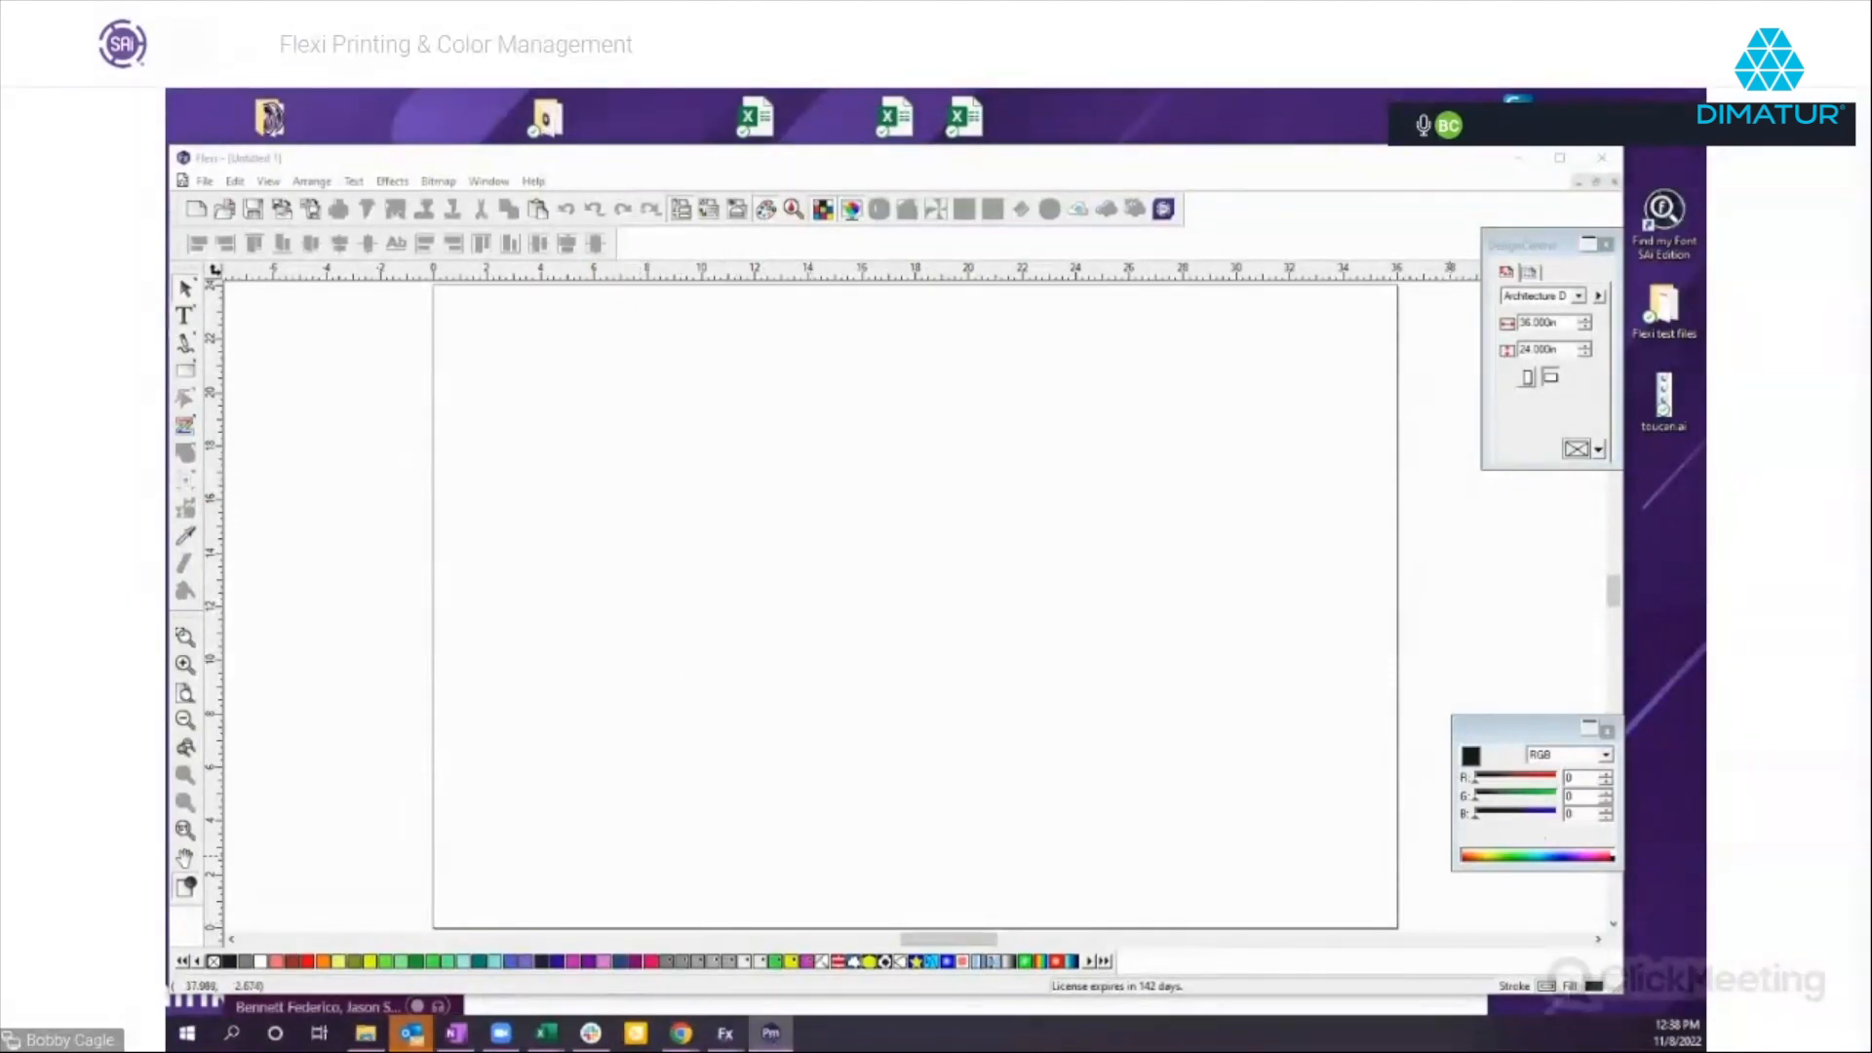
Maximize the Production Manager window to view its queued print job, and minimize it to return to the design document.
left_click_drag(1679, 156, 663, 188)
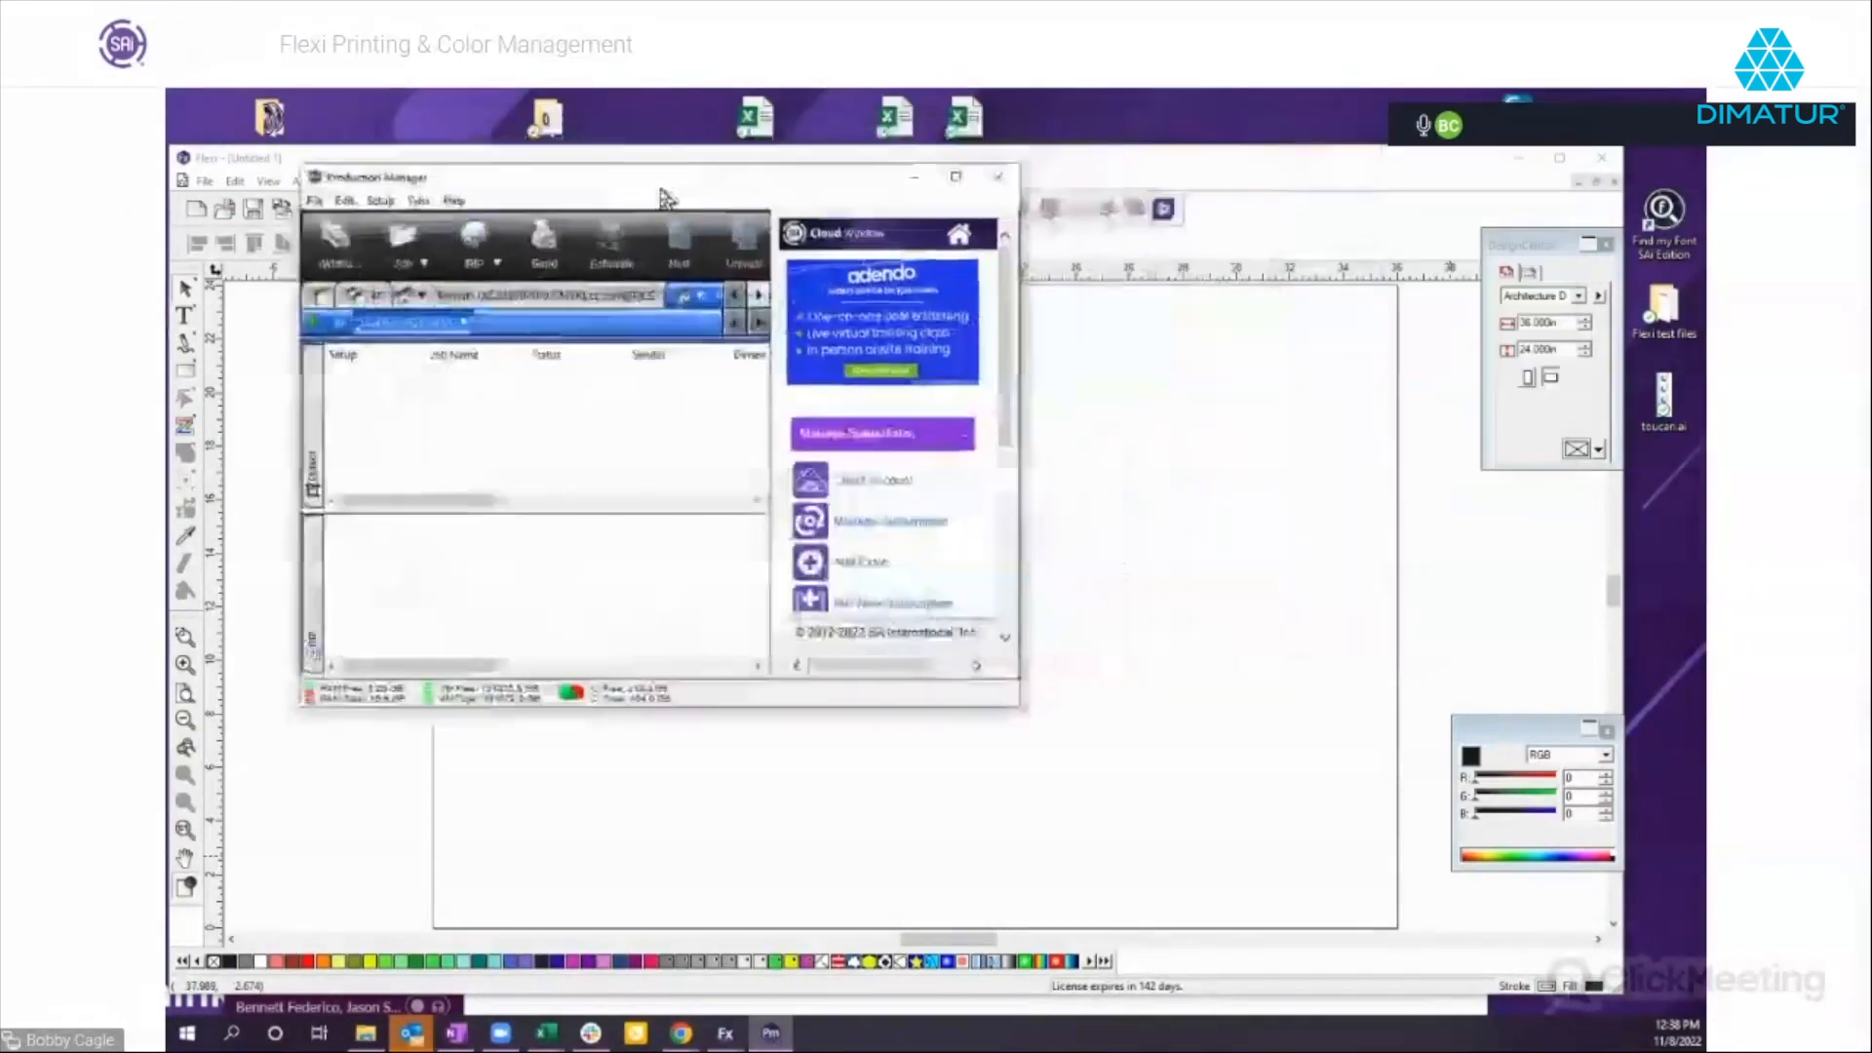
left_click(959, 178)
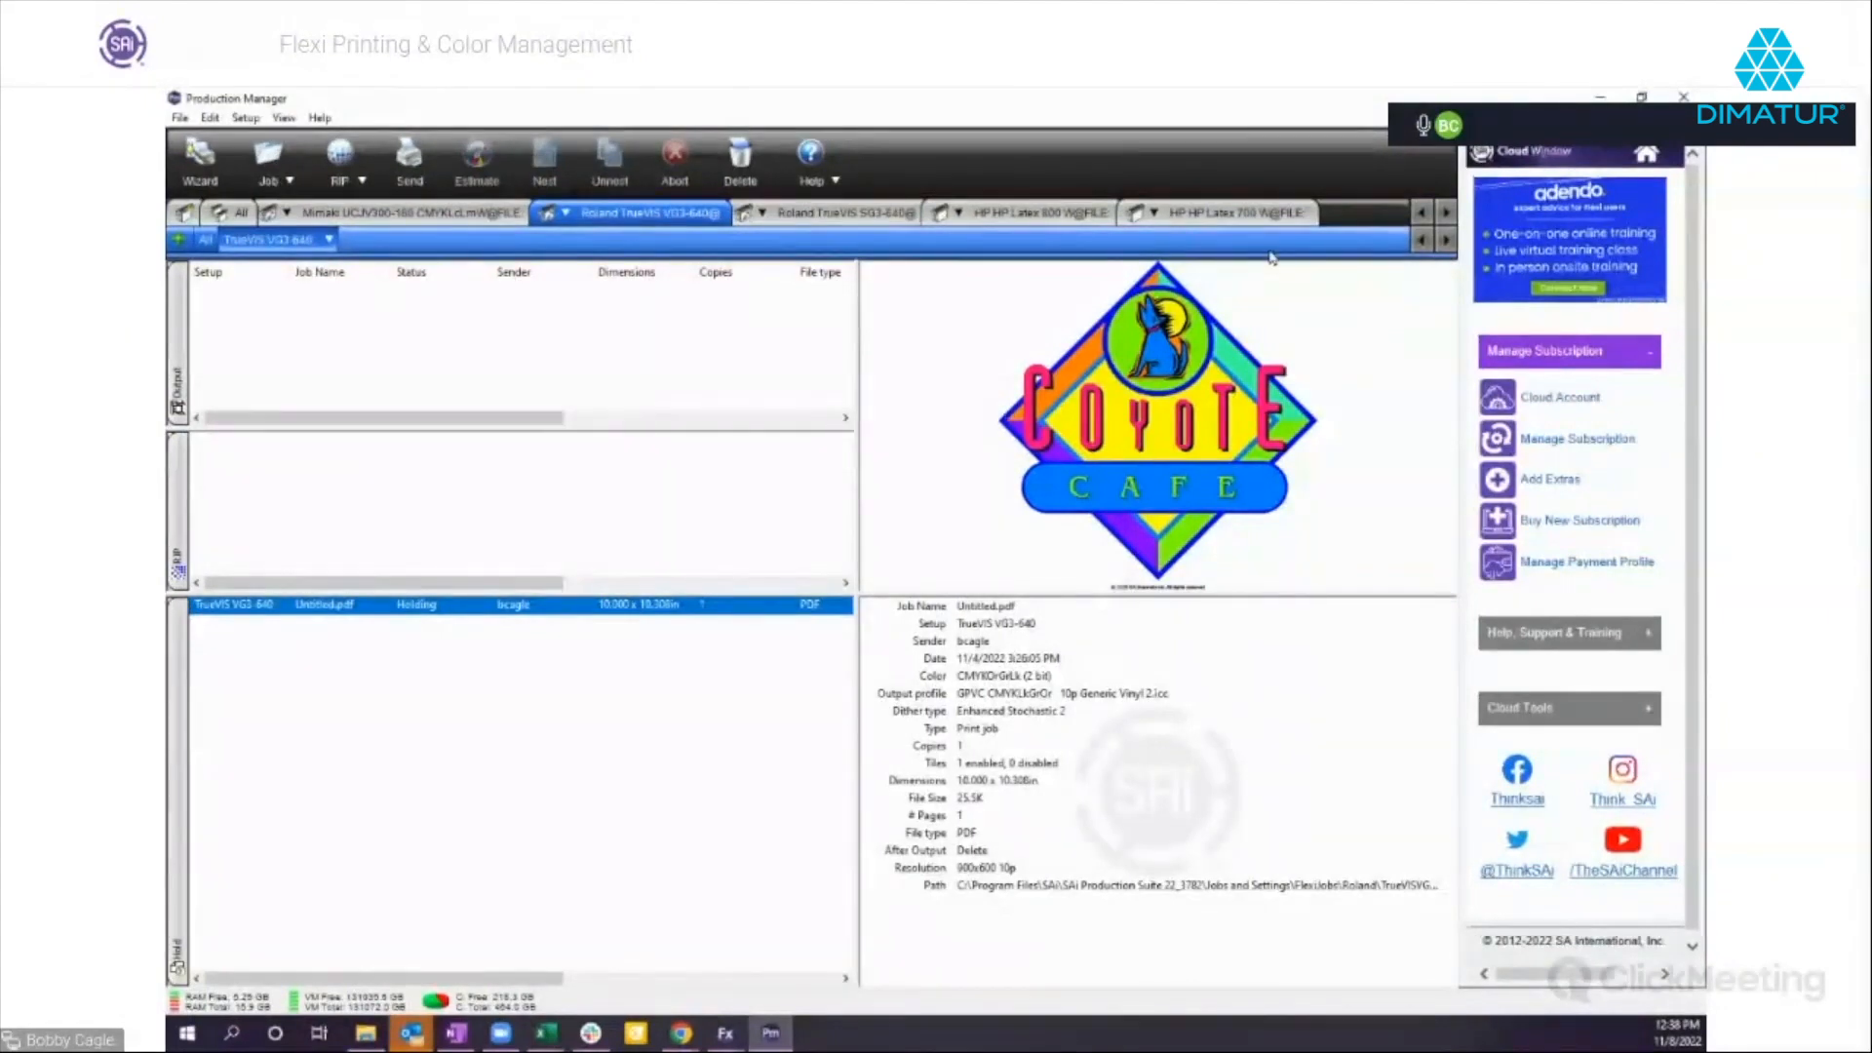
left_click(1596, 98)
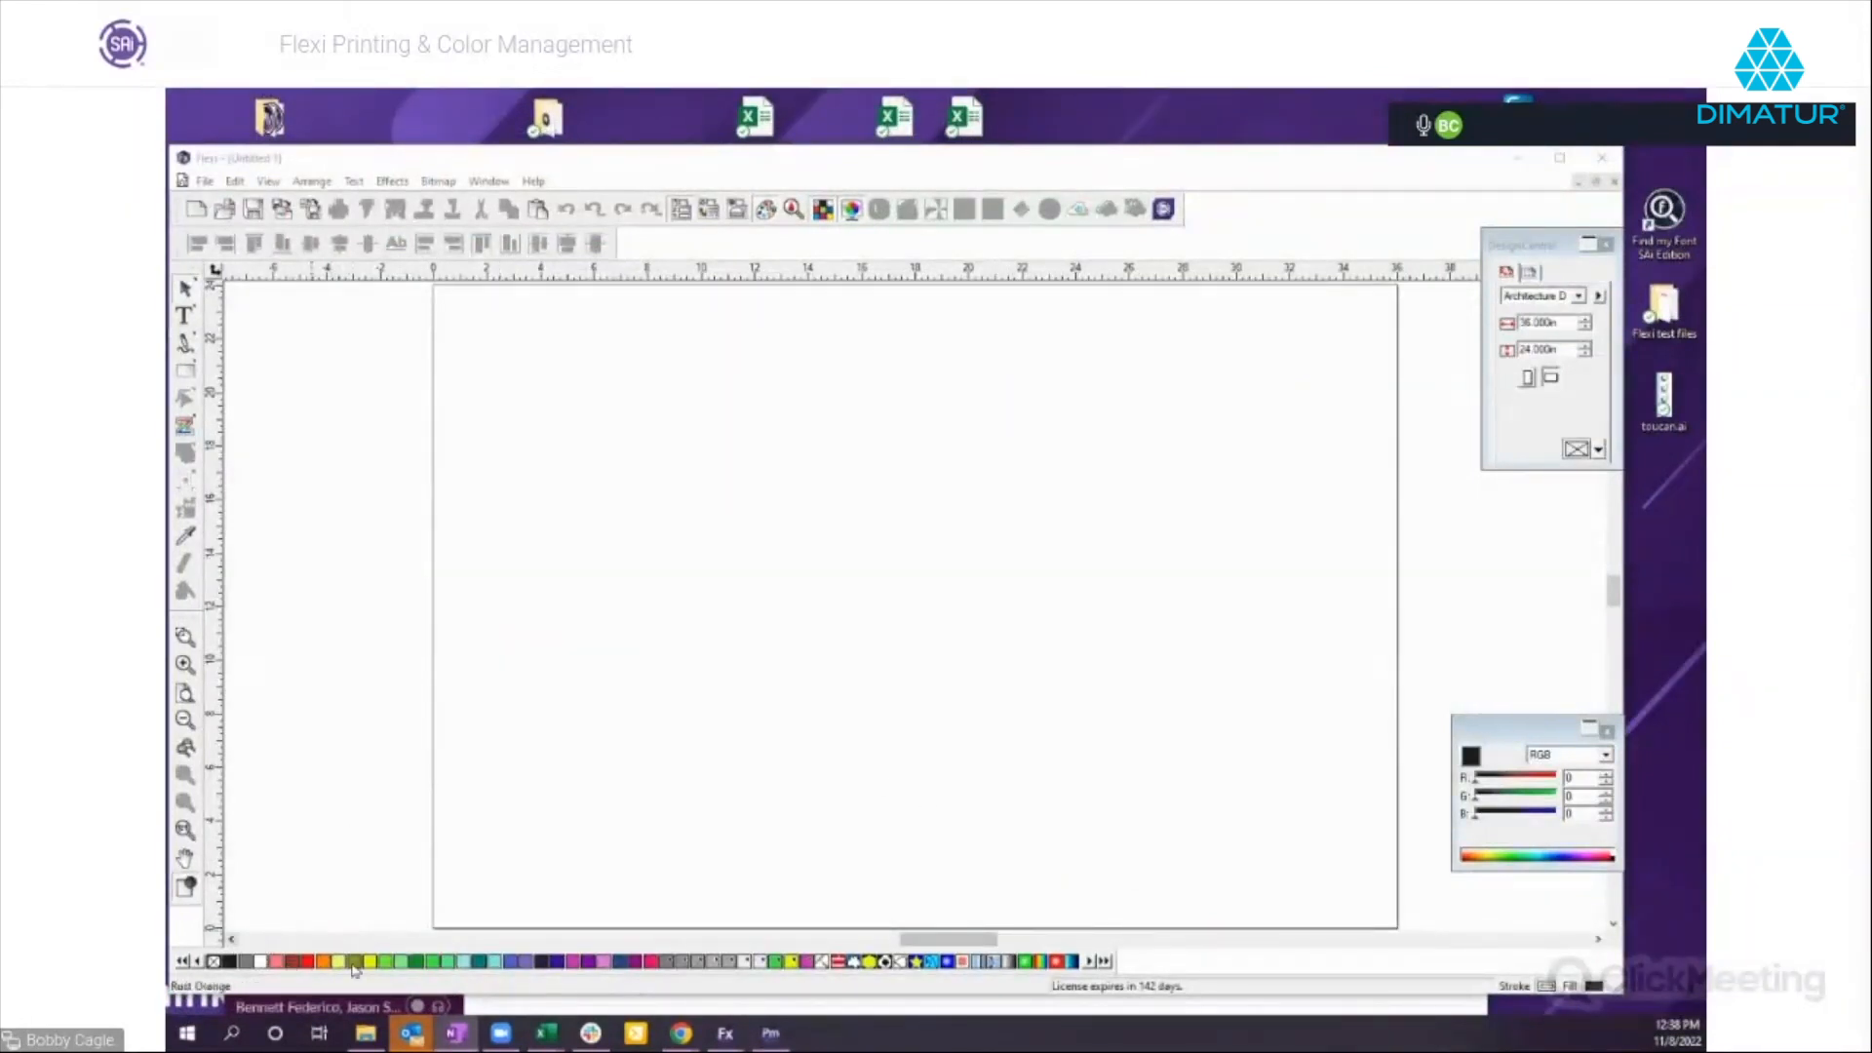
Draw two rectangles side by side near the top of the page, about 5.2 × 3.1 in and 6.2 × 2.8 in.
left_click(189, 377)
left_click_drag(532, 416, 670, 499)
left_click_drag(748, 412, 913, 487)
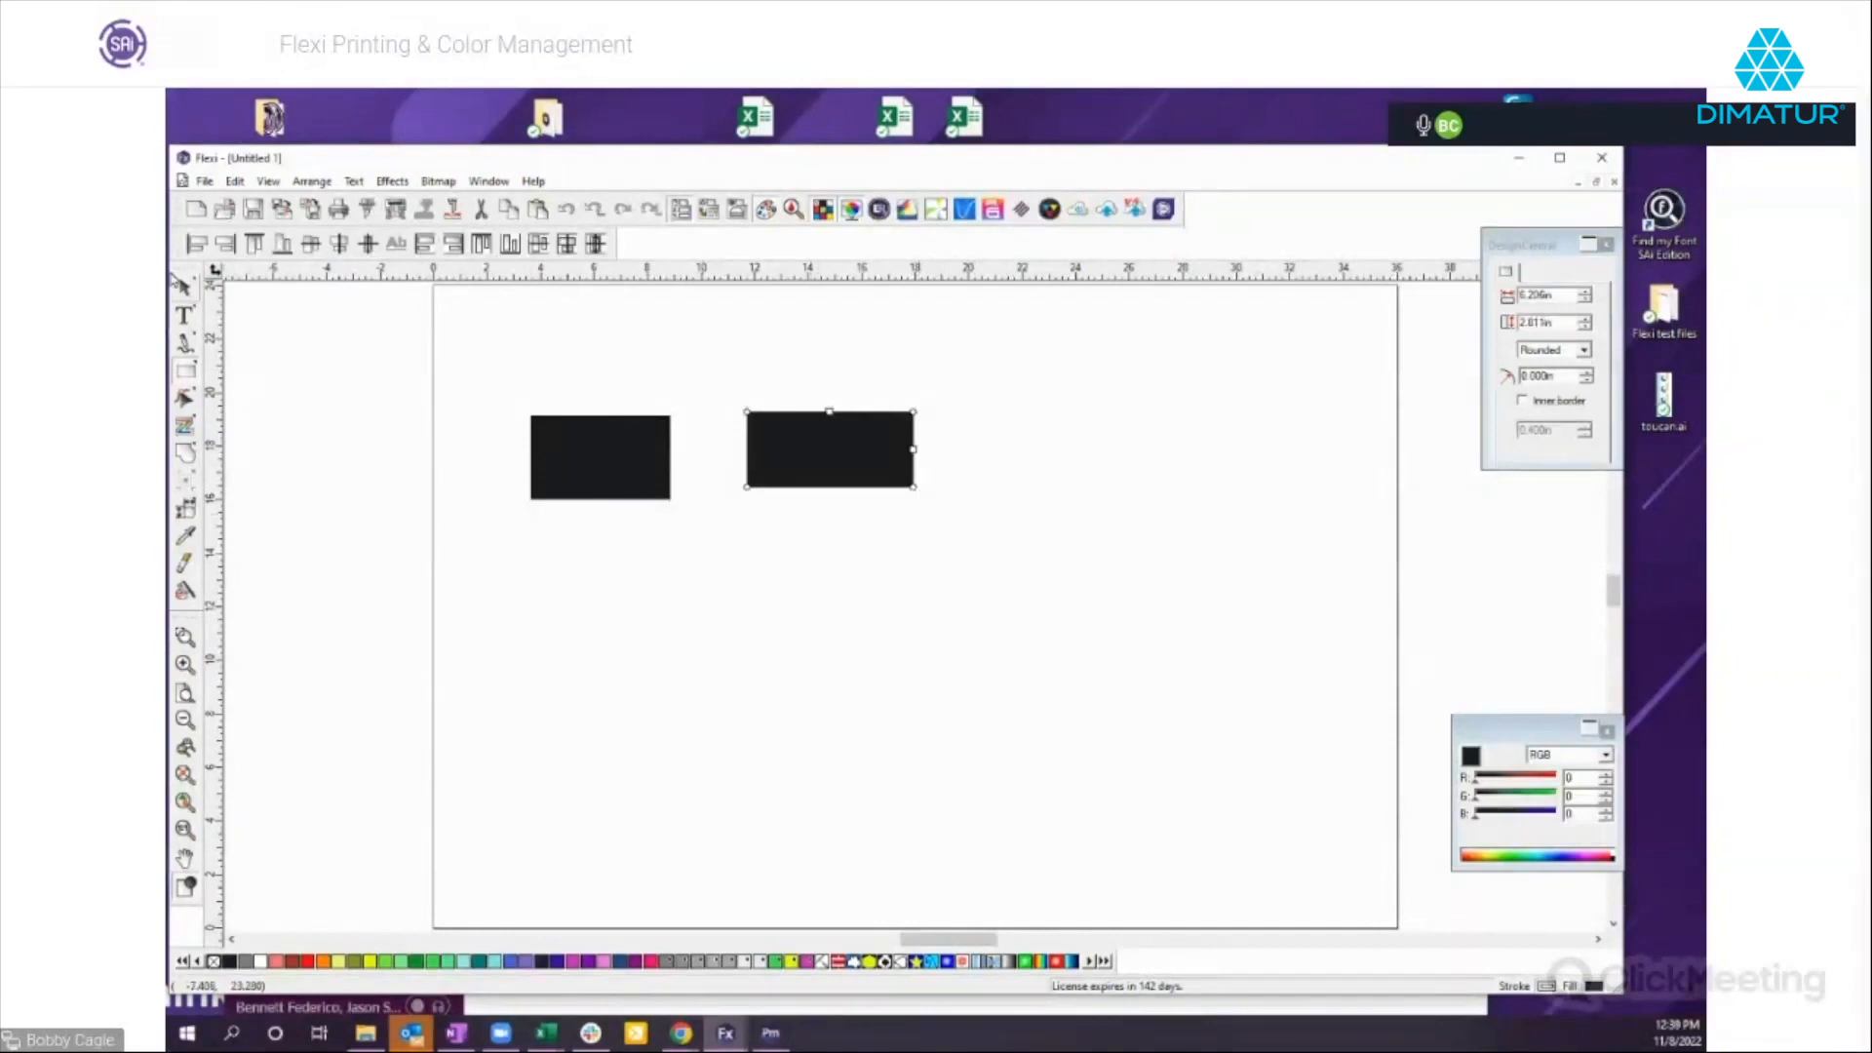
Fill the wider rectangle with Gray Blue and the narrower rectangle with red from the default swatches.
left_click(183, 290)
left_click(462, 961)
left_click(510, 961)
left_click(526, 962)
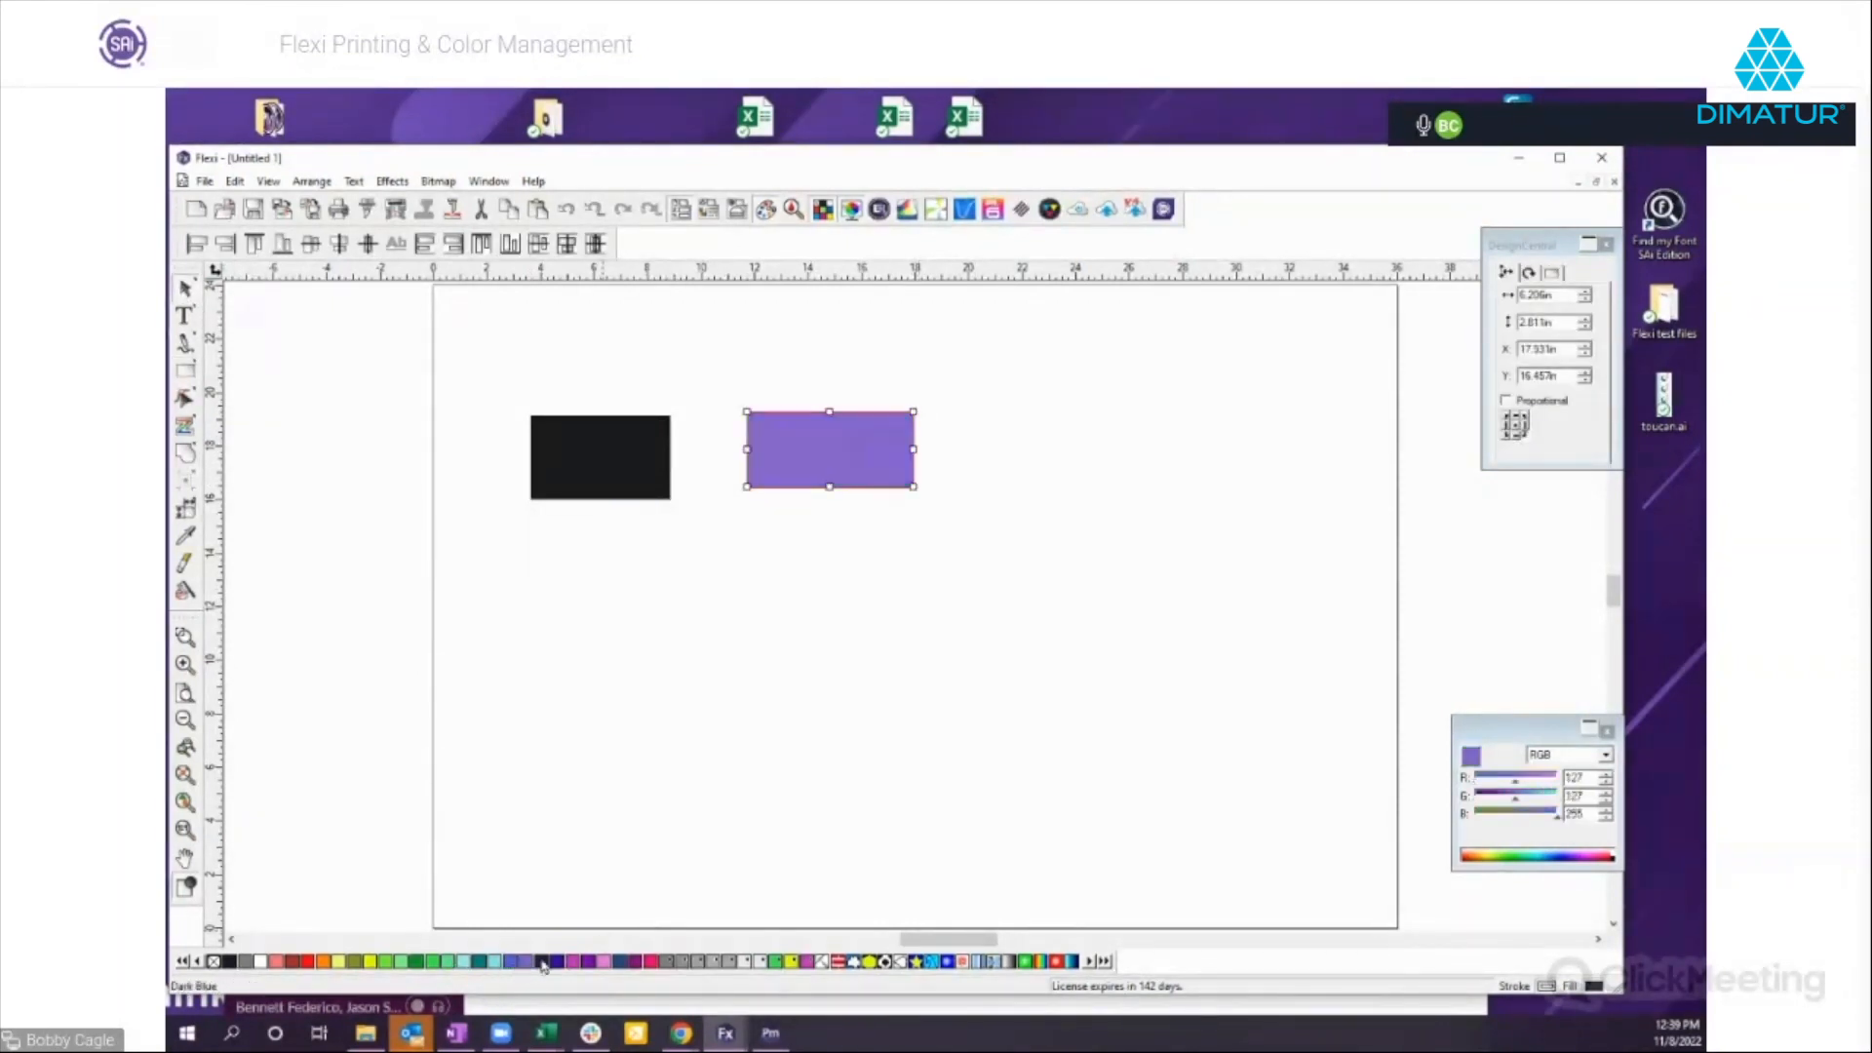
left_click(610, 481)
left_click(307, 962)
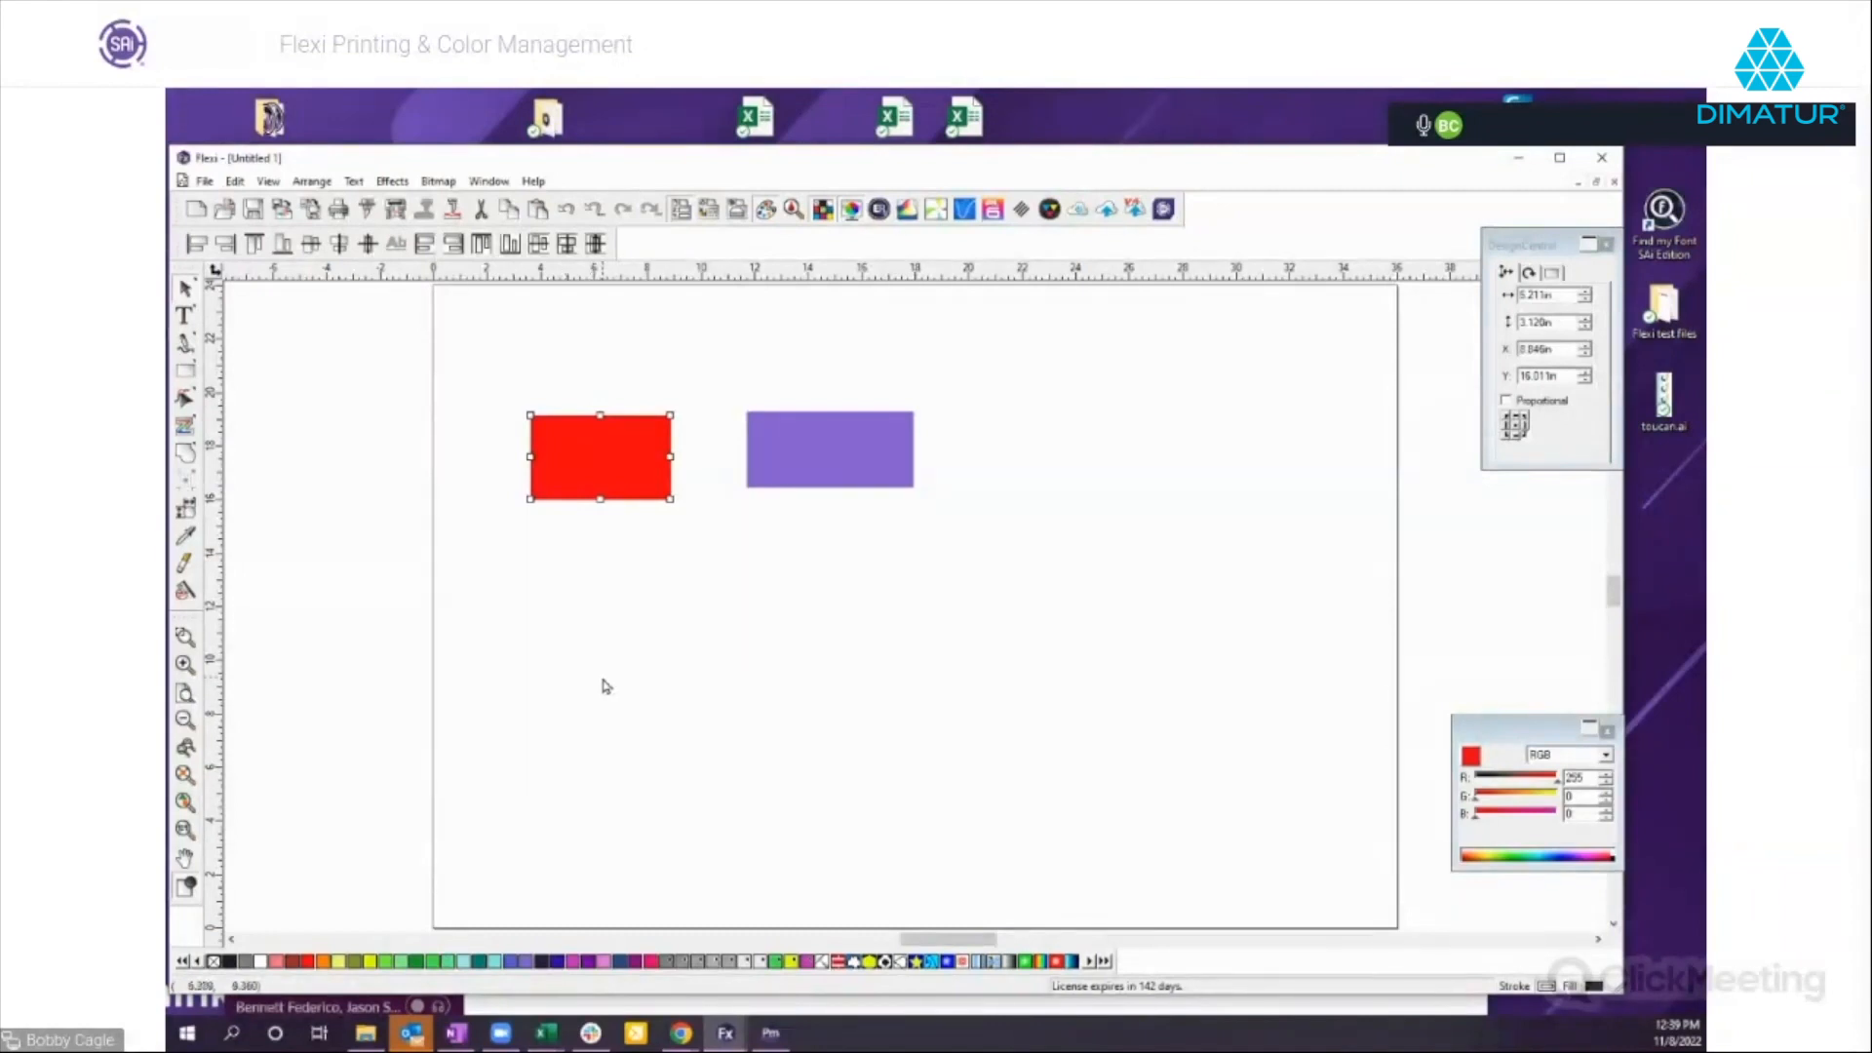
Open the PANTONE(r) Solid Coated swatch table from the Pantone folder of the swatch library.
right_click(574, 963)
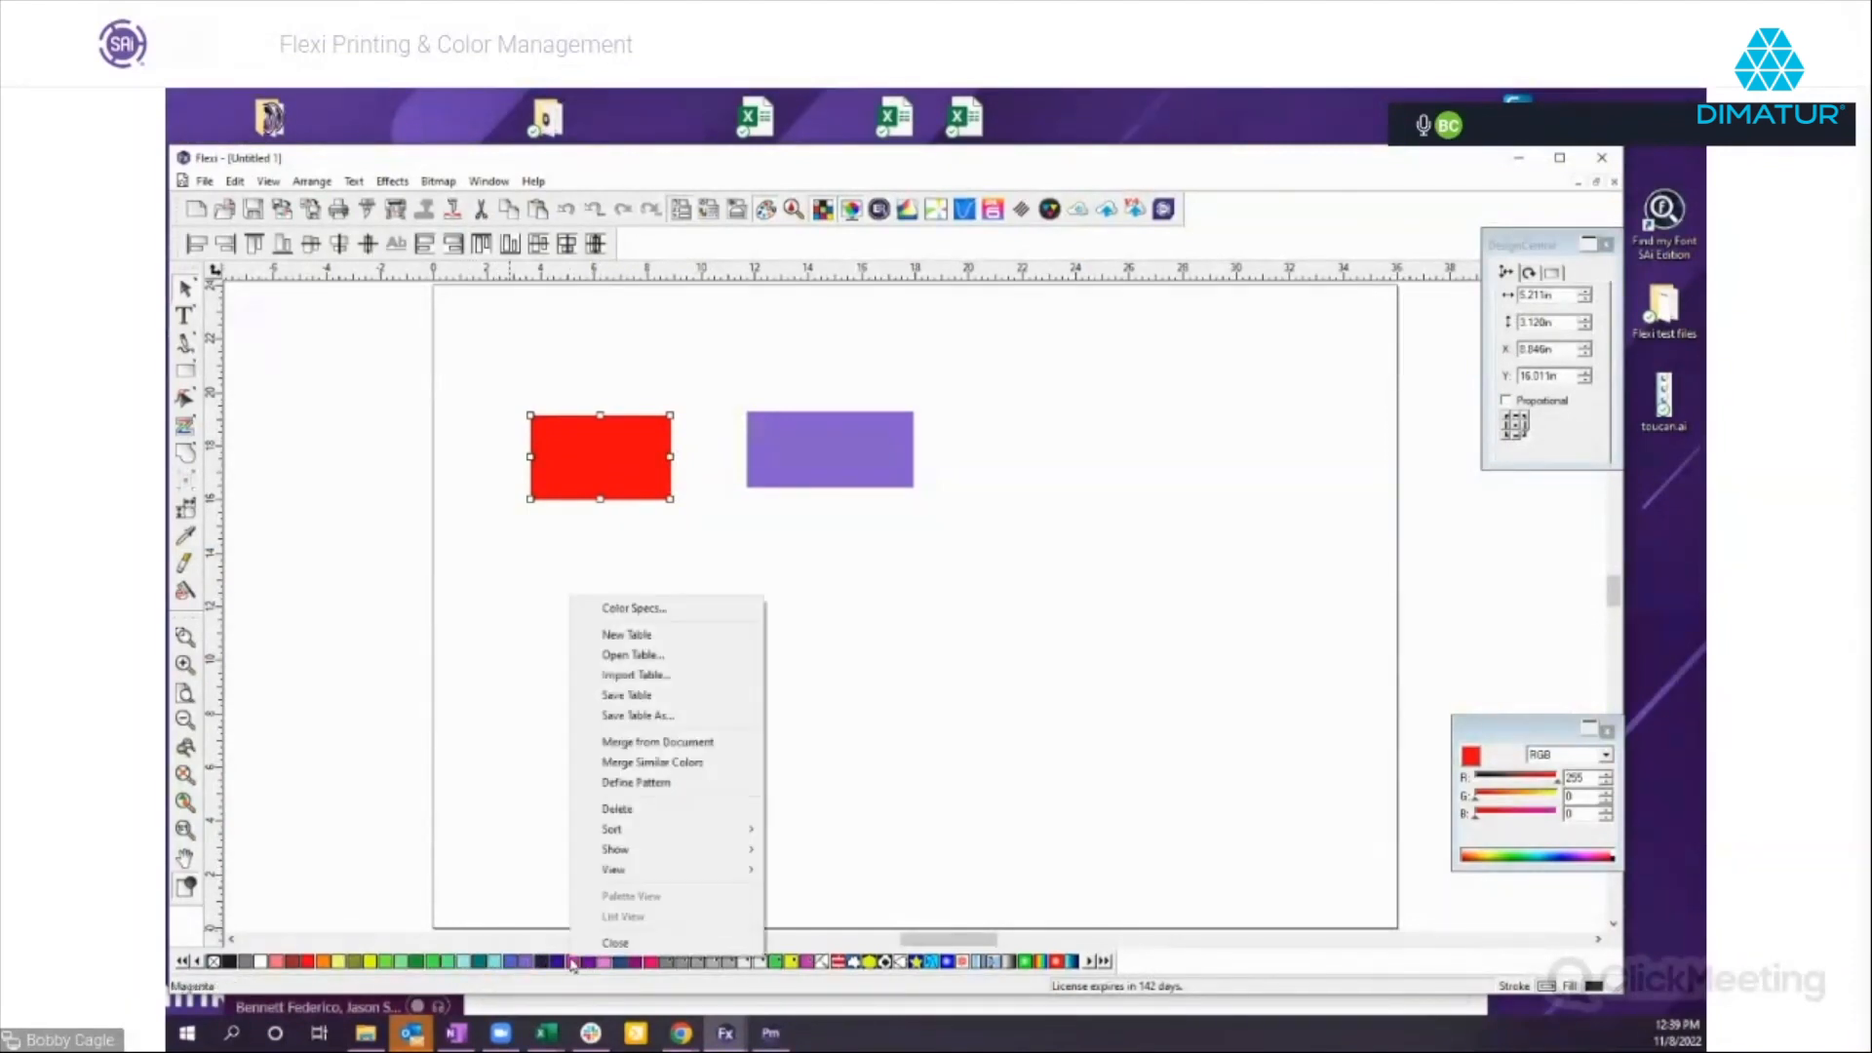
left_click(627, 656)
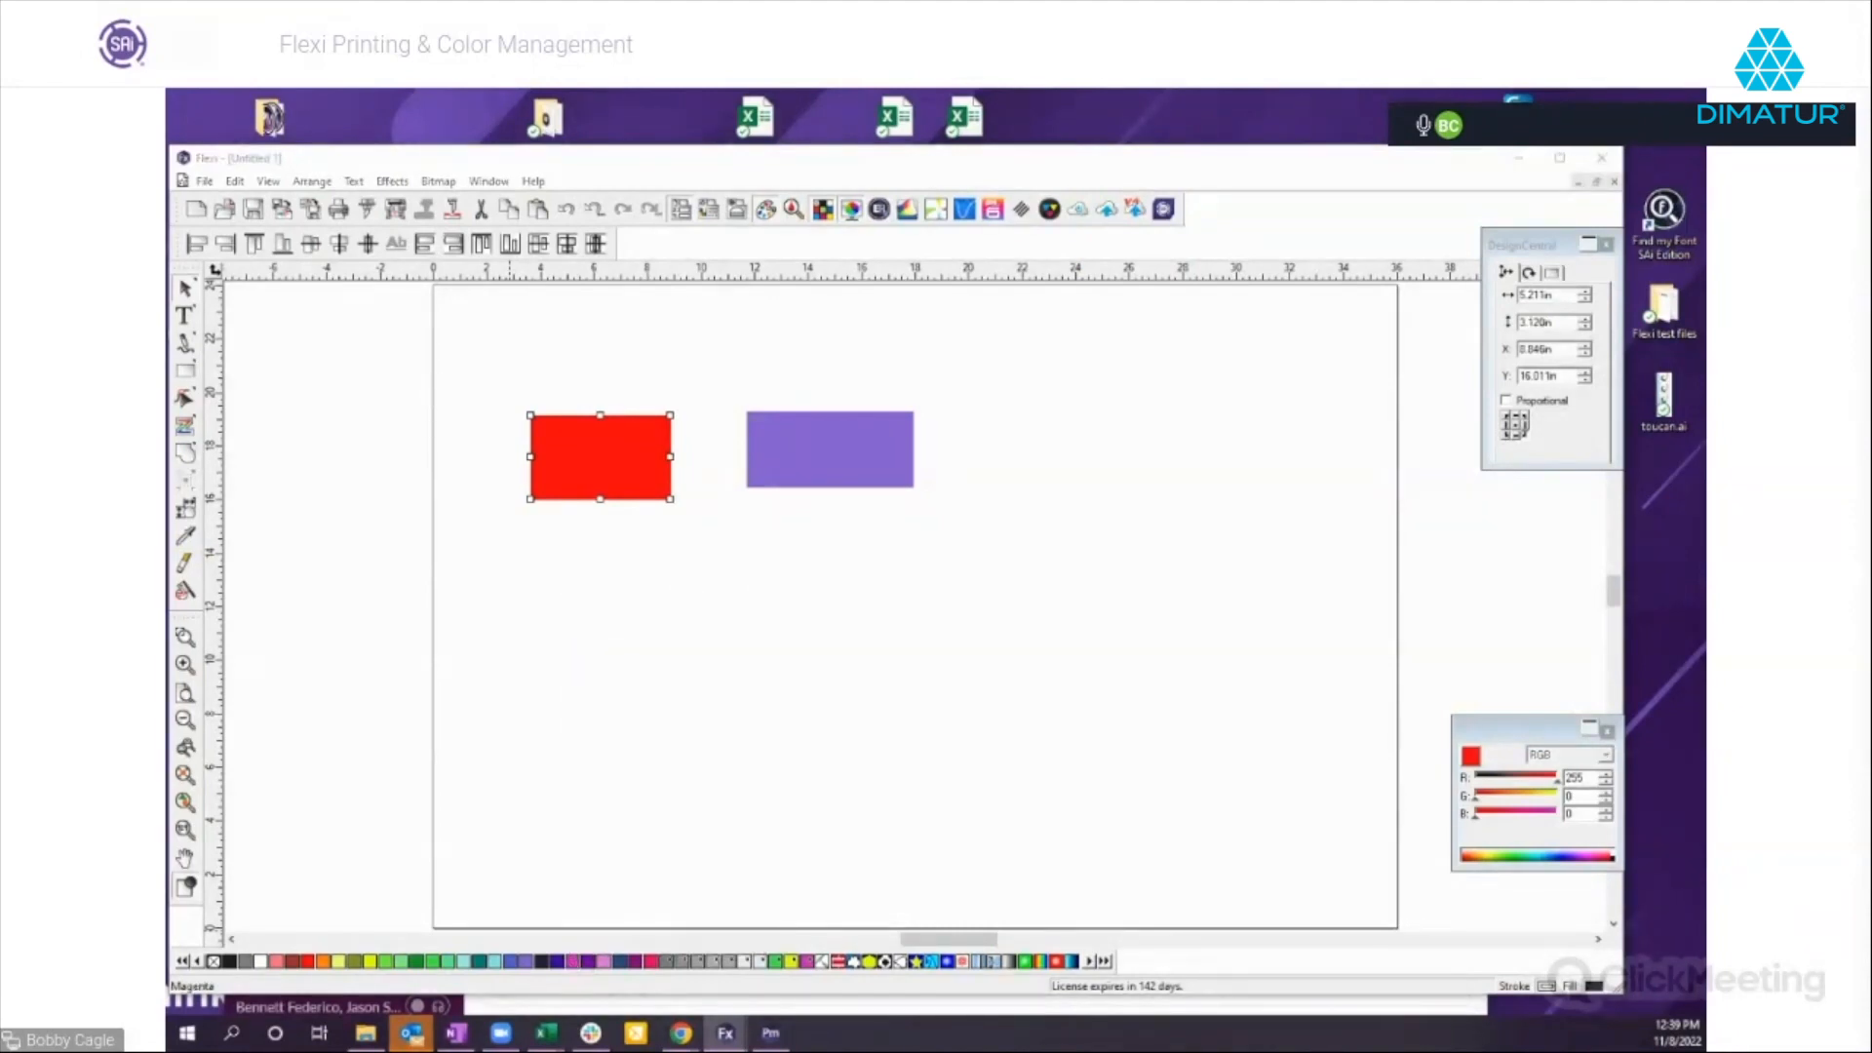
left_click_drag(1345, 261, 777, 293)
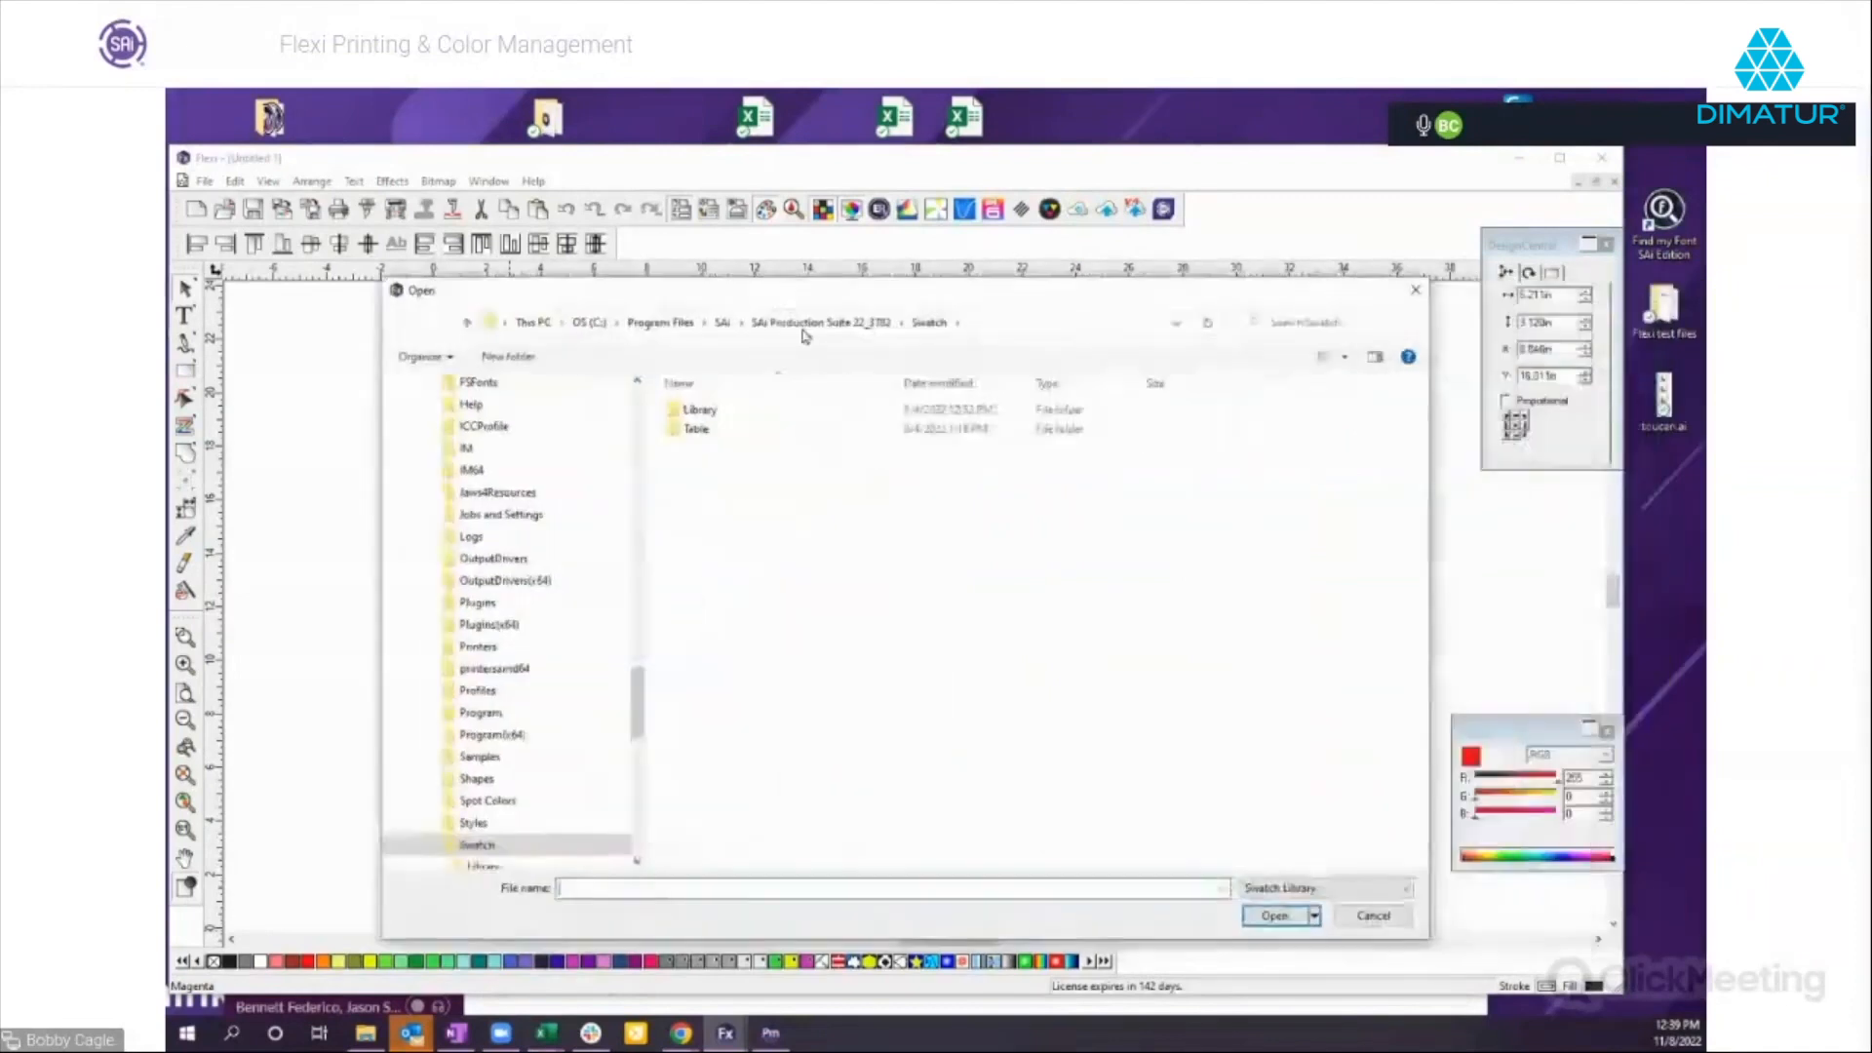
double_click(695, 412)
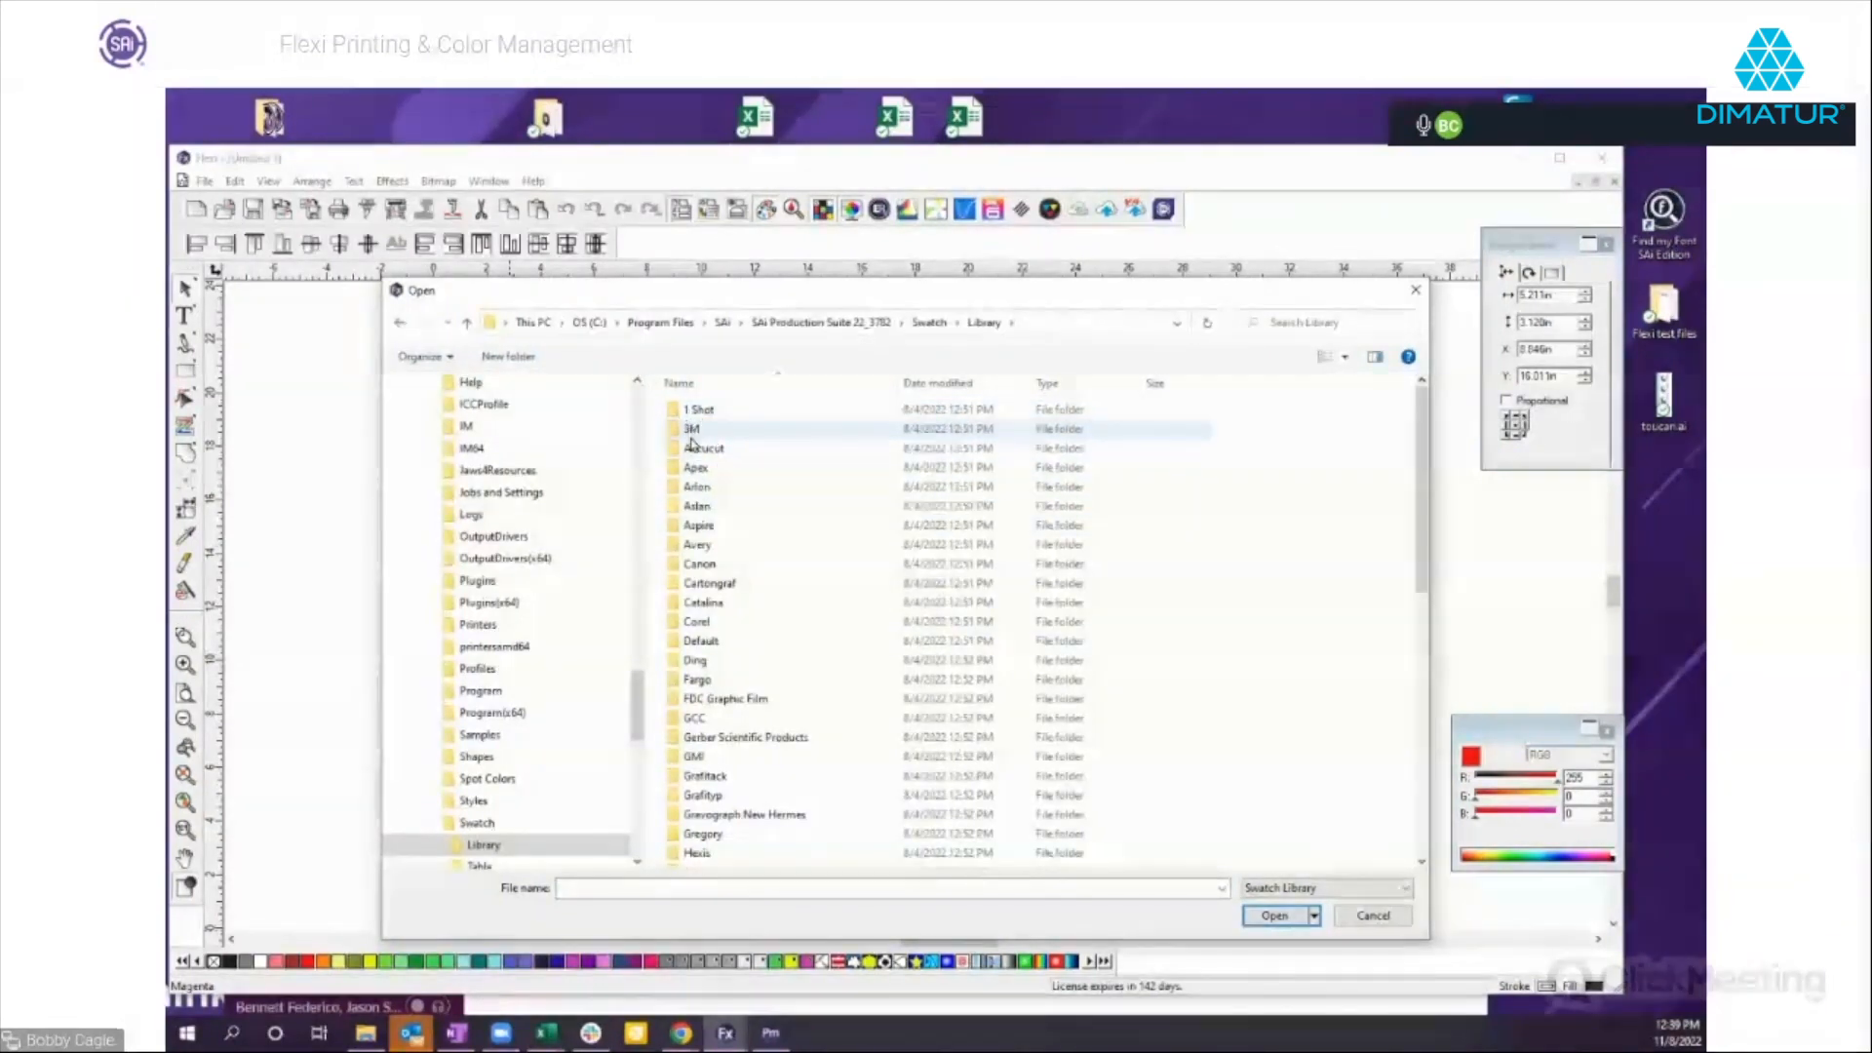
scroll(741, 634, "down", 5)
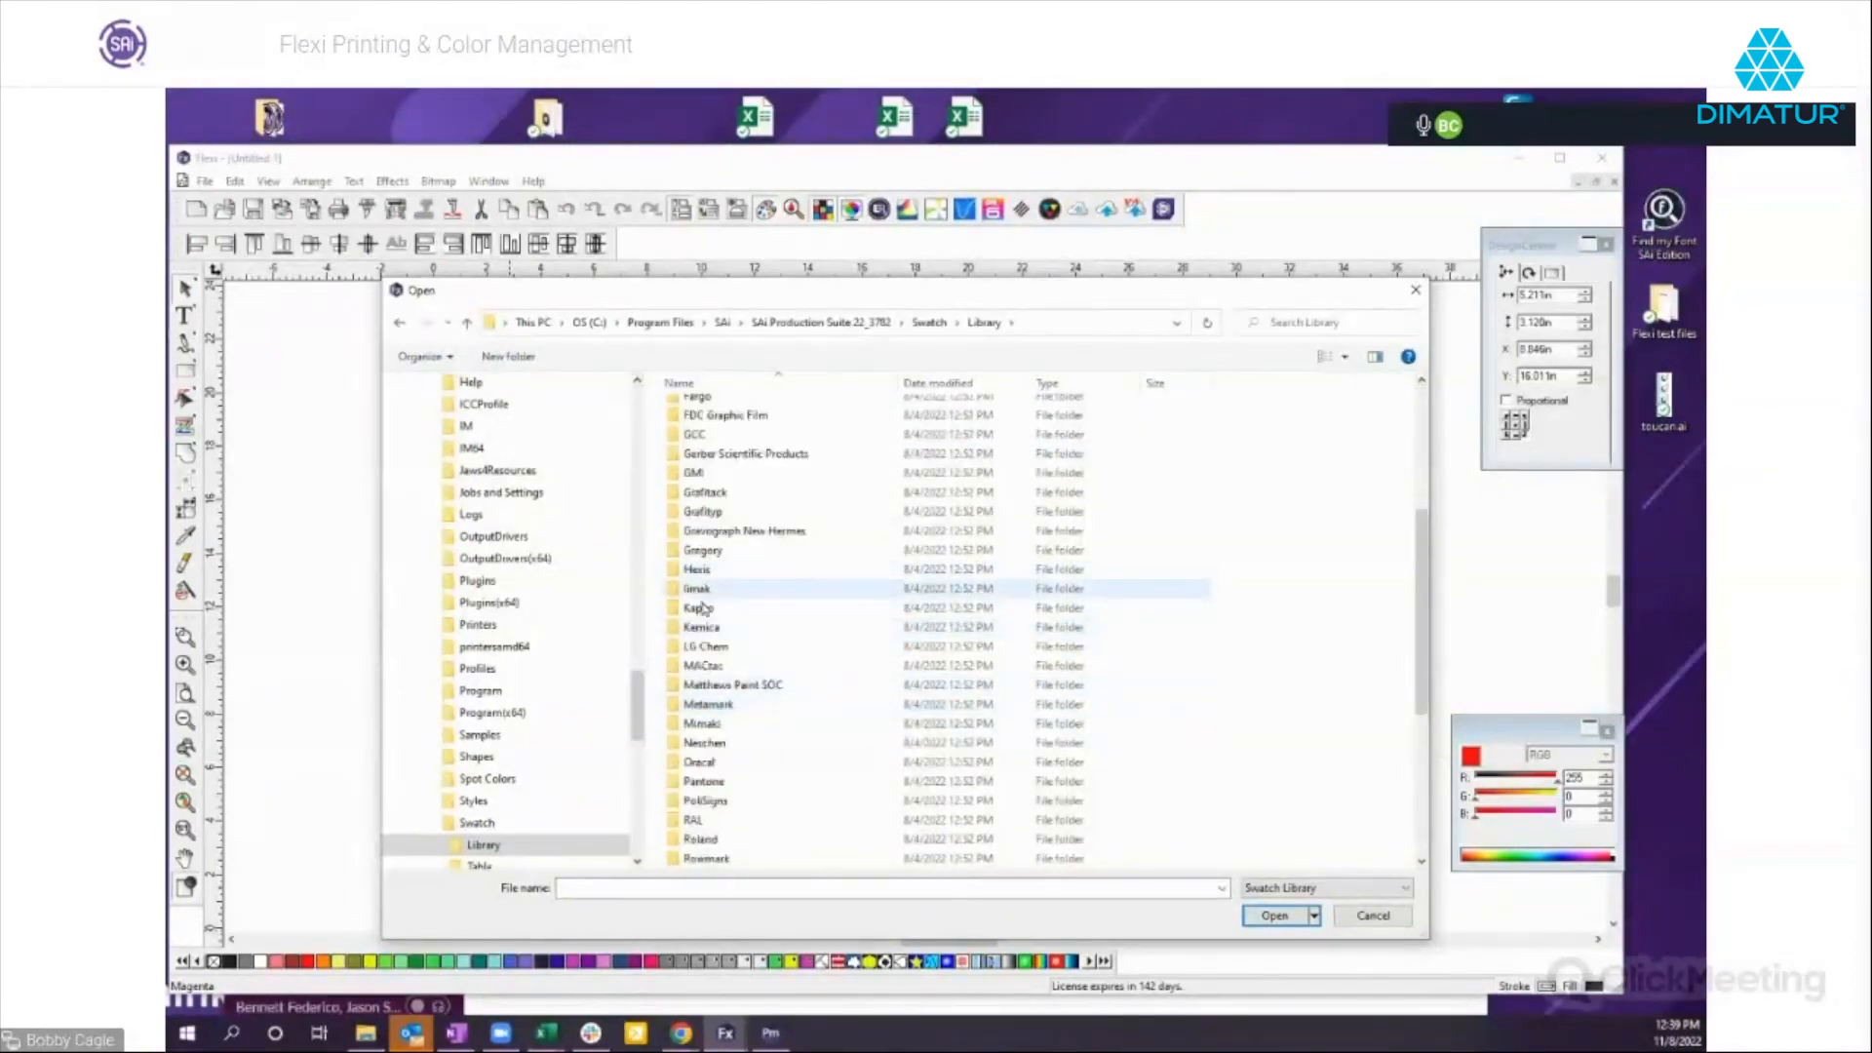
double_click(702, 781)
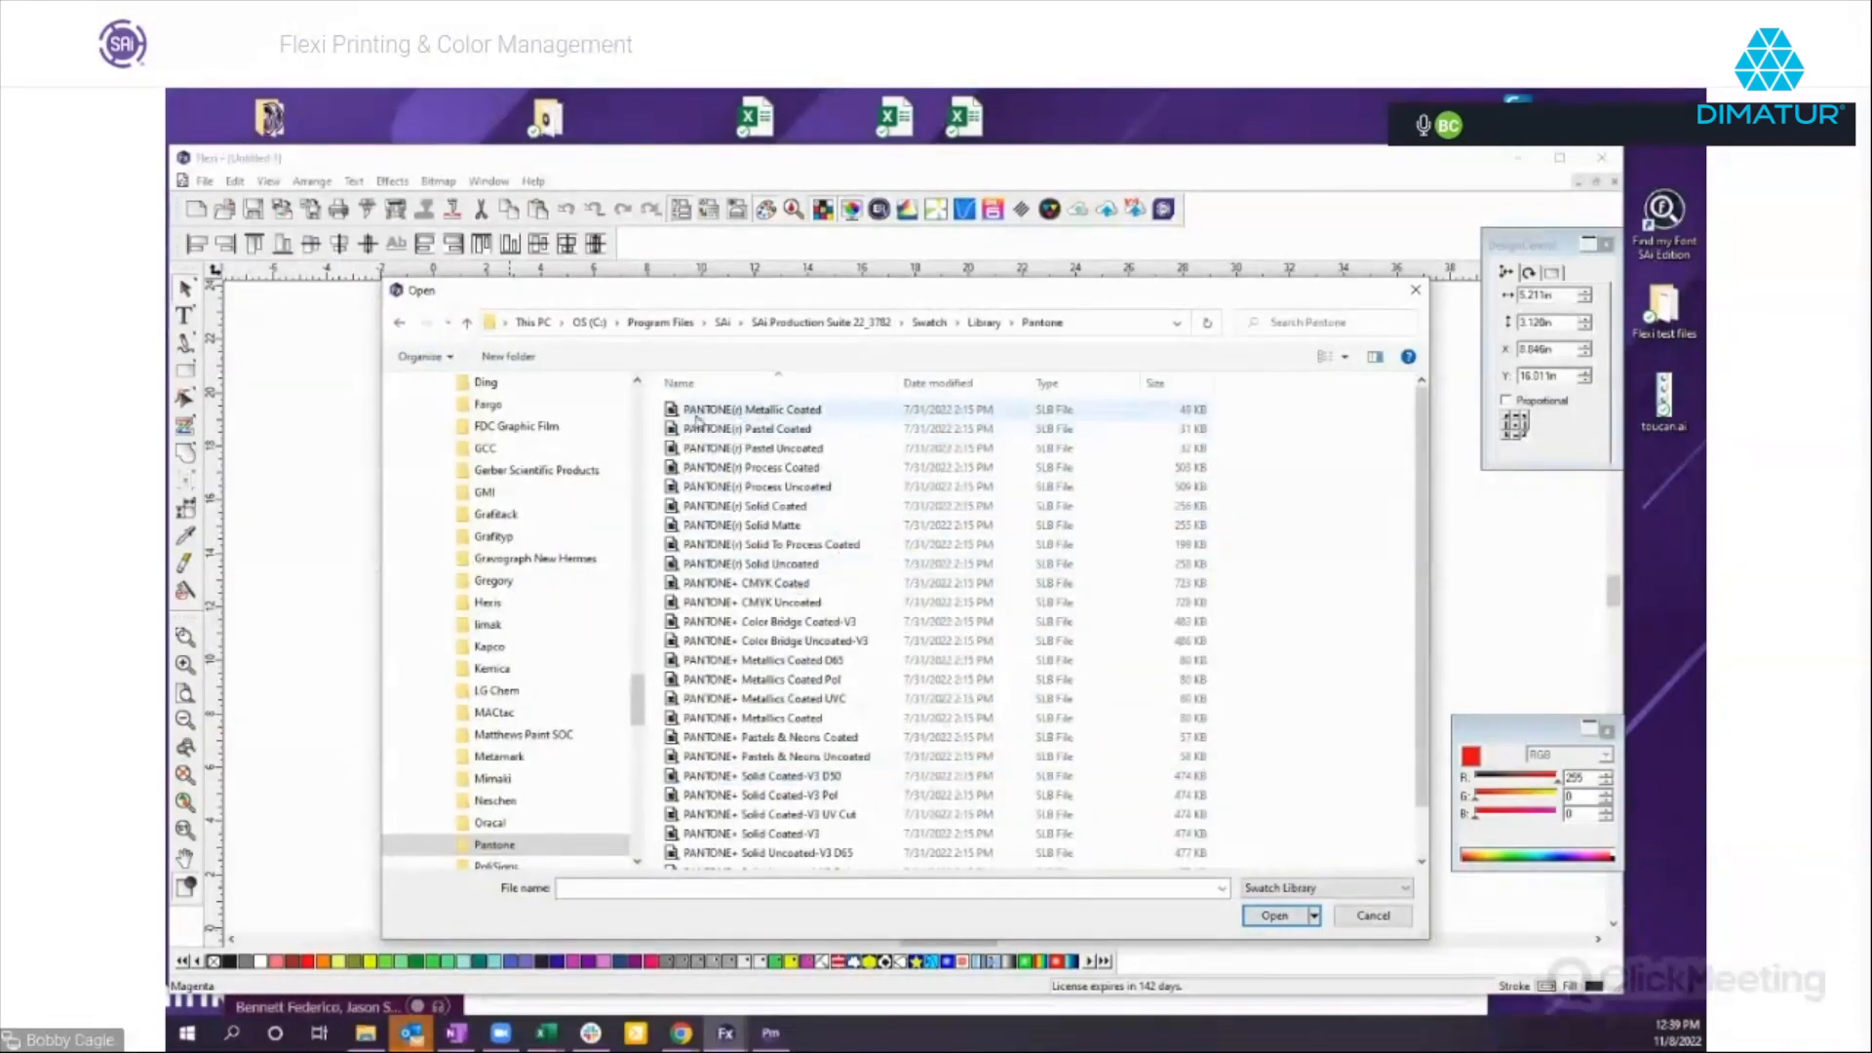
double_click(760, 509)
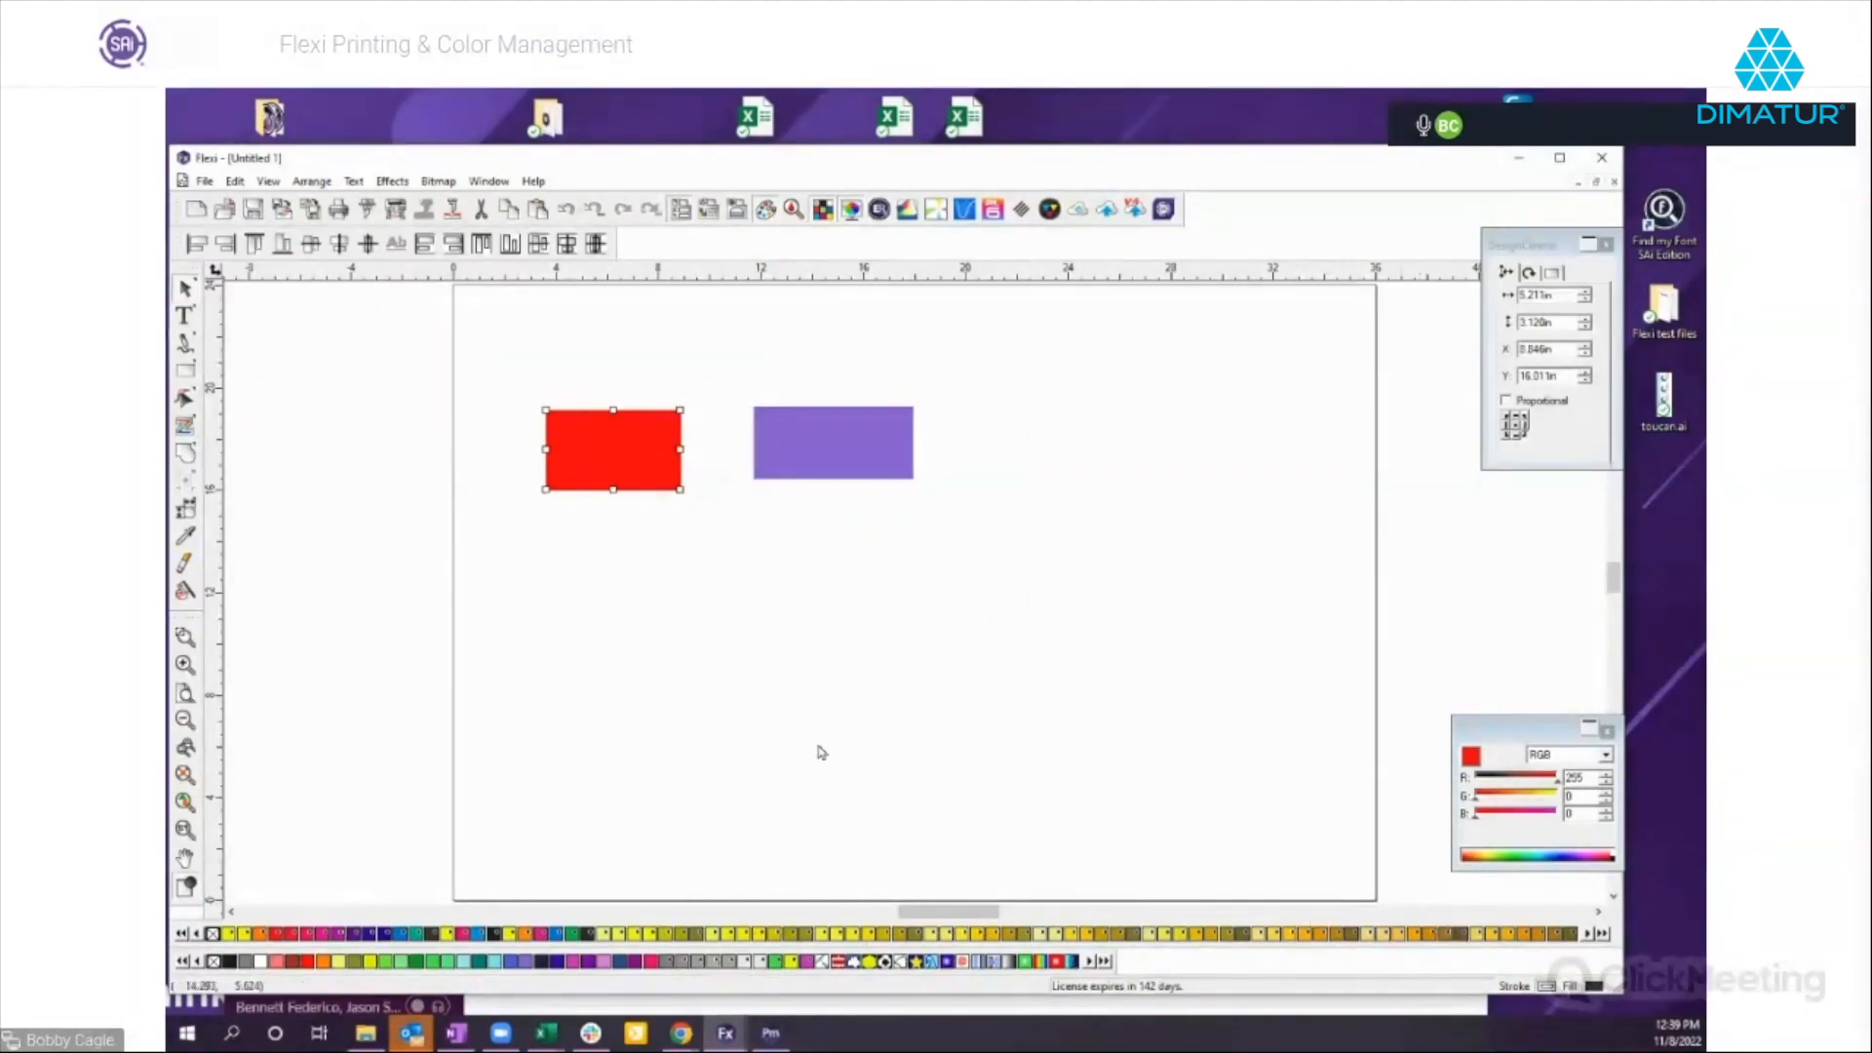
Fill the red rectangle with PANTONE 124 C and bring further Pantone swatches into view.
left_click(994, 934)
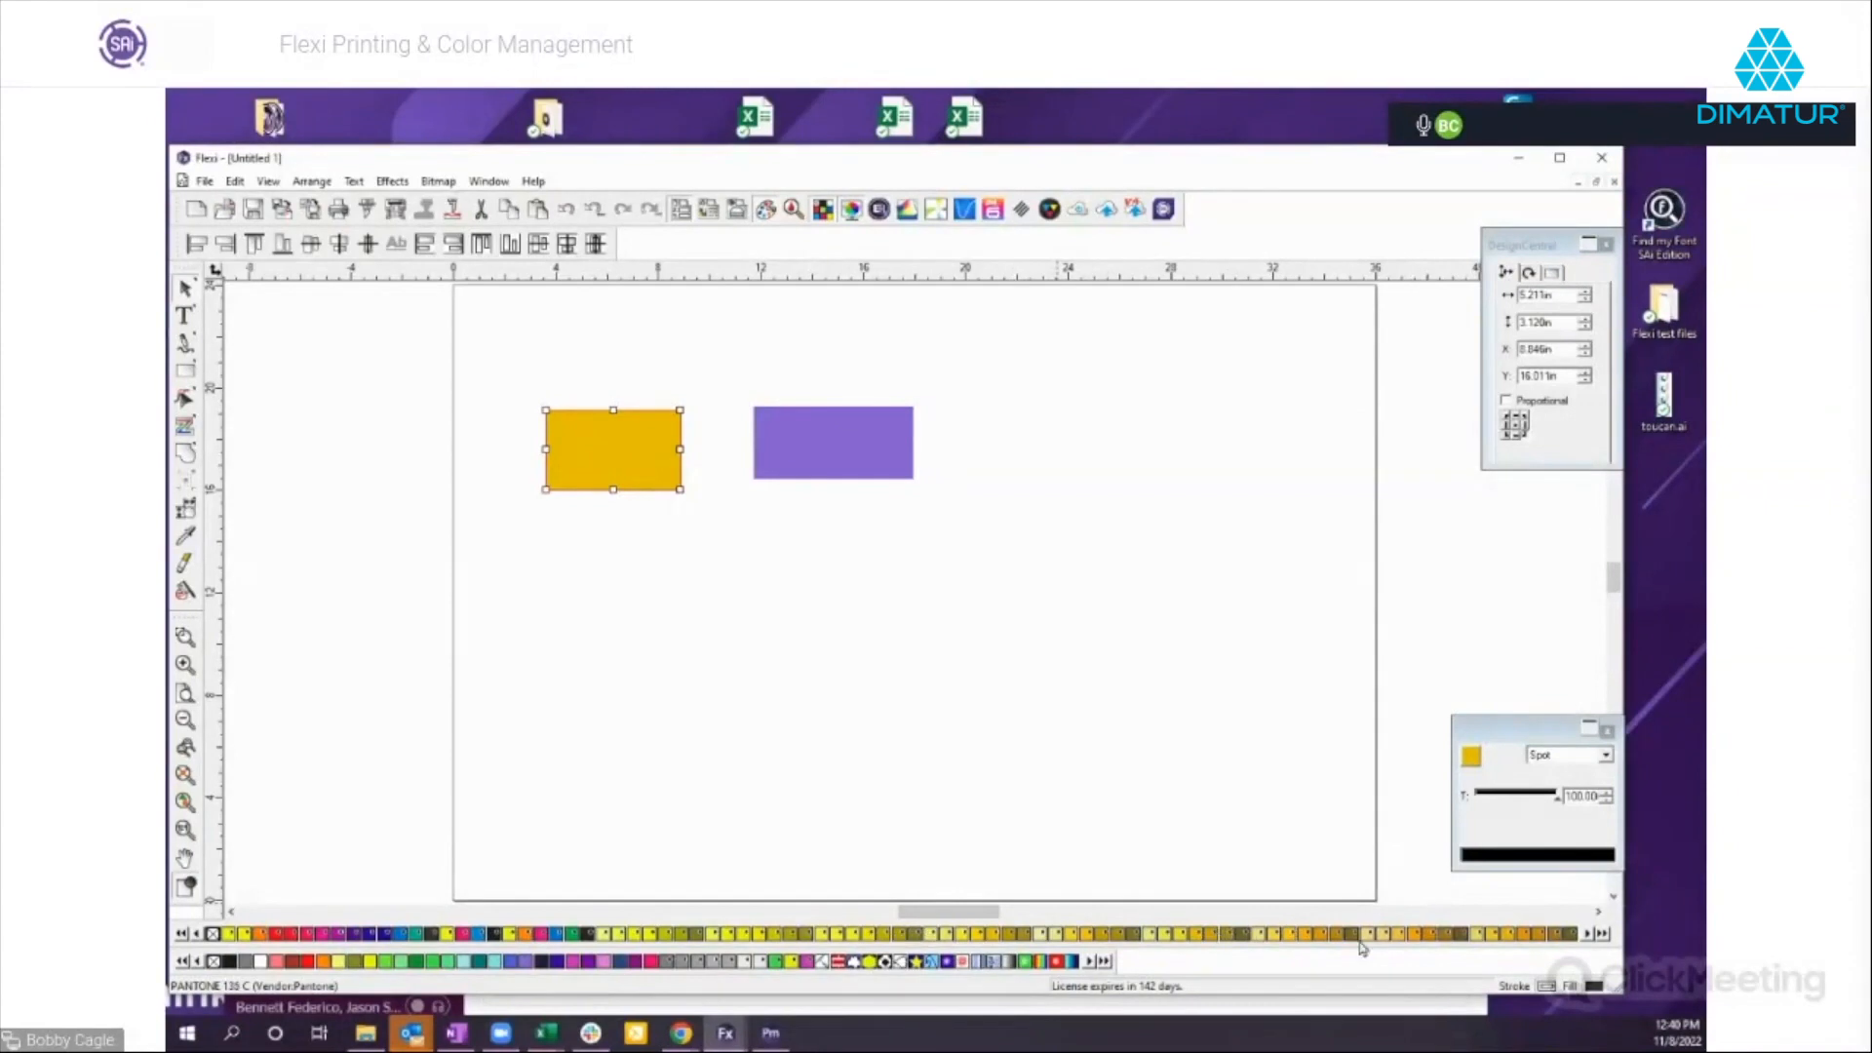
left_click(1587, 933)
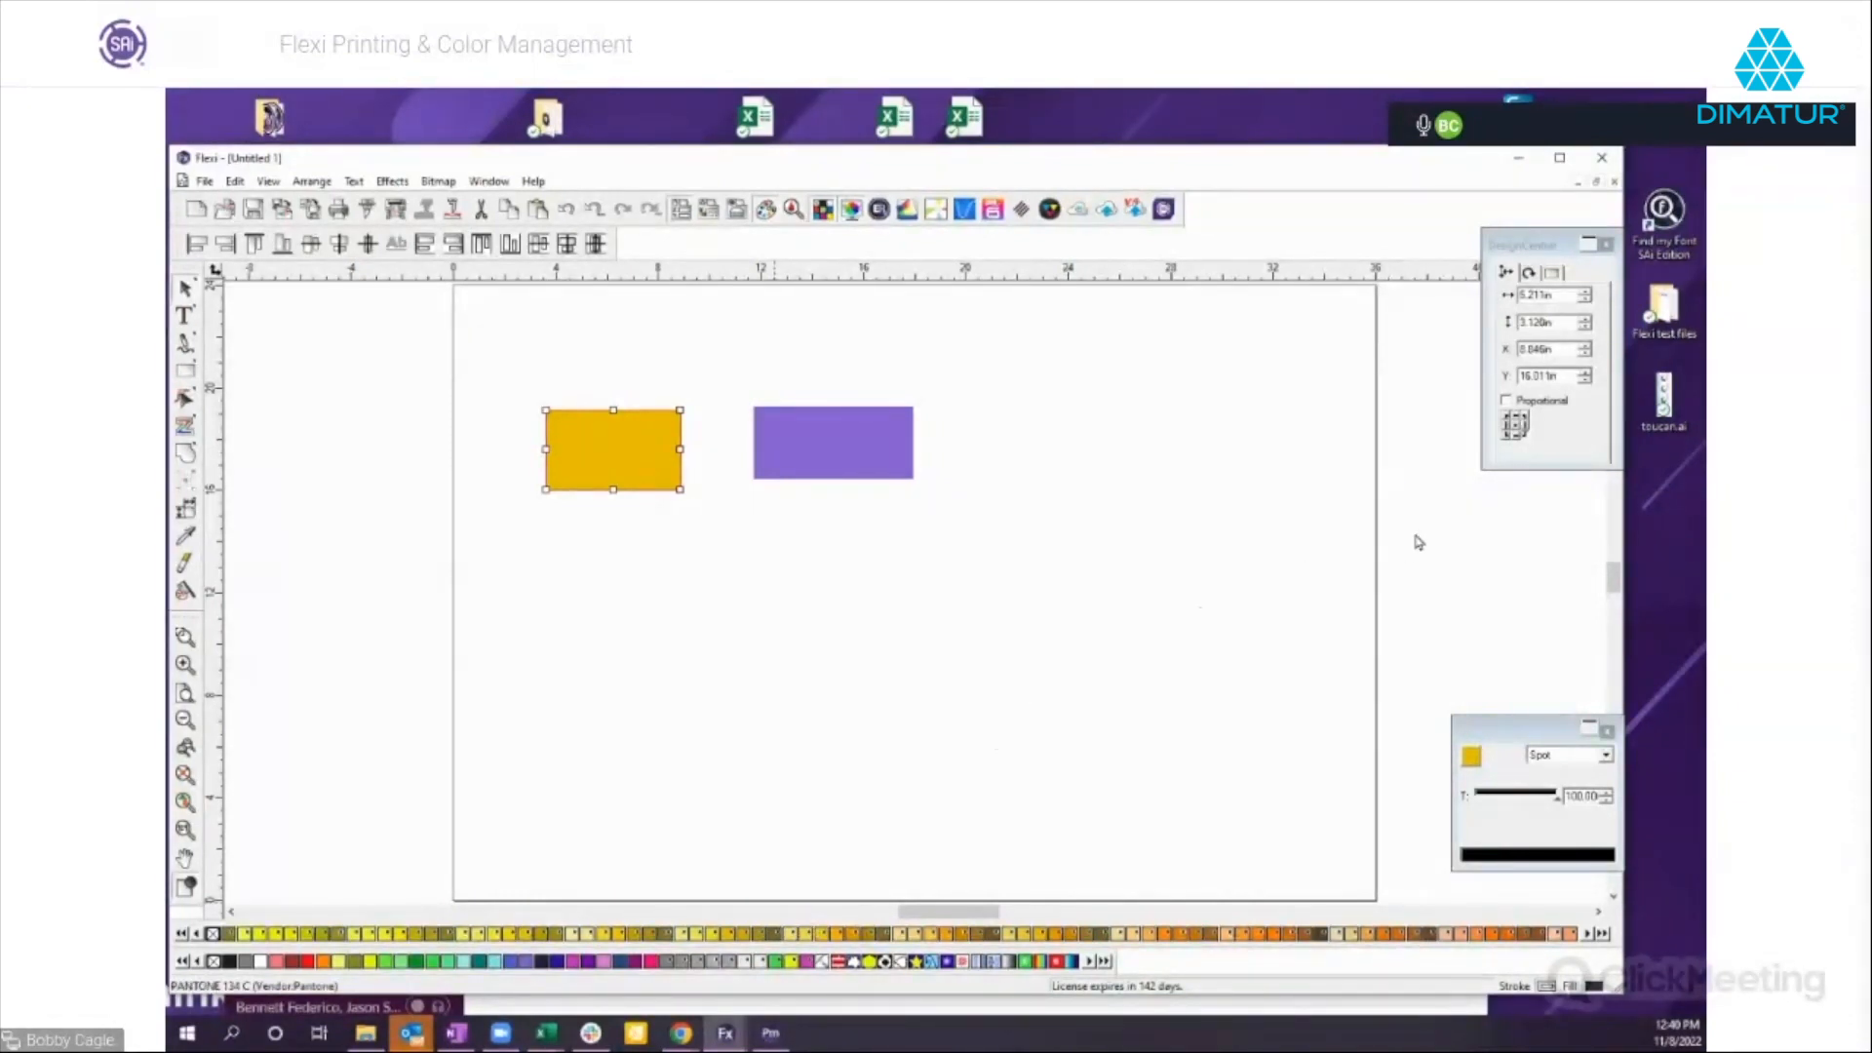
Float the Pantone swatch table as a list over the workspace and widen its Name column.
left_click_drag(1417, 536, 1415, 535)
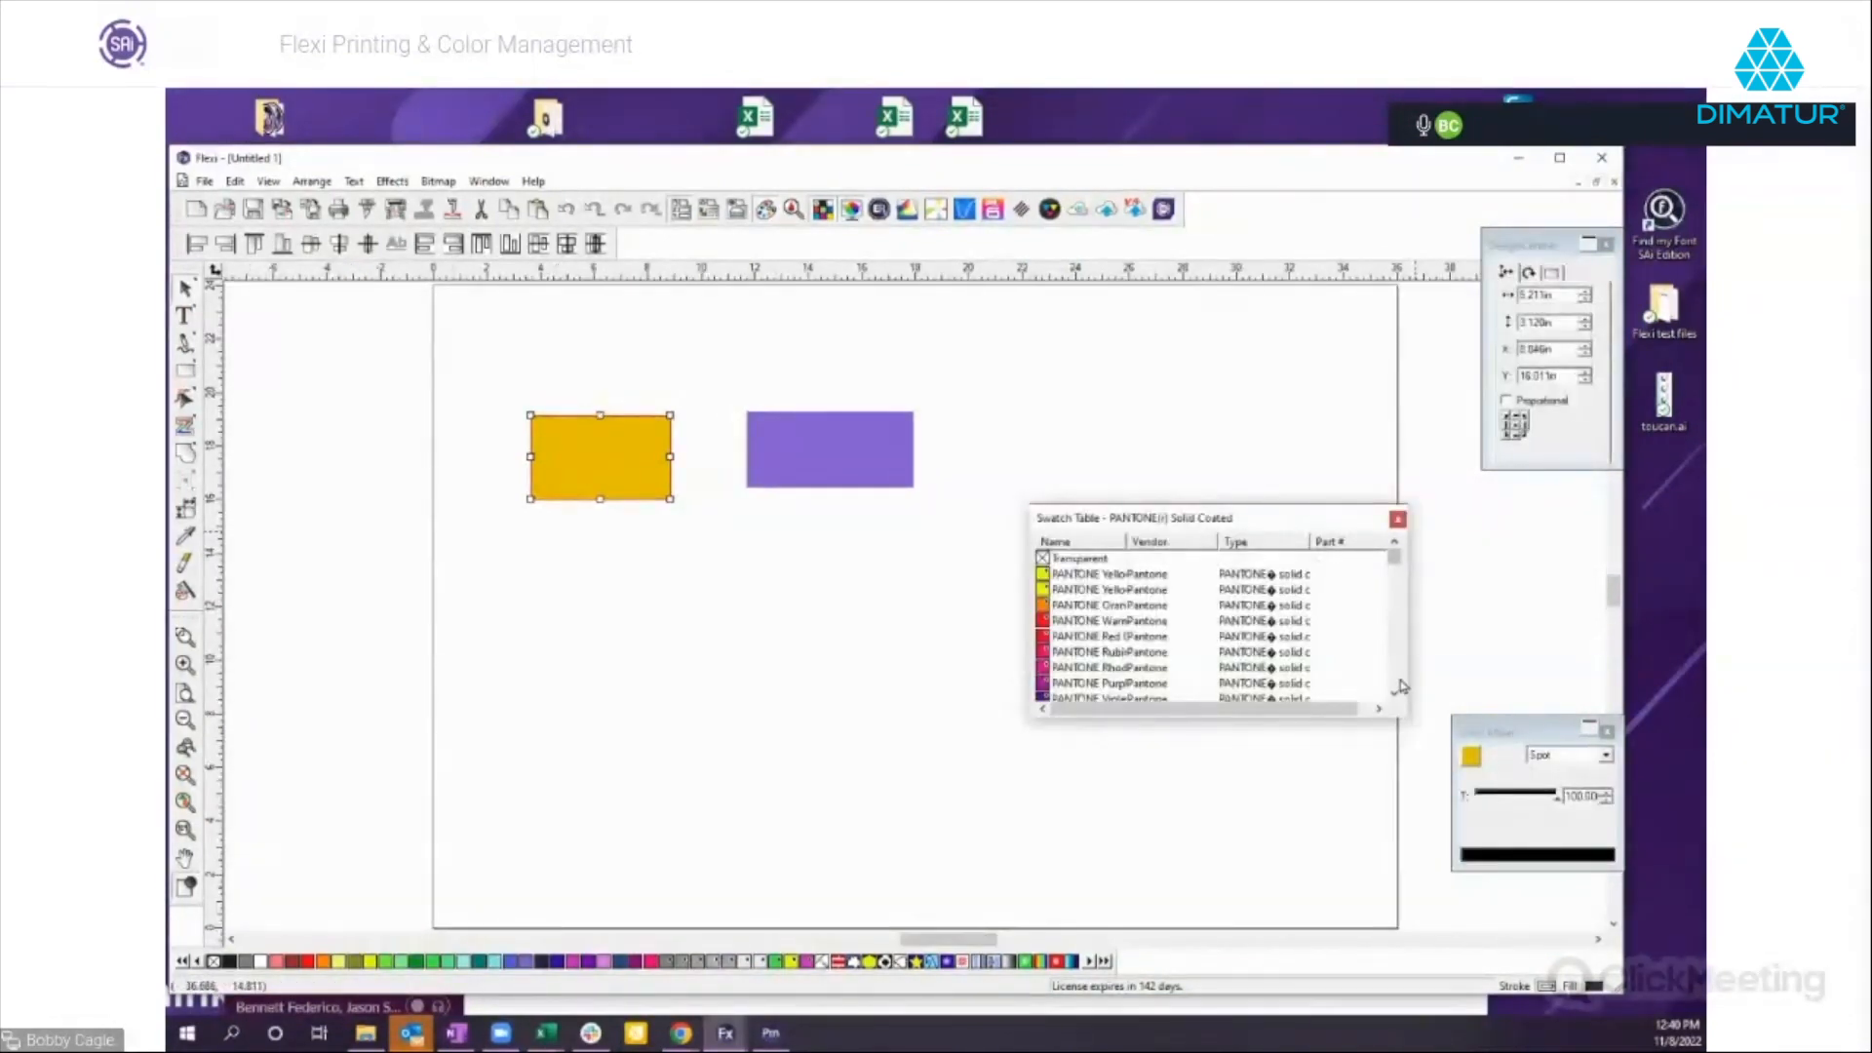
scroll(1400, 687, "down", 15)
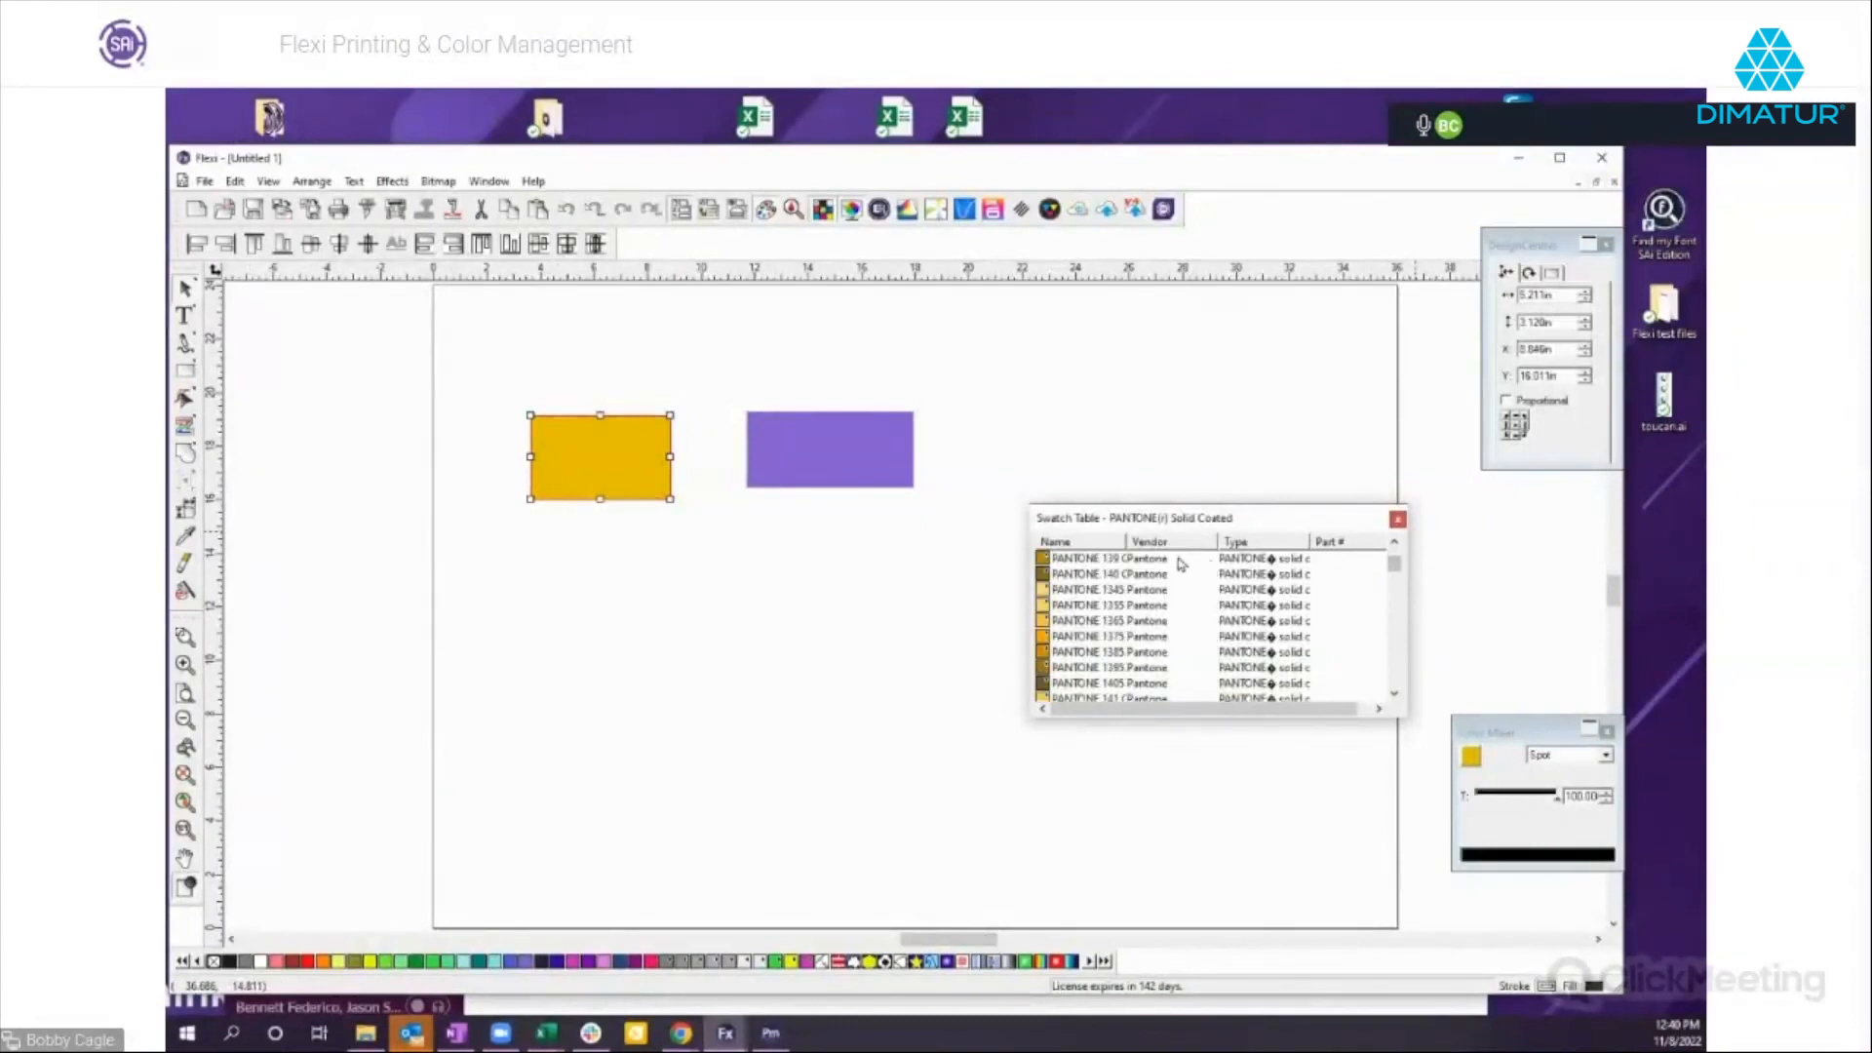
left_click_drag(1127, 542, 1159, 543)
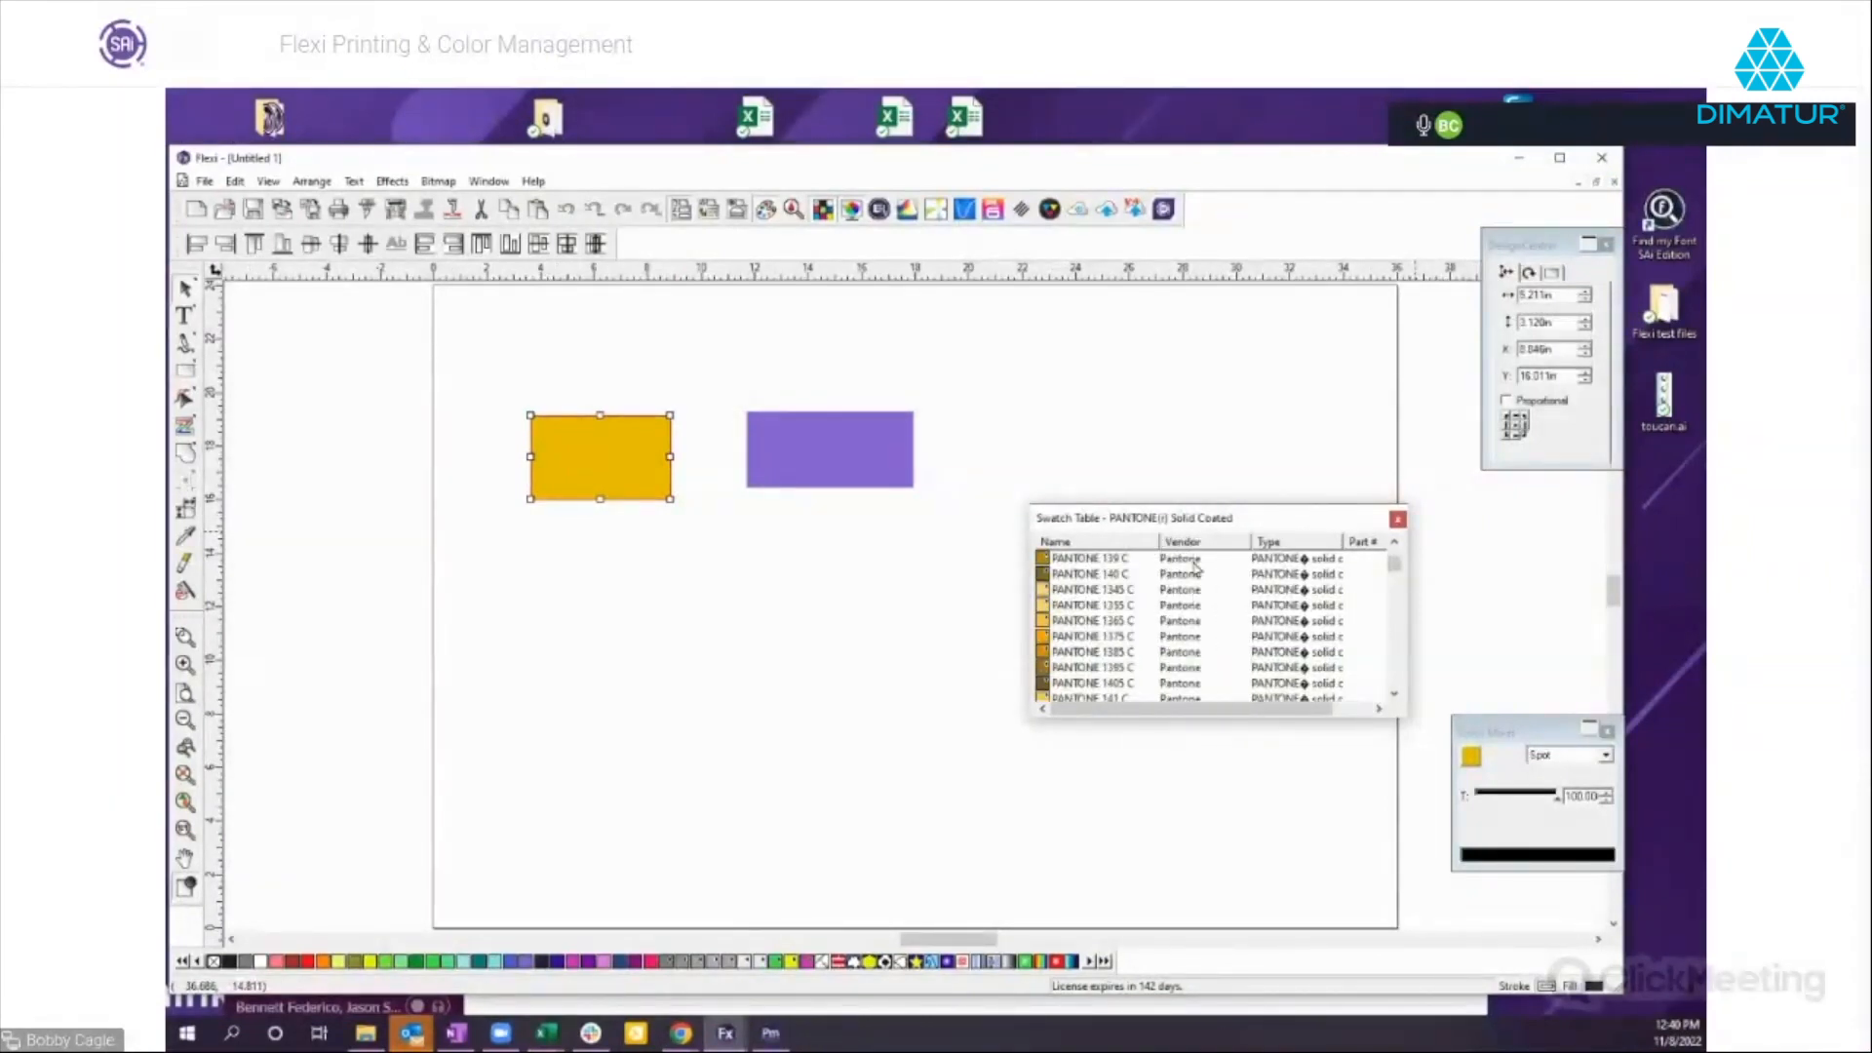
Fill the selected rectangle with PANTONE 252 C and dock the Pantone swatch table again.
scroll(1400, 673, "down", 20)
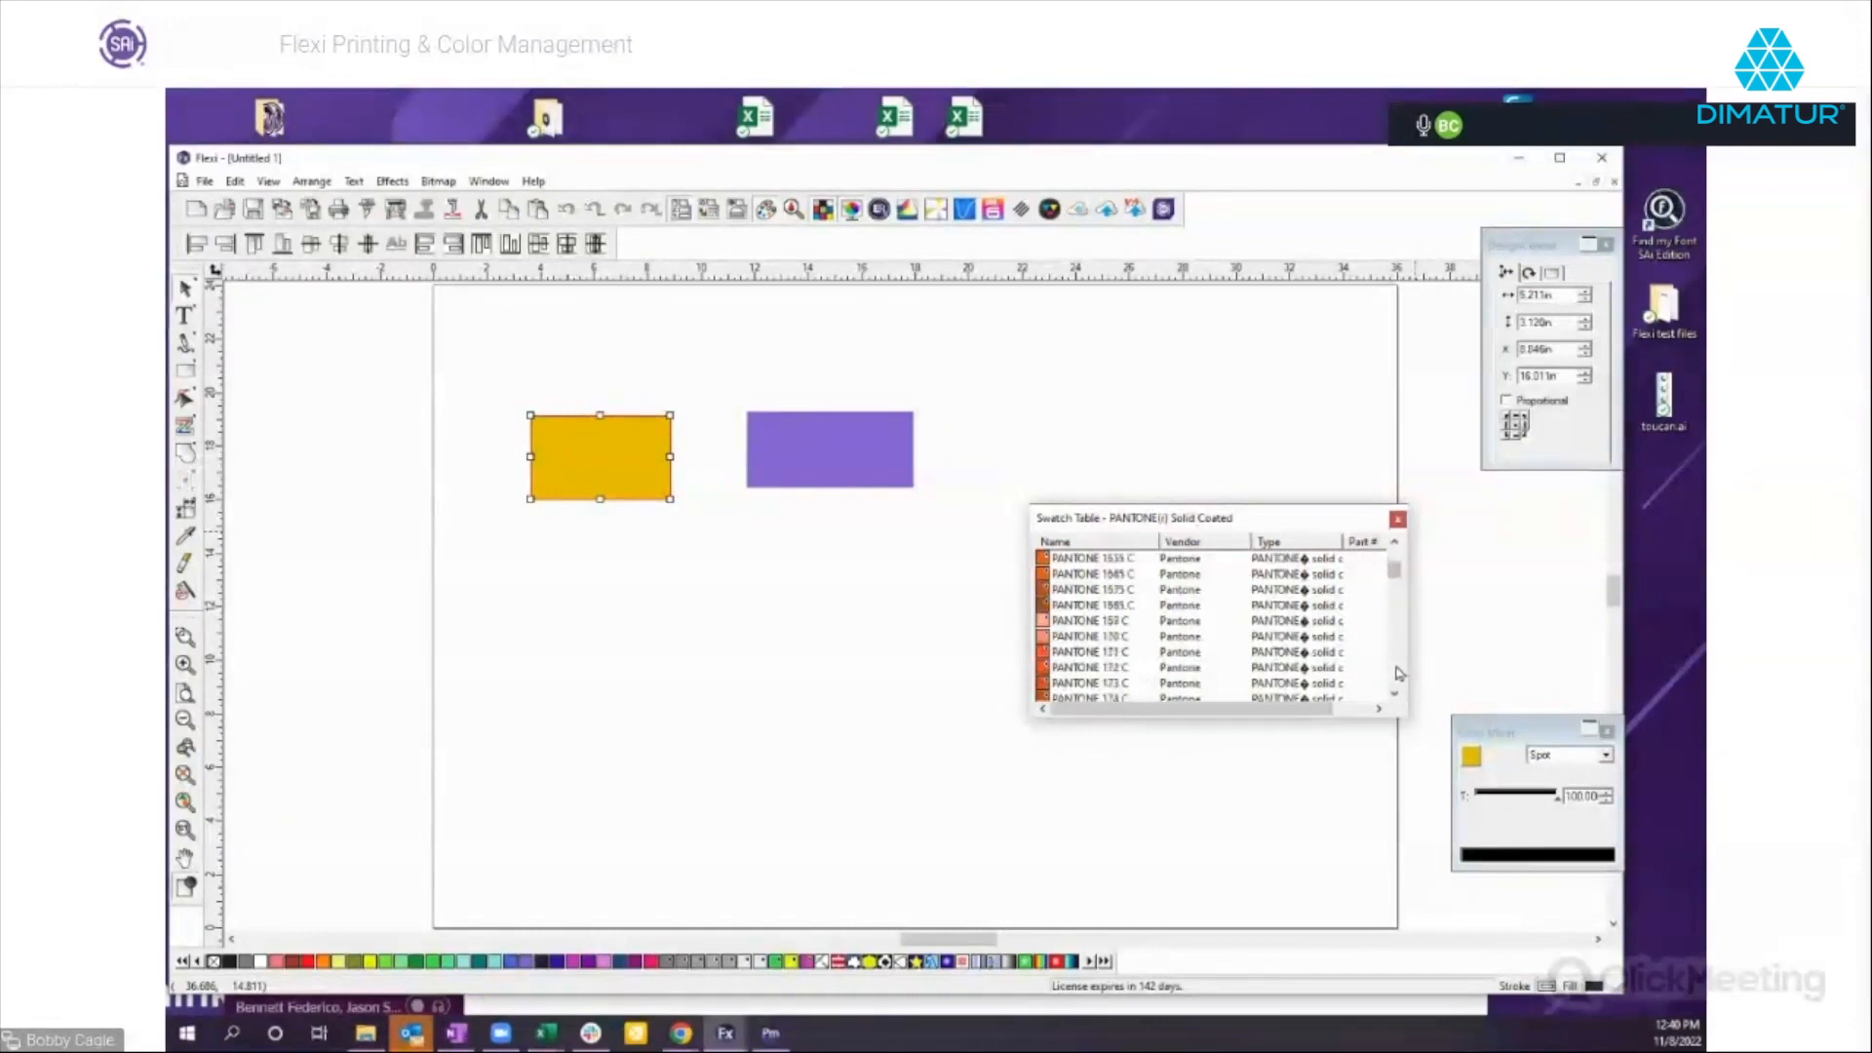
scroll(1400, 672, "down", 3)
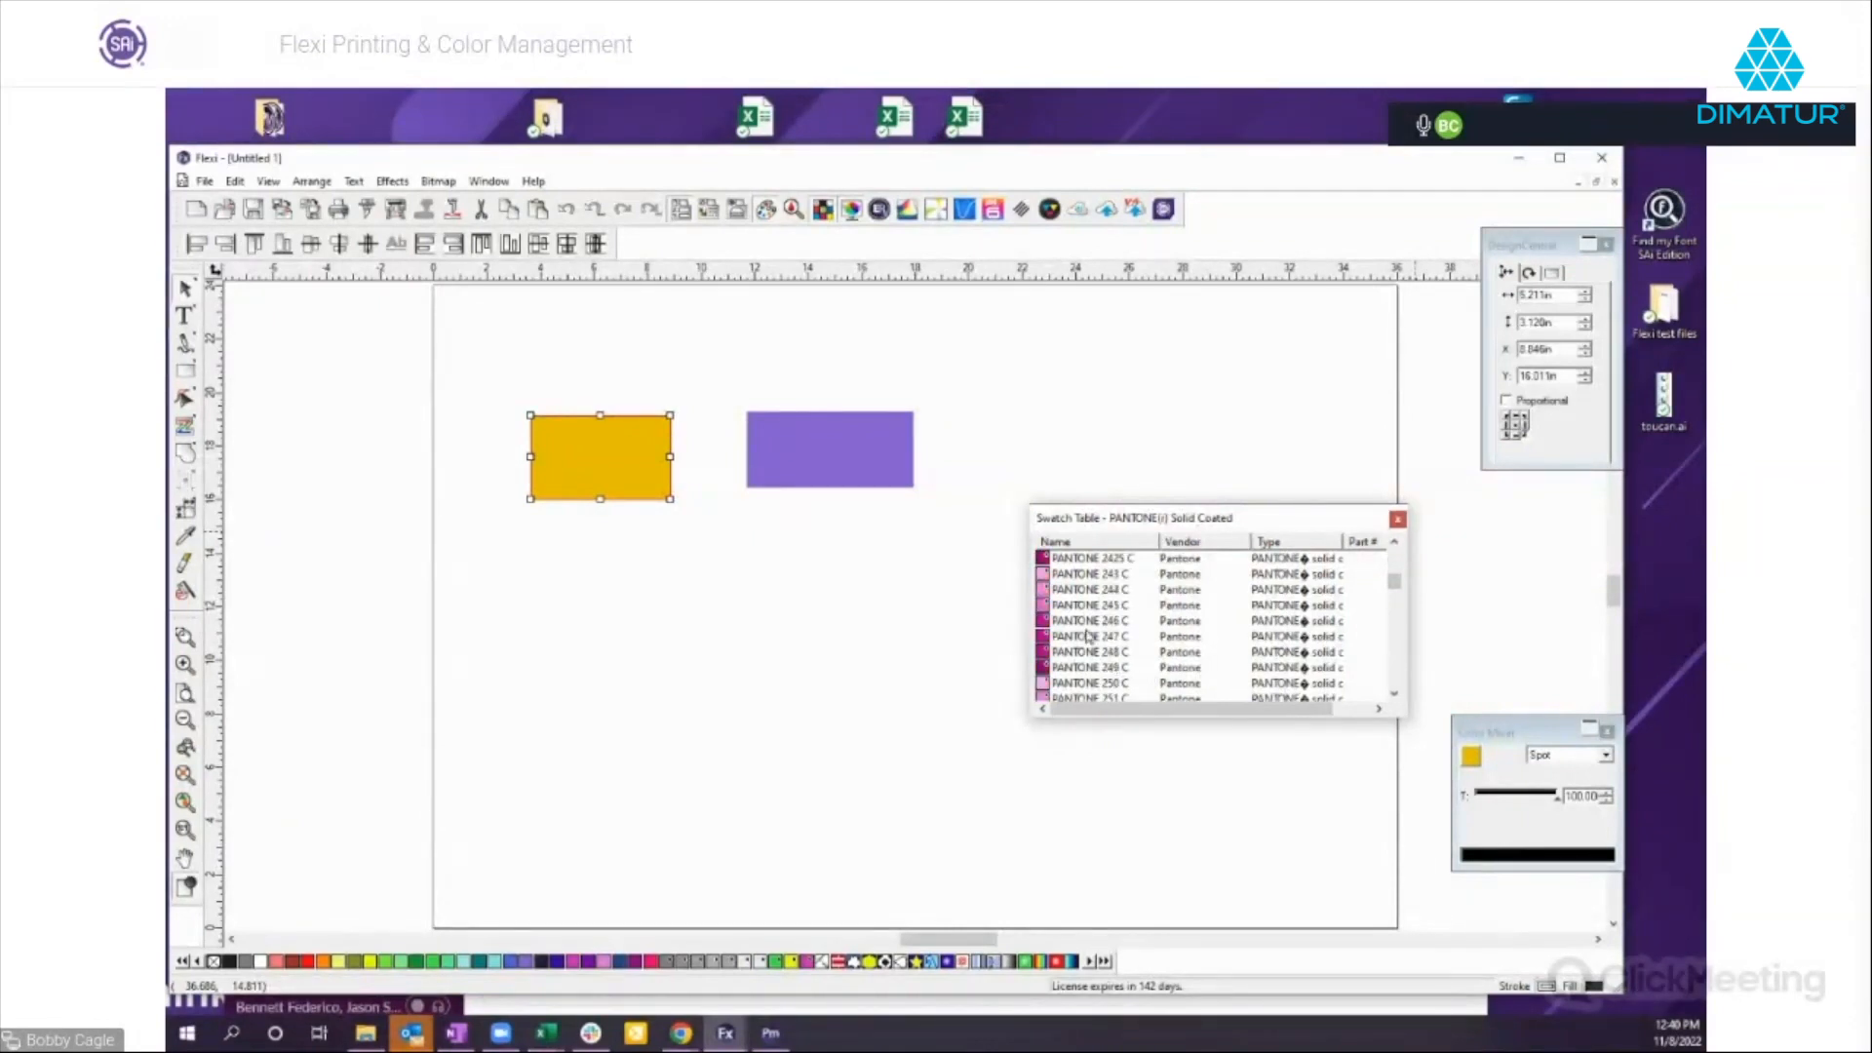
scroll(1089, 638, "down", 4)
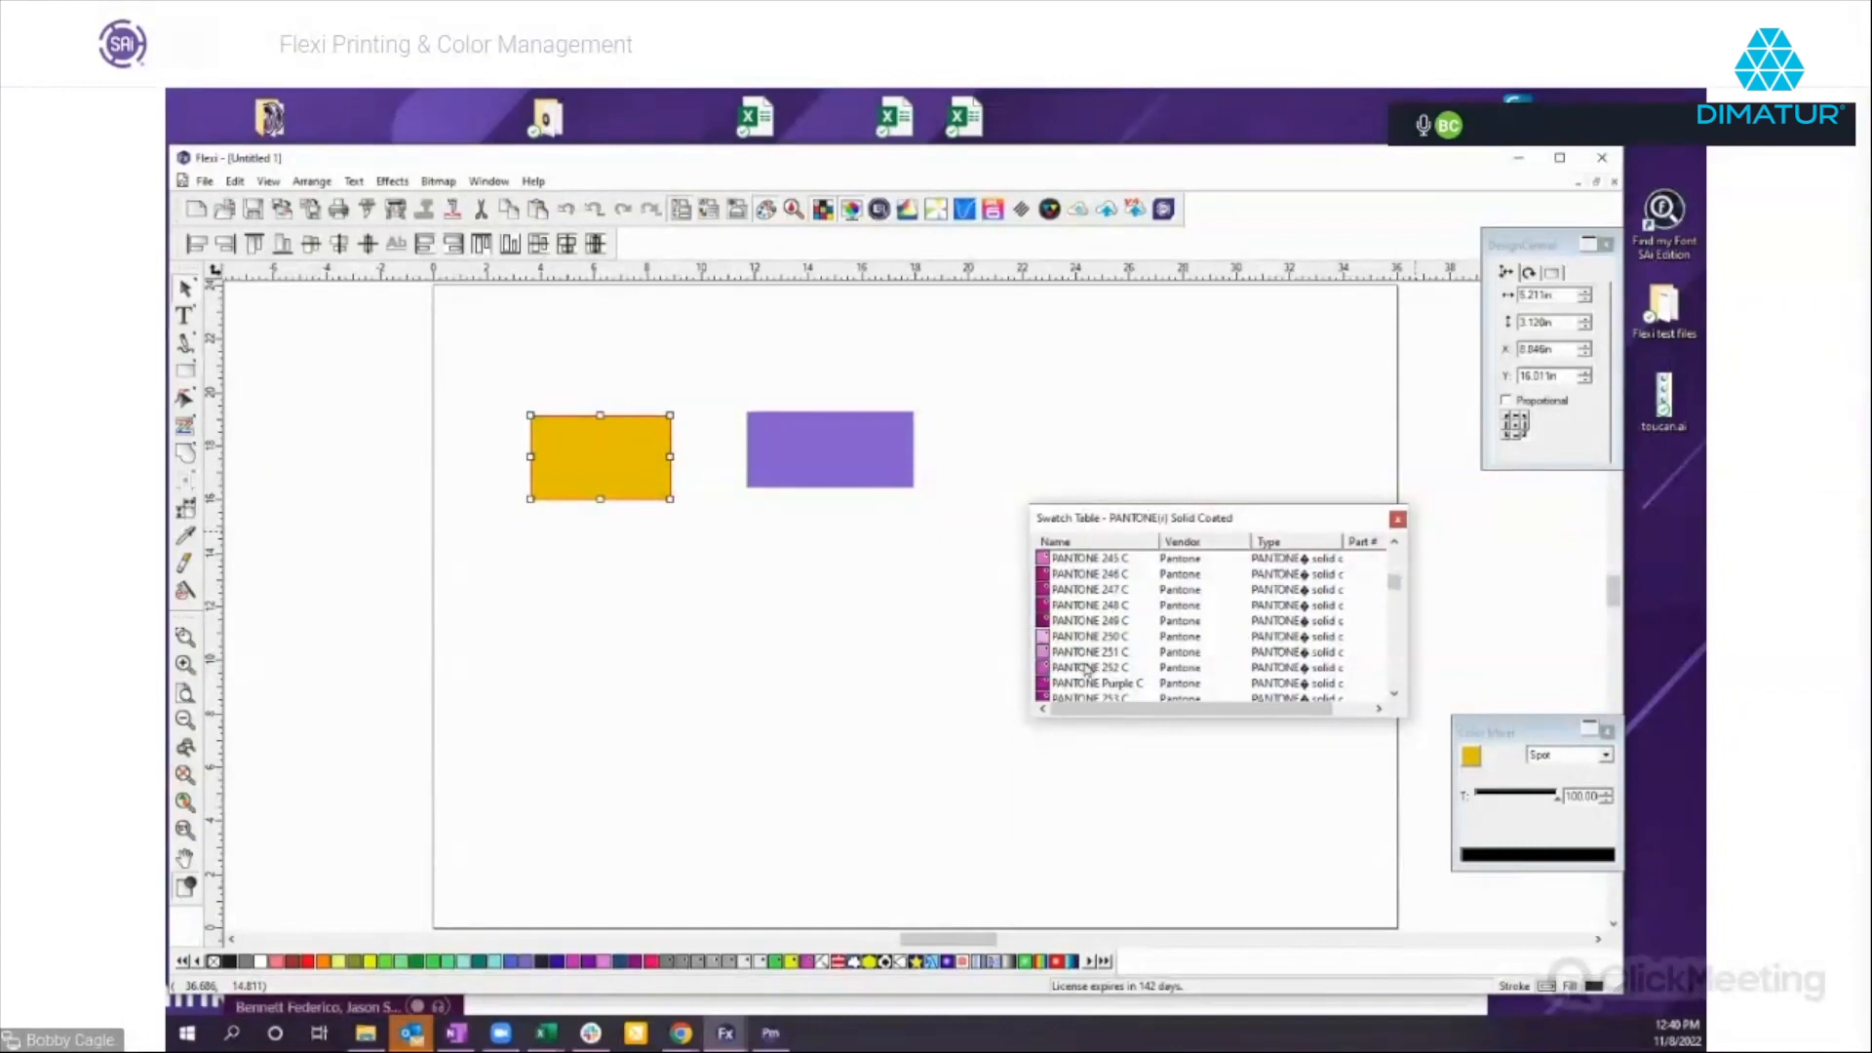
left_click(1084, 670)
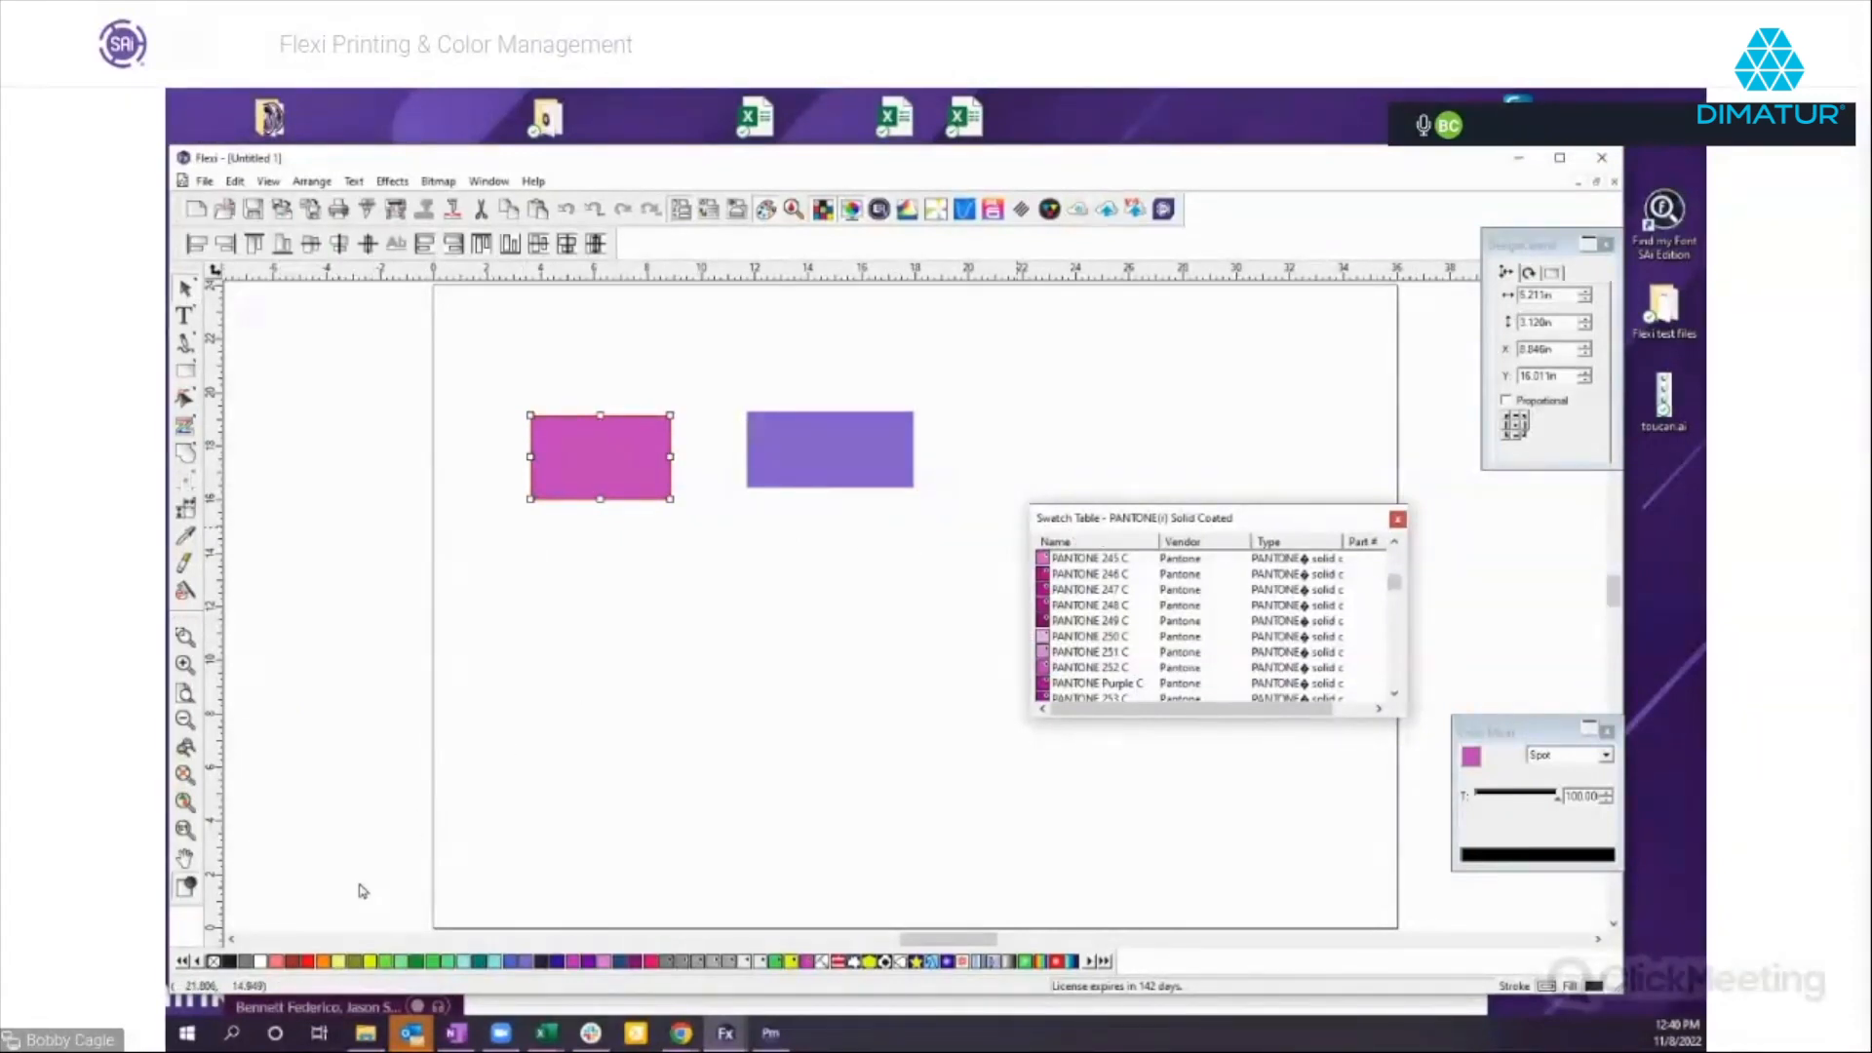
right_click(309, 948)
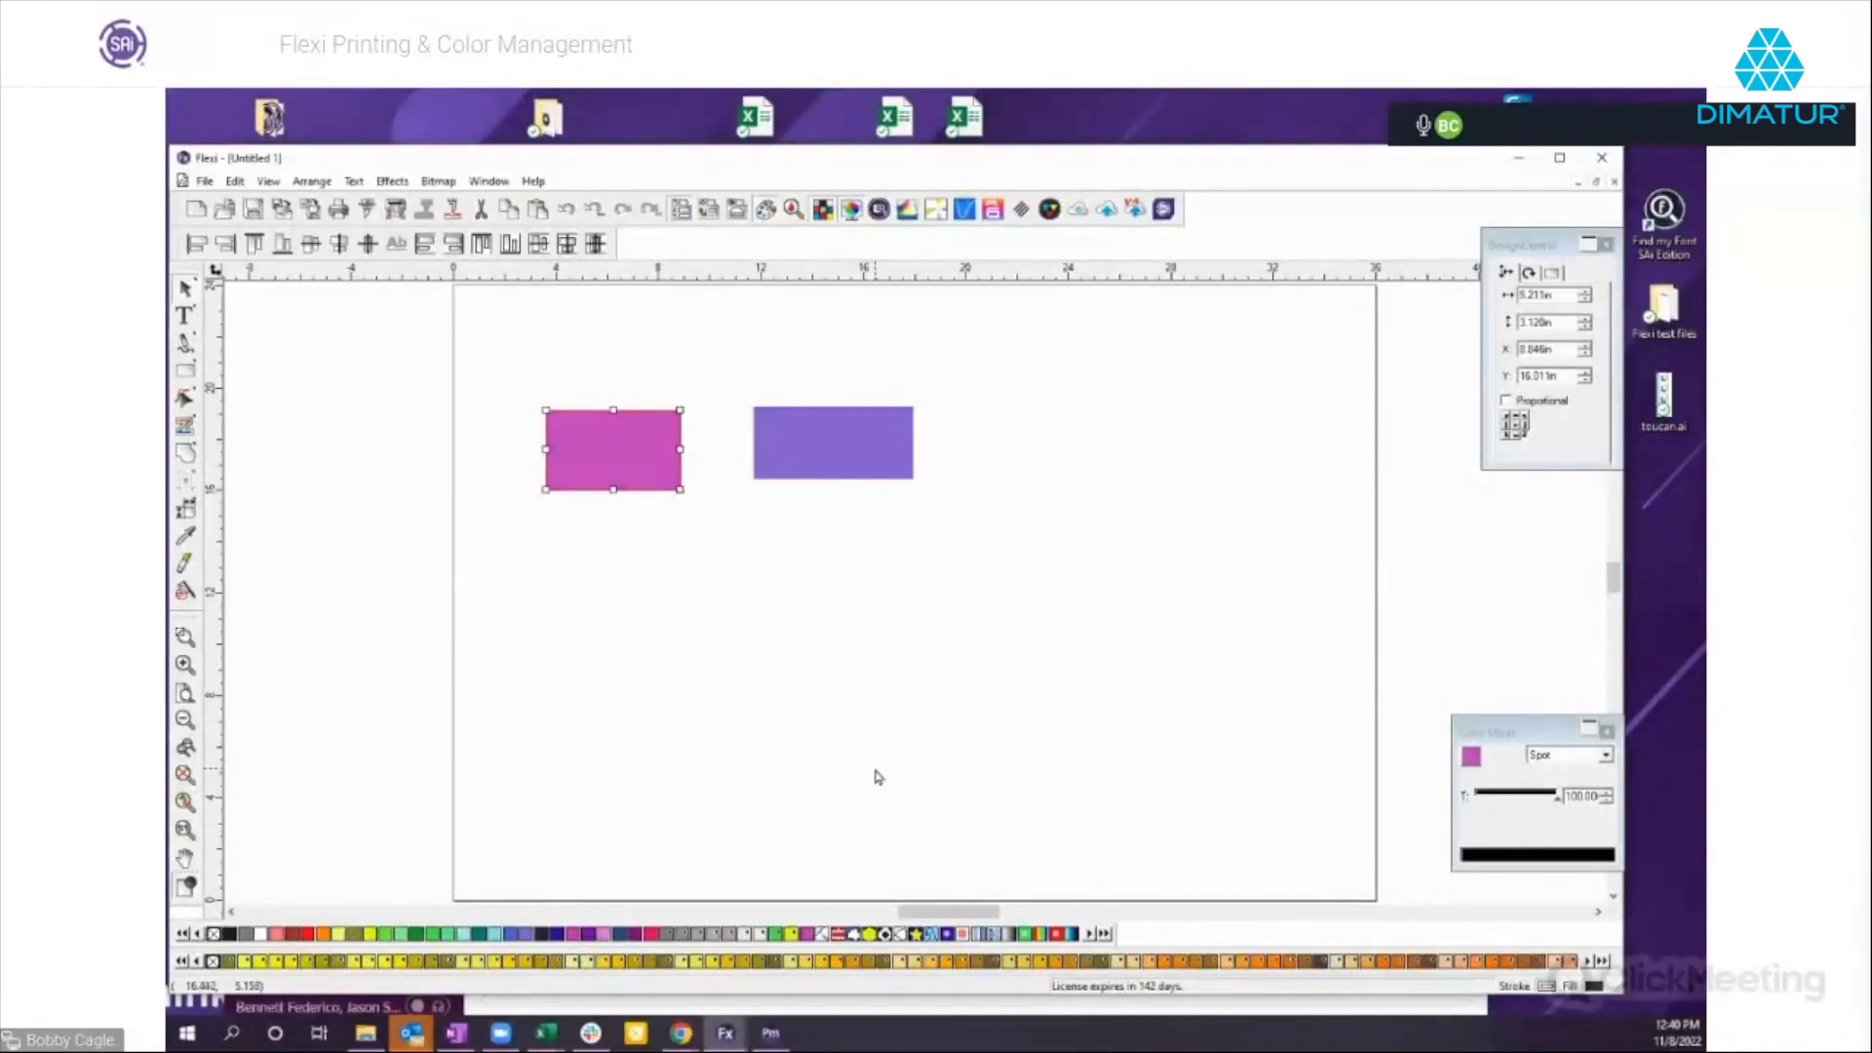
Move the purple rectangle to about X 23.2, Y 14.7 in and the magenta one to about X 9.5, Y 14.6 in.
left_click_drag(819, 434, 952, 478)
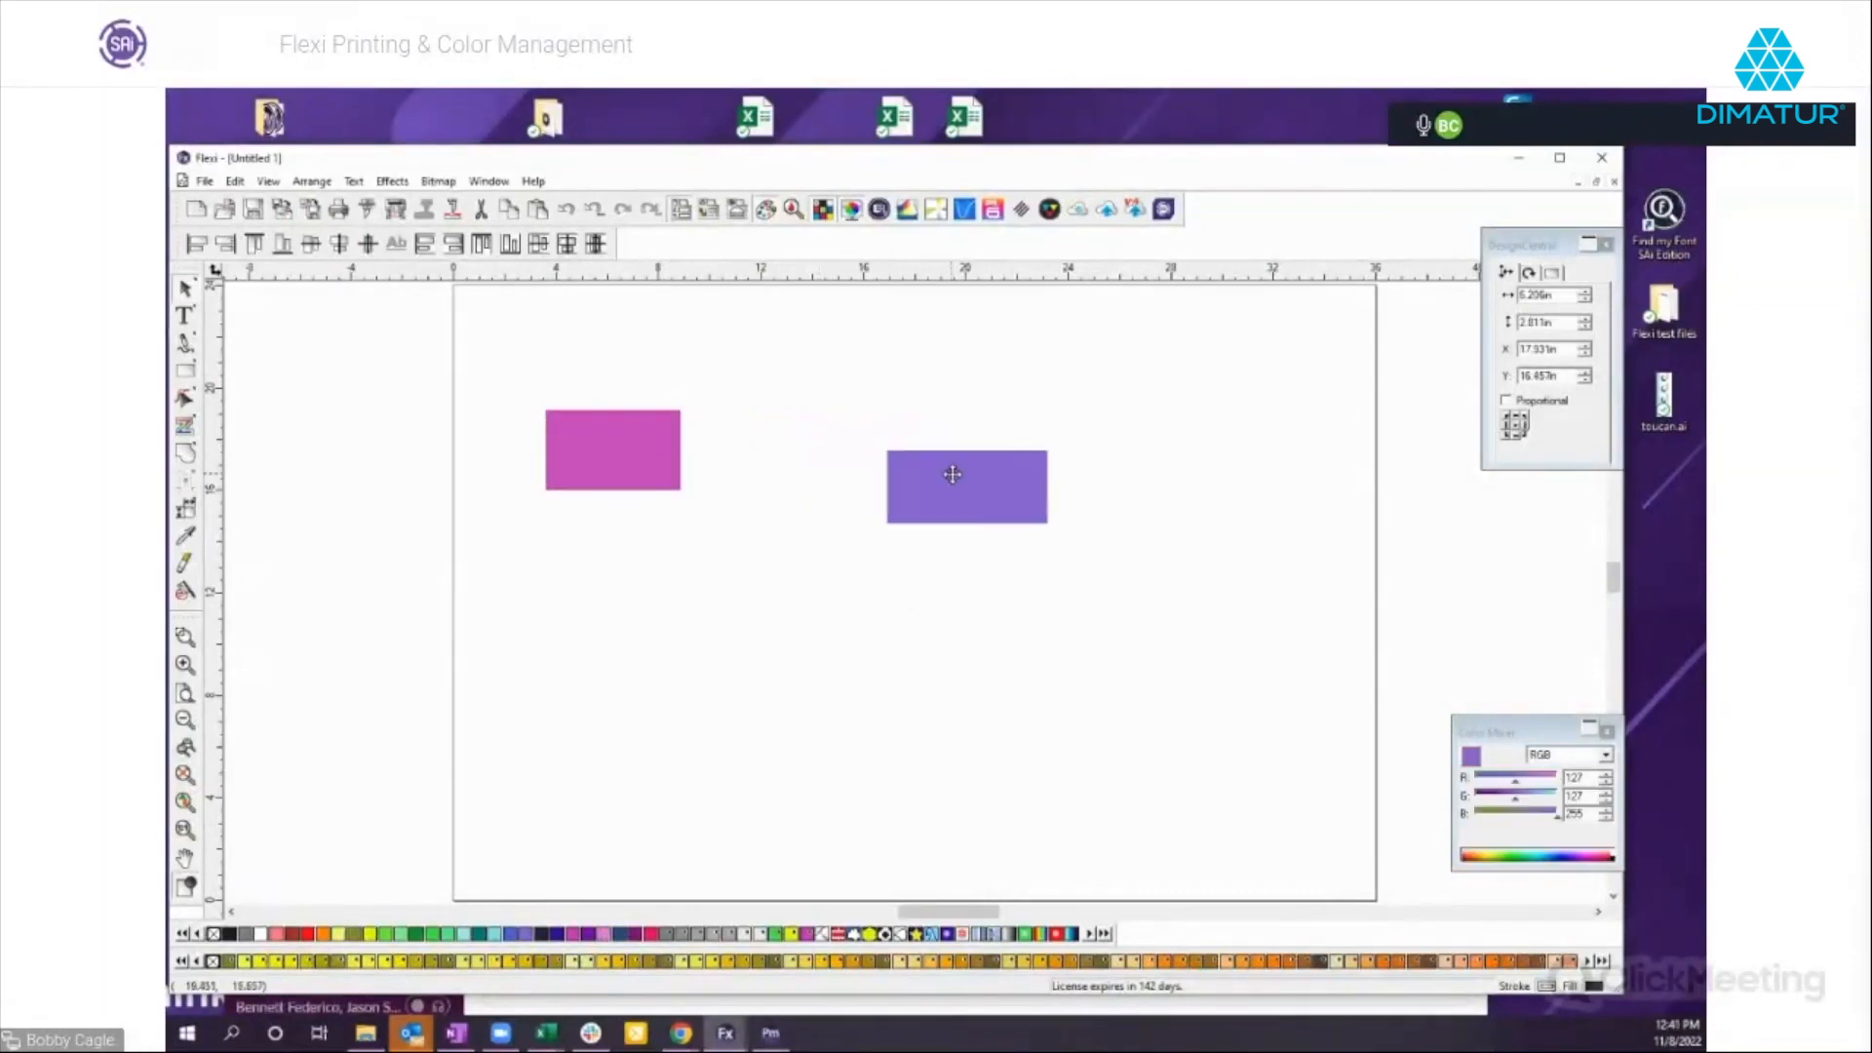
left_click_drag(624, 445, 639, 481)
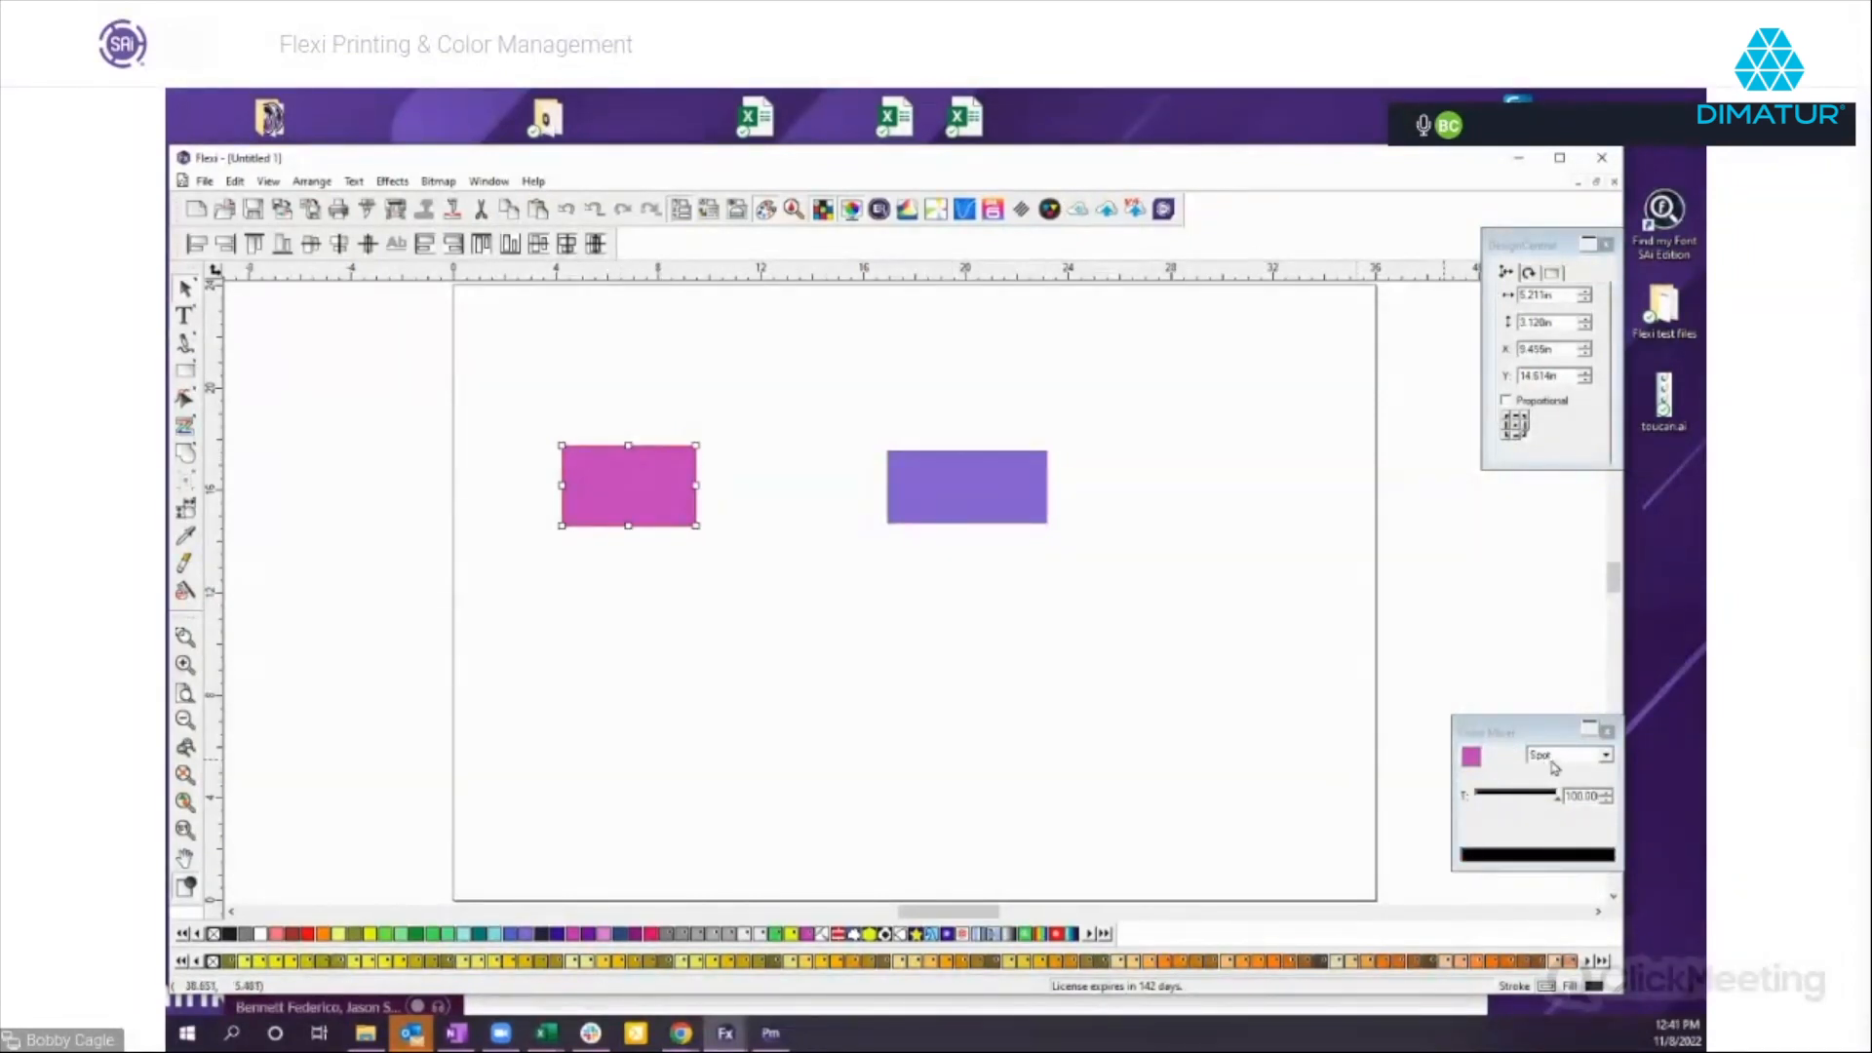
Place the Color Mixer near the purple rectangle and convert that rectangle's color to CMYK and to Lab.
left_click(1012, 519)
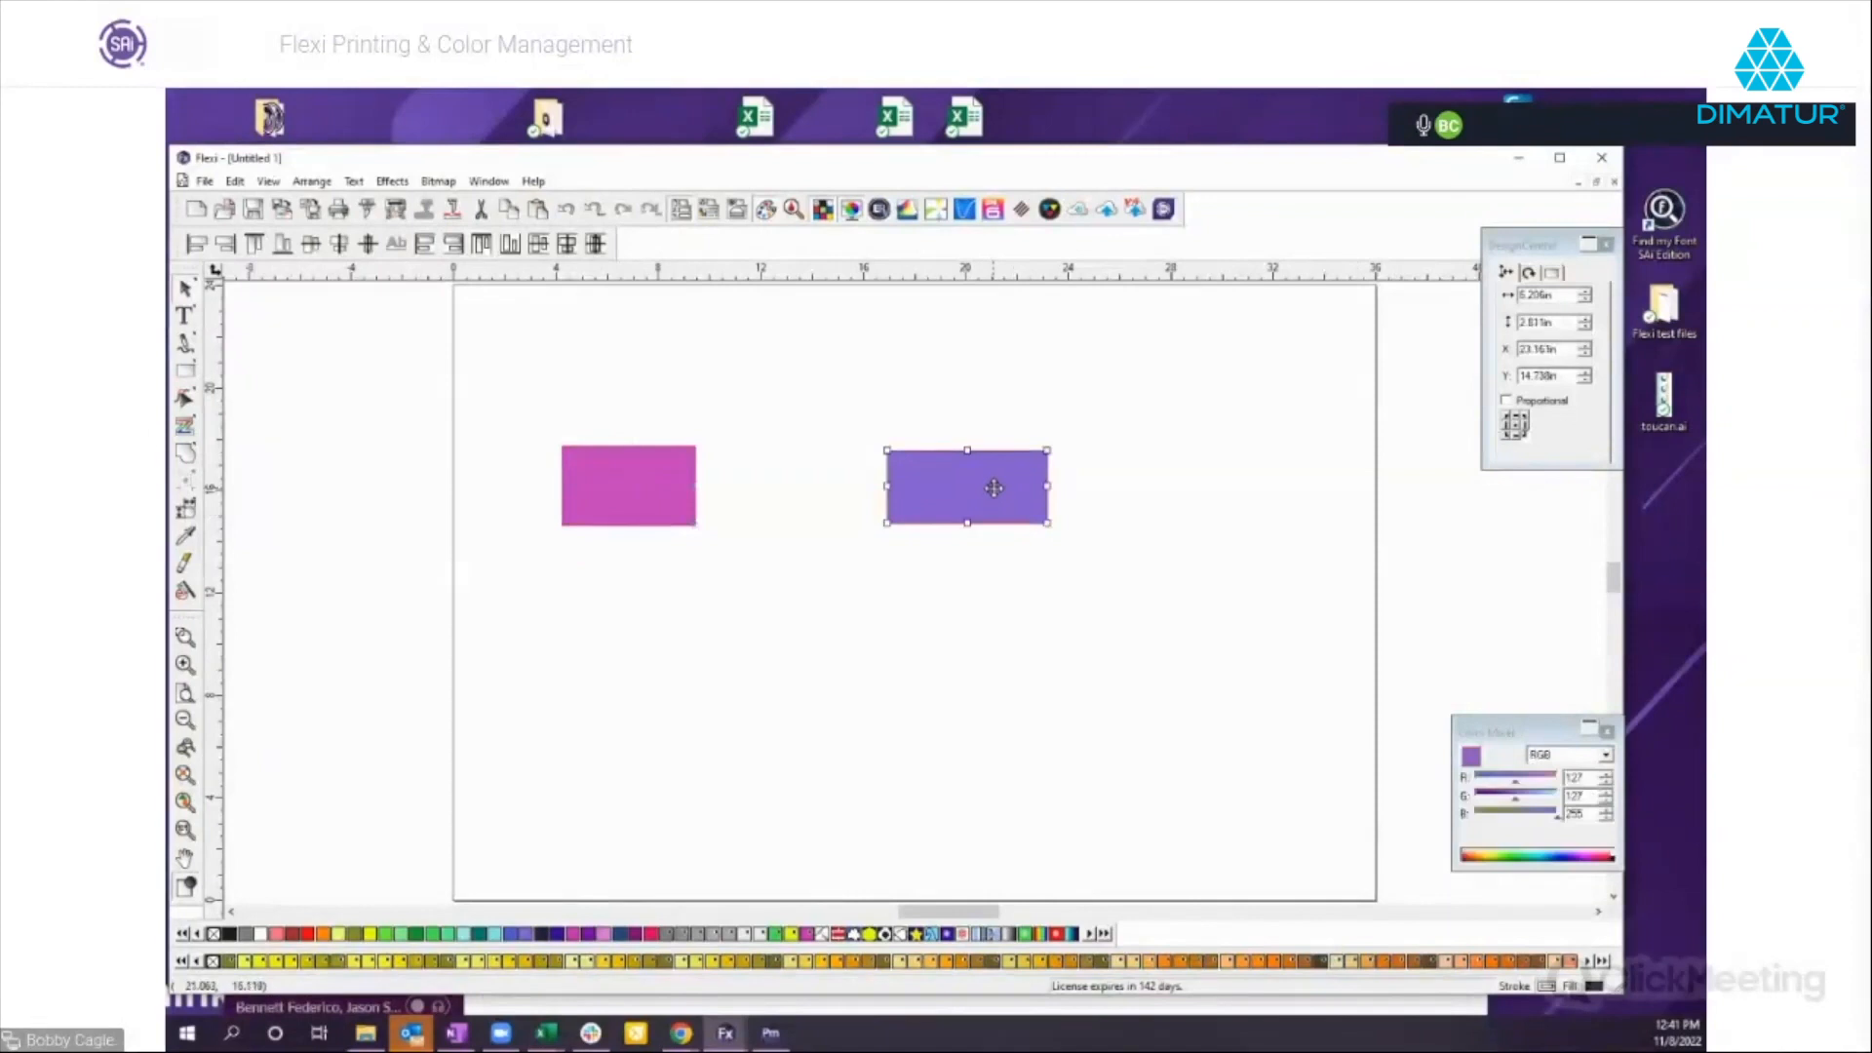
left_click_drag(1492, 739, 1180, 596)
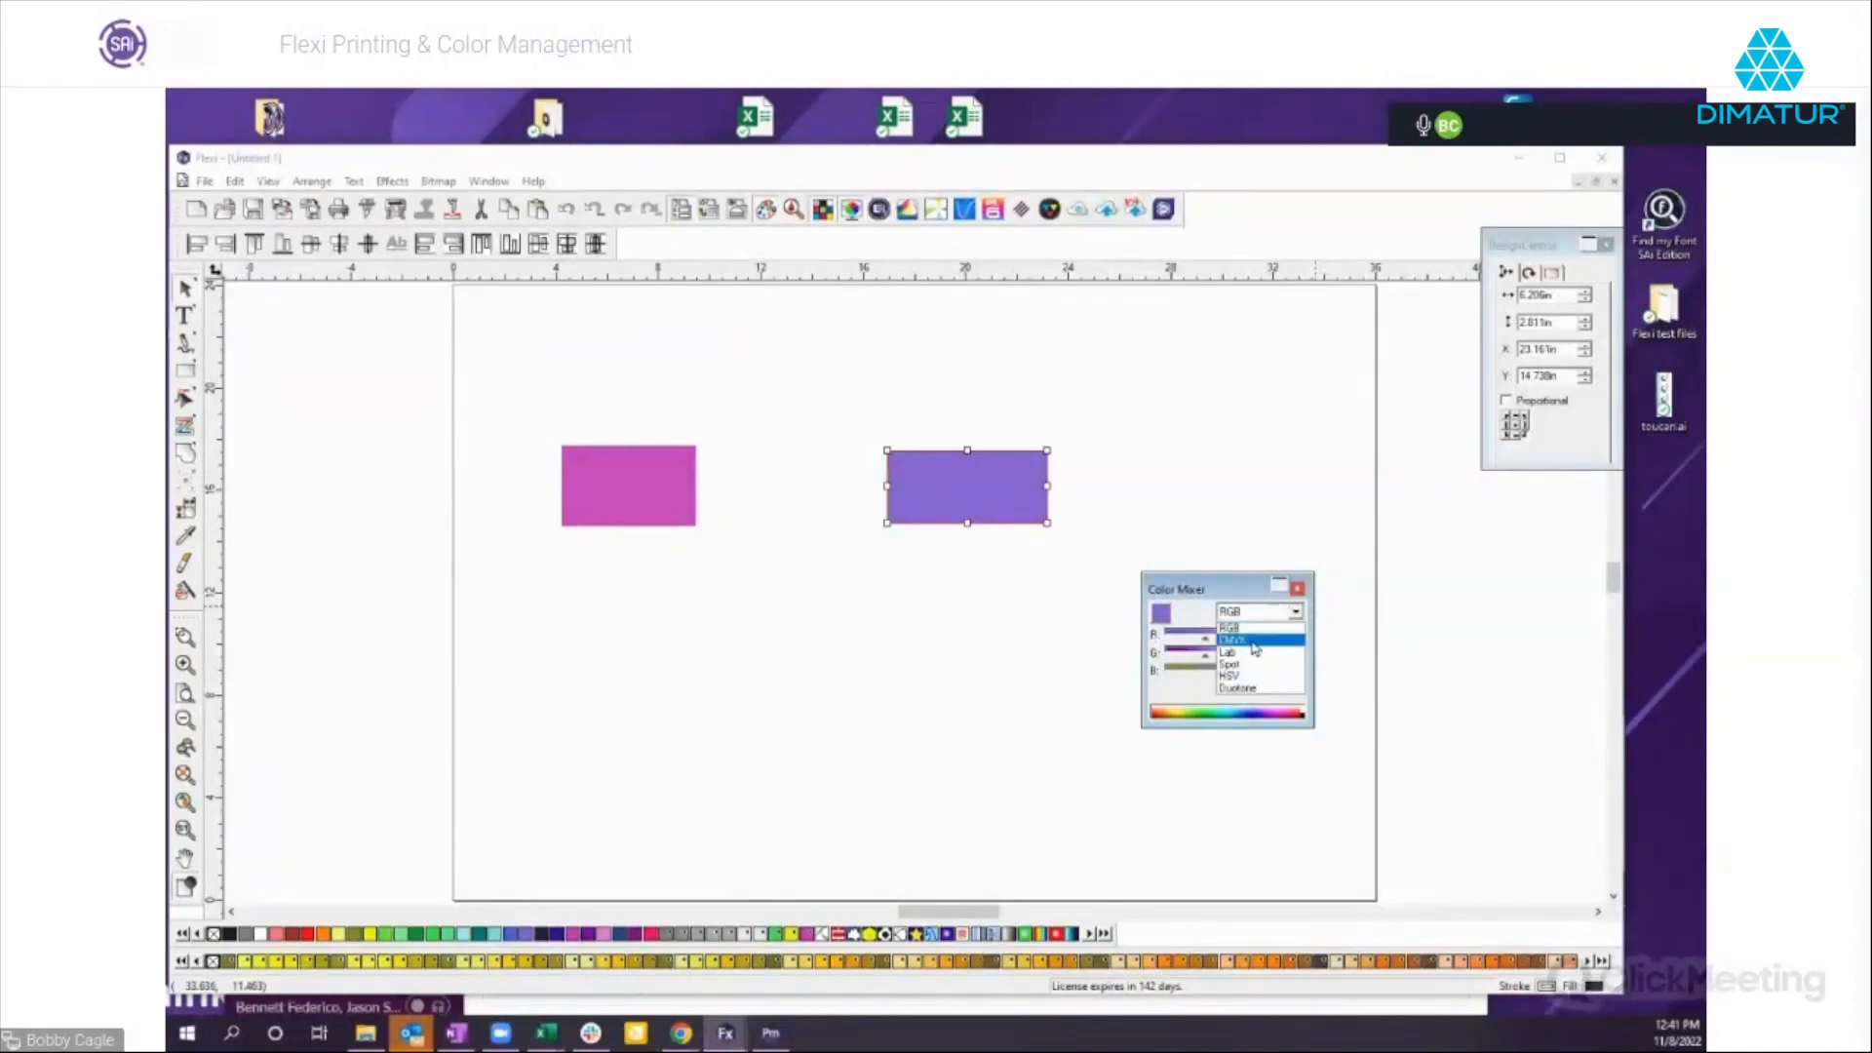
left_click(1252, 642)
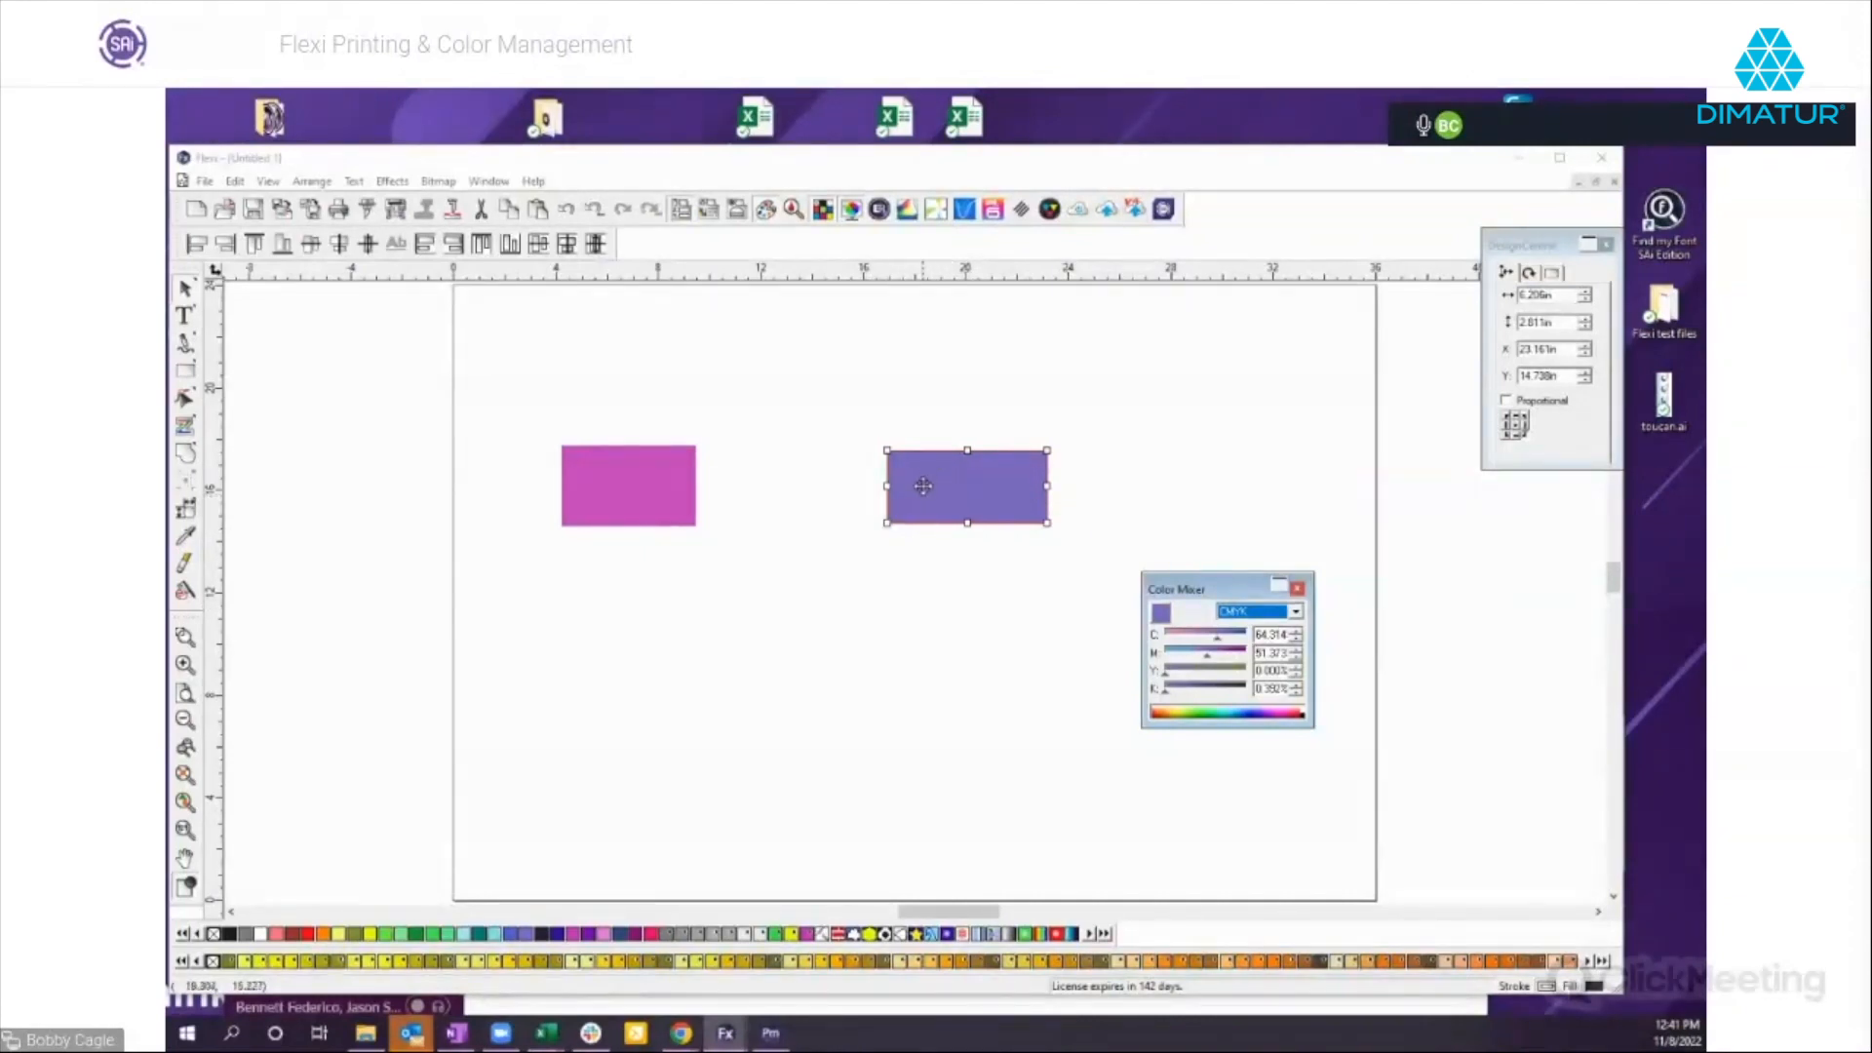
left_click(1294, 612)
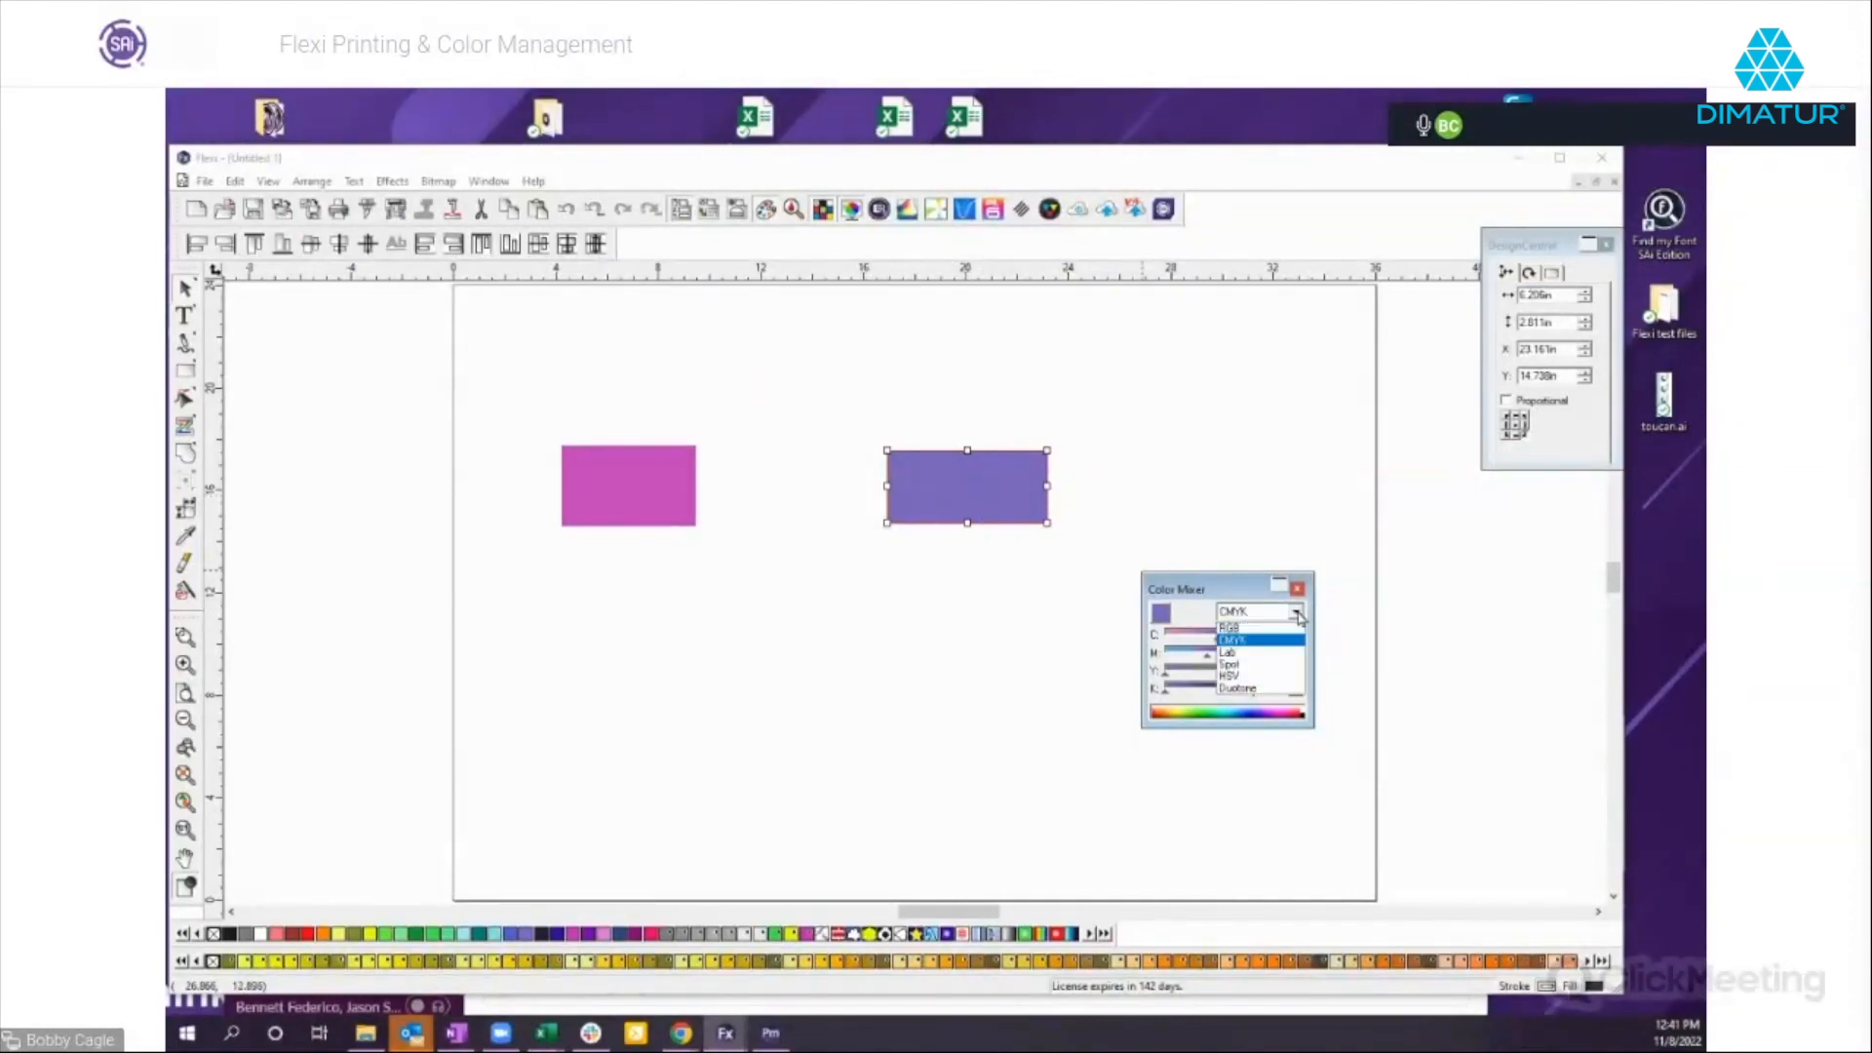
left_click(1243, 654)
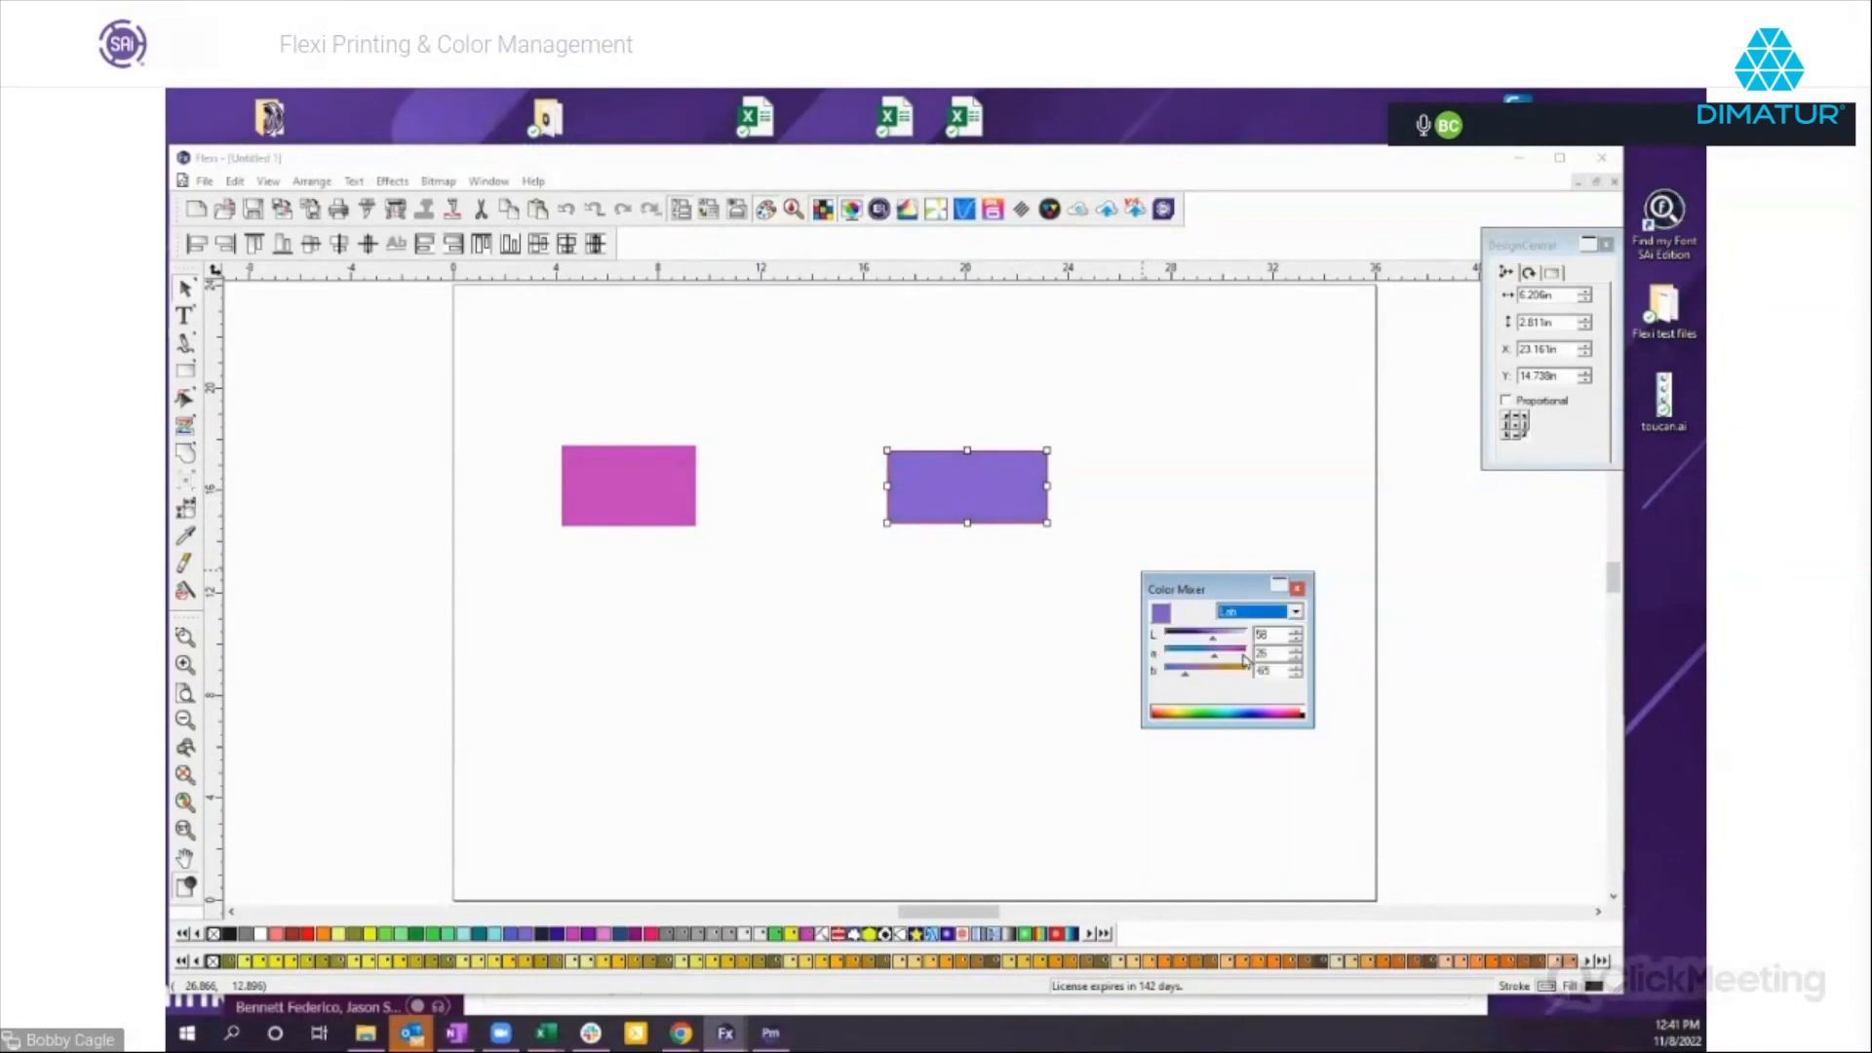
Convert the purple rectangle's color to Spot mode in the Color Mixer.
left_click(1260, 612)
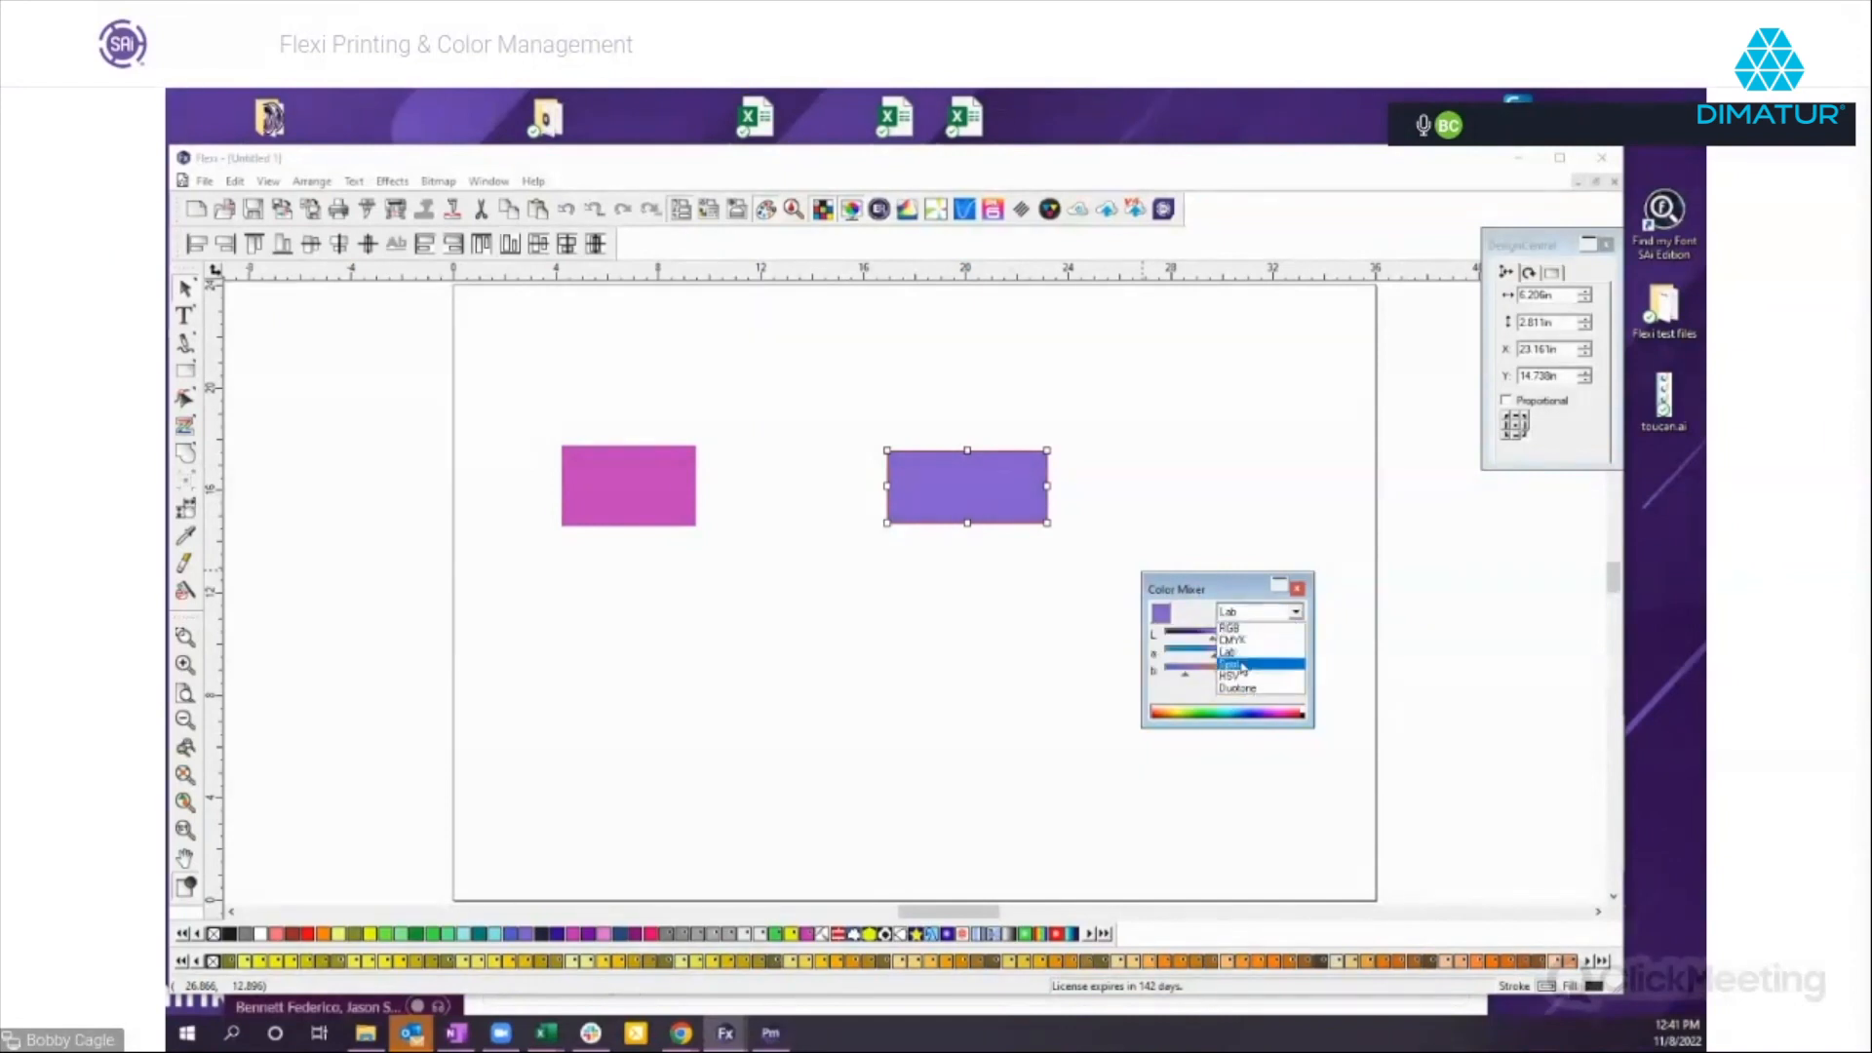
left_click(1245, 665)
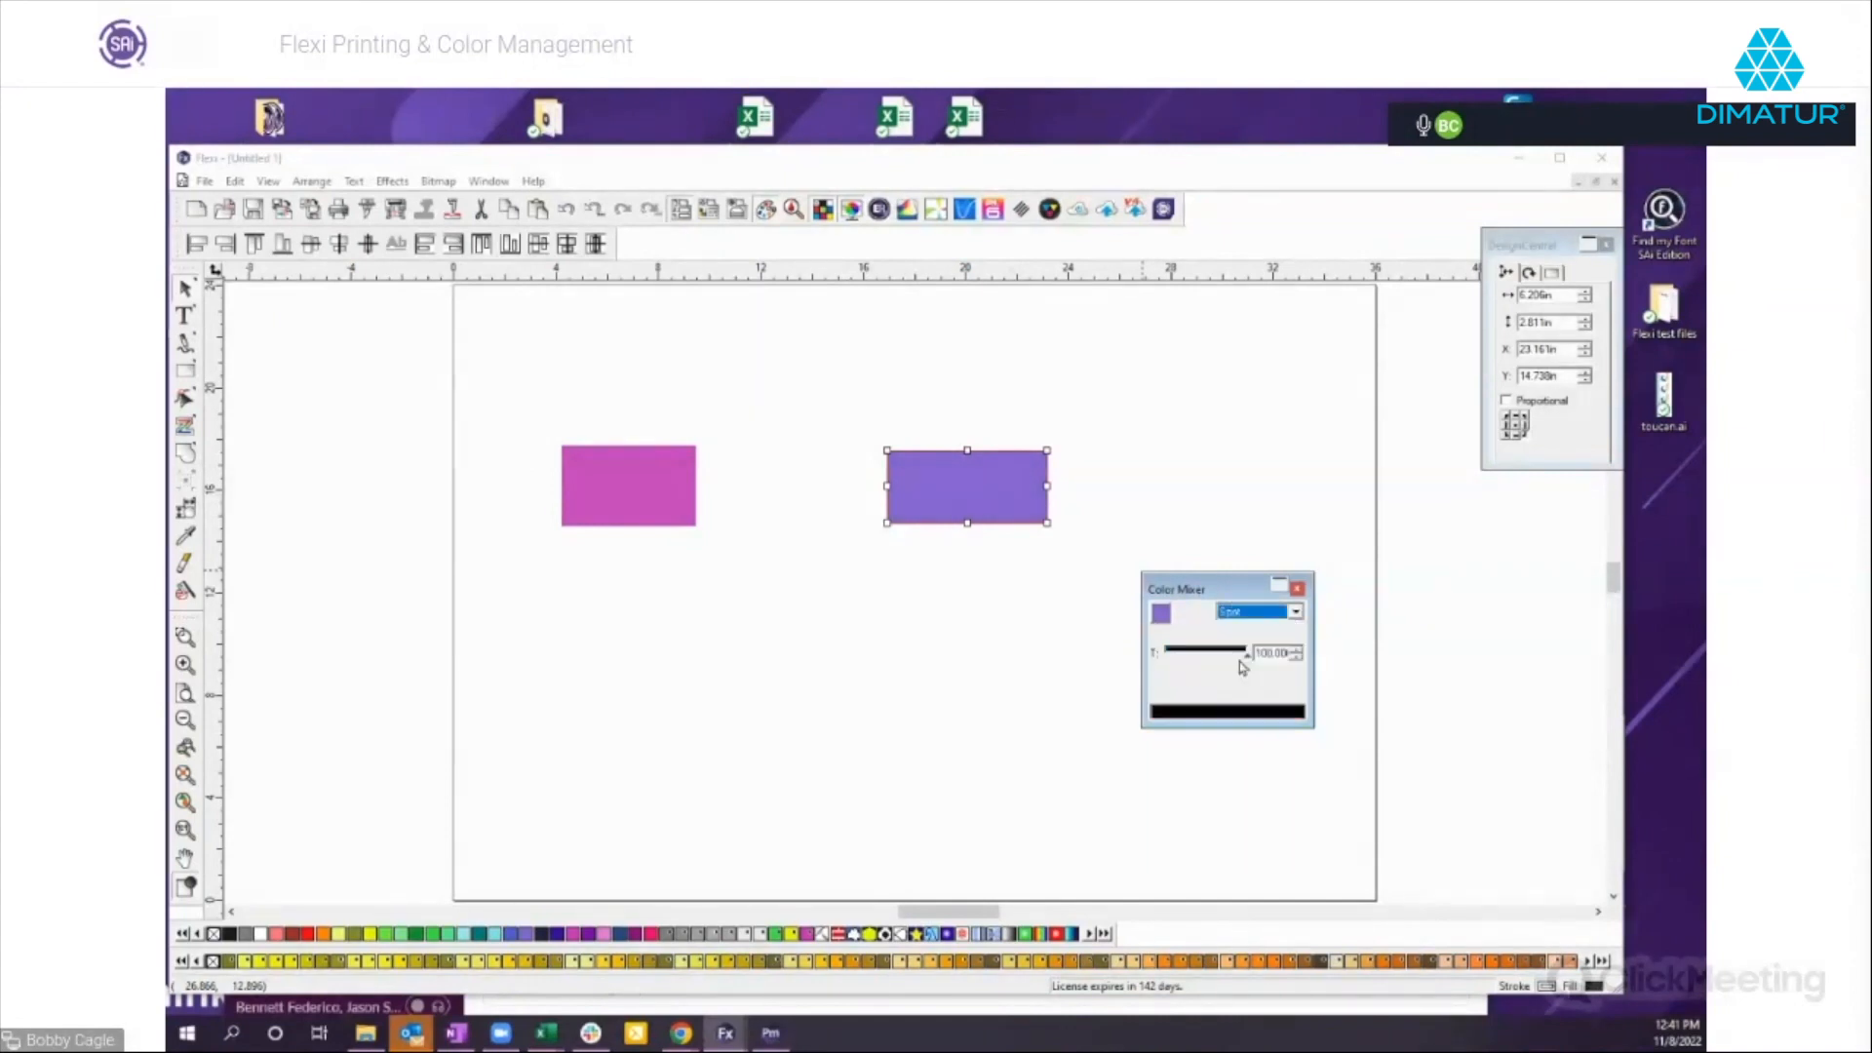
left_click(1294, 613)
left_click(1294, 616)
mouse_move(1247, 661)
left_mouse_down()
mouse_move(1186, 658)
mouse_move(1250, 661)
left_mouse_up()
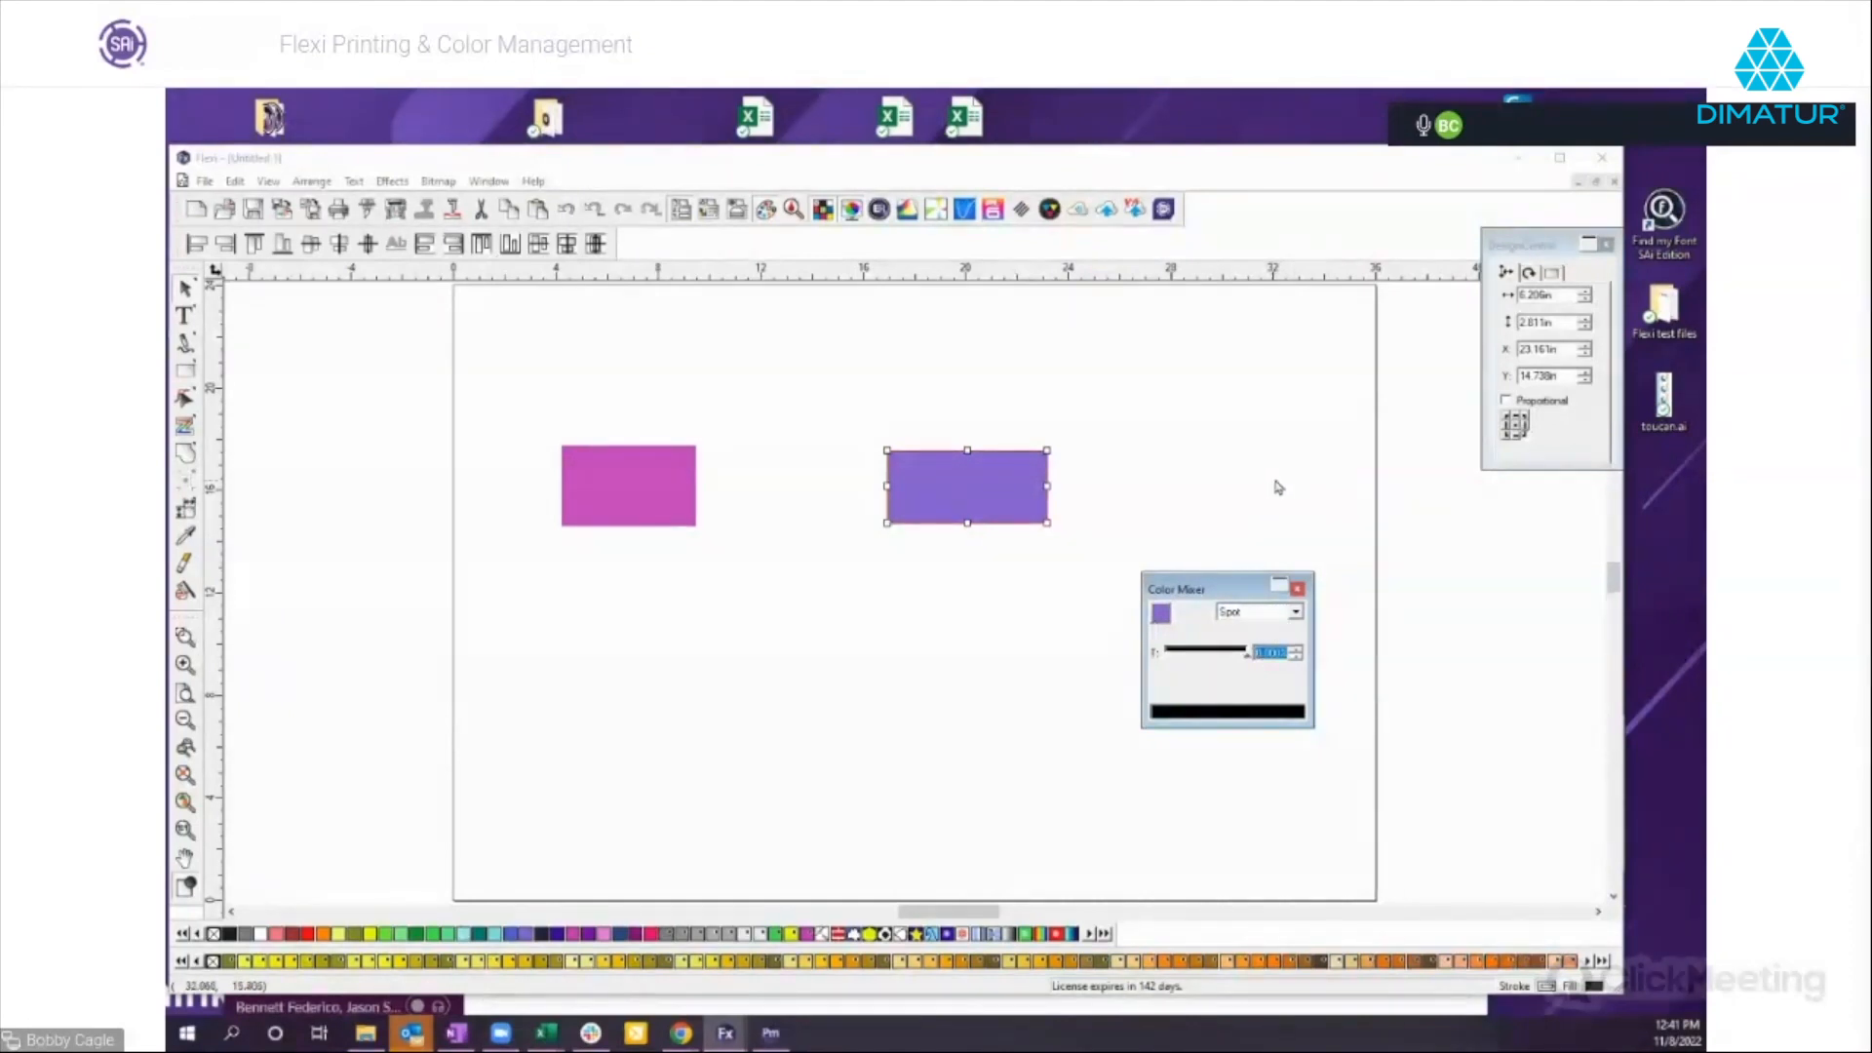
Open the Fill/Stroke Editor, place it beside DesignCentral, and move the Color Mixer to the page's edge below it.
left_click(711, 218)
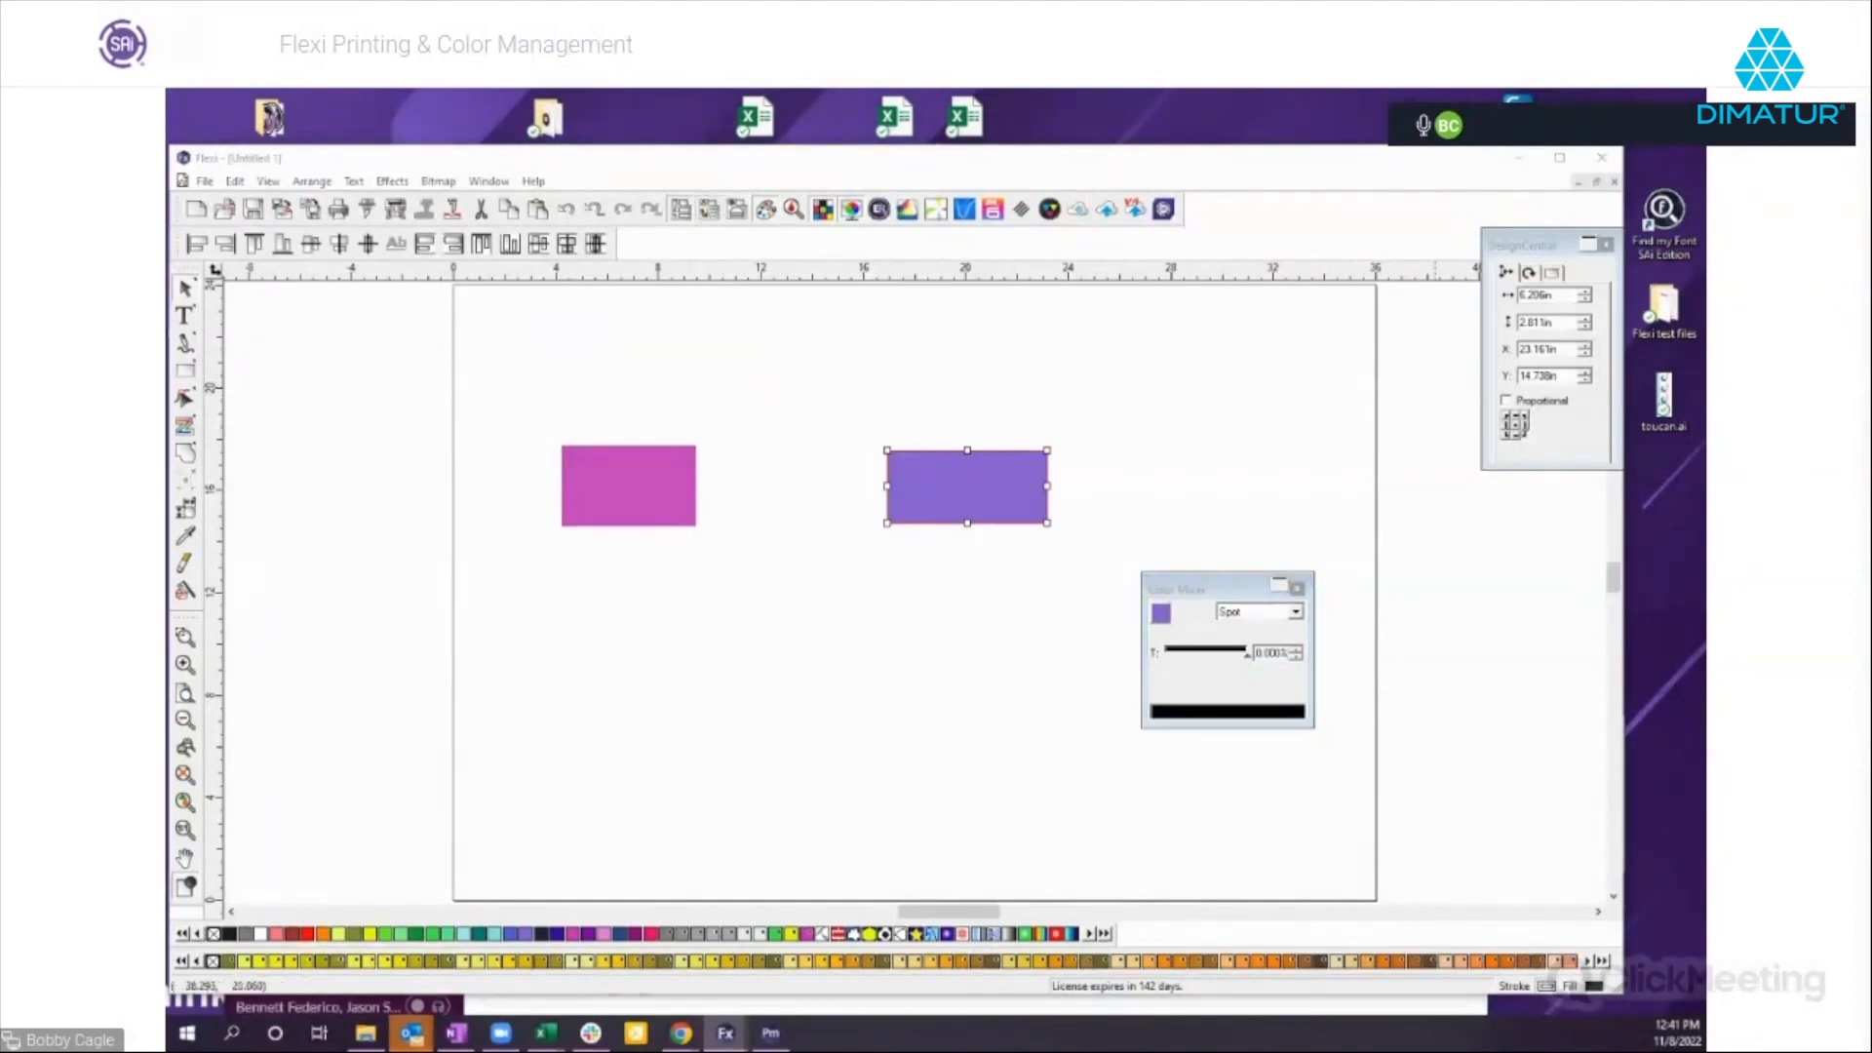
mouse_move(1365, 401)
left_mouse_down()
mouse_move(1324, 373)
mouse_move(1344, 291)
left_mouse_up()
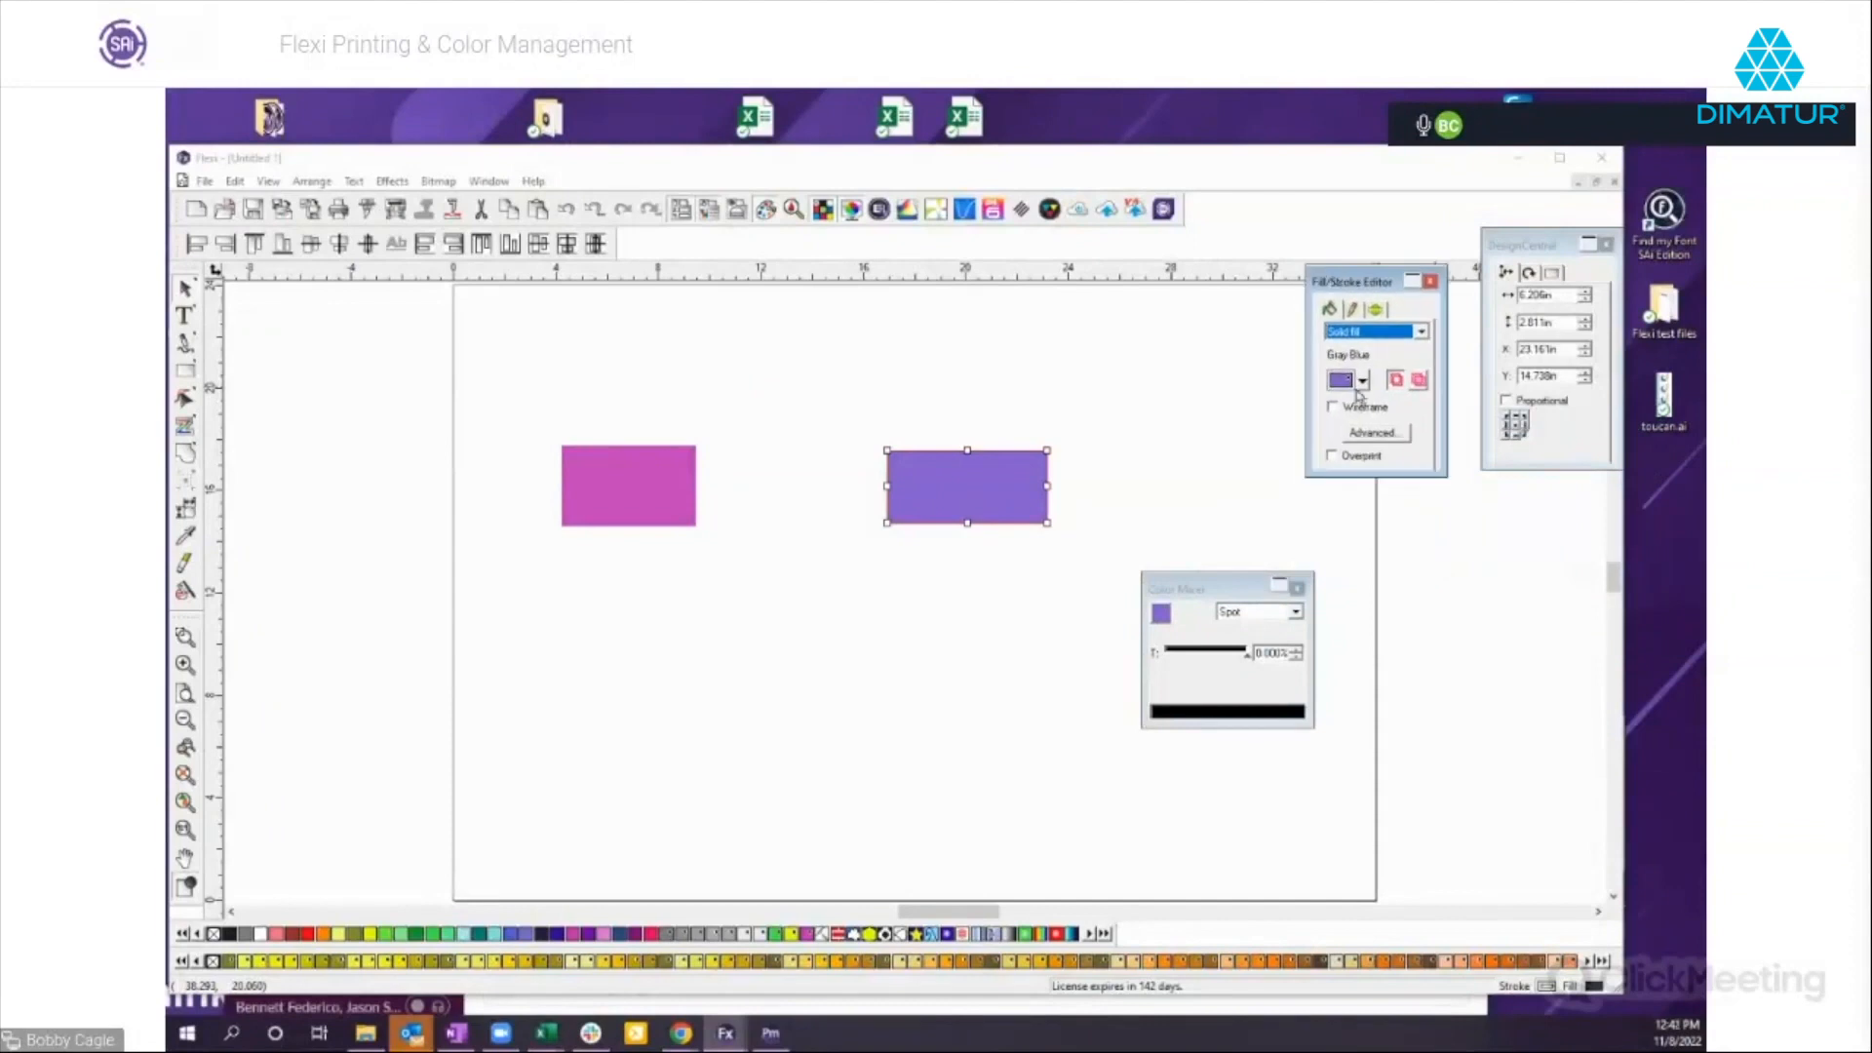
left_click_drag(1207, 577, 1444, 592)
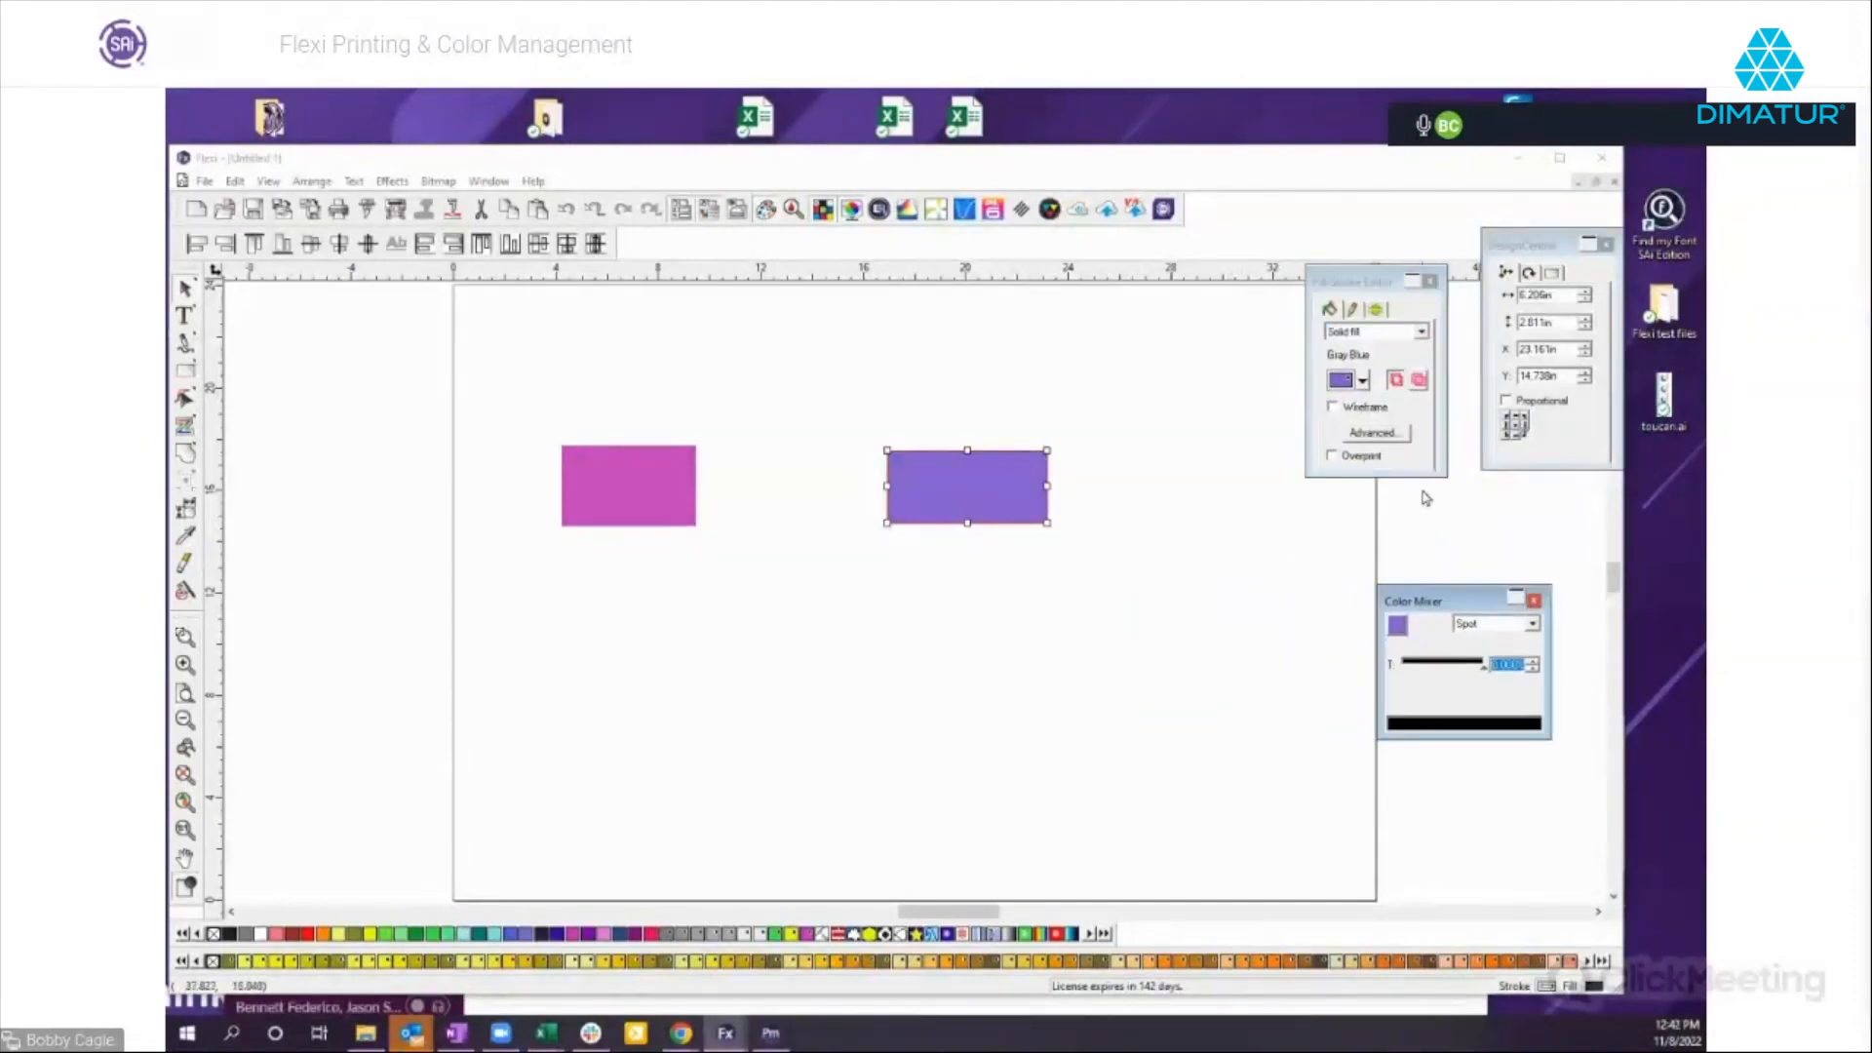
Look through the solid fill colors available for the purple rectangle without changing its fill, and deselect the rectangle.
left_click(1363, 382)
left_click(1363, 383)
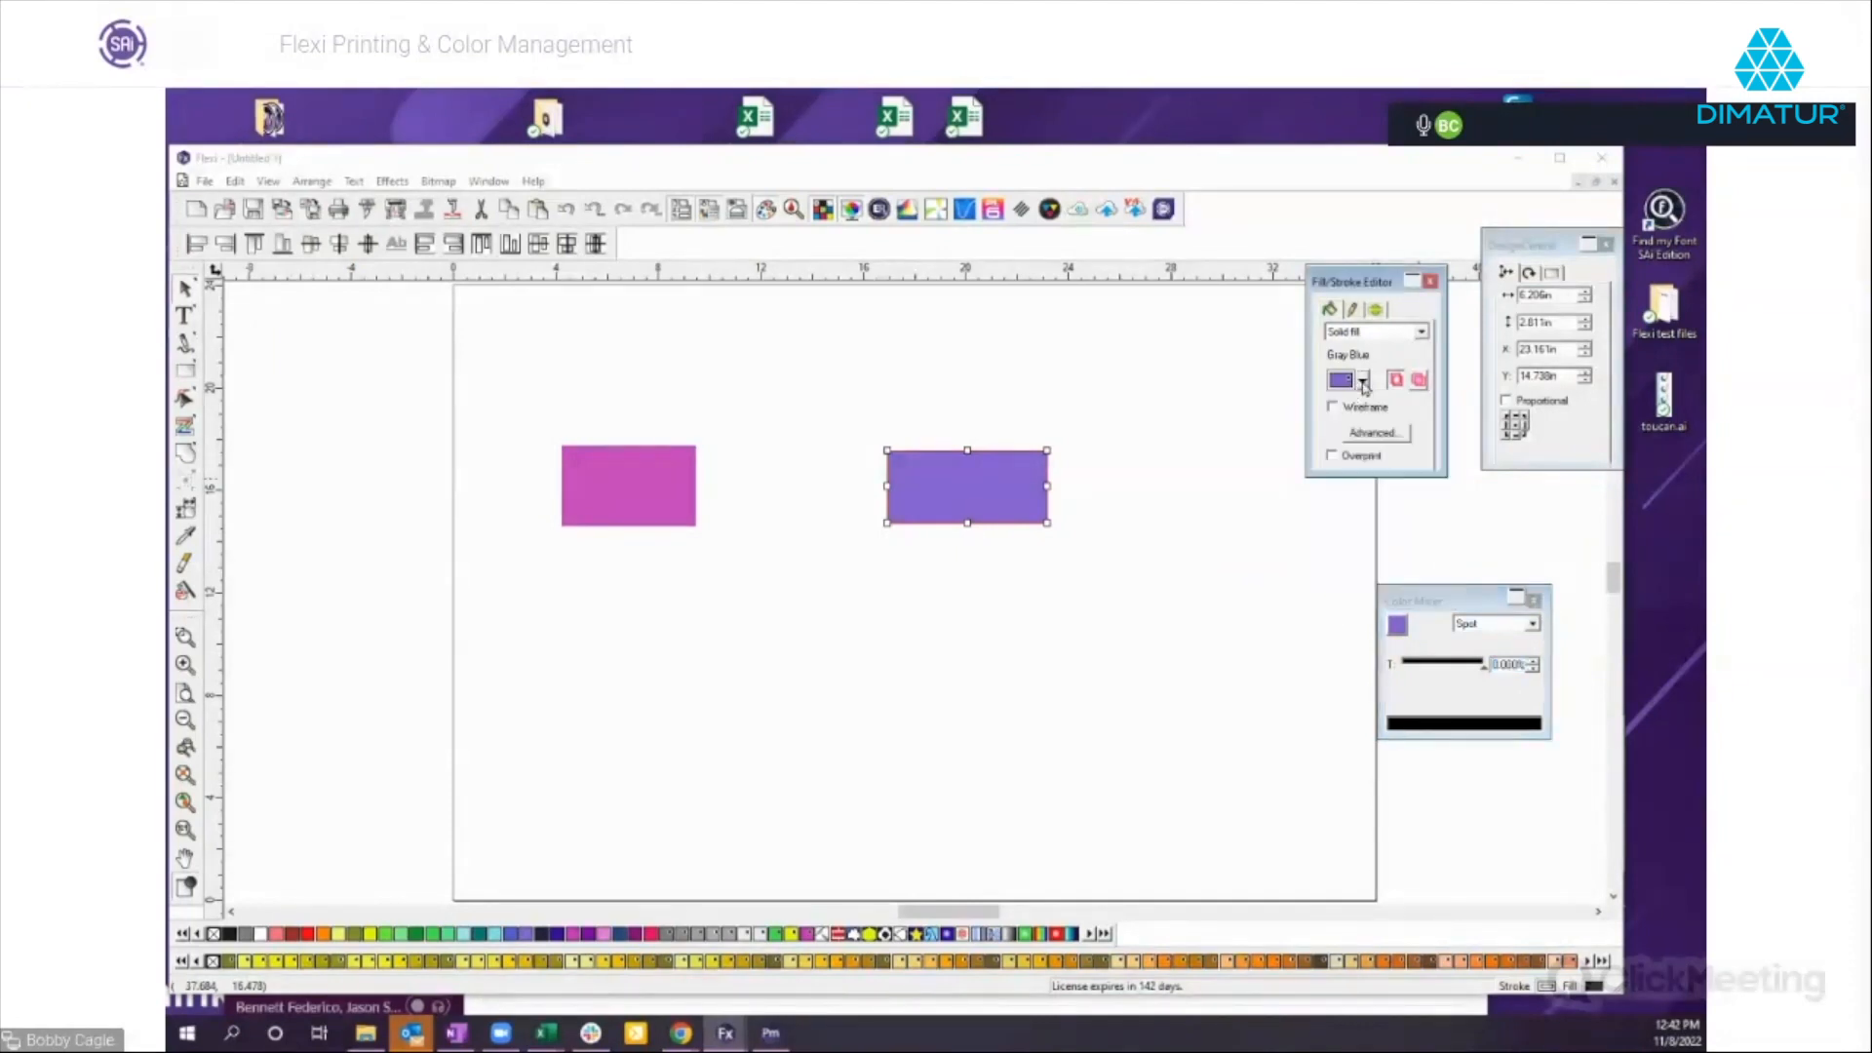
left_click(1363, 382)
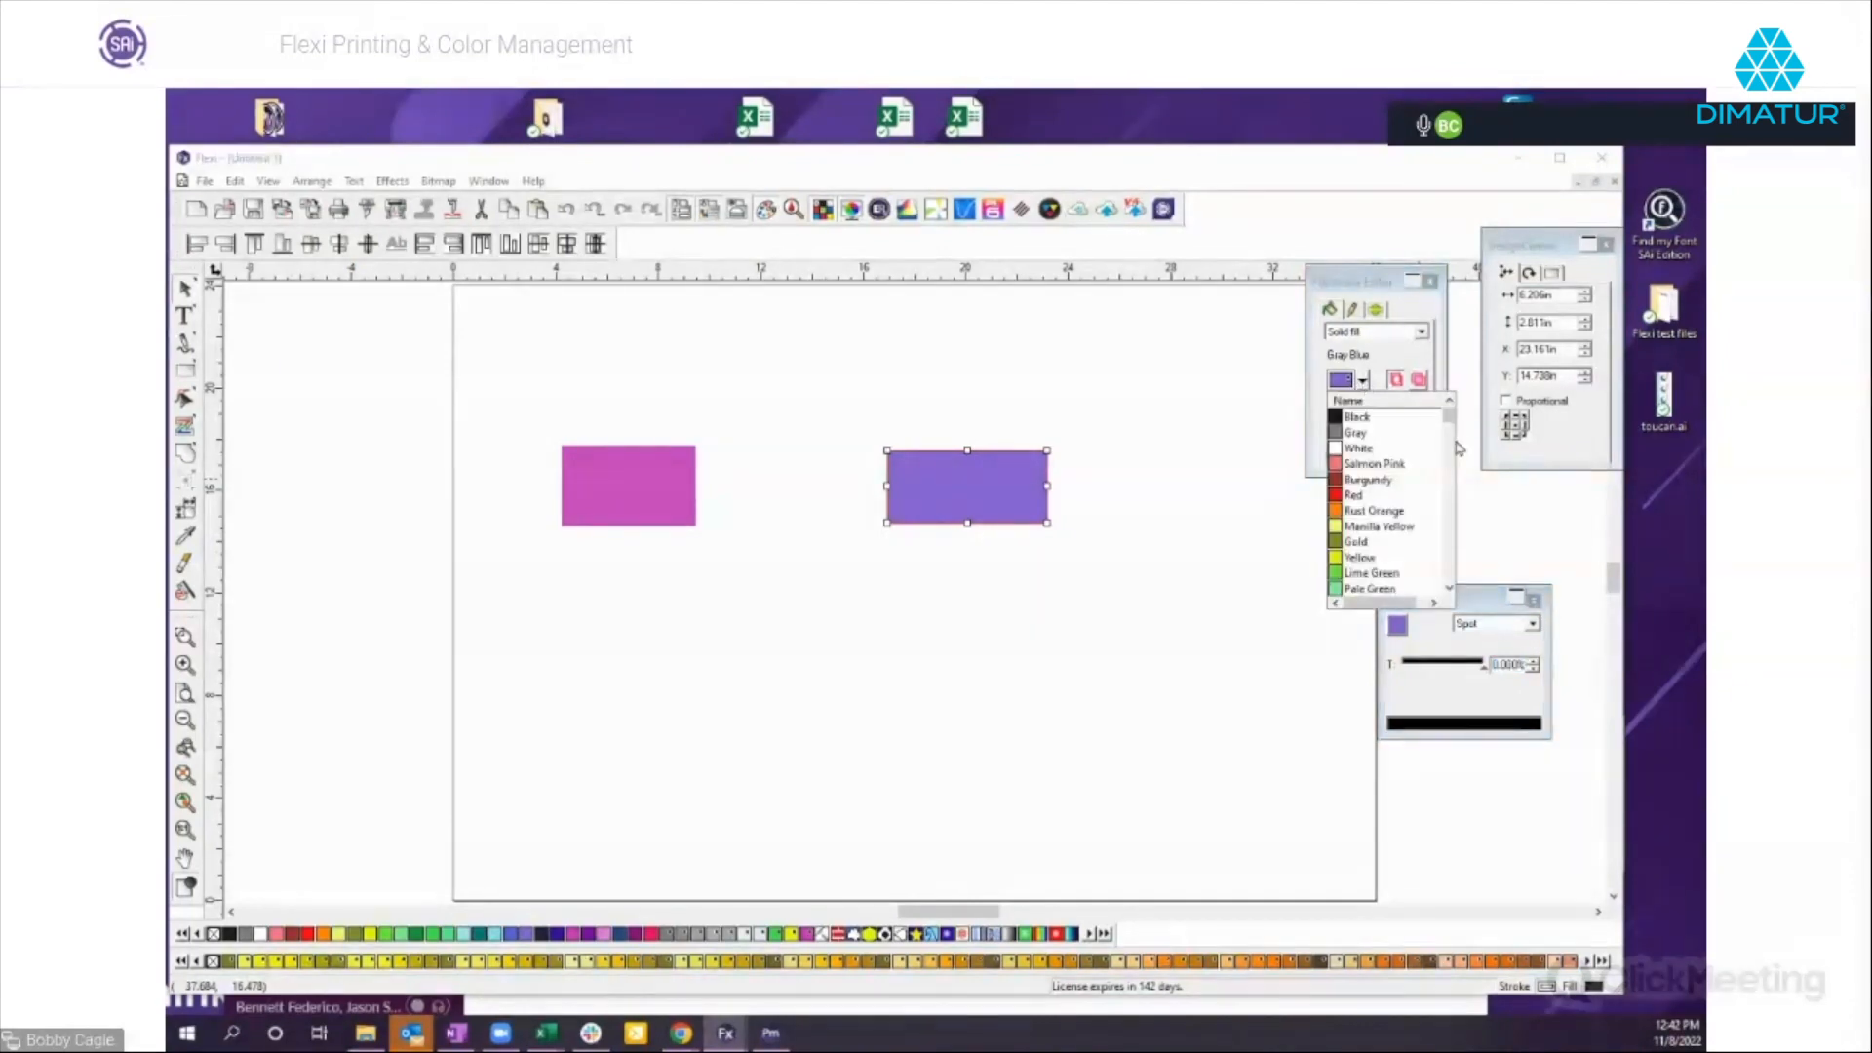
mouse_move(1450, 417)
left_mouse_down()
mouse_move(1452, 473)
mouse_move(1448, 412)
left_mouse_up()
left_click(1516, 527)
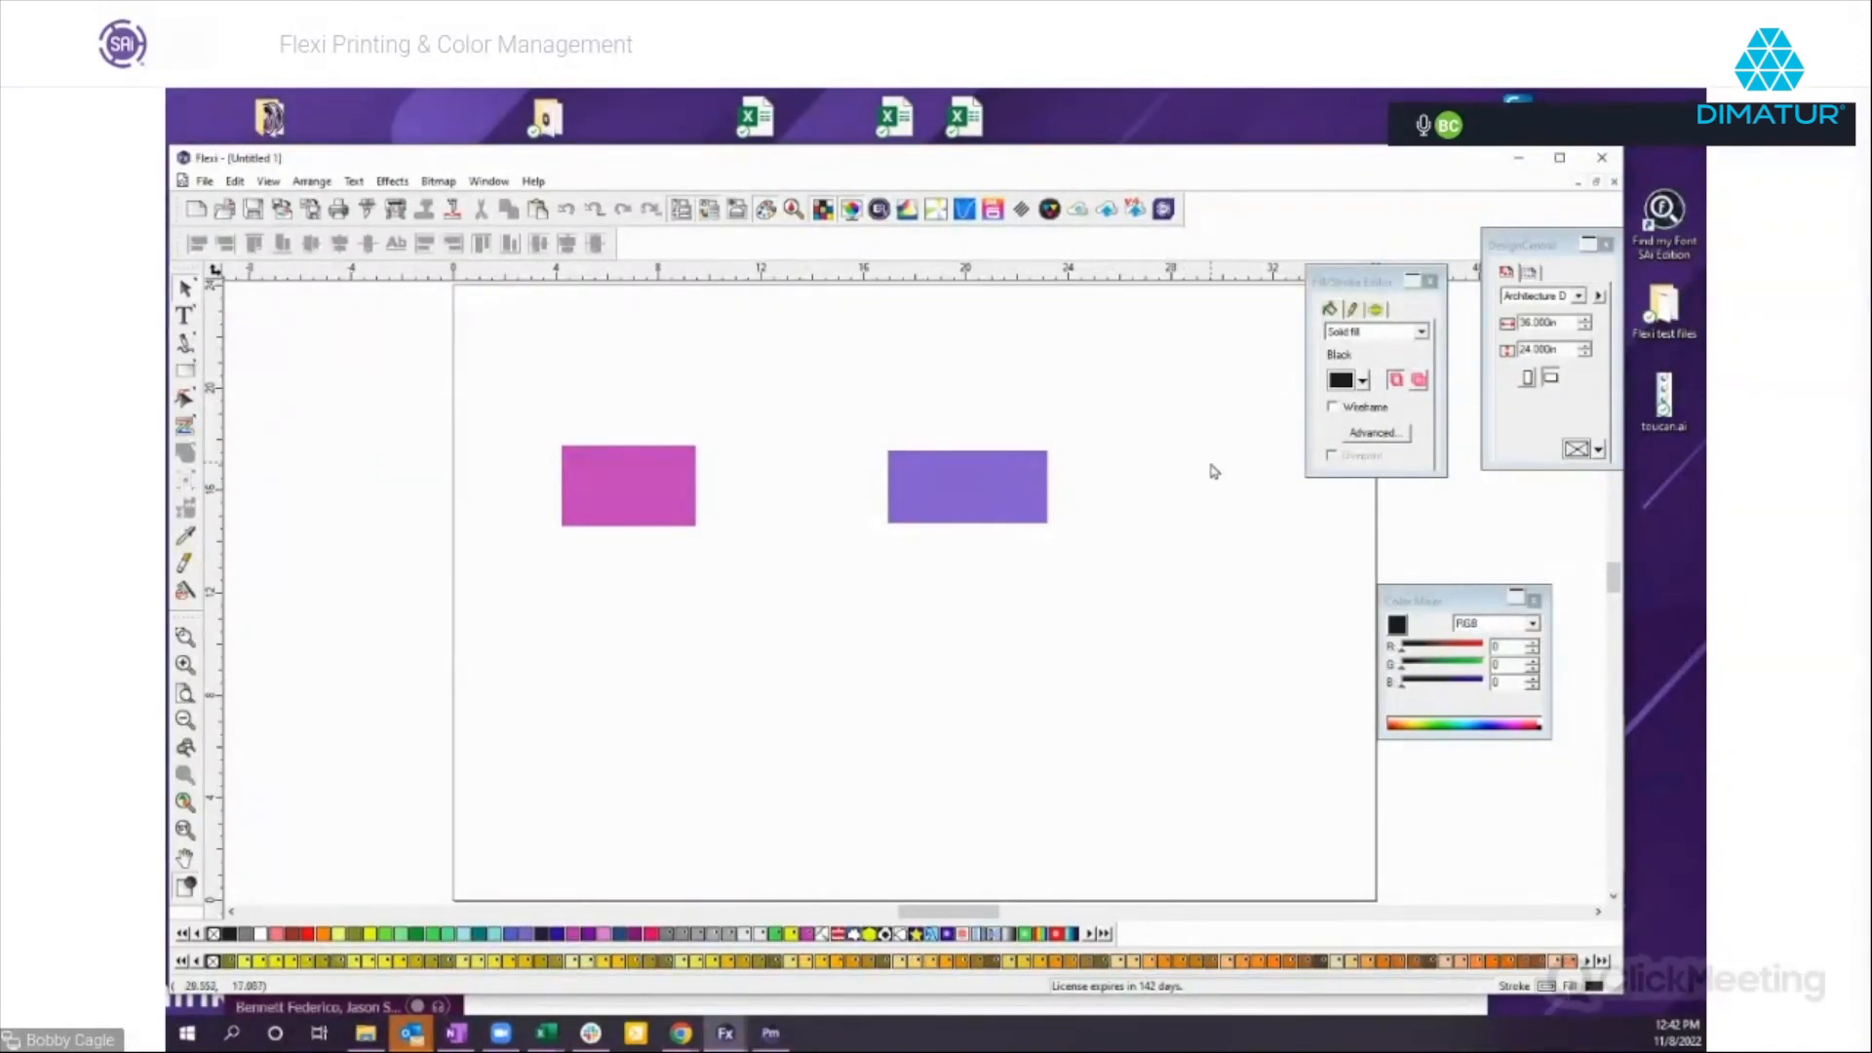
Select both rectangles together and switch to the open Color Swatches document.
left_click_drag(522, 419, 1130, 562)
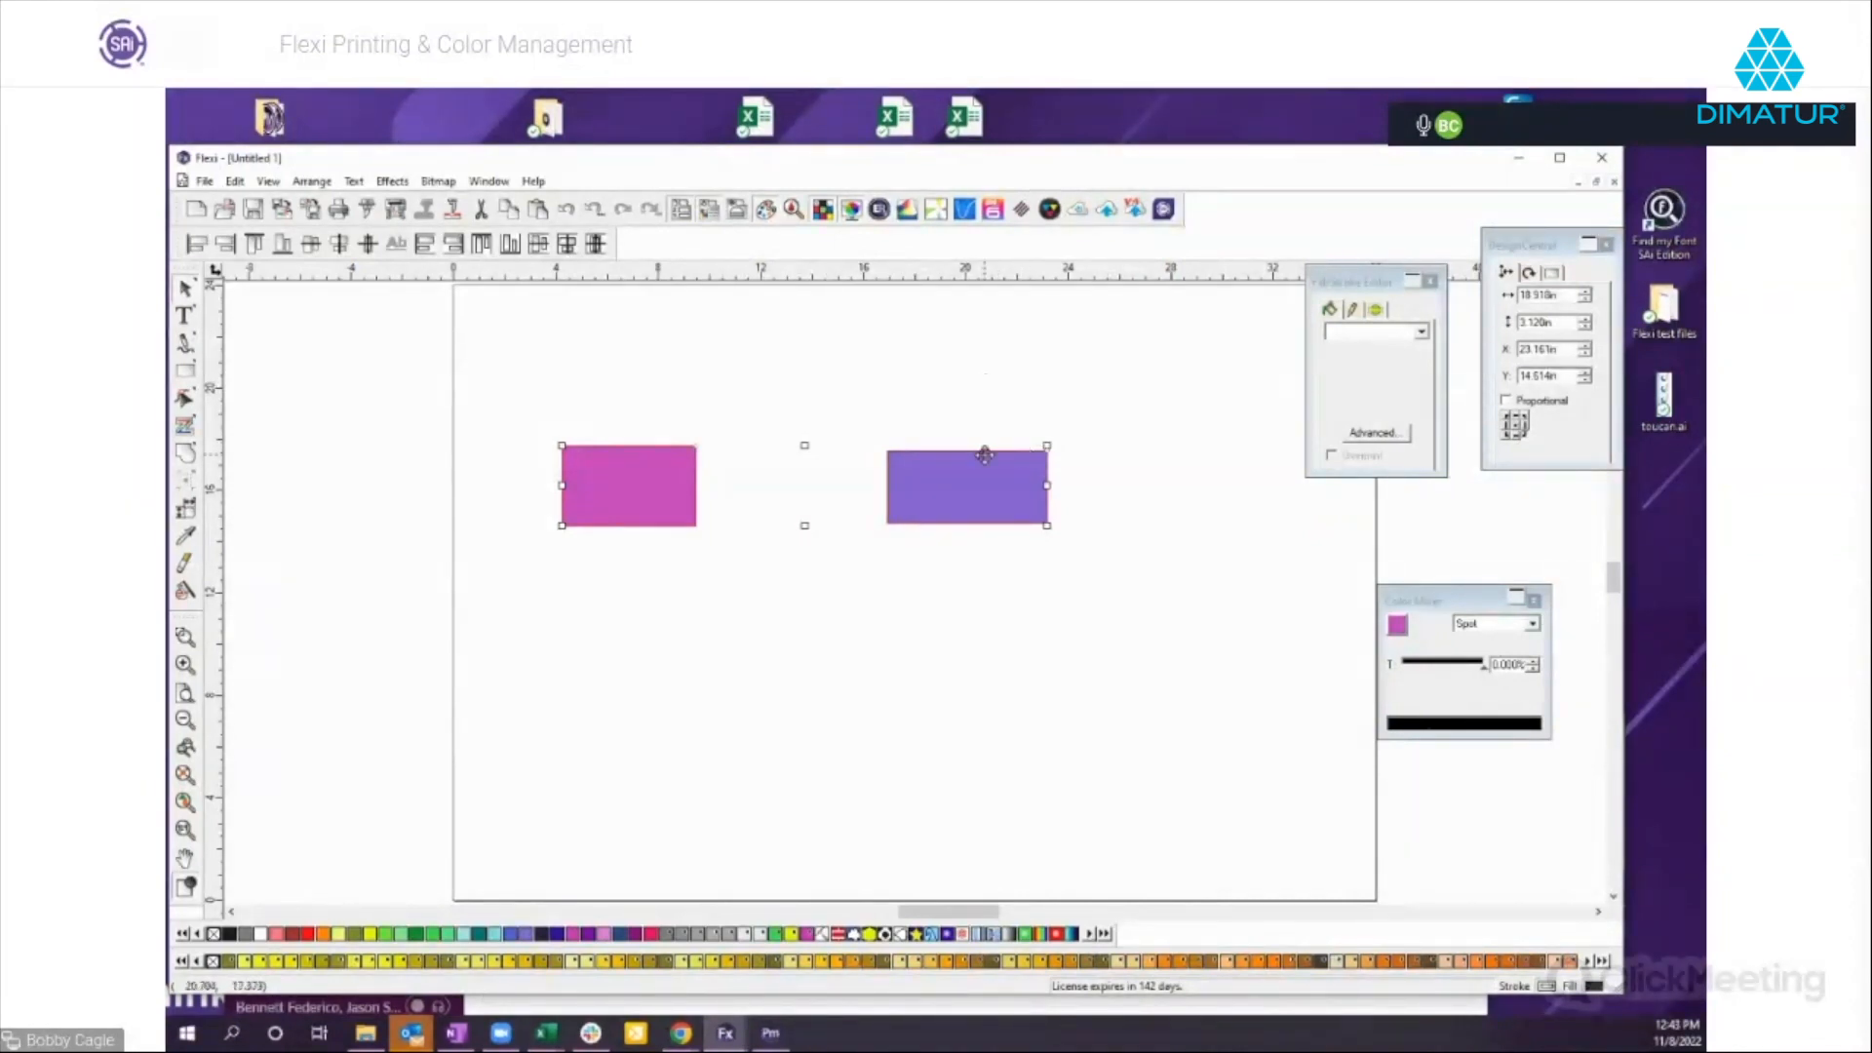
left_click(481, 185)
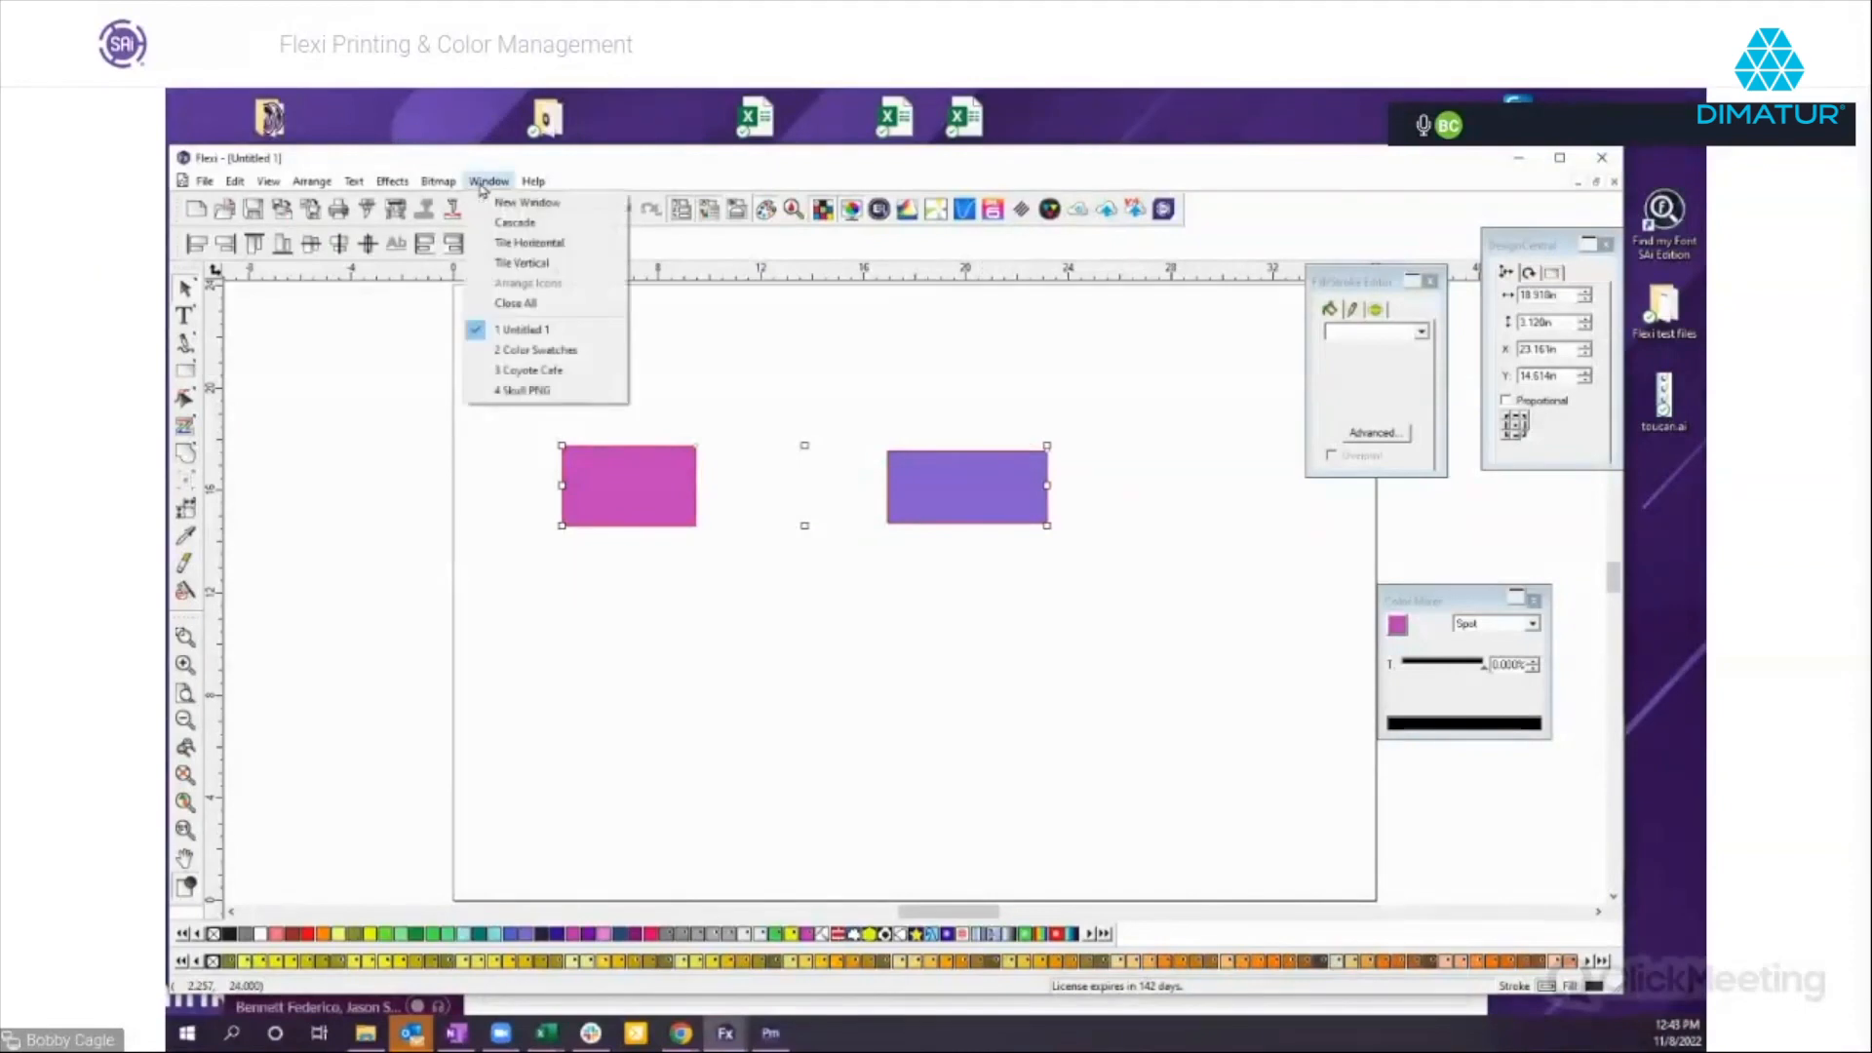
left_click(541, 350)
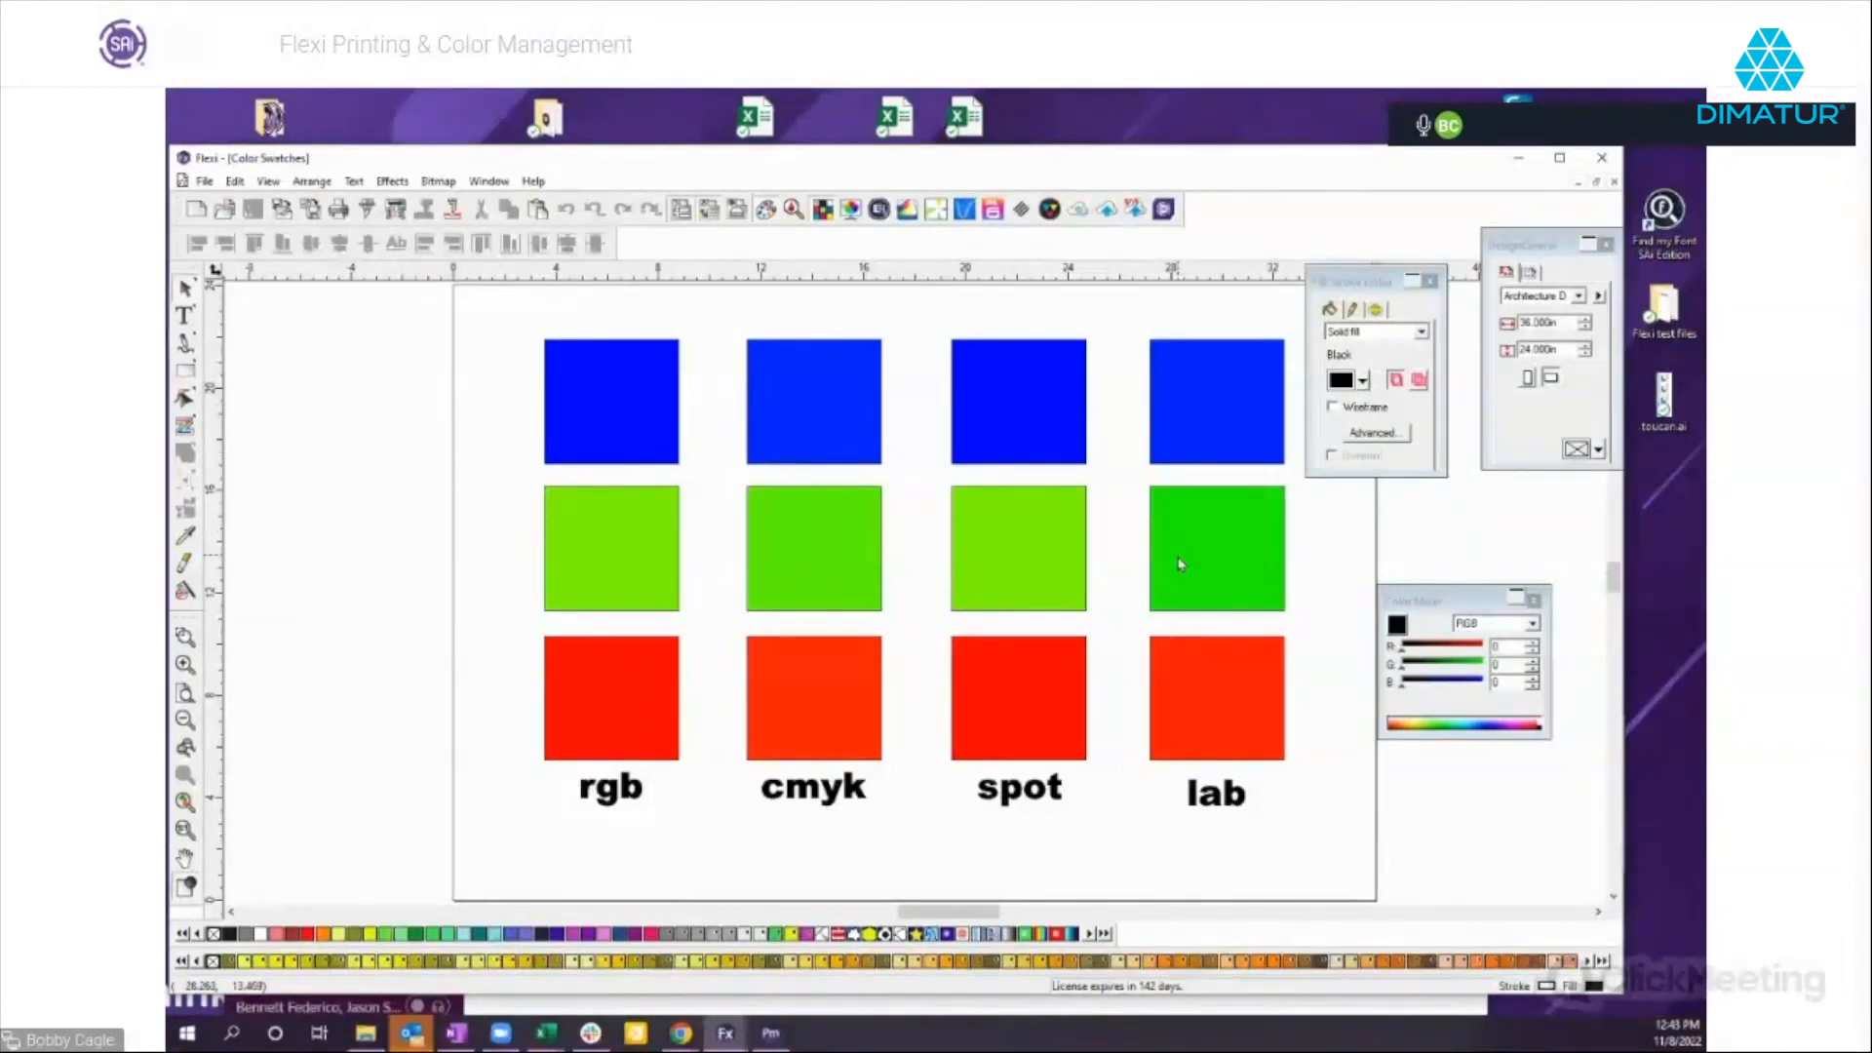
Toggle Soft Proof on and off to compare the rgb, cmyk, spot and lab swatches, leaving it off.
left_click(269, 183)
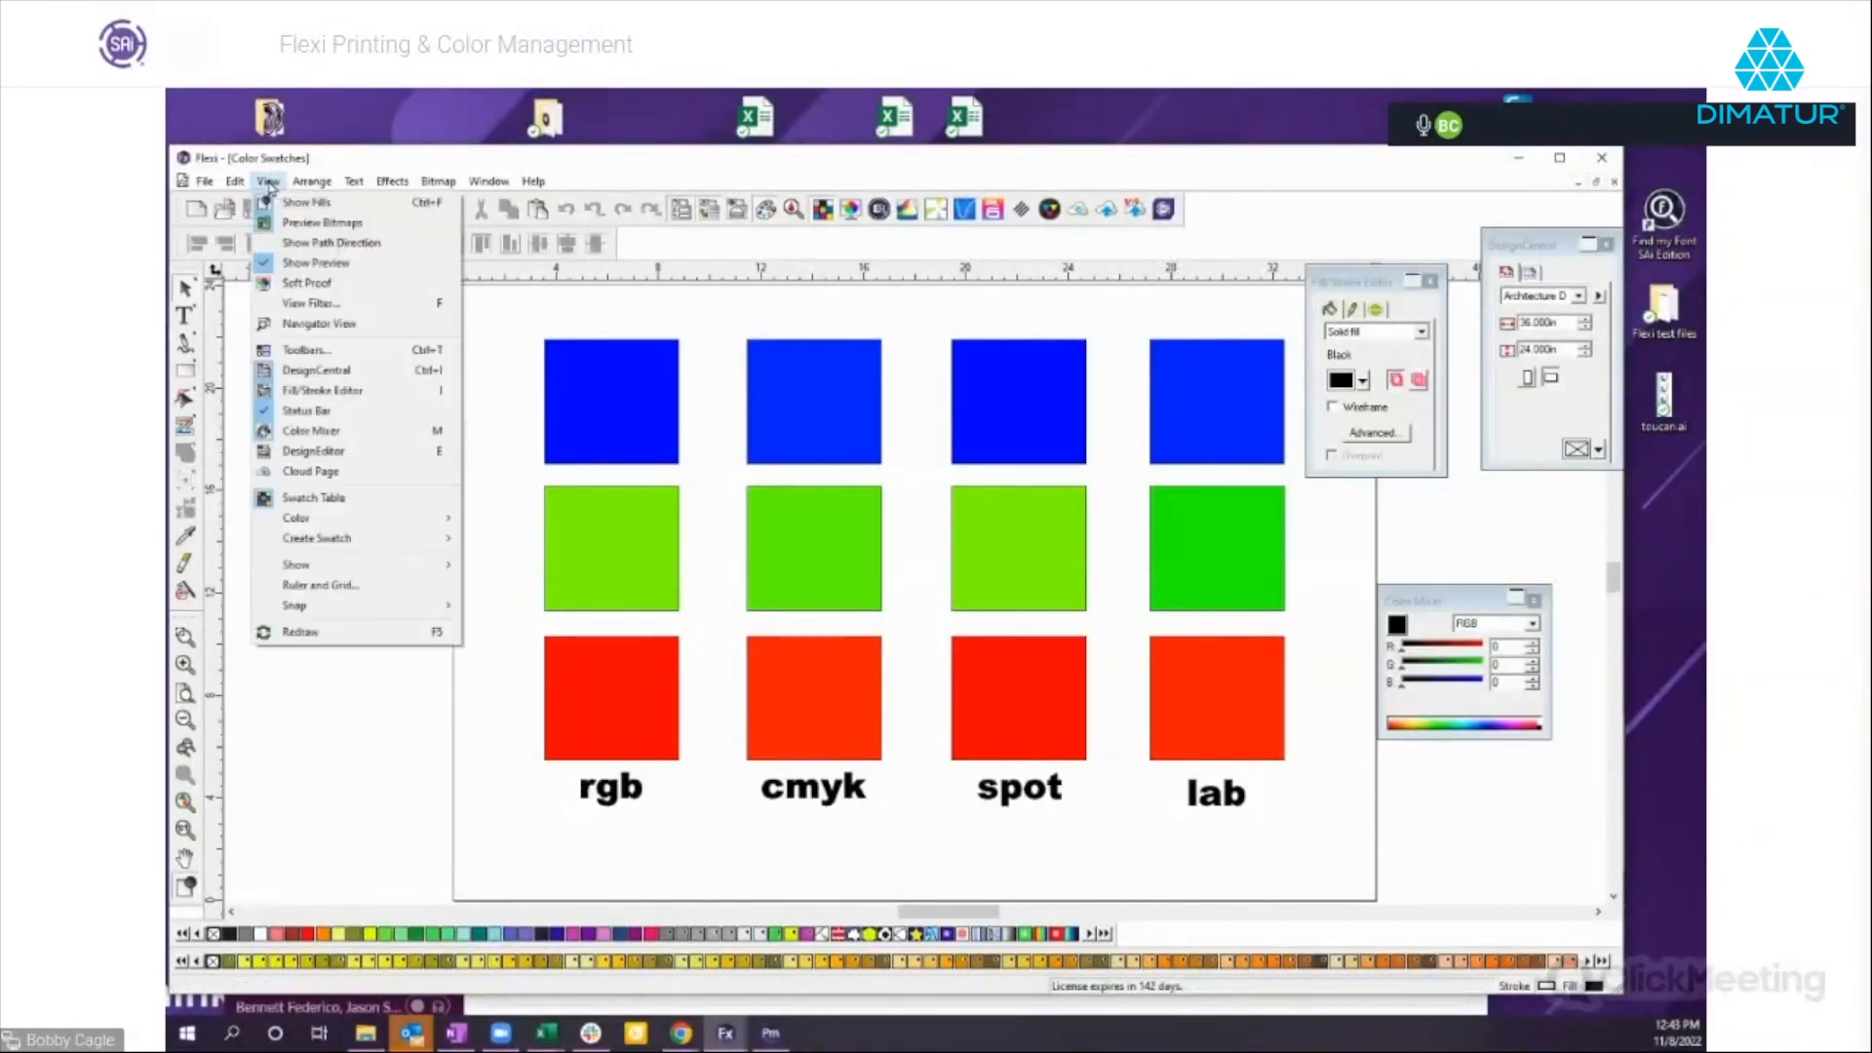
left_click(312, 288)
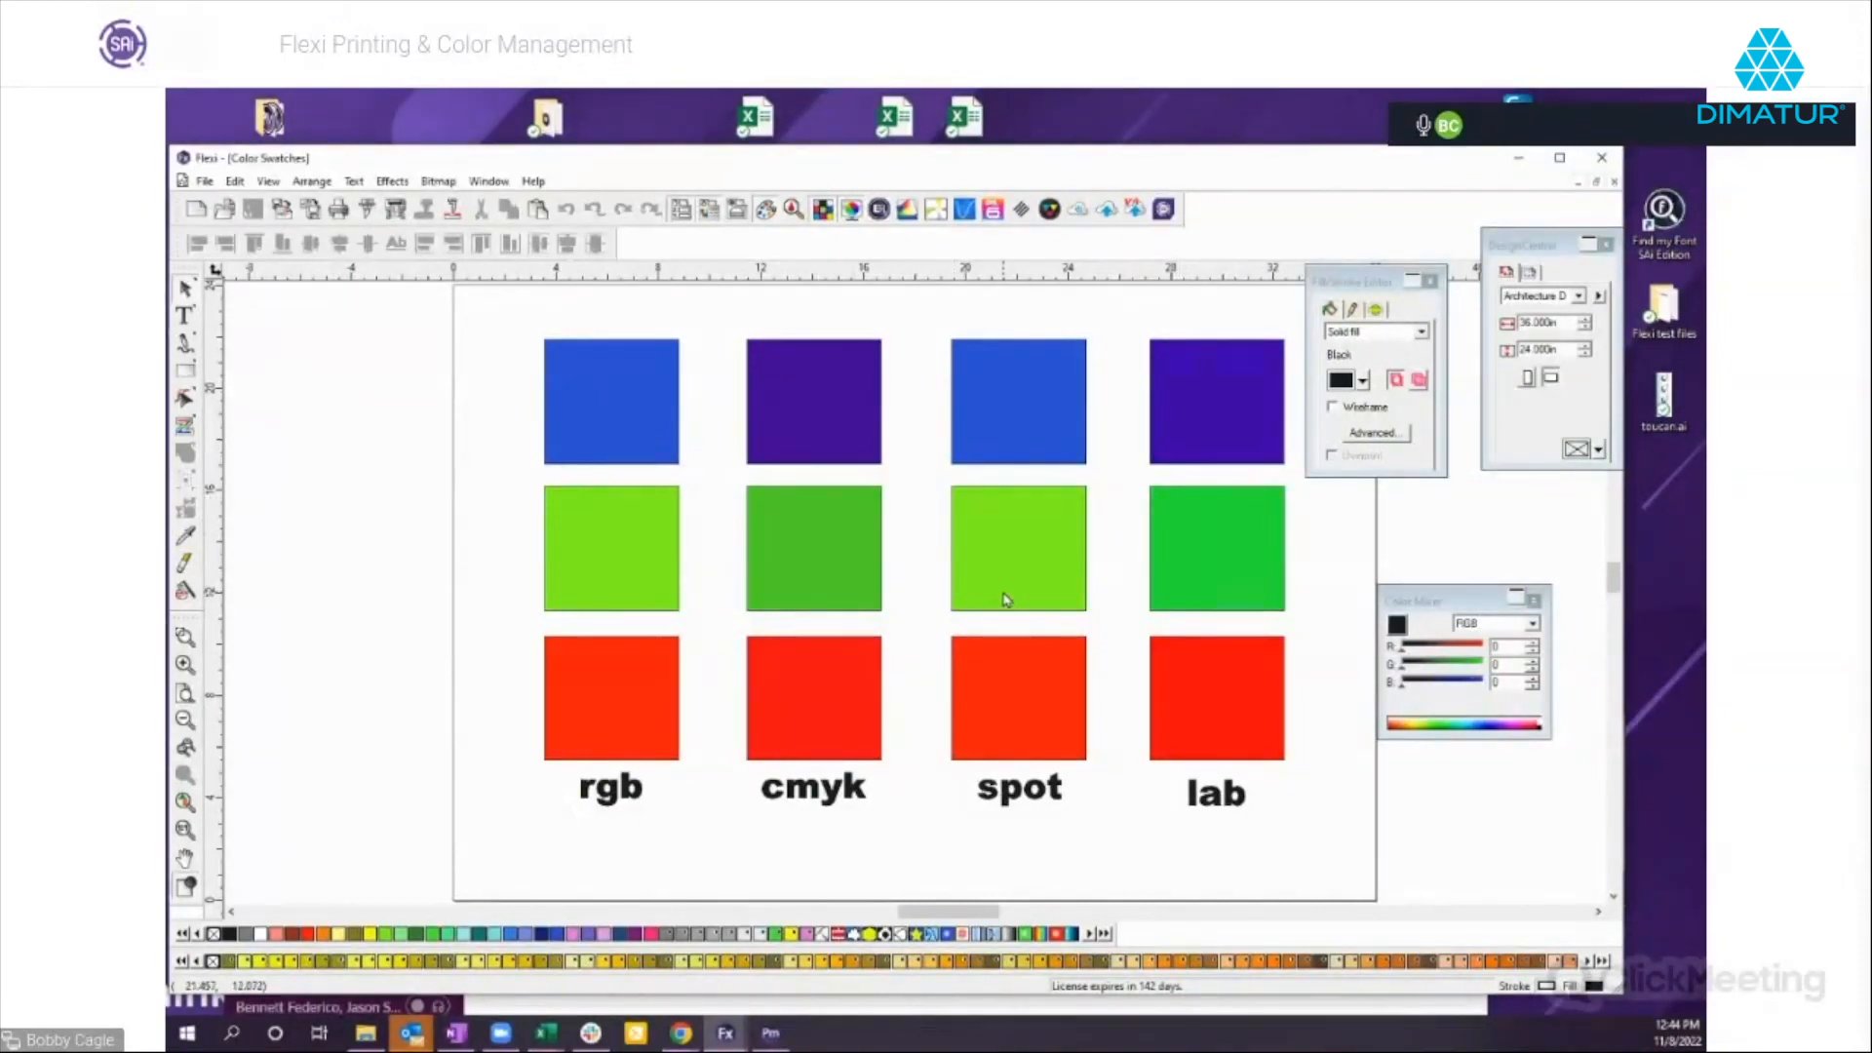
left_click(849, 217)
left_click(850, 218)
left_click(850, 217)
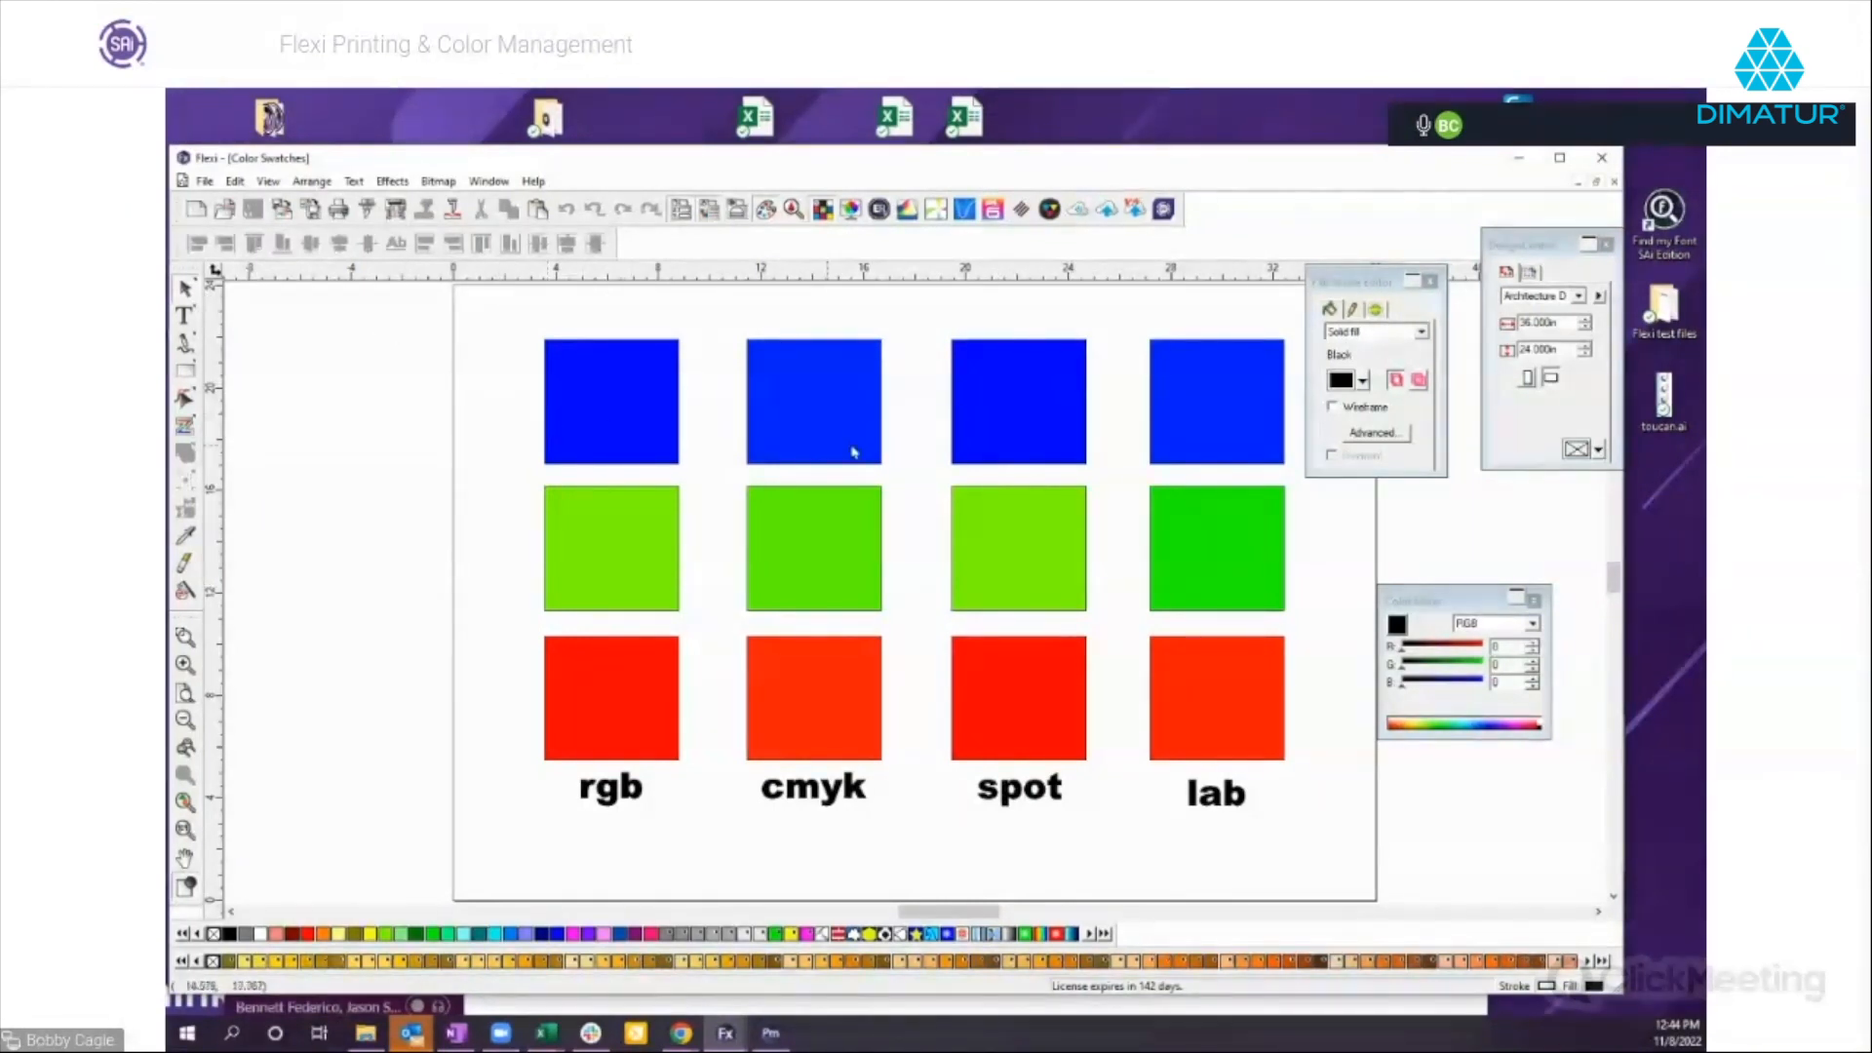
Open the color settings and review the input profiles and rendering intents before returning to the display settings.
left_click(235, 182)
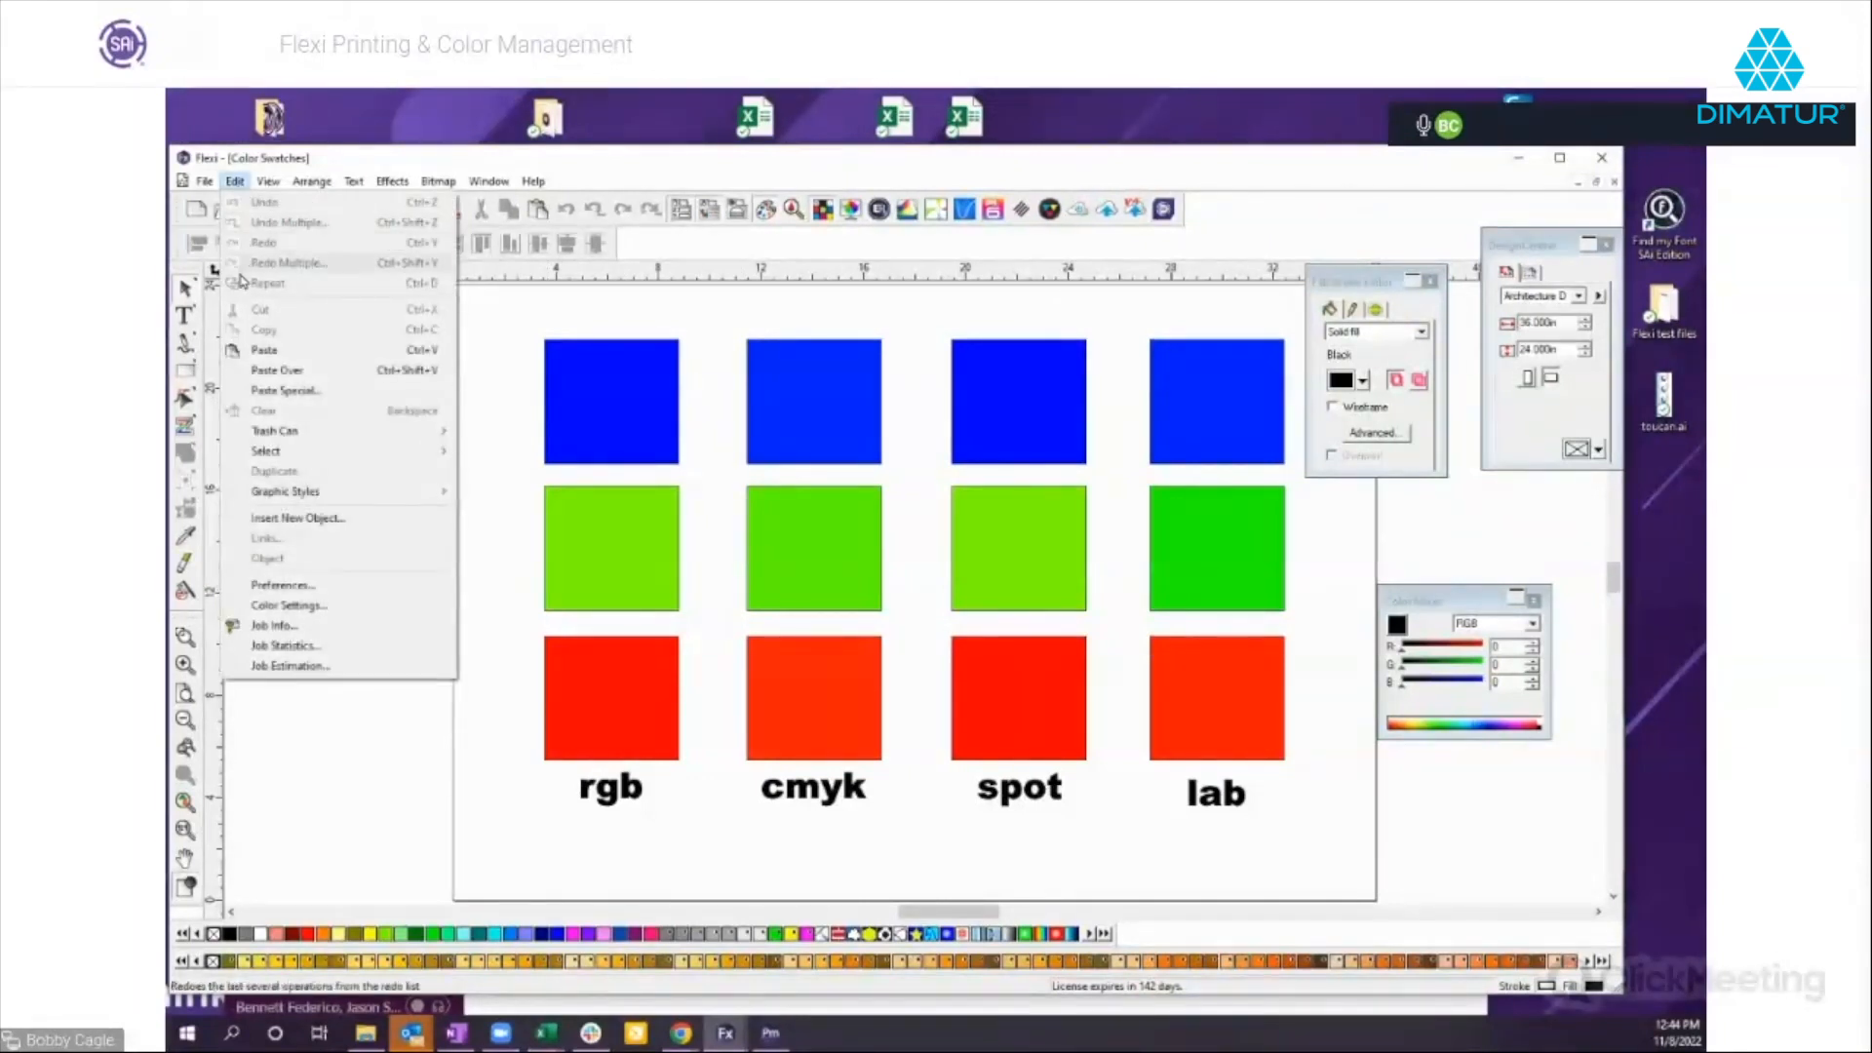
left_click(293, 606)
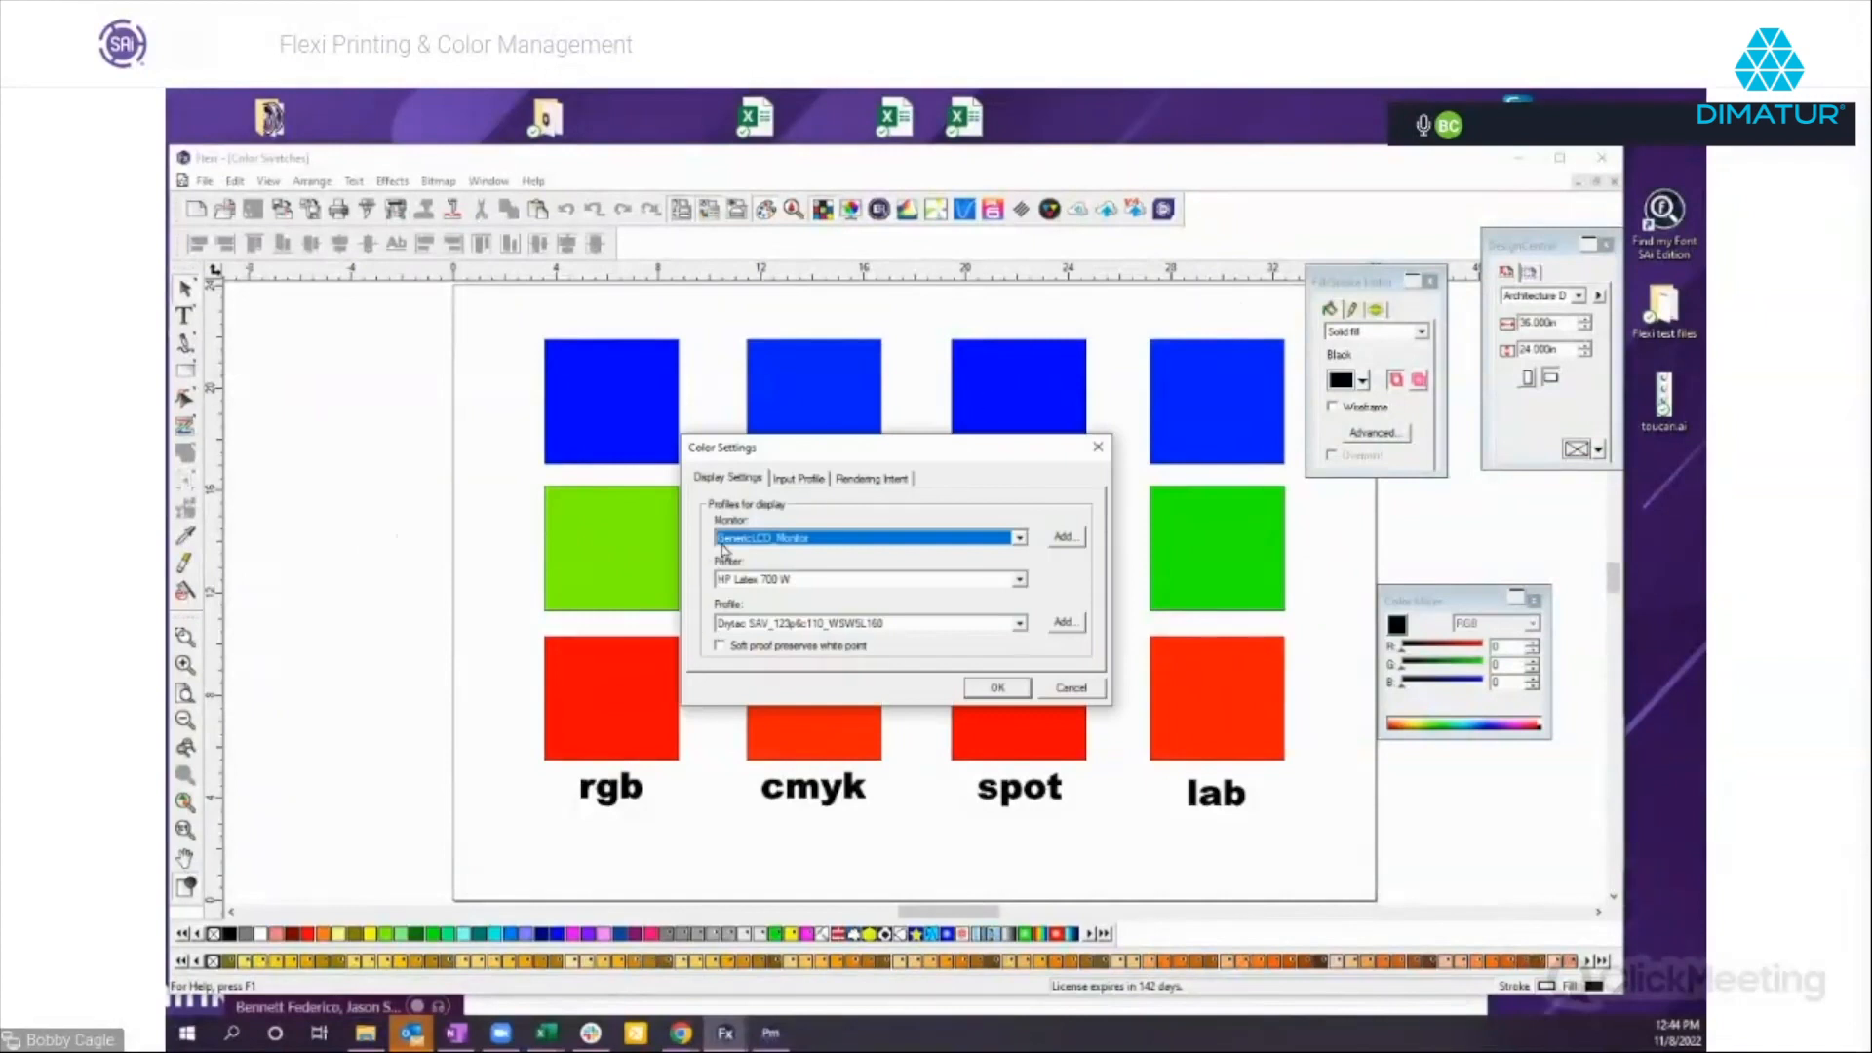
left_click_drag(854, 446, 653, 383)
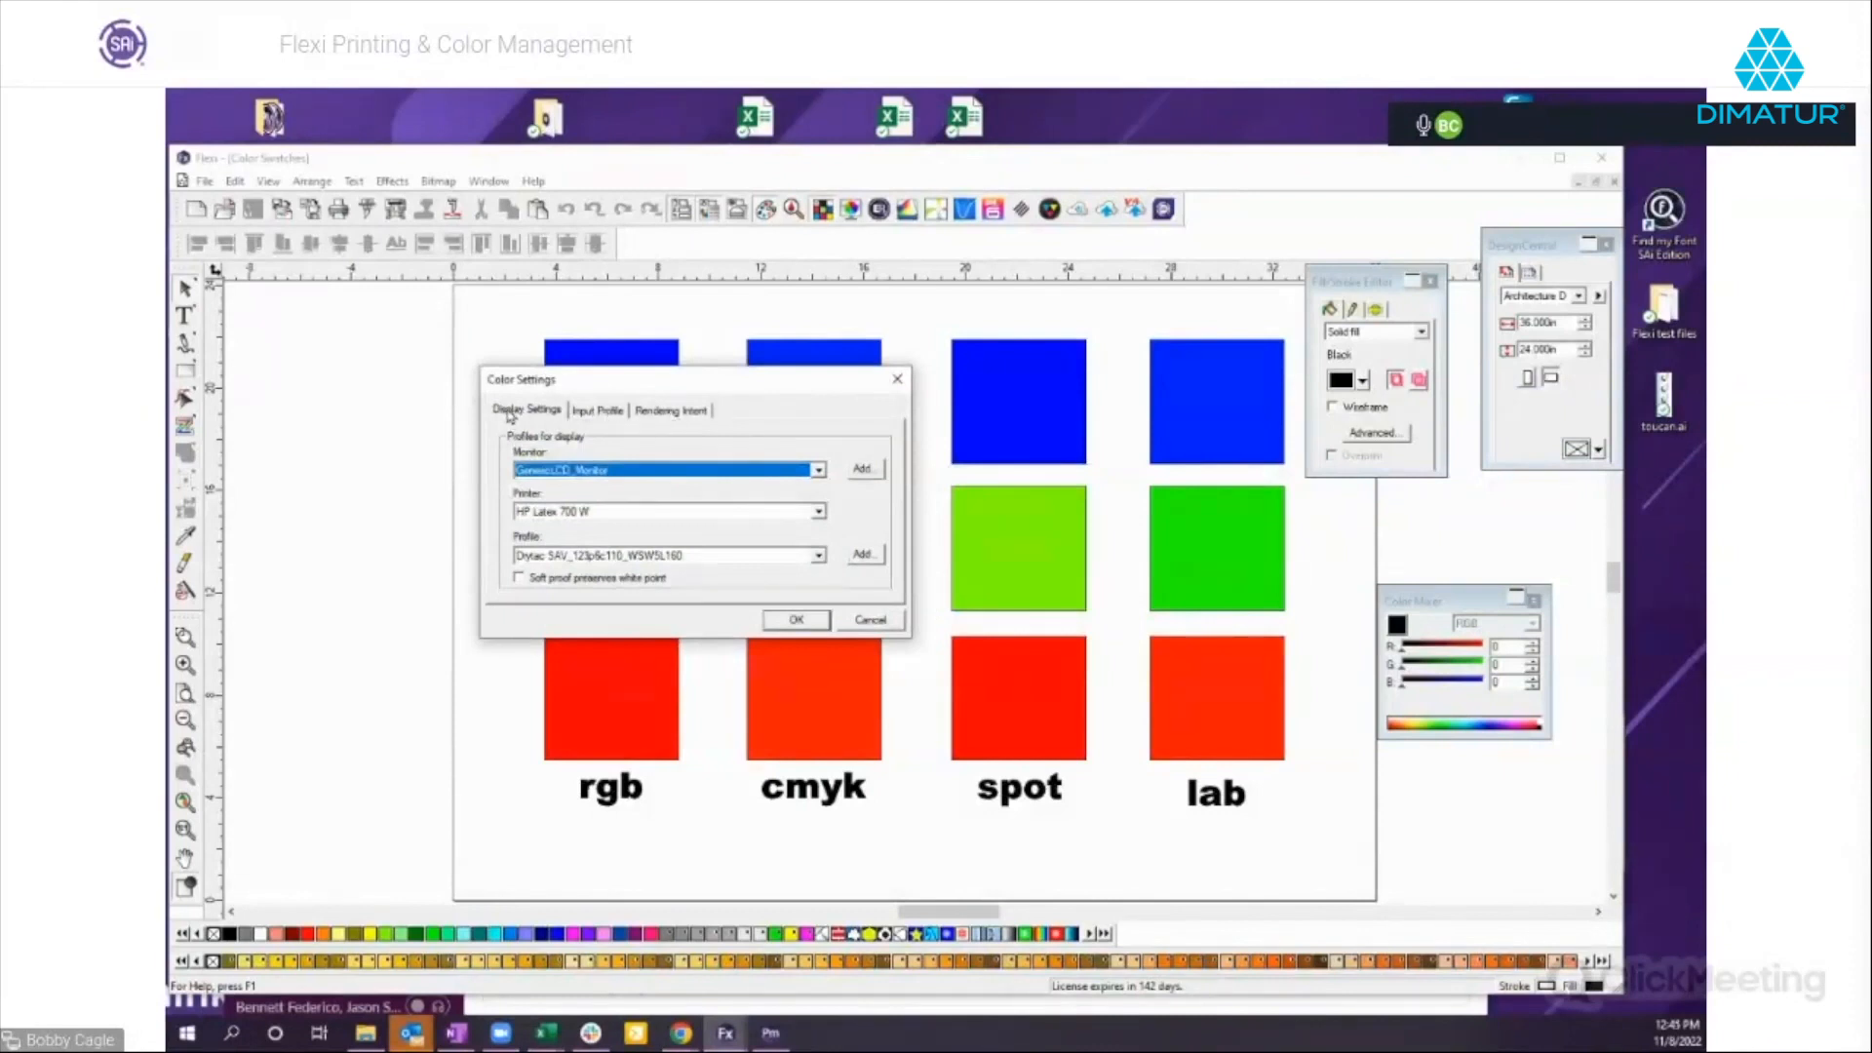
left_click(597, 412)
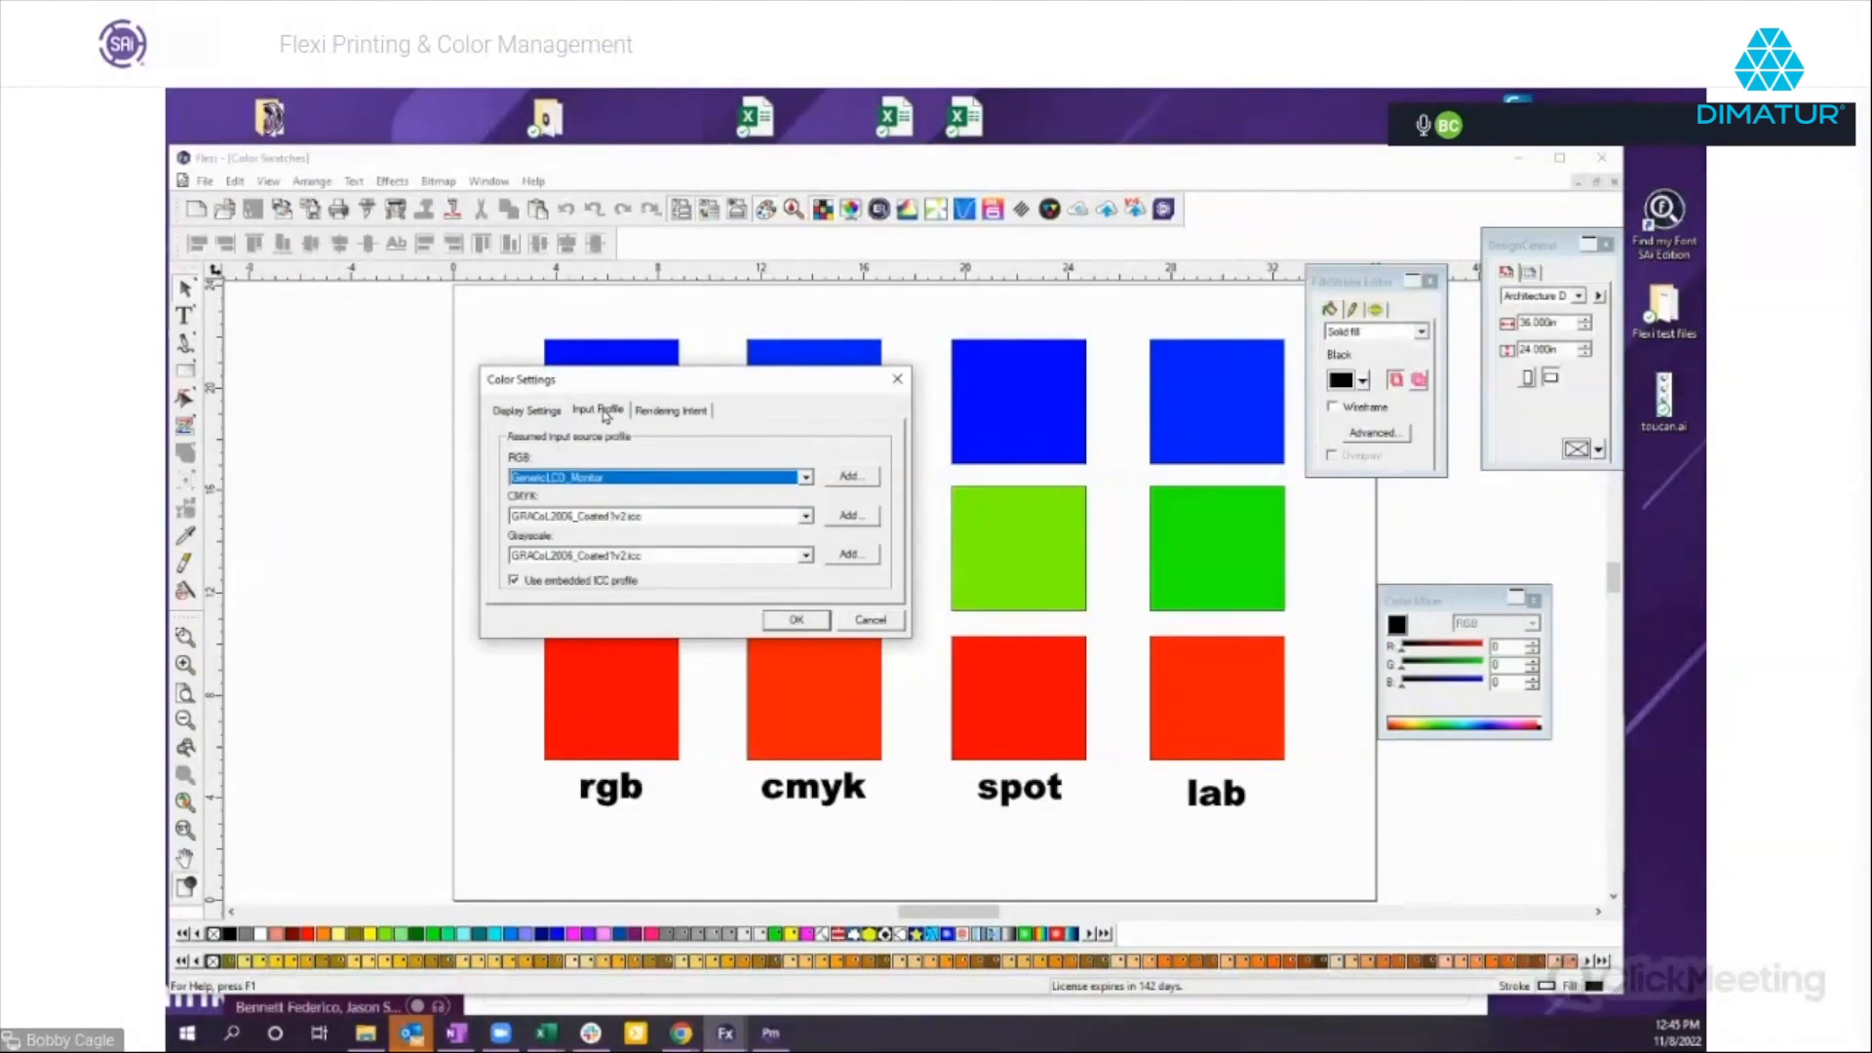
left_click(686, 412)
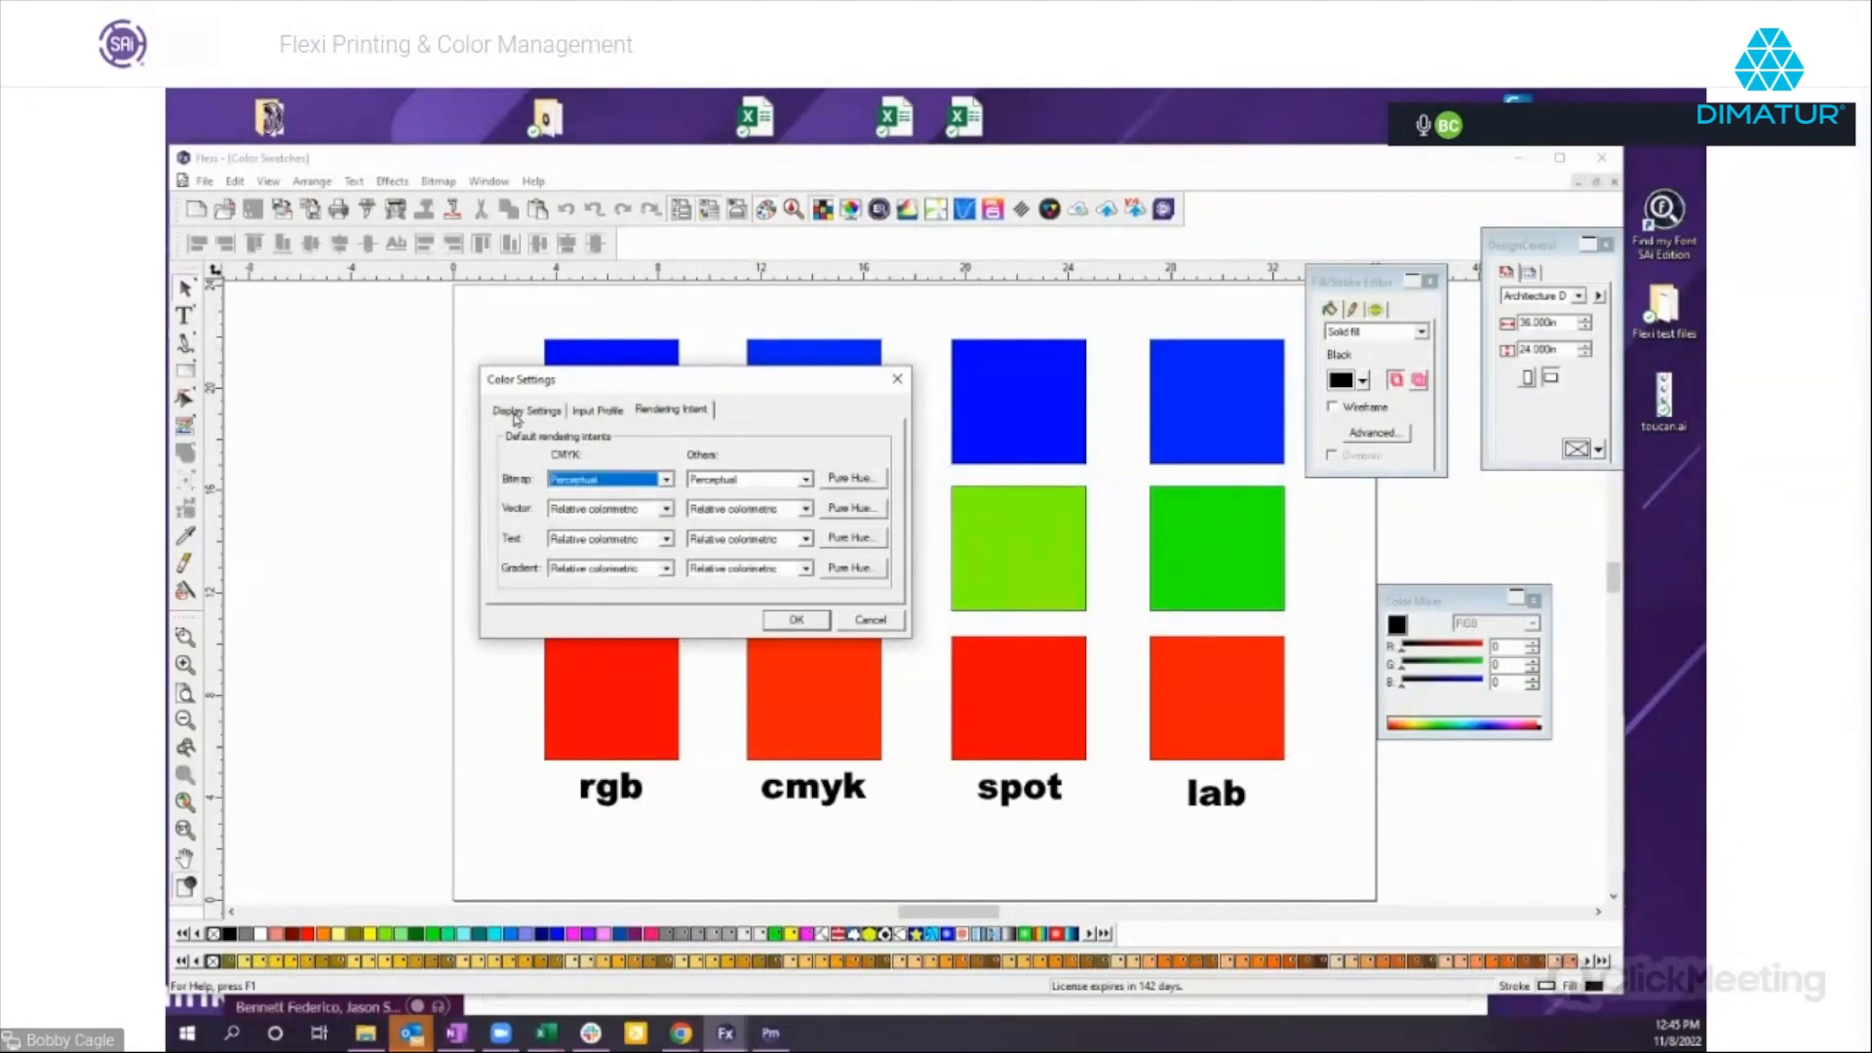
left_click(515, 418)
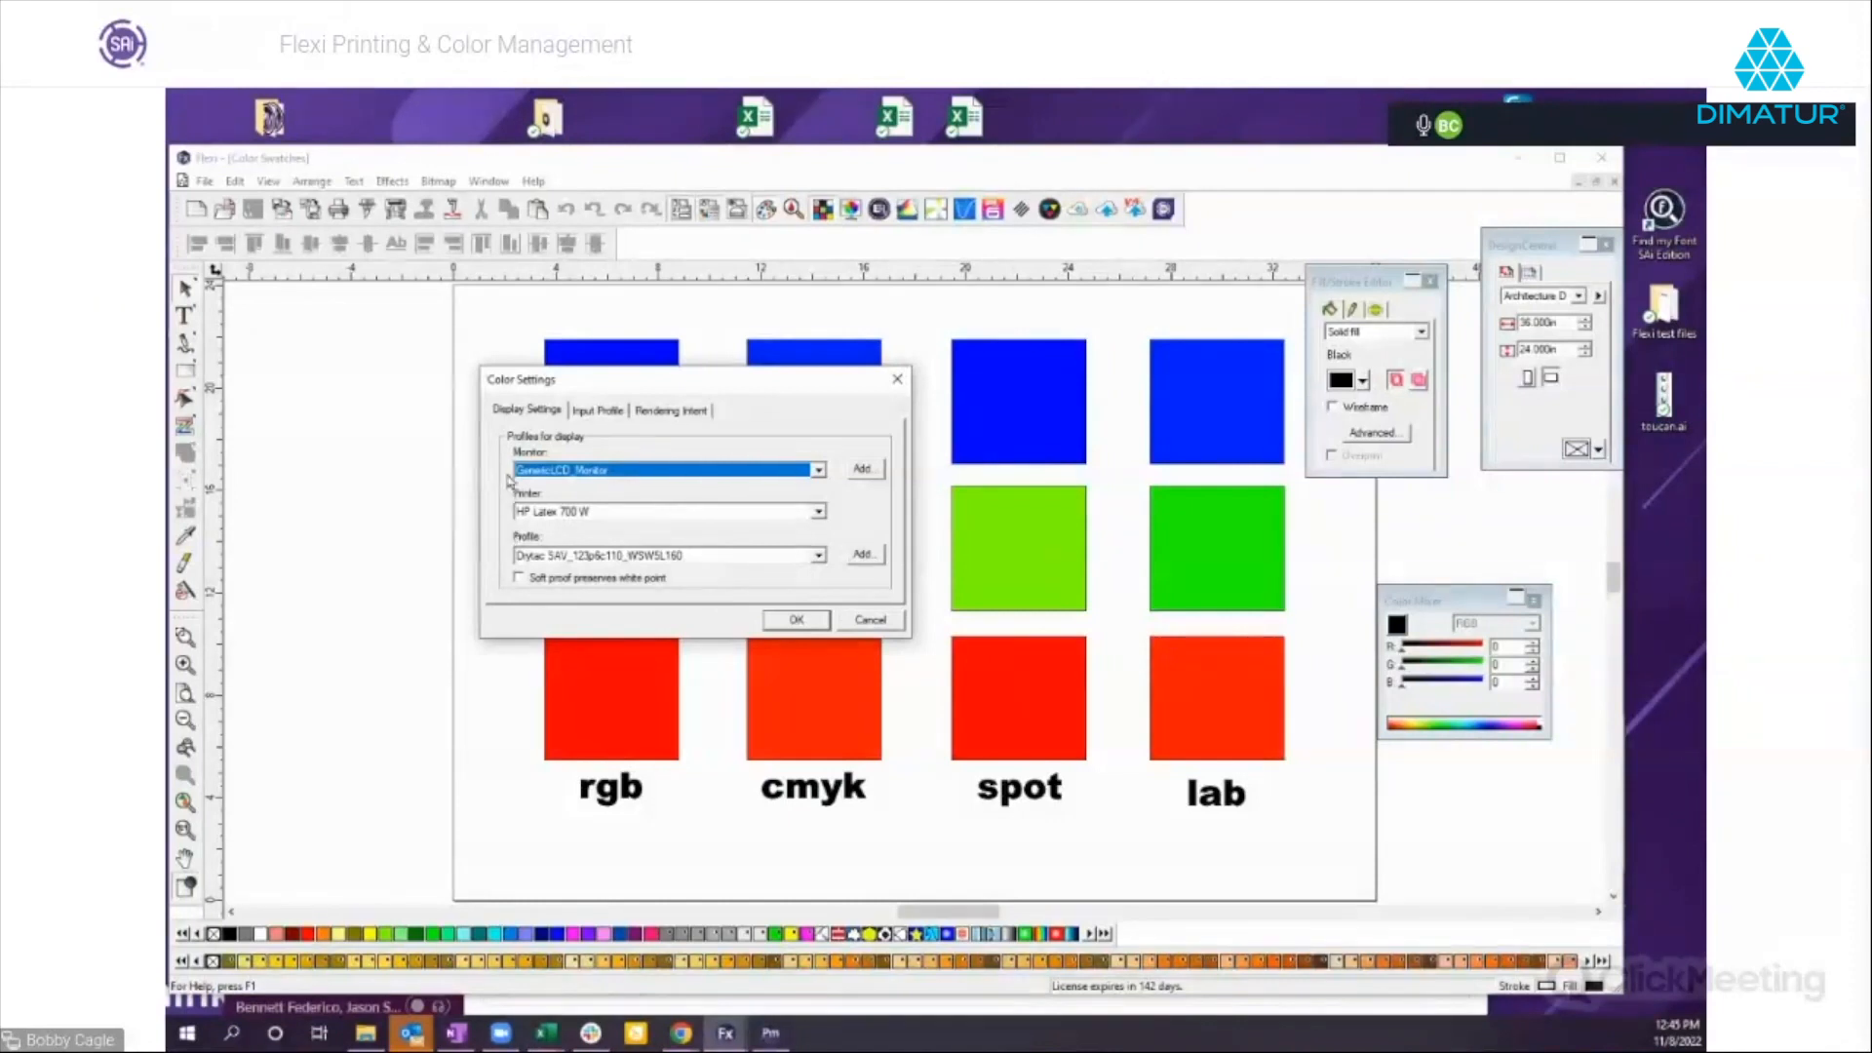
Move the Color Settings dialog aside and set the monitor profile to sRGB IEC61966-2.1.
left_click_drag(591, 381, 452, 380)
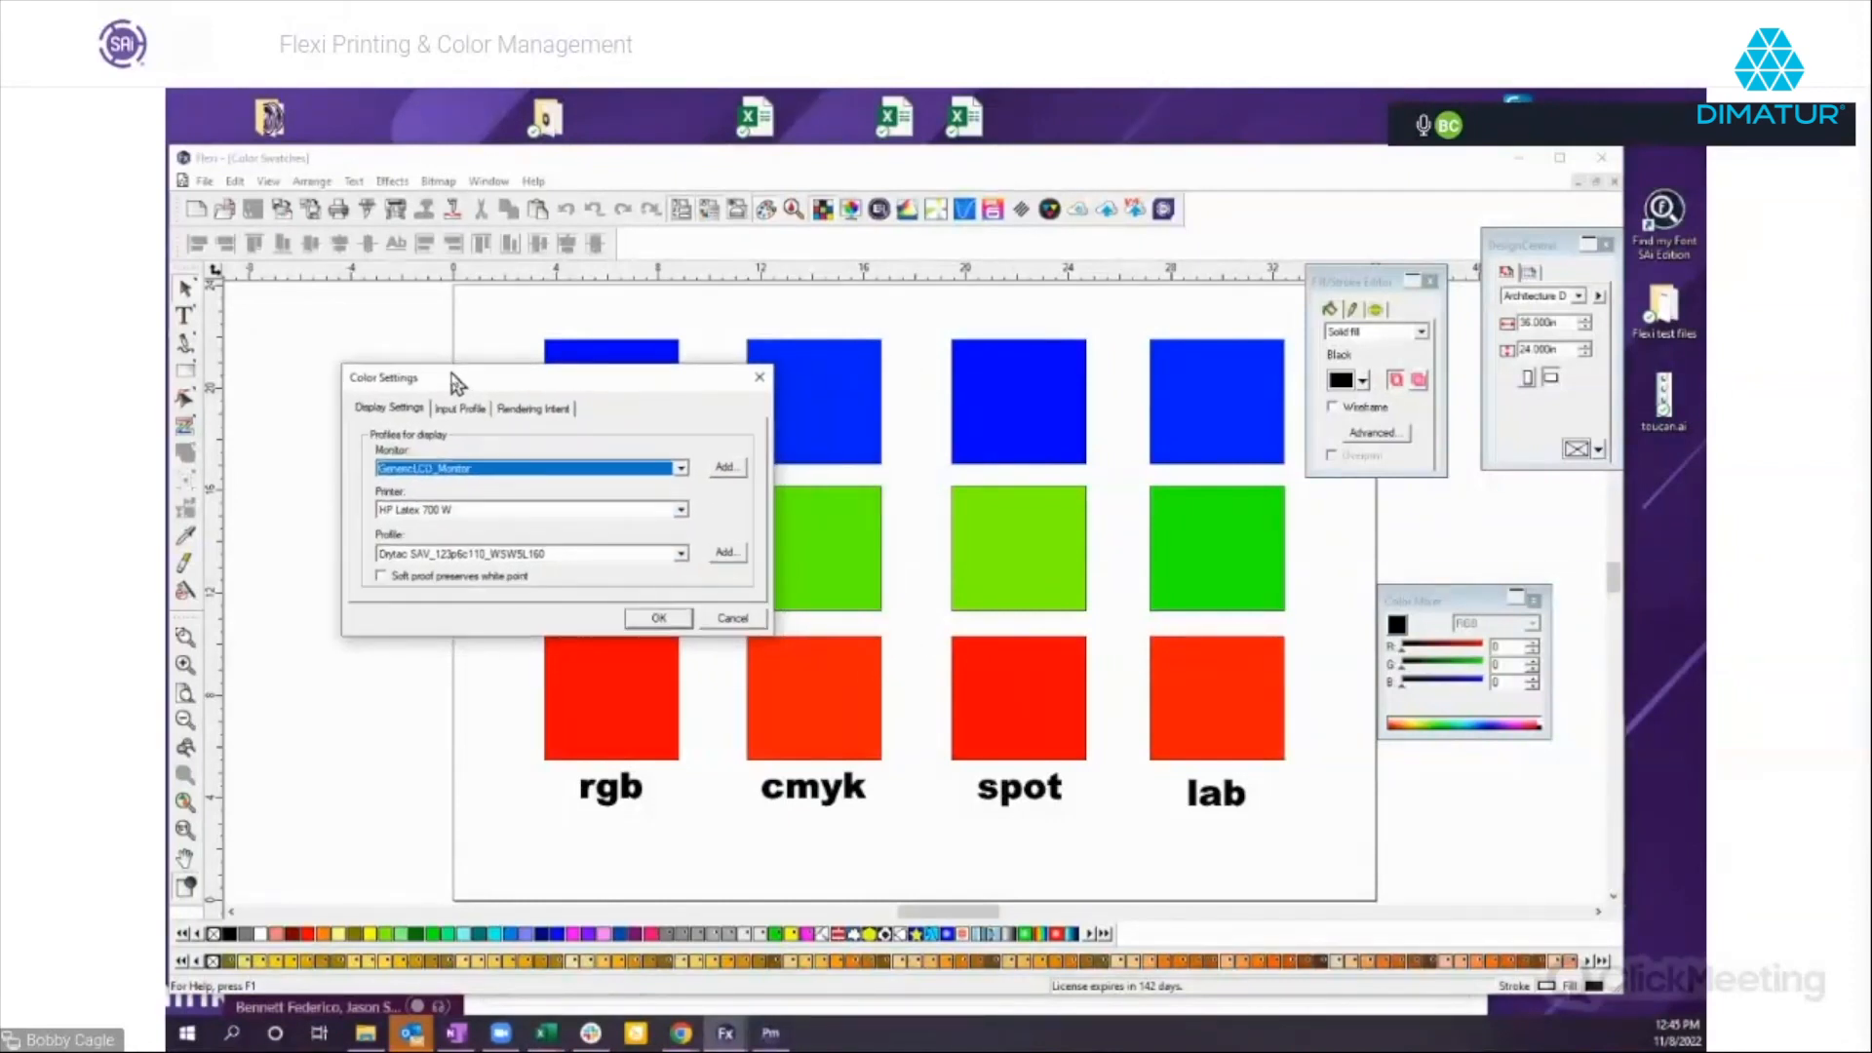
left_click(681, 470)
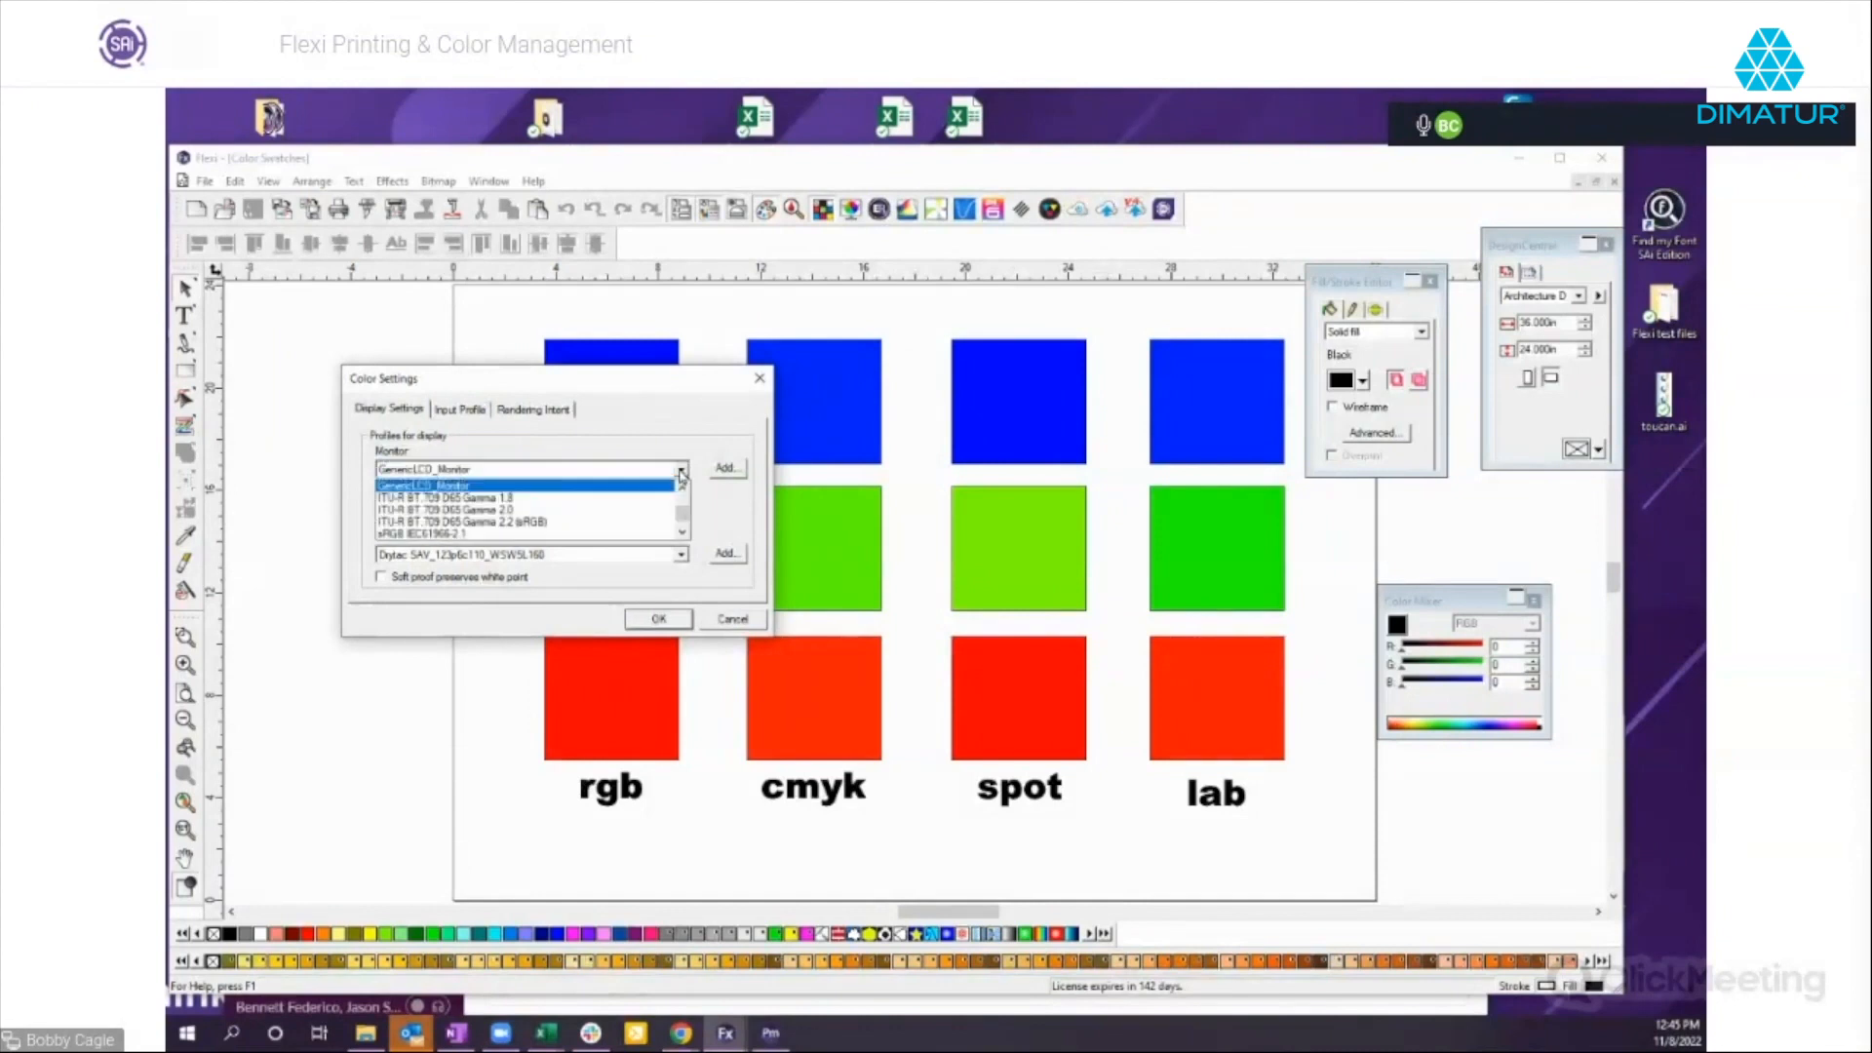
left_click(450, 534)
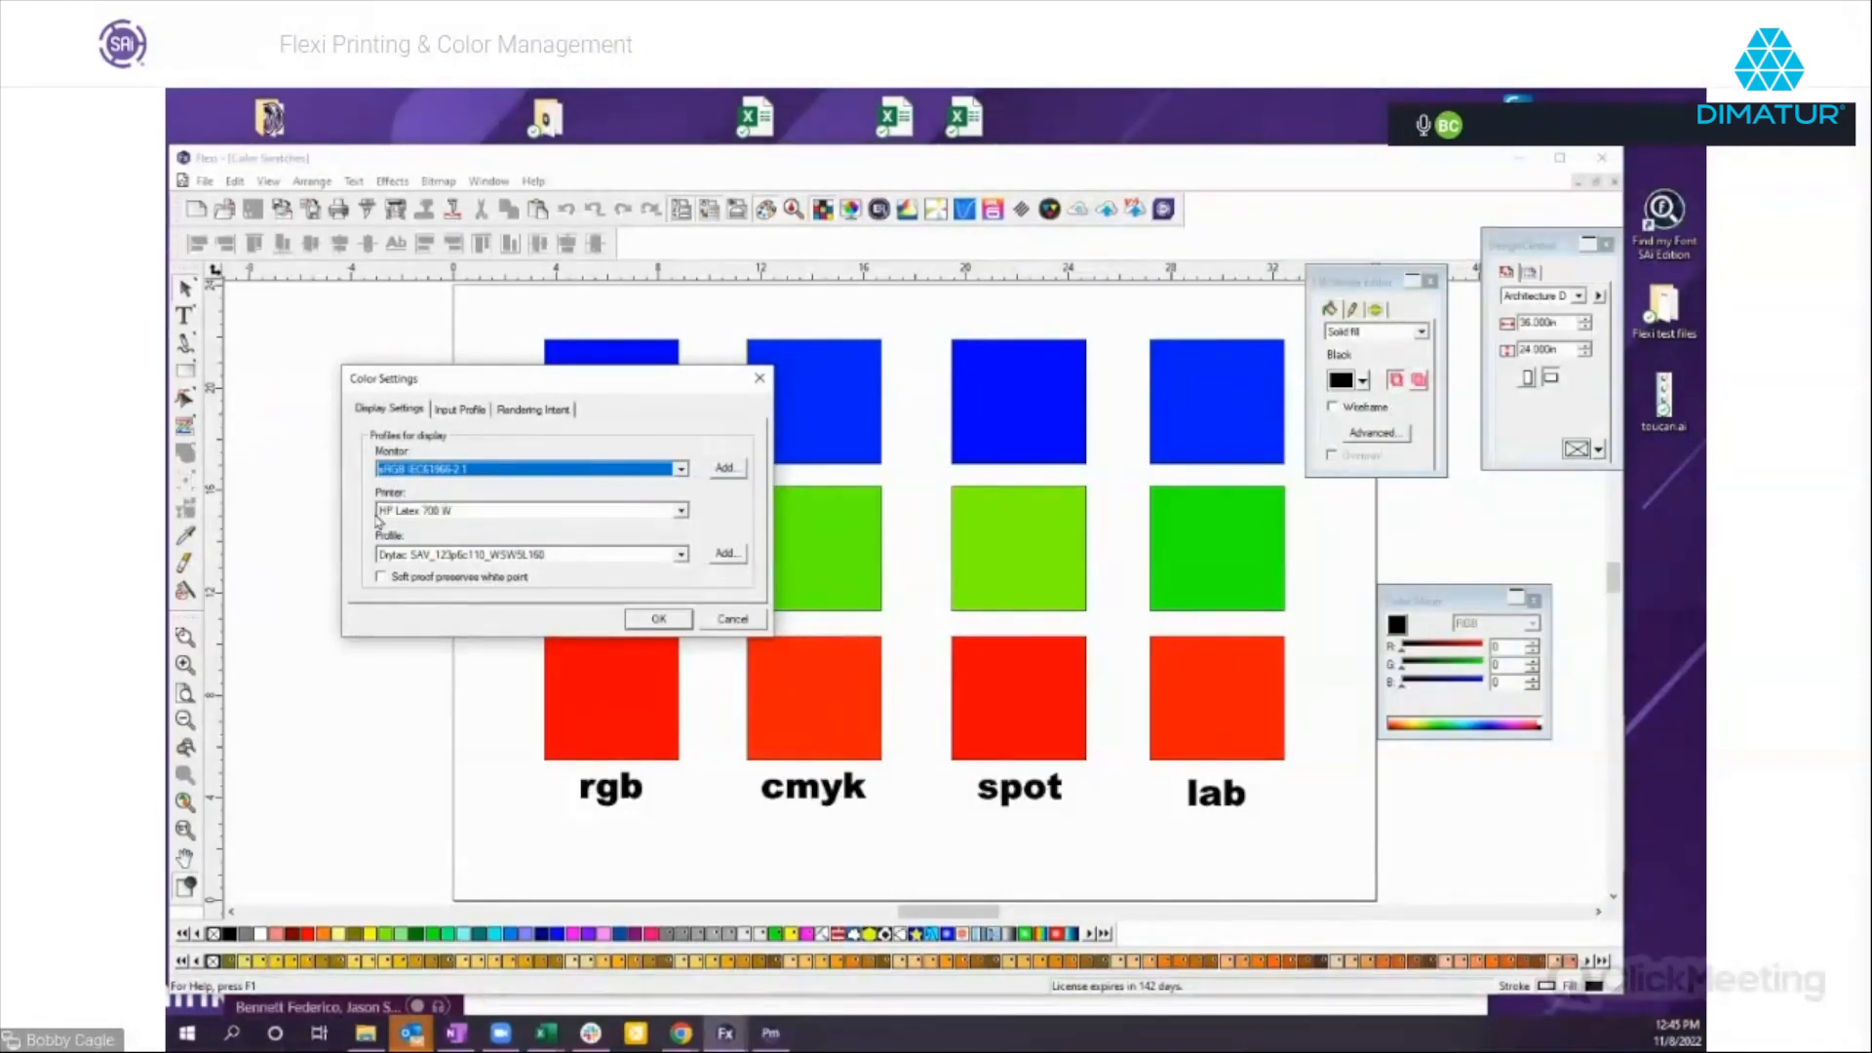
Set the display settings' printer to Roland TrueVIS VG2.
left_click(471, 515)
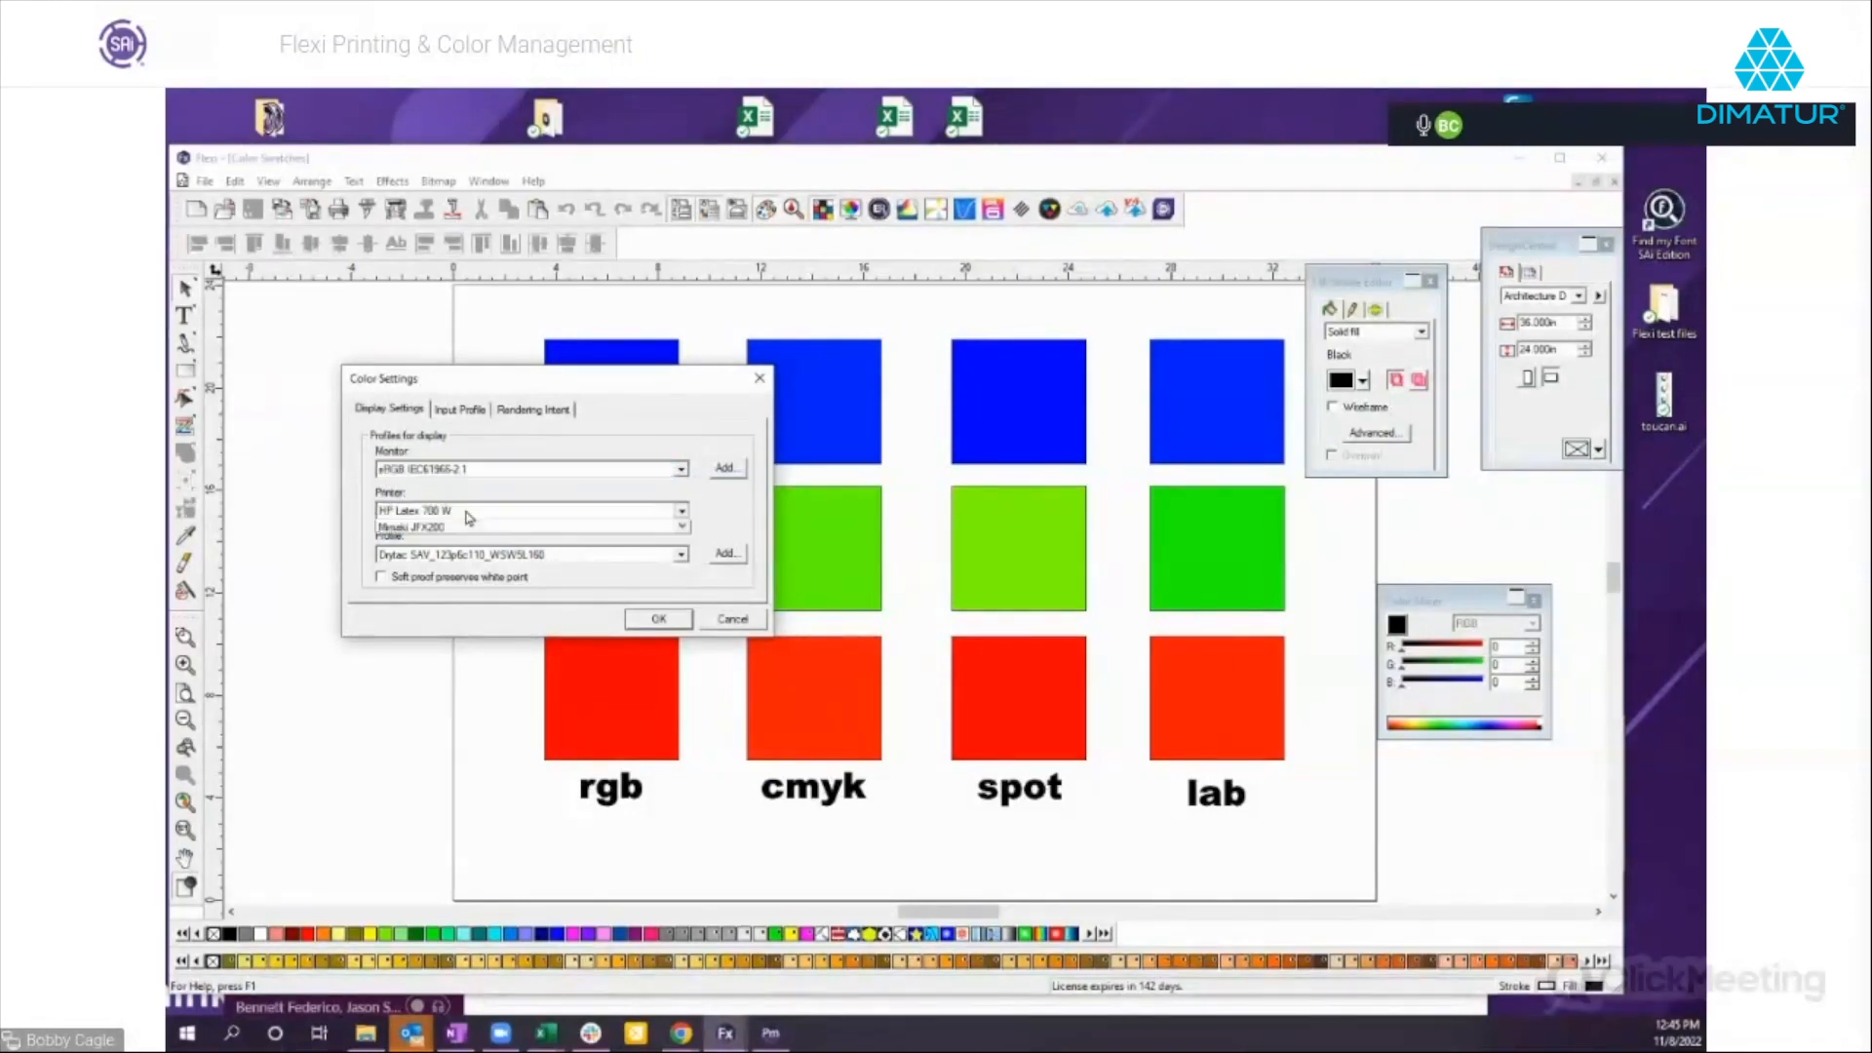
scroll(431, 588, "down", 2)
scroll(438, 597, "down", 5)
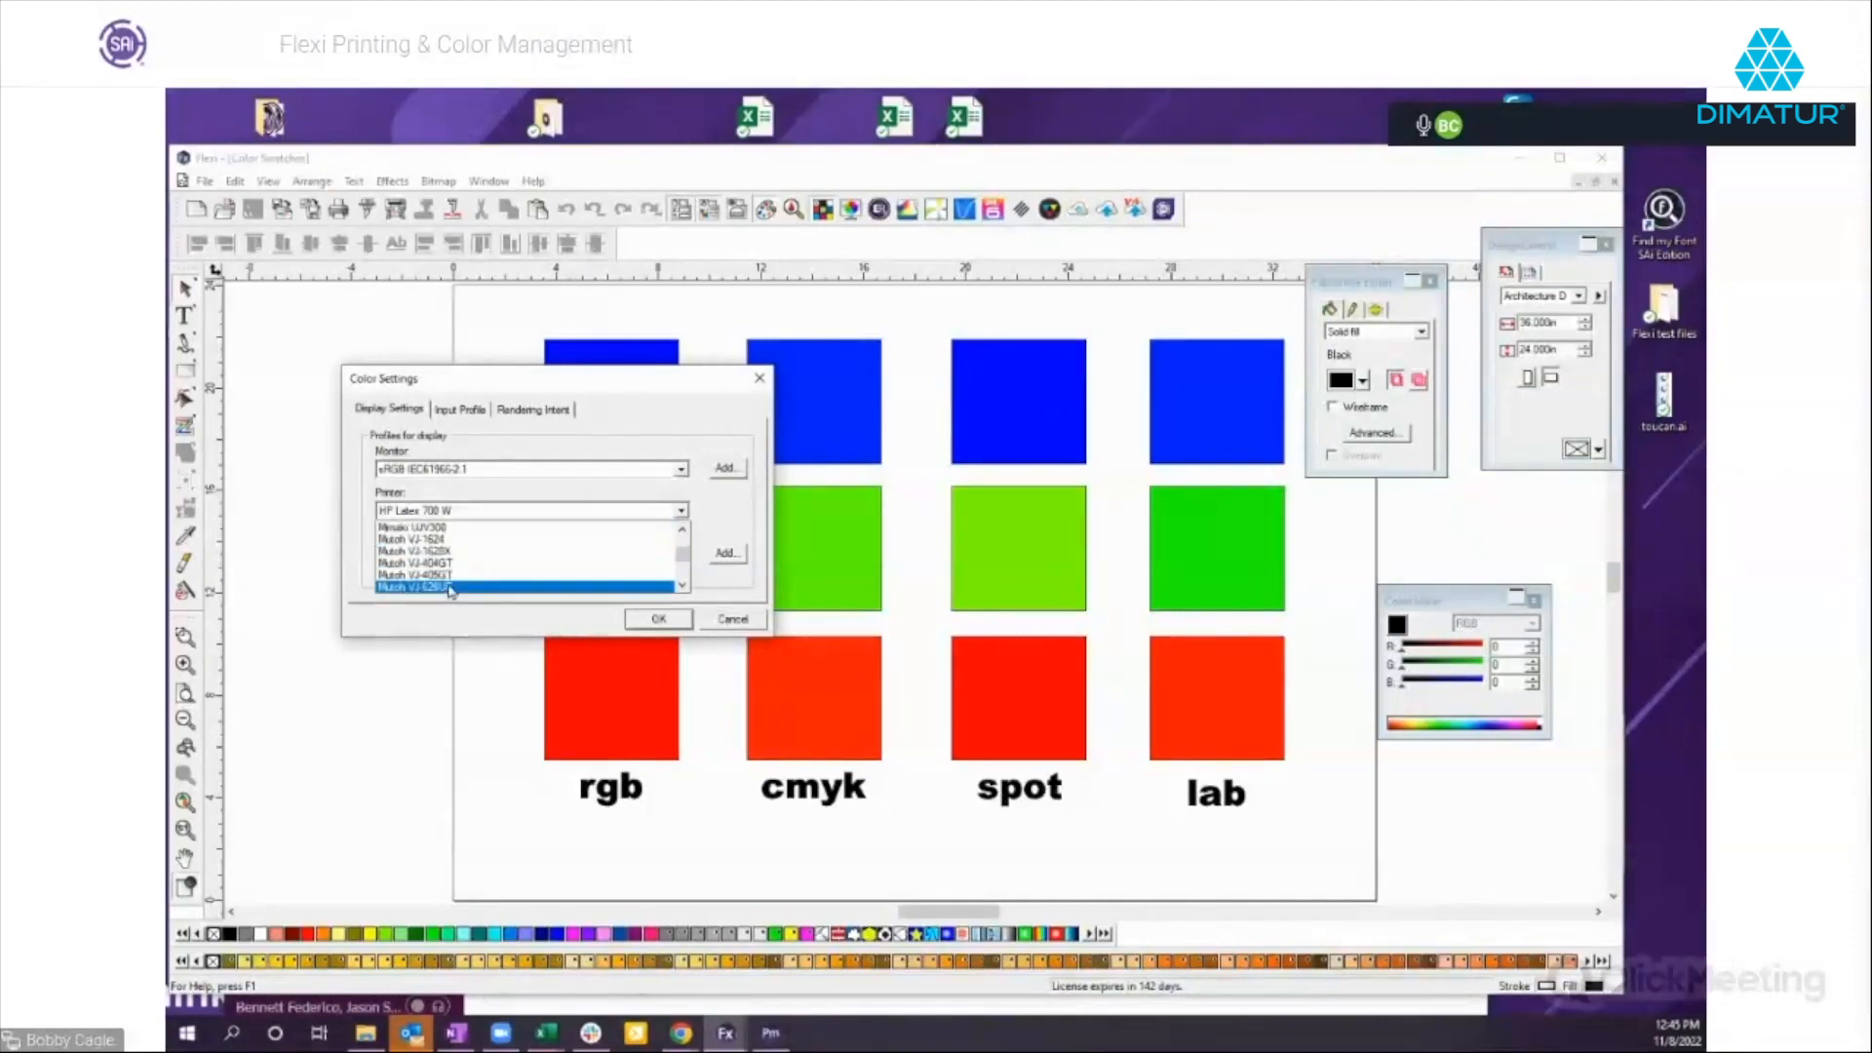
scroll(454, 590, "down", 1)
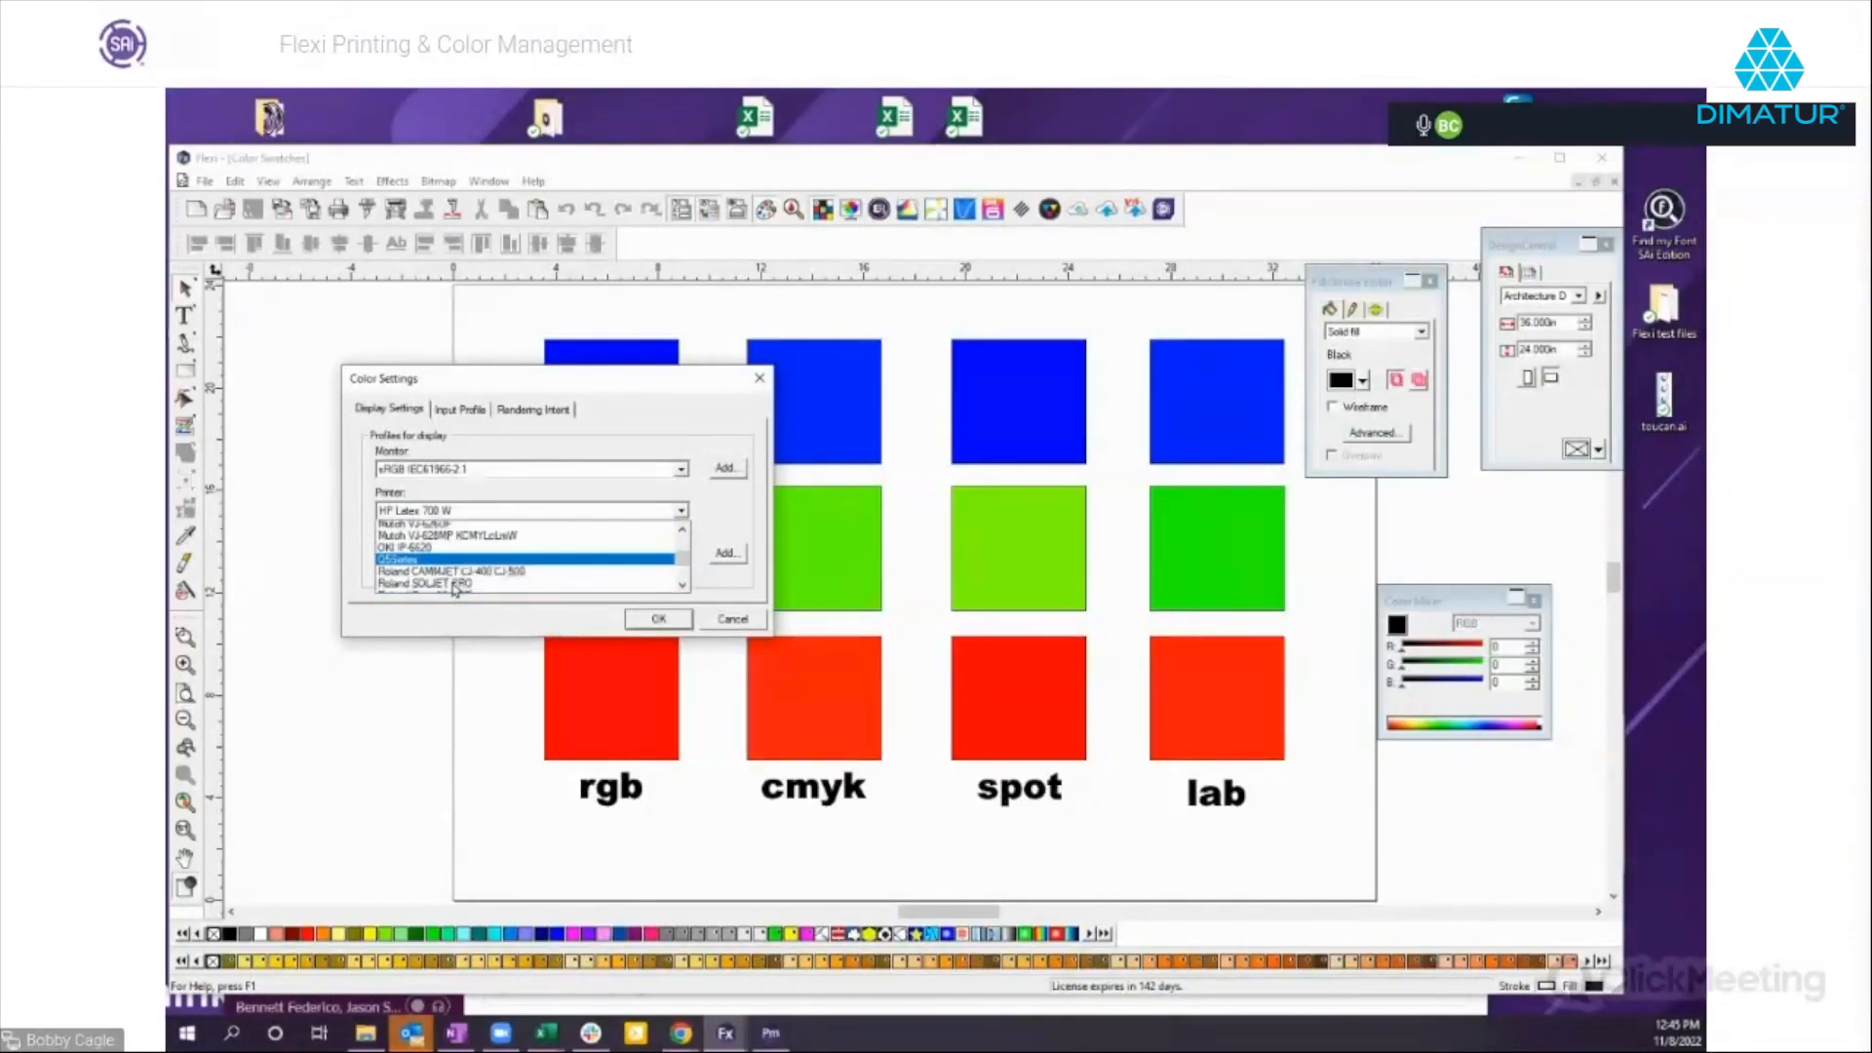
scroll(455, 589, "down", 2)
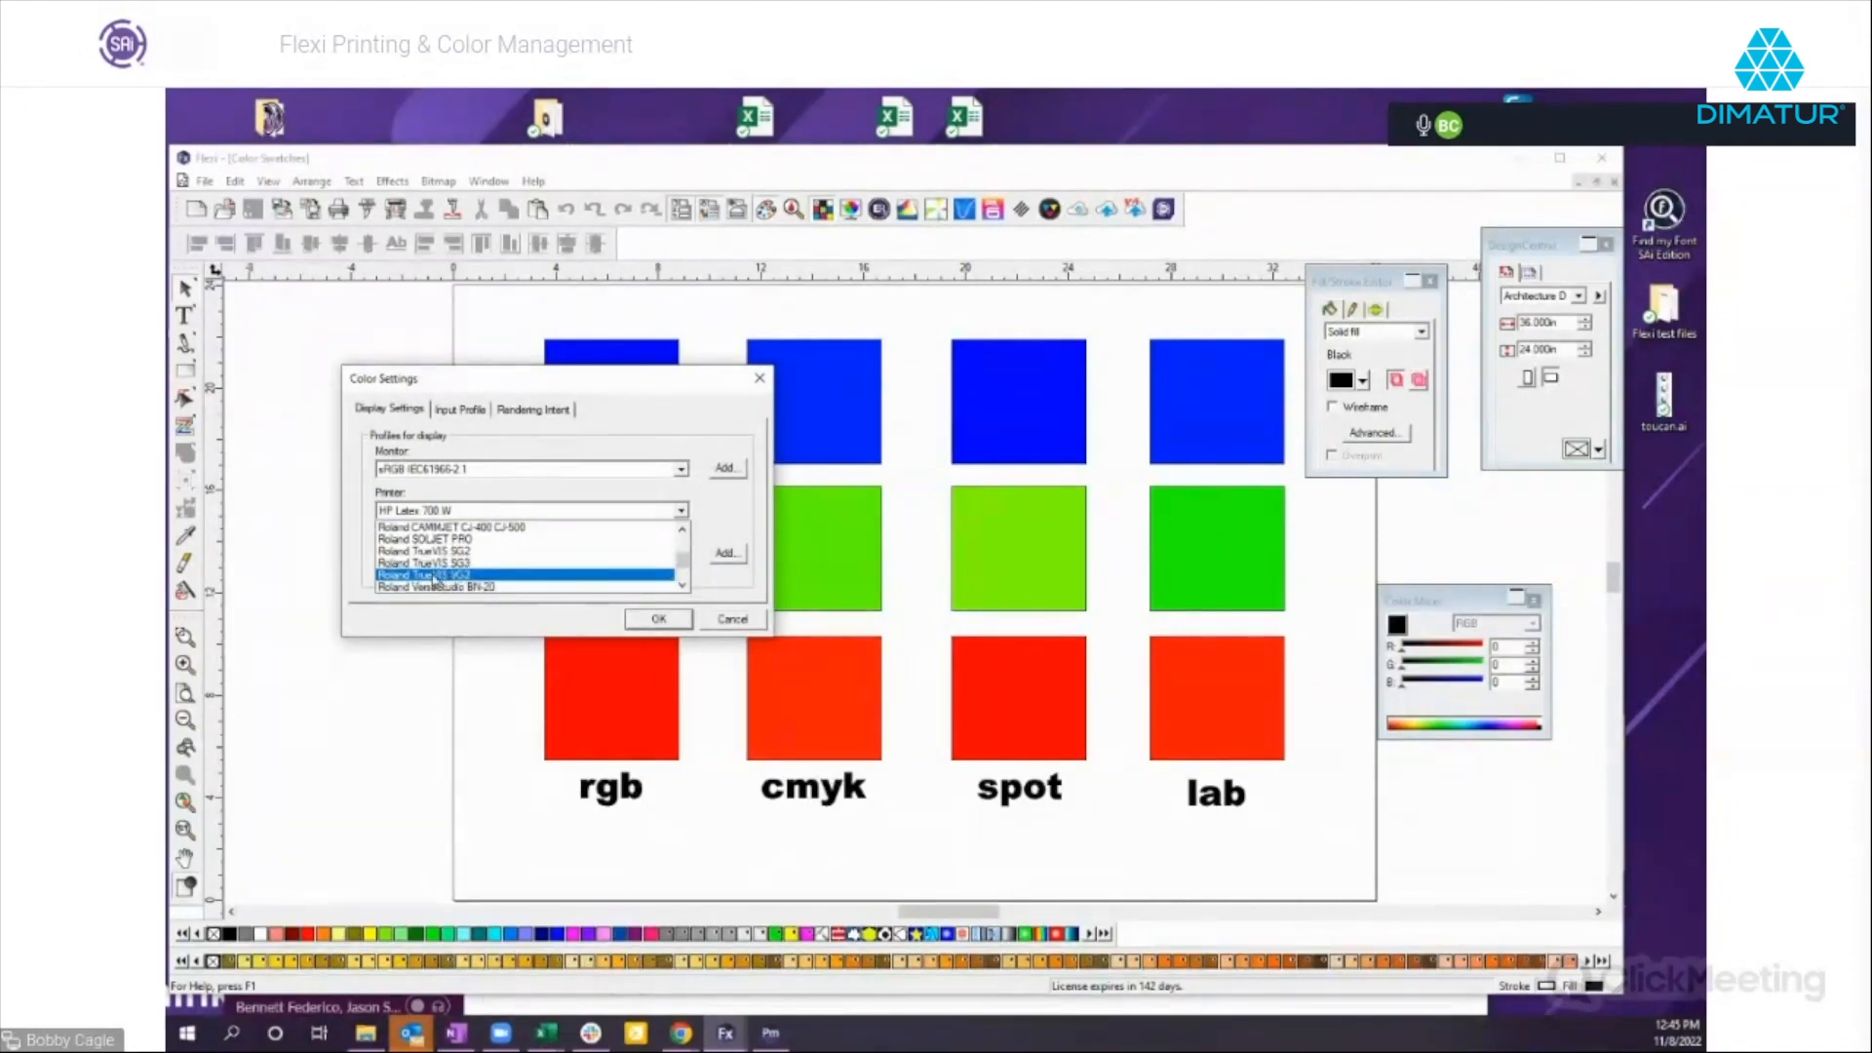
left_click(435, 575)
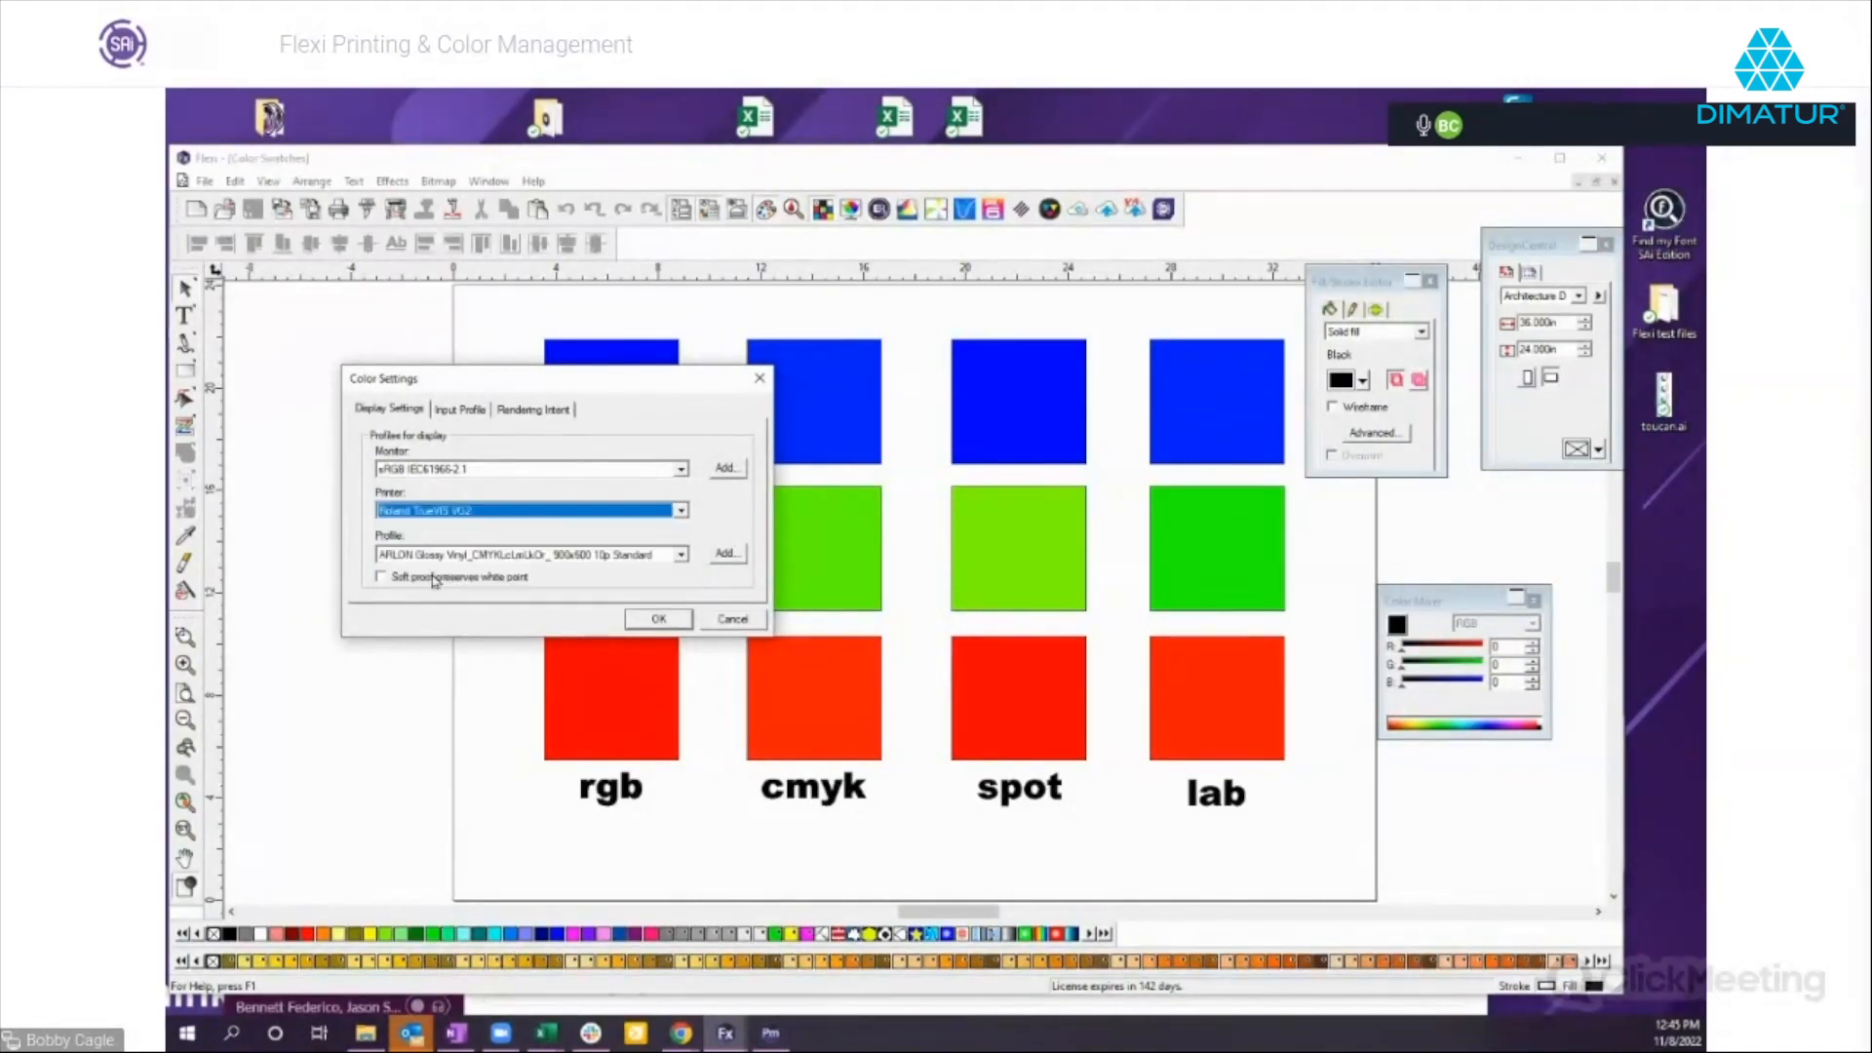
Set the printer profile to GPVC CMYKLcLmOrGr 900x600 10p Standard, apply the color settings, and turn on Soft Proof.
left_click(419, 555)
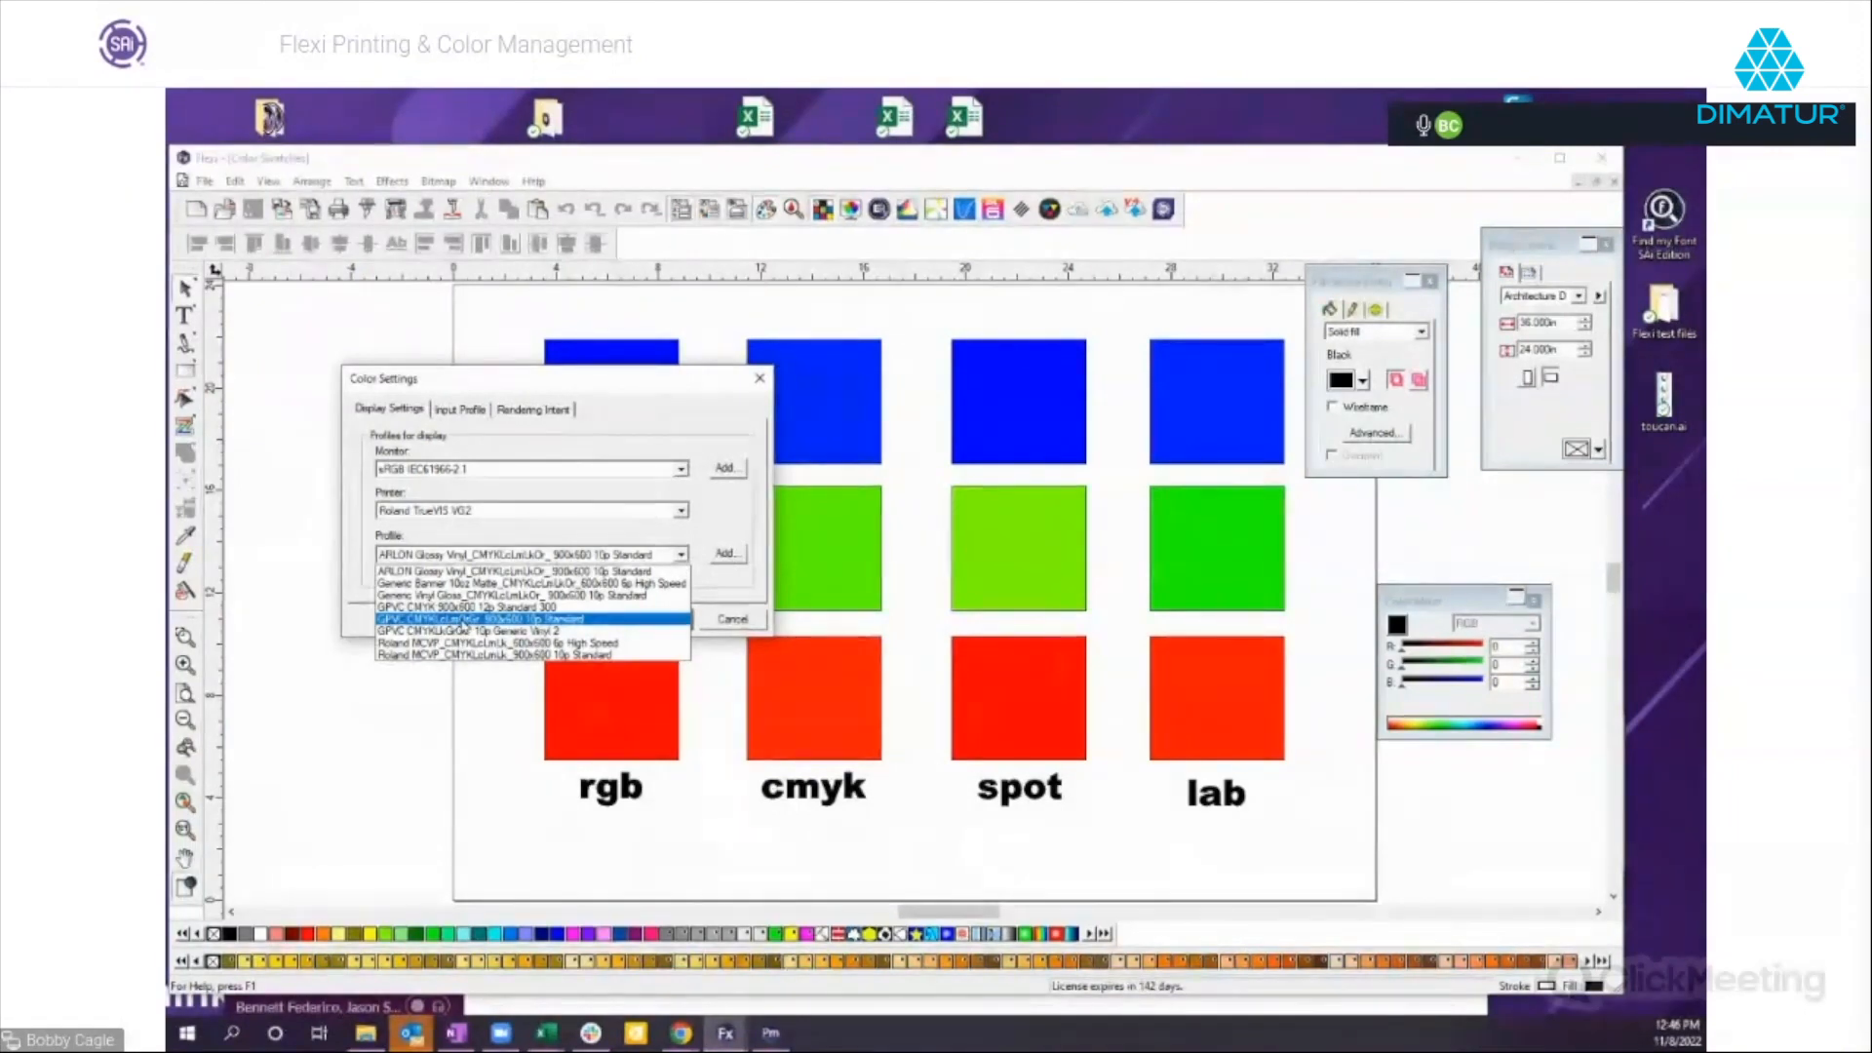
left_click(463, 622)
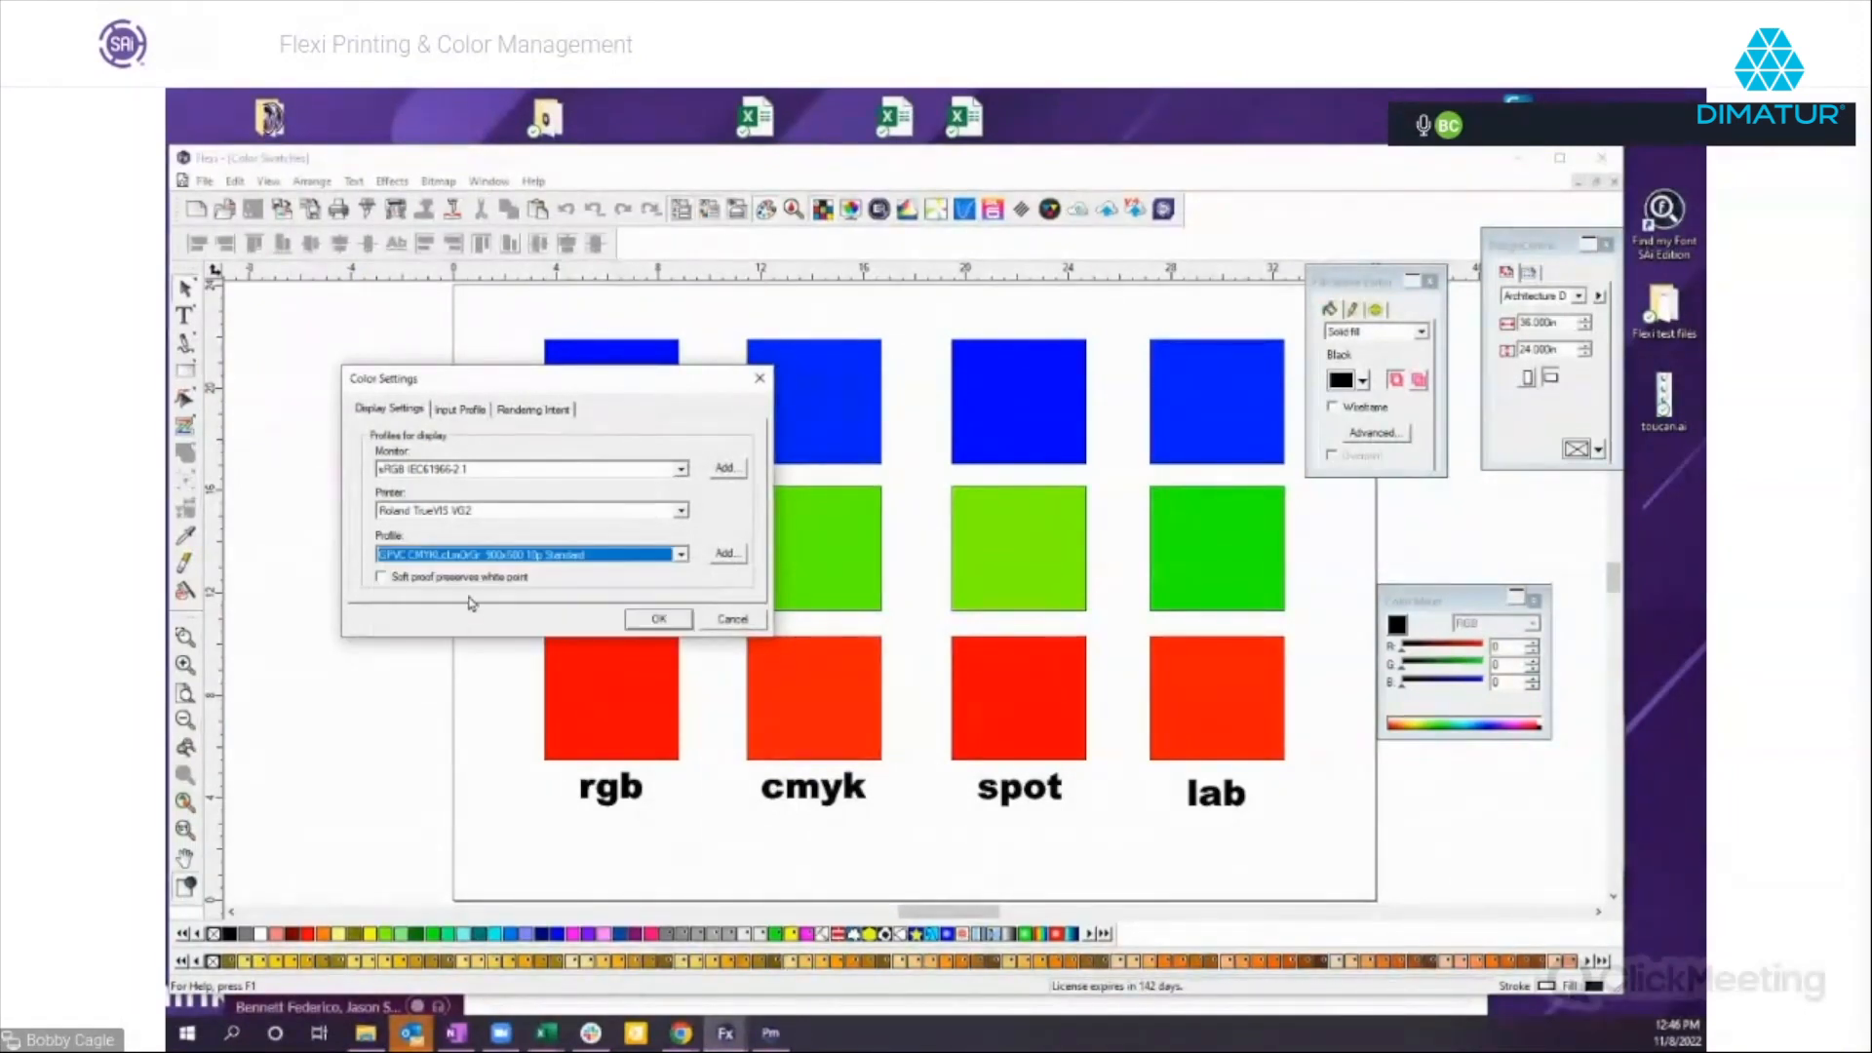
left_click(659, 620)
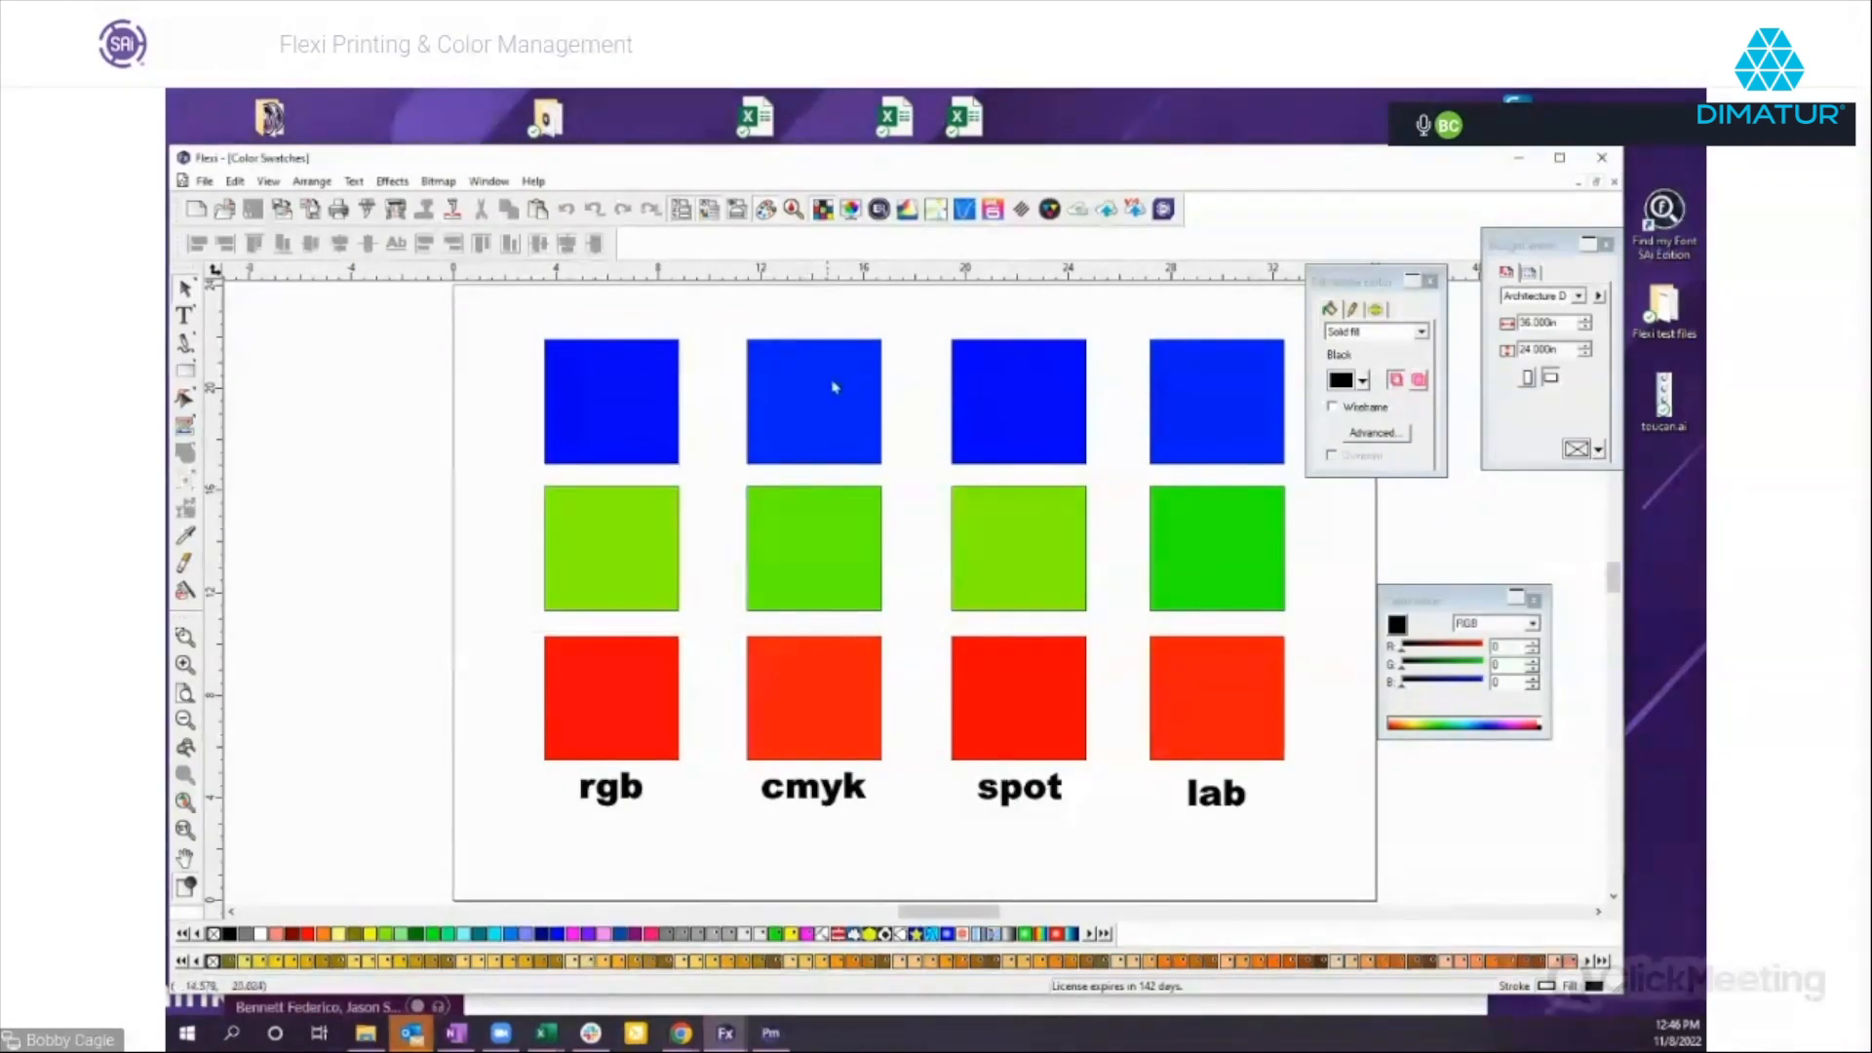
left_click(850, 210)
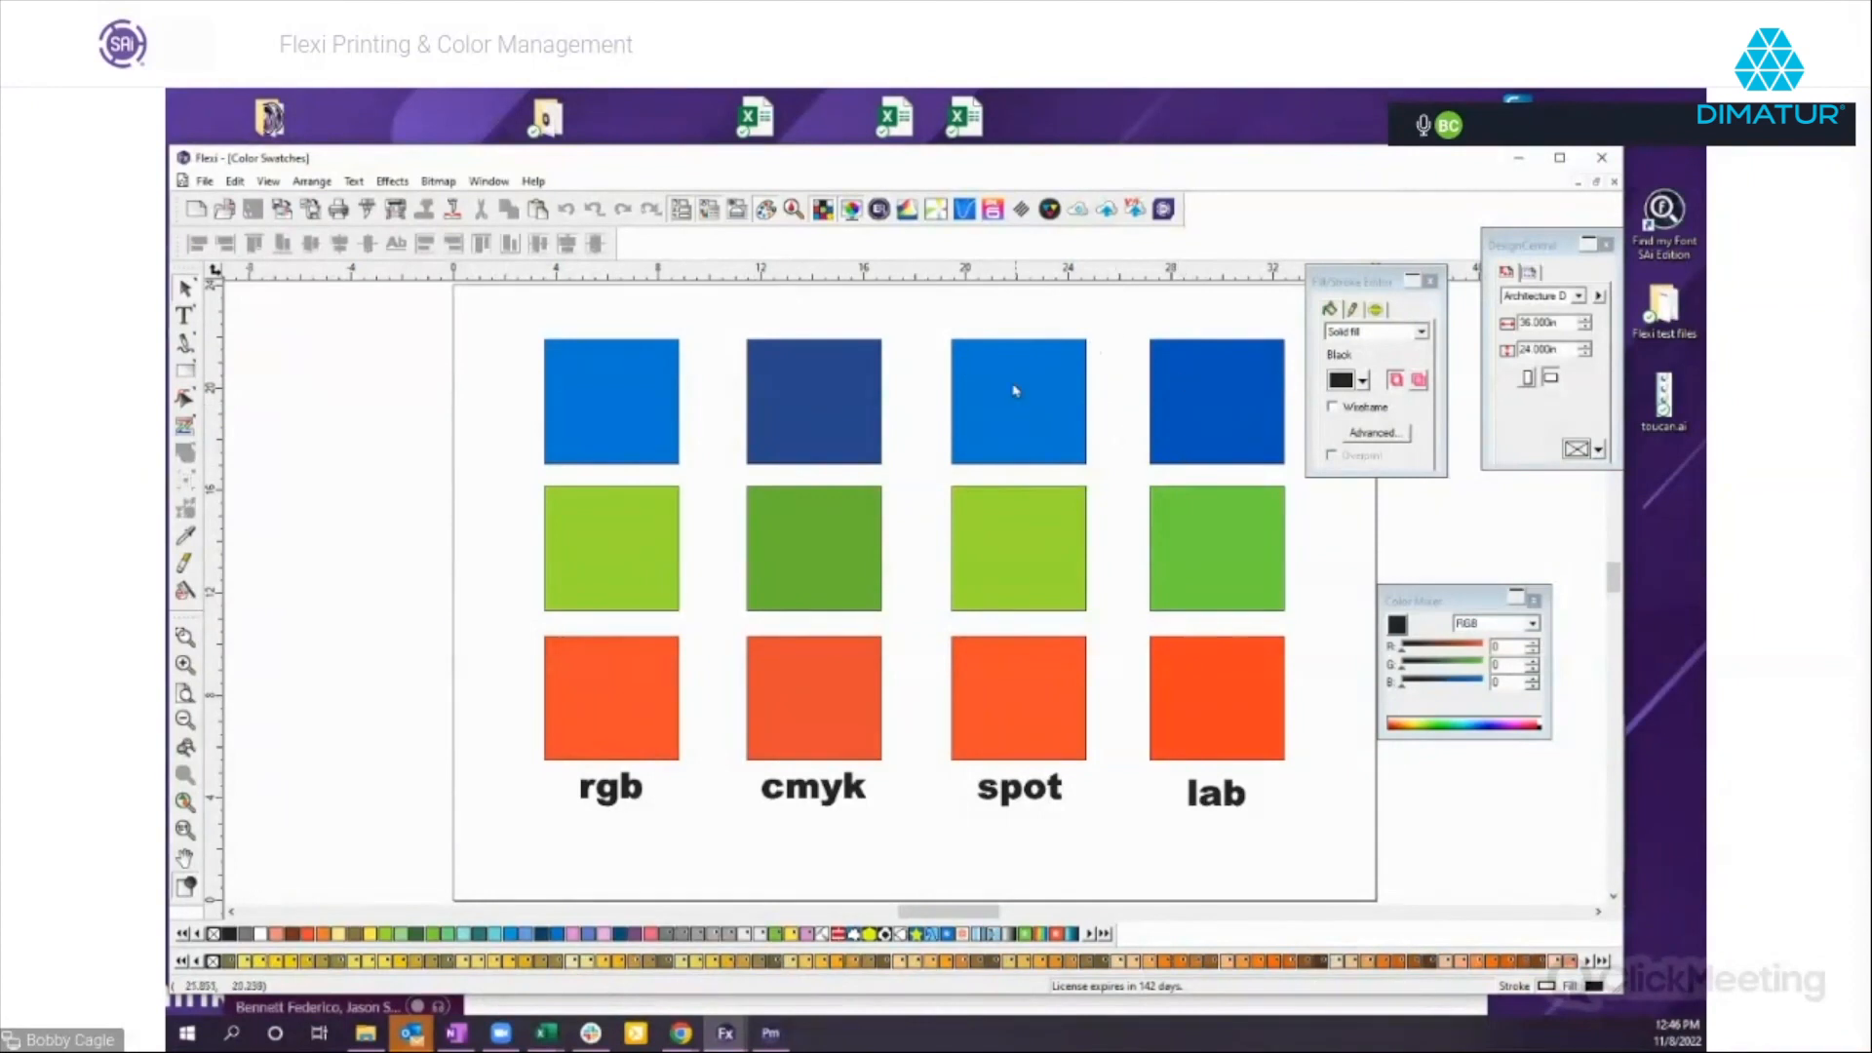
Set the display settings' printer to Roland TrueVIS SG3 in the color settings and apply the change.
left_click(236, 182)
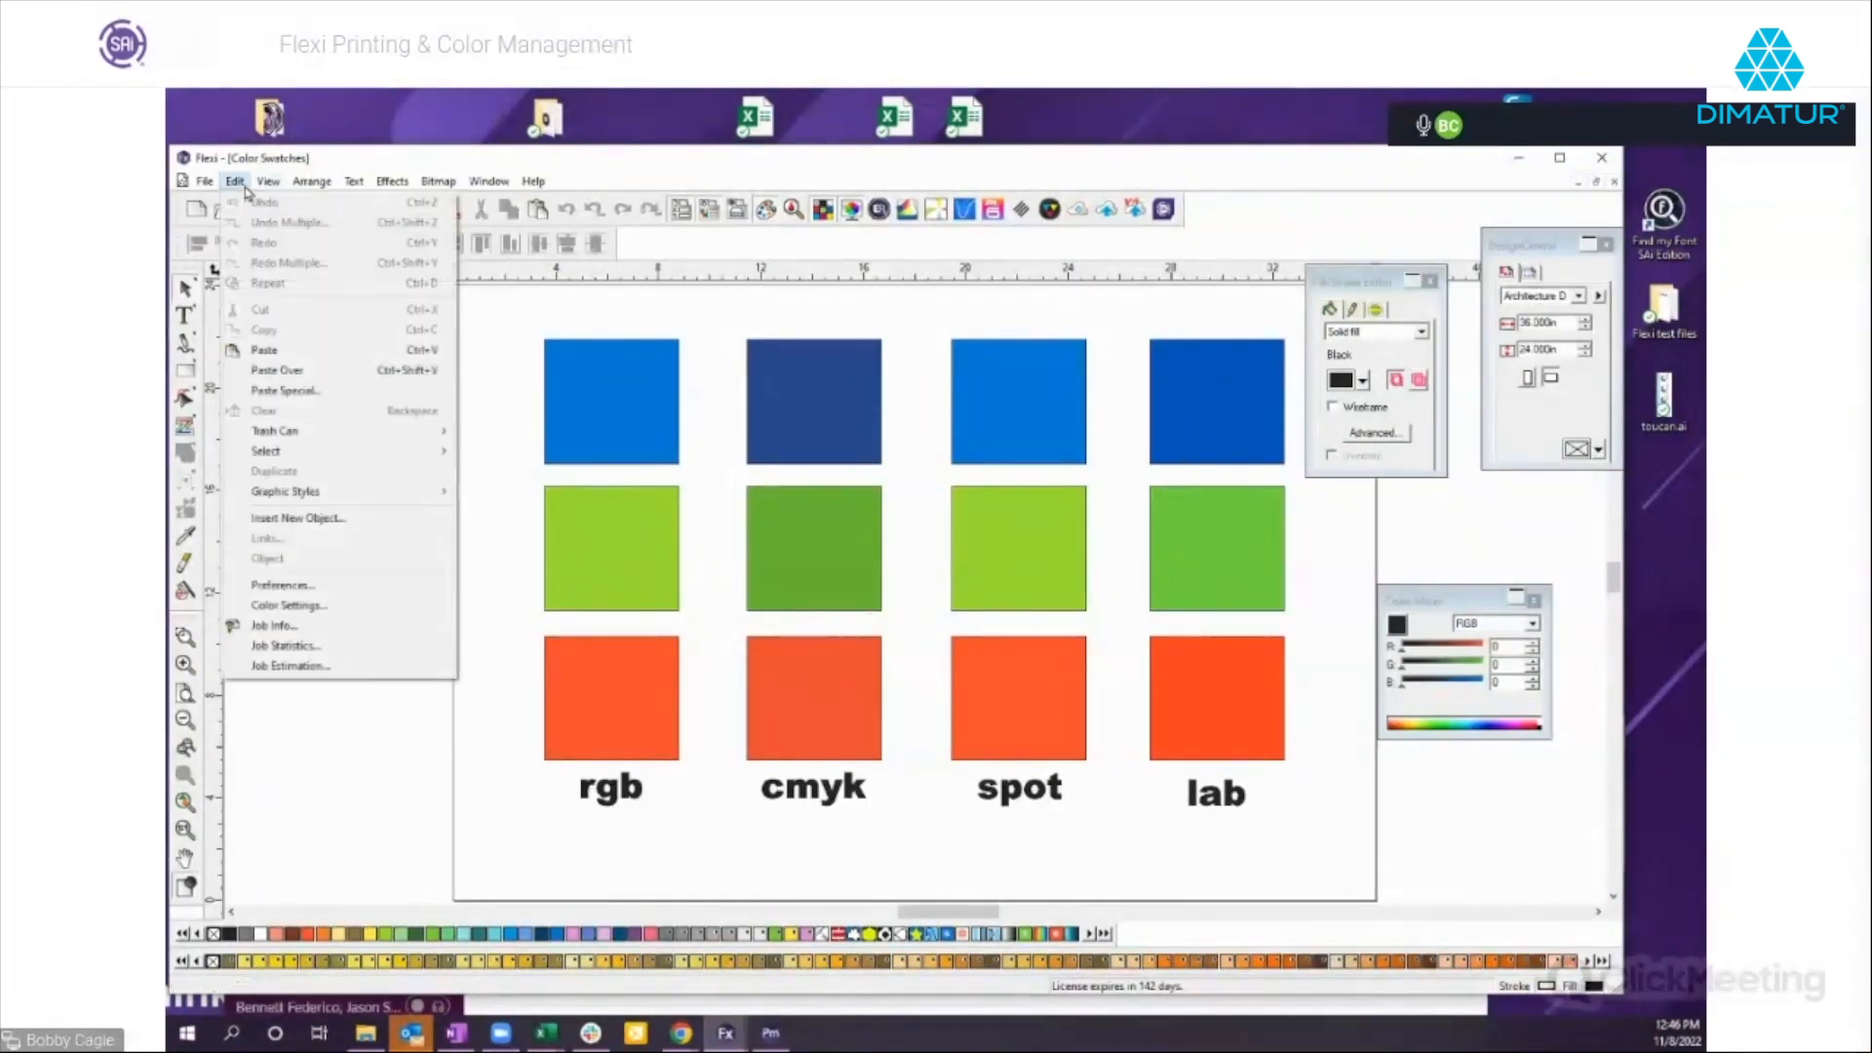
left_click(272, 607)
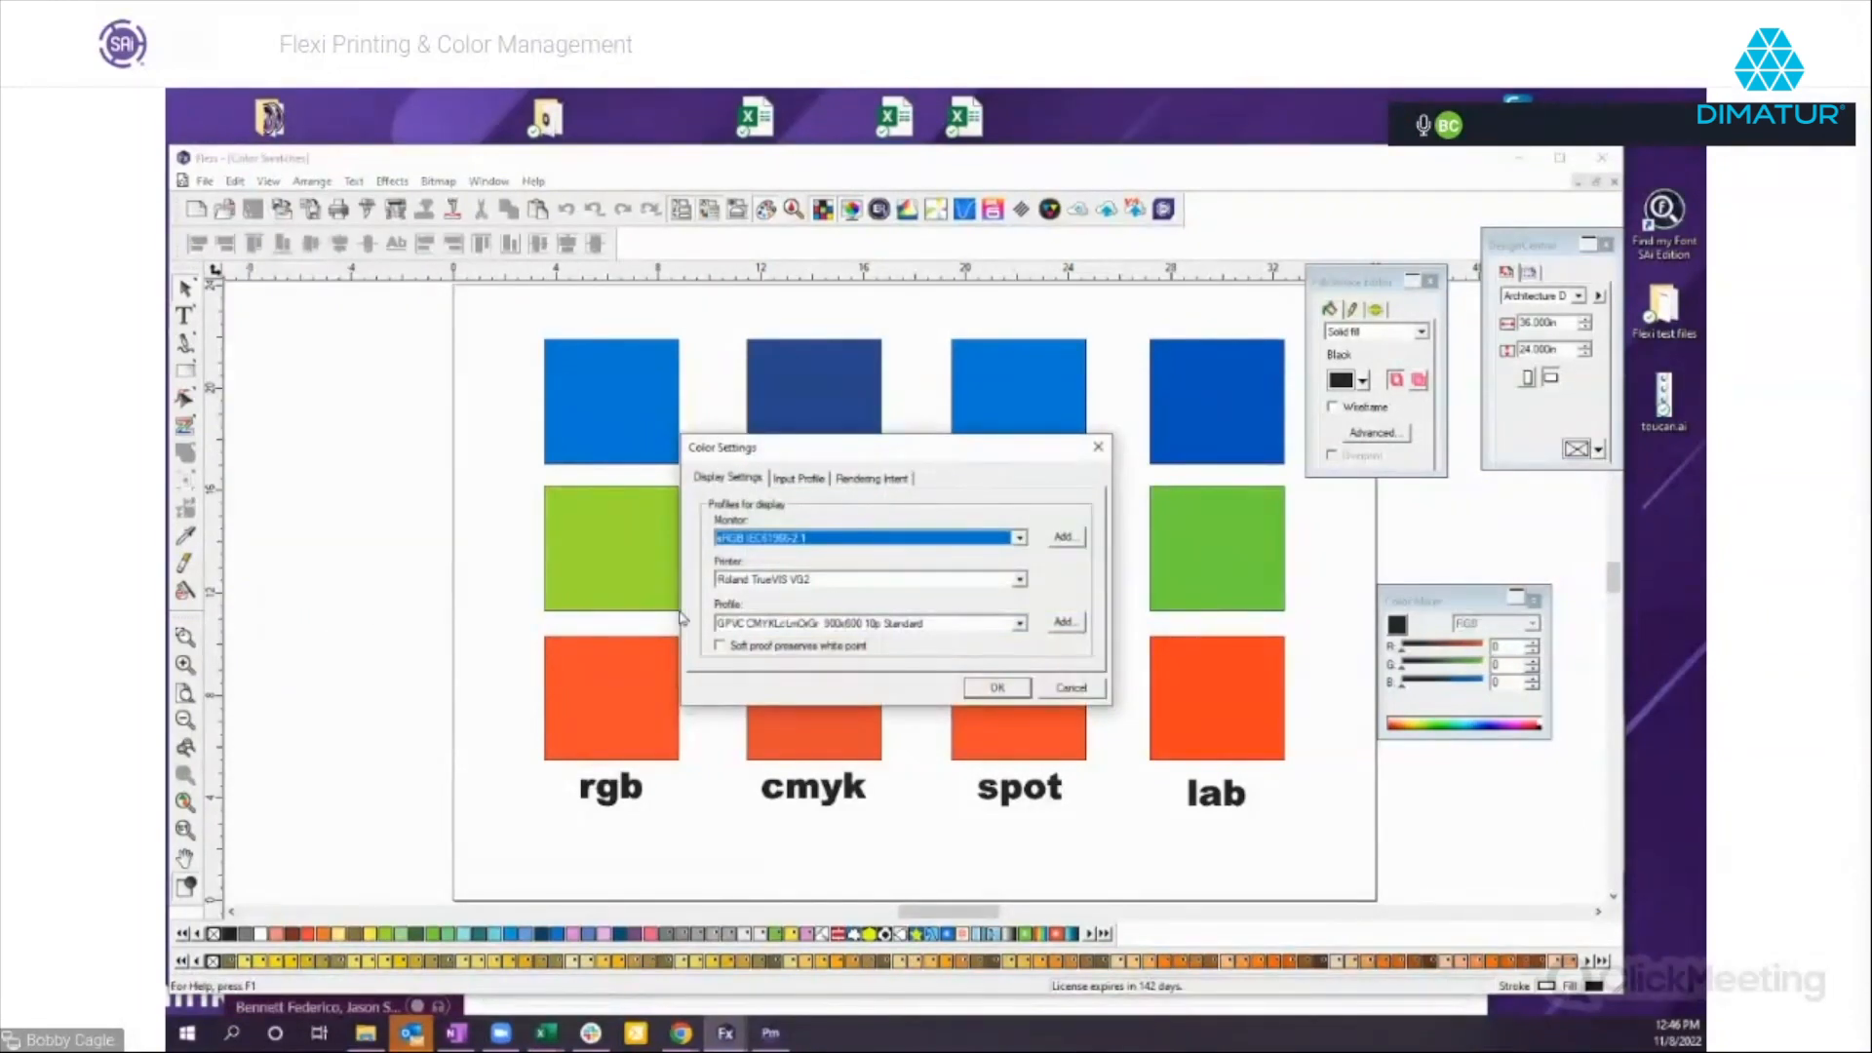
left_click(766, 628)
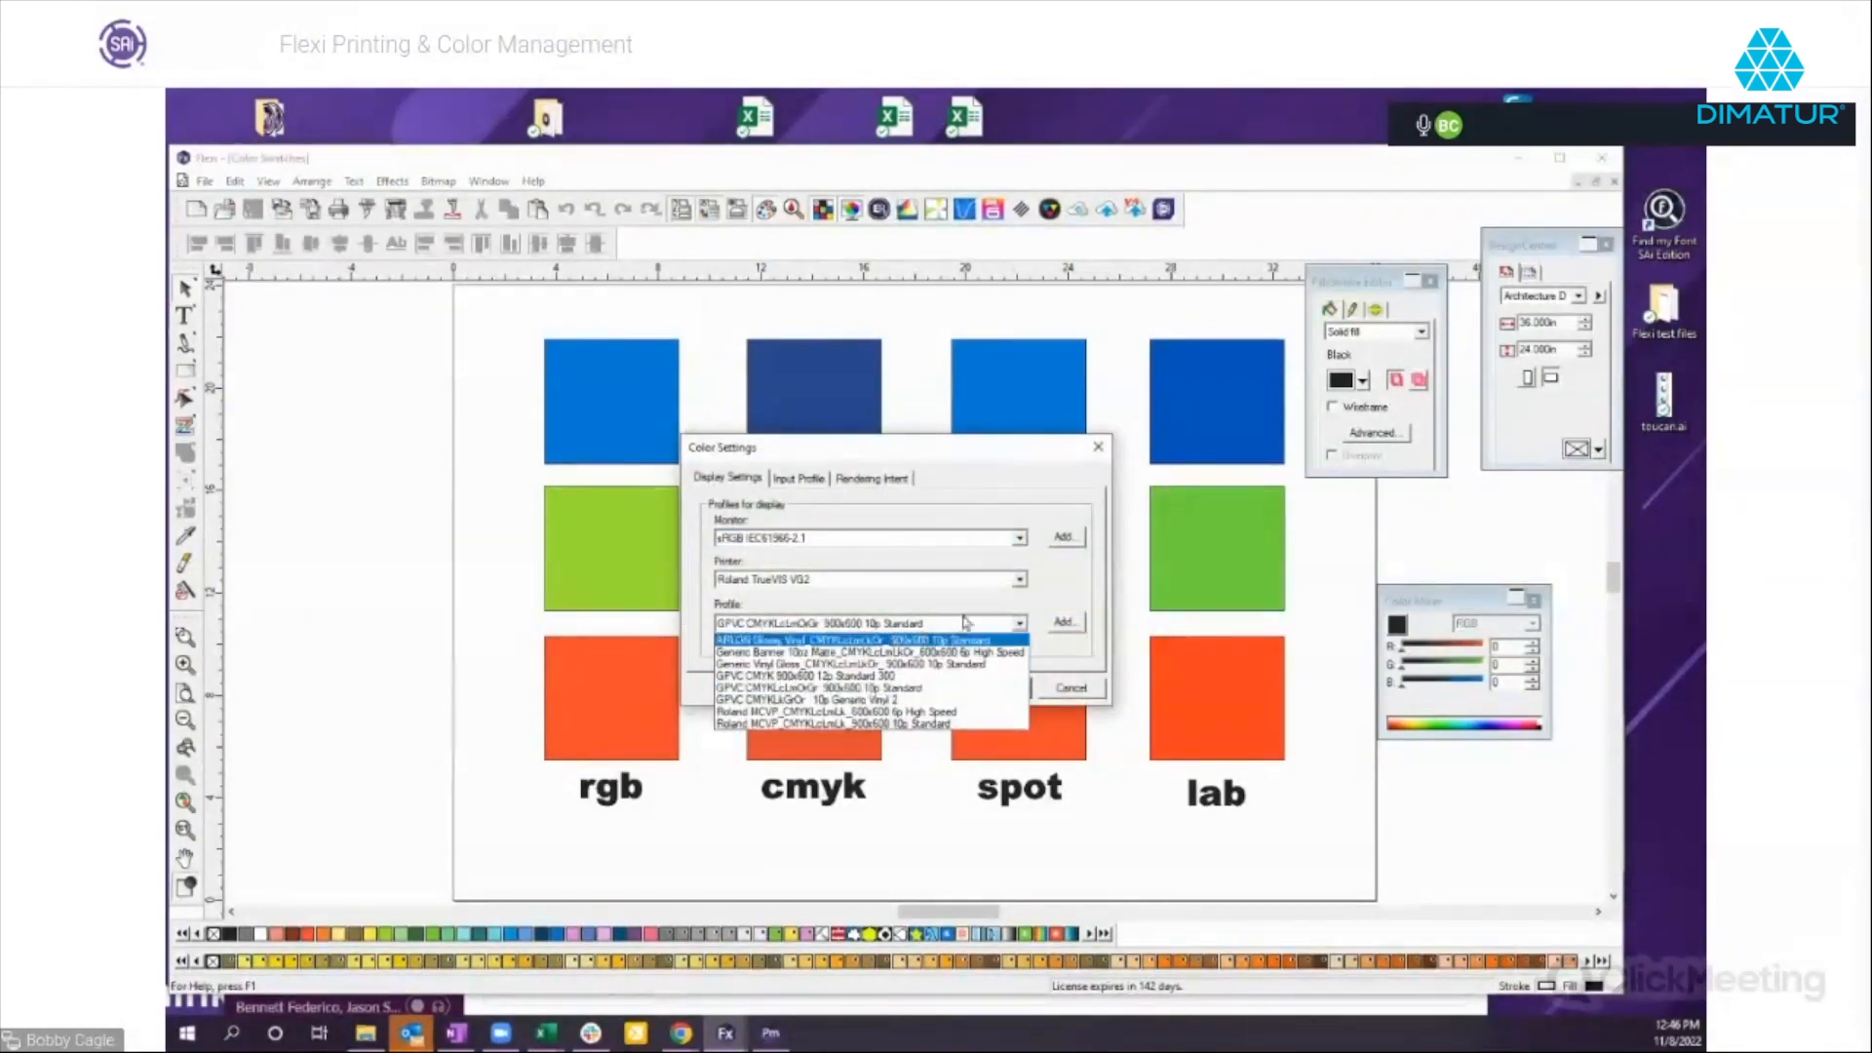
left_click(904, 580)
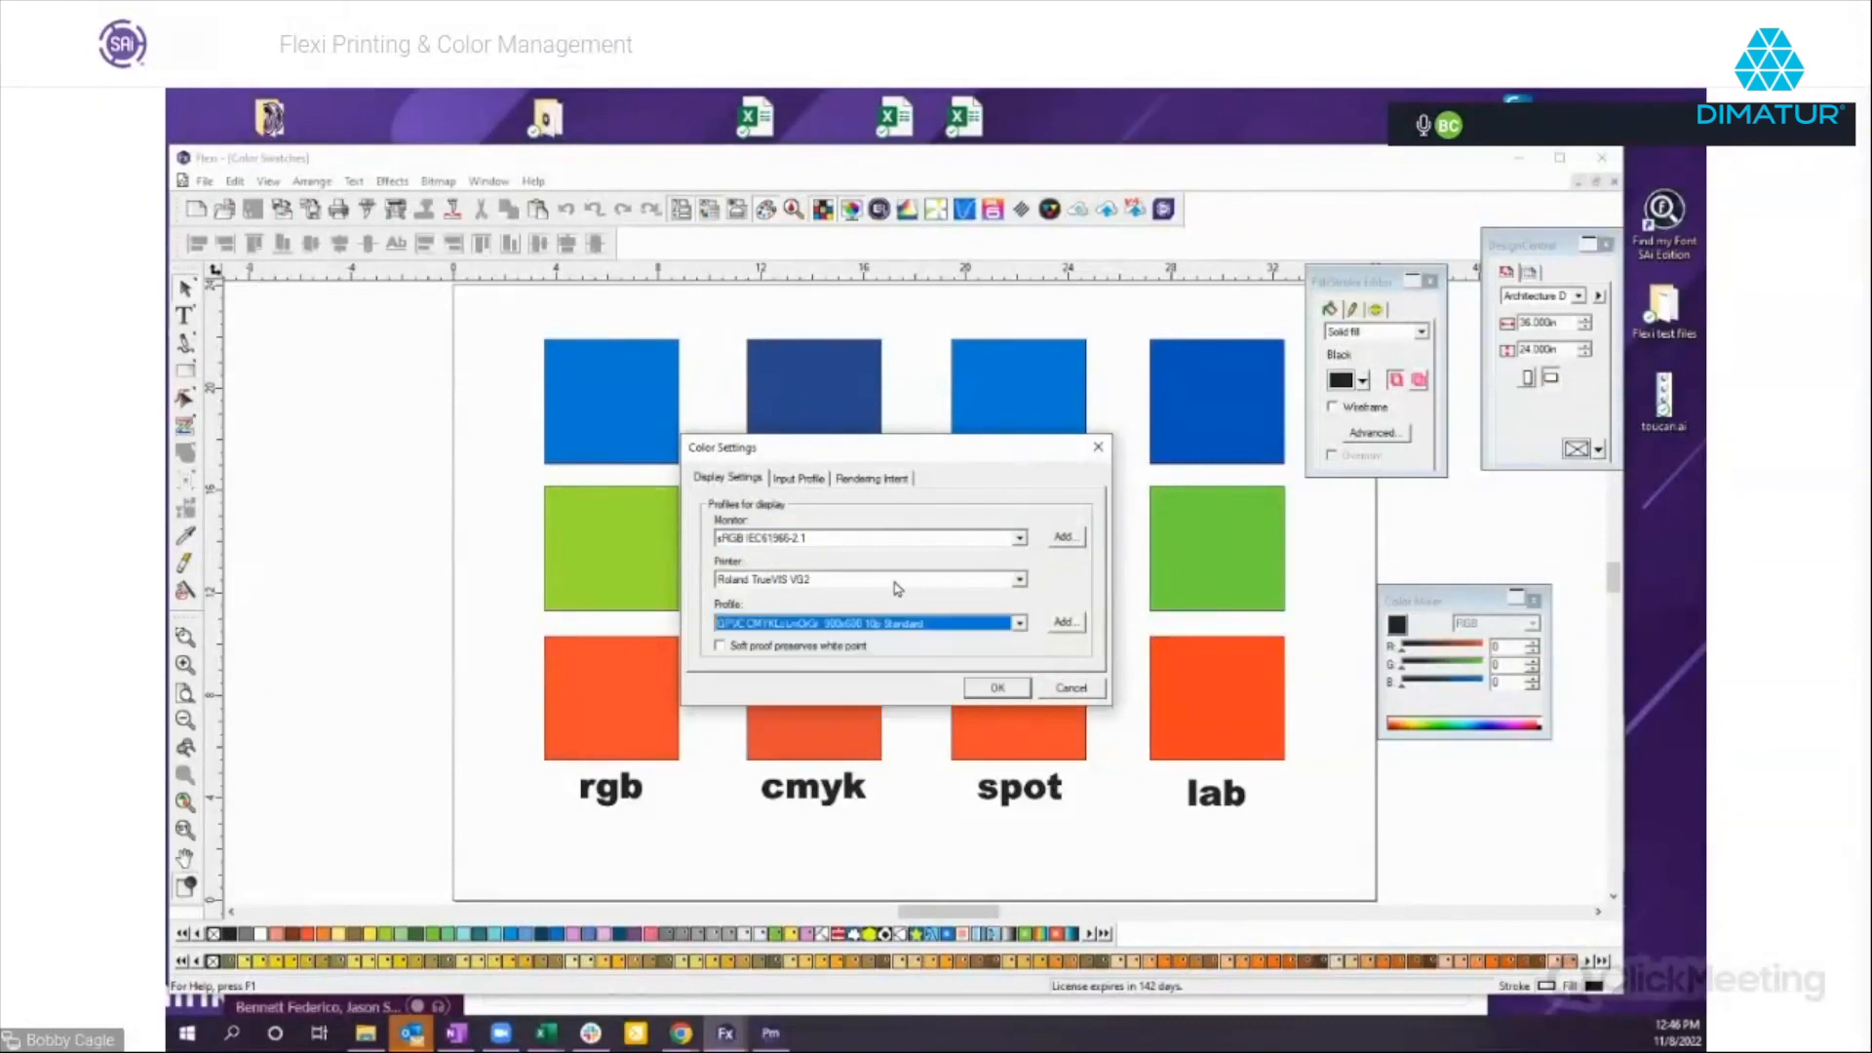
left_click(895, 582)
scroll(858, 624, "up", 1)
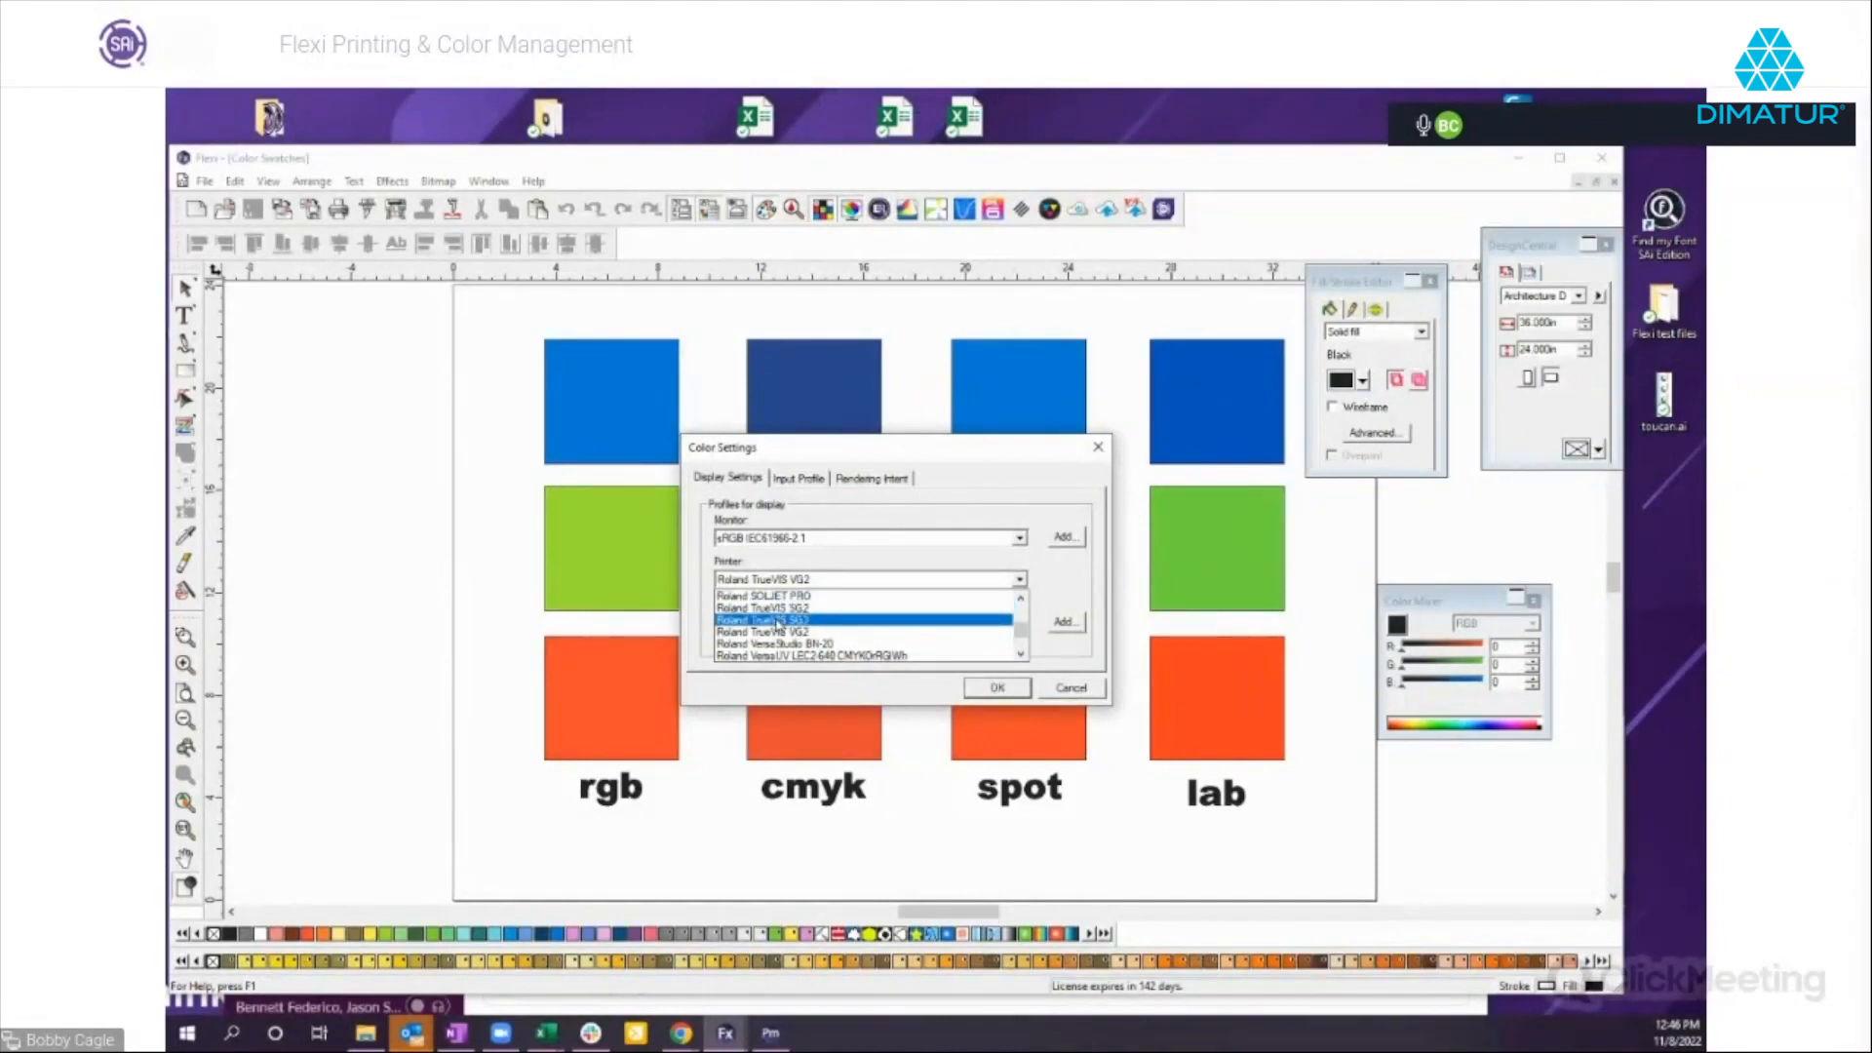
left_click(780, 620)
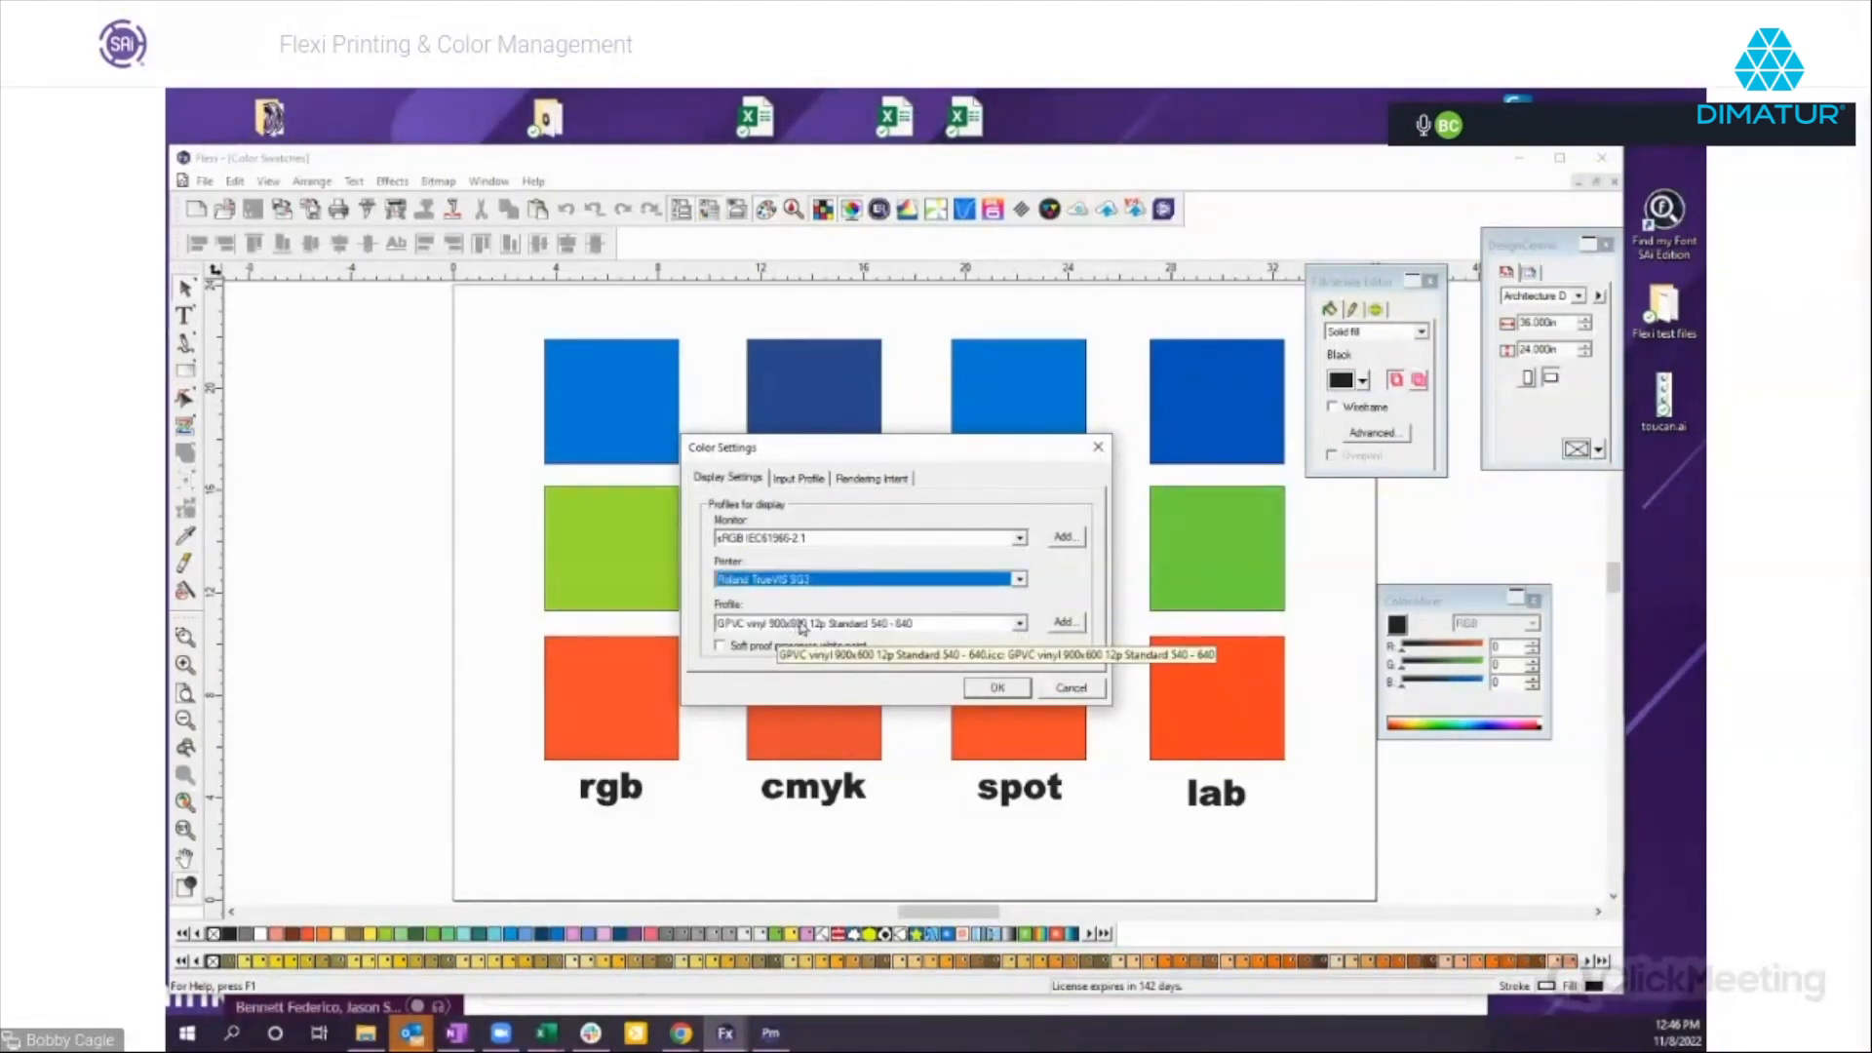
left_click(999, 688)
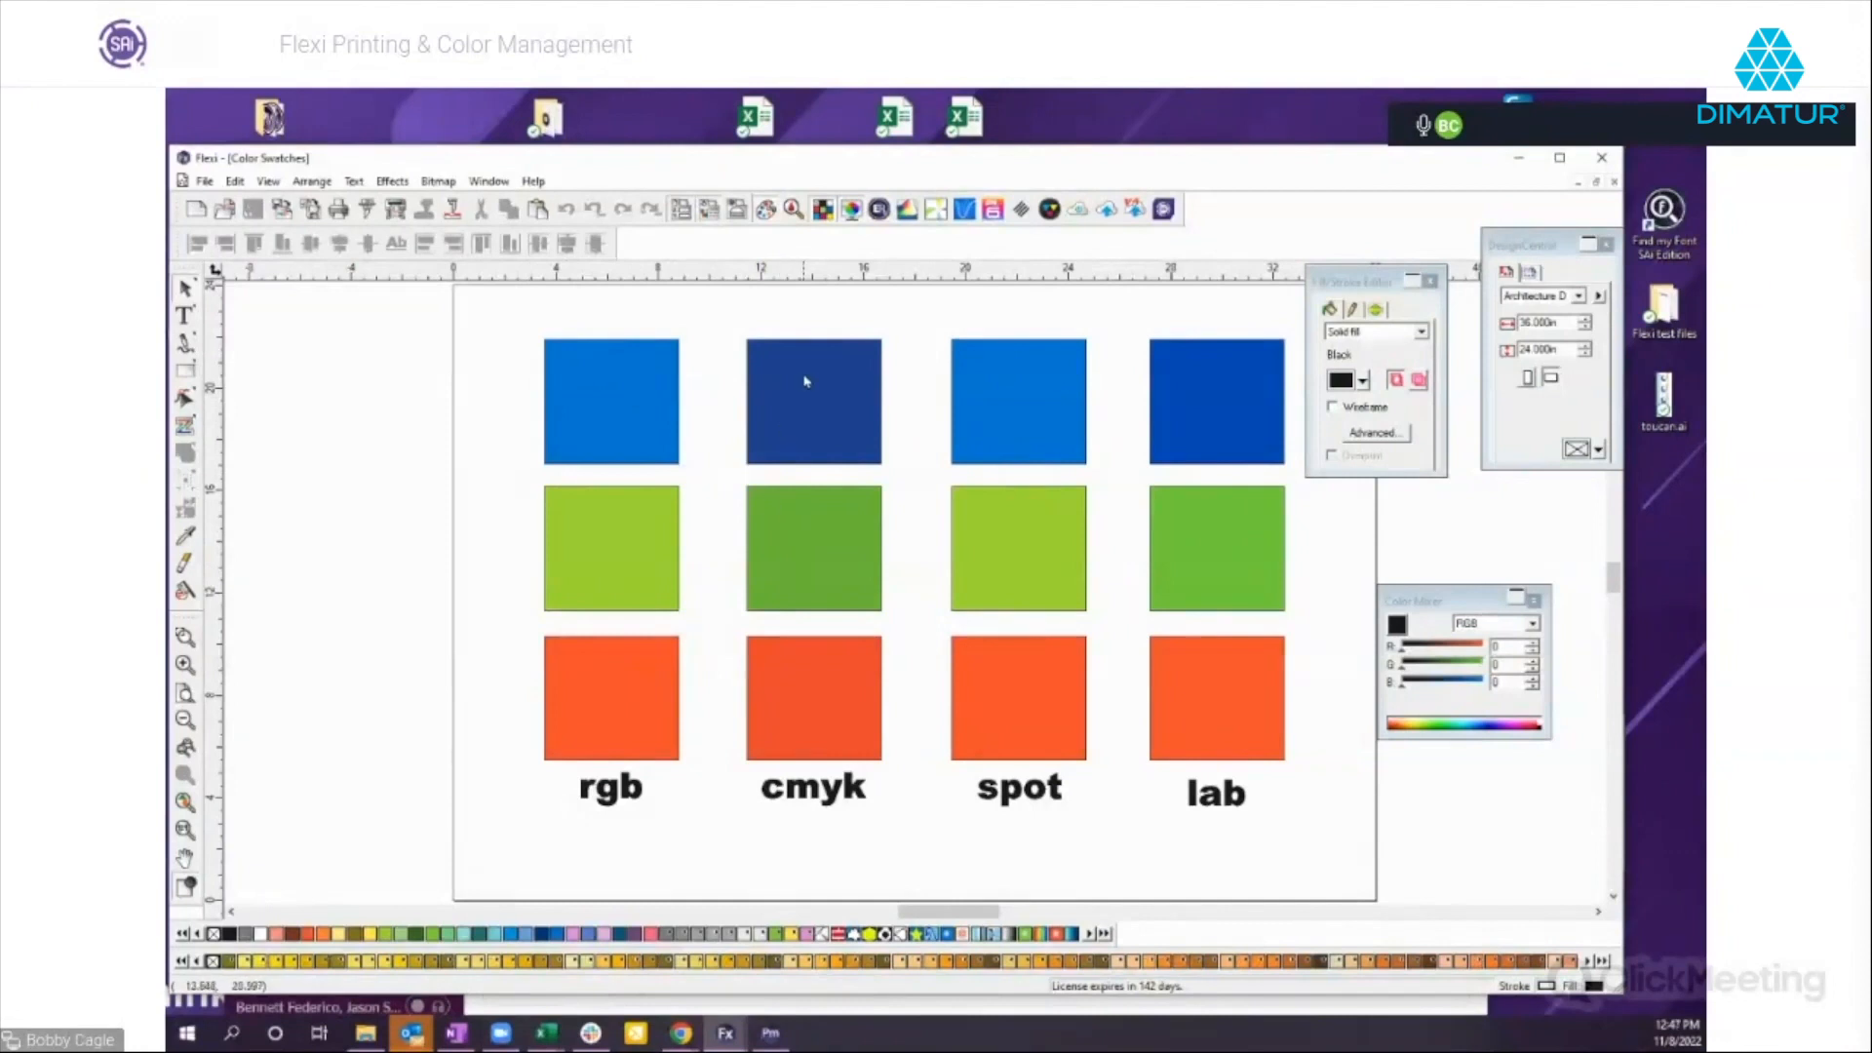
Inspect the color values of the blue, green and red swatches in the cmyk column.
left_click(814, 412)
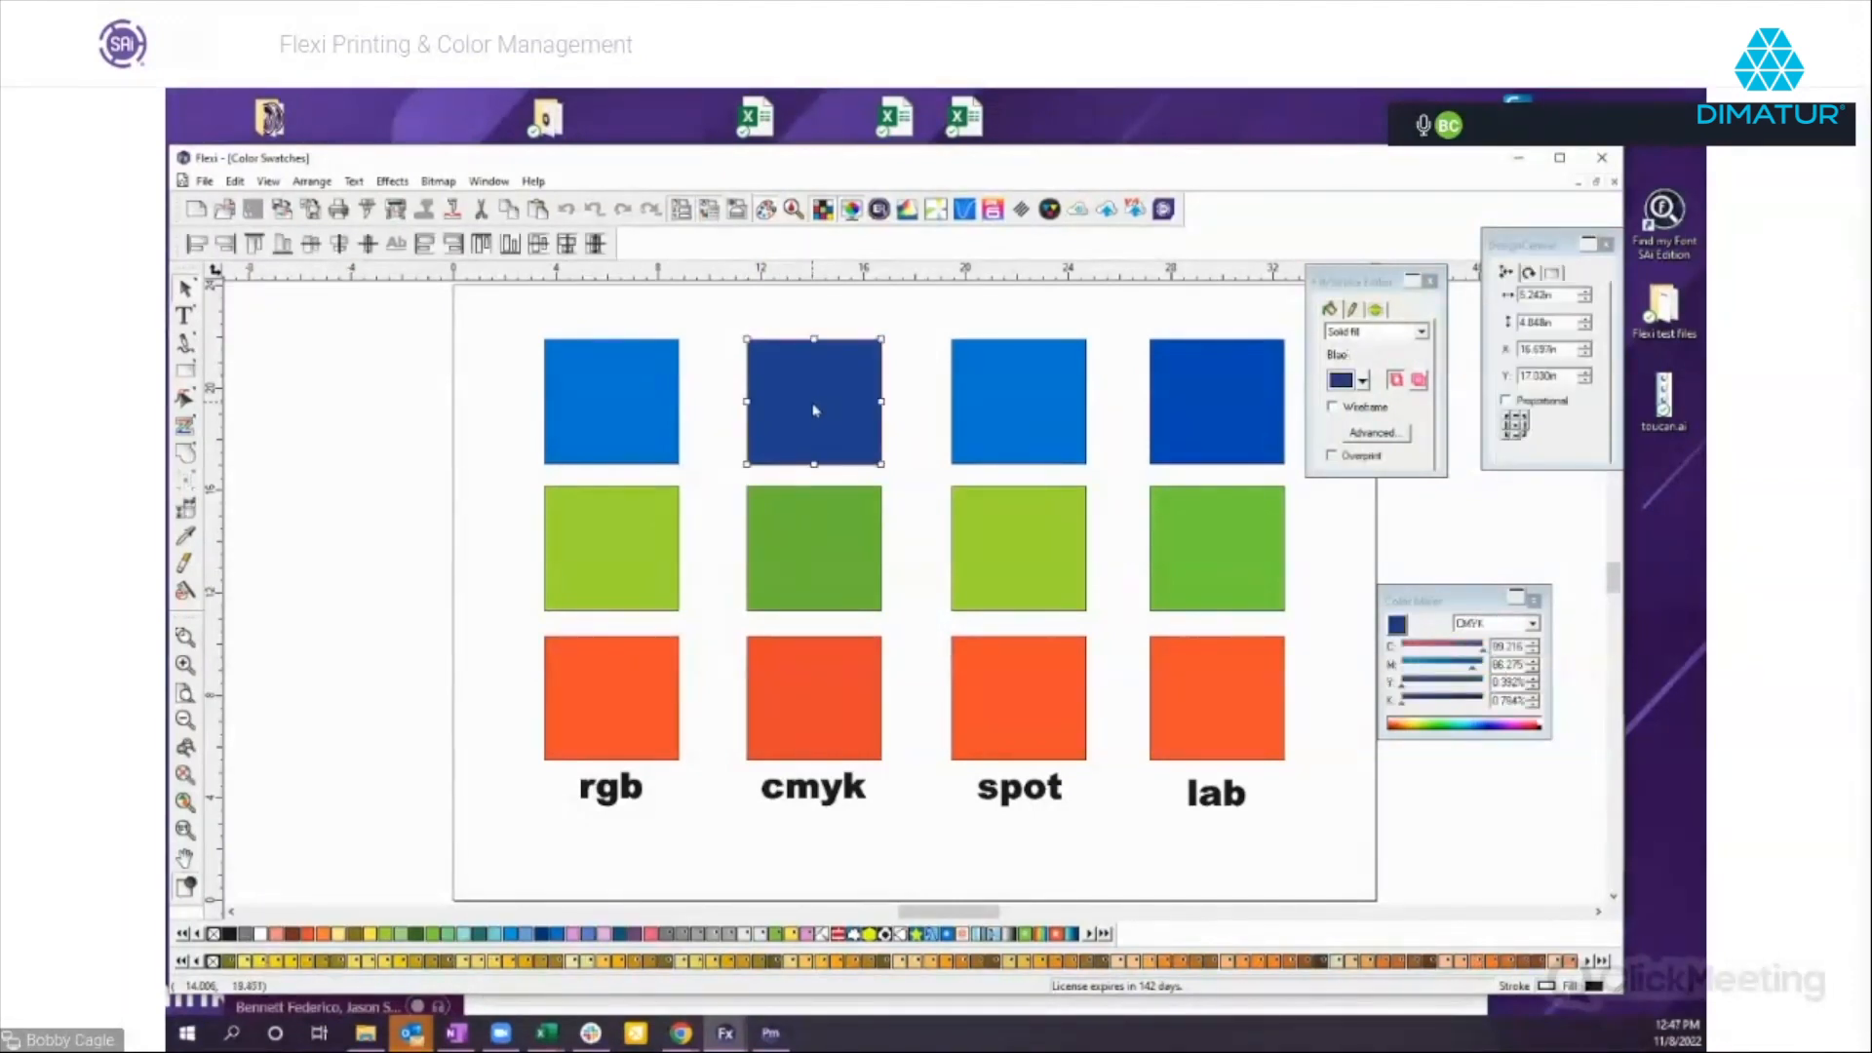
left_click(819, 542)
left_click(824, 690)
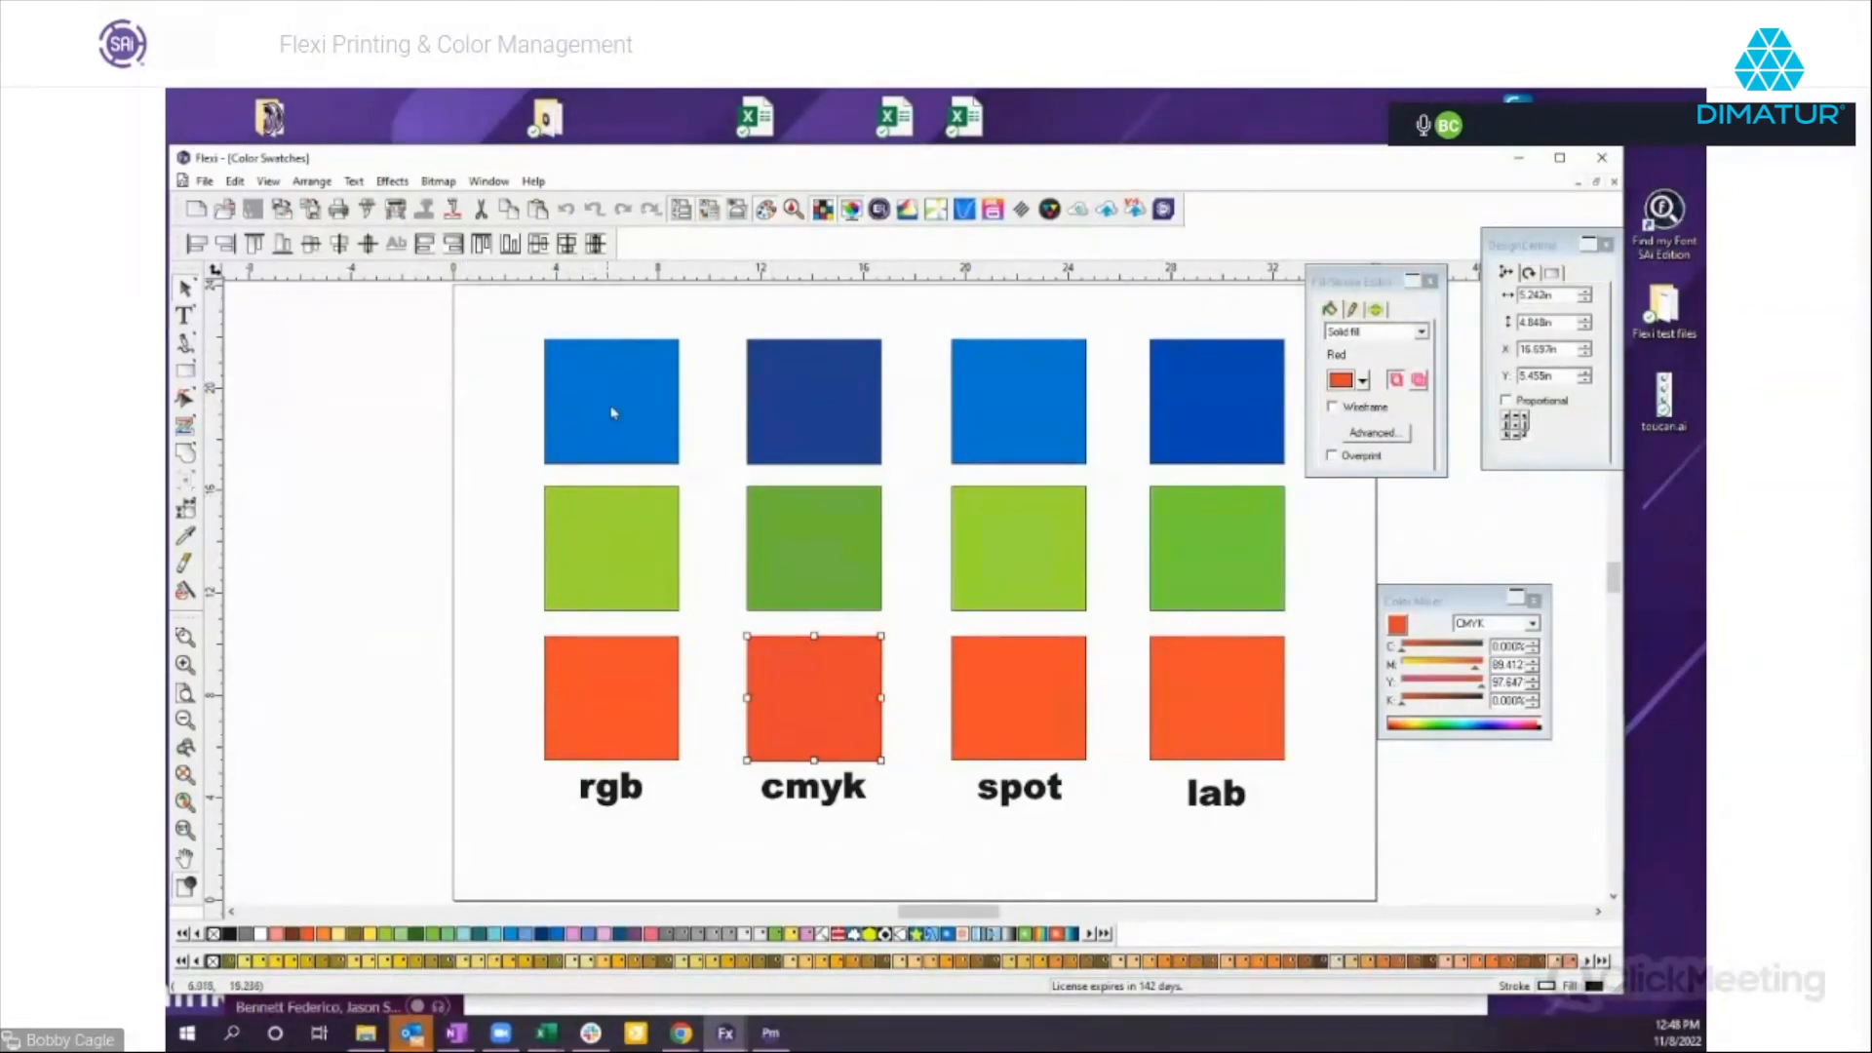
Reposition the floating color palettes to compare the four blue swatches' color modes and values, and turn off Soft Proof.
left_click_drag(1373, 283, 1400, 251)
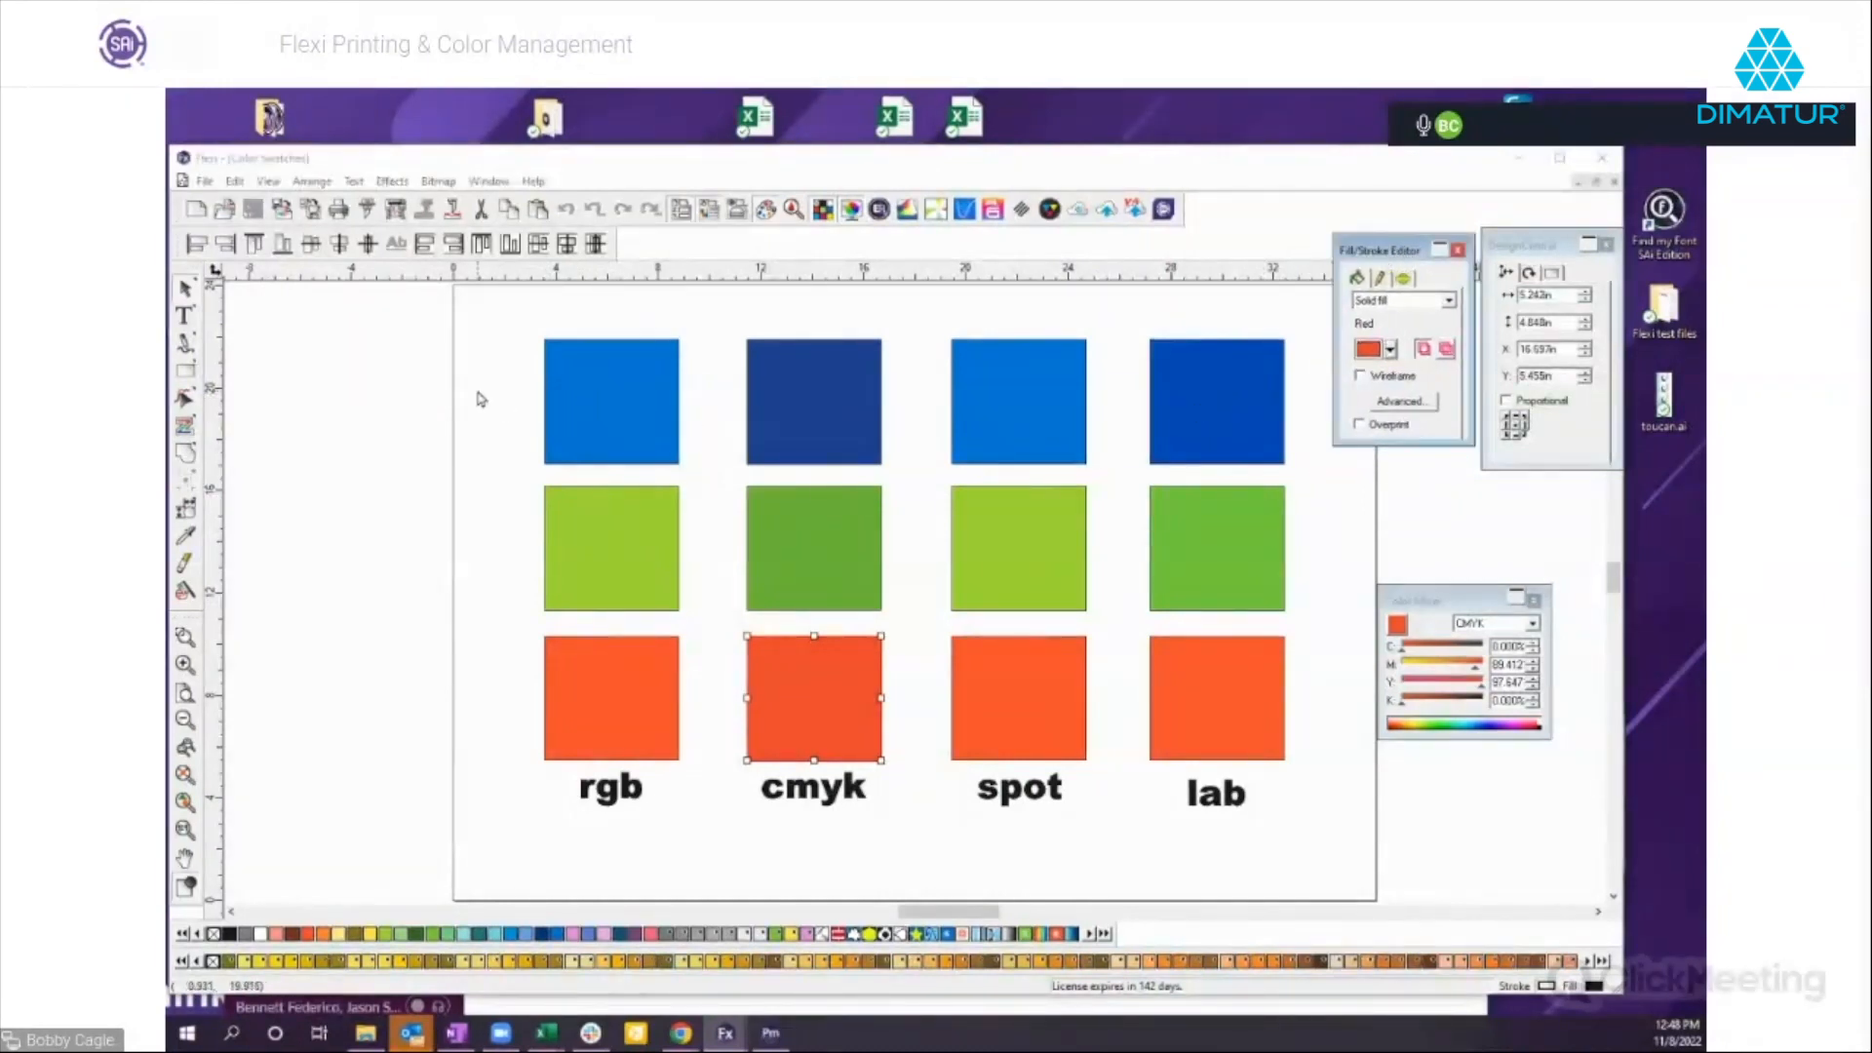
left_click(611, 405)
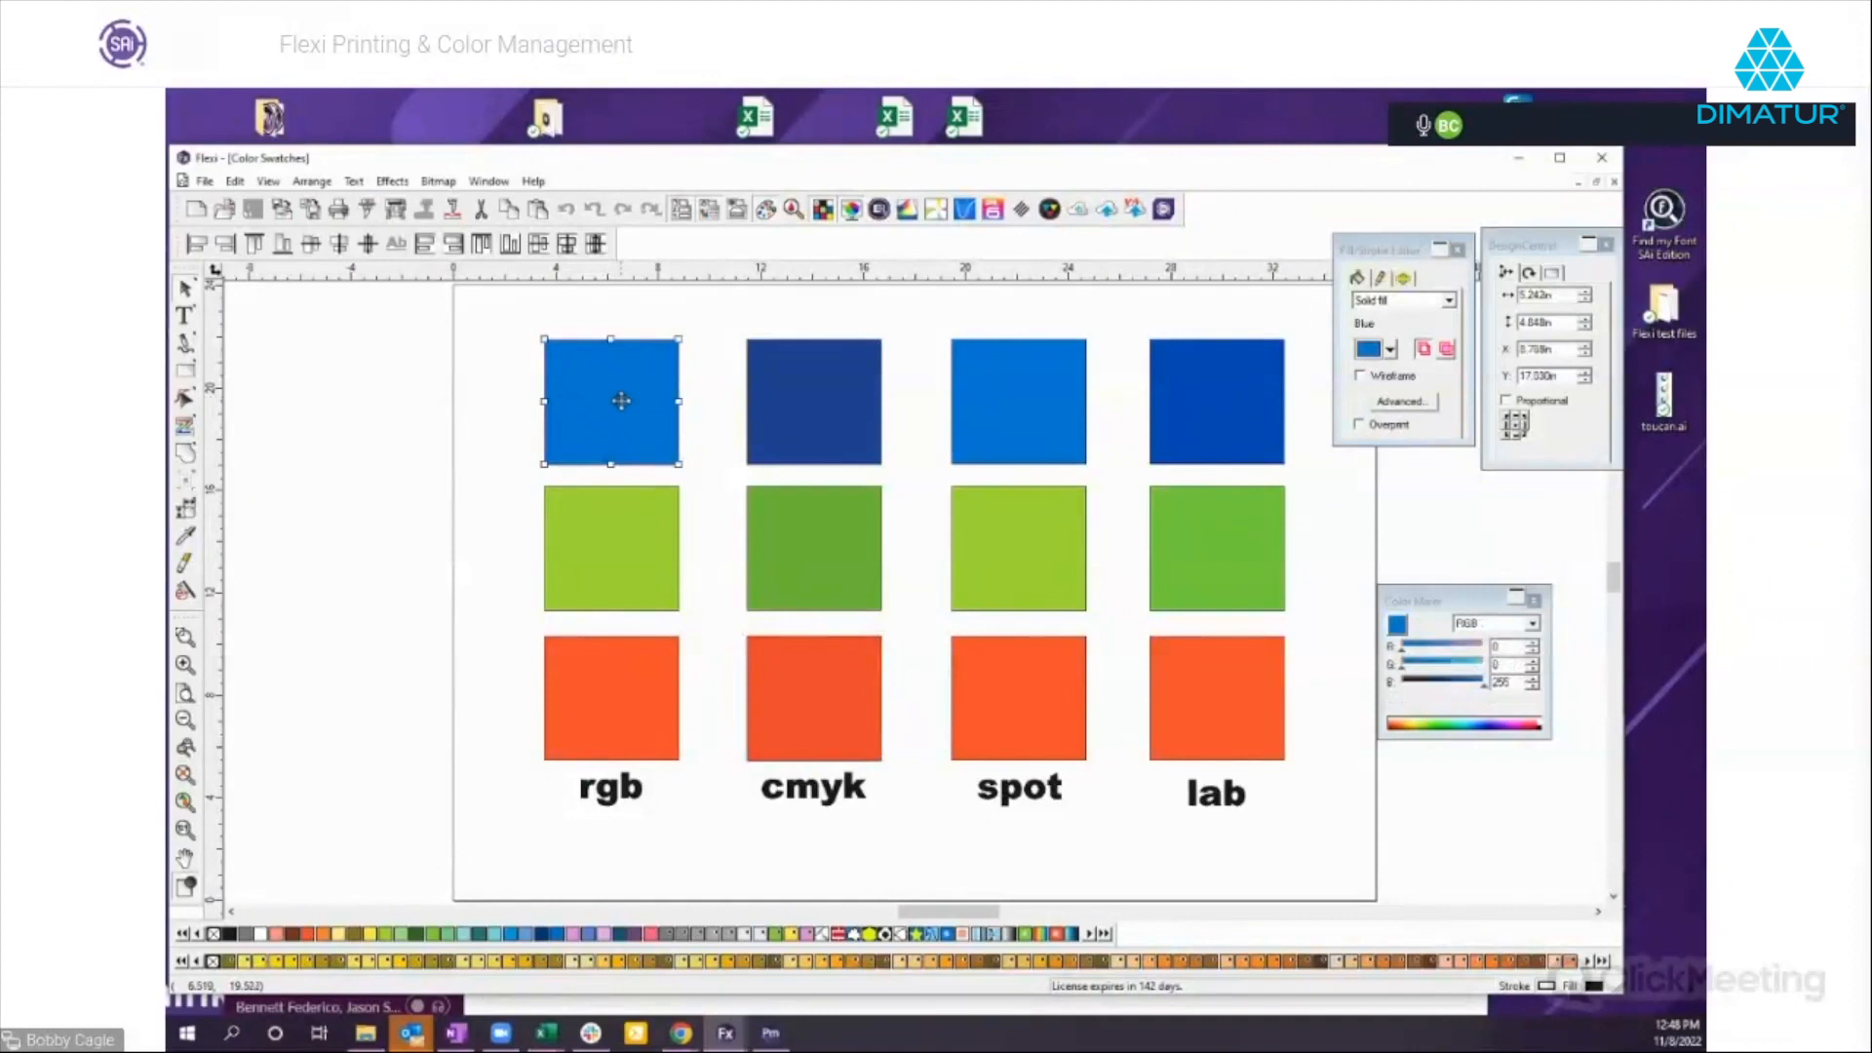
left_click_drag(1430, 598, 1357, 488)
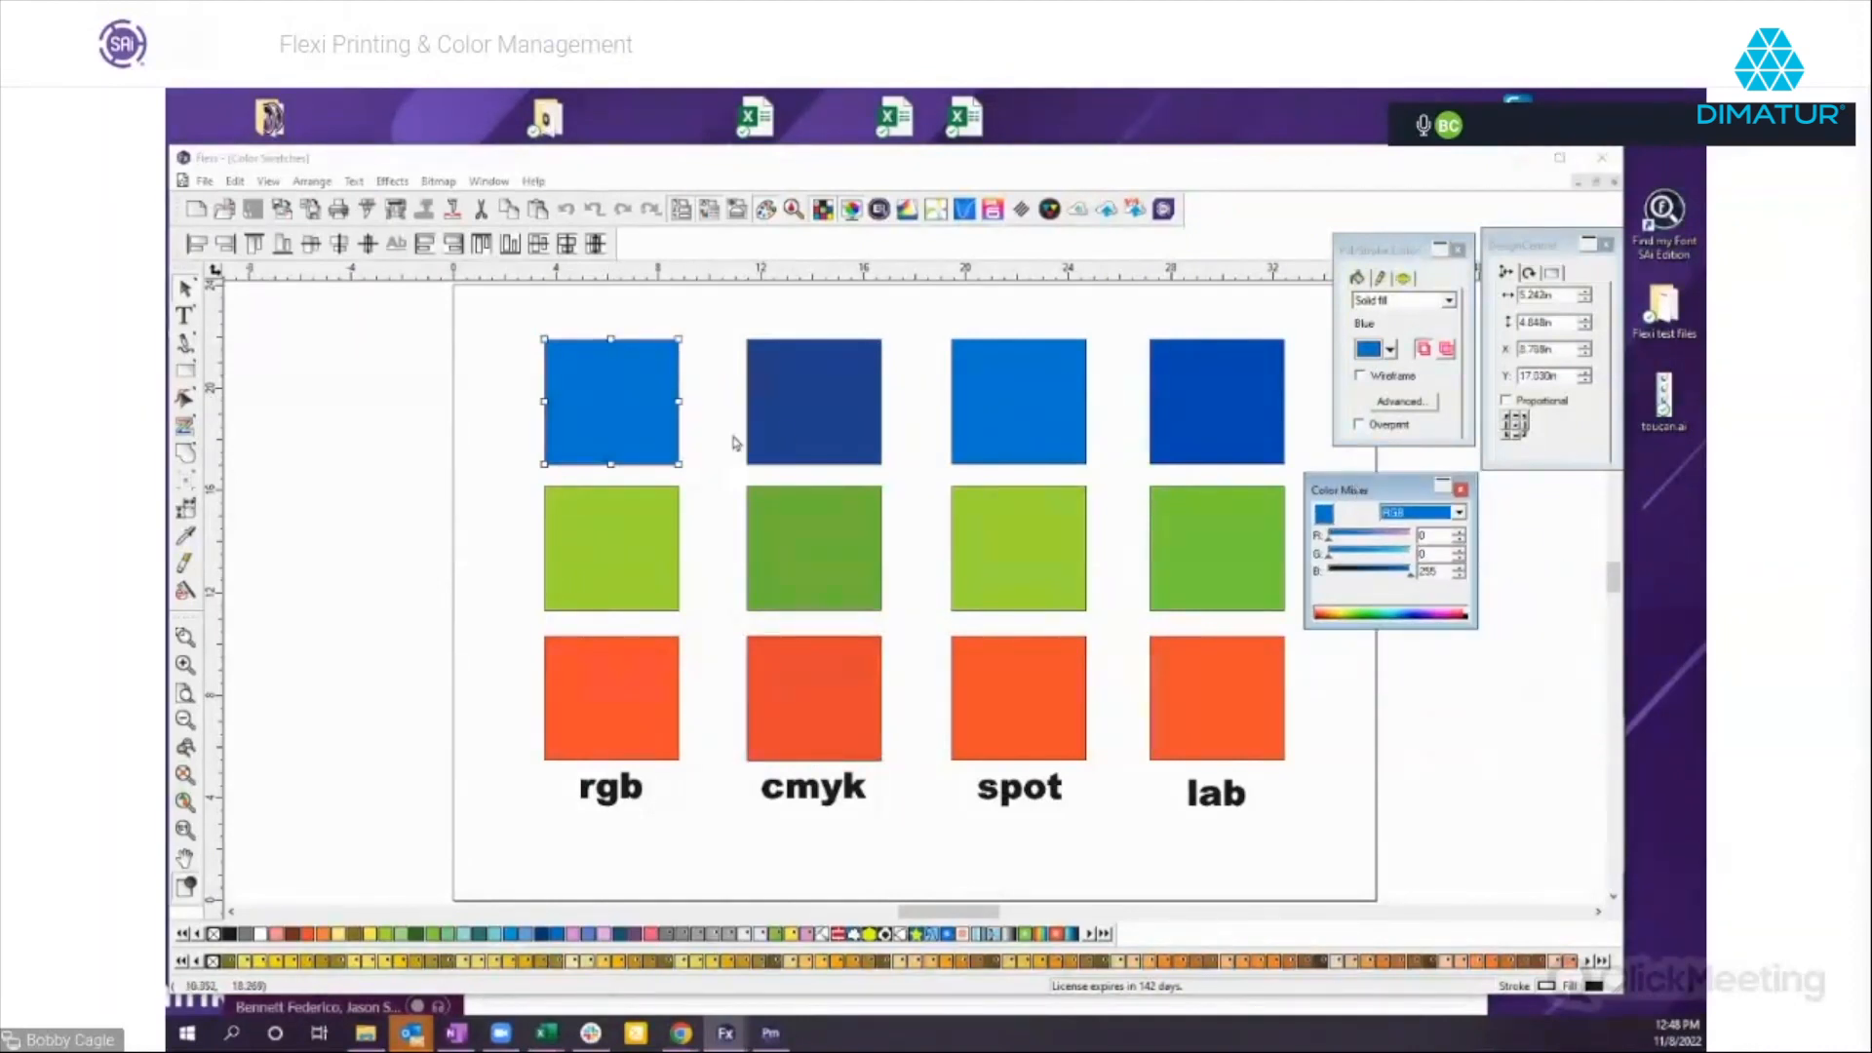
left_click(810, 434)
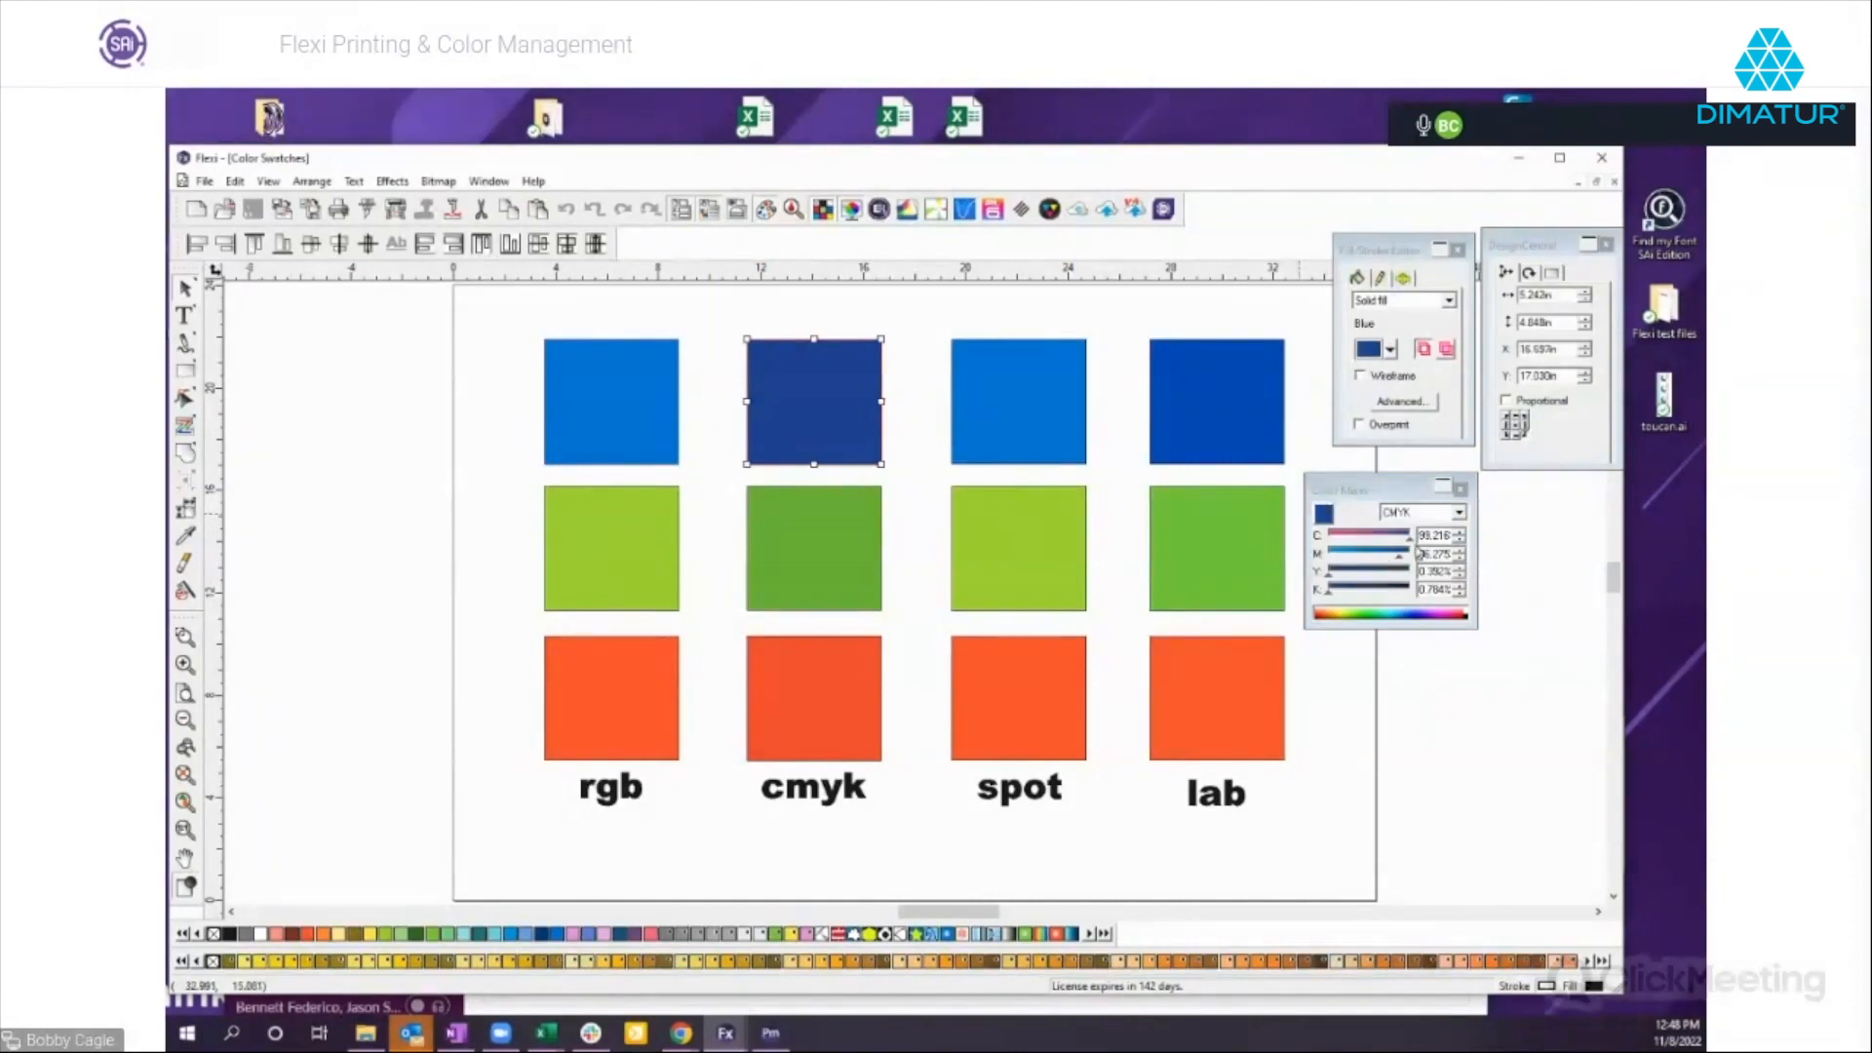
left_click(1058, 434)
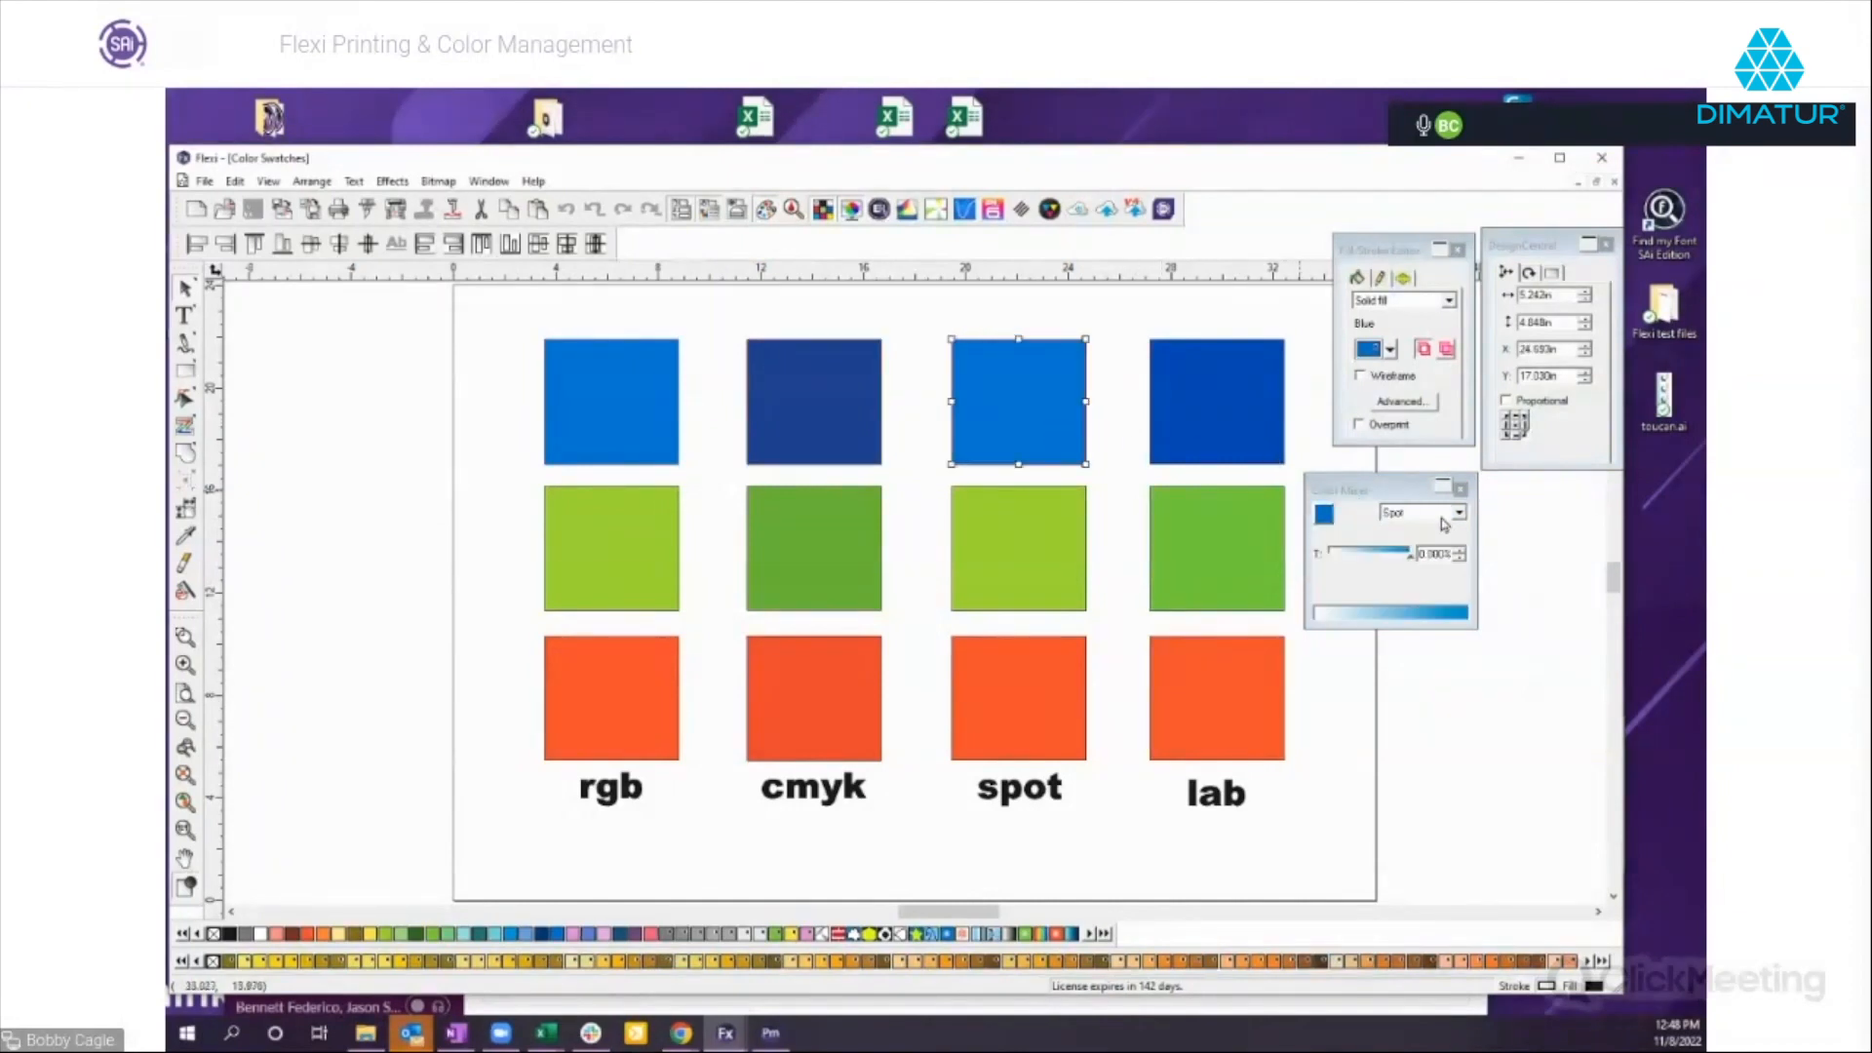
left_click(1265, 435)
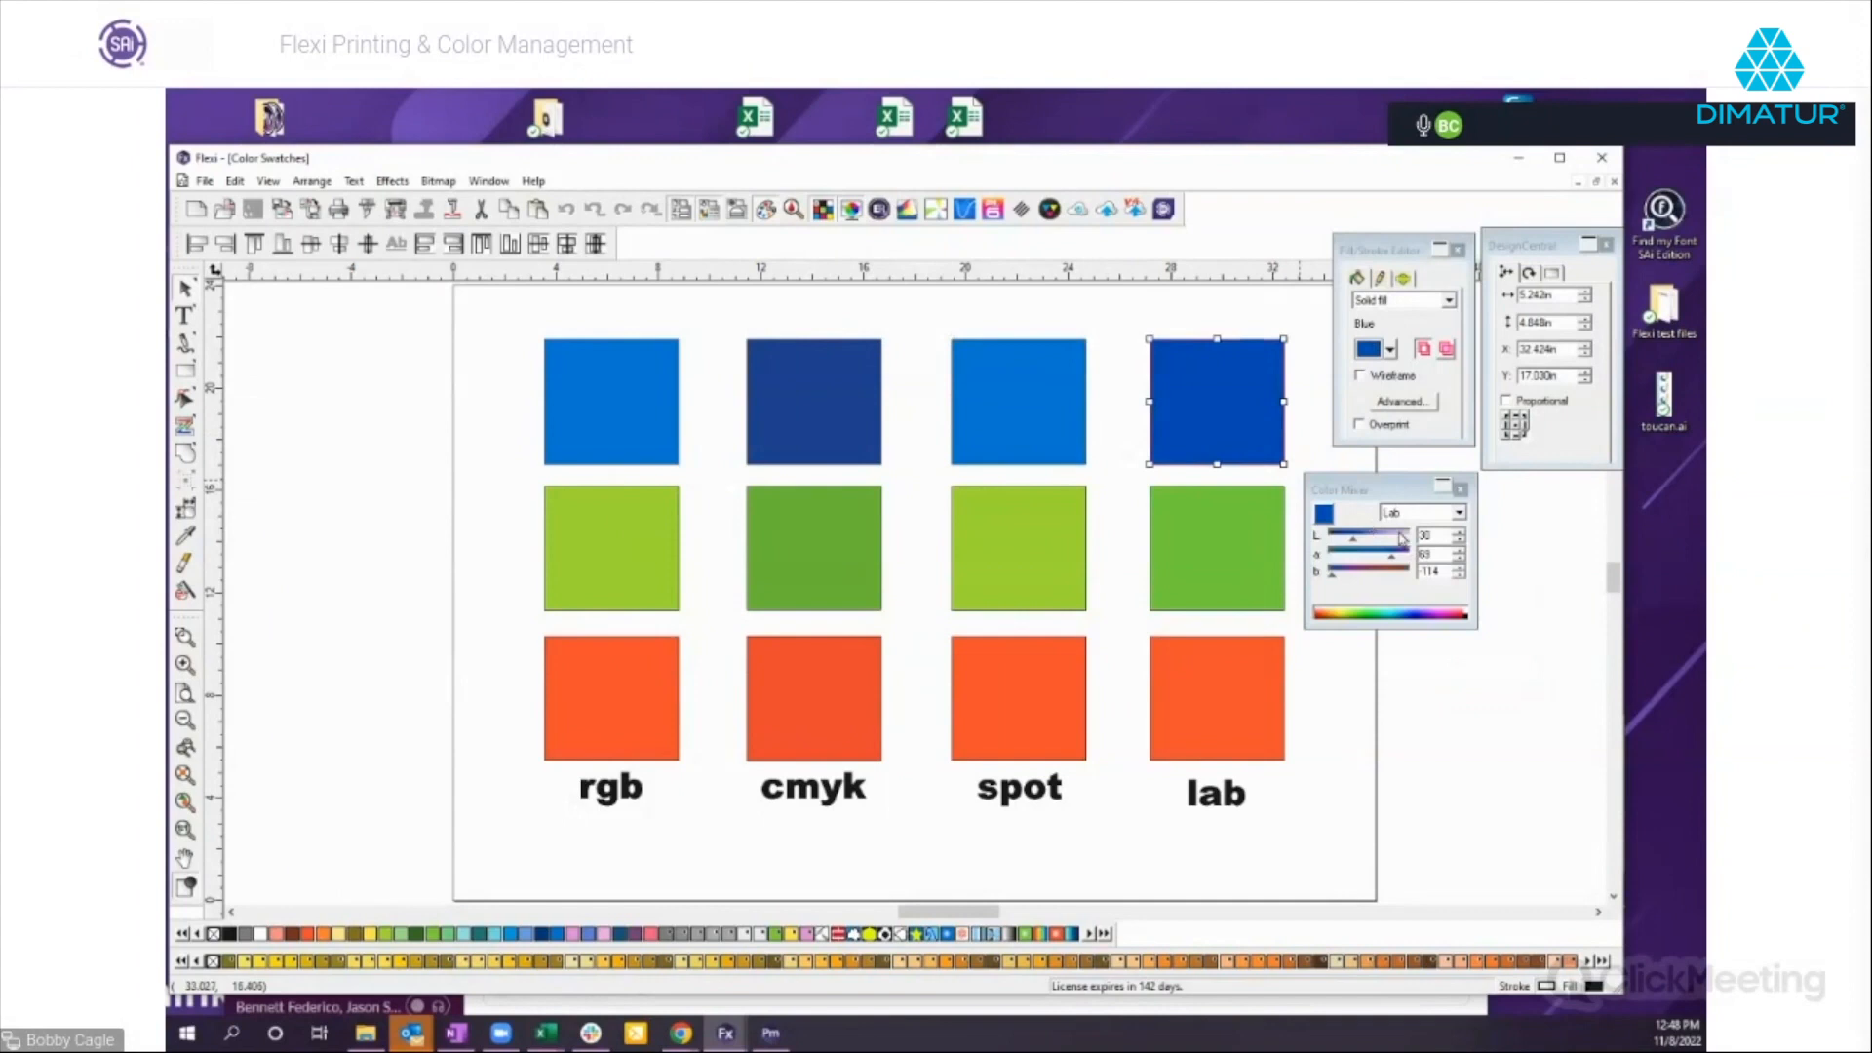
left_click(852, 211)
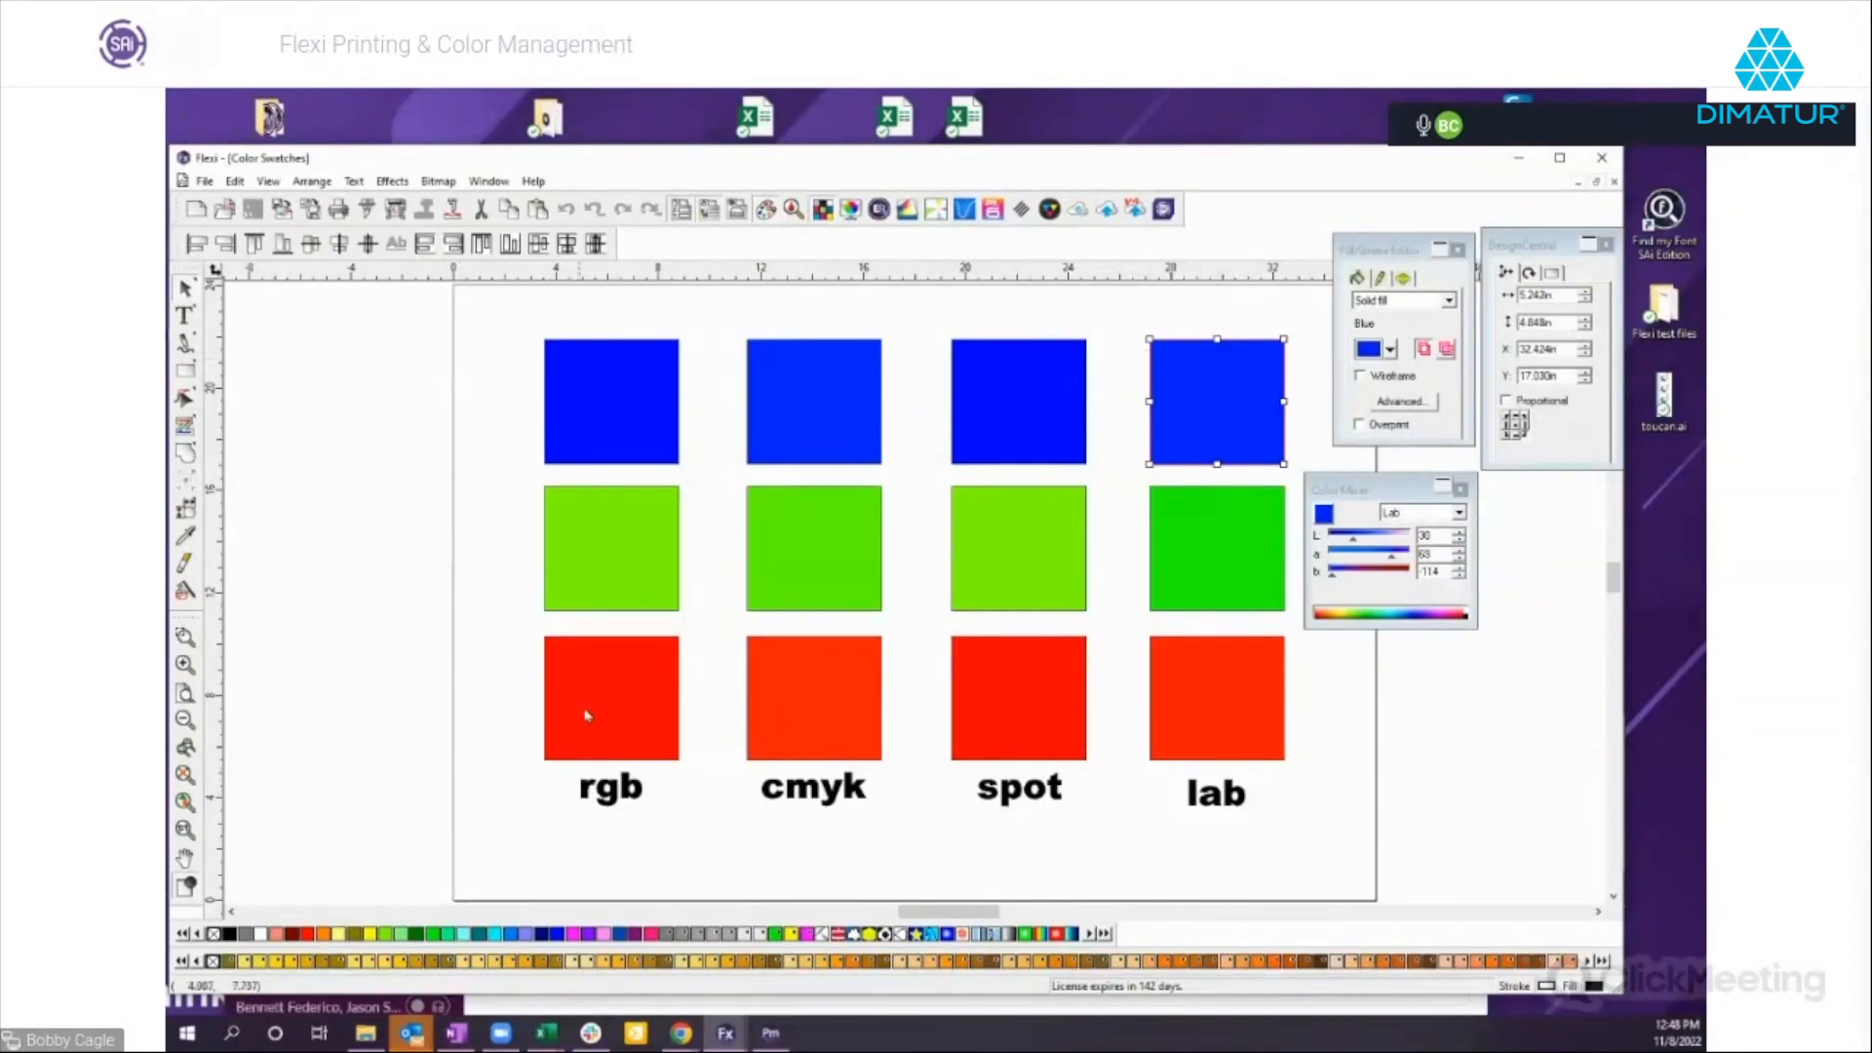
Try sRGB IEC61966-2.1 as the assumed RGB input profile in the color settings, and return it to GenericLCD_Monitor.
left_click(235, 181)
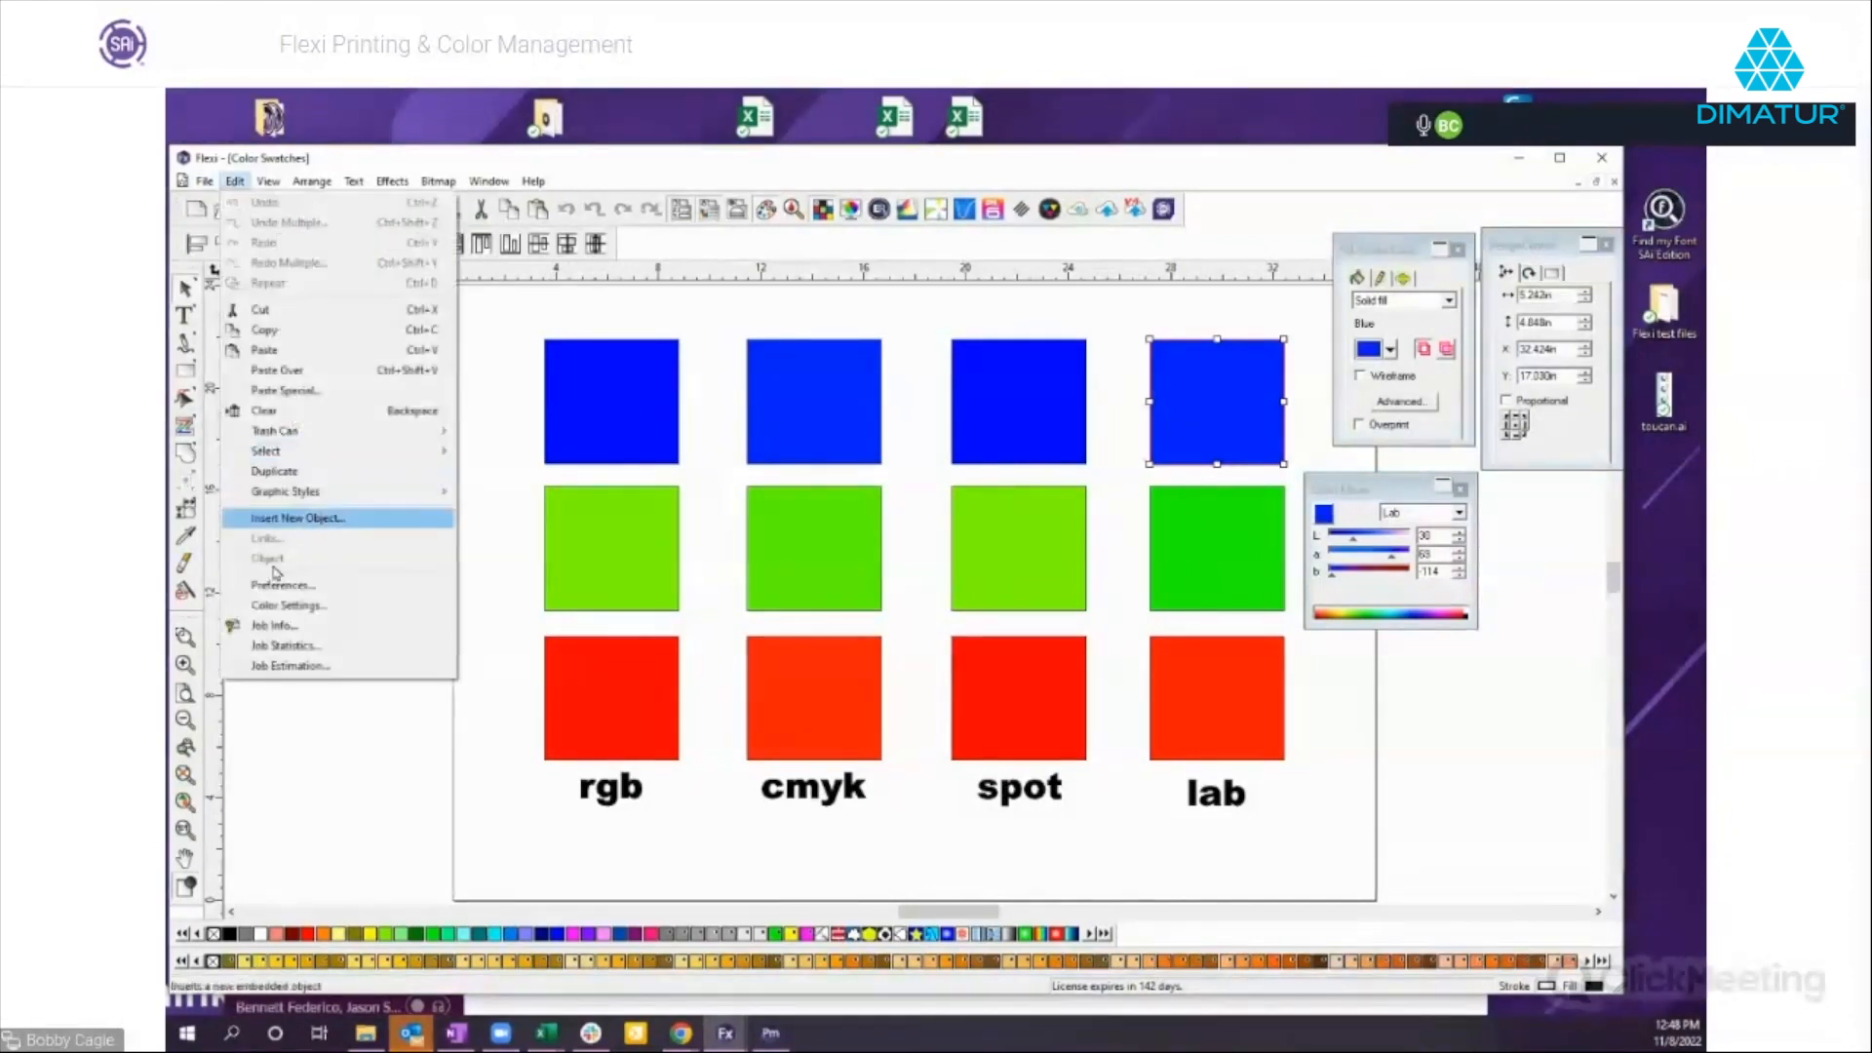
left_click(288, 609)
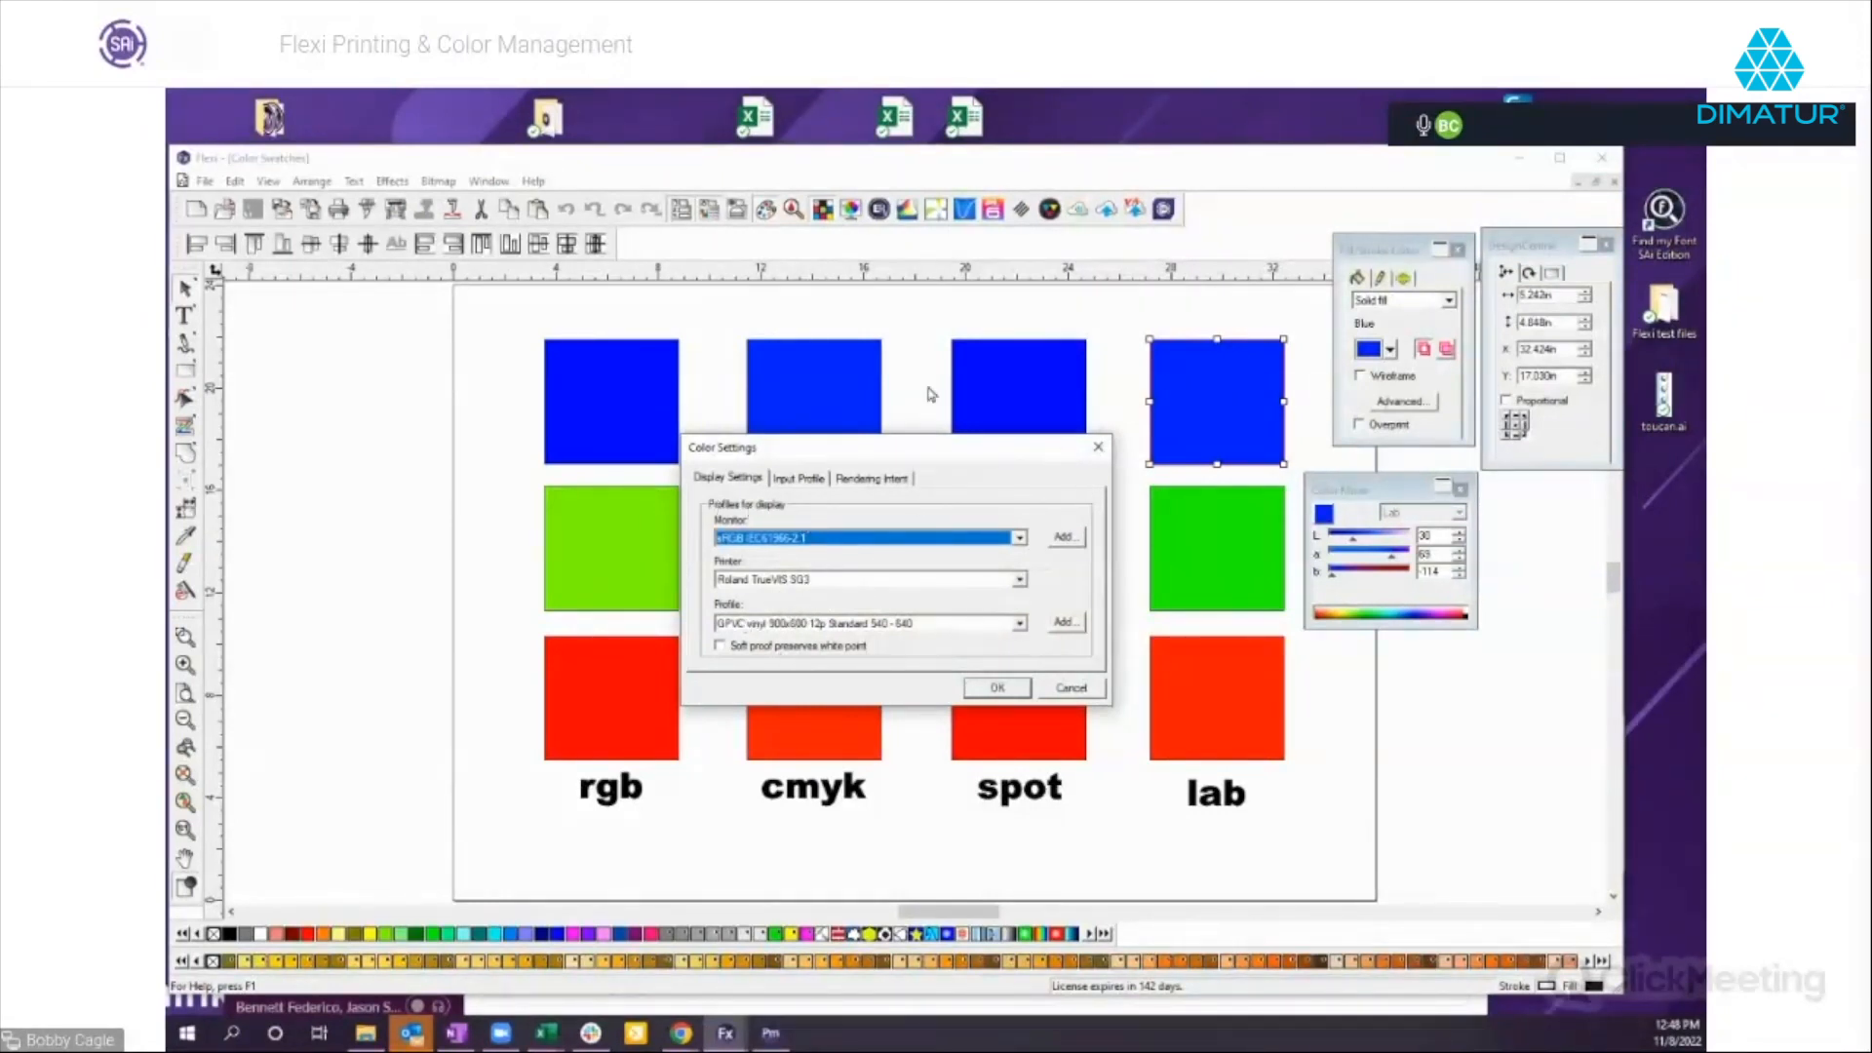
left_click(792, 479)
left_click(766, 548)
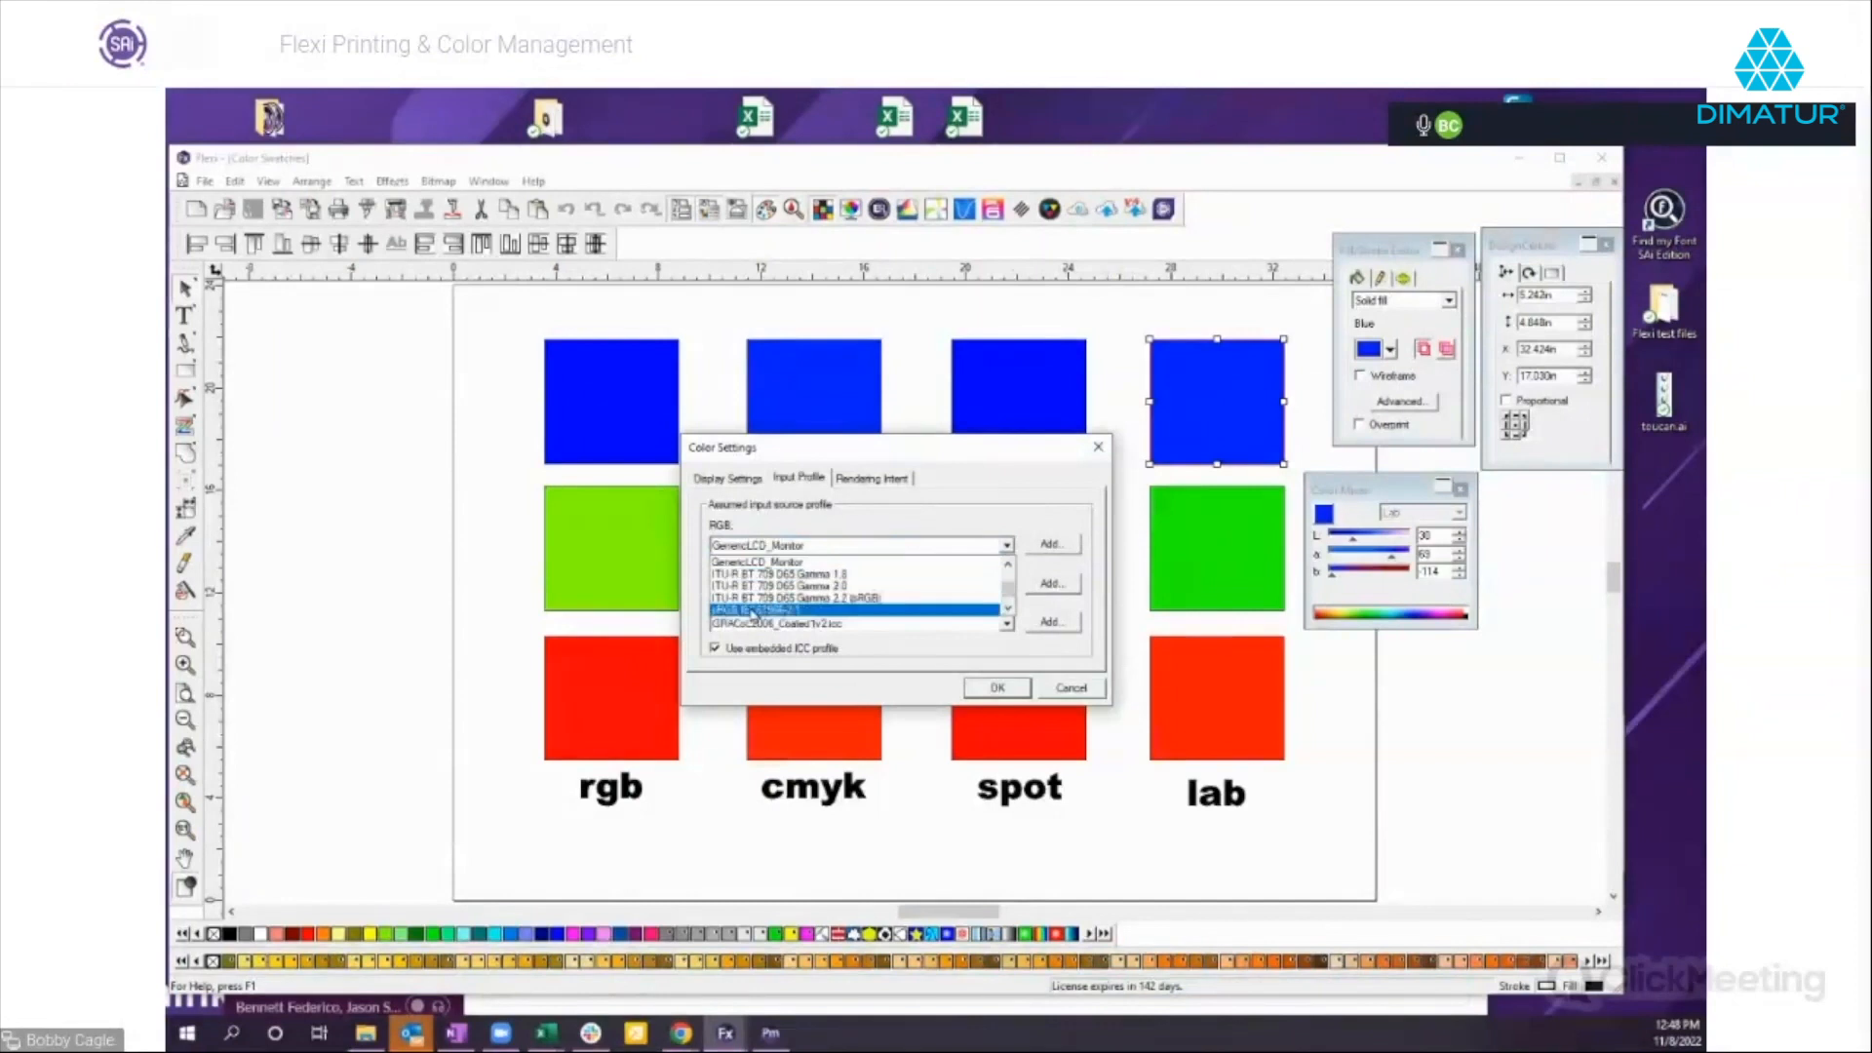
left_click(777, 610)
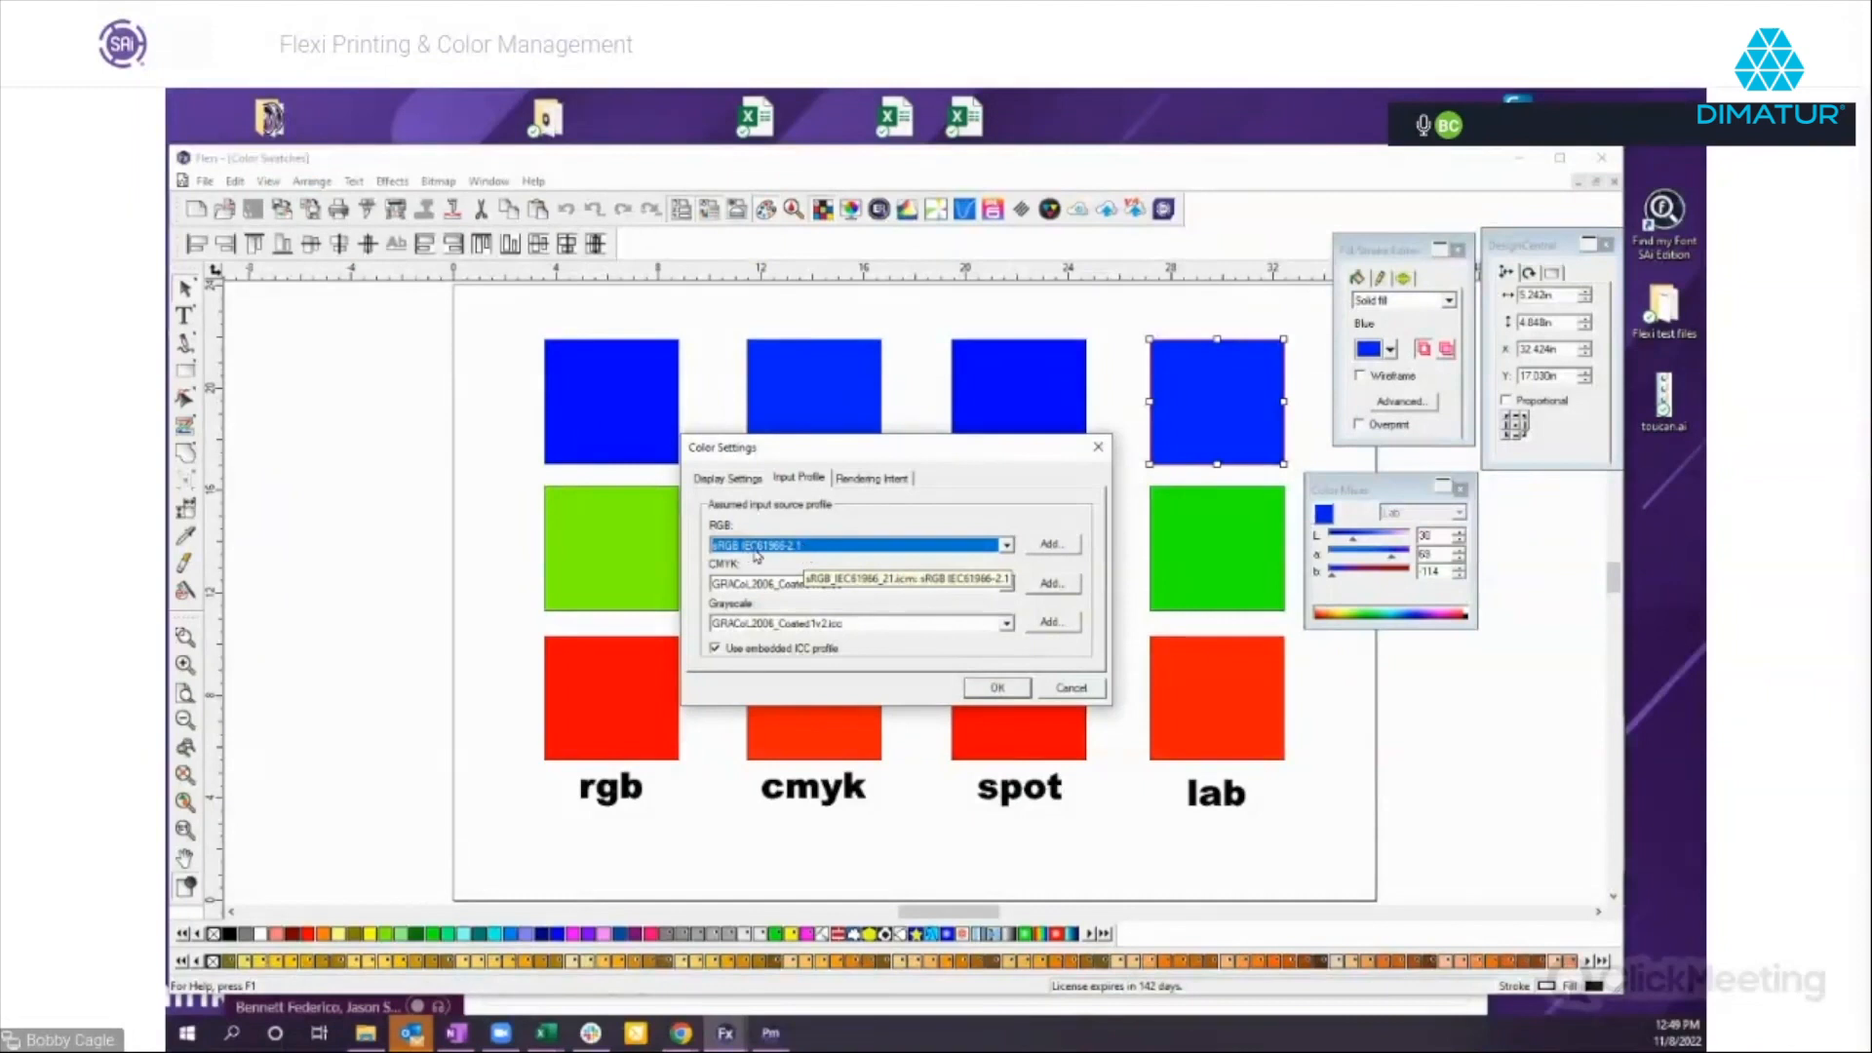
left_click(934, 546)
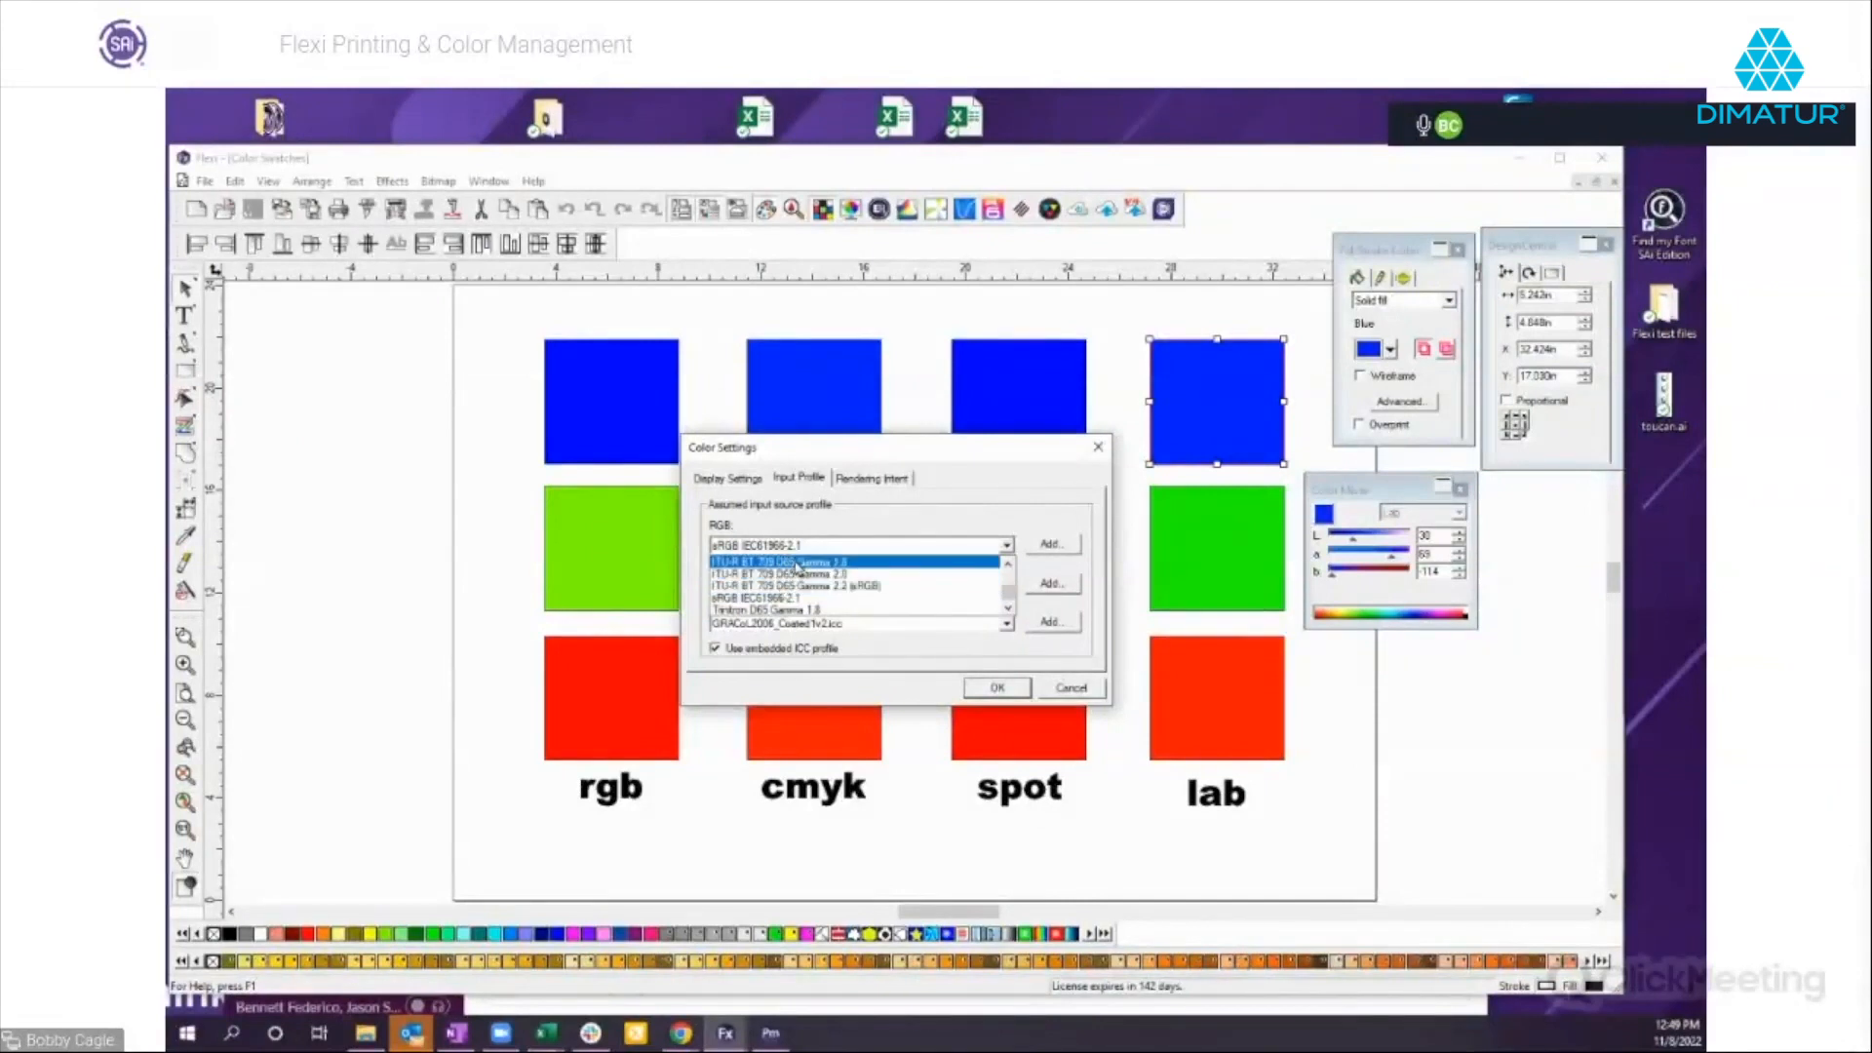
scroll(795, 577, "up", 1)
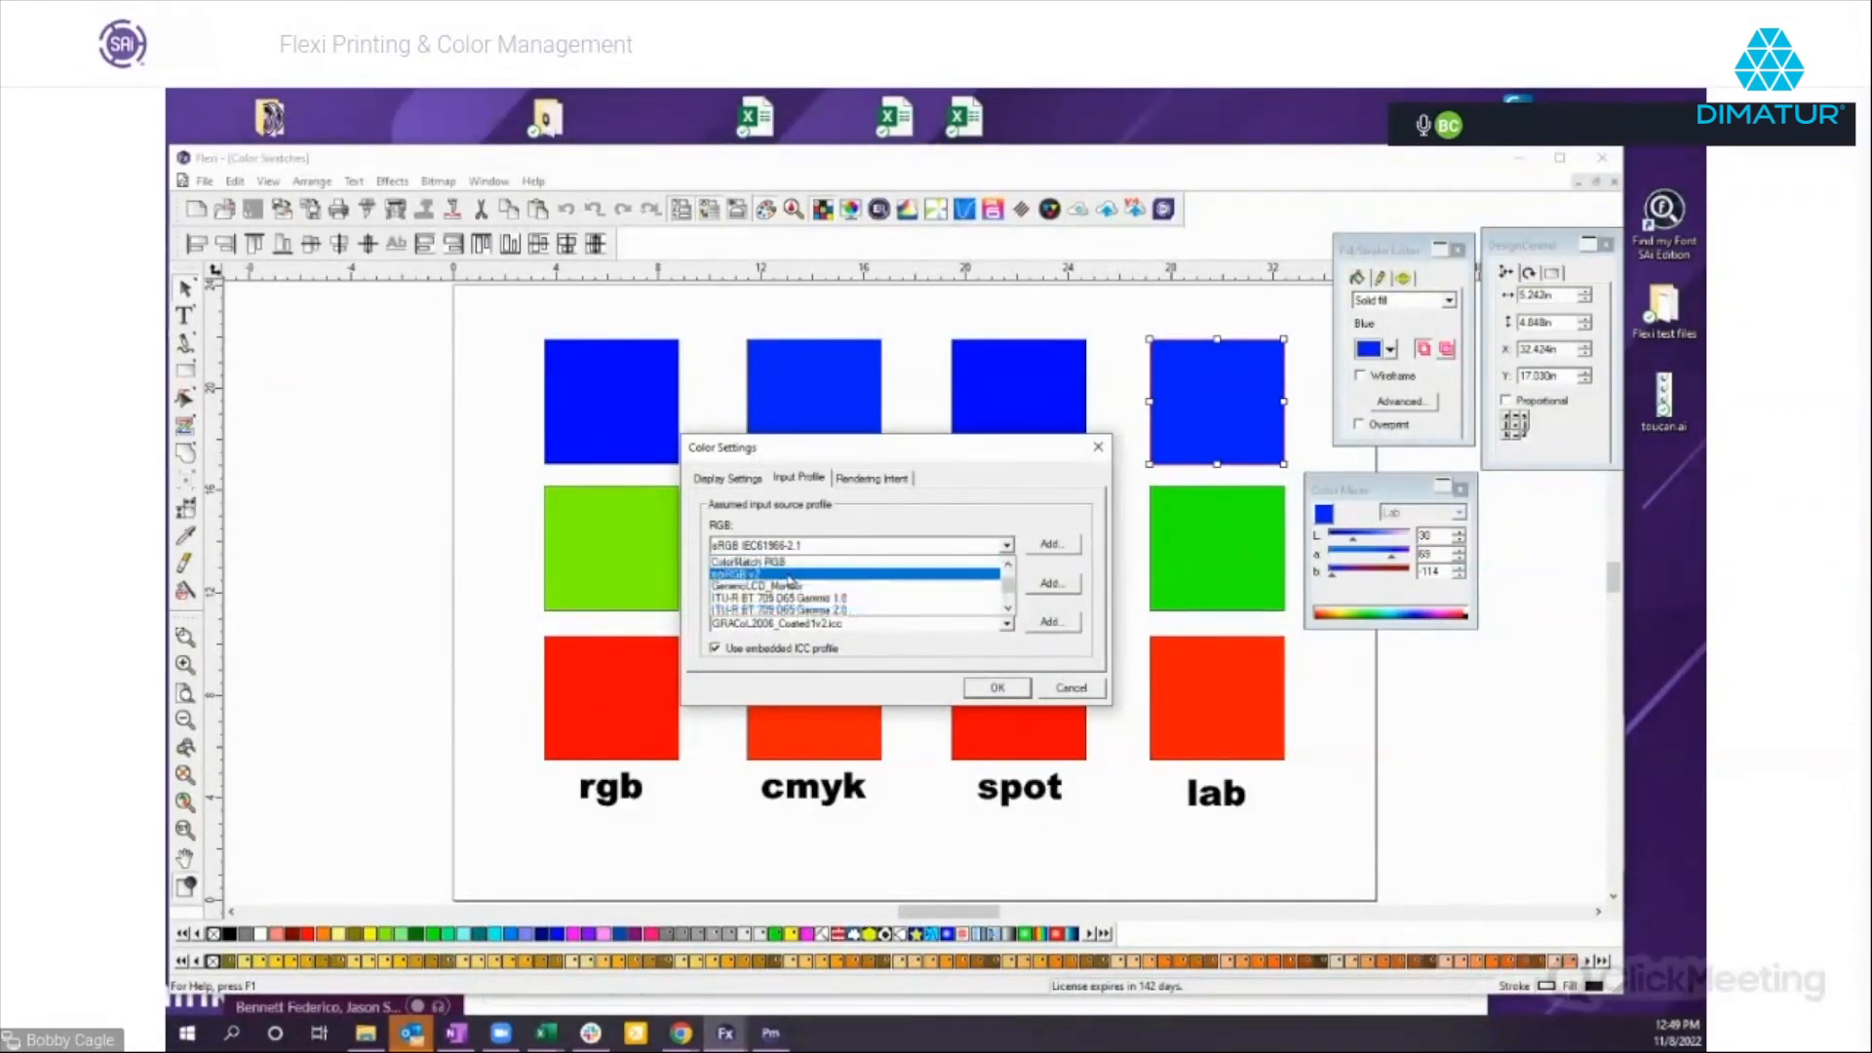
left_click(786, 586)
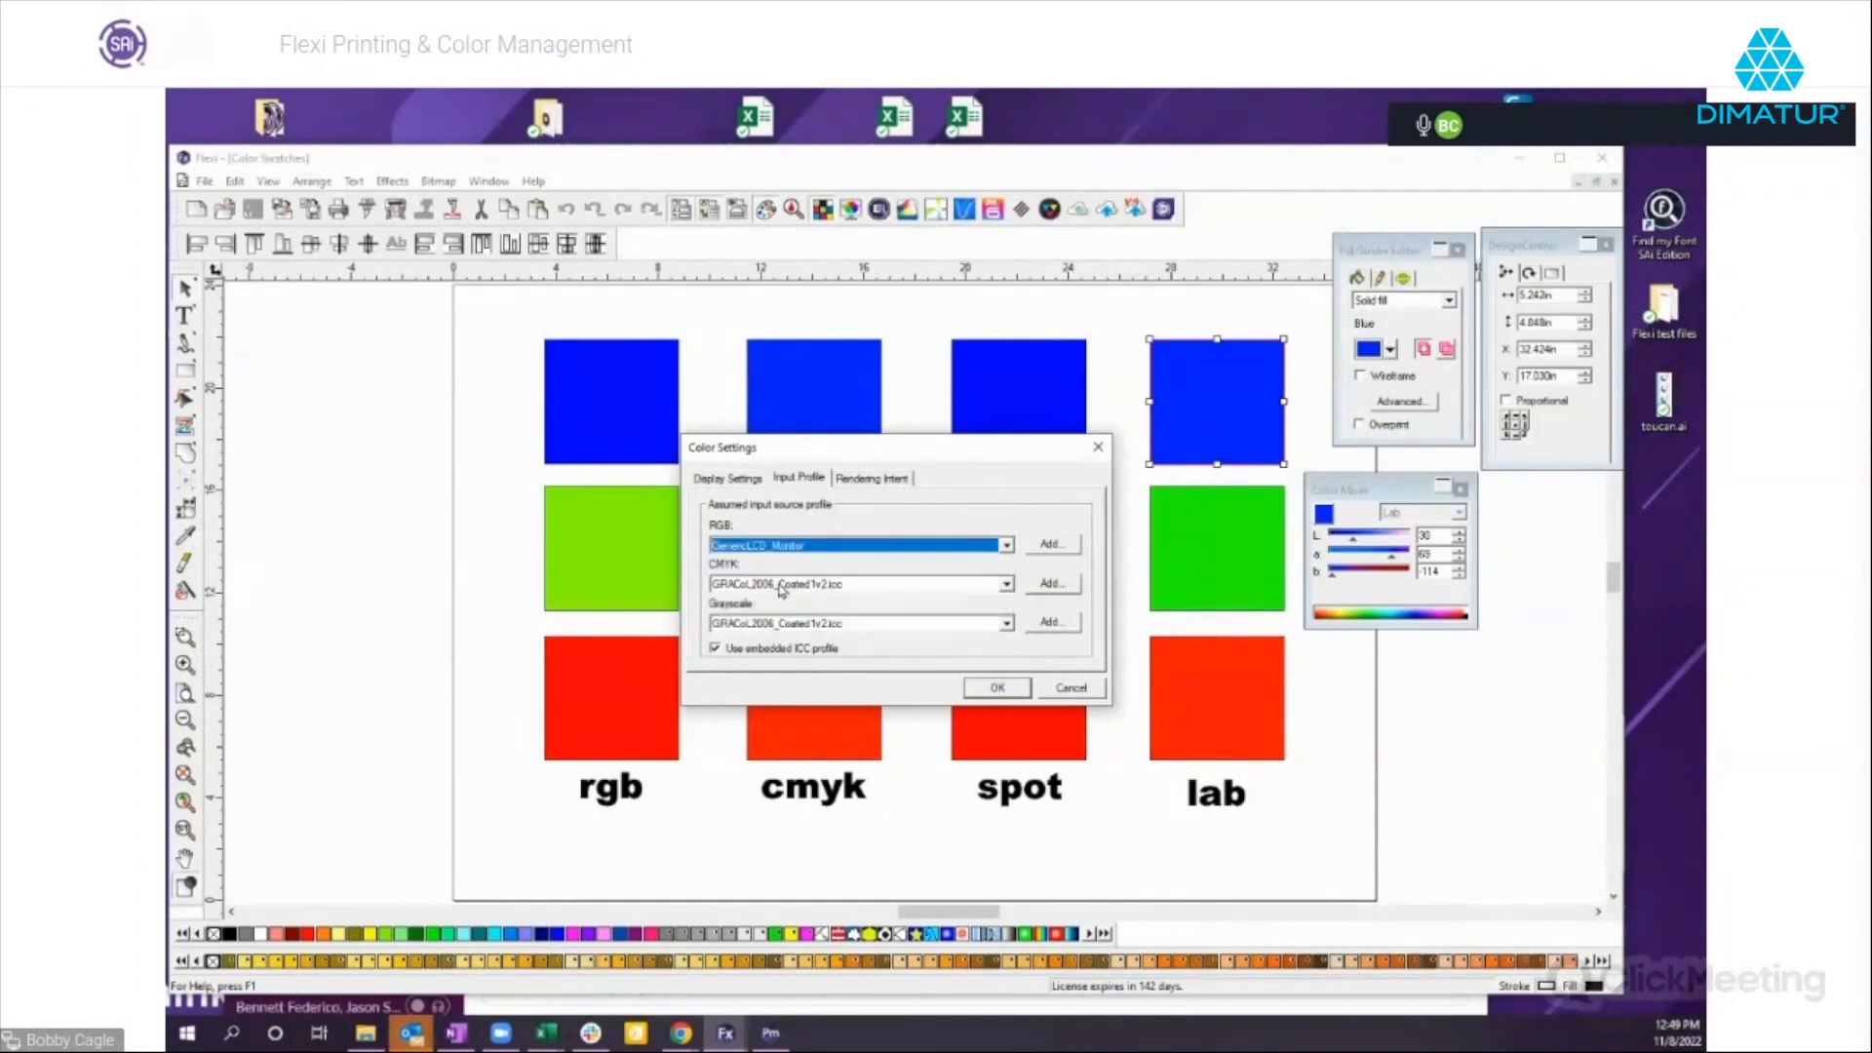
Review the default rendering intents and the choices for CMYK vectors, keeping Relative colorimetric, and cancel the color settings.
left_click(719, 478)
left_click(799, 478)
left_click(881, 477)
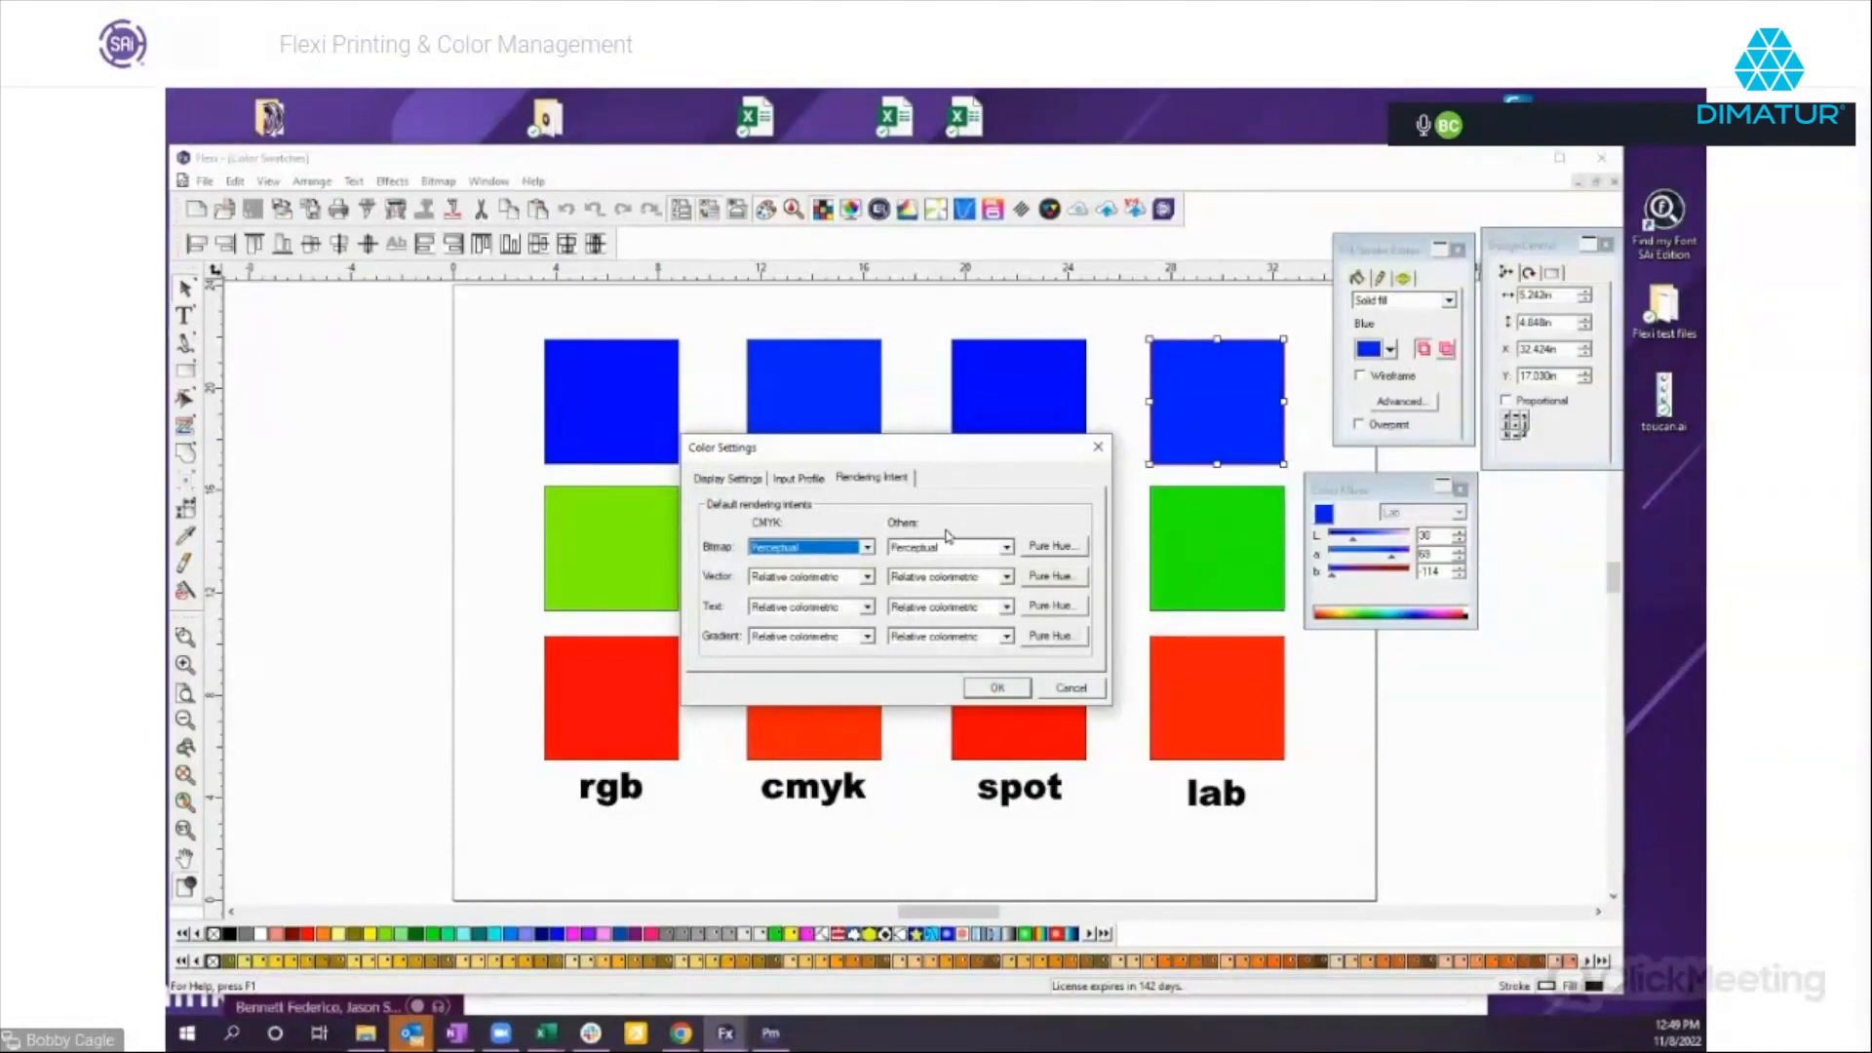
left_click(866, 577)
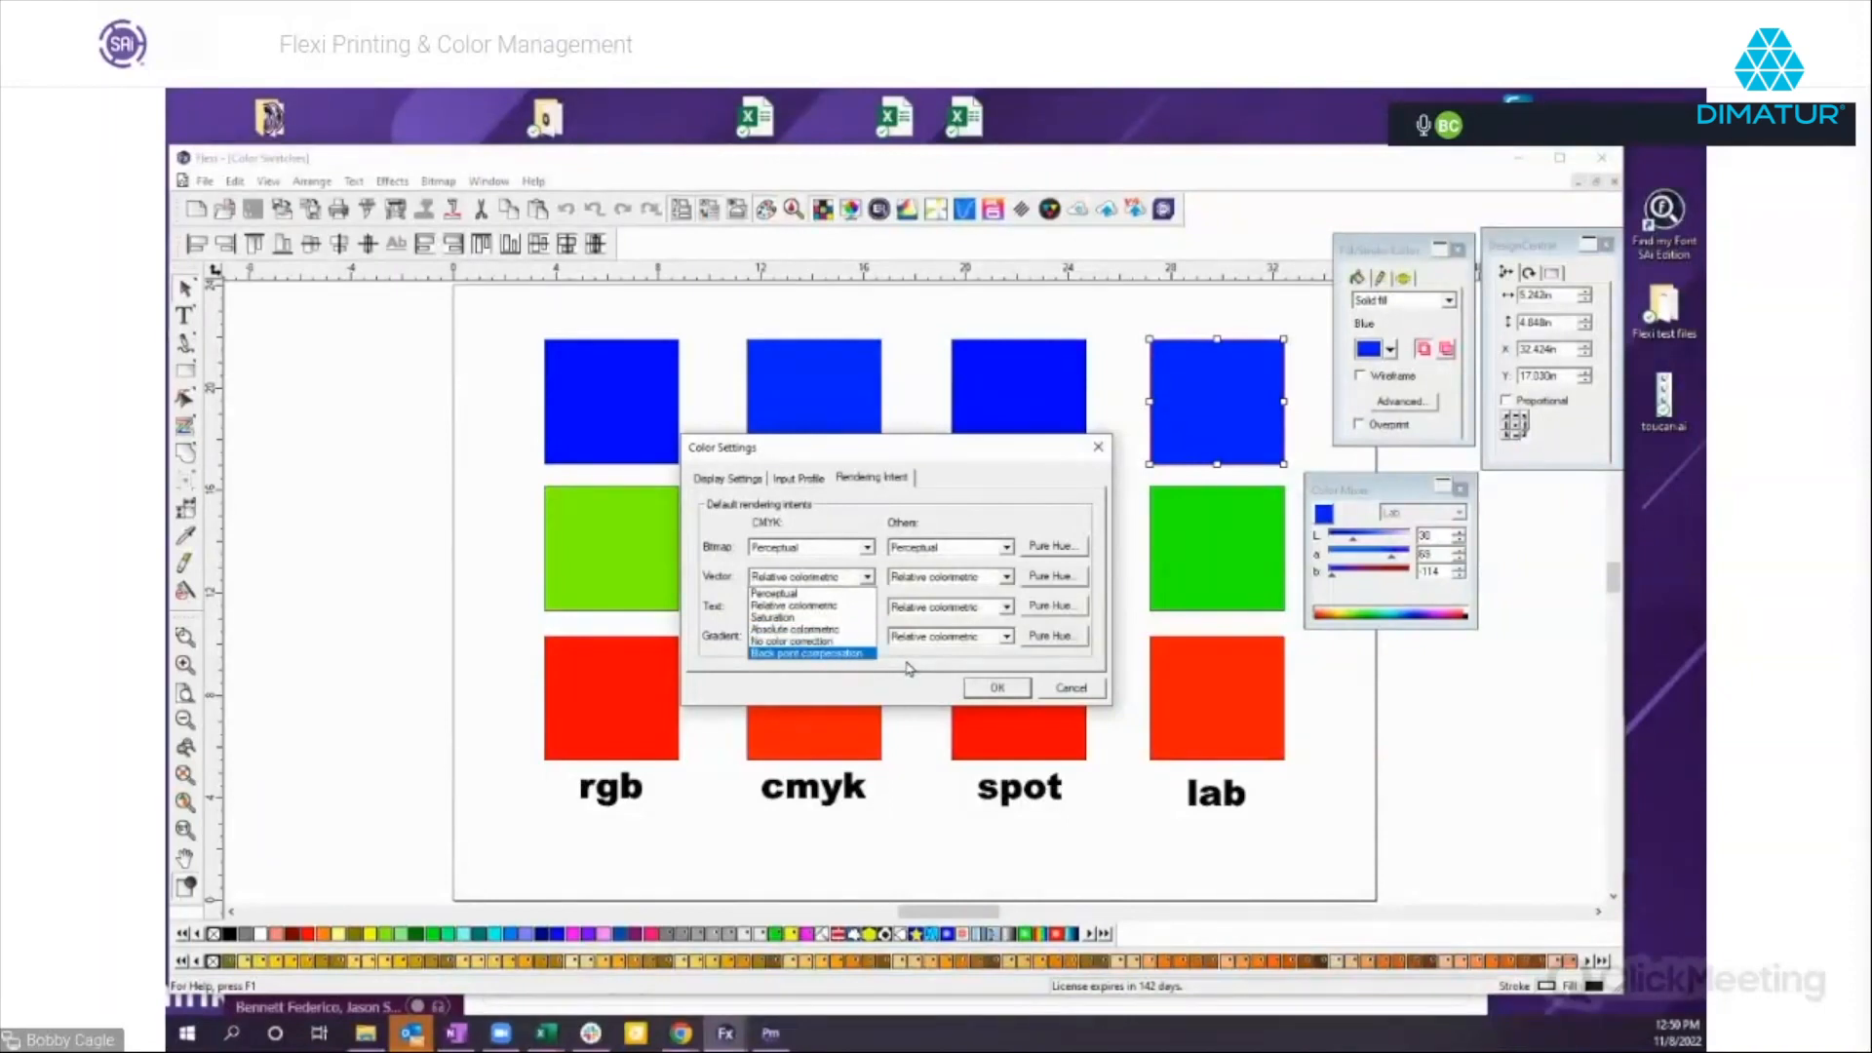
left_click(818, 606)
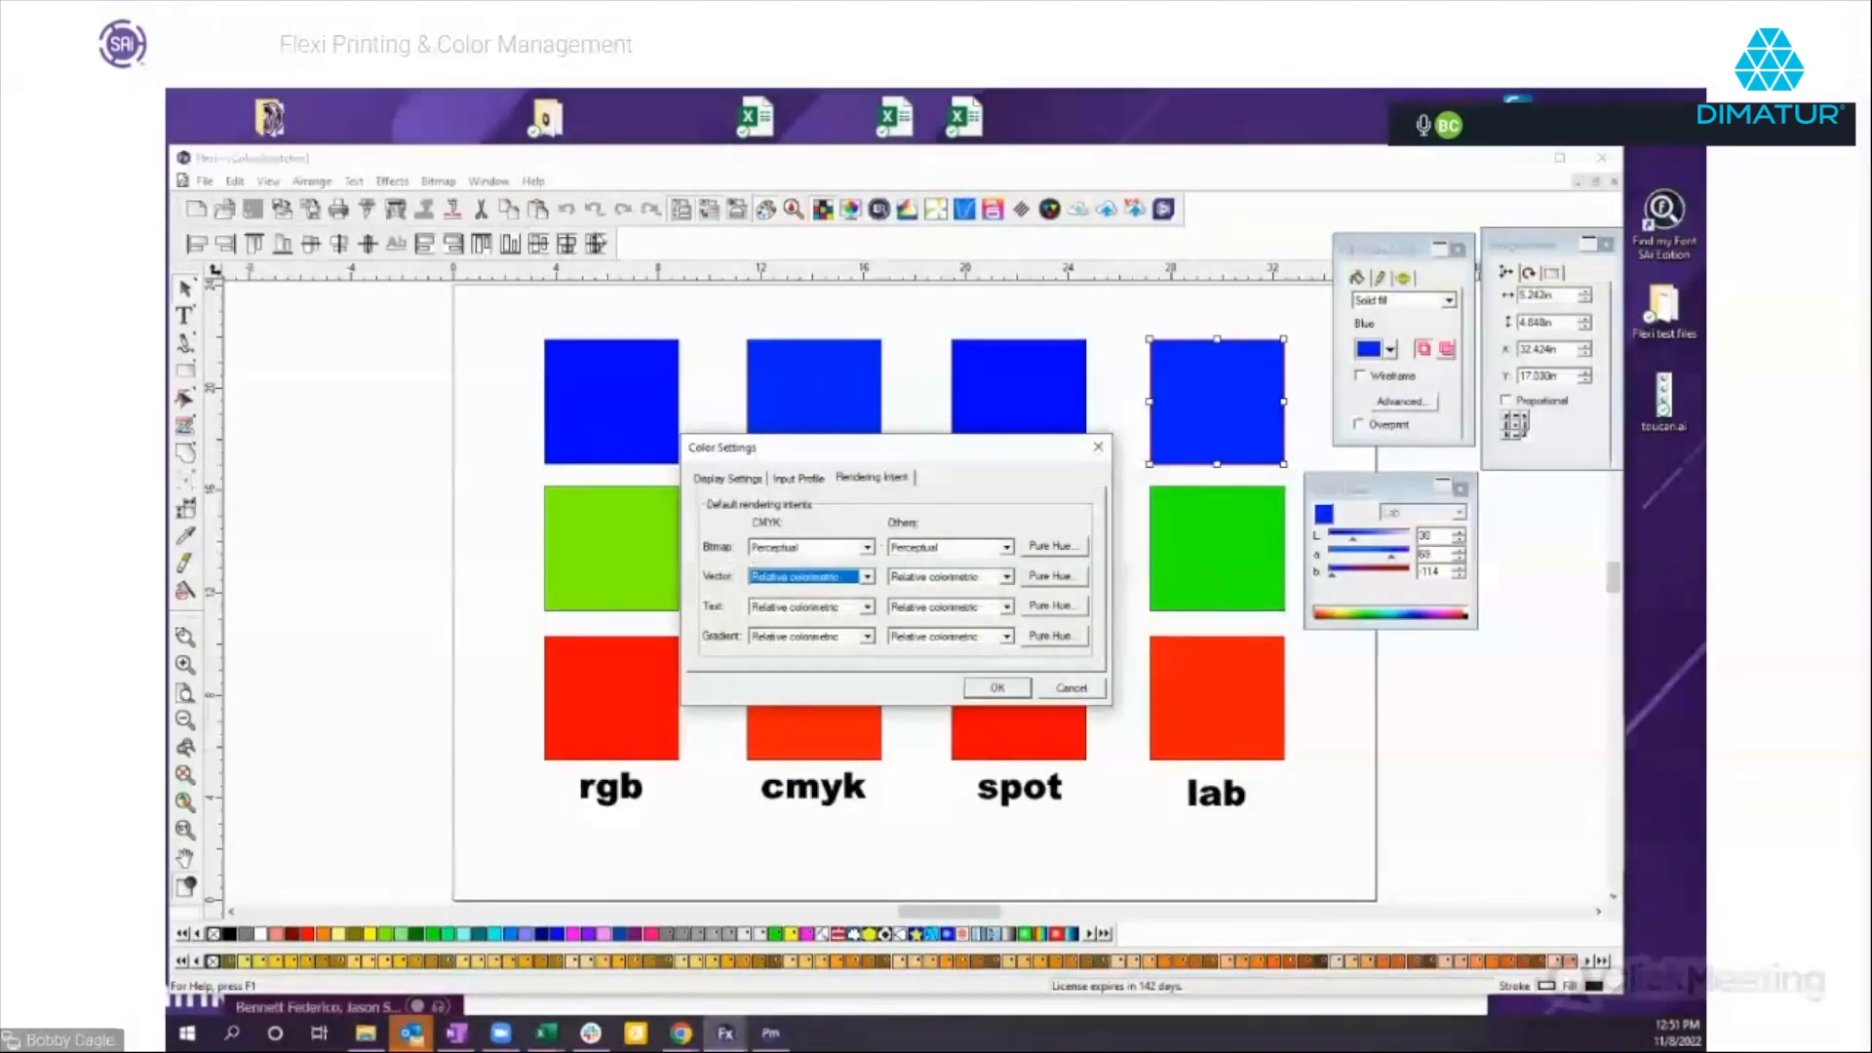
left_click(536, 186)
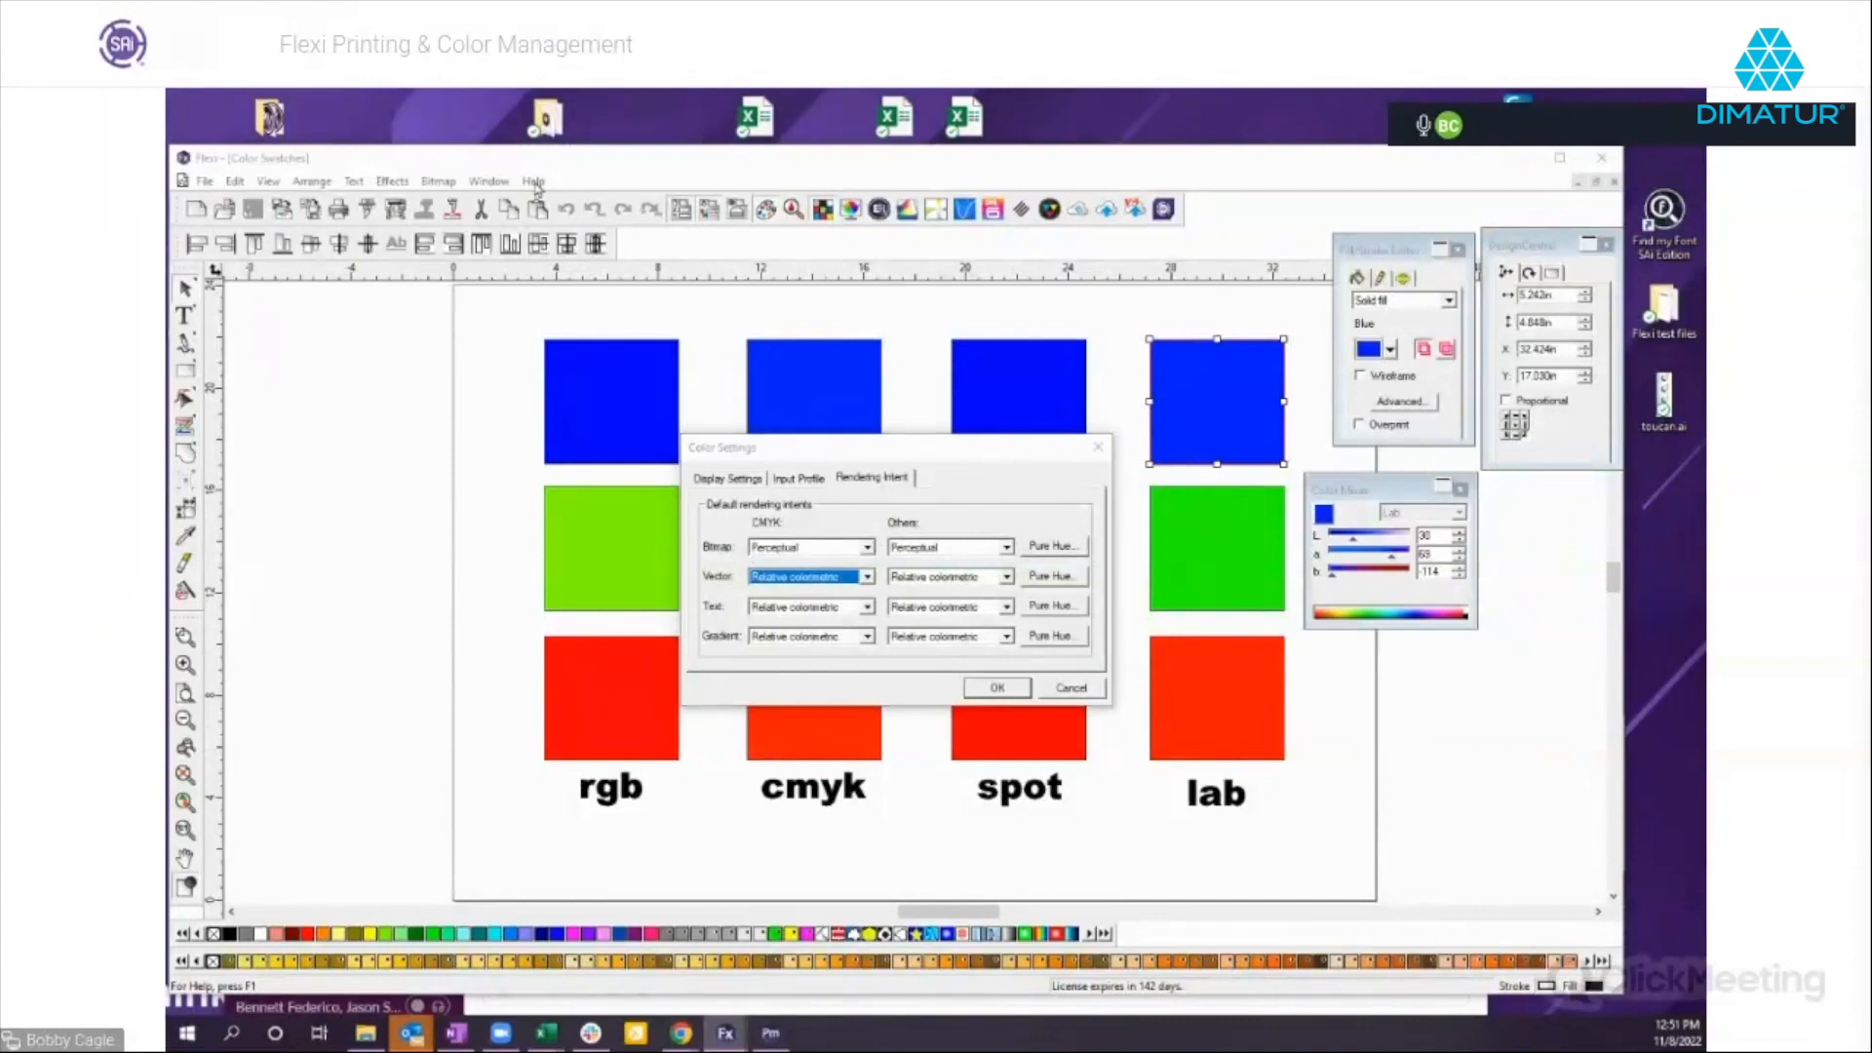
left_click(1071, 689)
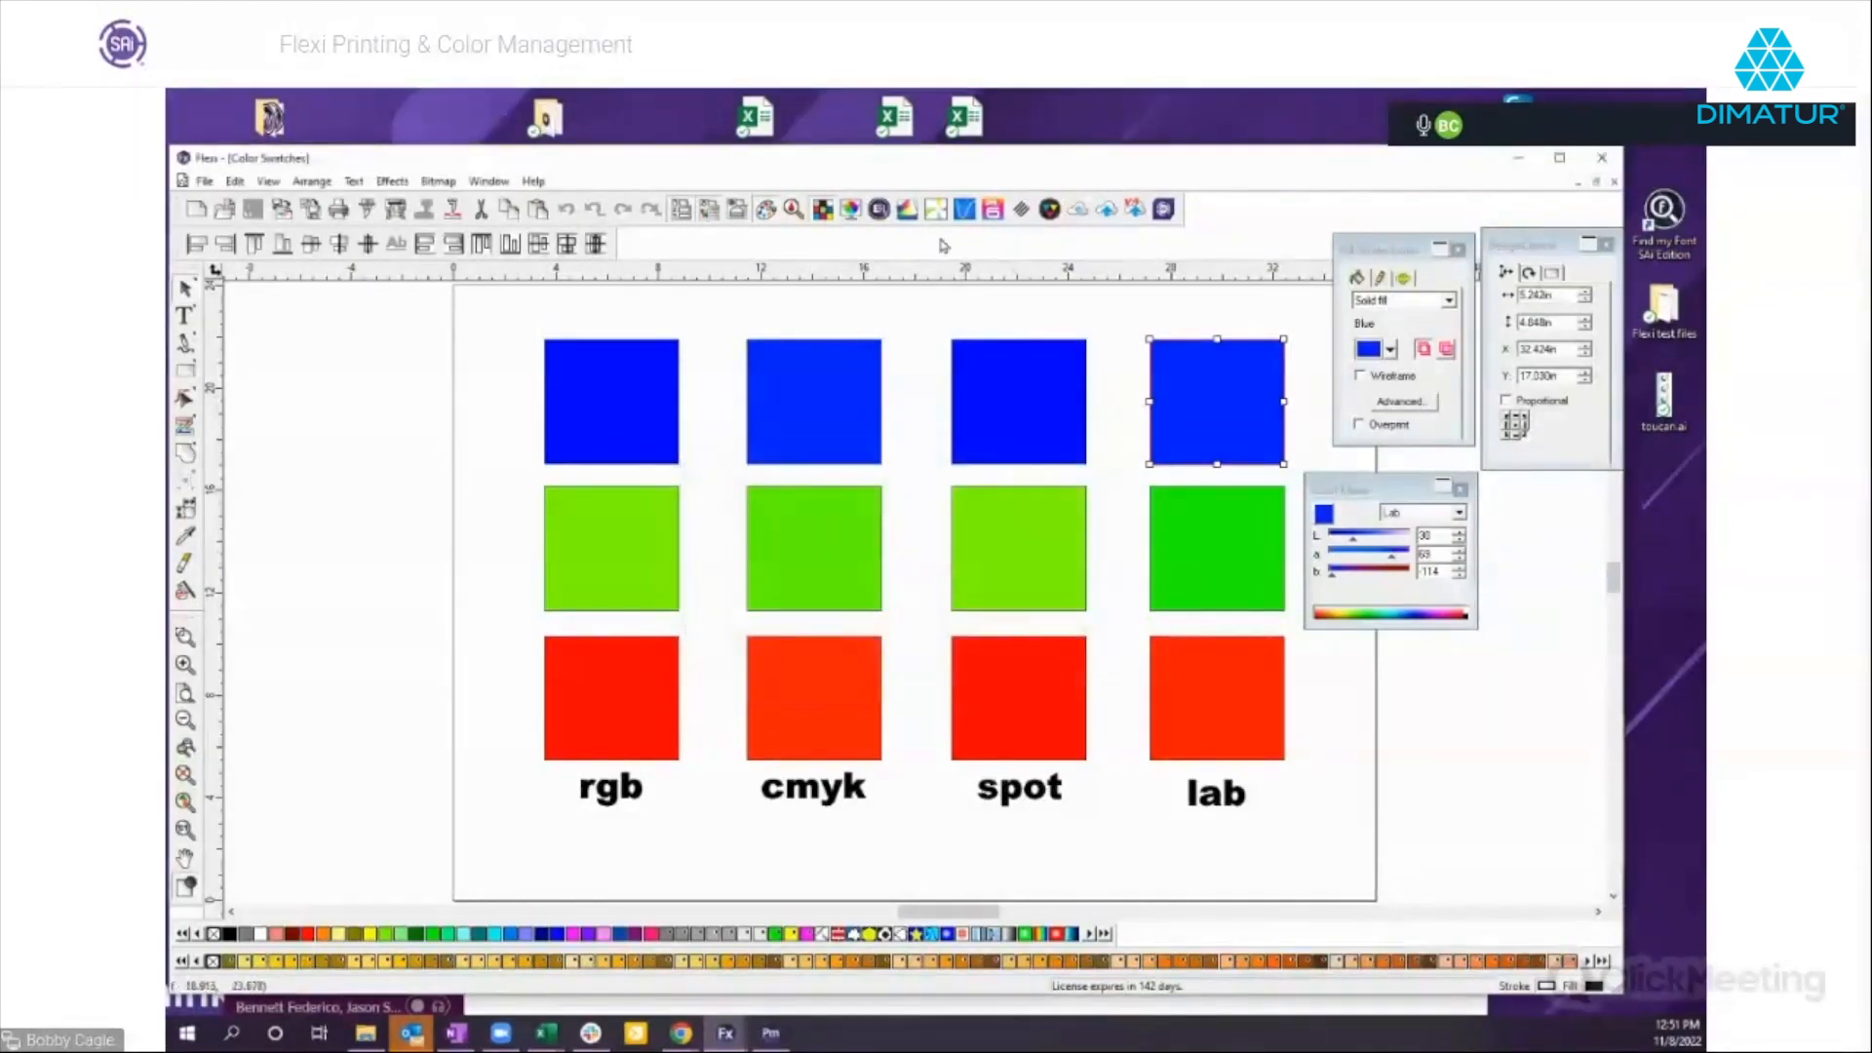
Open the SAi Help Center from Flexi and search it for "rendering intents".
left_click(533, 183)
left_click(556, 203)
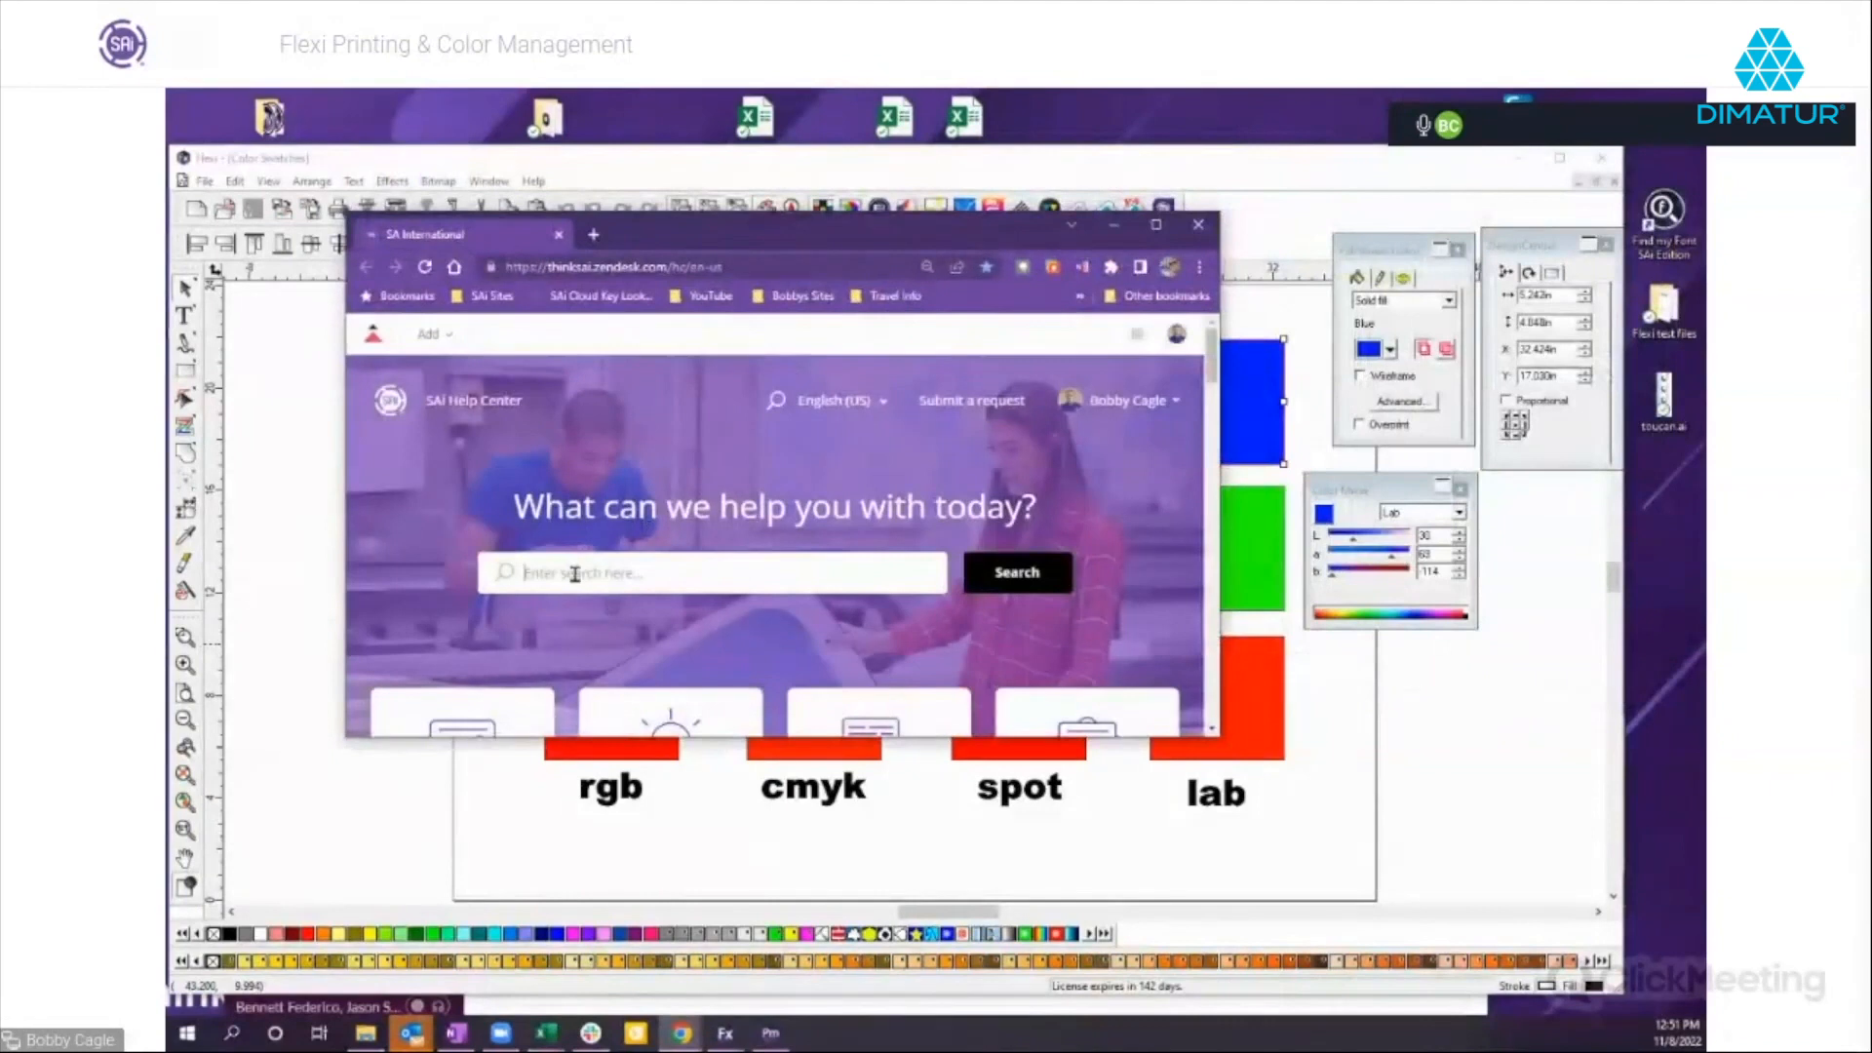
type("r")
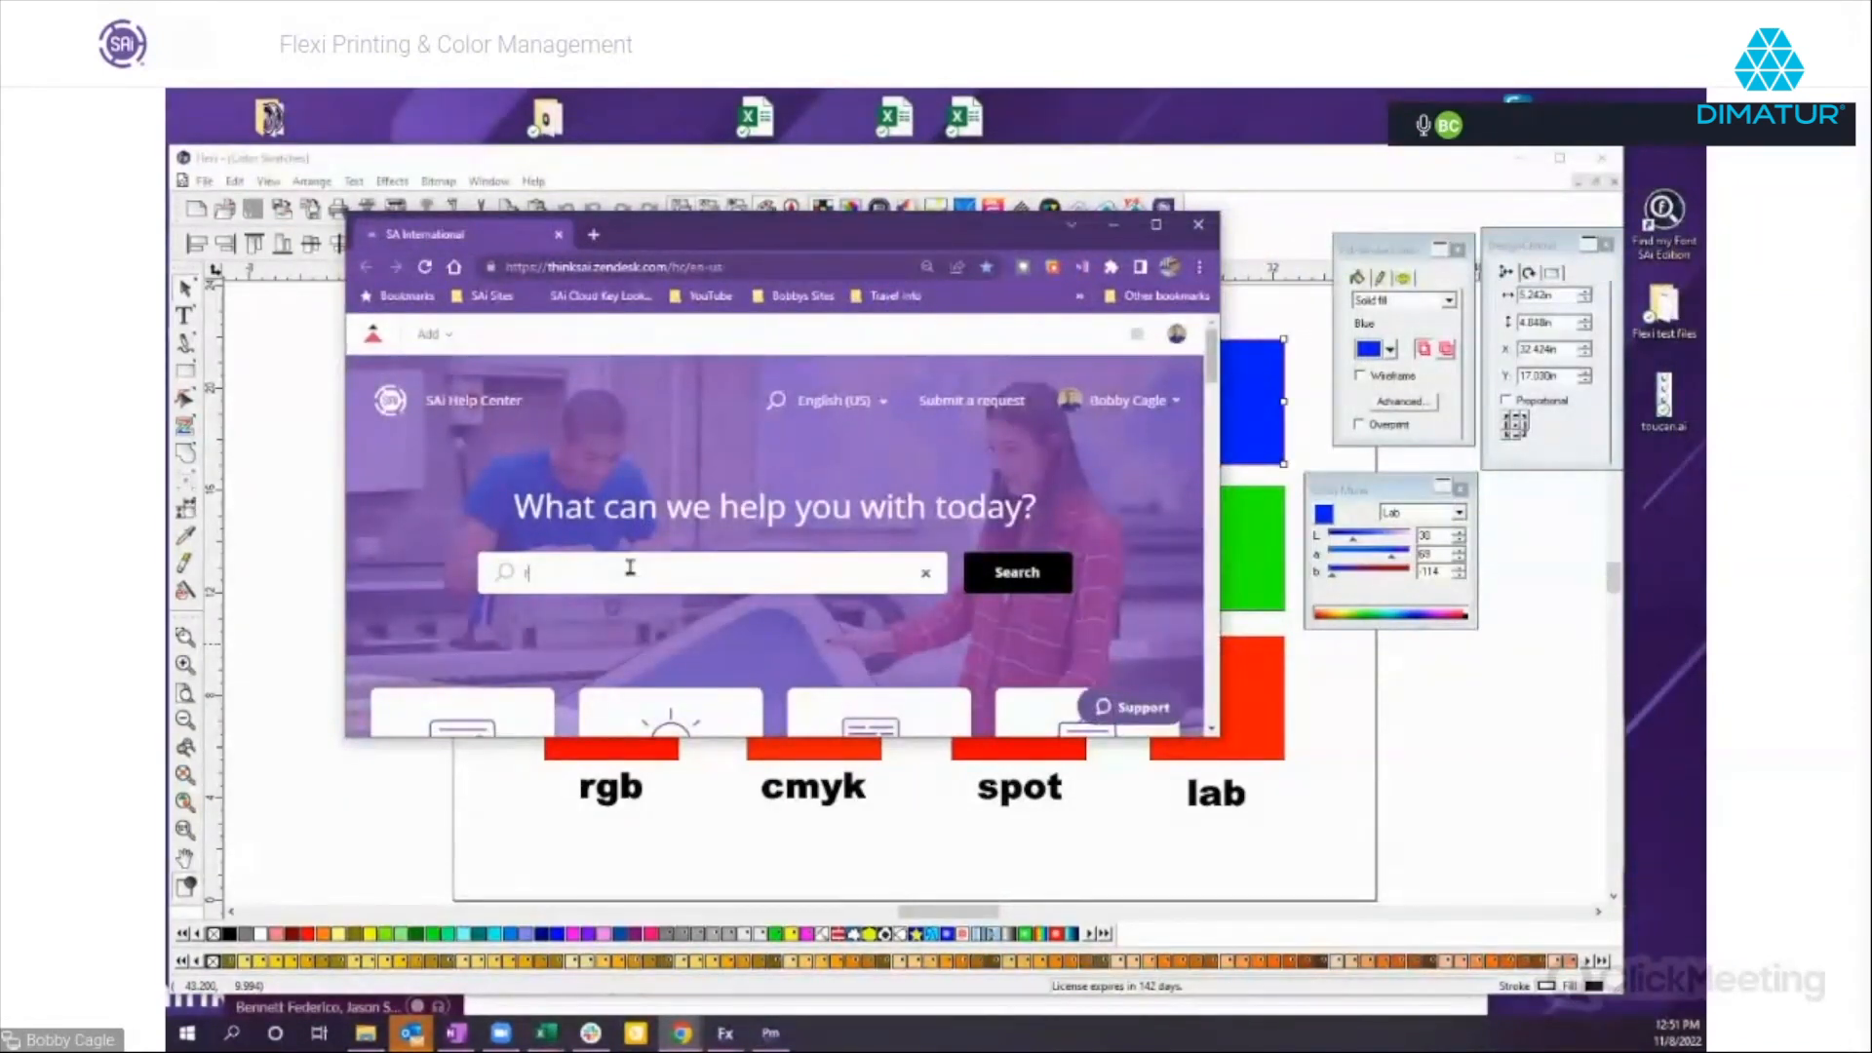
type("endering int")
type("t")
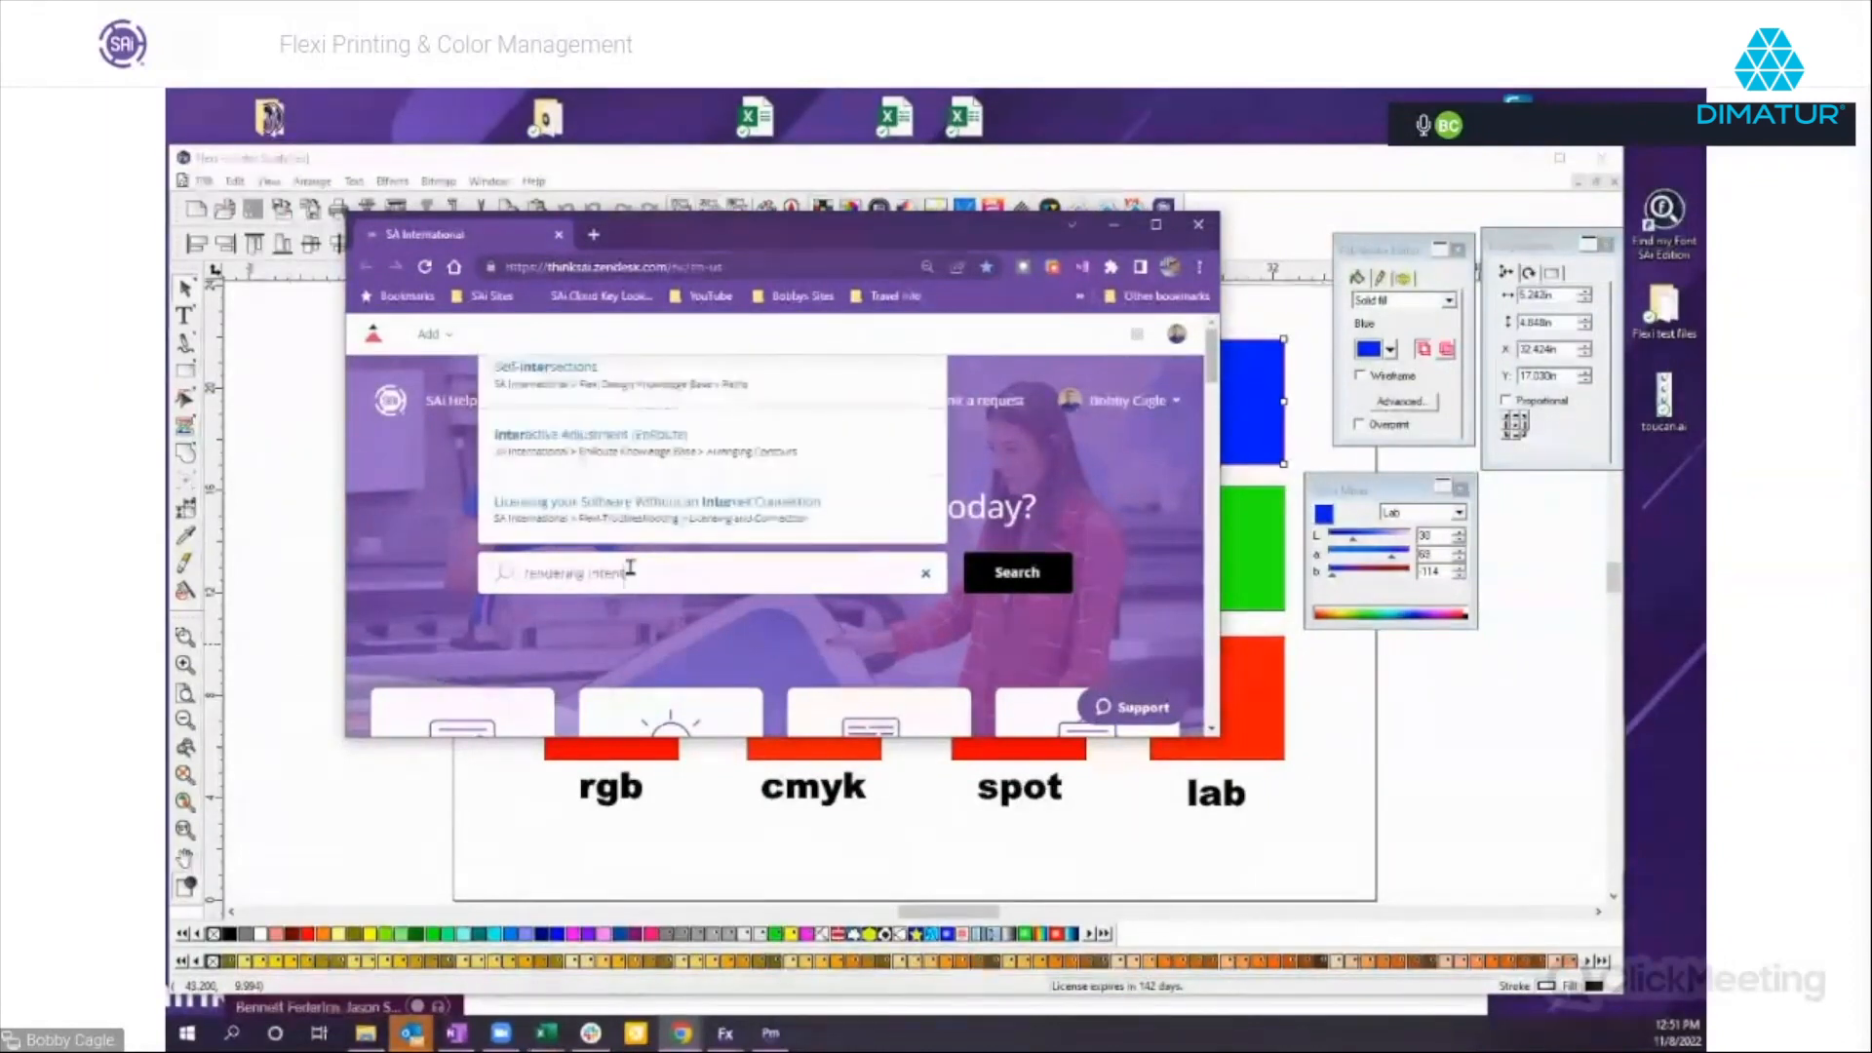
key("Return")
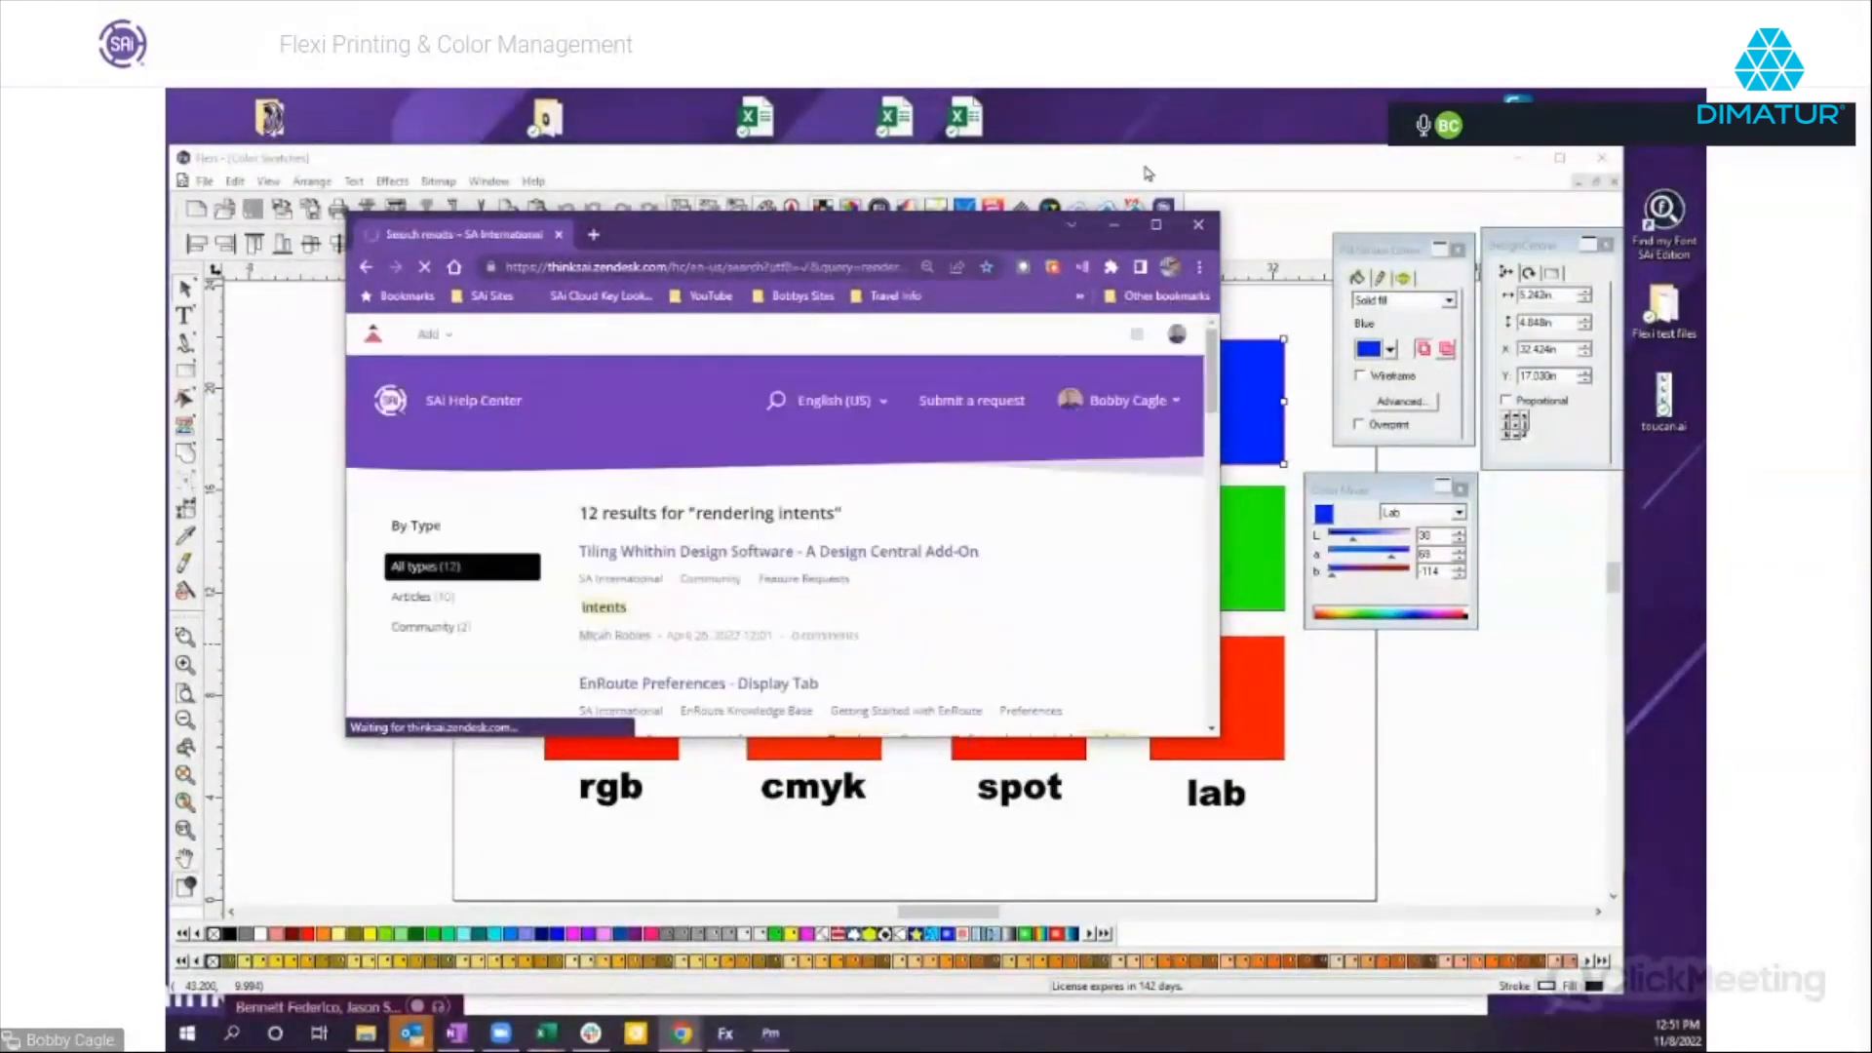
Maximize the browser window, look through the search results and open the "Job Properties - Color Management Tab" article.
left_click(1156, 224)
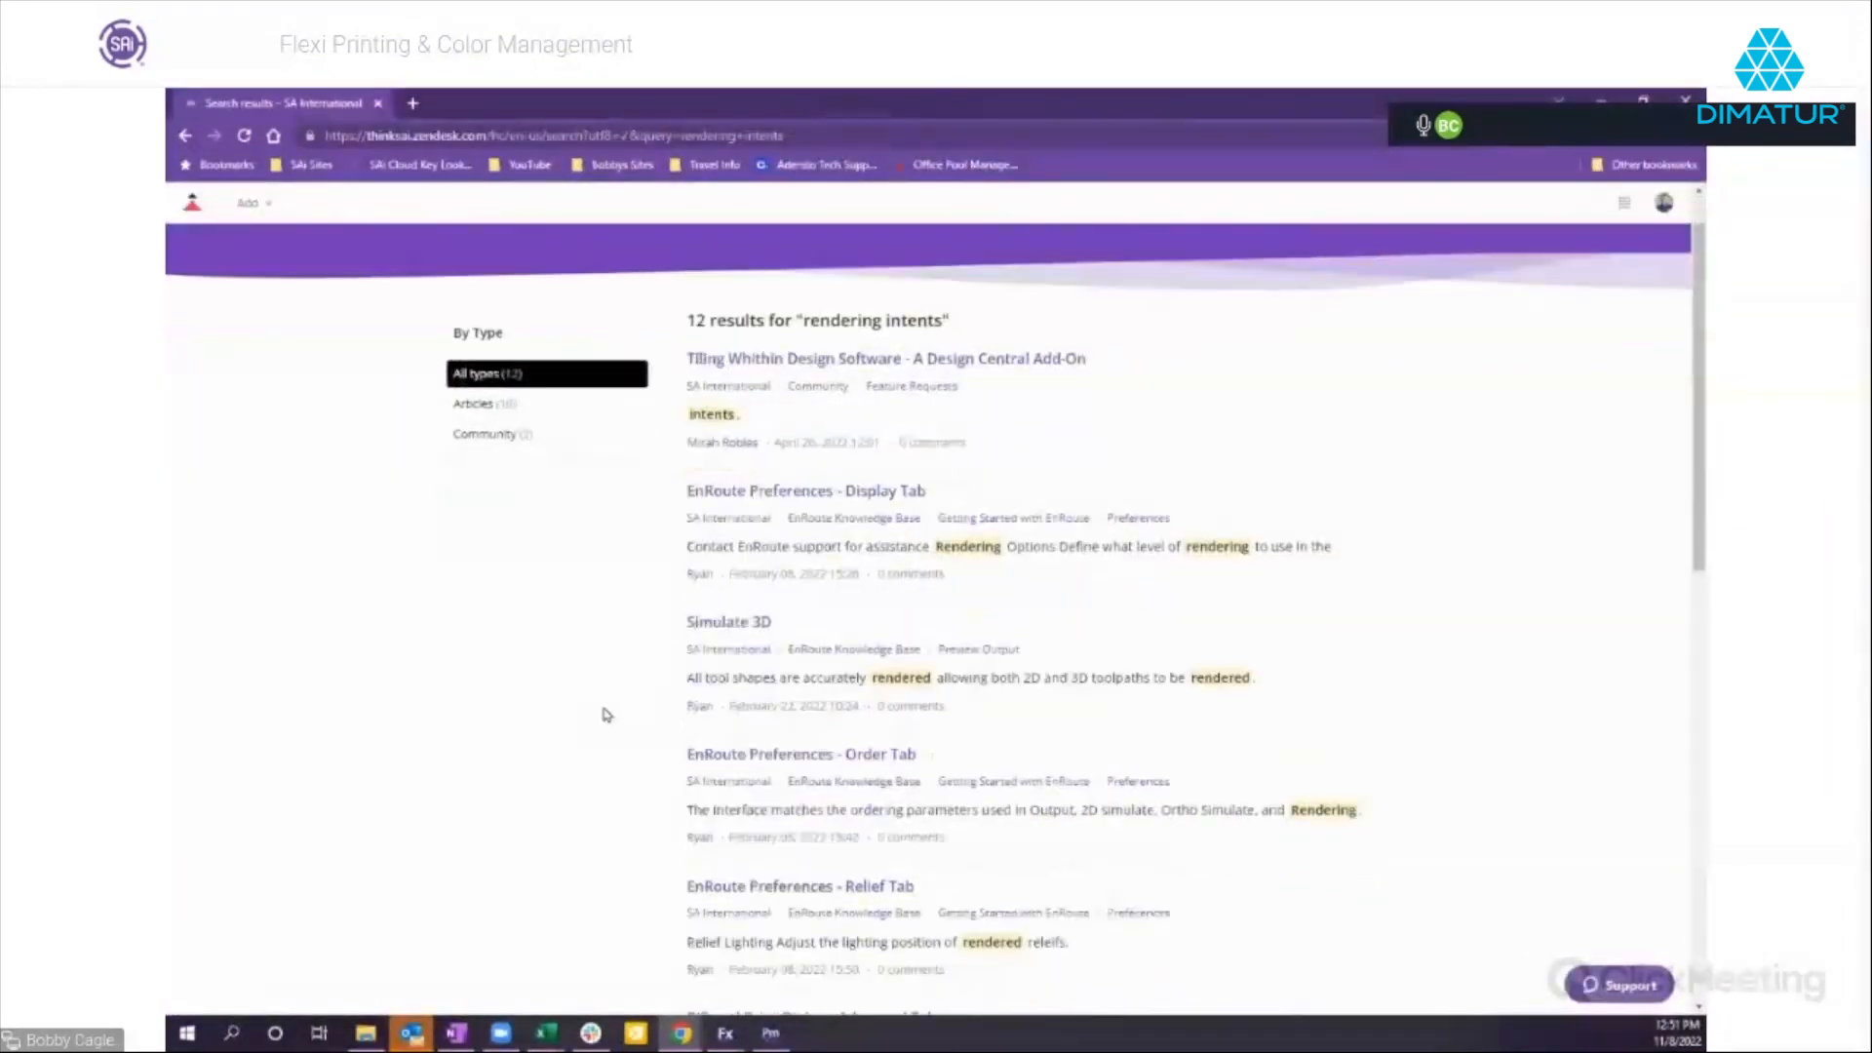
scroll(582, 677, "down", 6)
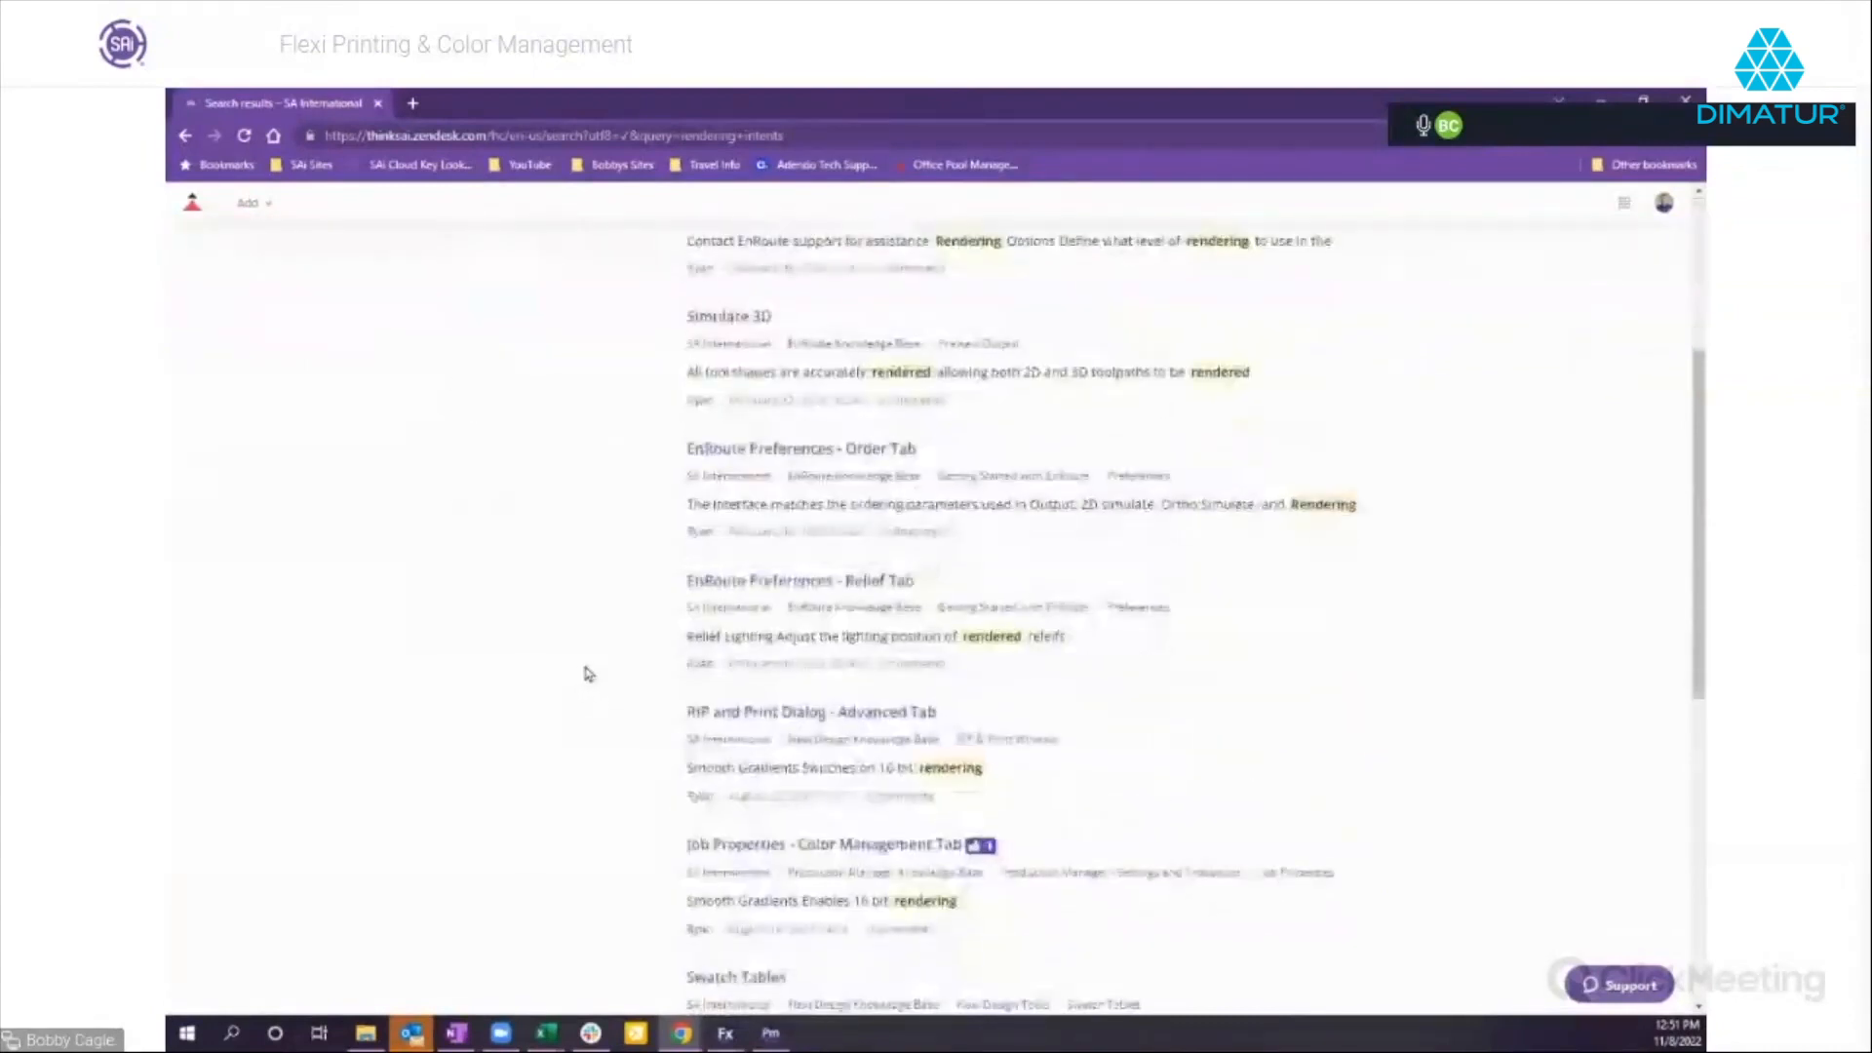
scroll(659, 653, "down", 1)
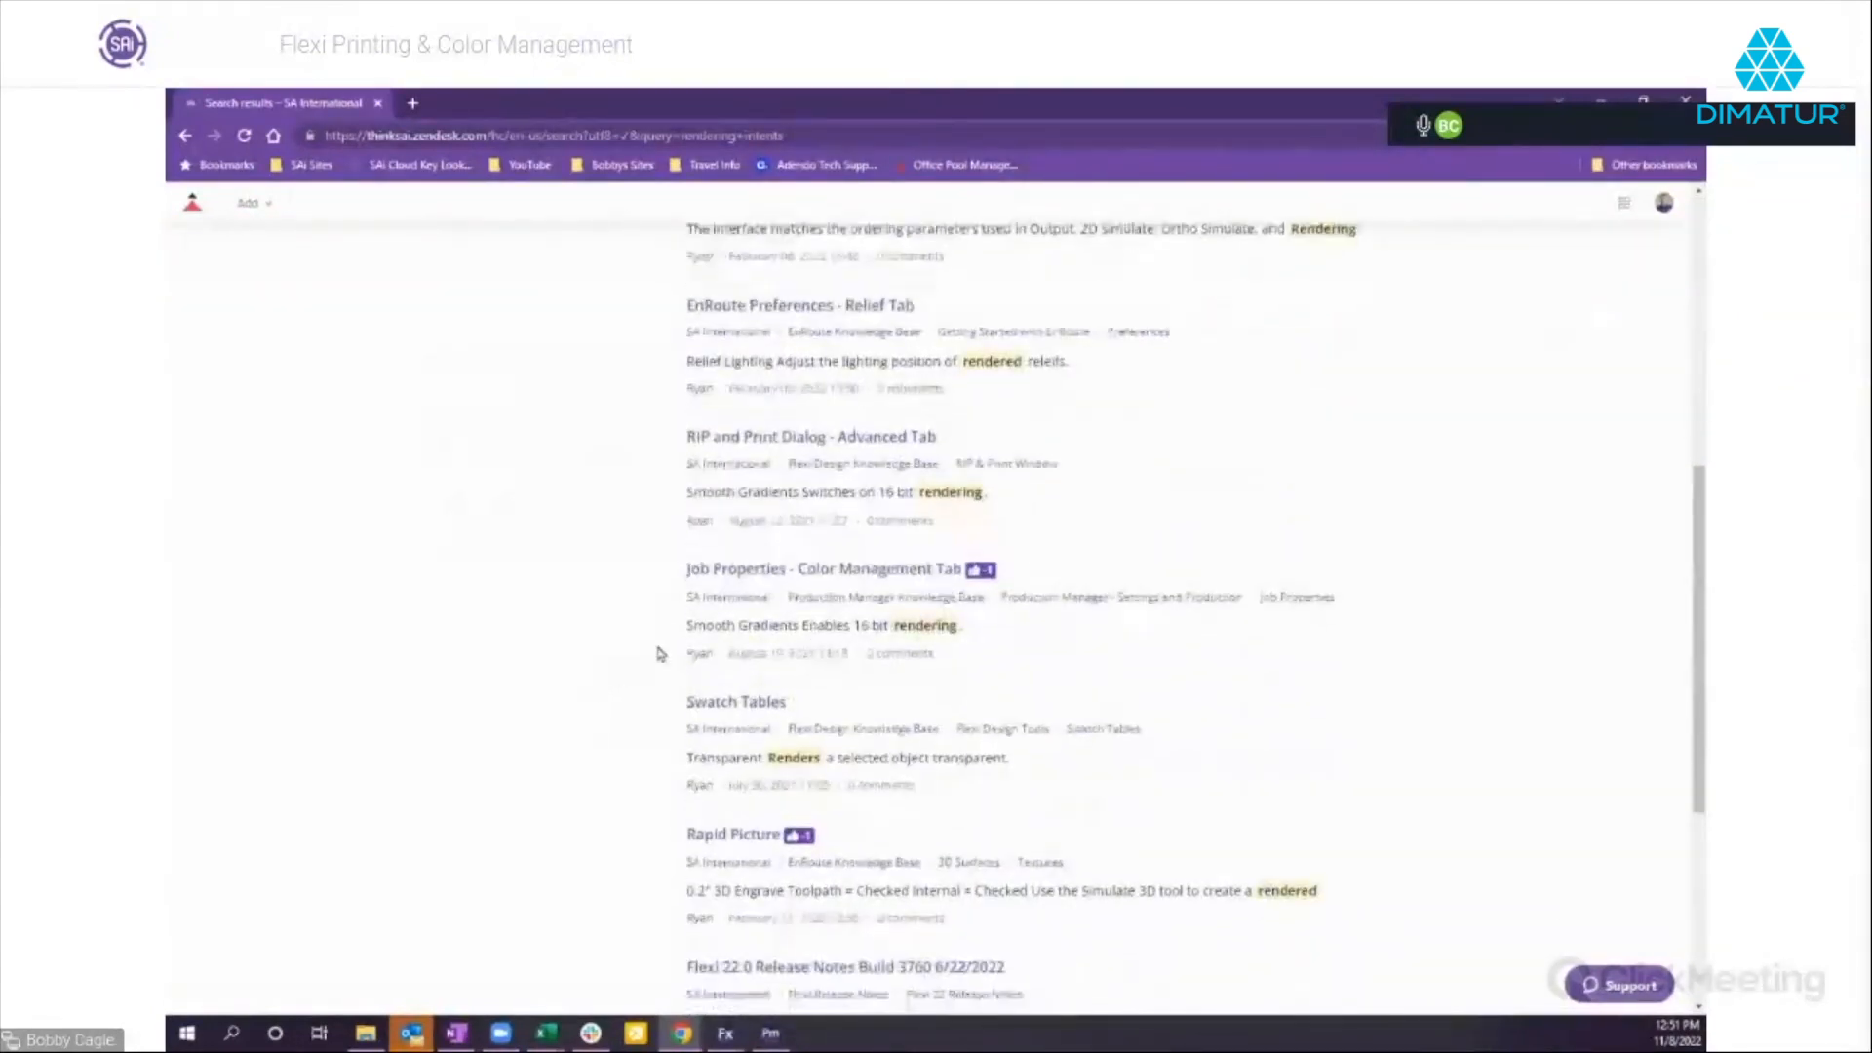
left_click(895, 575)
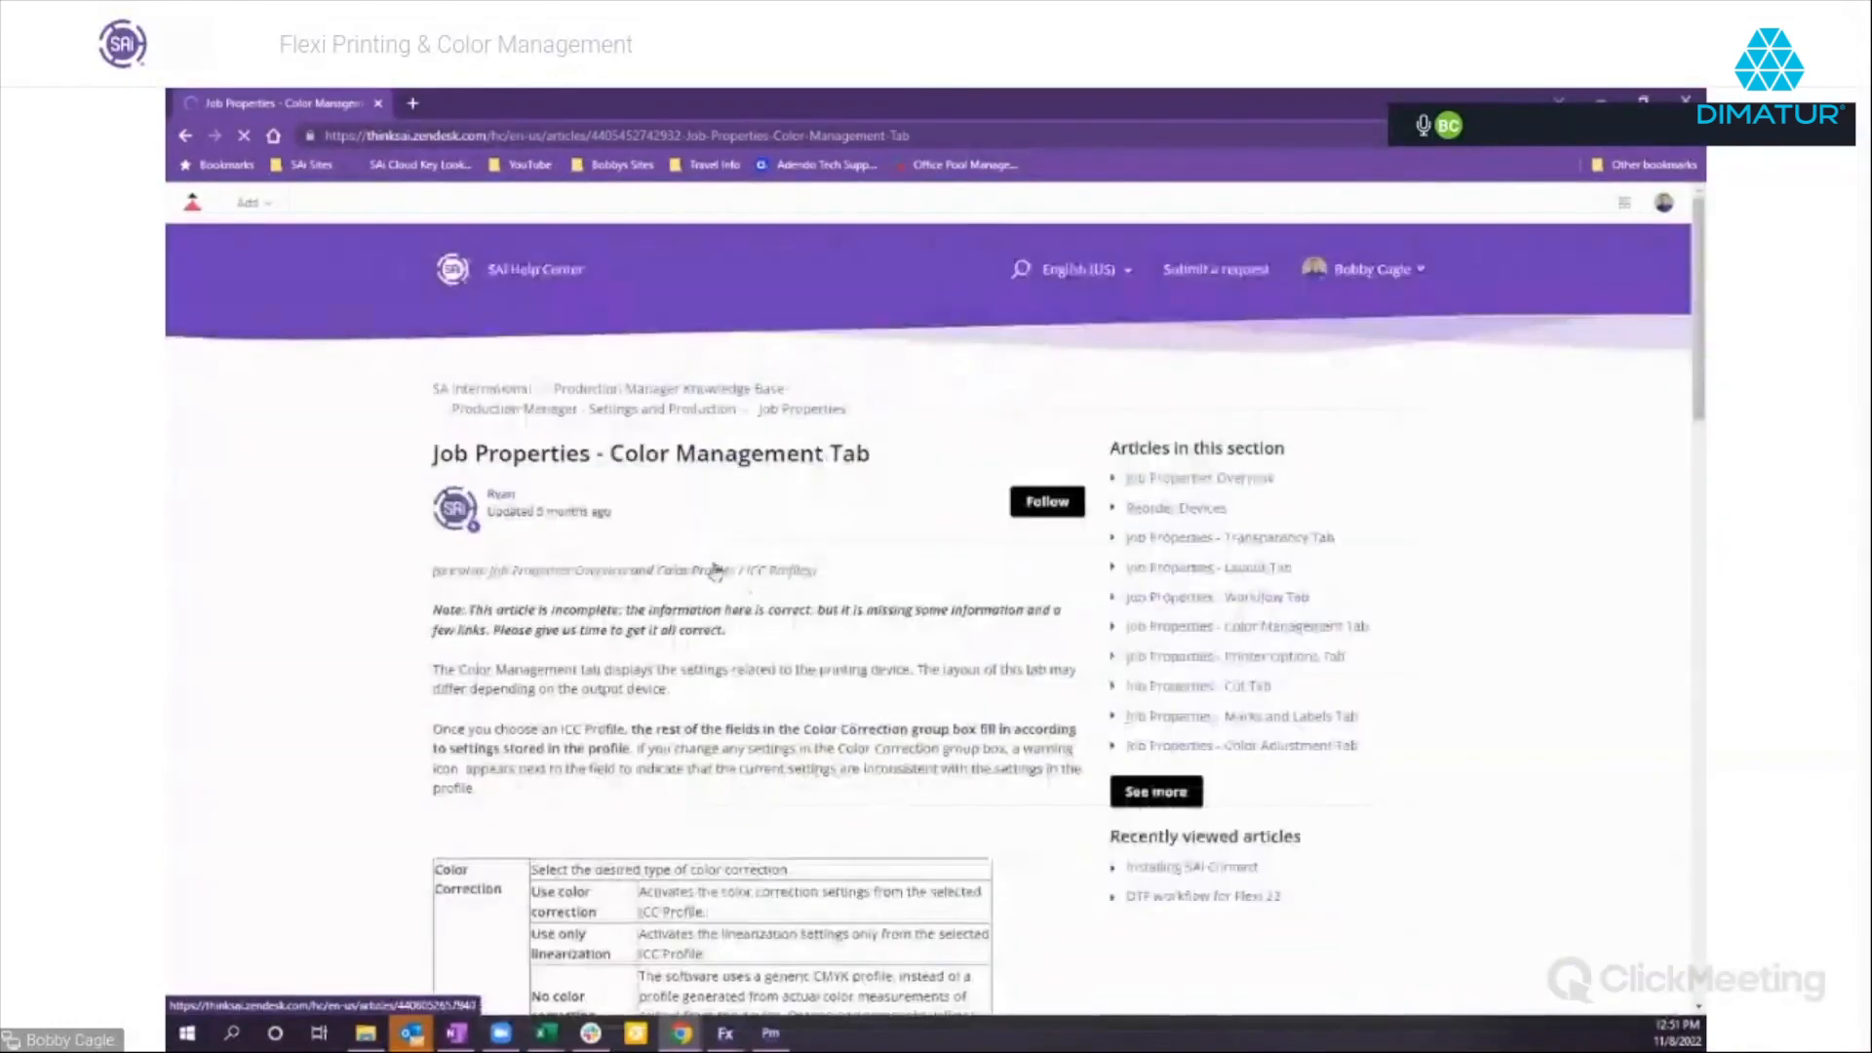
Read through the "Job Properties - Color Management Tab" article, including the color correction and dither tables, and return to Flexi.
scroll(848, 712, "down", 1)
scroll(909, 704, "down", 3)
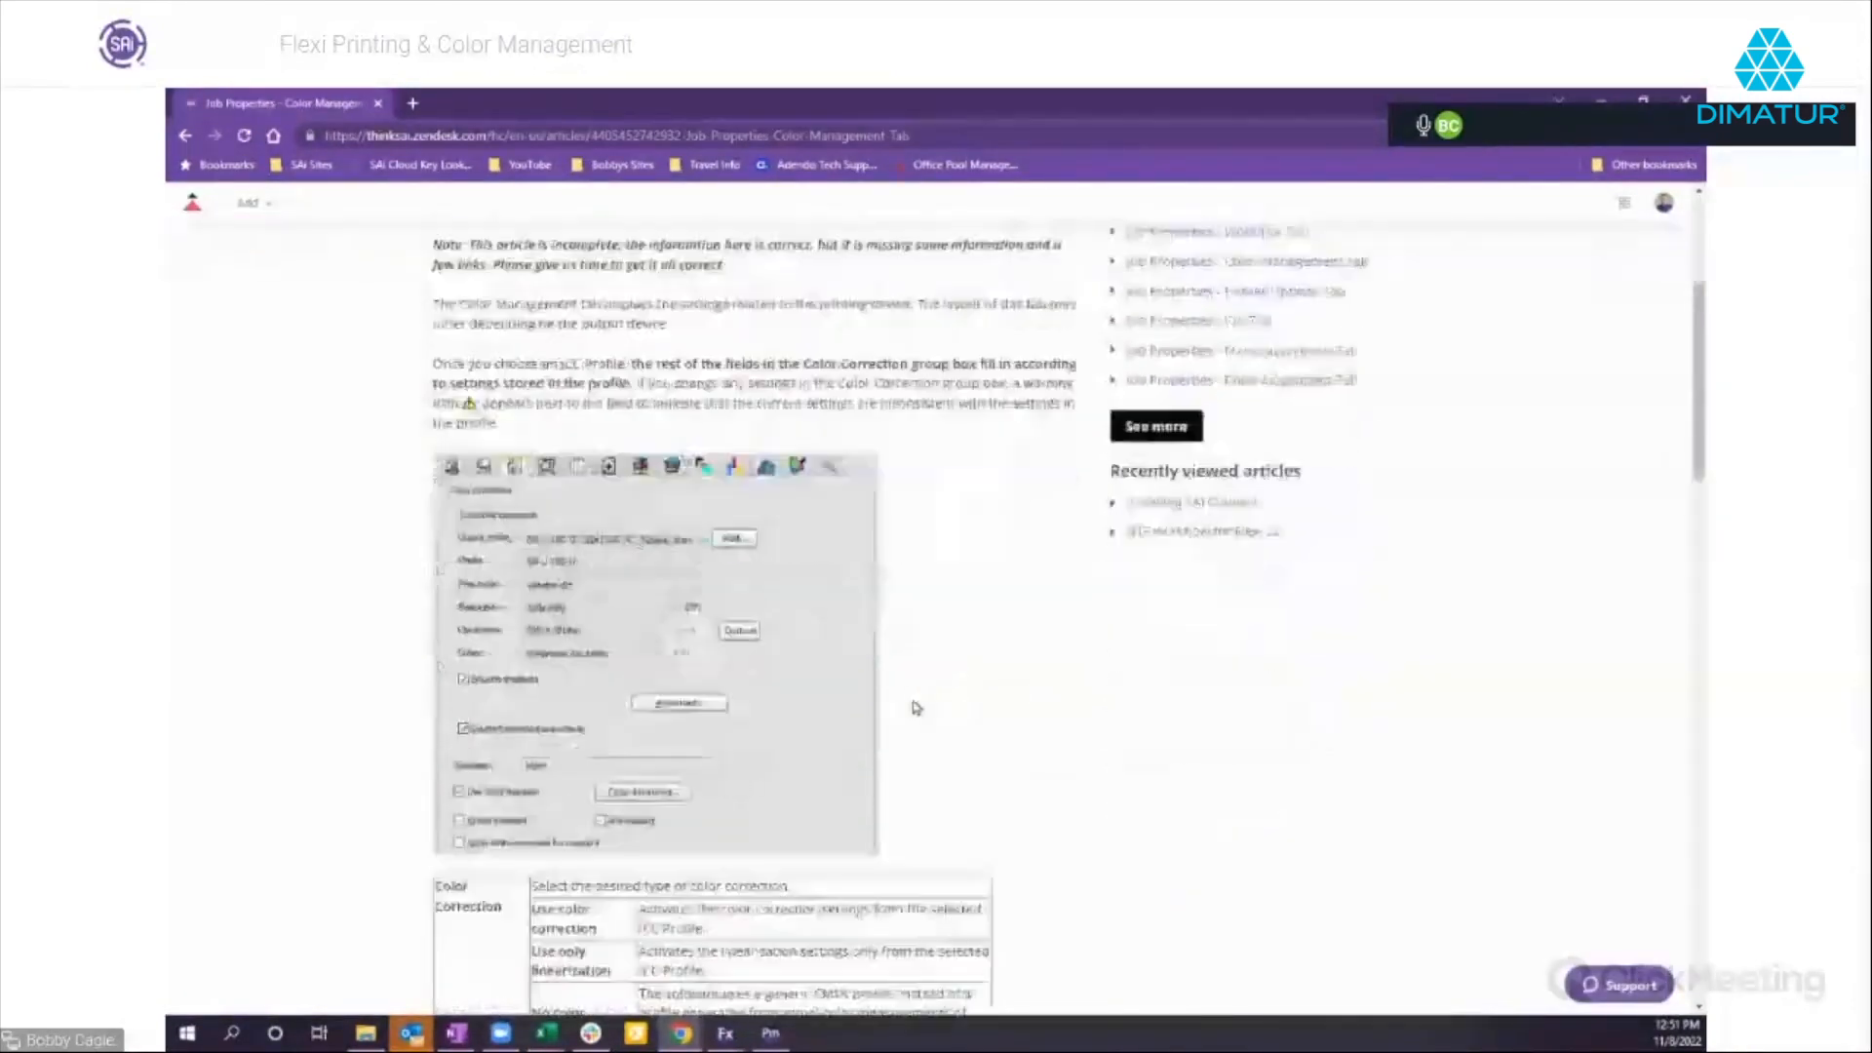
scroll(927, 707, "down", 2)
scroll(941, 692, "down", 1)
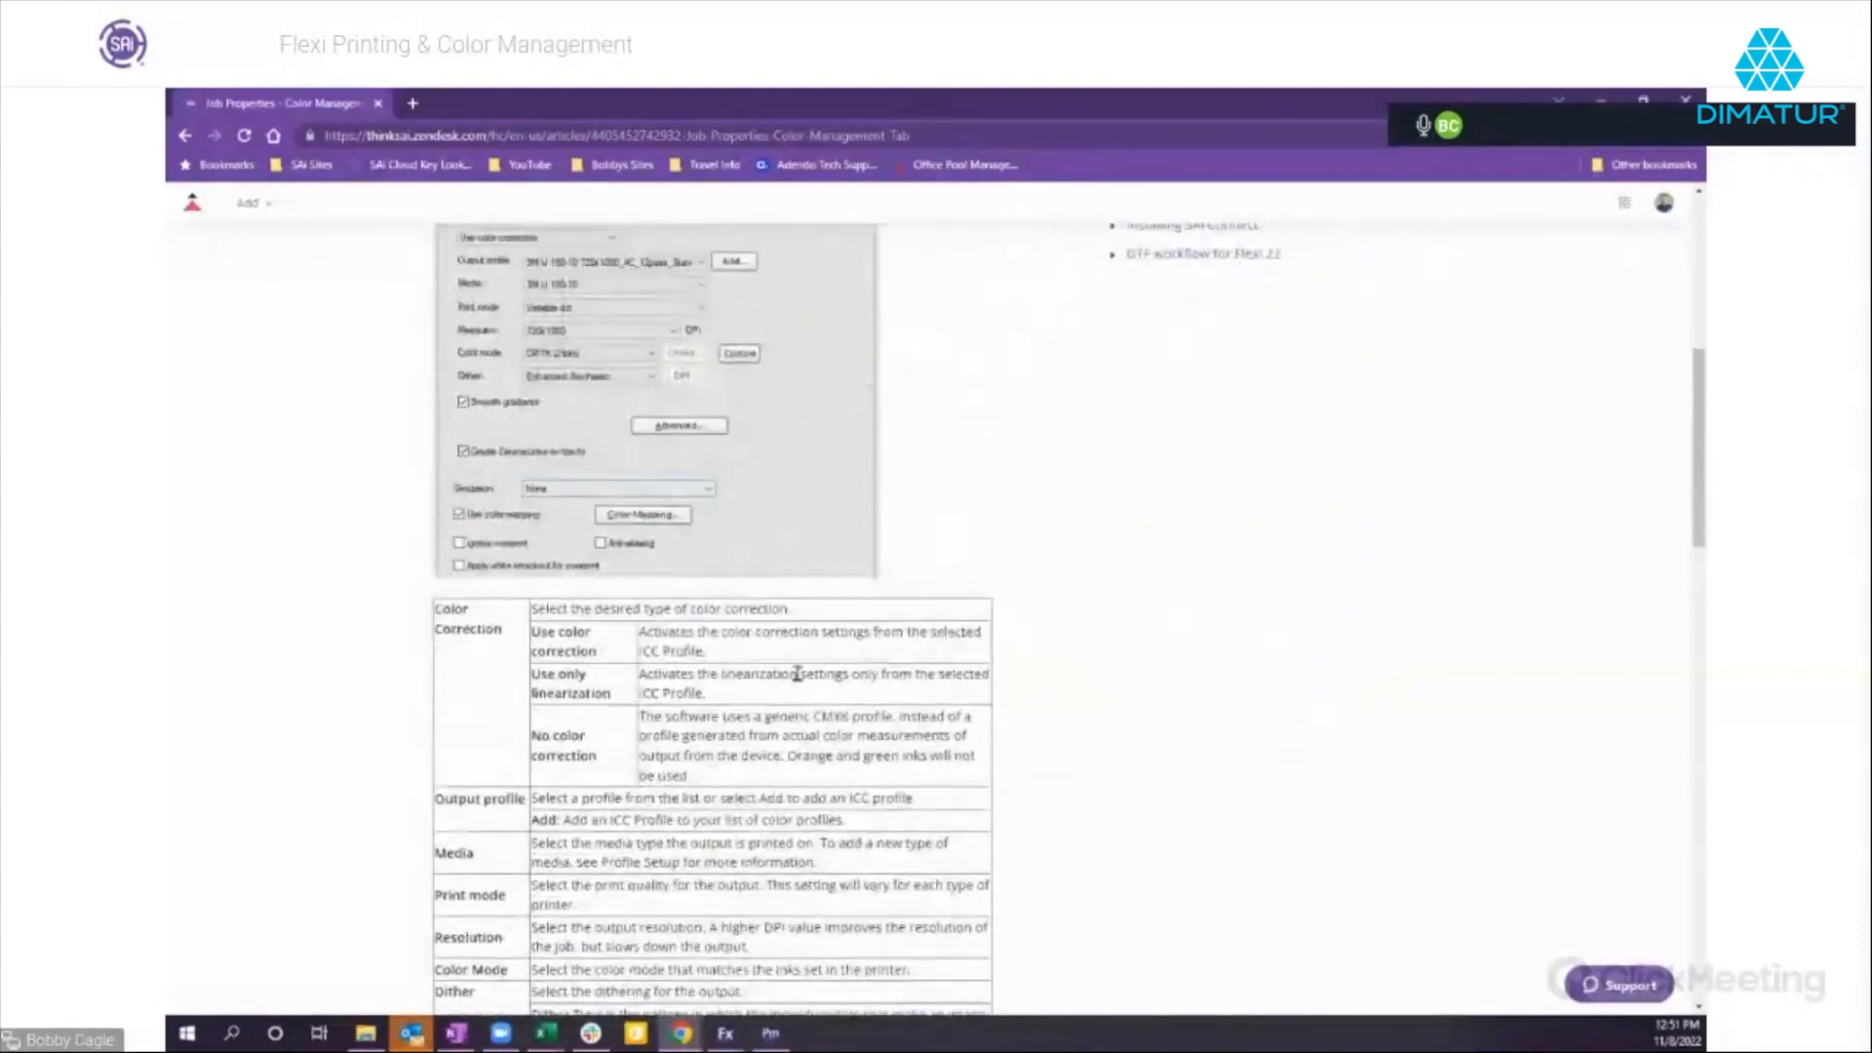
scroll(634, 741, "down", 1)
scroll(625, 748, "down", 7)
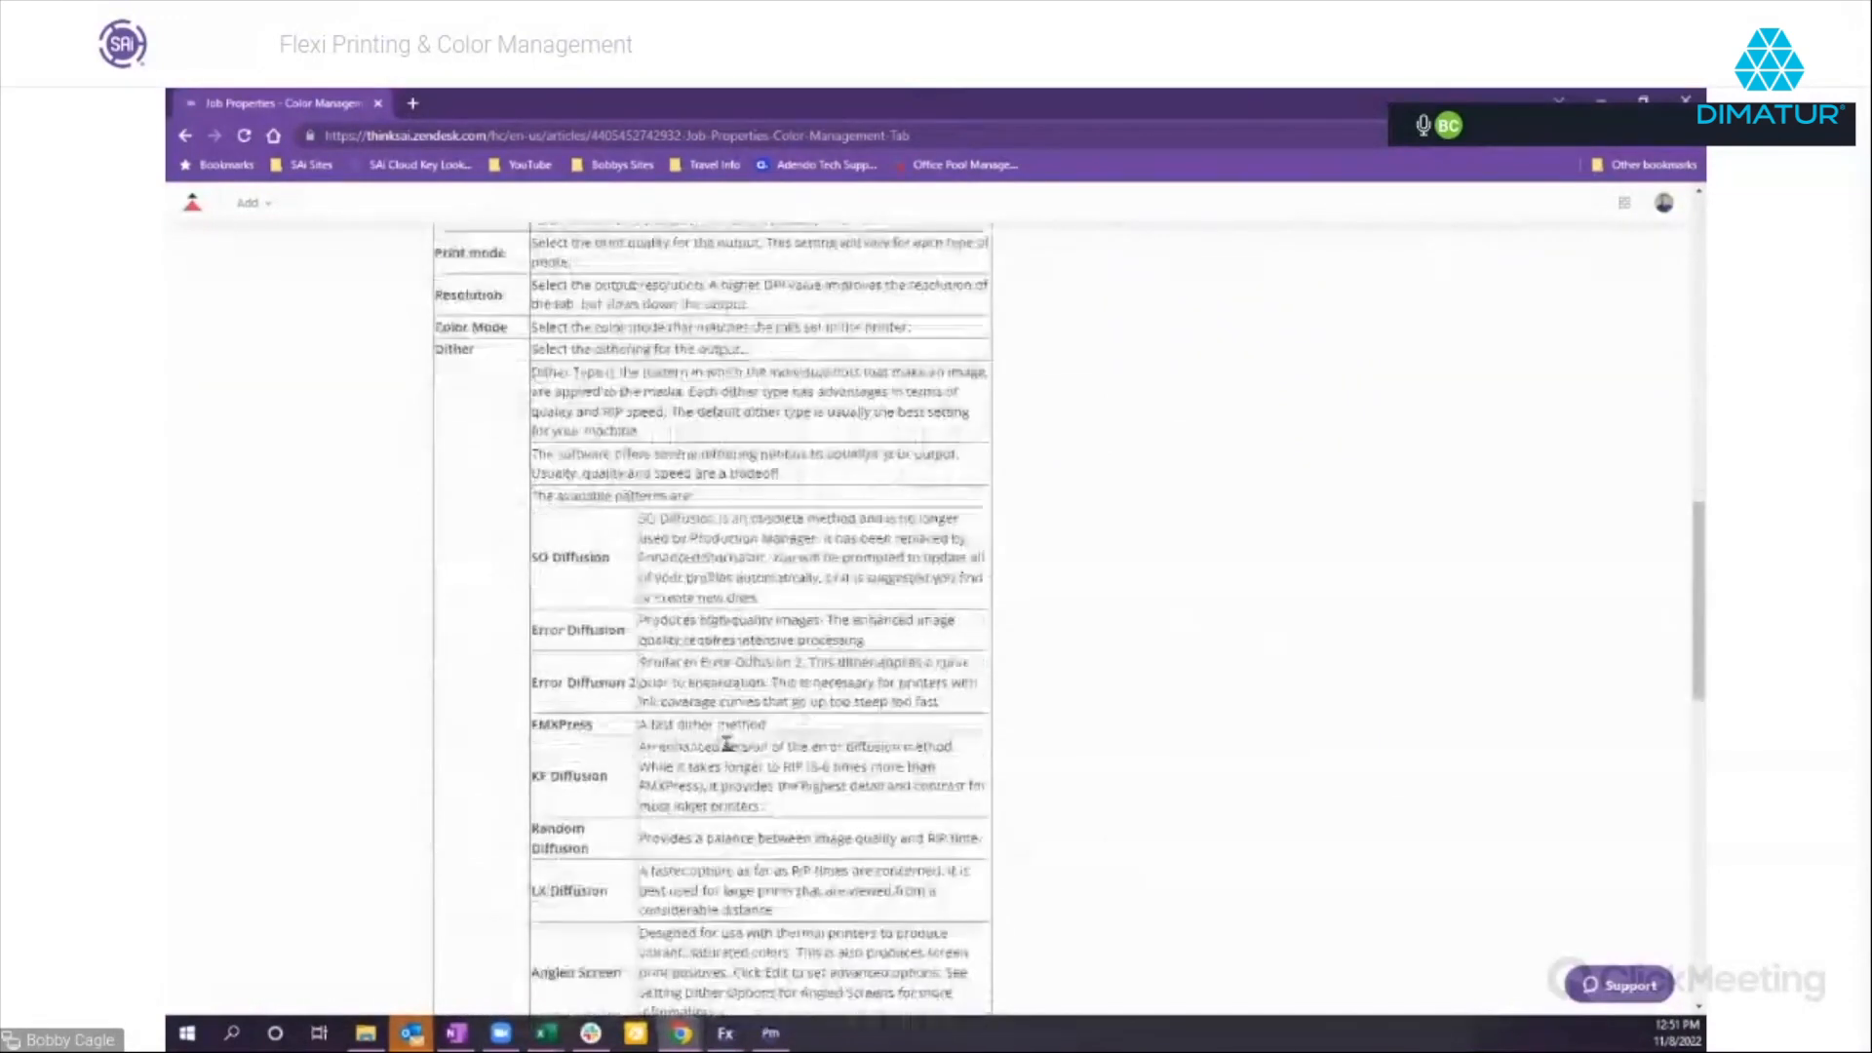
scroll(1214, 671, "up", 5)
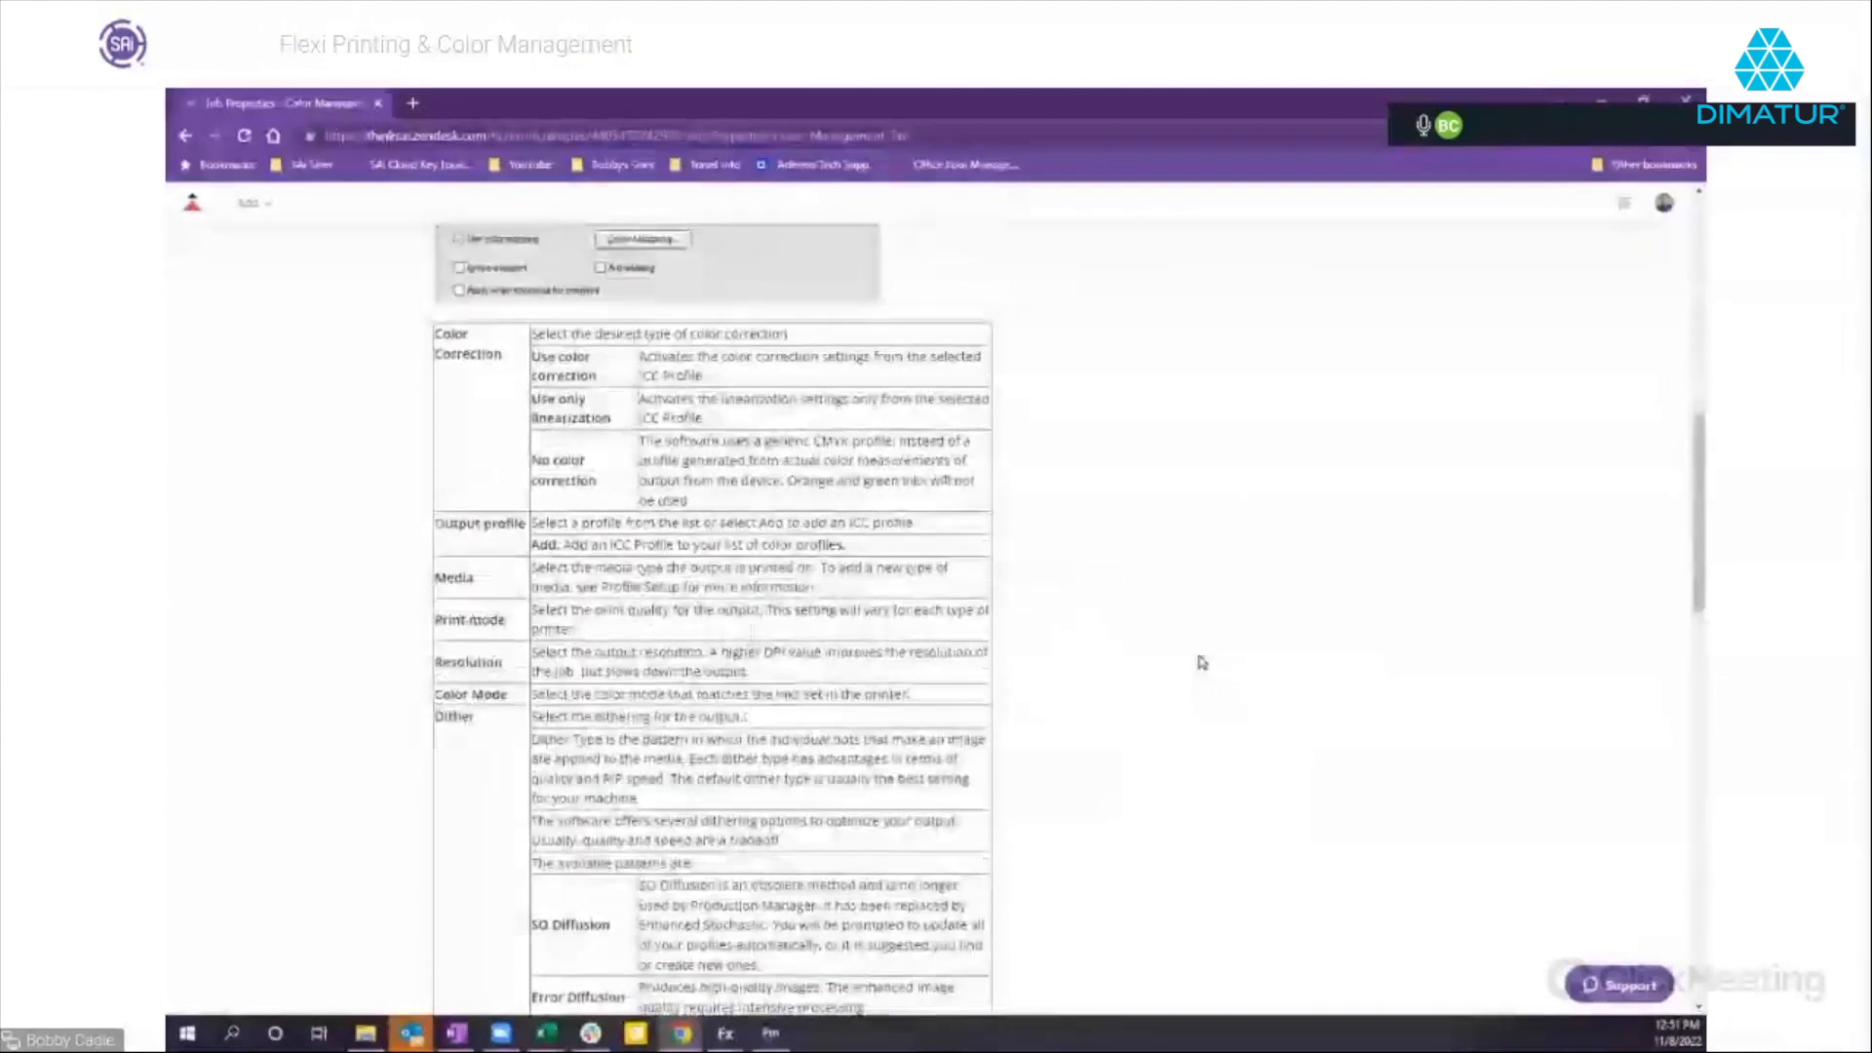
scroll(1202, 663, "up", 1)
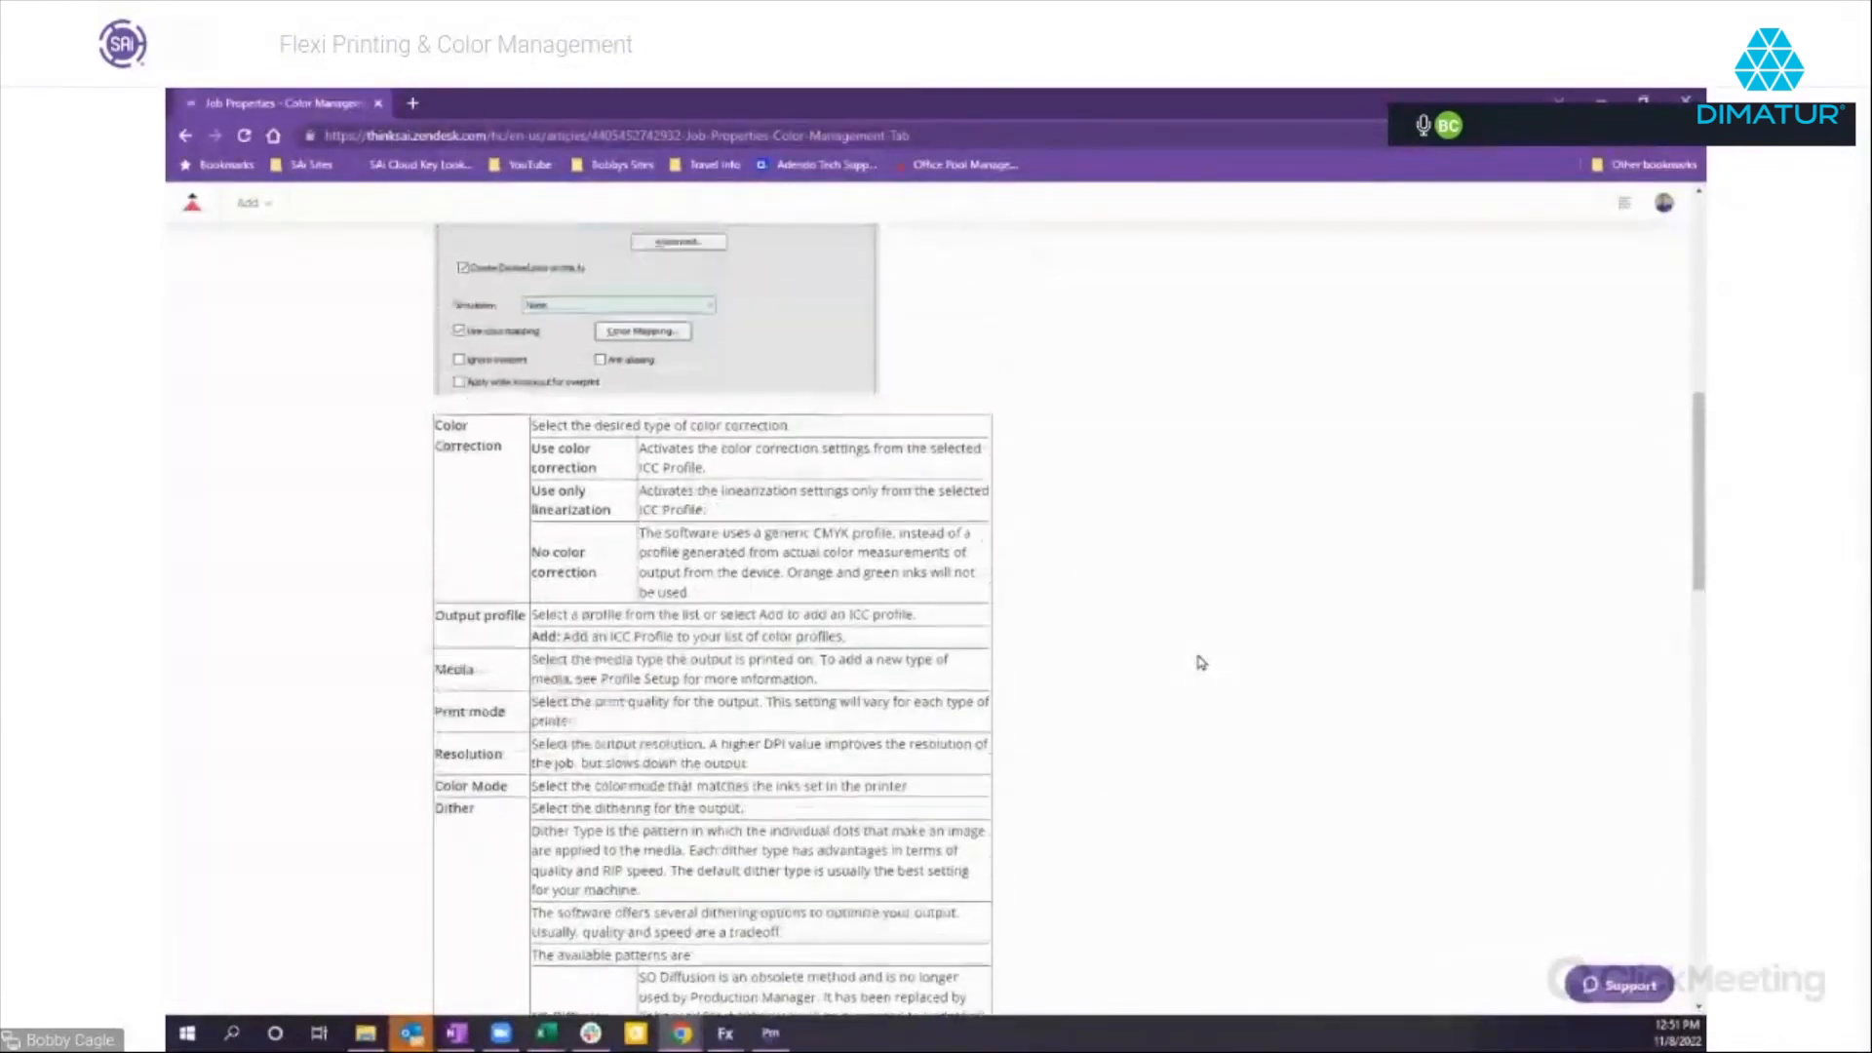
scroll(1201, 663, "up", 10)
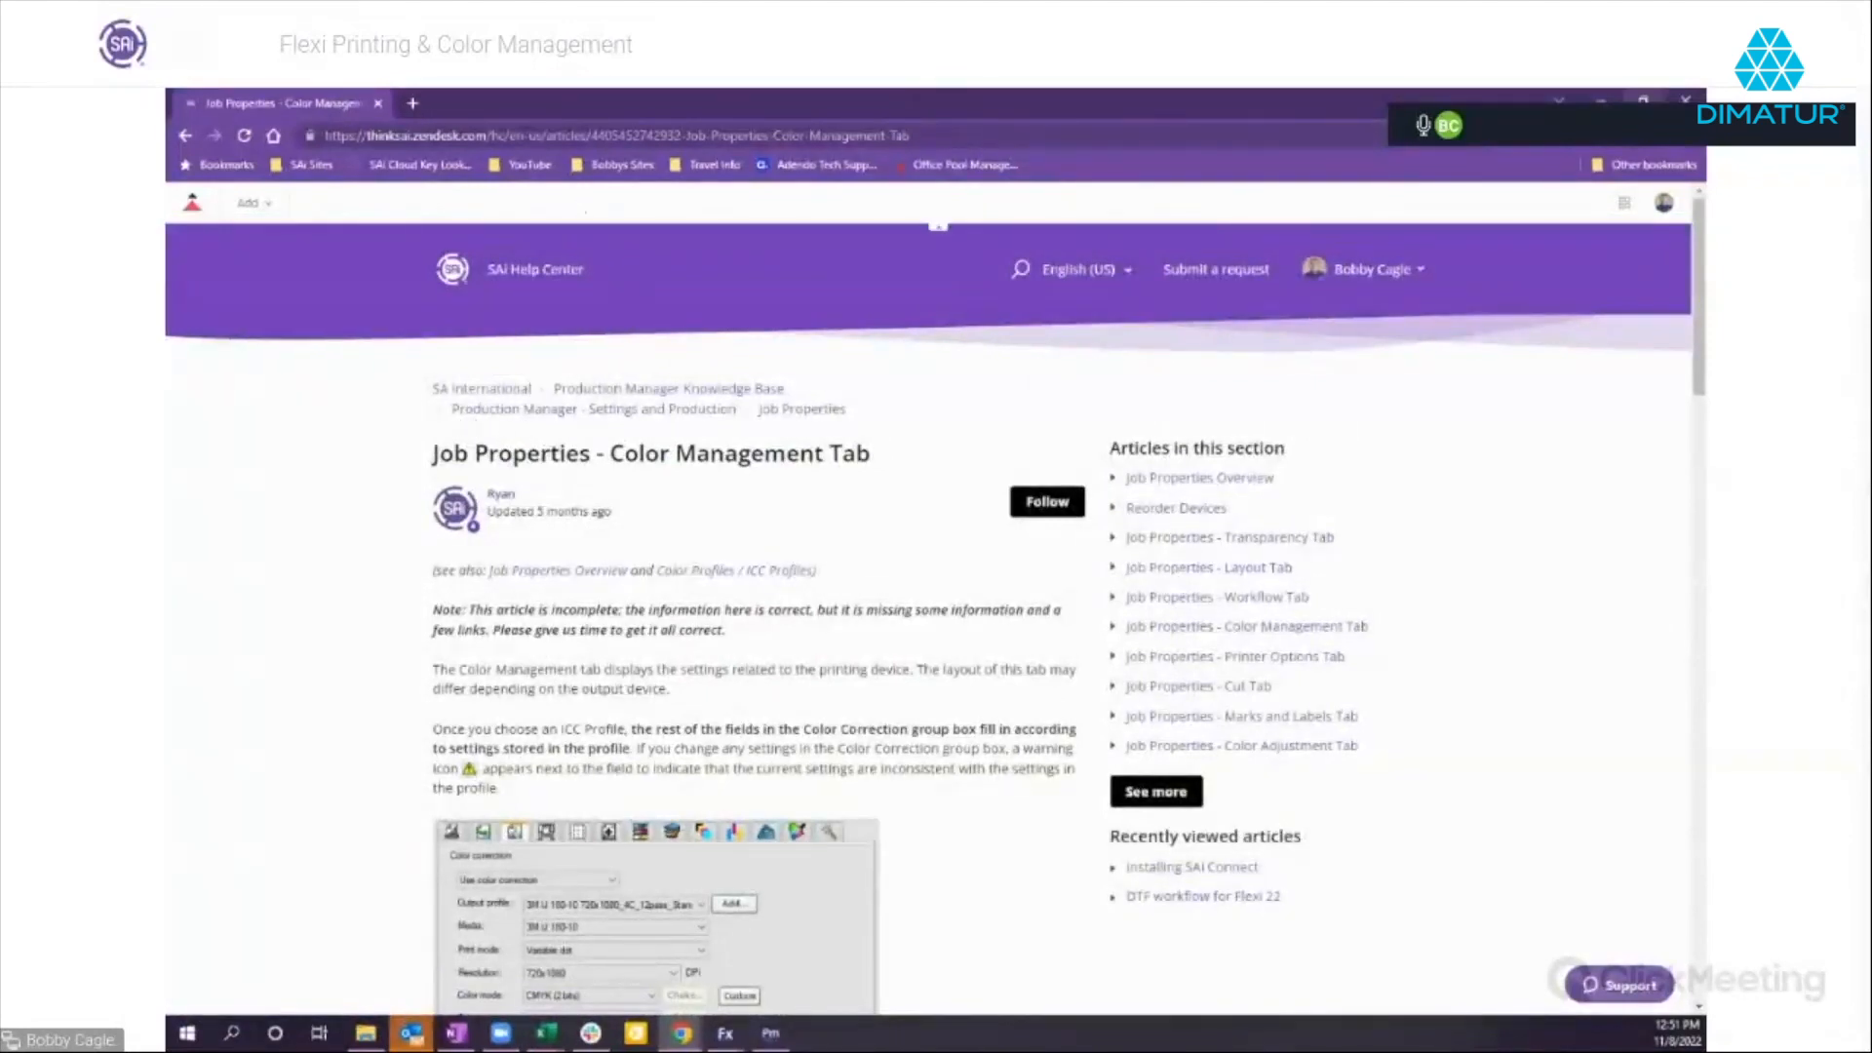
left_click(1600, 100)
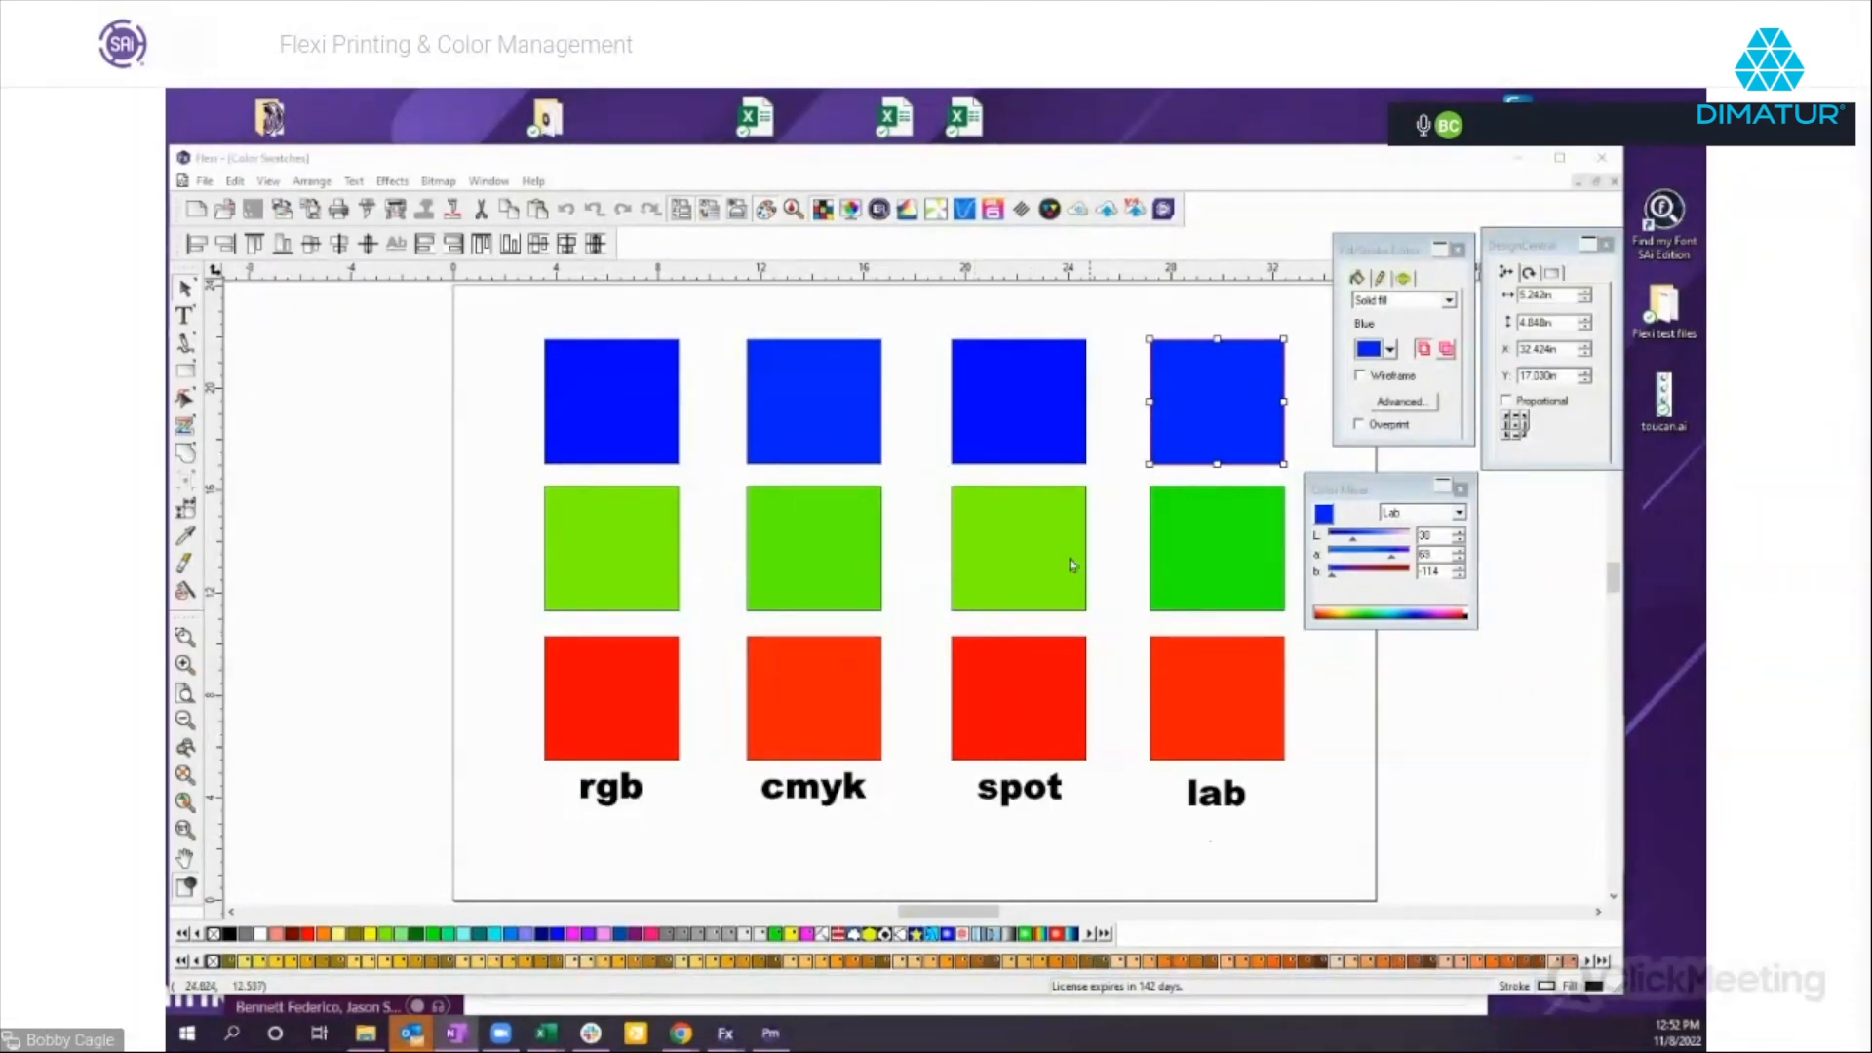
Switch to the Untitled 1 document and delete the violet rectangle beside the magenta one.
left_click(577, 417)
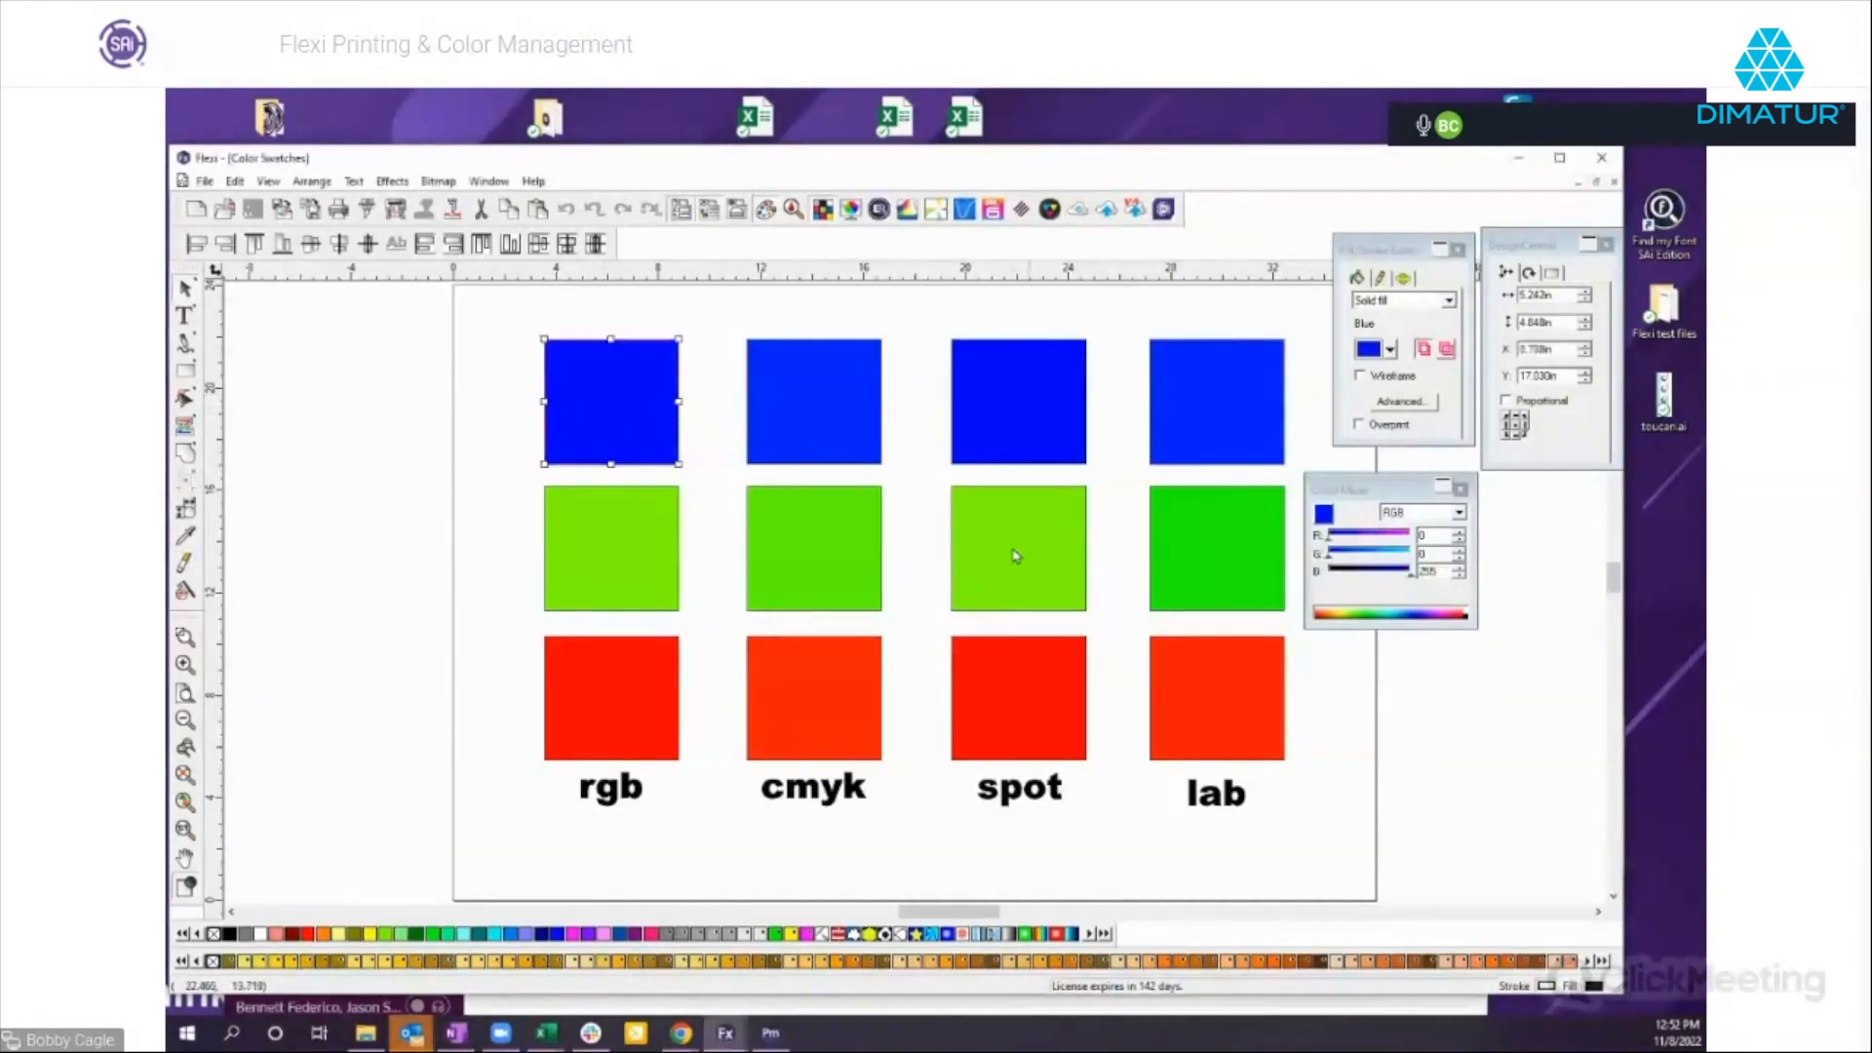
left_click(495, 183)
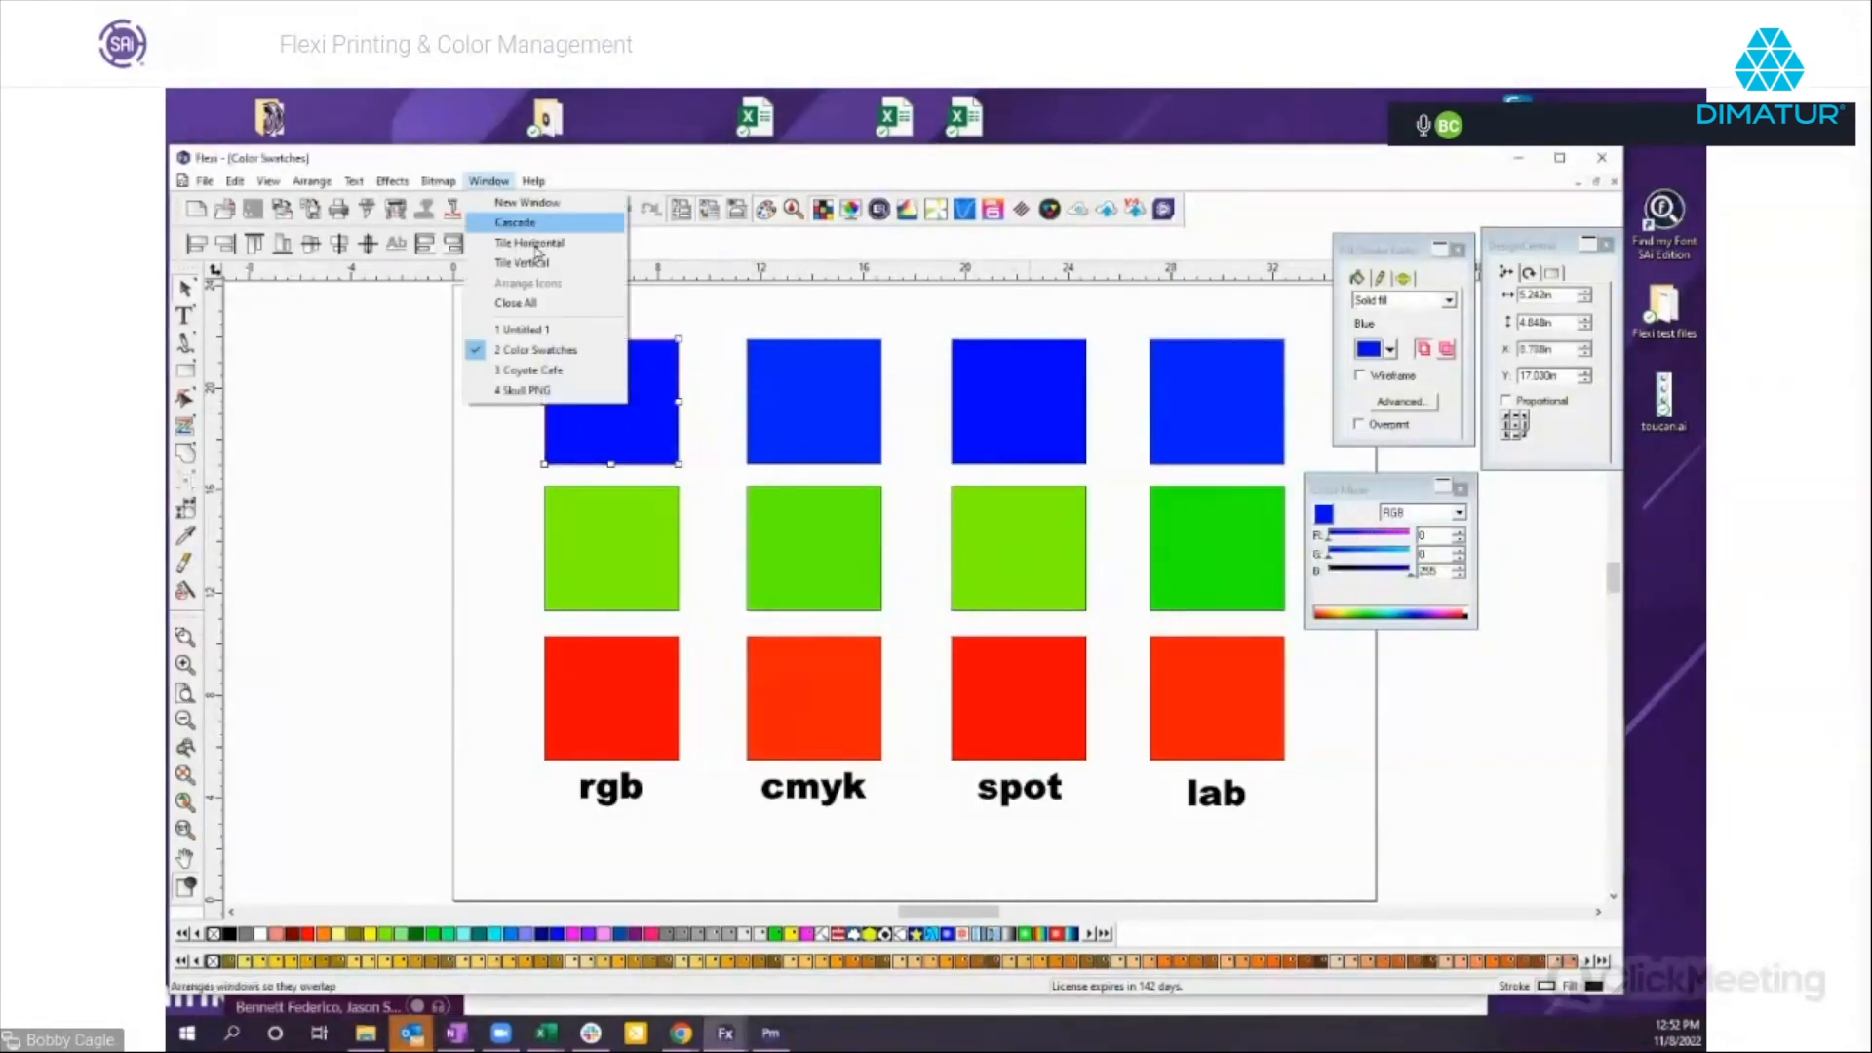
left_click(527, 332)
left_click(648, 487)
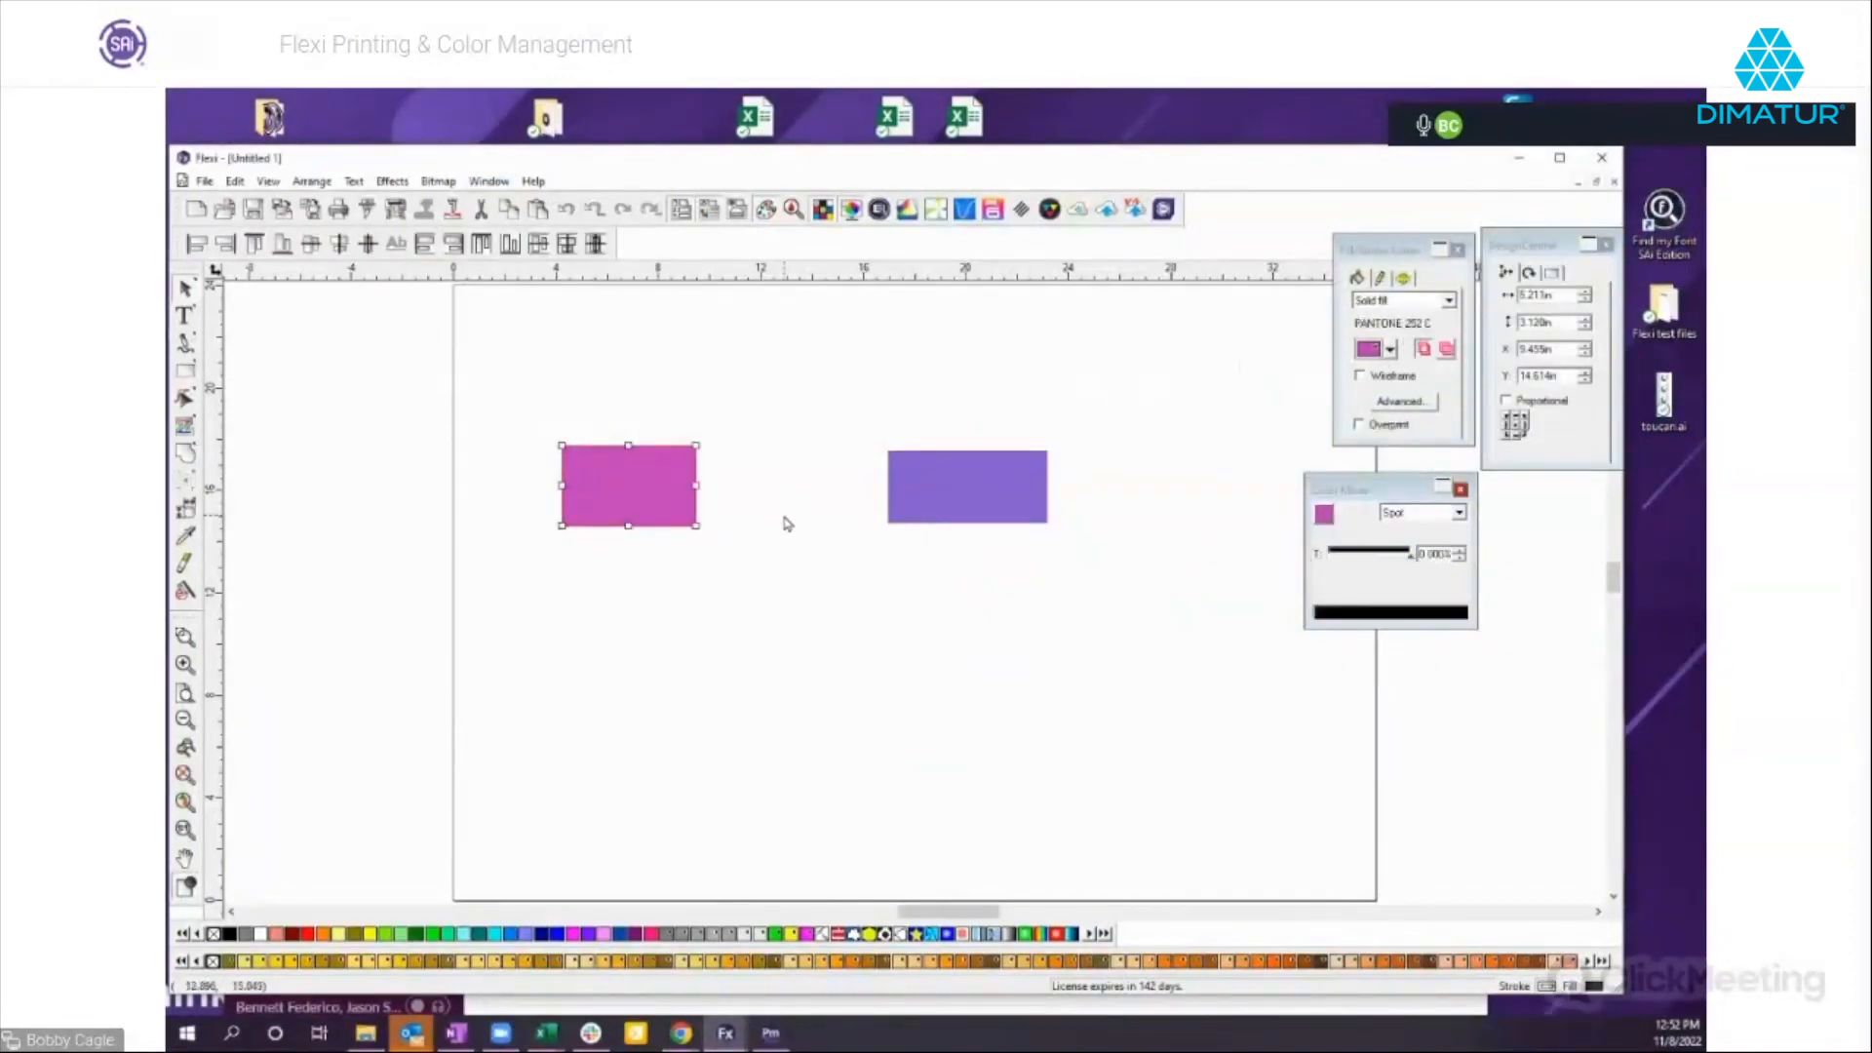
left_click_drag(940, 495, 965, 522)
key("Delete")
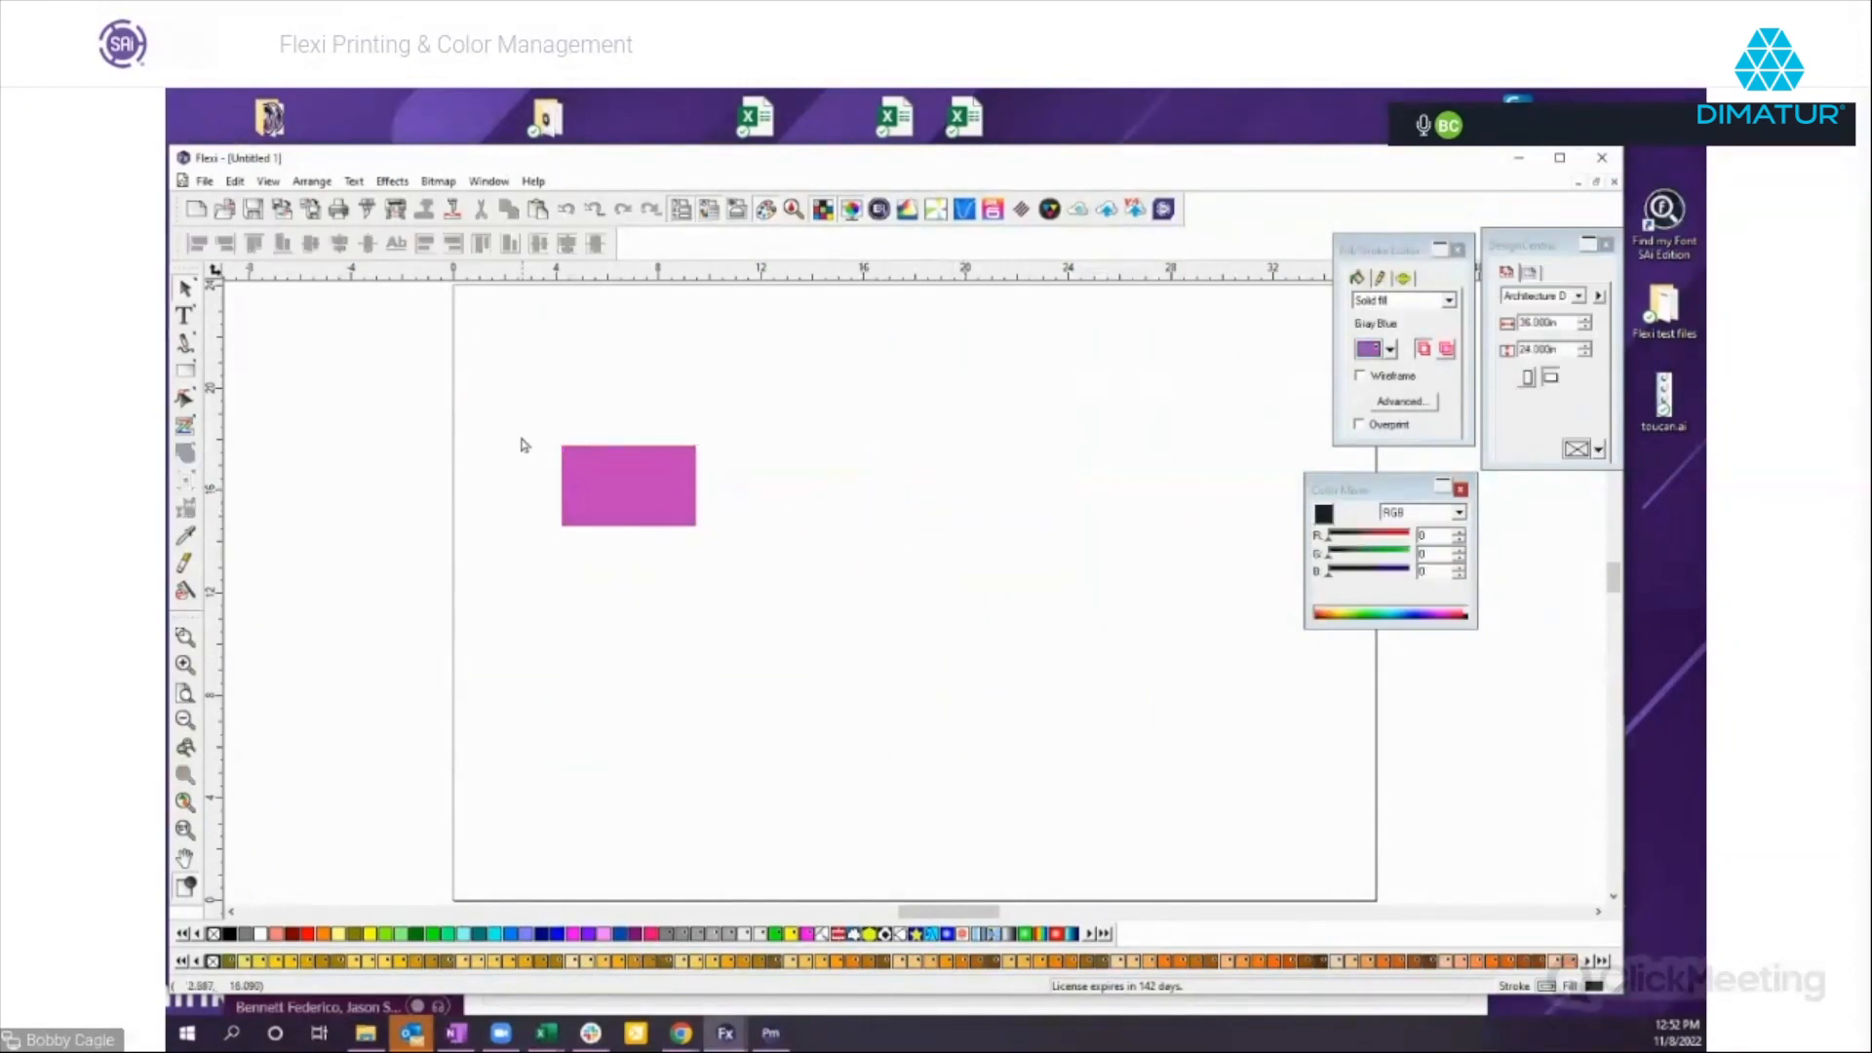
Open color finding in Color Specs for the magenta rectangle's PANTONE 252 C and exclude the Swatch Table from the search.
left_click_drag(552, 424, 728, 557)
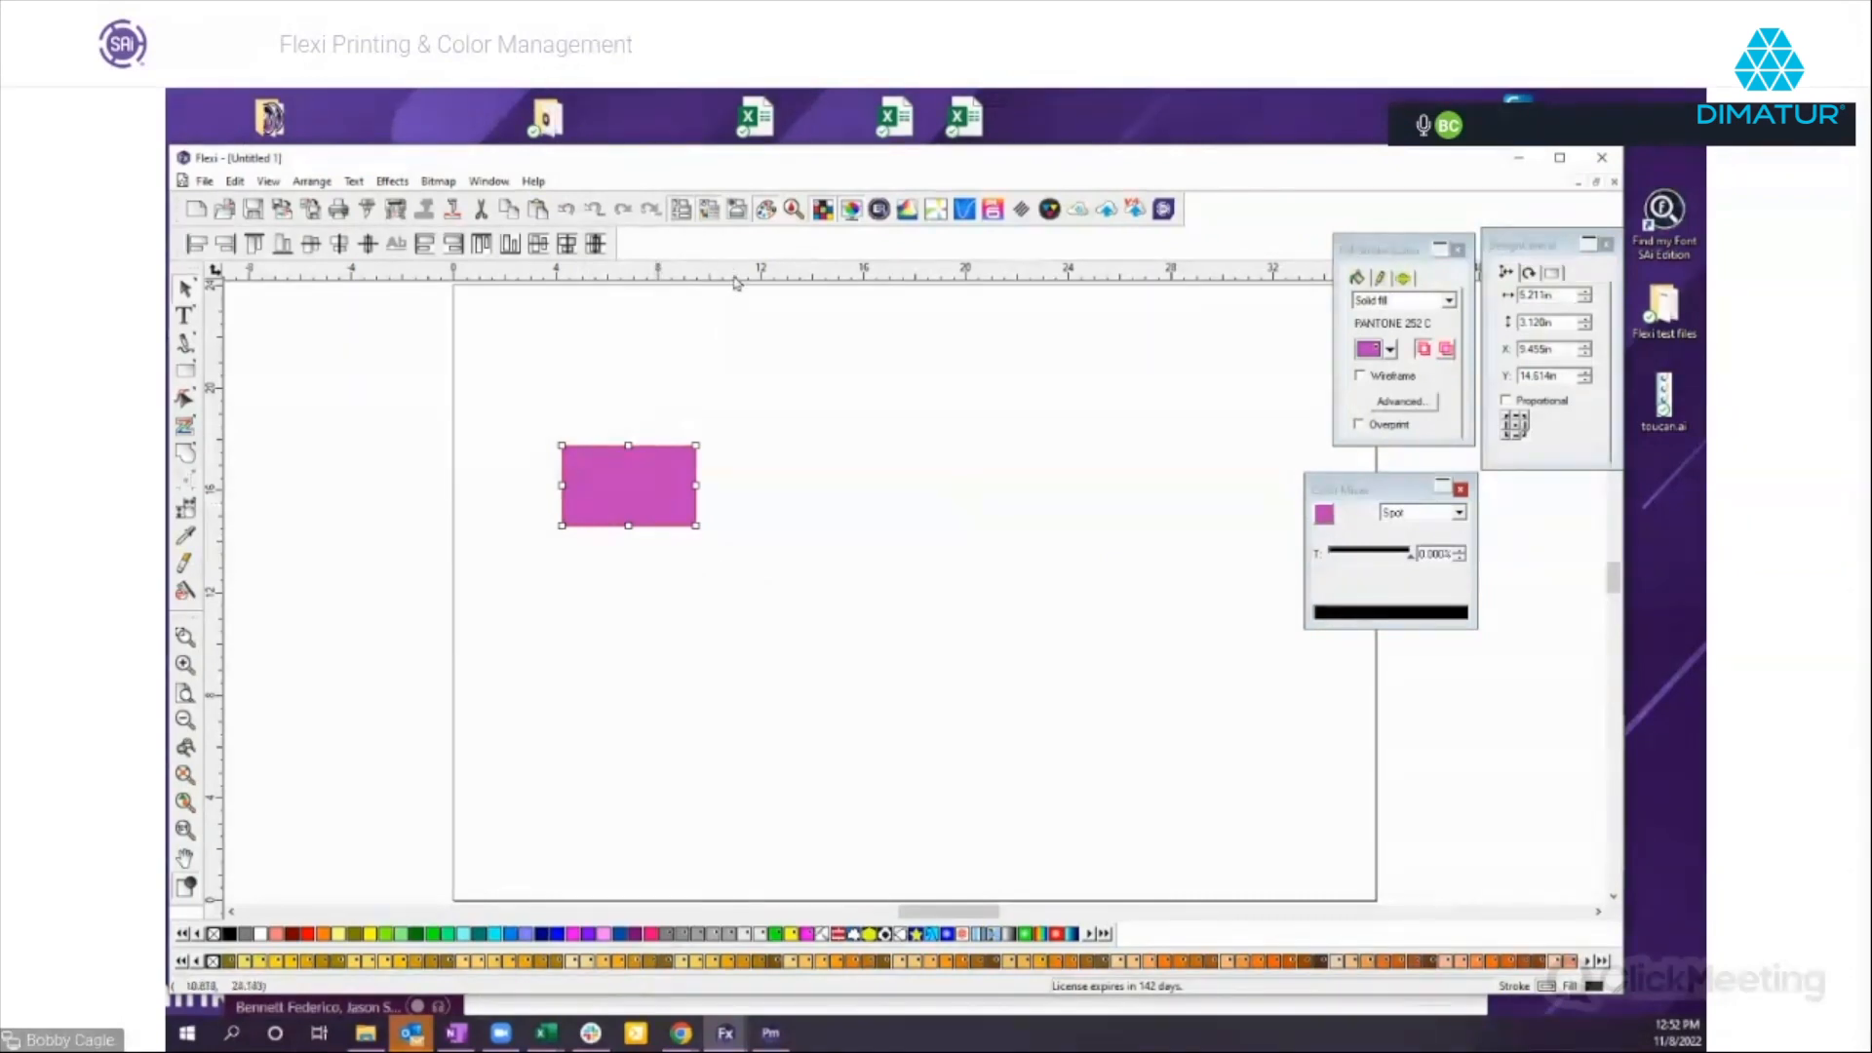
left_click(797, 212)
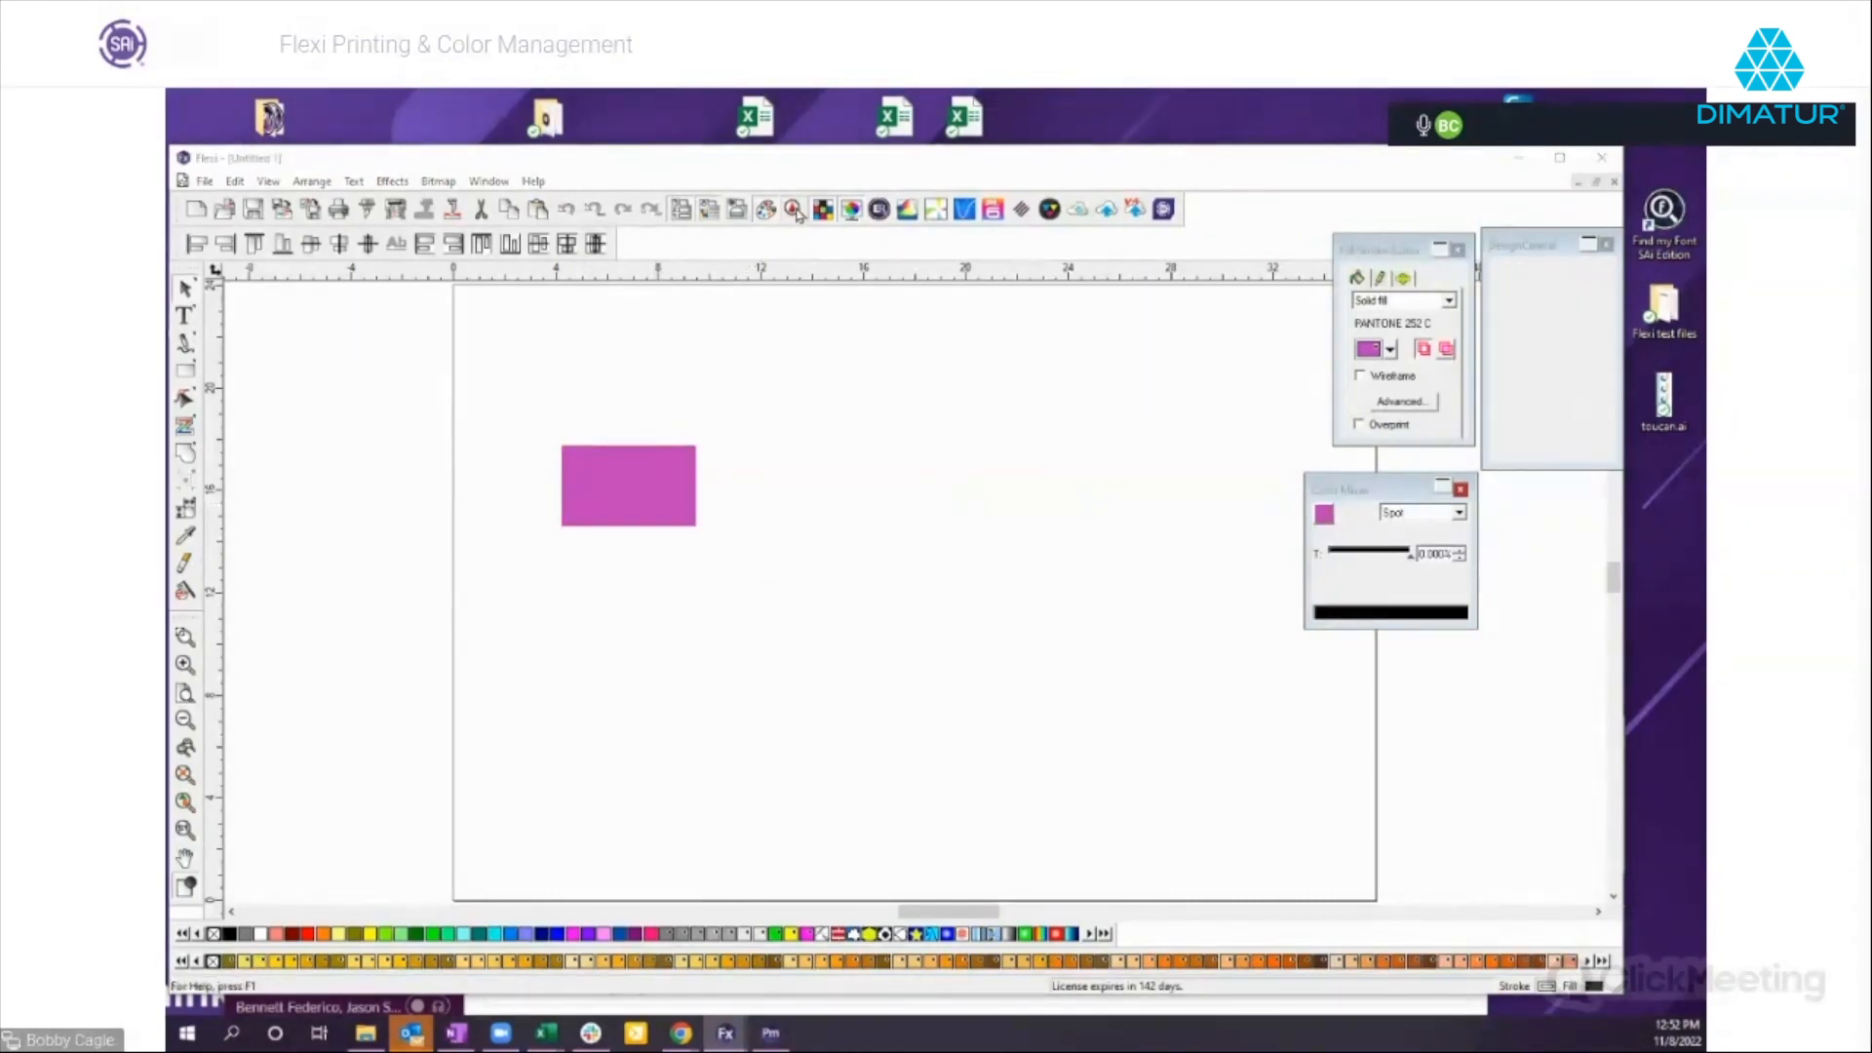
left_click_drag(824, 390, 978, 300)
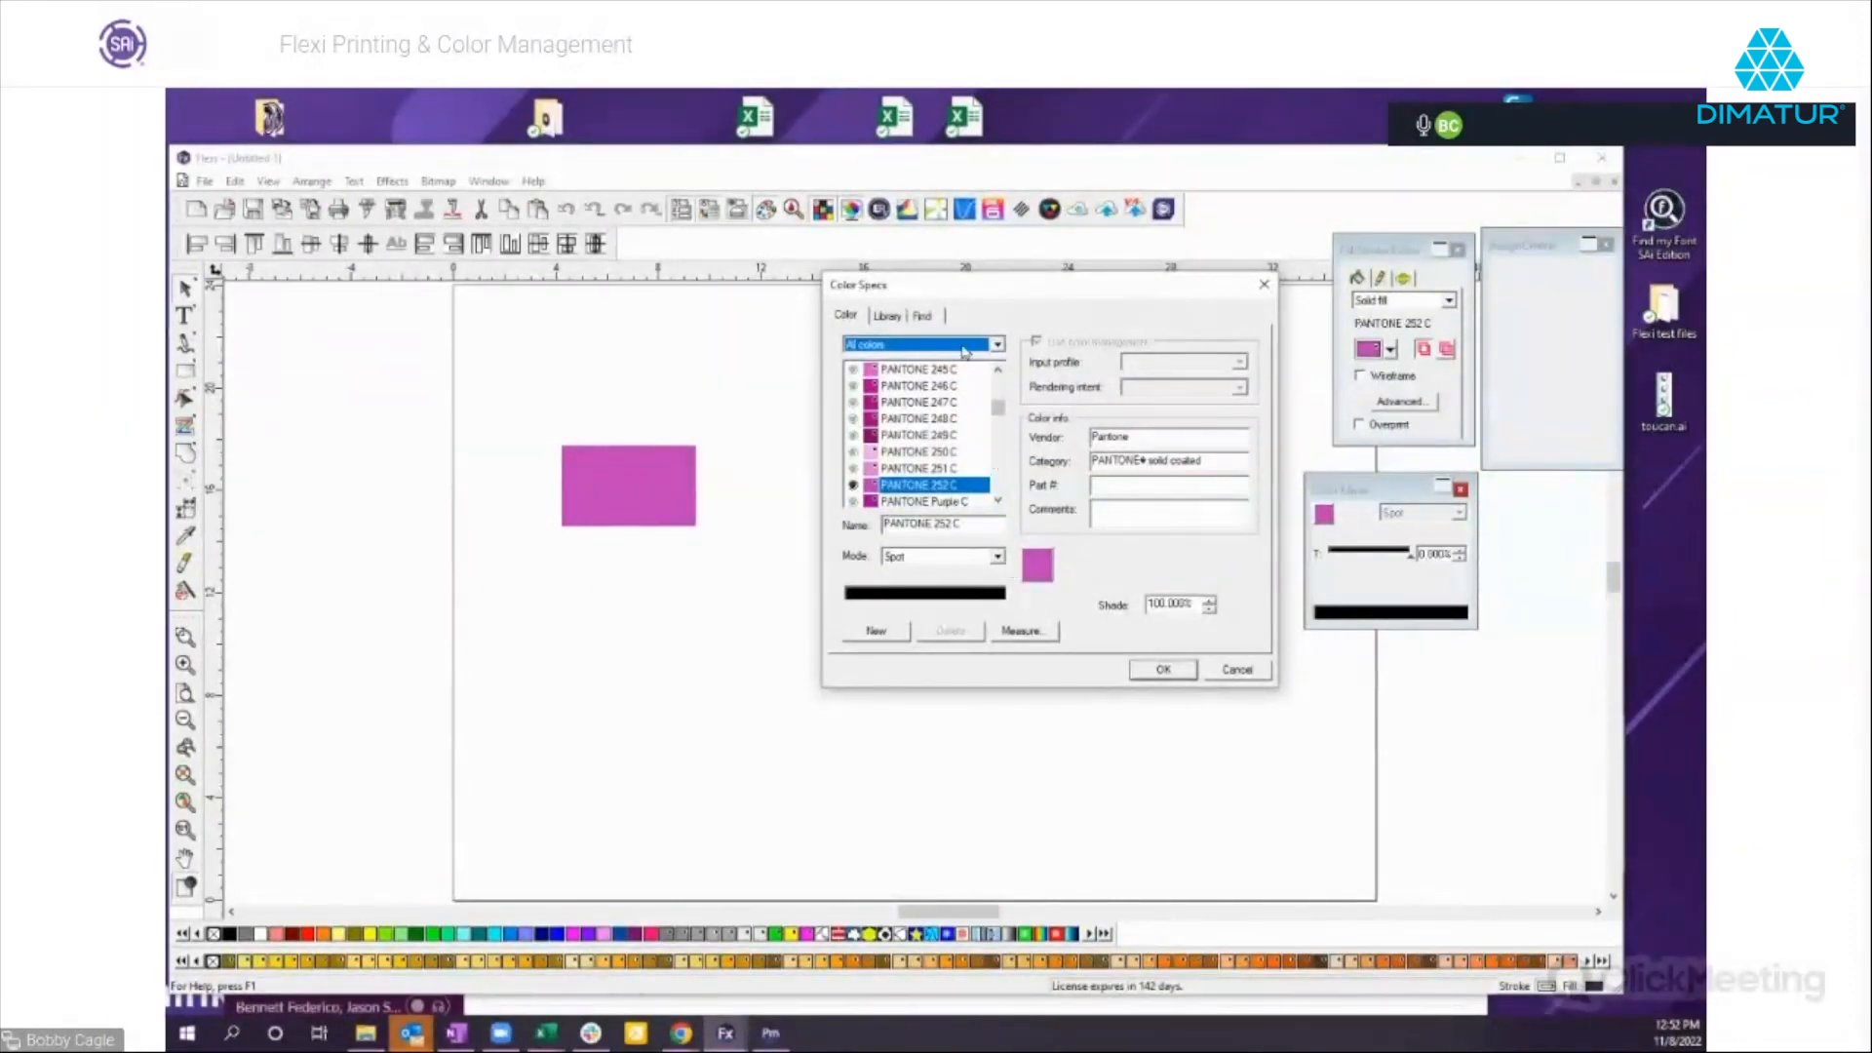
left_click(931, 320)
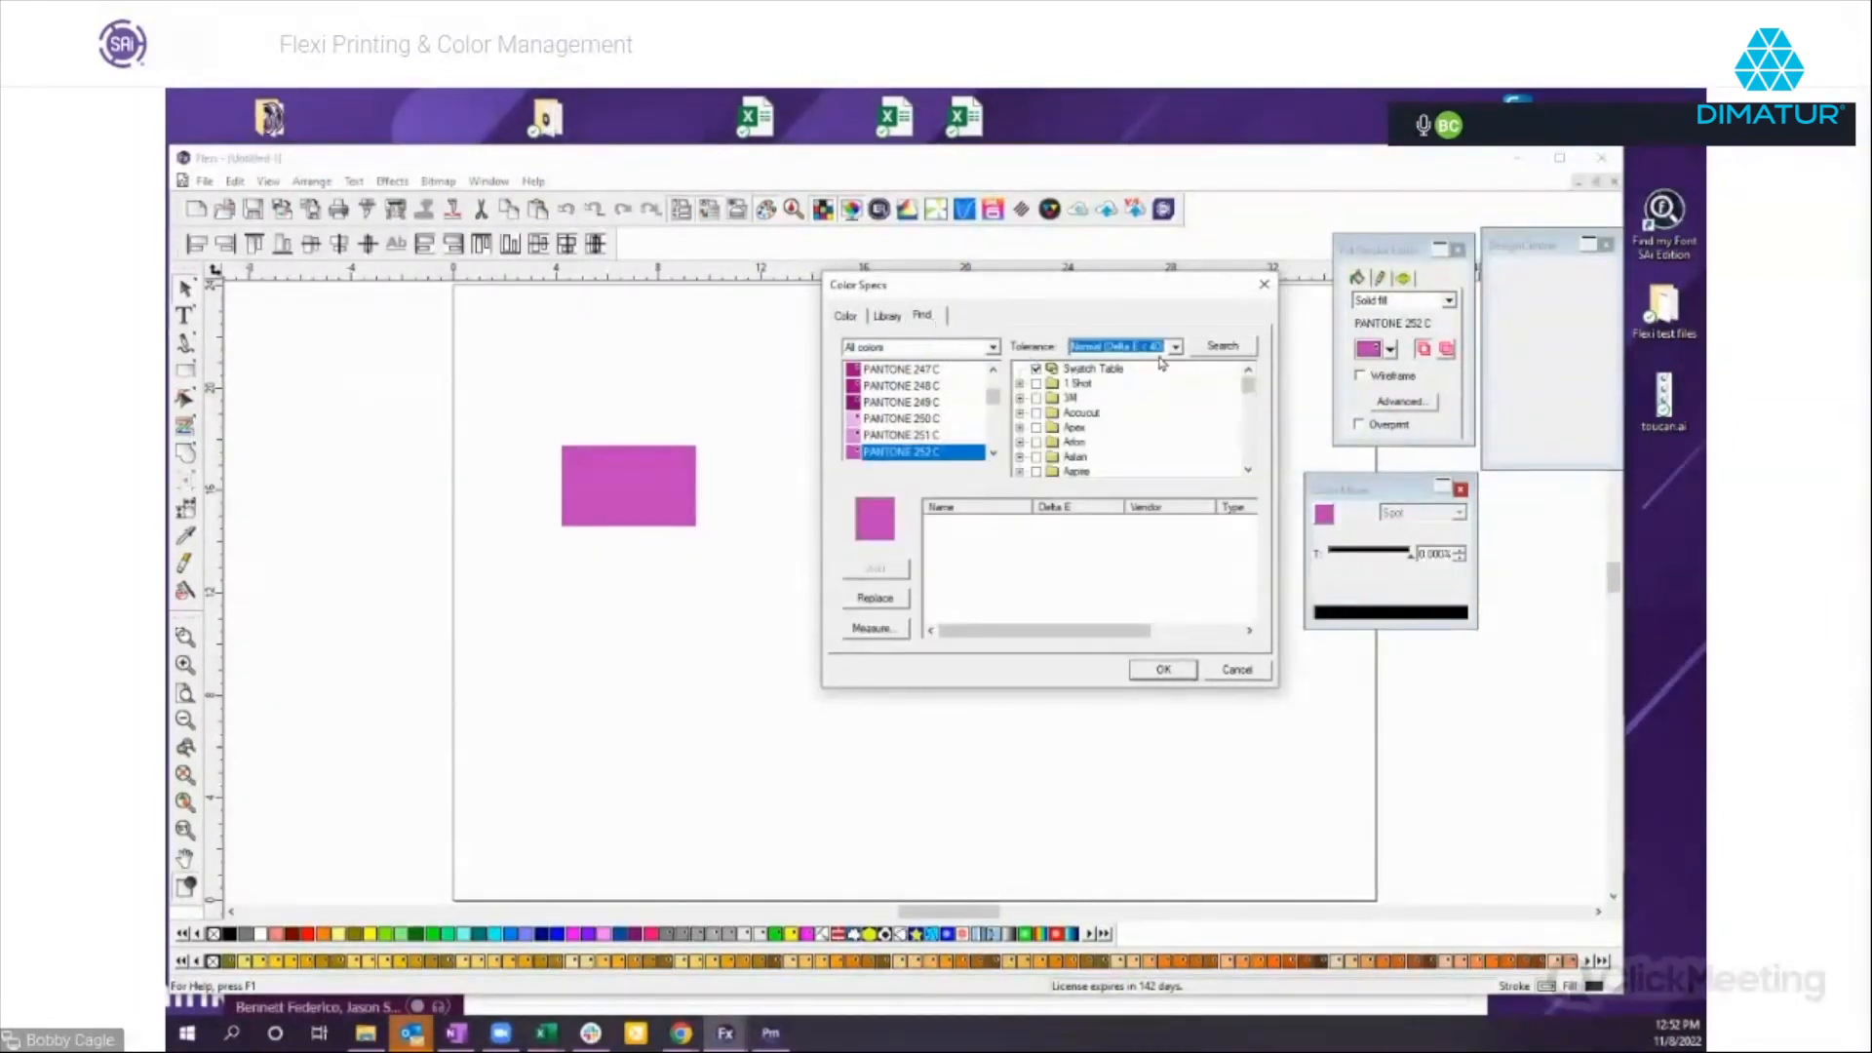
left_click(1037, 370)
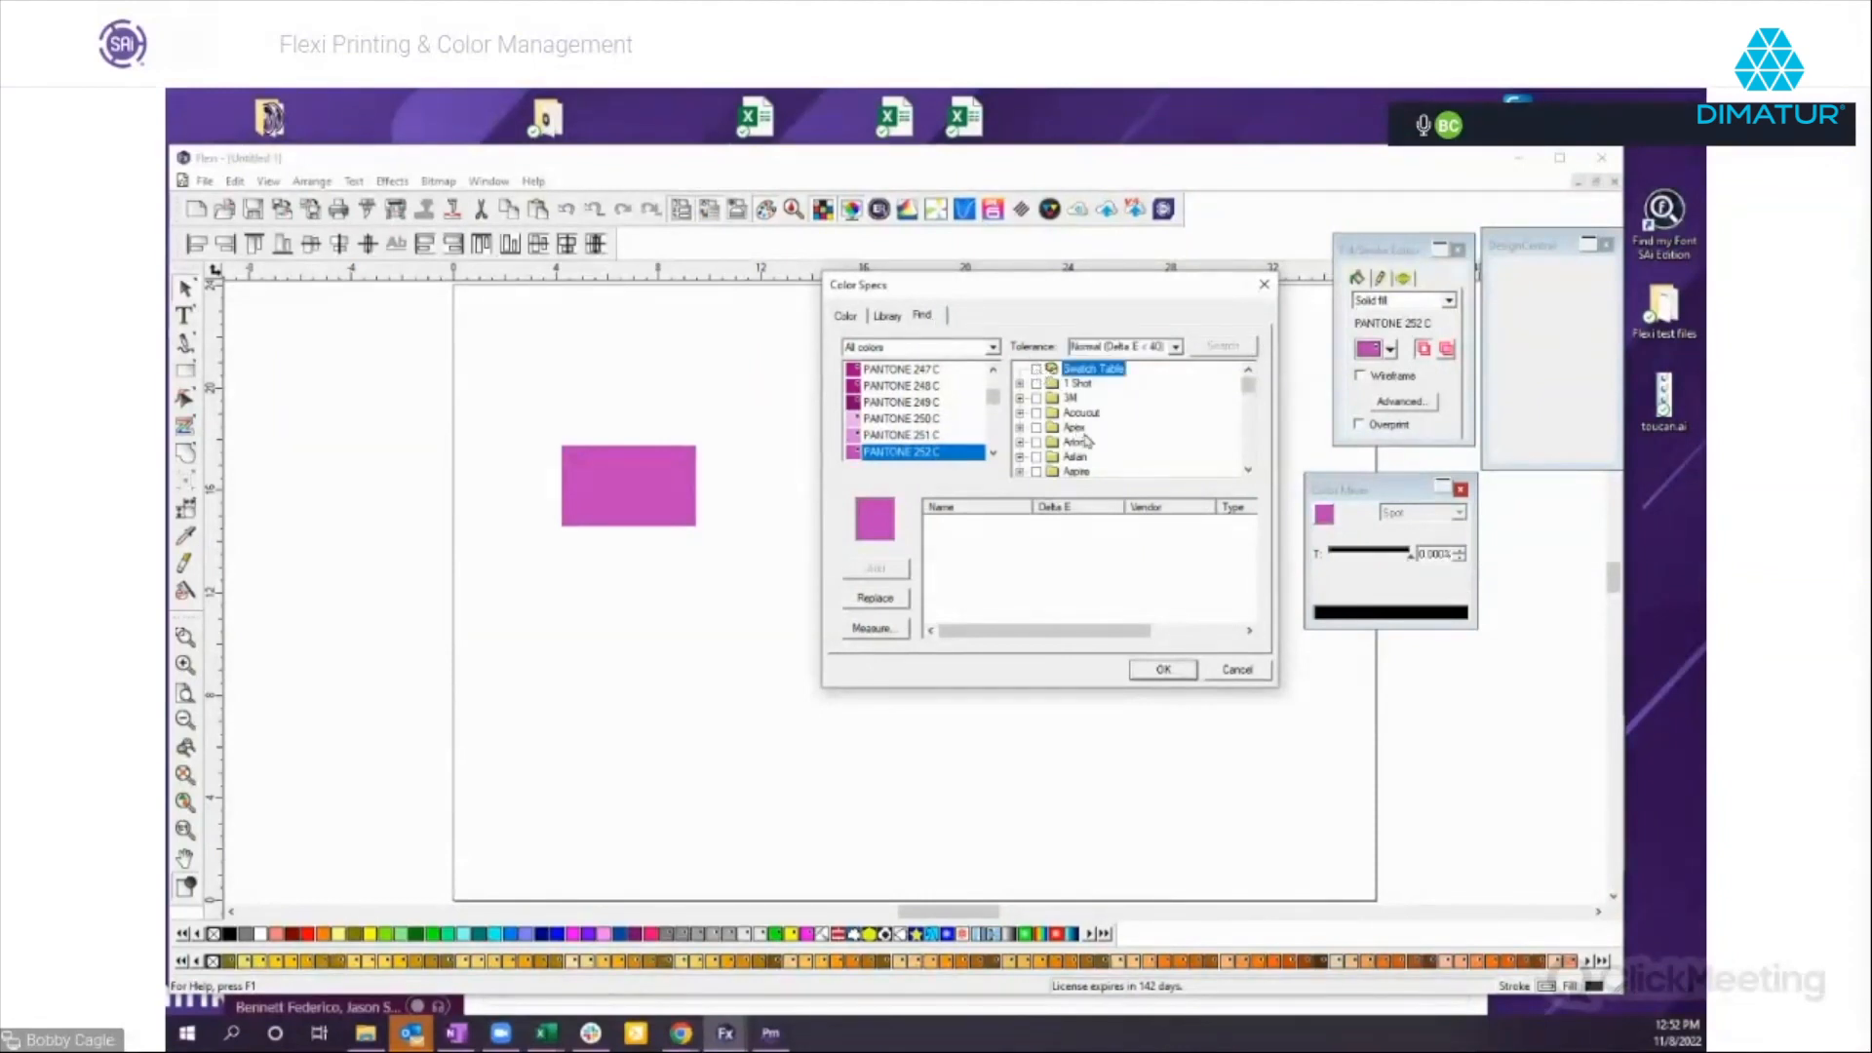
Browse the vendor color libraries, include the Oracal 851 series in the search scope and accept the color specs.
scroll(1122, 463, "down", 2)
scroll(1129, 449, "down", 1)
scroll(1121, 447, "down", 1)
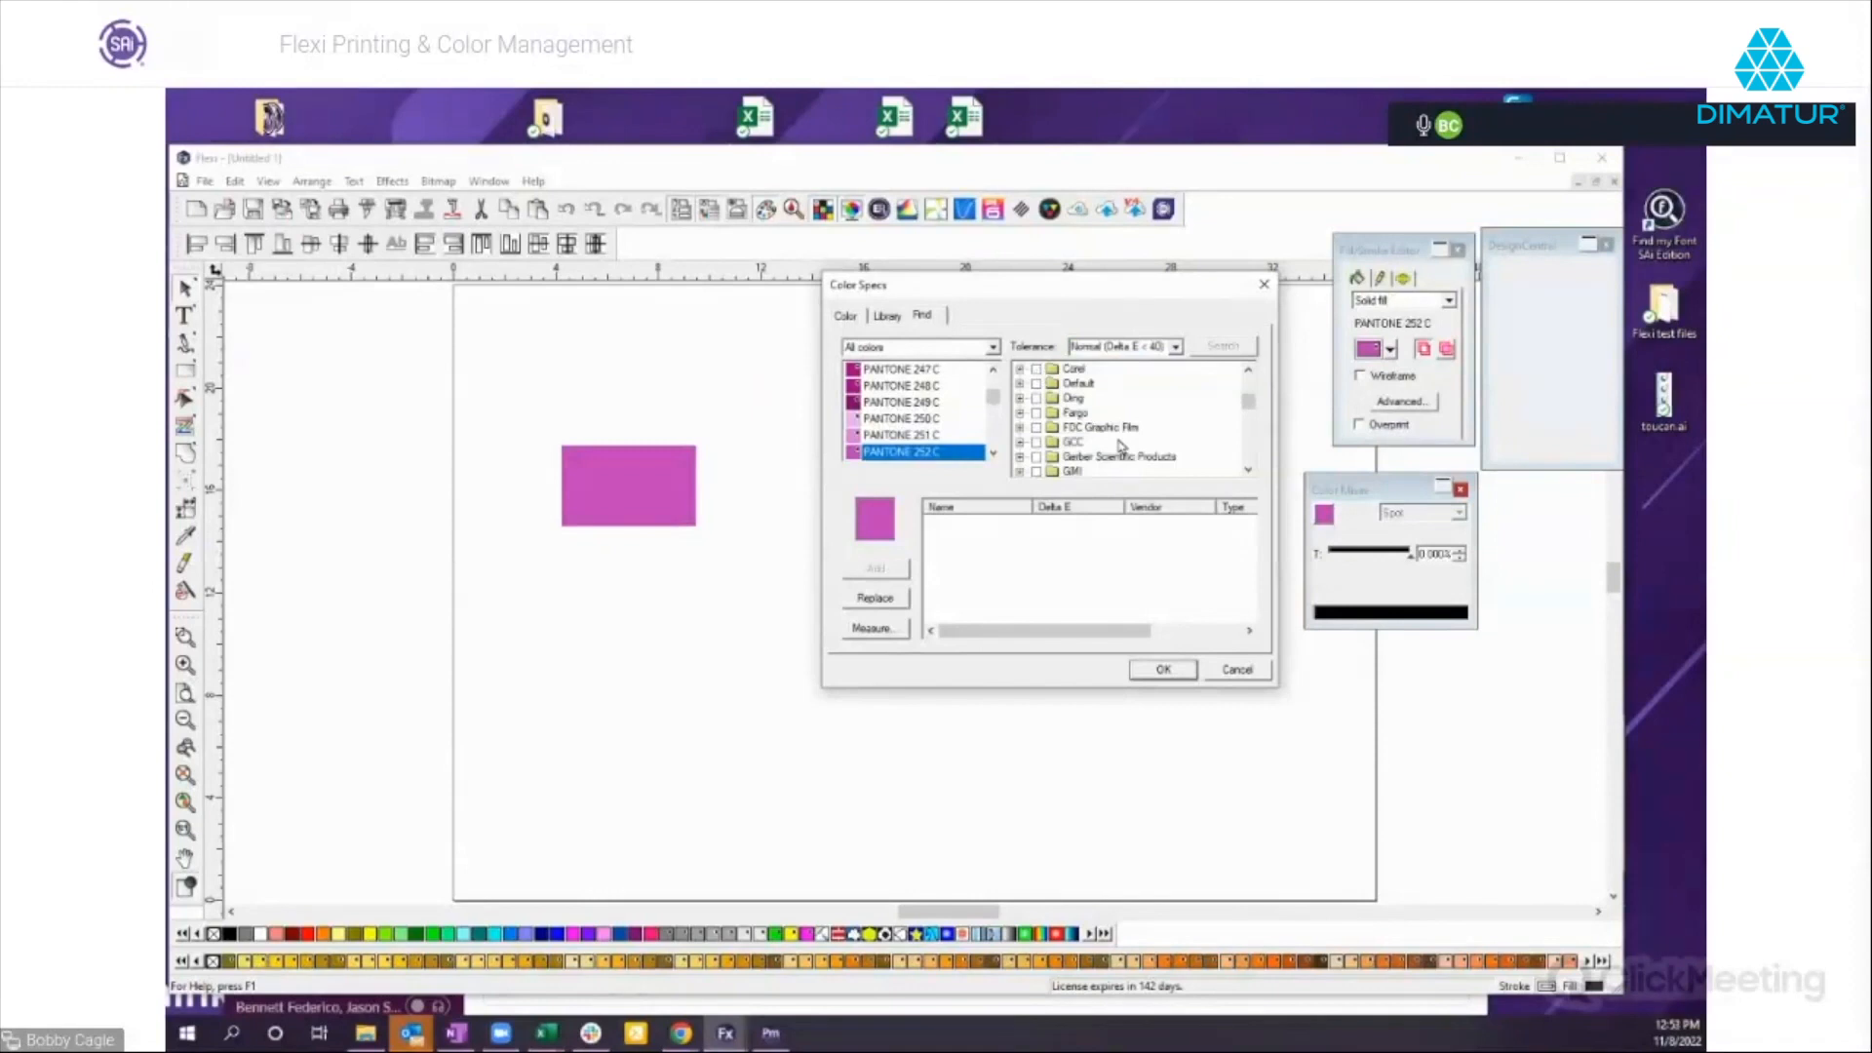
scroll(1121, 446, "down", 3)
scroll(1124, 448, "down", 2)
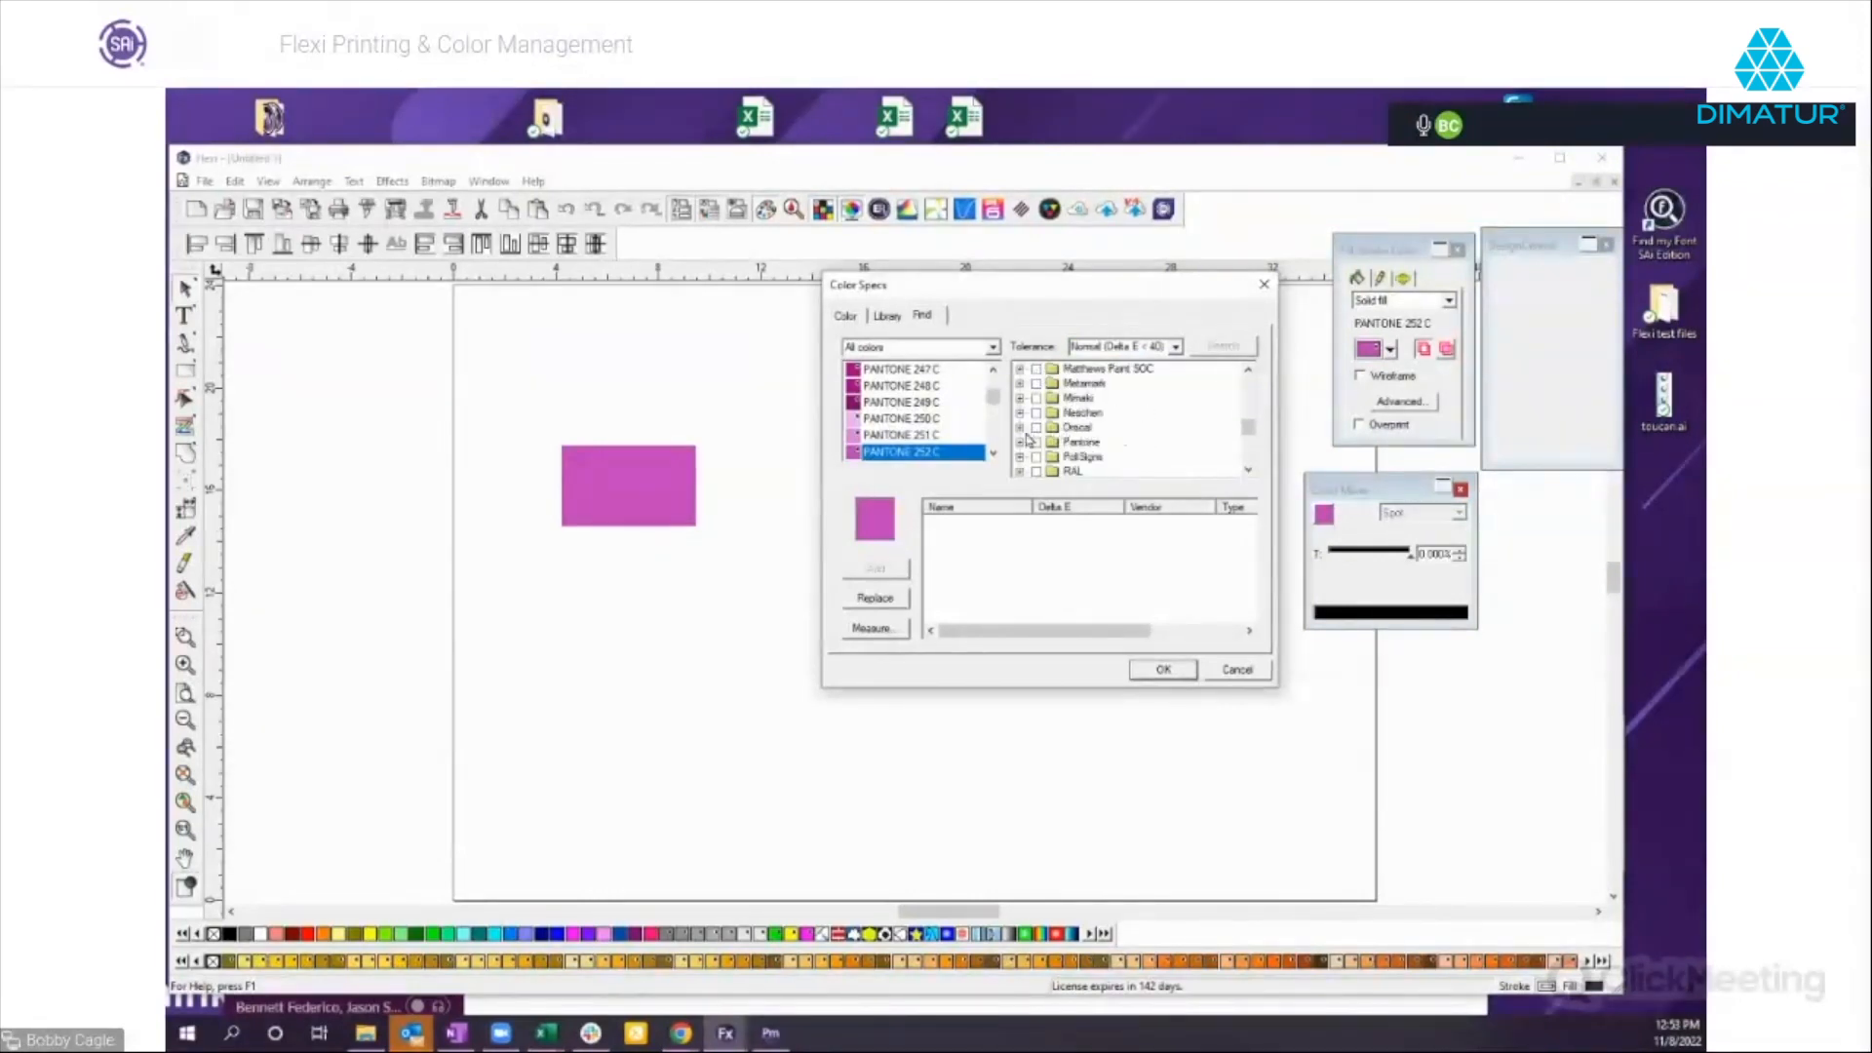
left_click(1020, 428)
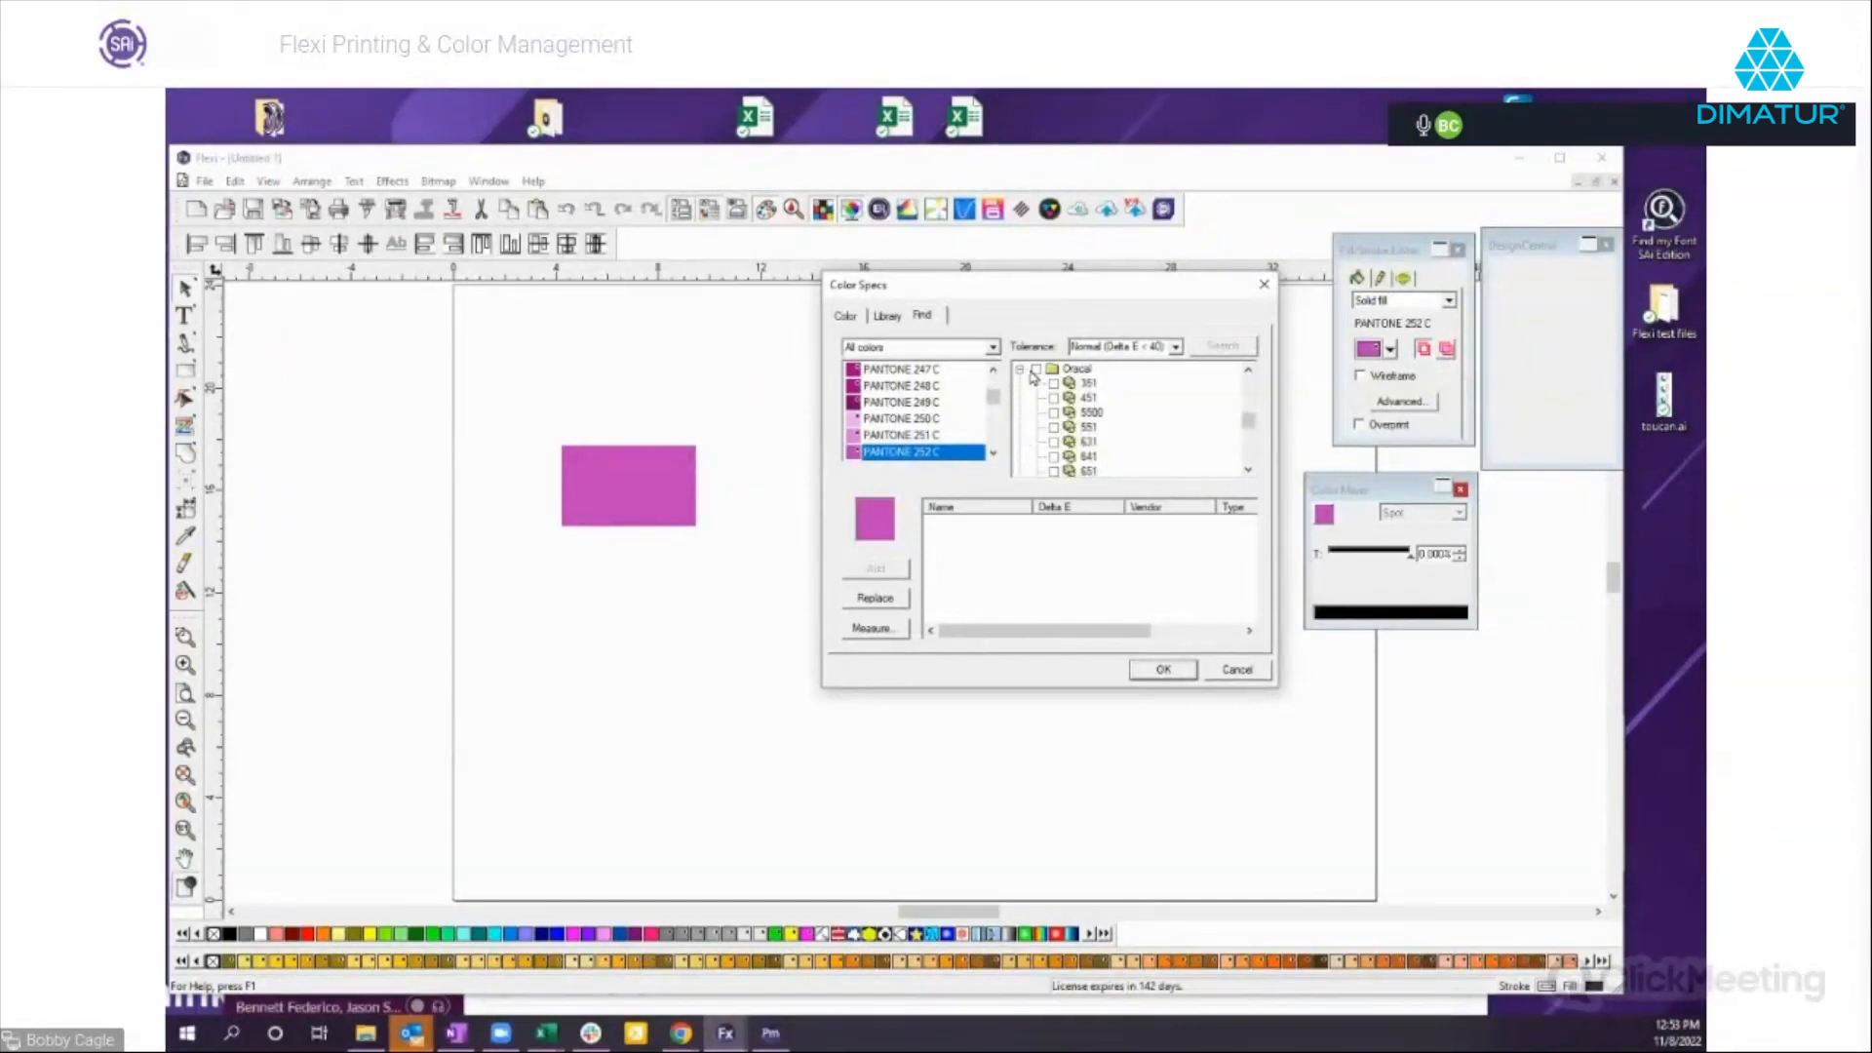
scroll(1079, 437, "down", 1)
scroll(1101, 474, "down", 1)
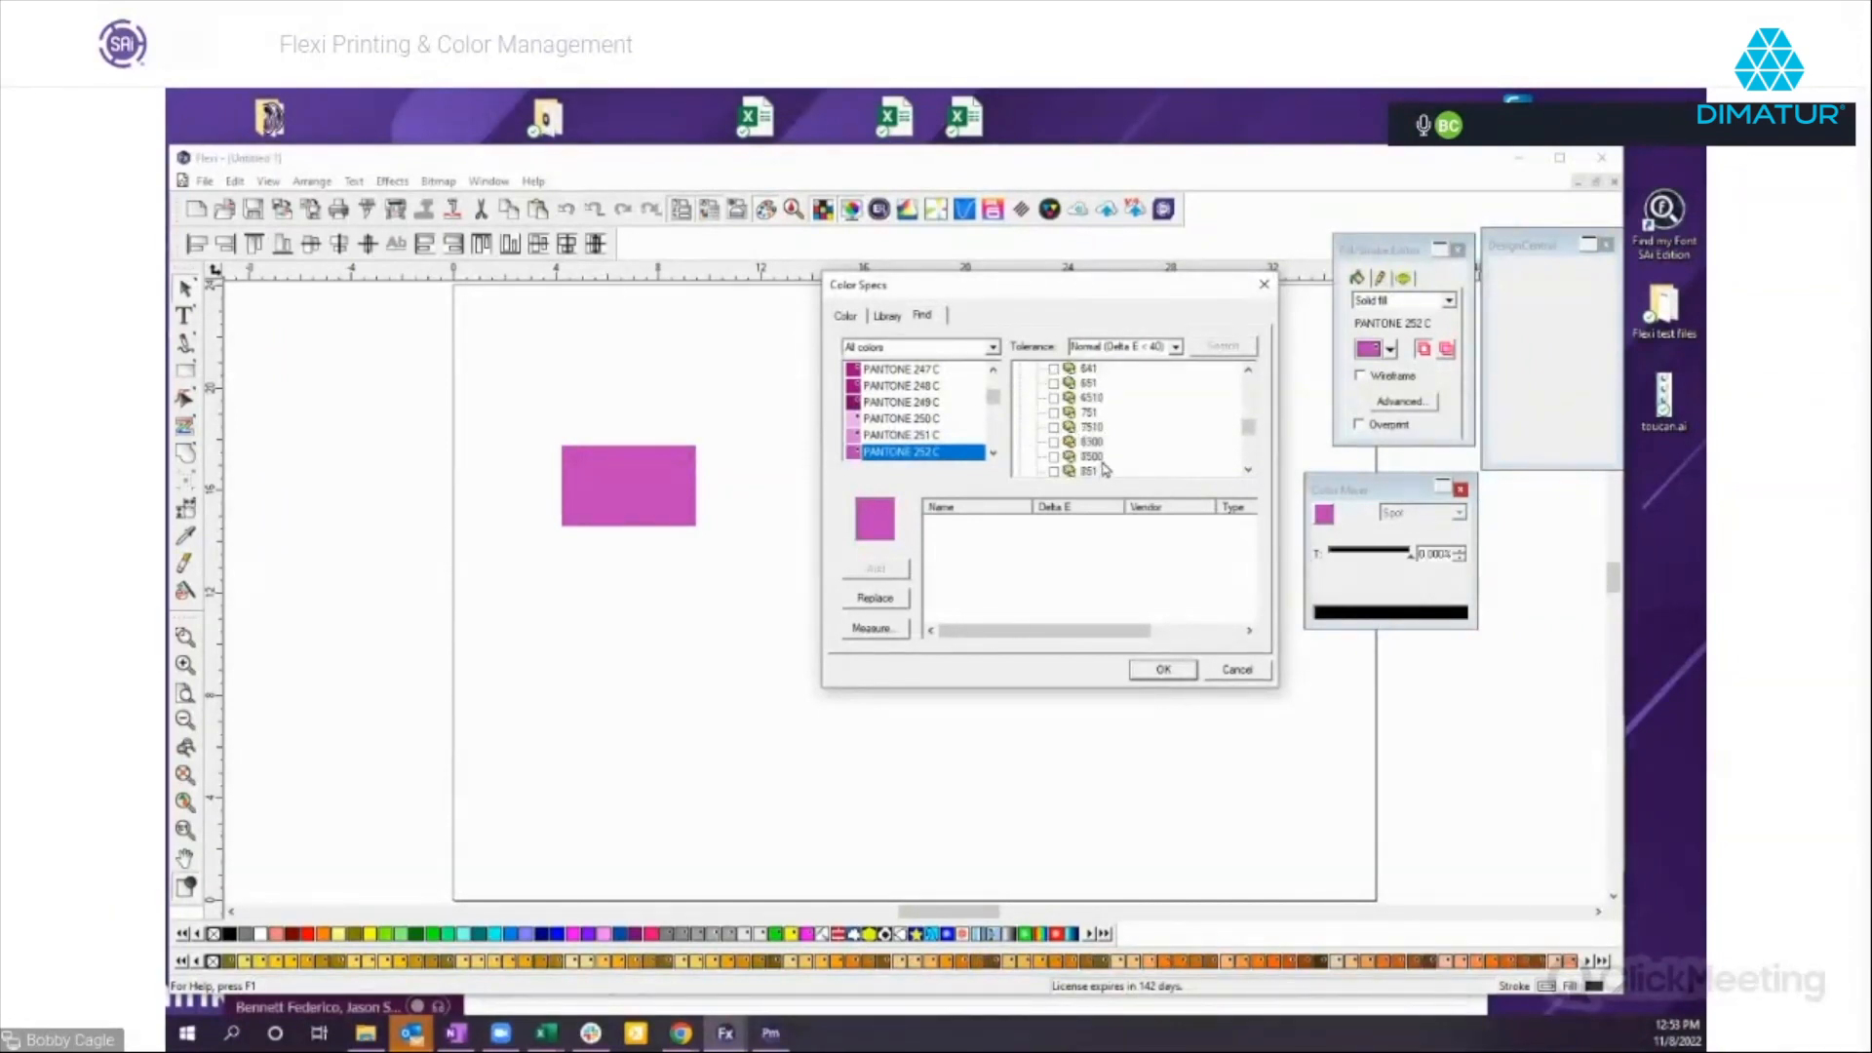
left_click(1052, 473)
left_click(1163, 671)
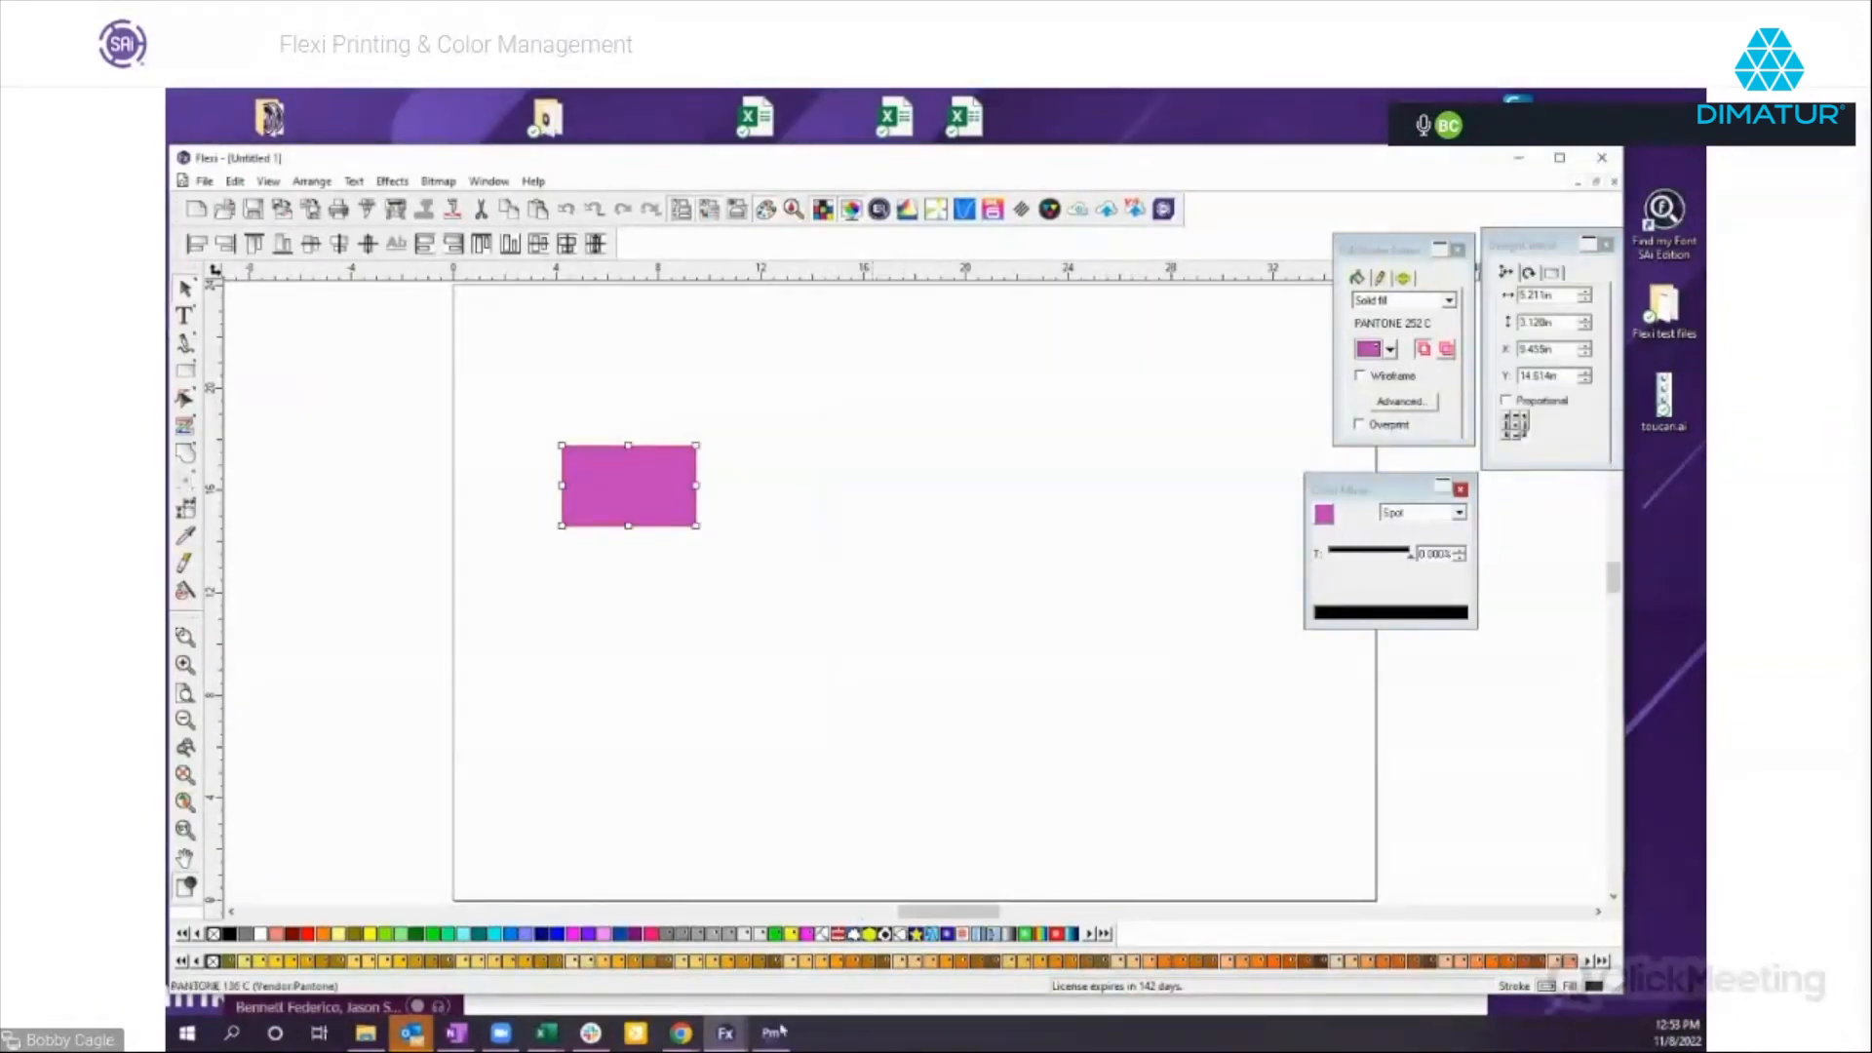
left_click(738, 1036)
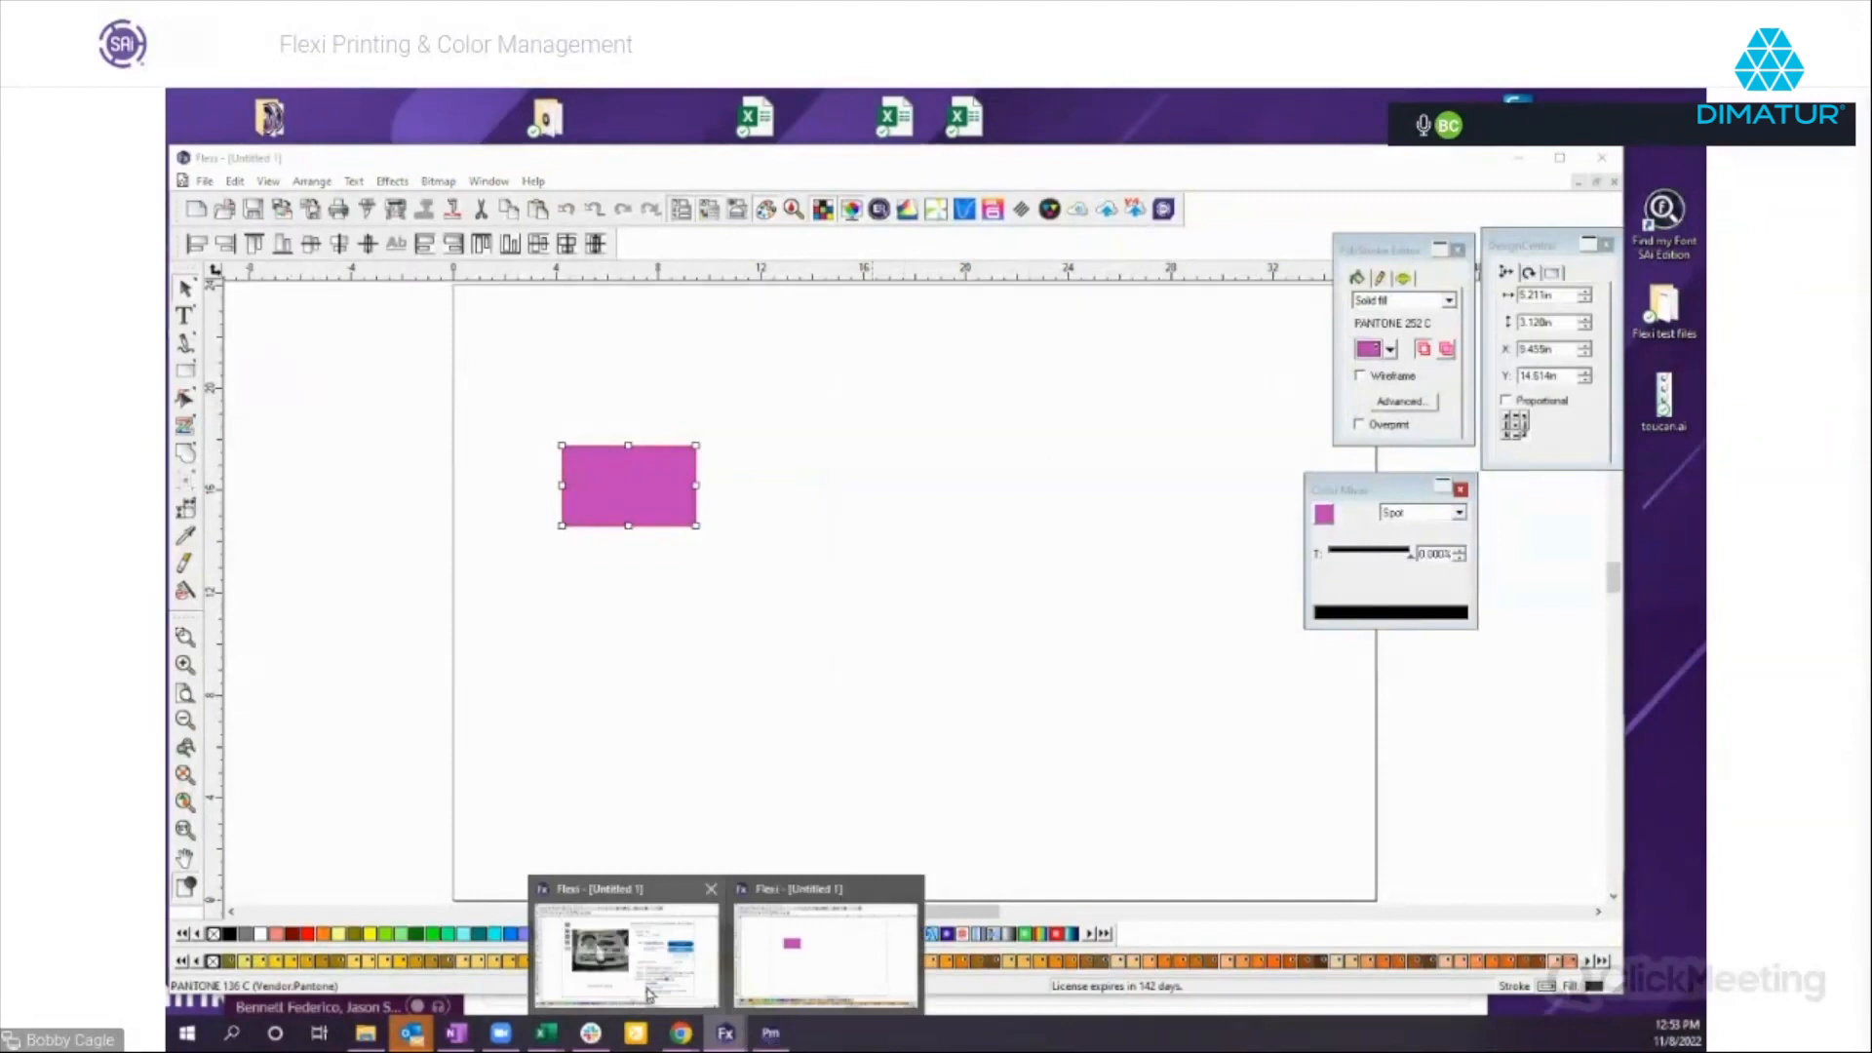
left_click(648, 994)
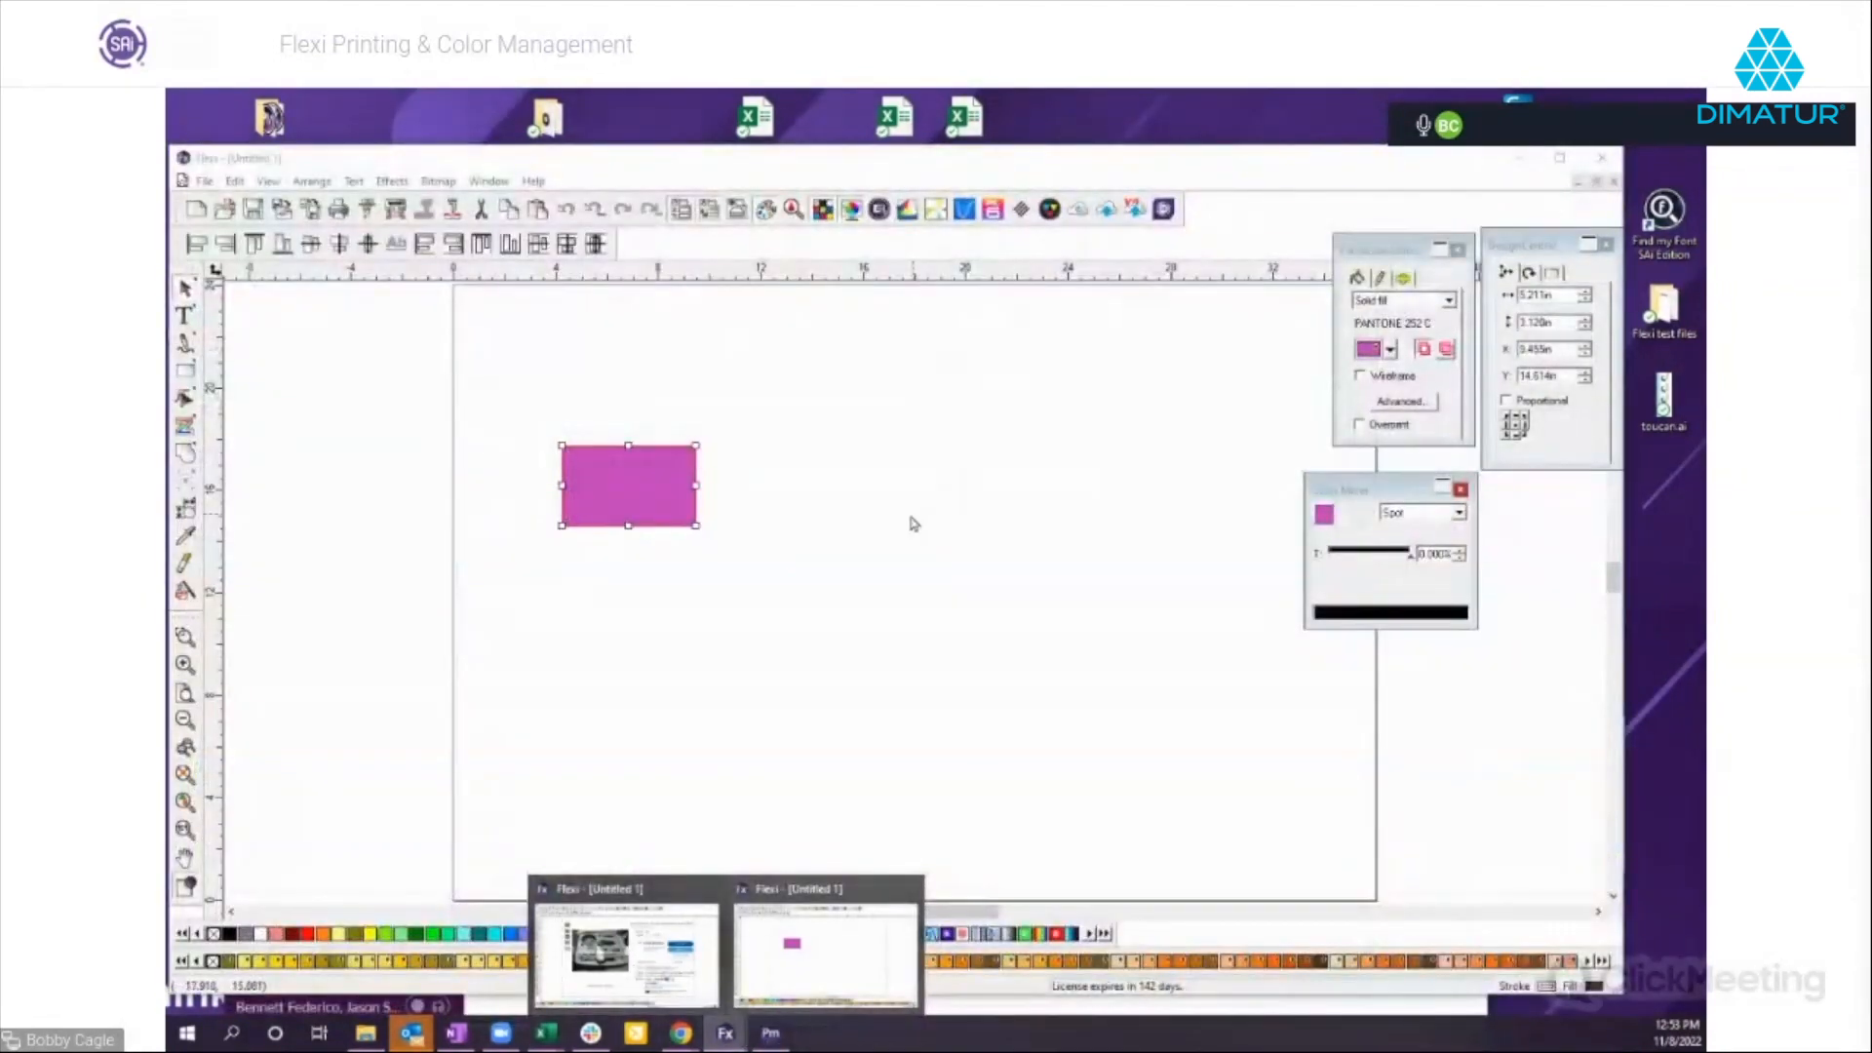
left_click(857, 371)
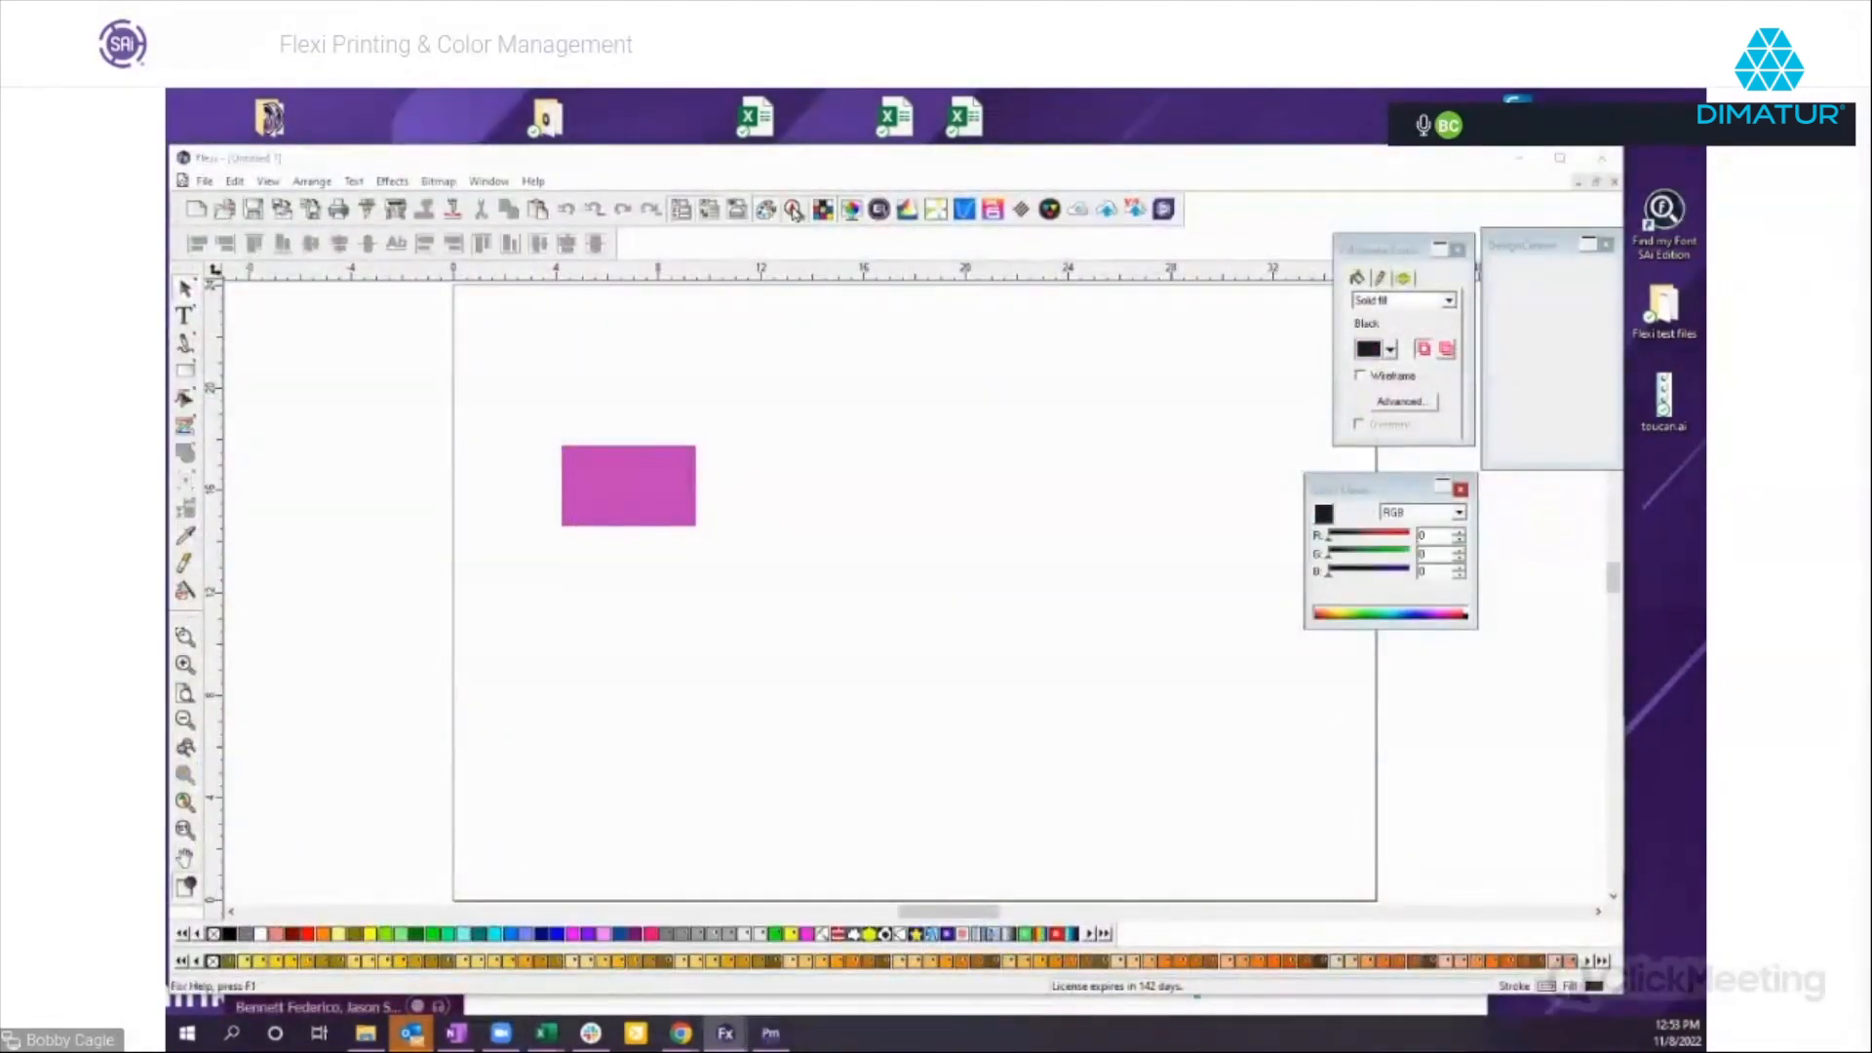
Reopen color finding in Color Specs, set the tolerance to Good (Delta E < 20) and search the Swatch Table for matches to Black.
left_click(794, 210)
left_click(769, 405)
left_click_drag(886, 383, 1047, 308)
left_click(1184, 362)
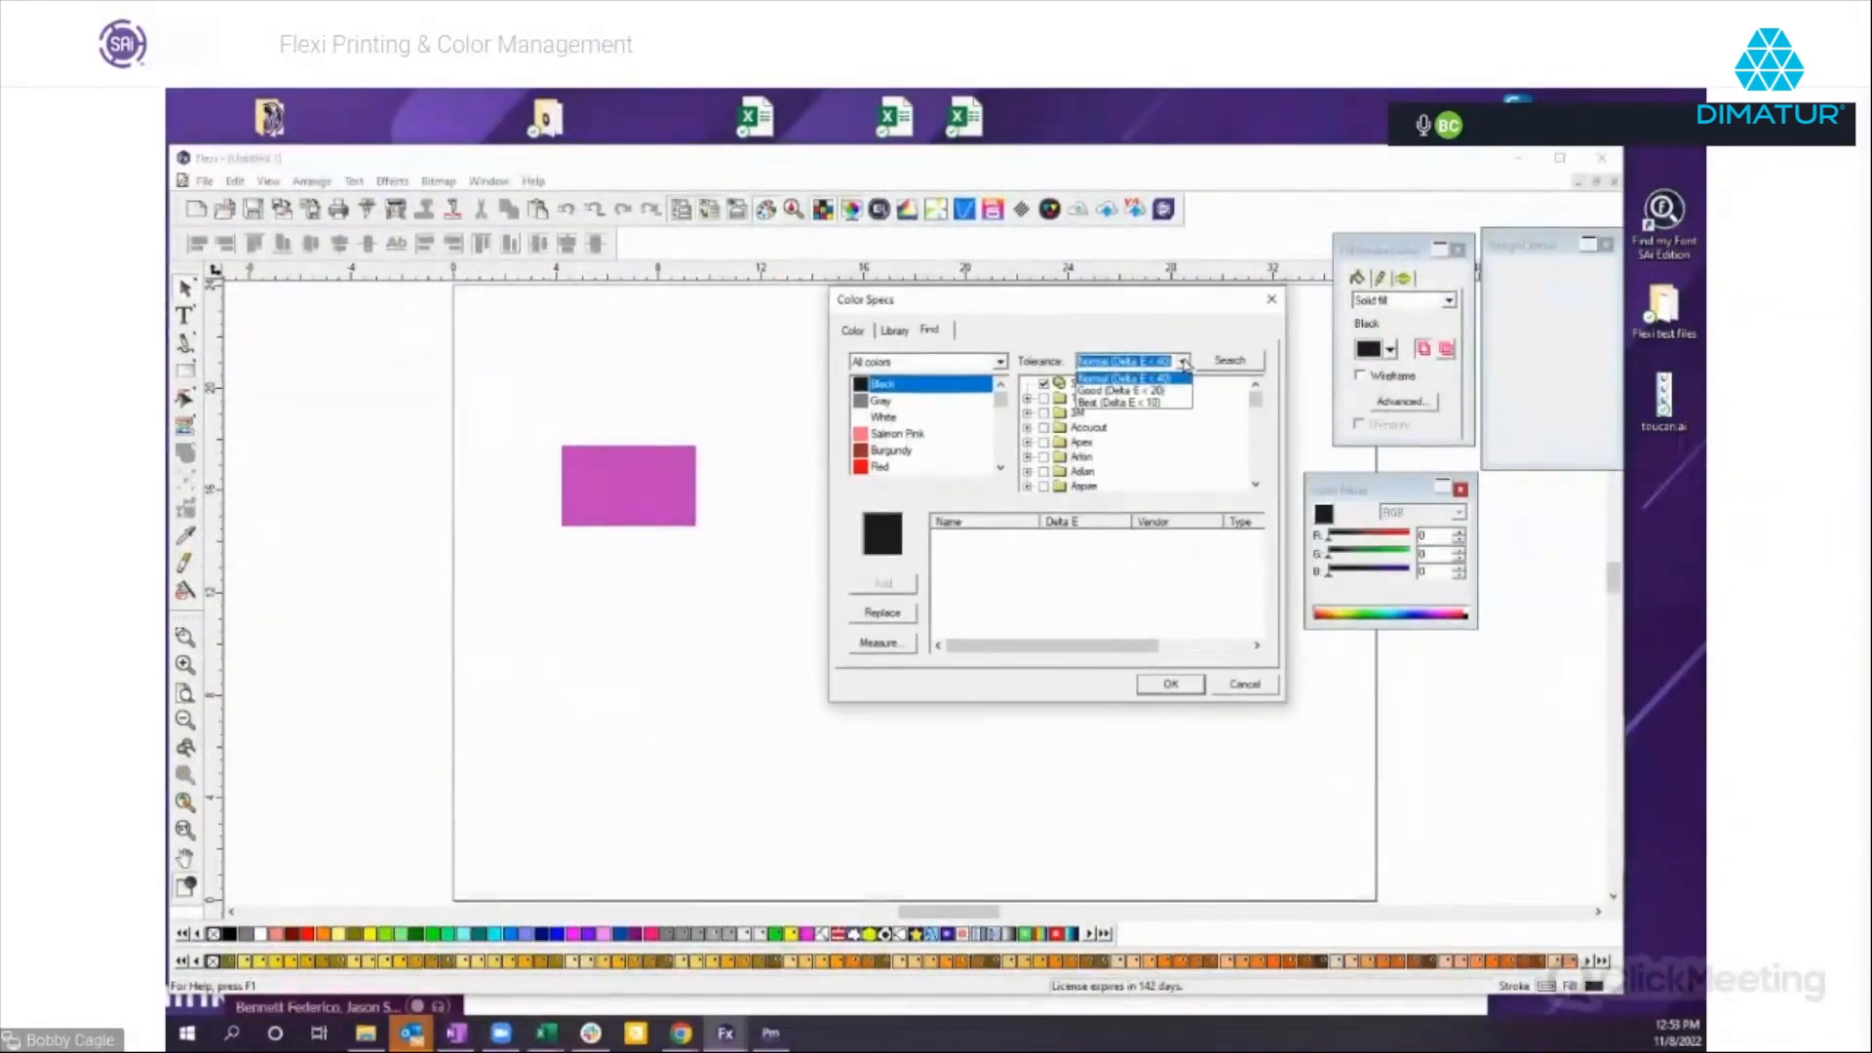
left_click(1126, 391)
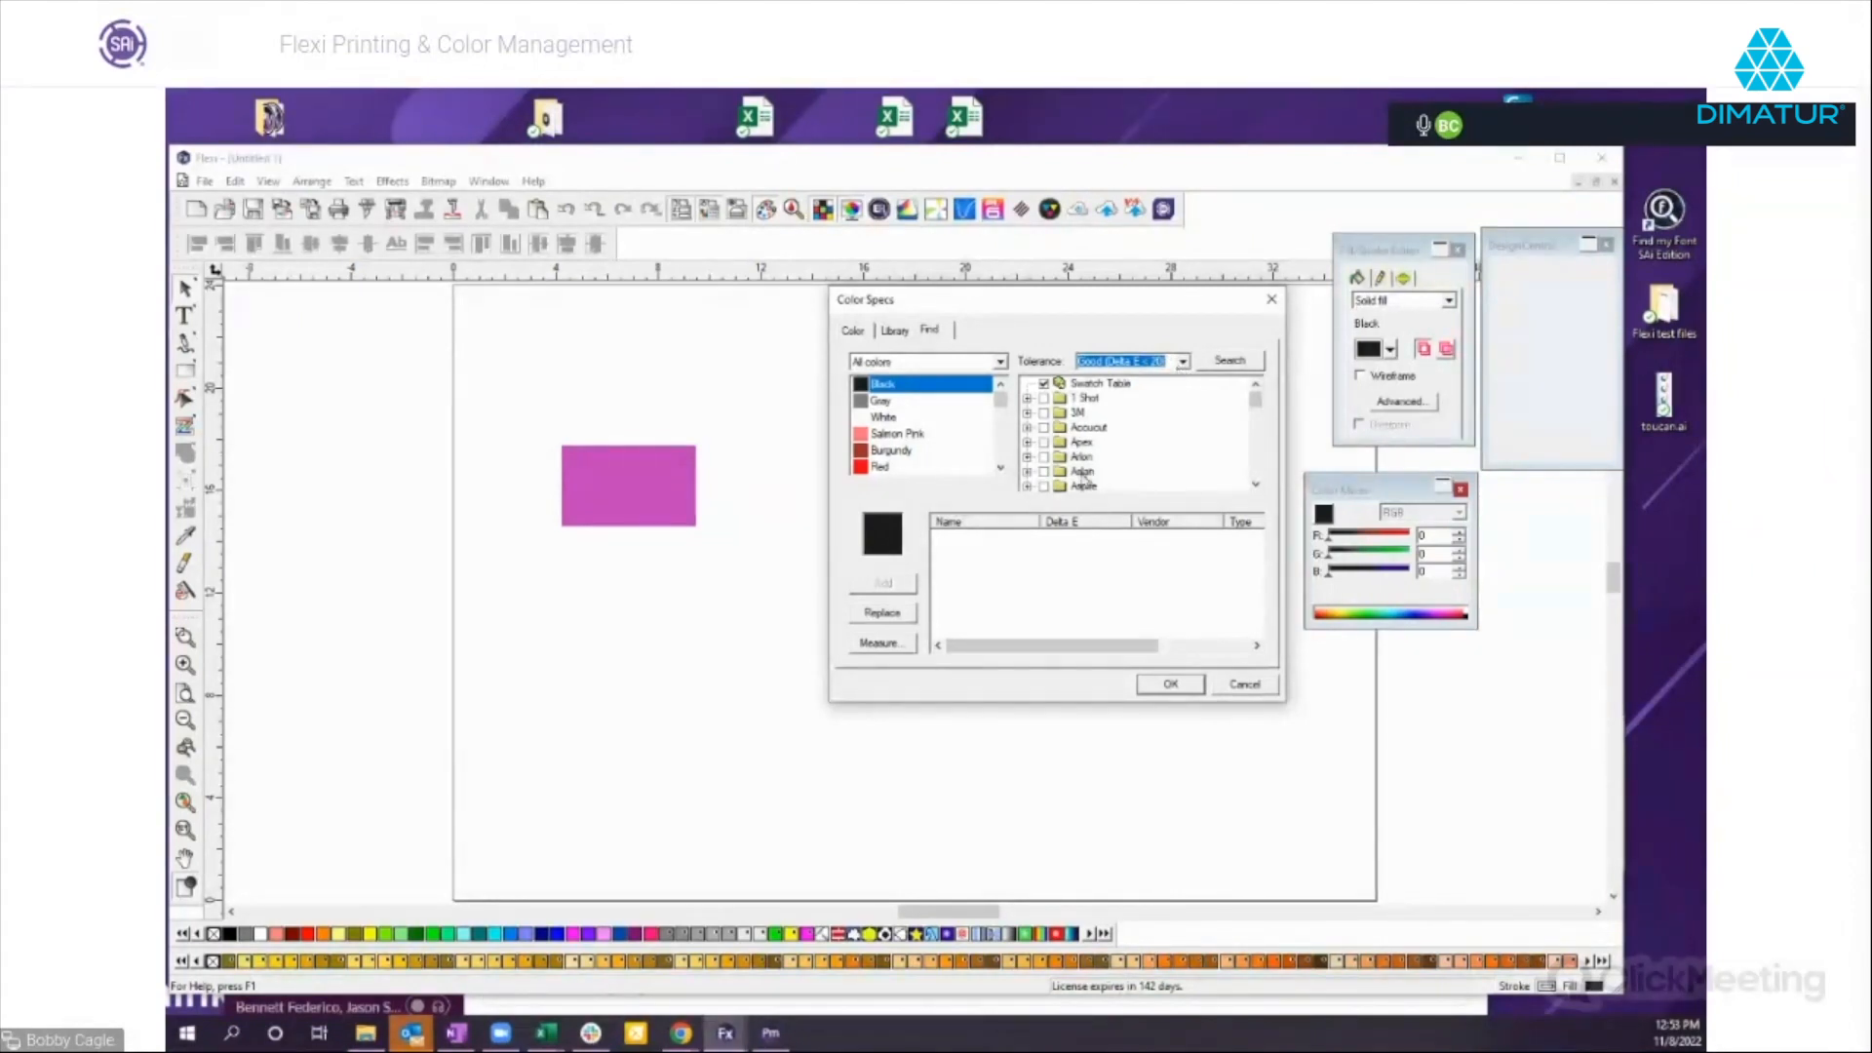
left_click(1228, 362)
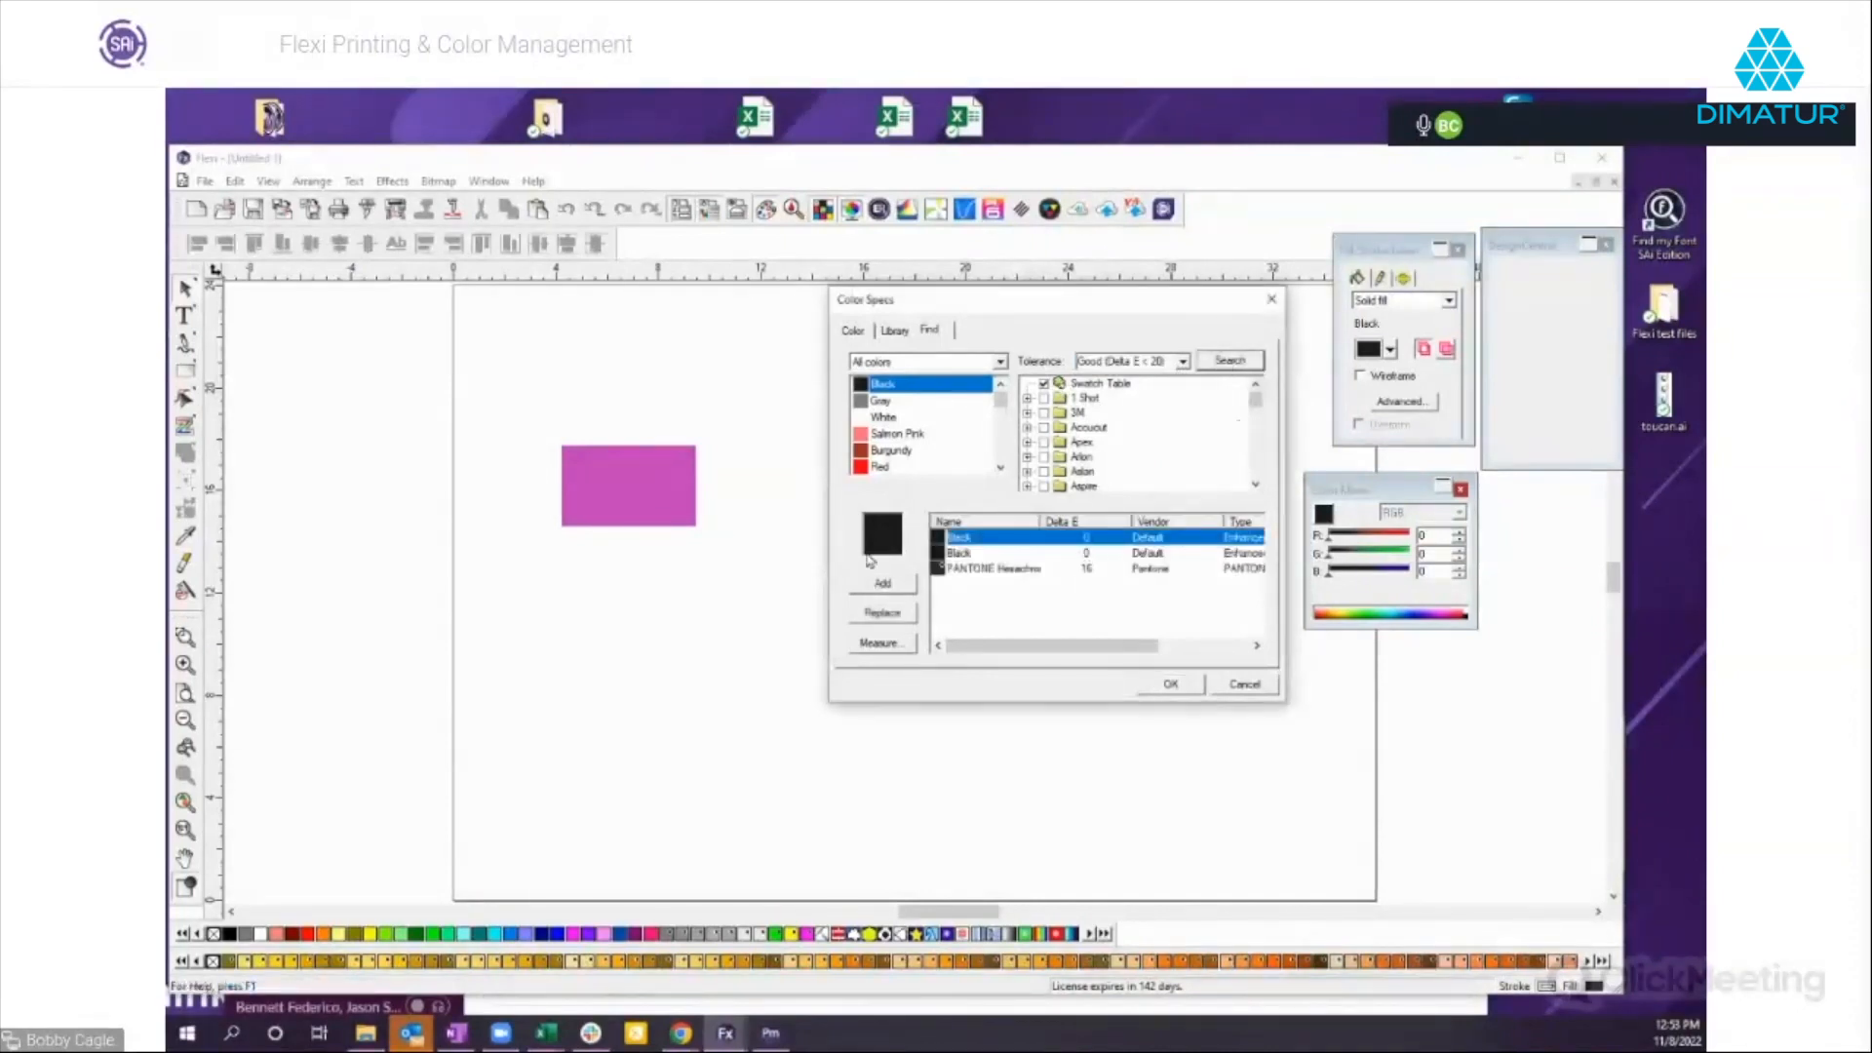
Search the Swatch Table for matches to PANTONE 272 C and look through the matching colors.
left_click(999, 414)
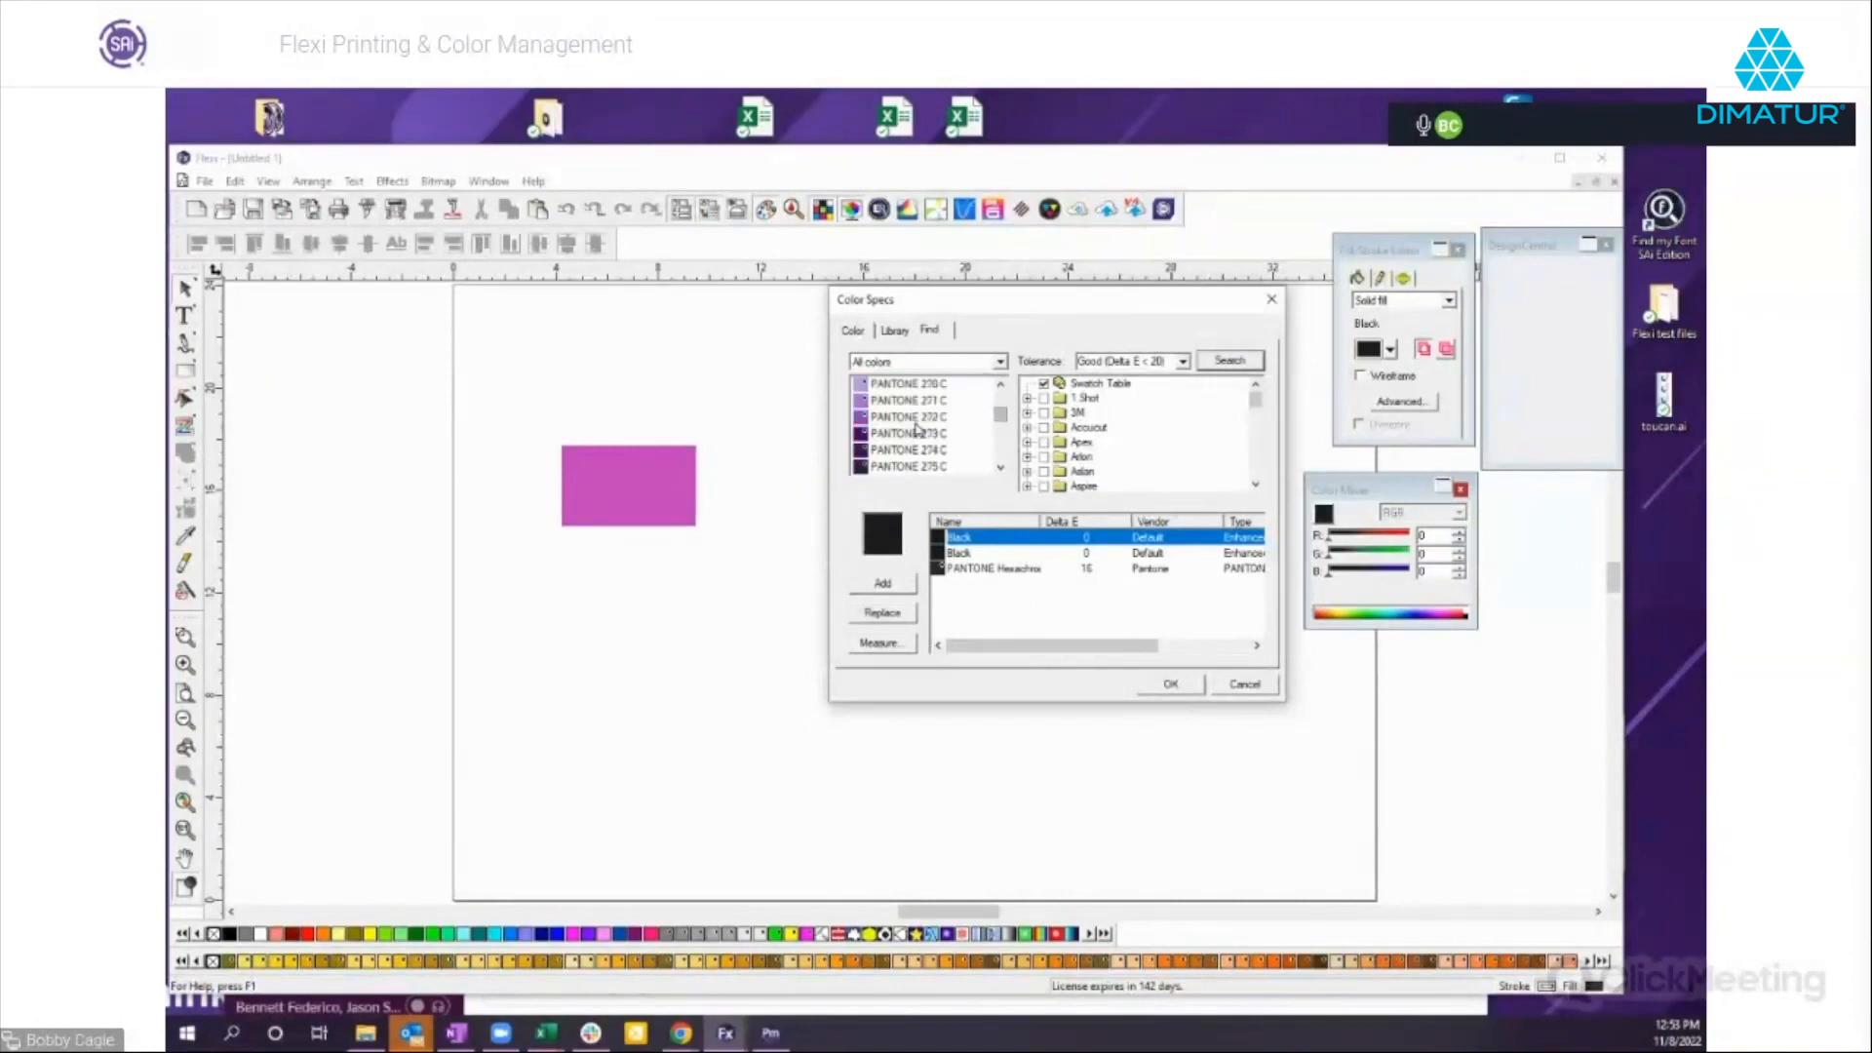
left_click(904, 417)
left_click(1218, 363)
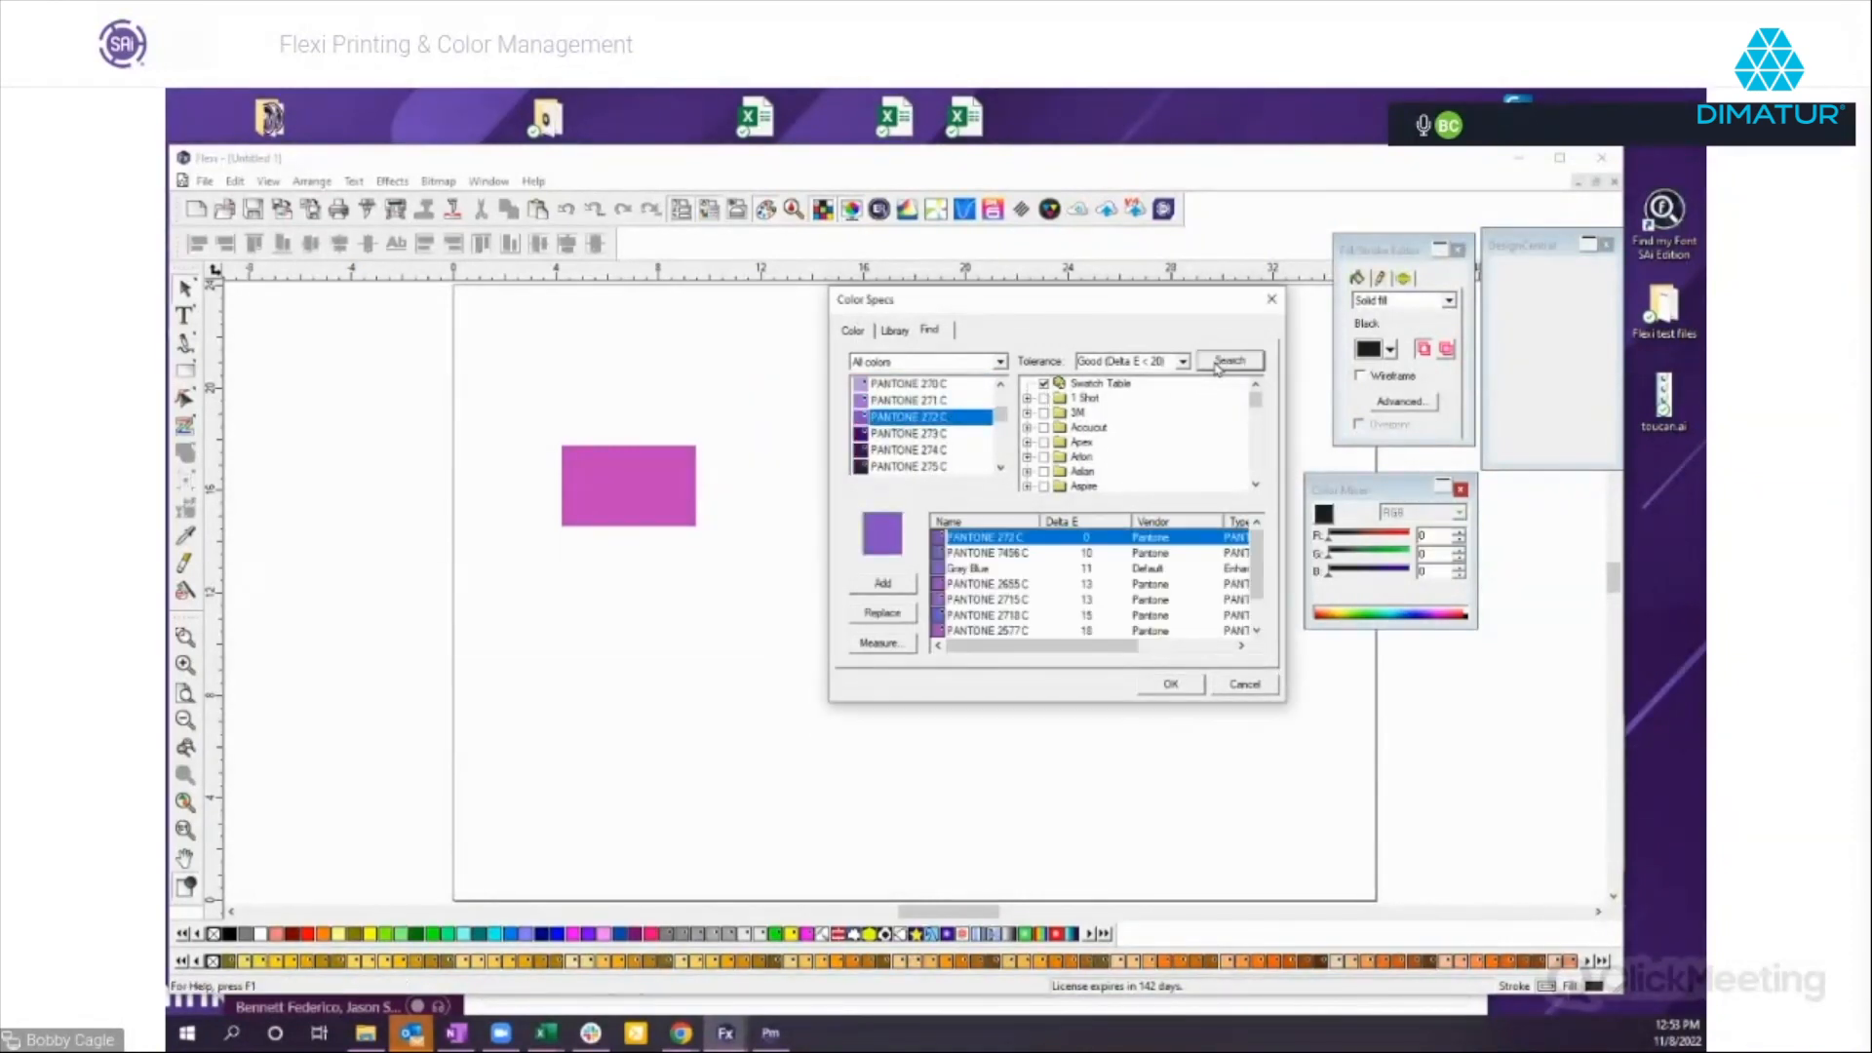
scroll(1013, 590, "down", 1)
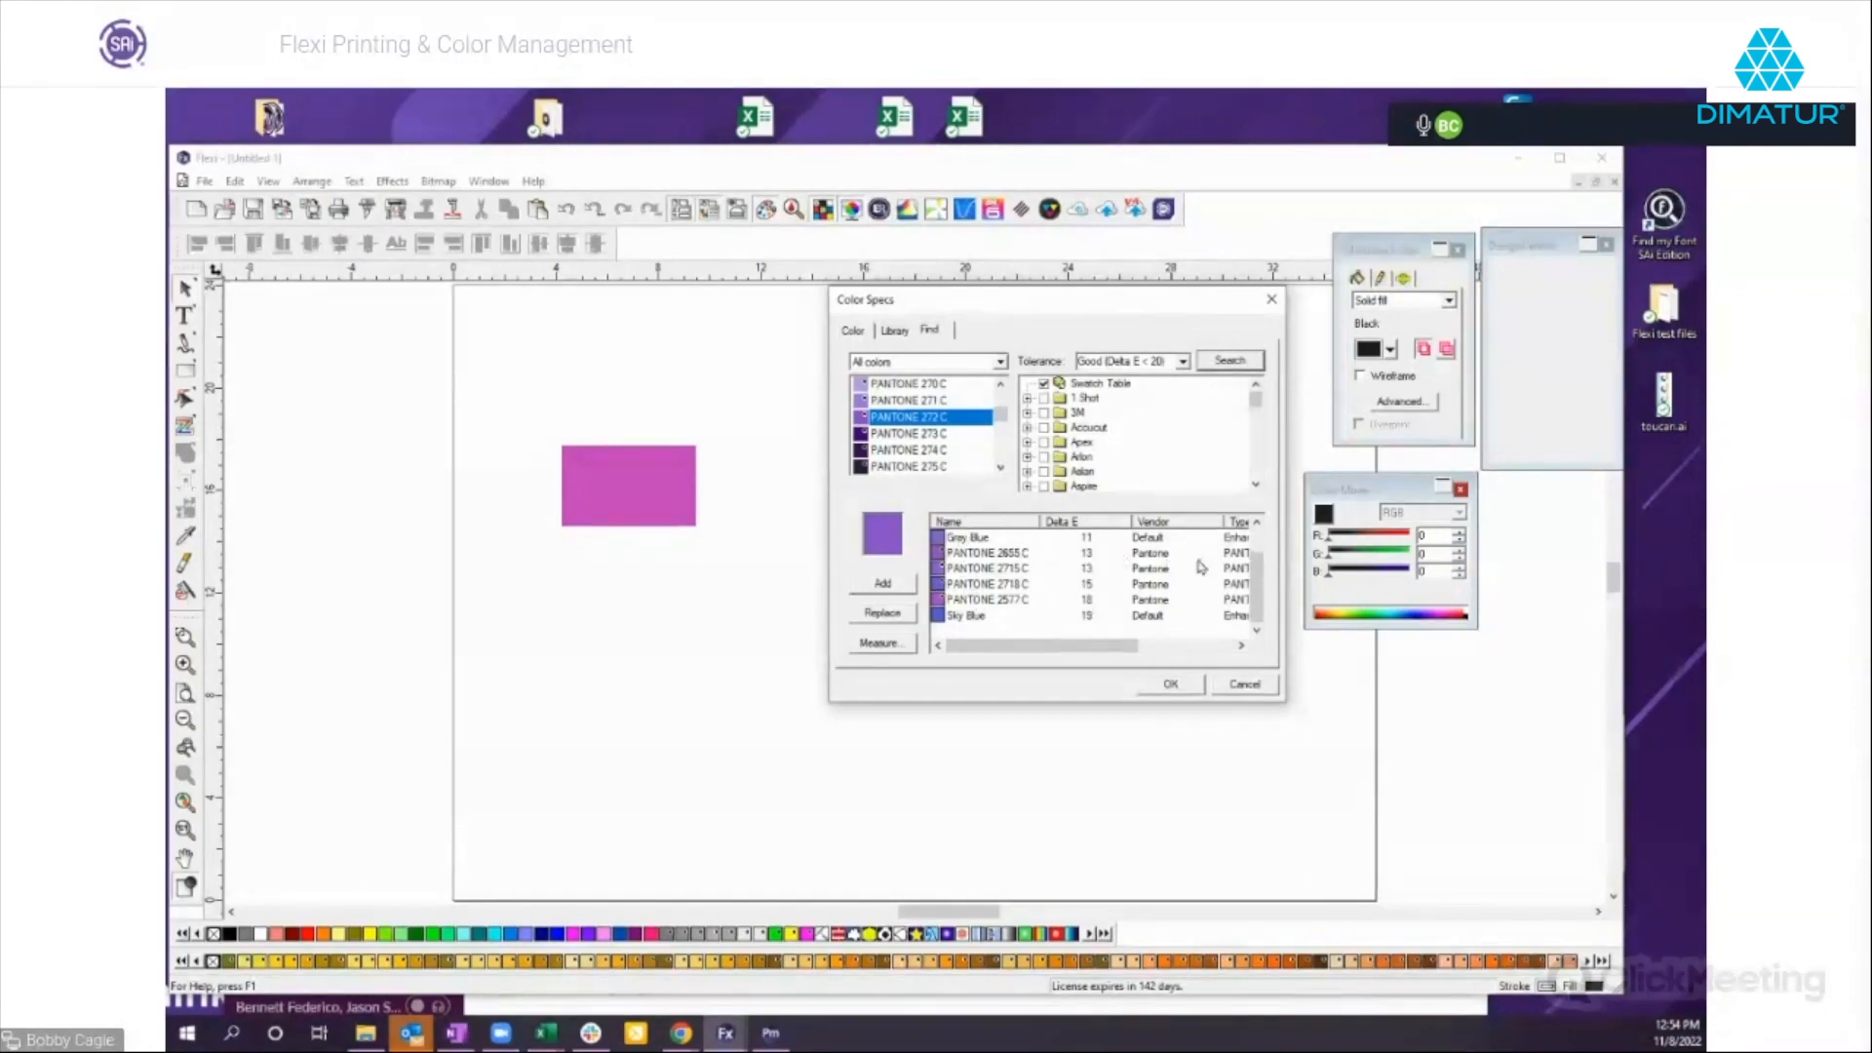
left_click_drag(1020, 651, 962, 655)
Search only the Arlon libraries for matches to PANTONE 272 C, expand the Arlon series, and cancel the color specs.
left_click(1044, 383)
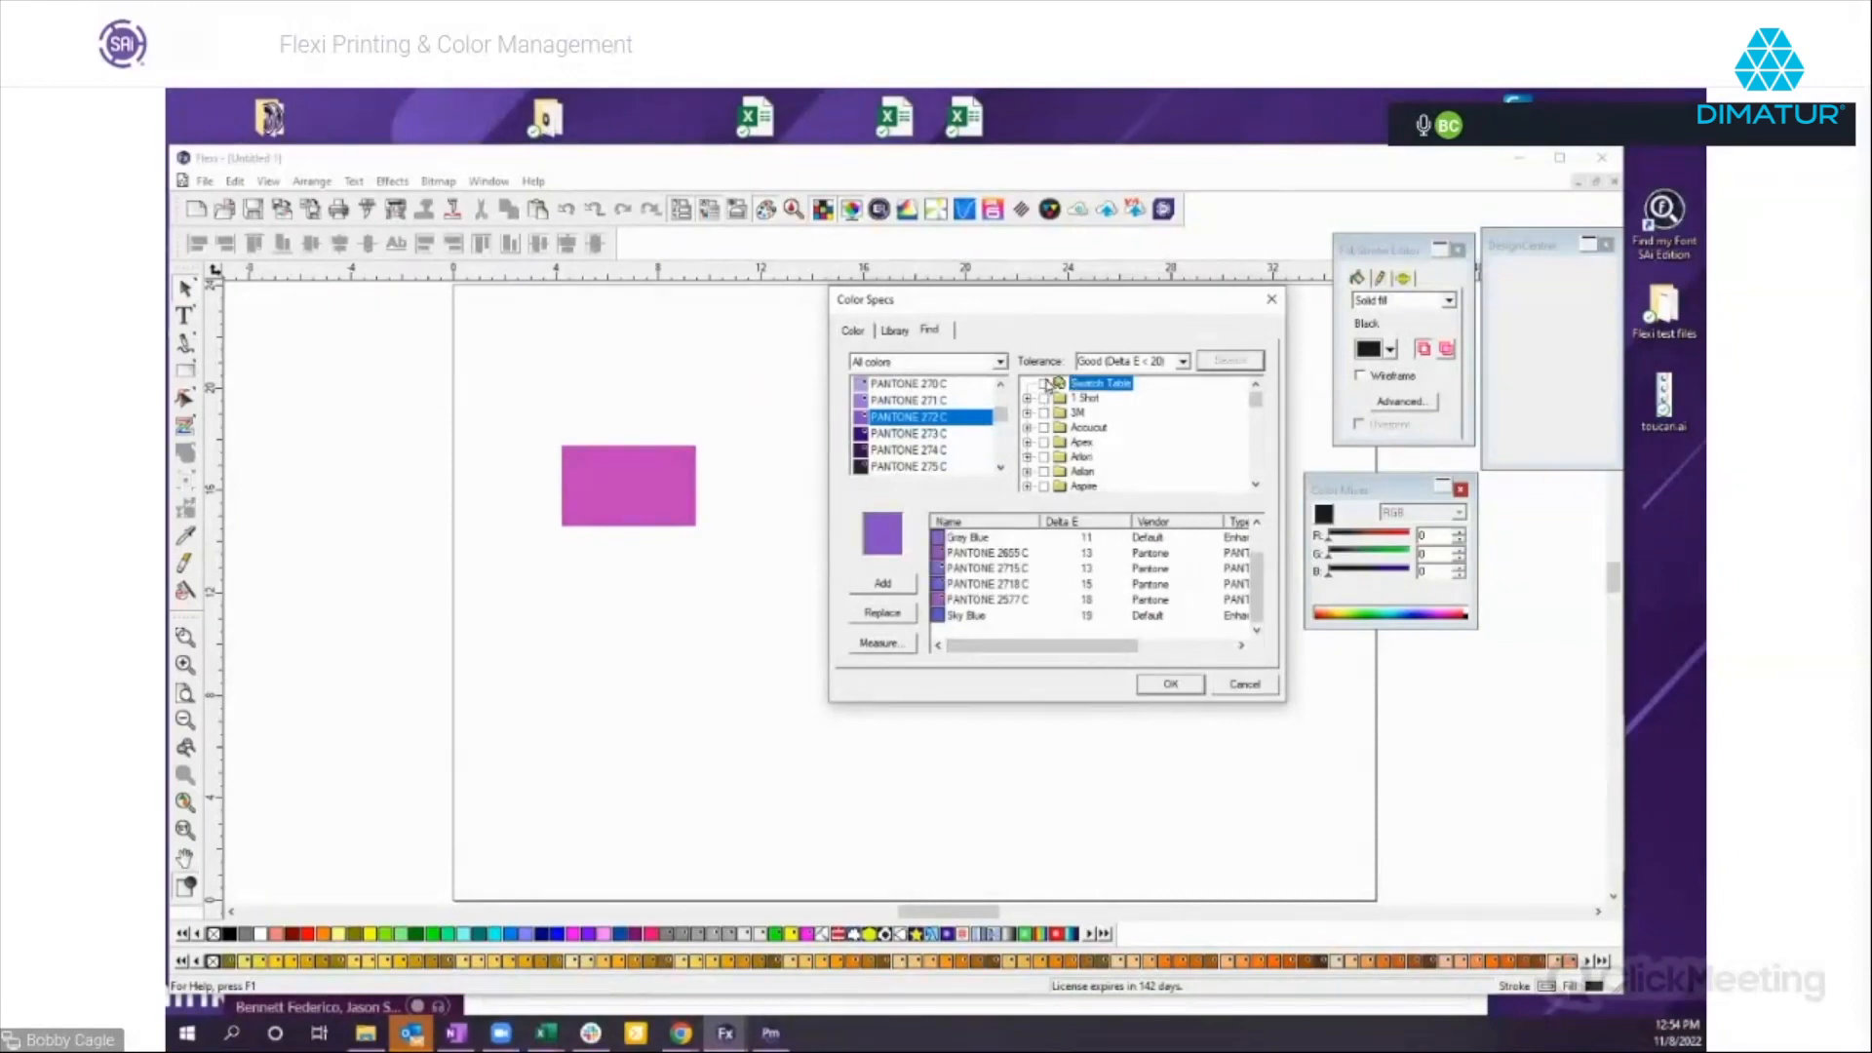
left_click(1044, 457)
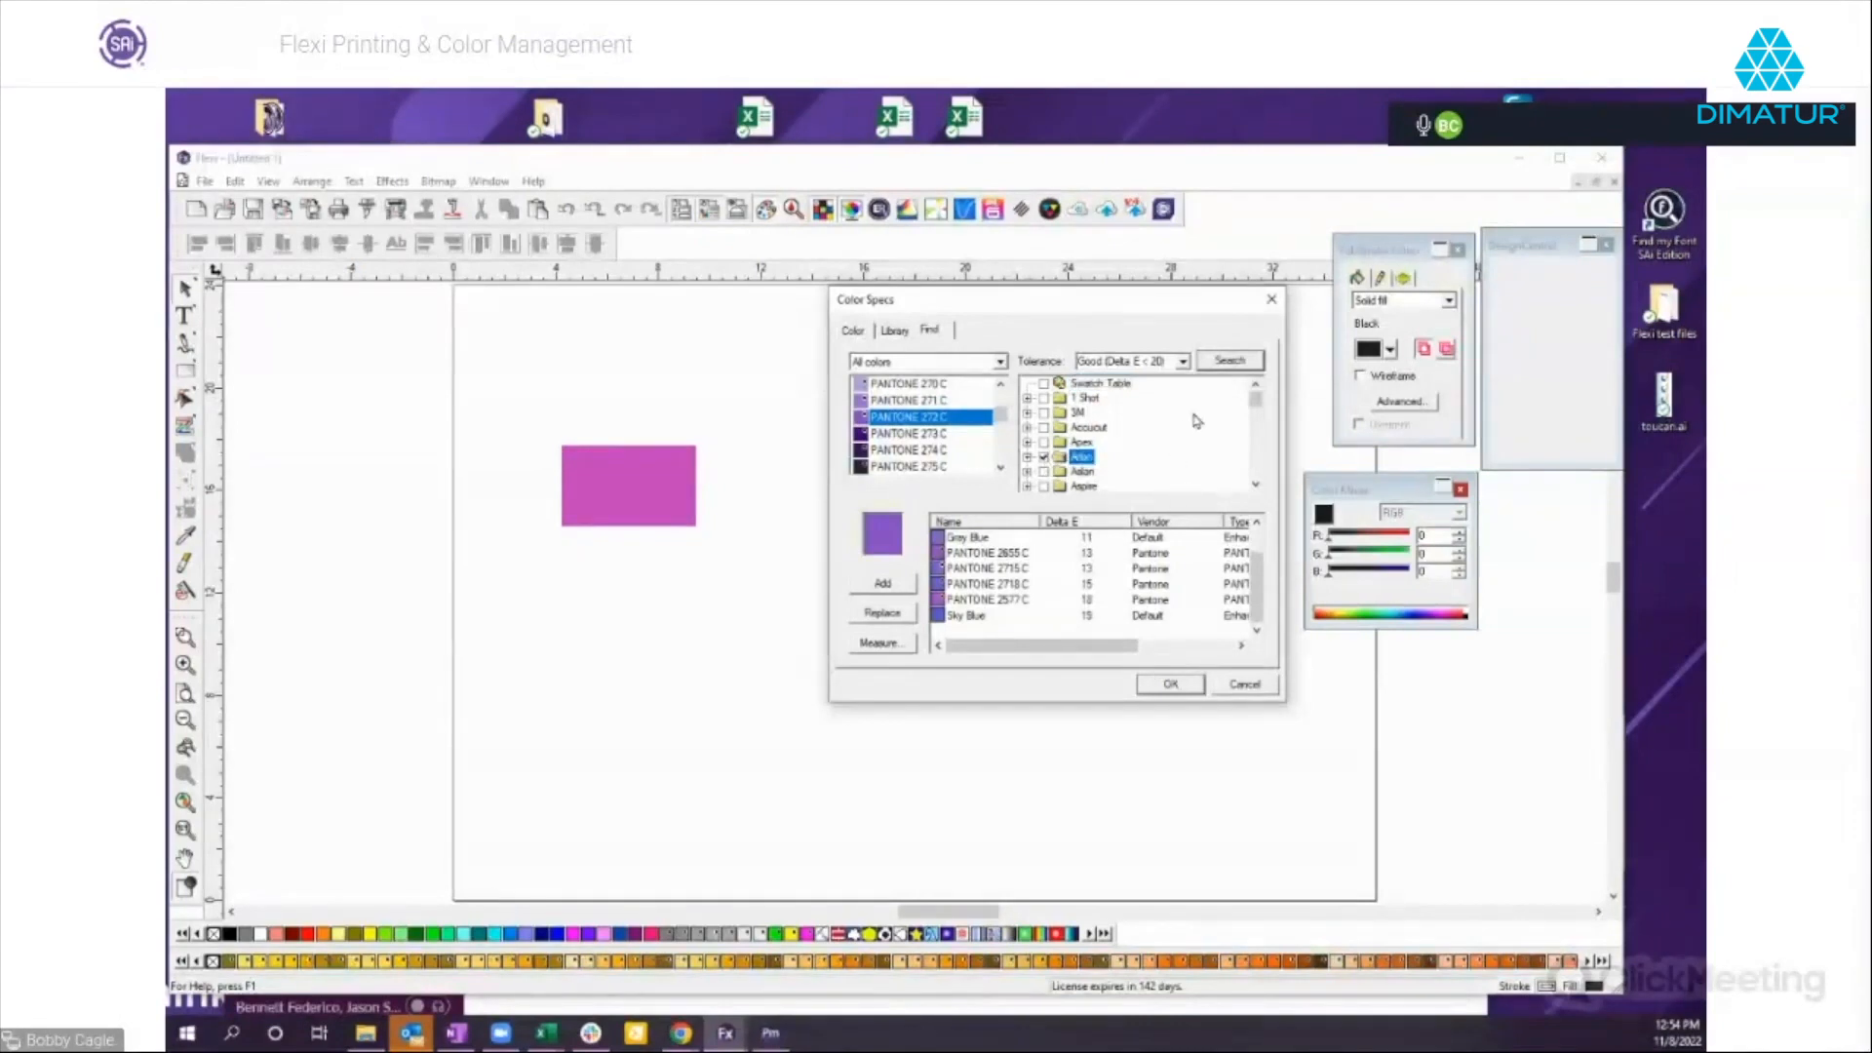
left_click(1230, 361)
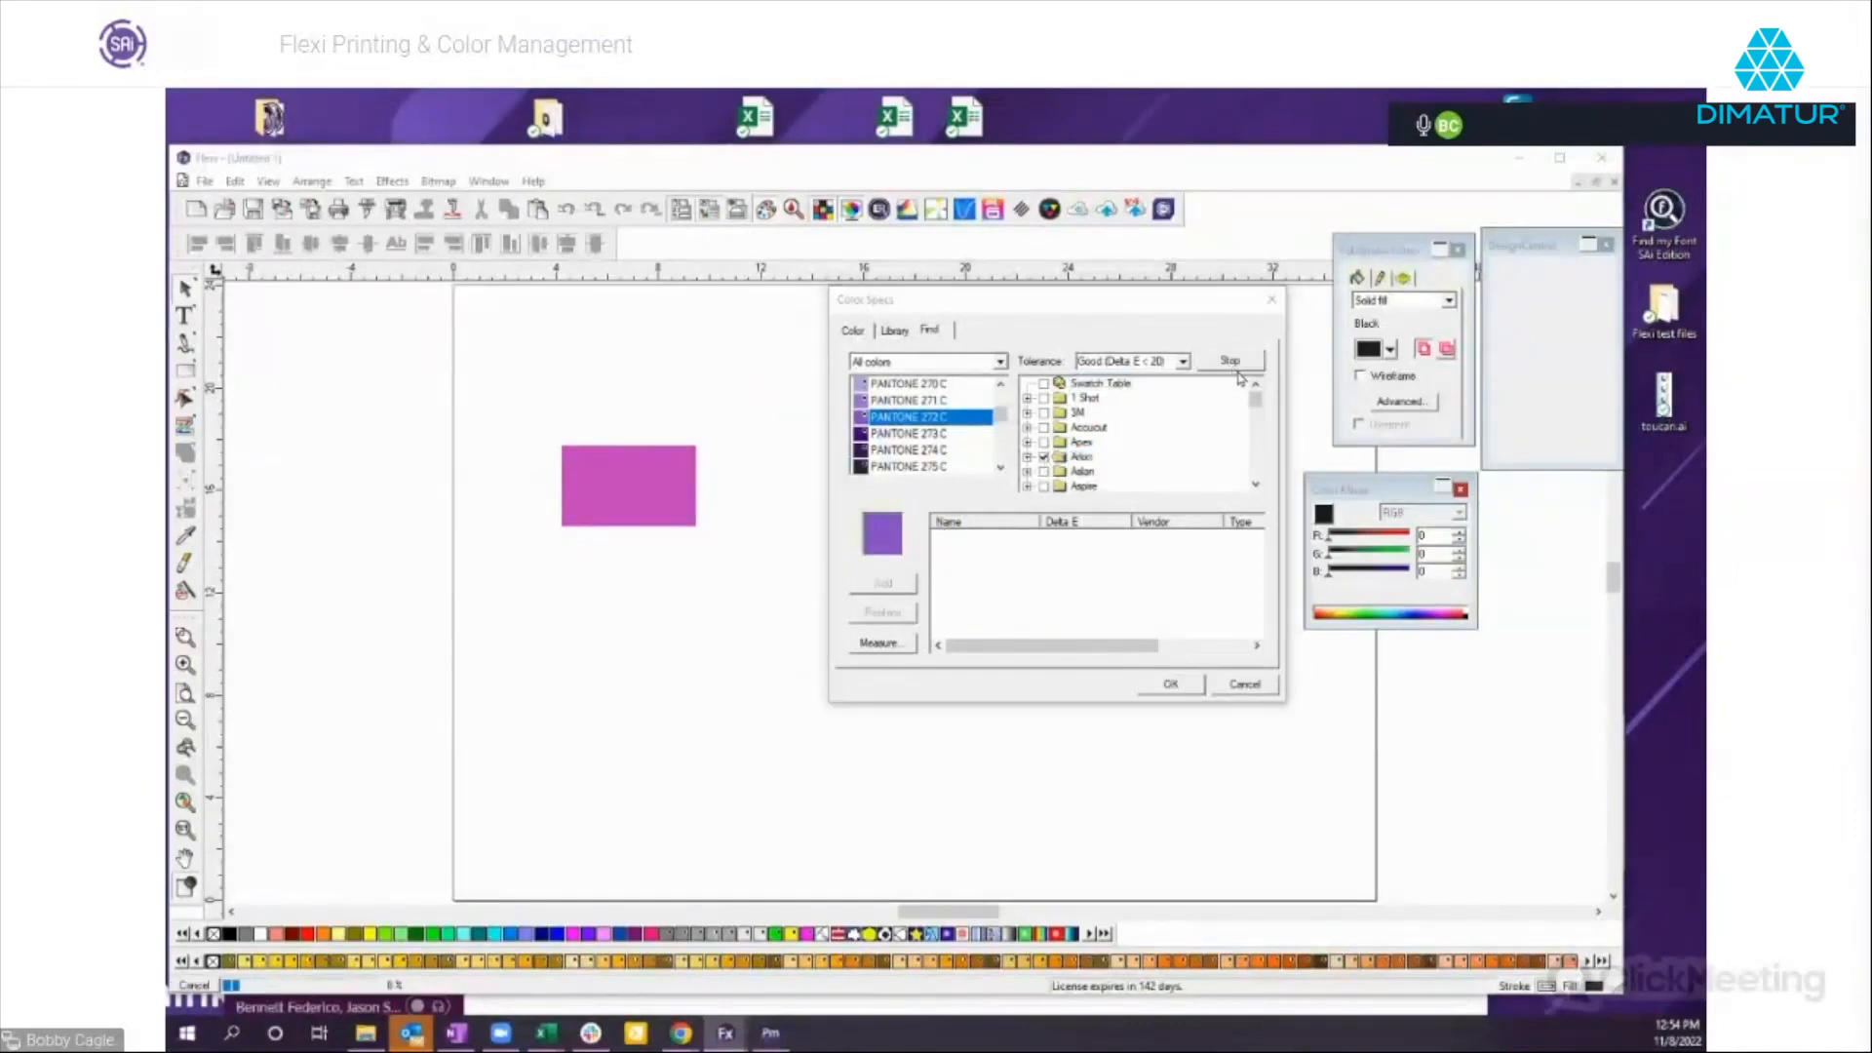
left_click(1028, 457)
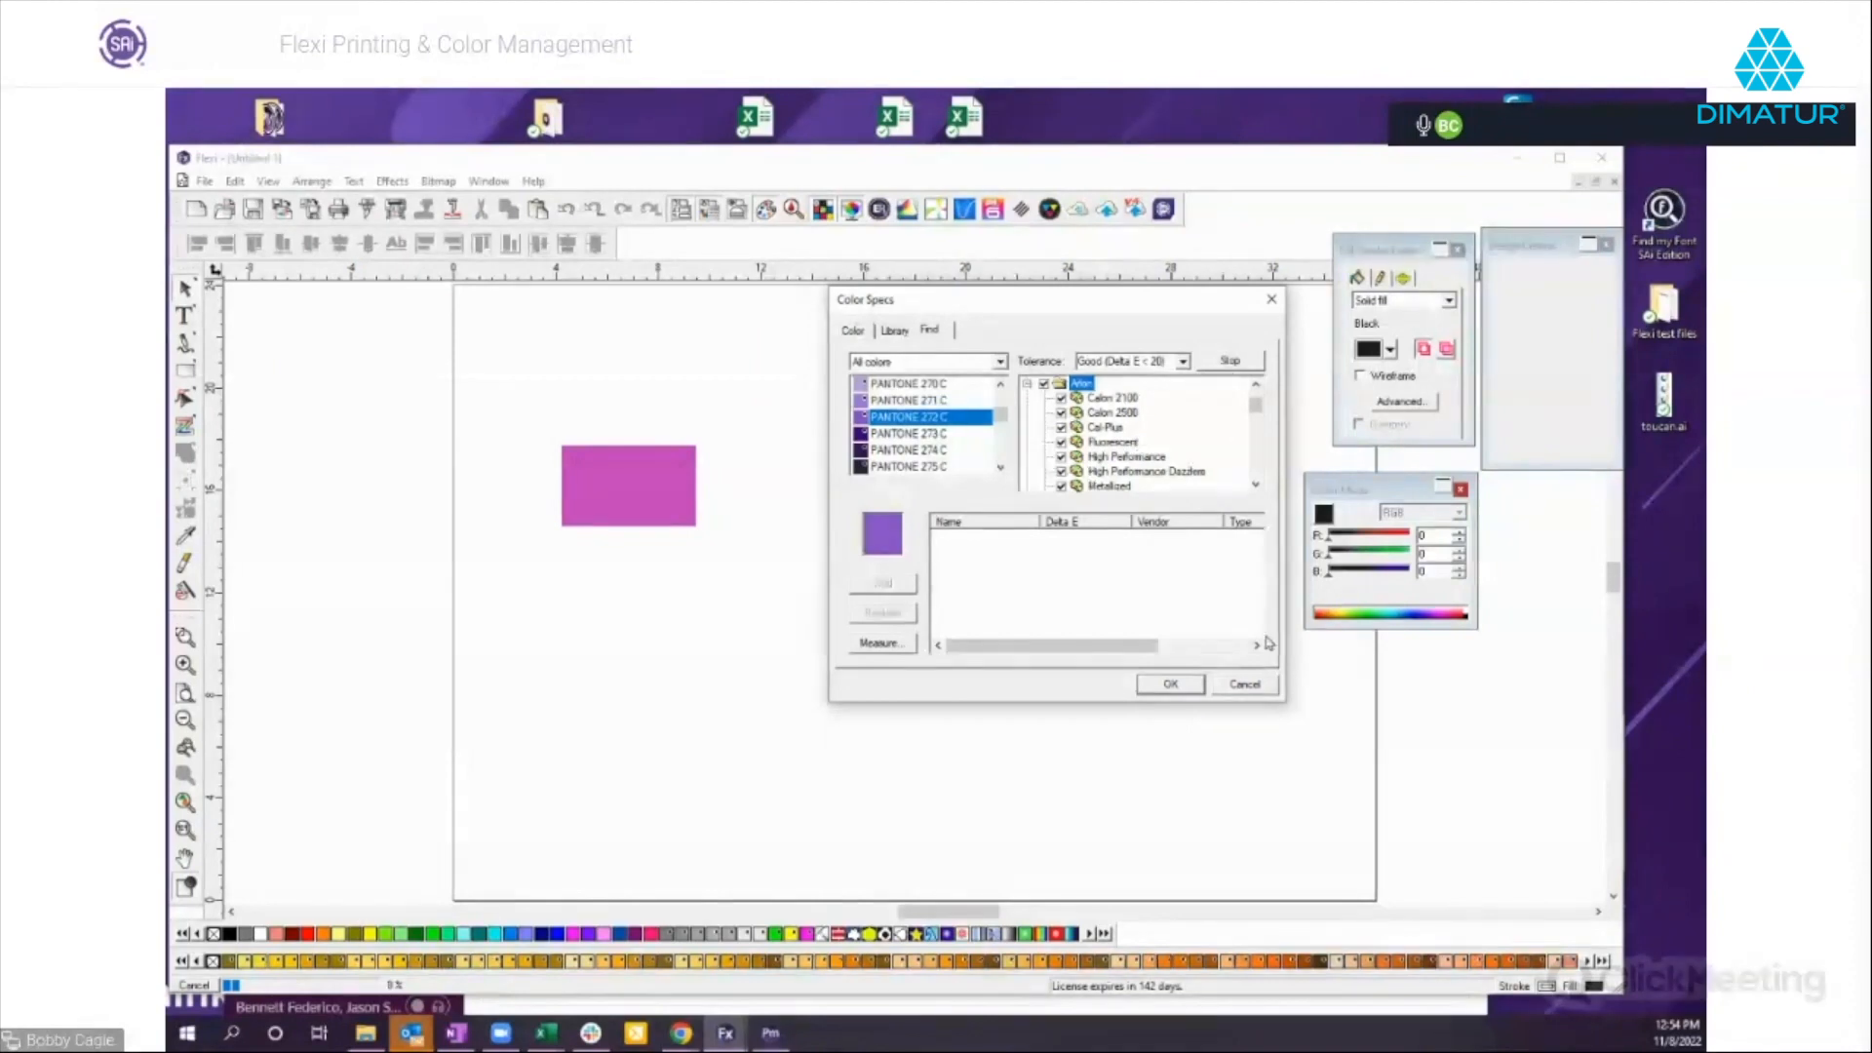
left_click(1244, 685)
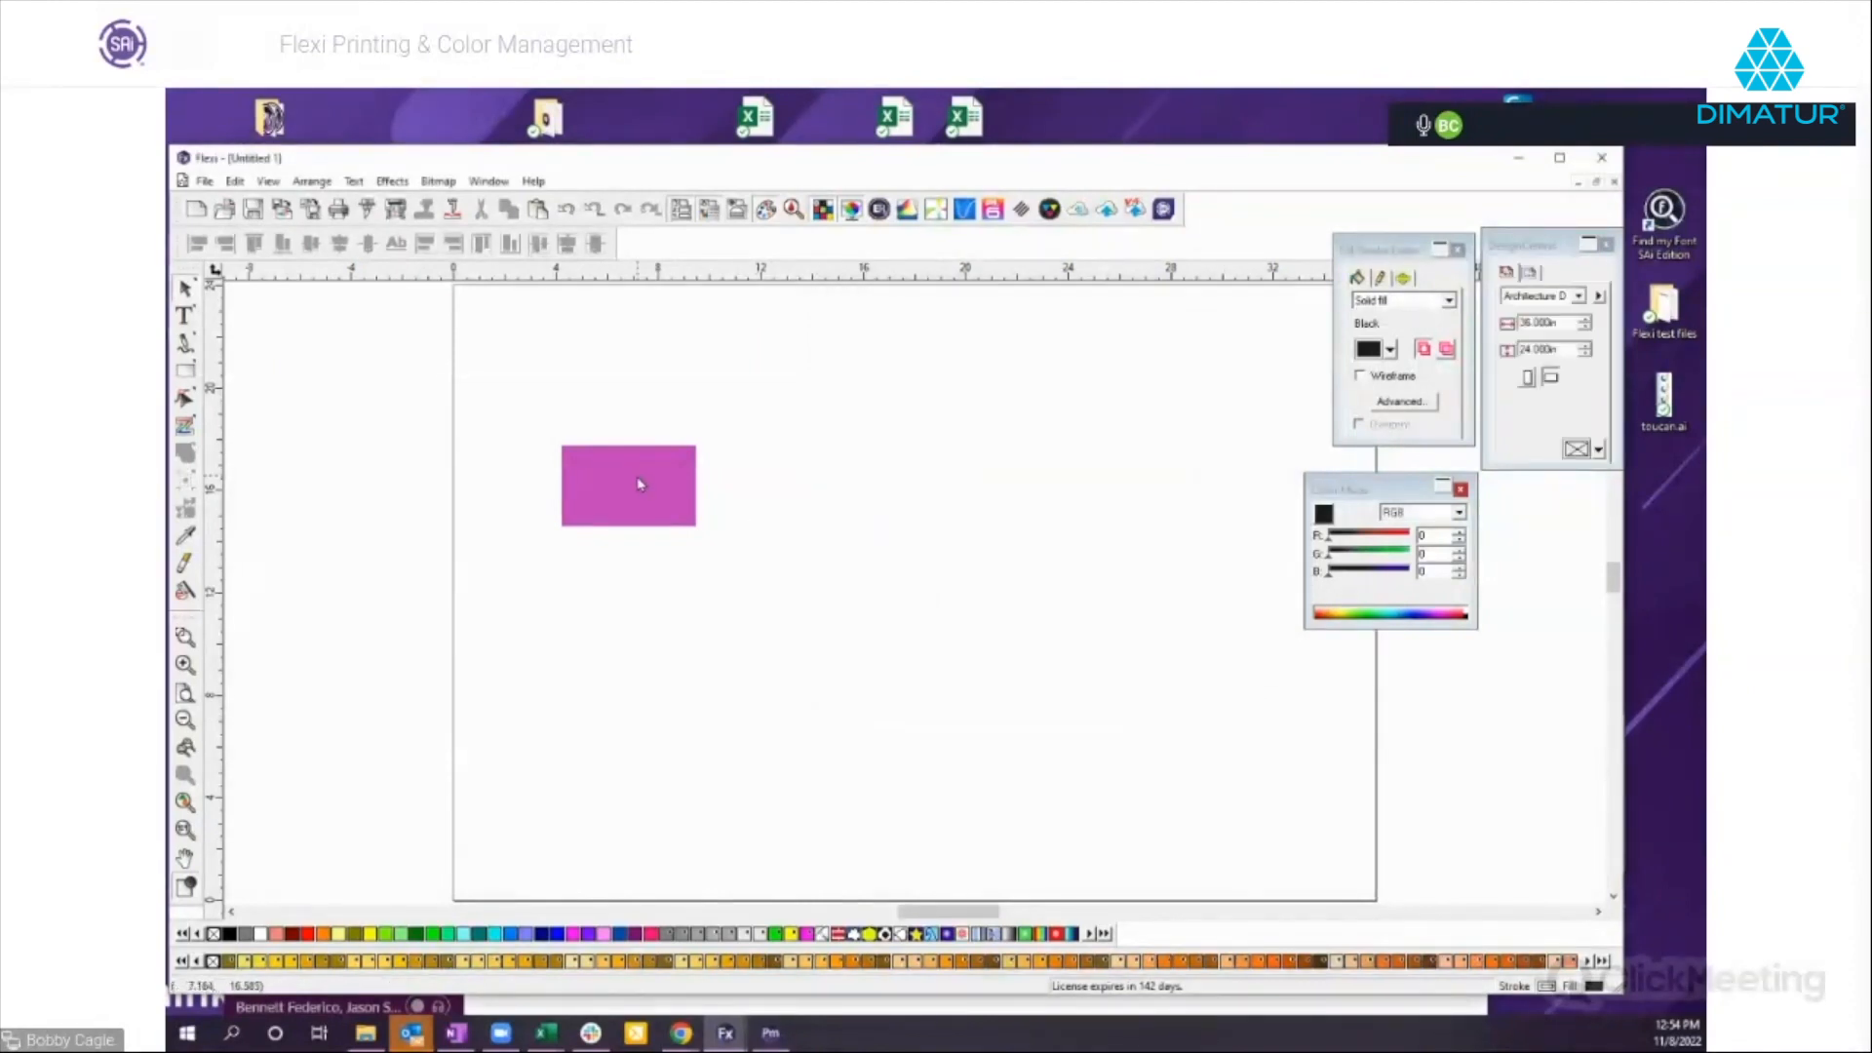
Delete the purple rectangle from the page.
left_click_drag(516, 414, 787, 560)
key("Delete")
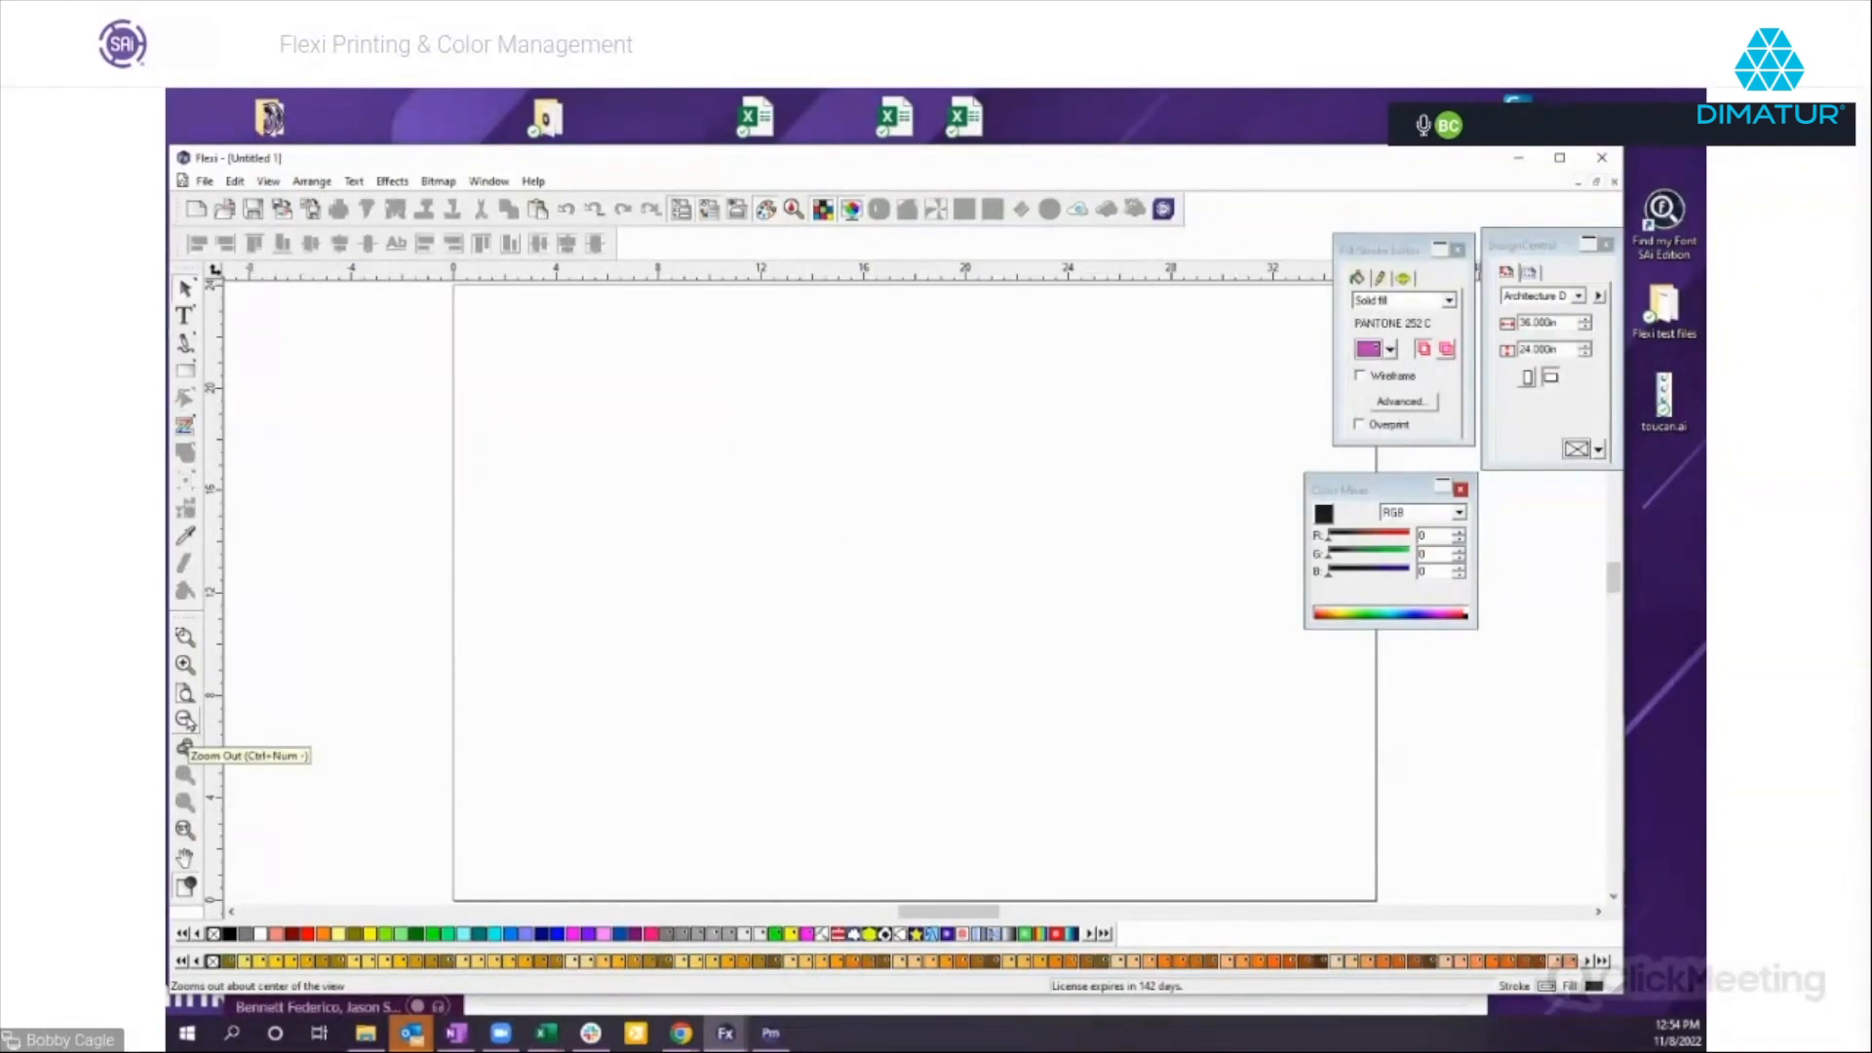
left_click(185, 748)
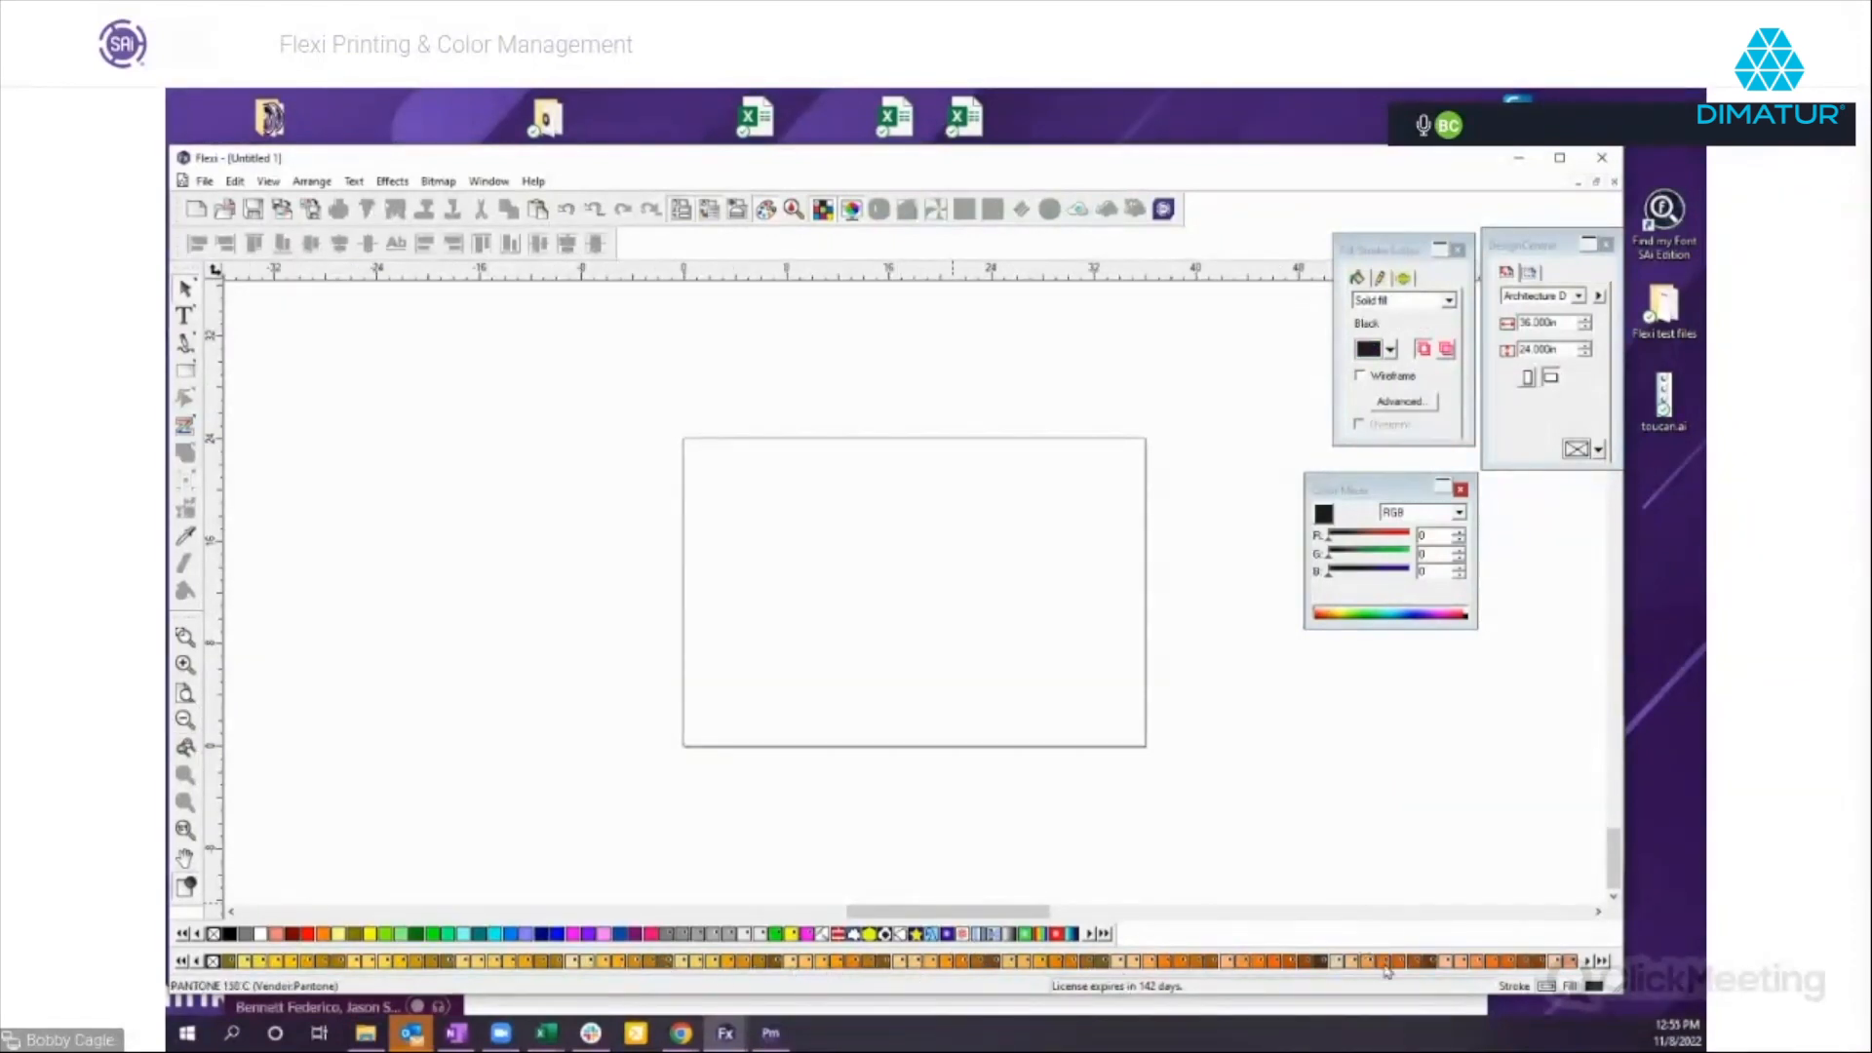
Open the Oracal 851 swatch library as an additional swatch table.
right_click(1139, 960)
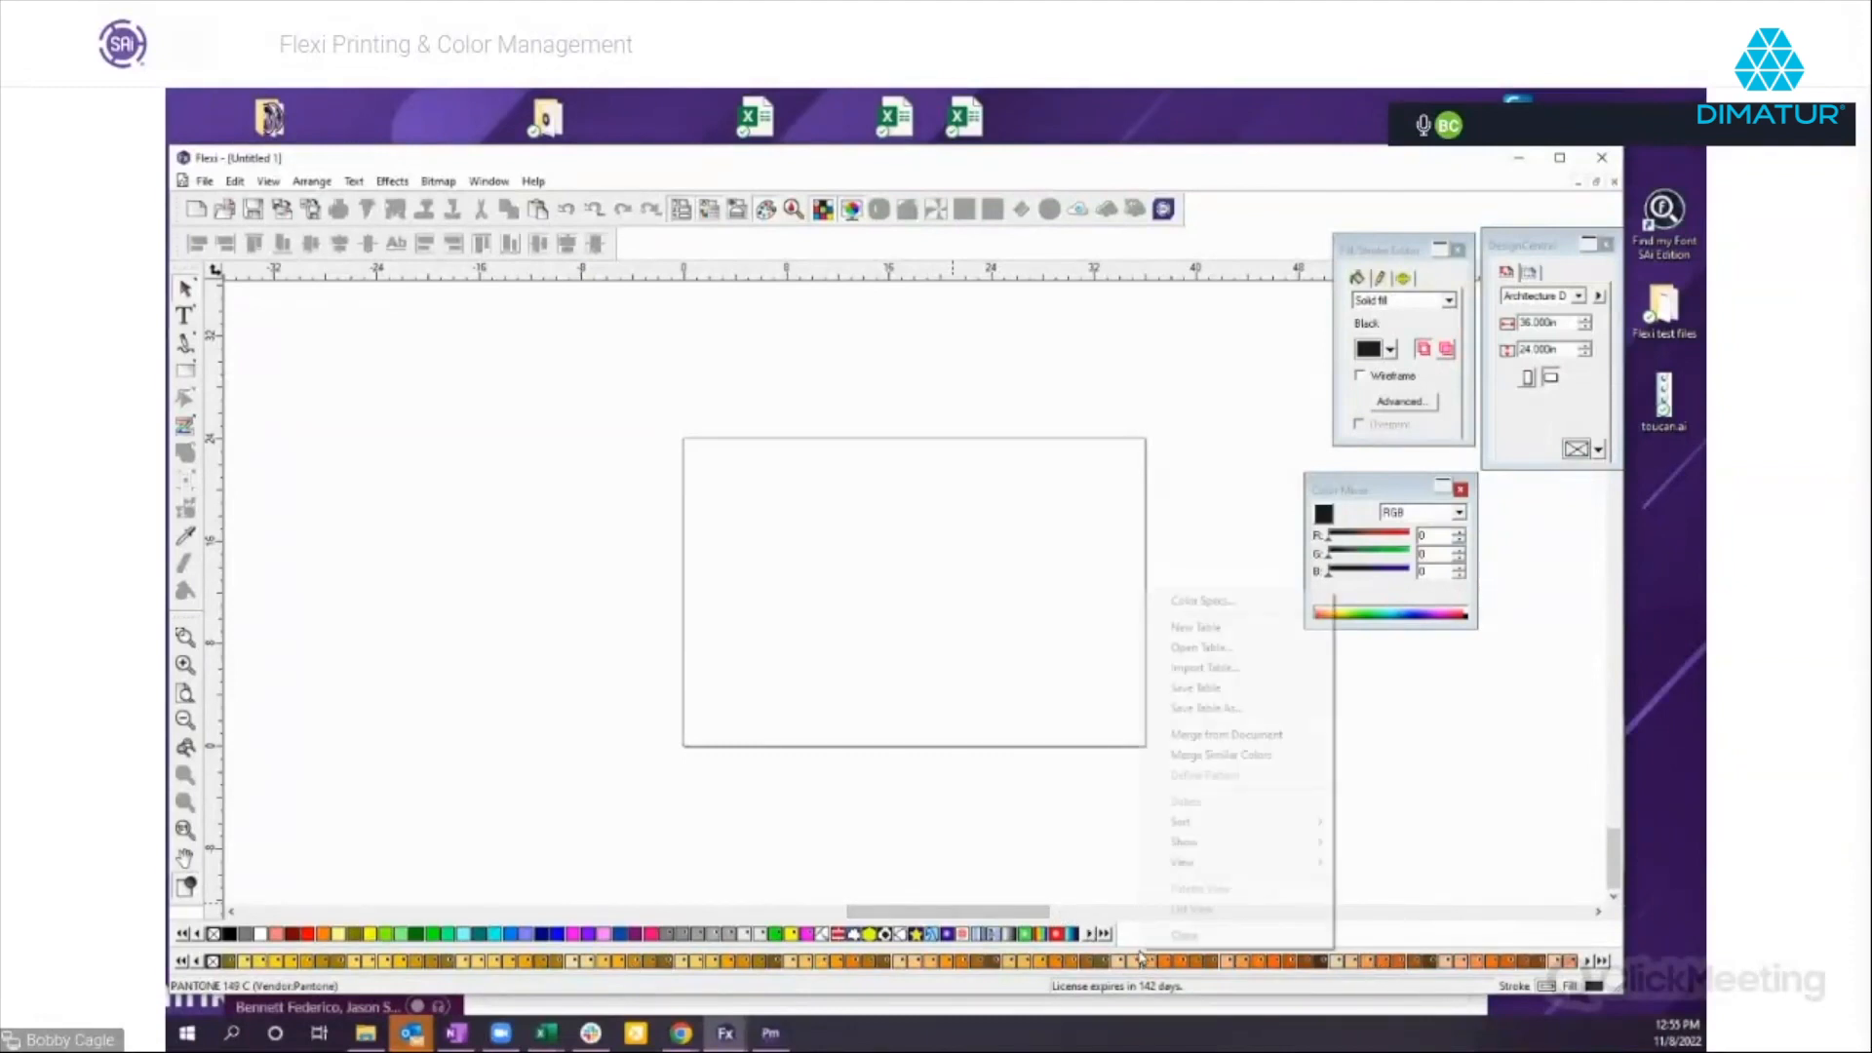
left_click(1199, 647)
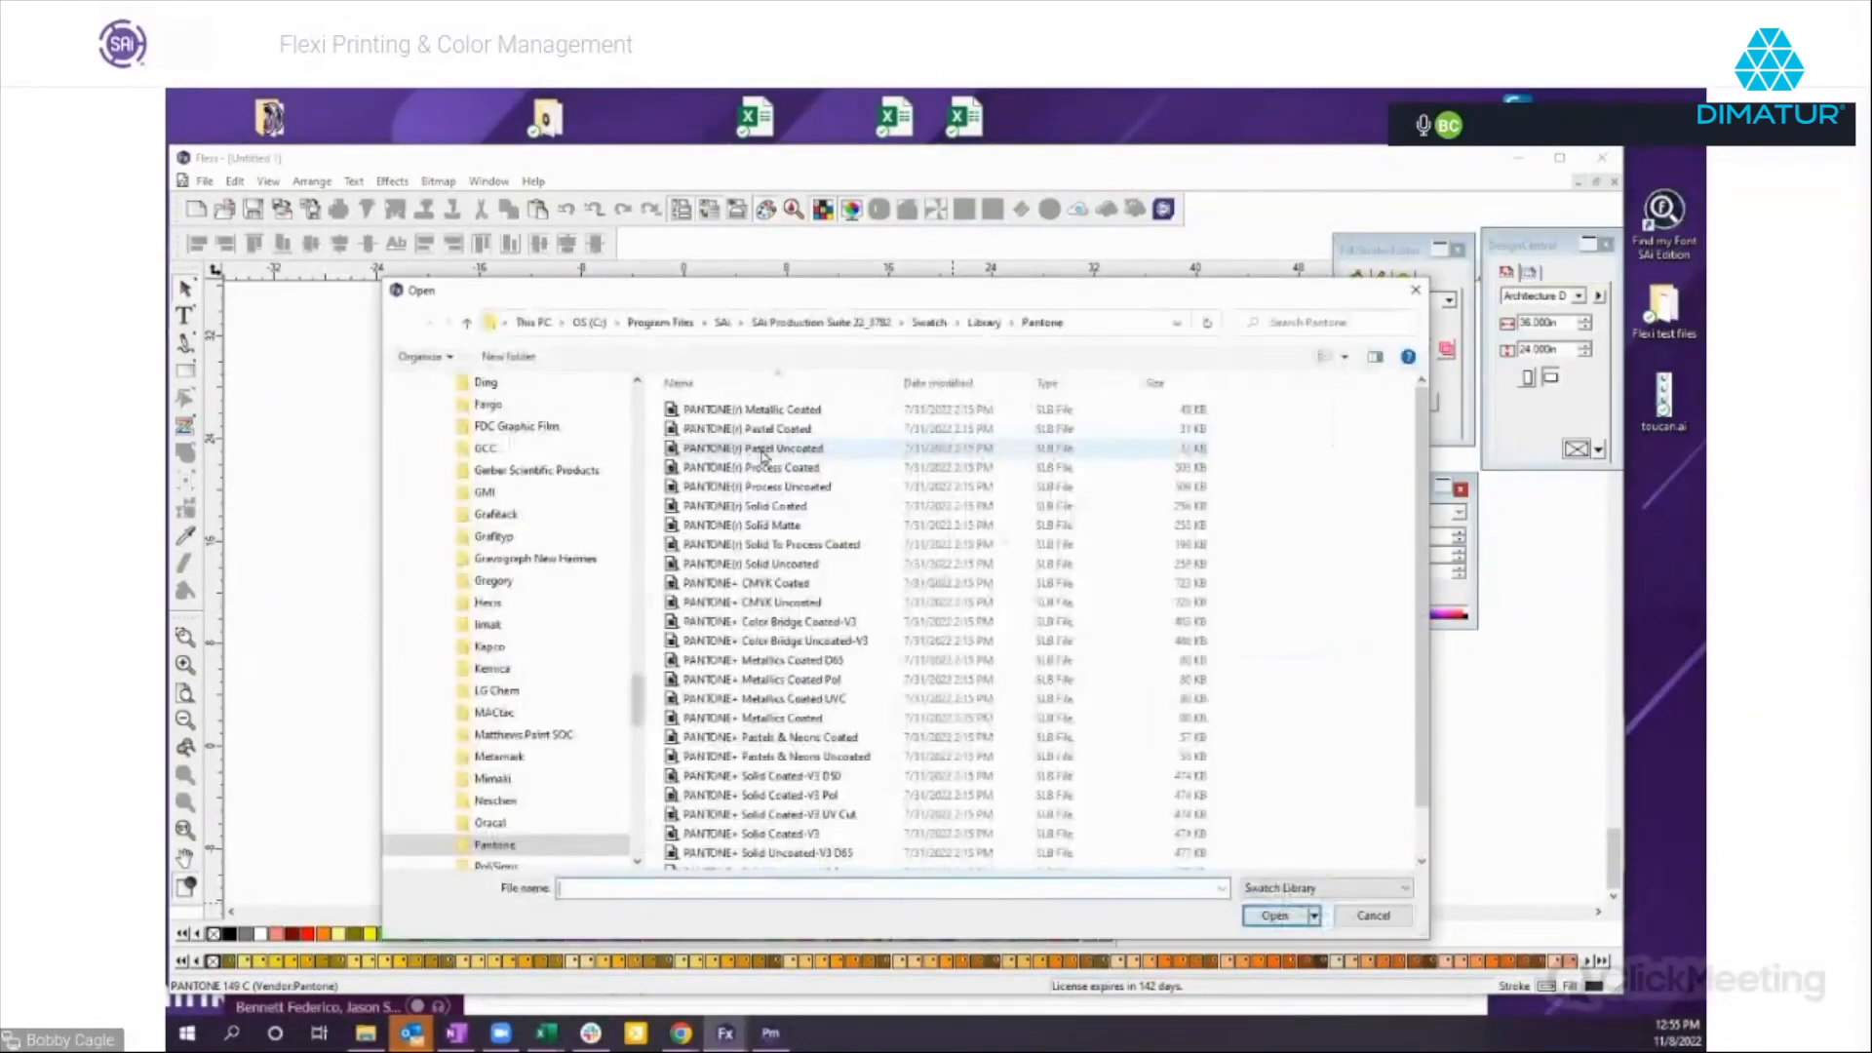
left_click(986, 323)
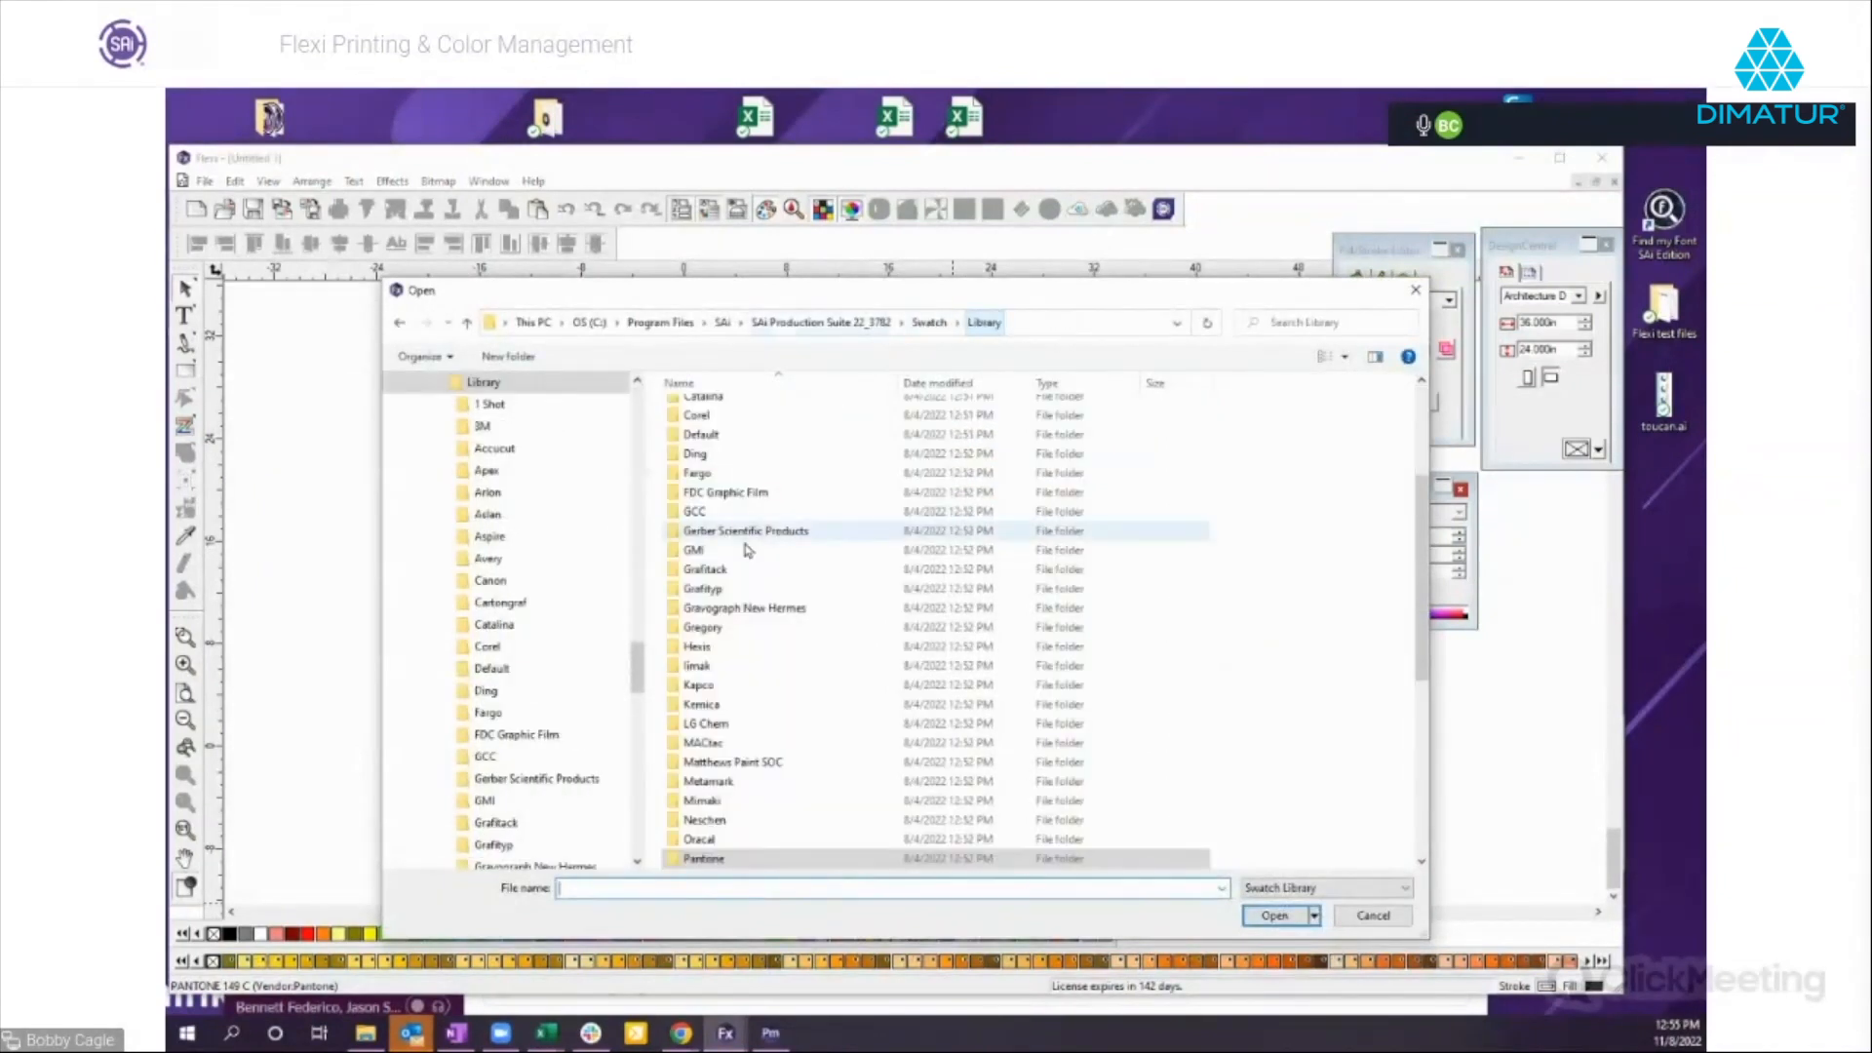
double_click(713, 781)
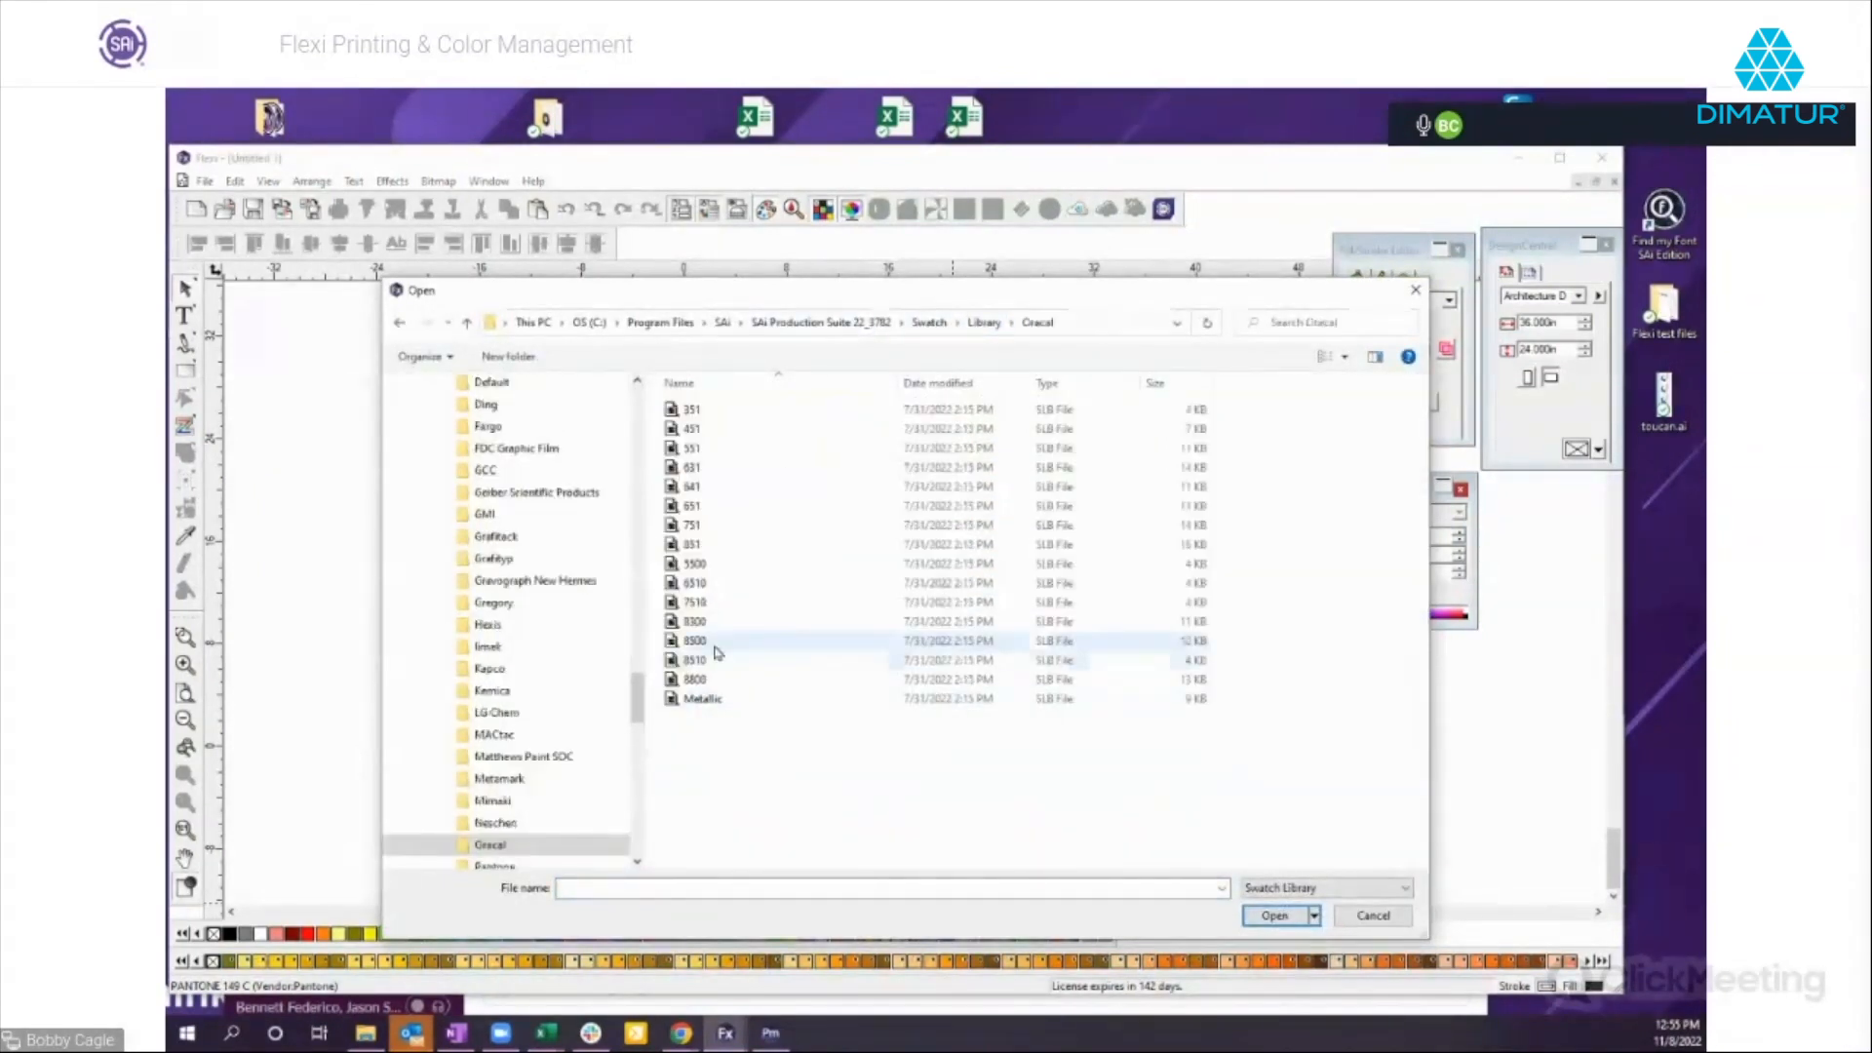
double_click(688, 551)
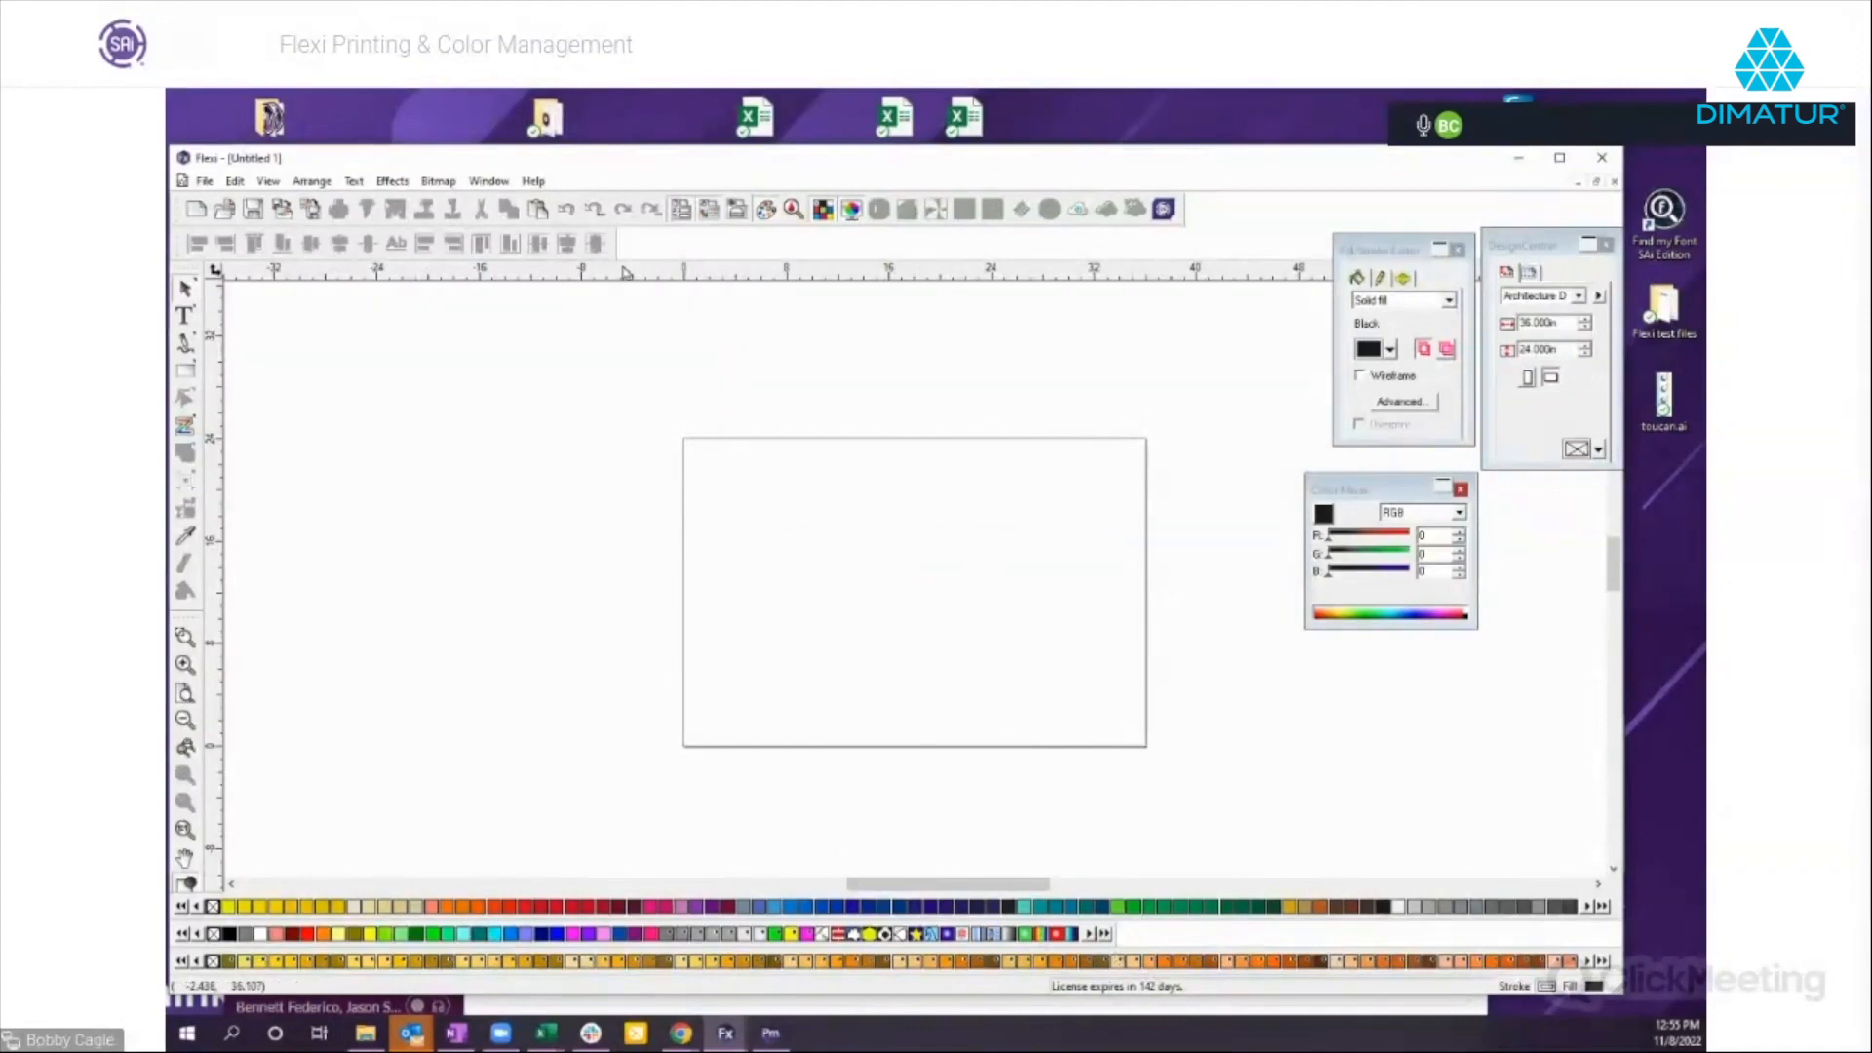
Start a color swatch chart from the current palette, choose the PANTONE(r) Solid Coated table and check the previewed layout.
left_click(269, 185)
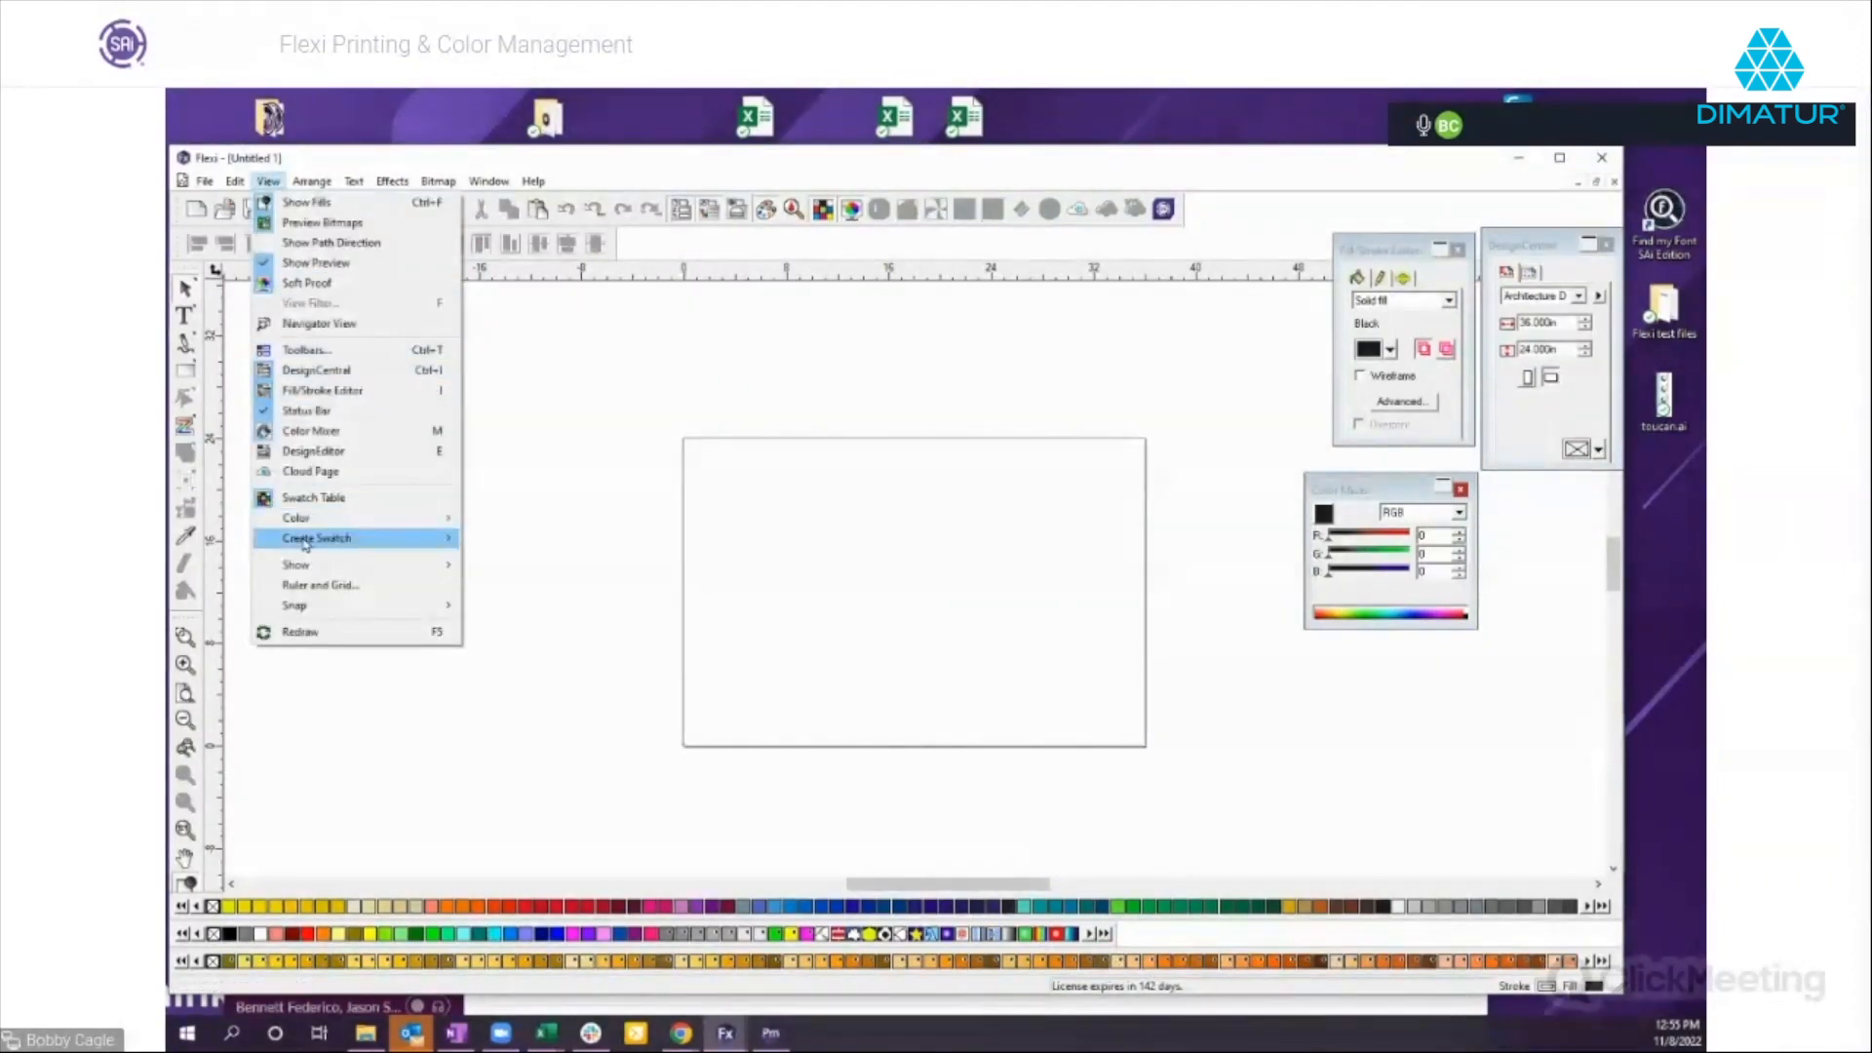
mouse_move(310, 539)
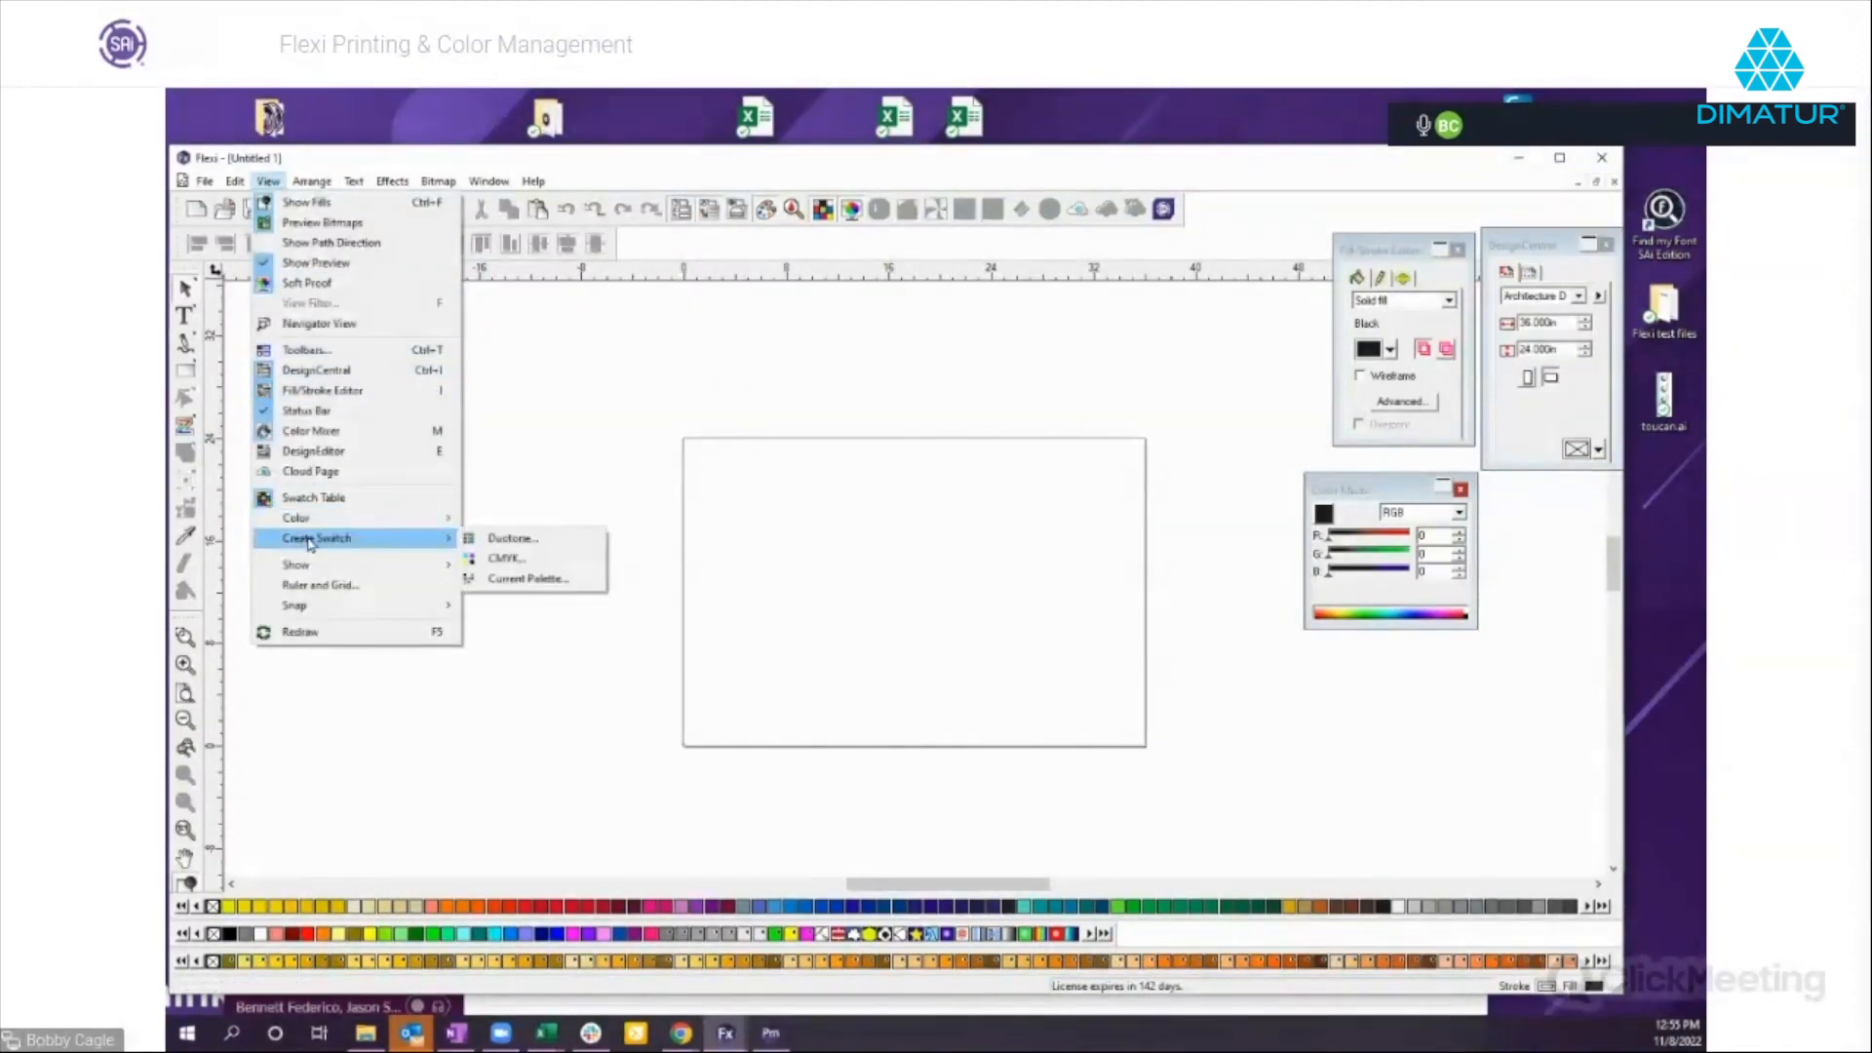
left_click(508, 579)
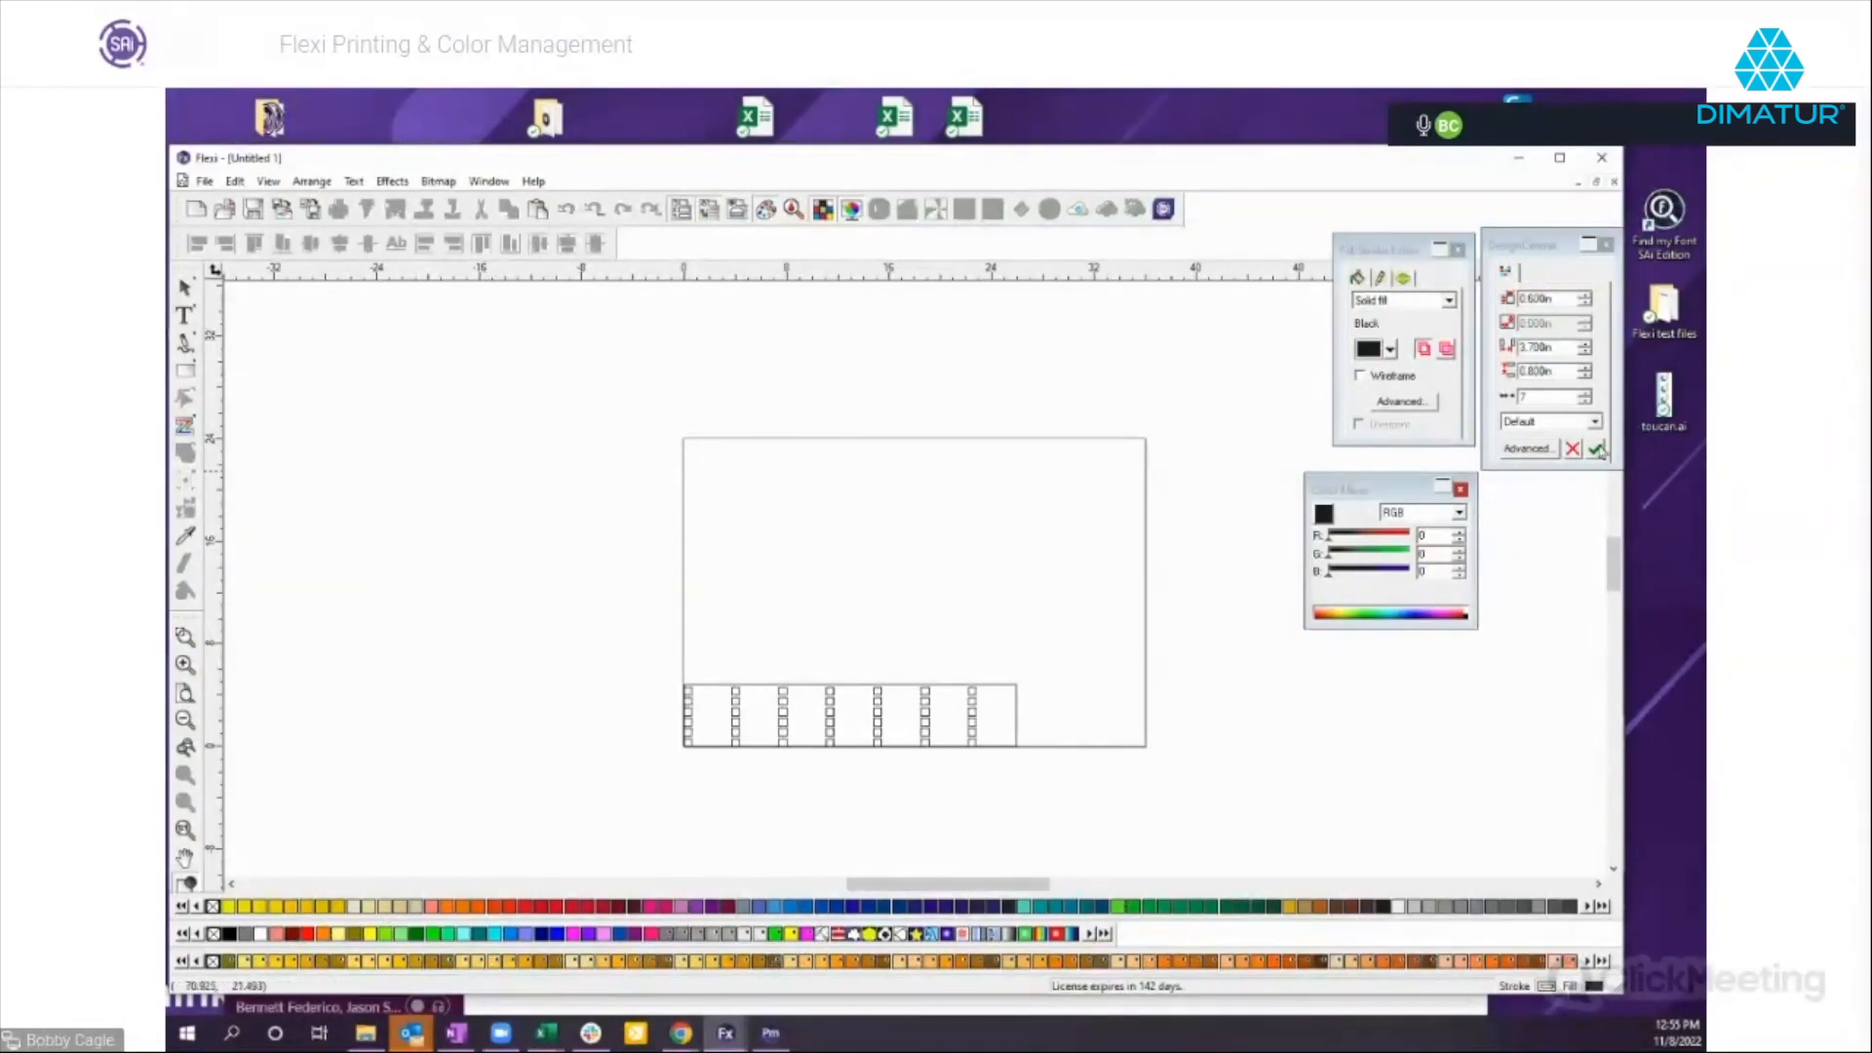
left_click(1595, 421)
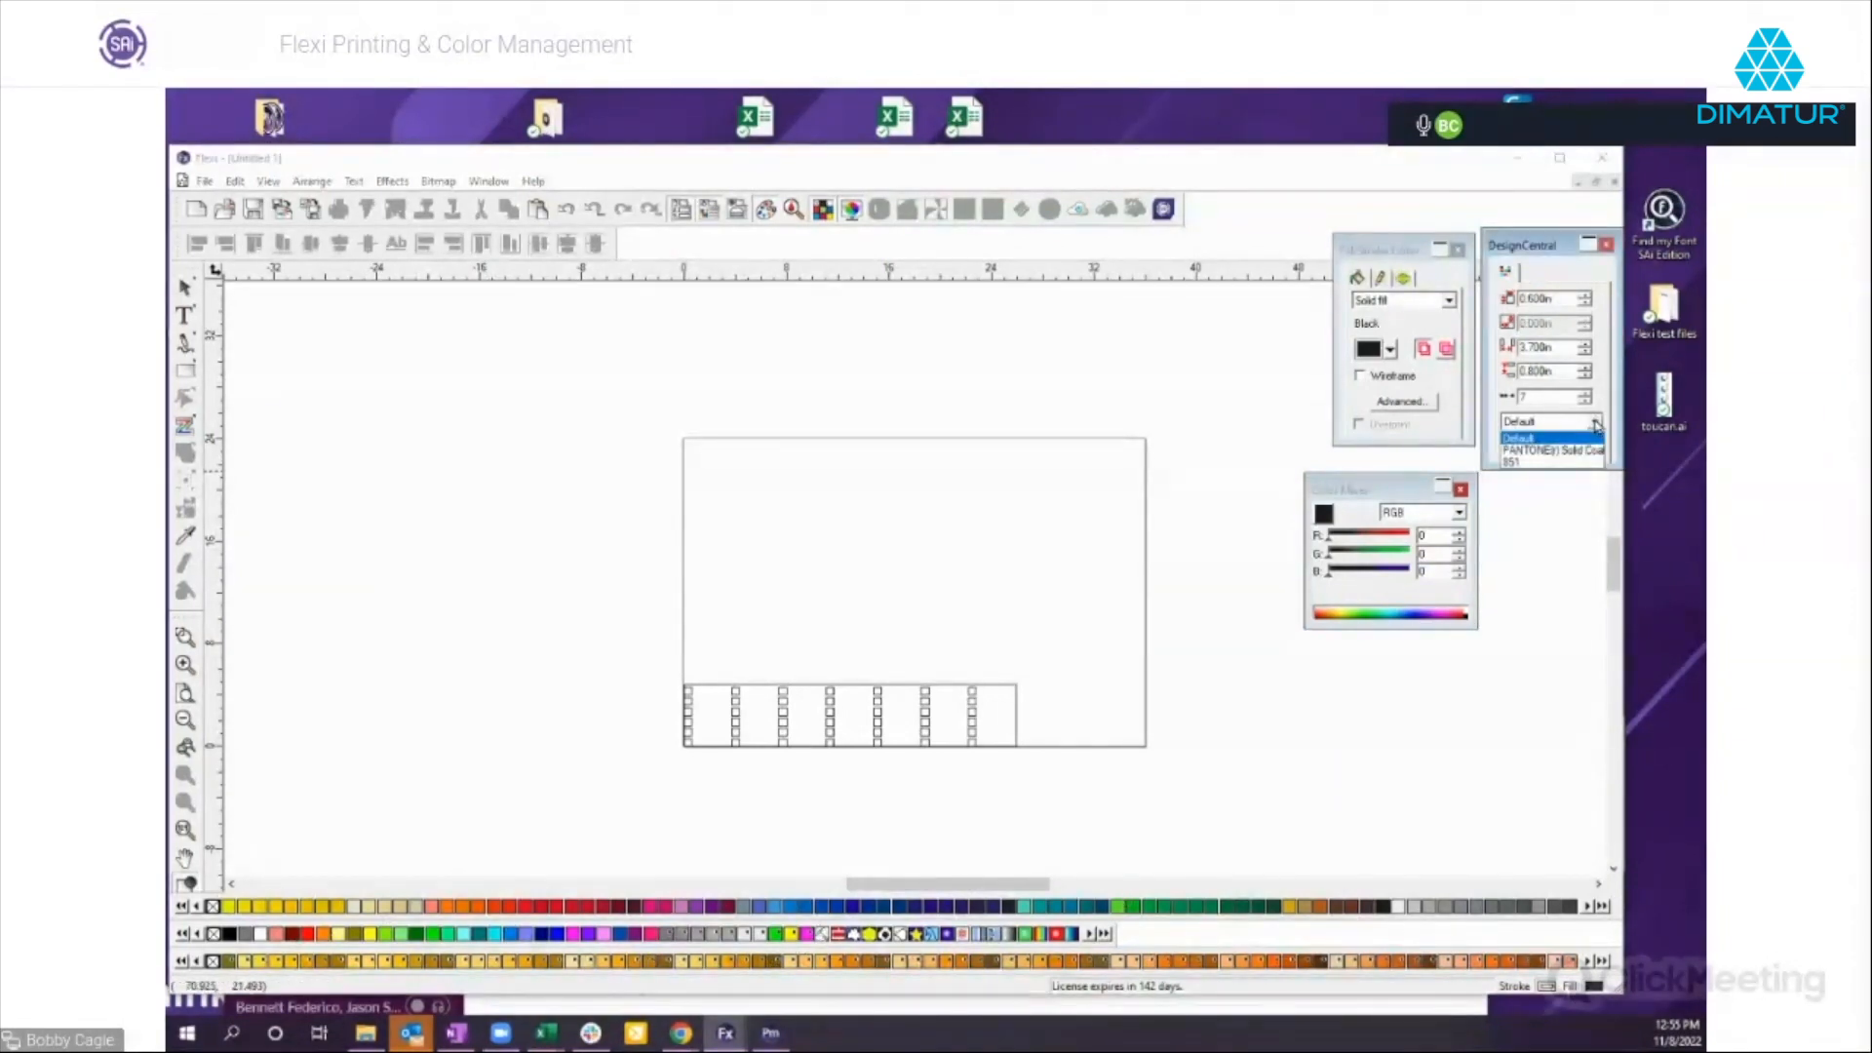
left_click(1548, 452)
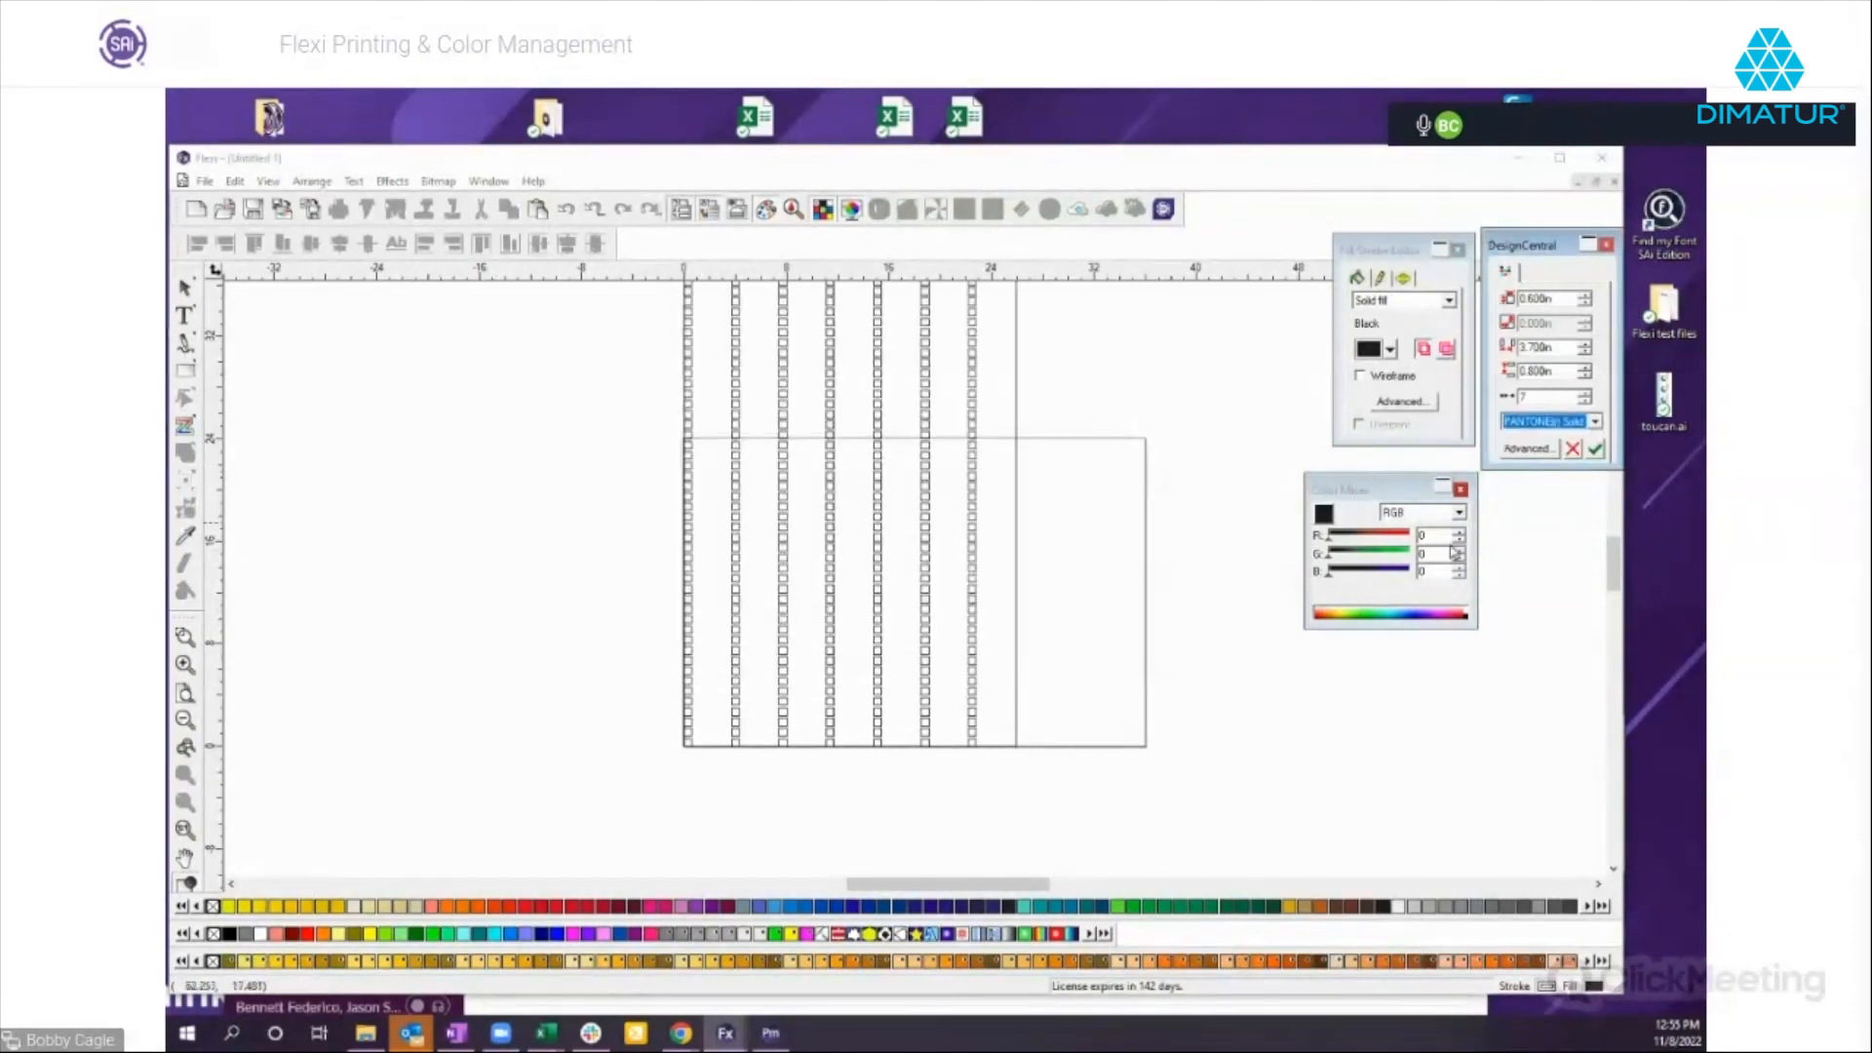
scroll(1089, 682, "up", 2)
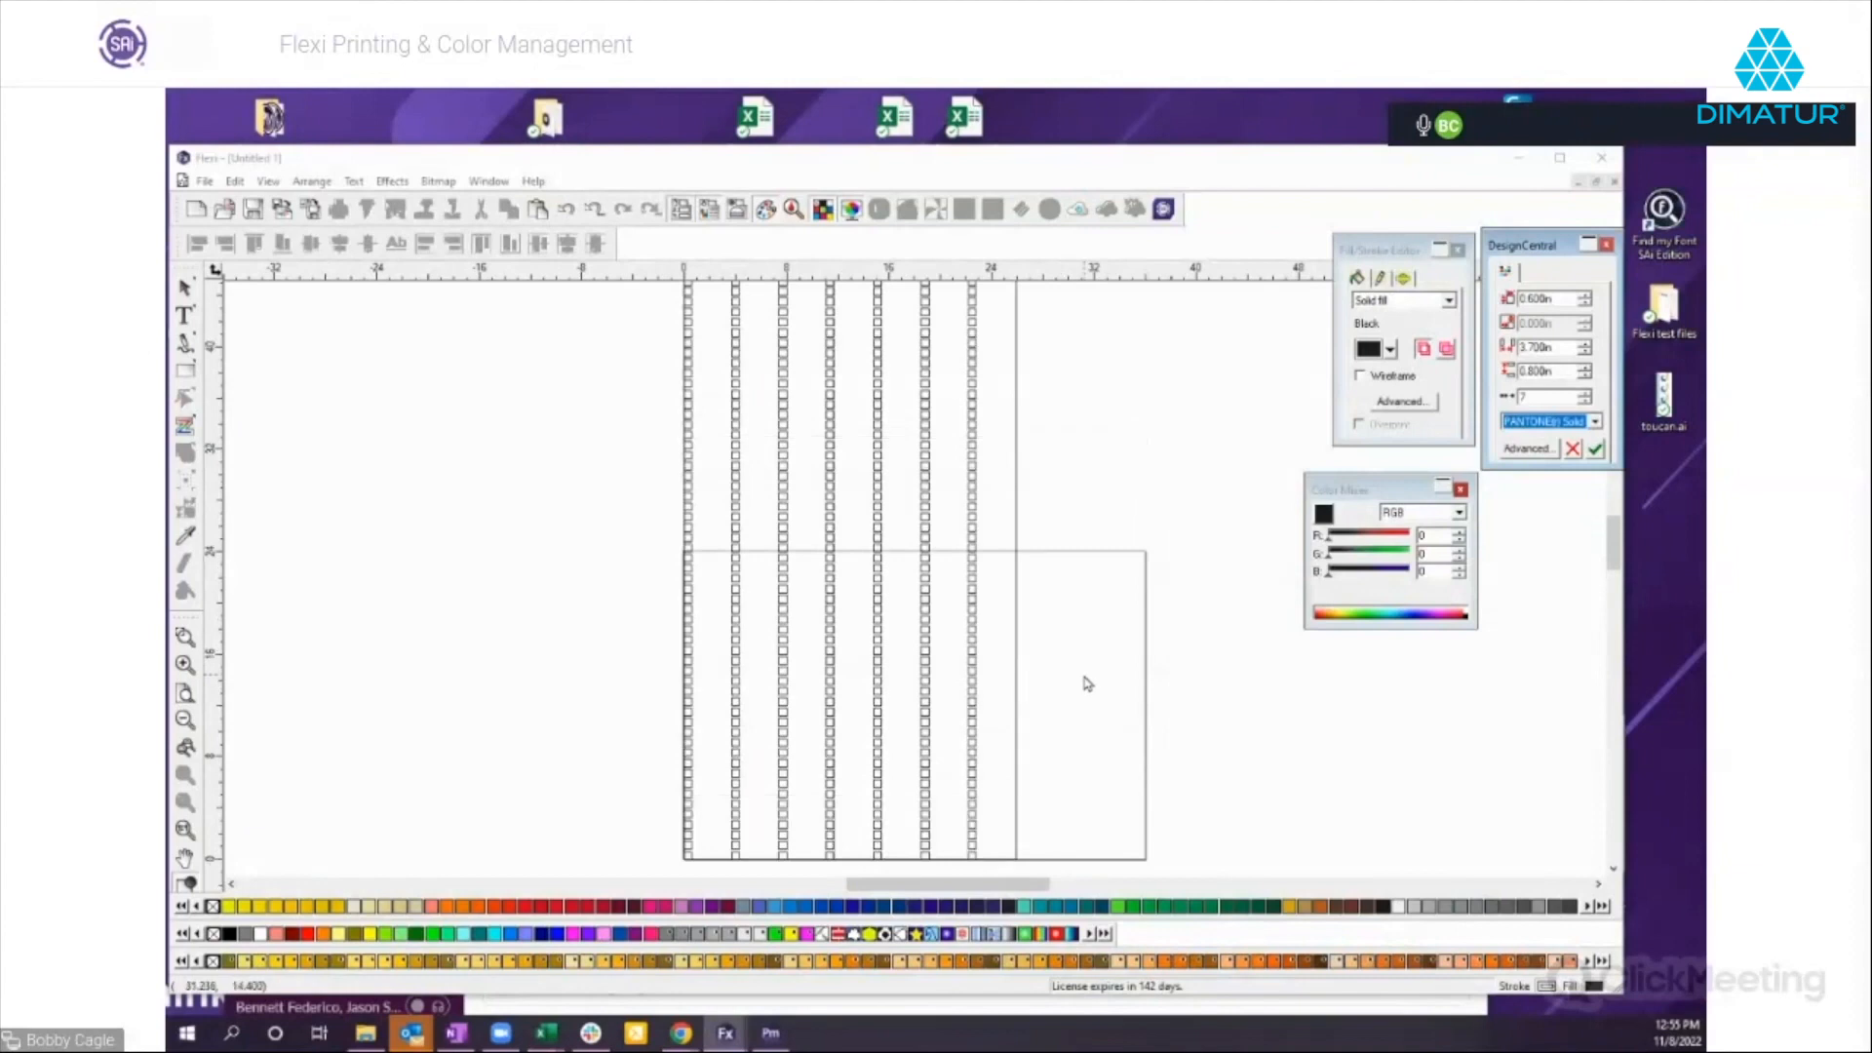
scroll(1089, 682, "up", 3)
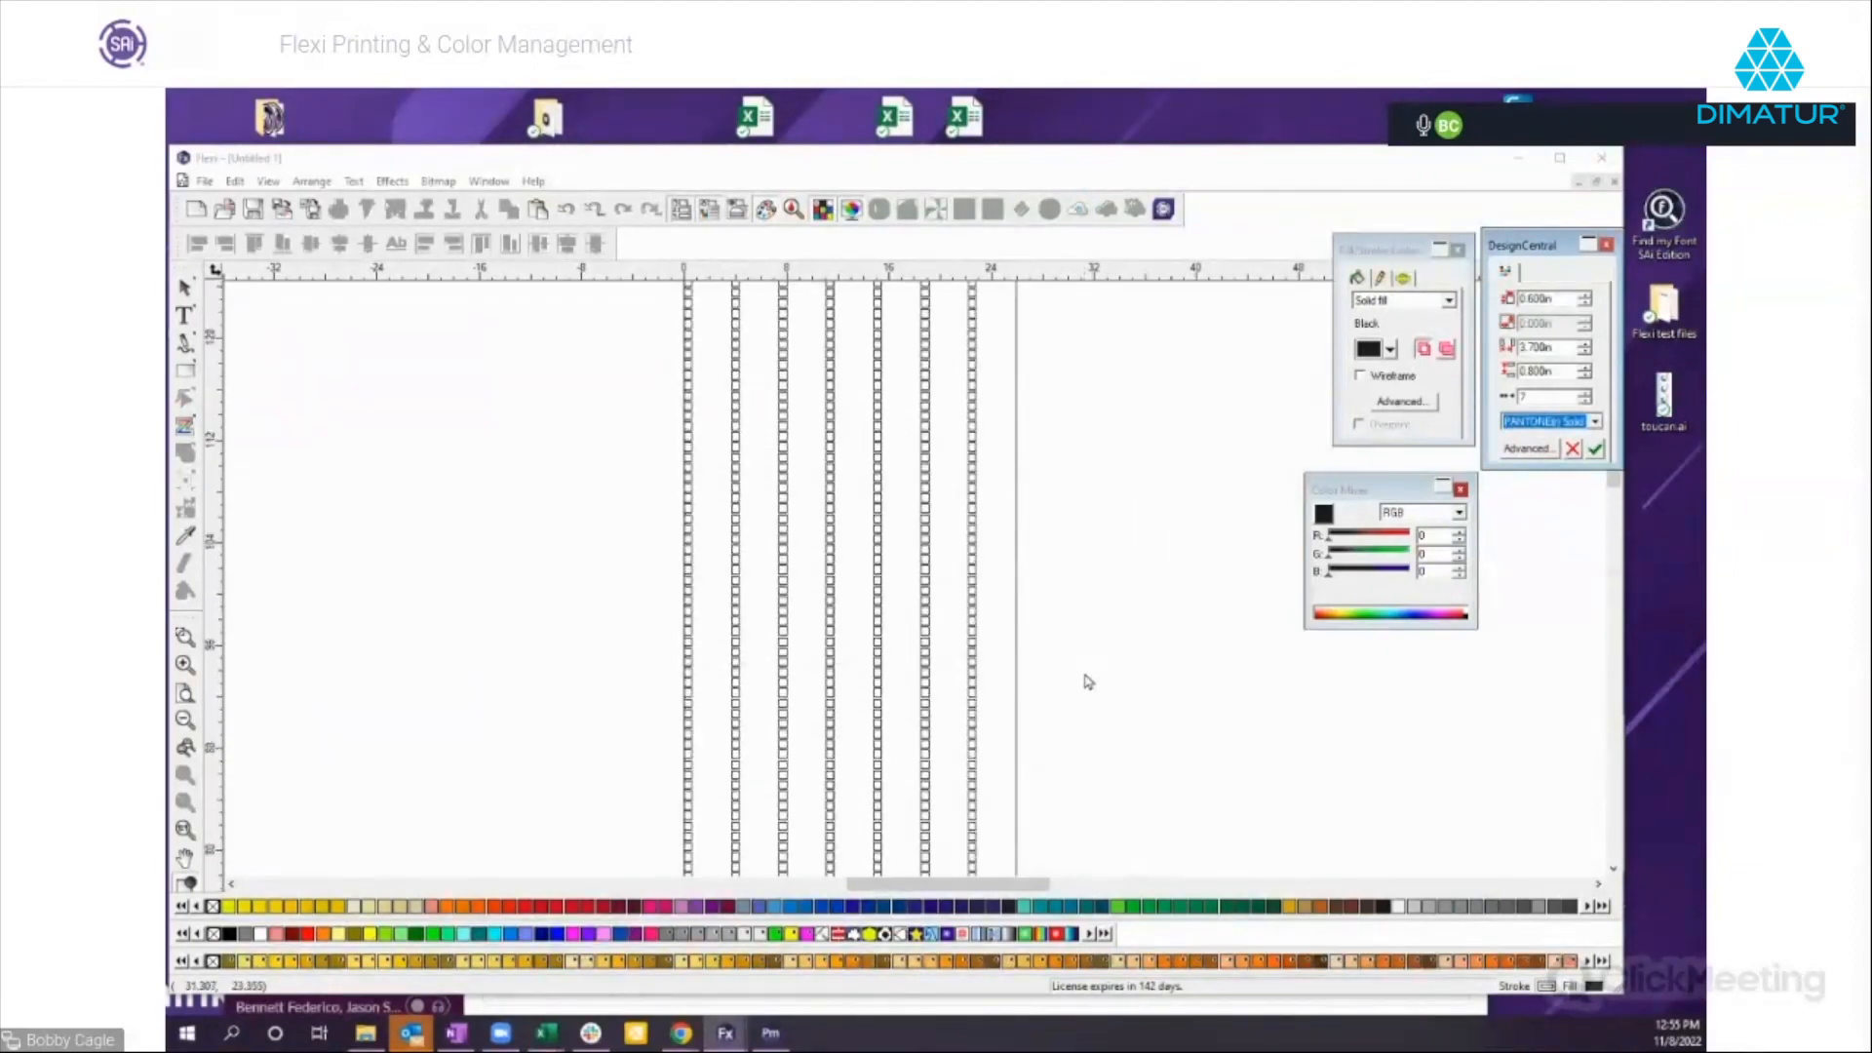
scroll(1088, 669, "down", 6)
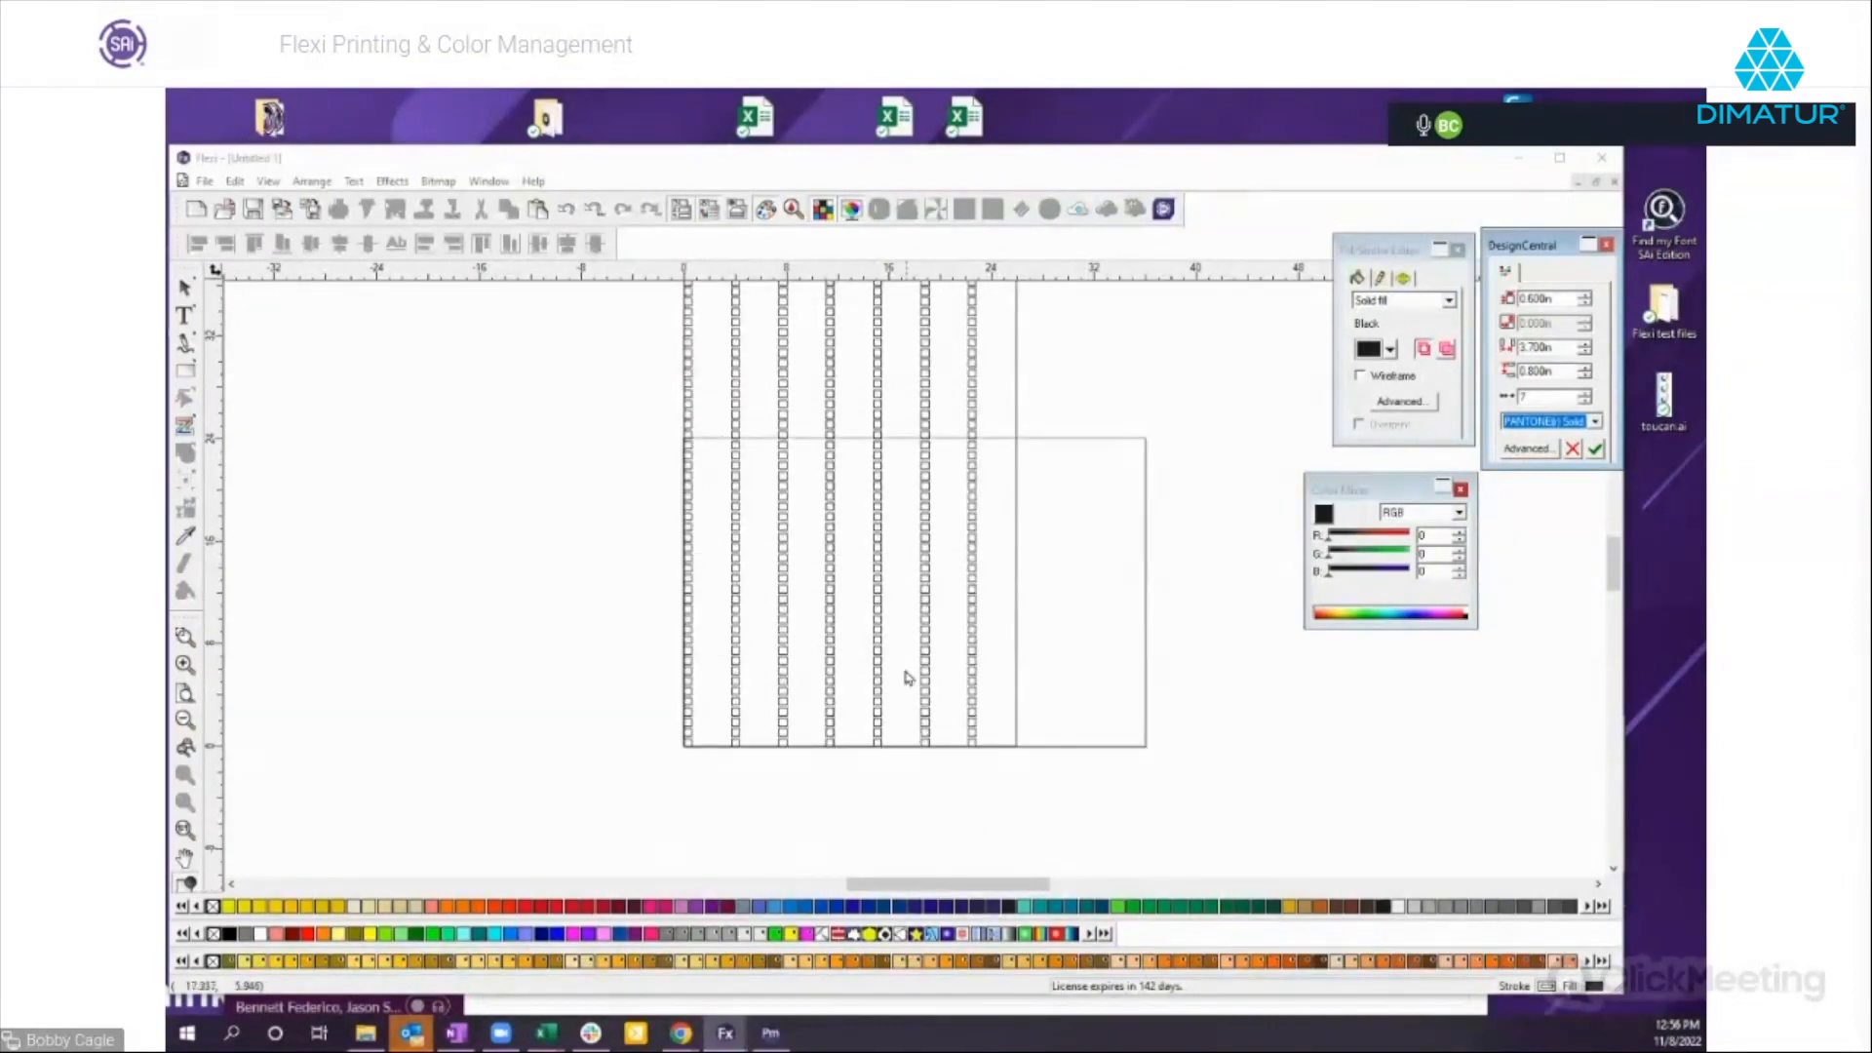
Set the swatch chart to 6 columns and generate it.
left_click(1584, 393)
left_click(1584, 394)
left_click(1584, 394)
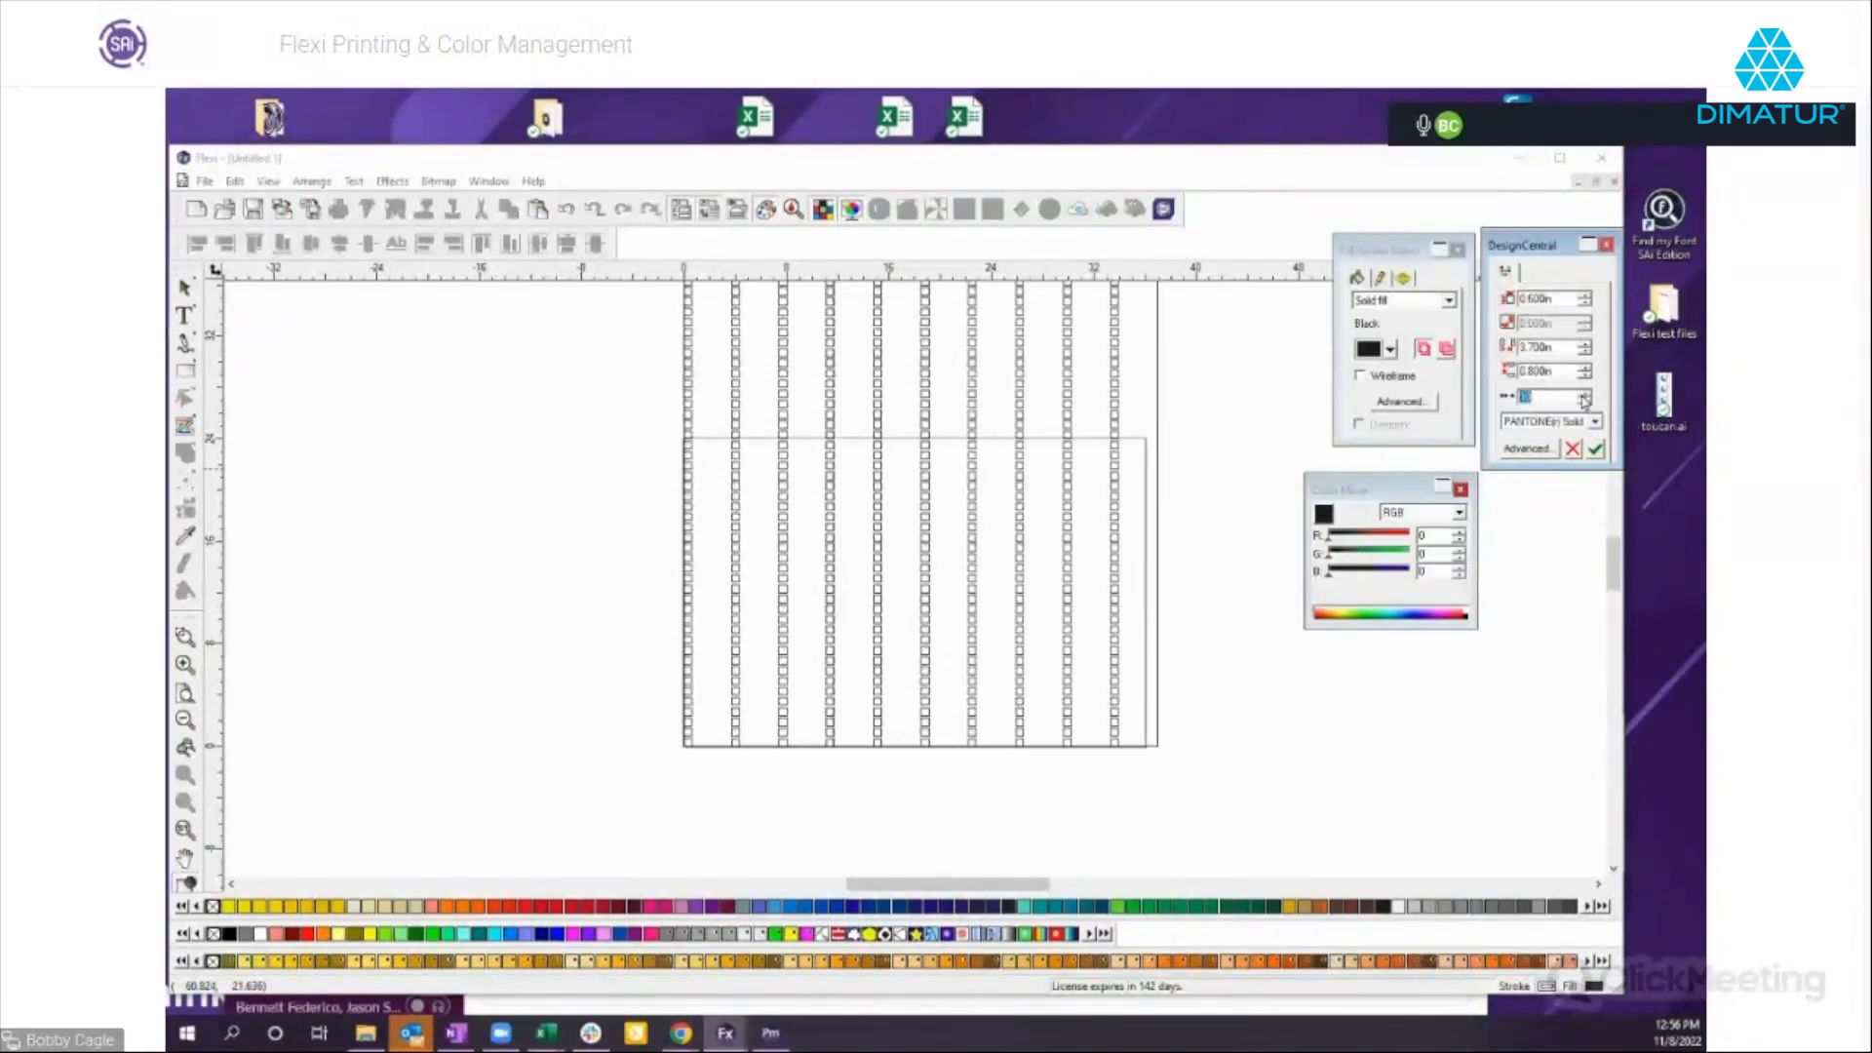
left_click(1584, 400)
left_click(1584, 401)
left_click(1585, 401)
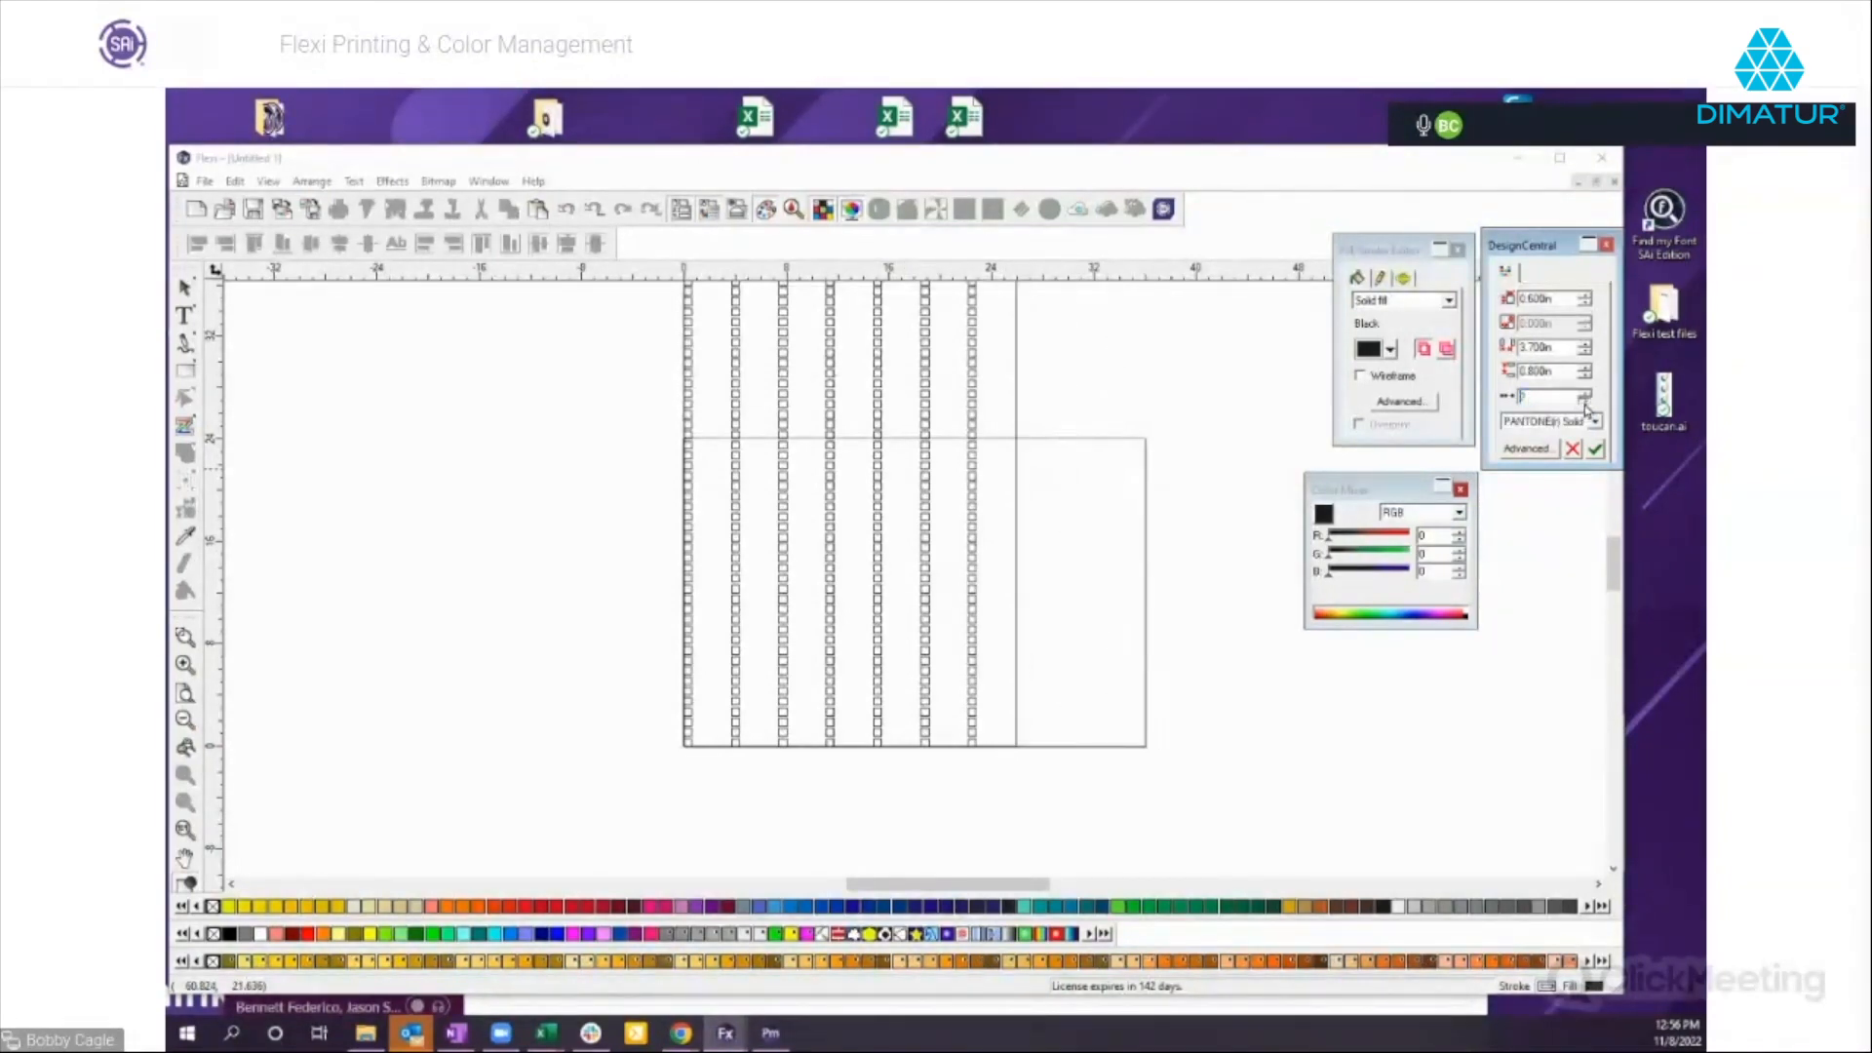
left_click(1584, 401)
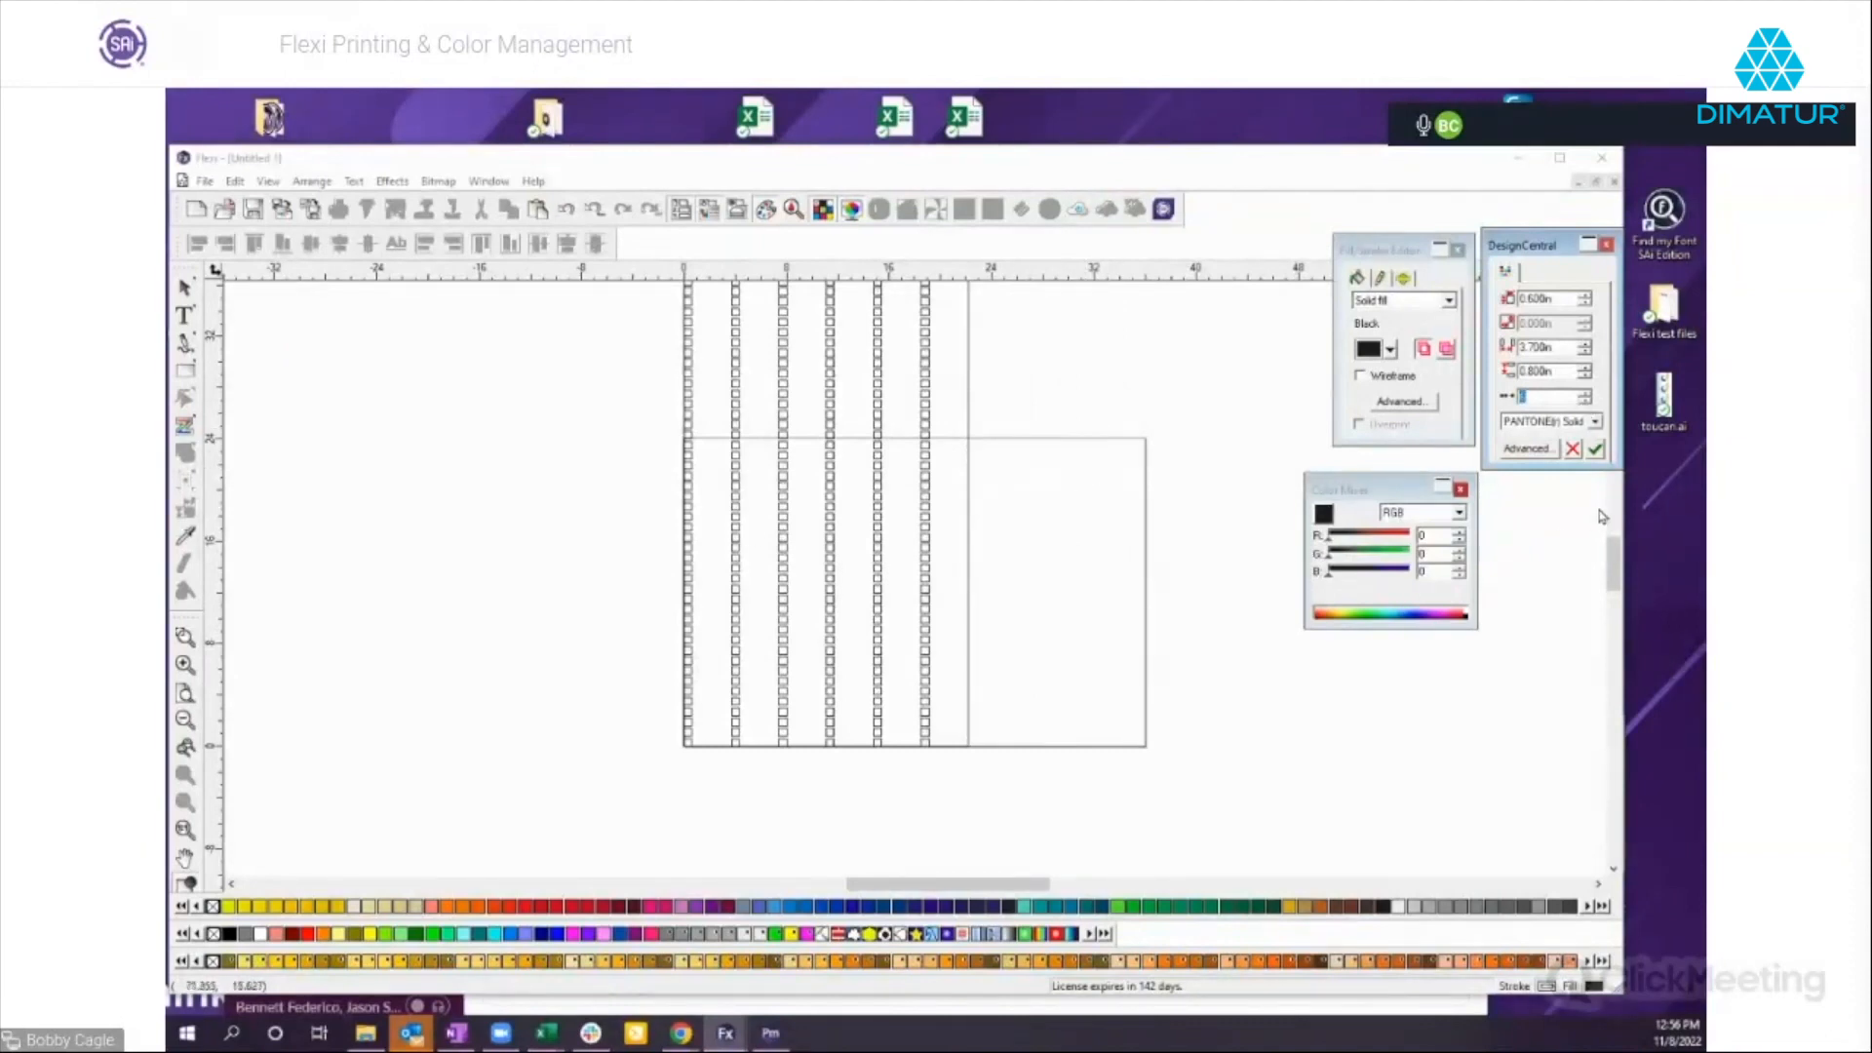
left_click(1596, 449)
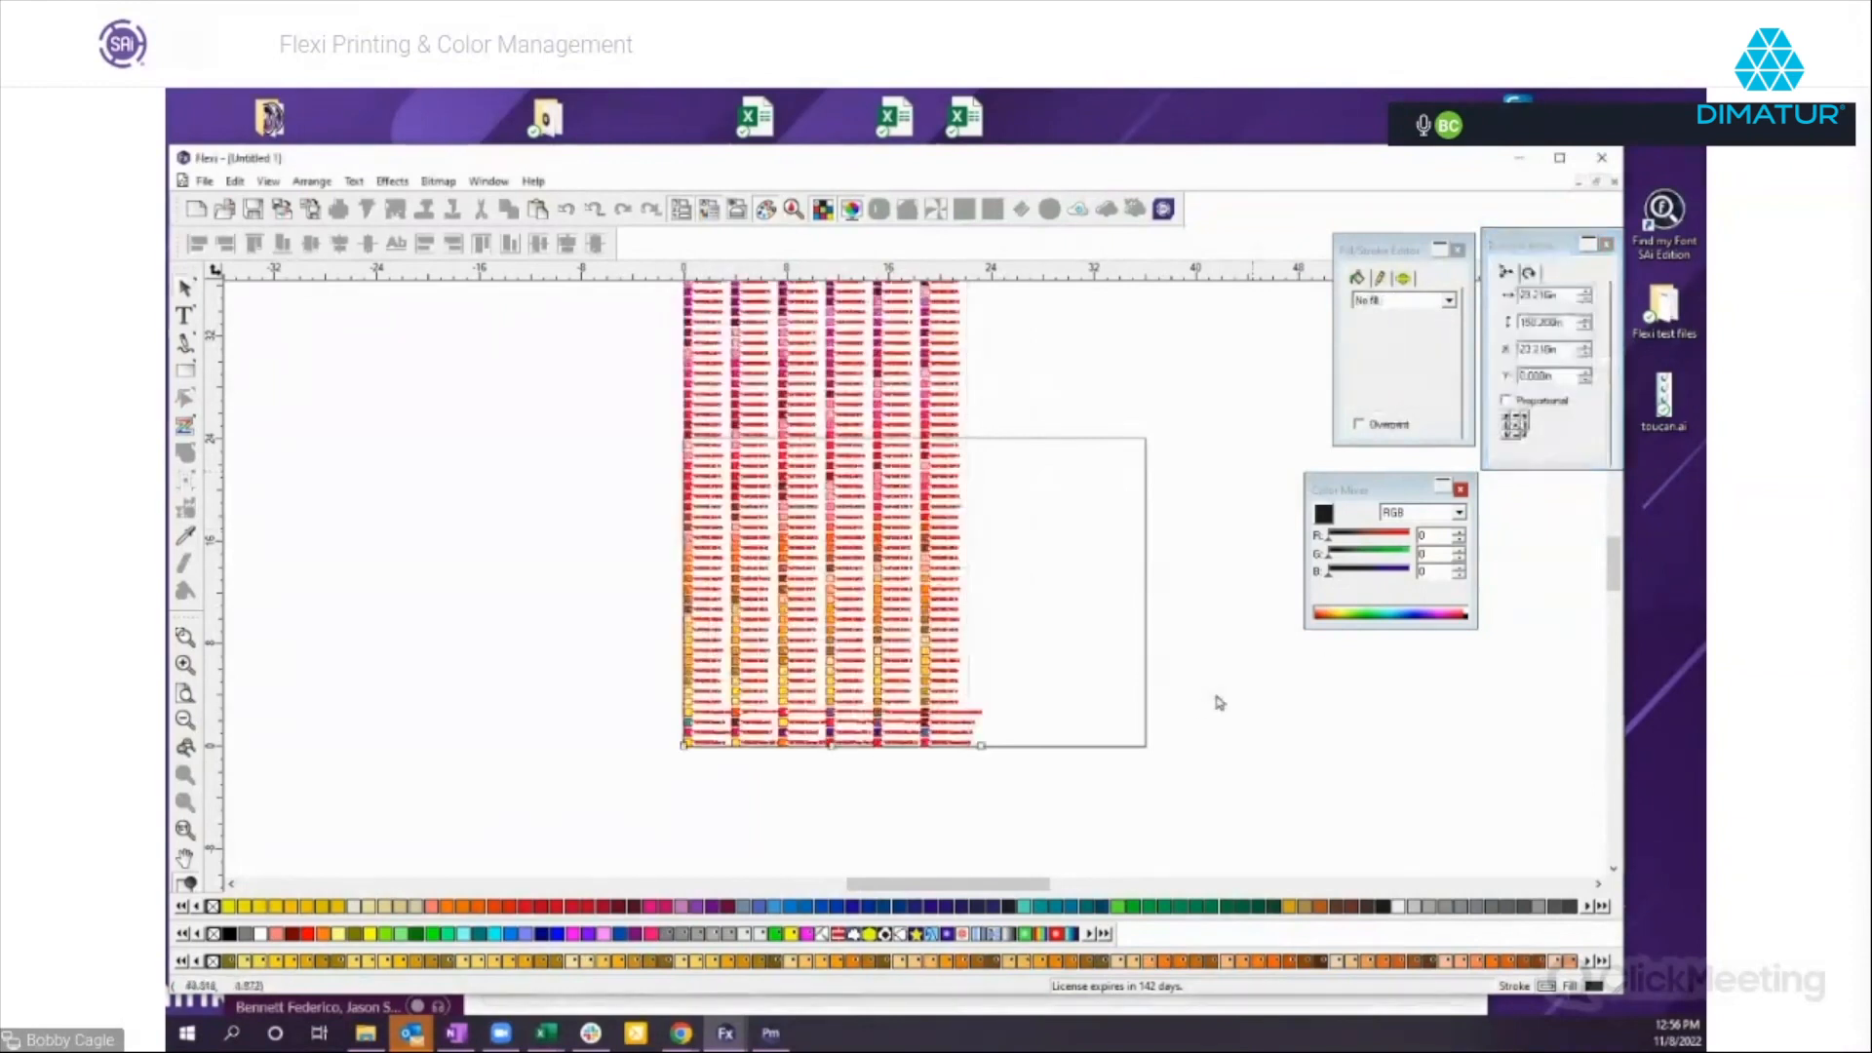
Examine the named PANTONE swatches in the chart up close, from the oranges to the purples.
left_click(185, 637)
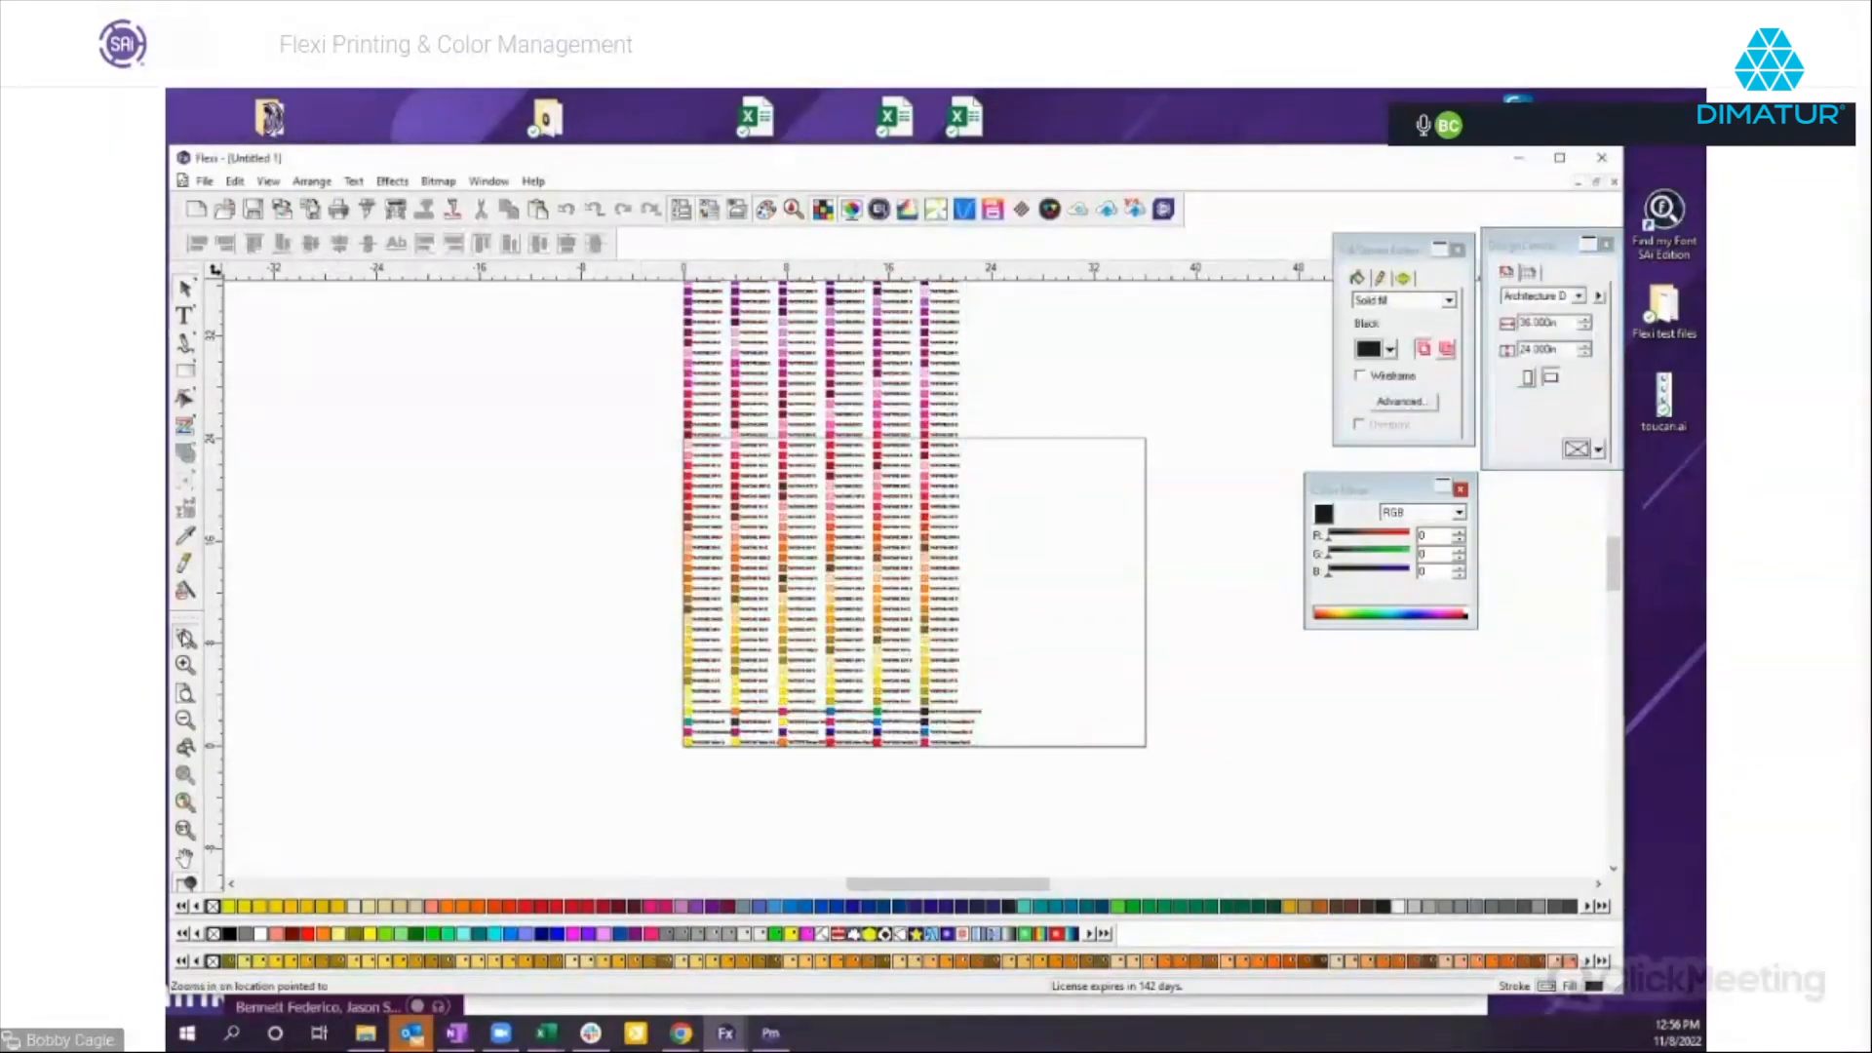
left_click_drag(688, 531, 970, 633)
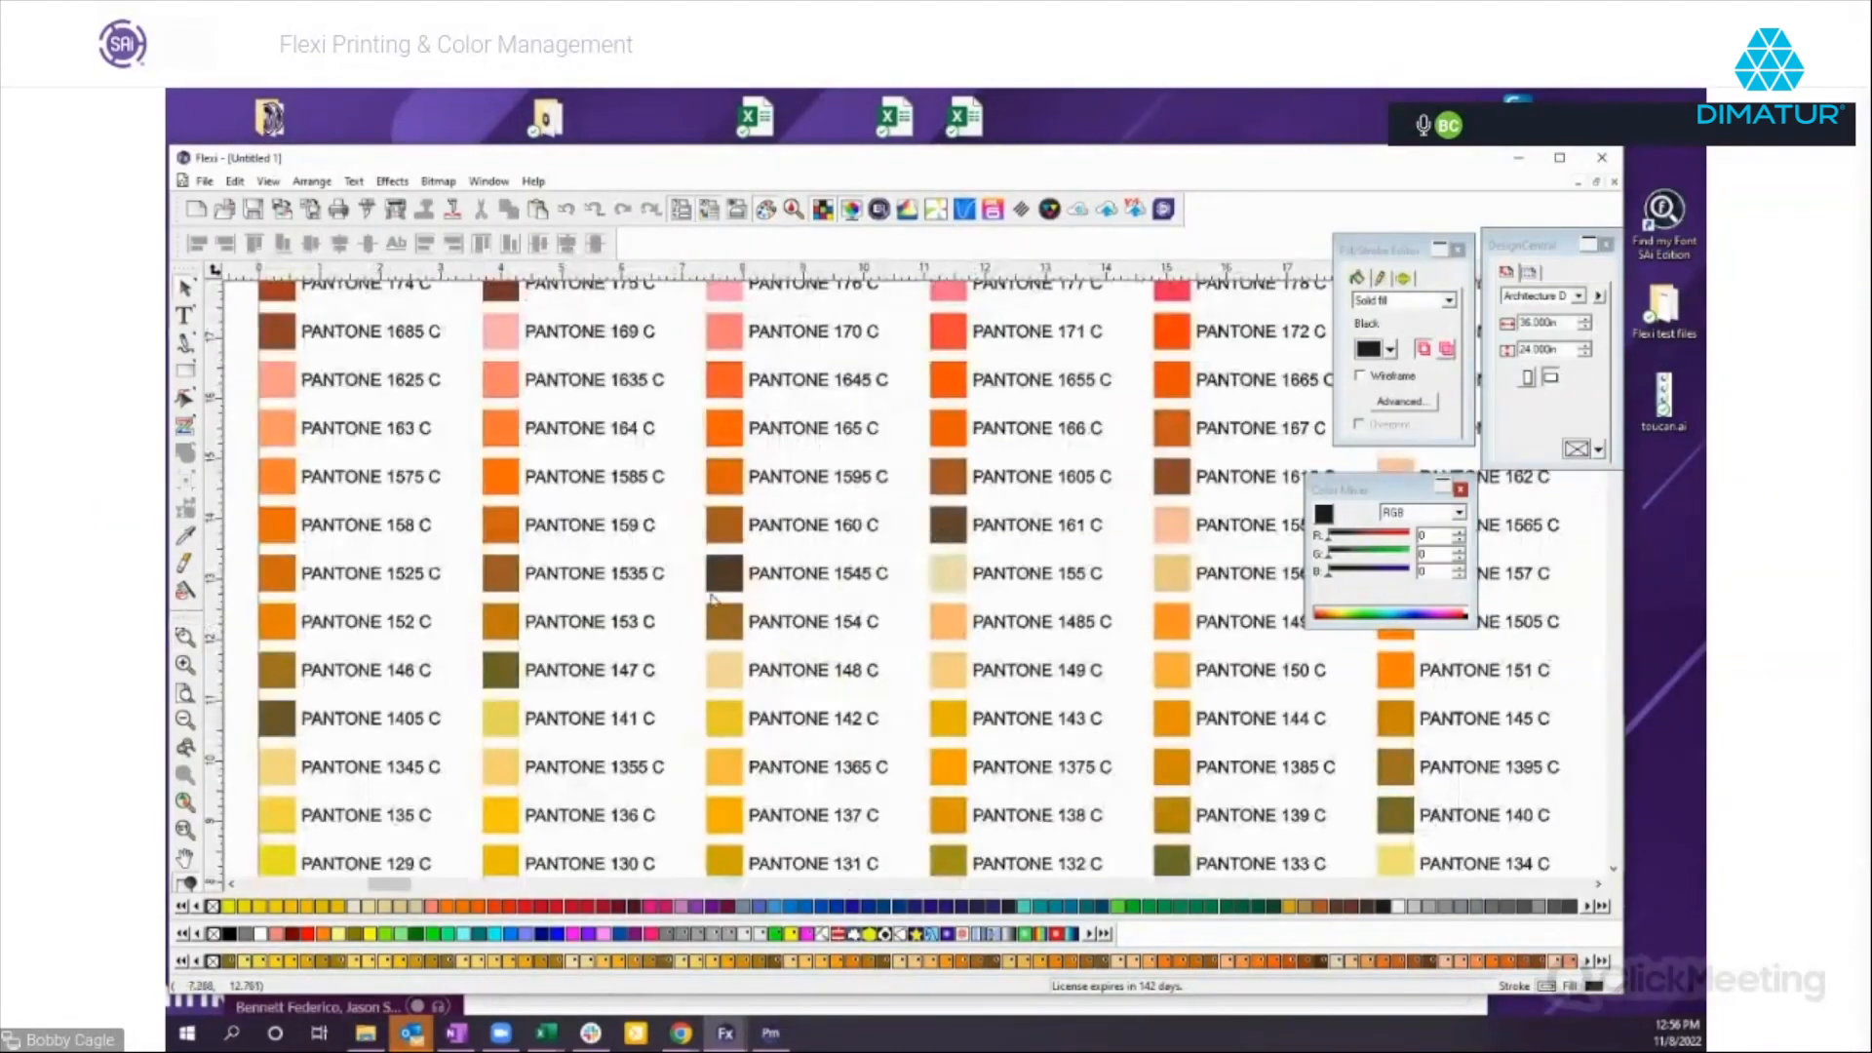
scroll(909, 604, "up", 5)
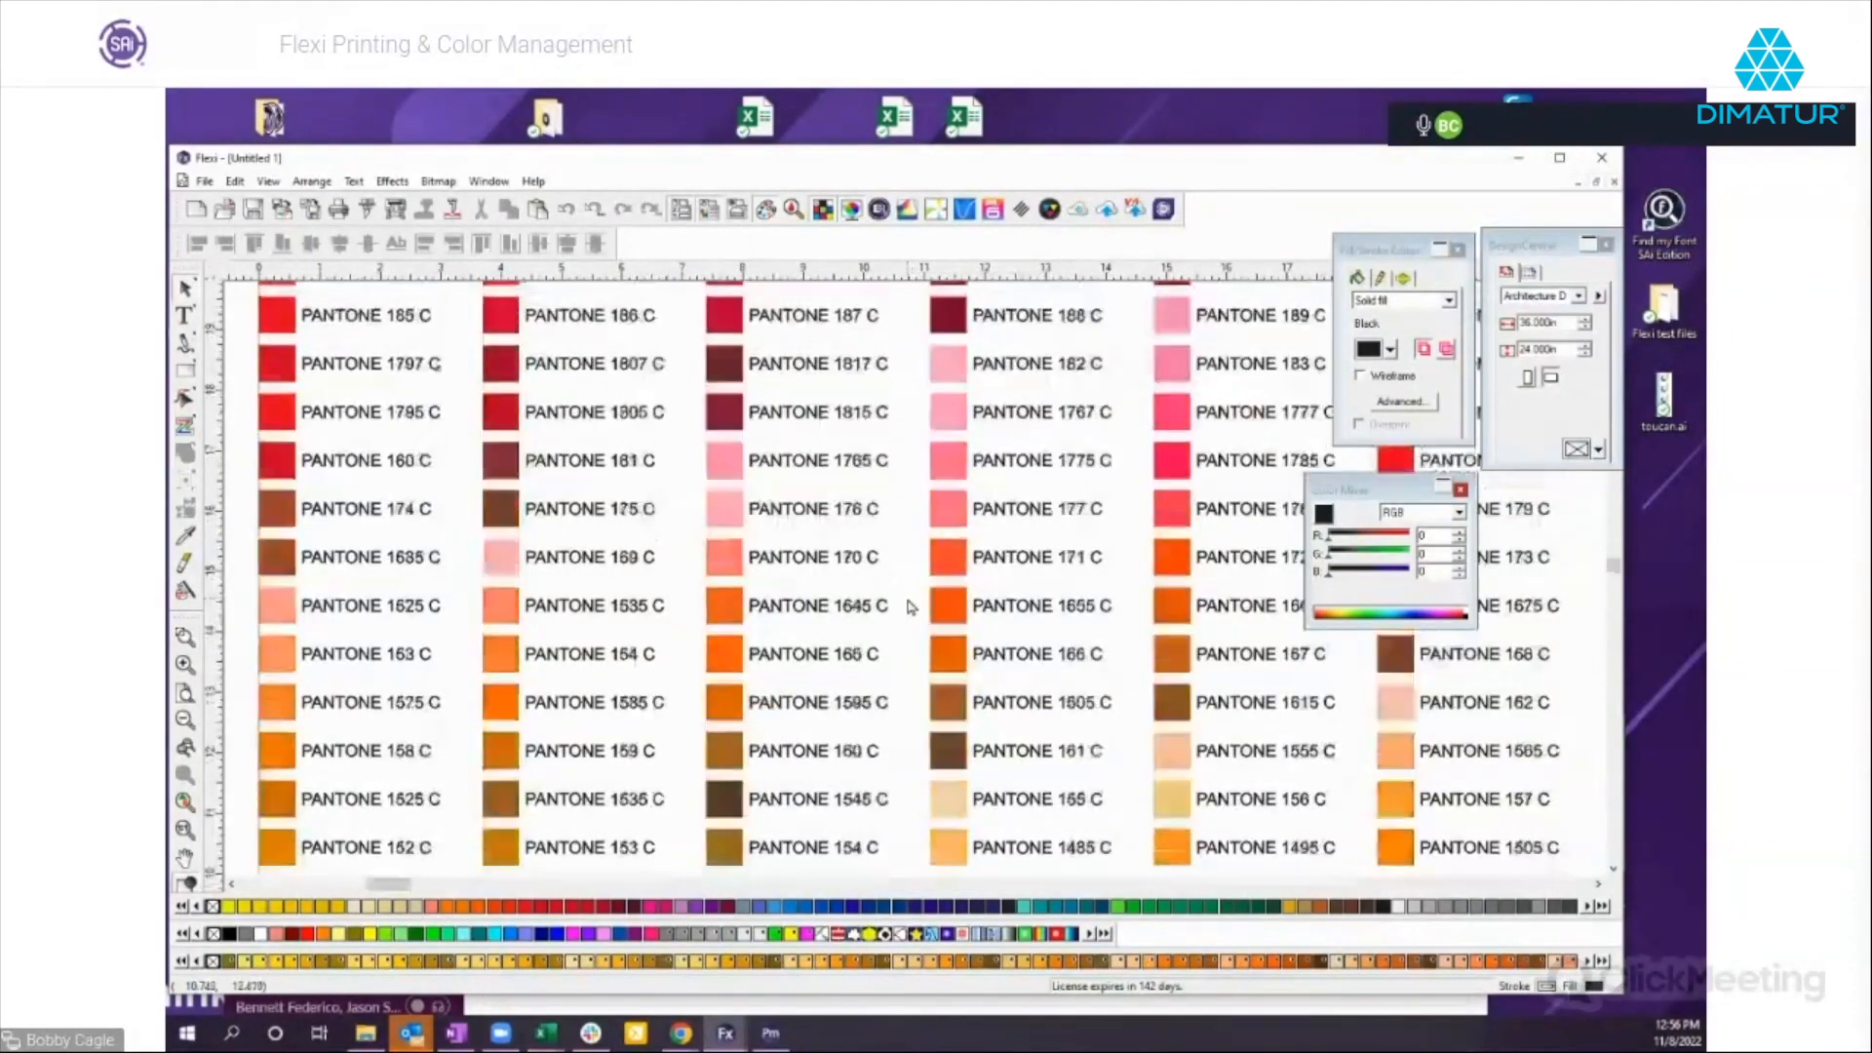
scroll(909, 605, "up", 5)
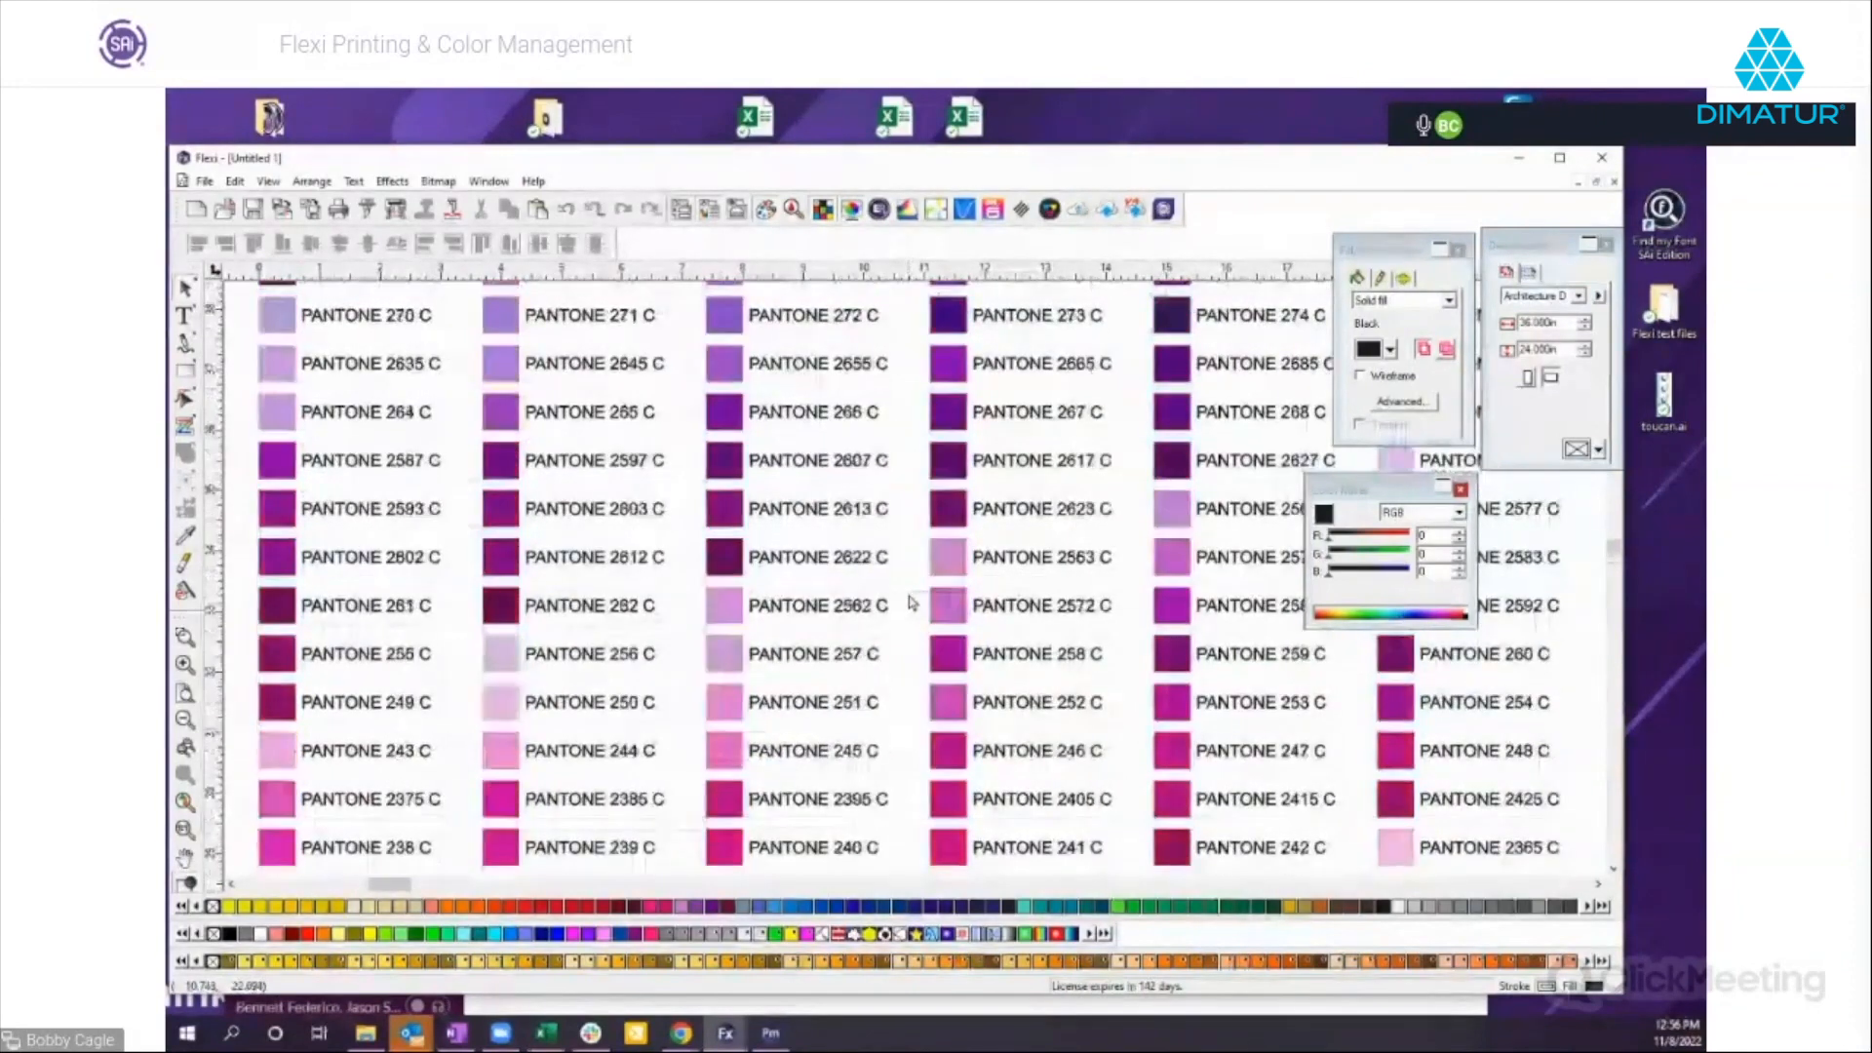
scroll(911, 604, "up", 2)
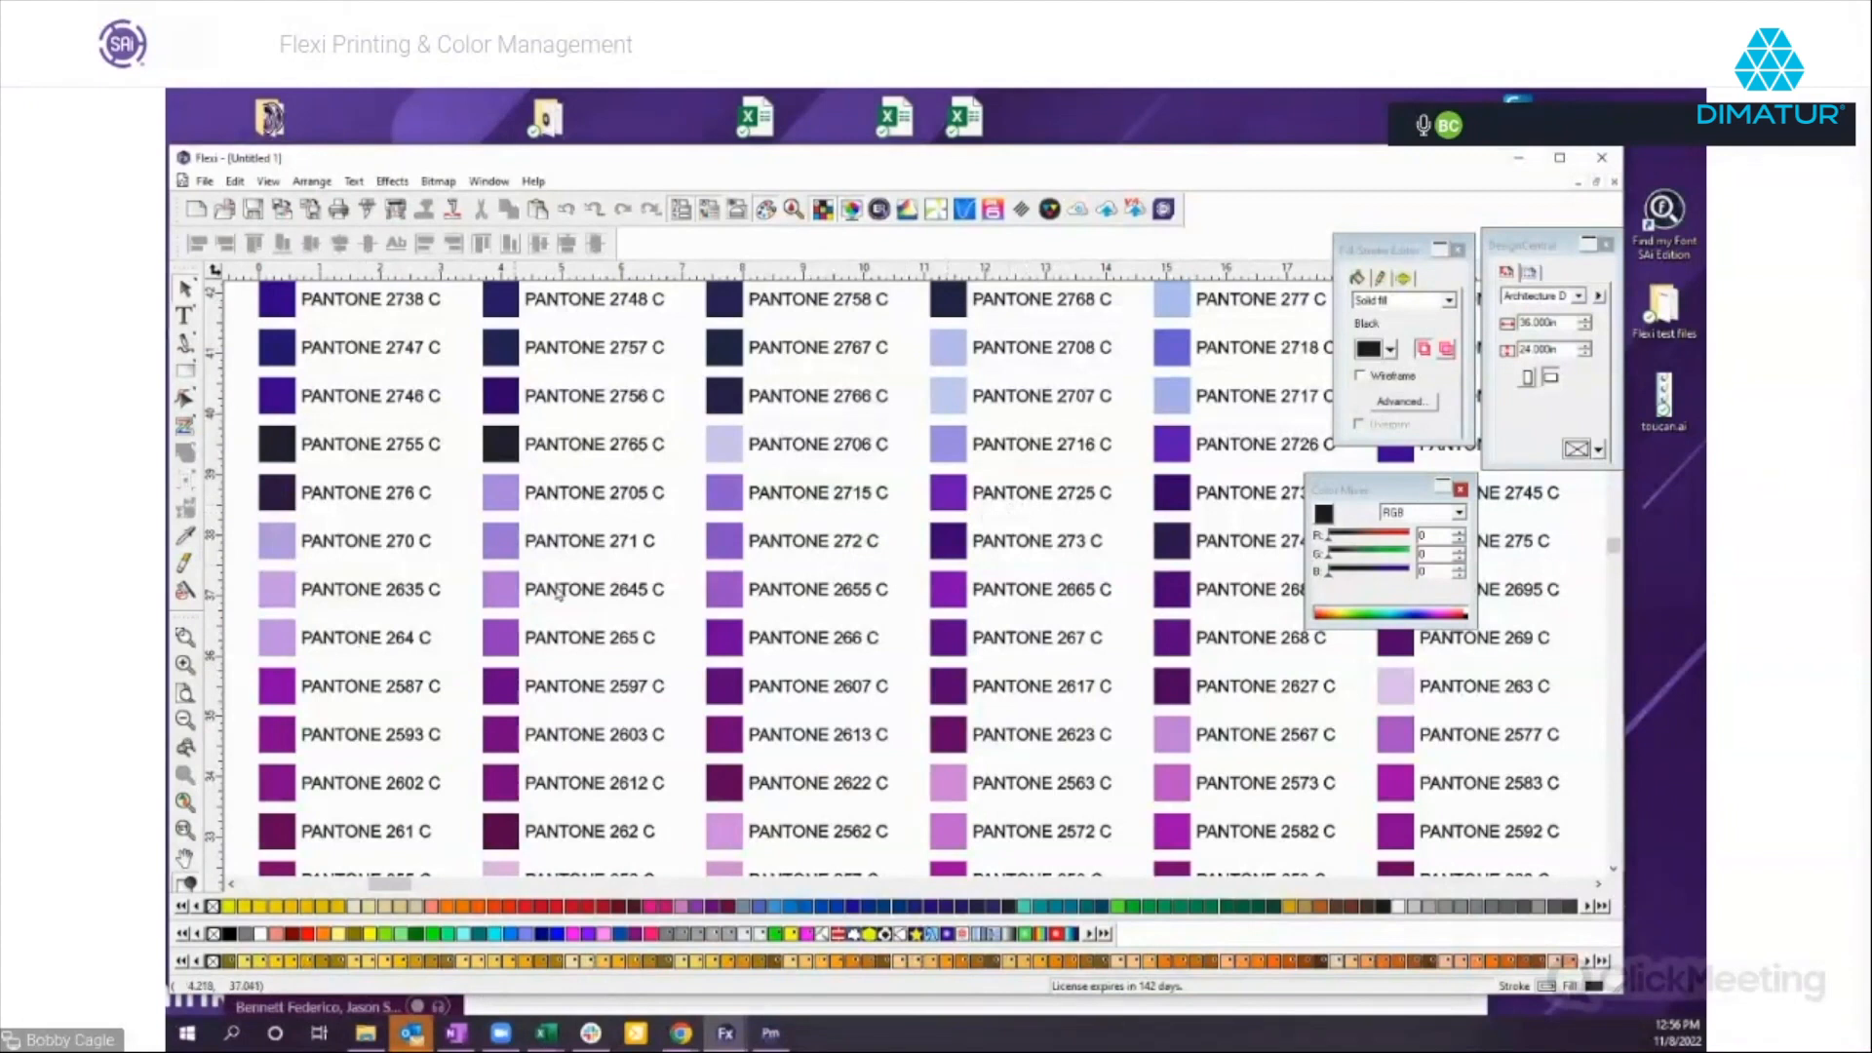
Ungroup the PANTONE swatch chart and deselect its swatches.
left_click(922, 558)
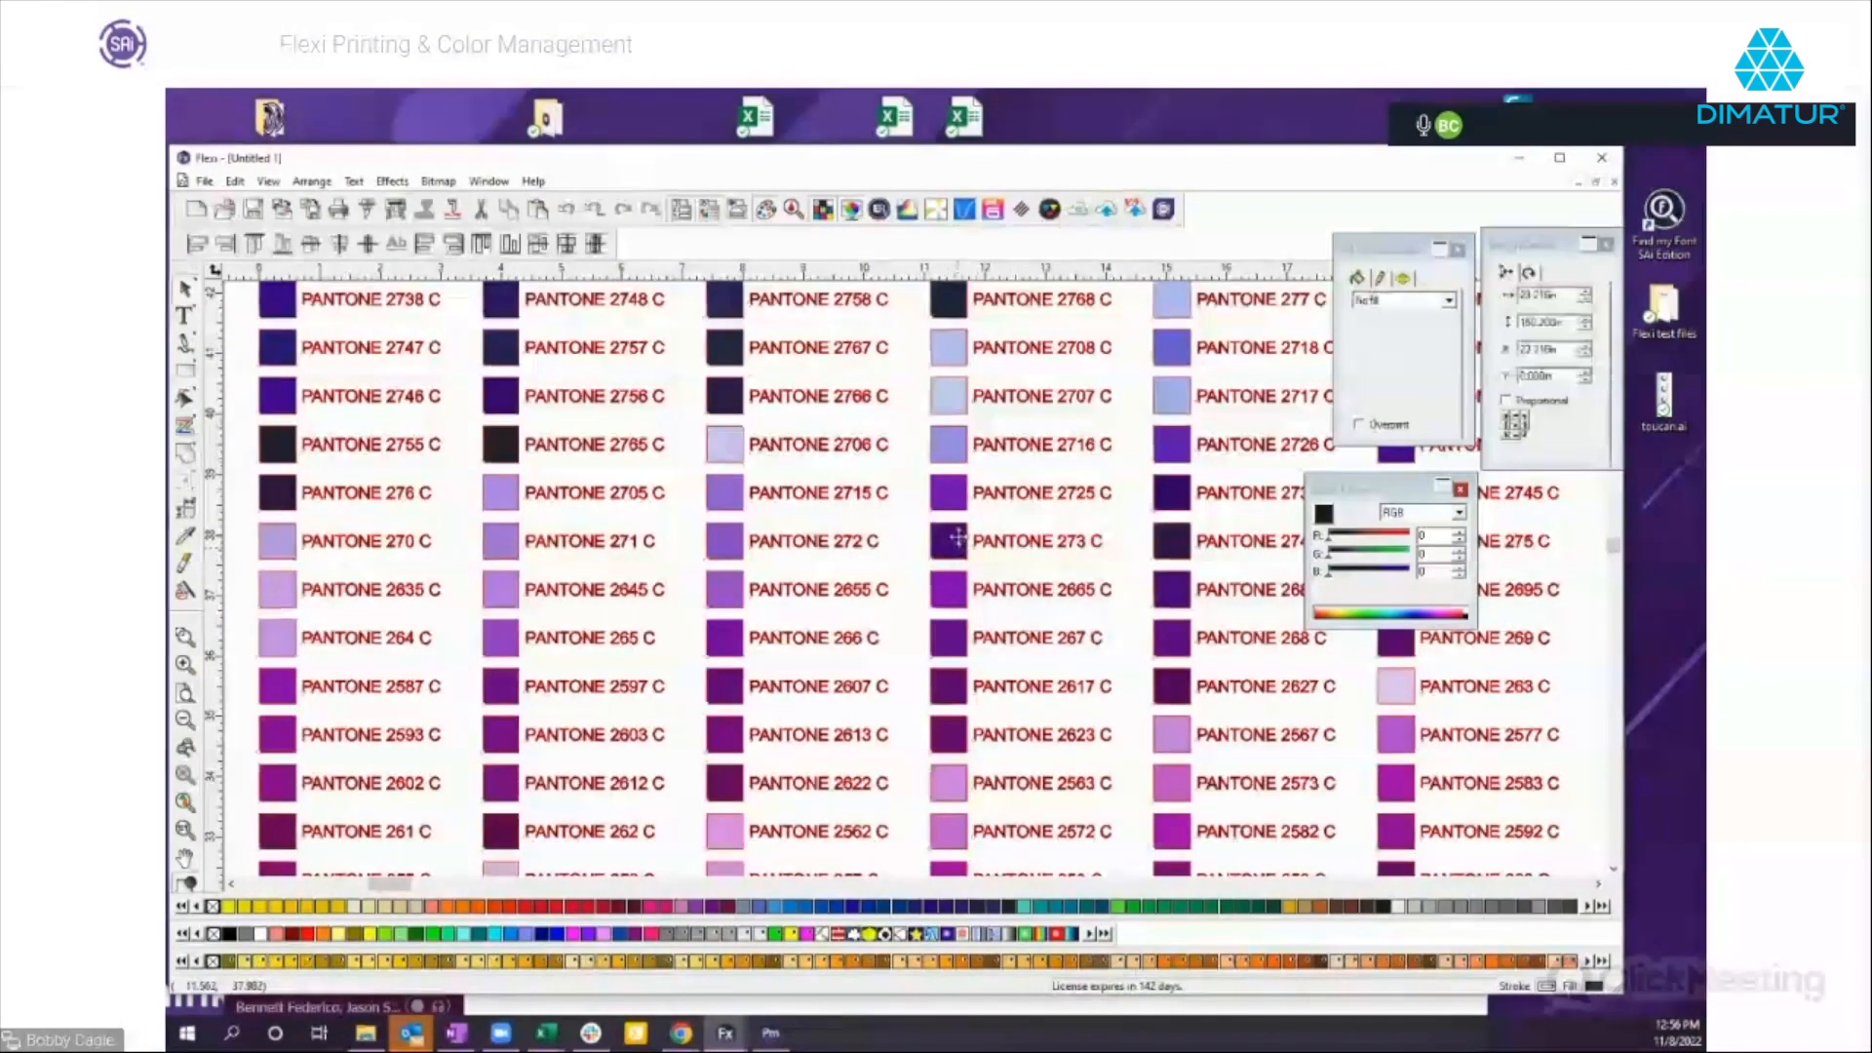
right_click(960, 545)
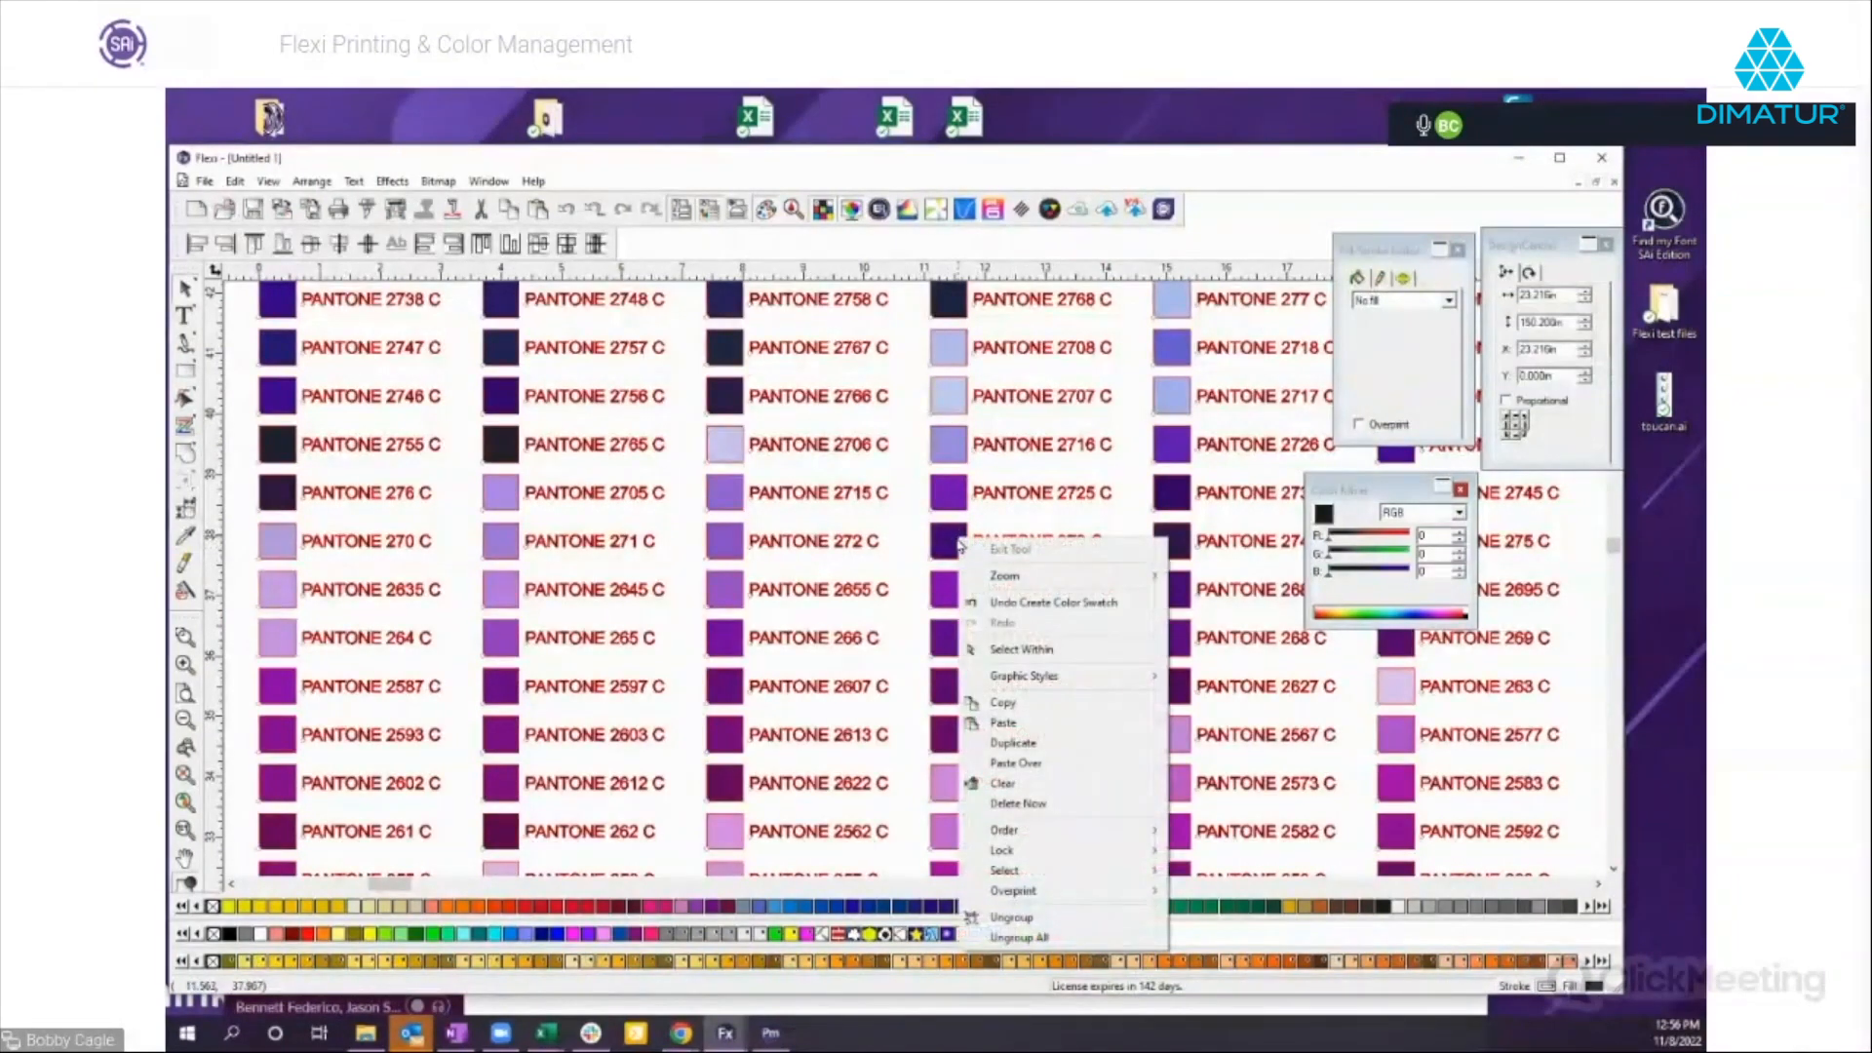
left_click(1014, 918)
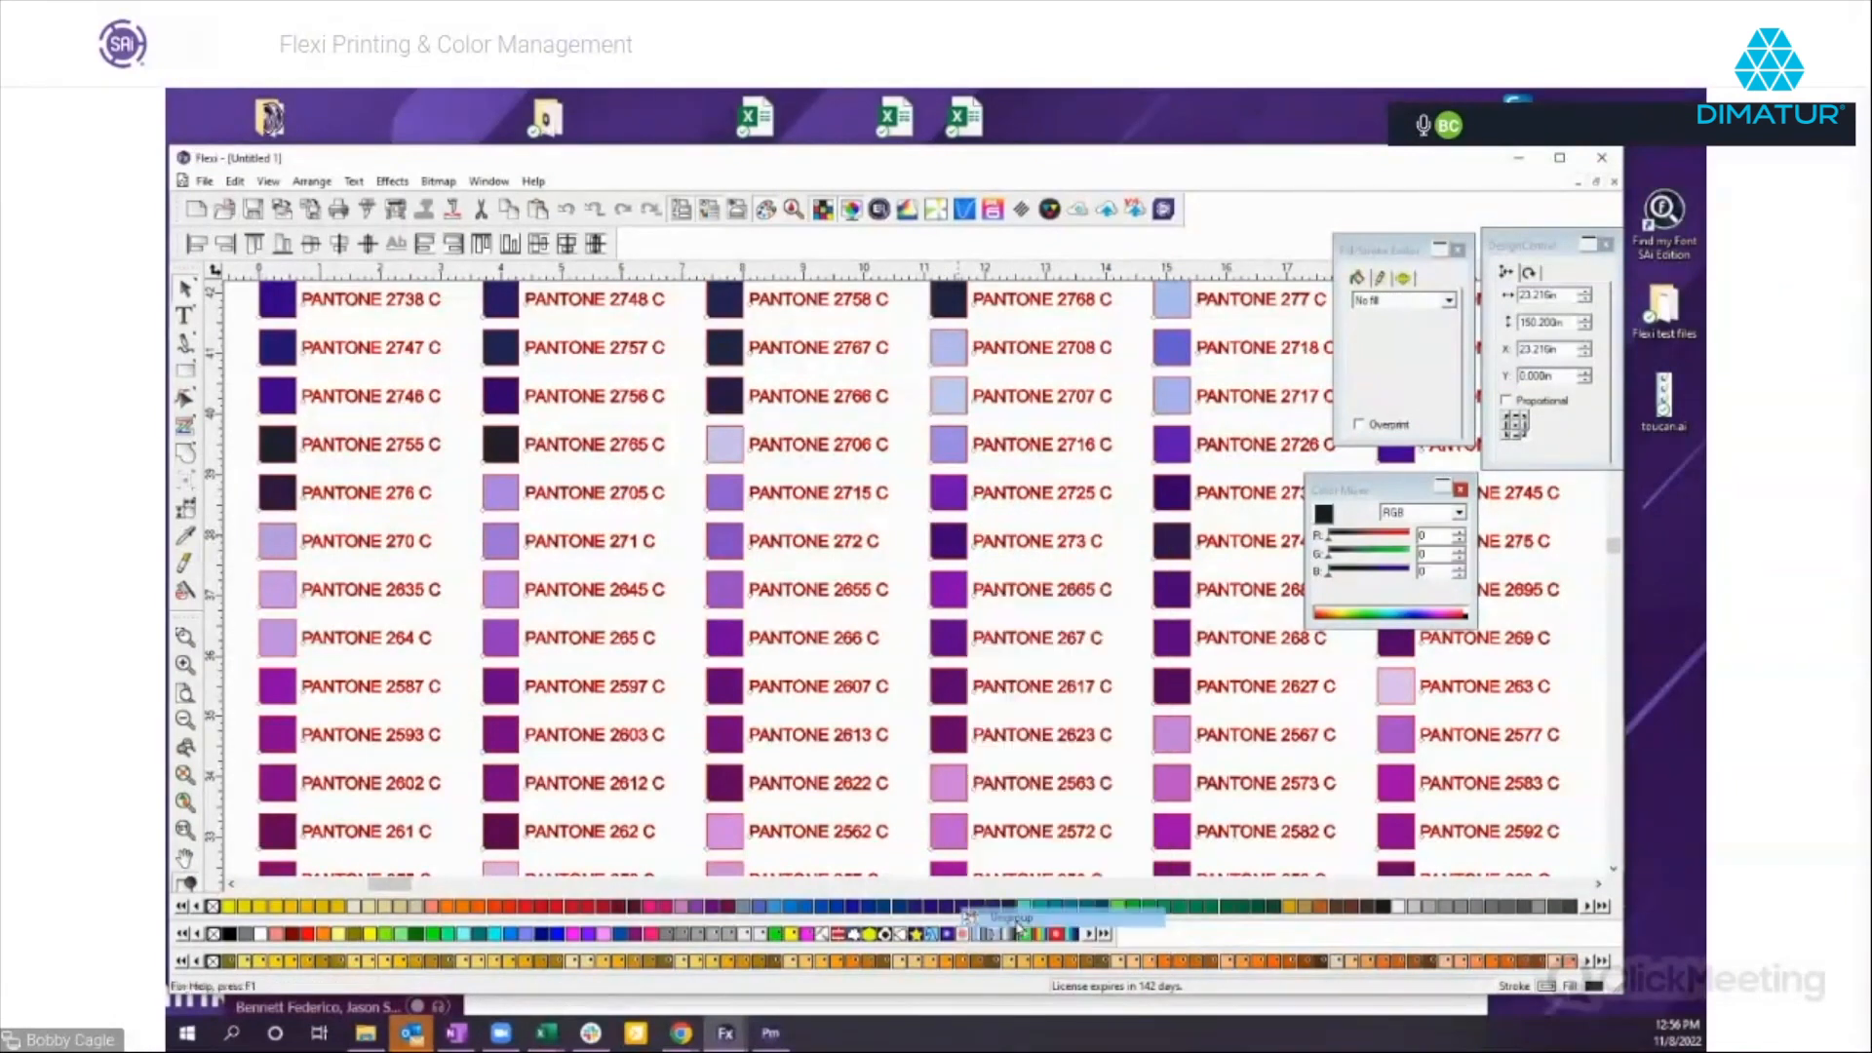
left_click(184, 719)
left_click(185, 719)
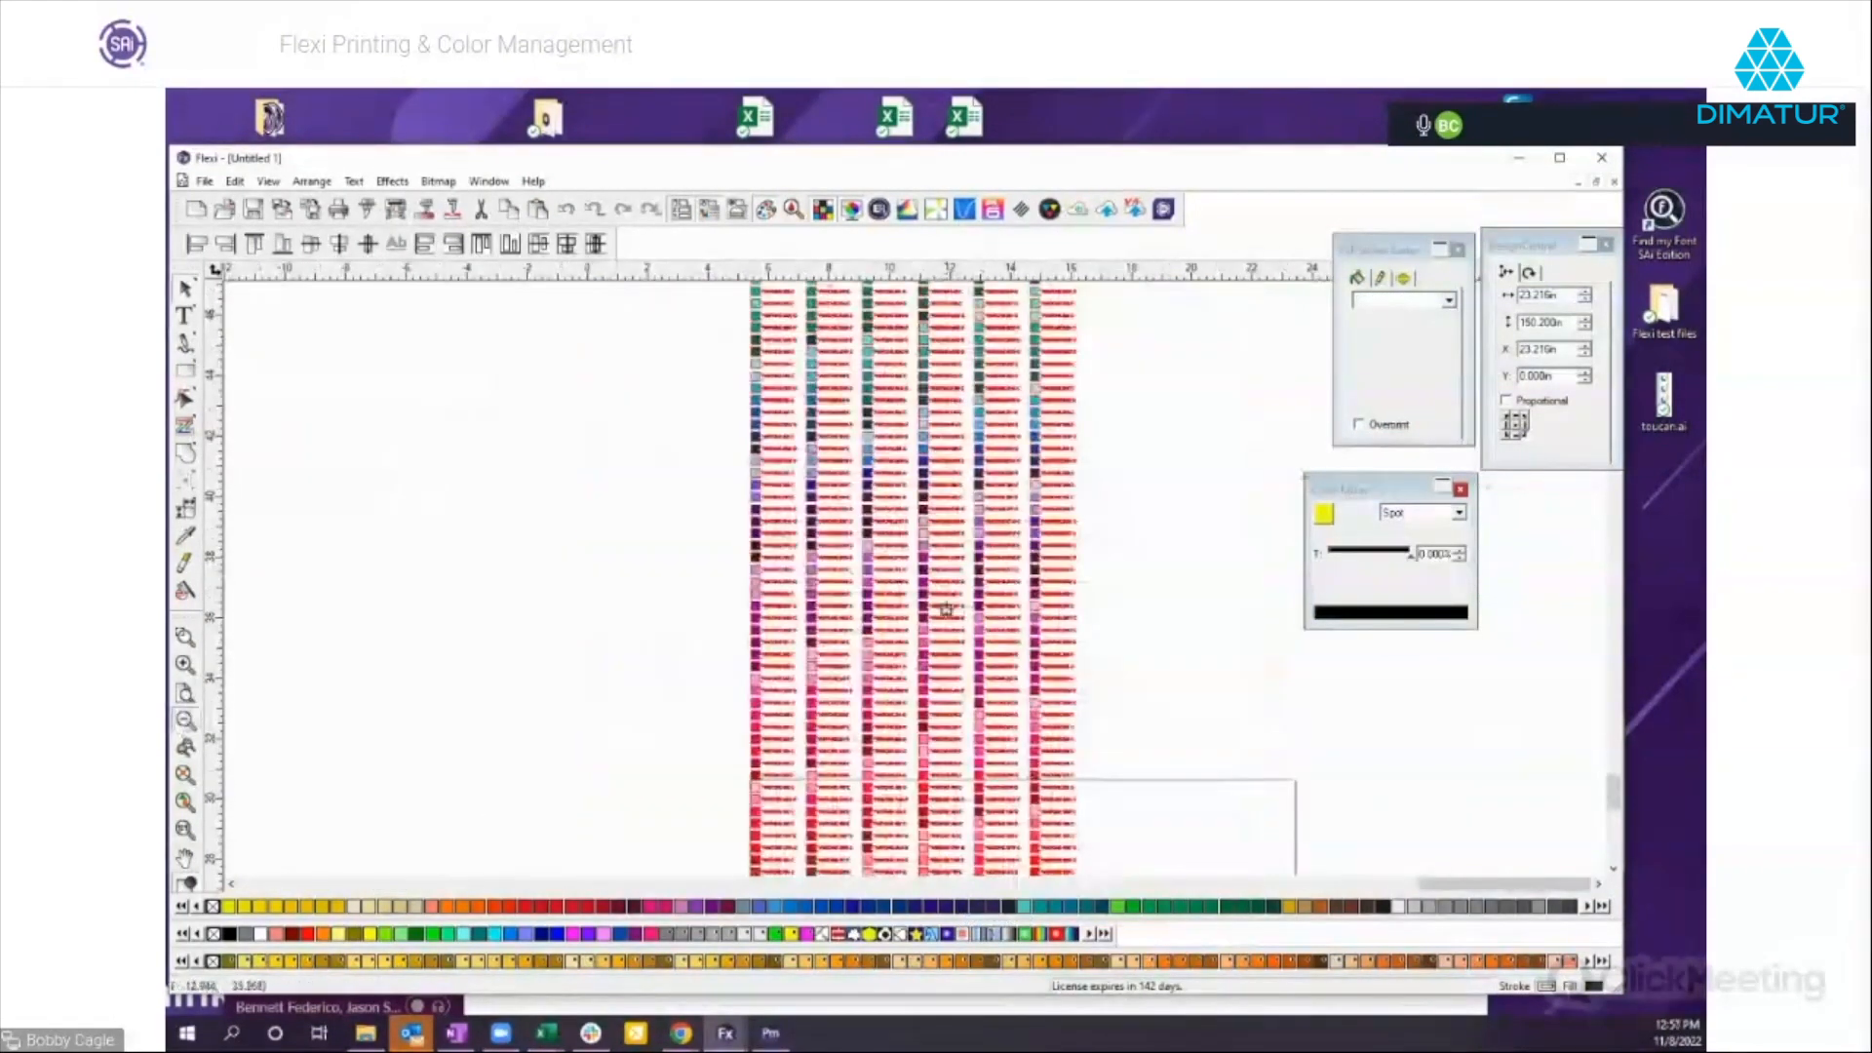
left_click(1092, 630)
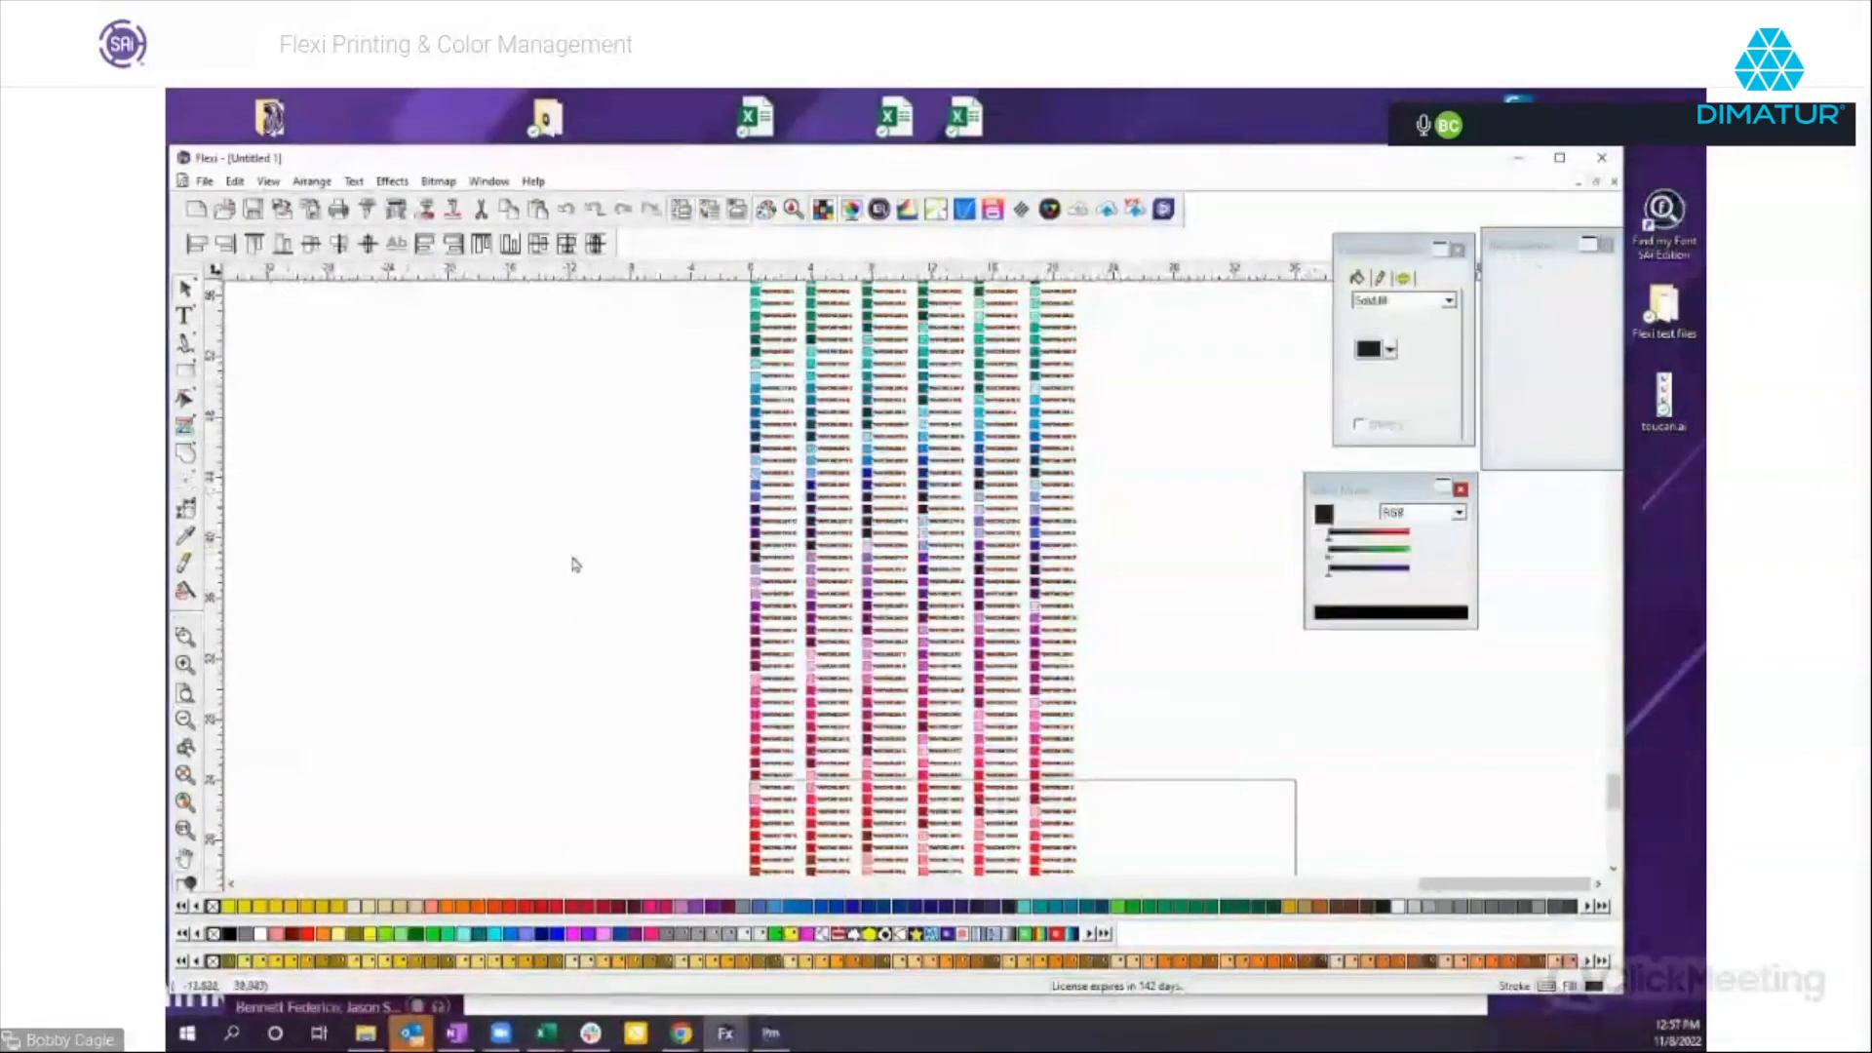
Try moving the block of purple swatch rows out to the left of the chart, undo the move and clear the selection.
left_click_drag(714, 455, 1086, 649)
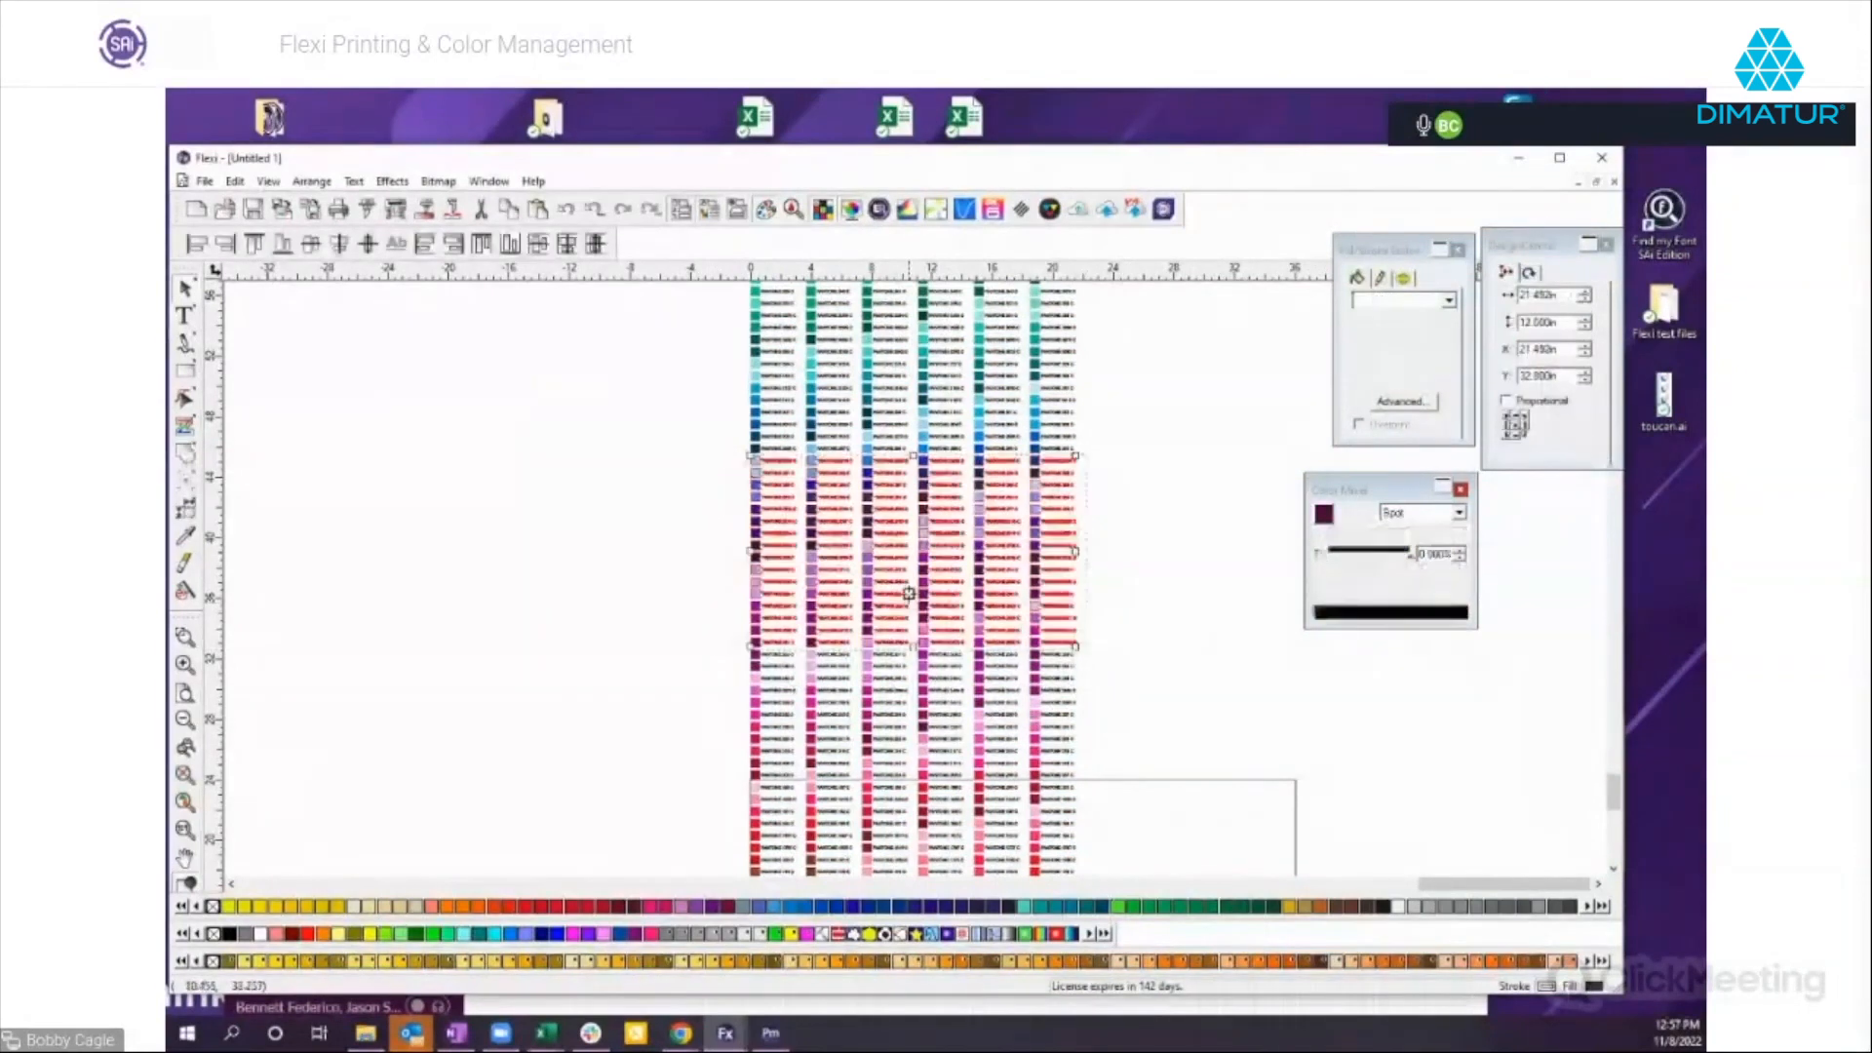
left_click_drag(927, 566, 540, 569)
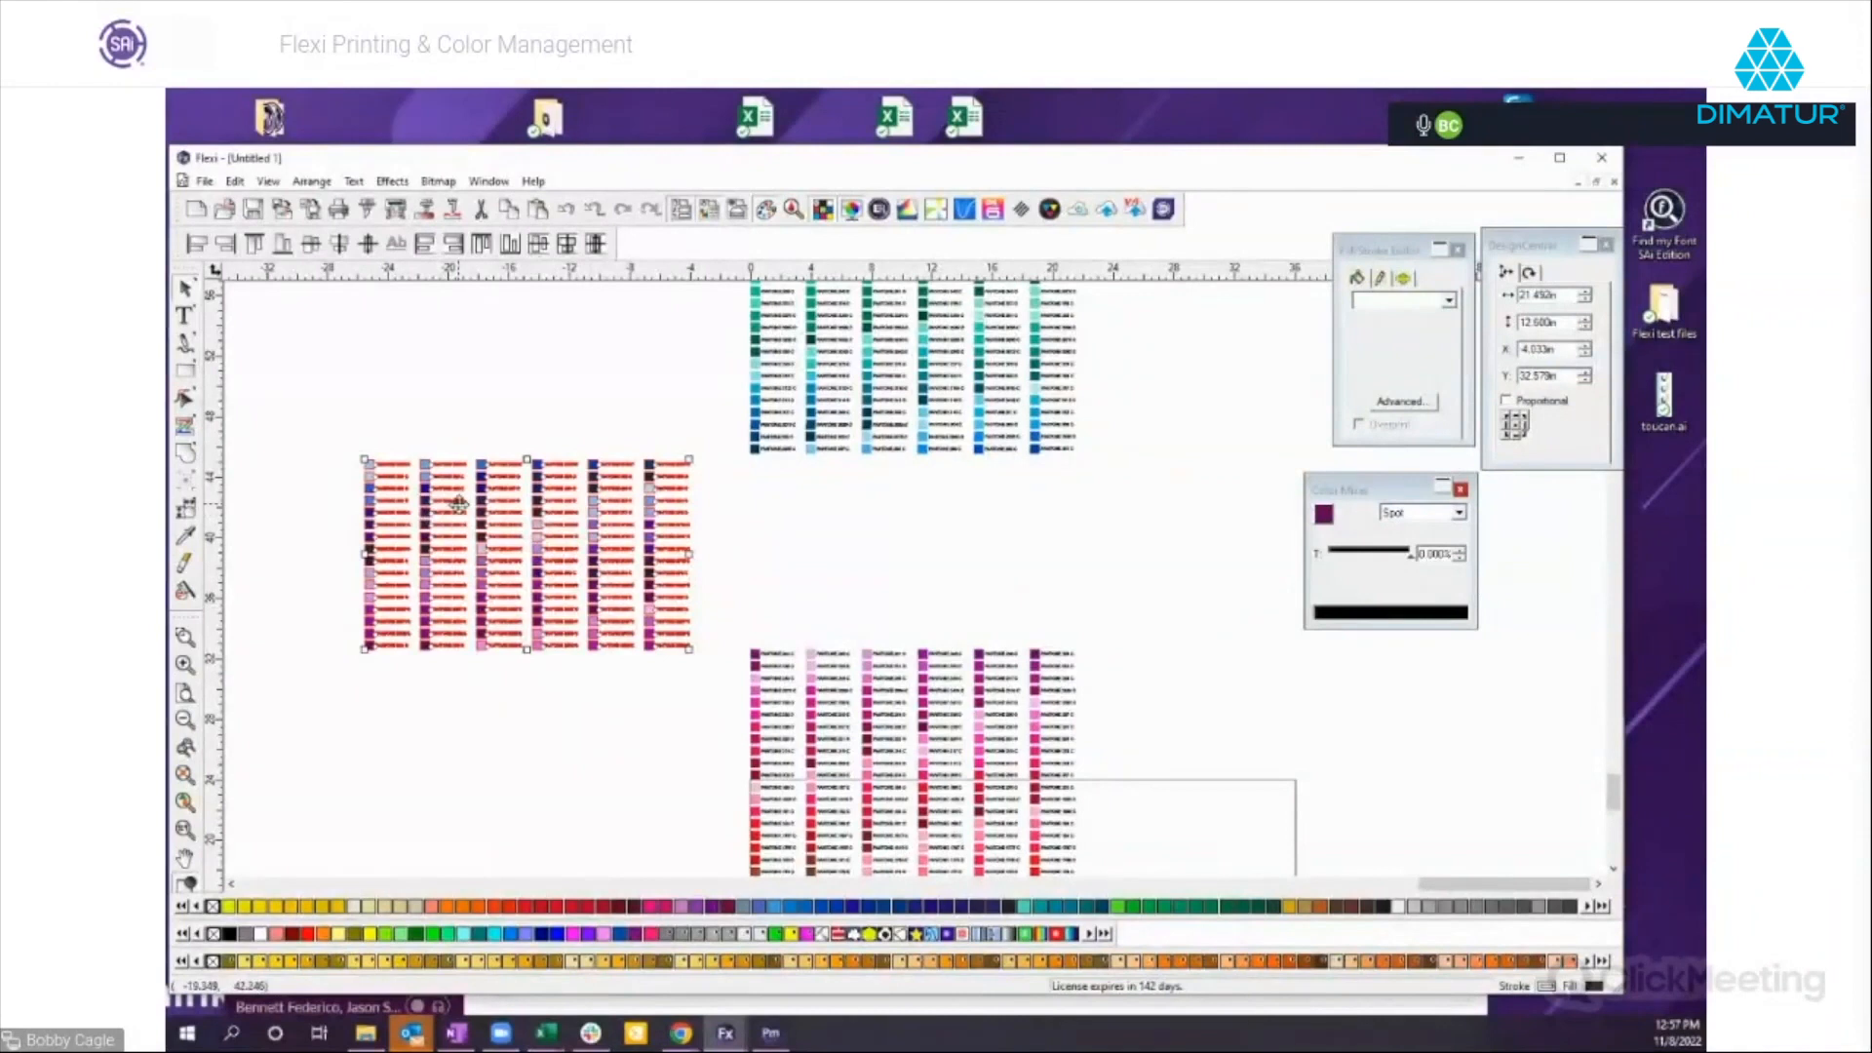
left_click(570, 210)
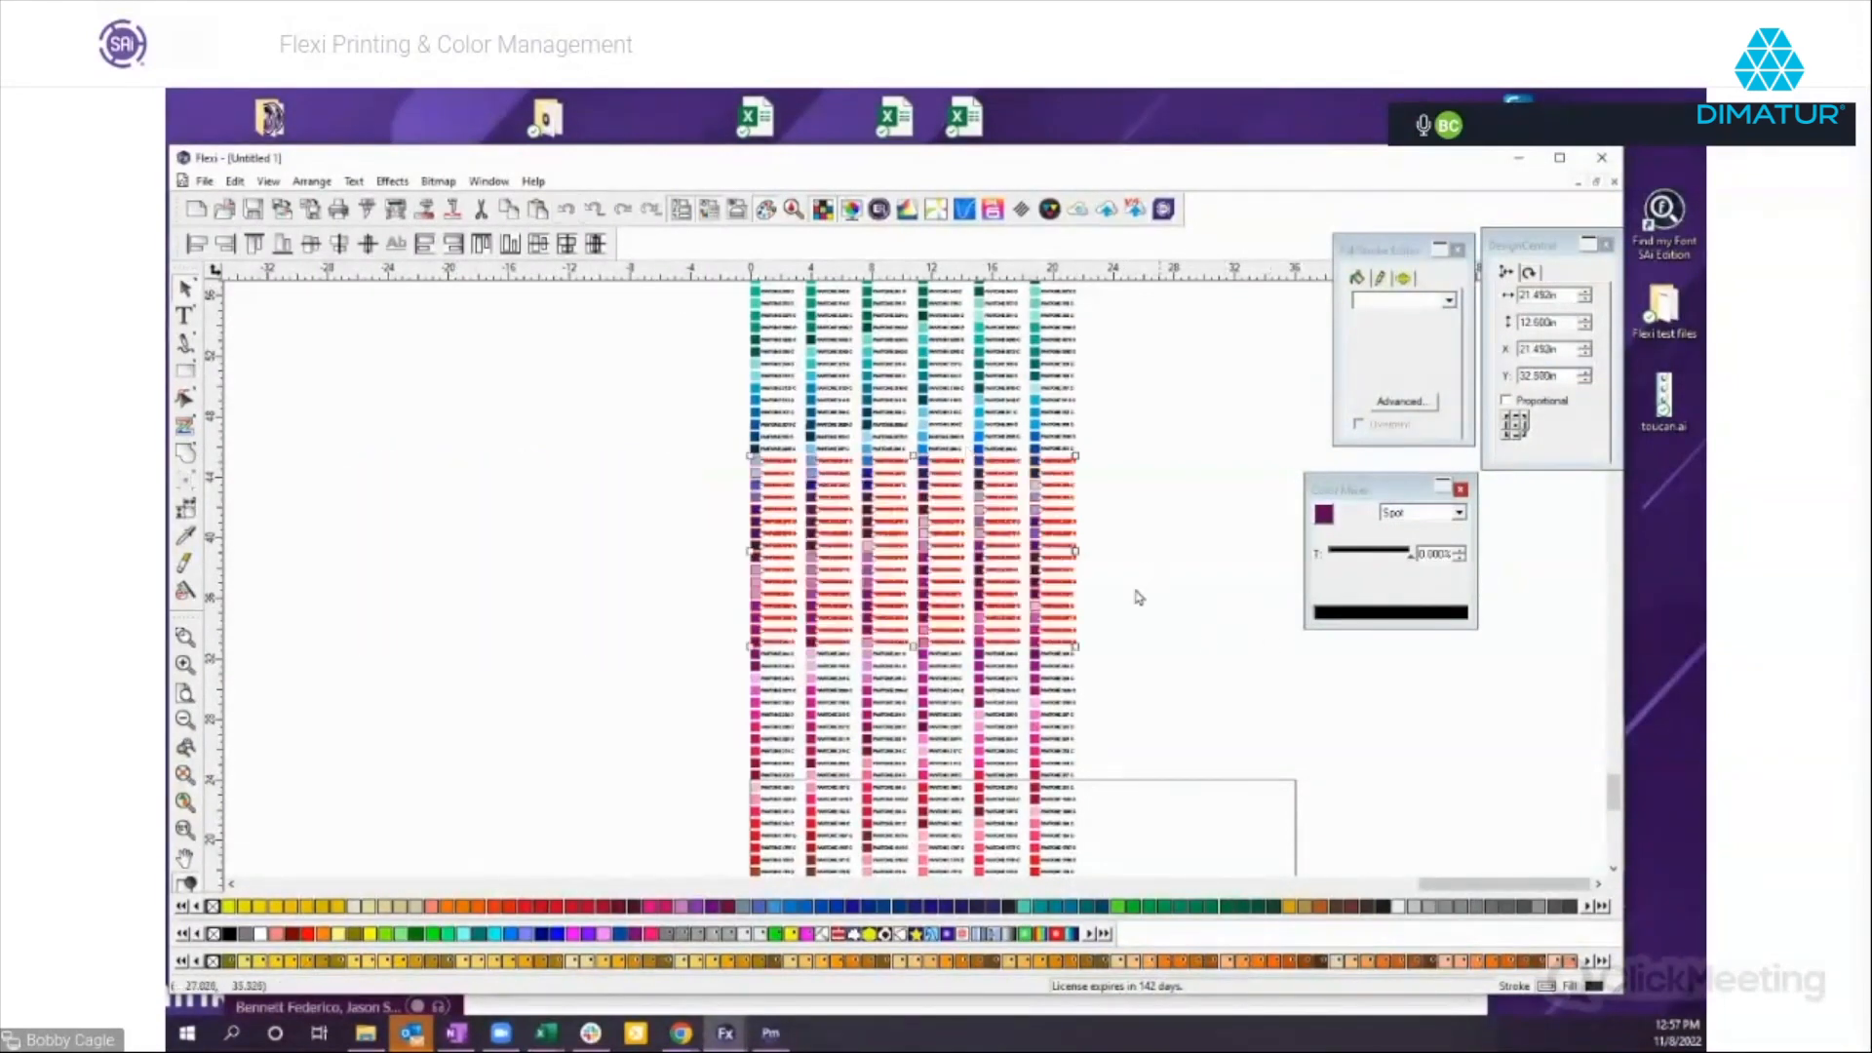
left_click(1227, 669)
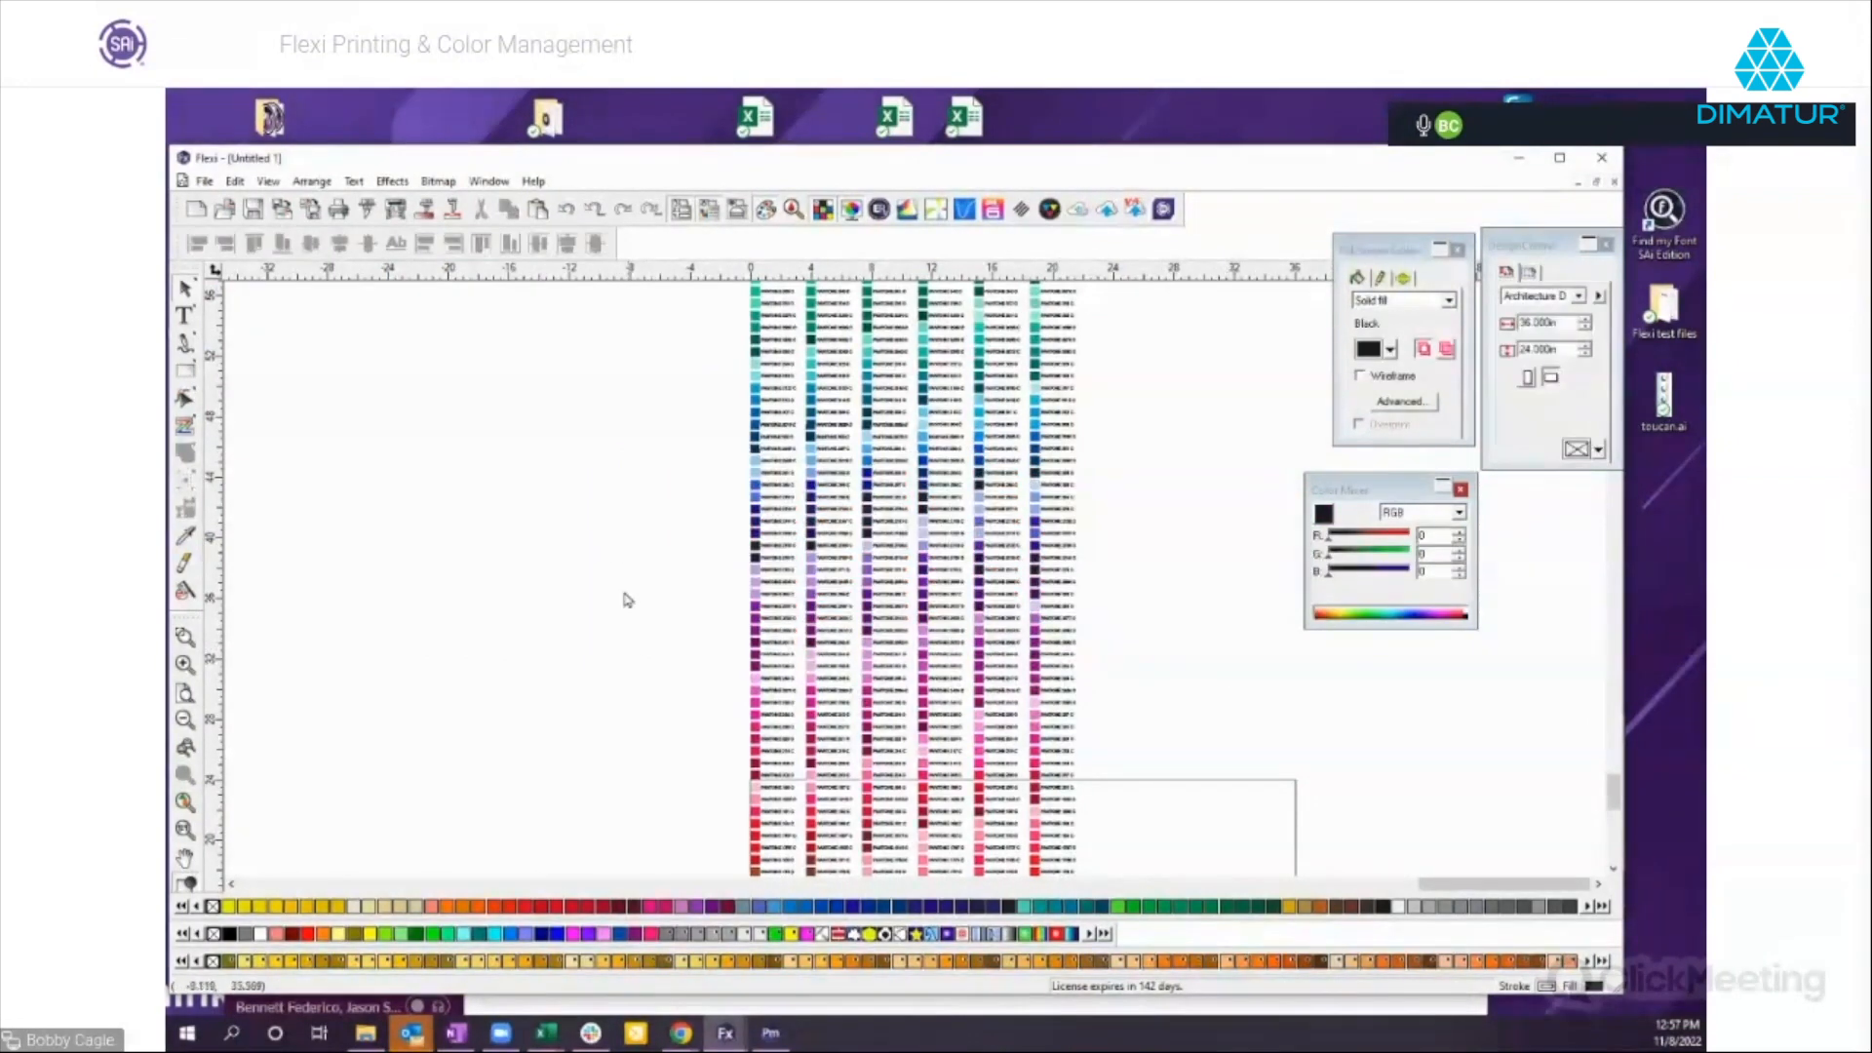
Create a new blank document for another swatch chart.
left_click(196, 208)
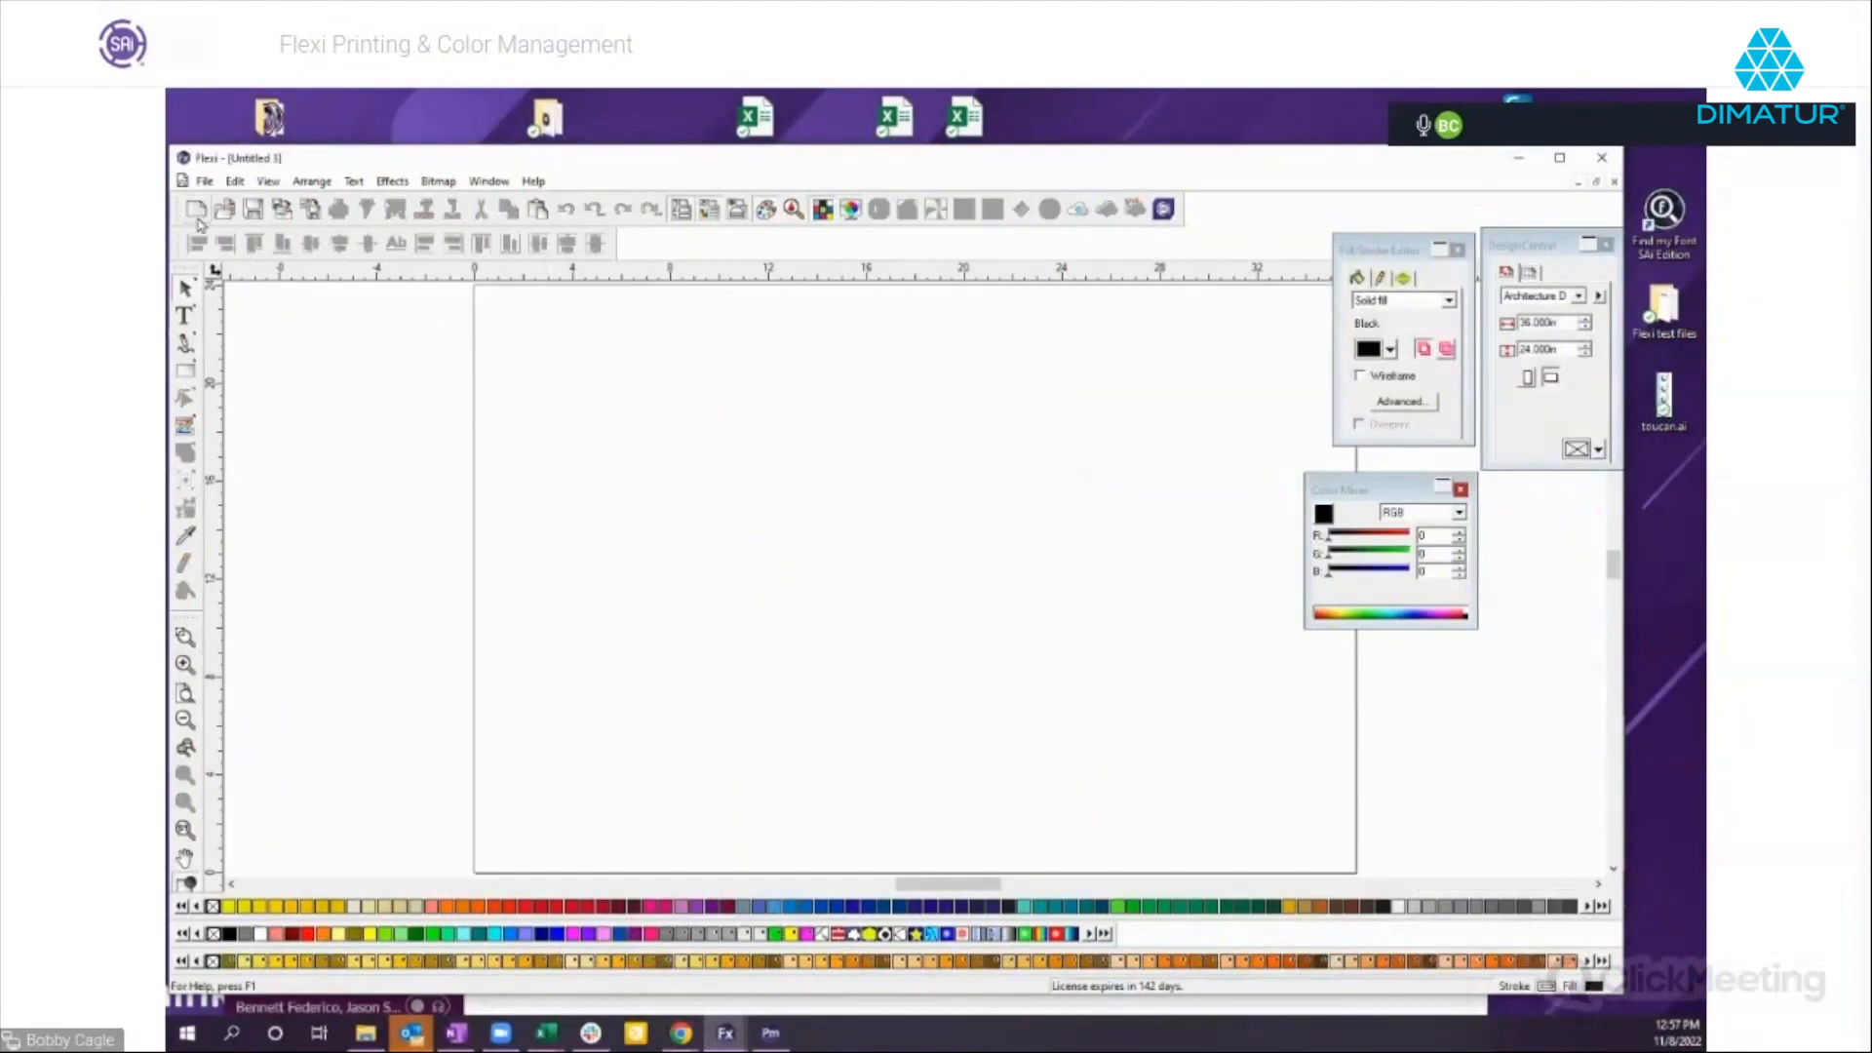
Try to generate a duotone swatch chart with the preset swatch sizes and spacing, and cancel the generation.
left_click(268, 181)
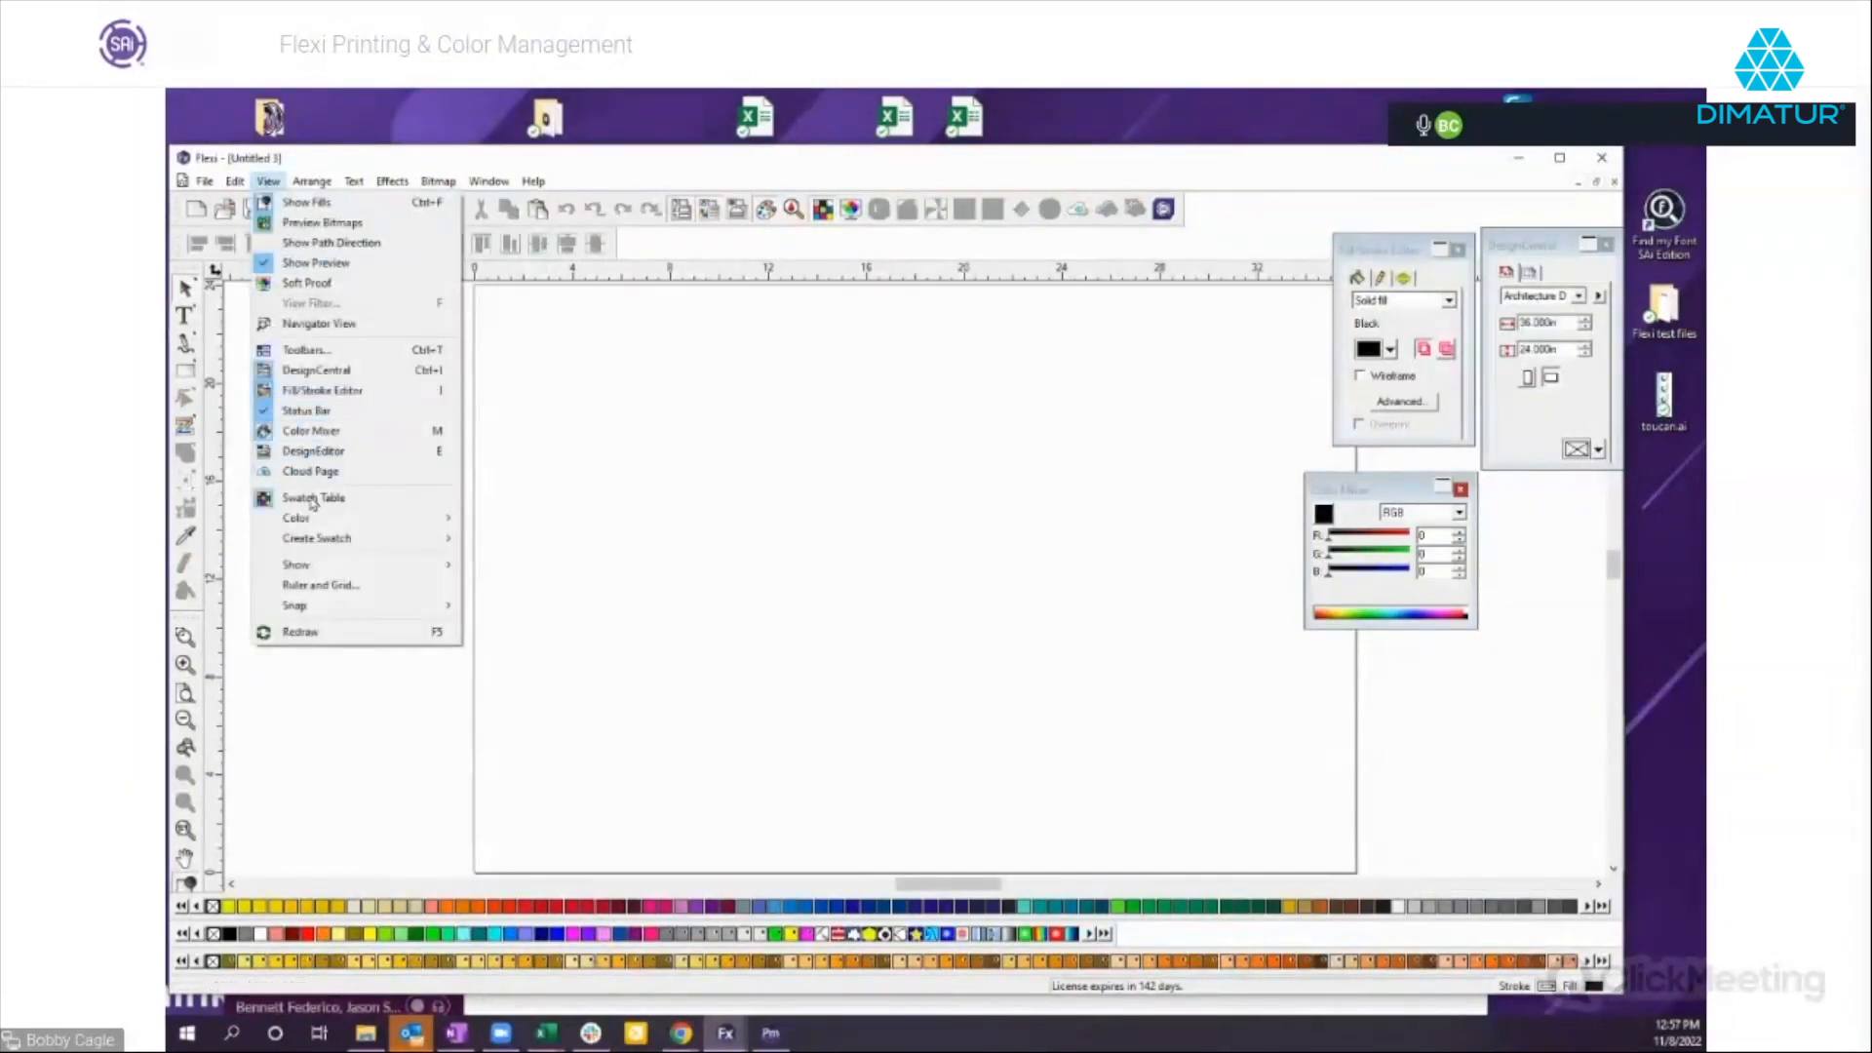
mouse_move(332, 543)
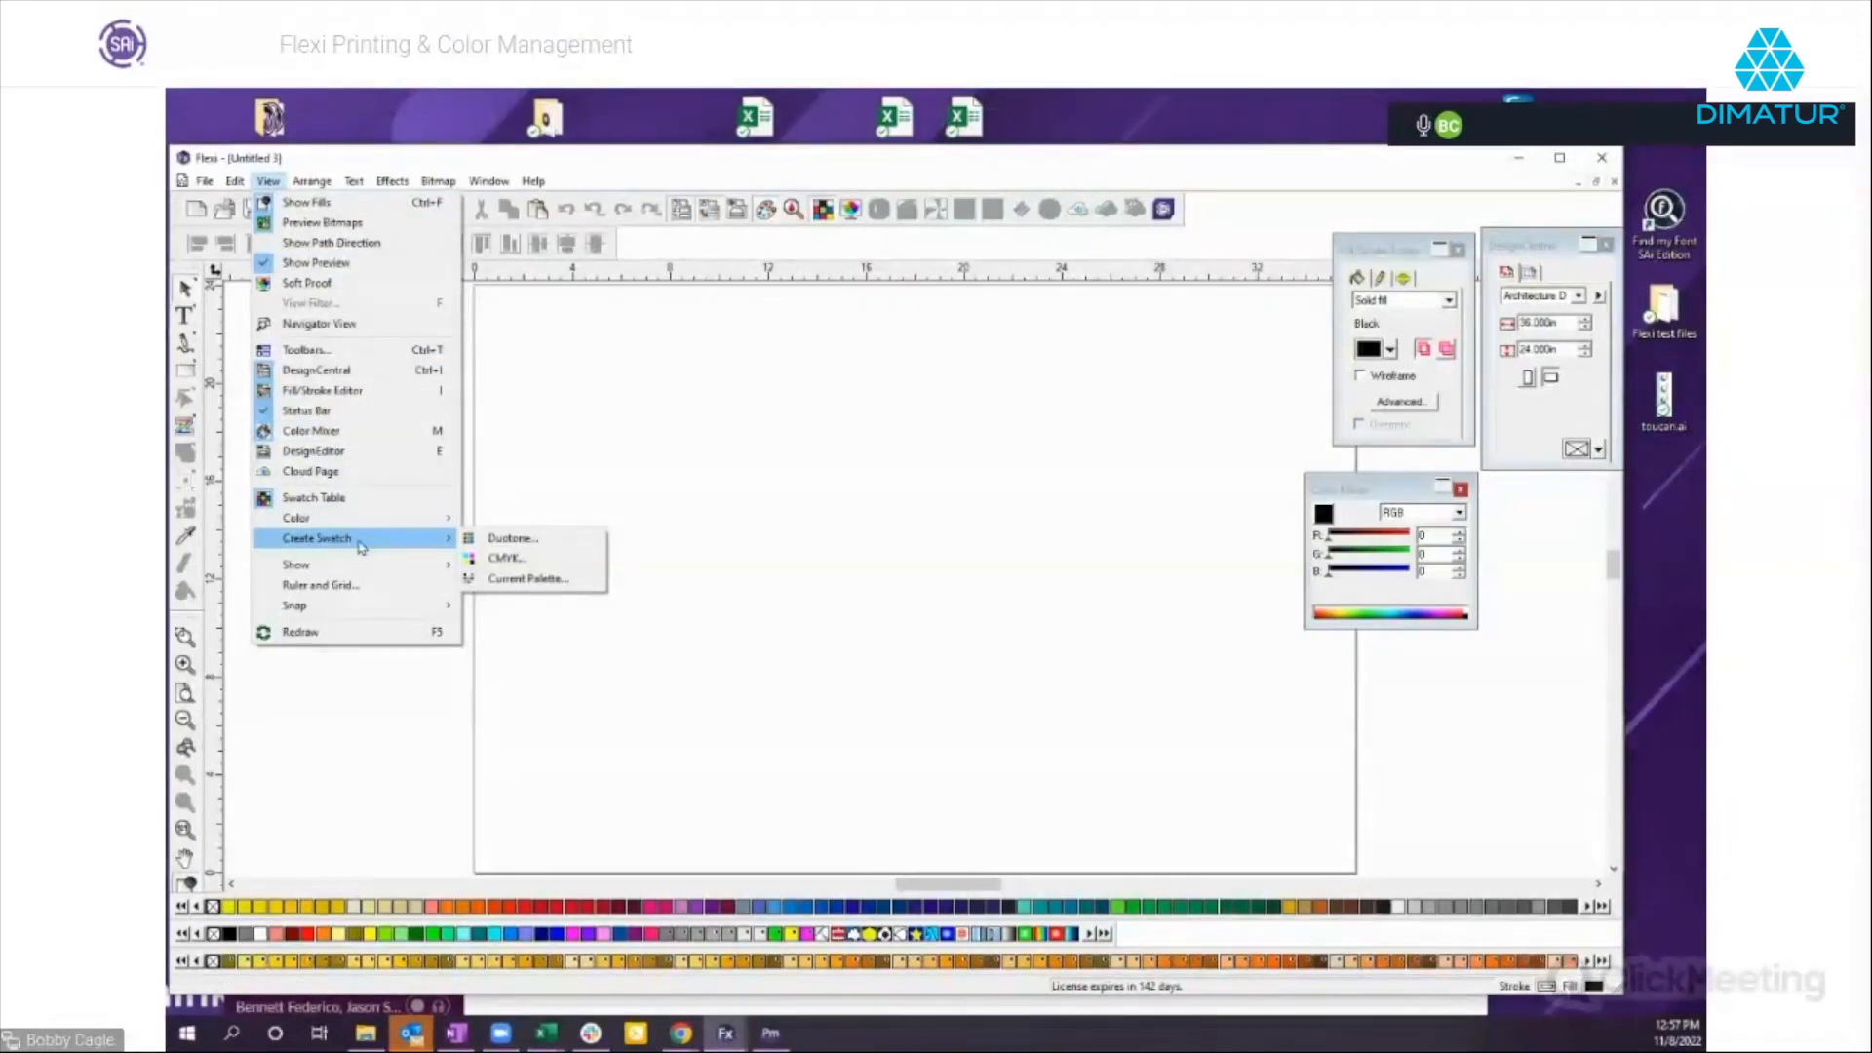
left_click(509, 542)
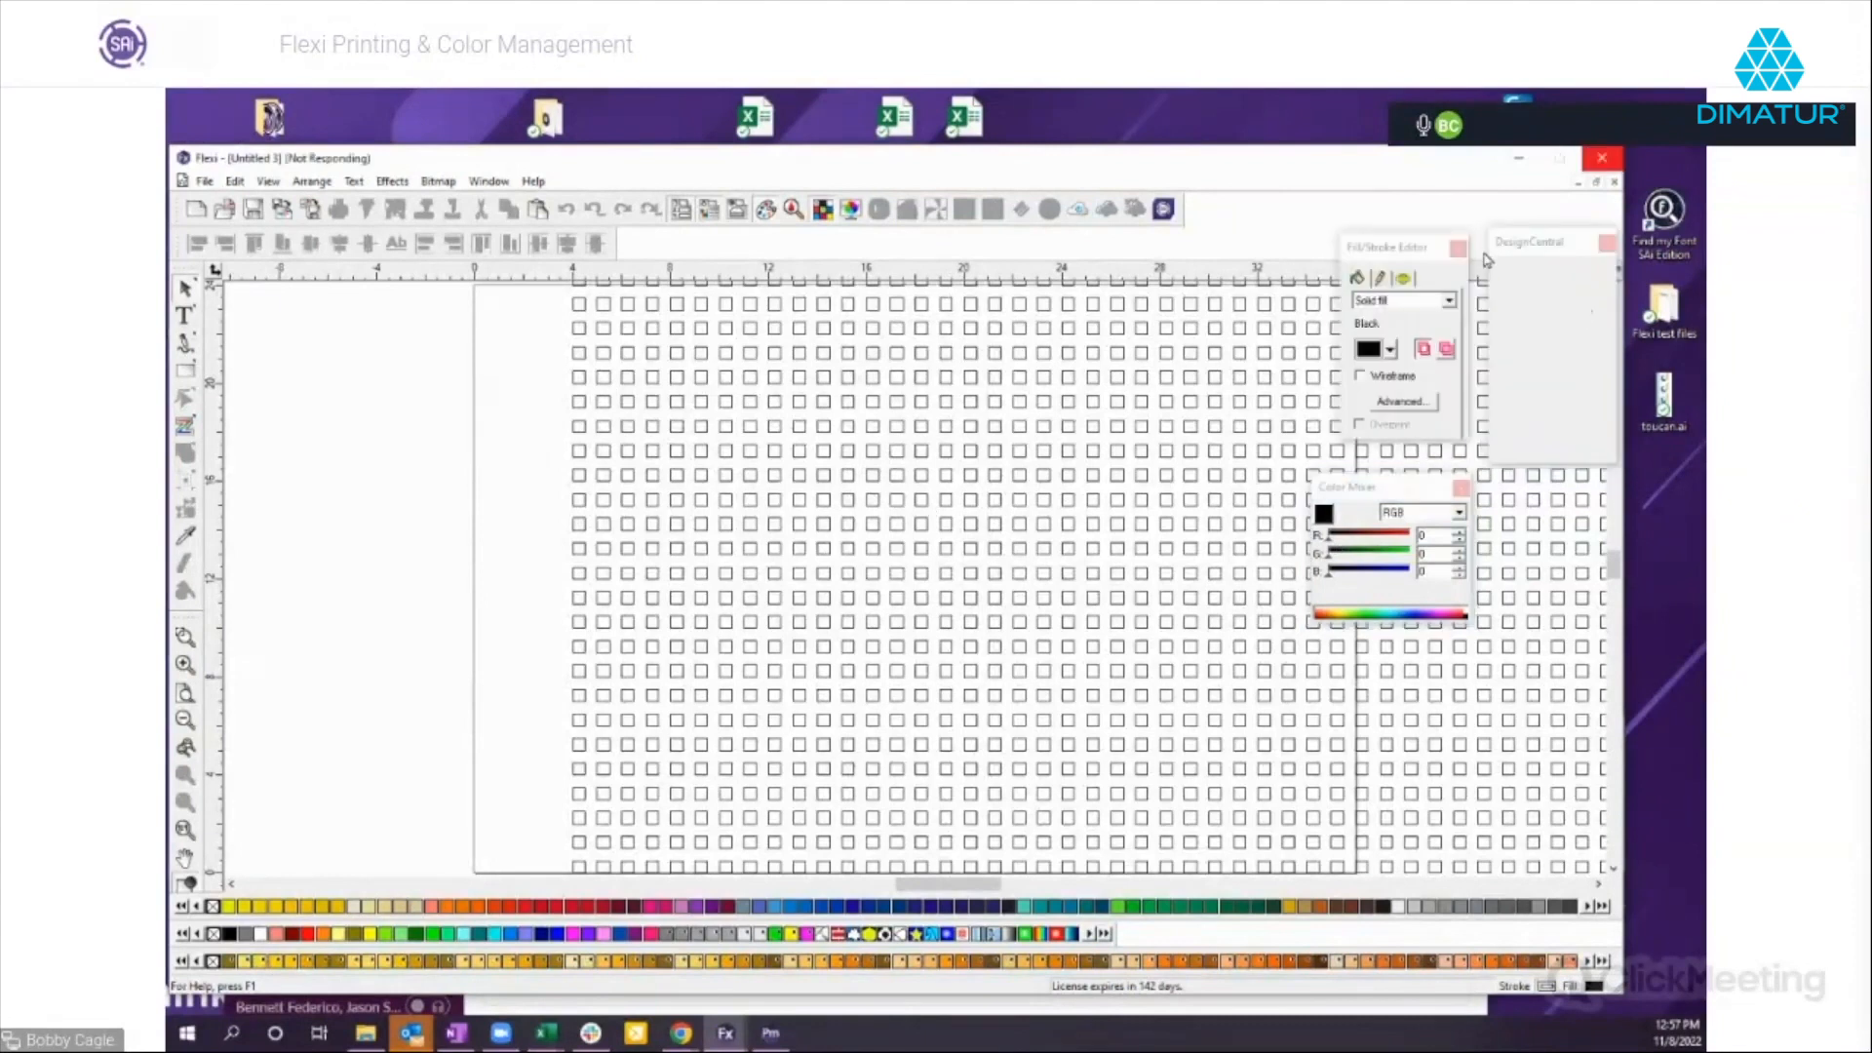
mouse_move(1514, 243)
left_mouse_down()
mouse_move(1280, 255)
mouse_move(1500, 263)
left_mouse_up()
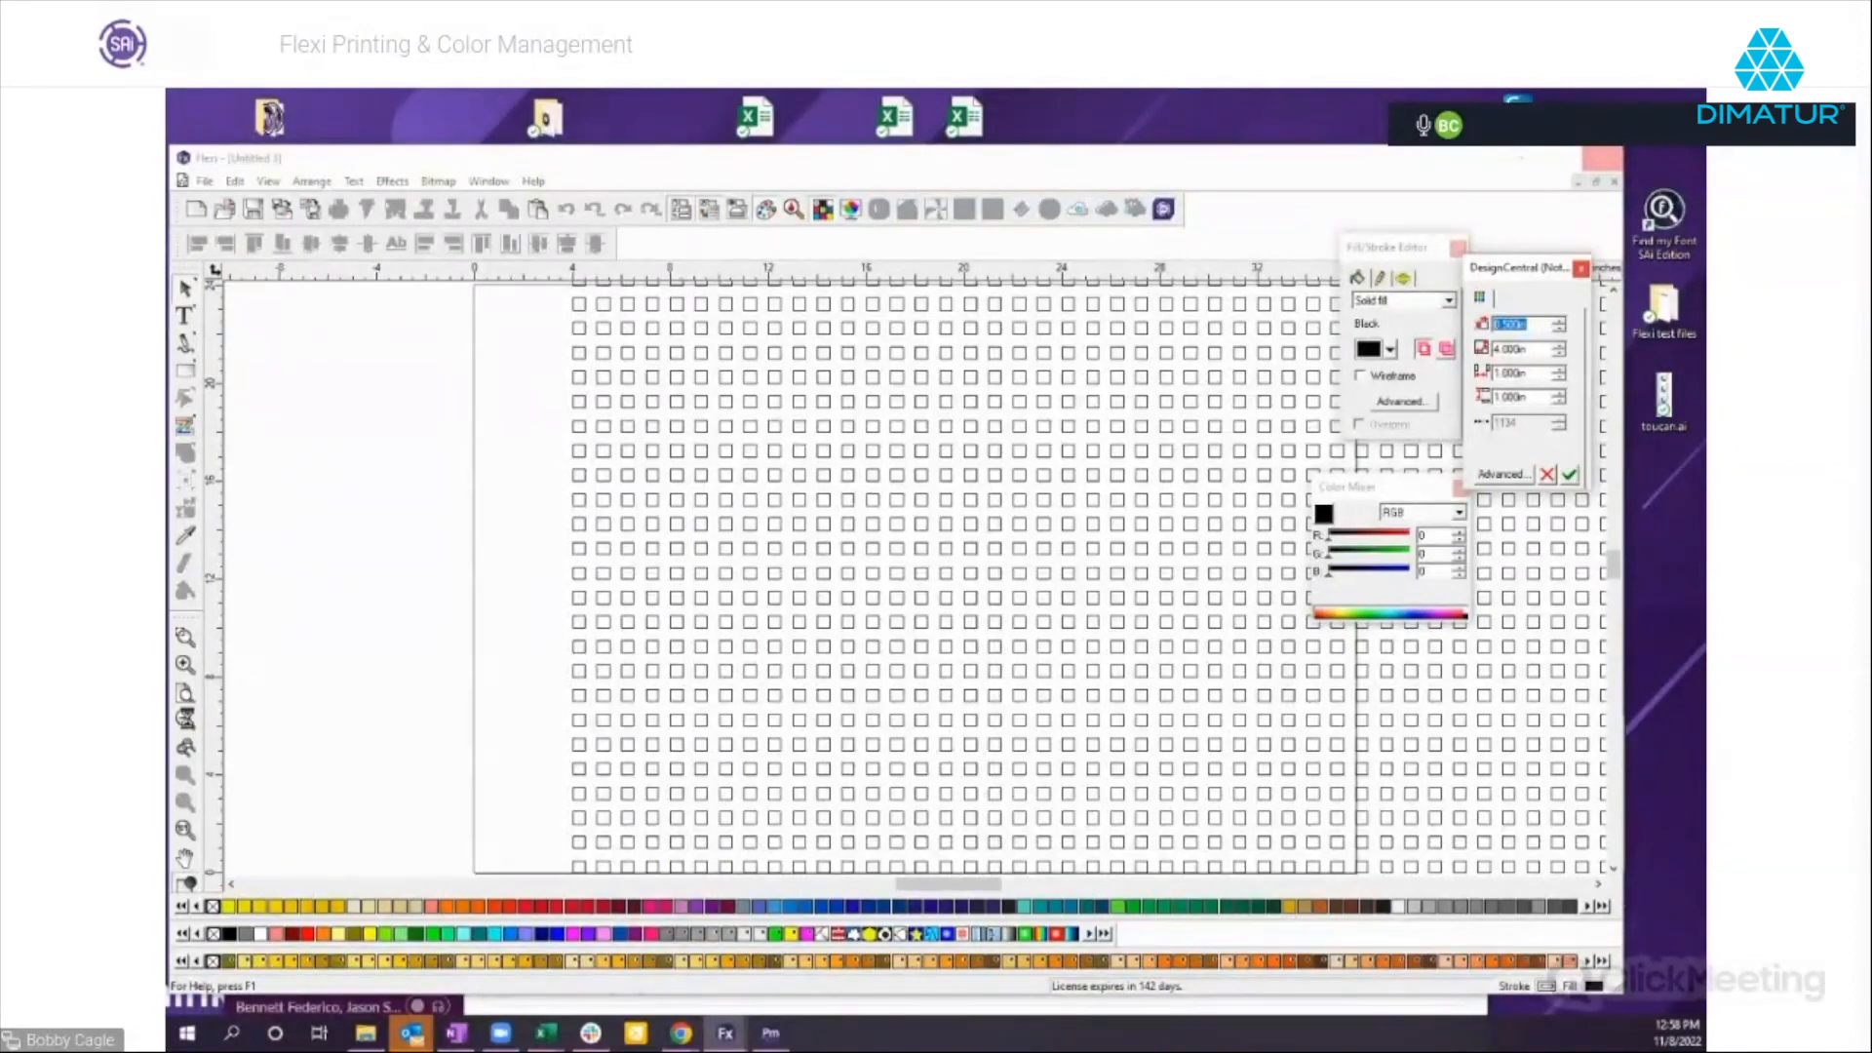
key("Return")
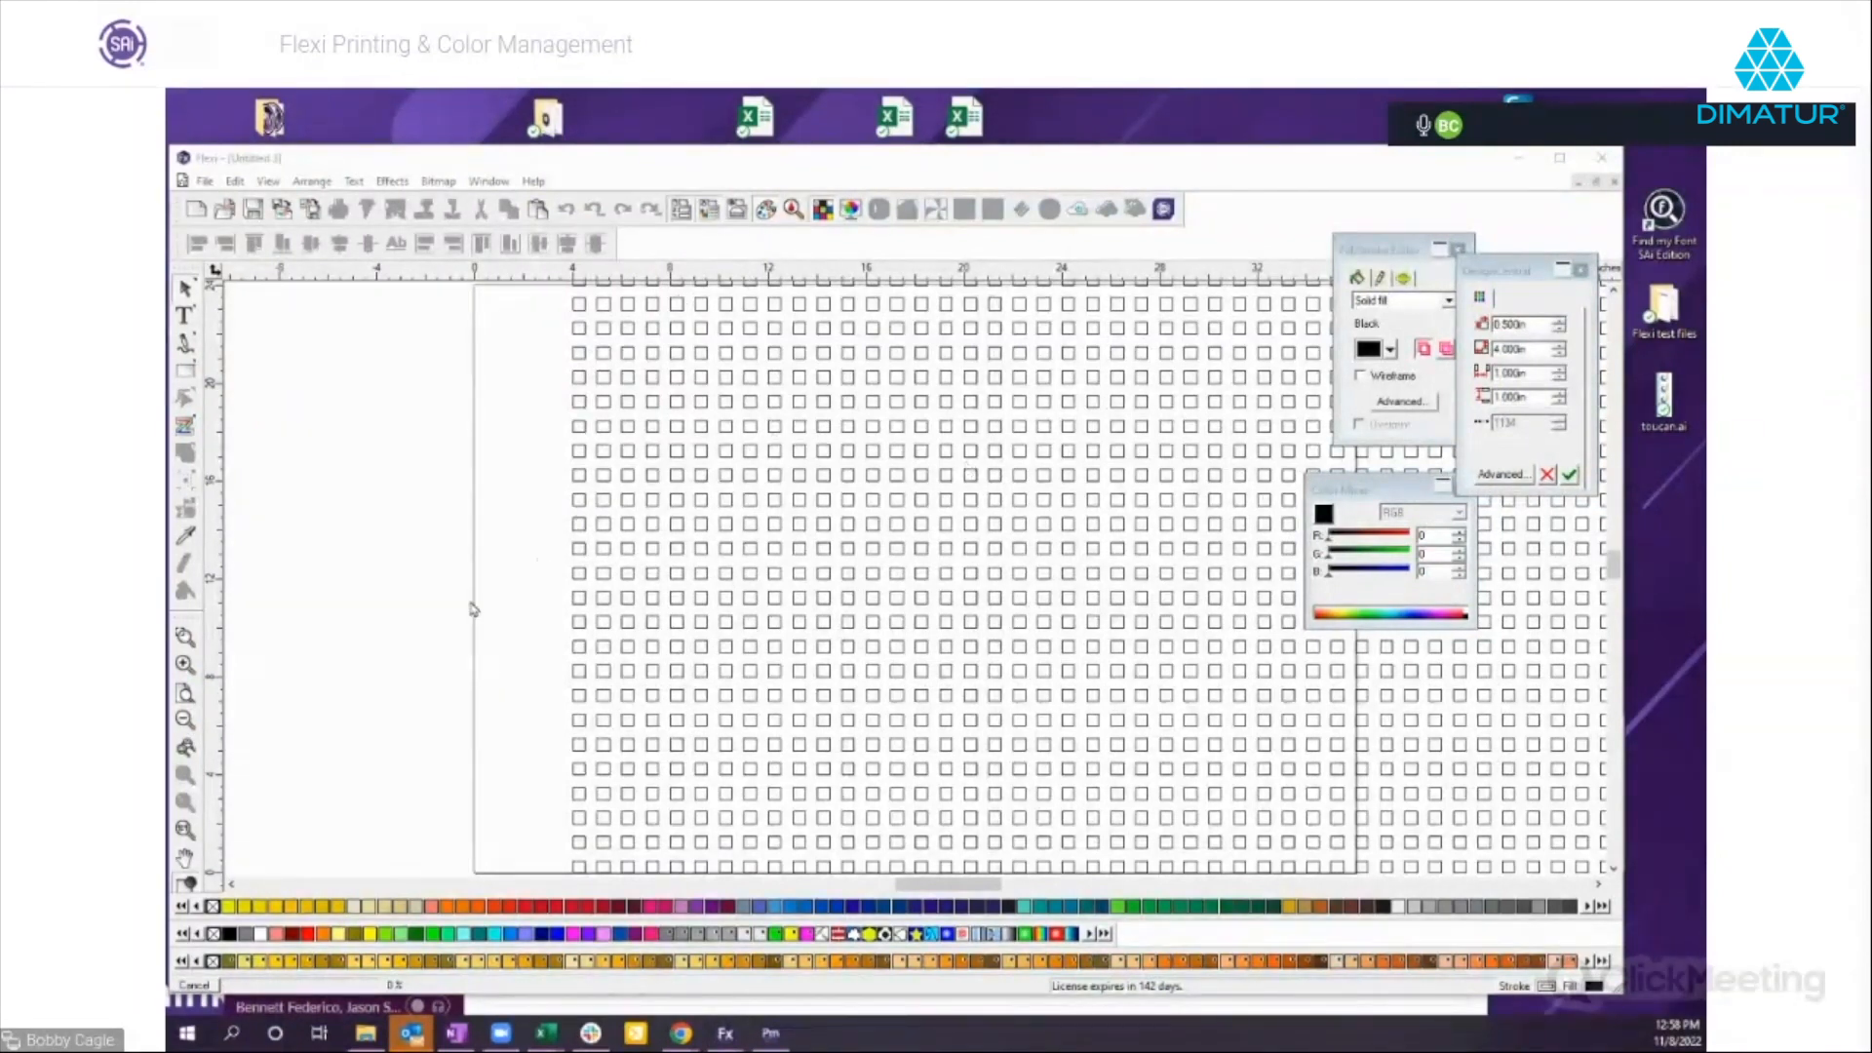
left_click(1498, 474)
left_click(196, 211)
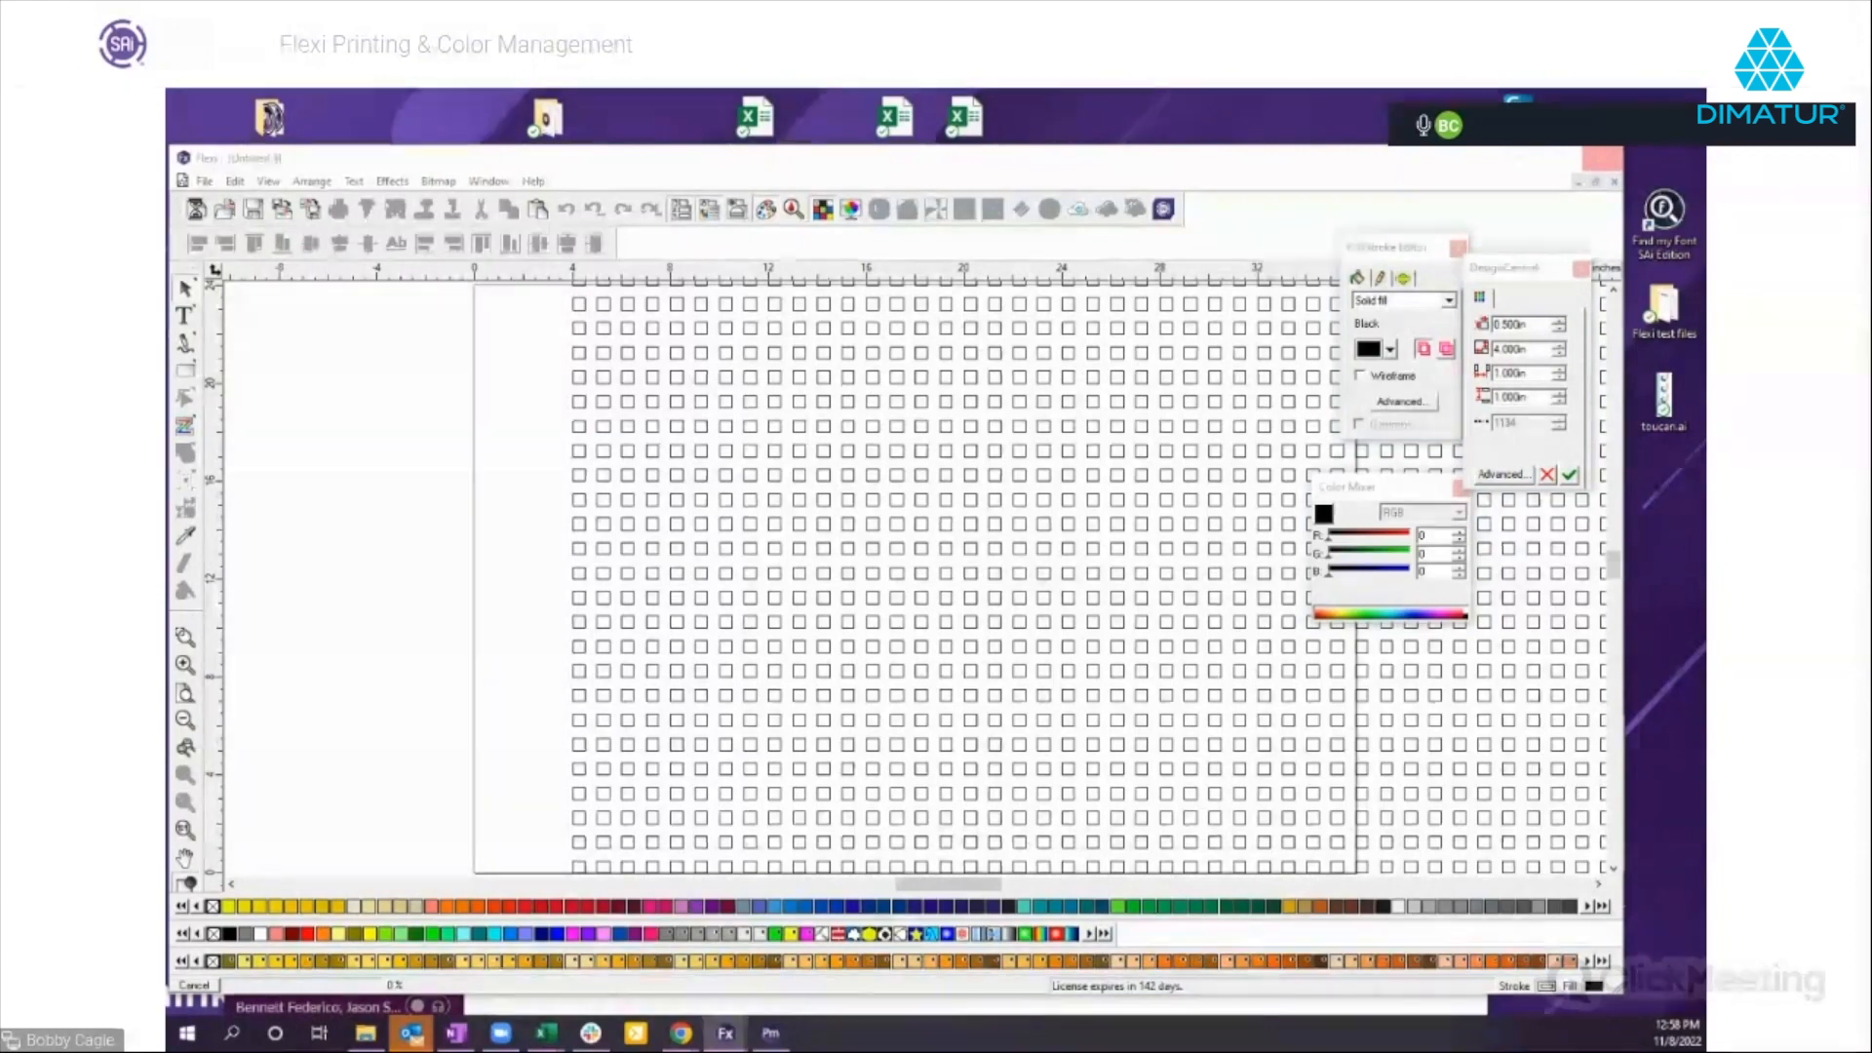
left_click_drag(1510, 278, 1191, 302)
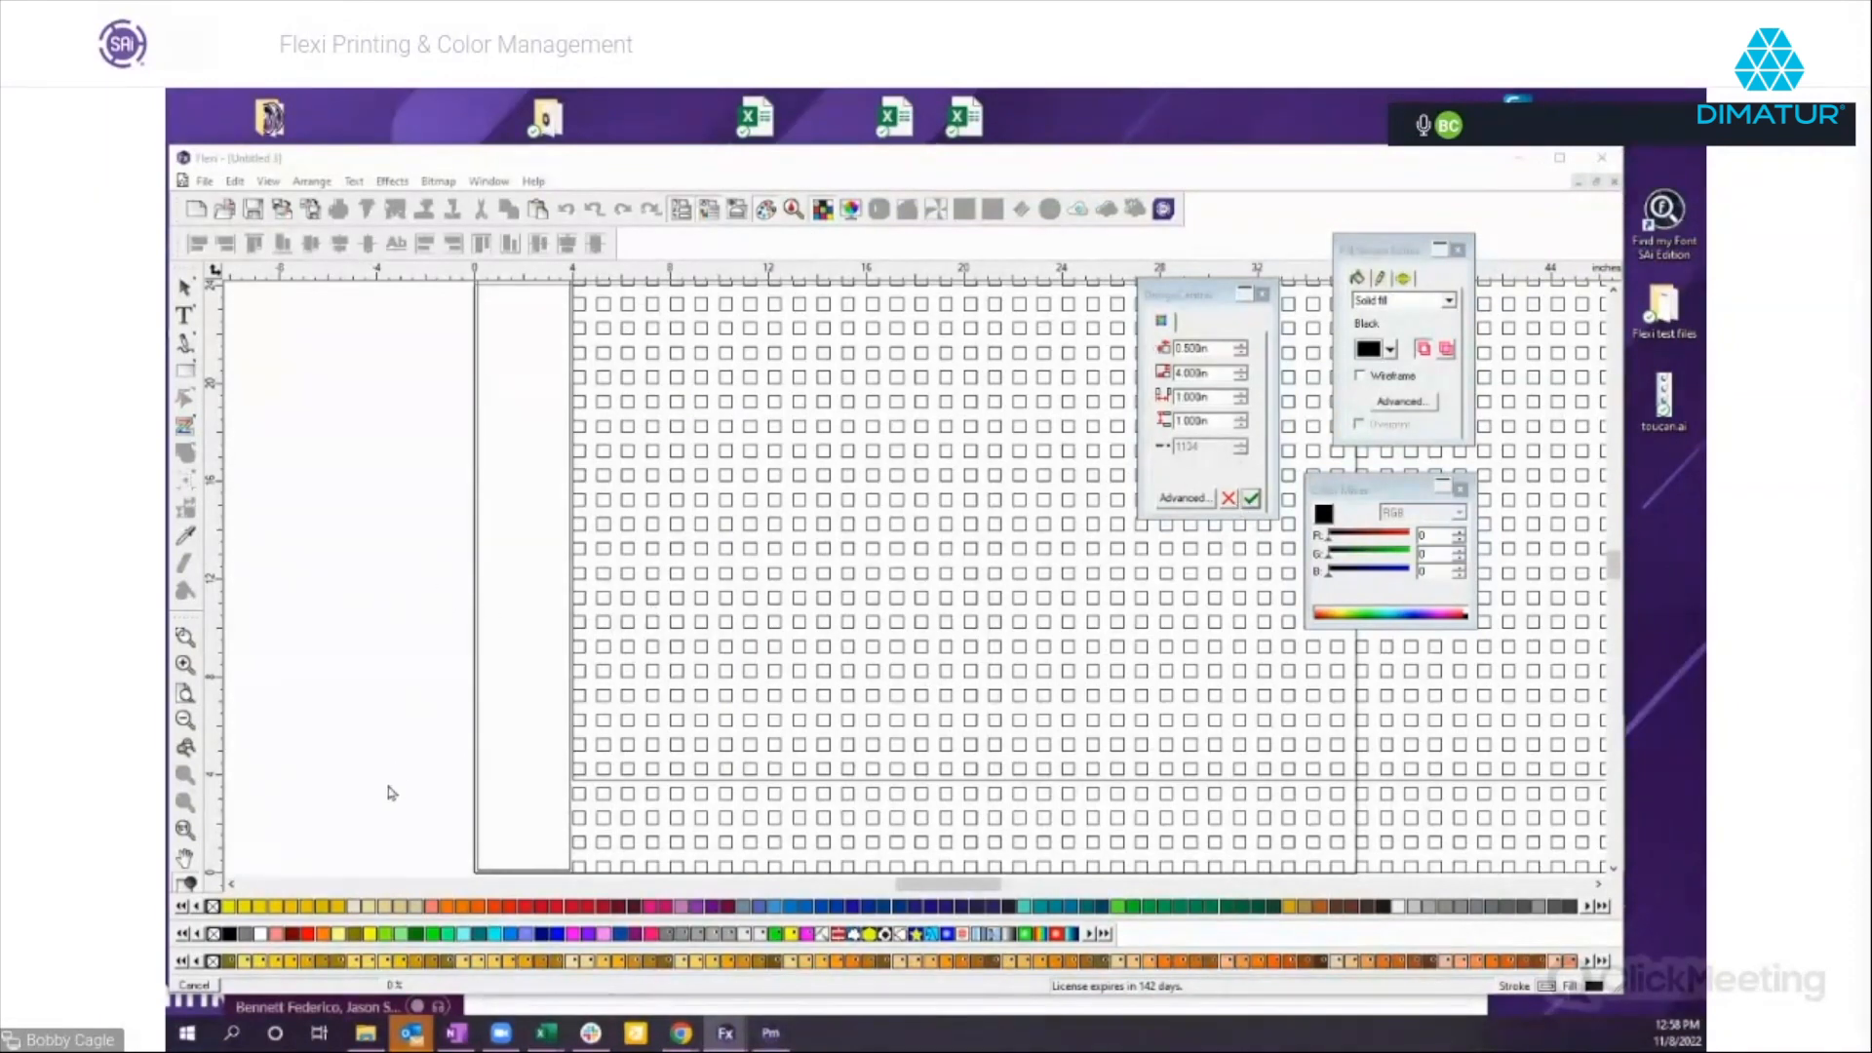
left_click(195, 986)
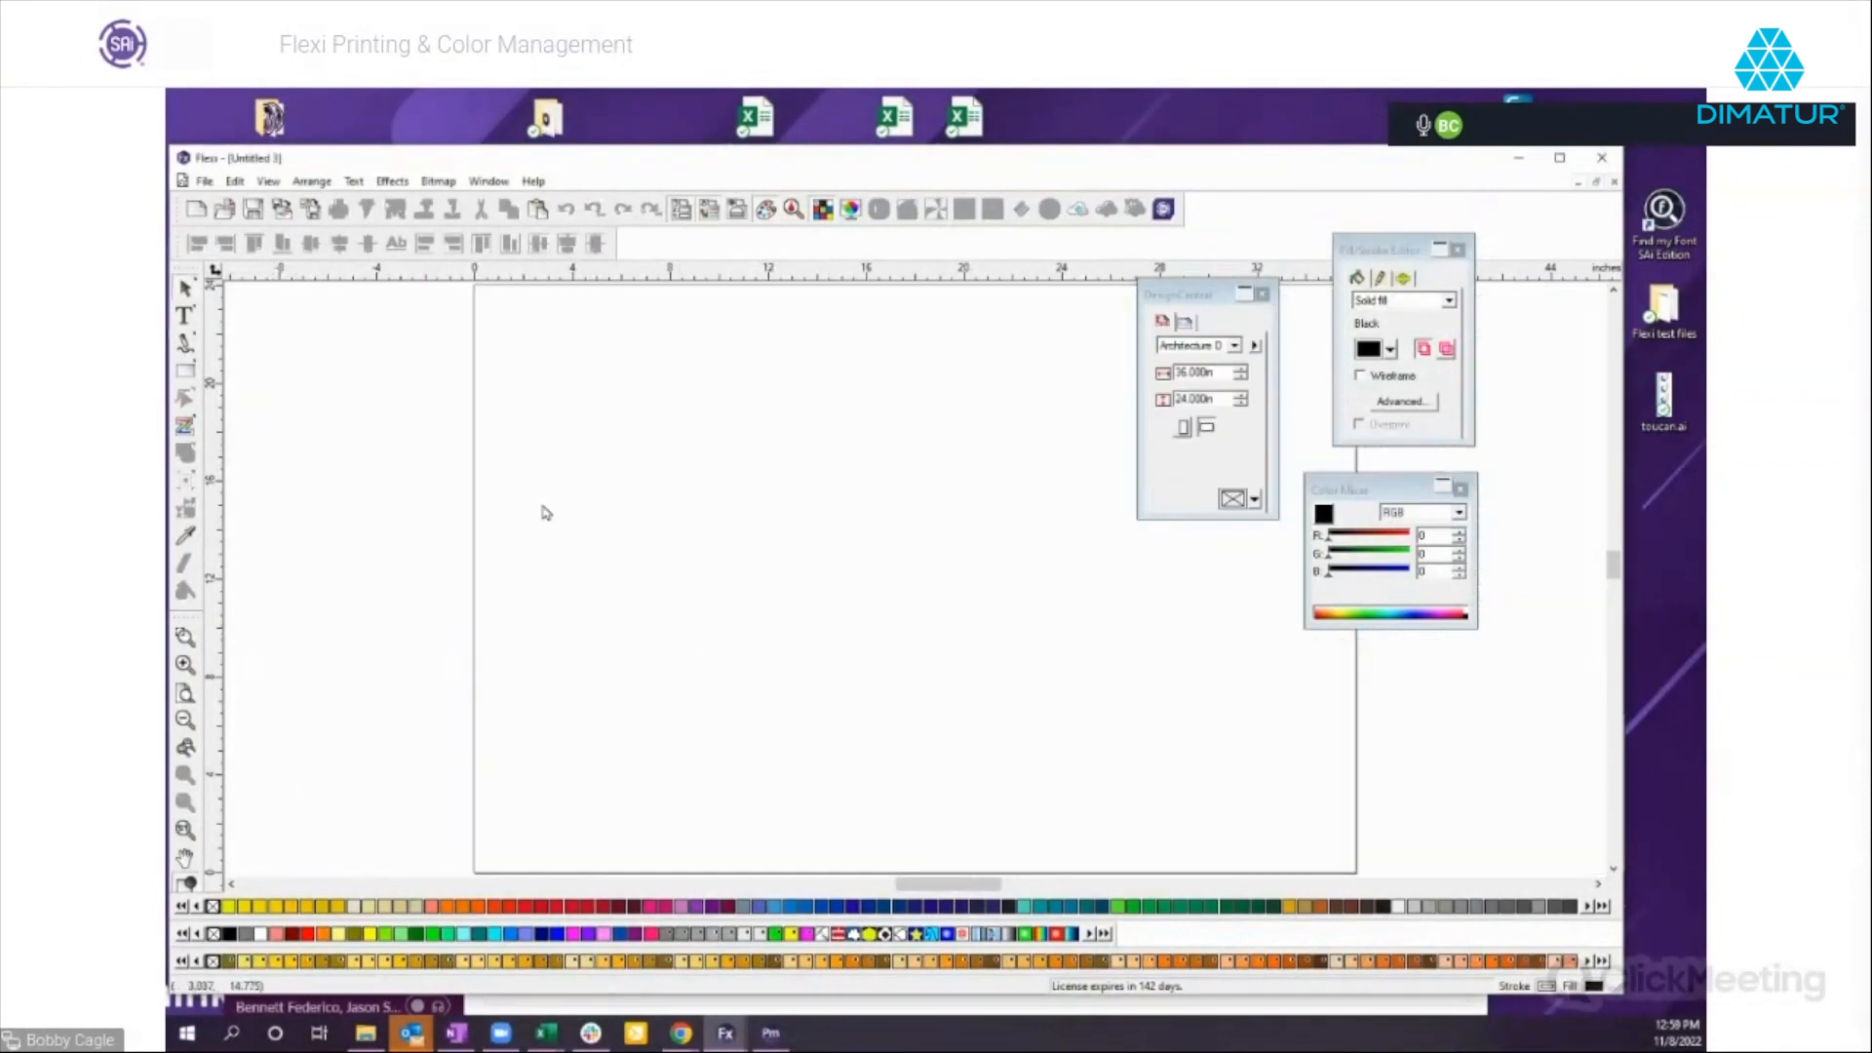
Generate a CMYK swatch chart with the preset swatch size and spacing and 4 blocks per row.
left_click(268, 181)
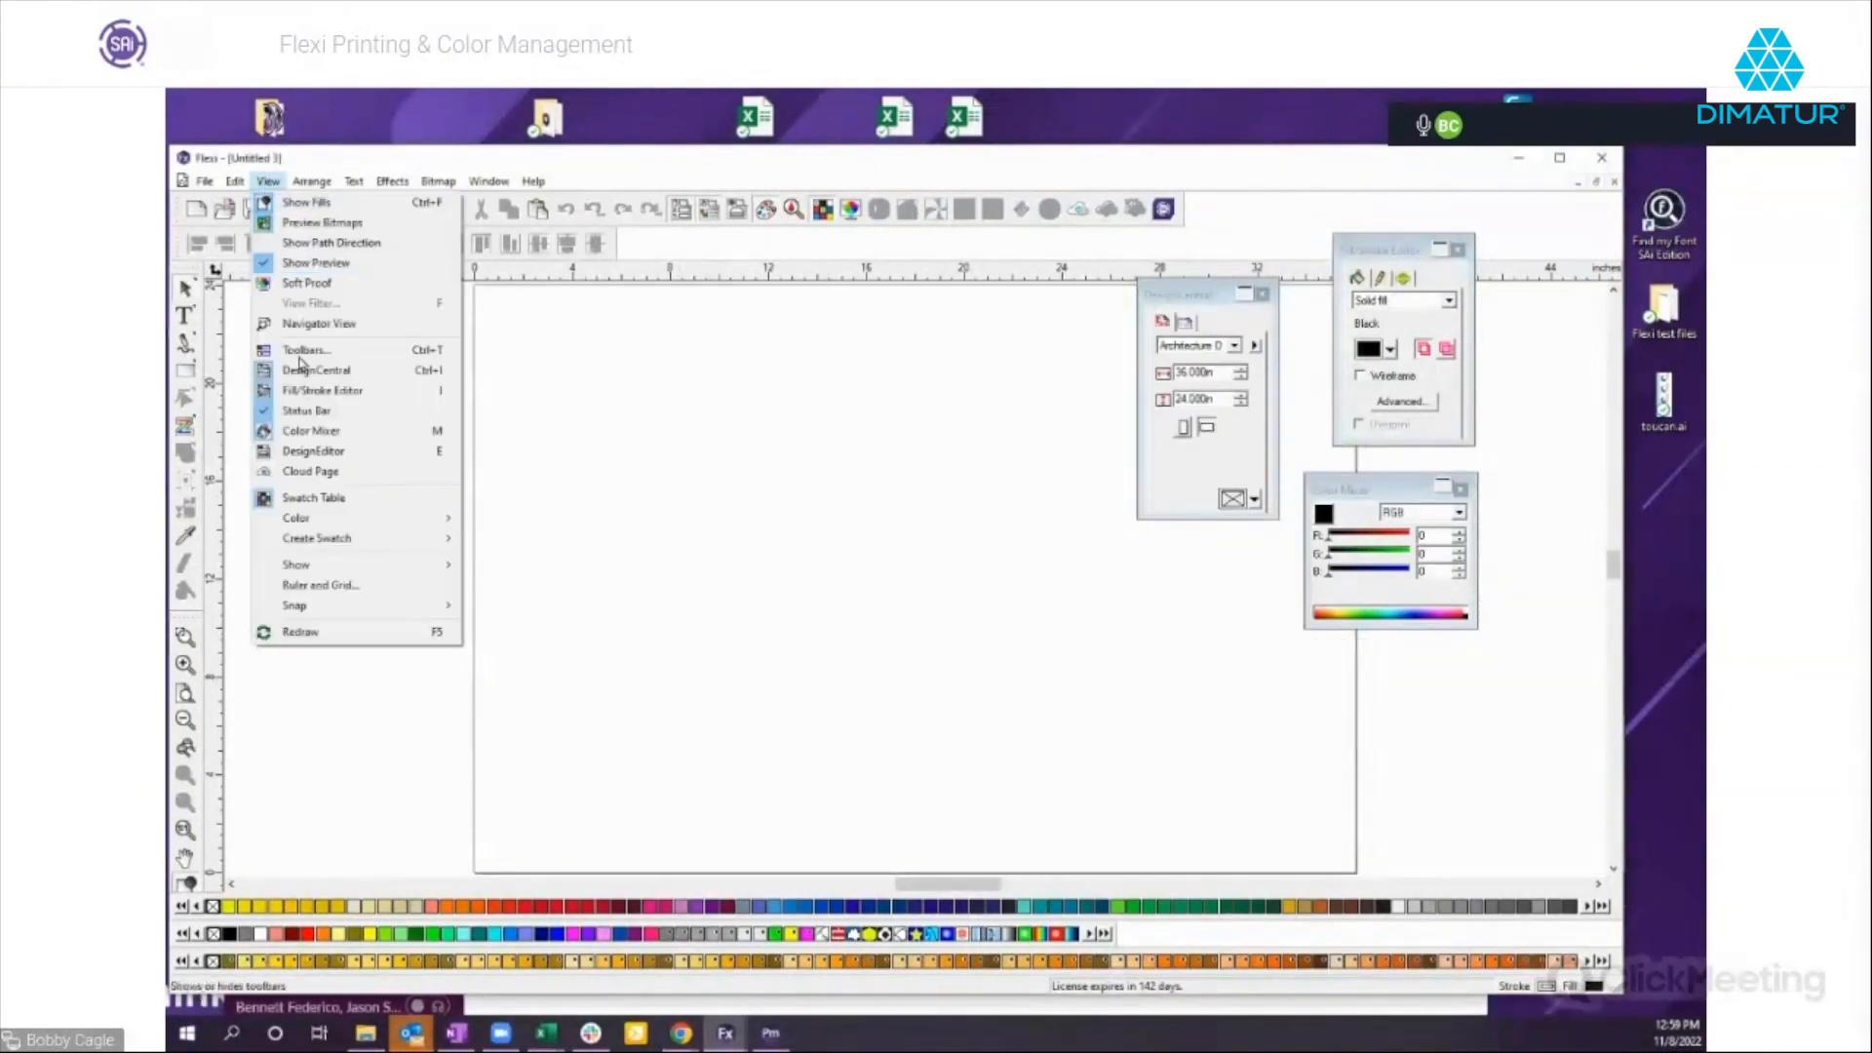
mouse_move(322, 538)
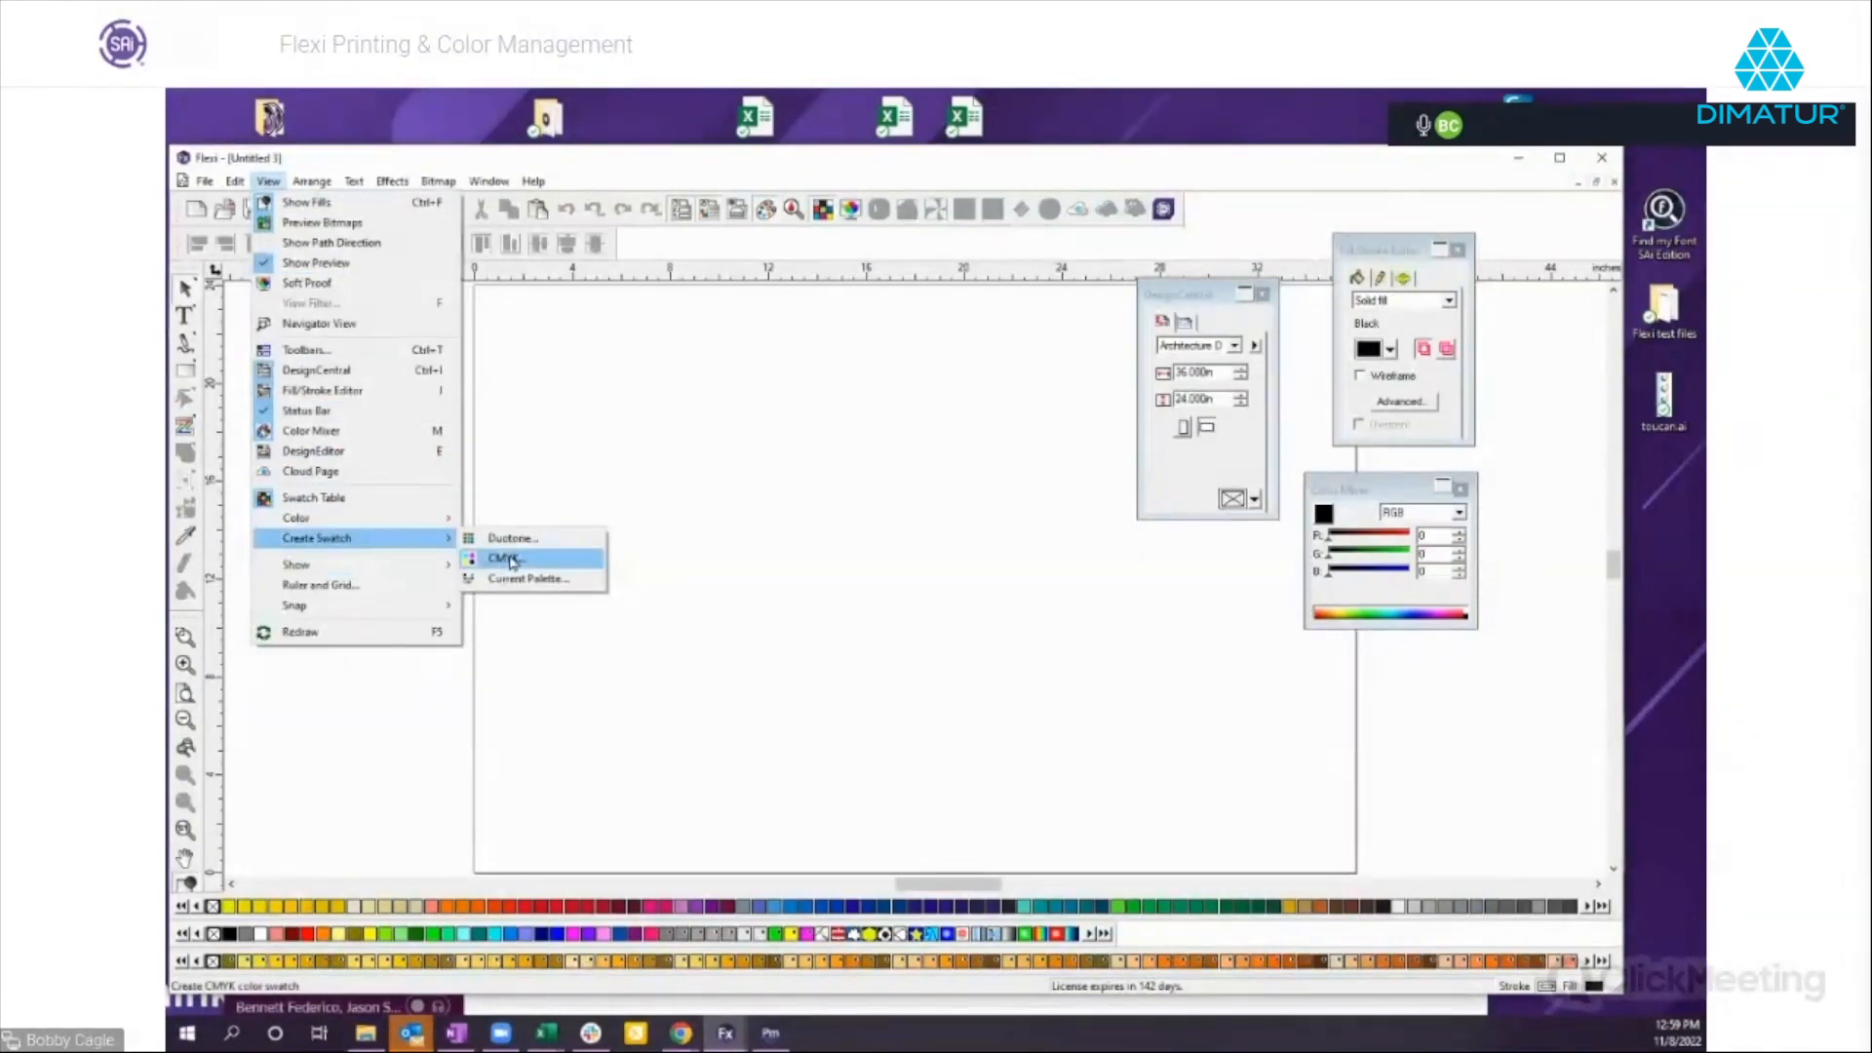
left_click(507, 557)
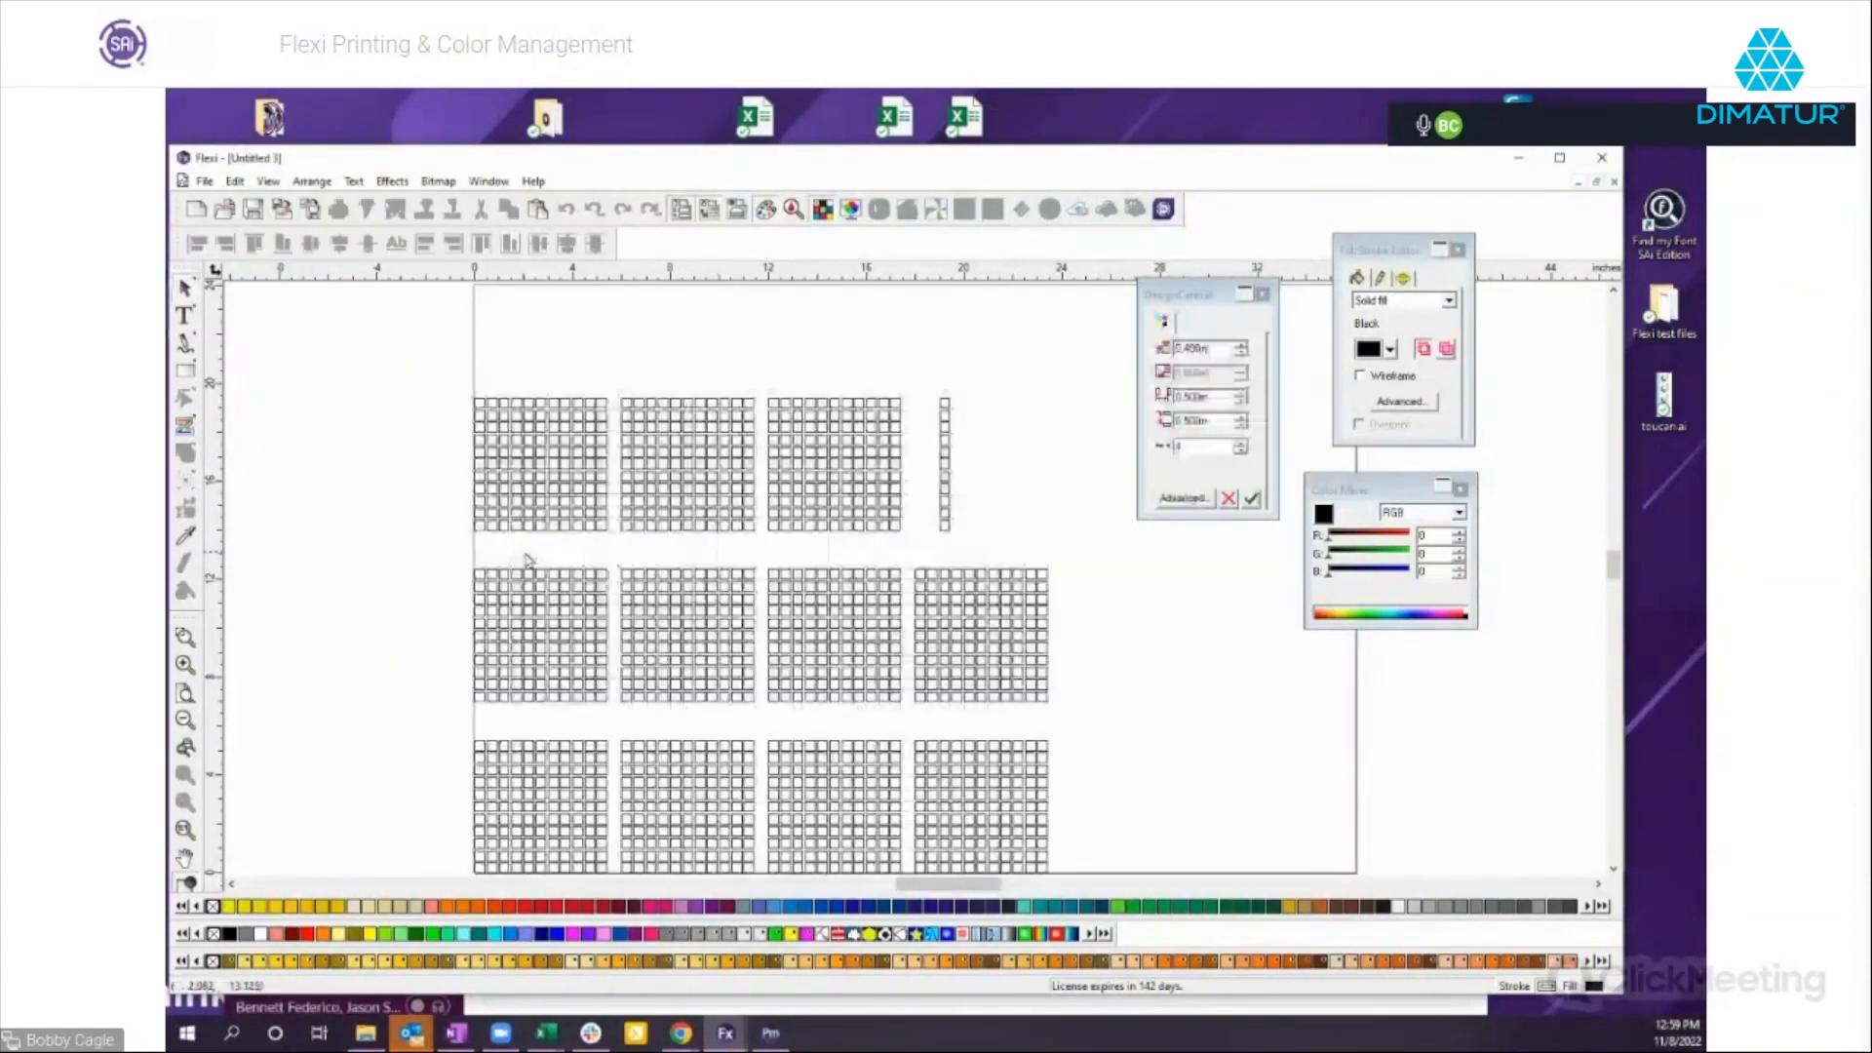
left_click(1252, 499)
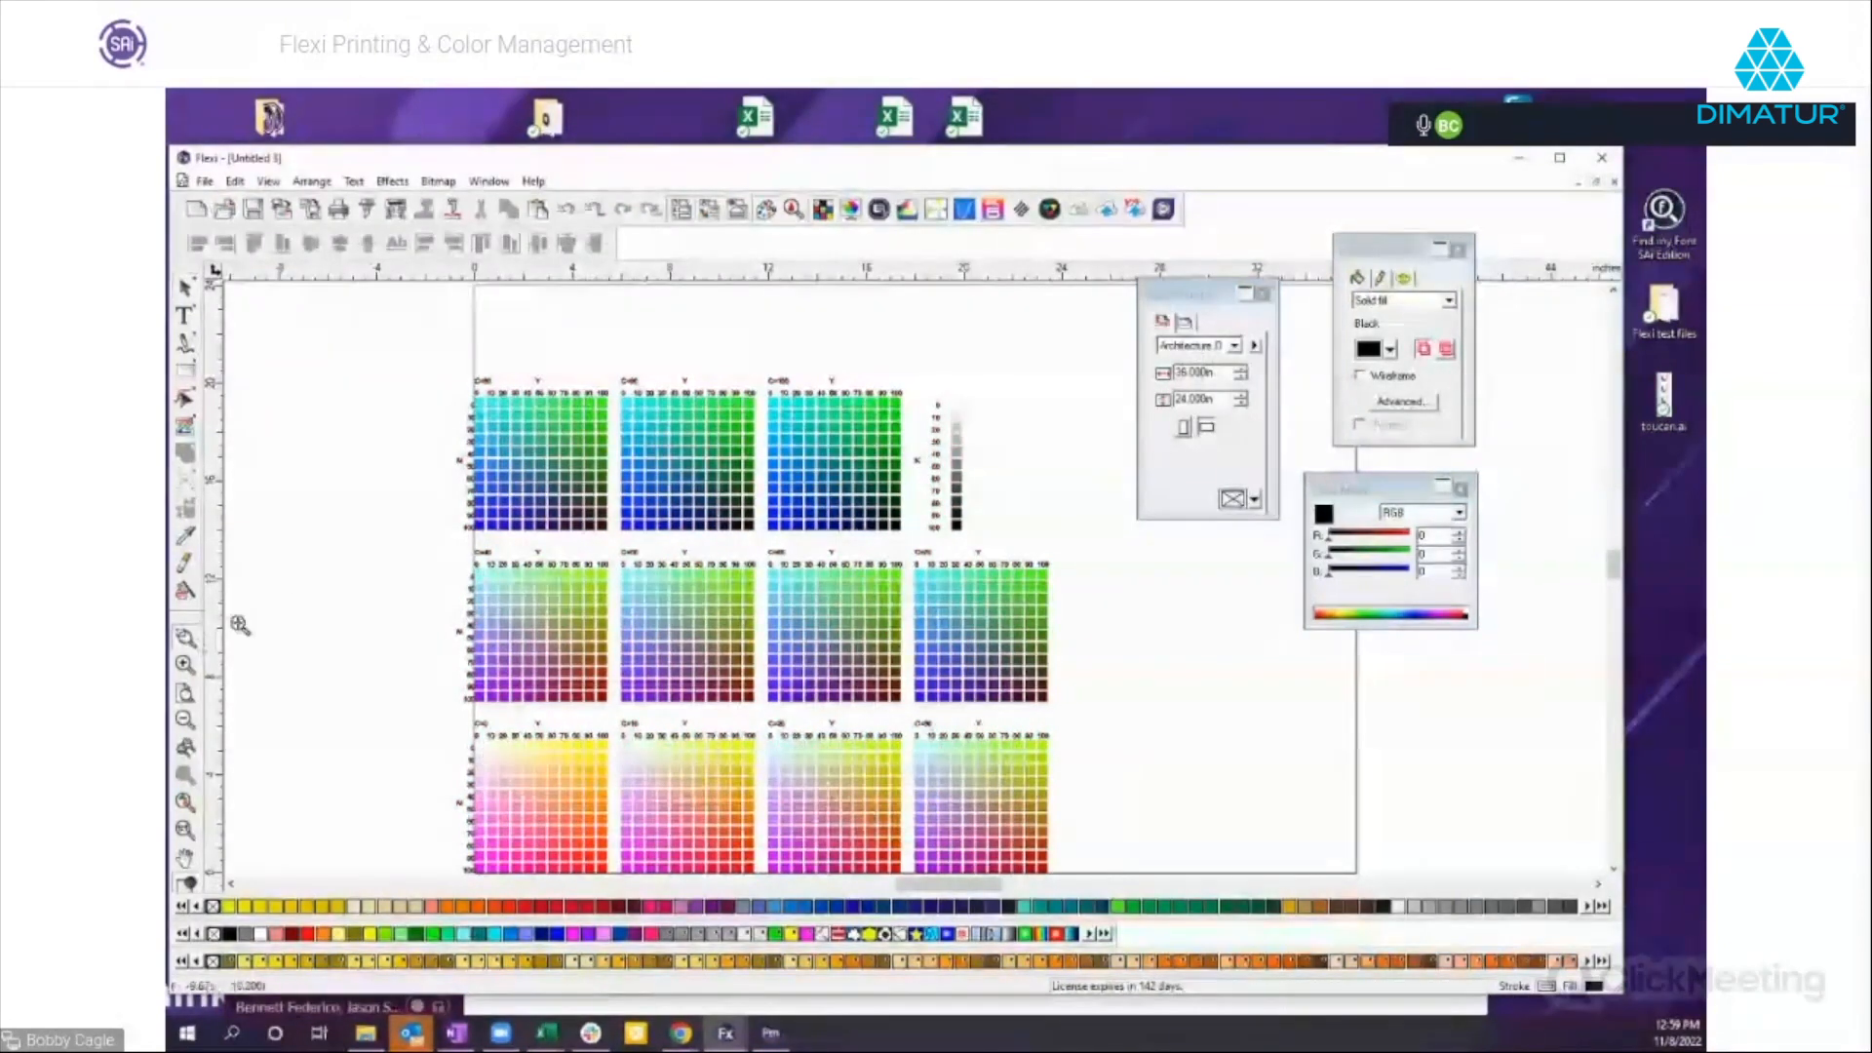
Move the Color Mixer slightly aside and ungroup the CMYK swatch chart.
mouse_move(434, 549)
left_mouse_down()
mouse_move(771, 692)
mouse_move(1065, 765)
mouse_move(1114, 809)
left_mouse_up()
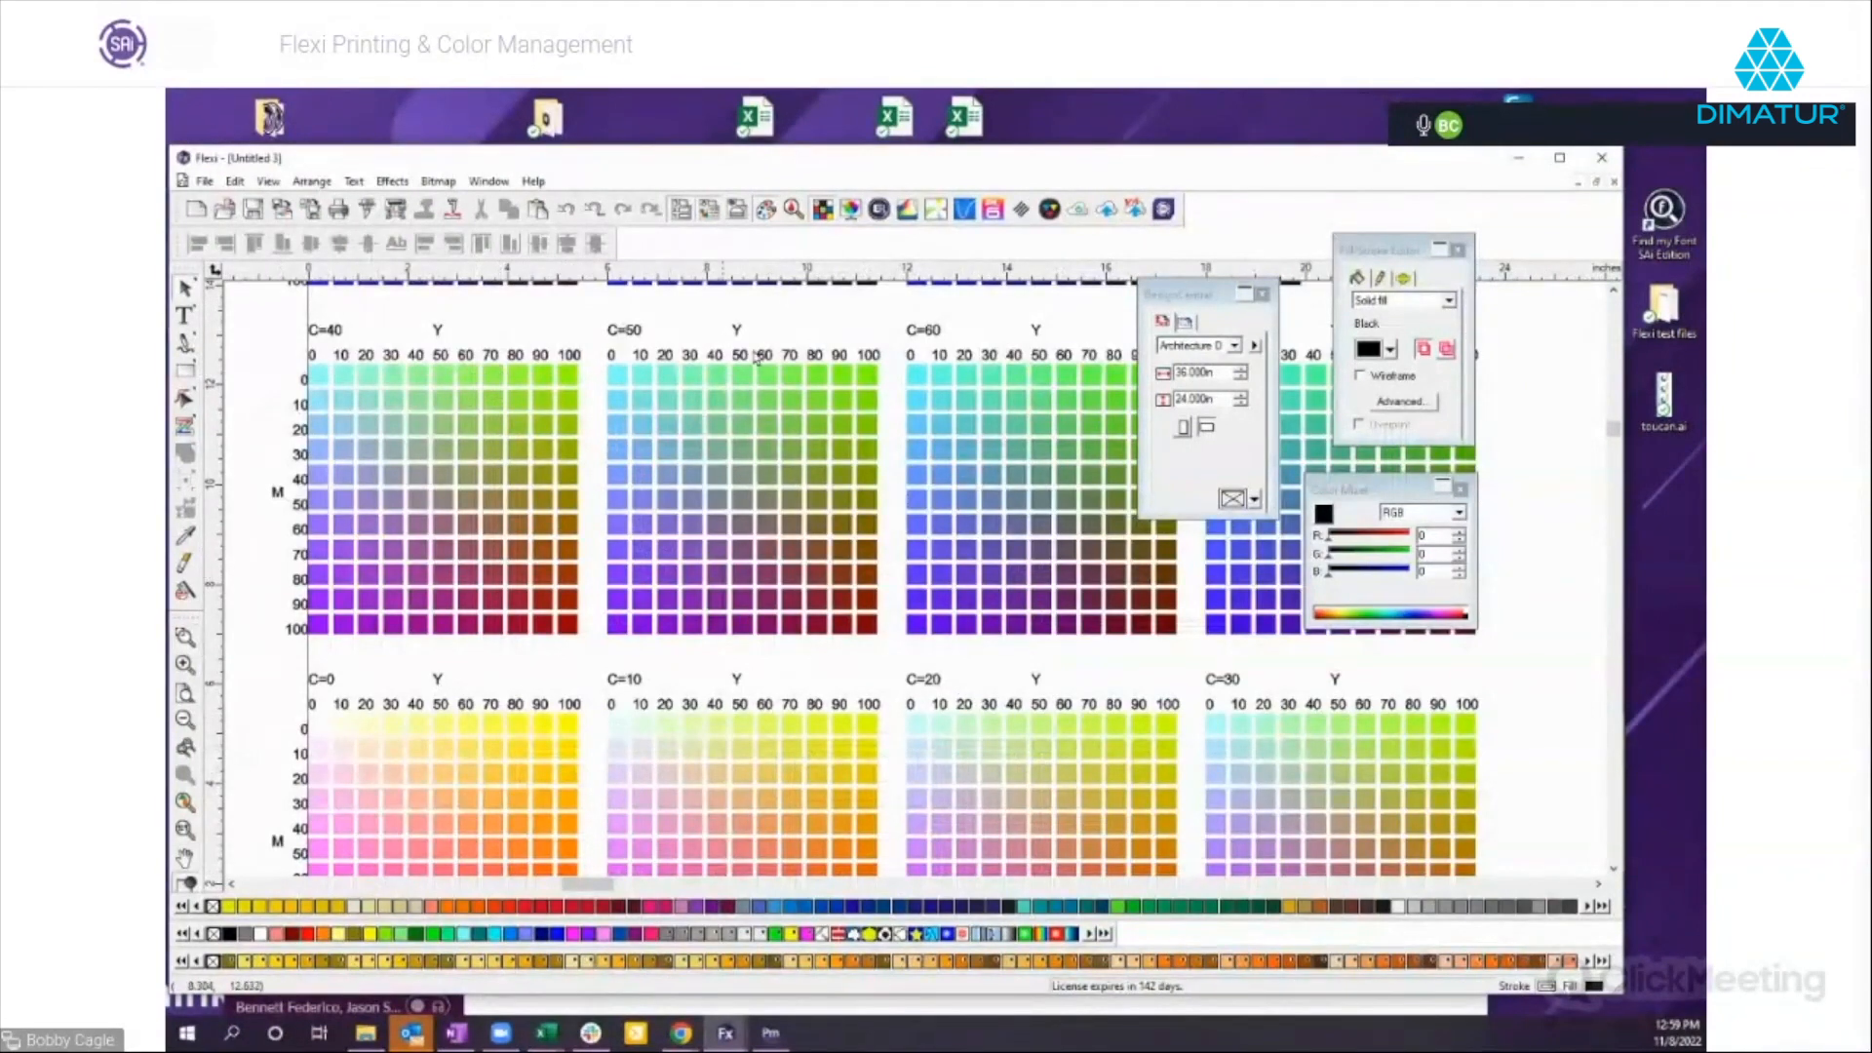
left_click_drag(1405, 490, 1427, 488)
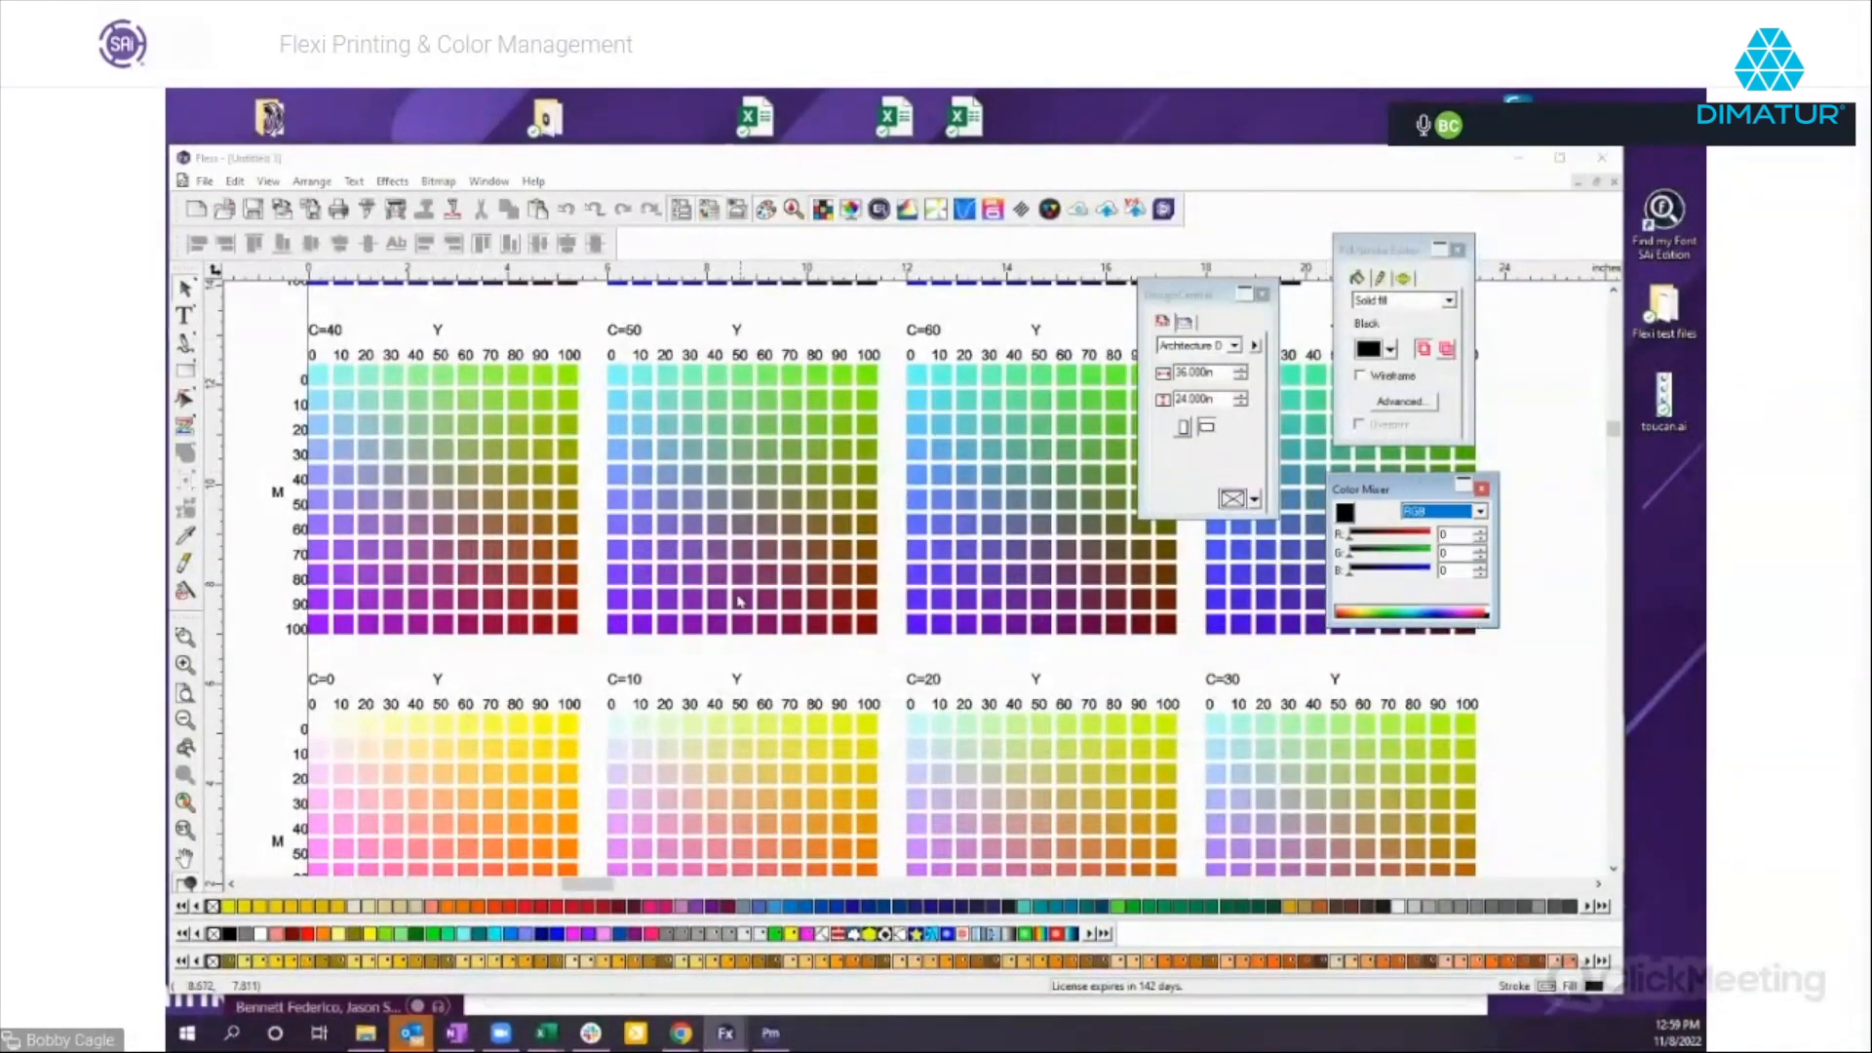
left_click(704, 573)
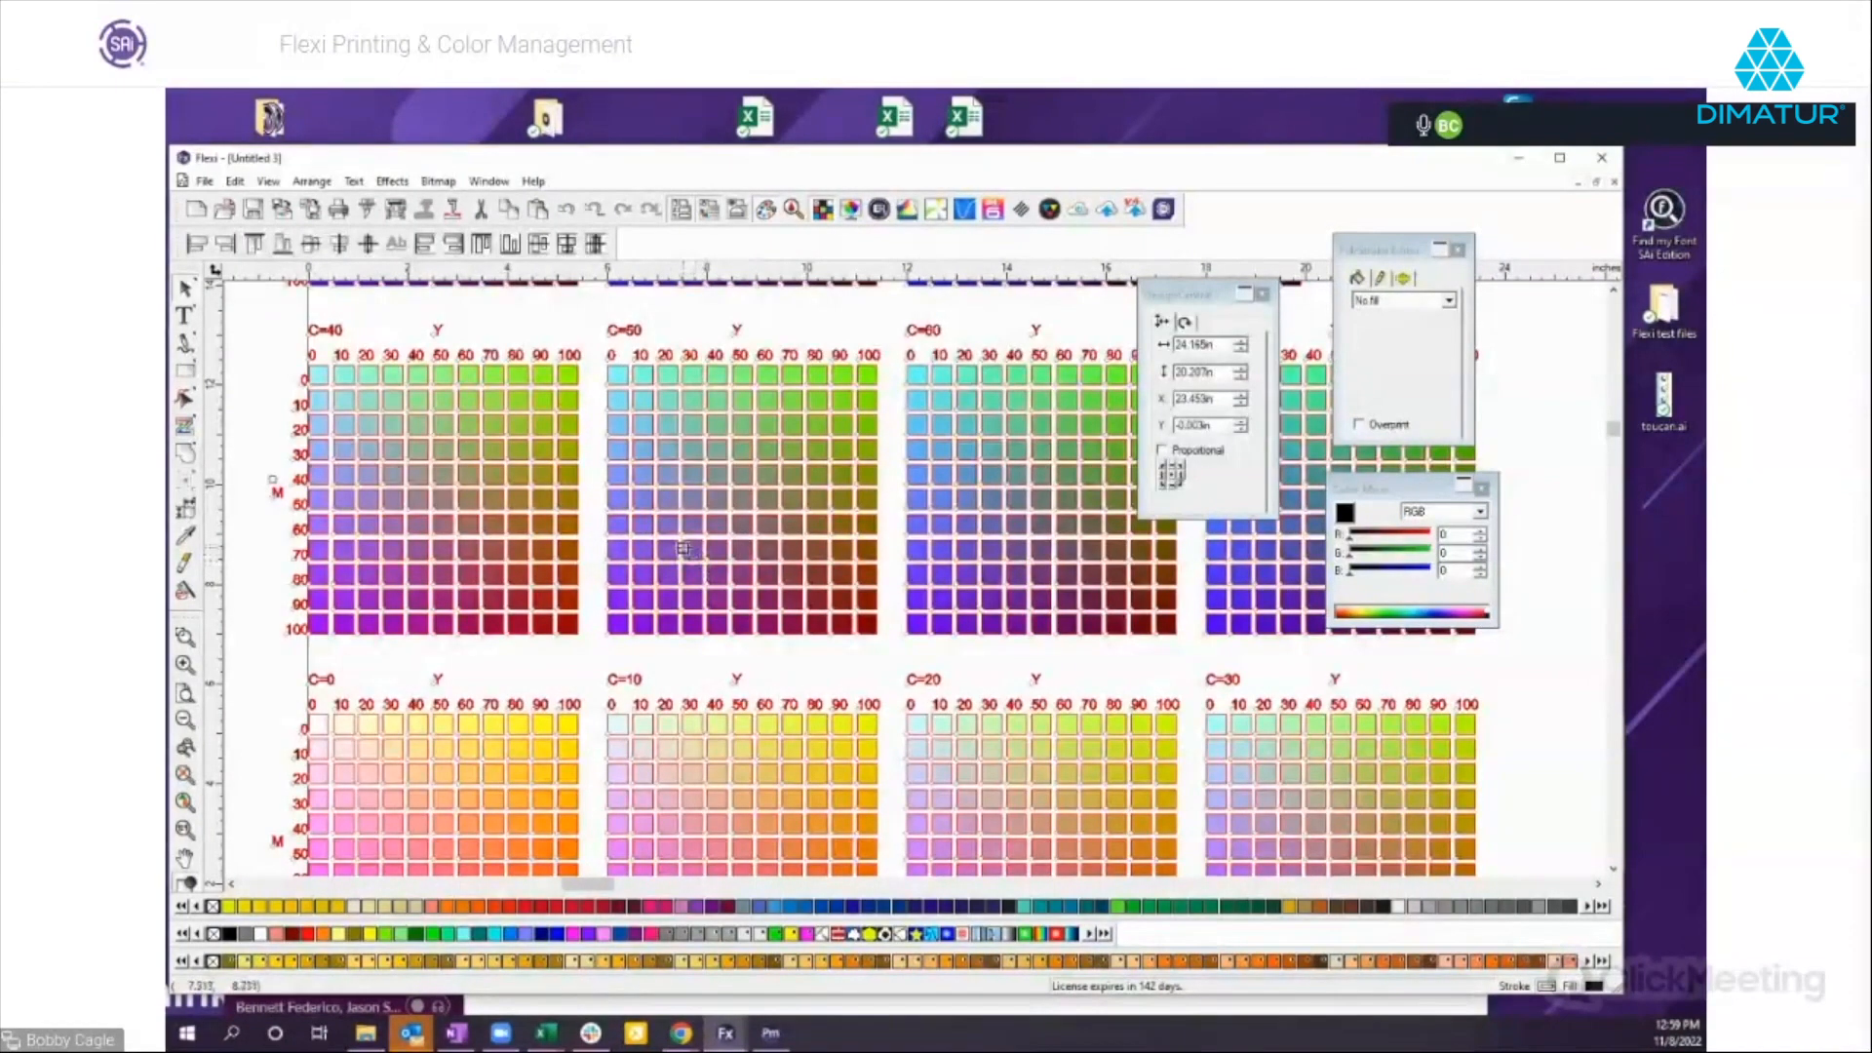
right_click(704, 571)
left_click(780, 949)
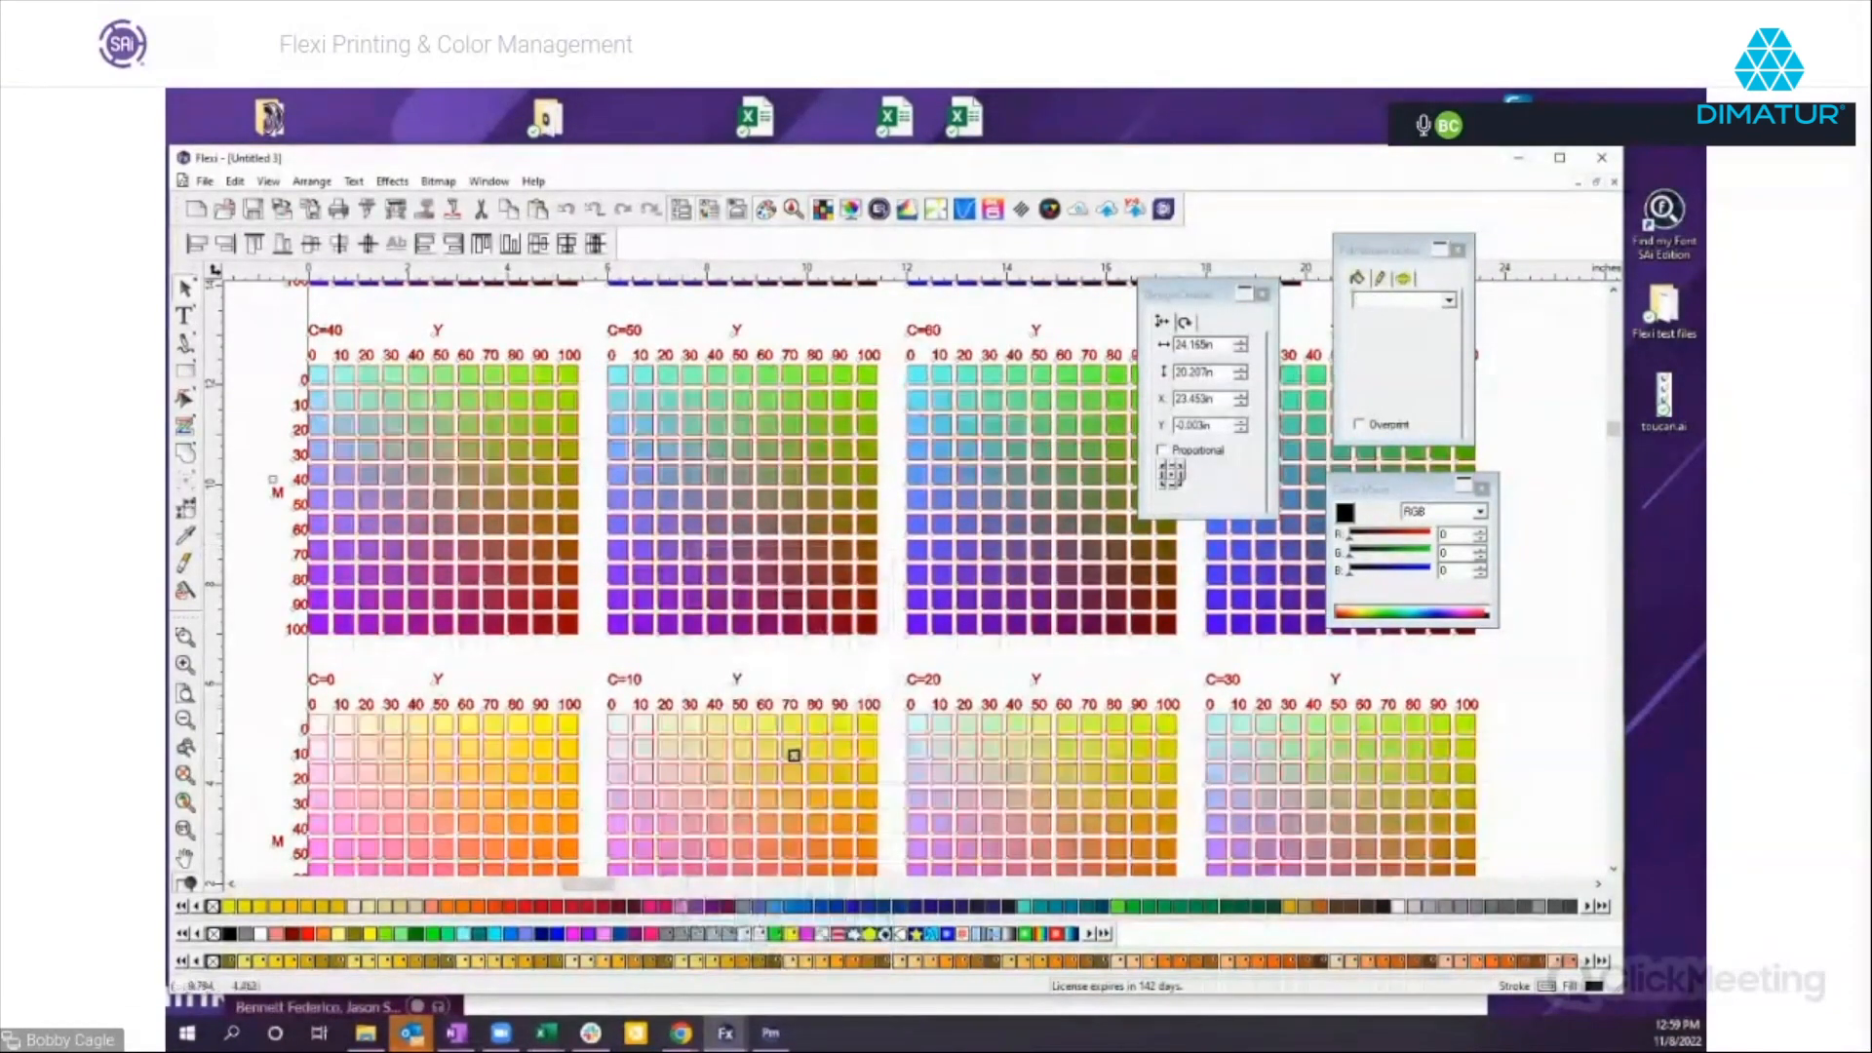
Check the CMYK values of the swatches at magenta 90 and yellow 90 in the C=50 and C=30 blocks.
left_click(841, 599)
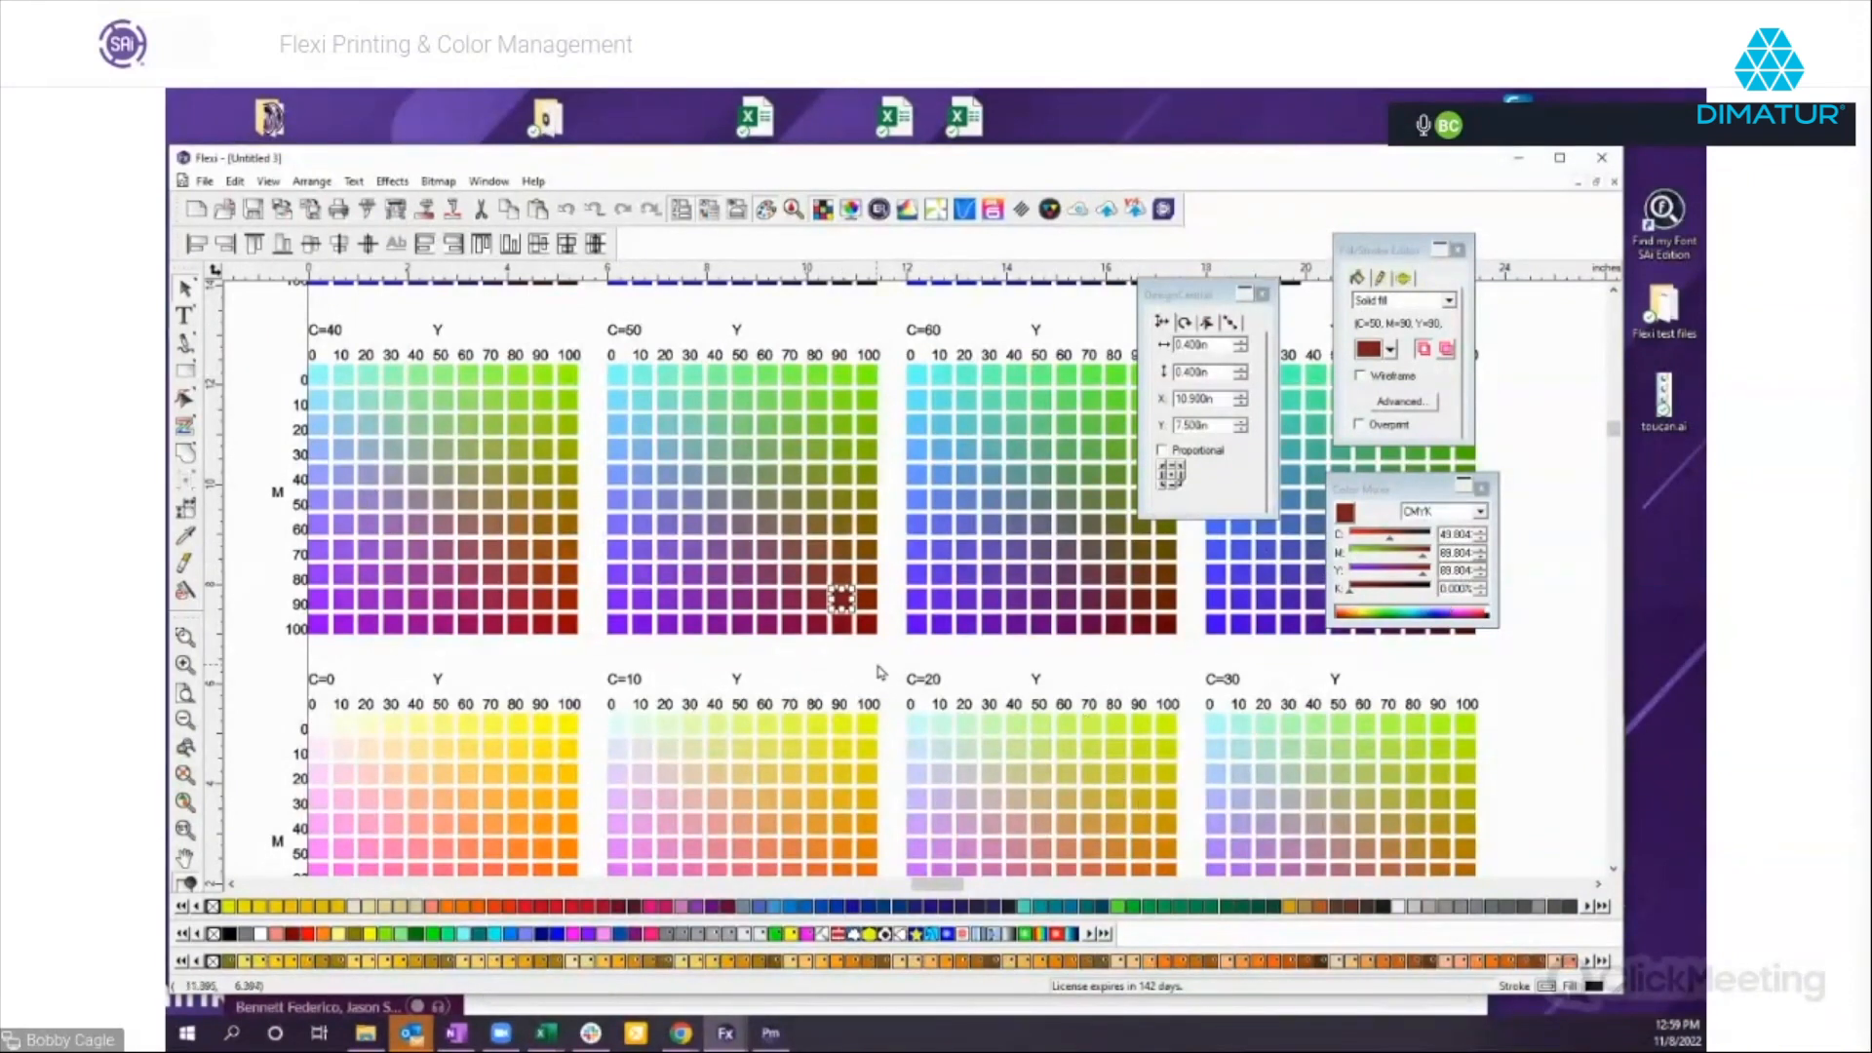
scroll(893, 672, "down", 3)
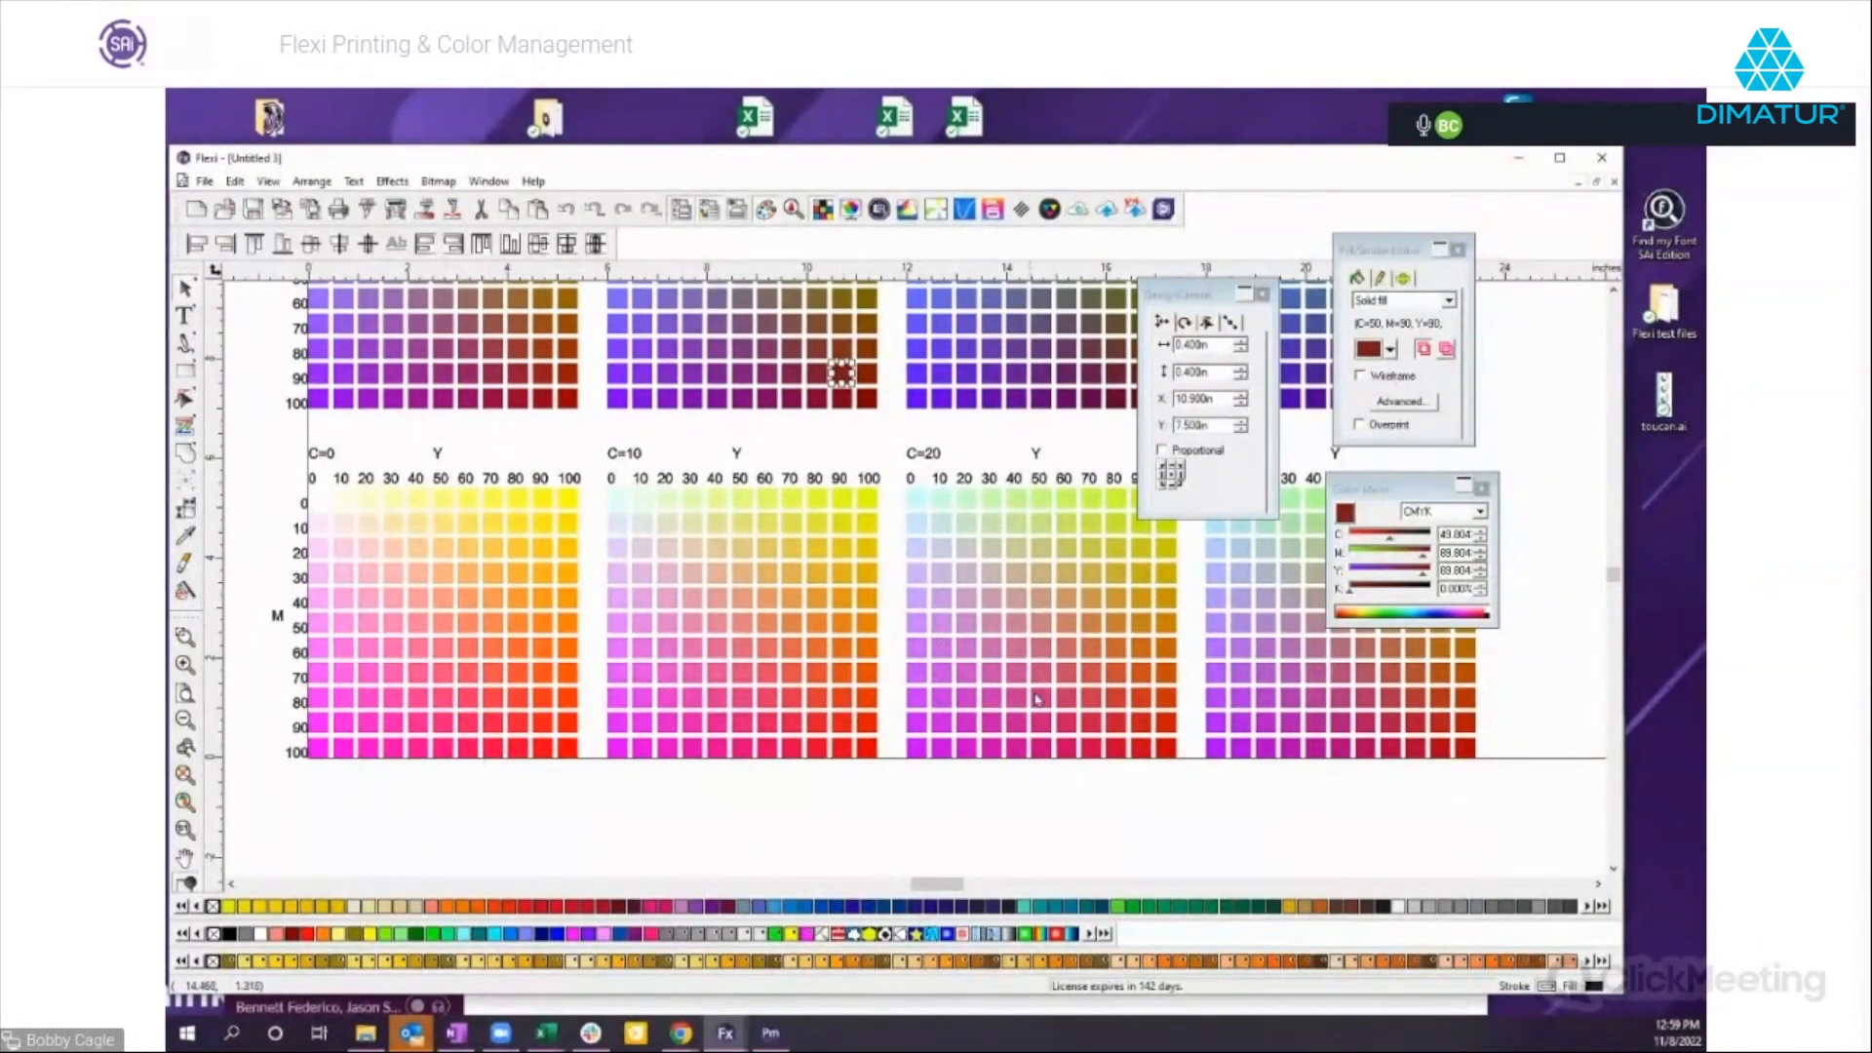
left_click(1440, 723)
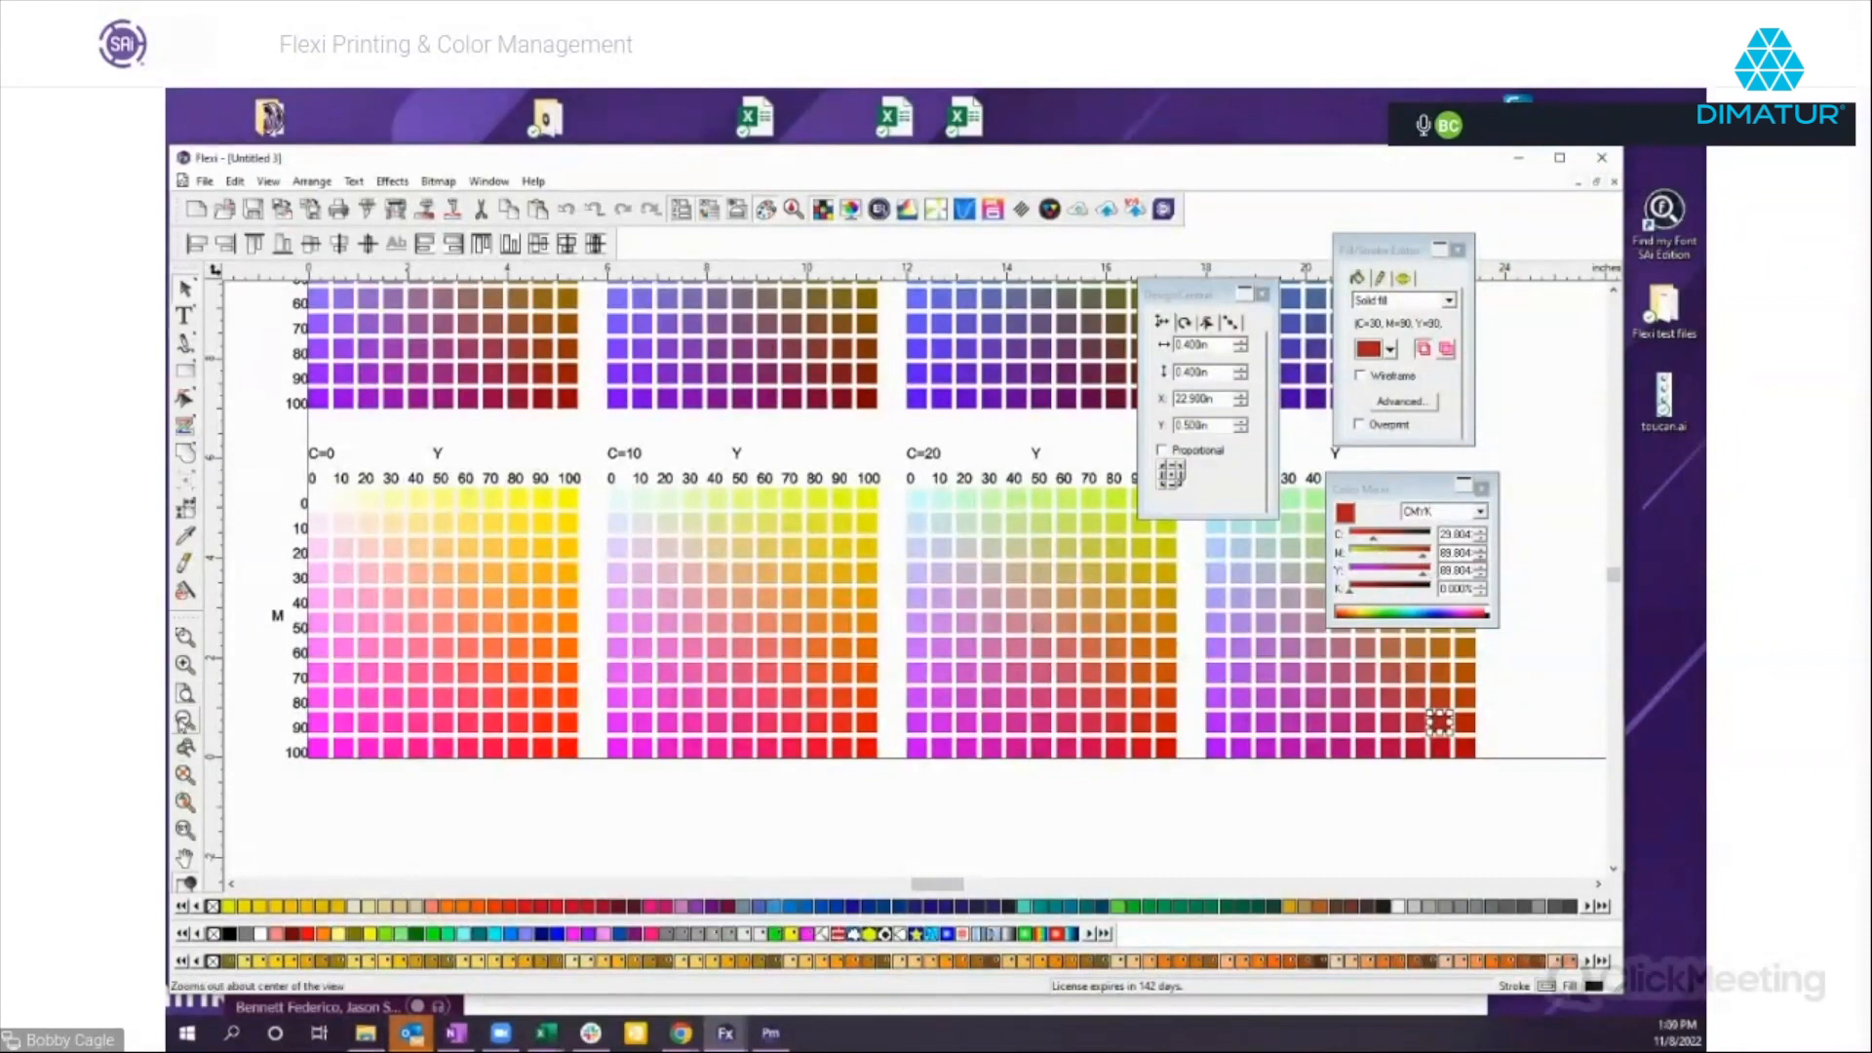
left_click(185, 720)
scroll(349, 690, "up", 2)
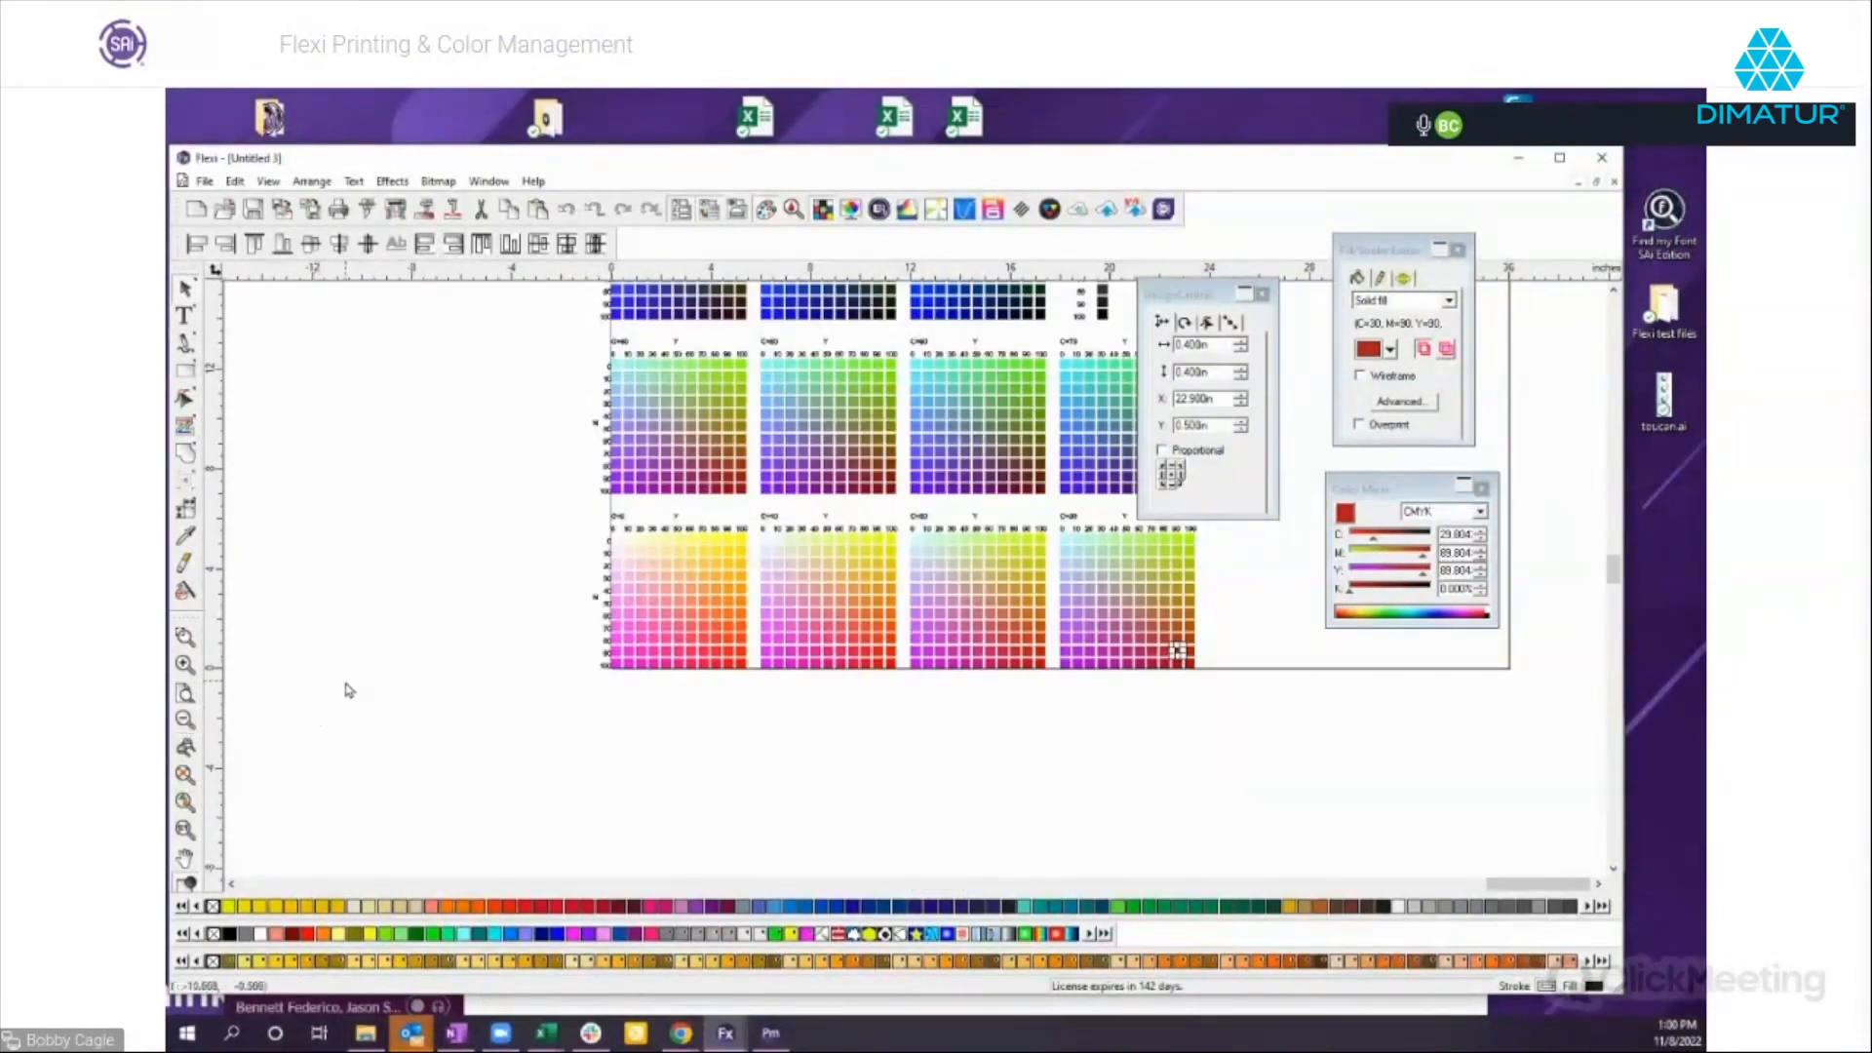
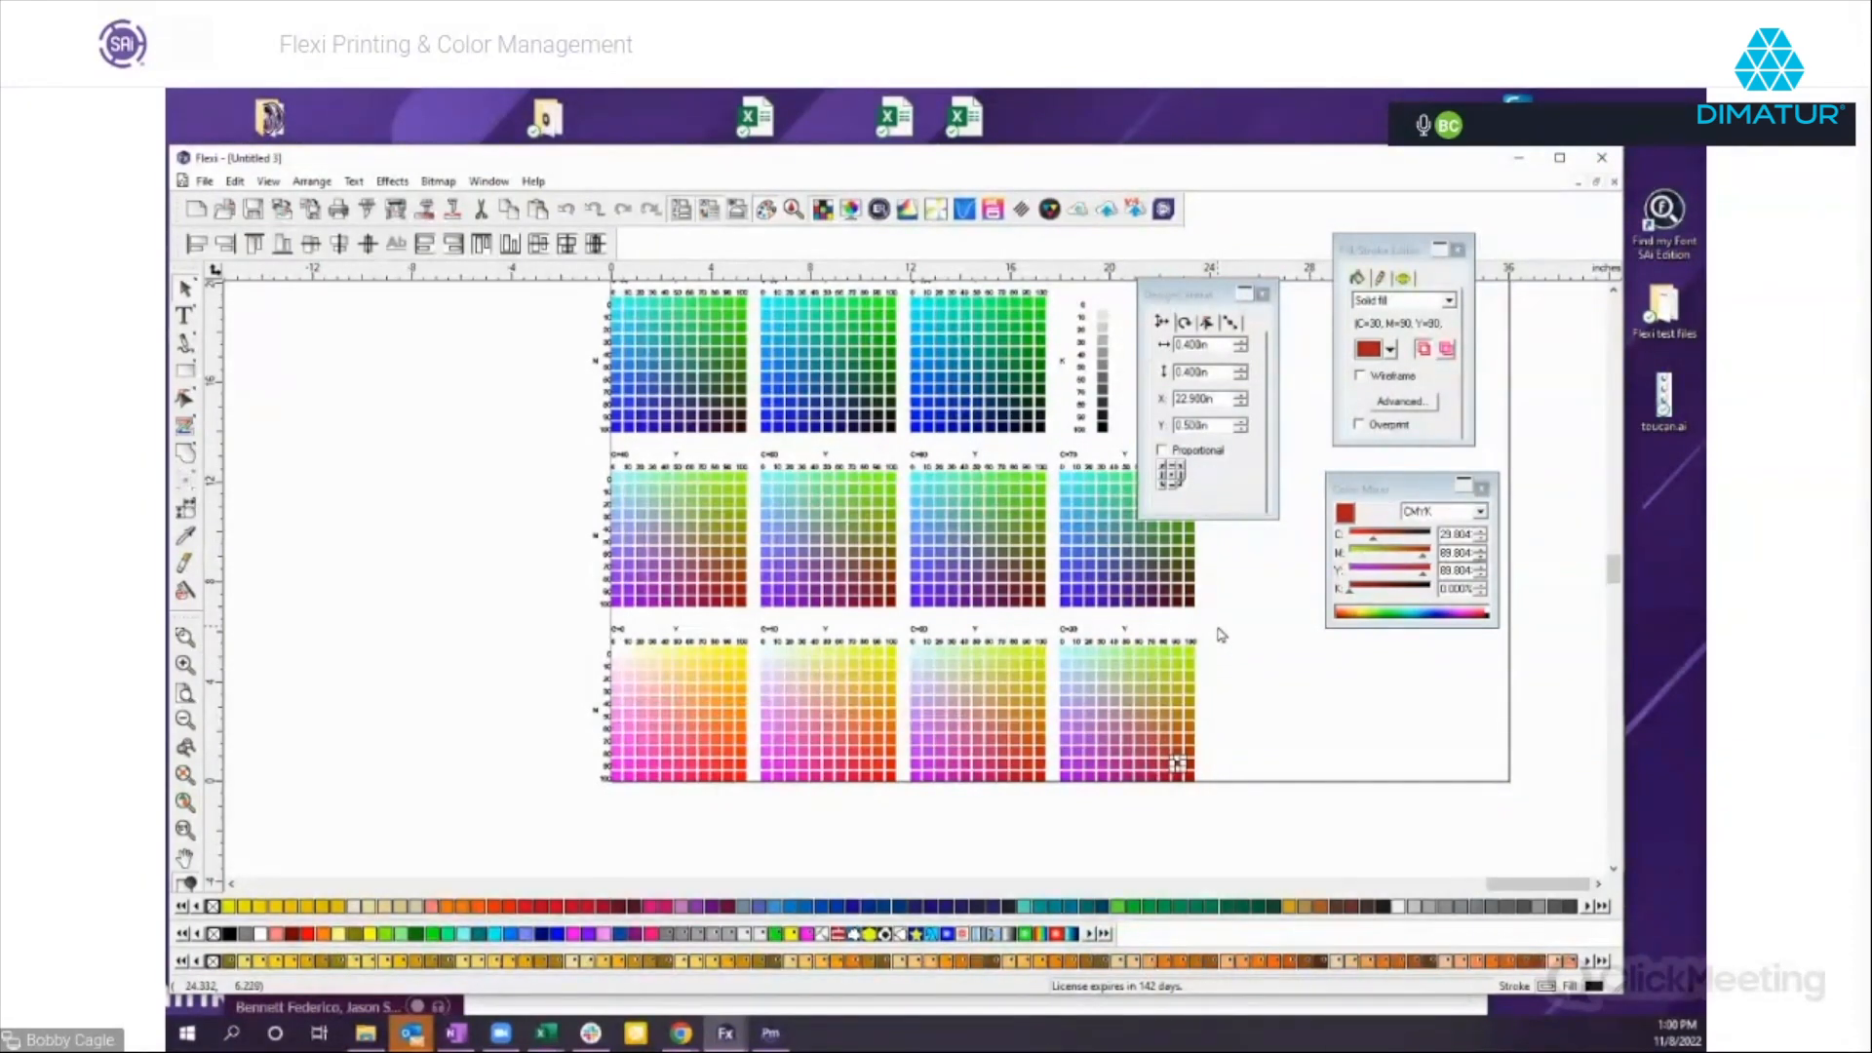
Check the CMYK values of the swatch at magenta 20 and yellow 20 in the C=40 block and move DesignCentral off the chart.
left_click(638, 501)
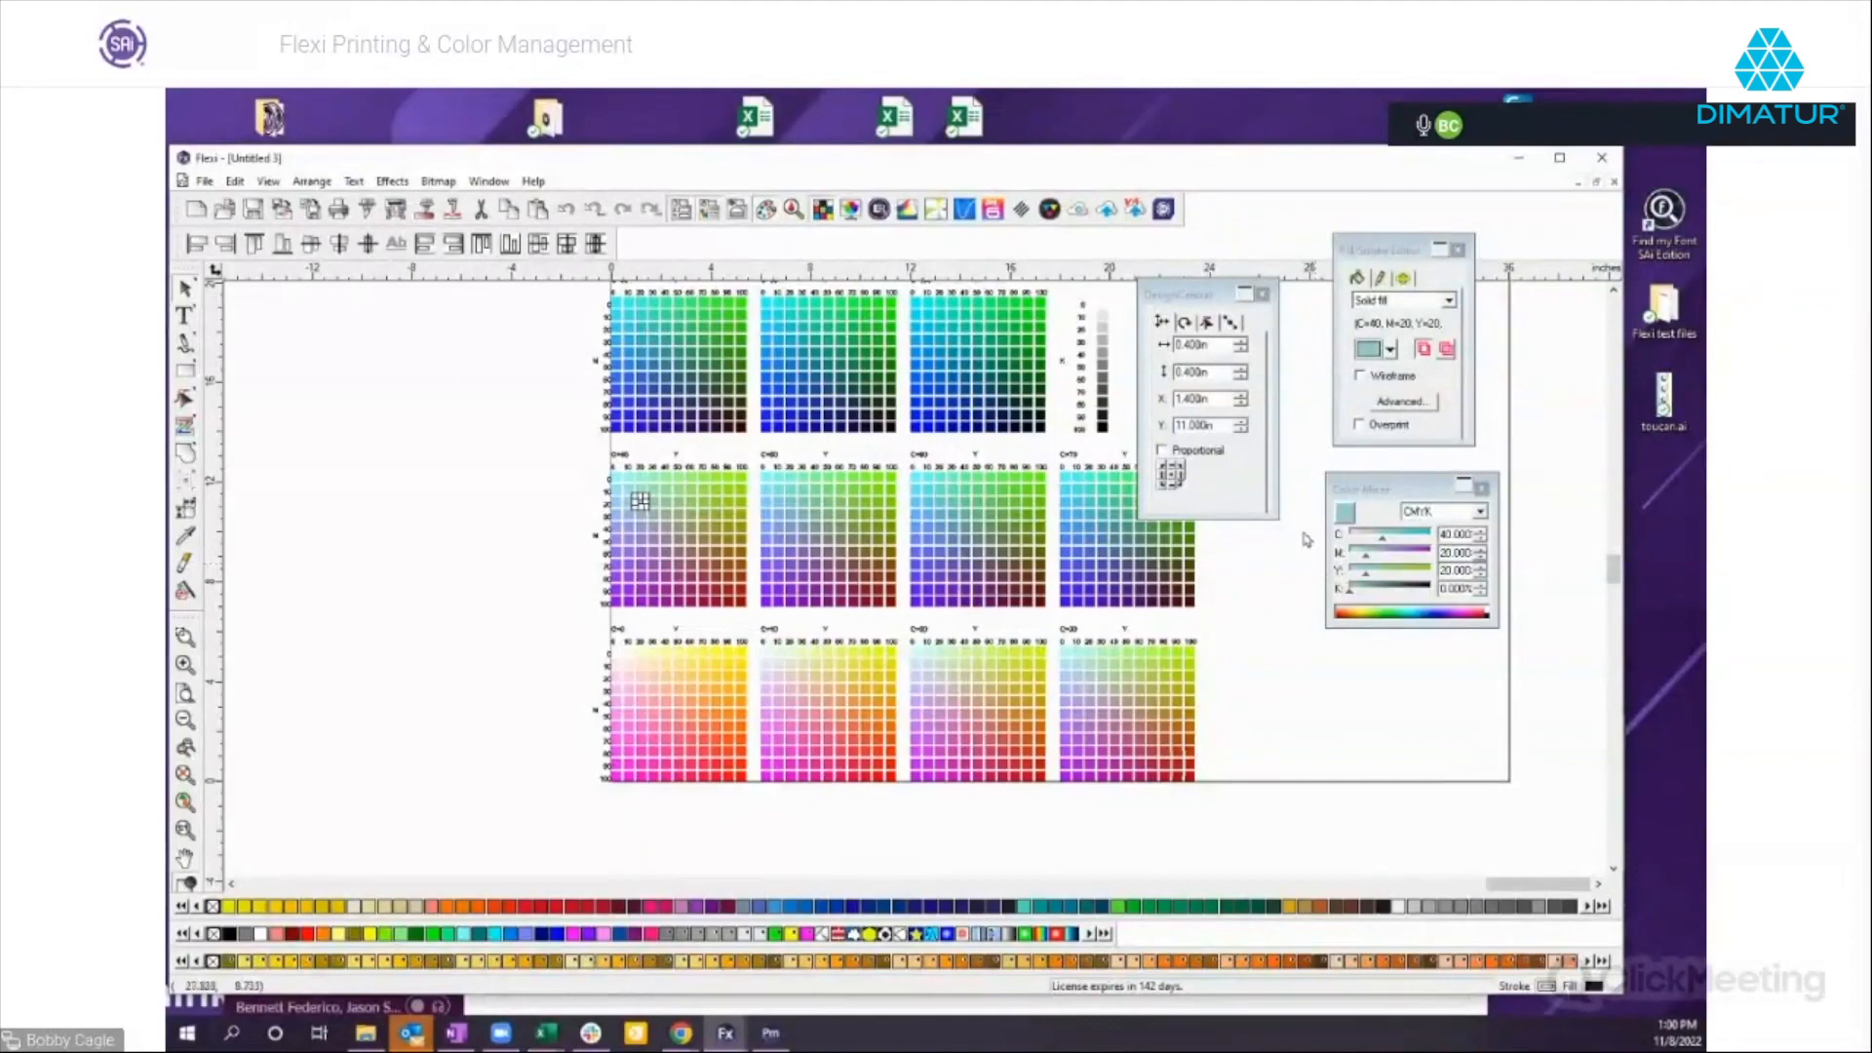
left_click(1217, 299)
left_click_drag(1218, 299, 1558, 311)
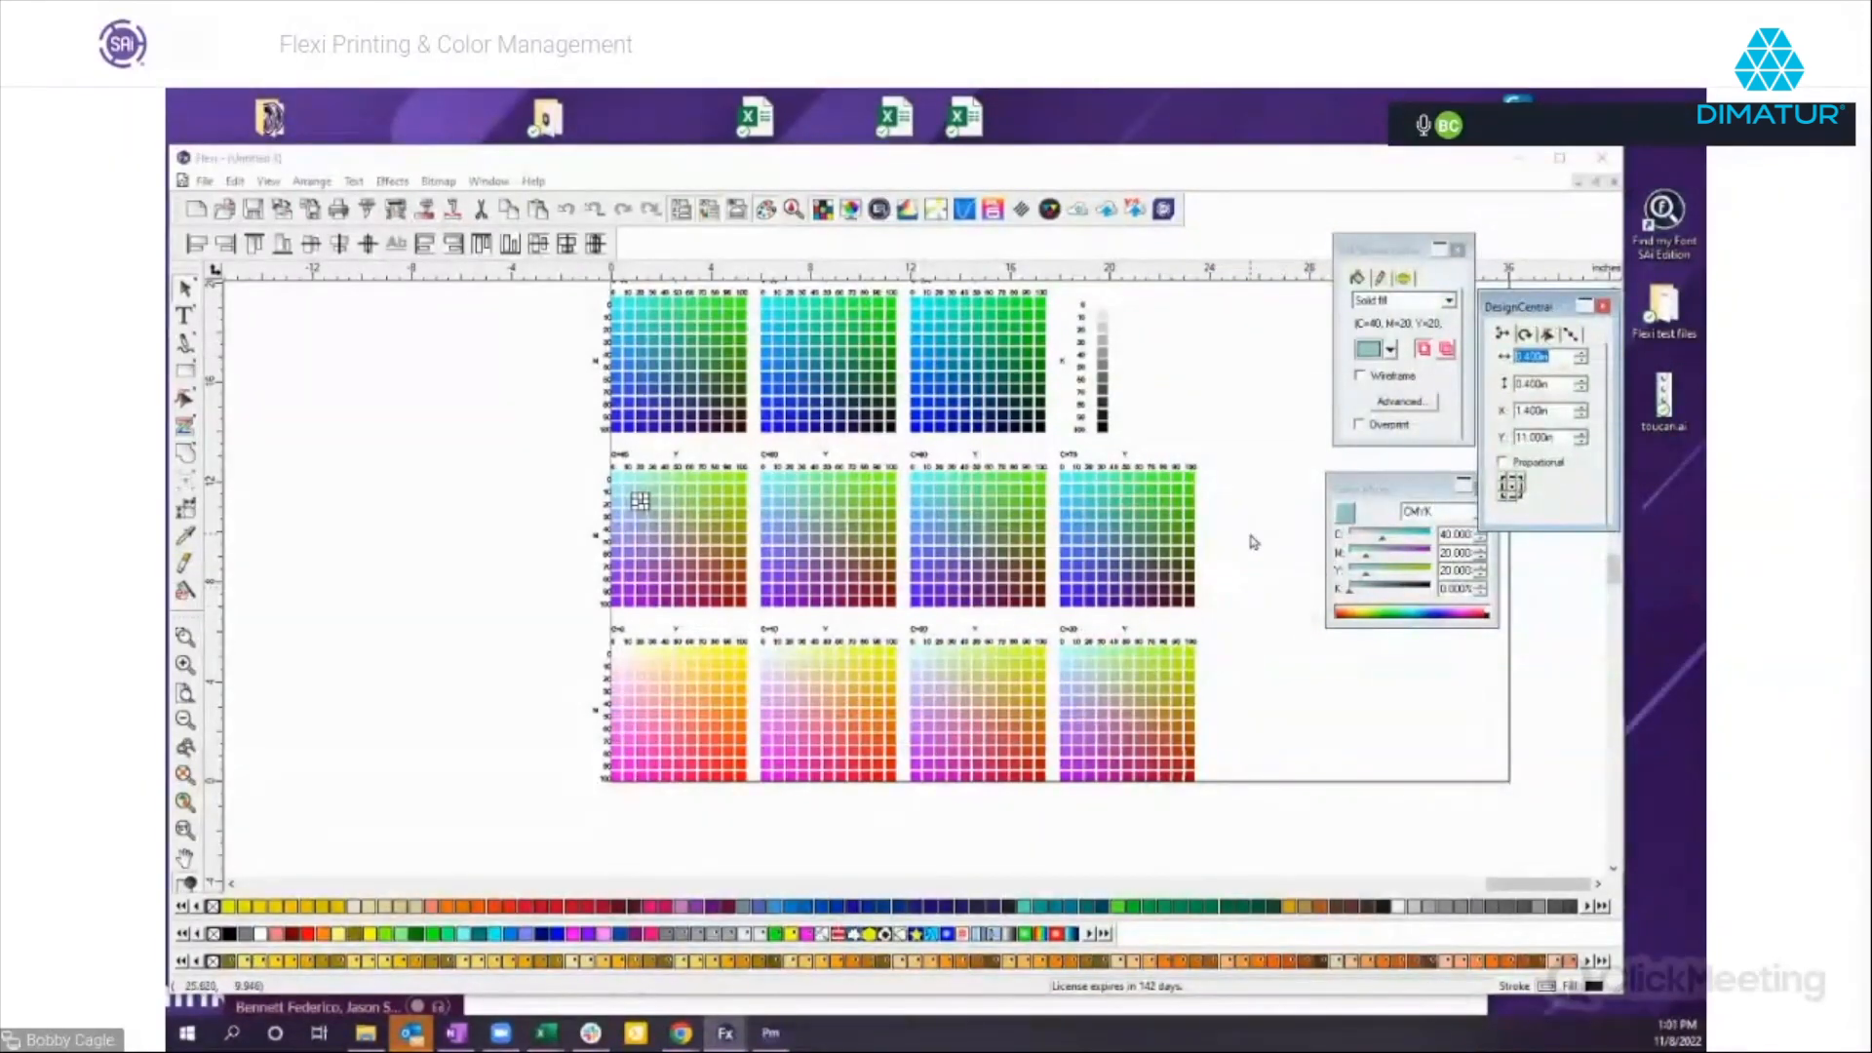
Draw a black rectangle about 8.5 in wide and 10.1 in high in the empty area beside the CMYK swatch chart.
scroll(1255, 546, "up", 2)
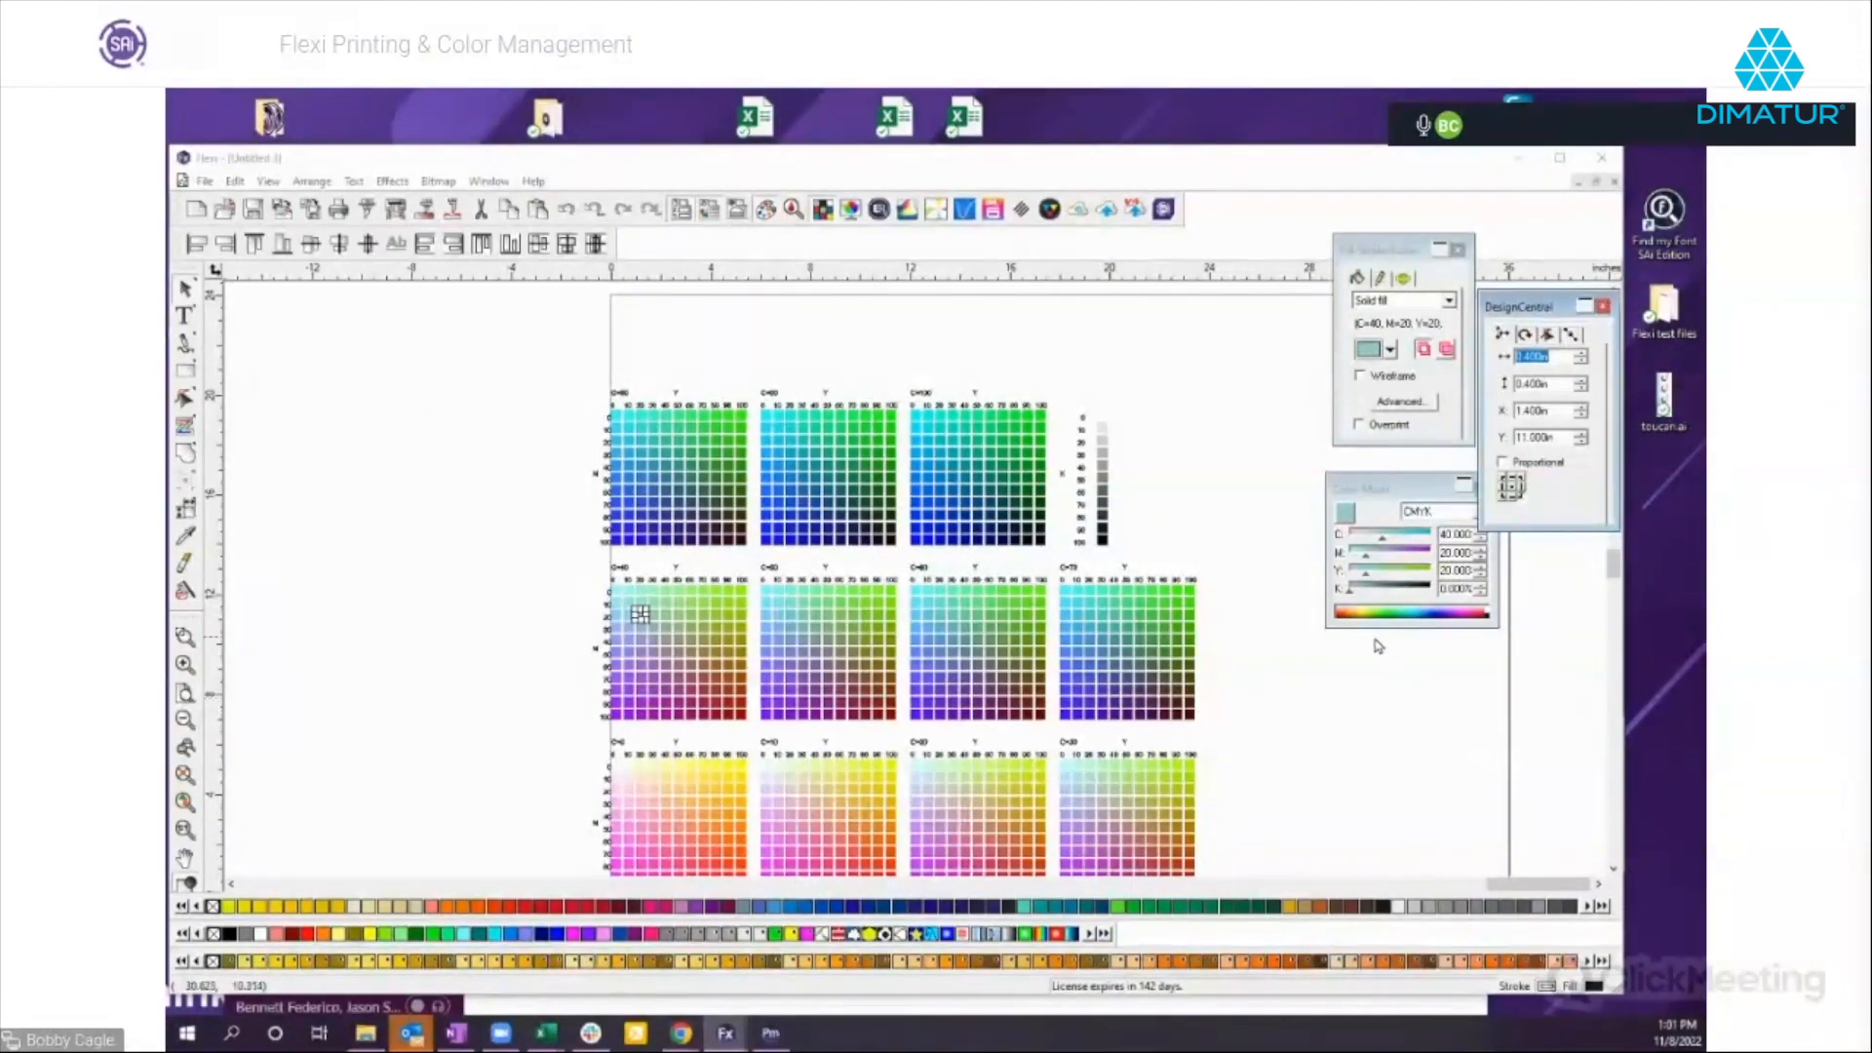
left_click(184, 371)
left_click_drag(359, 465, 573, 716)
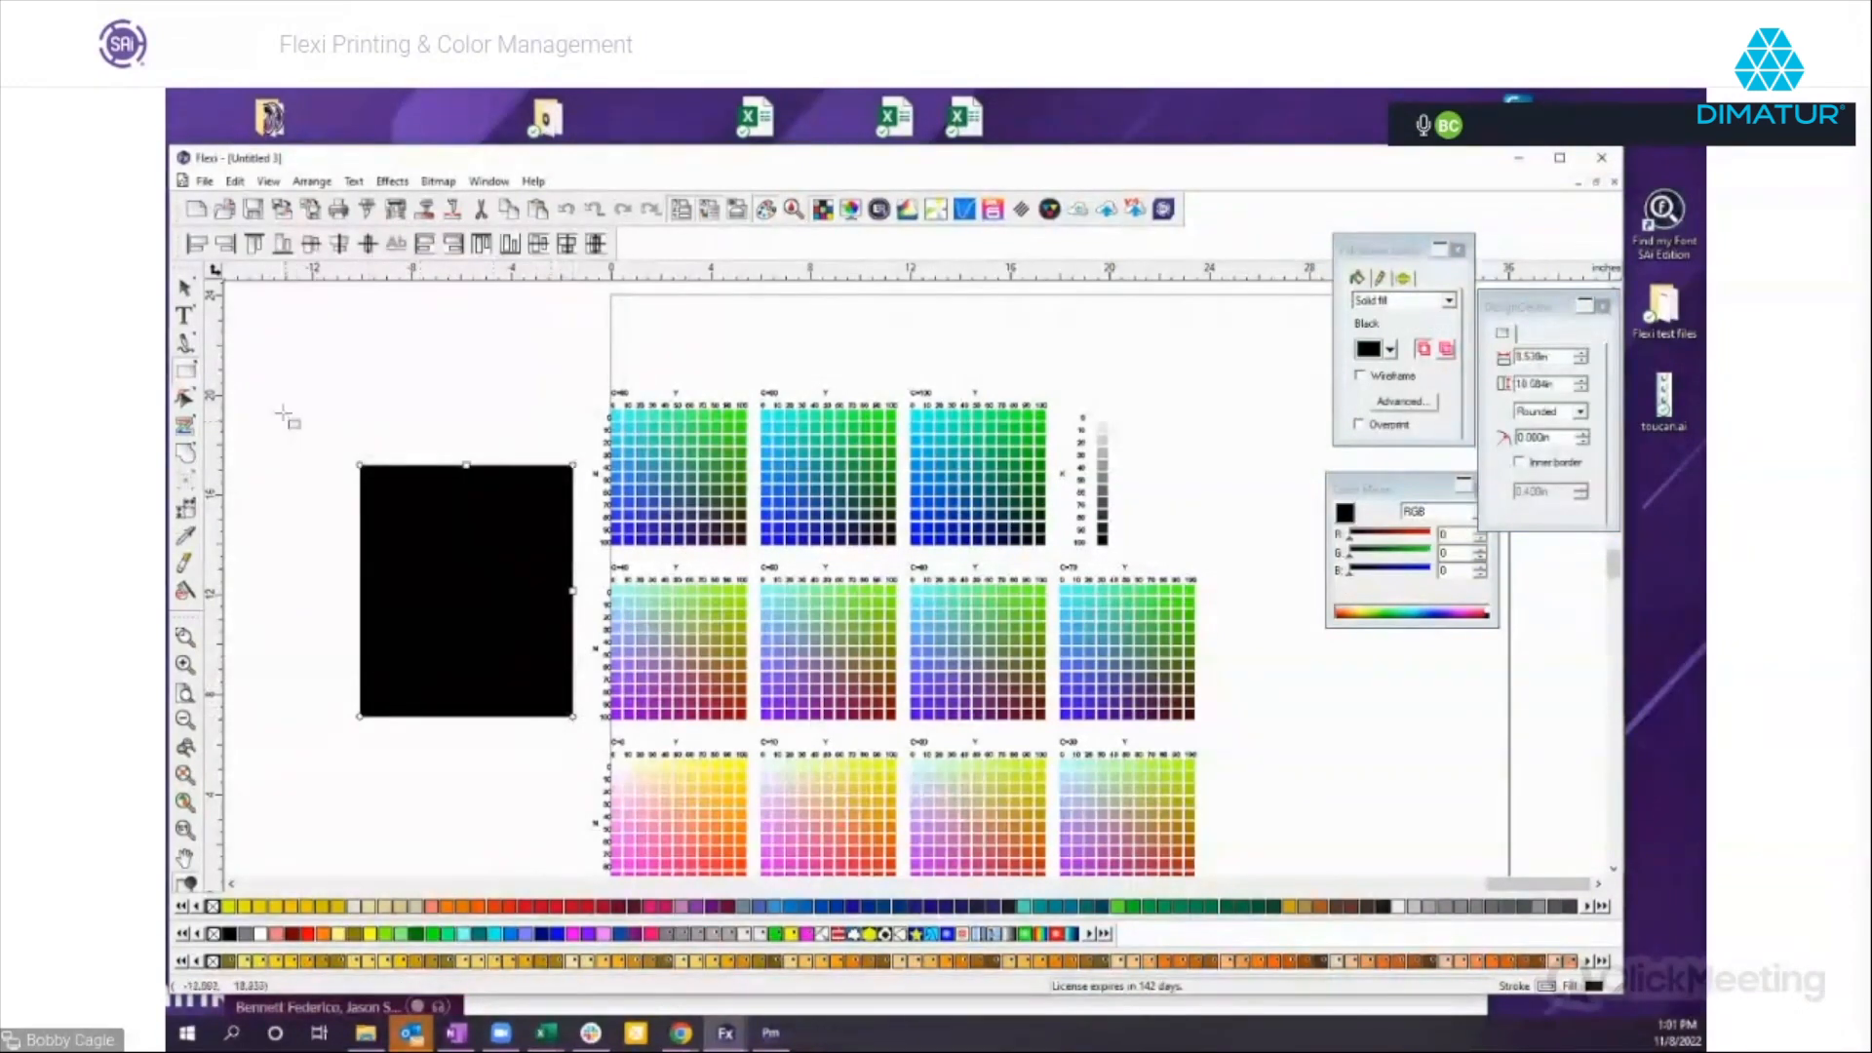
Draw a five-pointed star about 5.3 in wide, place it on the black rectangle and fill it with the CutContour3 spot color.
left_click(184, 372)
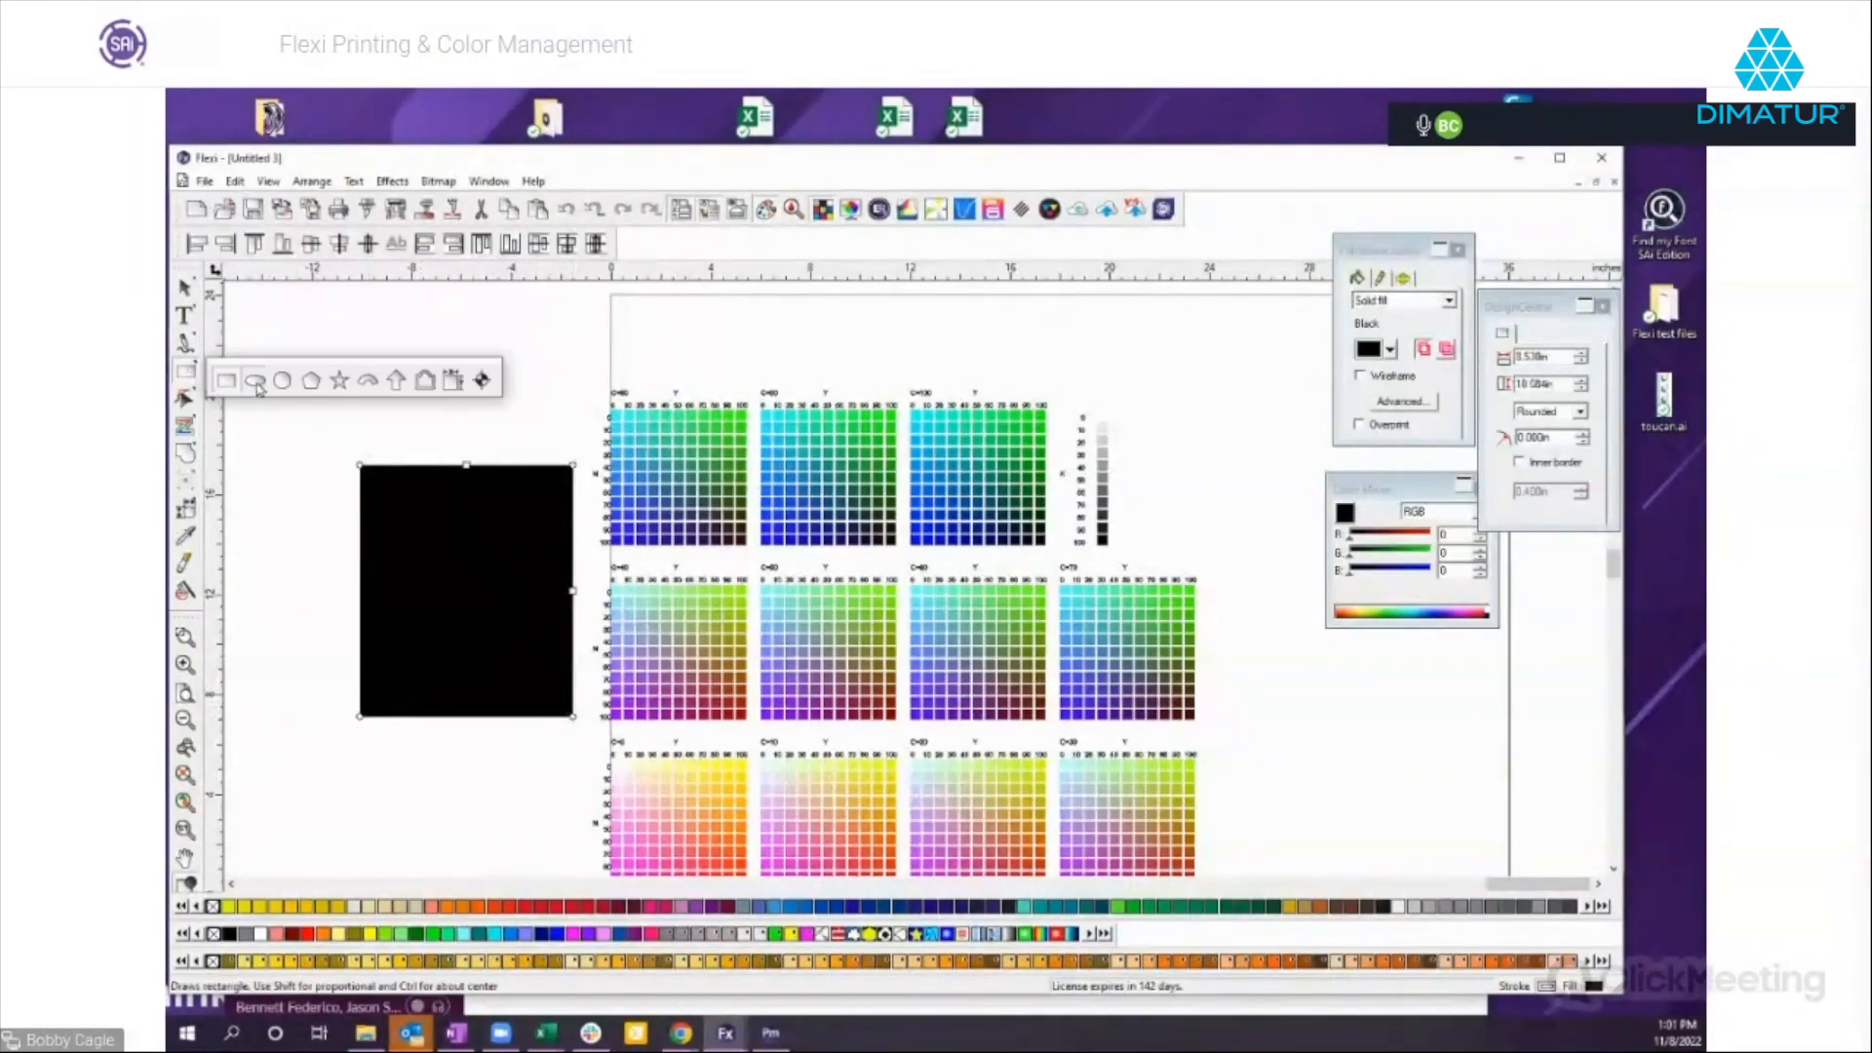
left_click(341, 382)
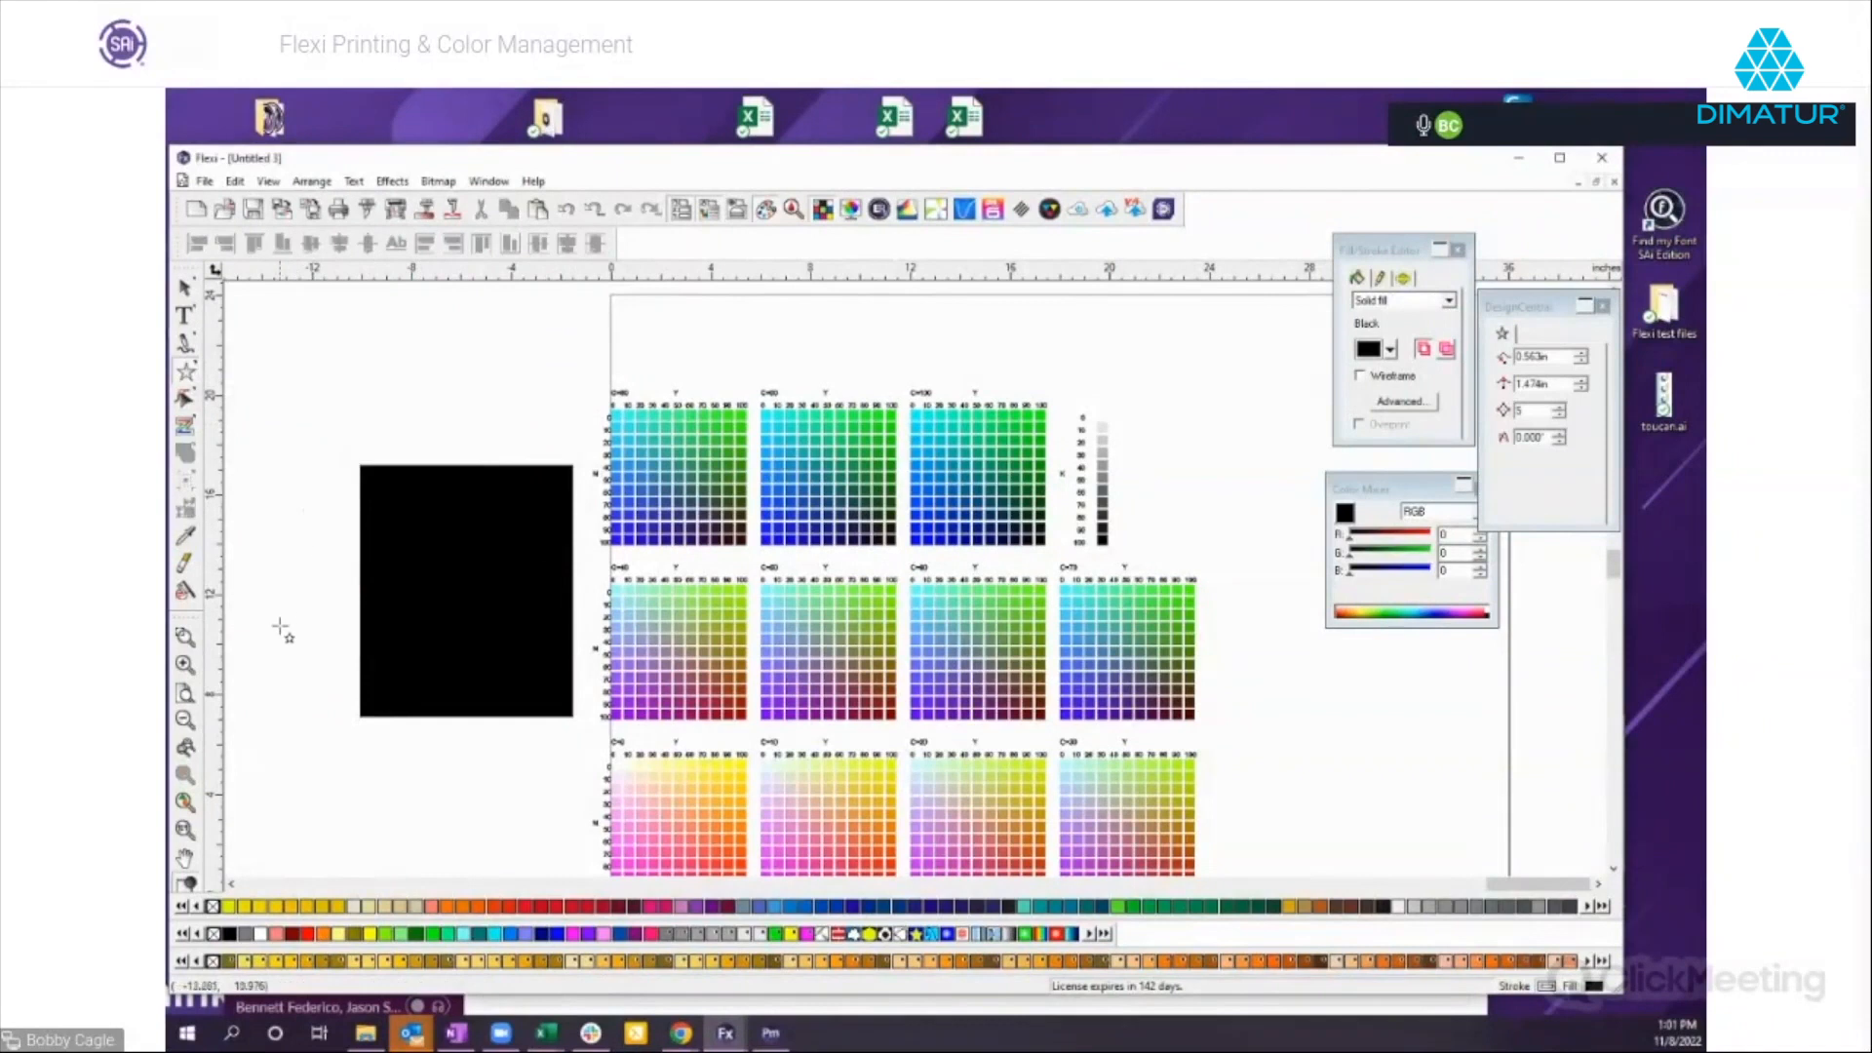
left_click_drag(301, 773, 358, 841)
left_click(245, 936)
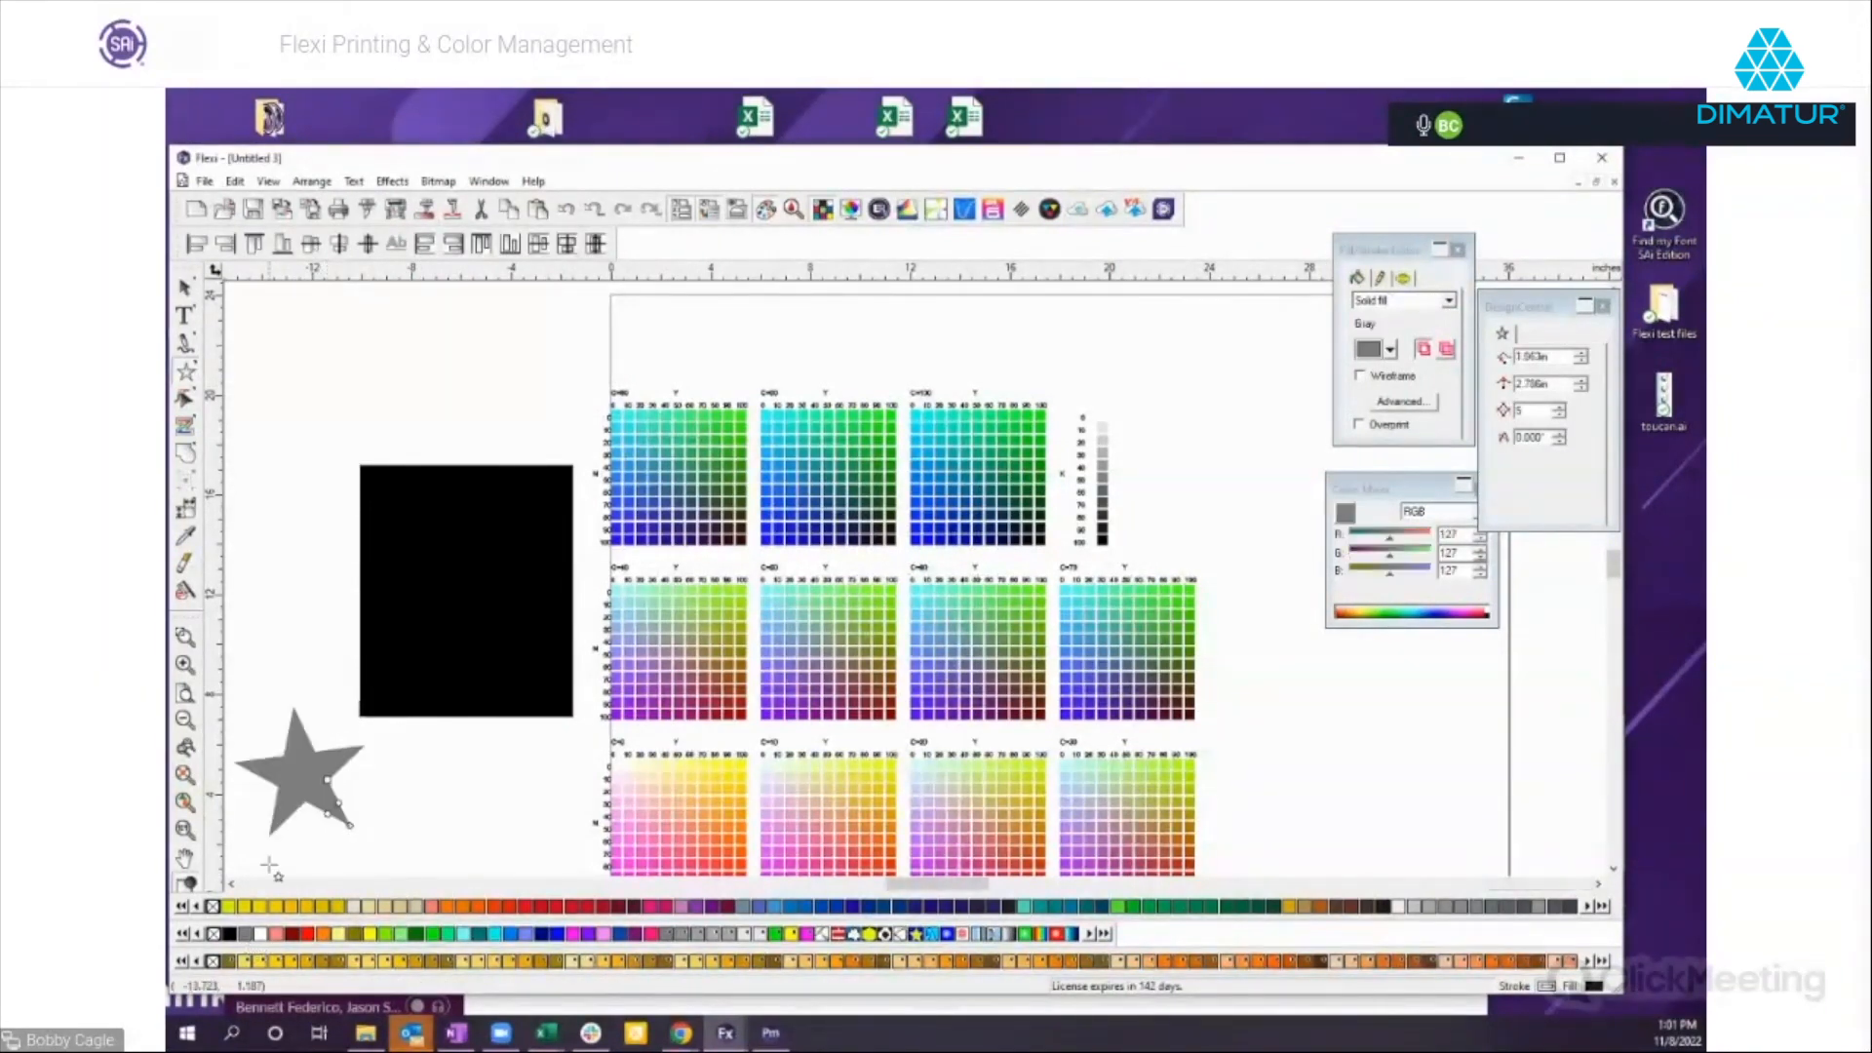
left_click_drag(302, 773, 466, 594)
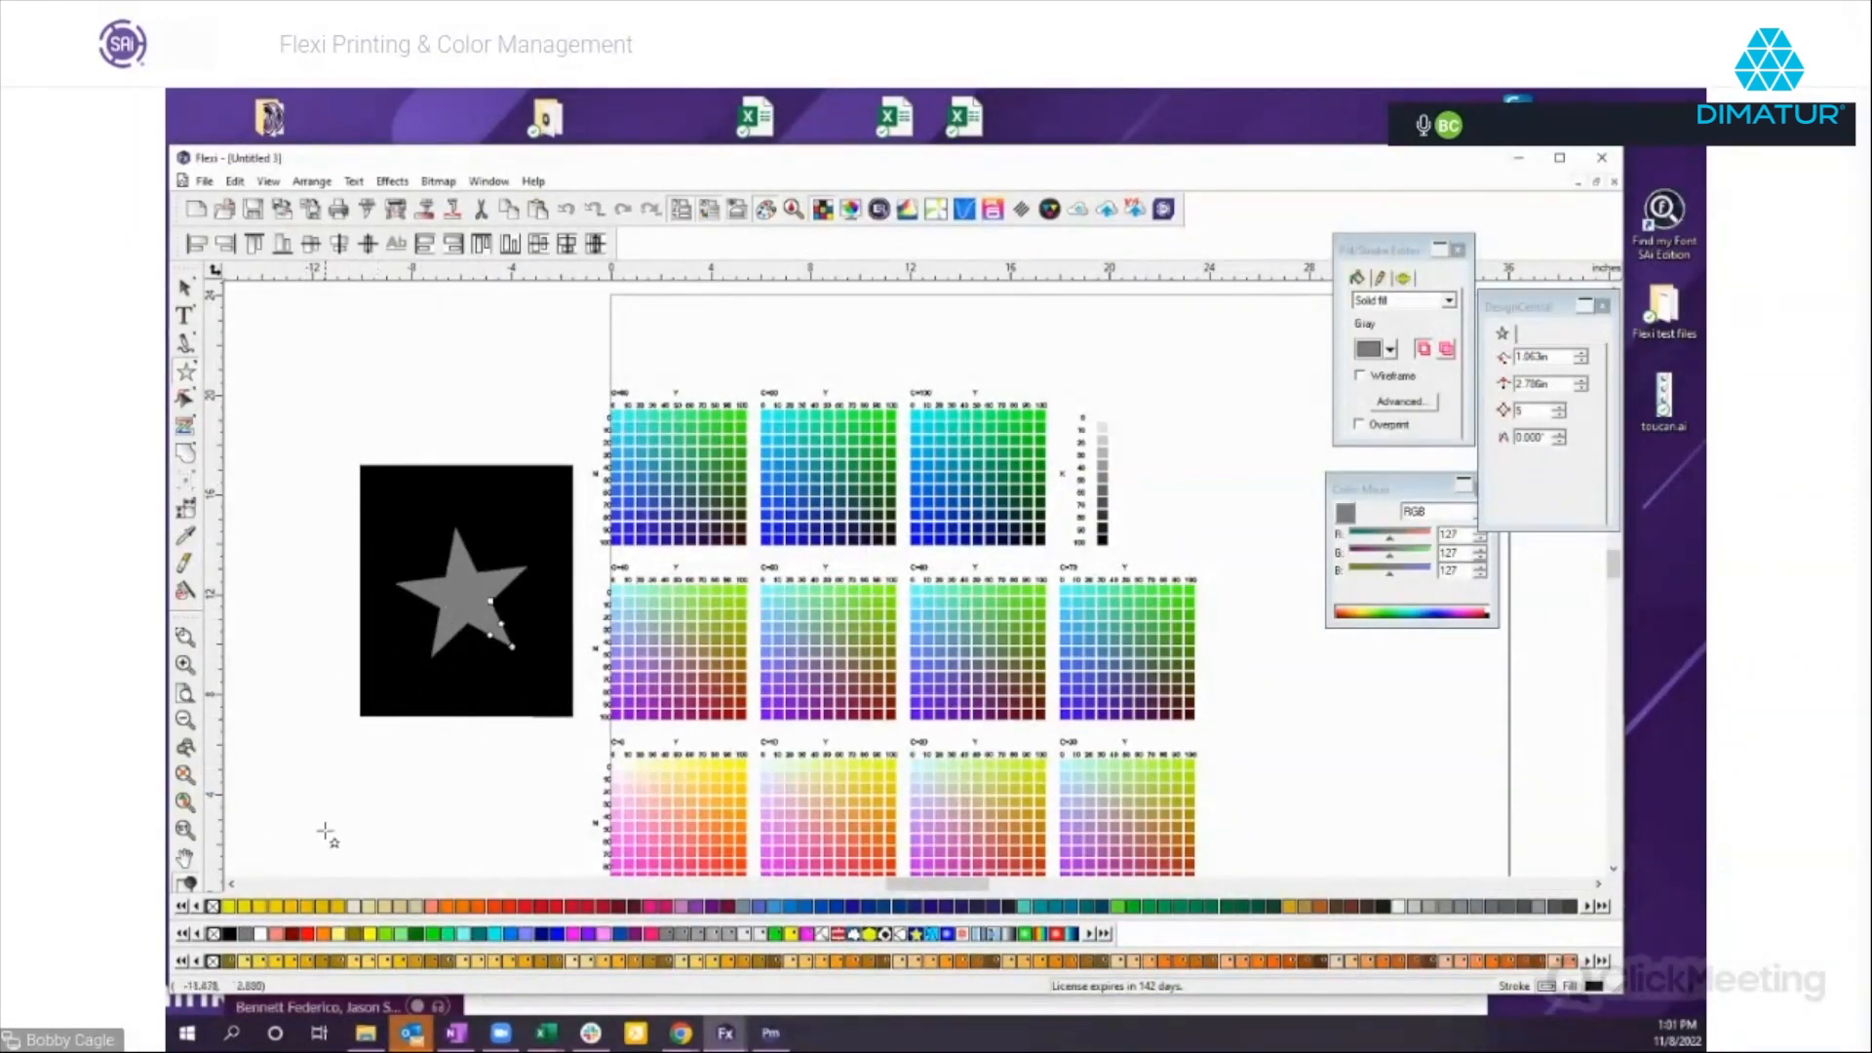
left_click(713, 935)
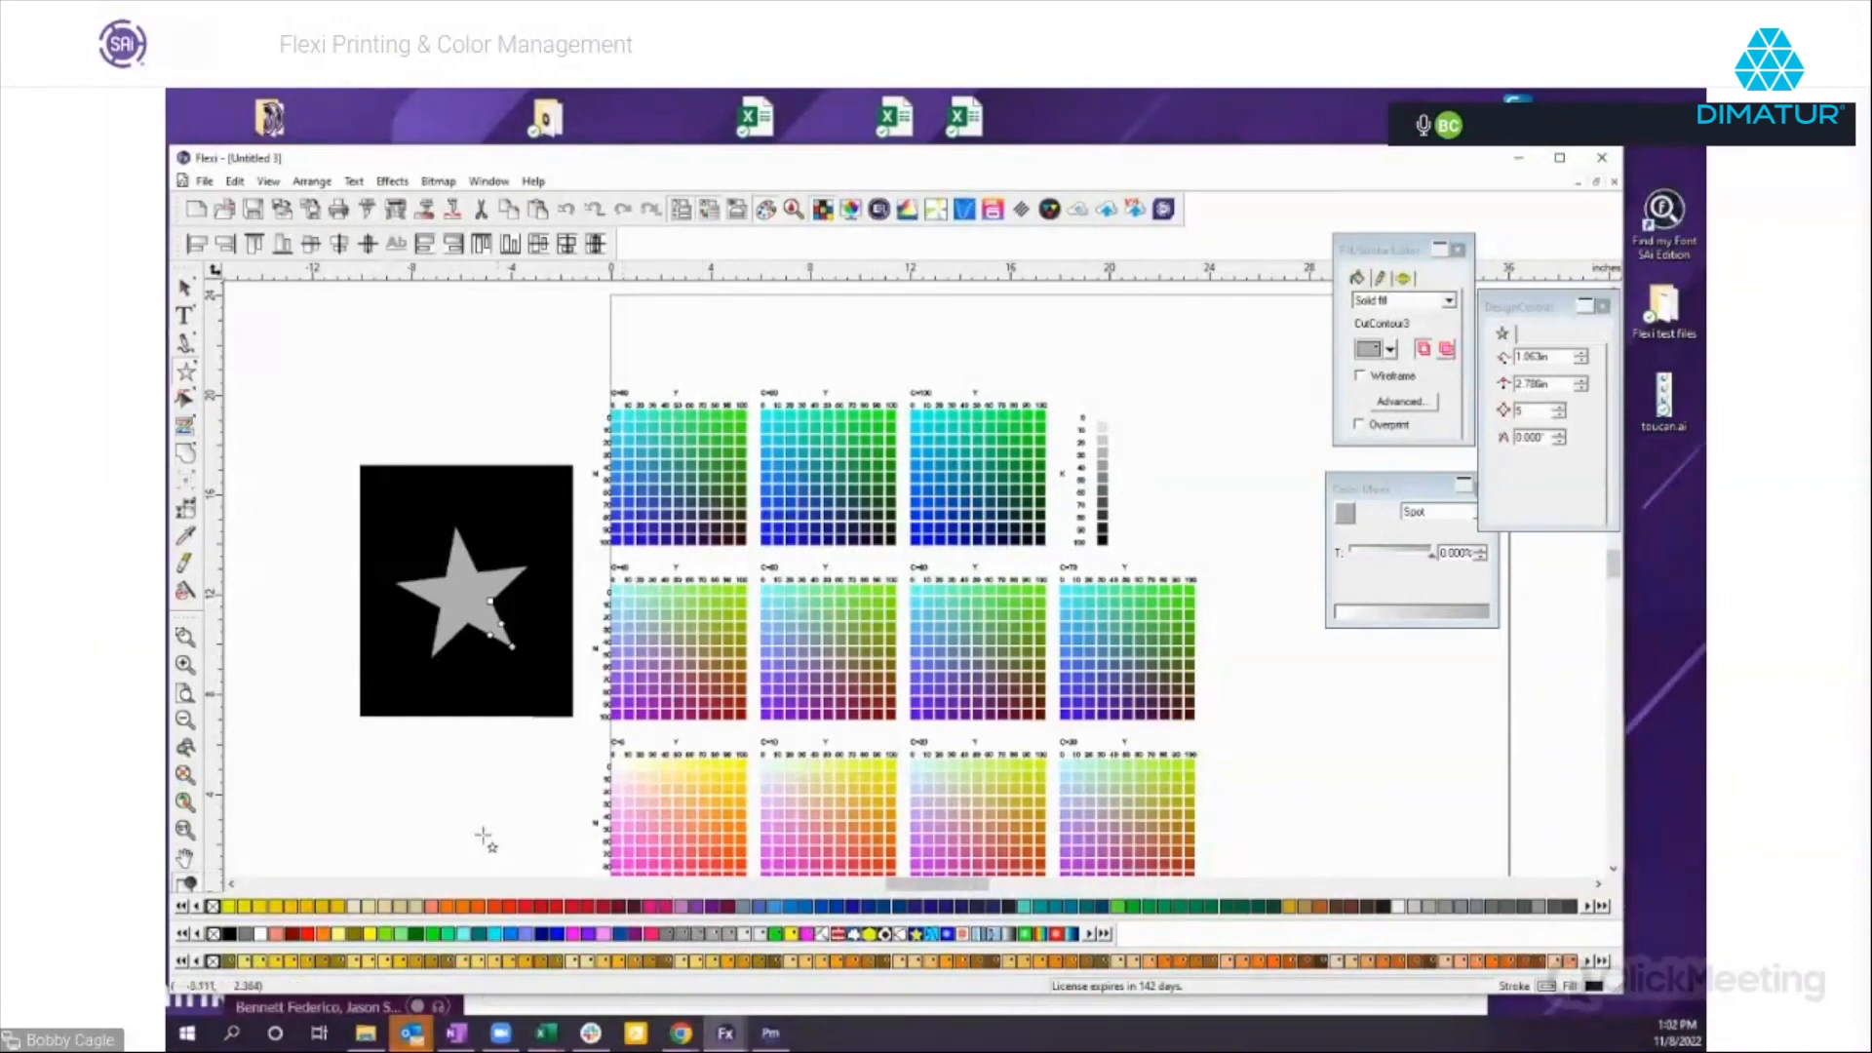
Delete the black rectangle together with the star on it.
left_click(184, 289)
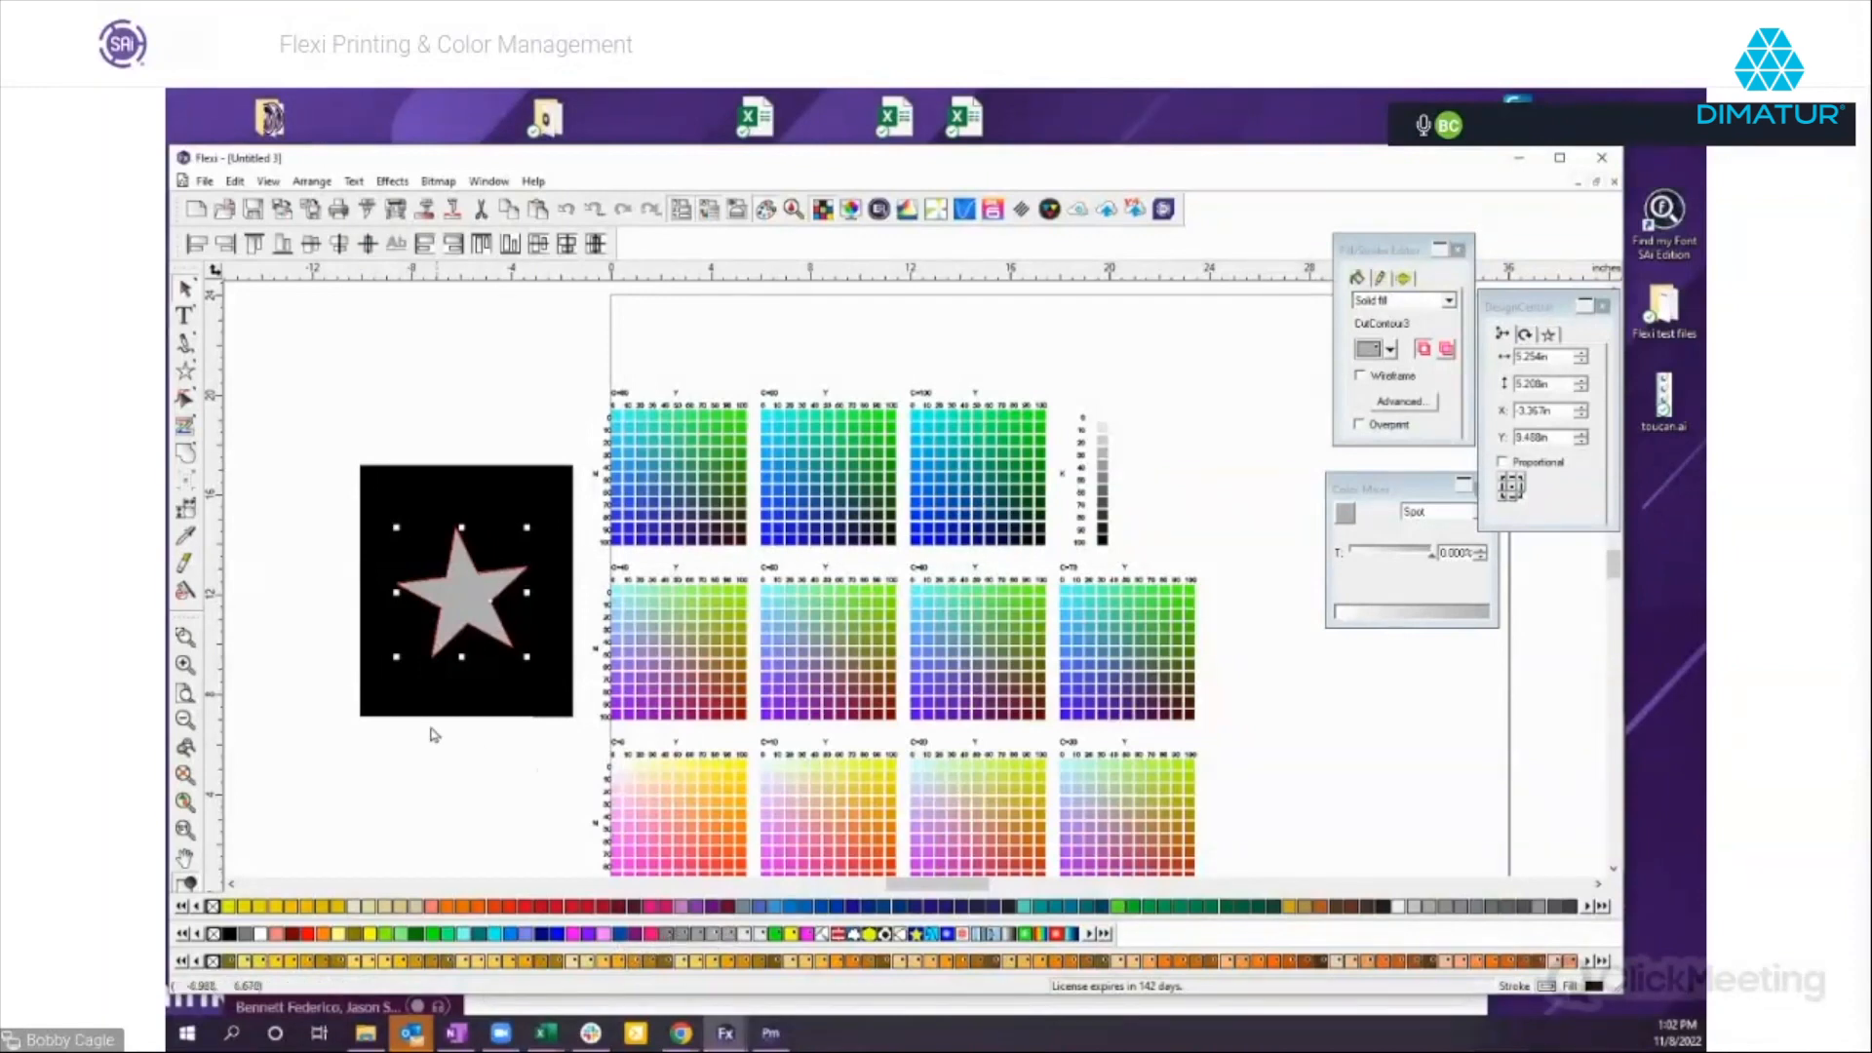
left_click(317, 495)
left_click_drag(335, 443, 500, 734)
key("Delete")
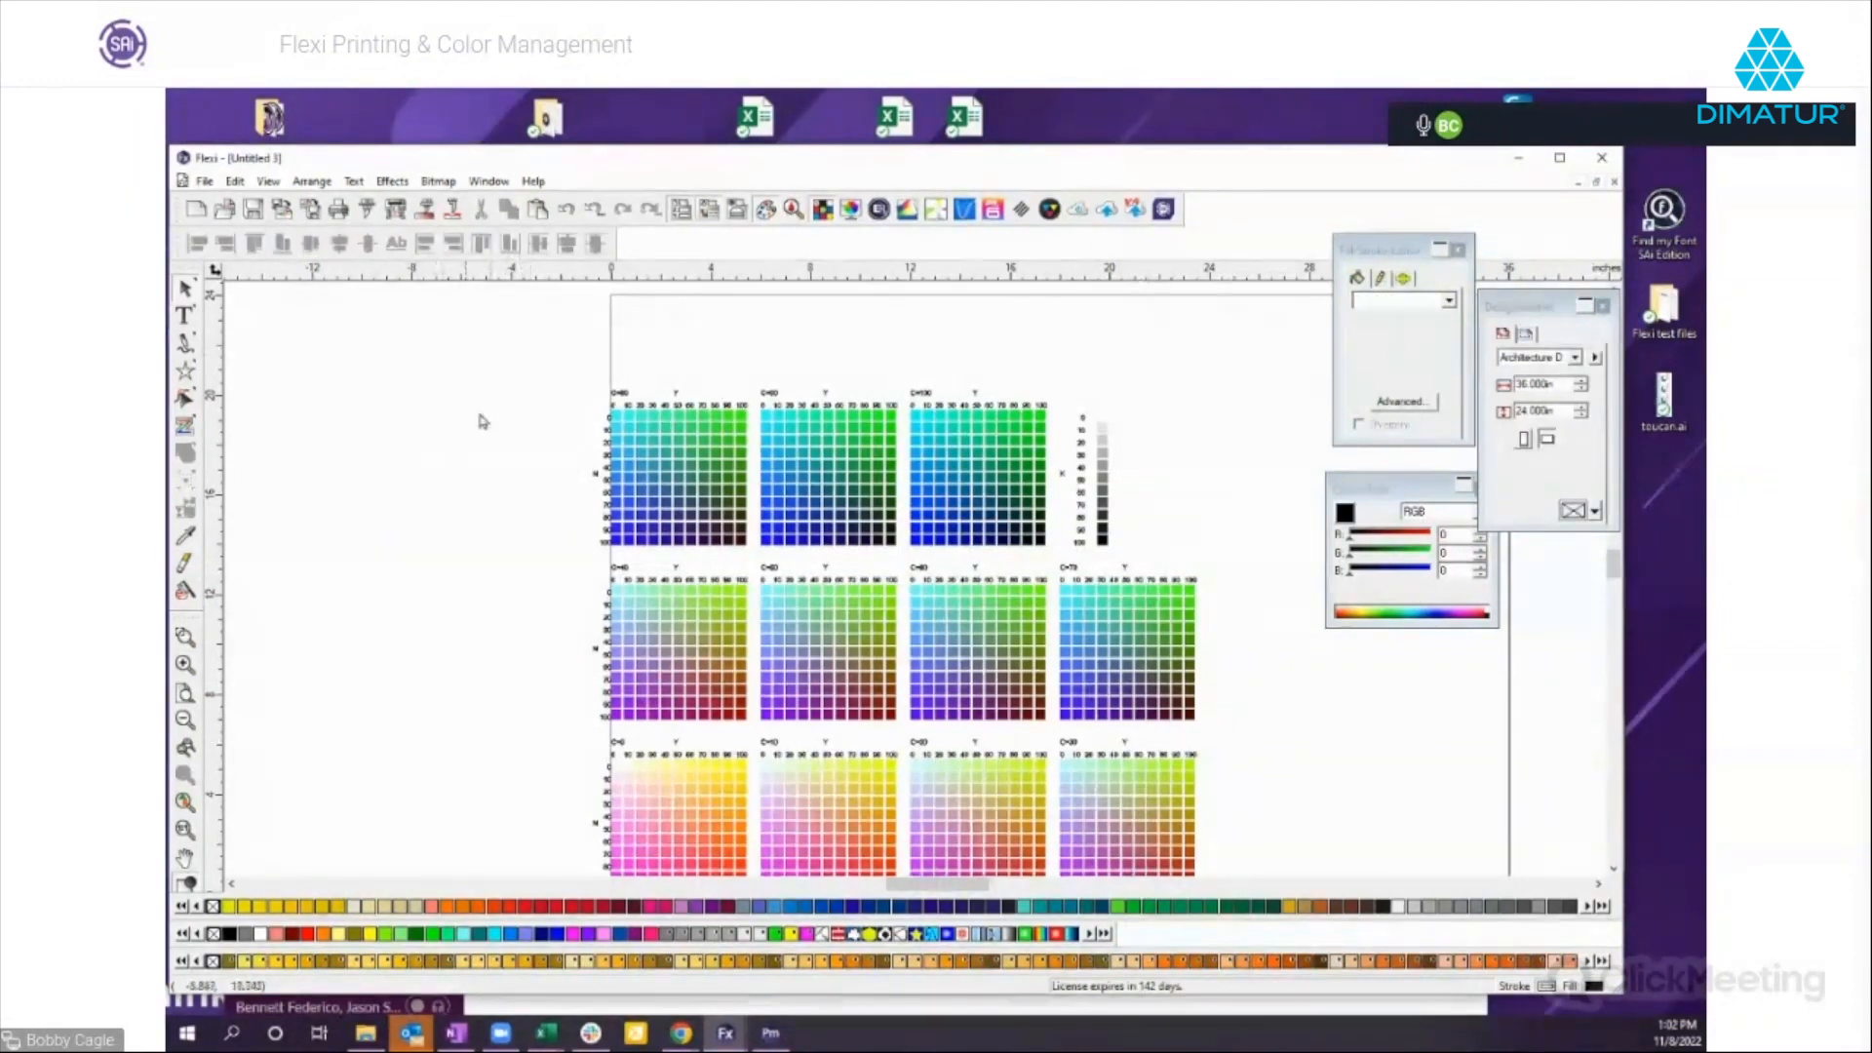
Delete the whole CMYK swatch chart, including the remaining swatch rows at its lower edge, to empty the page.
left_click_drag(578, 342, 1237, 878)
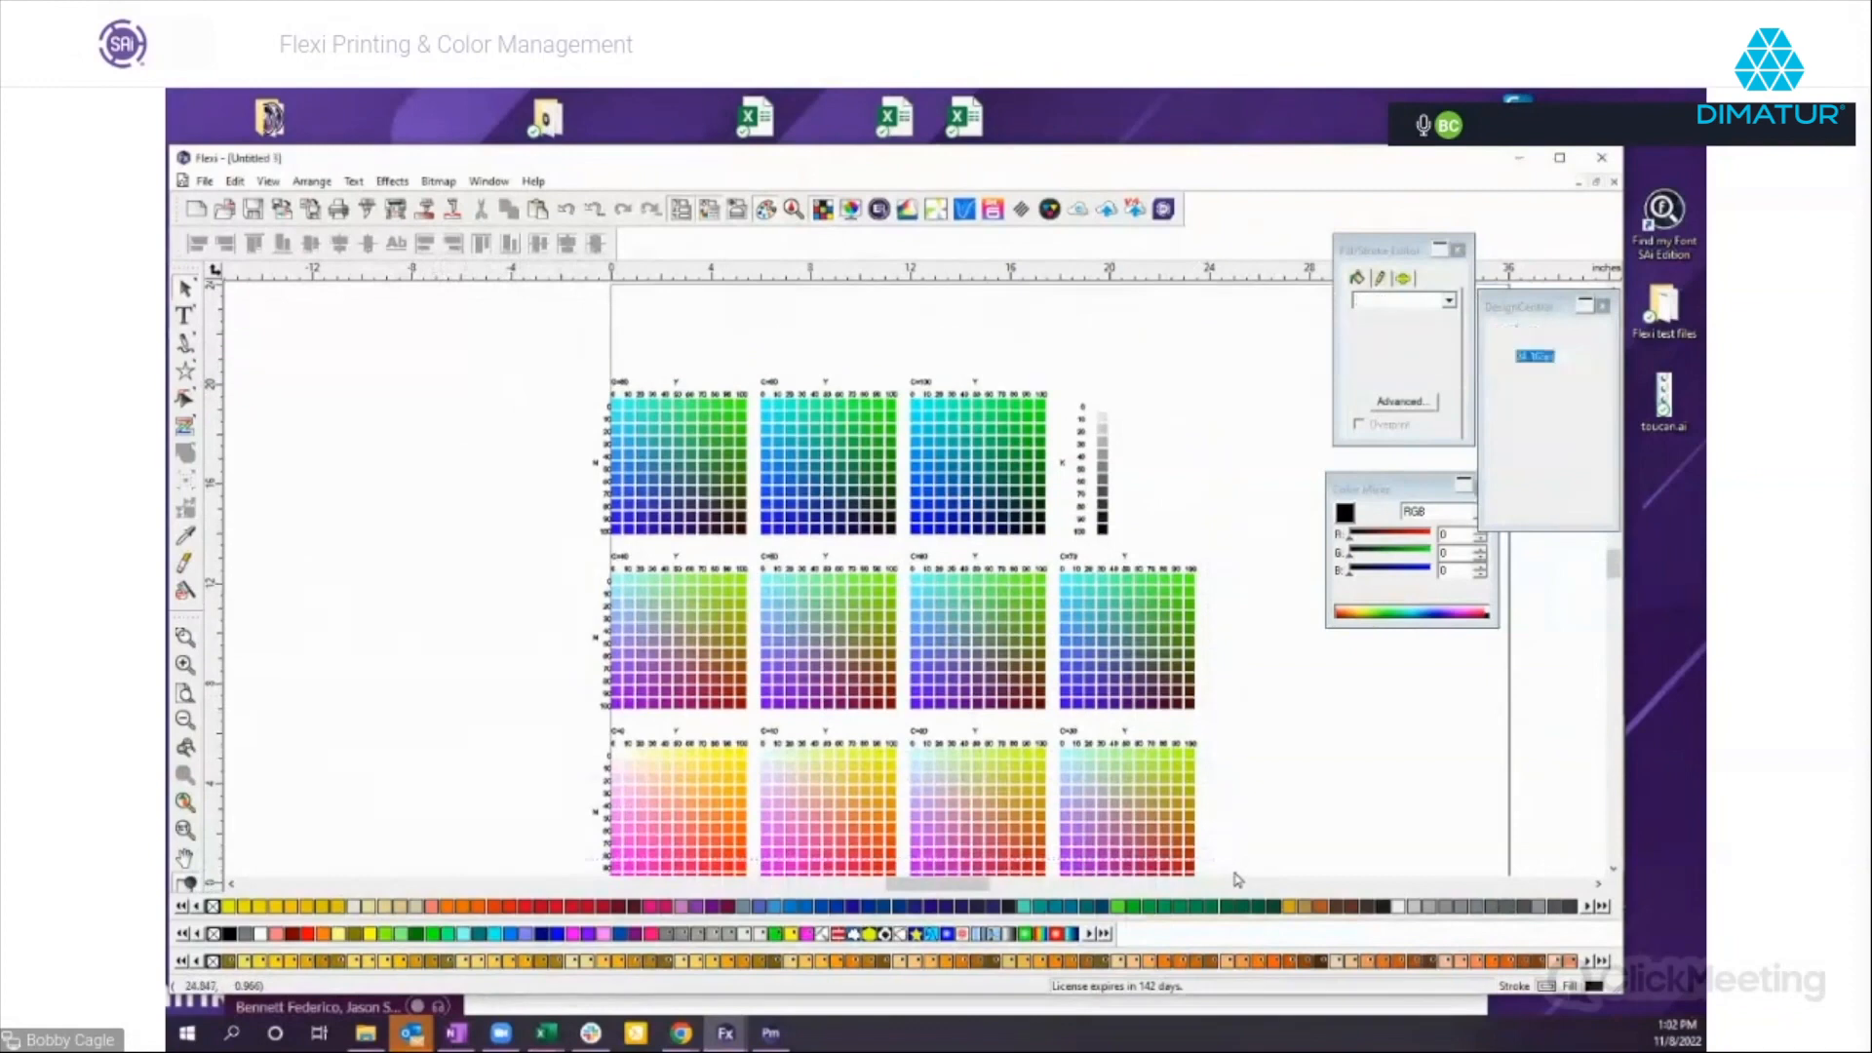
key("Delete")
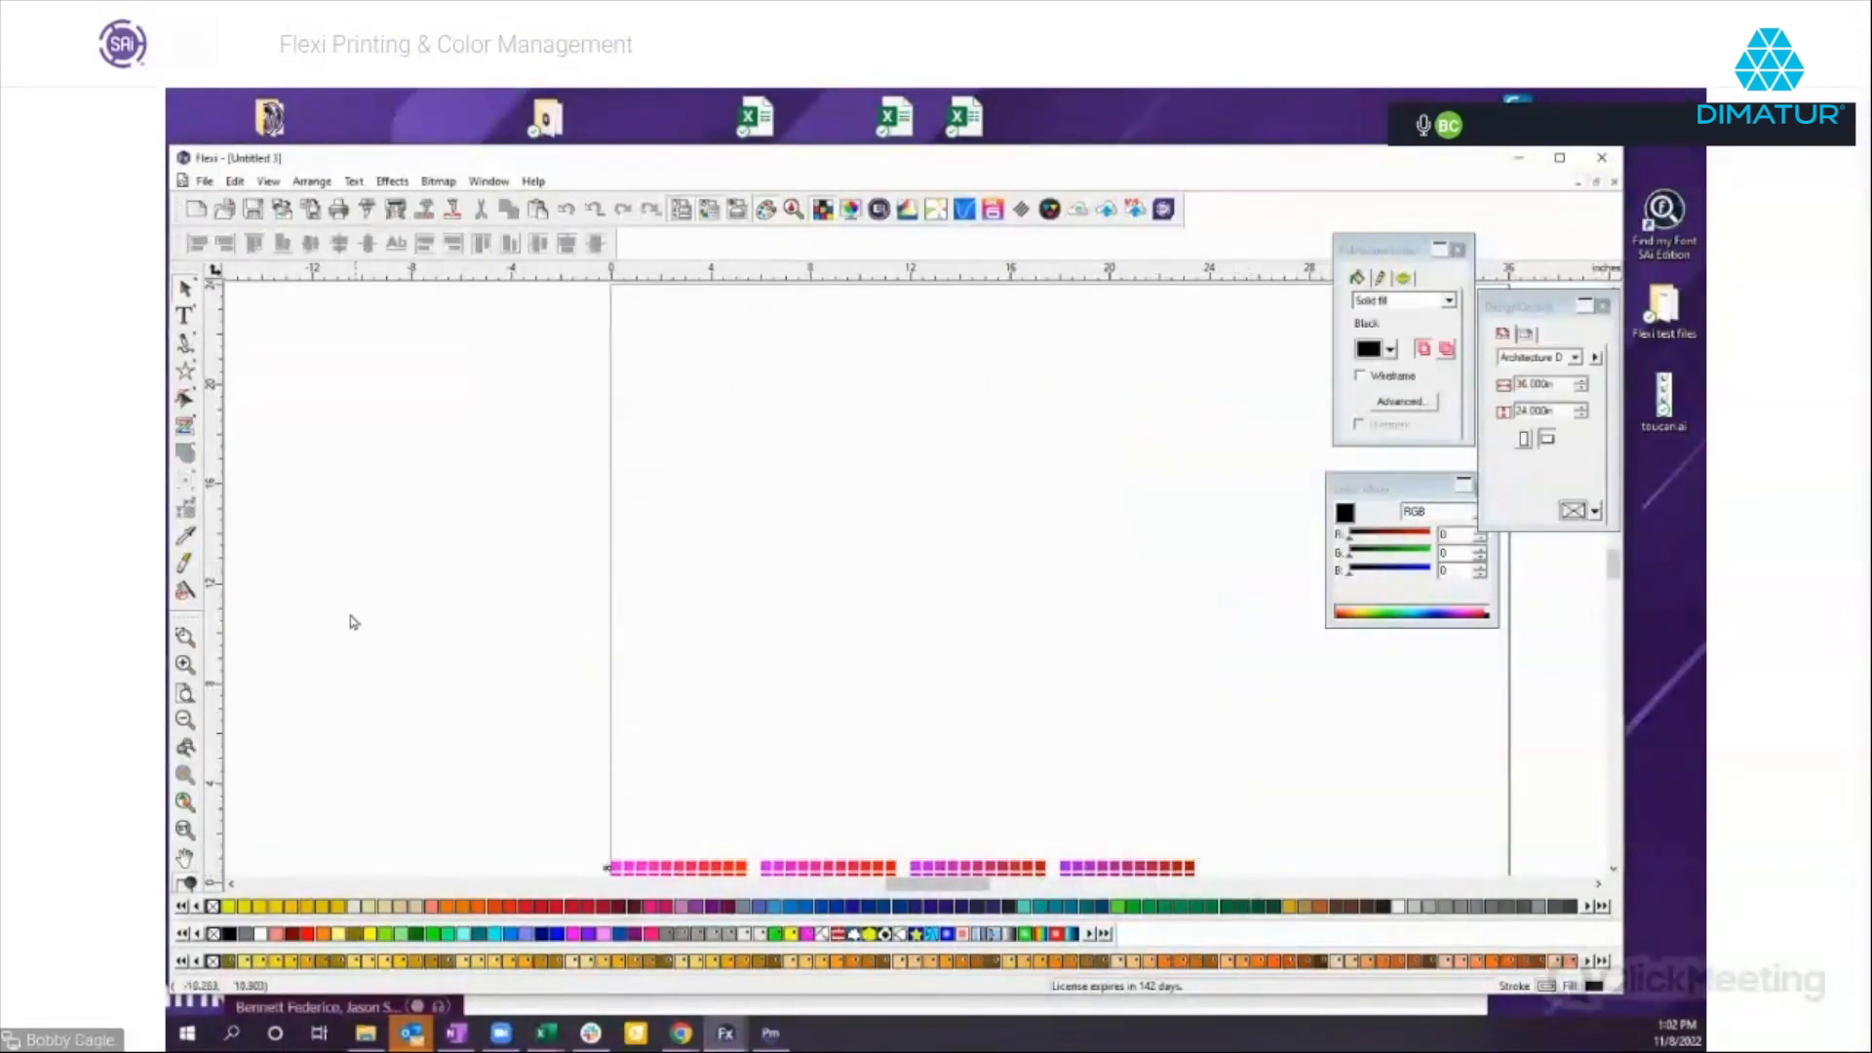
left_click(185, 721)
left_click_drag(718, 711, 1134, 759)
key("Delete")
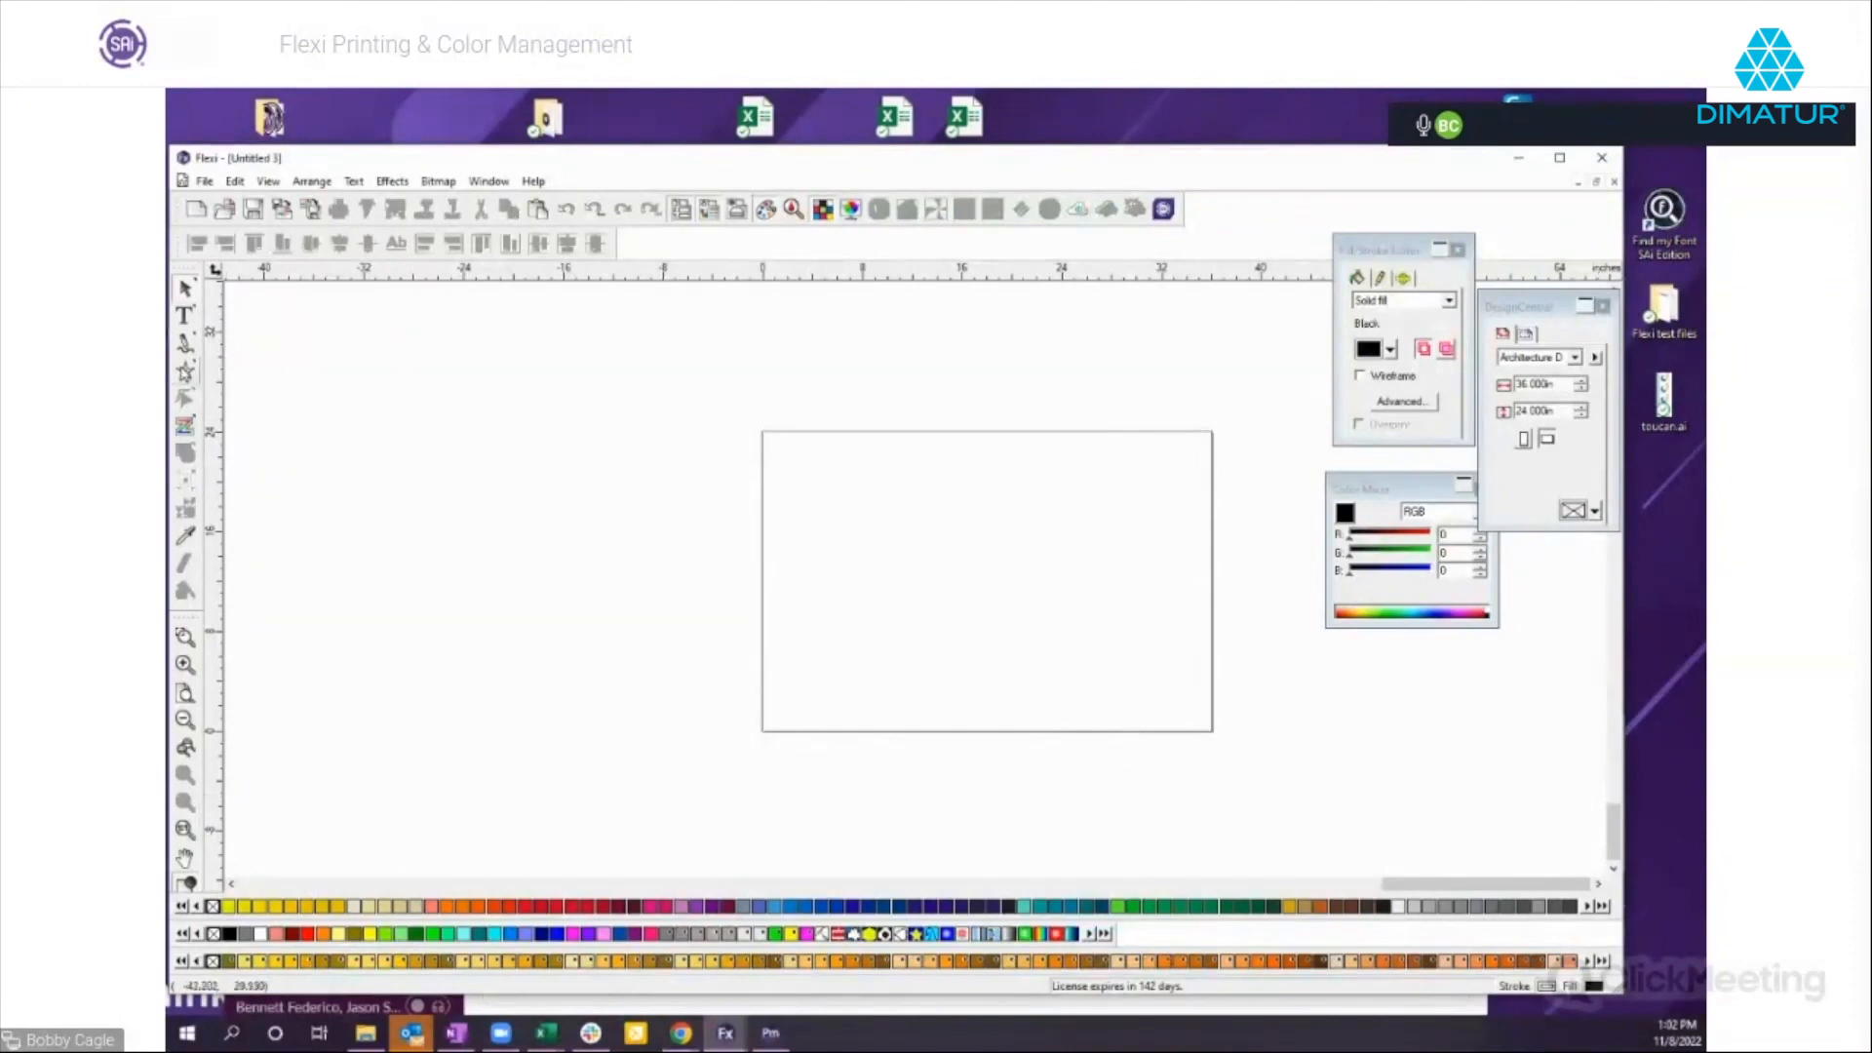
Draw a black five-pointed star about 8.4 in wide and 8.9 in high in the page's upper-left area.
left_click(185, 370)
left_click_drag(806, 545, 882, 542)
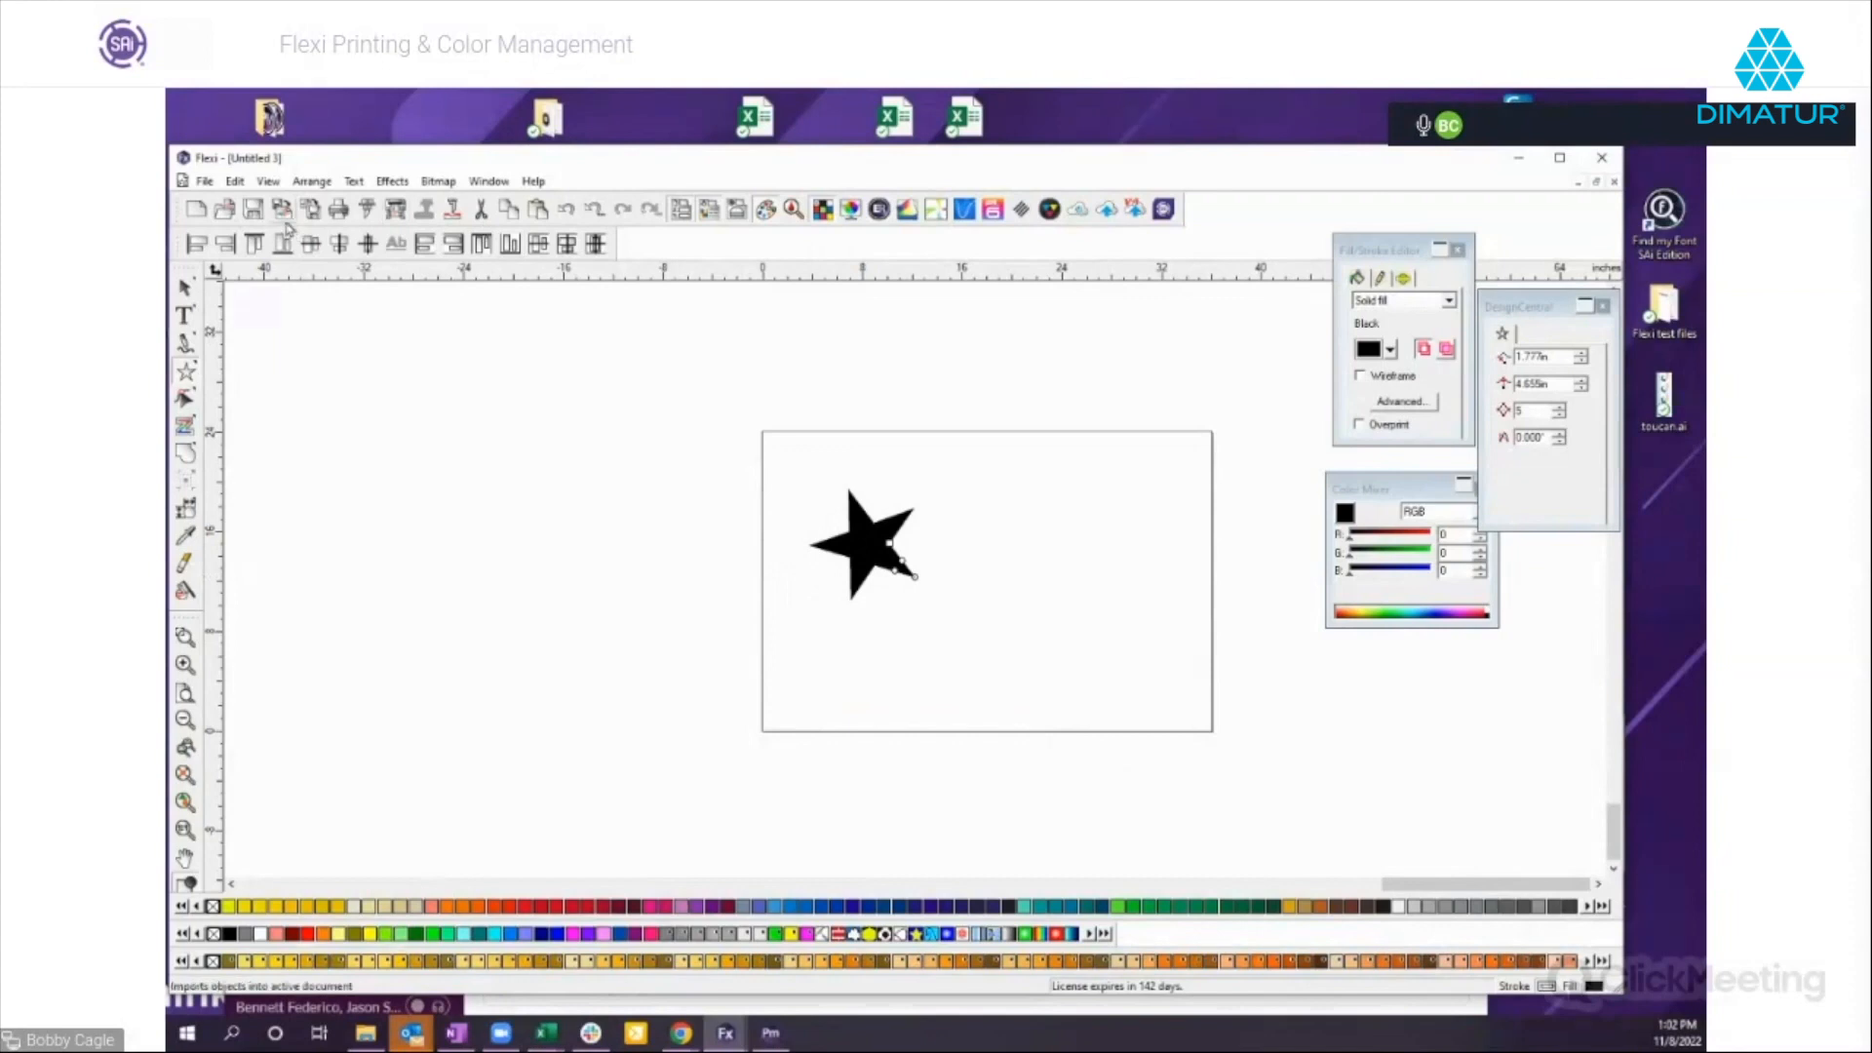
Examine the Pure Hue options for vector objects in the rendering intent color settings, try preserving Yellow, and cancel the options.
left_click(235, 181)
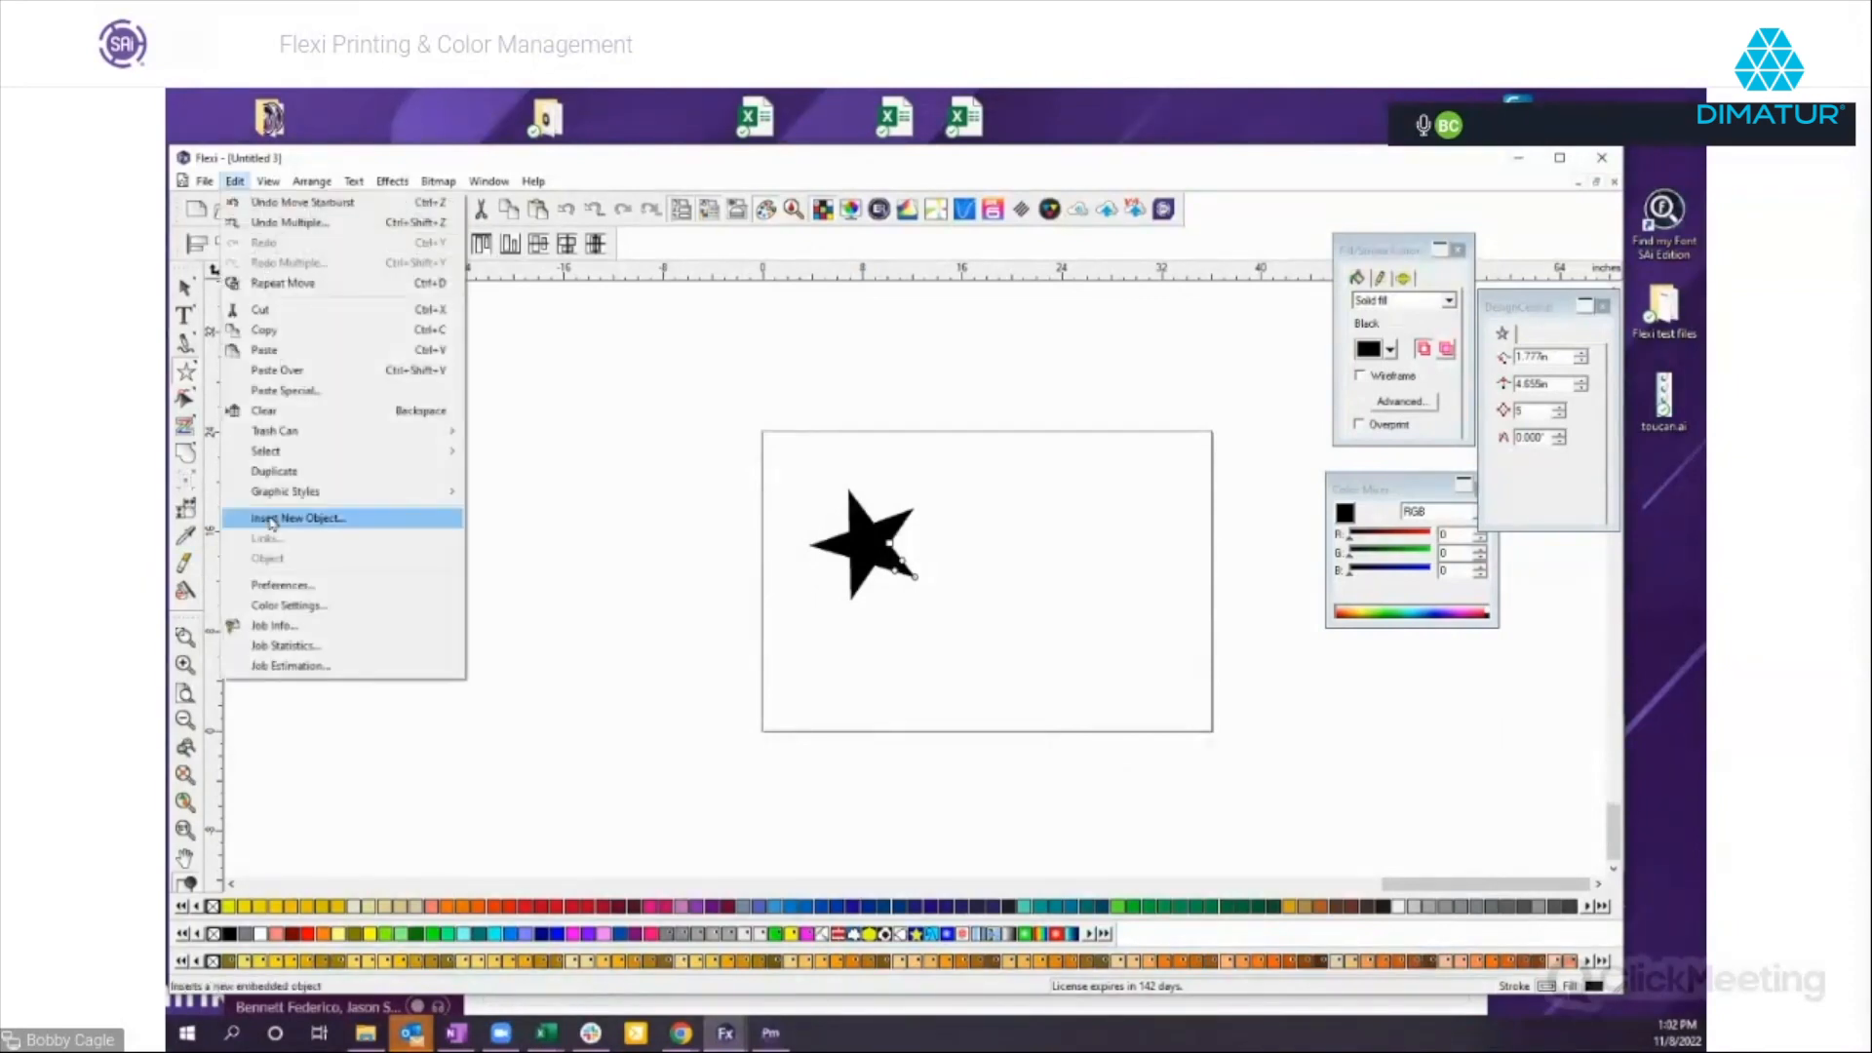
left_click(291, 606)
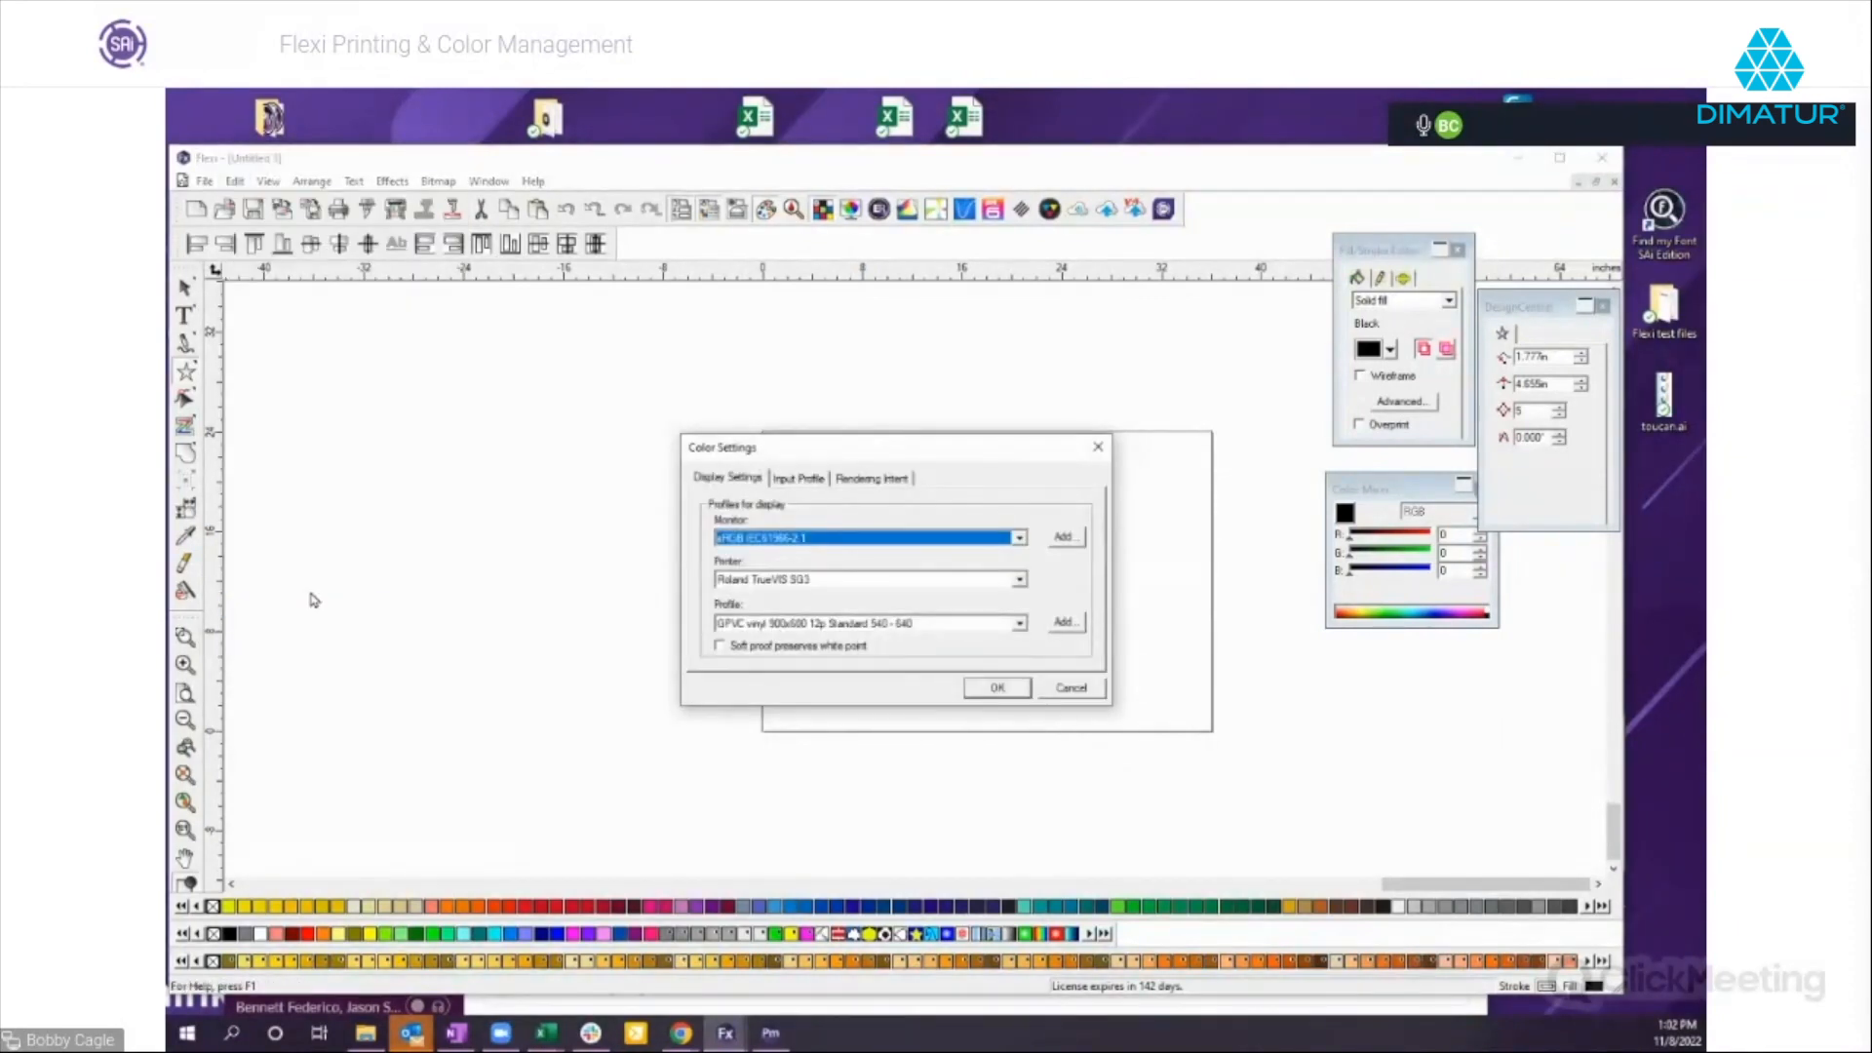
left_click(864, 477)
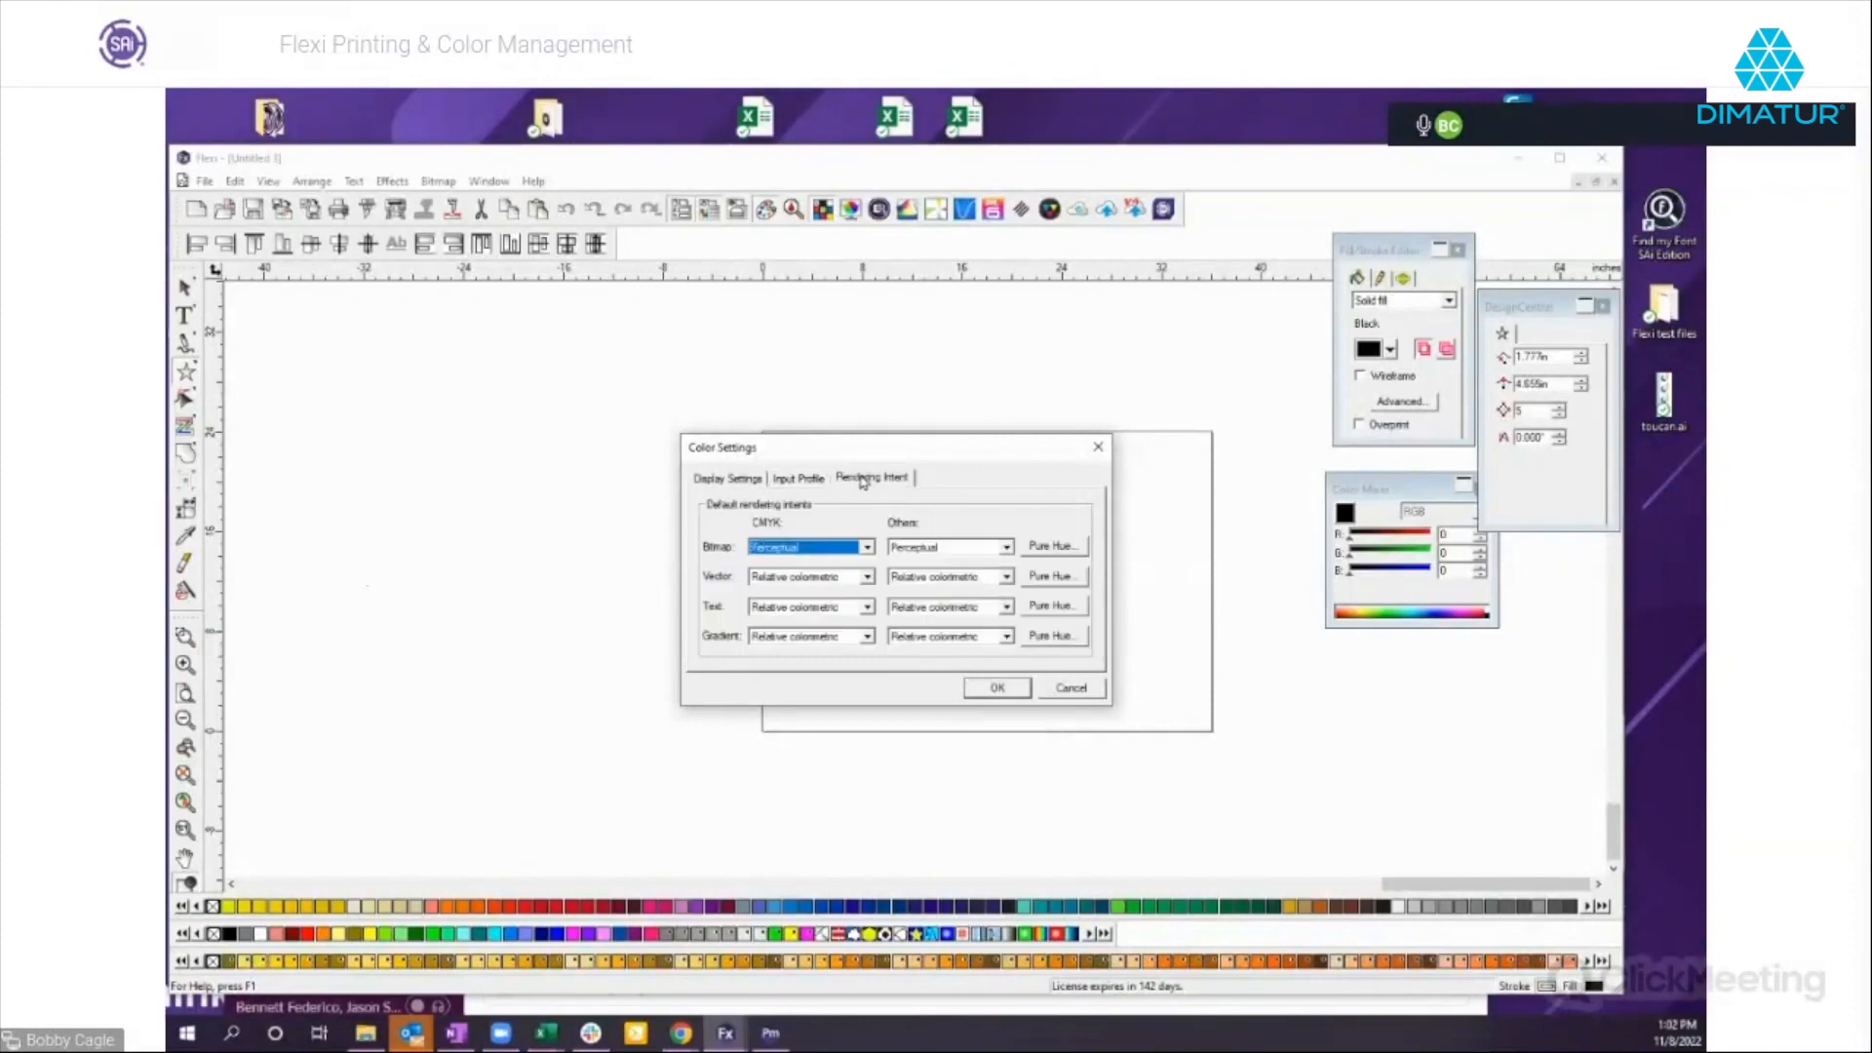
left_click(1049, 582)
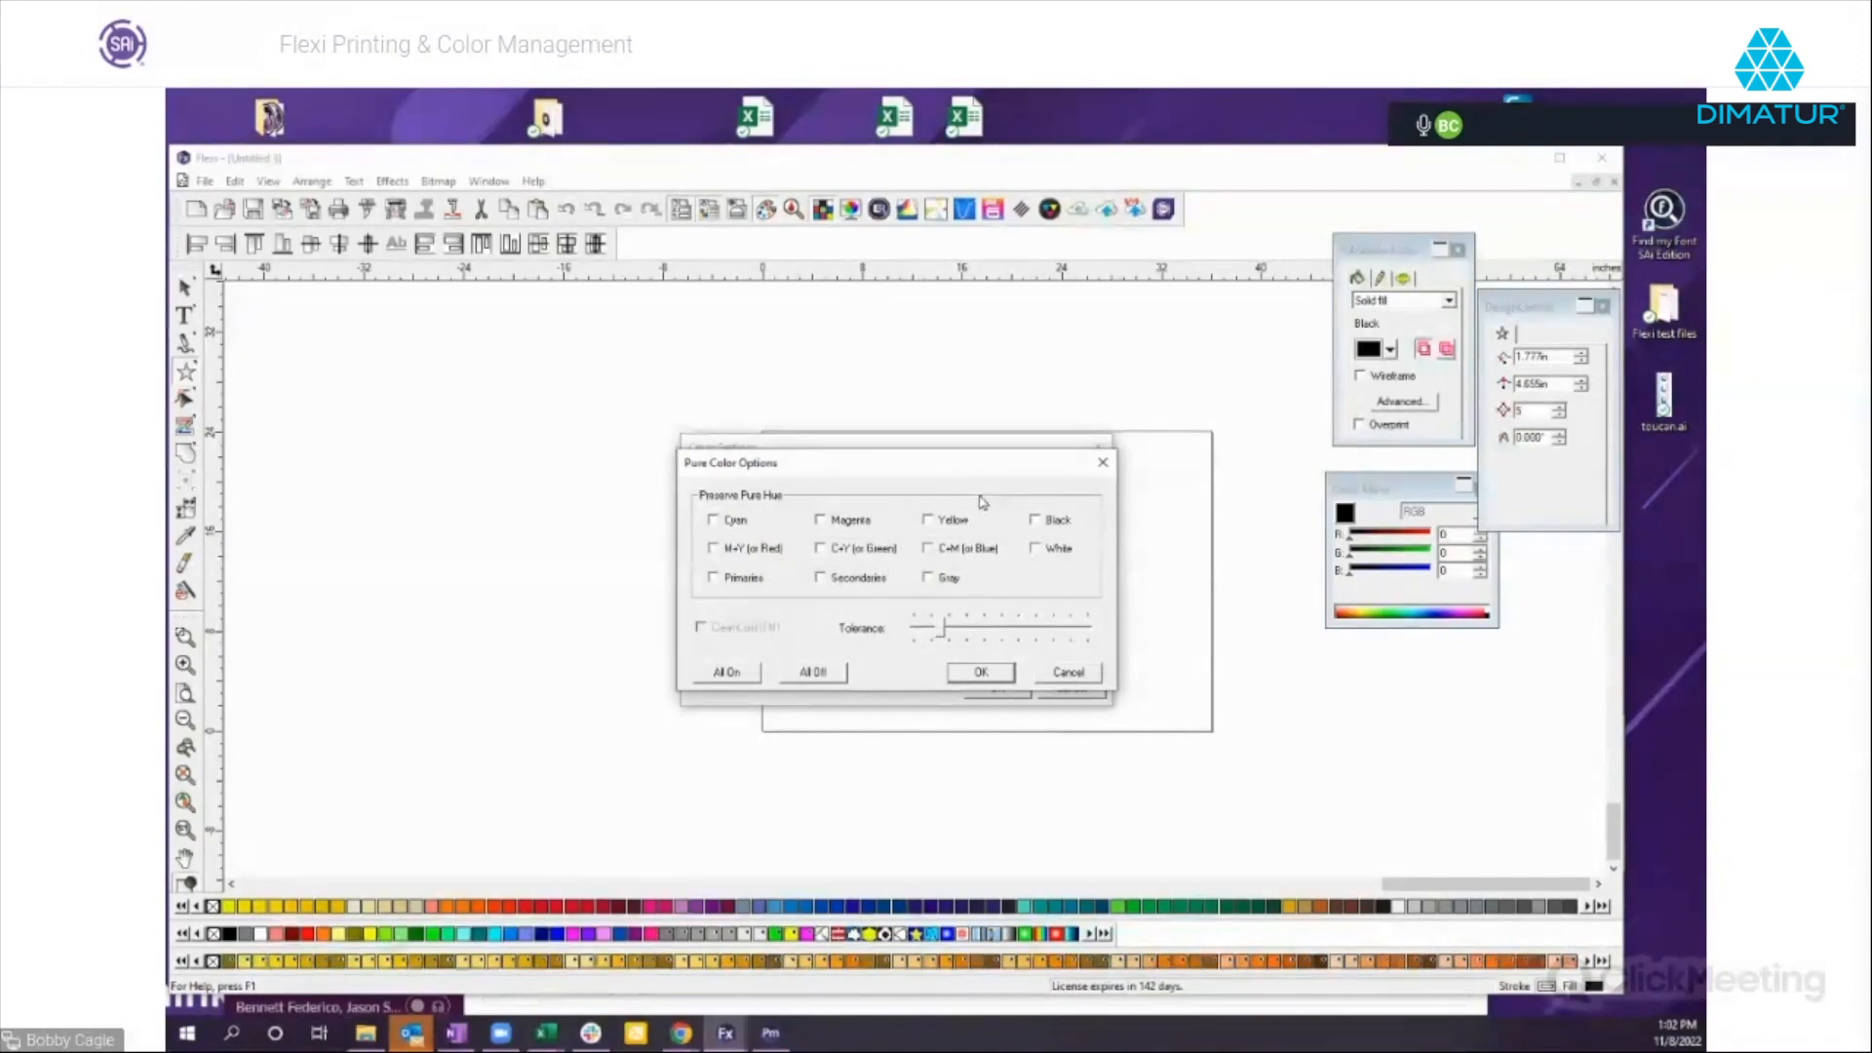
left_click_drag(946, 474, 952, 633)
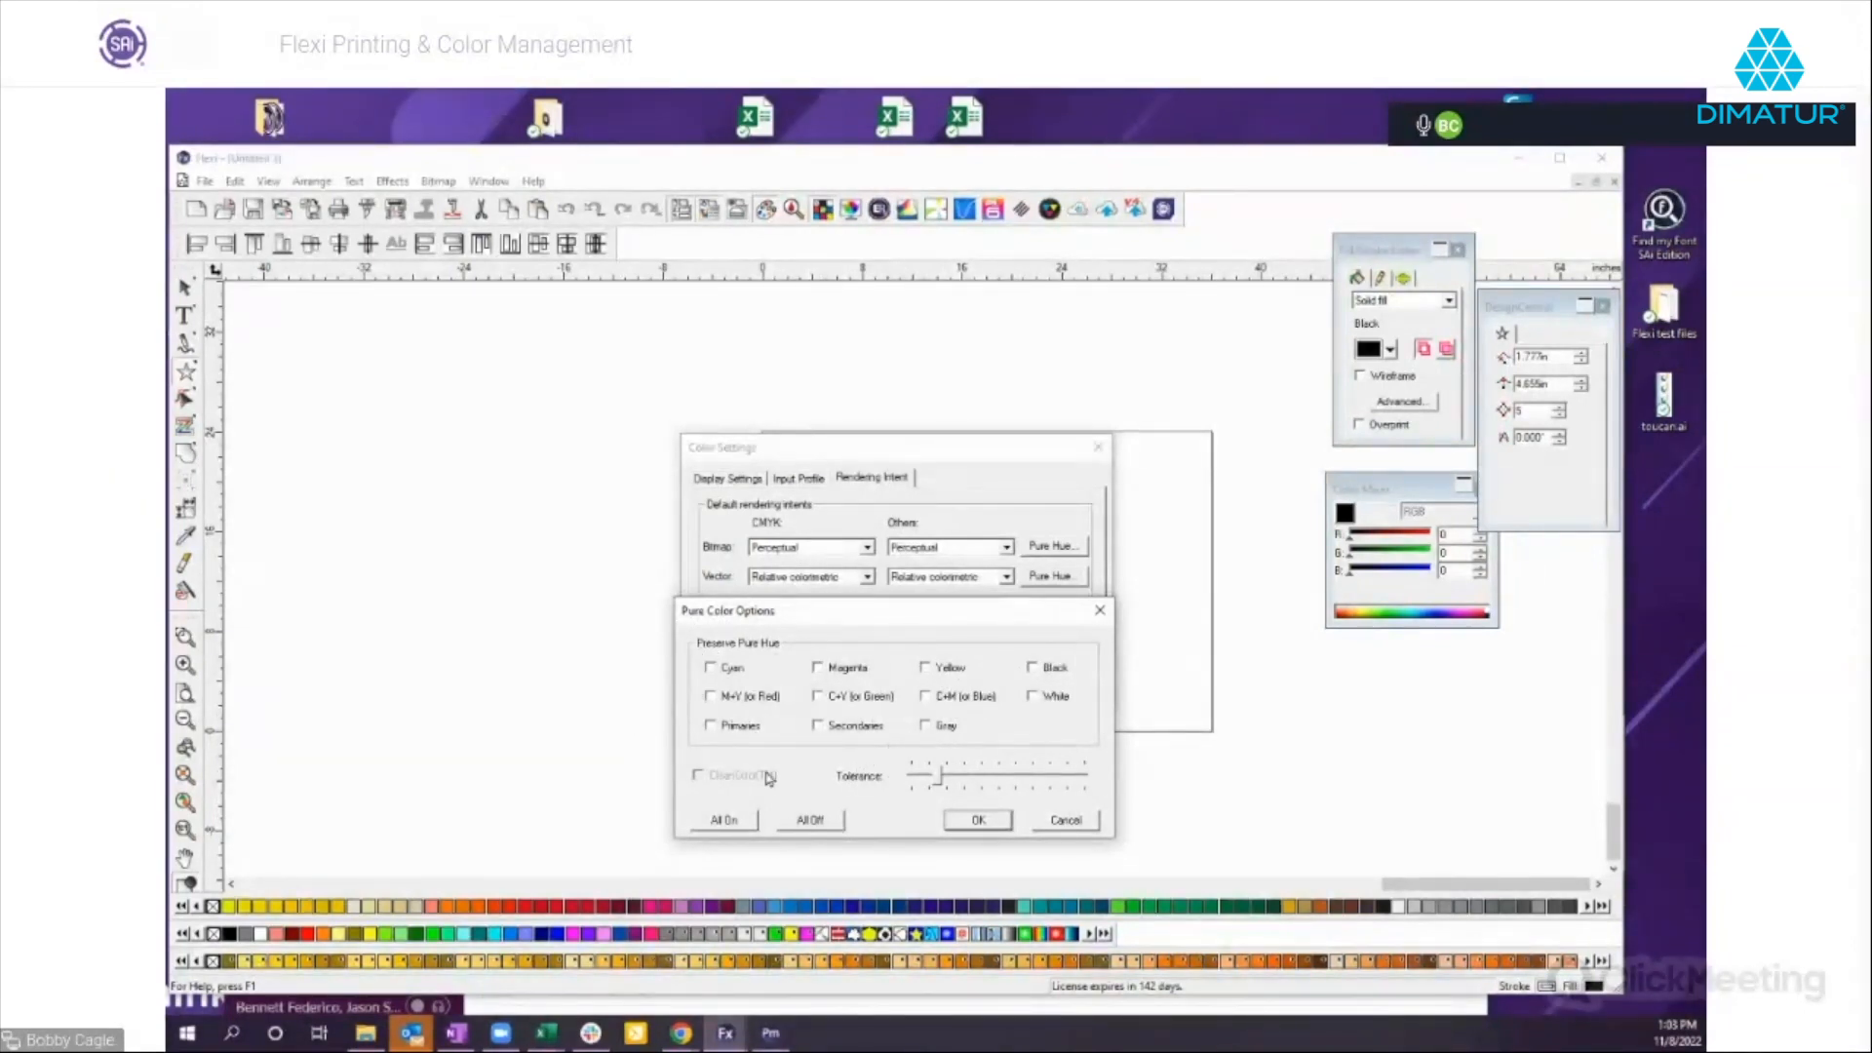
left_click(925, 668)
left_click(698, 775)
left_click(1084, 827)
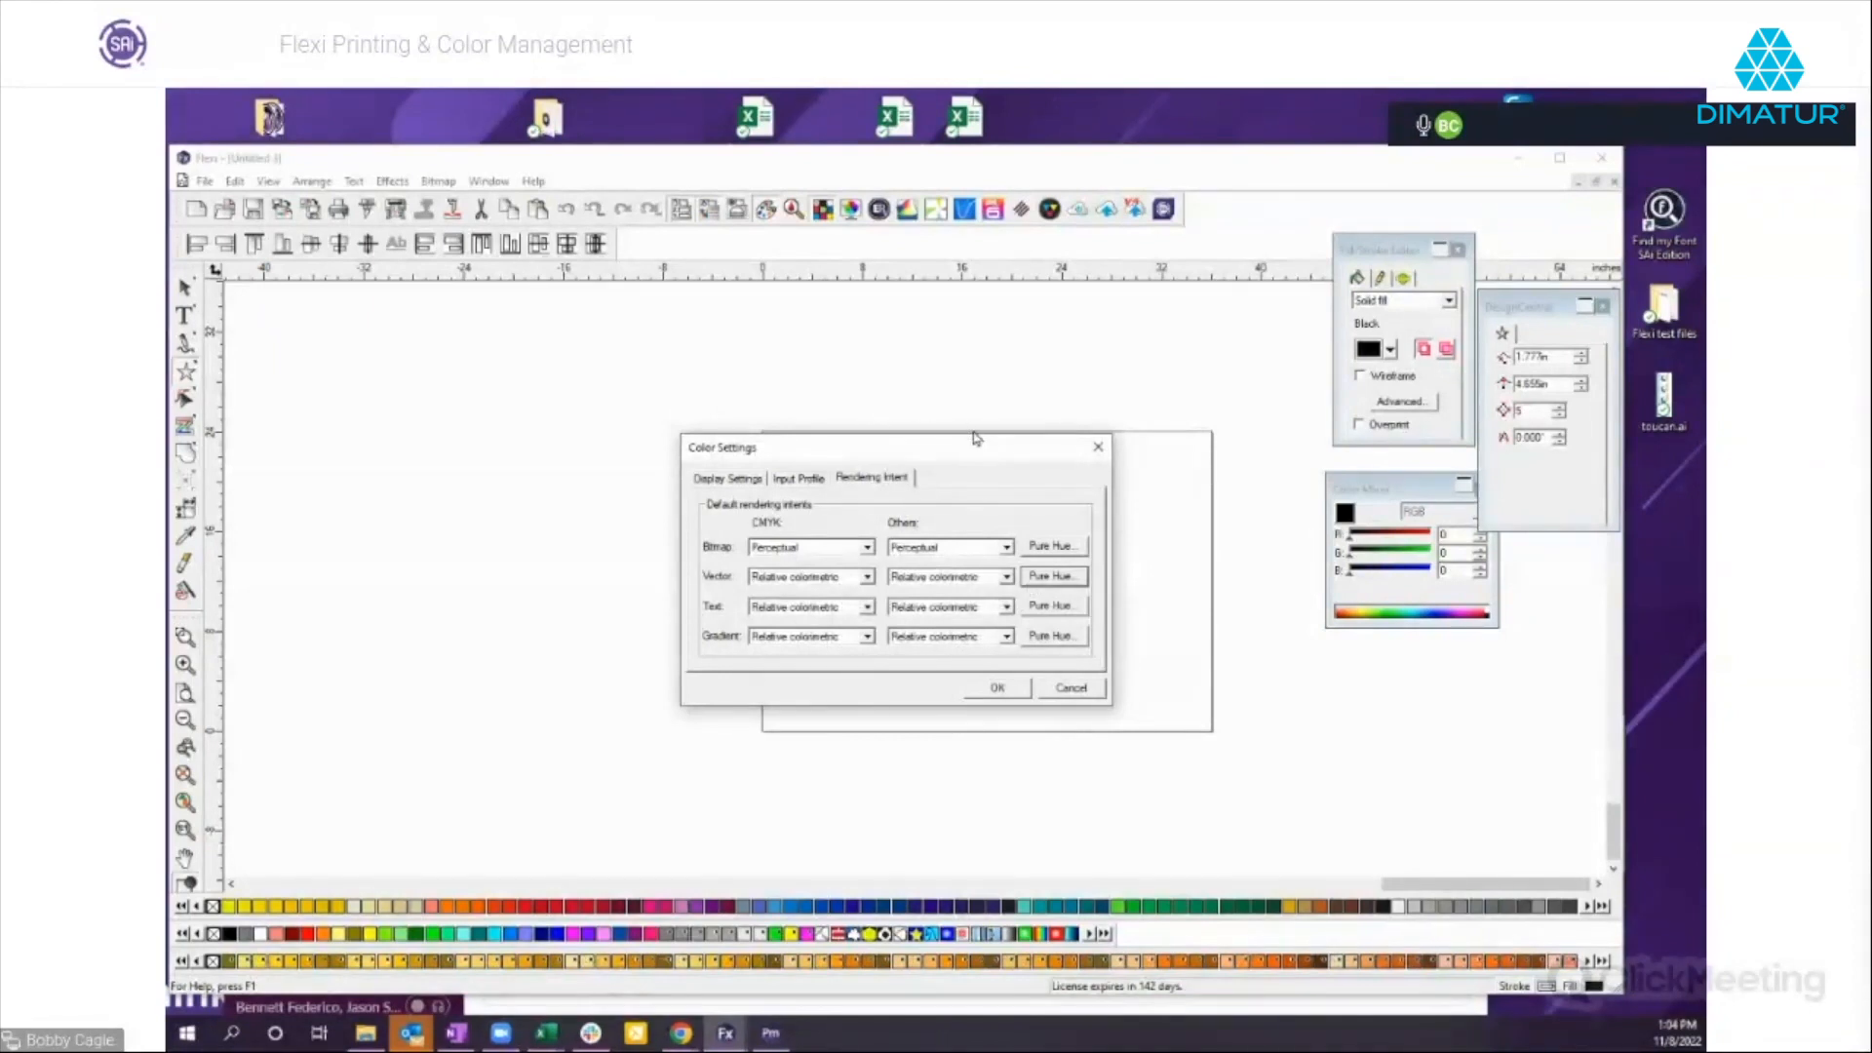
left_click(998, 688)
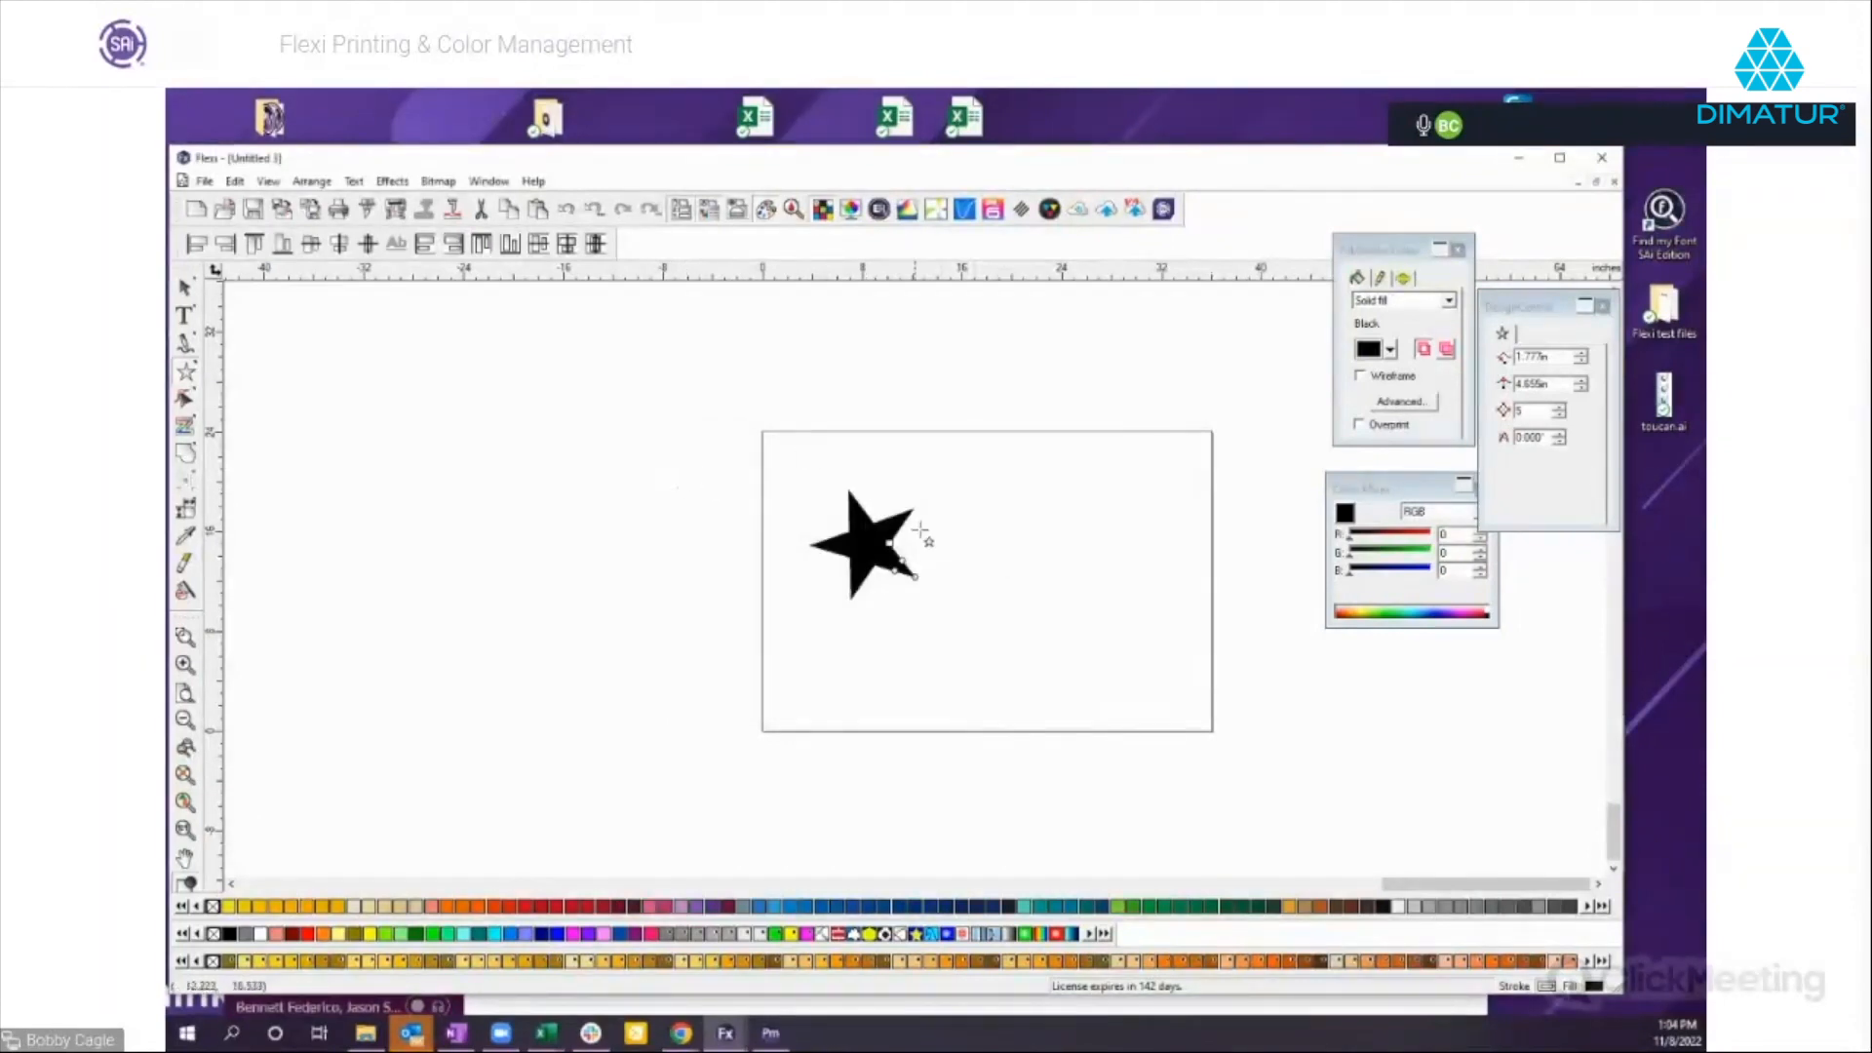
Select the black star on the page and delete it.
left_click(185, 288)
left_click(970, 571)
left_click_drag(797, 468, 975, 622)
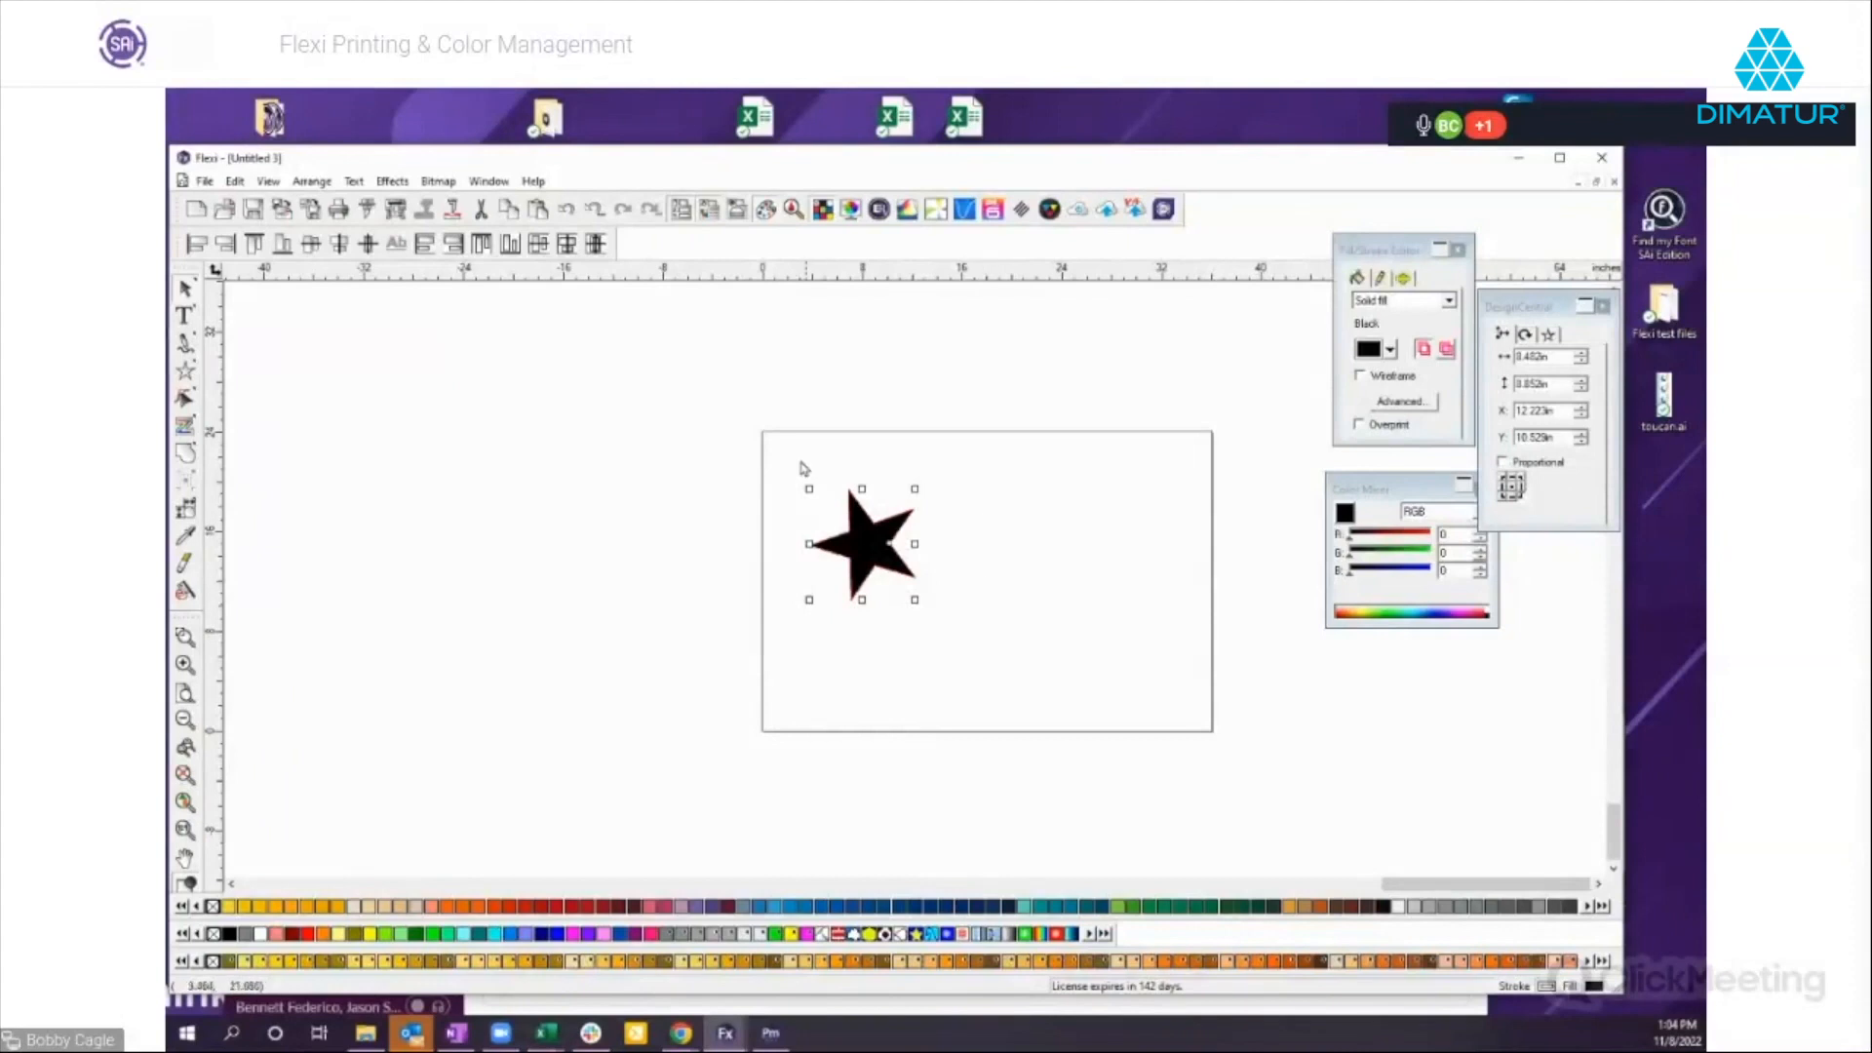
left_click(739, 456)
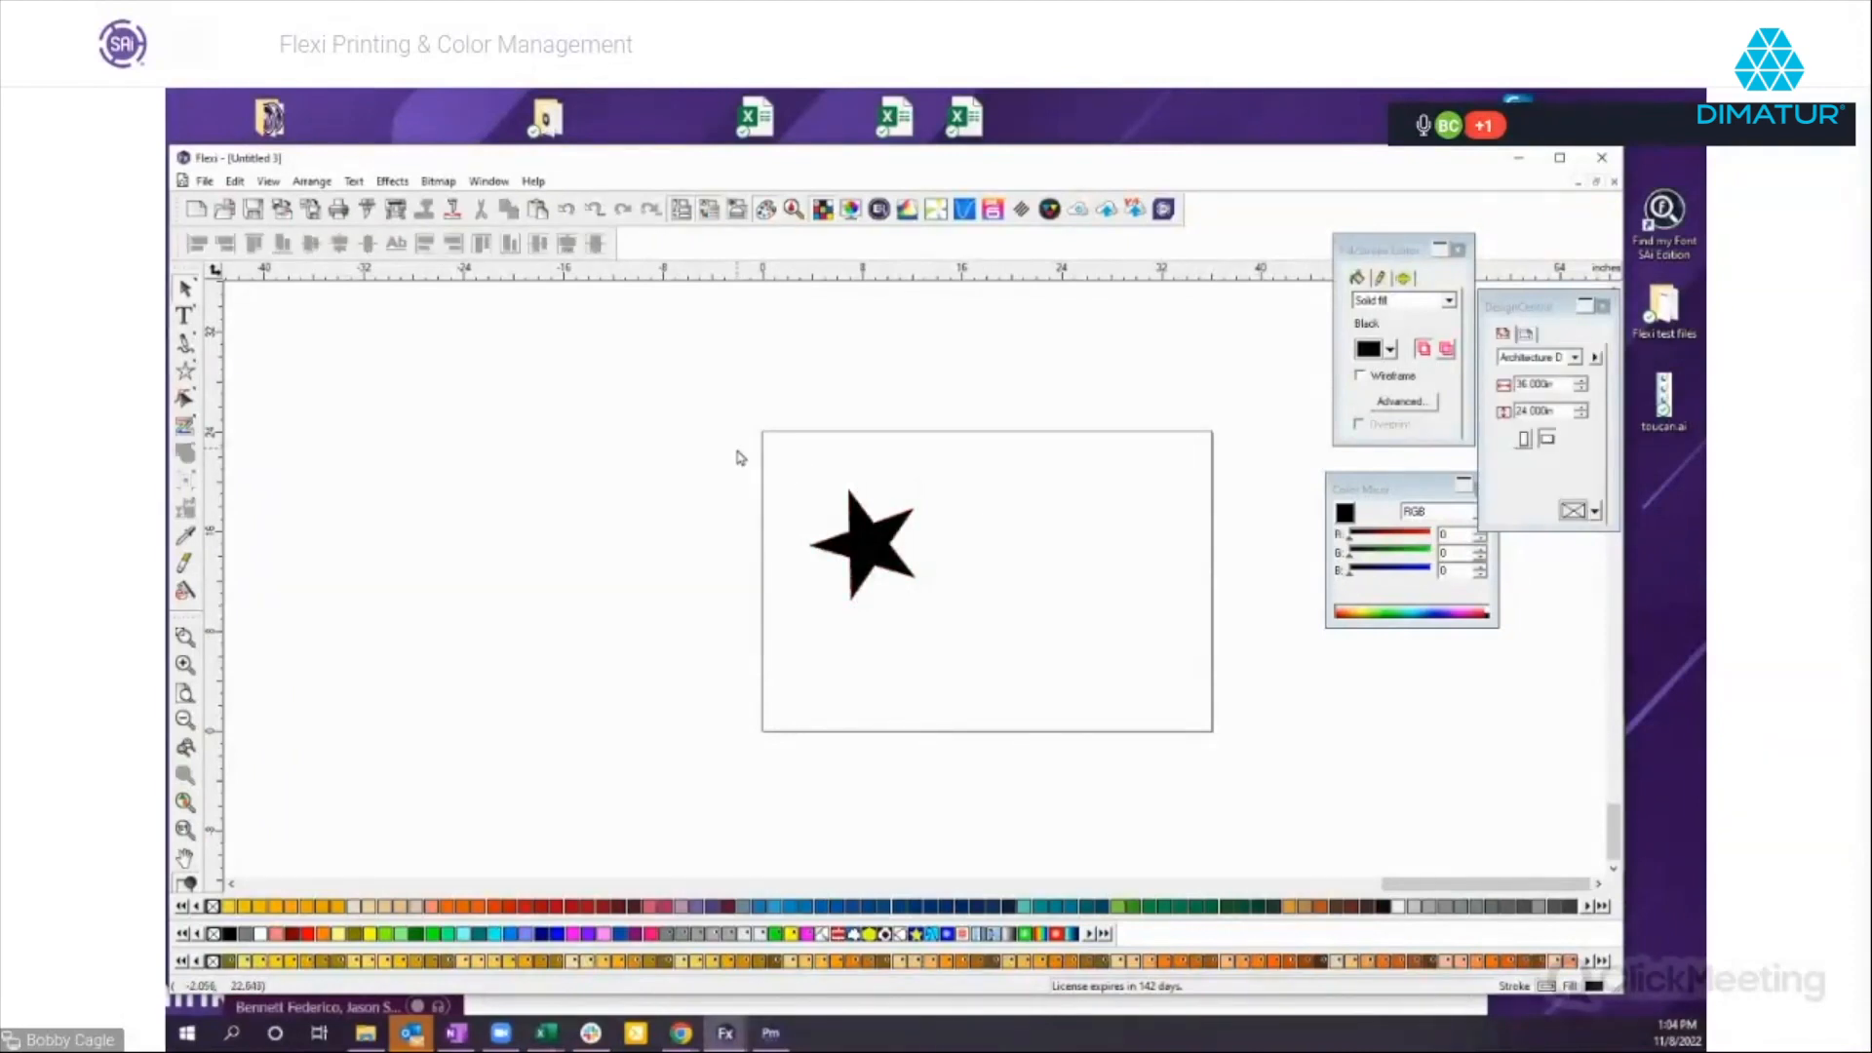
left_click_drag(738, 459, 1030, 636)
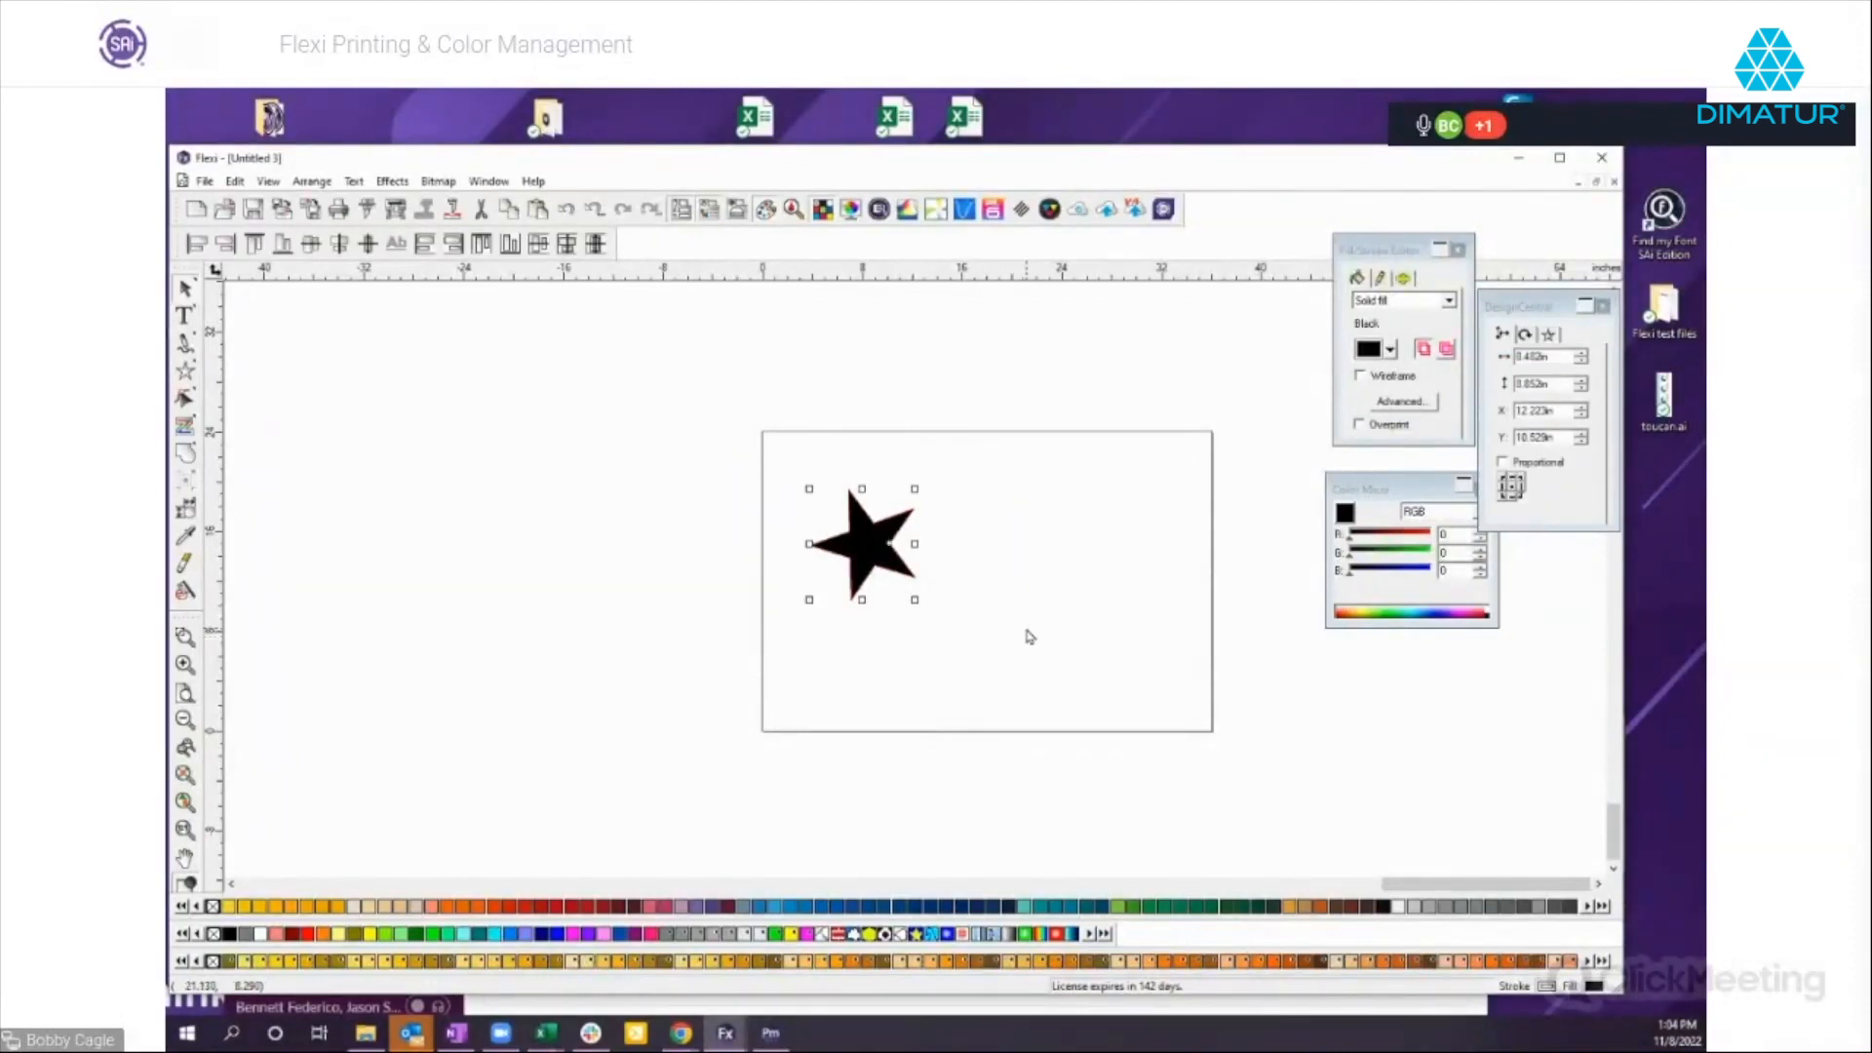
key("Delete")
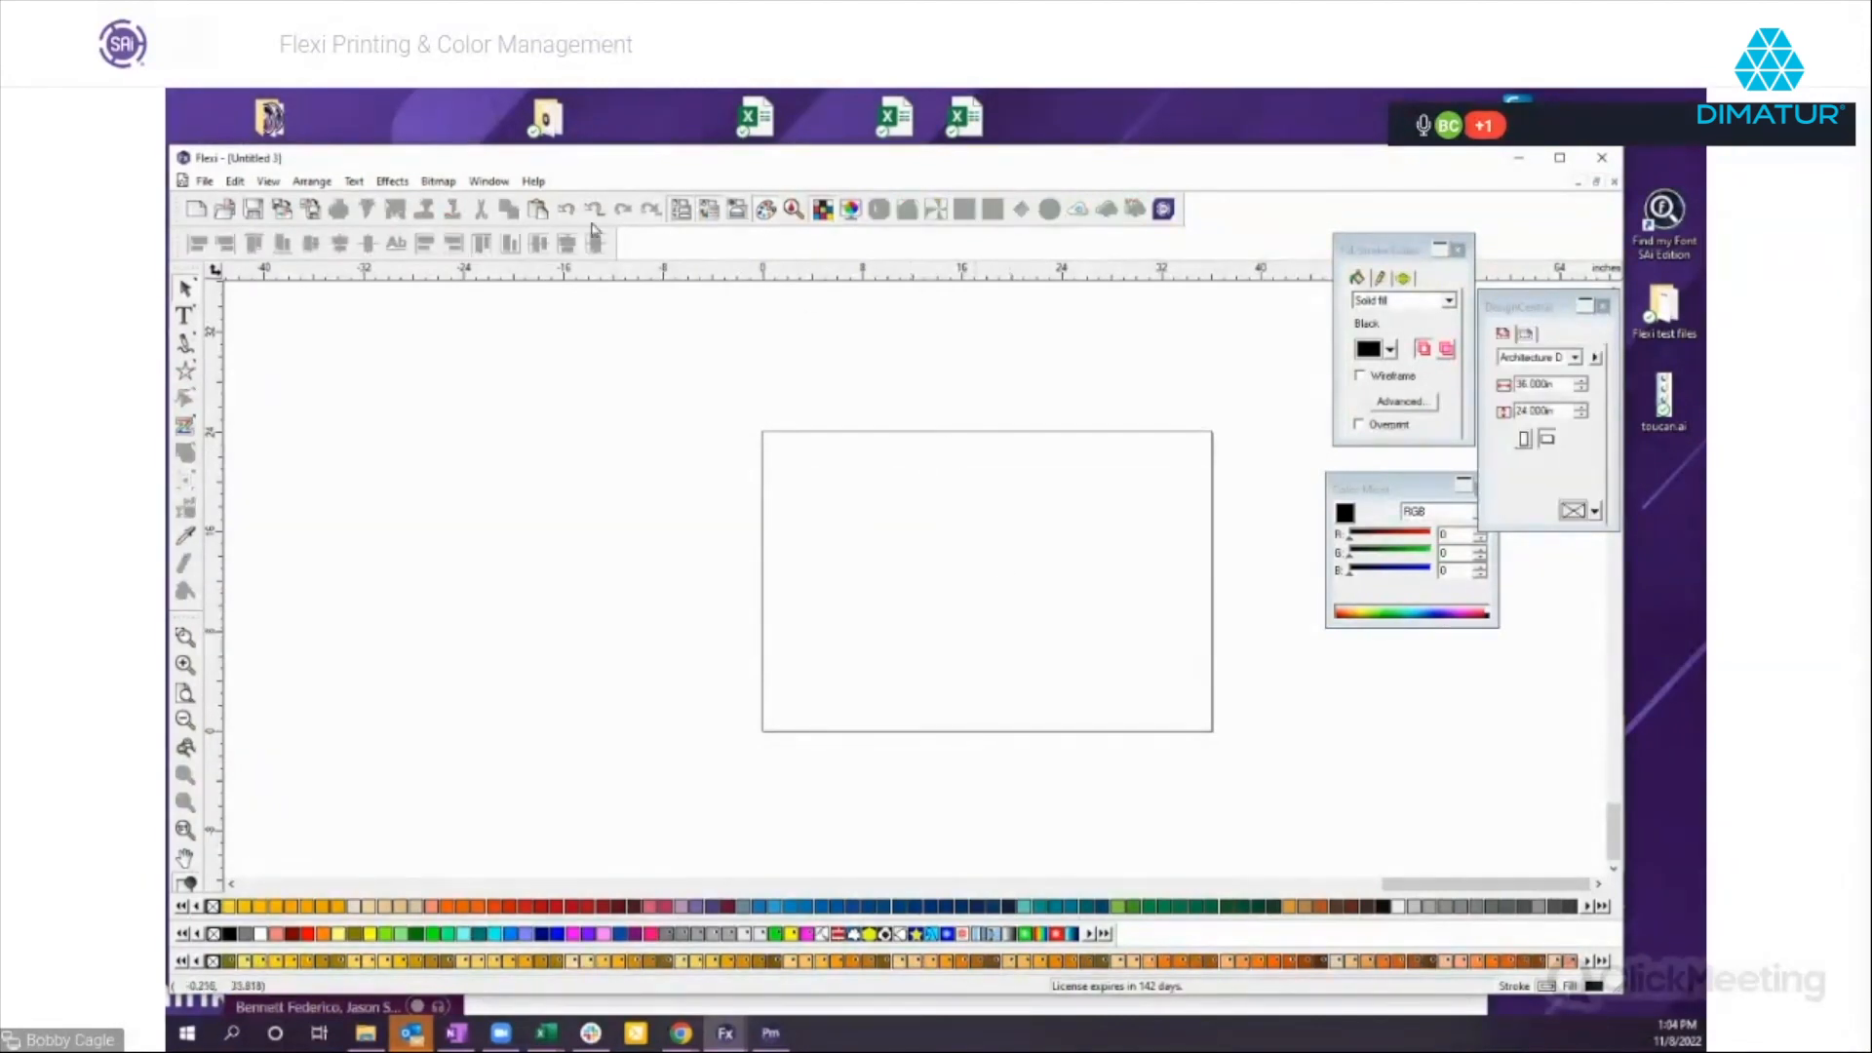
Switch to the Coyote Cafe document and toggle its display to outlines only and back to filled.
left_click(490, 183)
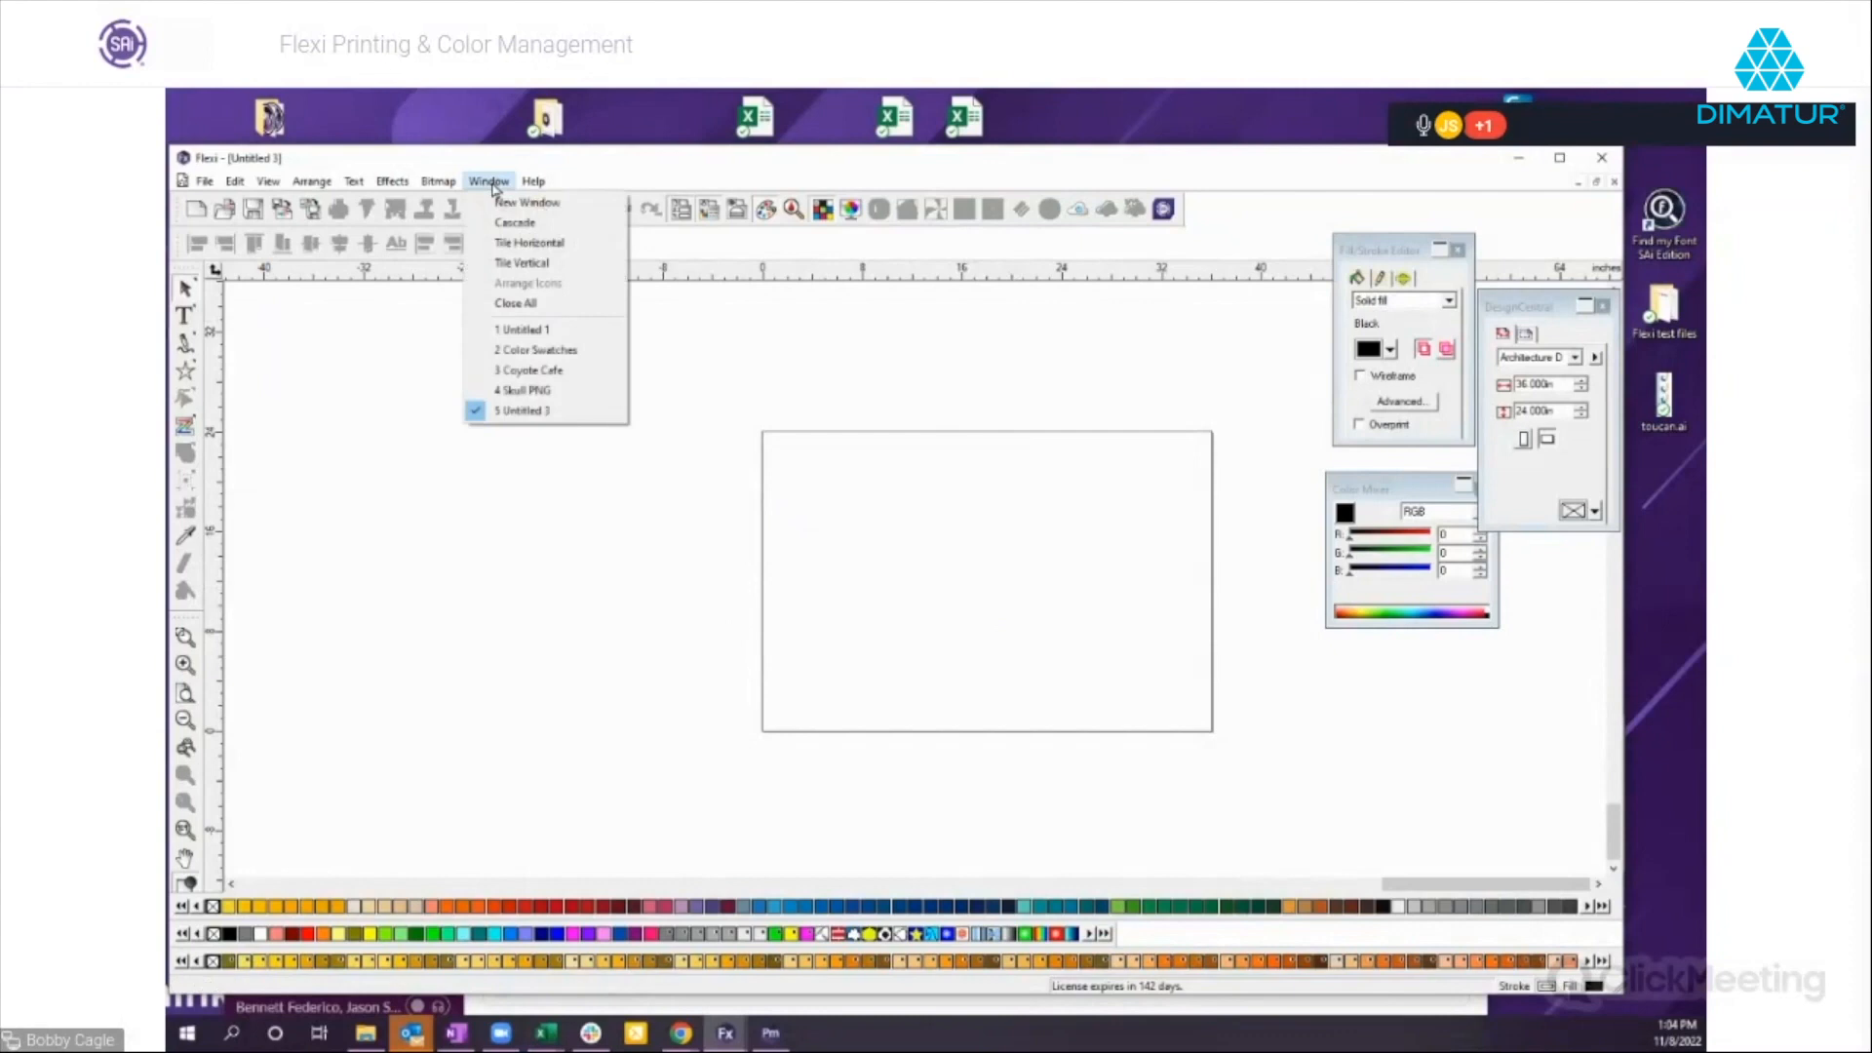
left_click(531, 370)
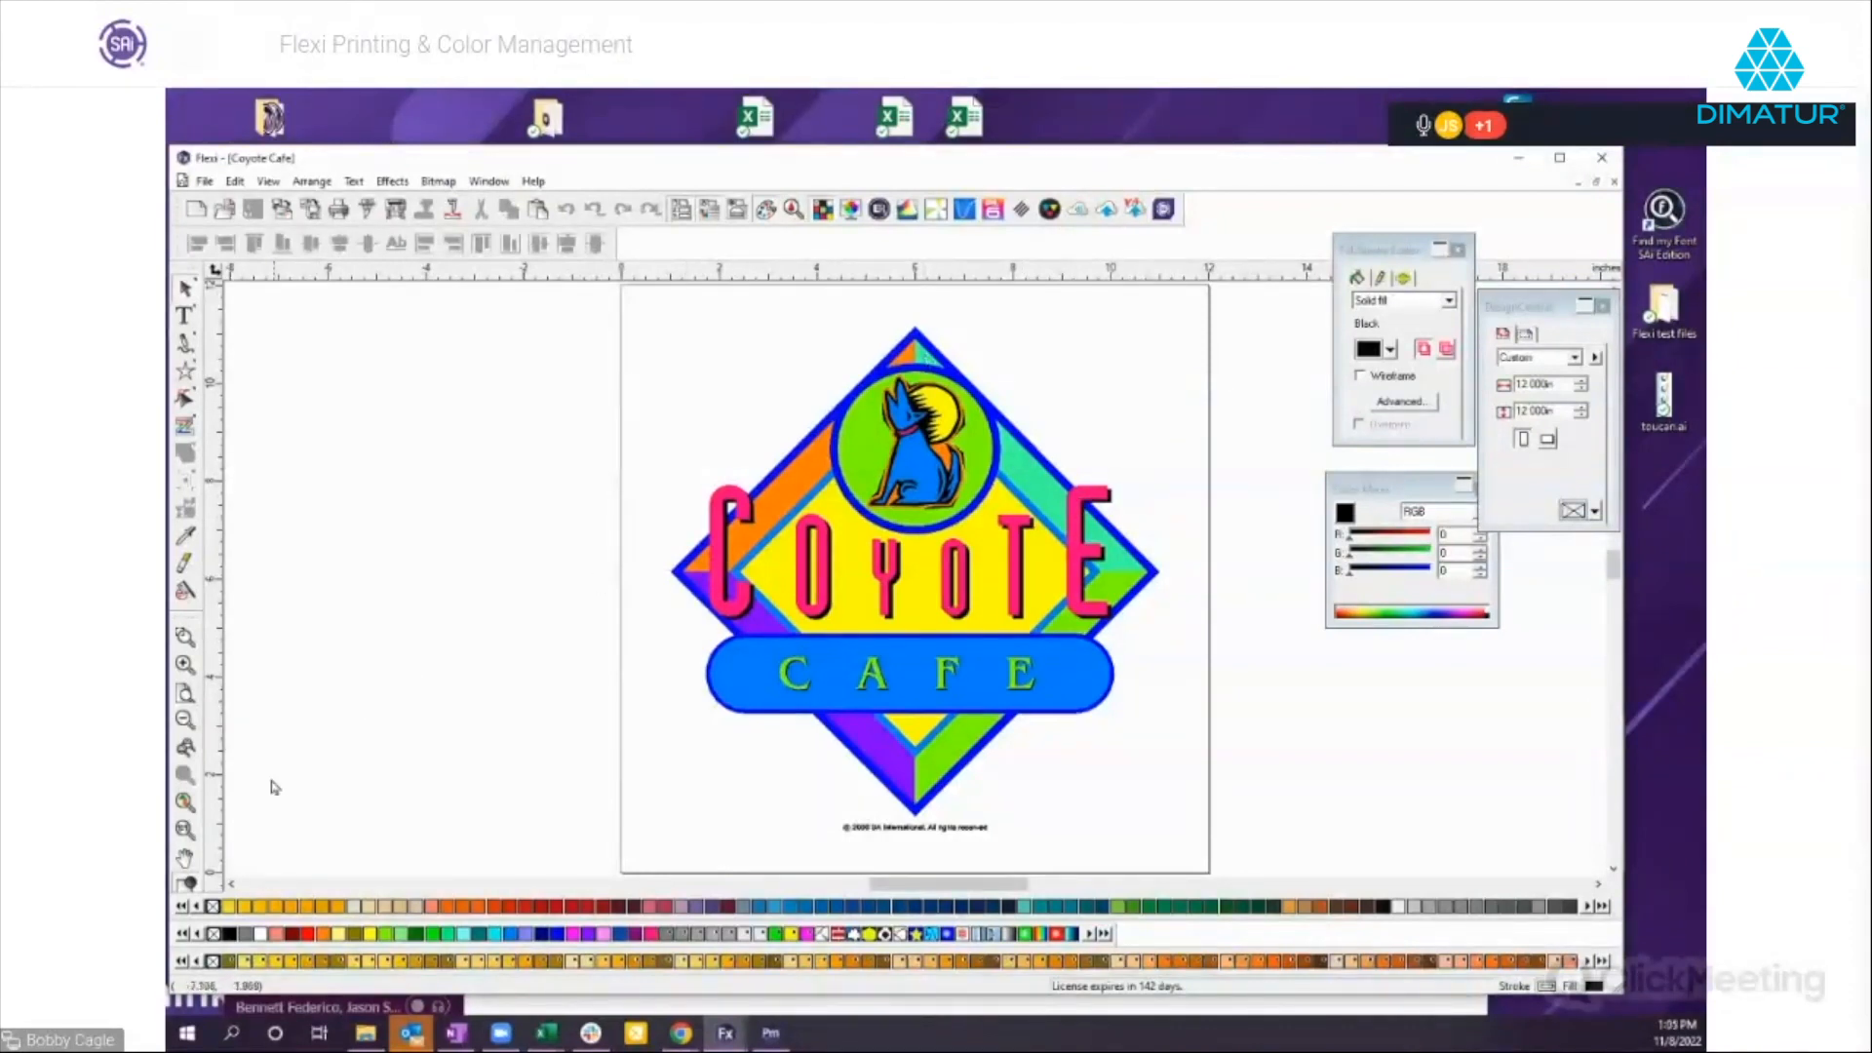
left_click(188, 883)
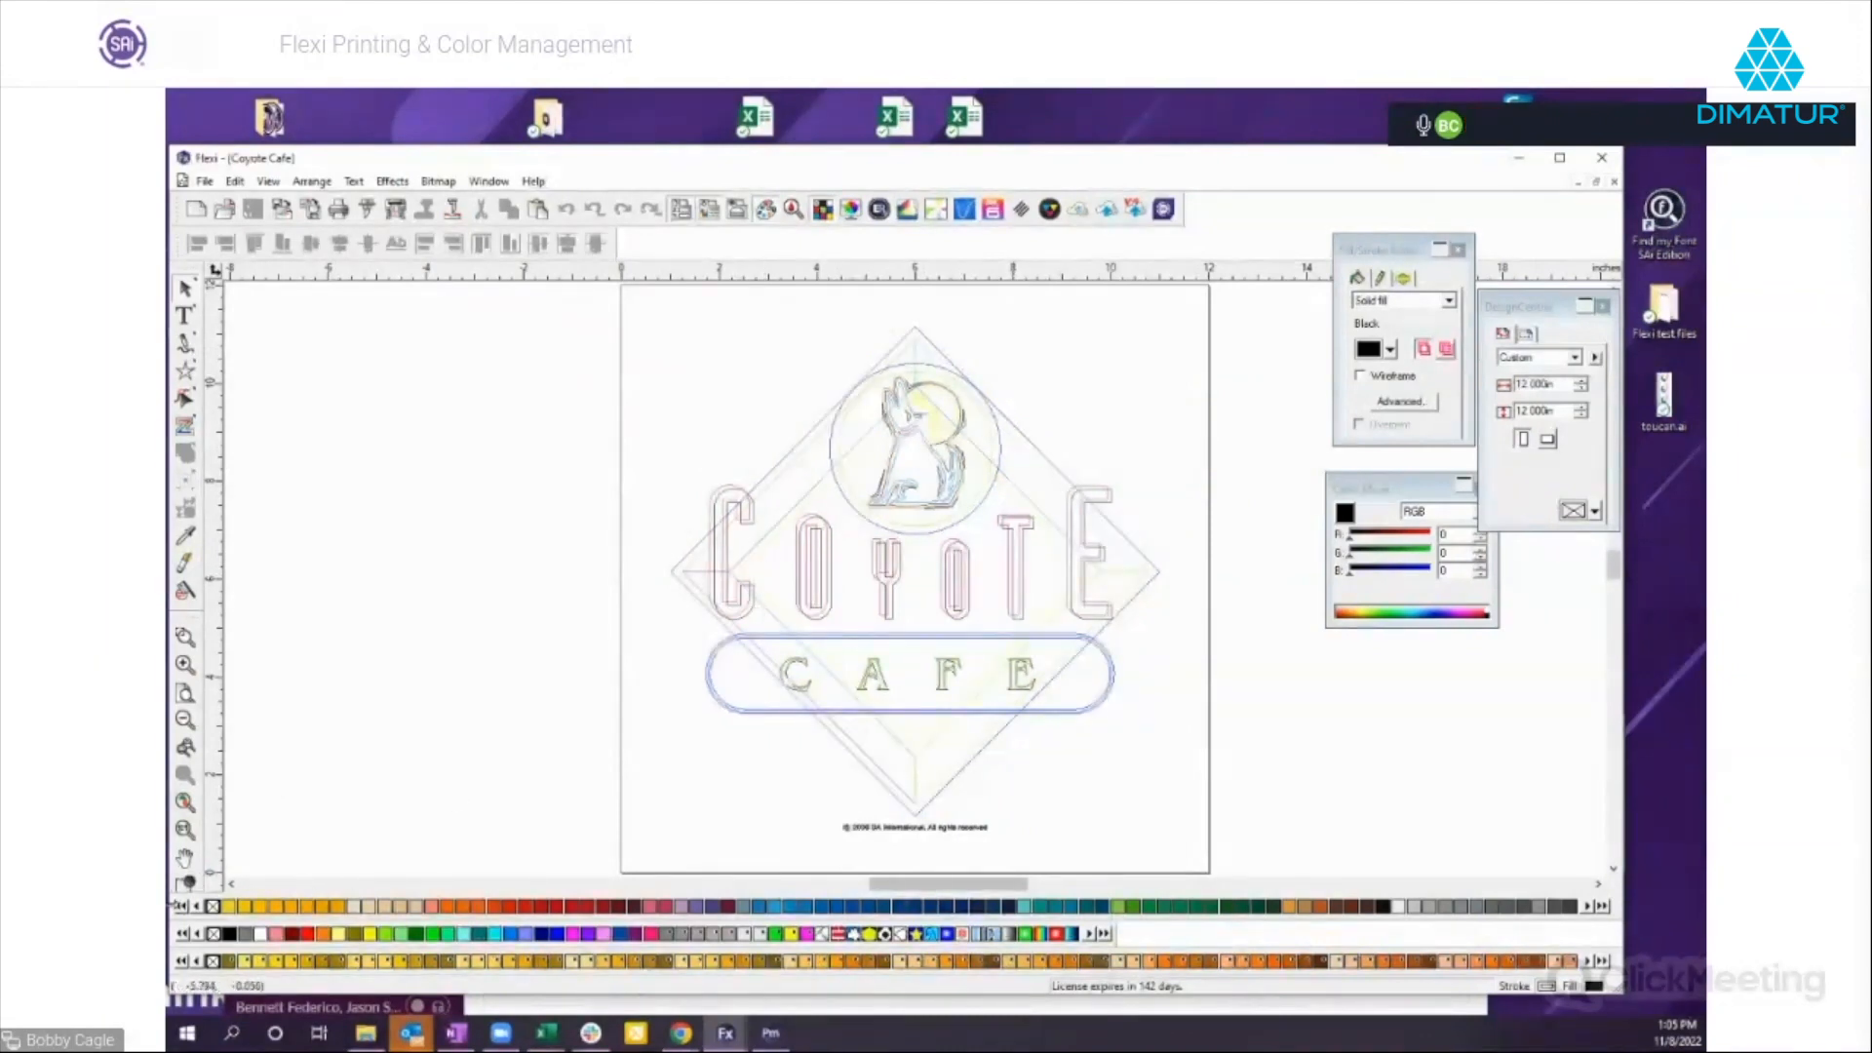
left_click(188, 883)
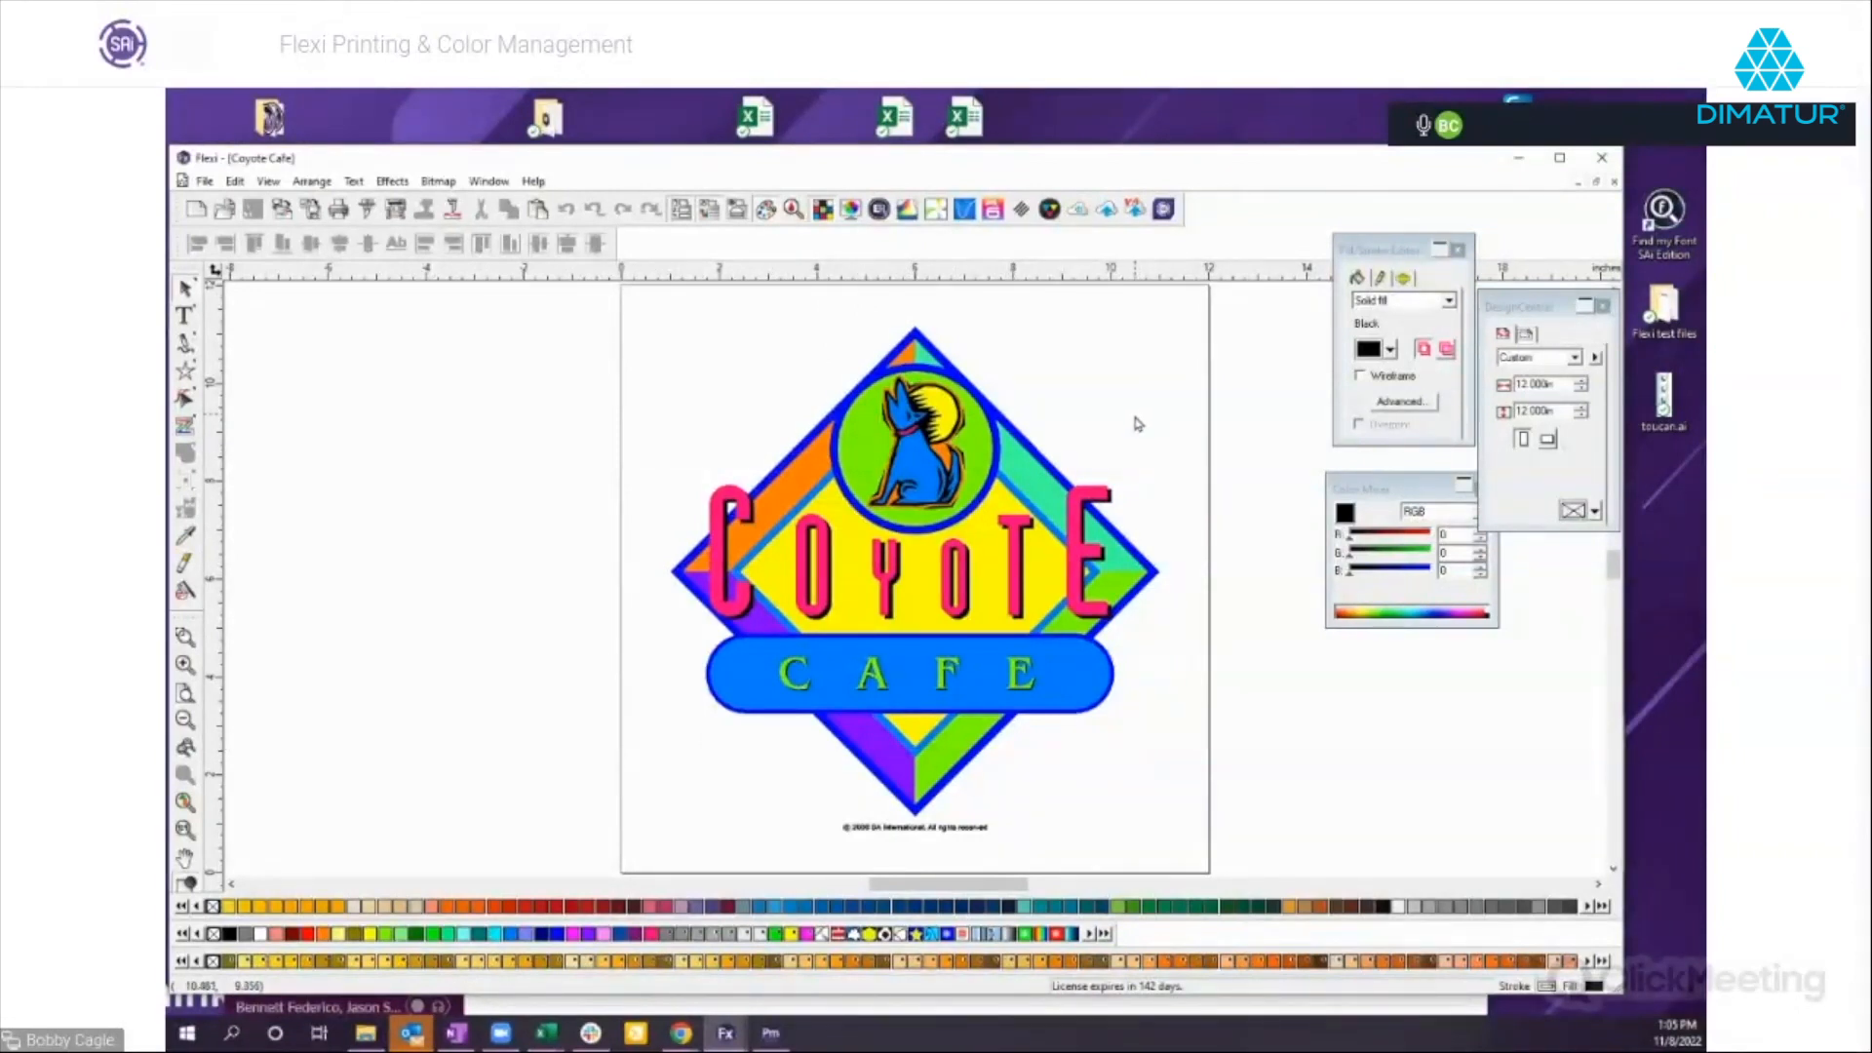
Create a new empty color table and shift its swatch bar to the start of the row above the existing tables.
right_click(335, 904)
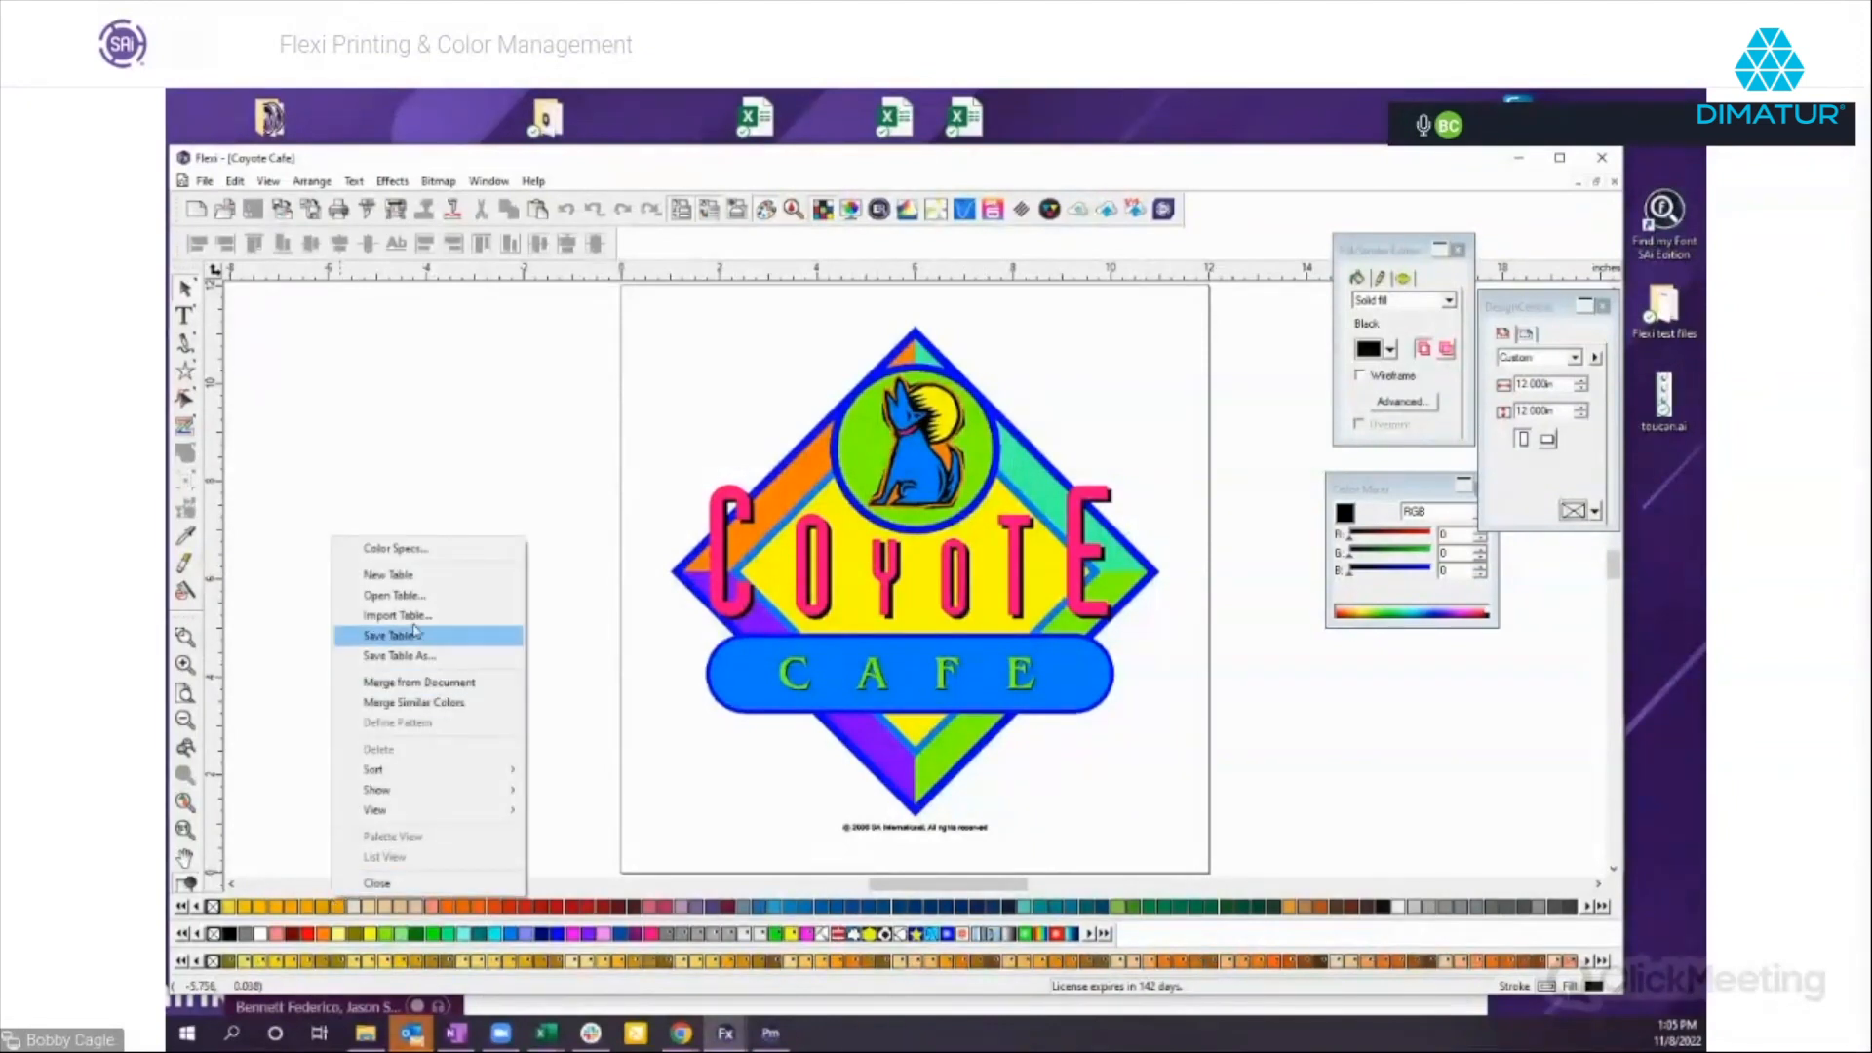
left_click(388, 576)
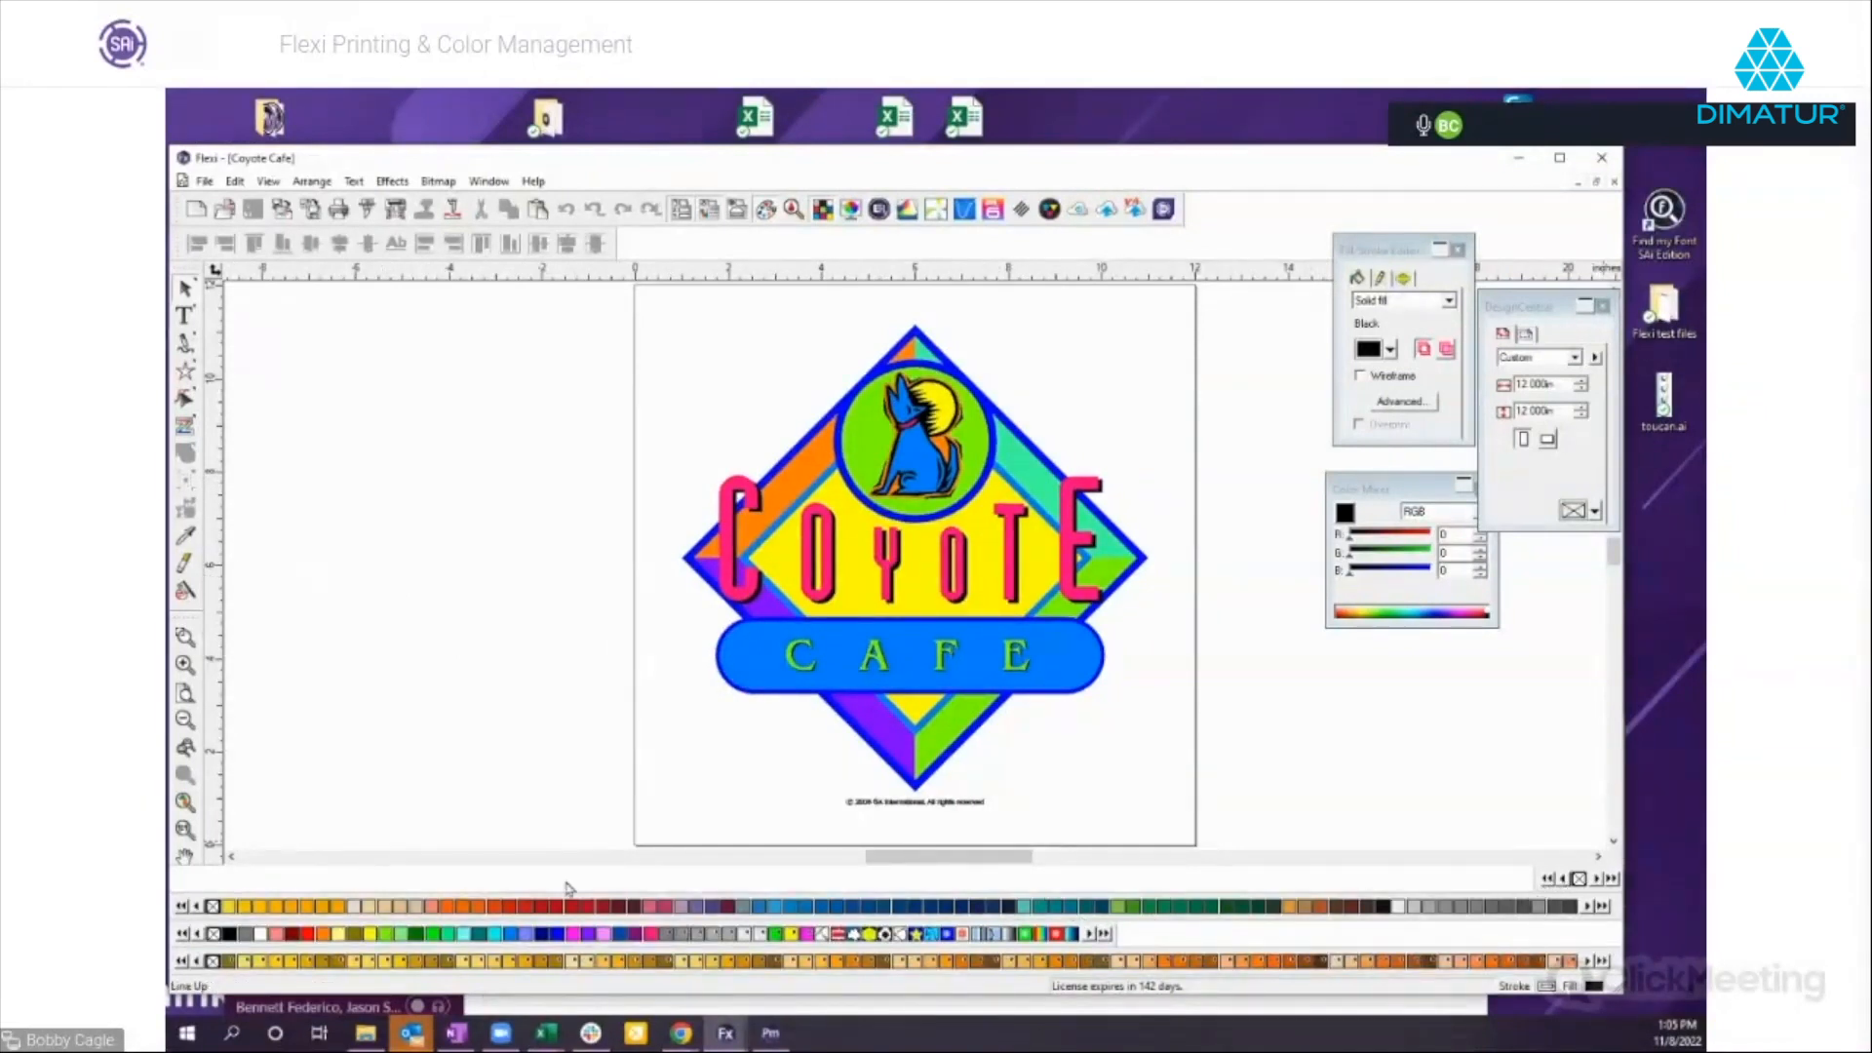
left_click_drag(411, 880, 376, 885)
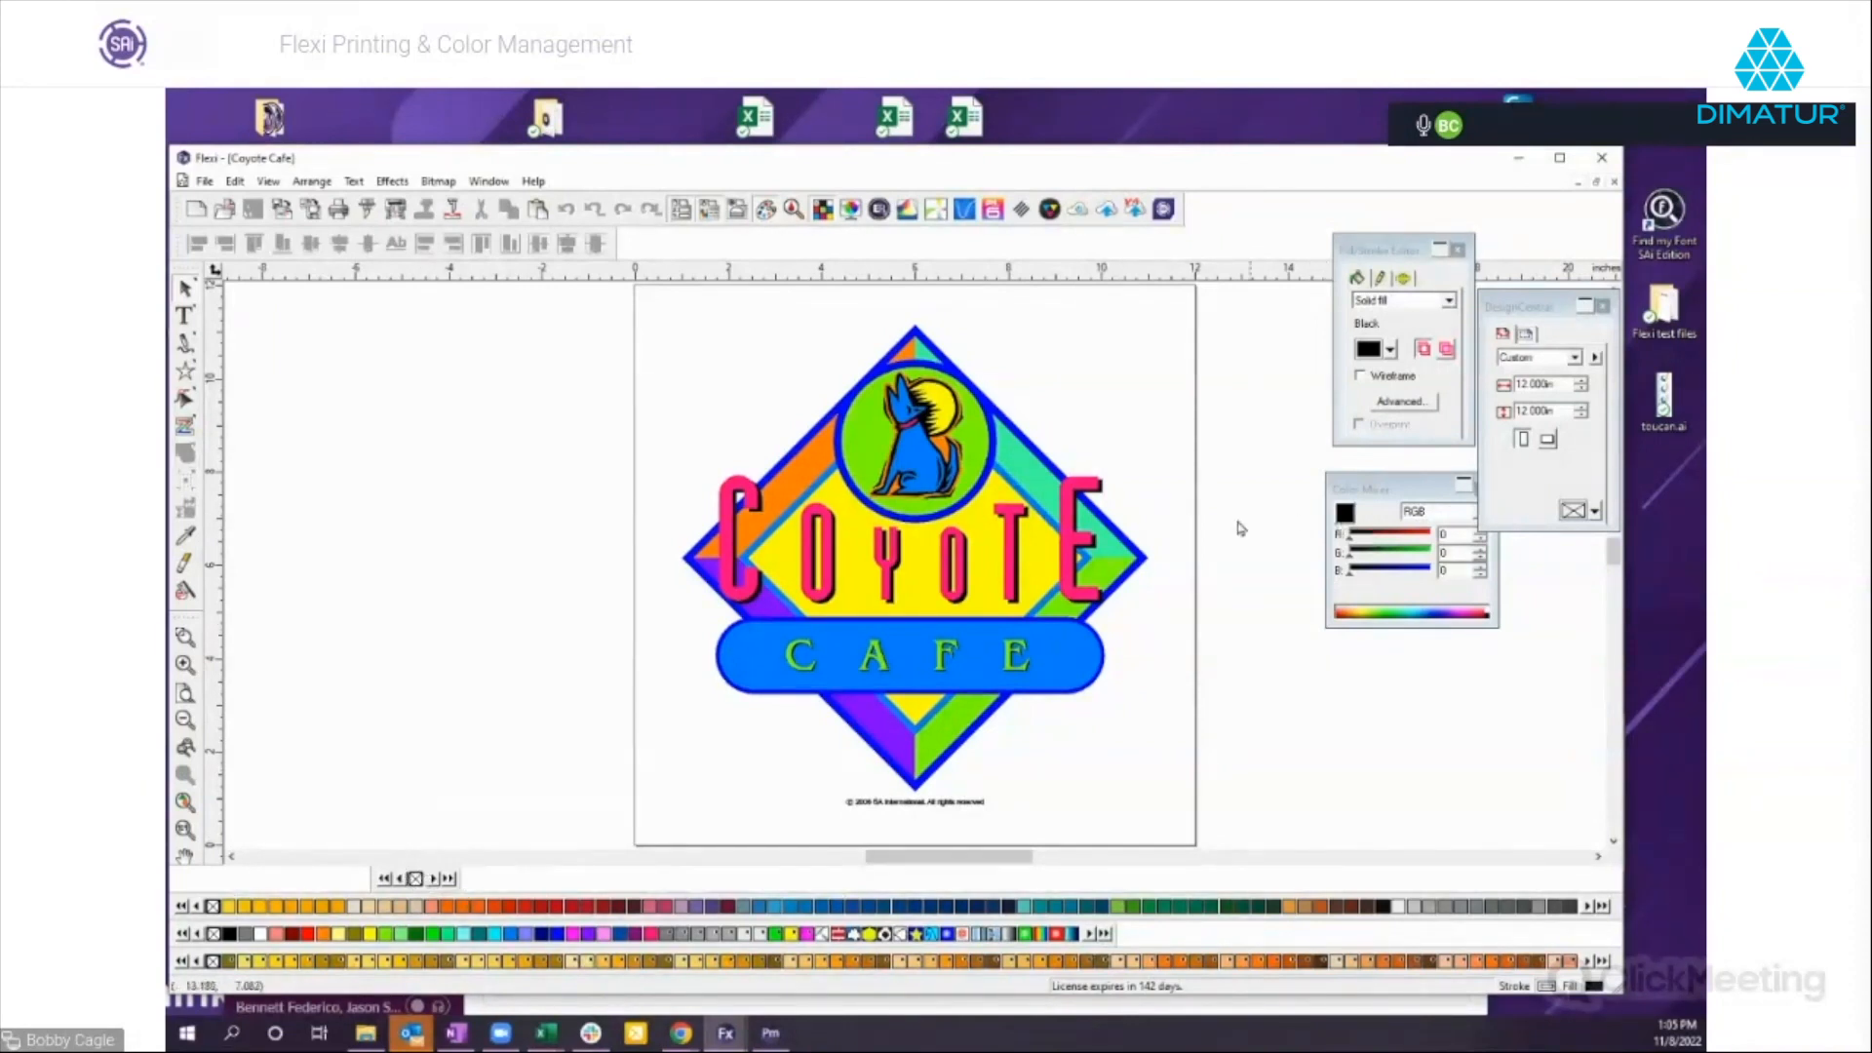
Select the whole Coyote Cafe artwork and move the Color Mixer clear of DesignCentral.
left_click(1040, 572)
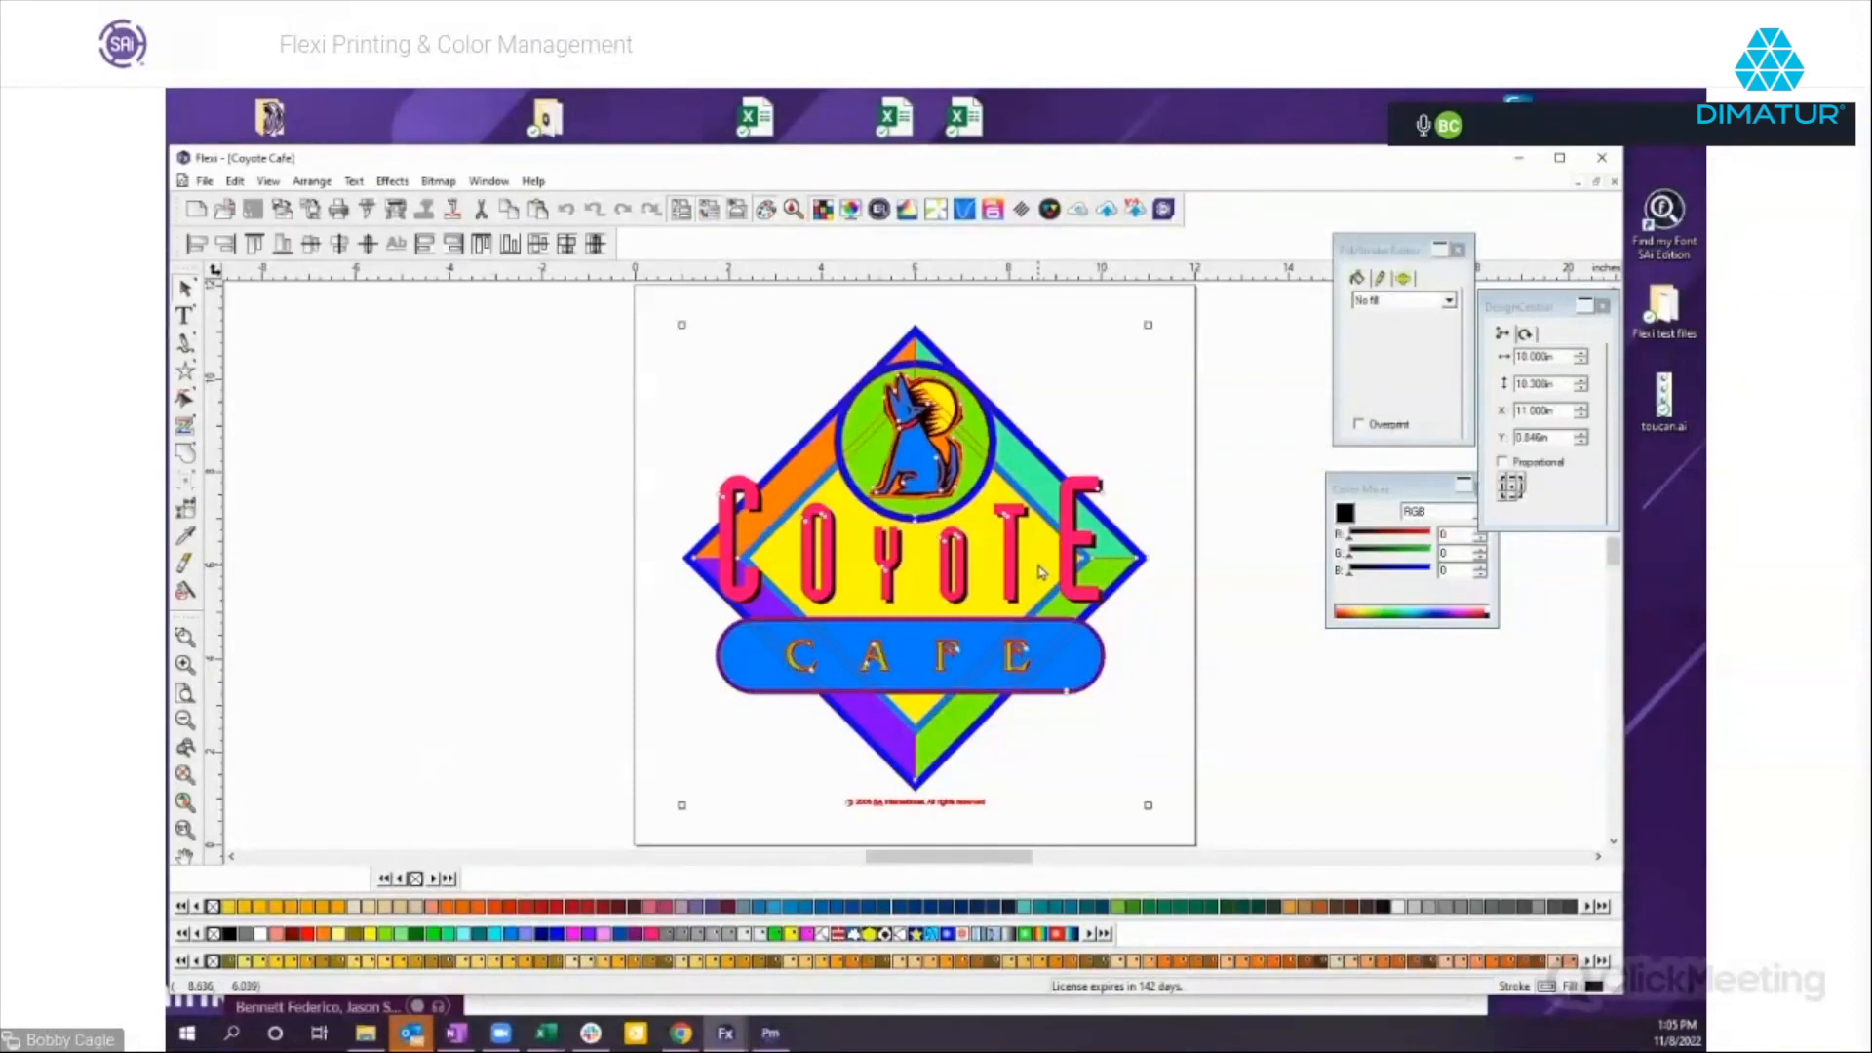
right_click(974, 495)
left_click(1238, 404)
left_click_drag(1369, 490, 1334, 546)
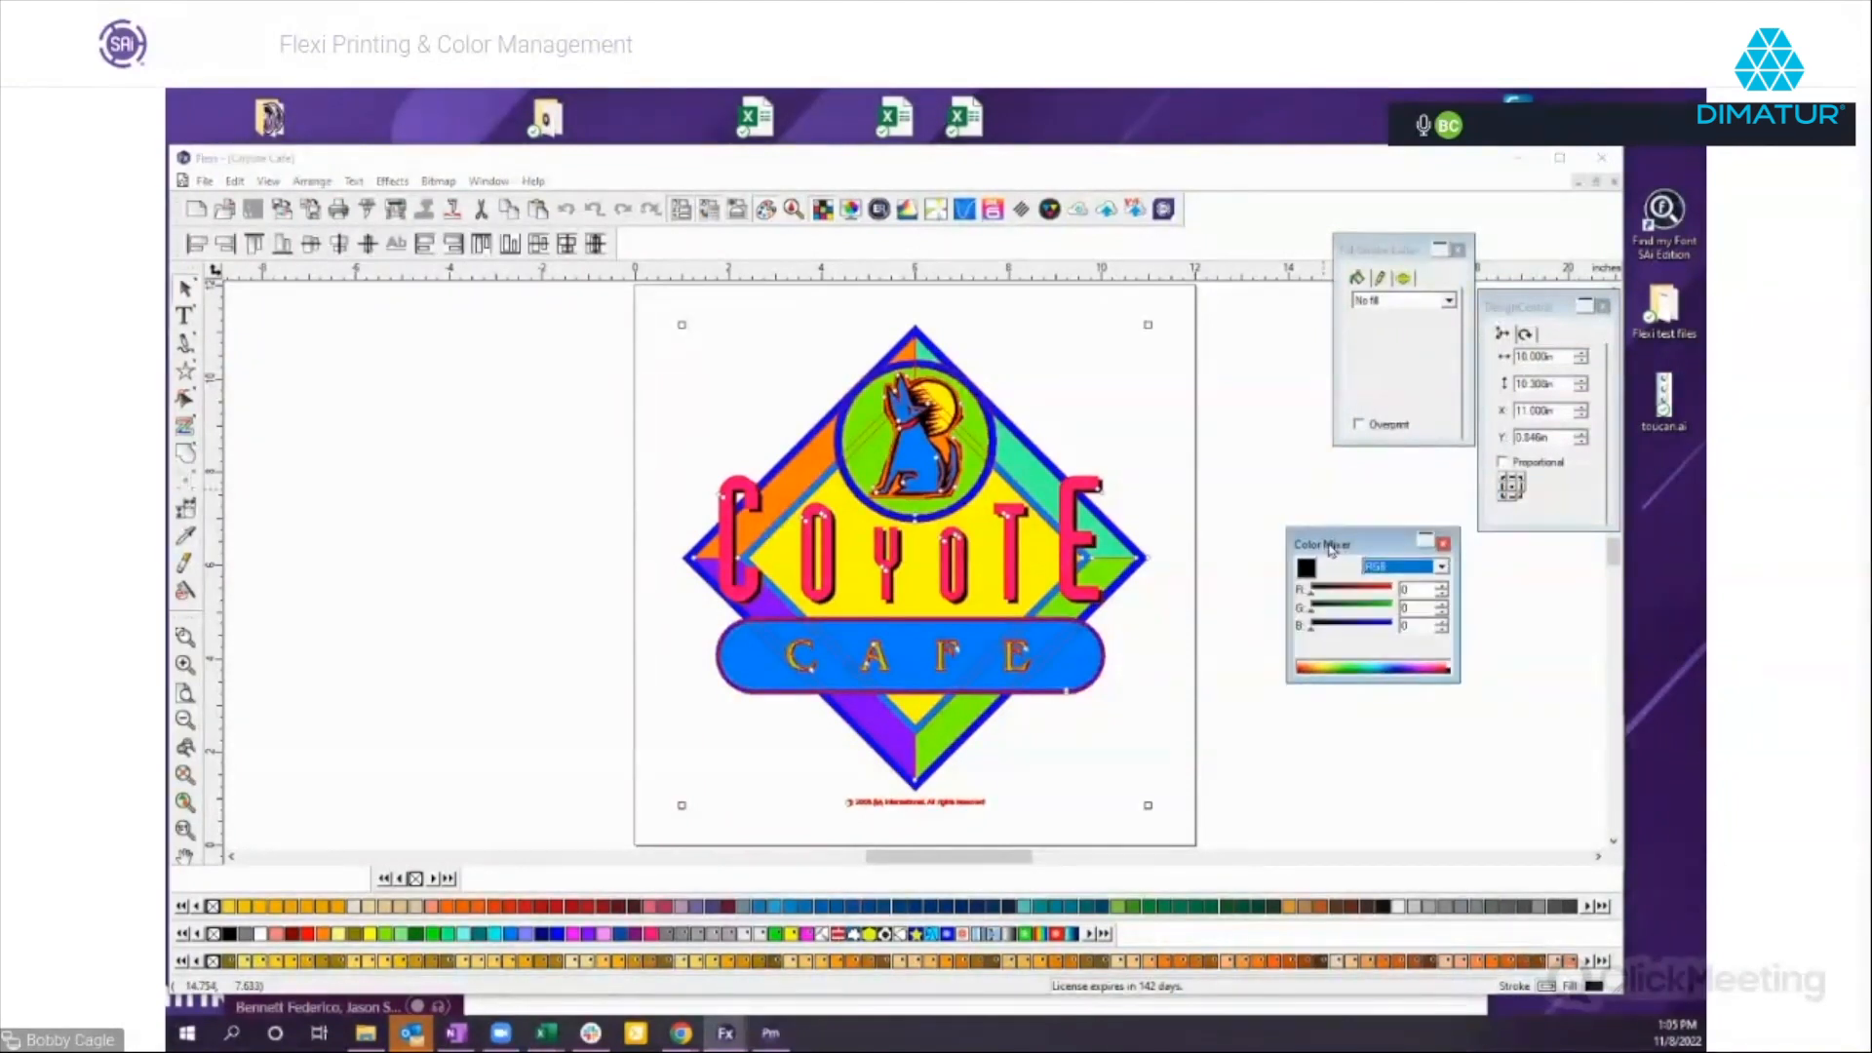
Ungroup the Coyote Cafe artwork and add the inner diamond's yellow from the Color Mixer to the new color table.
right_click(997, 520)
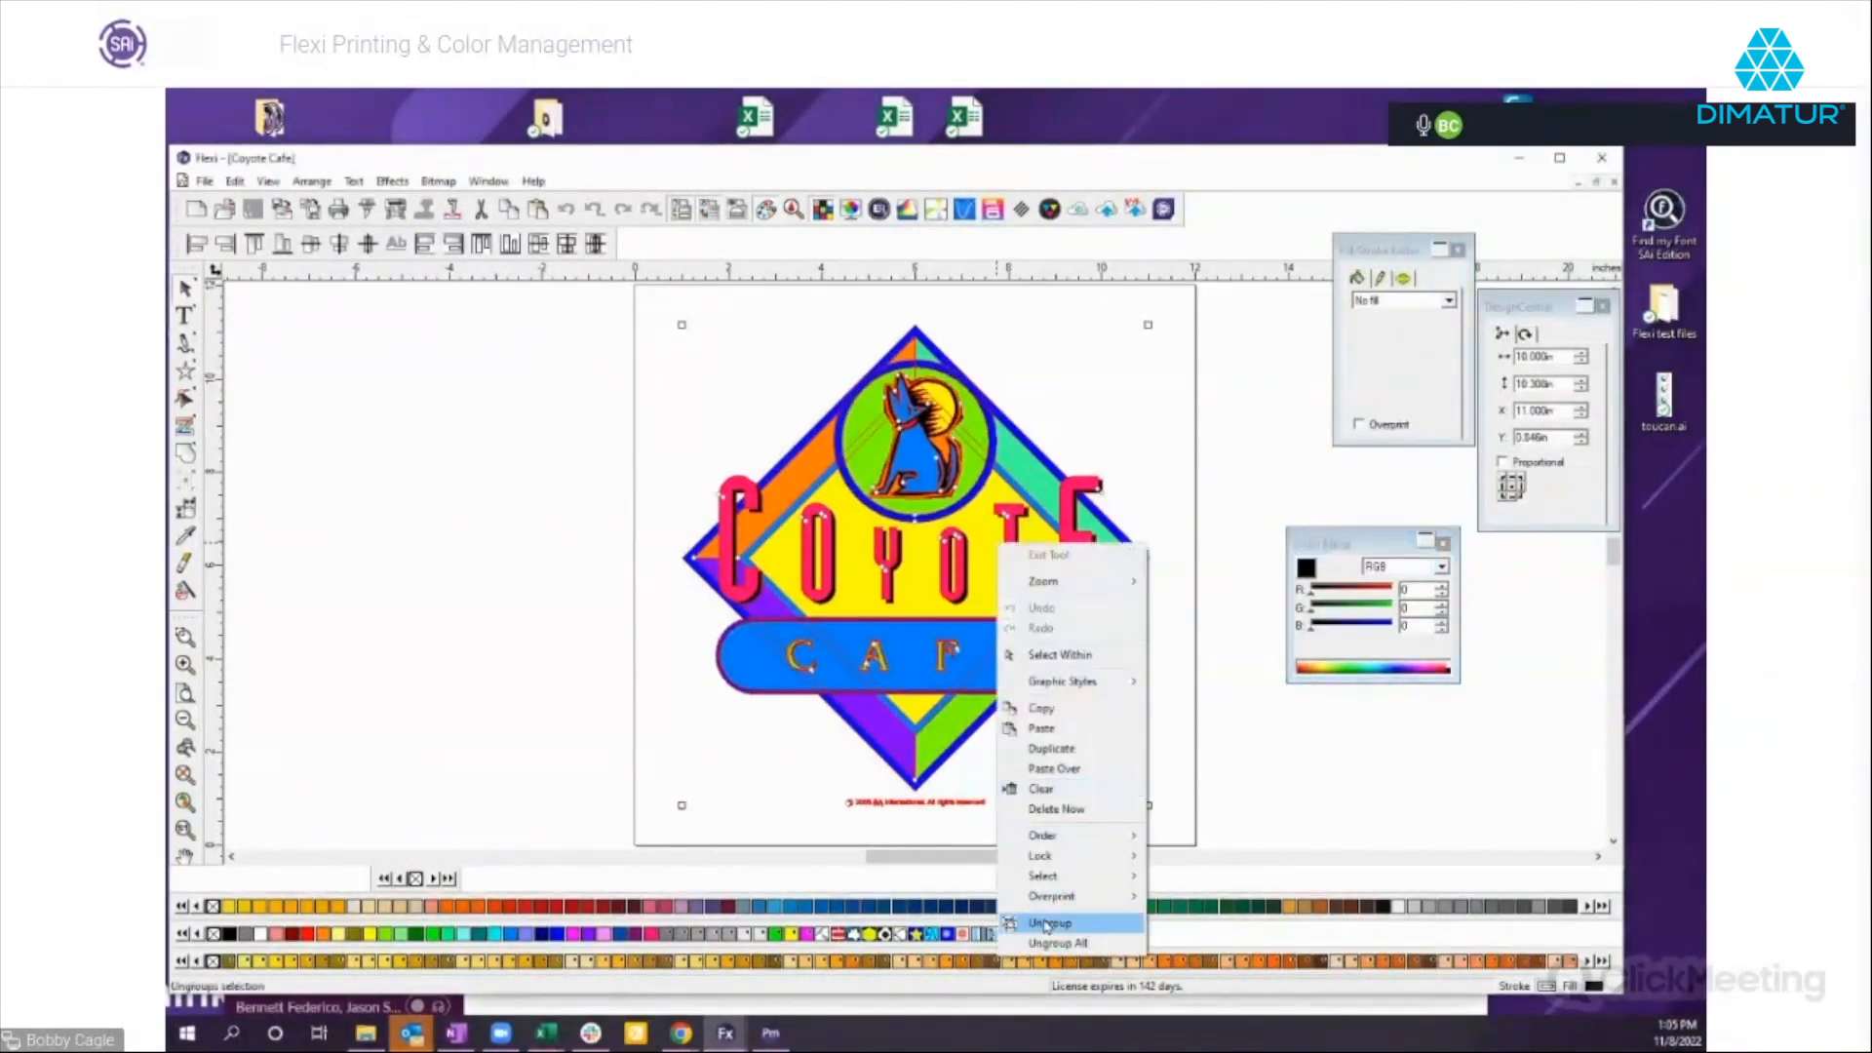
left_click(1045, 926)
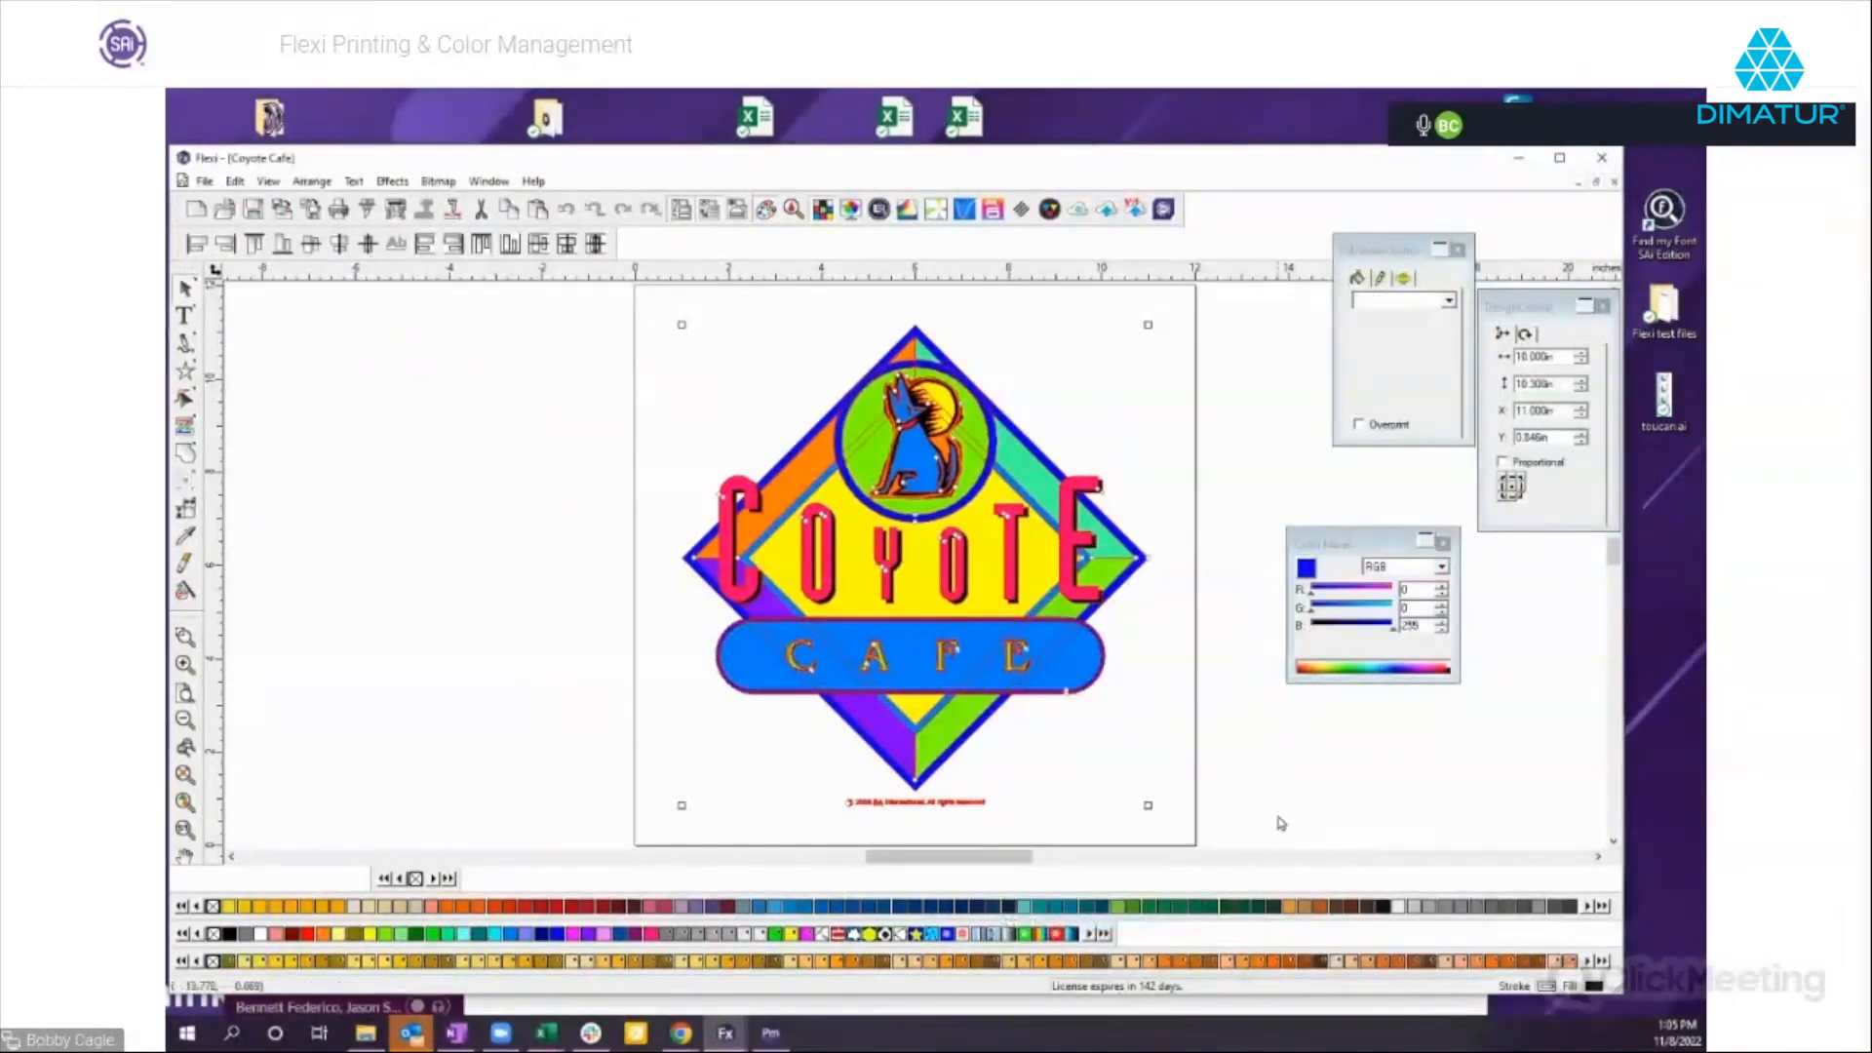
left_click(984, 583)
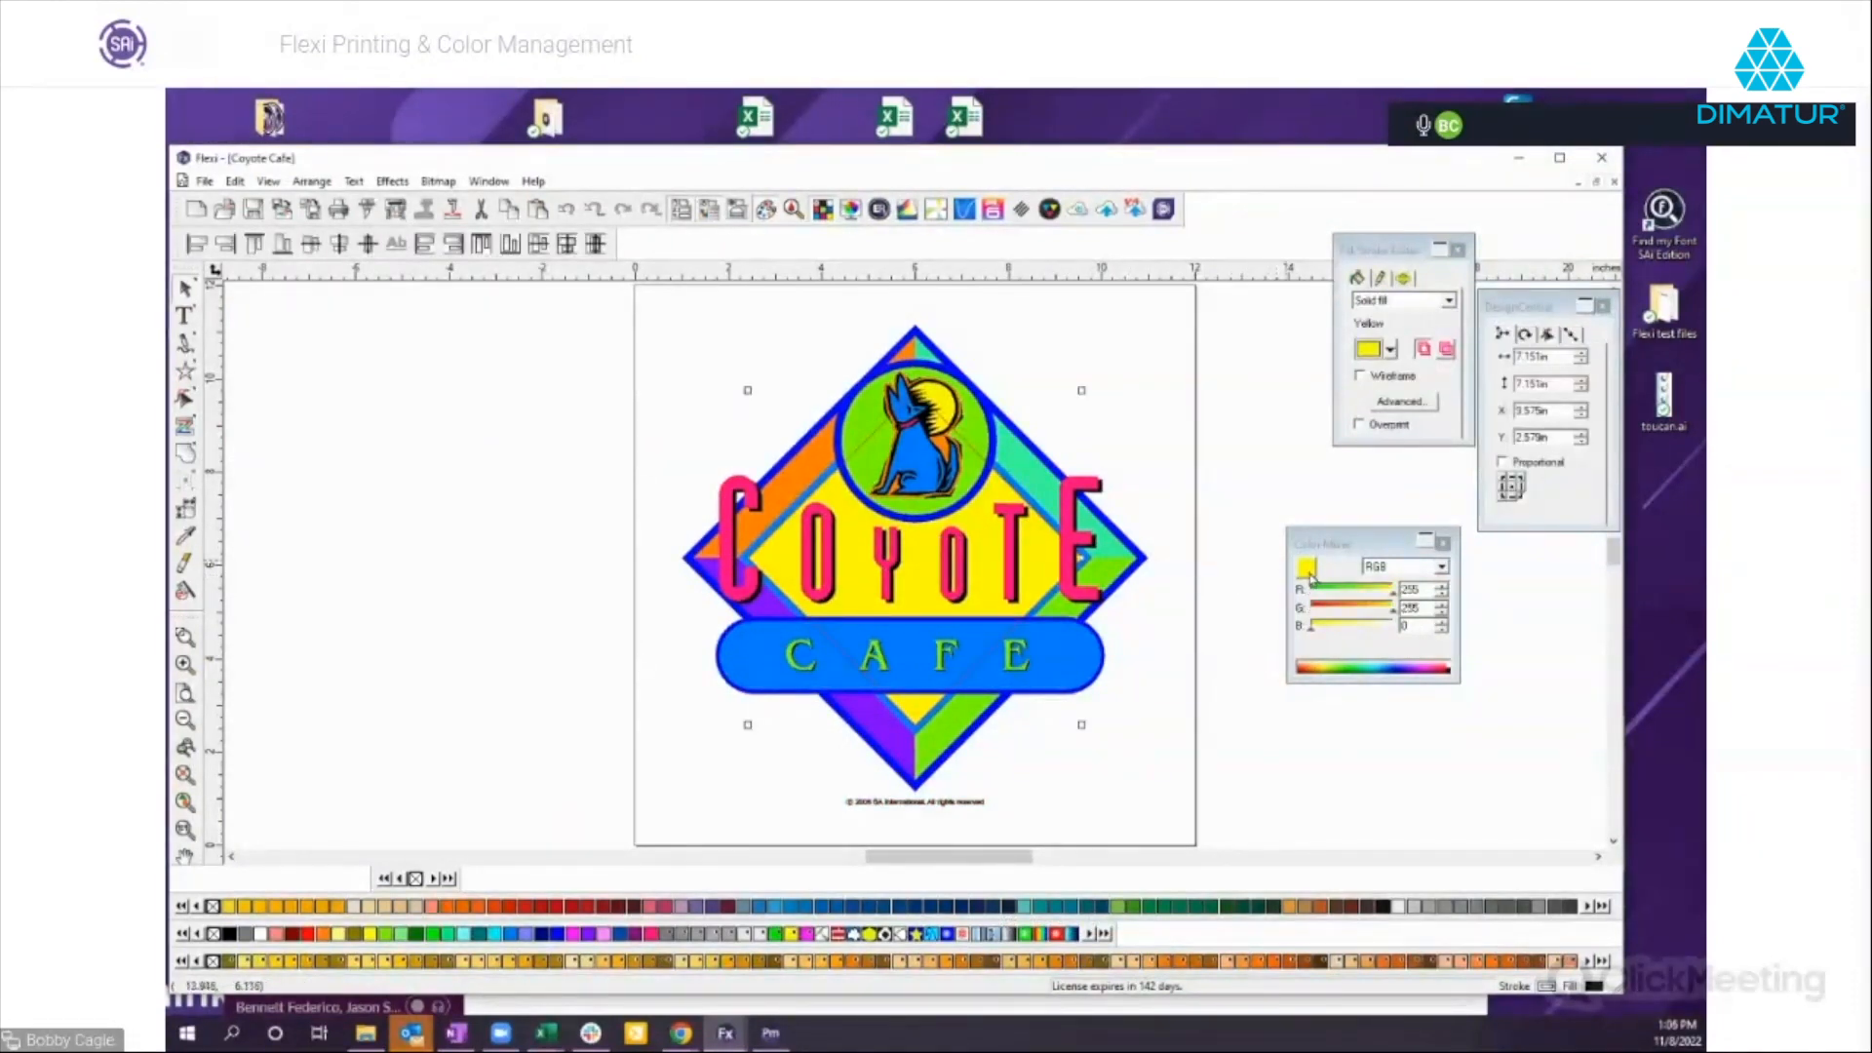
left_click_drag(1324, 545, 1297, 525)
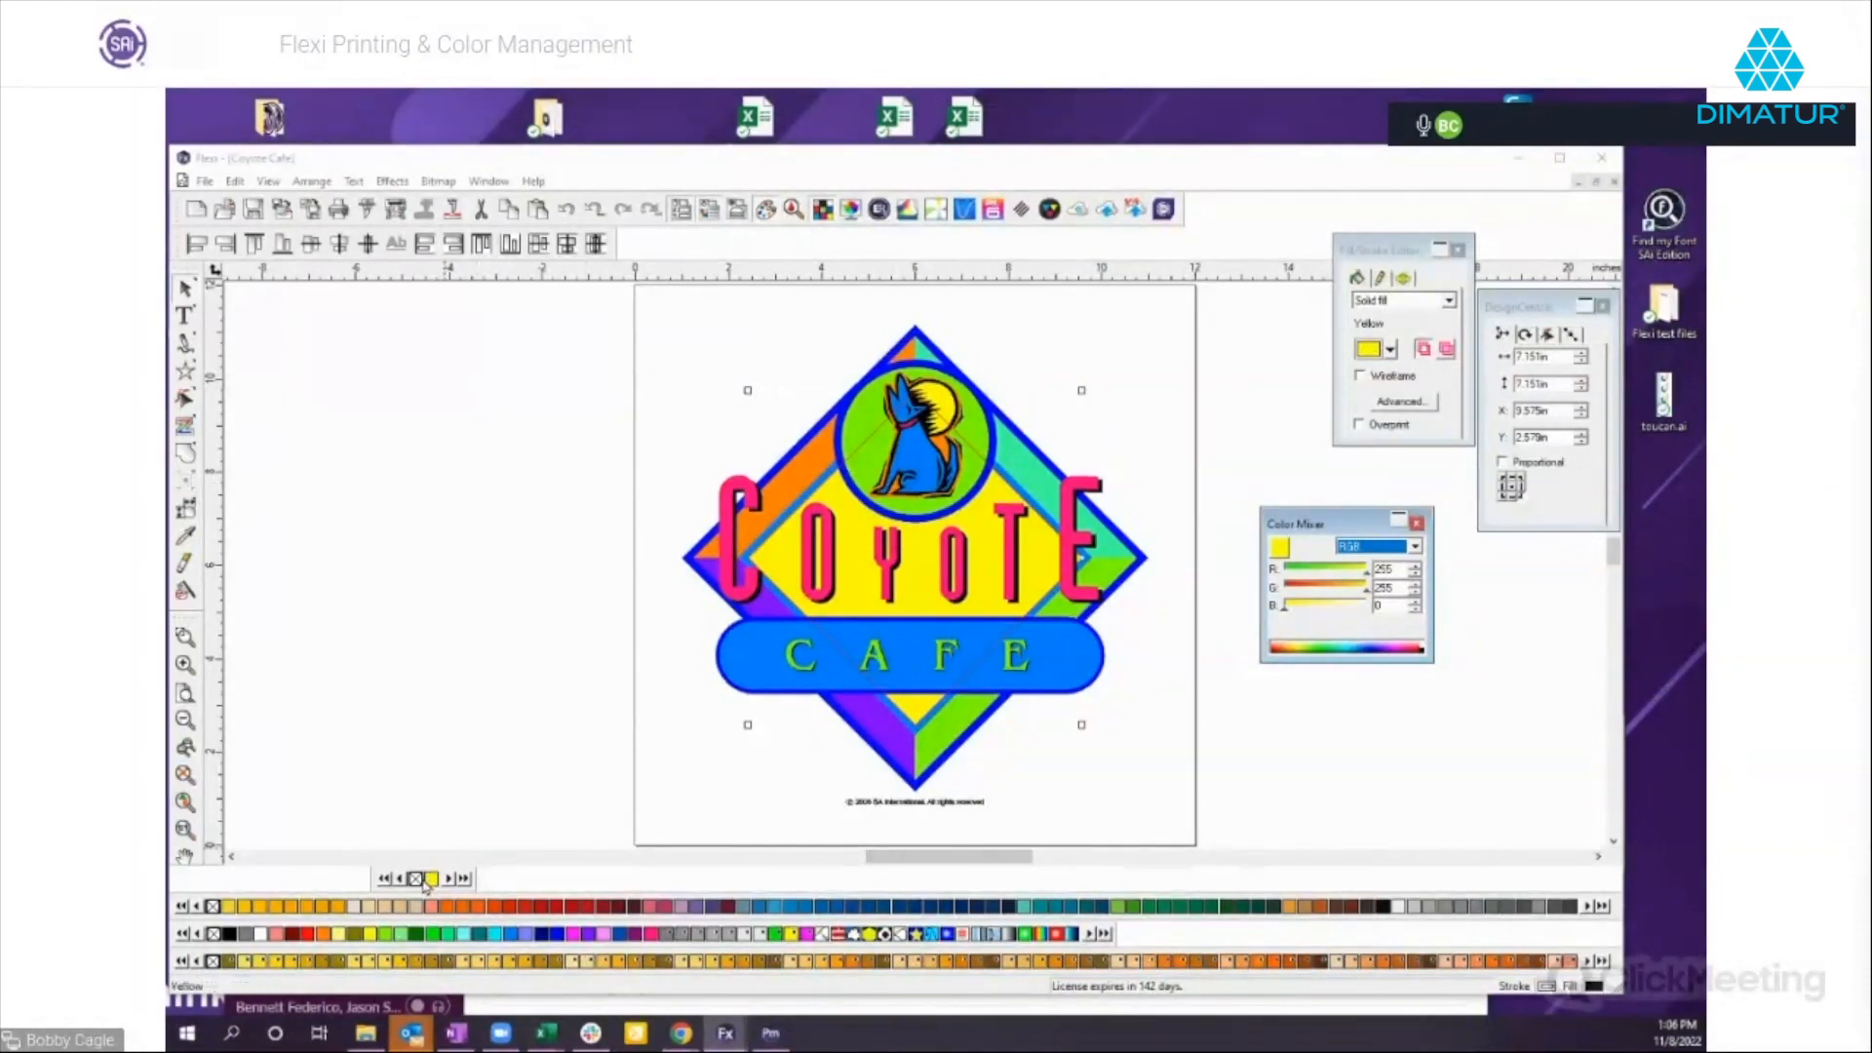
Merge the document's colors into the new color table and undock the table as a floating list beside the artwork.
right_click(425, 881)
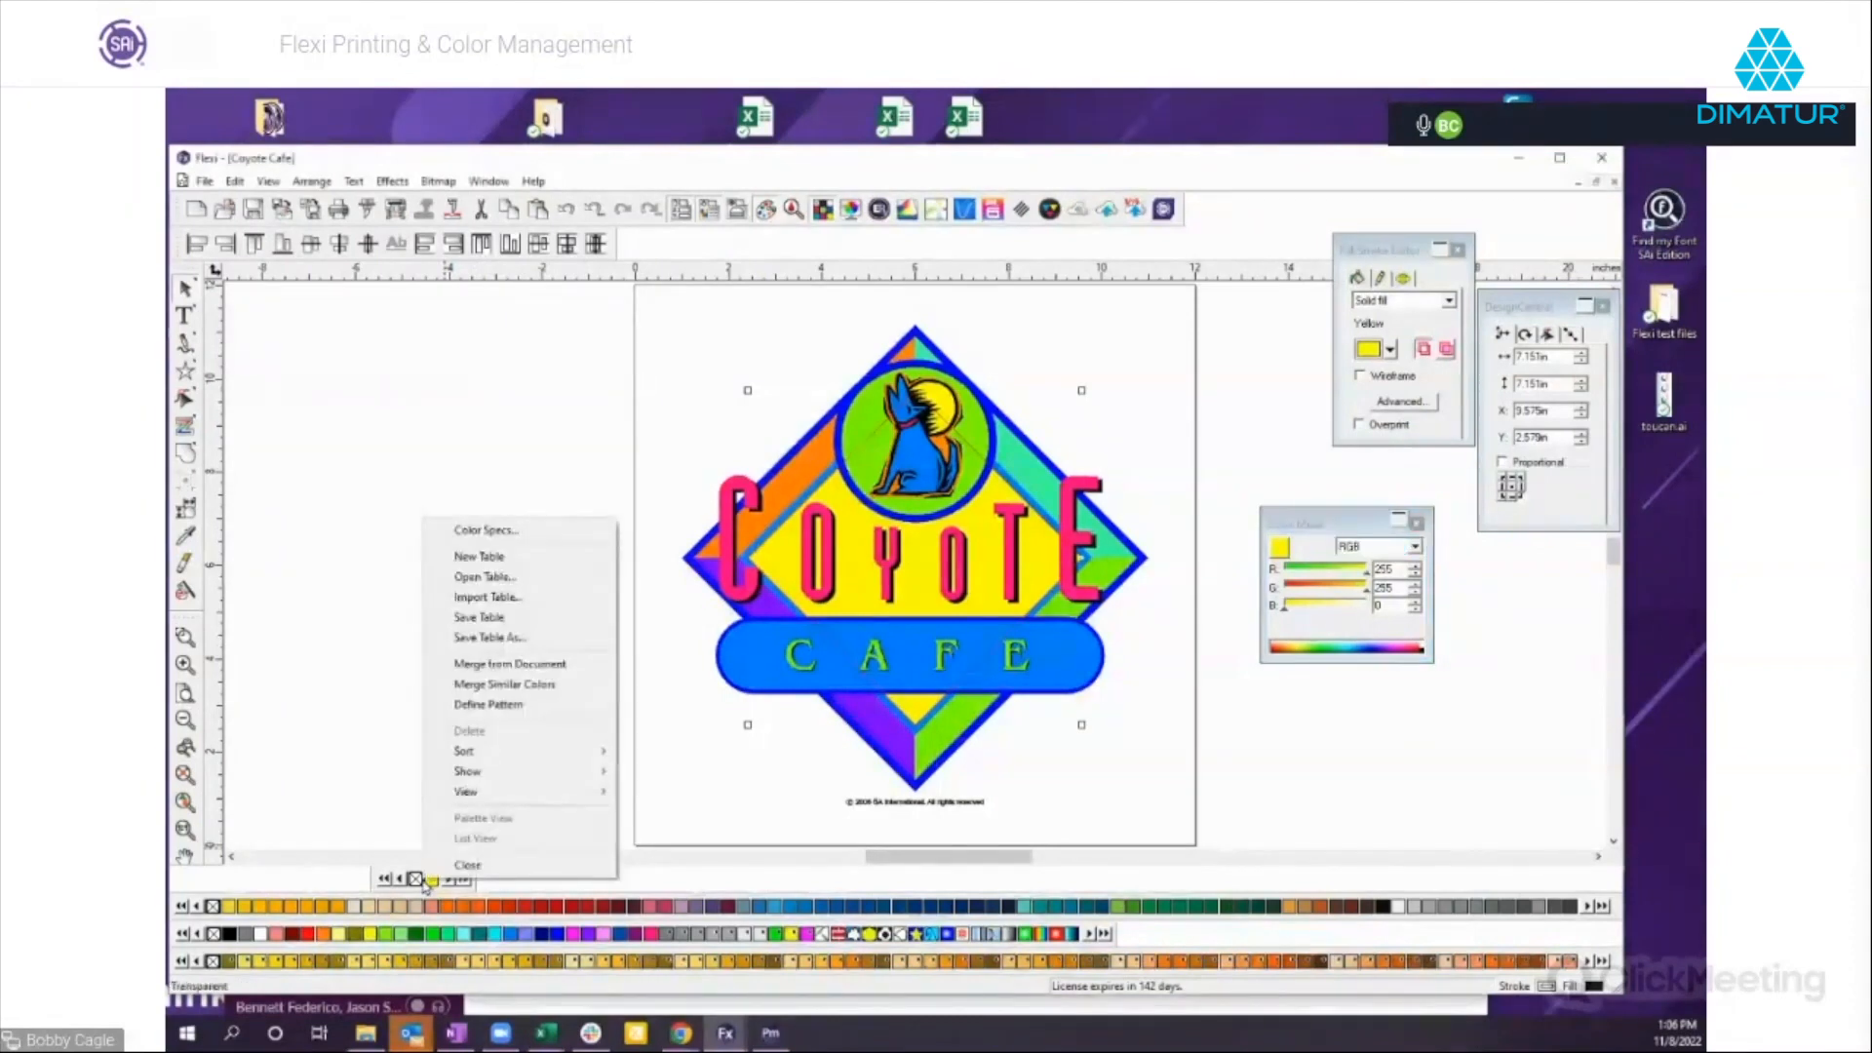
left_click(513, 665)
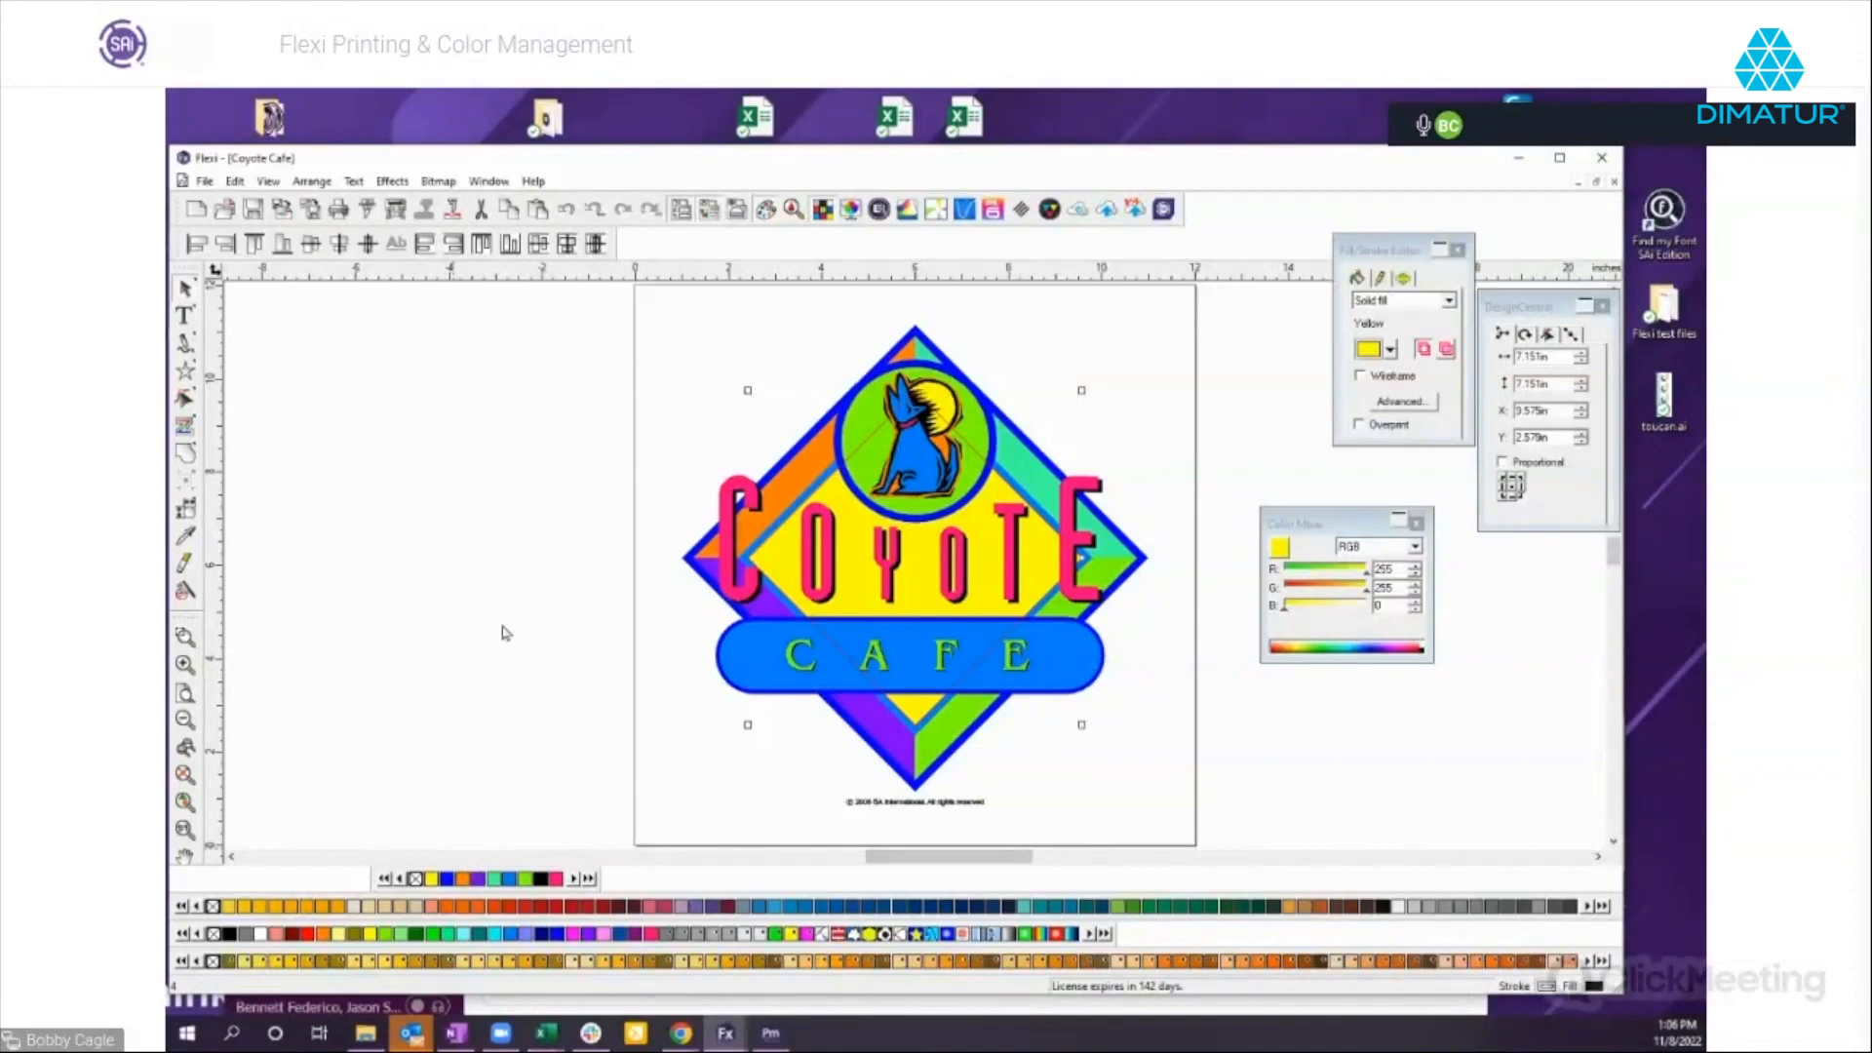
left_click_drag(438, 492, 436, 489)
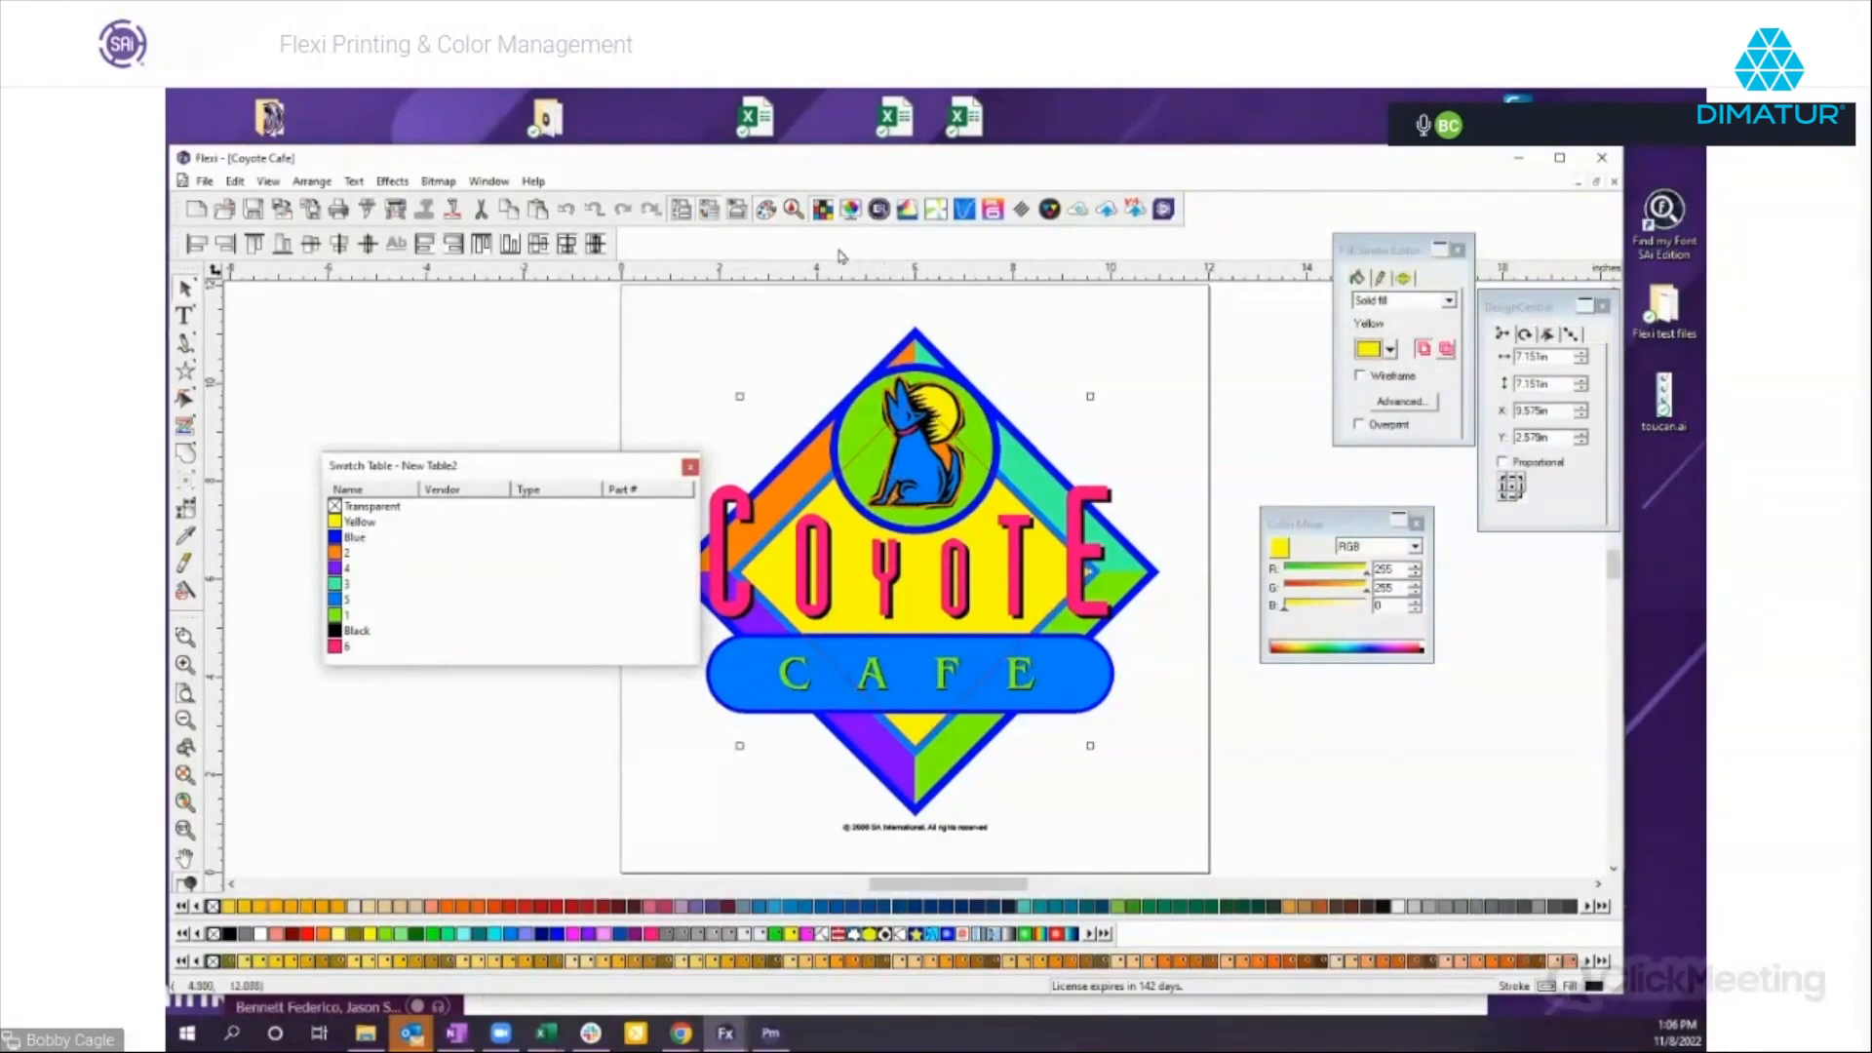
Try to rename the document's orange color 2 as Coyote Orange in Color Specs.
left_click(795, 211)
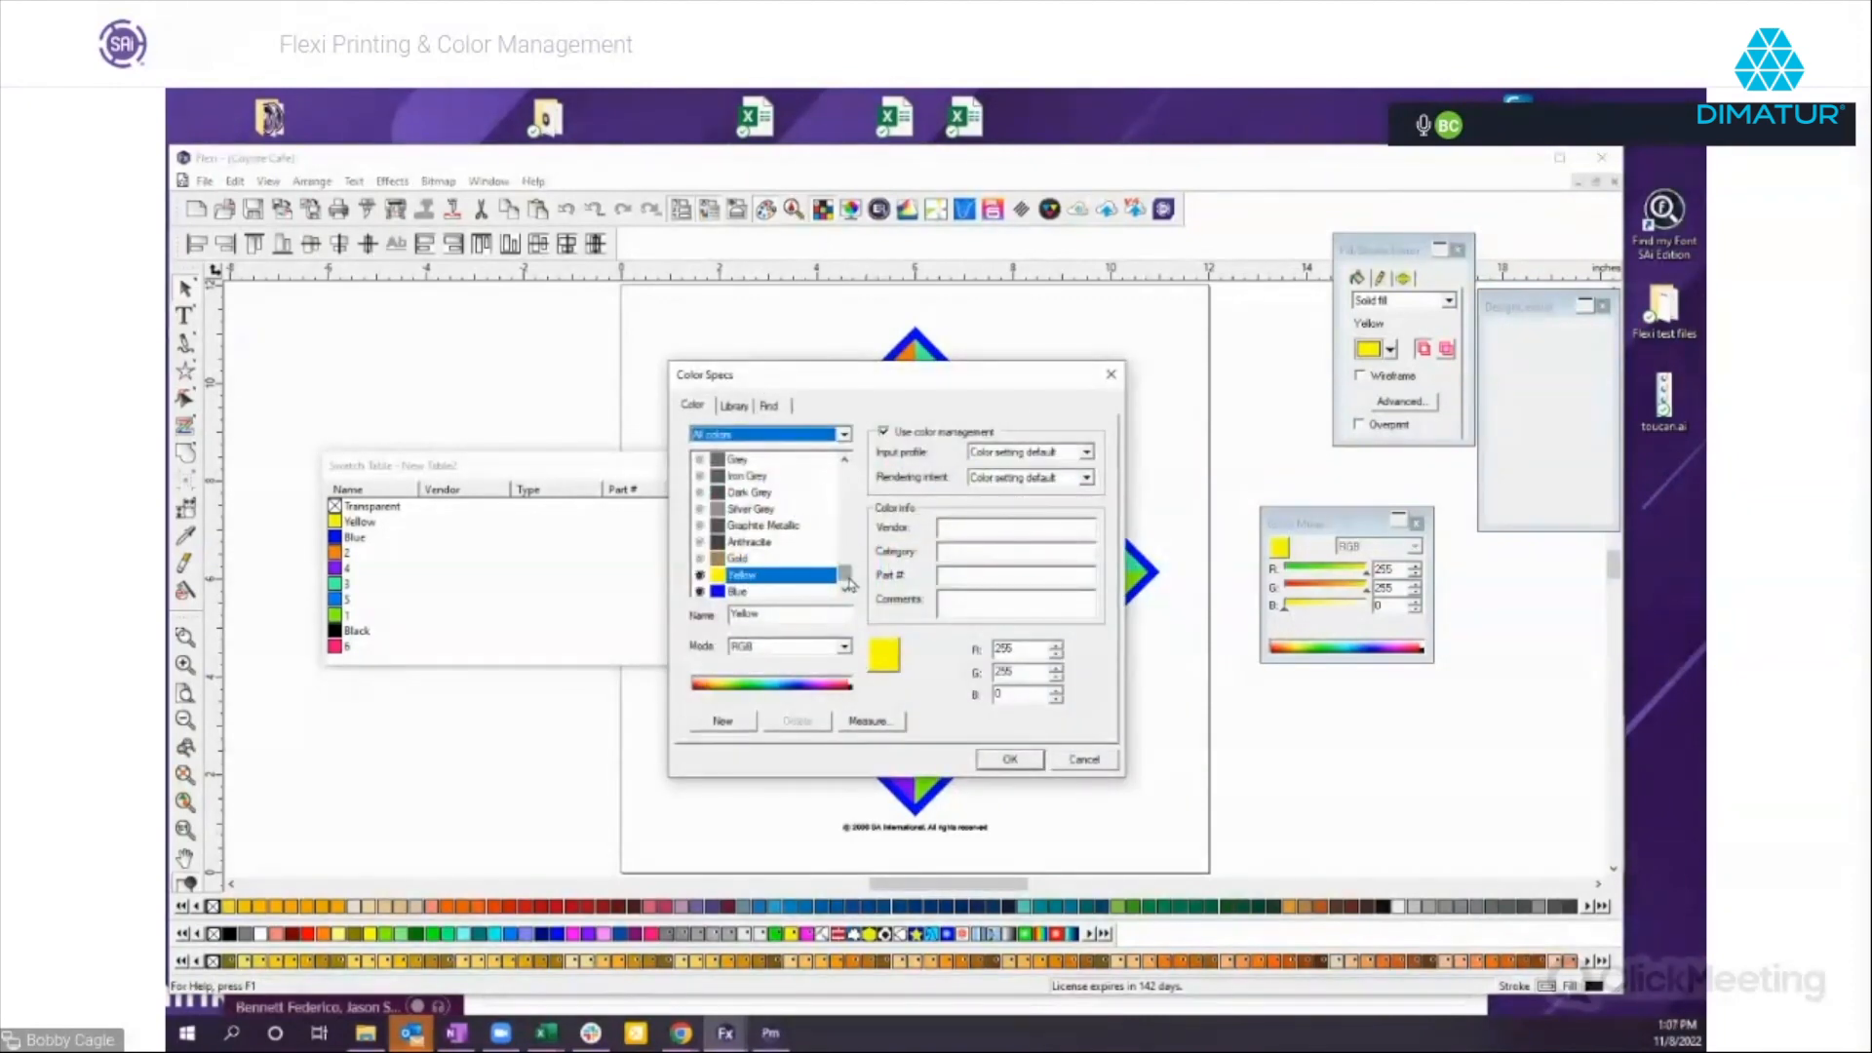
mouse_move(845, 575)
left_mouse_down()
mouse_move(845, 475)
mouse_move(844, 580)
left_mouse_up()
left_click(733, 477)
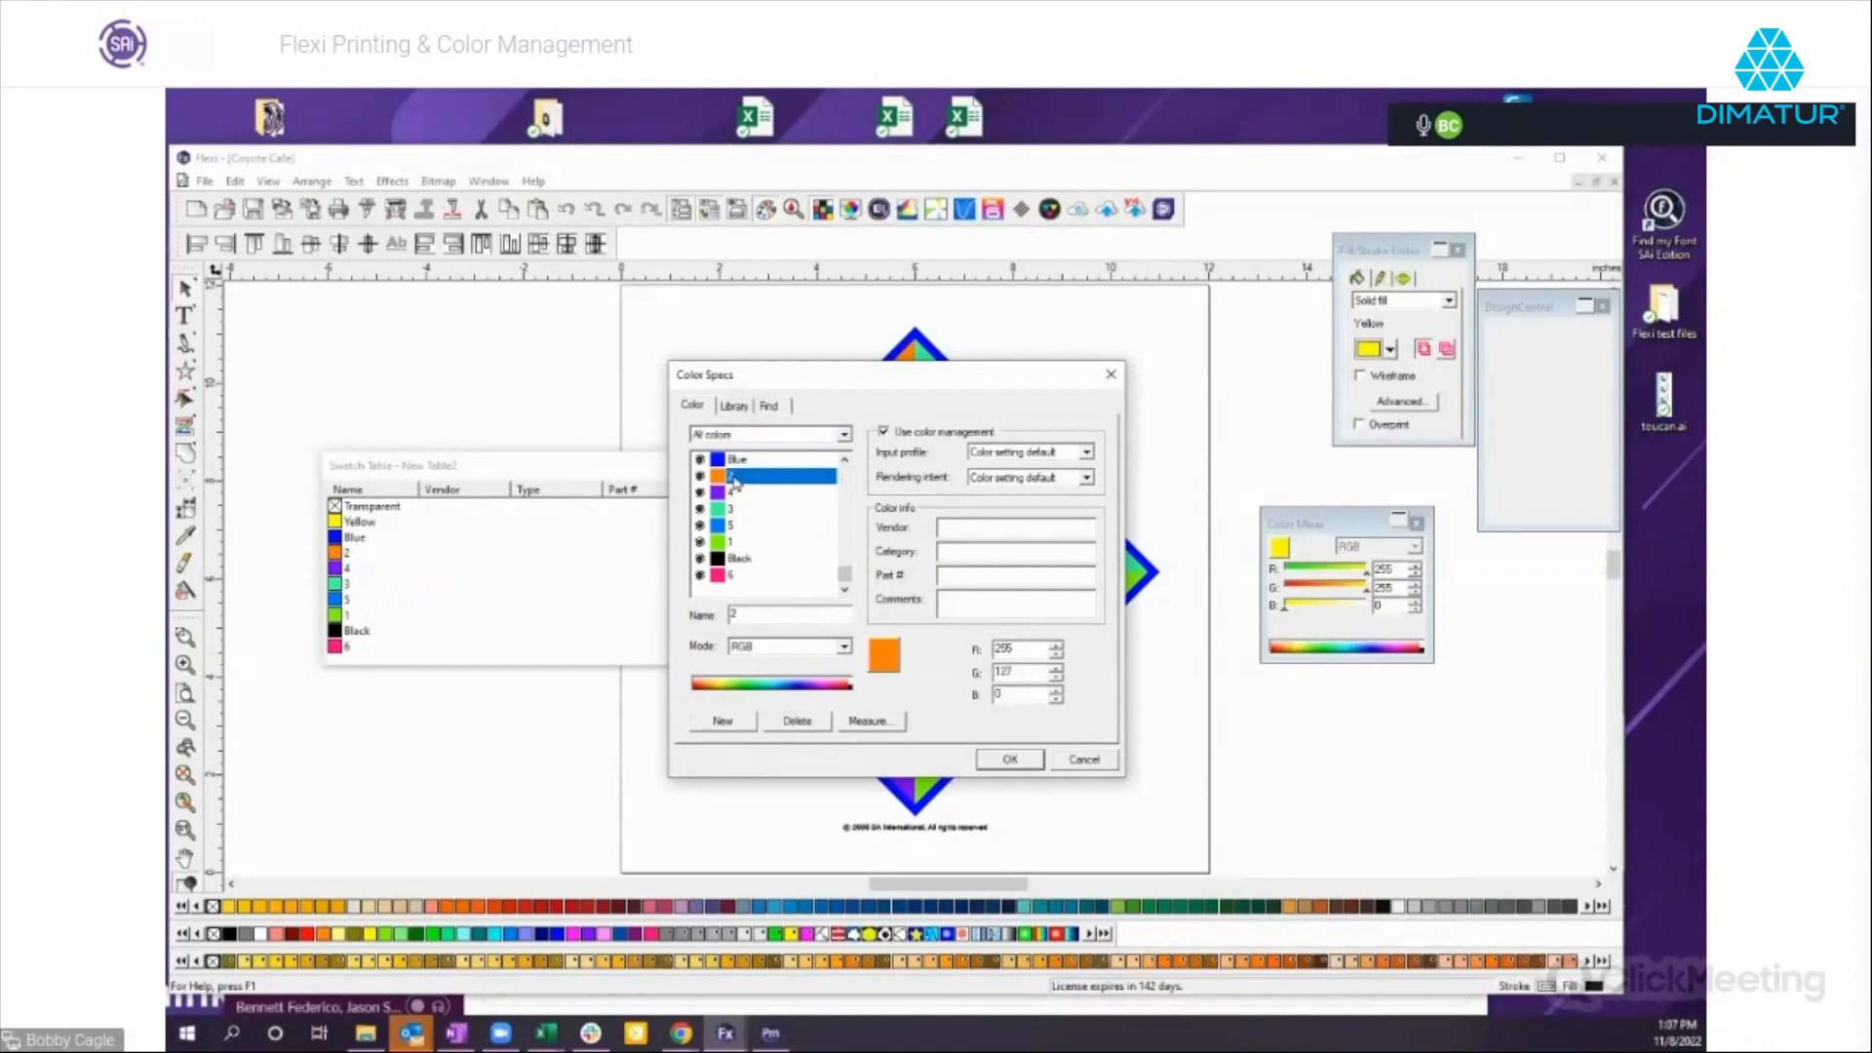
double_click(758, 616)
left_click_drag(850, 379, 1173, 398)
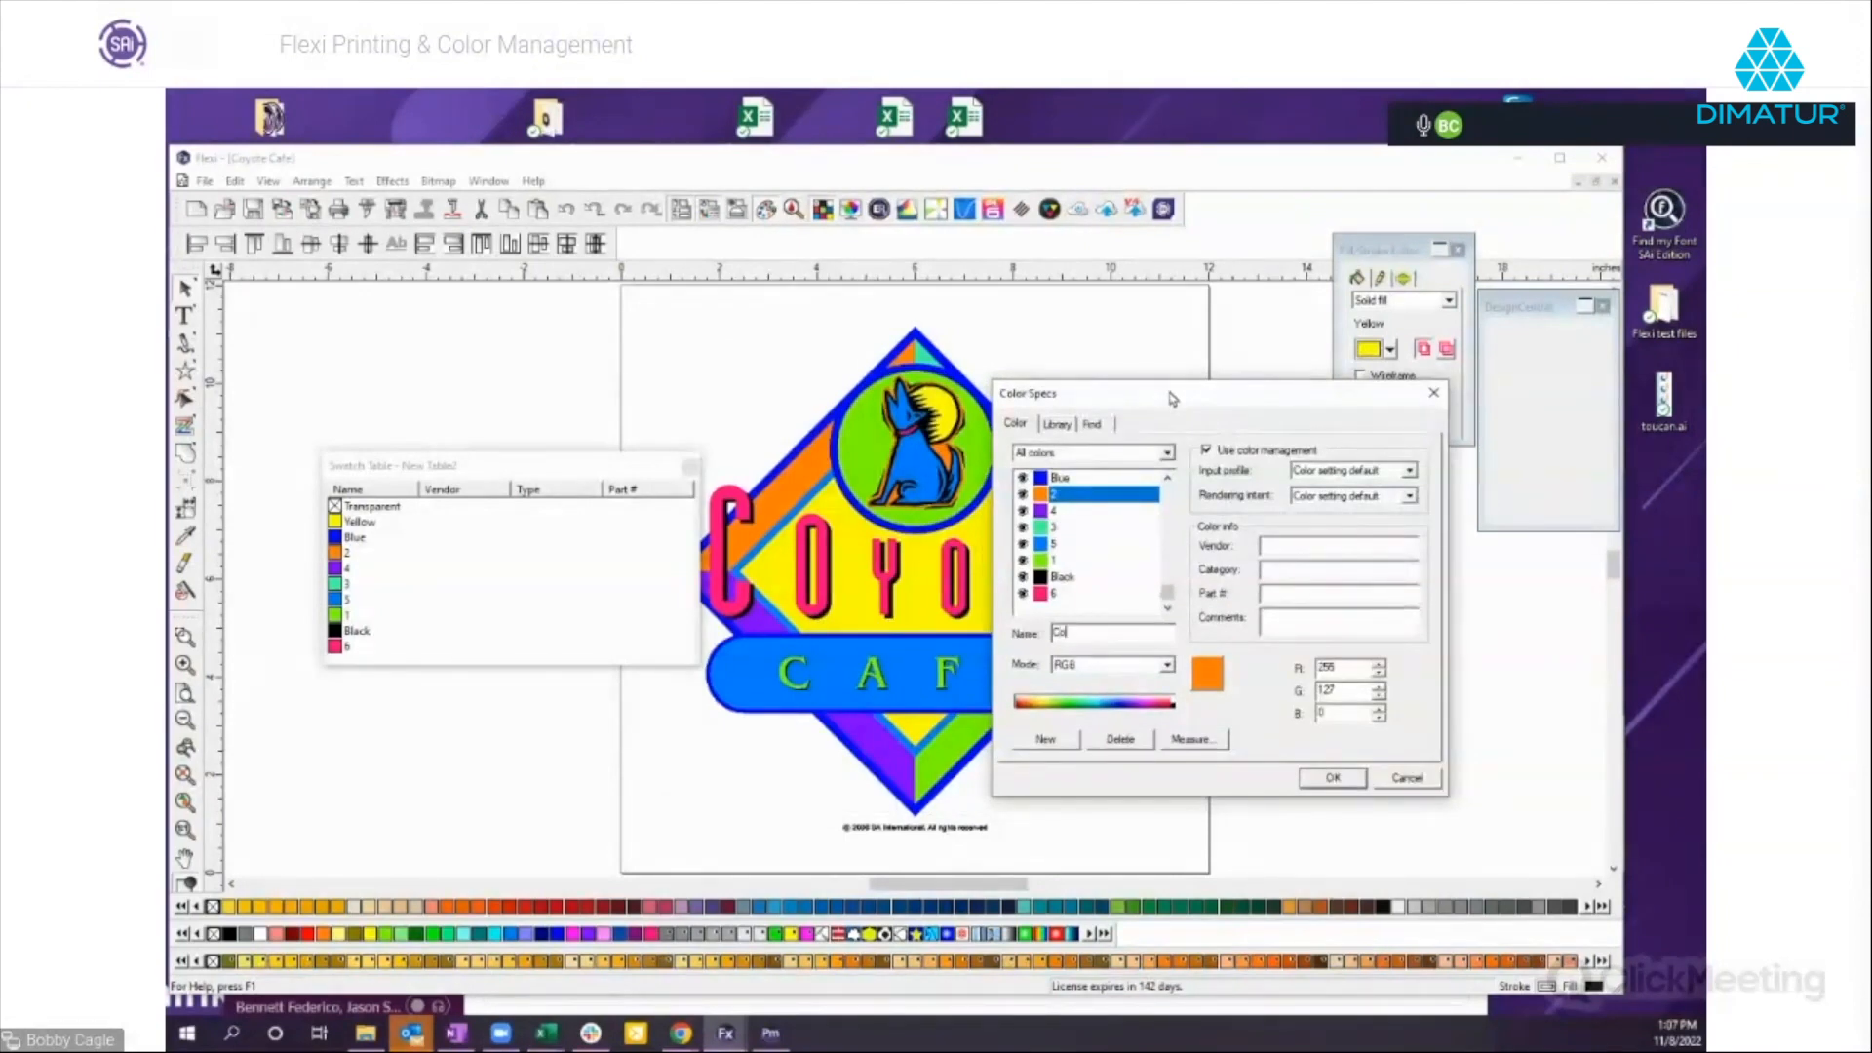
type("te Orange")
Try to rename the purple color 4 as Purple, and leave Color Specs without applying the changes.
left_click(1053, 517)
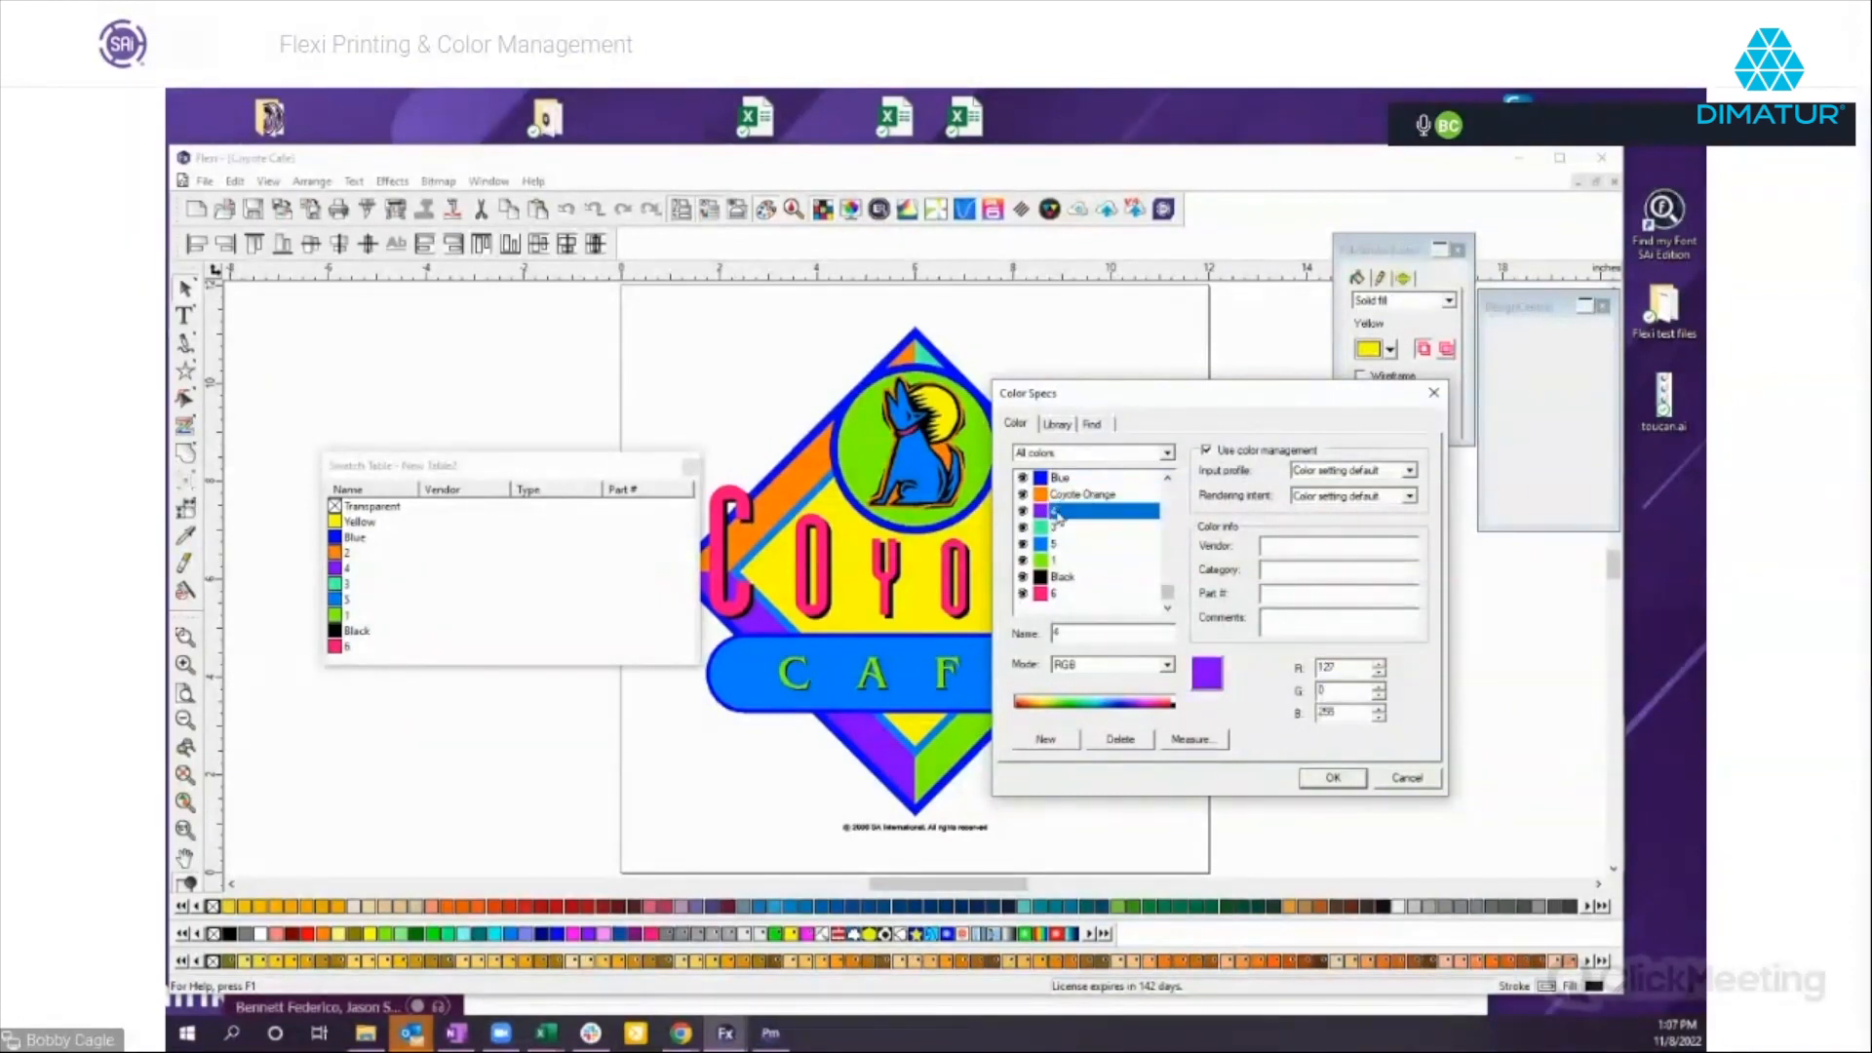
left_click_drag(1065, 631, 1035, 640)
type("Purple")
left_click(1054, 529)
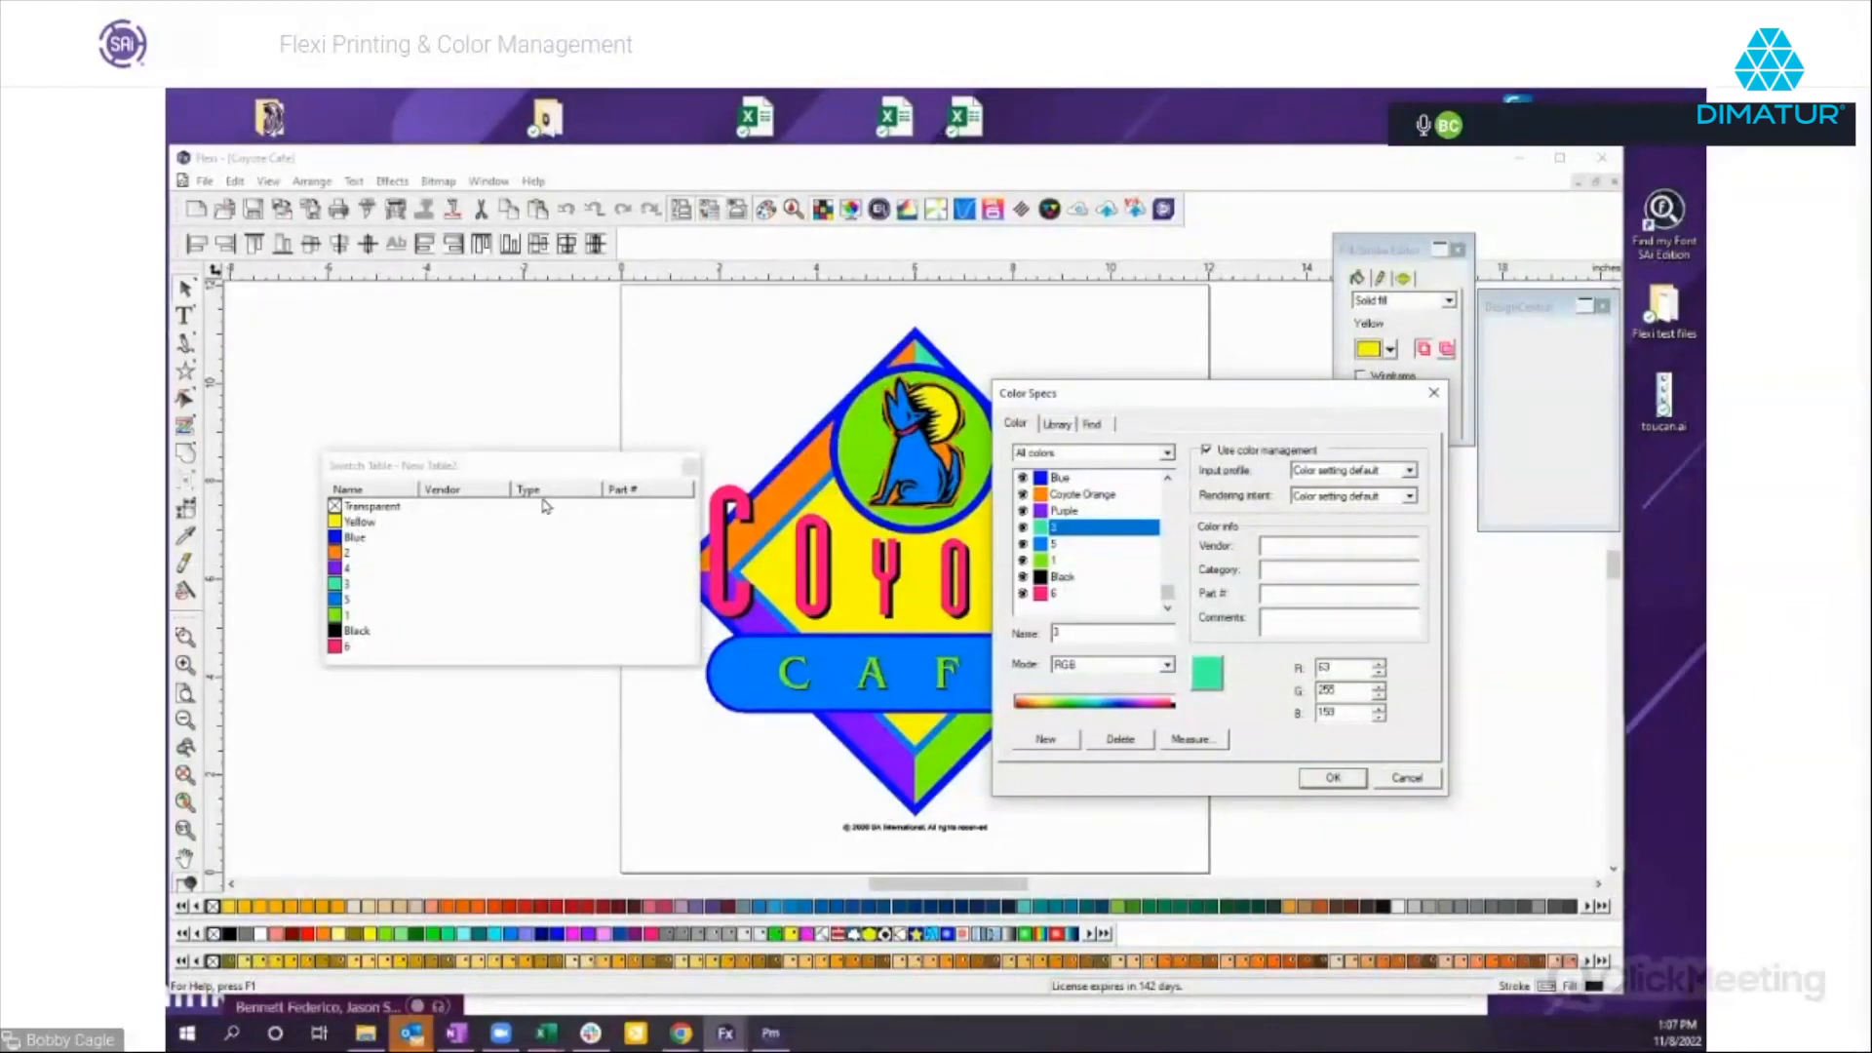
left_click(1392, 778)
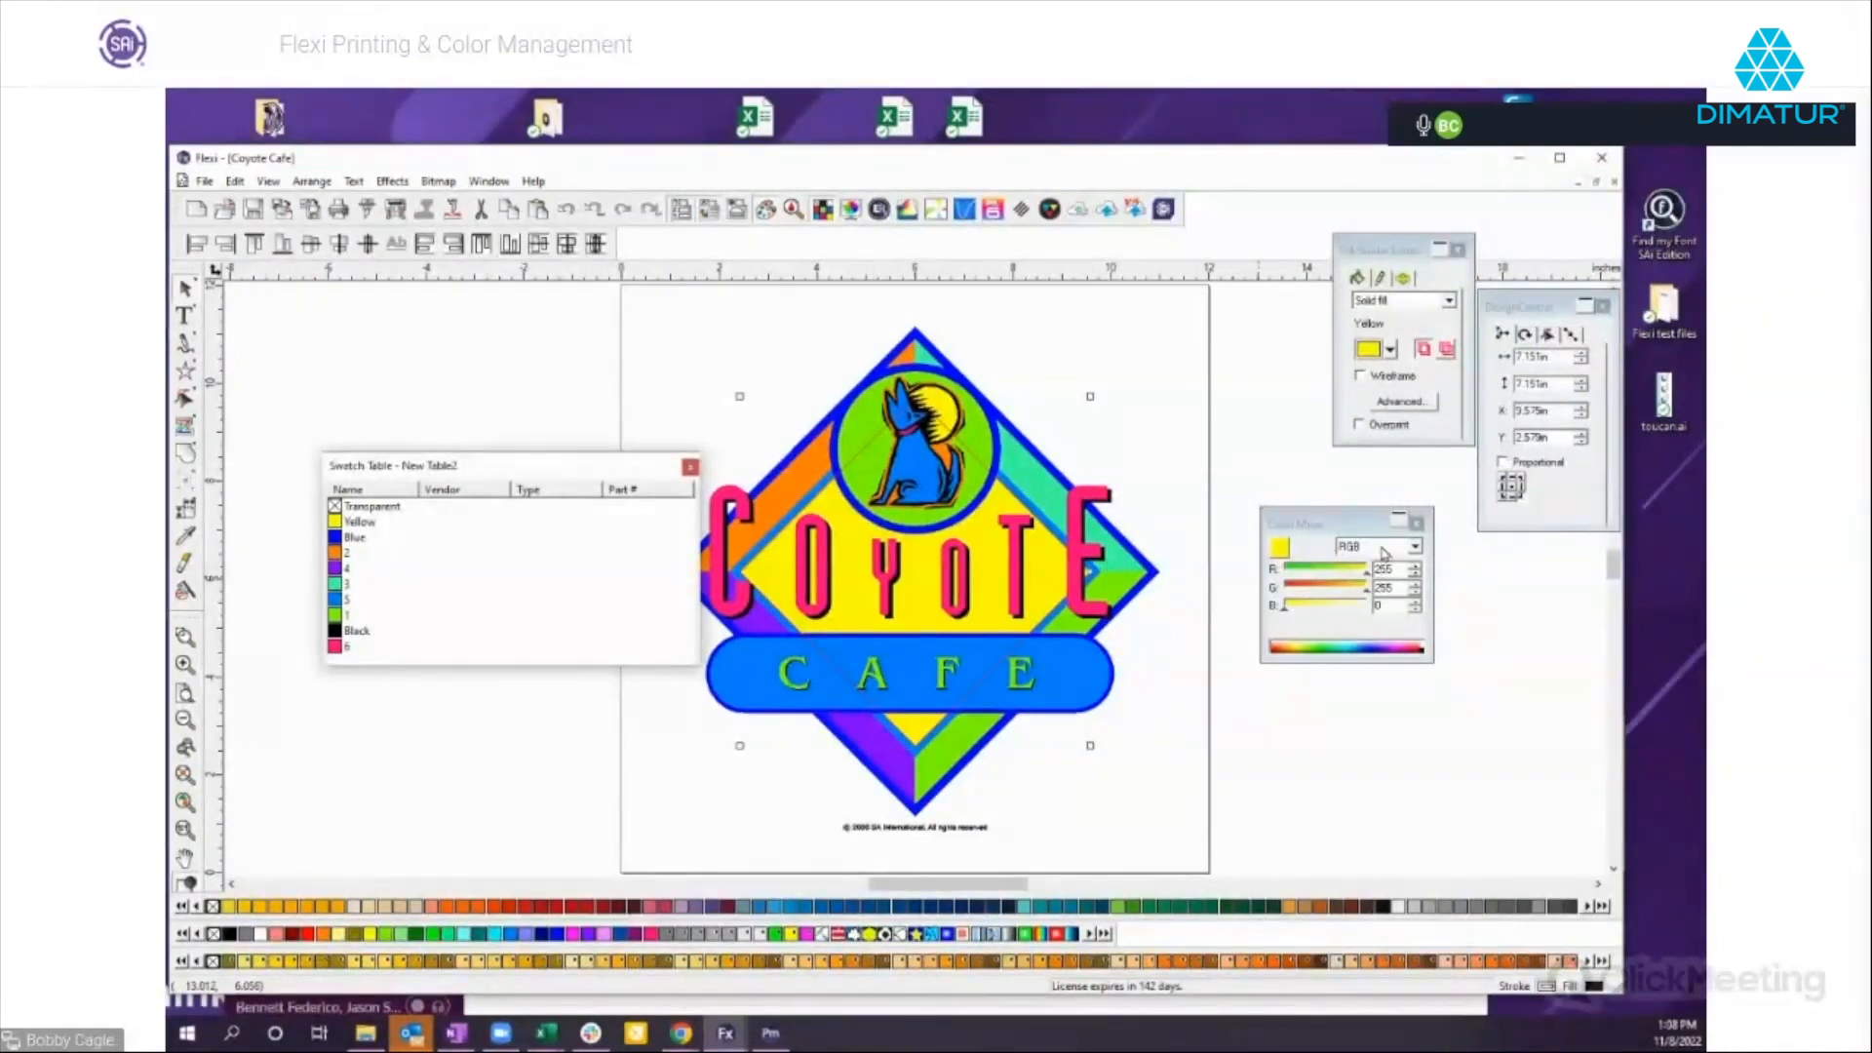
Recolor the inner diamond in CMYK with about 12% cyan, 33% magenta and 74% yellow, and add that color to the floating table.
left_click(1360, 575)
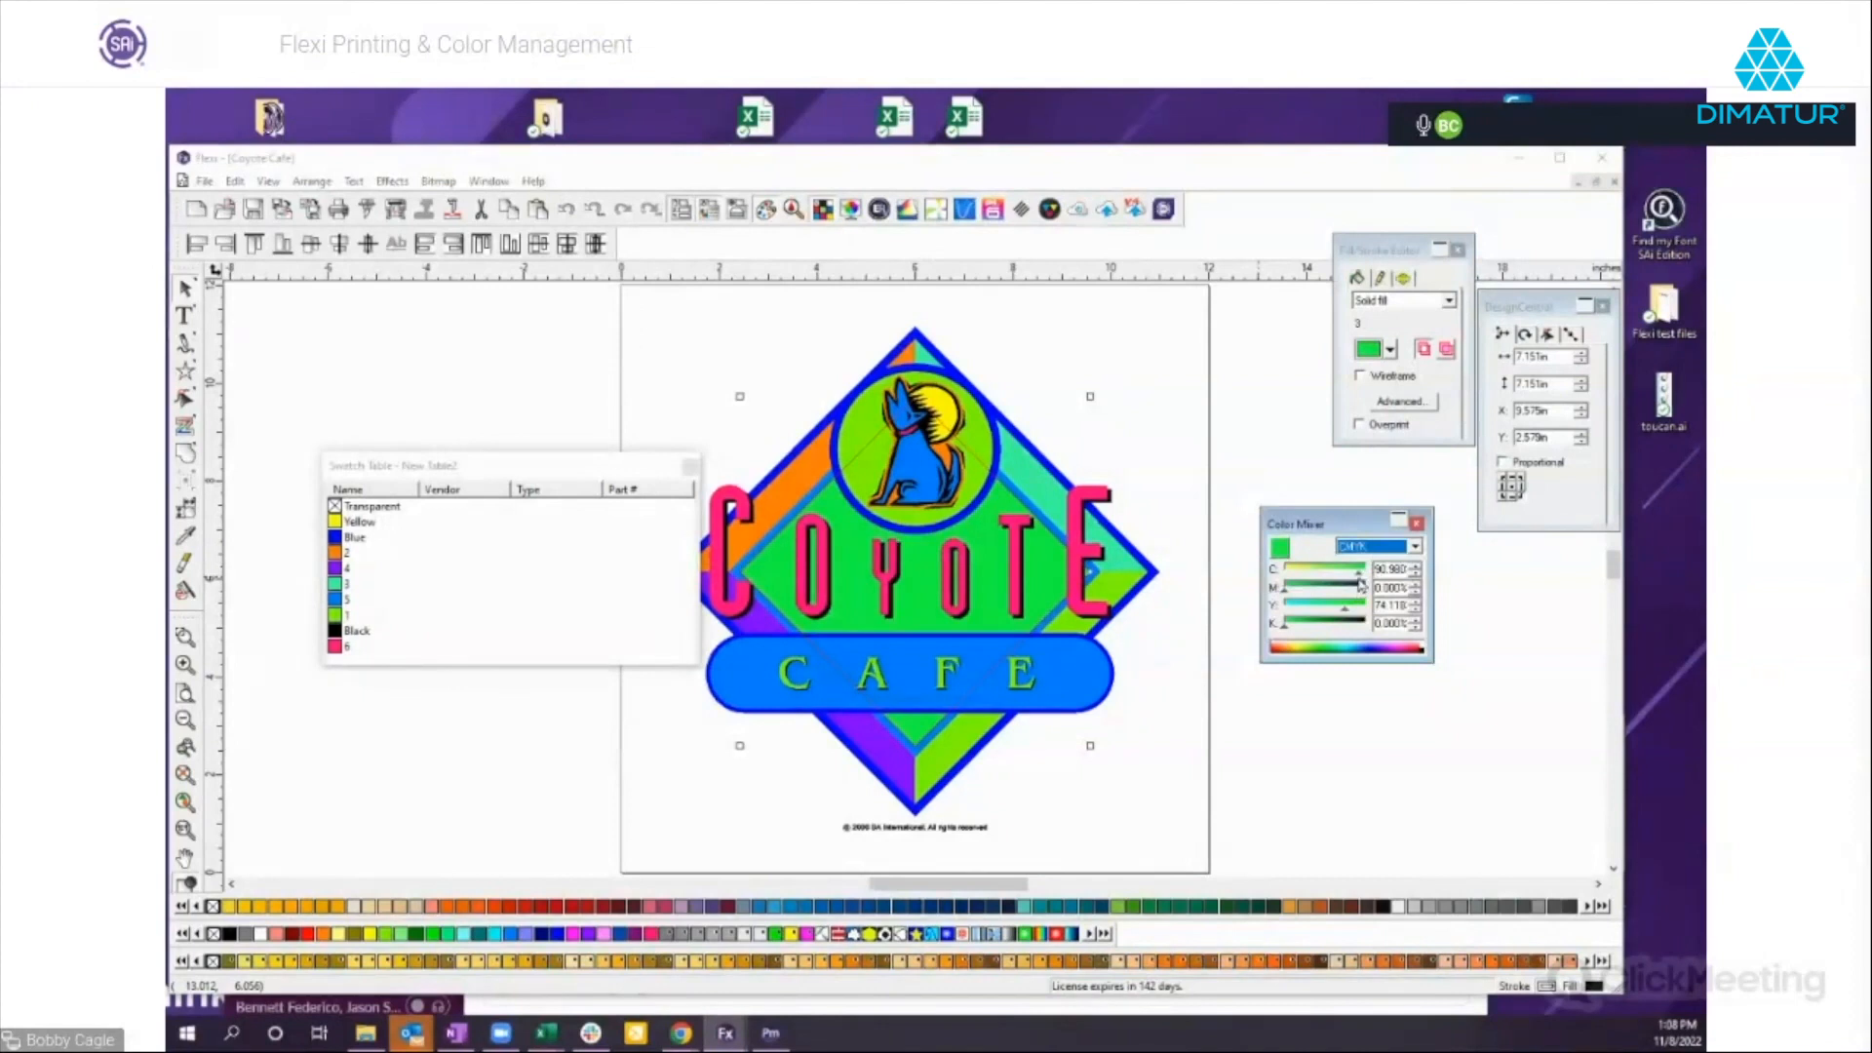
mouse_move(1361, 583)
left_mouse_down()
mouse_move(1289, 582)
mouse_move(1312, 597)
left_mouse_up()
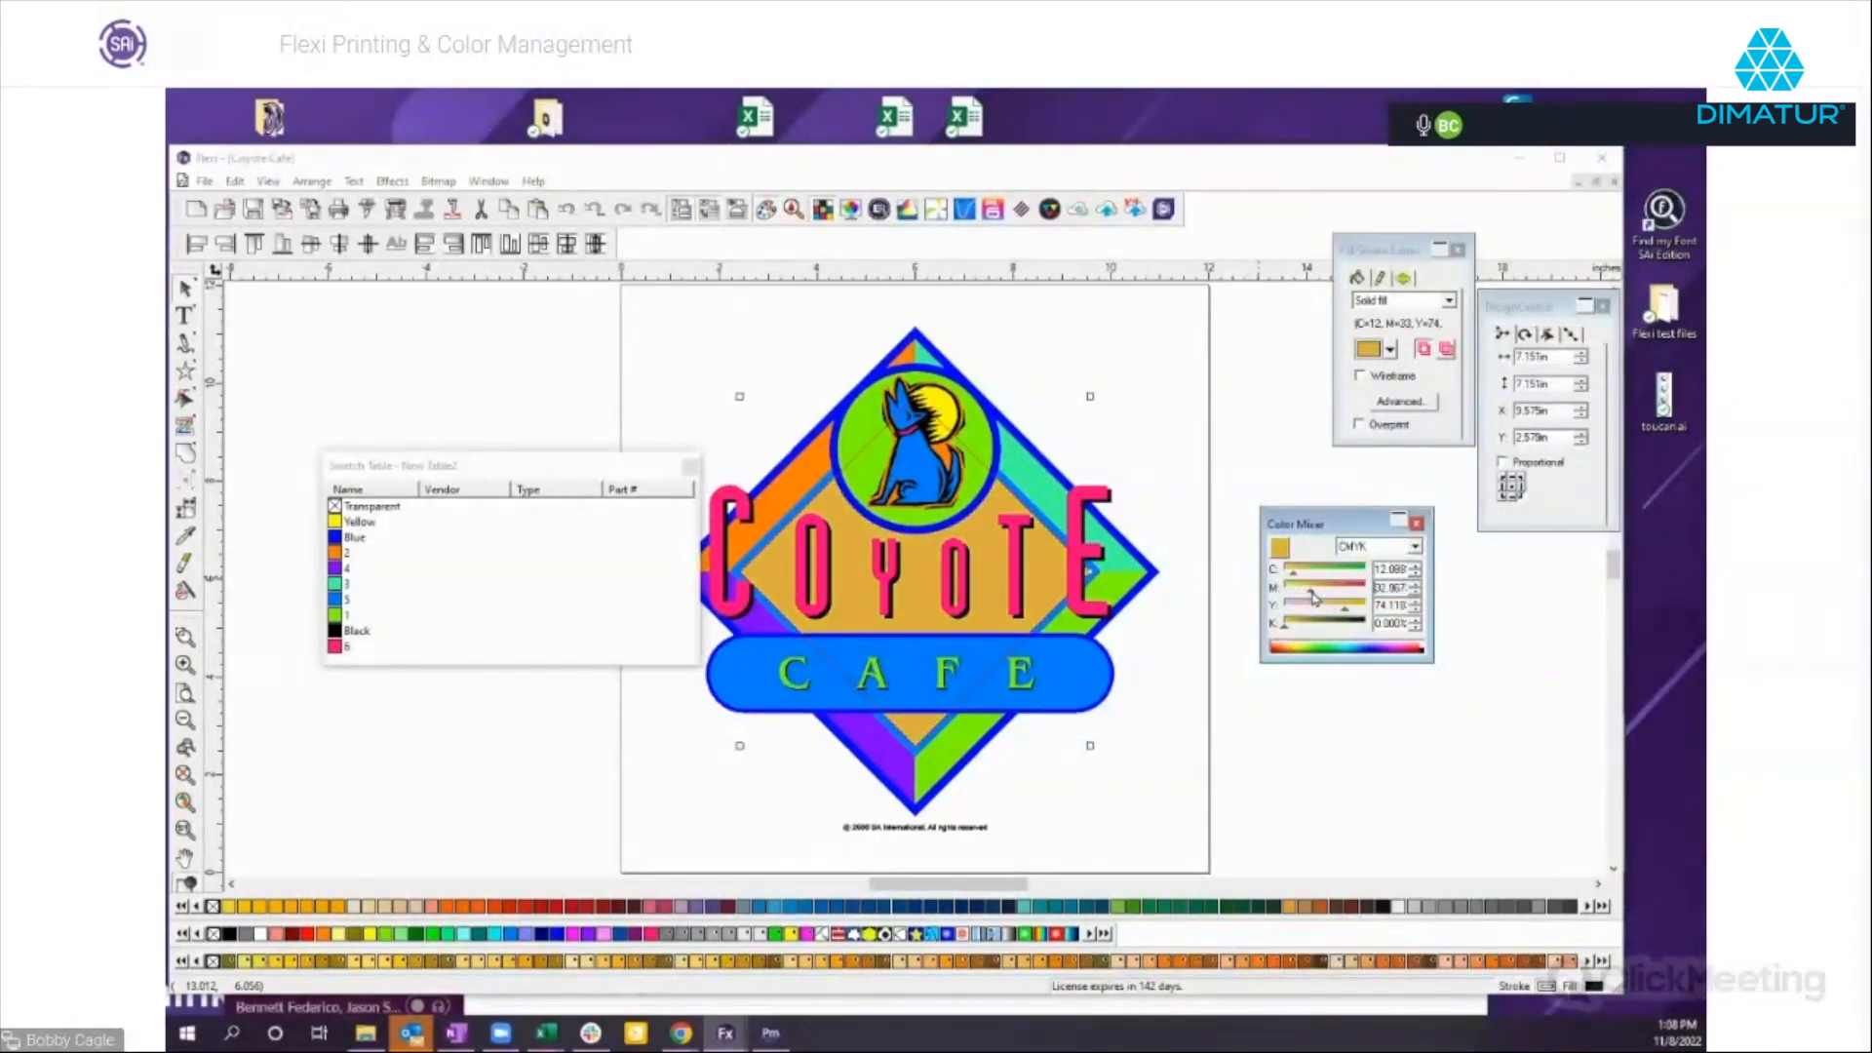
left_click_drag(1325, 520, 1306, 505)
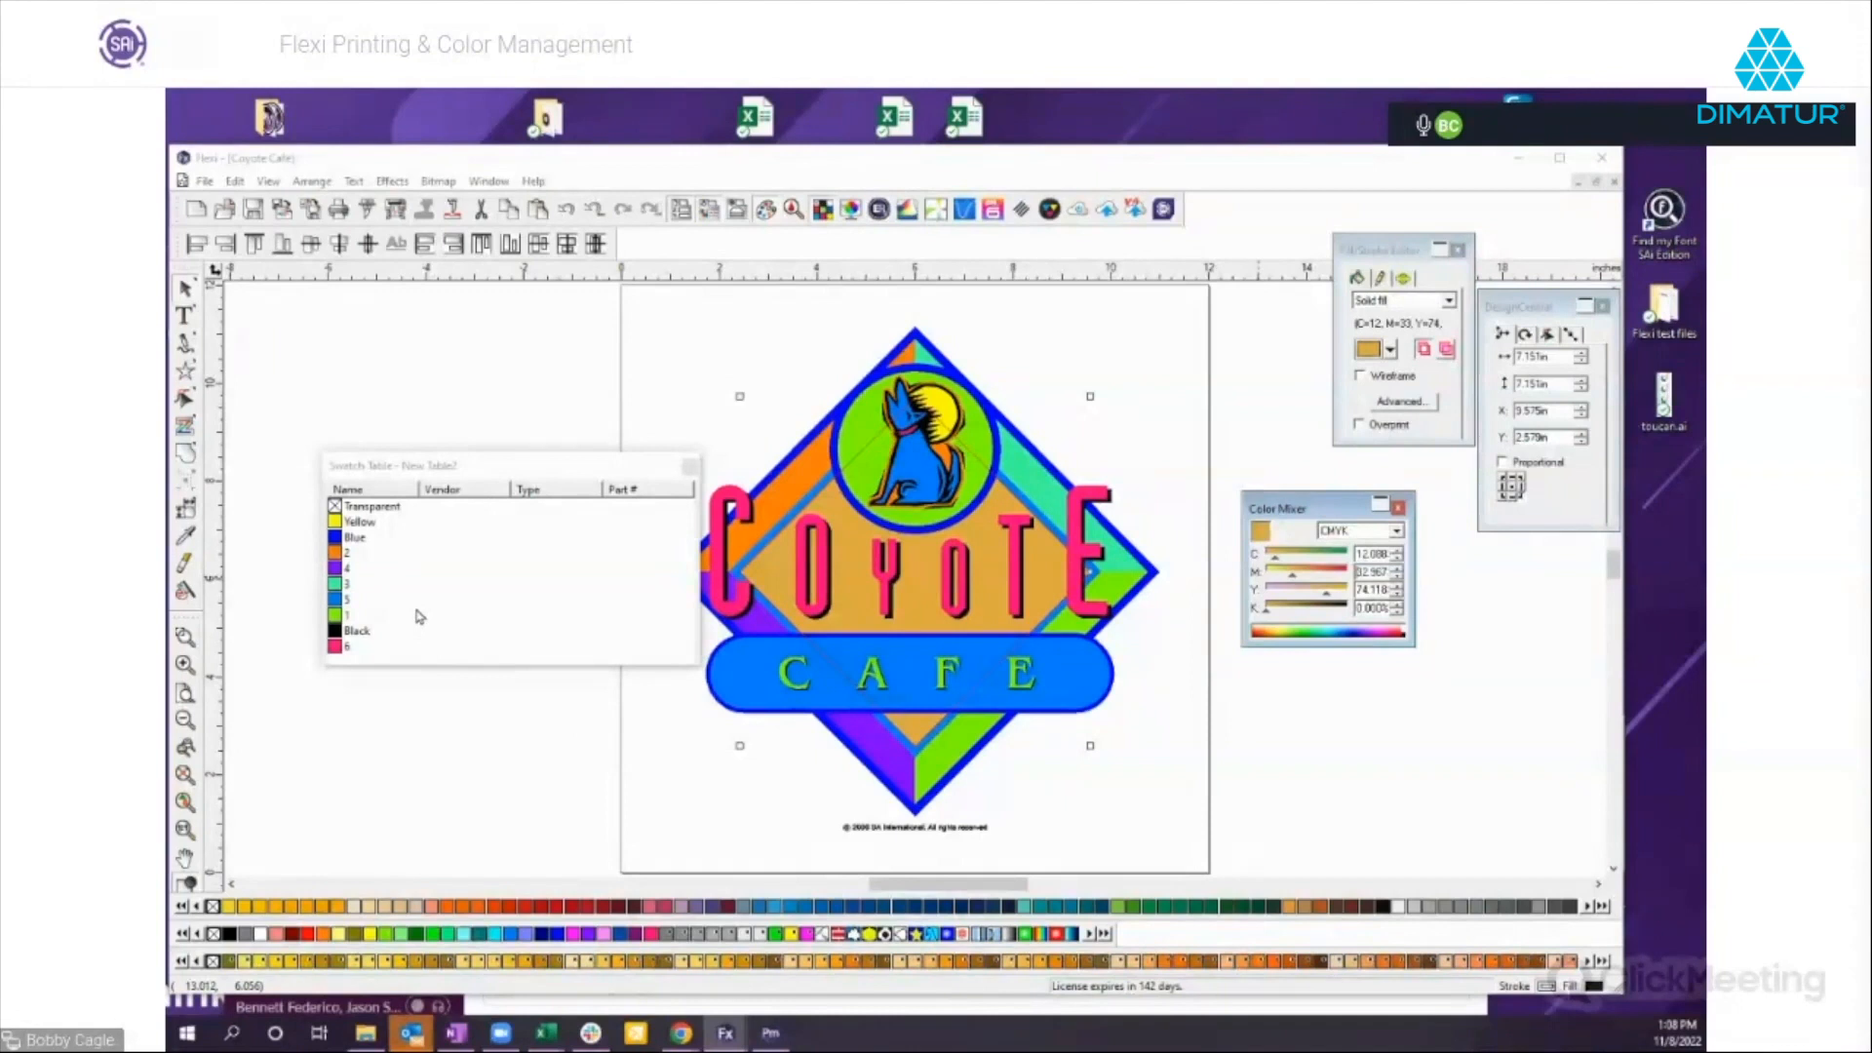
left_click_drag(417, 611, 416, 613)
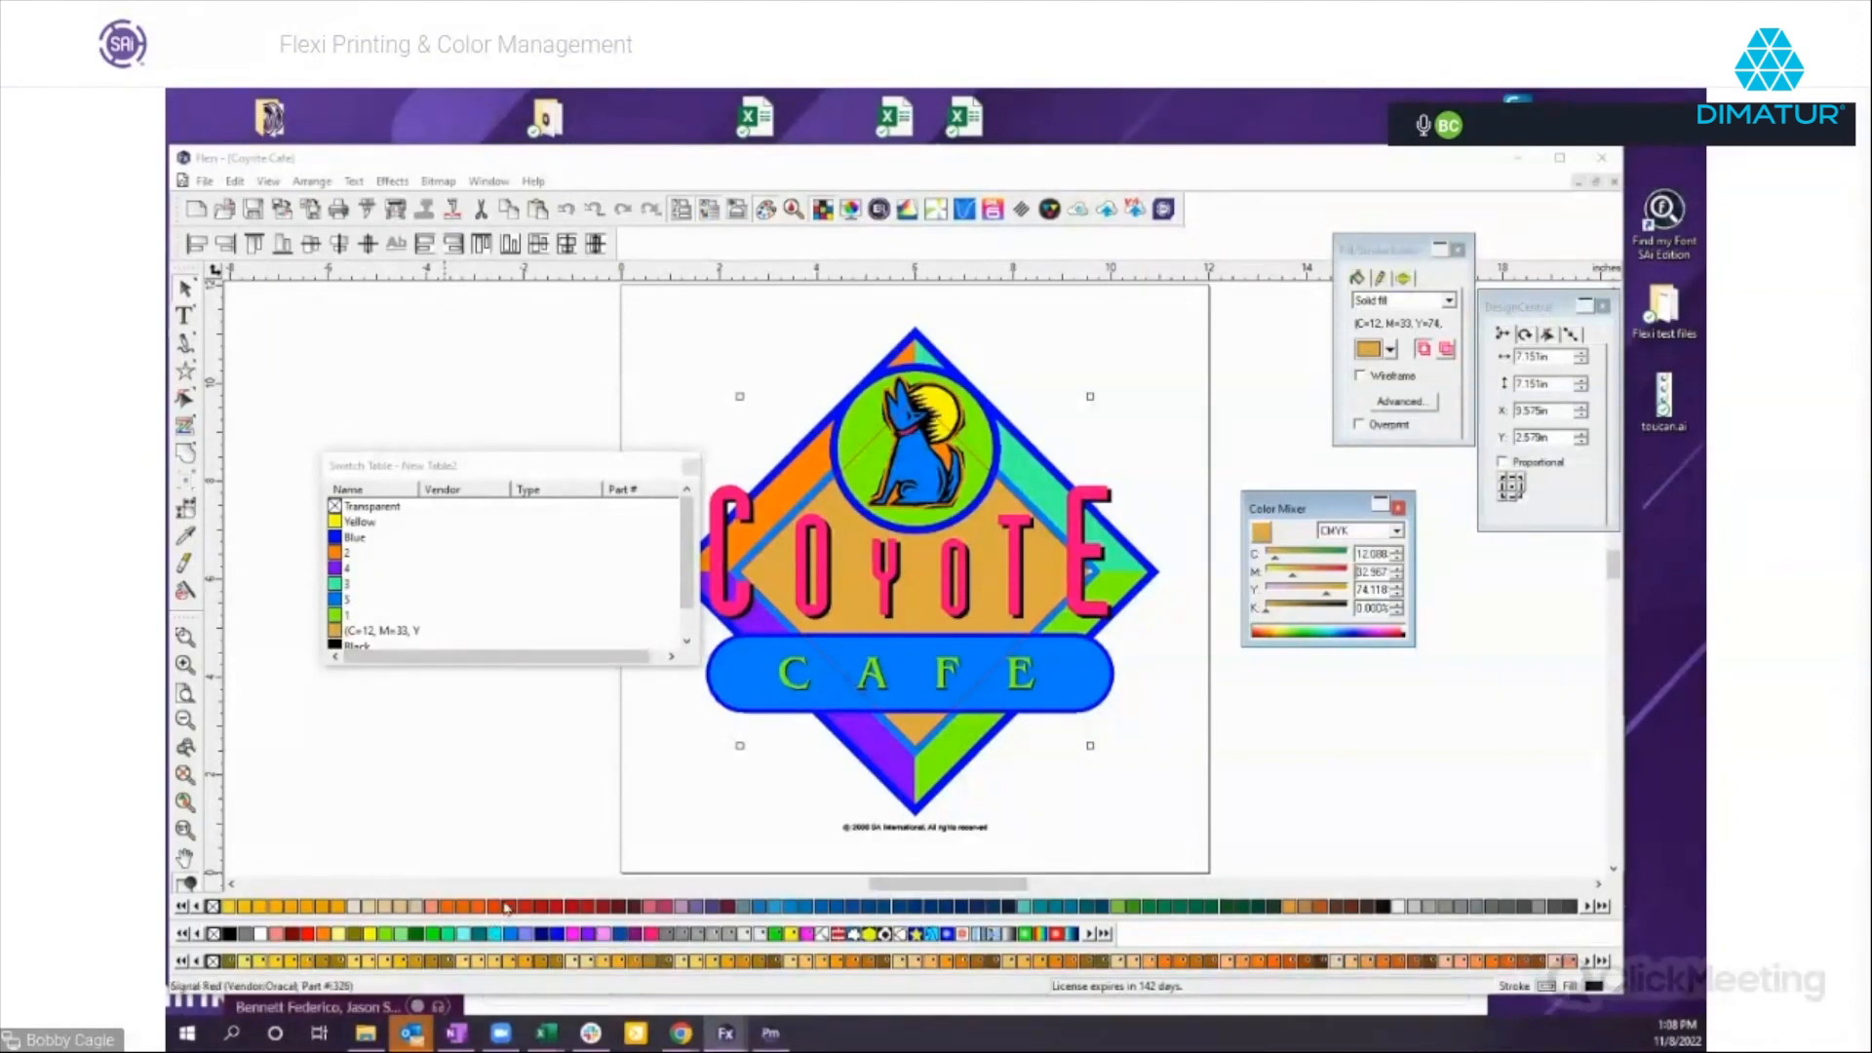
Close the floating color table without saving its changes.
right_click(507, 902)
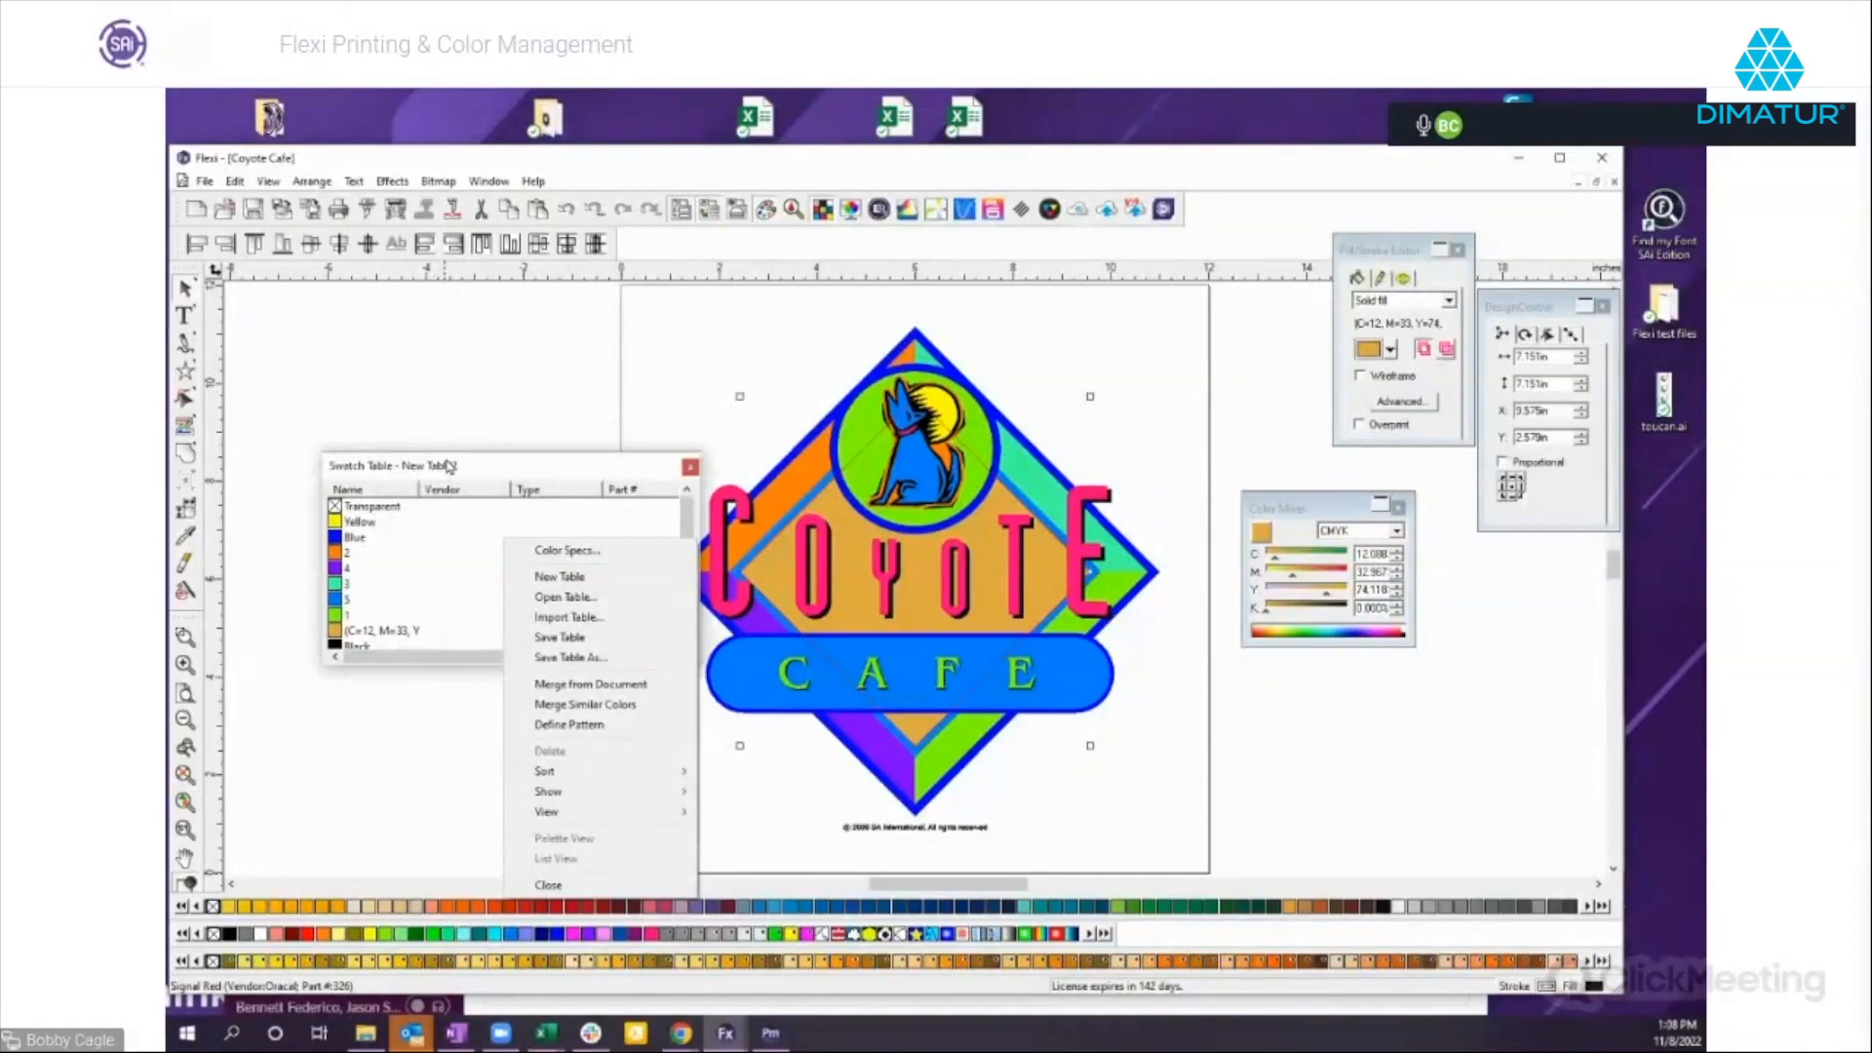
left_click(689, 468)
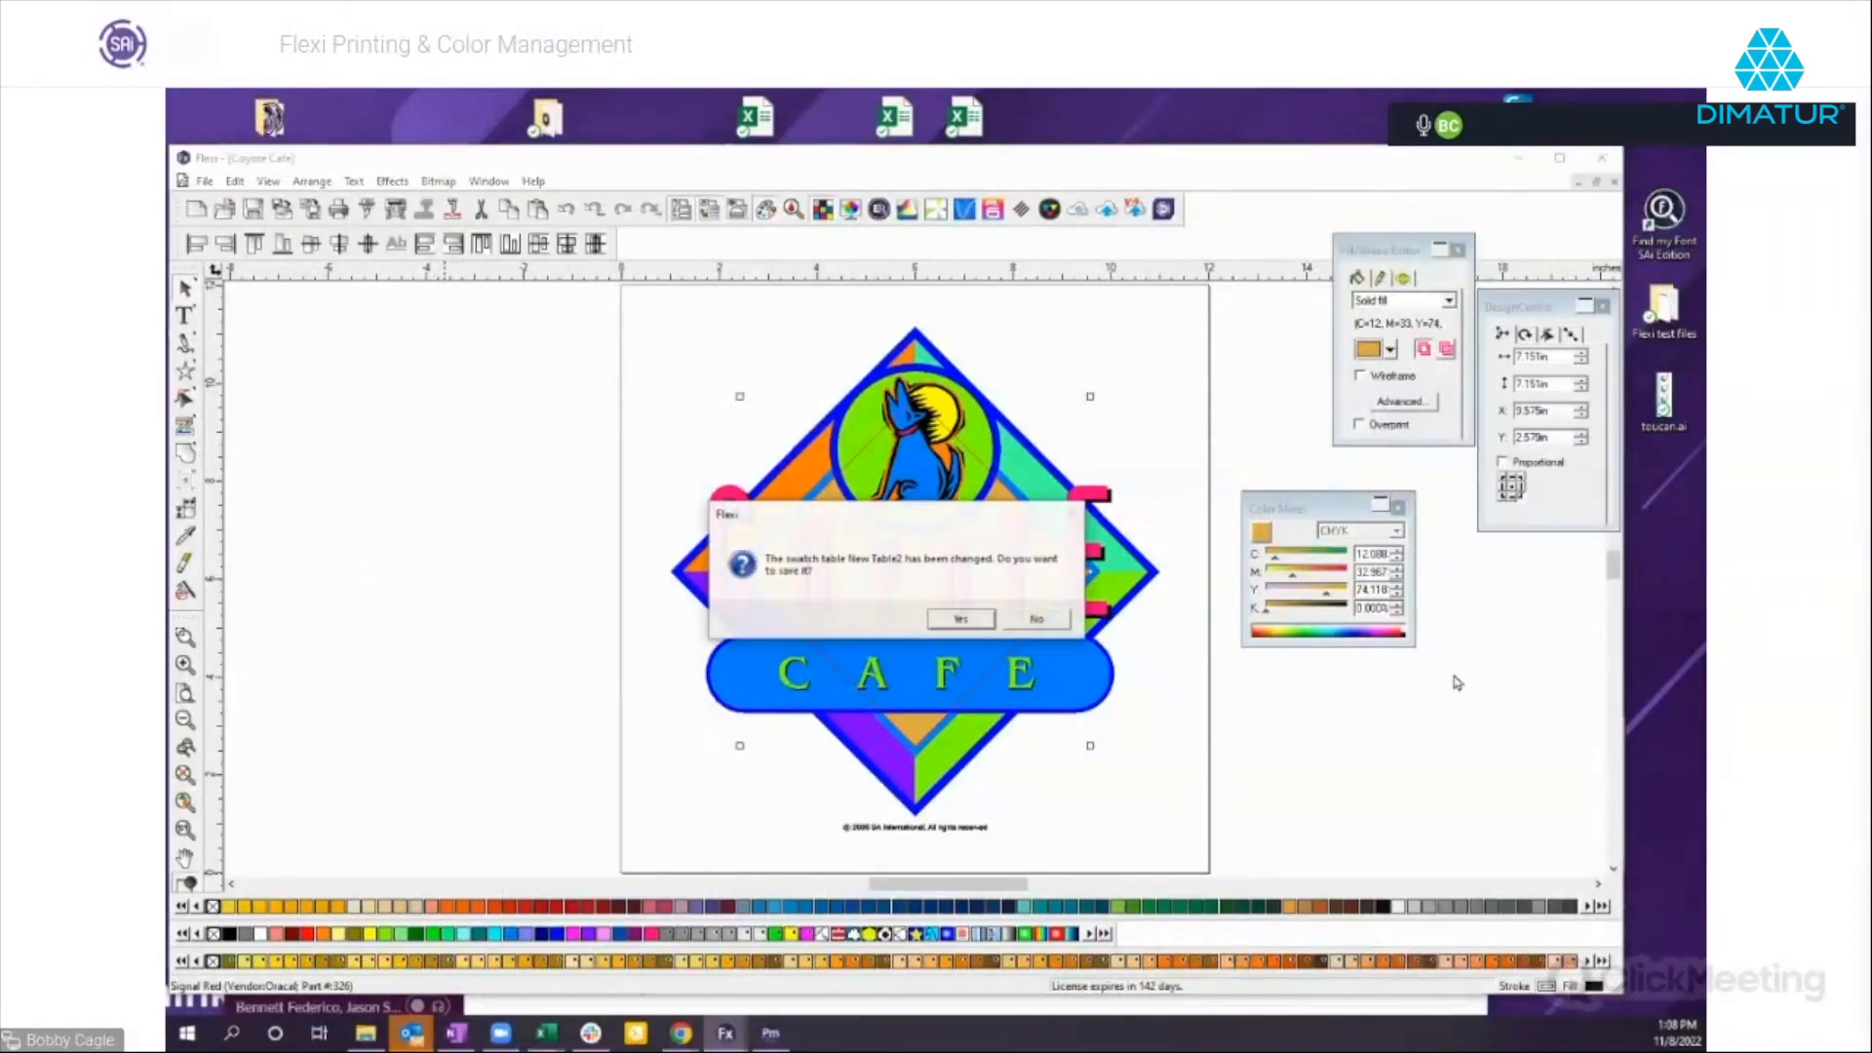
left_click(1039, 620)
Deselect the inner diamond and close the Coyote Cafe document.
left_click(1258, 698)
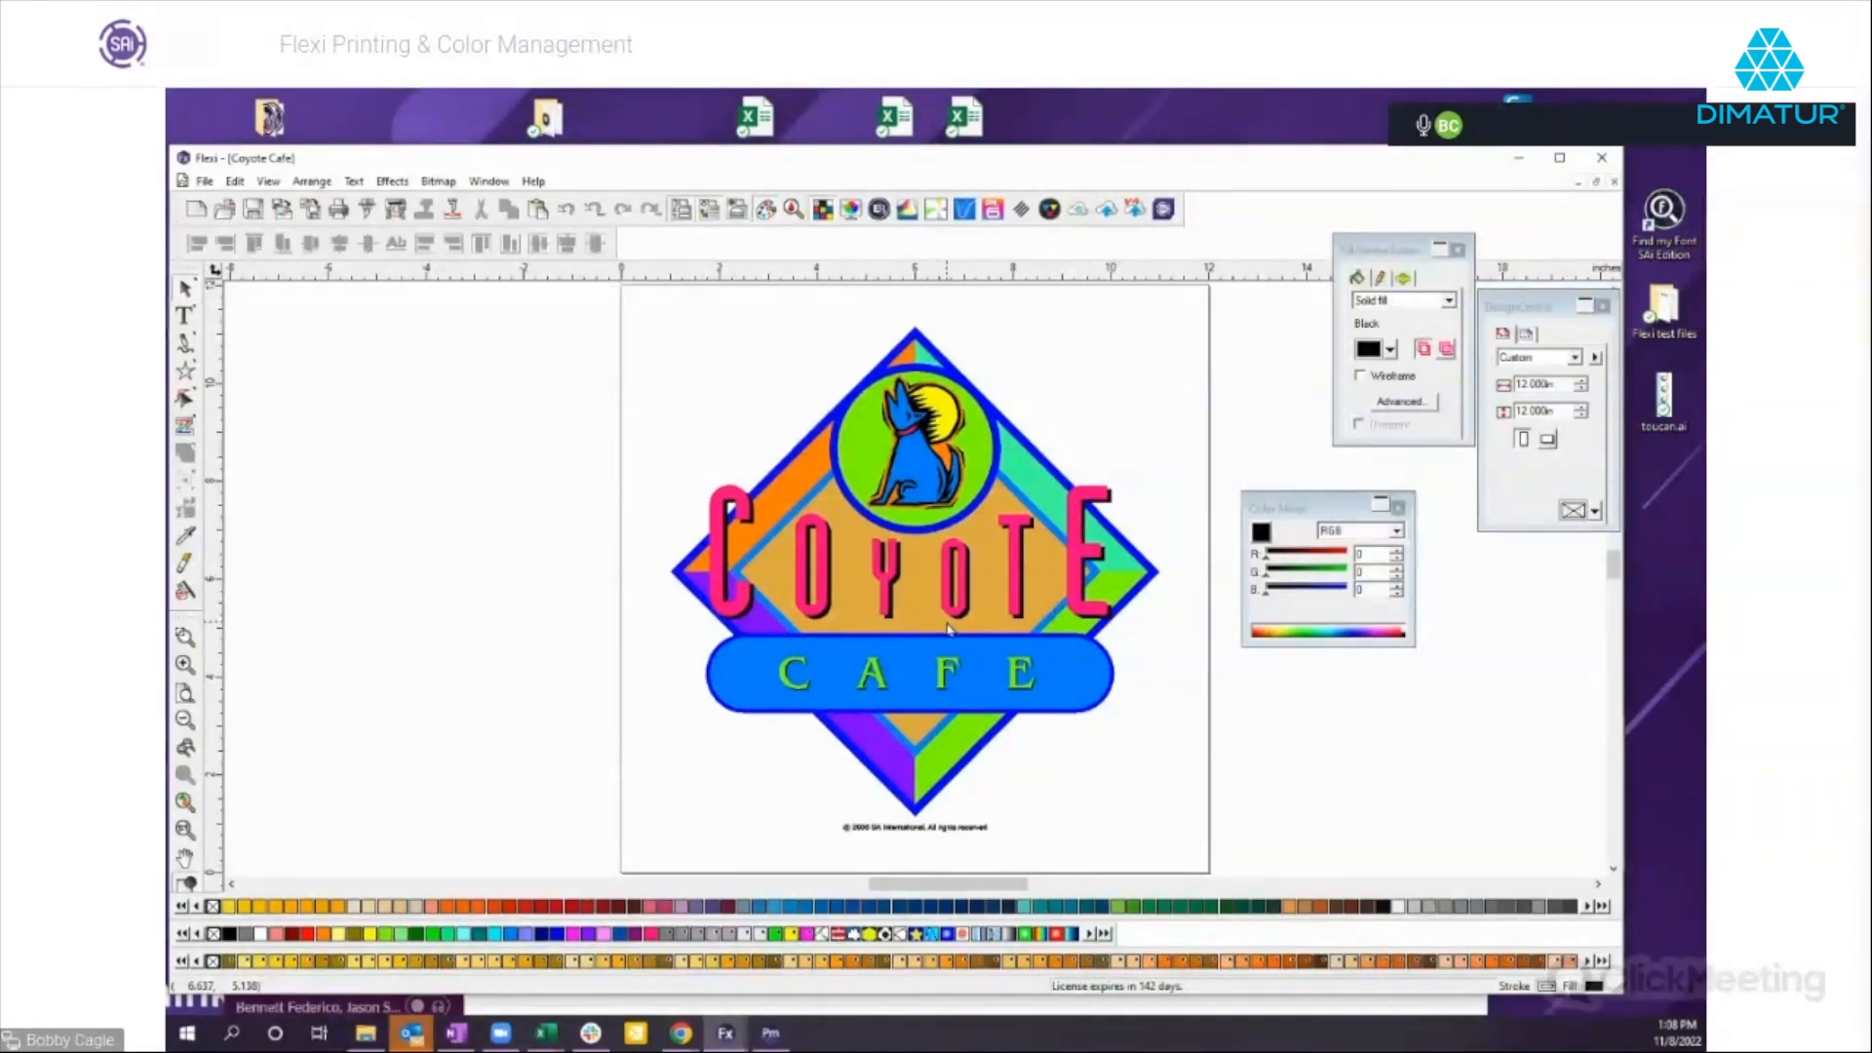
left_click(1615, 181)
left_click(924, 629)
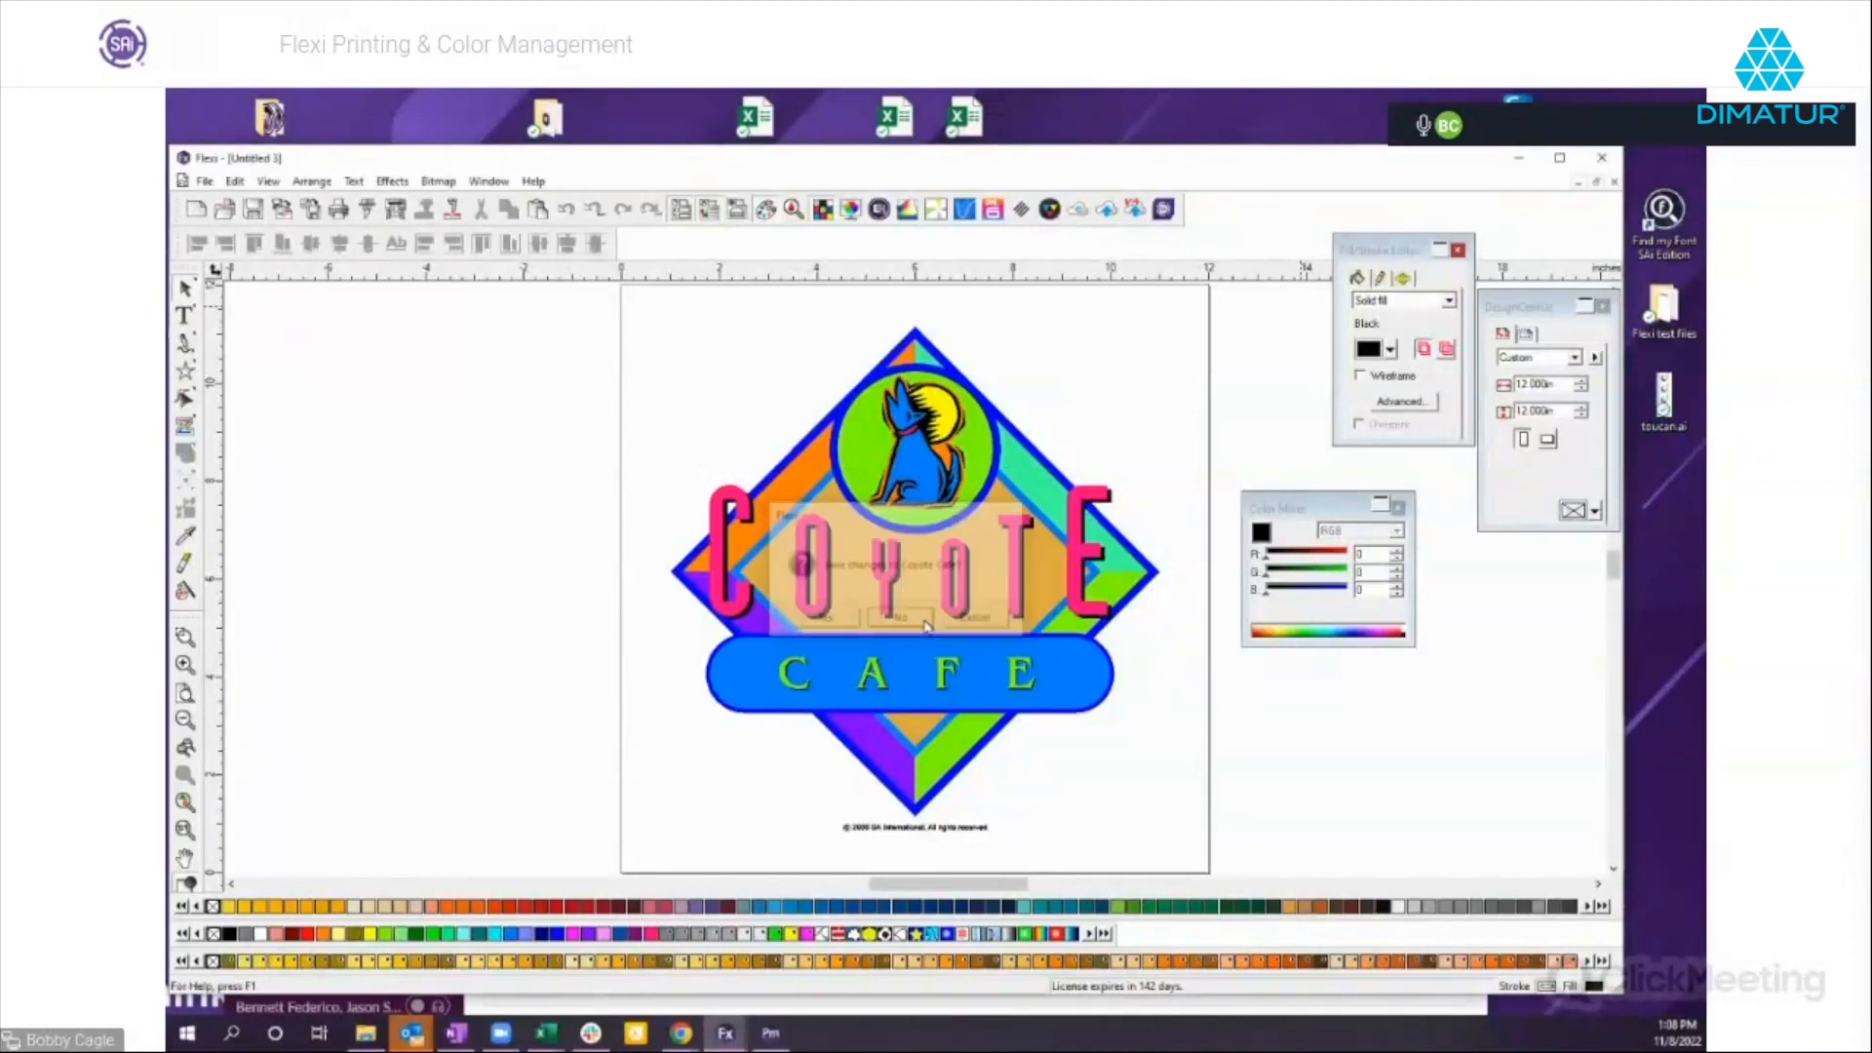
Switch to the Skull PNG document and move the Color Mixer and Fill/Stroke Editor clear of the skulls.
left_click(495, 183)
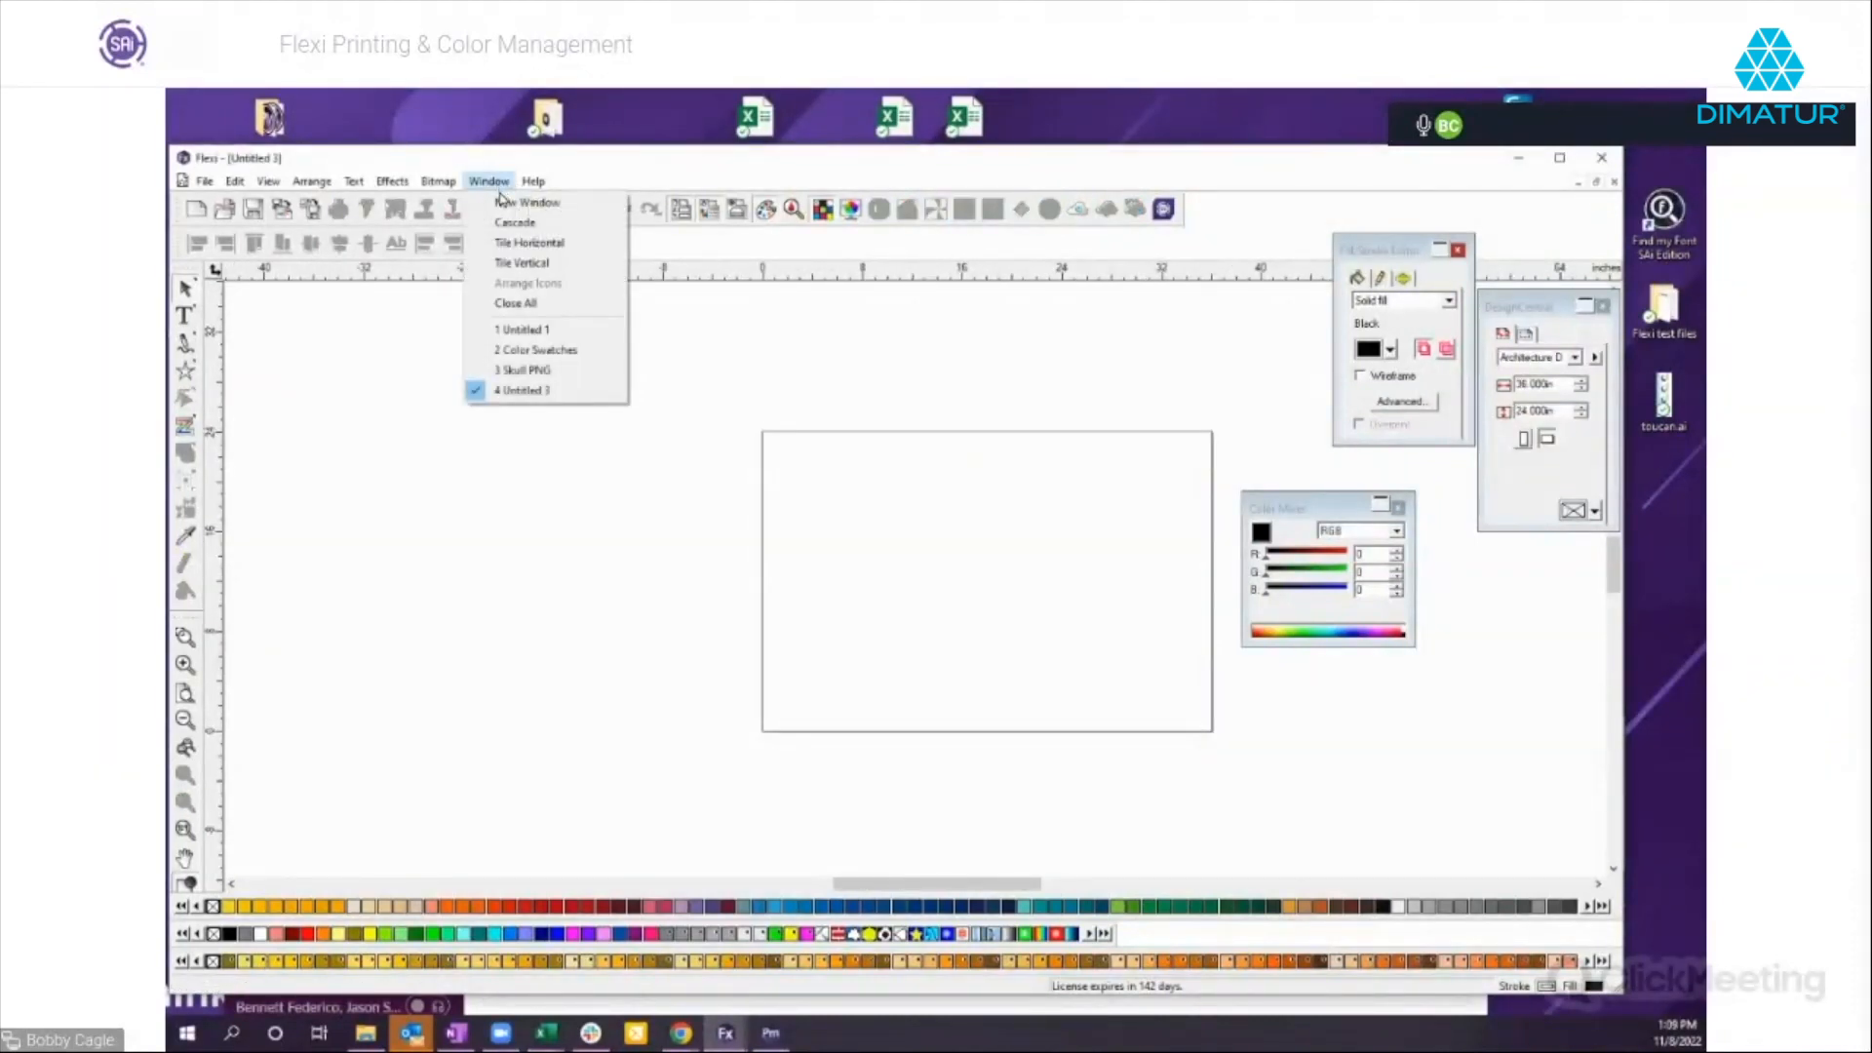
left_click(527, 371)
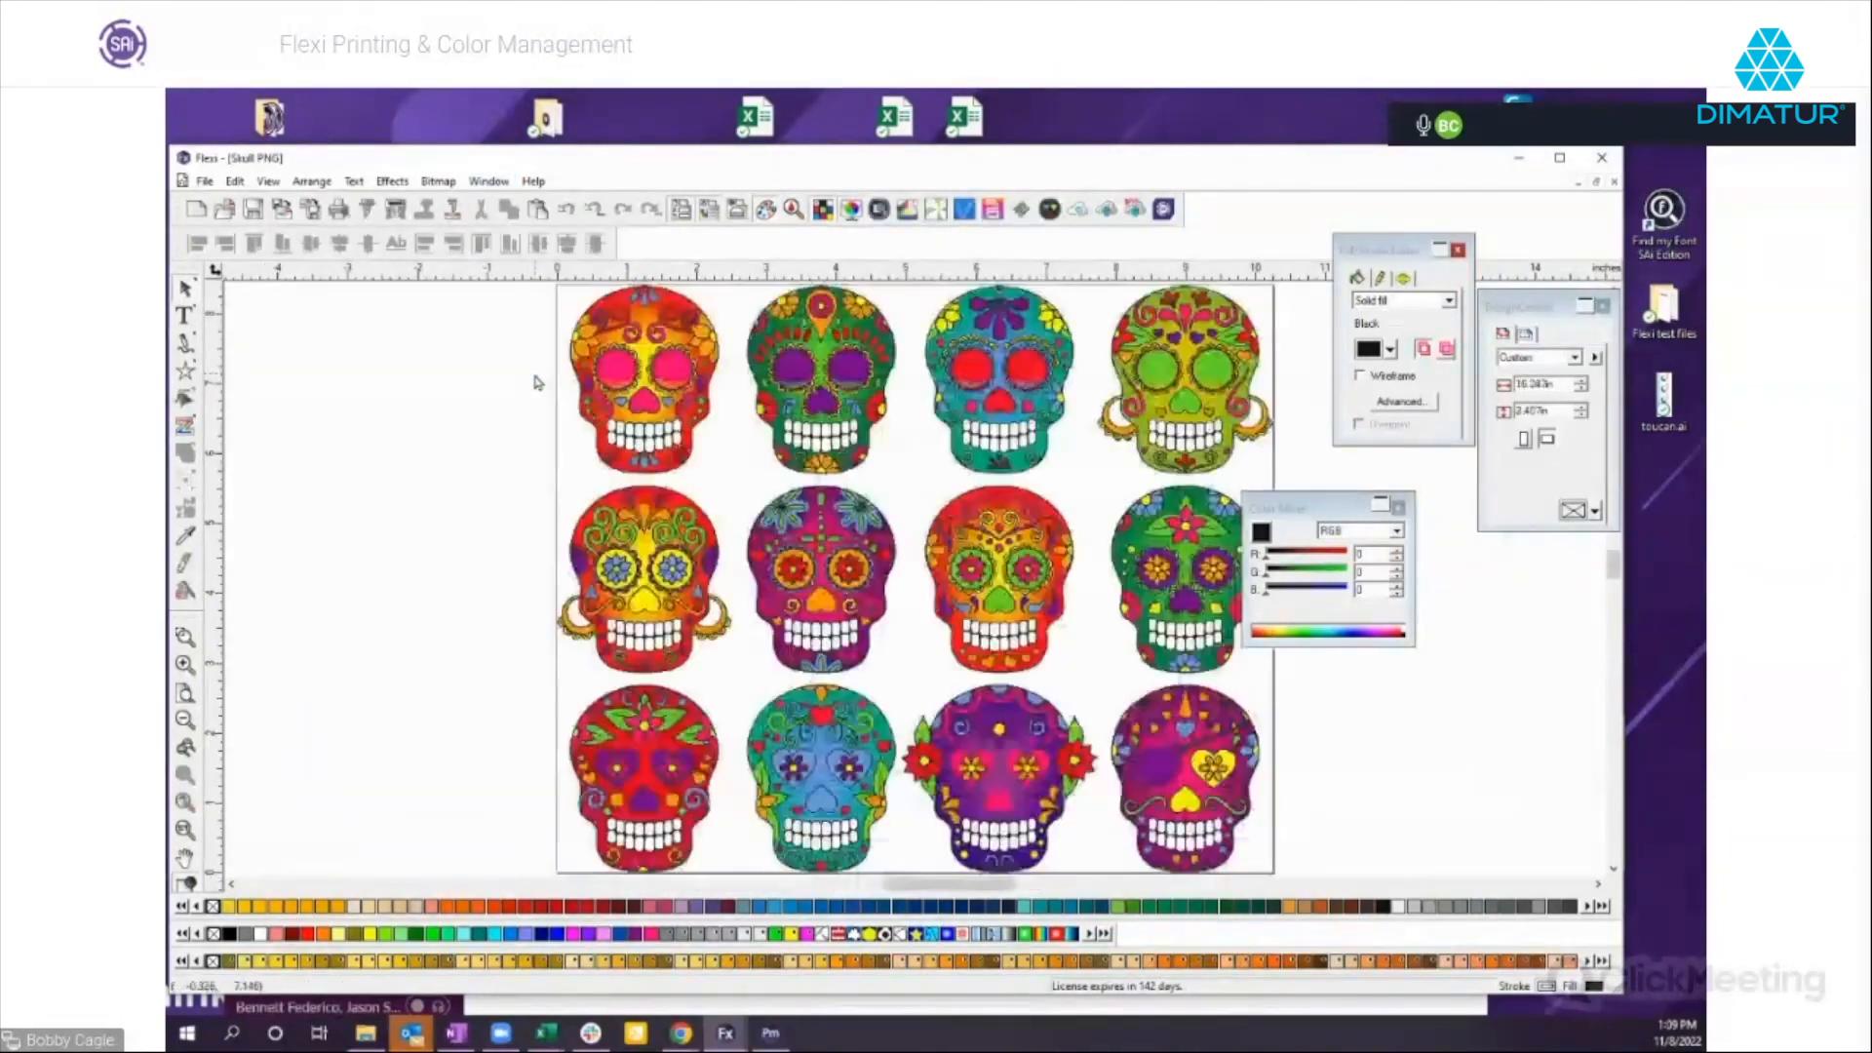
mouse_move(1372, 512)
left_mouse_down()
mouse_move(1474, 517)
mouse_move(1476, 549)
left_mouse_up()
left_click_drag(1409, 256, 1475, 232)
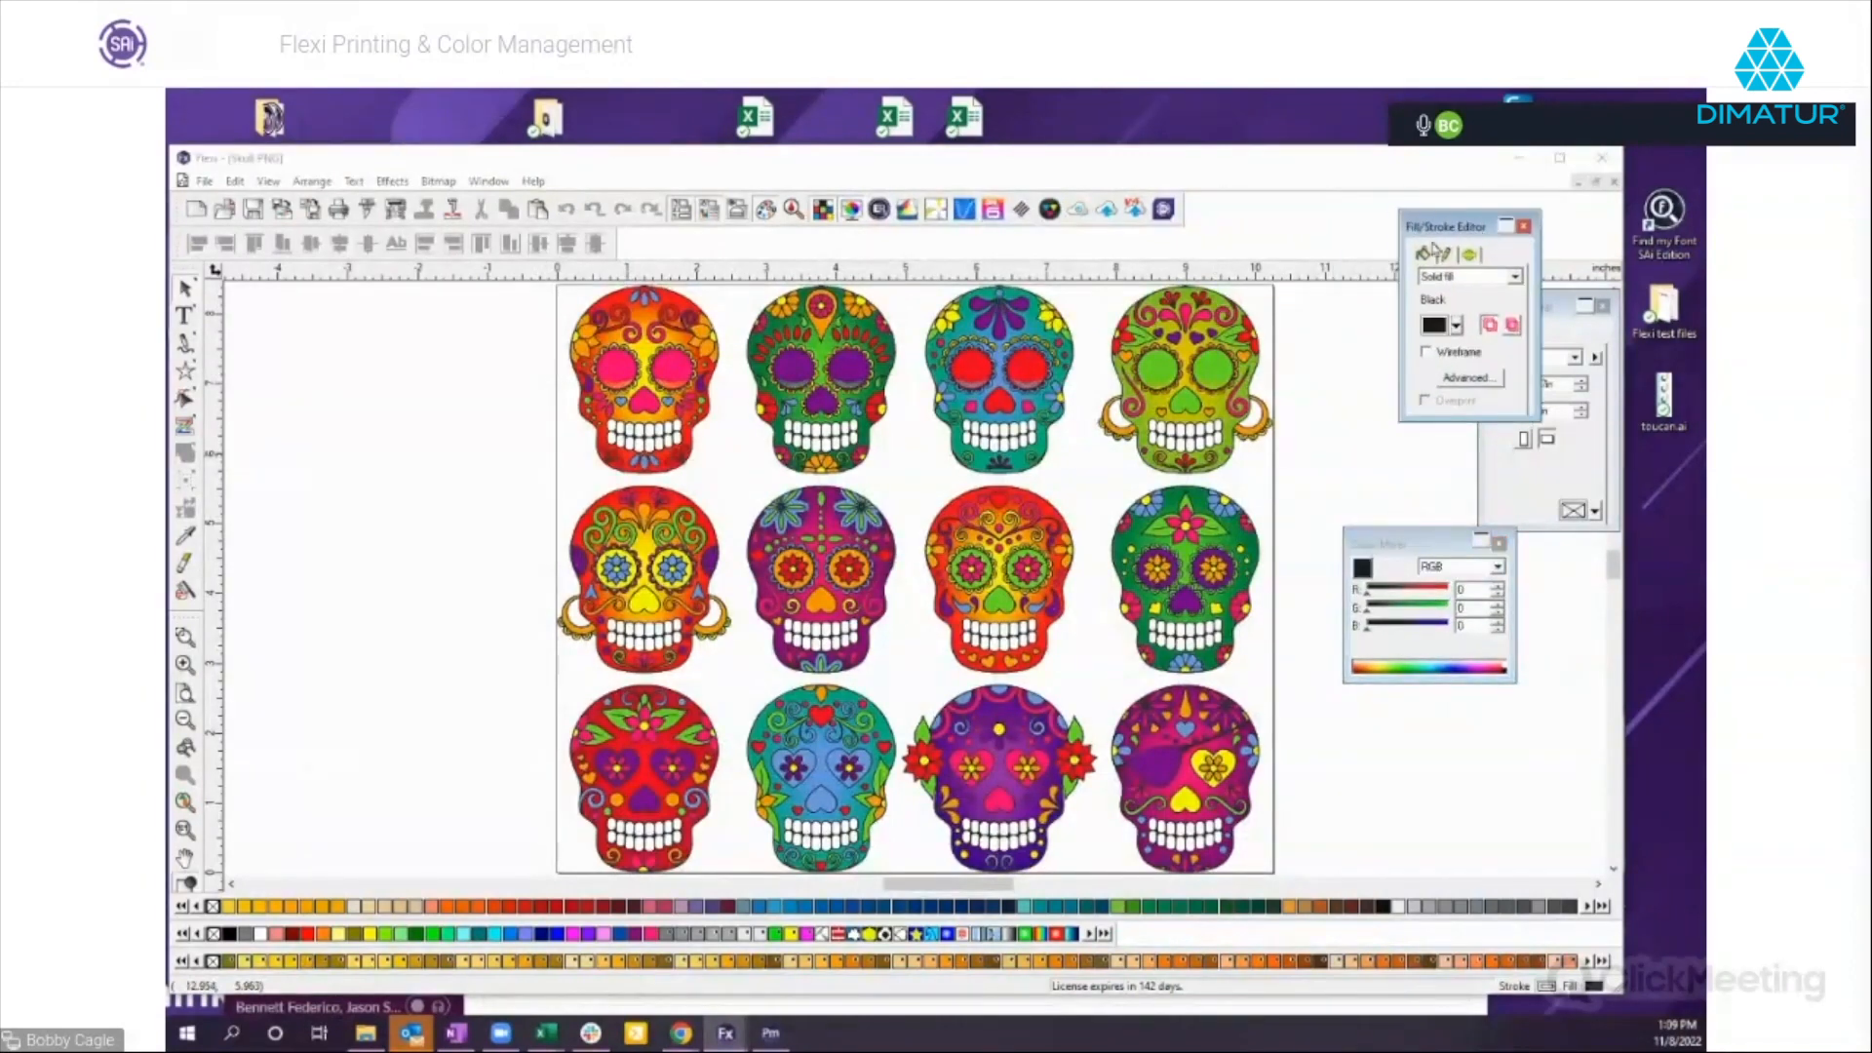
Toggle printer output simulation for the skulls and set the display printer in Color Settings to HP Latex 800 W.
left_click(850, 213)
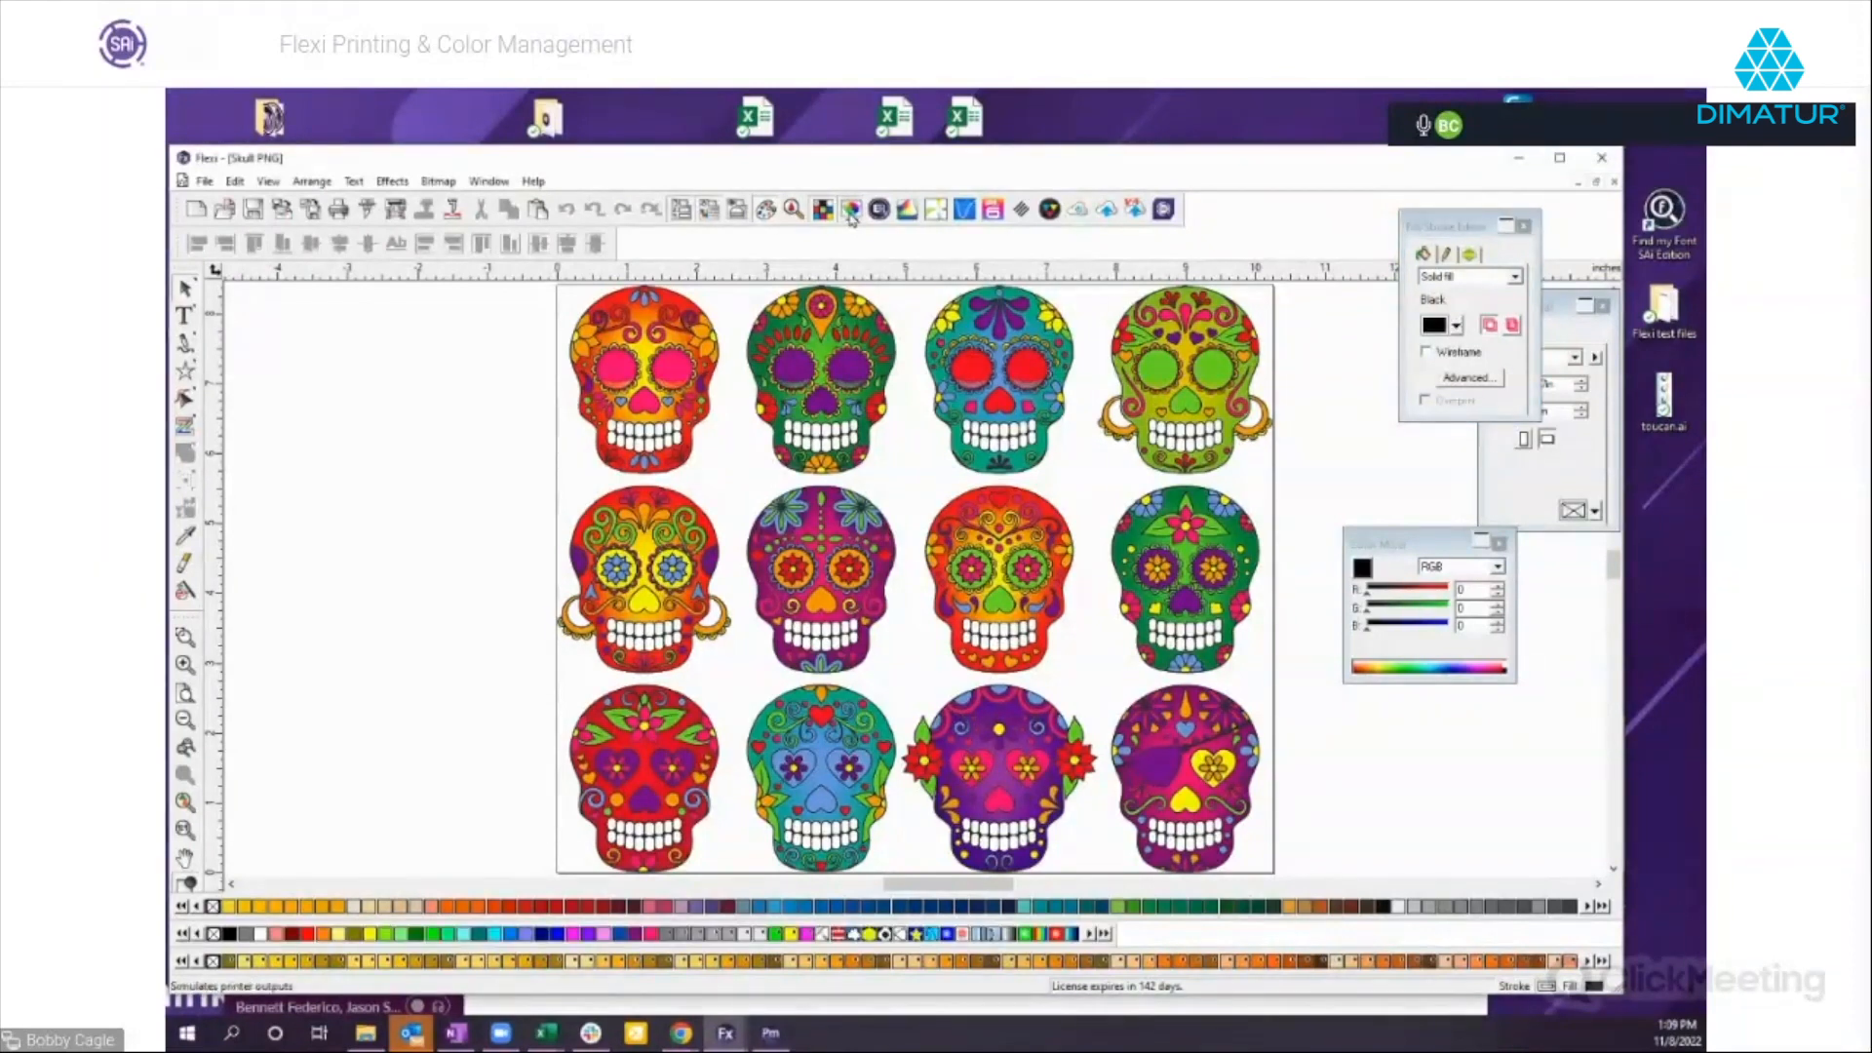
left_click(235, 181)
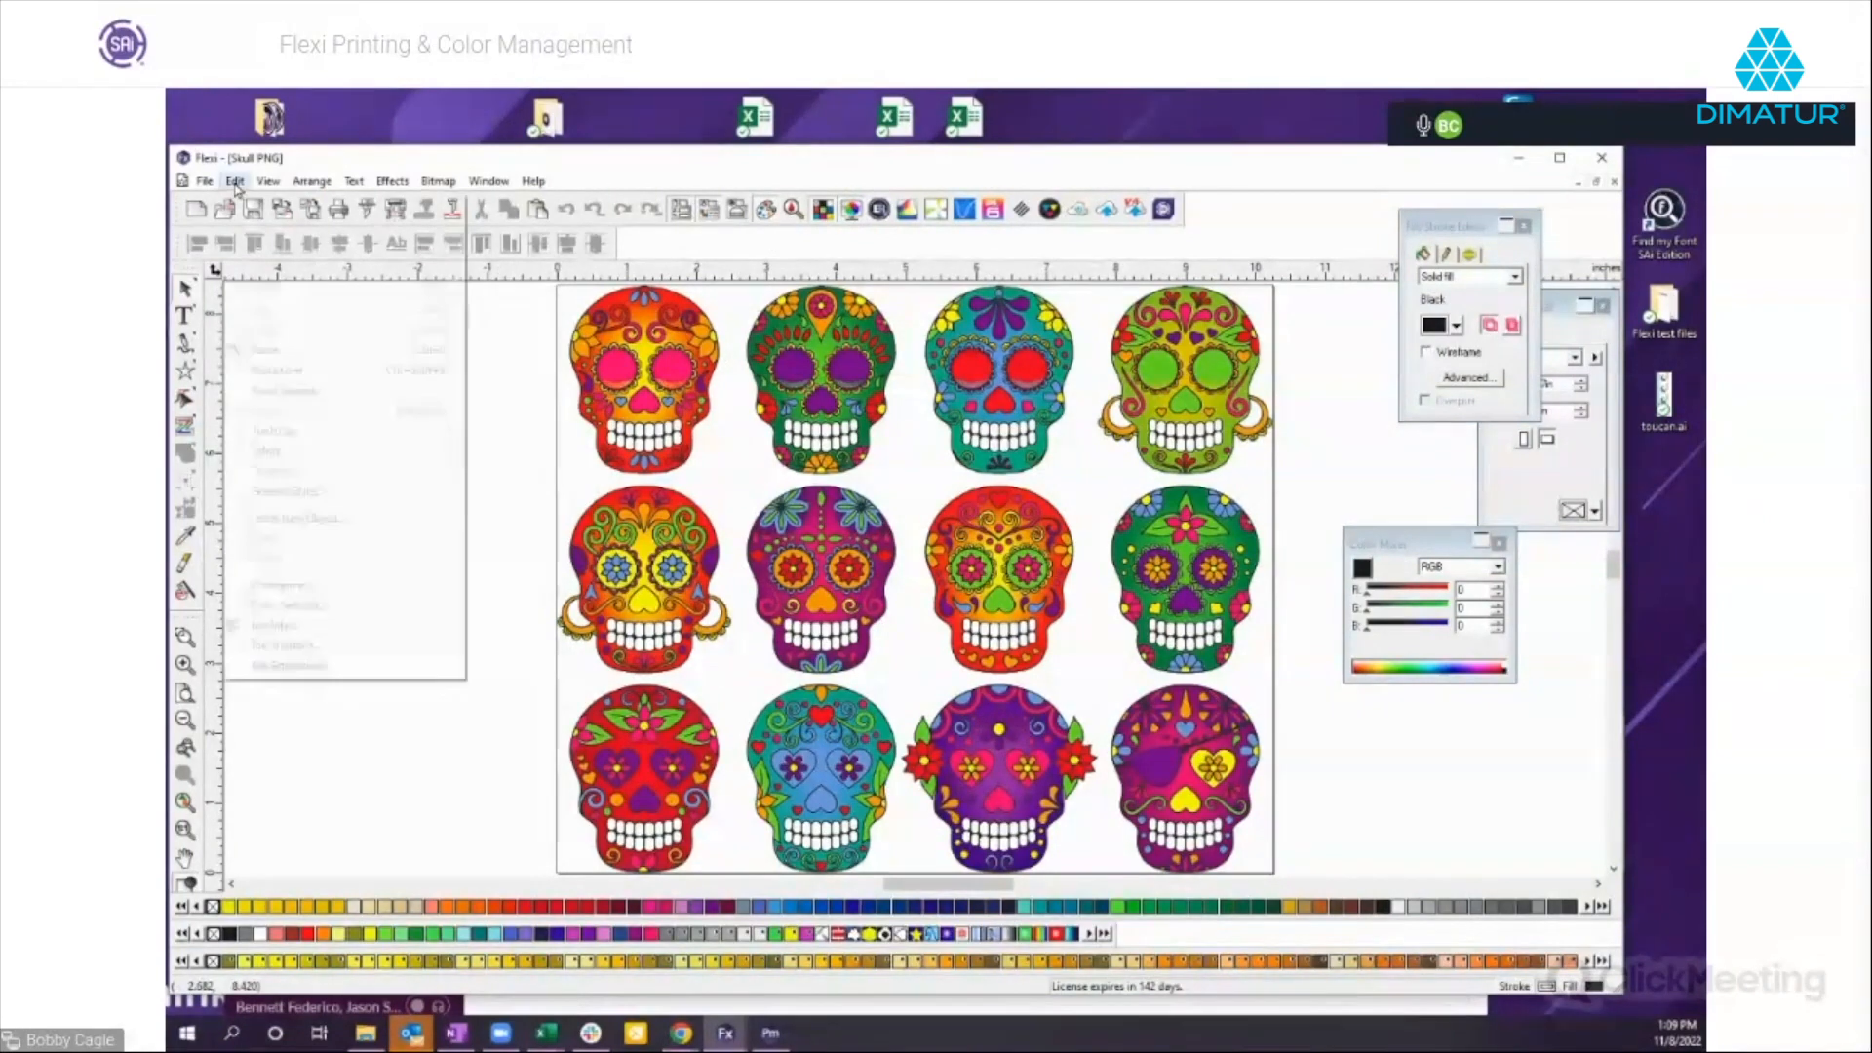
left_click(272, 606)
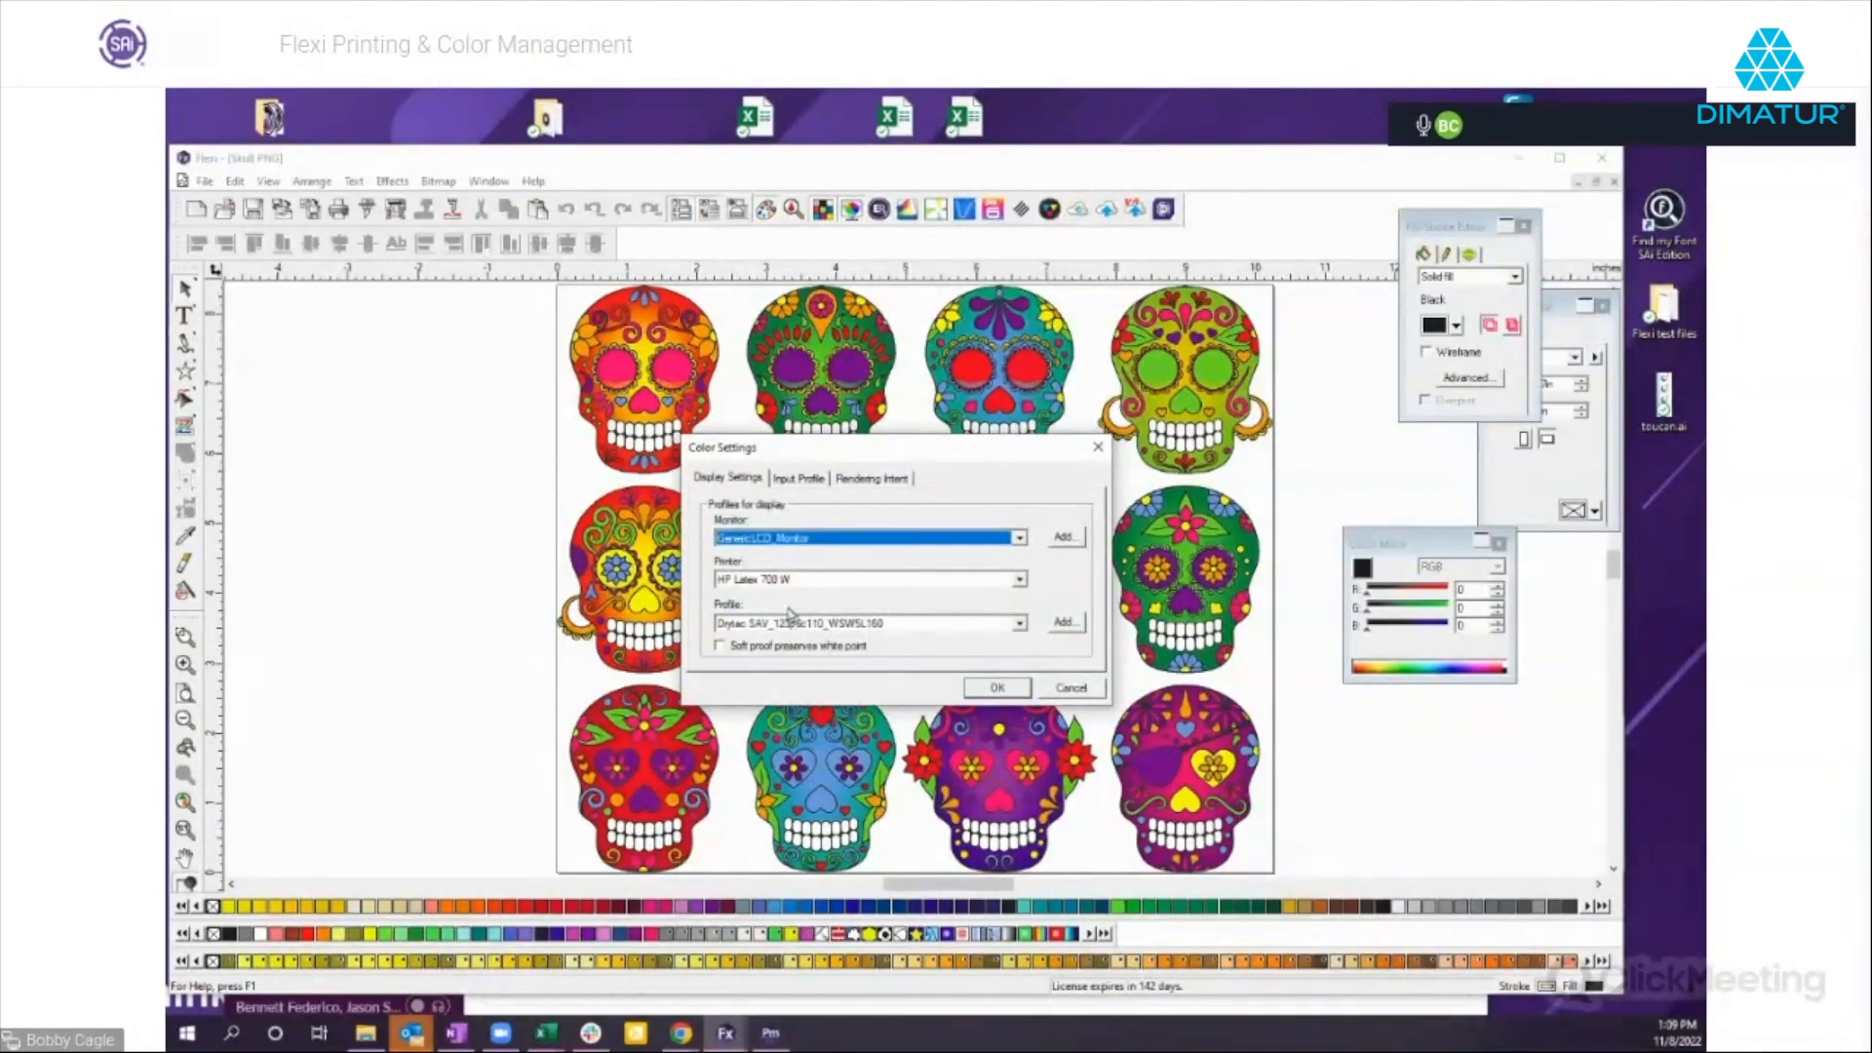
left_click(800, 581)
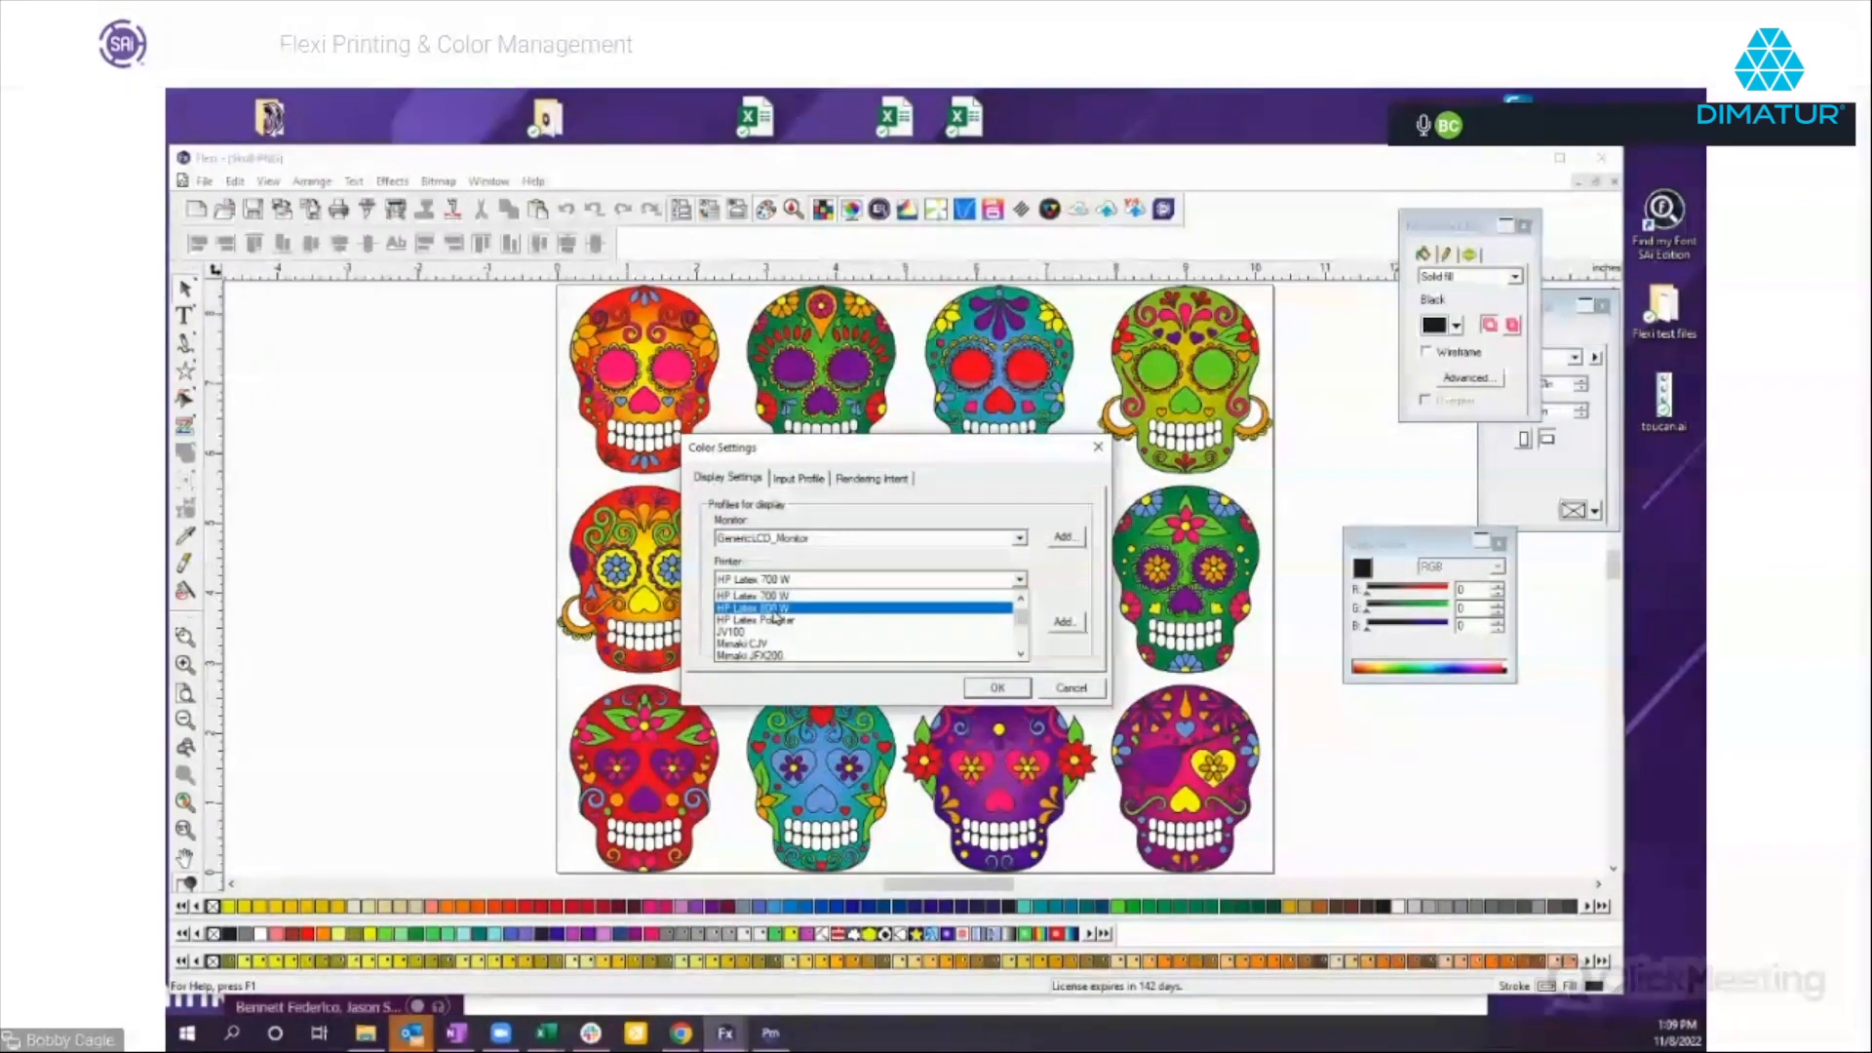
left_click(780, 608)
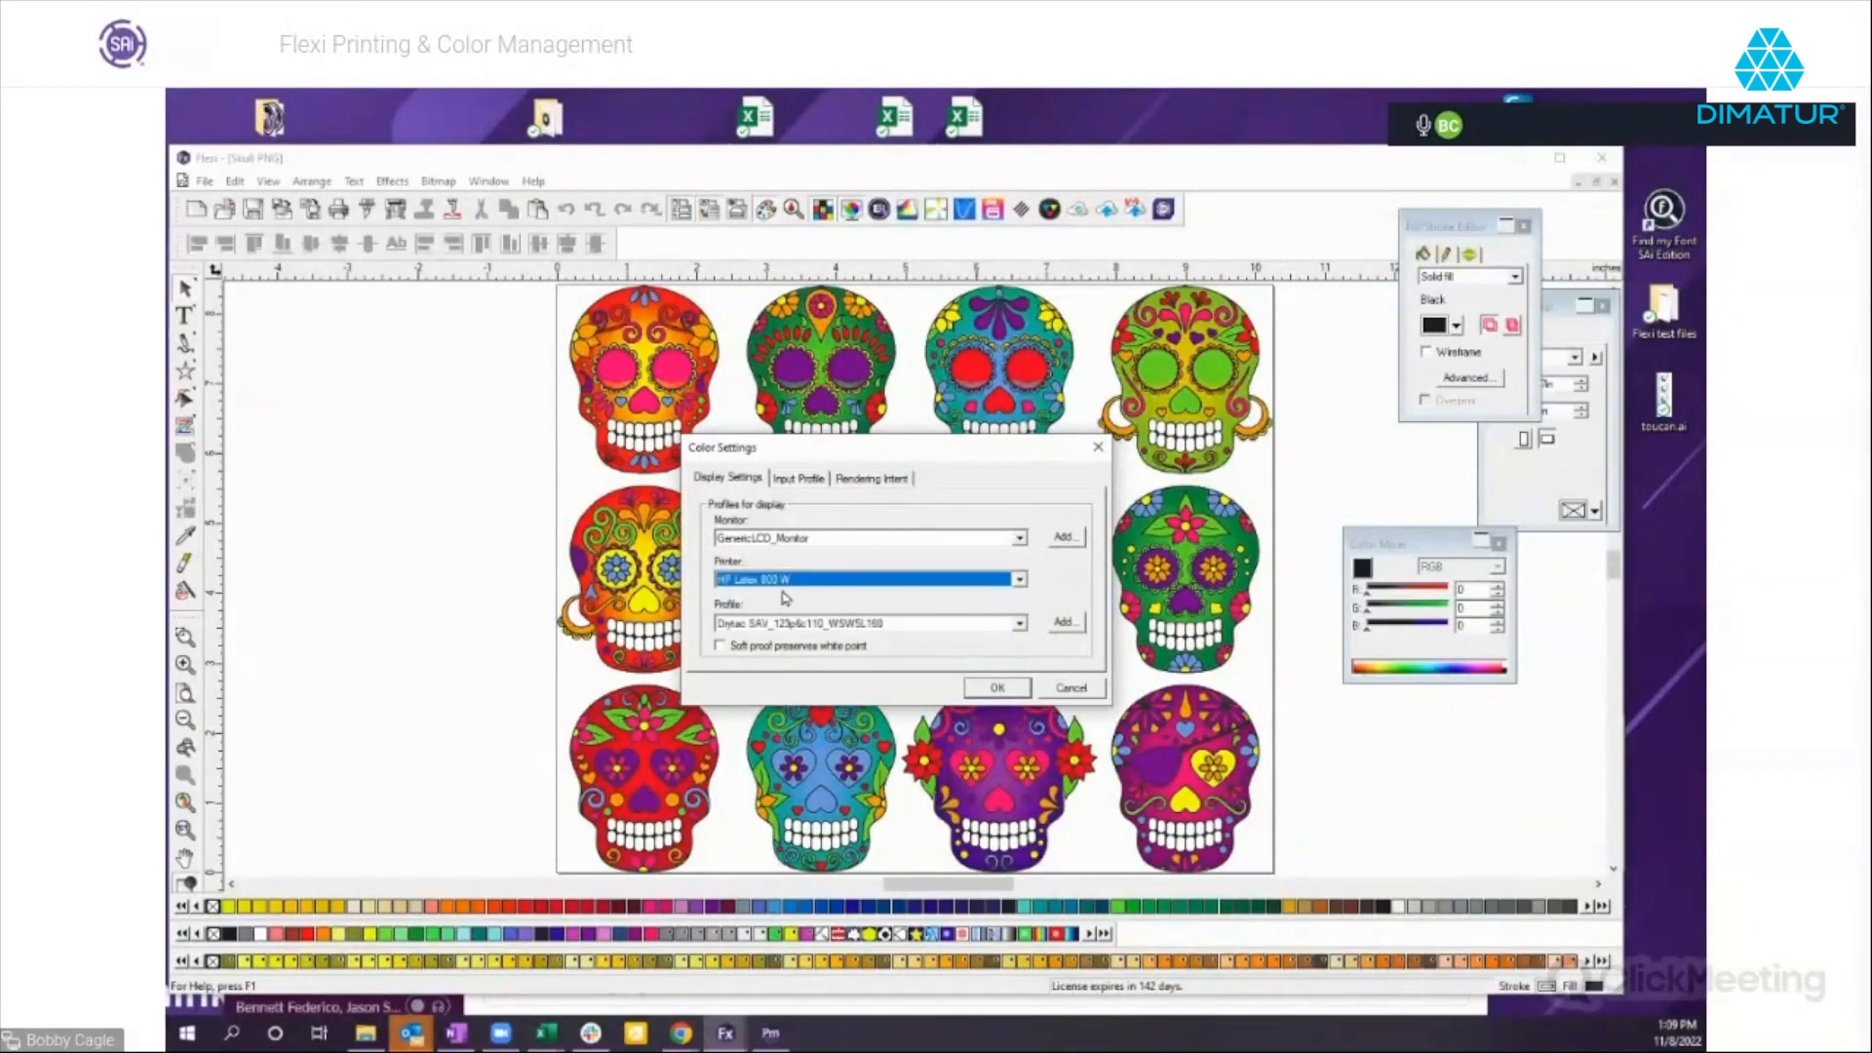
Change the display printer to Roland TrueVIS VG2 and apply the color settings.
left_click(785, 581)
scroll(789, 609, "down", 5)
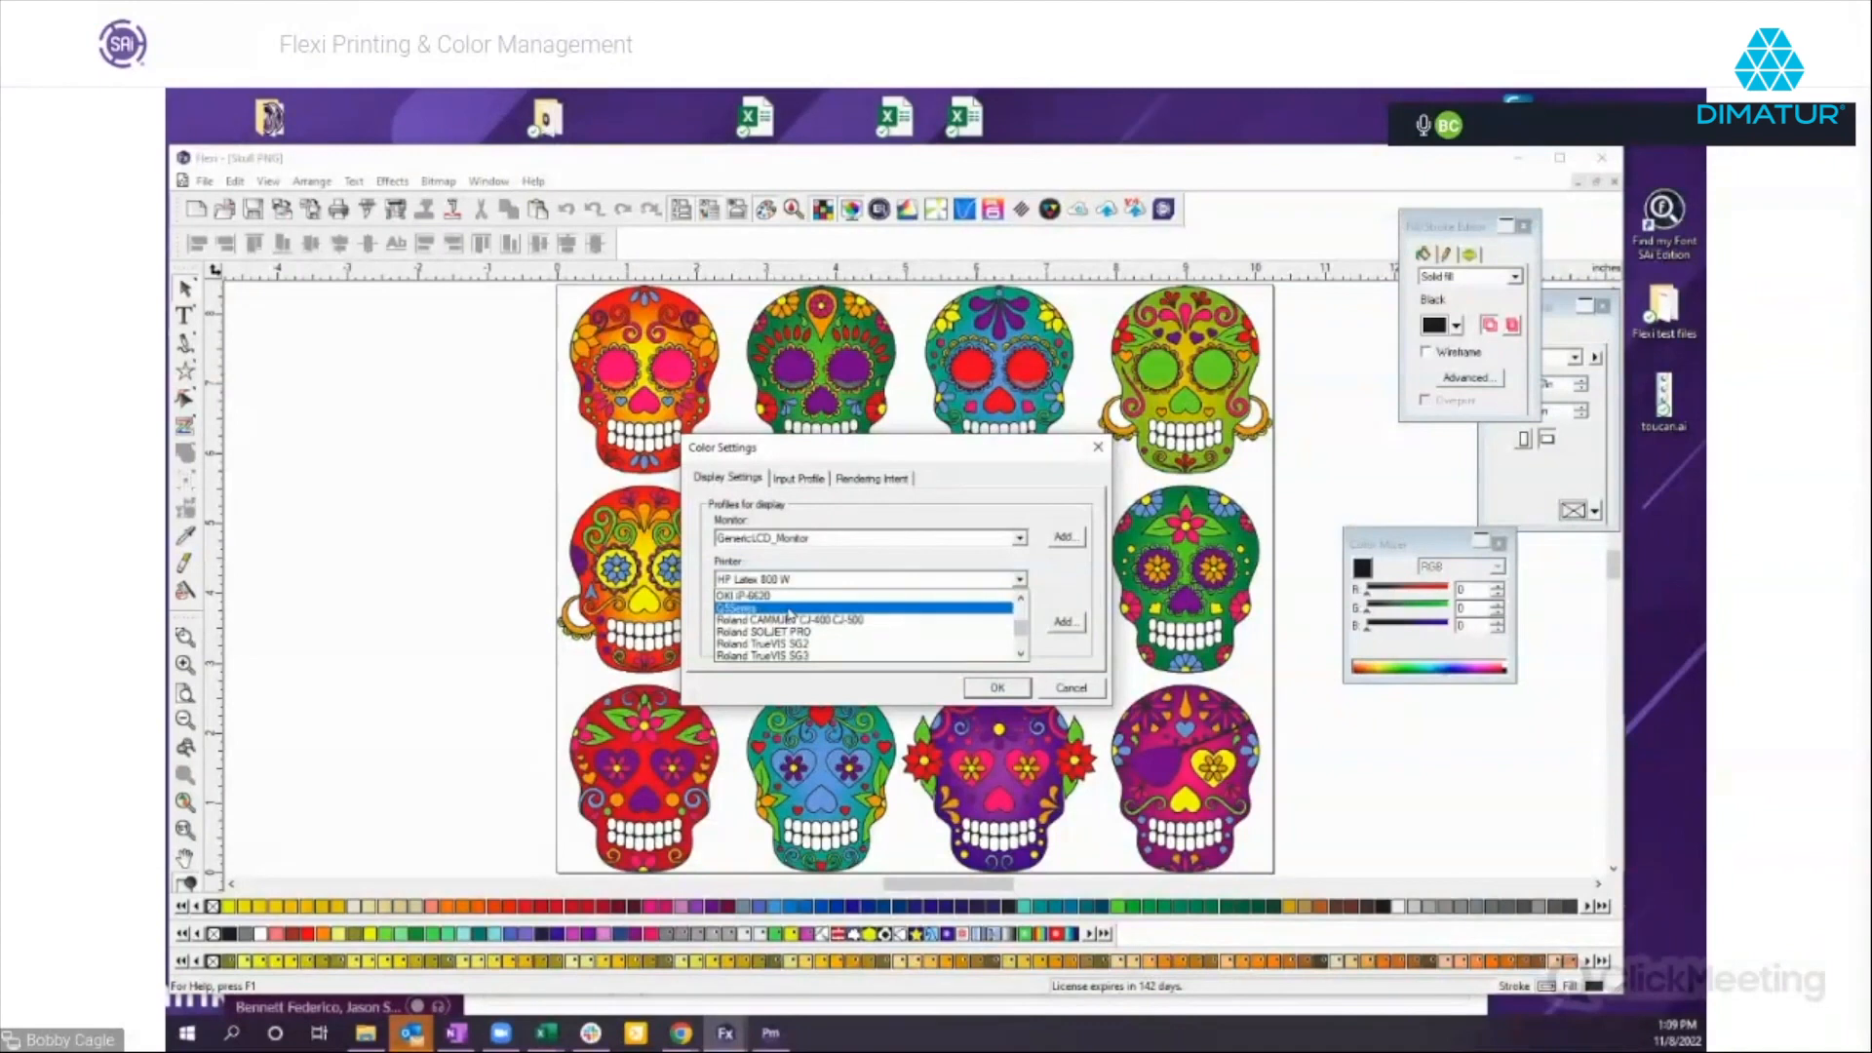
scroll(780, 659, "down", 2)
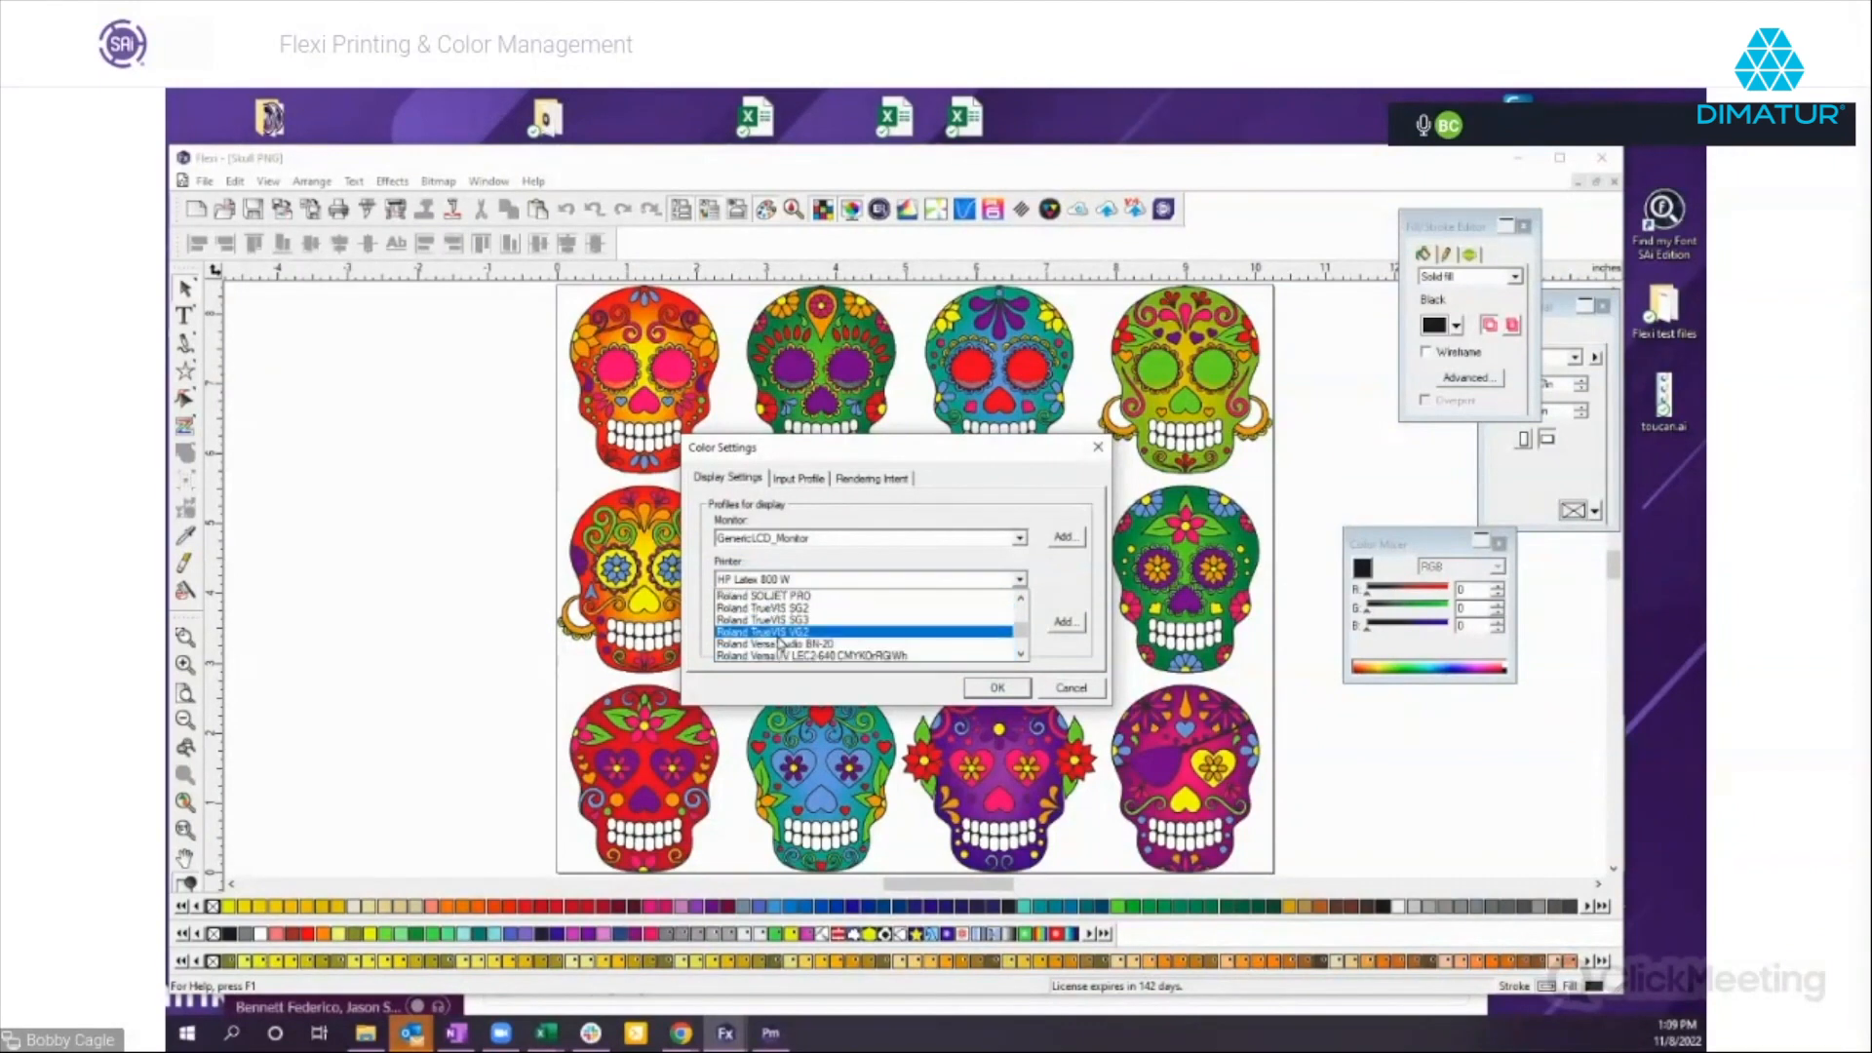
left_click(782, 641)
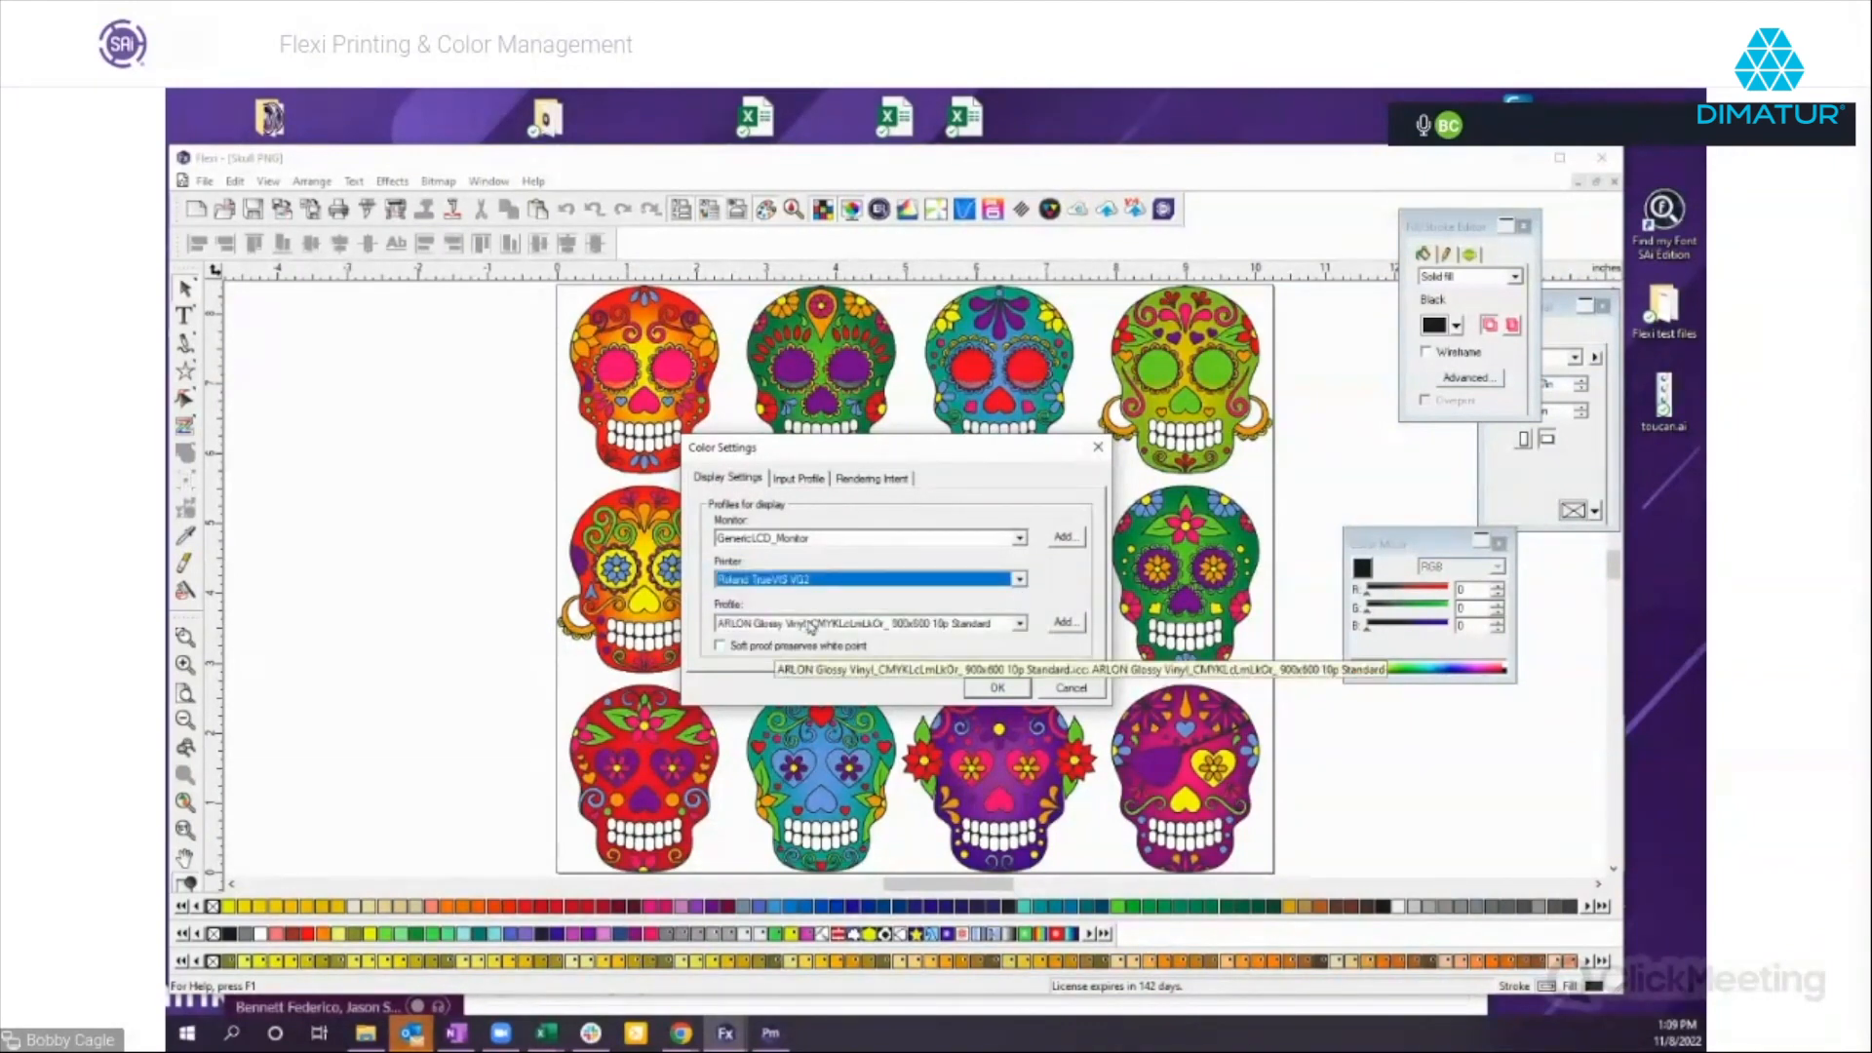
left_click(996, 687)
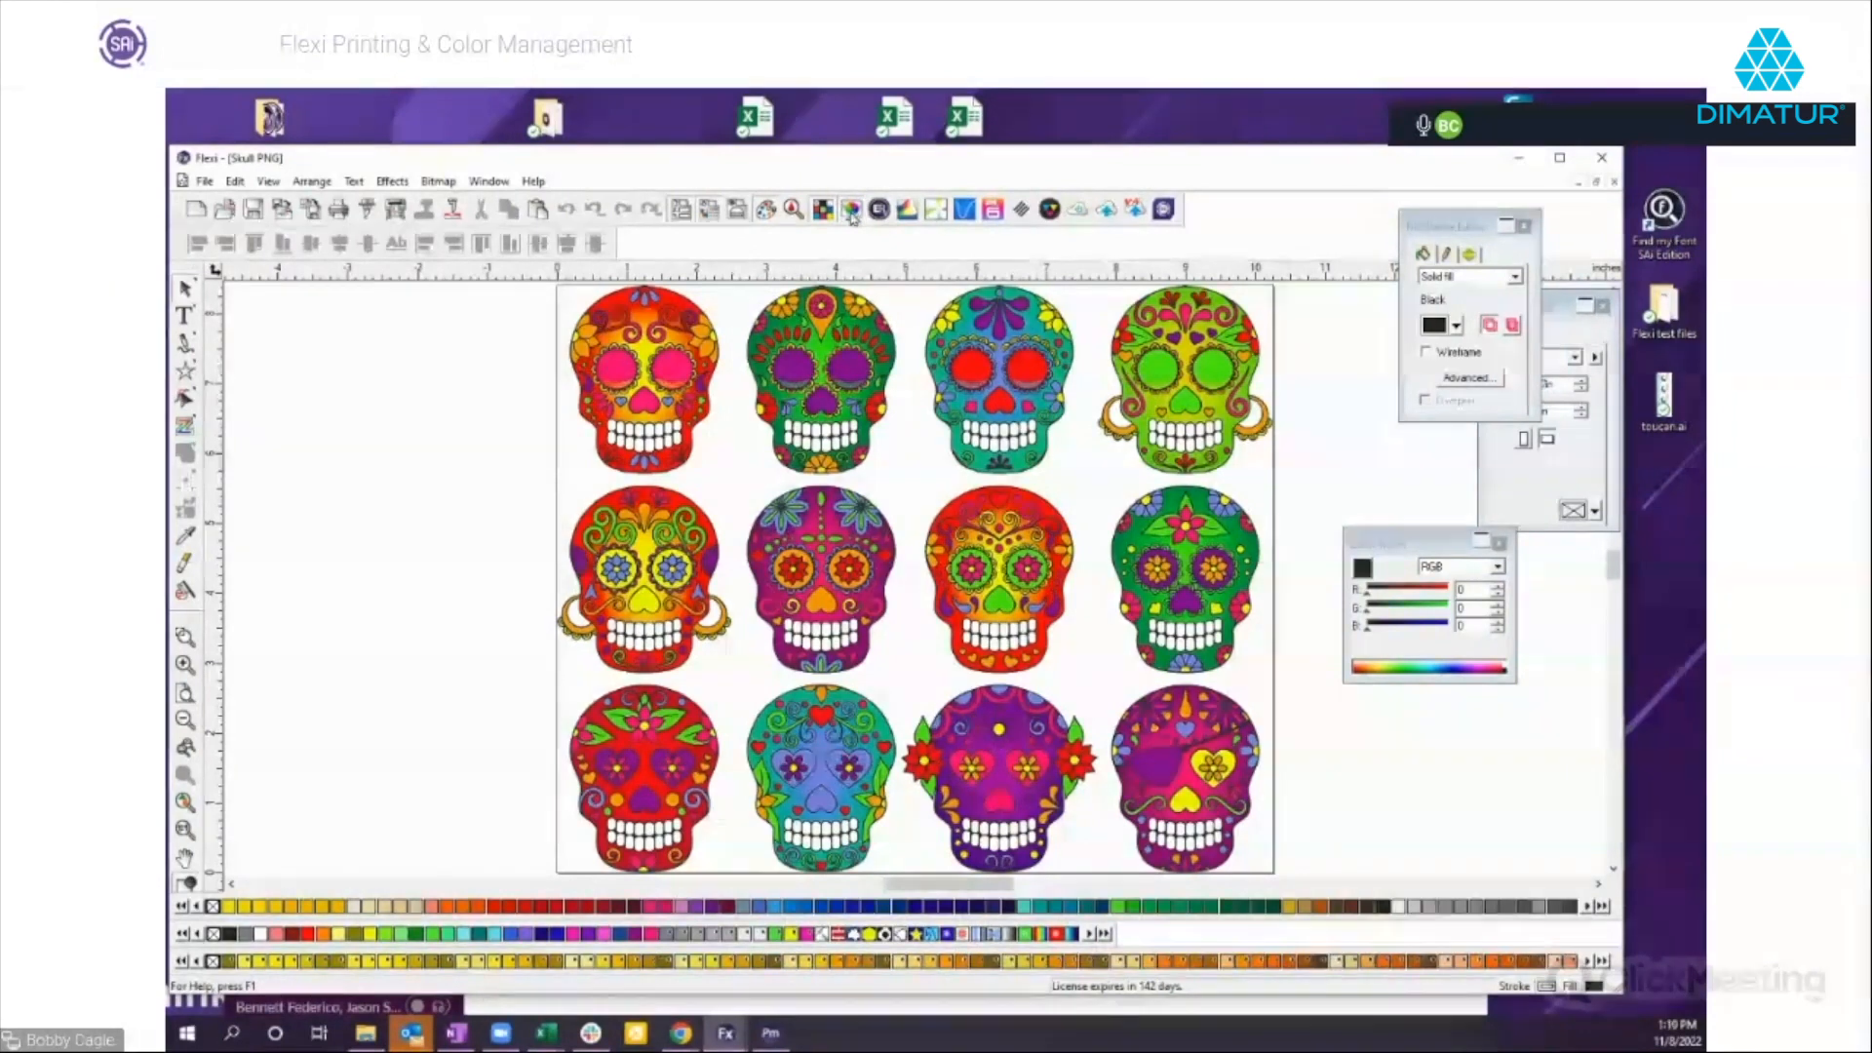
Examine the simulated print colors on the first skull in the middle row up close.
left_click(185, 637)
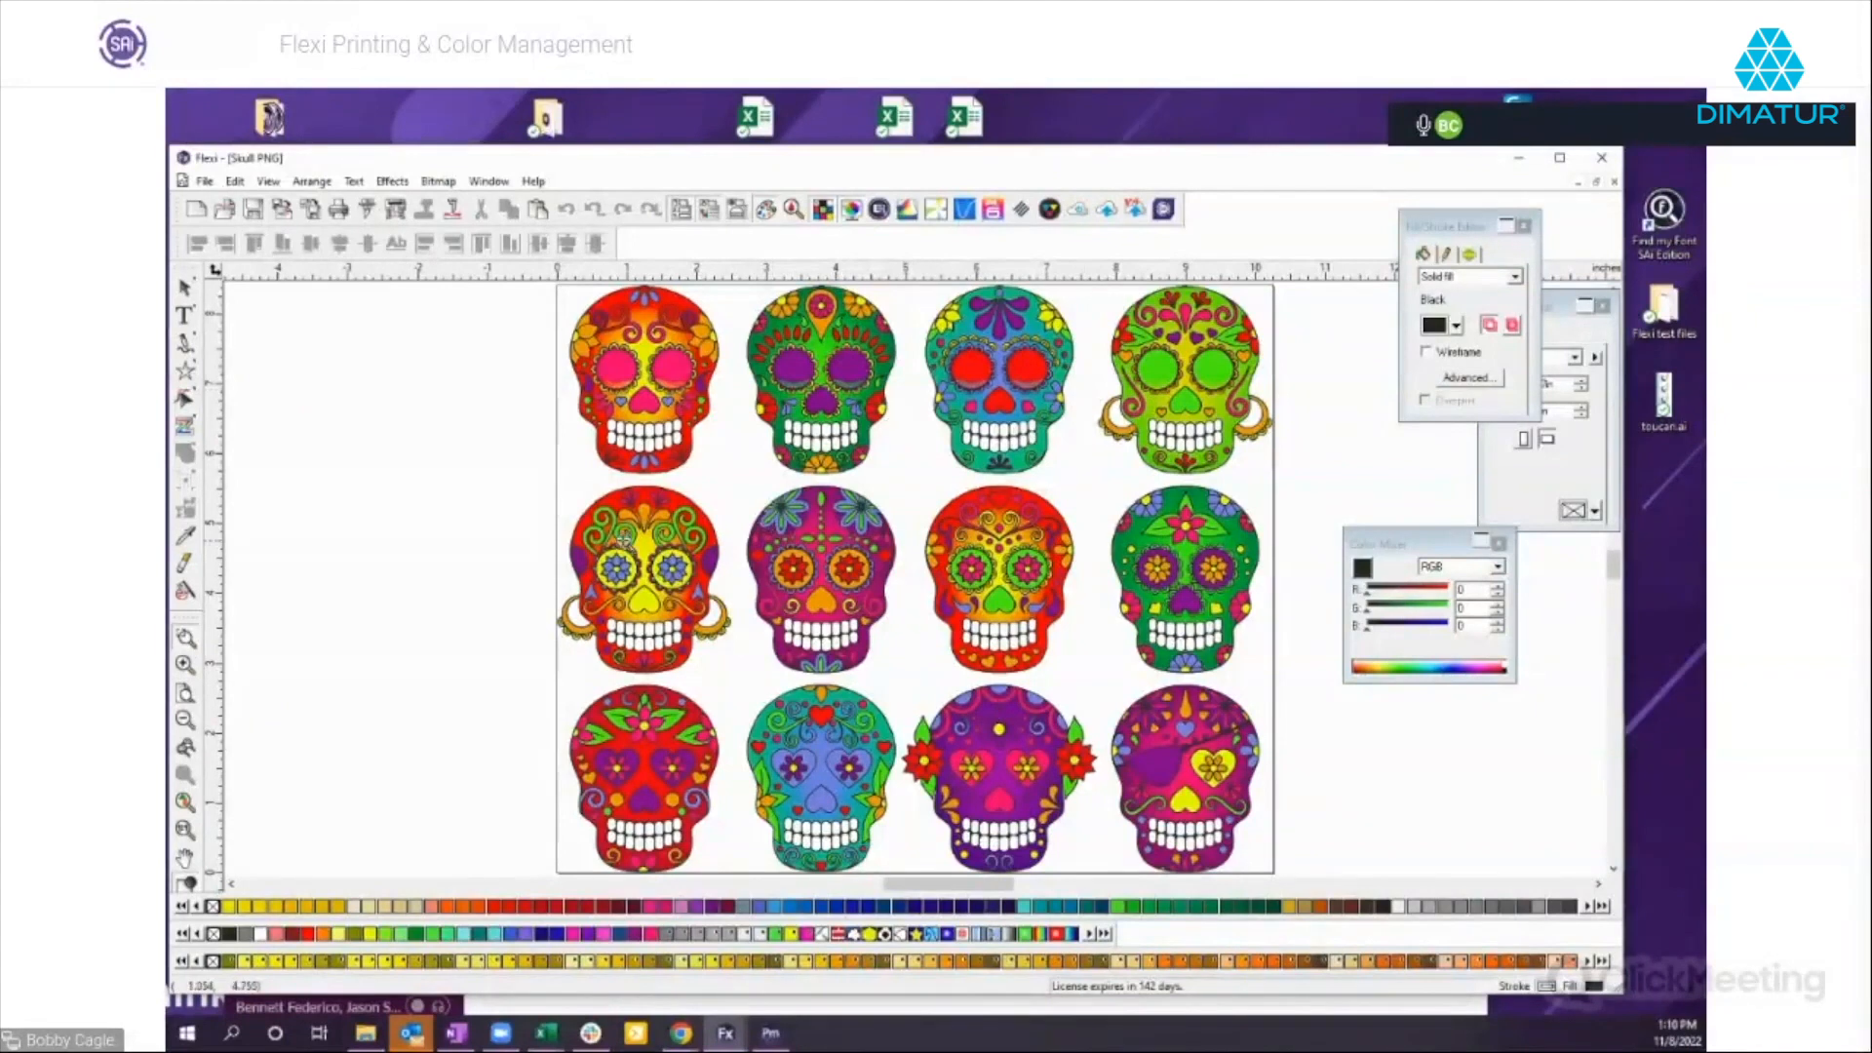
left_click_drag(562, 505, 771, 597)
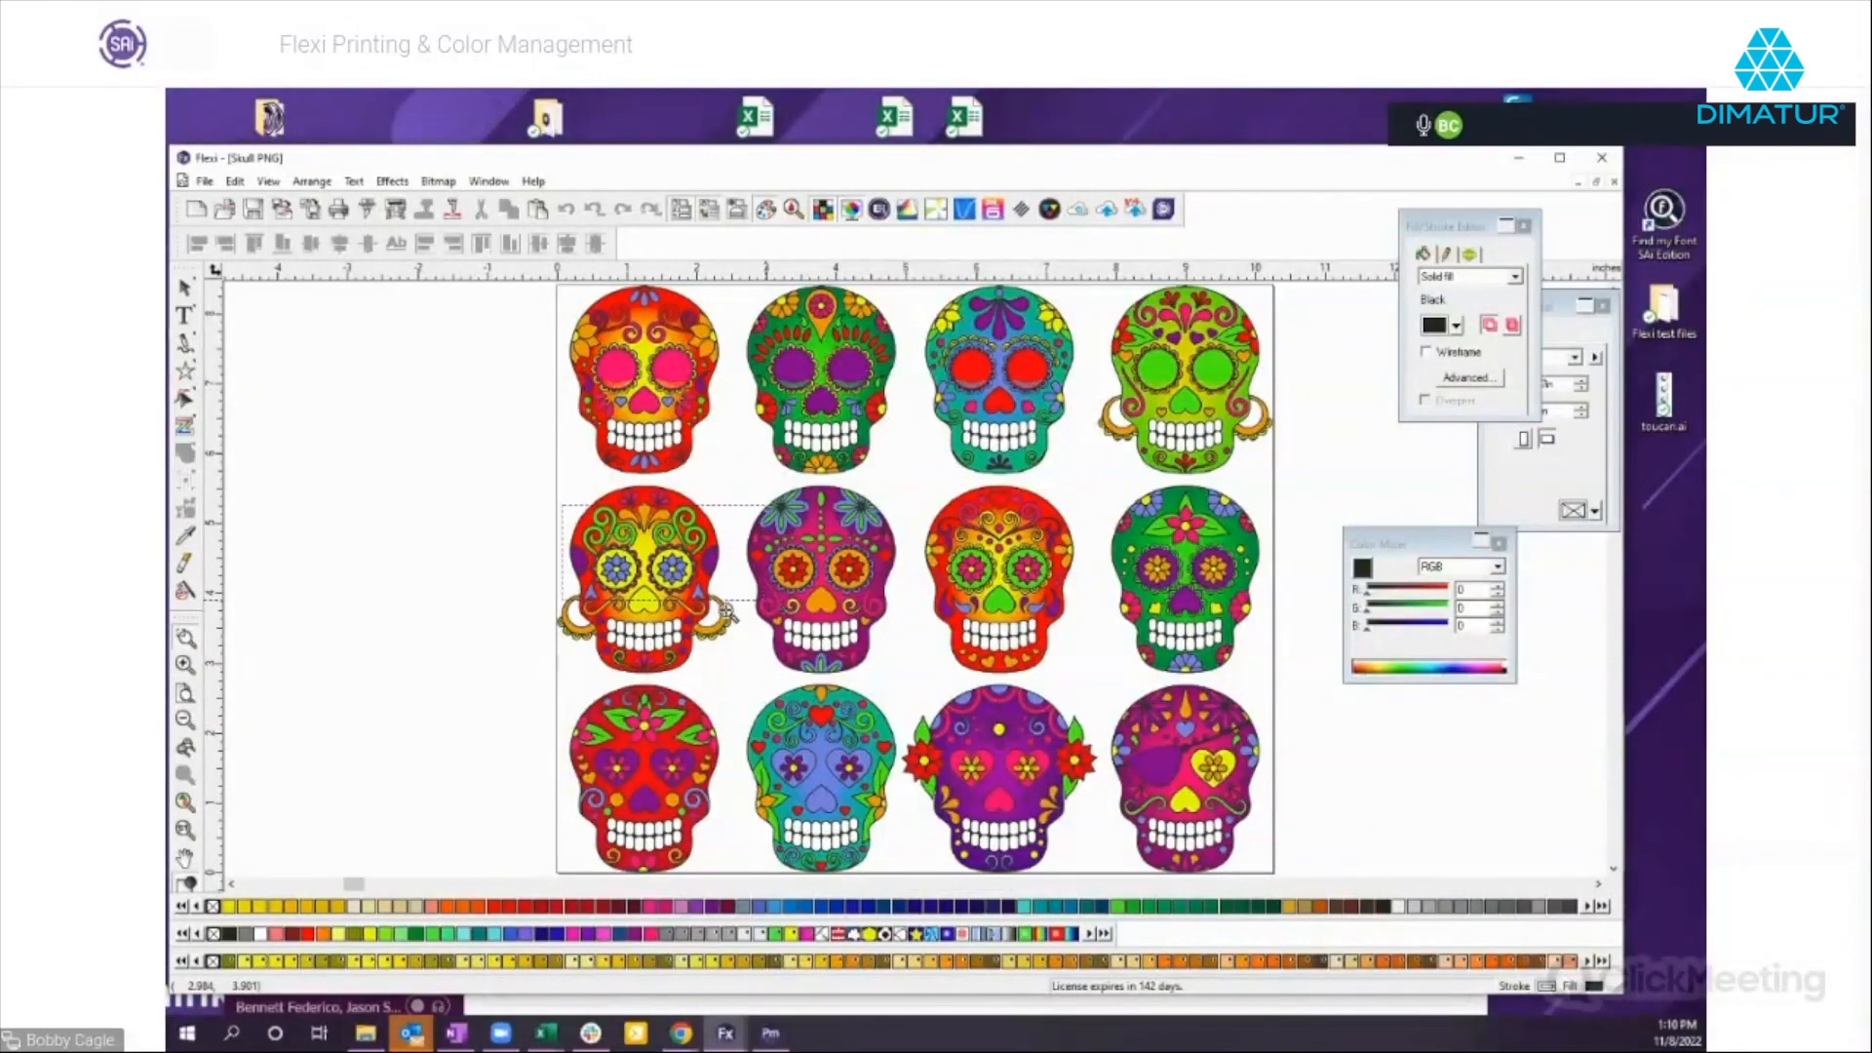
left_click(185, 720)
left_click(185, 720)
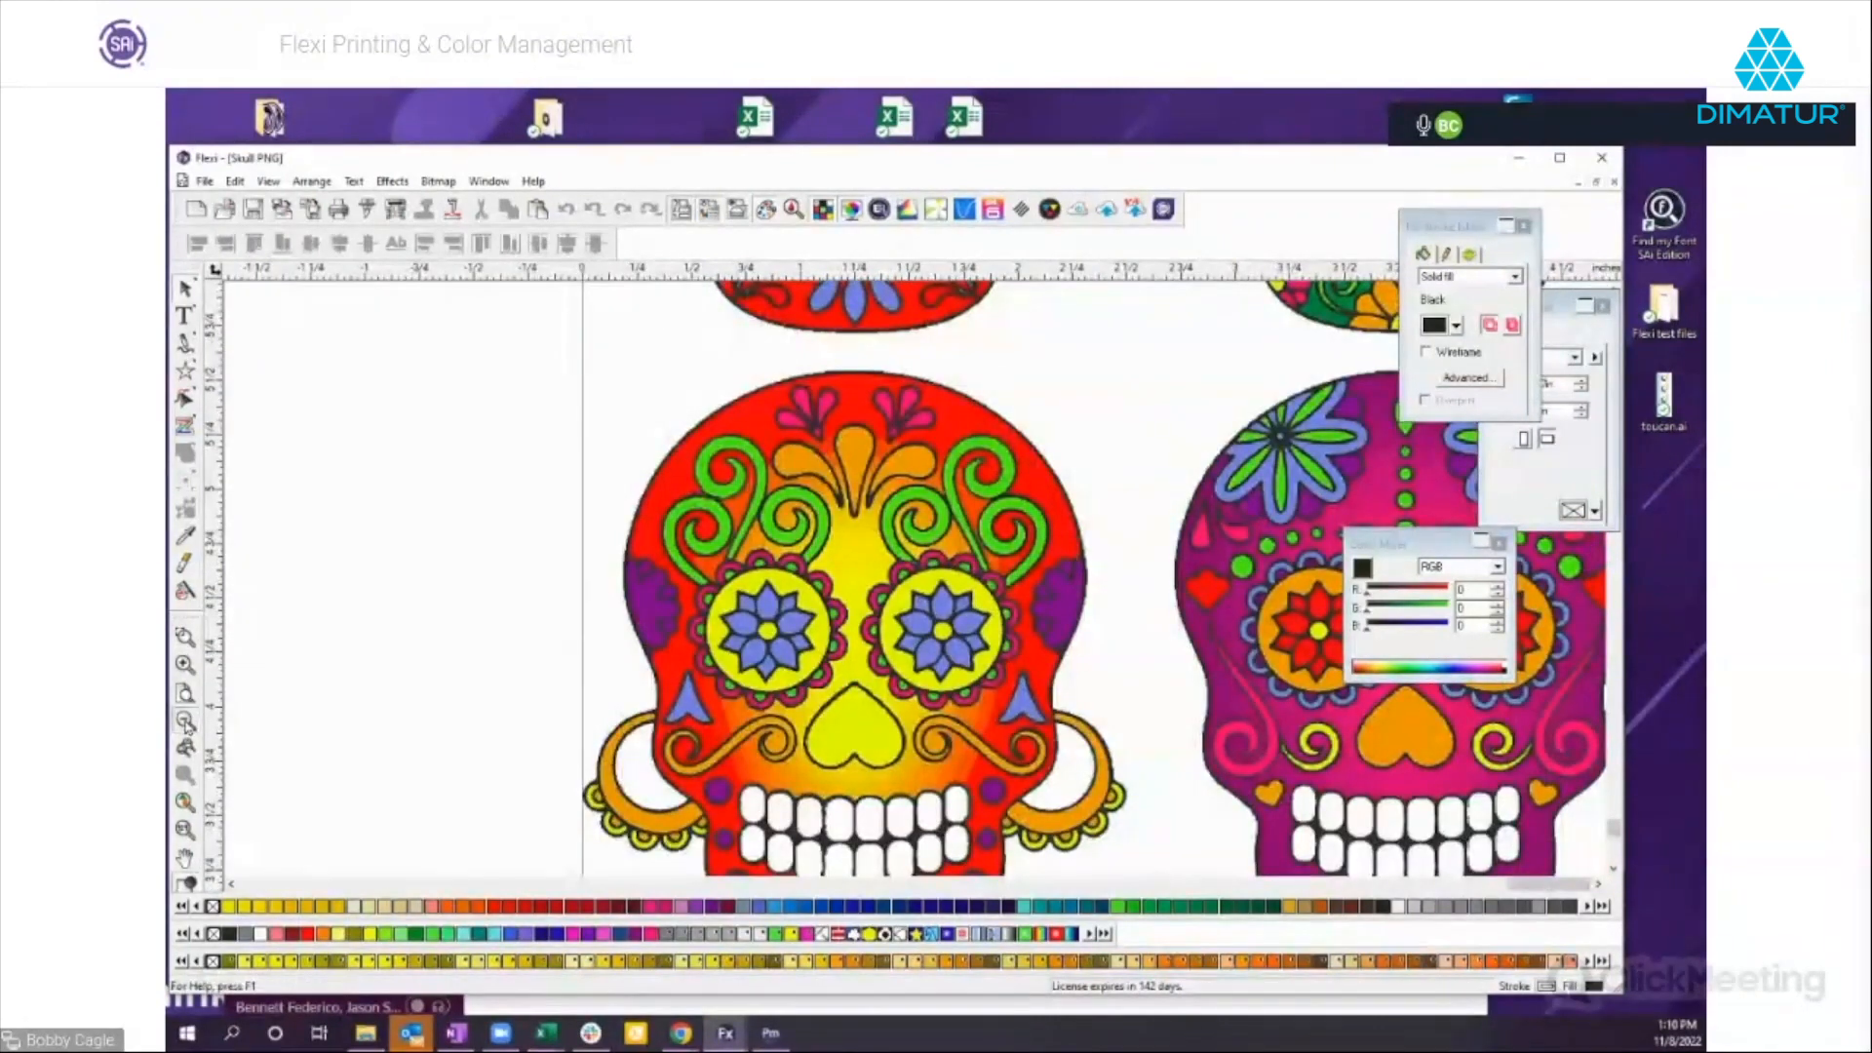
Move the Color Mixer clear of the skull artwork and select the whole skull bitmap.
left_click(185, 720)
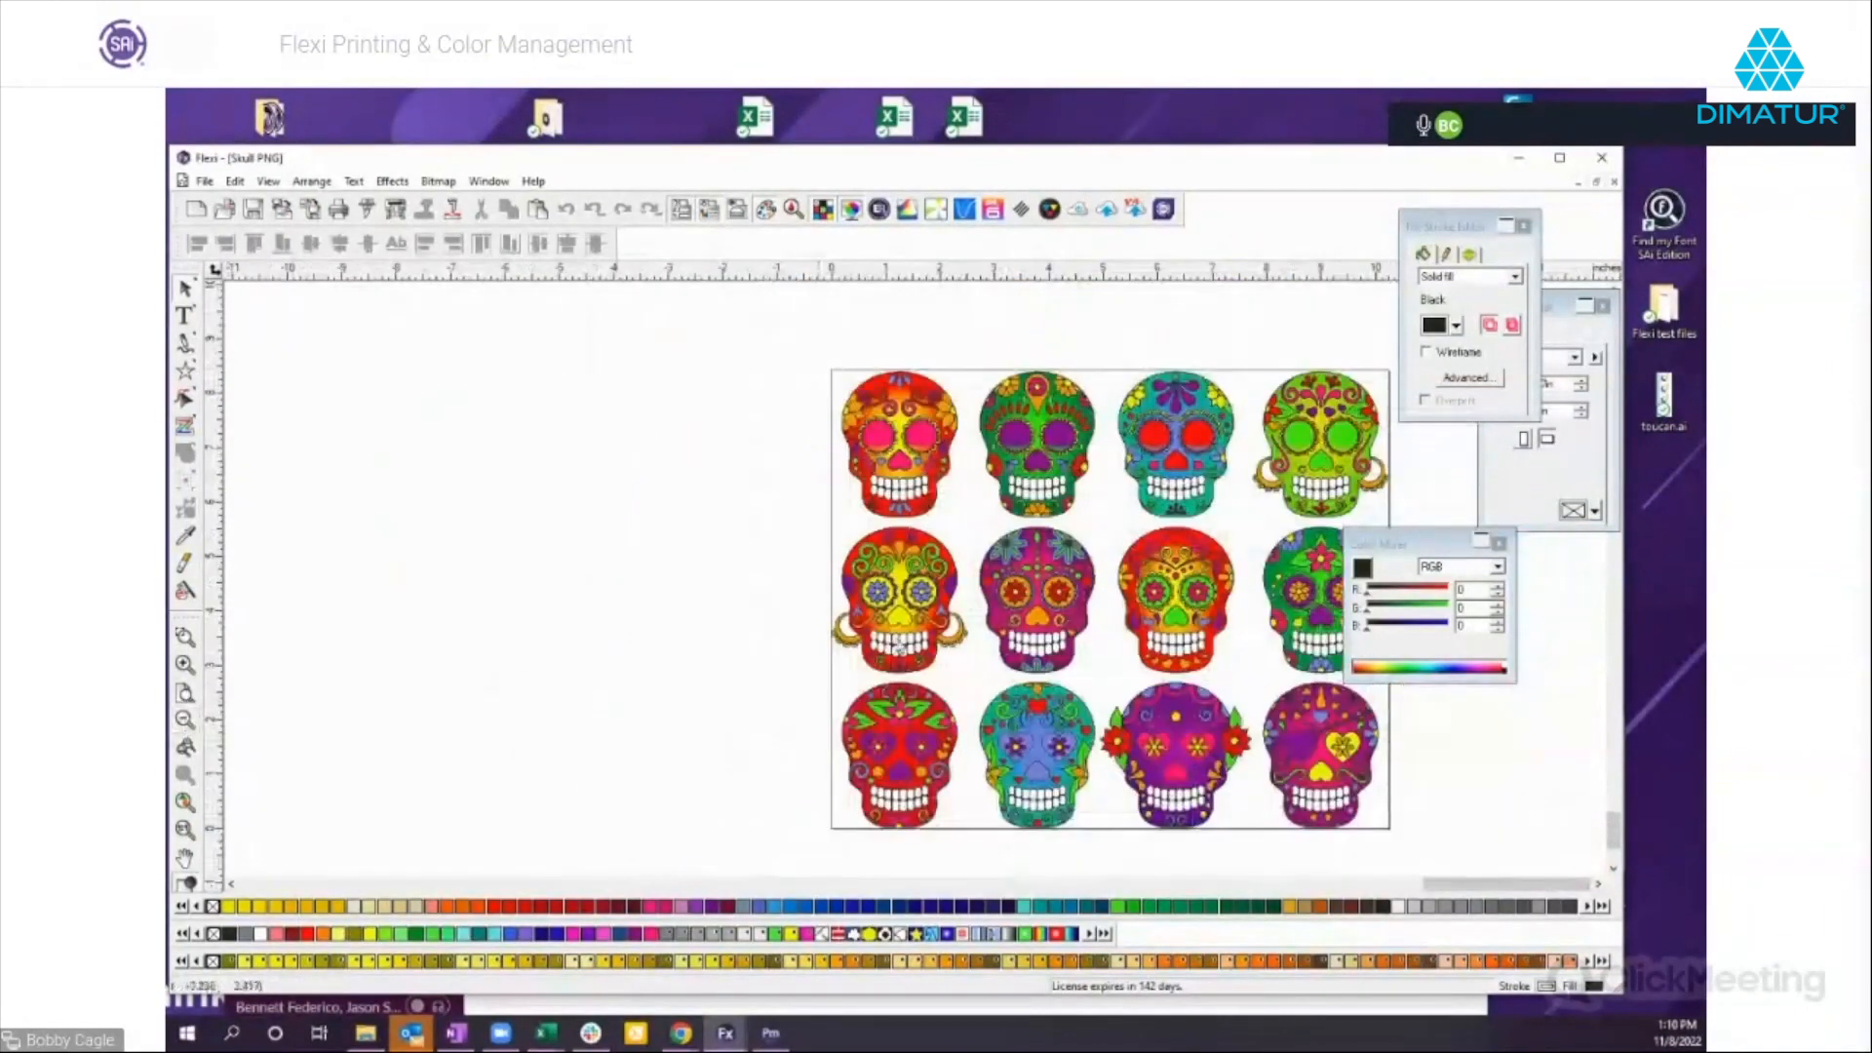
left_click_drag(1410, 545, 1474, 557)
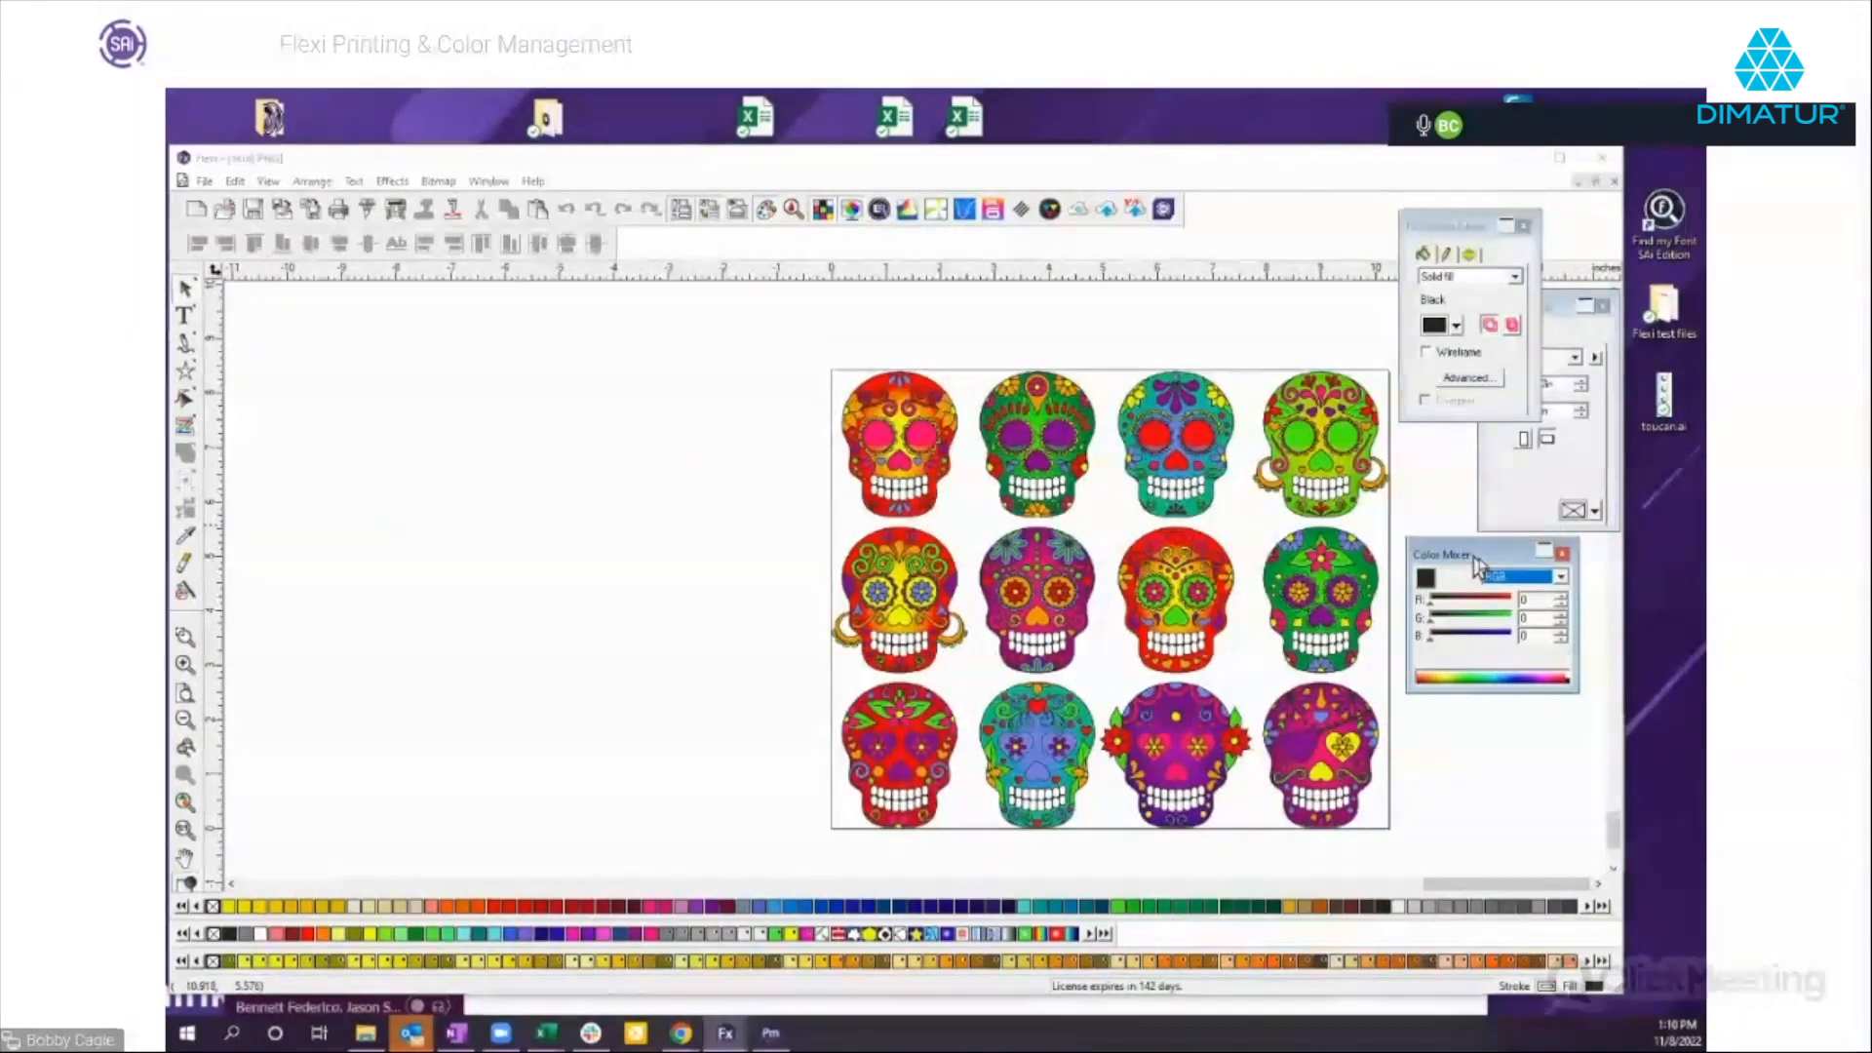
left_click_drag(1477, 565, 1509, 590)
left_click_drag(778, 339, 1404, 852)
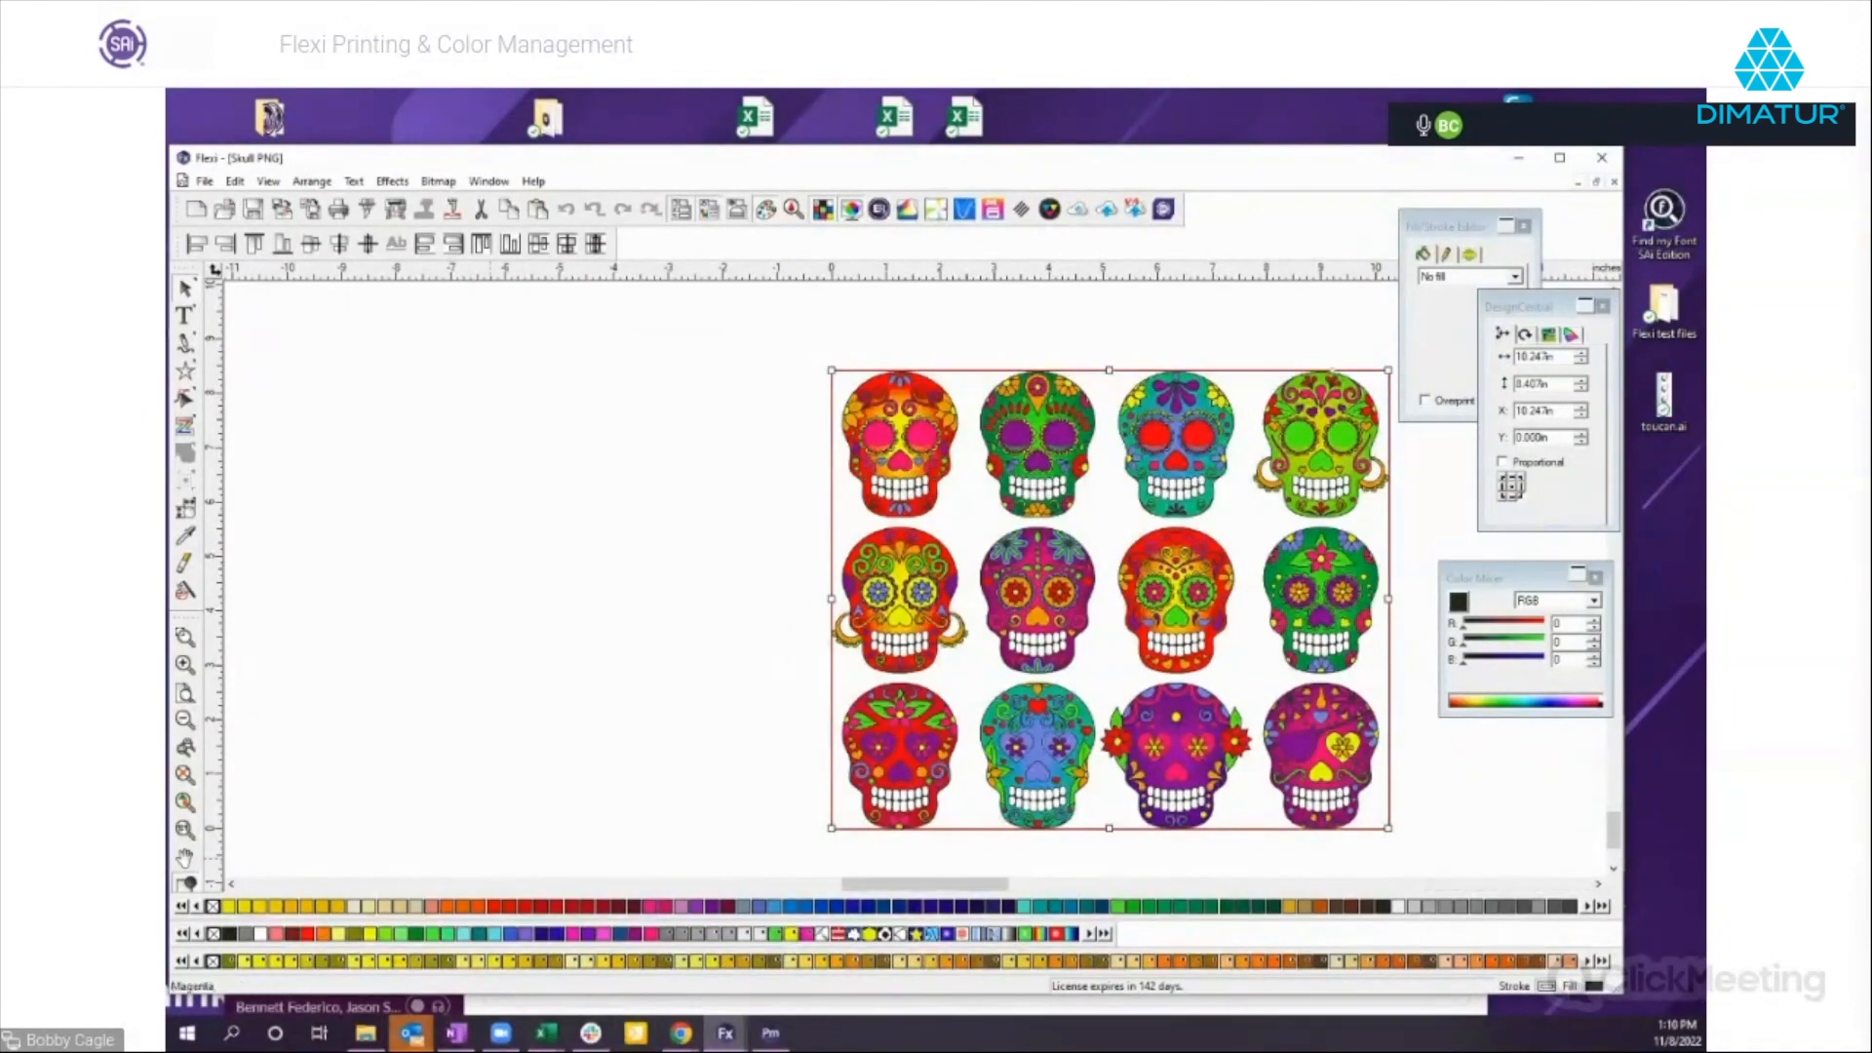
Switch to Production Manager and examine the job properties of the held Untitled.pdf job without changing them.
left_click(770, 1033)
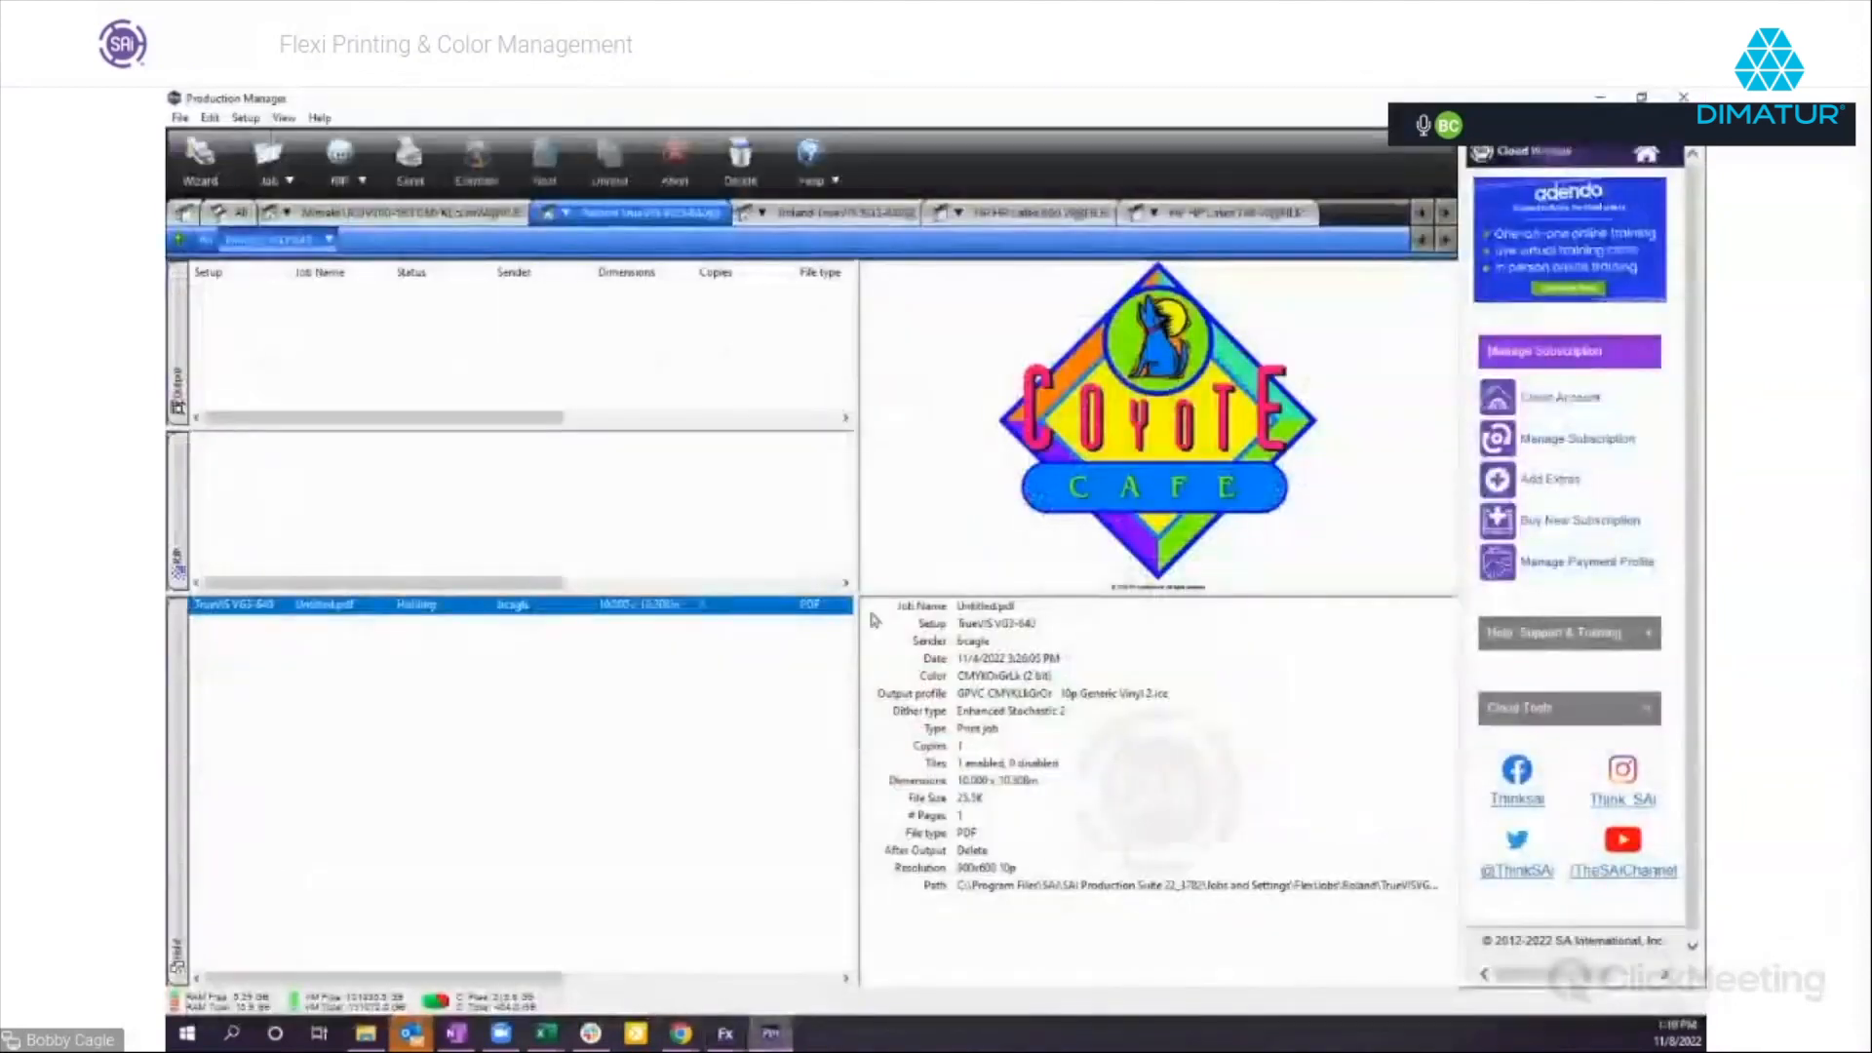
double_click(456, 617)
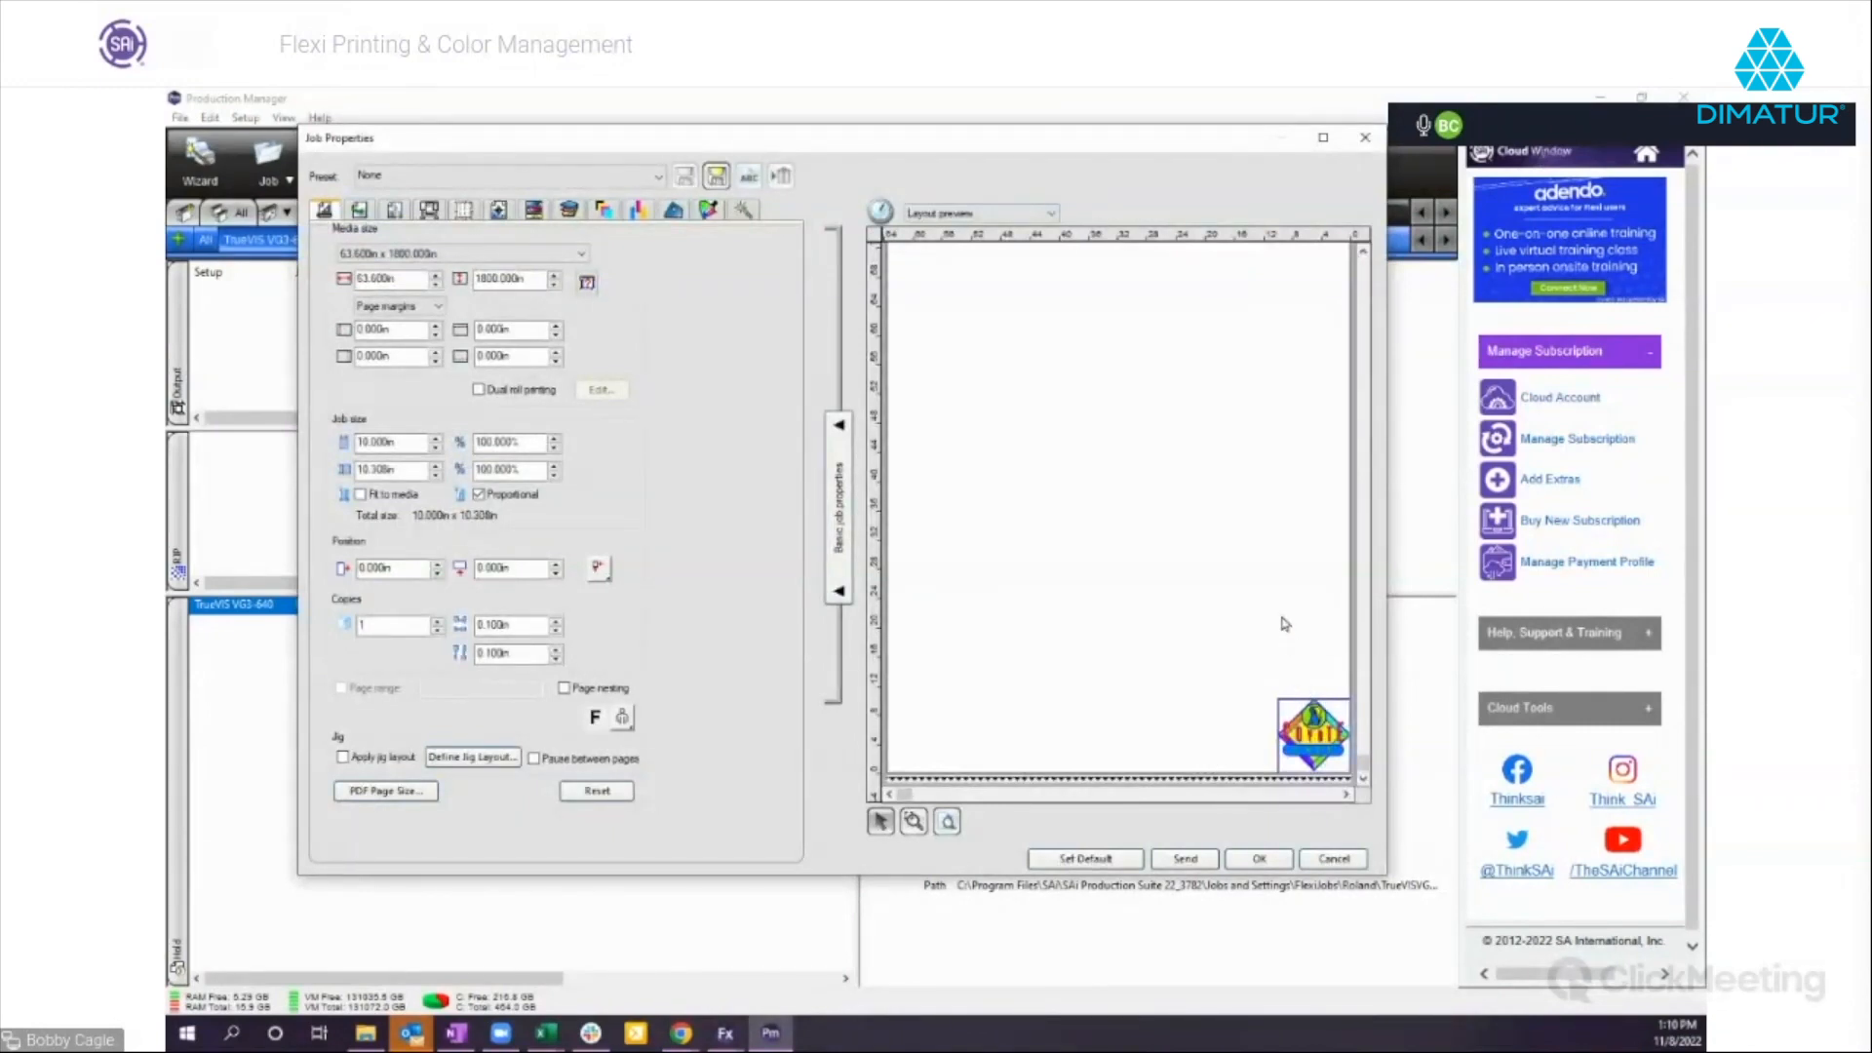
left_click_drag(544, 140, 522, 173)
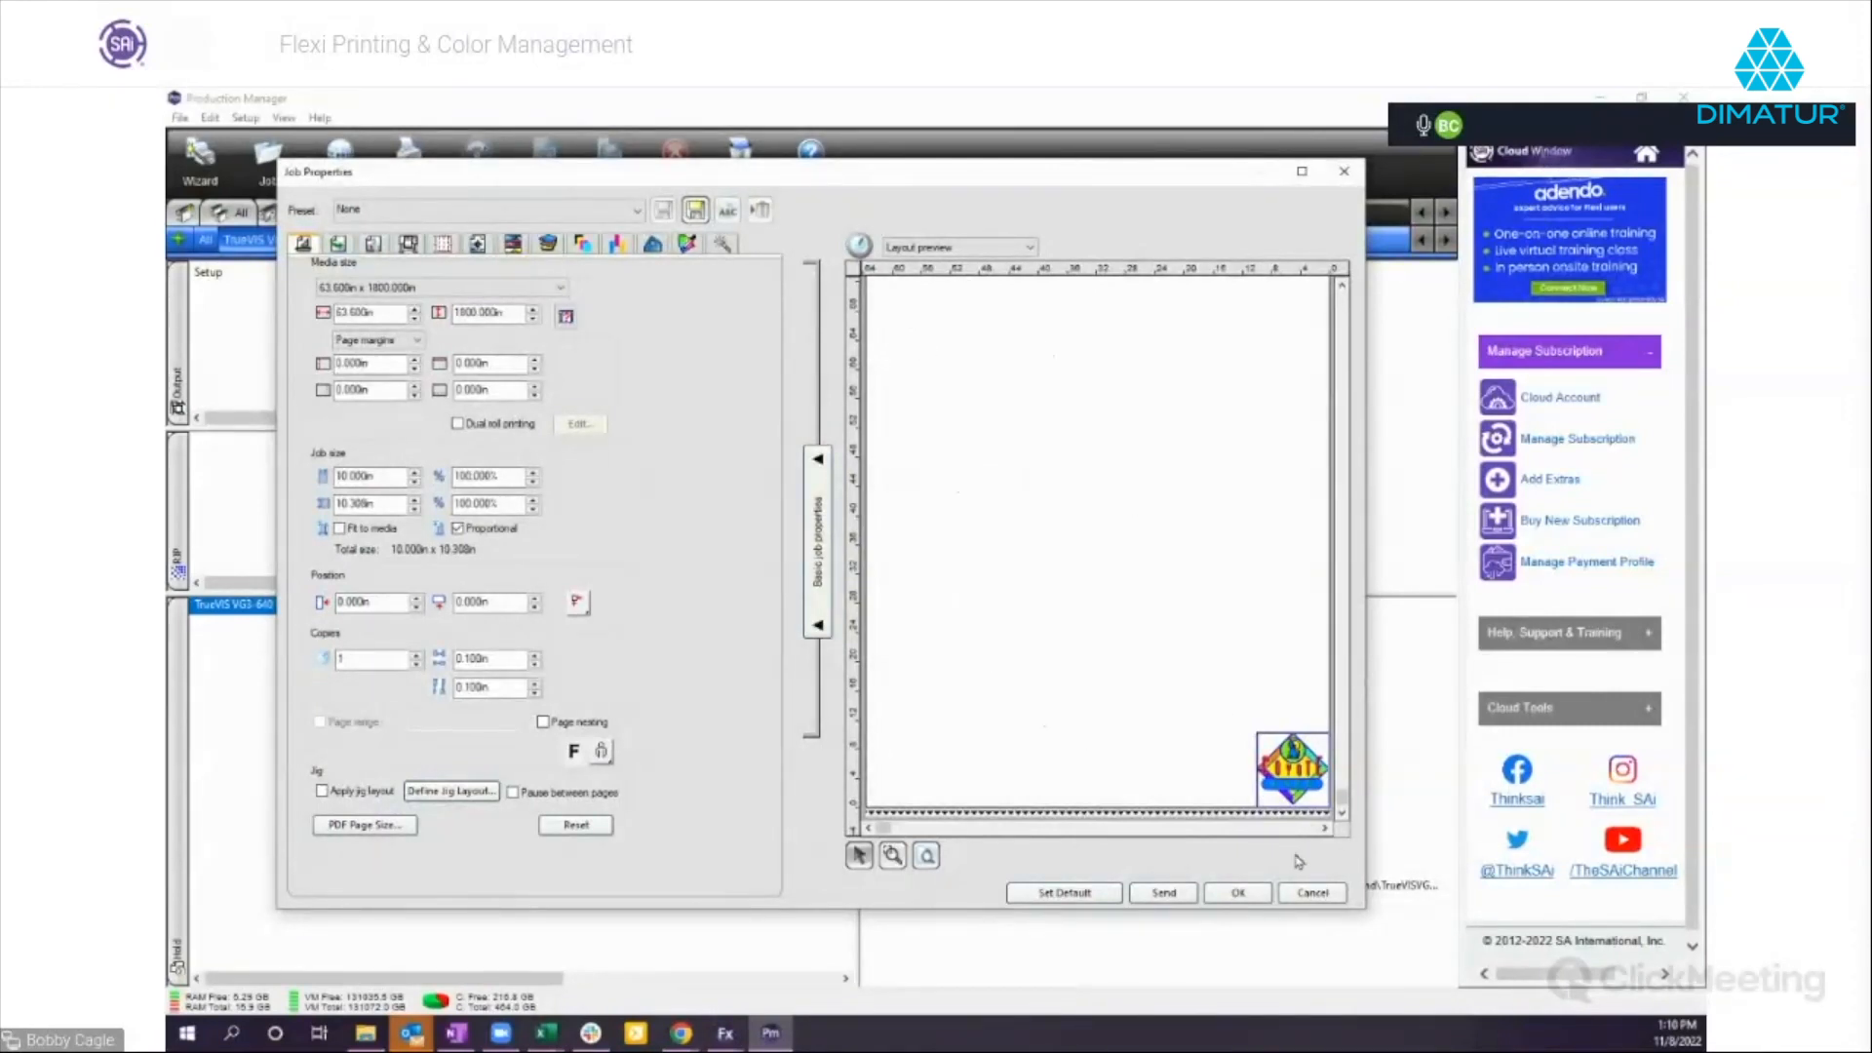
left_click(1314, 893)
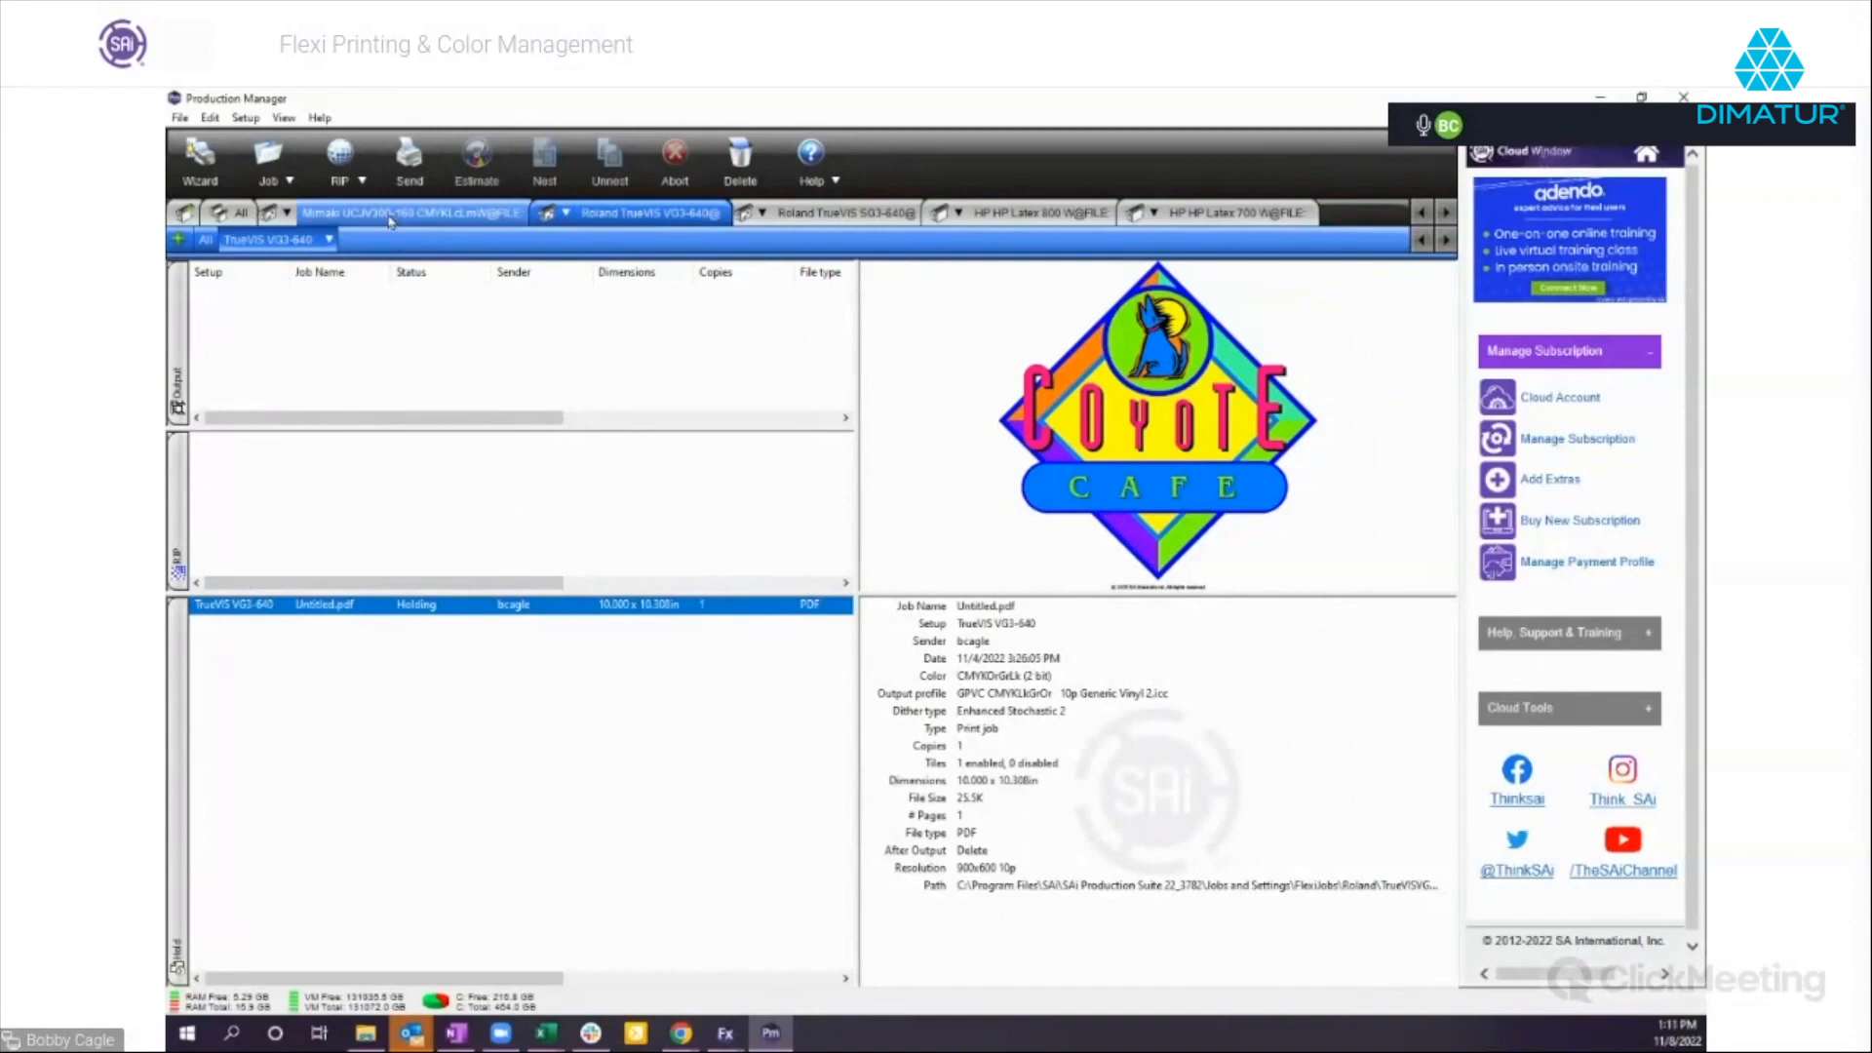
Look through the Mimaki, Roland and HP Latex printer queues and return to the Roland TrueVIS VG3-640 queue.
left_click(465, 213)
left_click(845, 213)
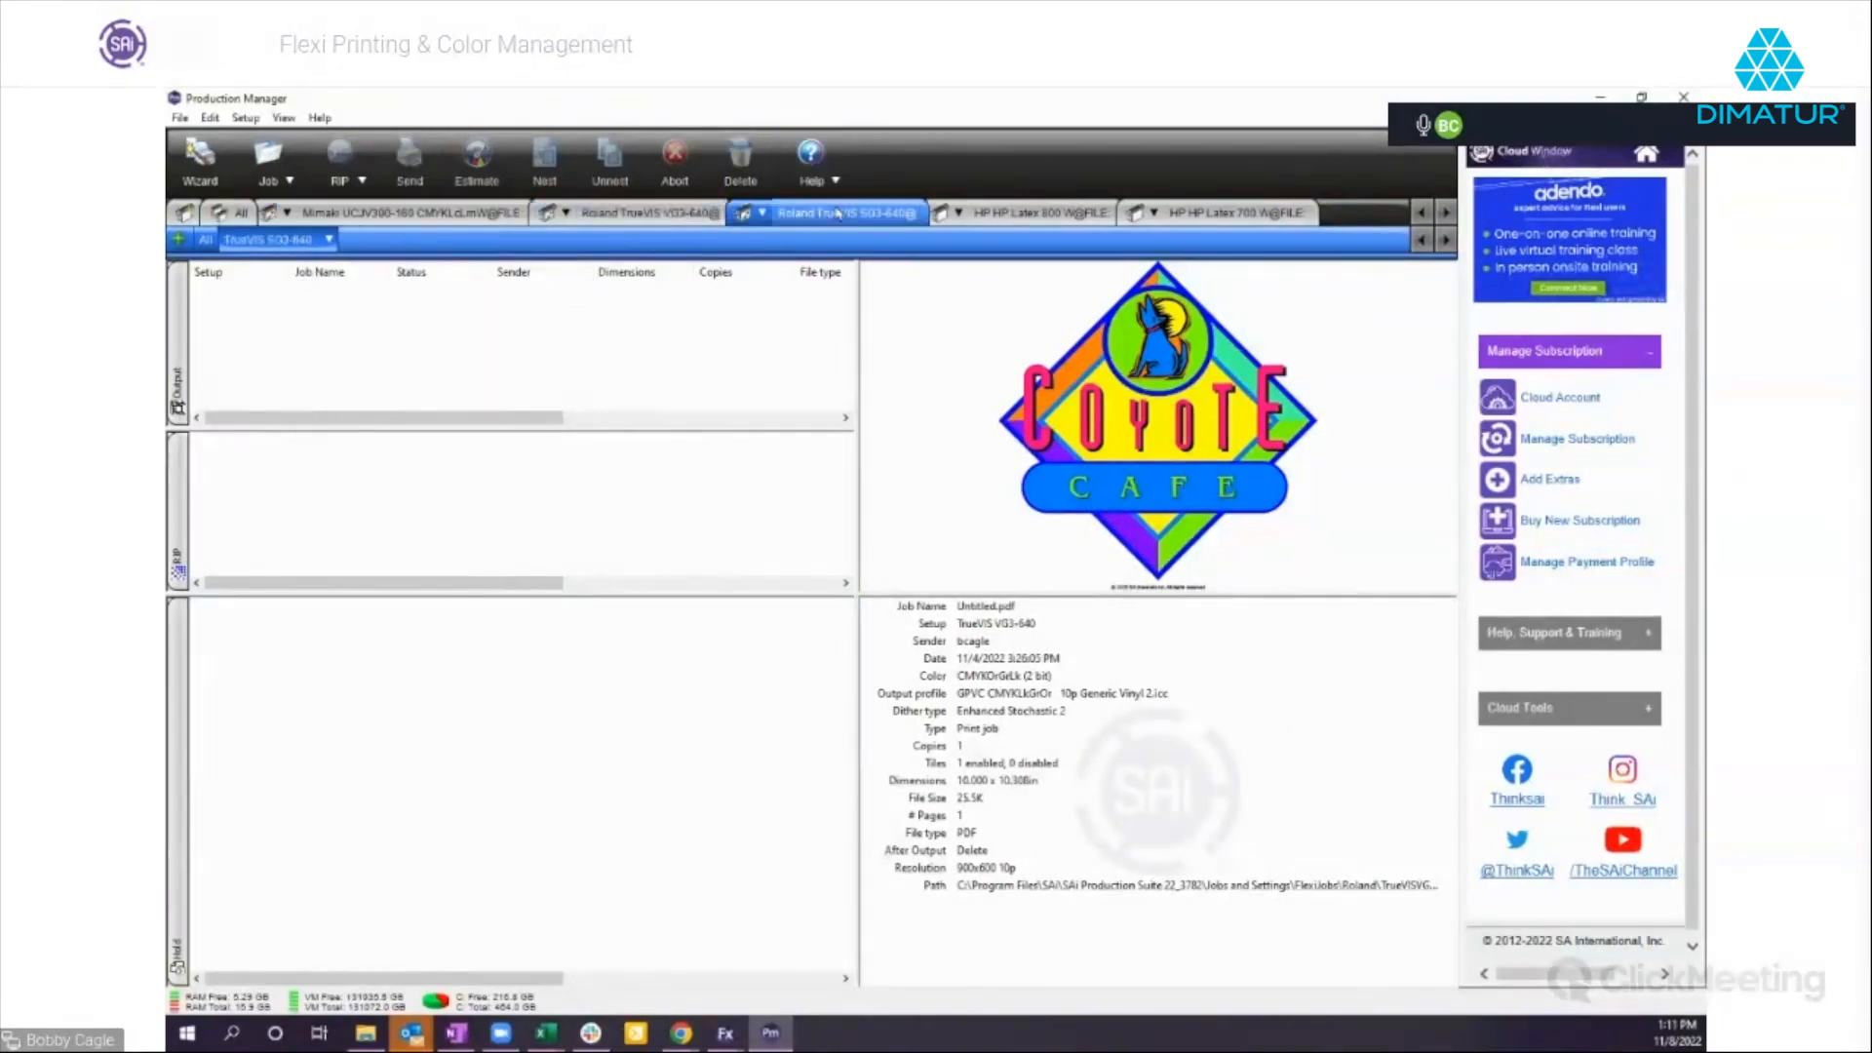
left_click(1048, 214)
left_click(1224, 212)
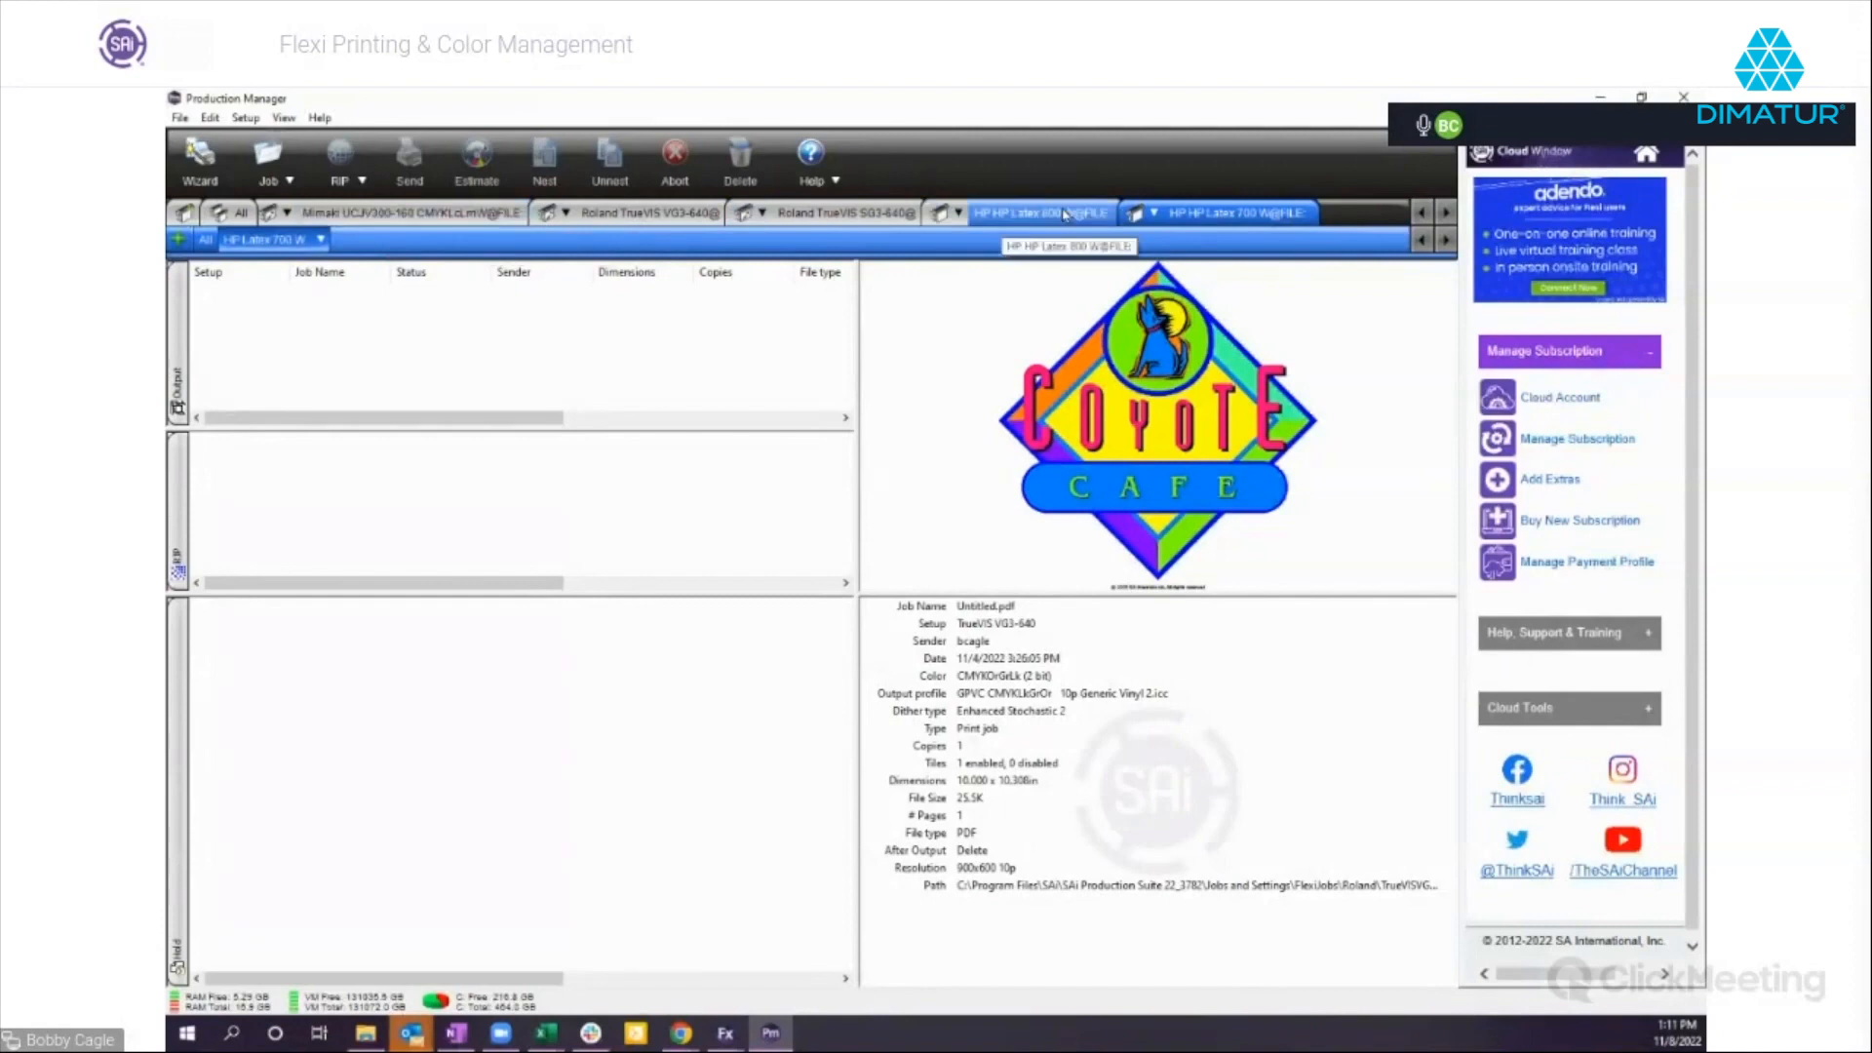
left_click(632, 213)
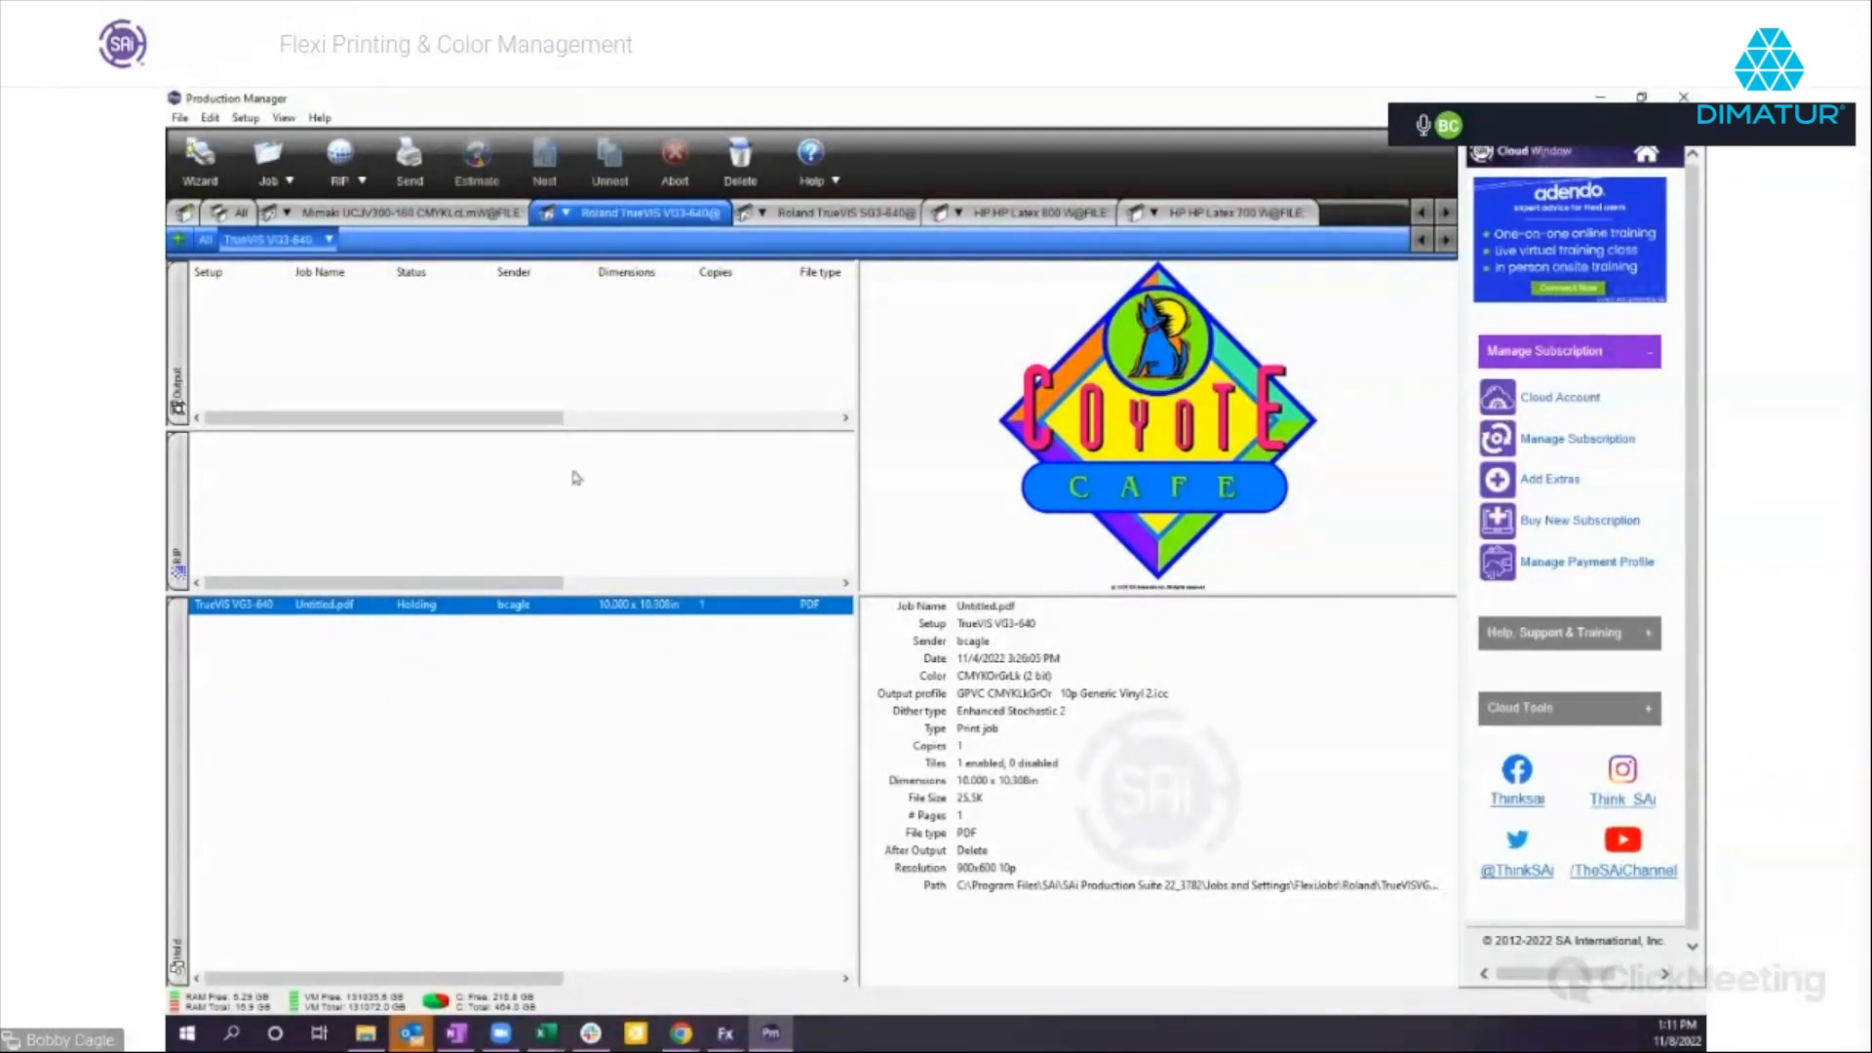
Set the after-output action to Hold in the default job properties of the TrueVIS VG3-640 setup.
left_click(329, 240)
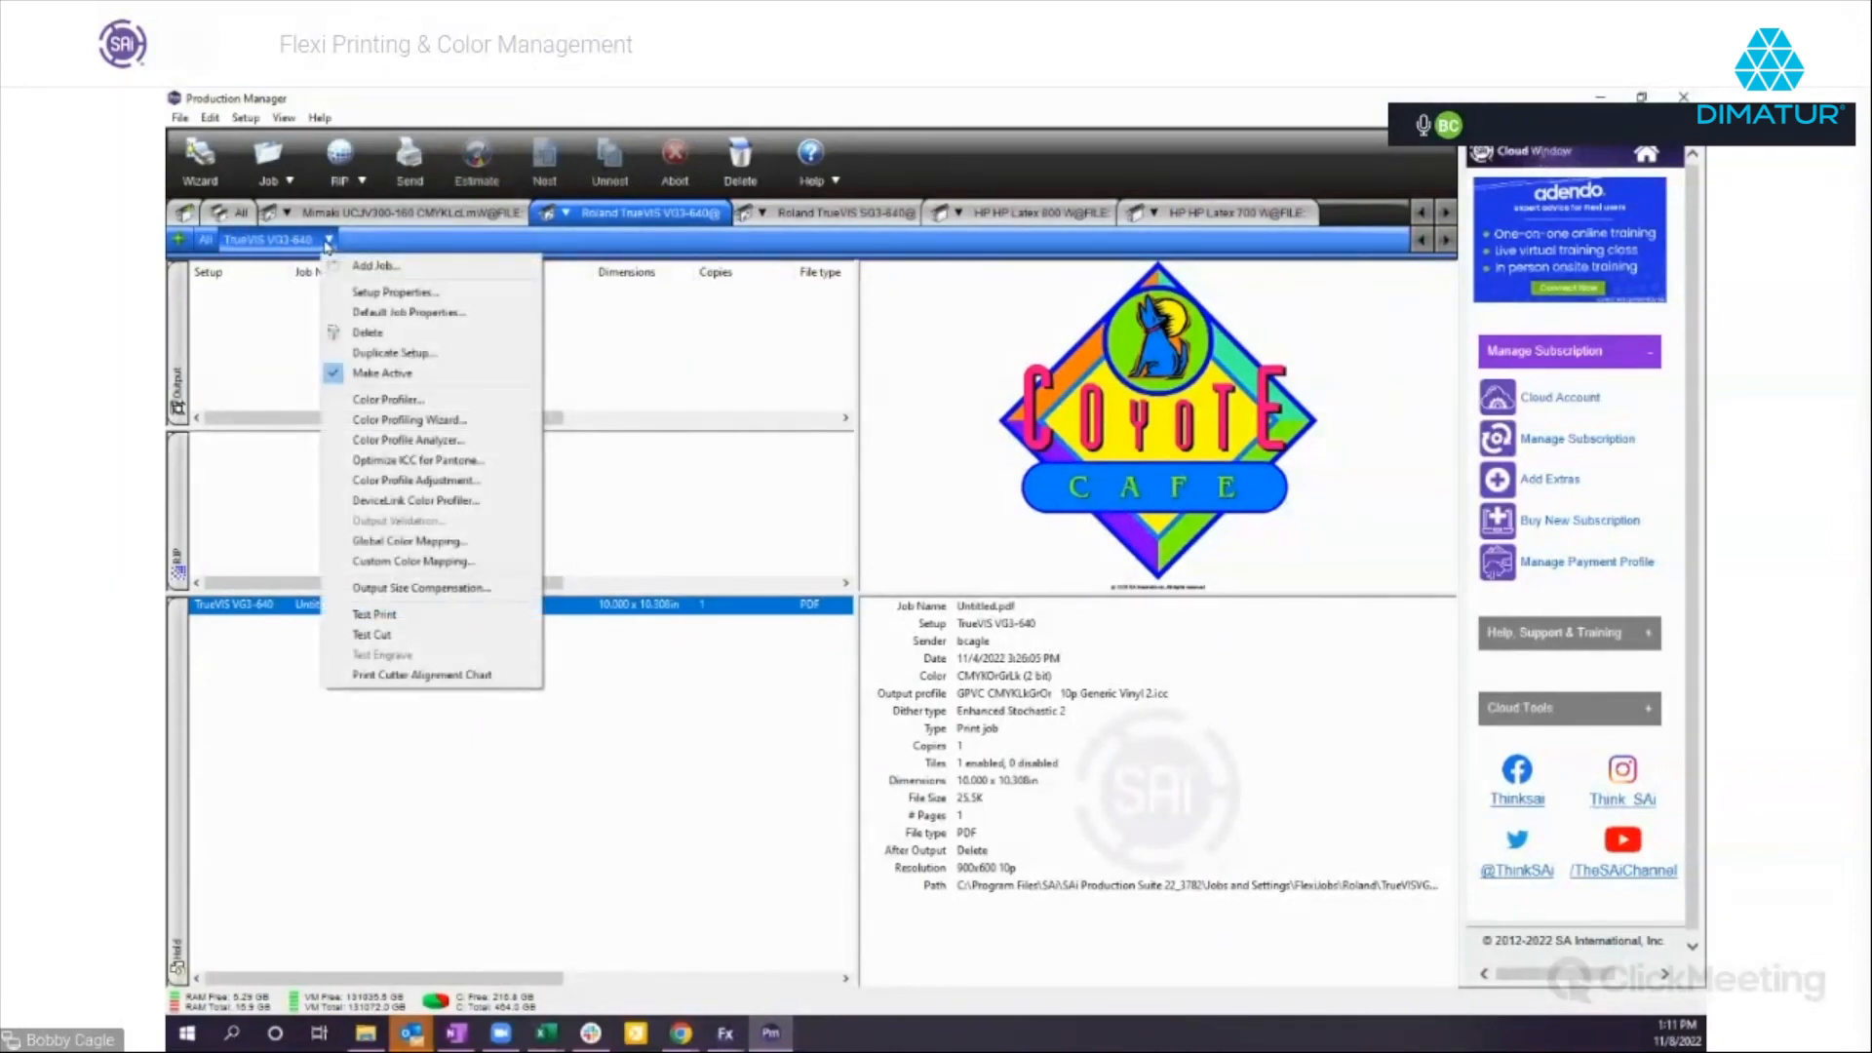
left_click(416, 314)
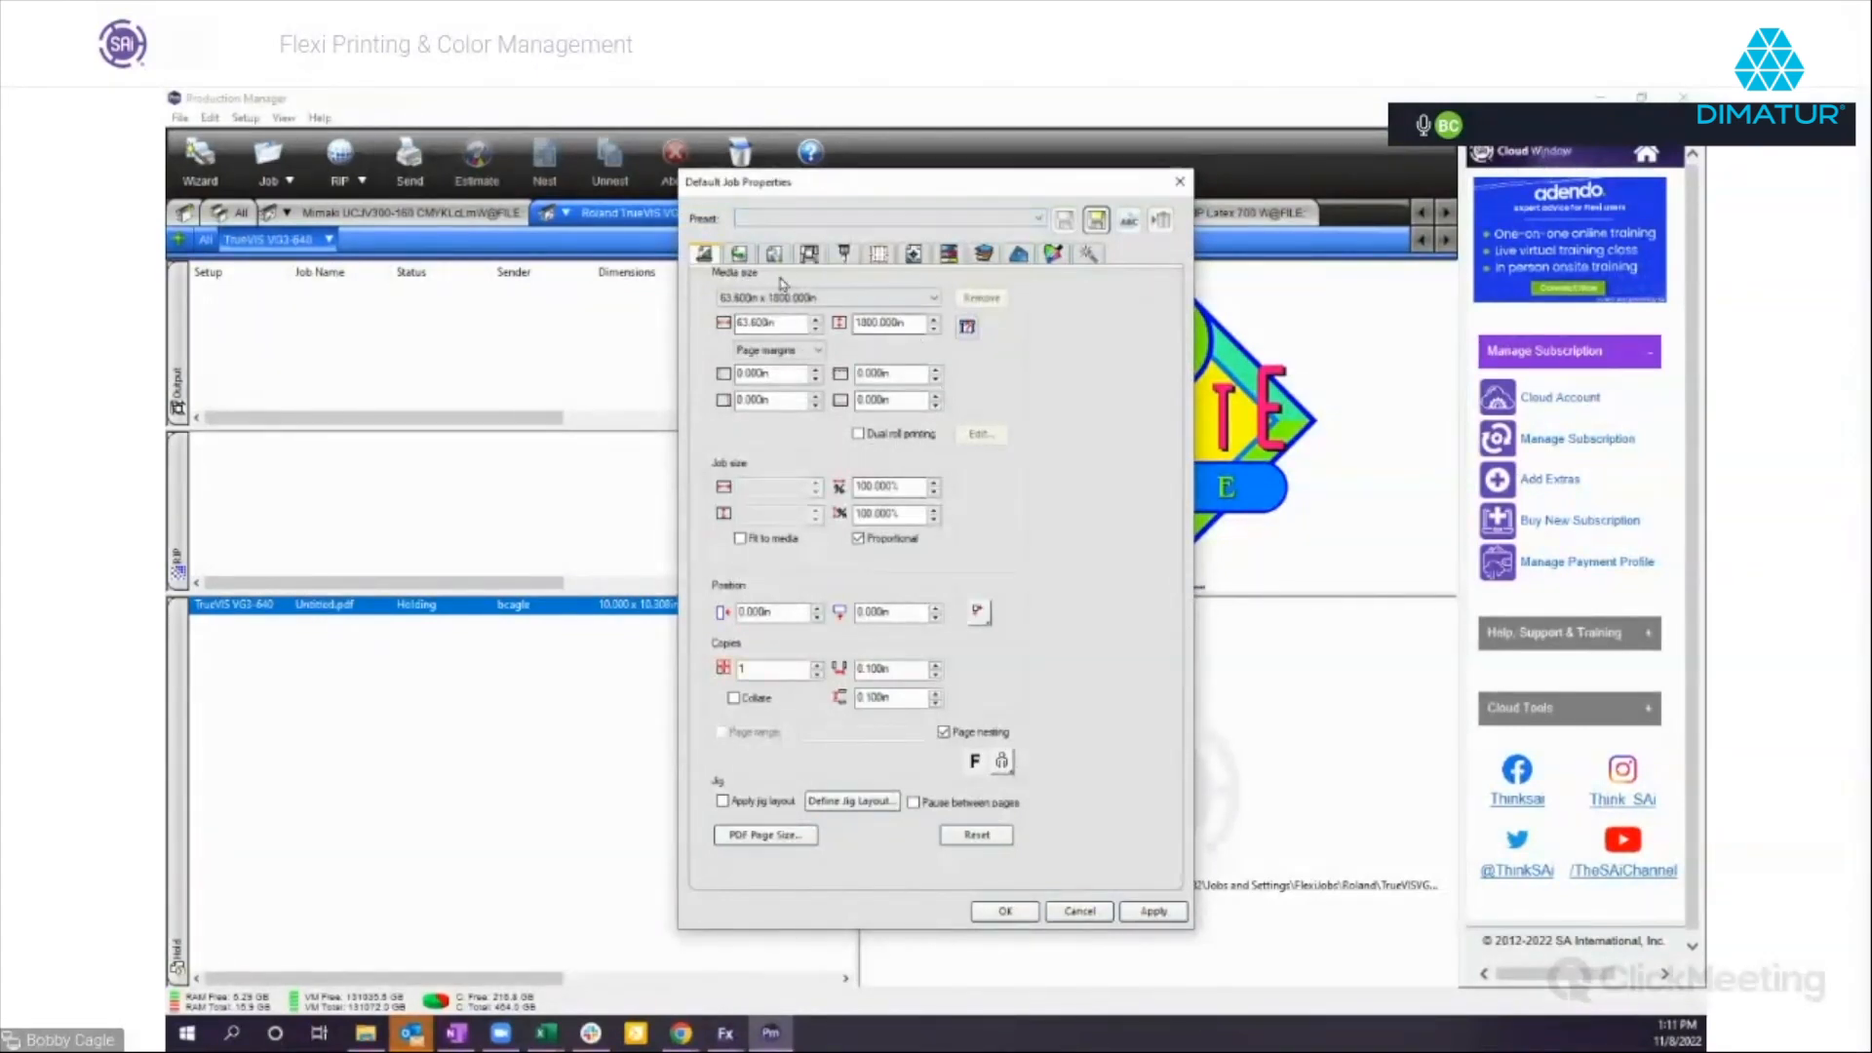
left_click(744, 257)
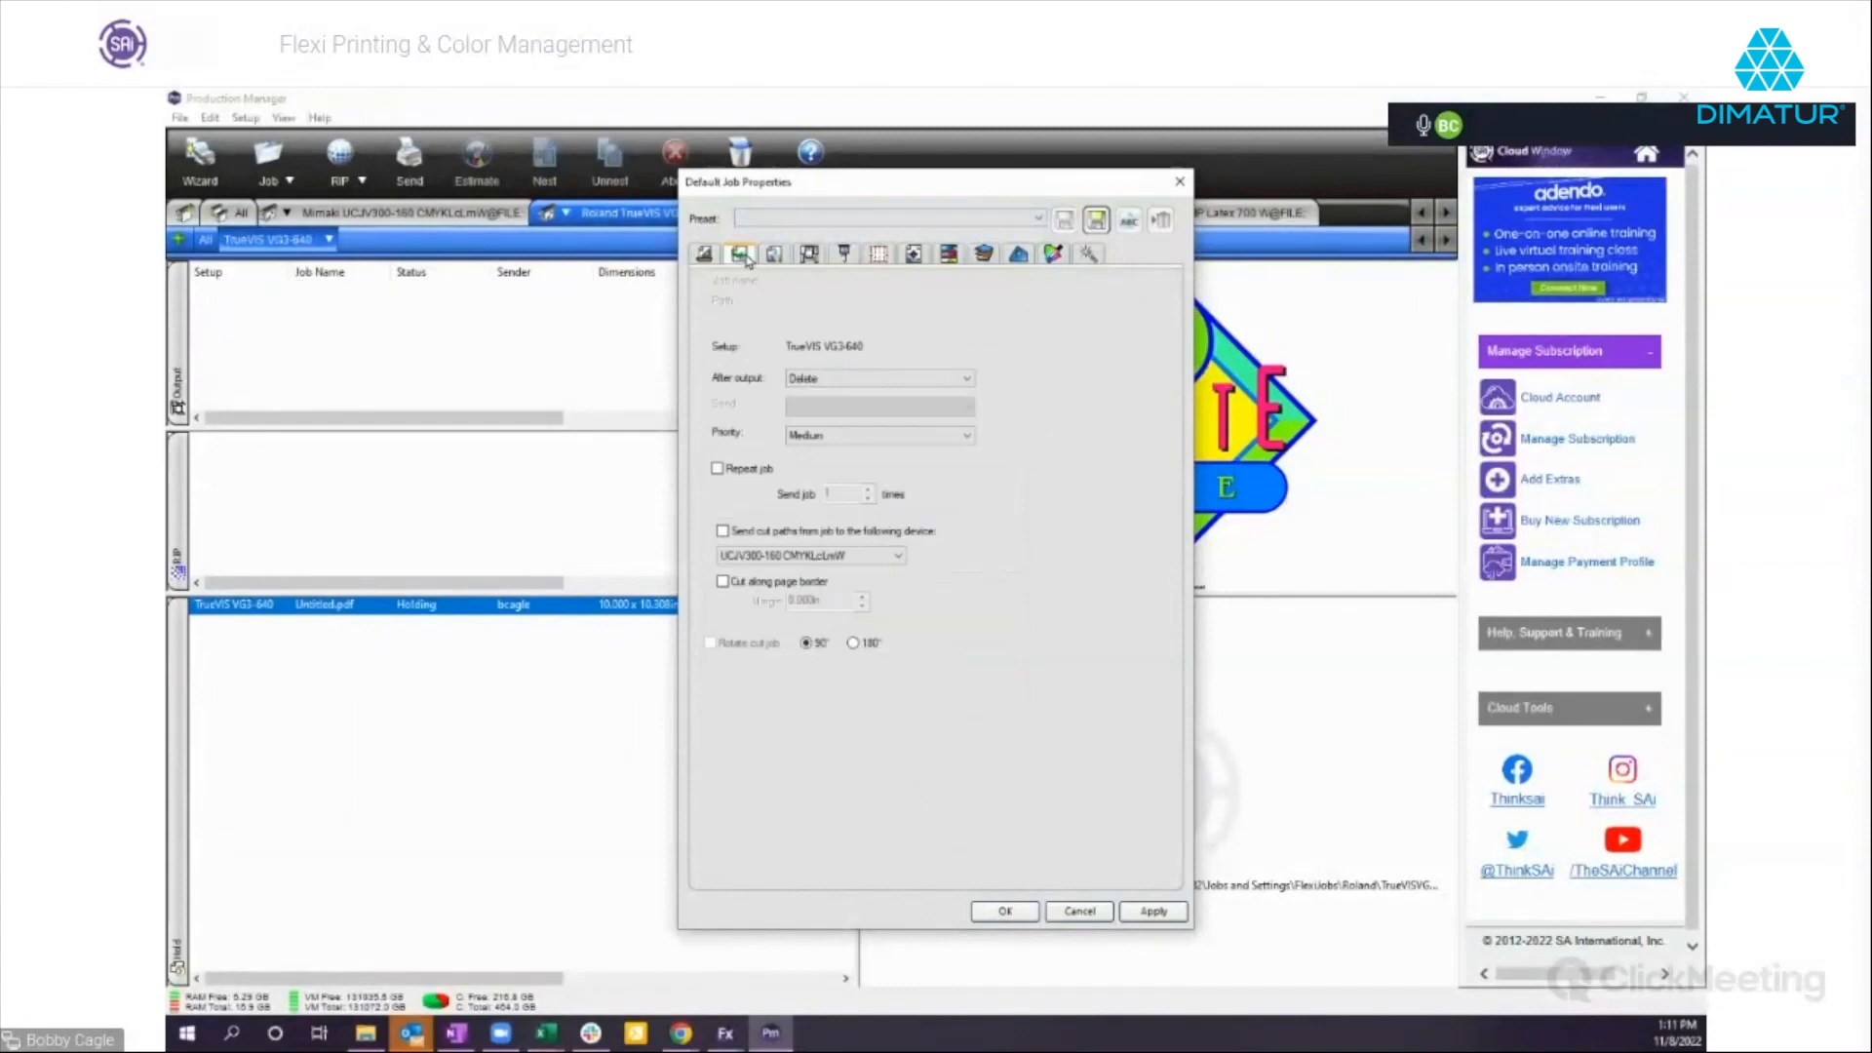
left_click(828, 379)
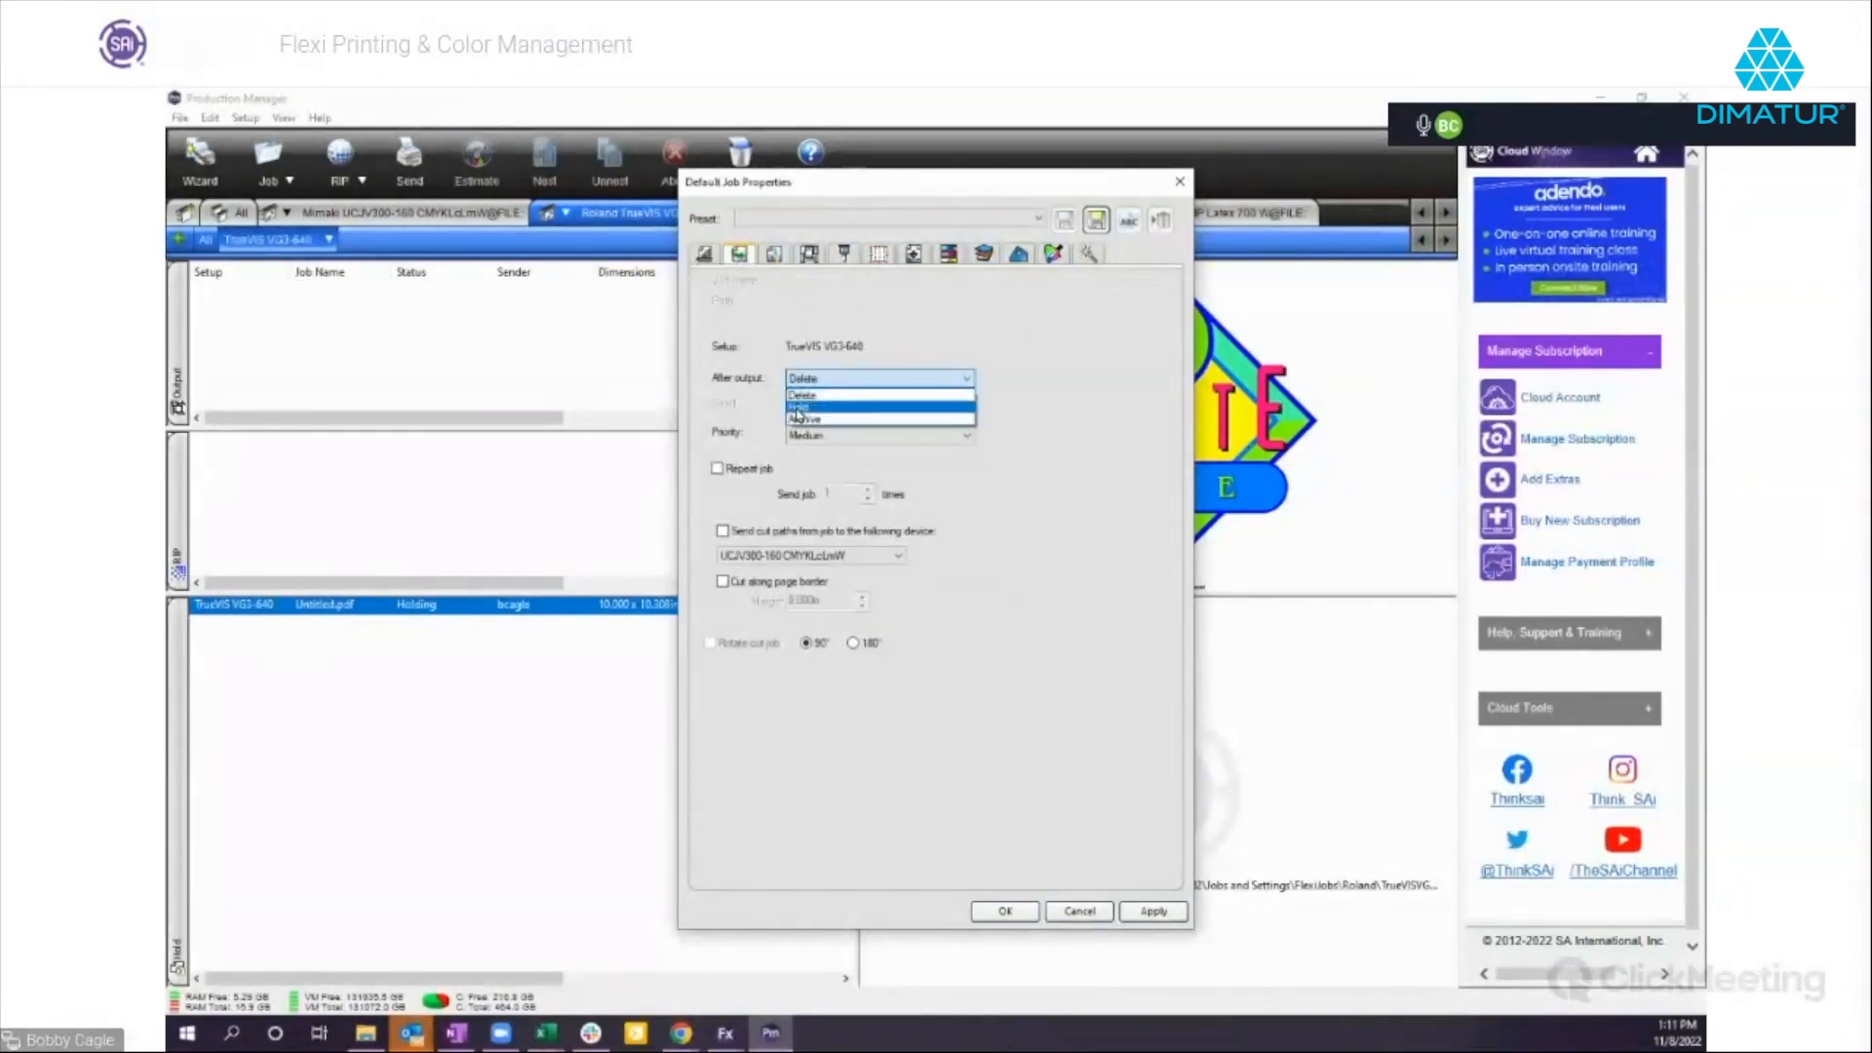
left_click(798, 411)
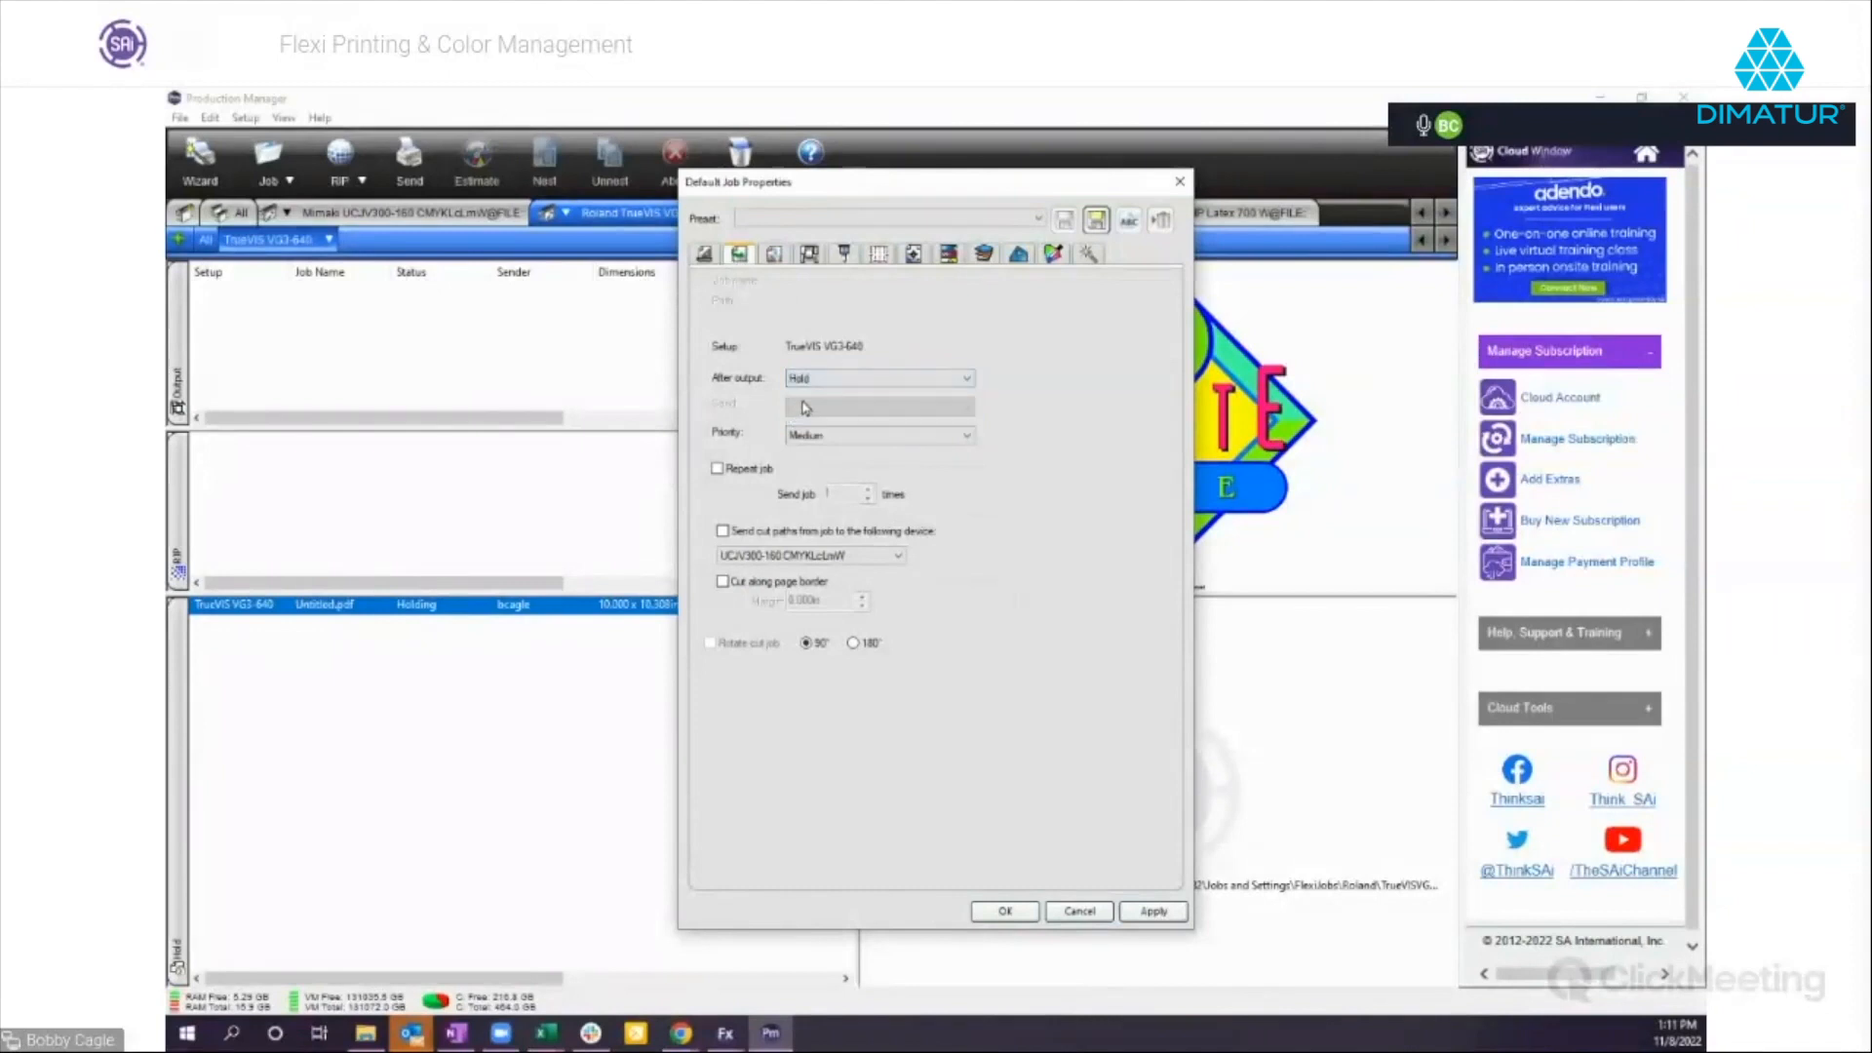
Set the color correction in the default job properties to No color correction.
left_click(779, 254)
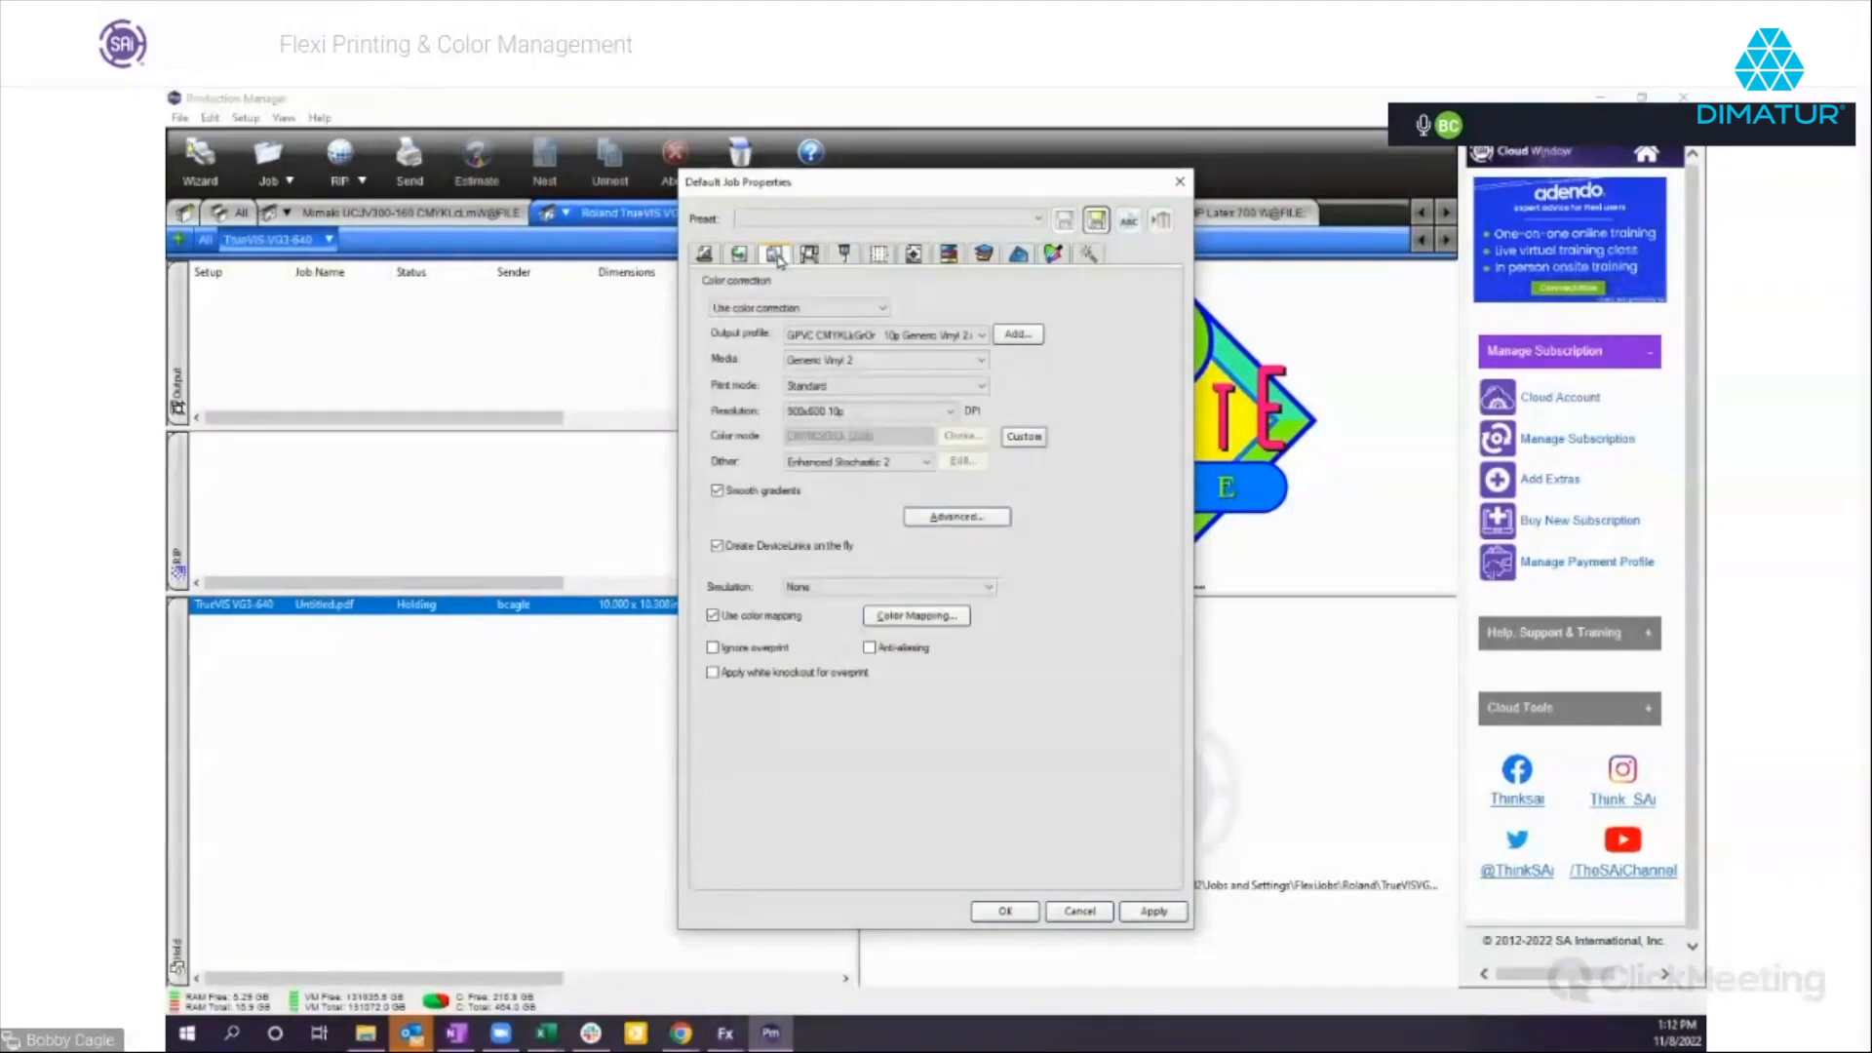
left_click(883, 317)
left_click(767, 357)
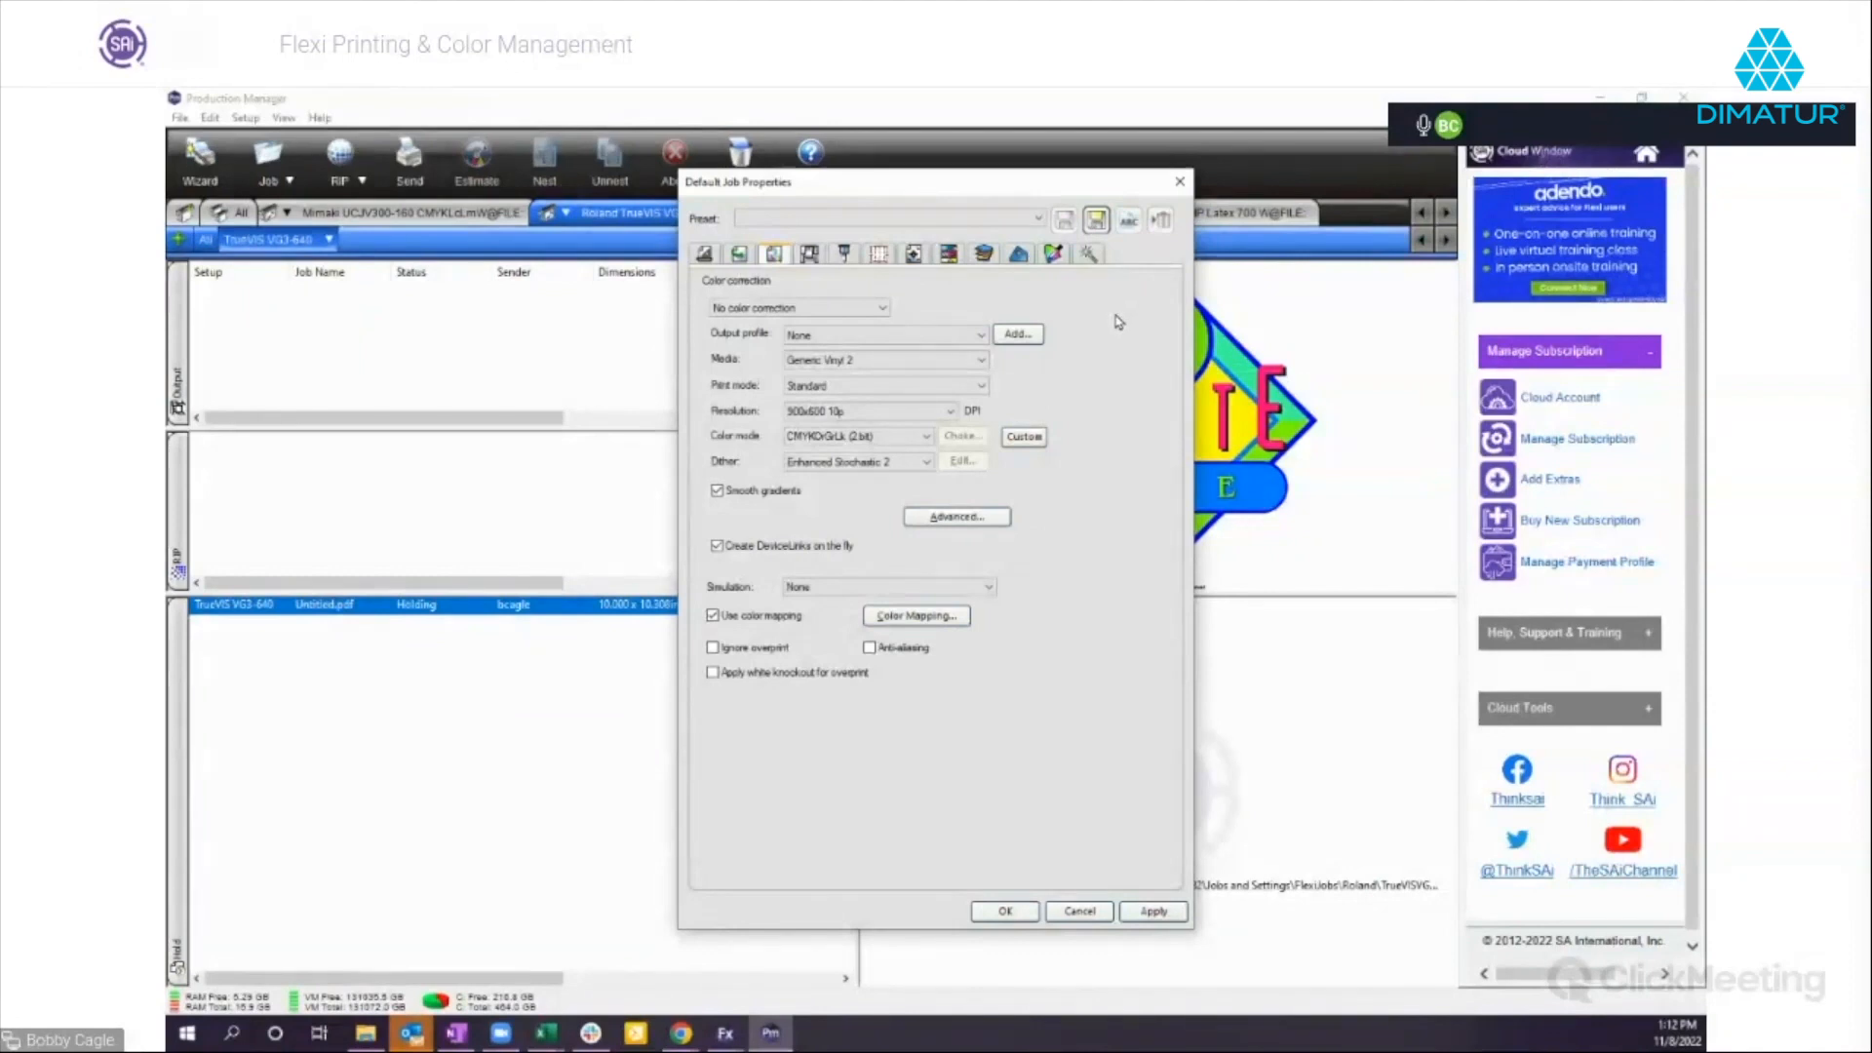
Set the default job properties back to Use color correction and look through the available output profiles.
left_click_drag(1015, 198, 831, 203)
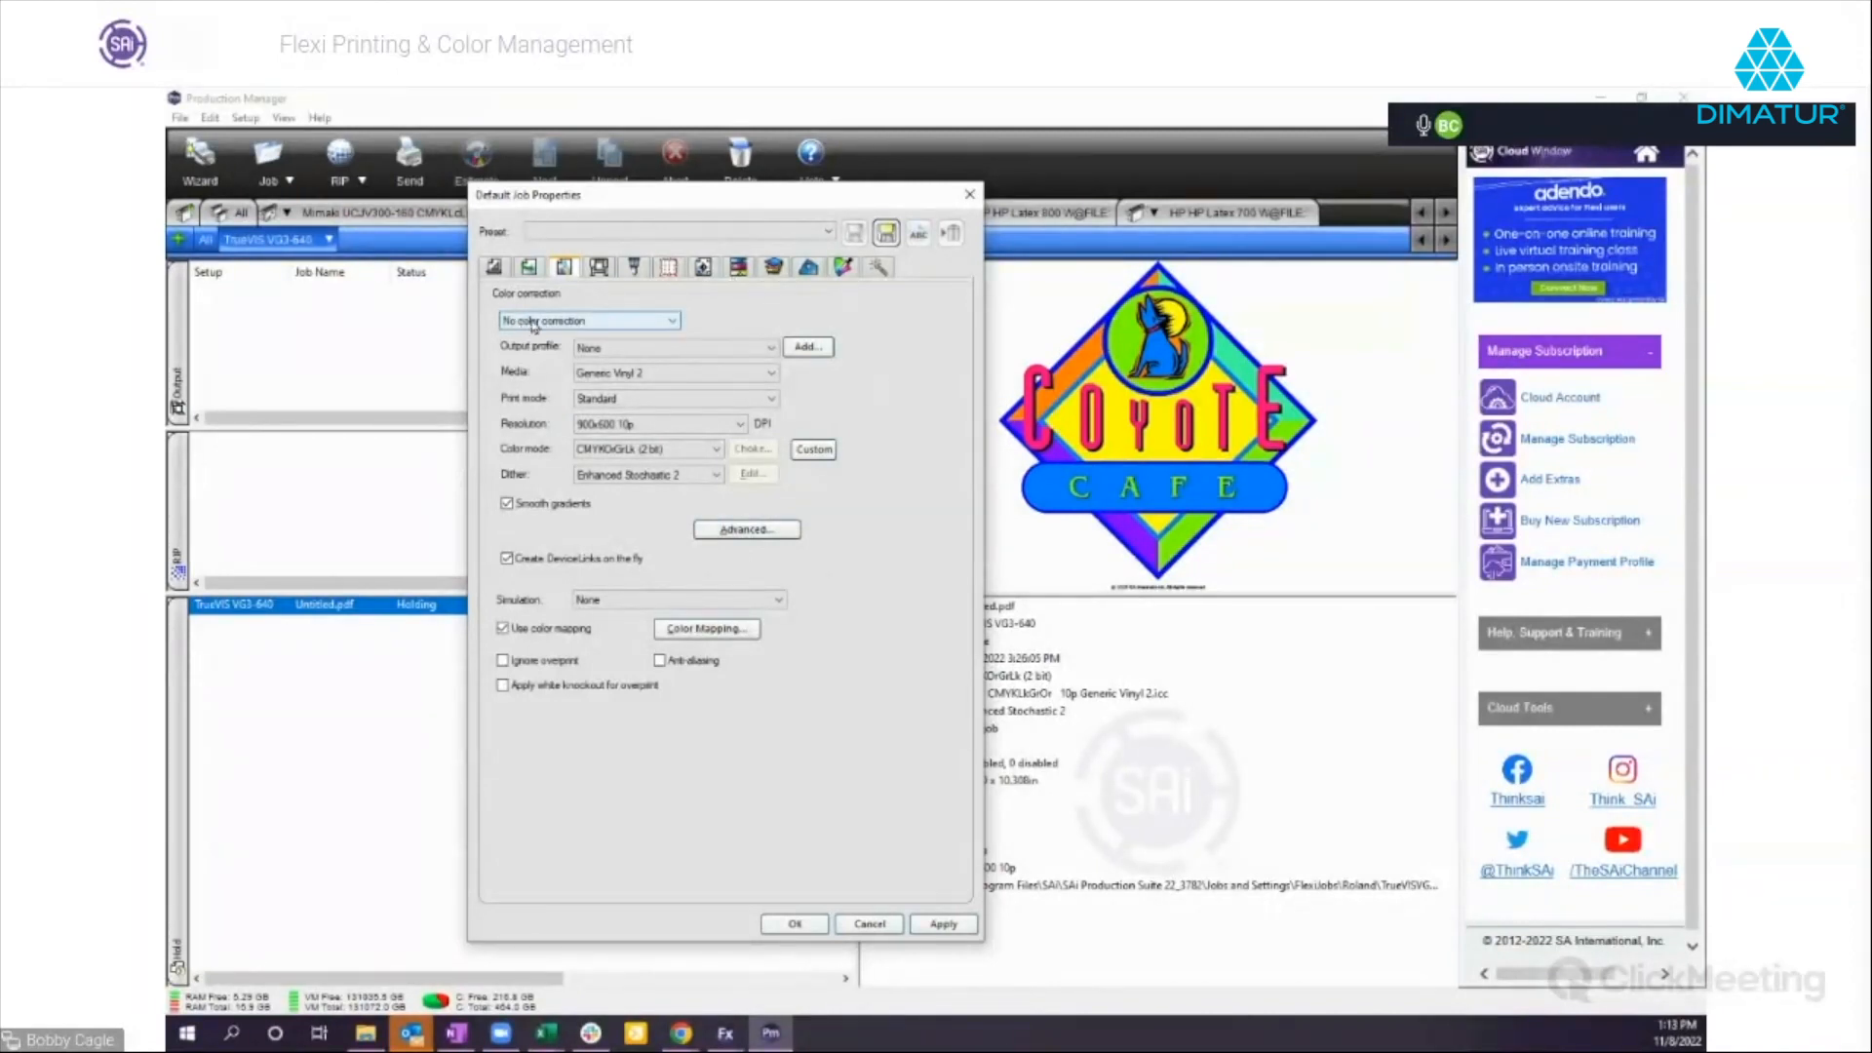
left_click(672, 322)
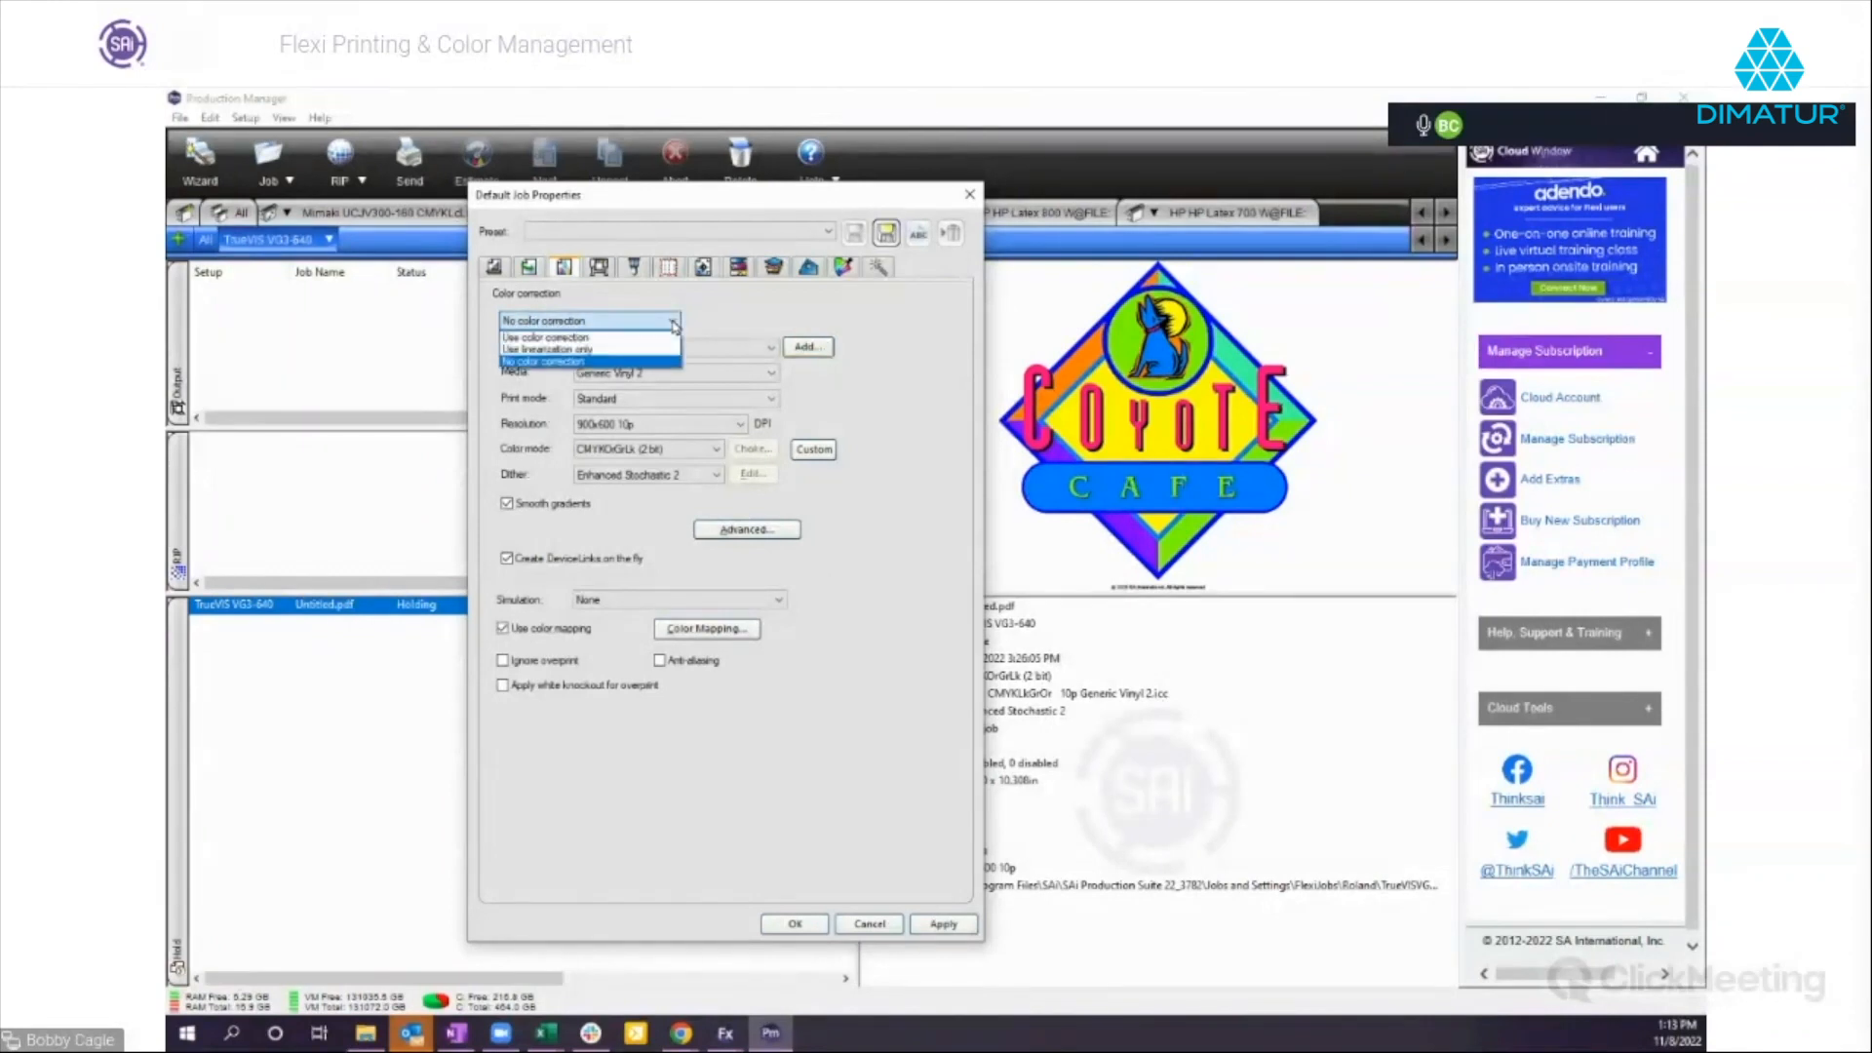
left_click(538, 337)
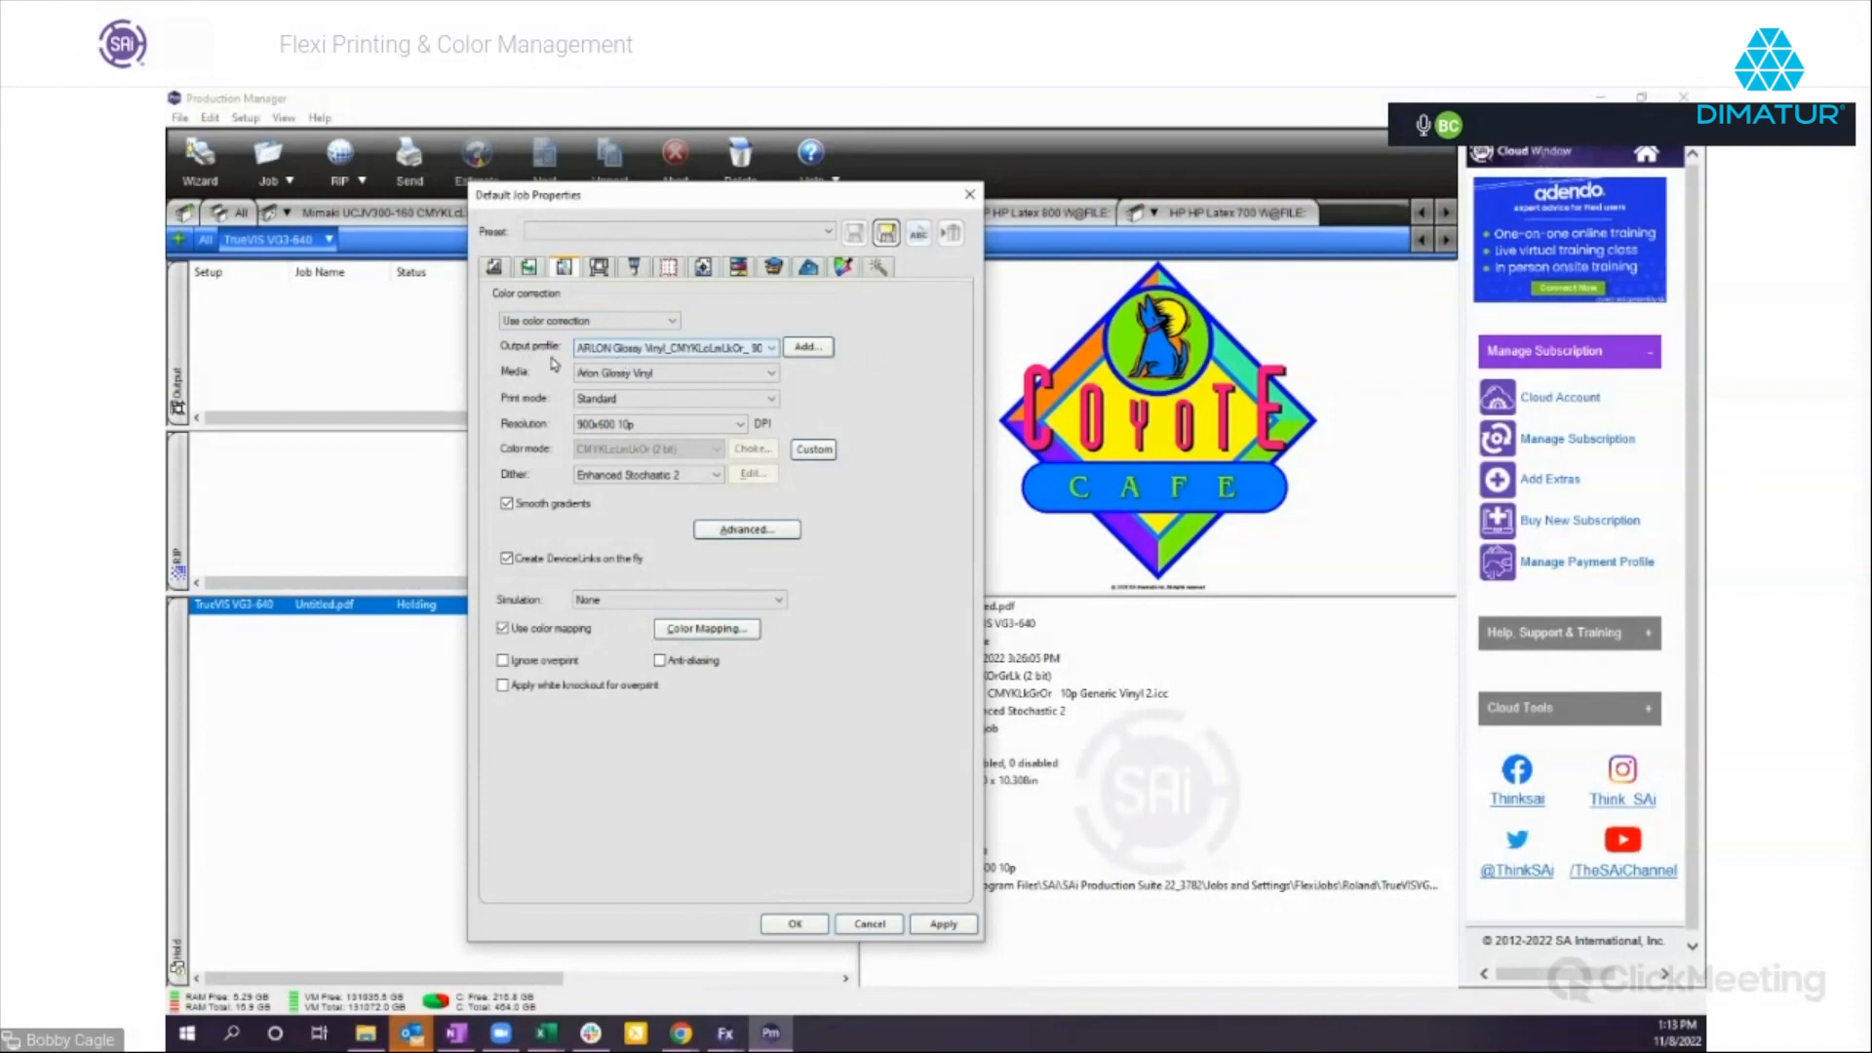
left_click(771, 349)
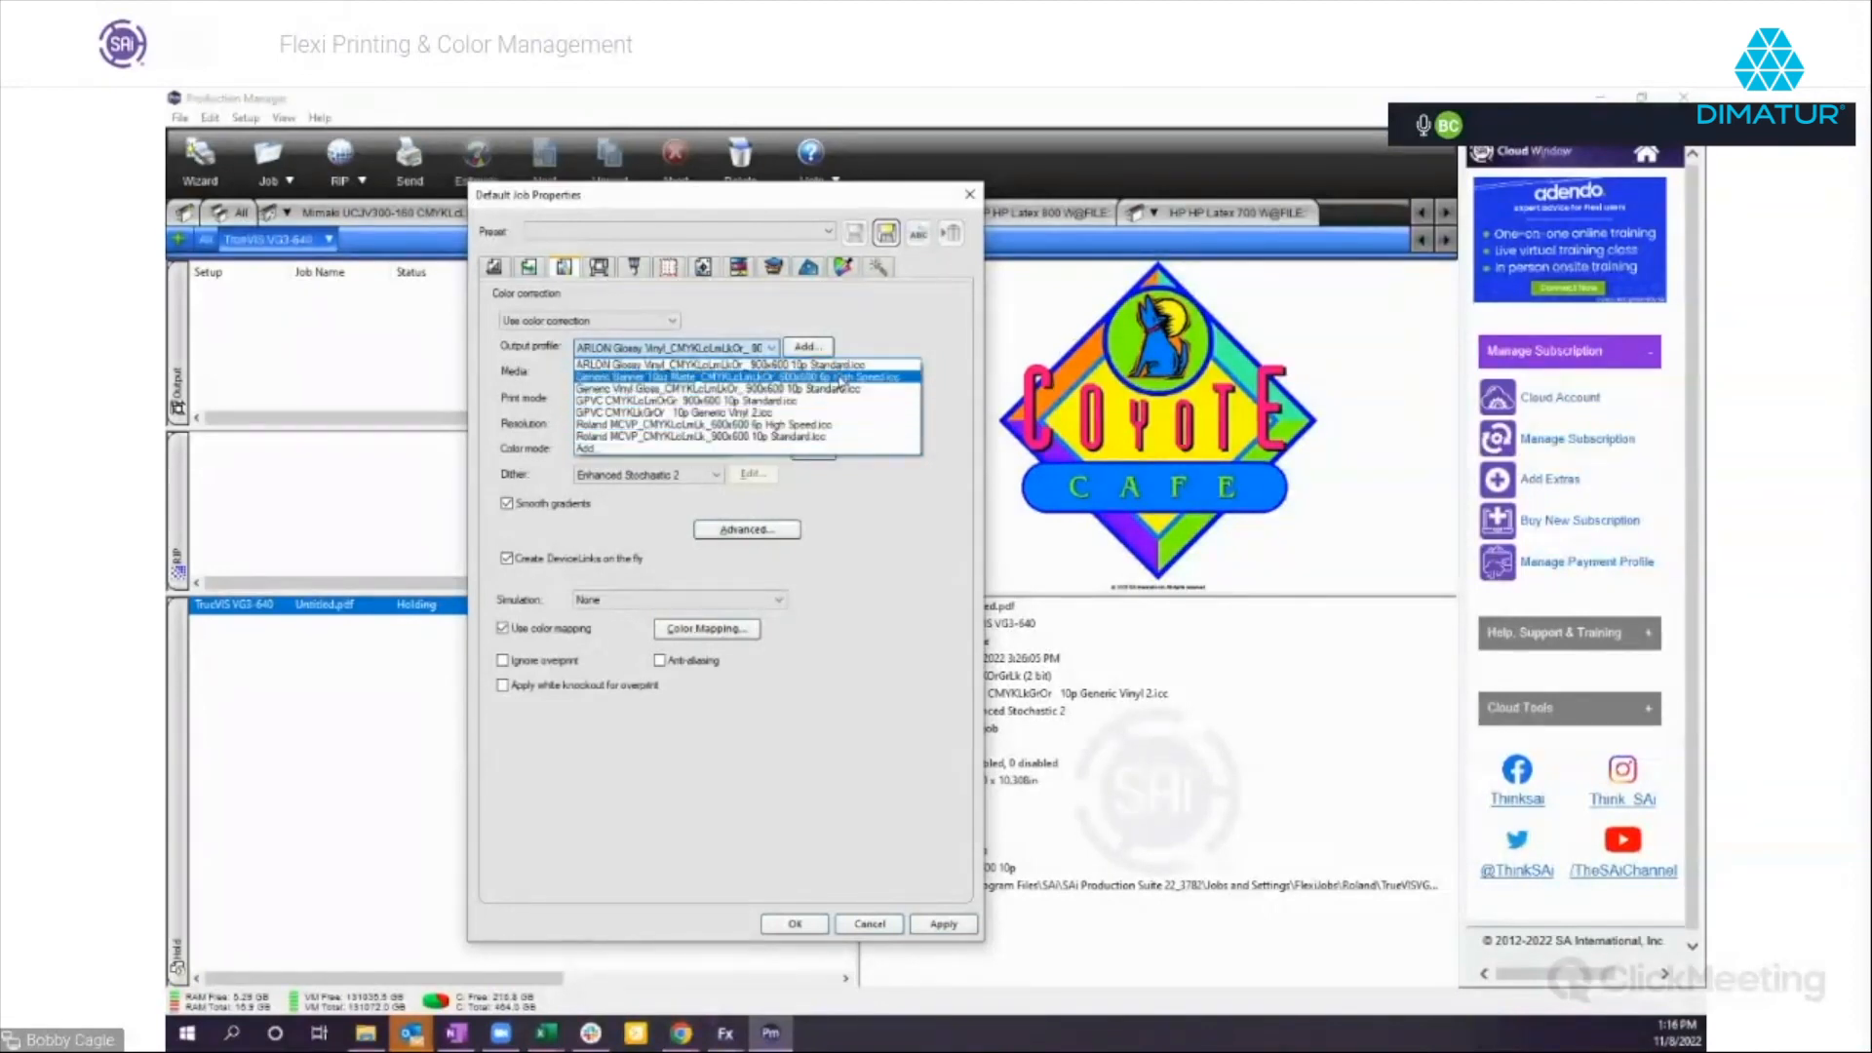
left_click(890, 510)
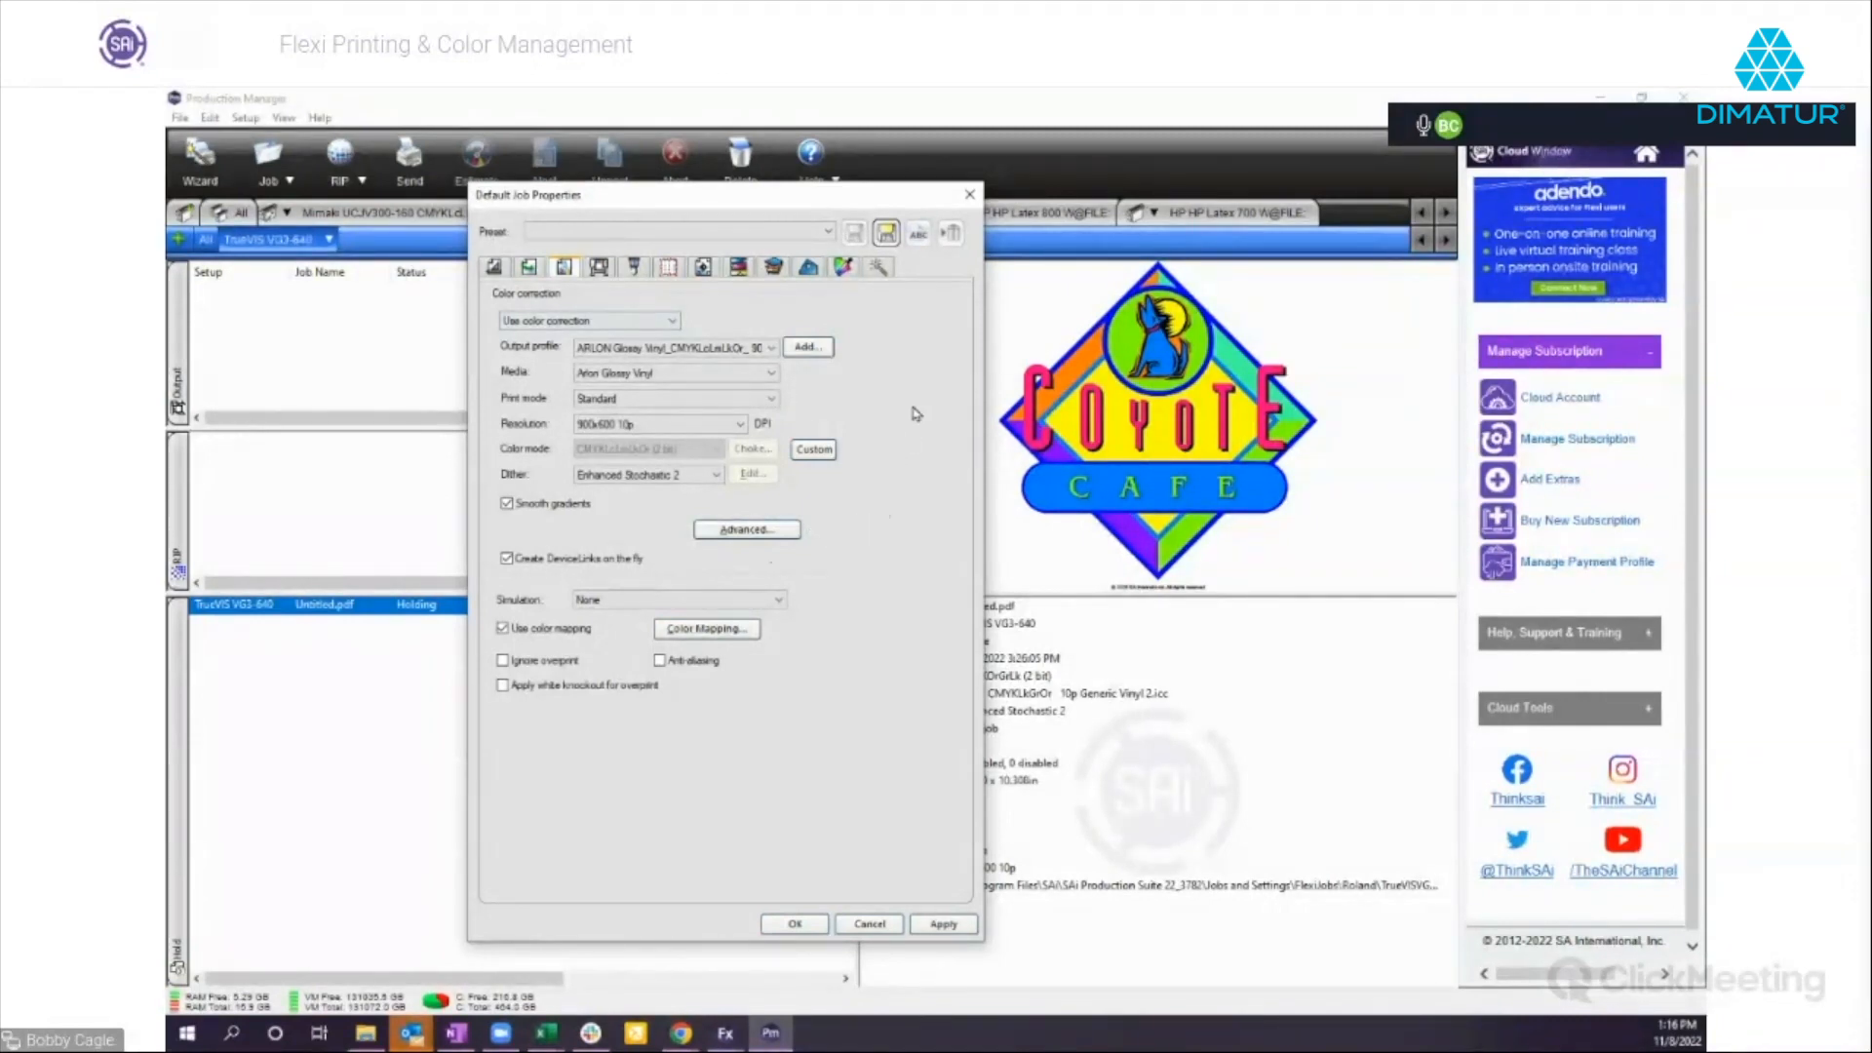
Review the printer options and color management settings of the default job properties and discard the changes.
left_click(600, 270)
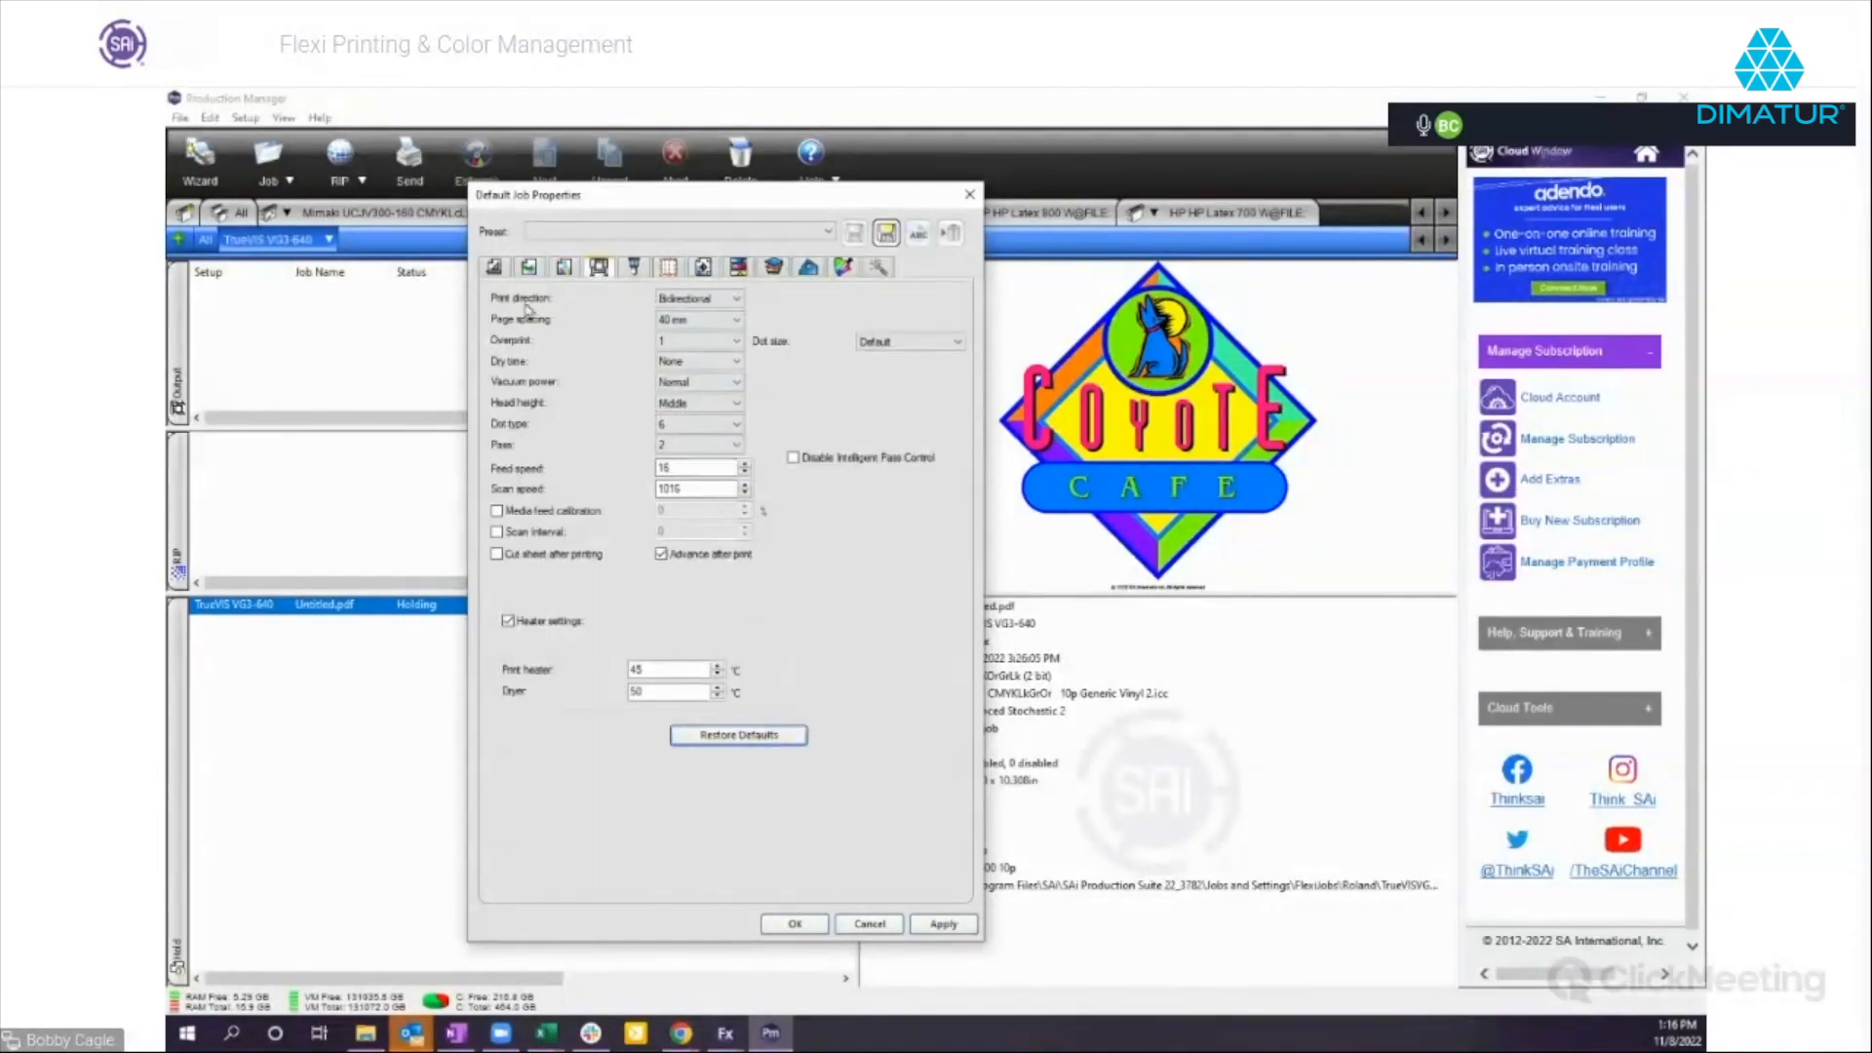
left_click(565, 268)
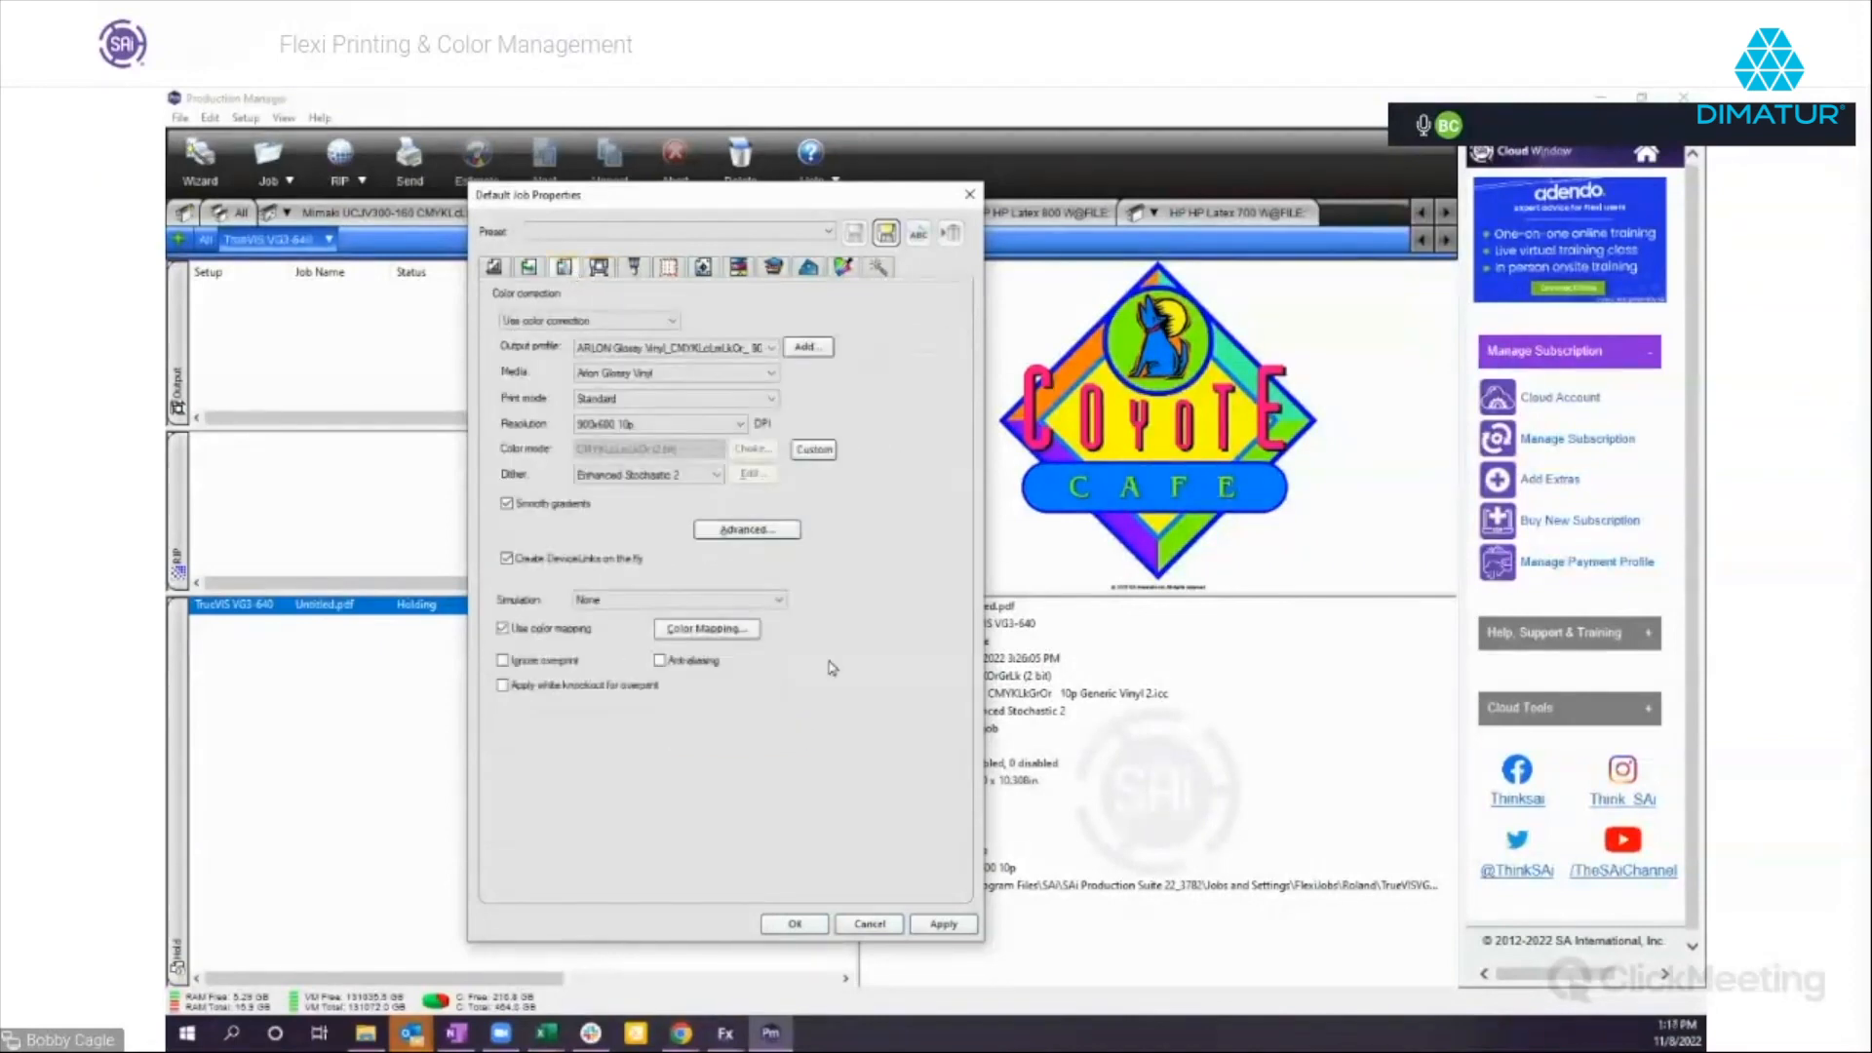
left_click(870, 925)
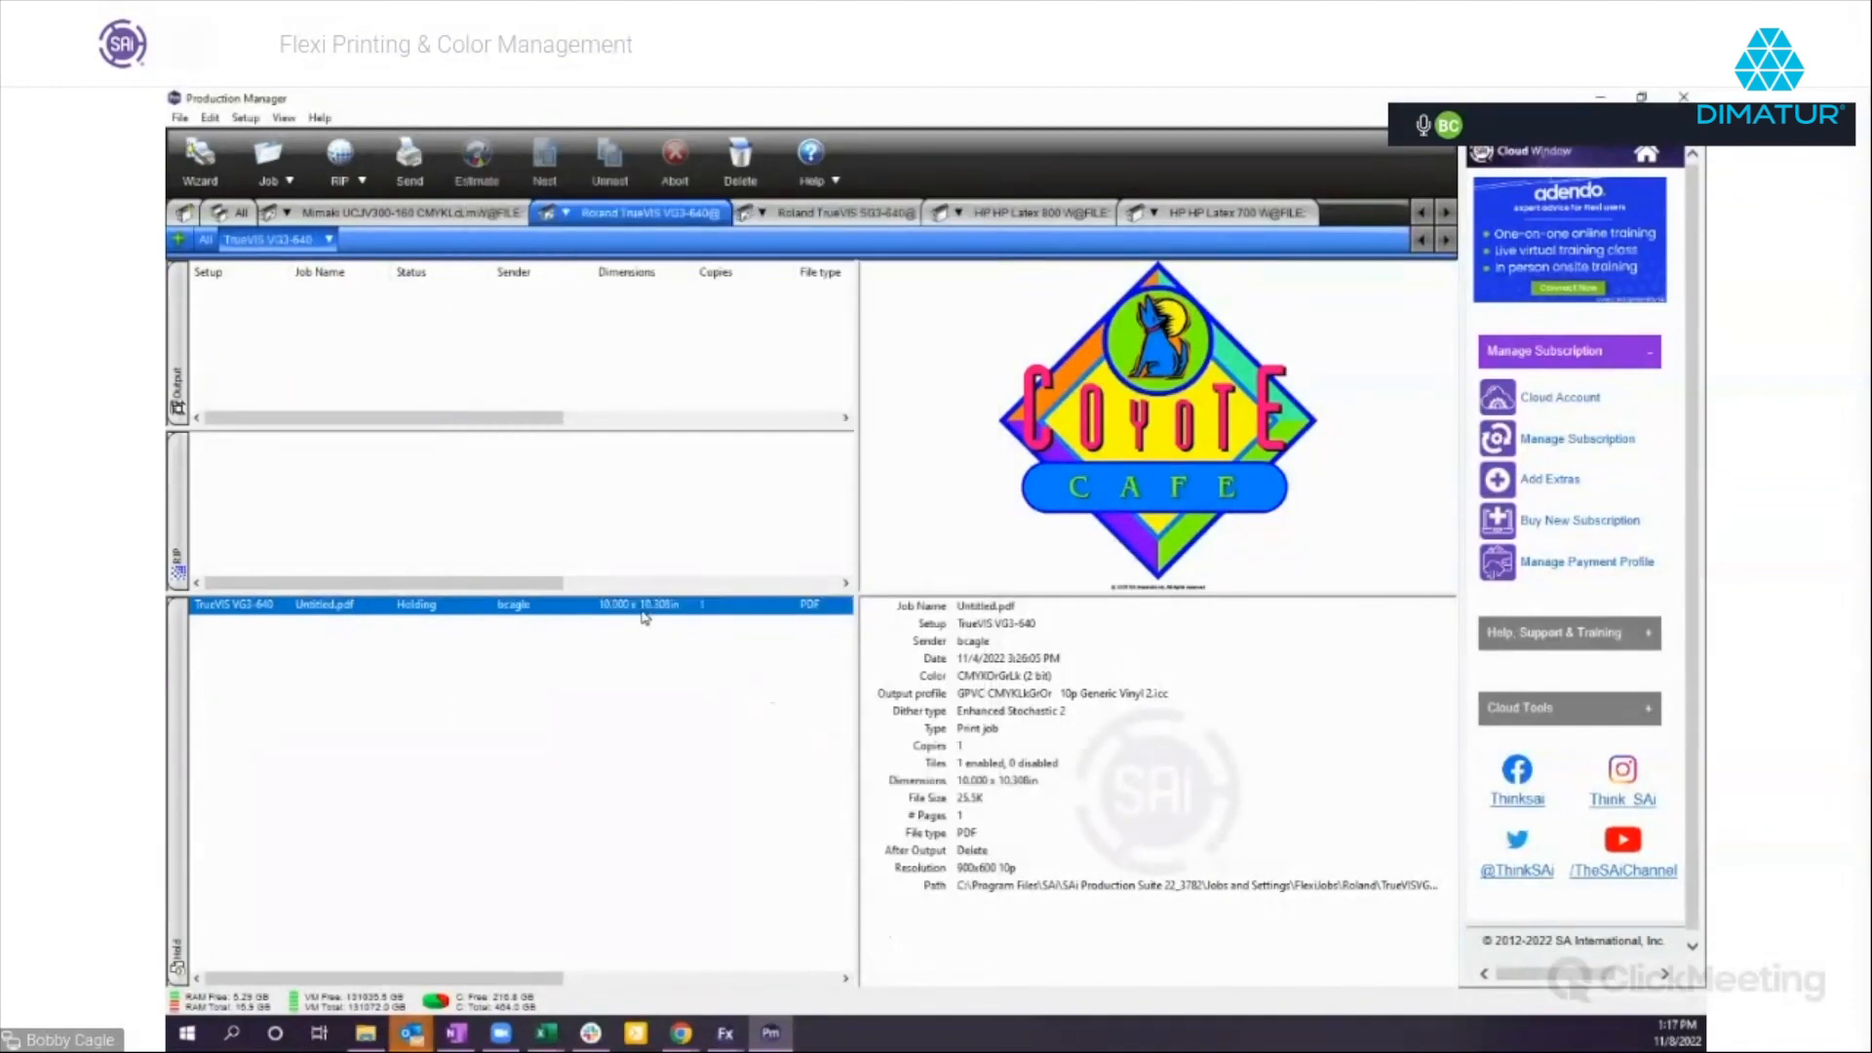
Switch back to the Skull PNG document in Flexi and check its RIP and Print setup.
left_click(727, 1035)
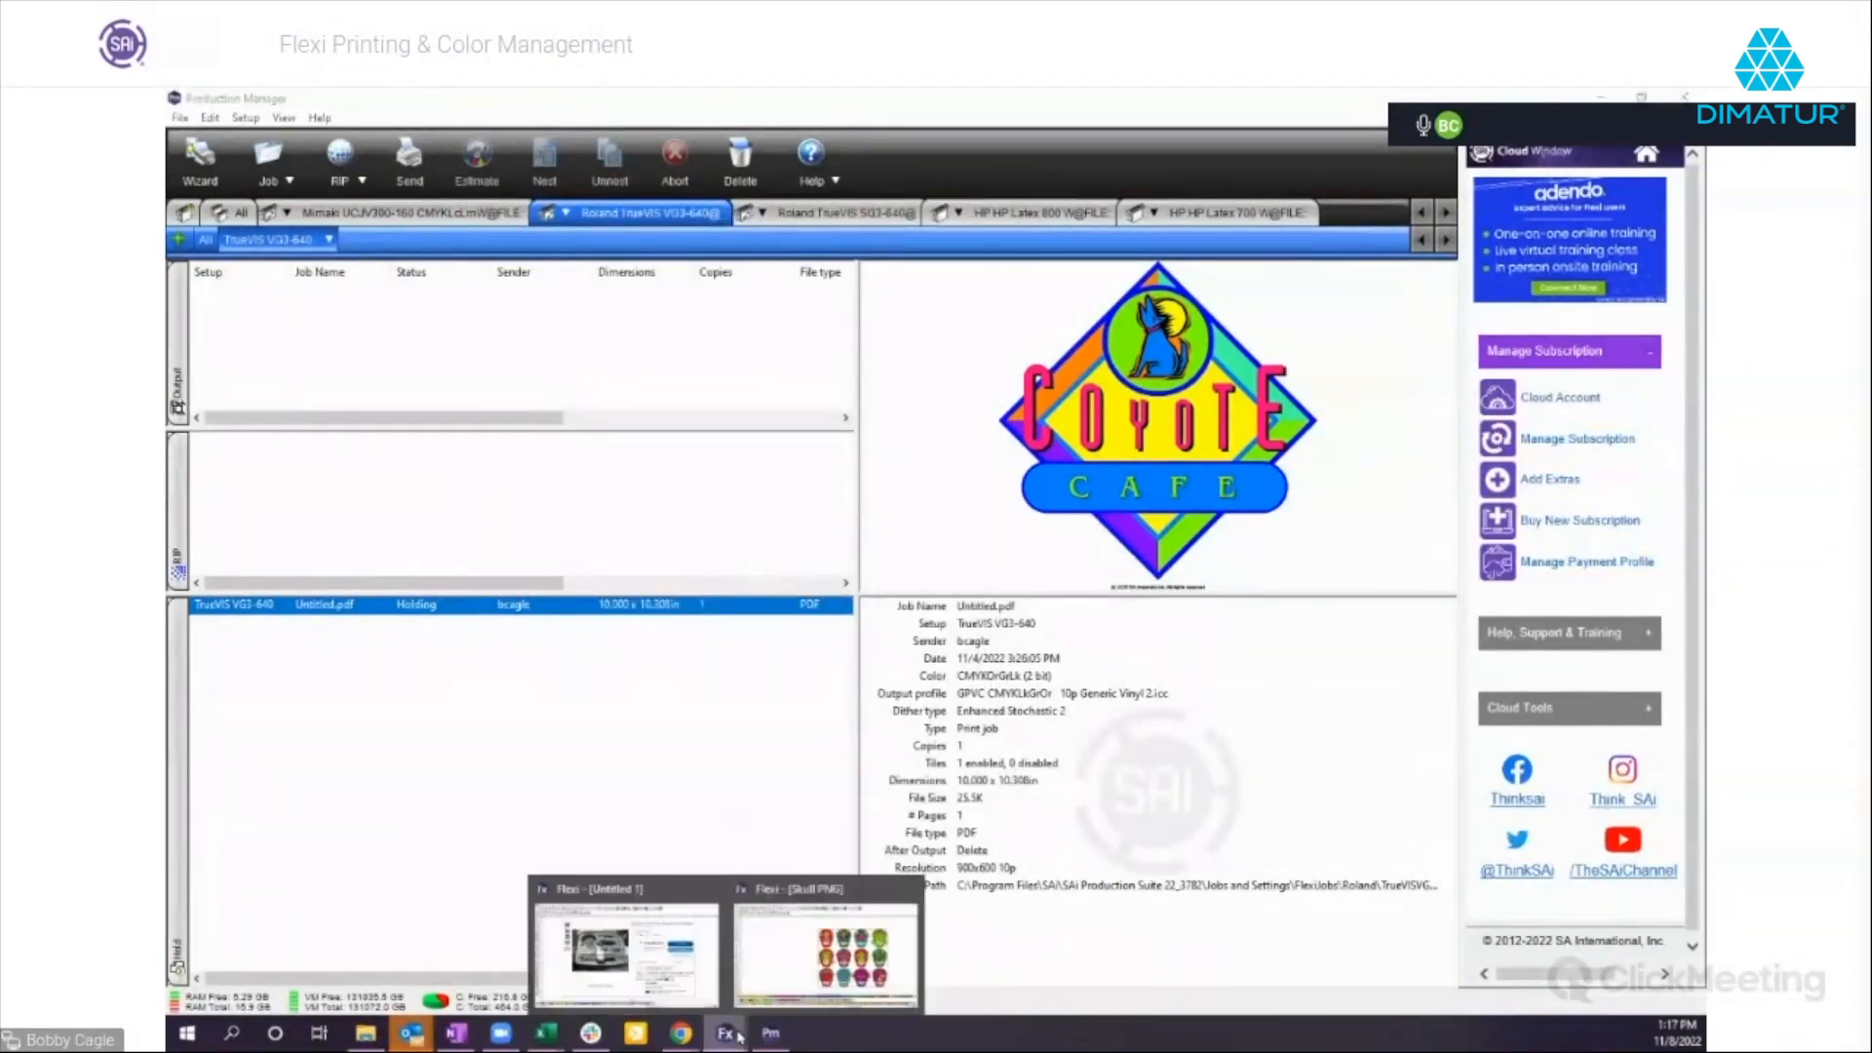
left_click(826, 951)
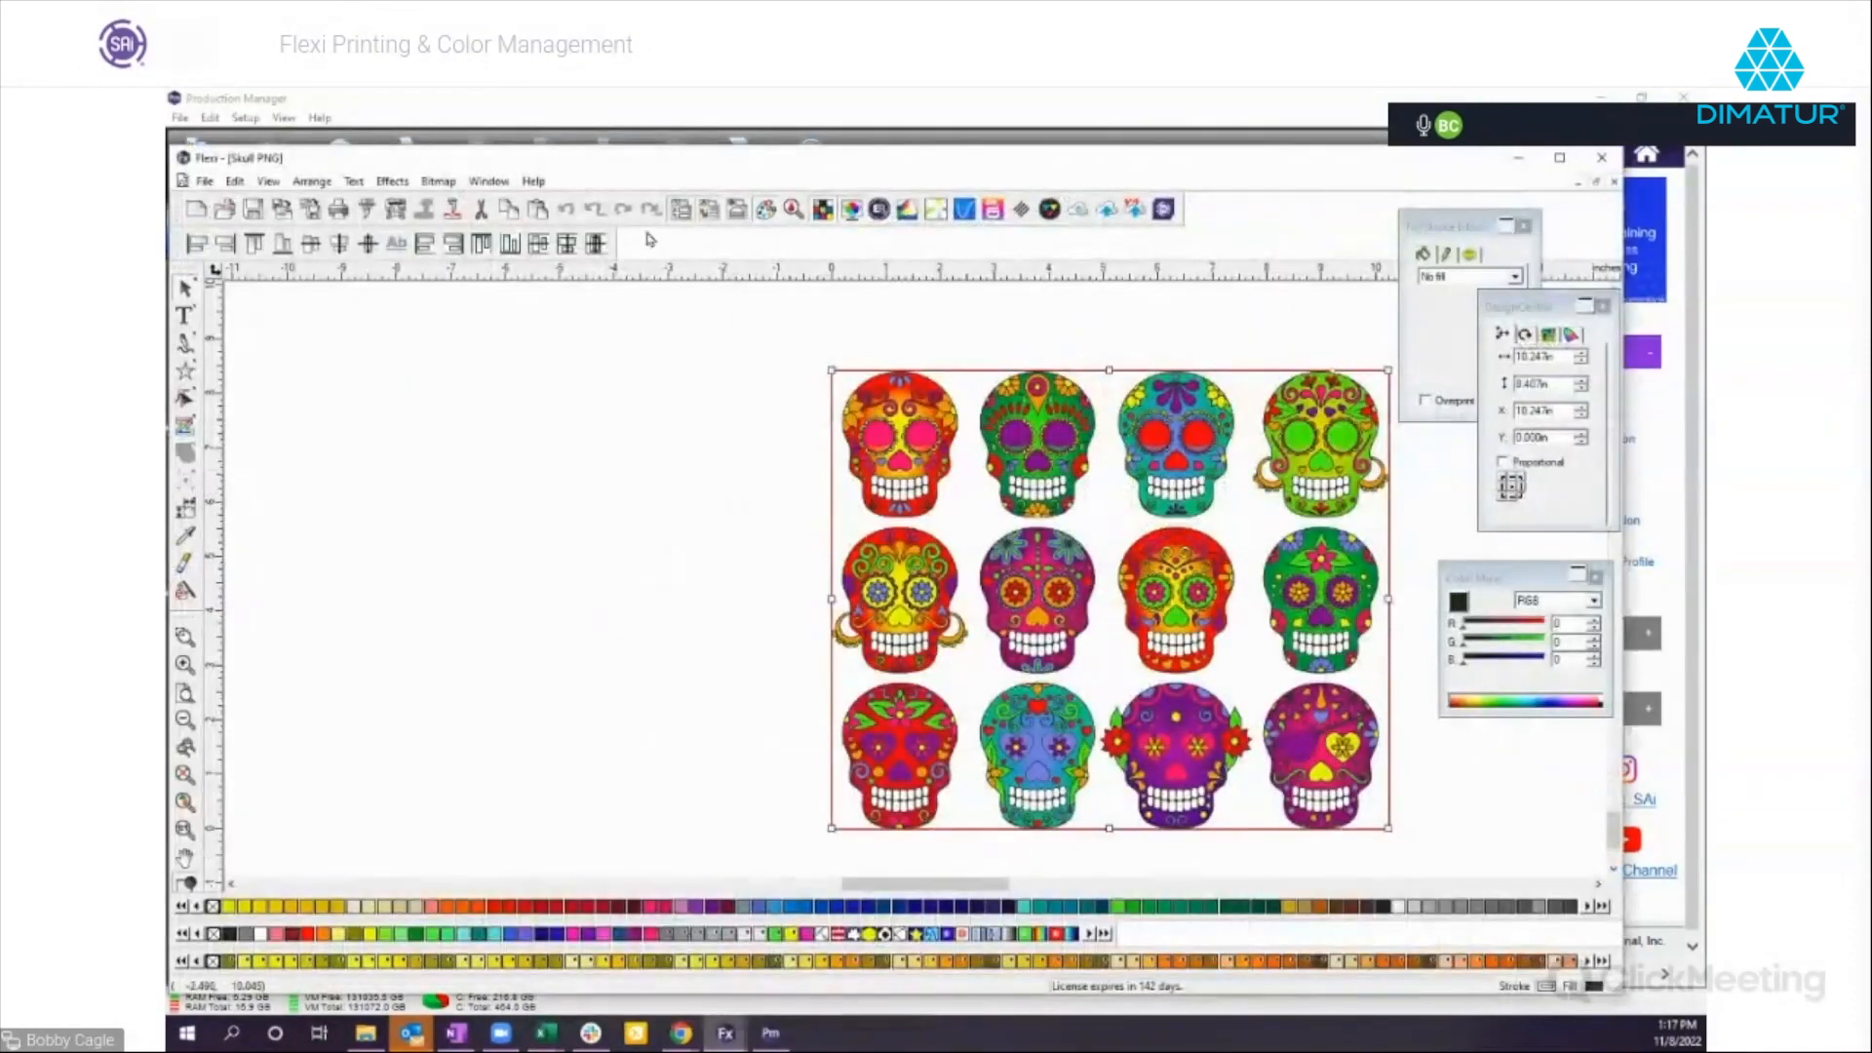
left_click(396, 211)
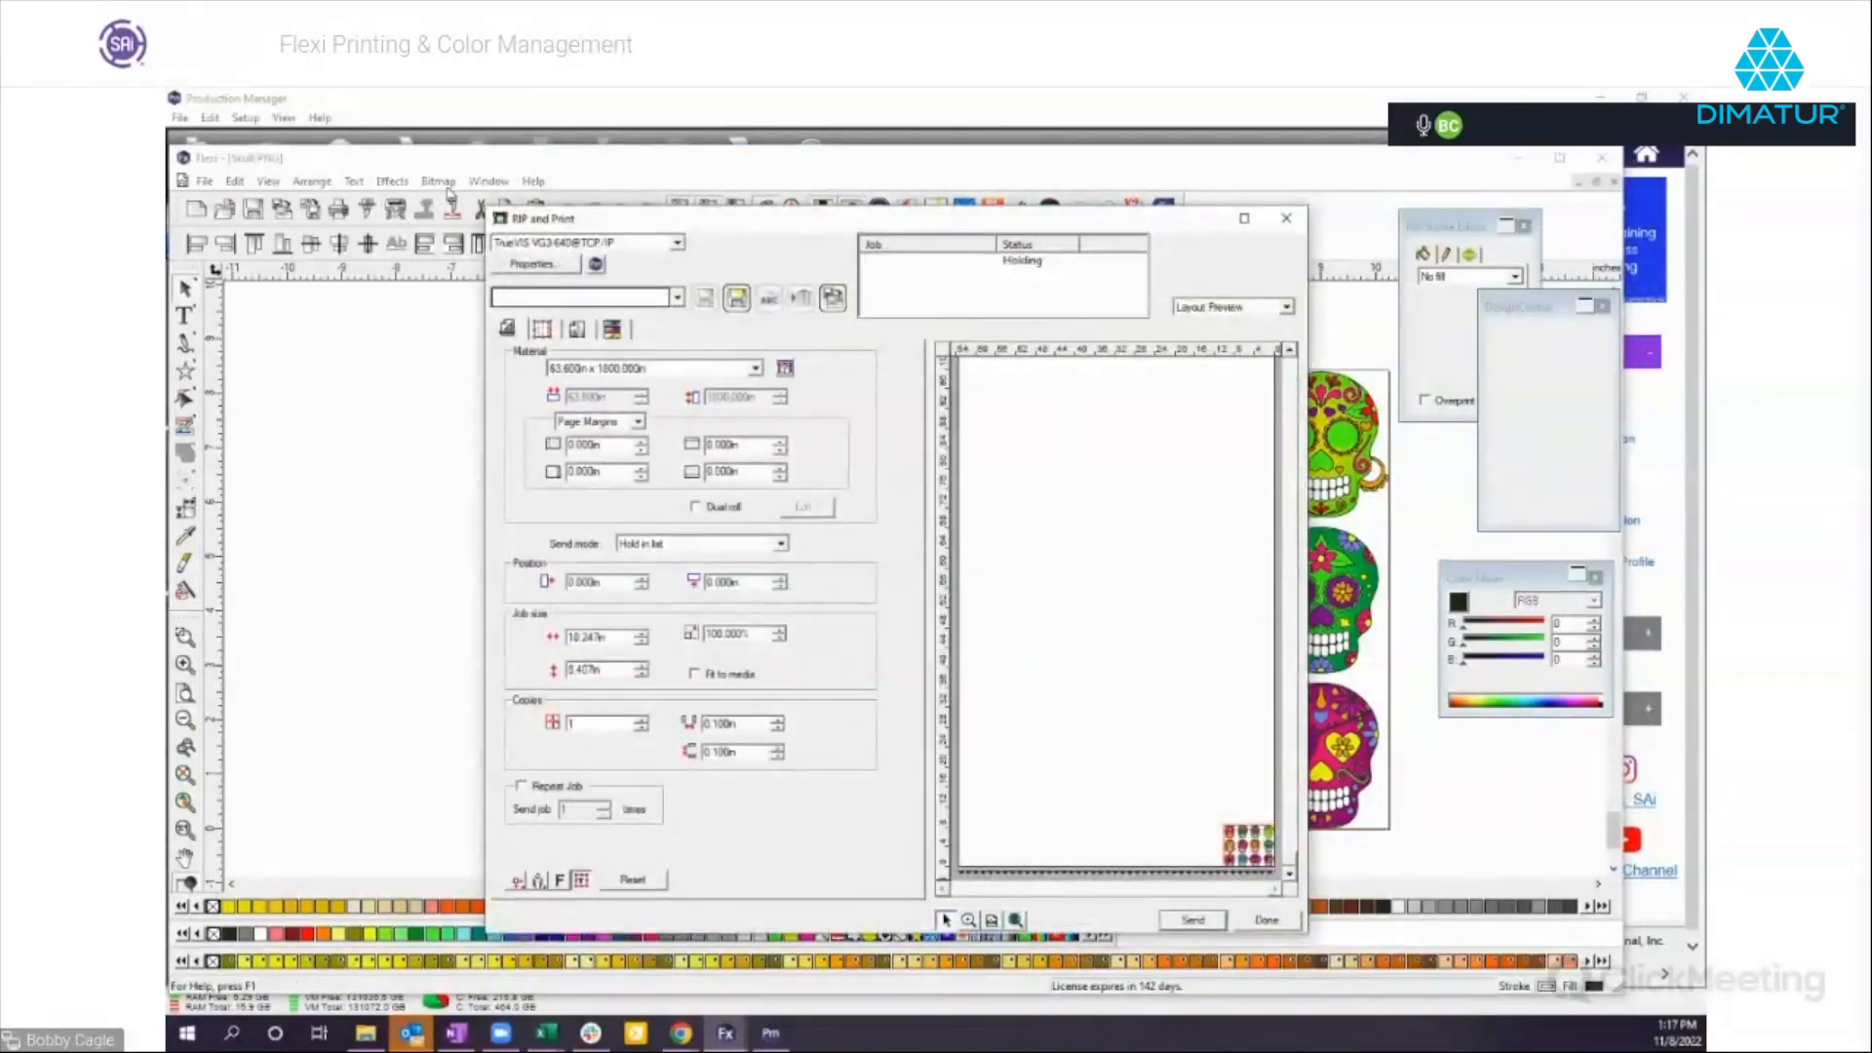
left_click(1269, 921)
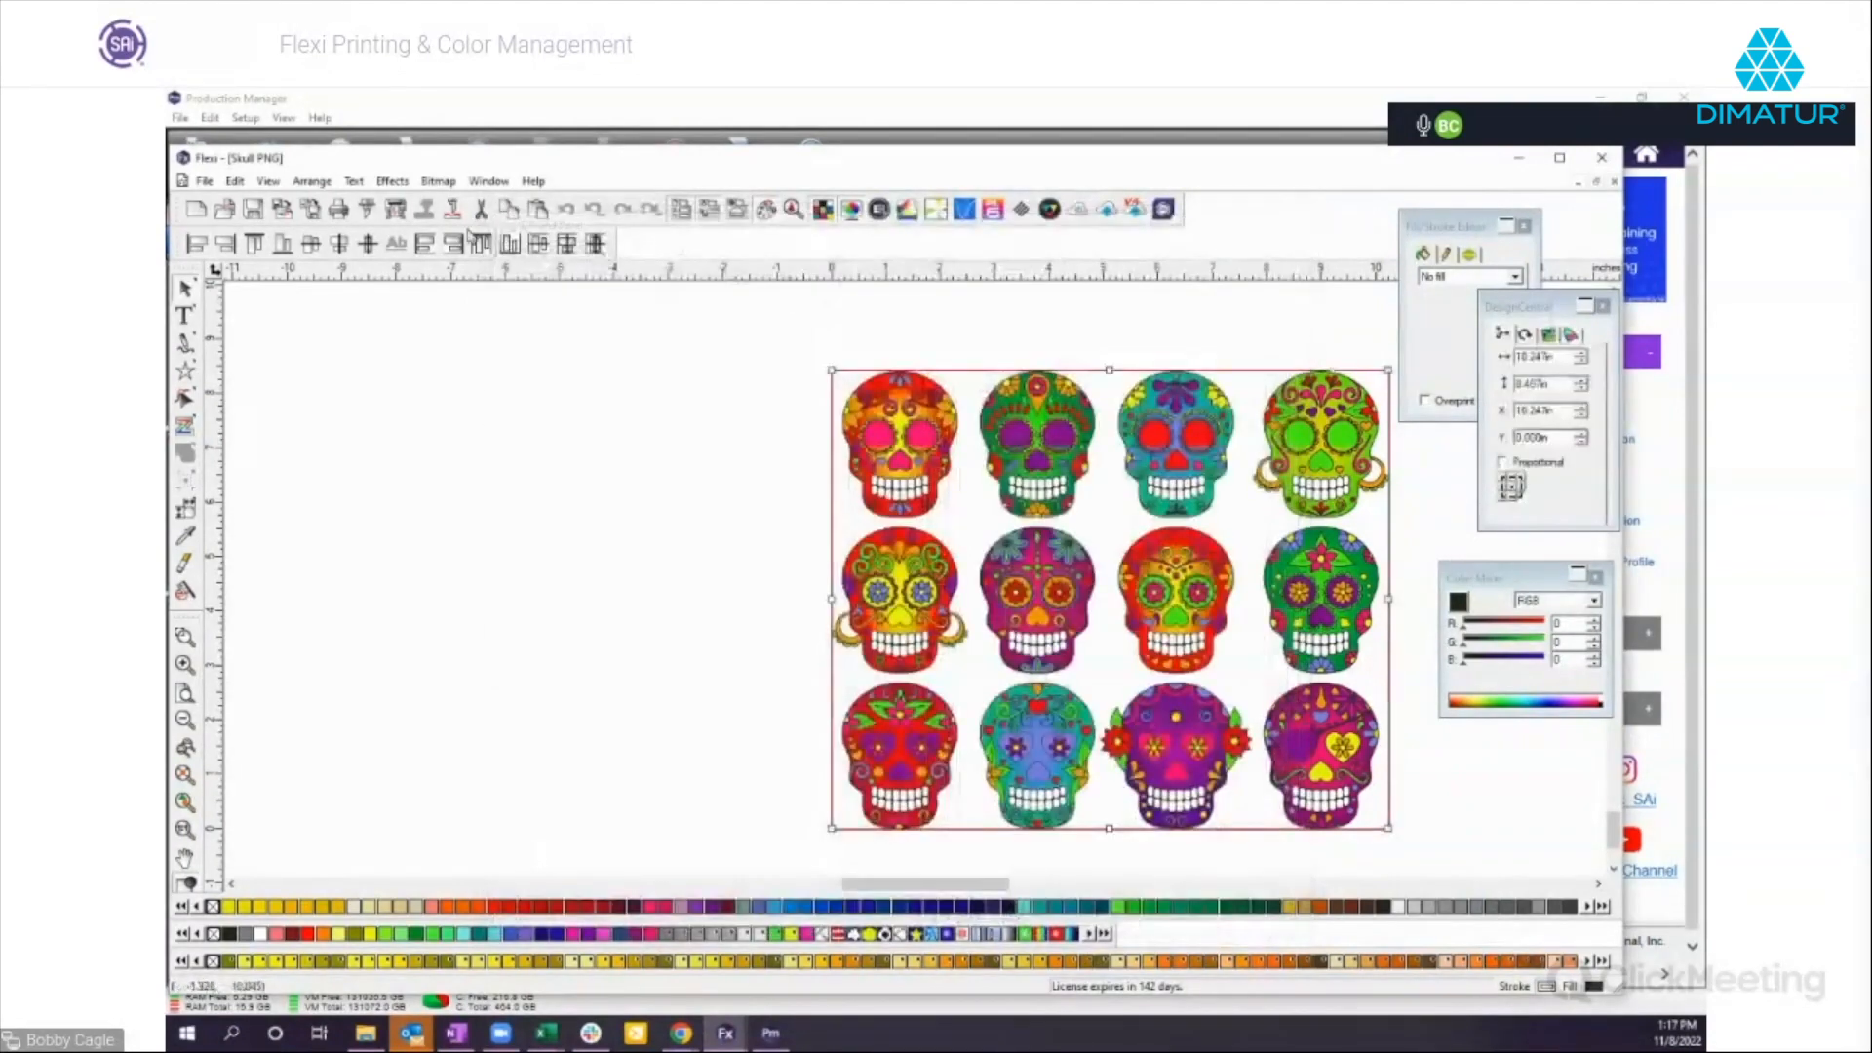
Set the display printer in Color Settings to a Roland VersaUV model and recheck the RIP and Print setup for the skulls.
left_click(391, 183)
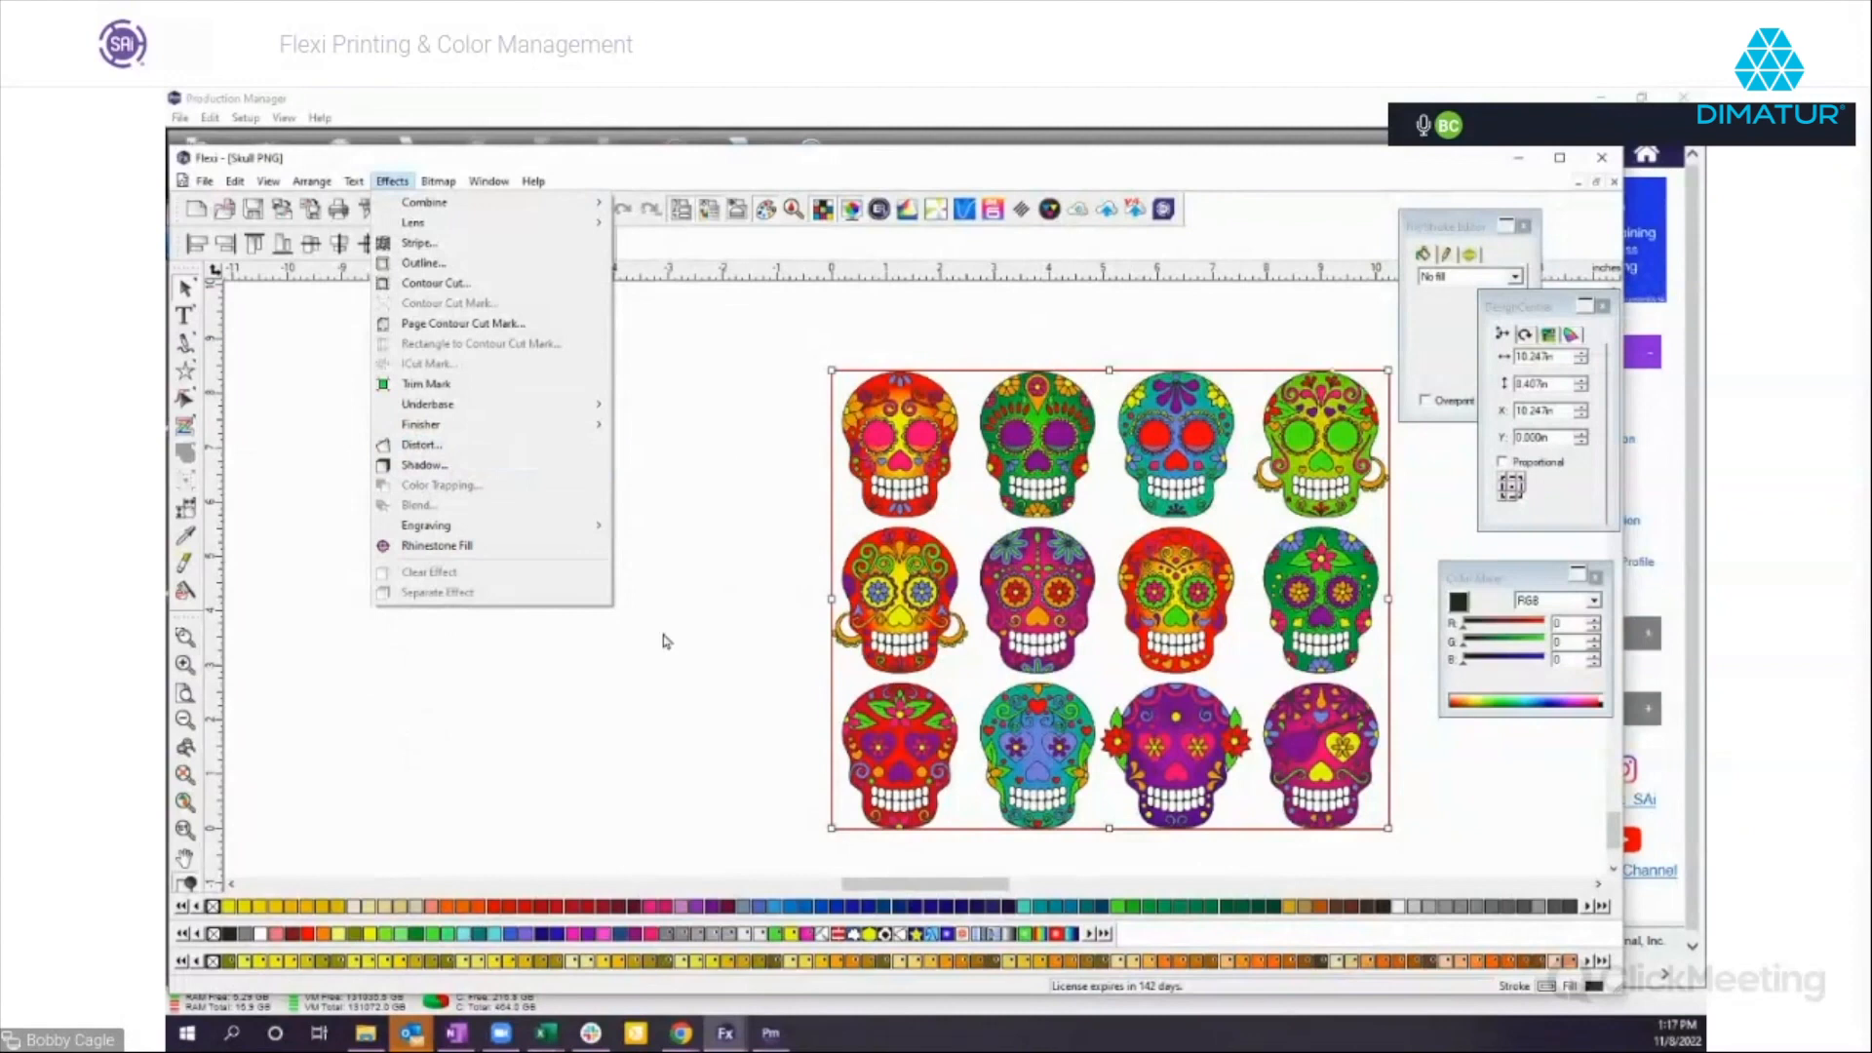
left_click(237, 183)
left_click(235, 182)
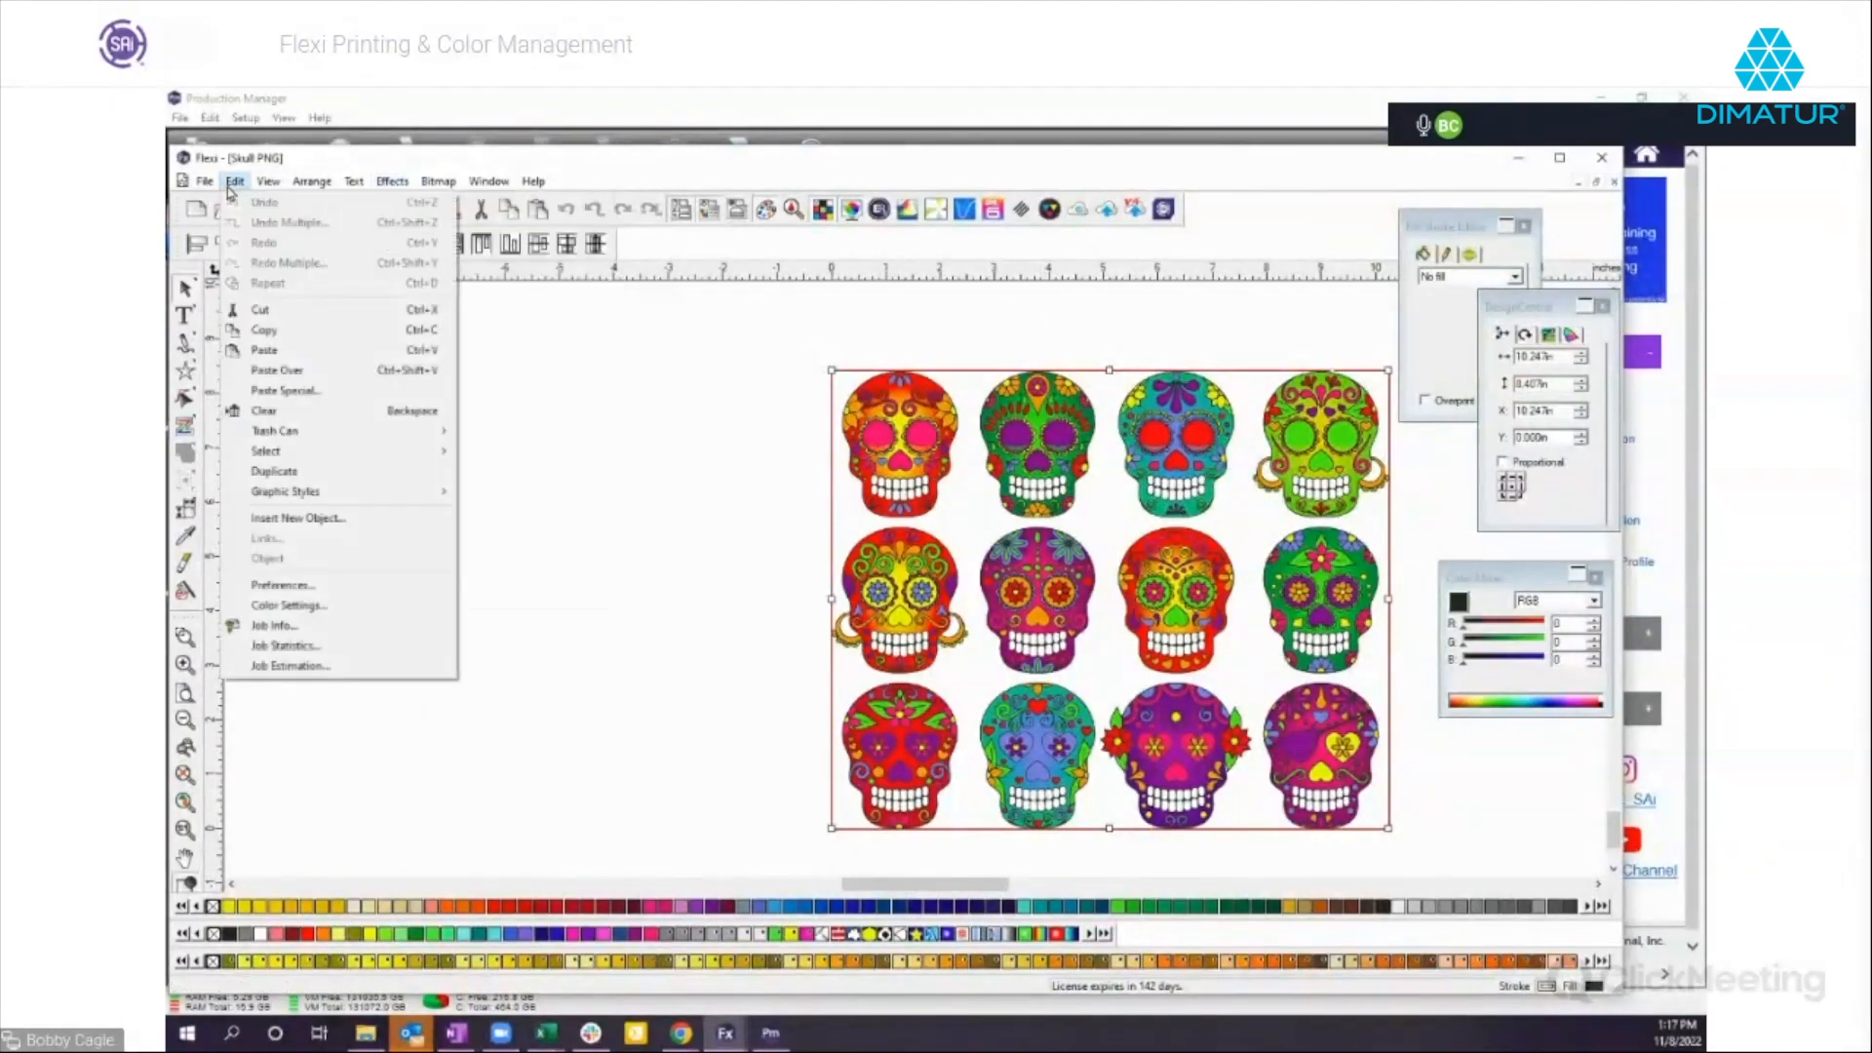
left_click(288, 610)
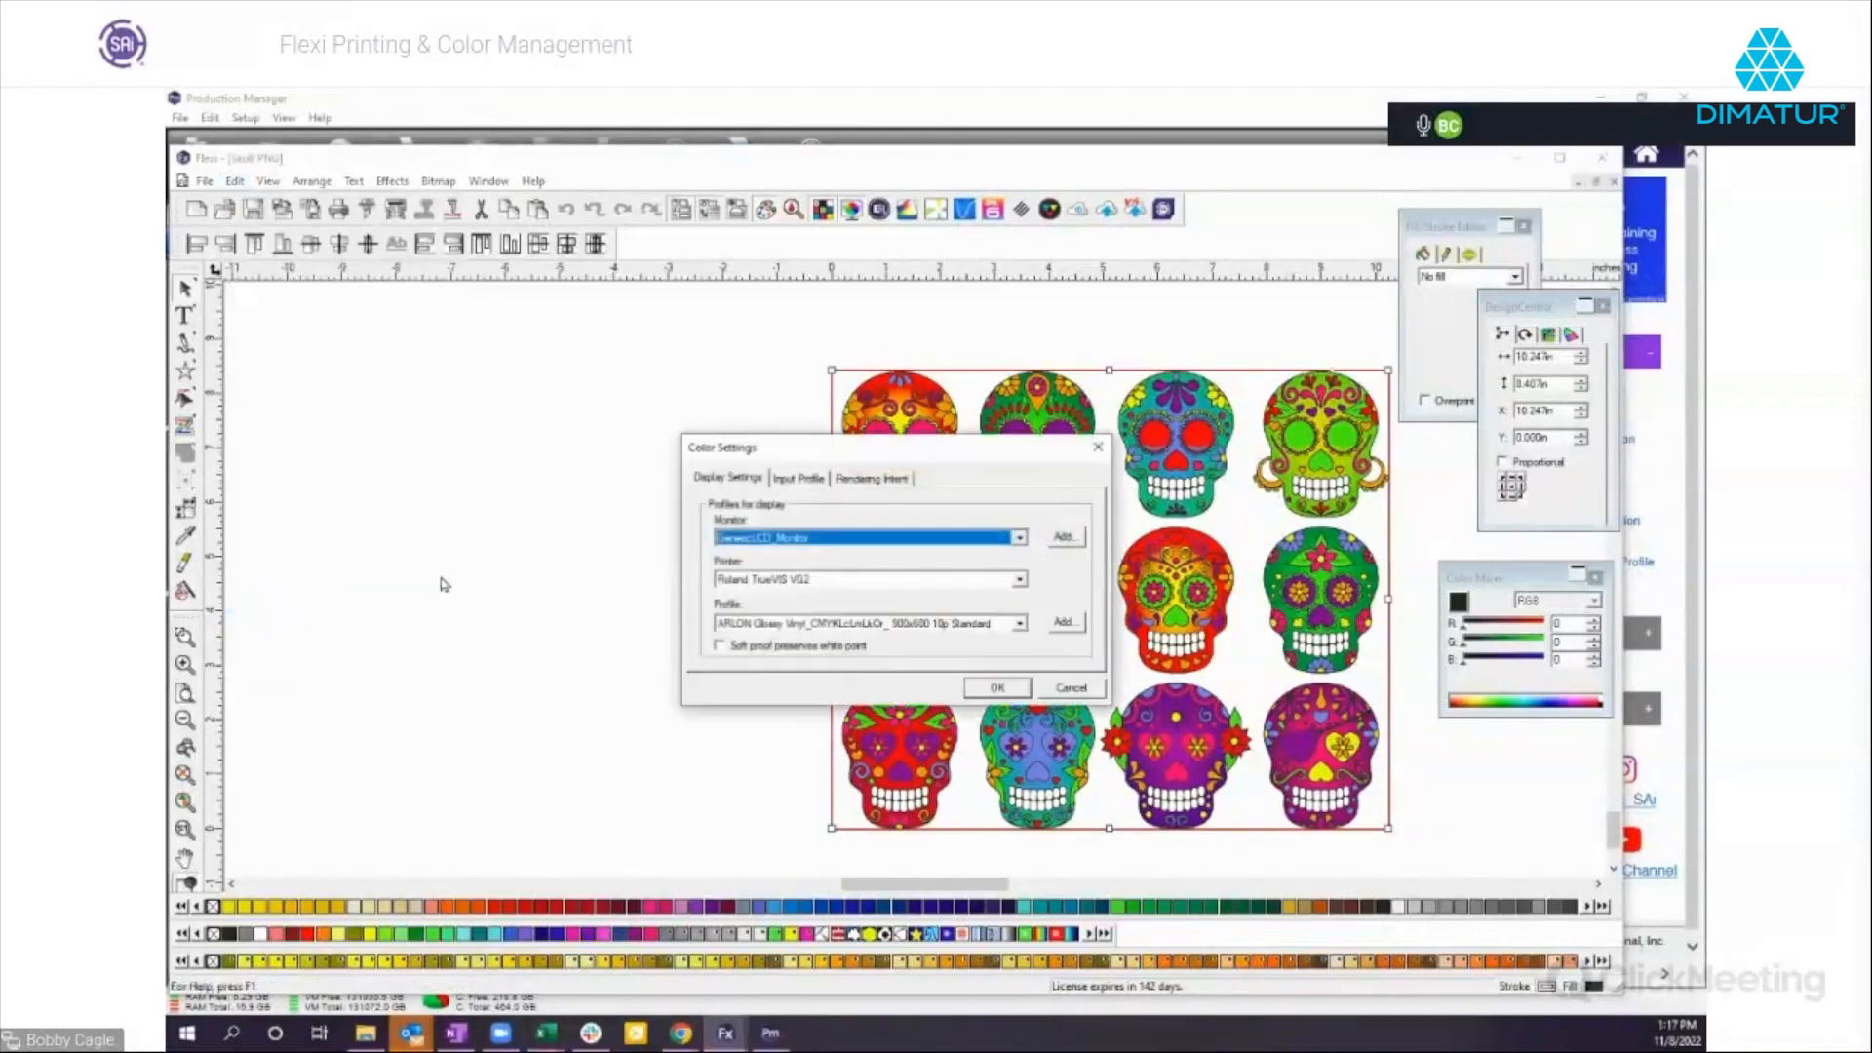
left_click(832, 581)
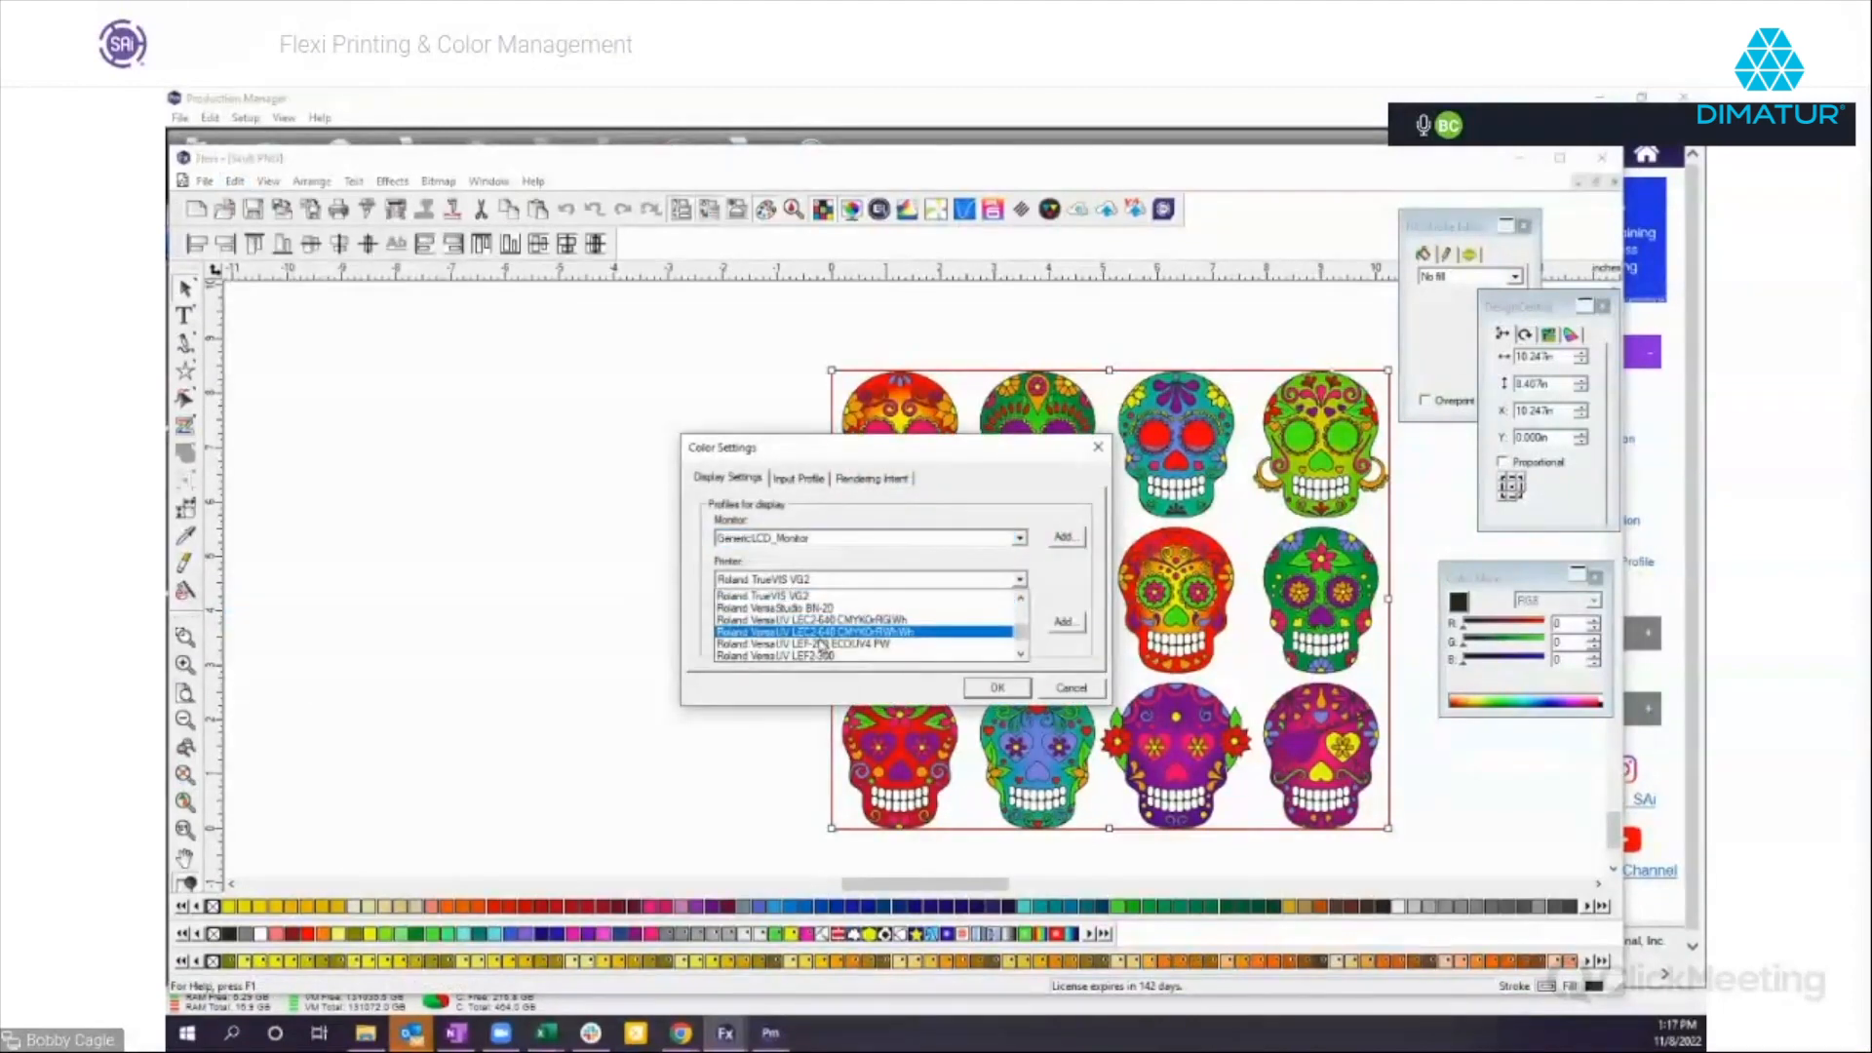
left_click(821, 646)
left_click(997, 688)
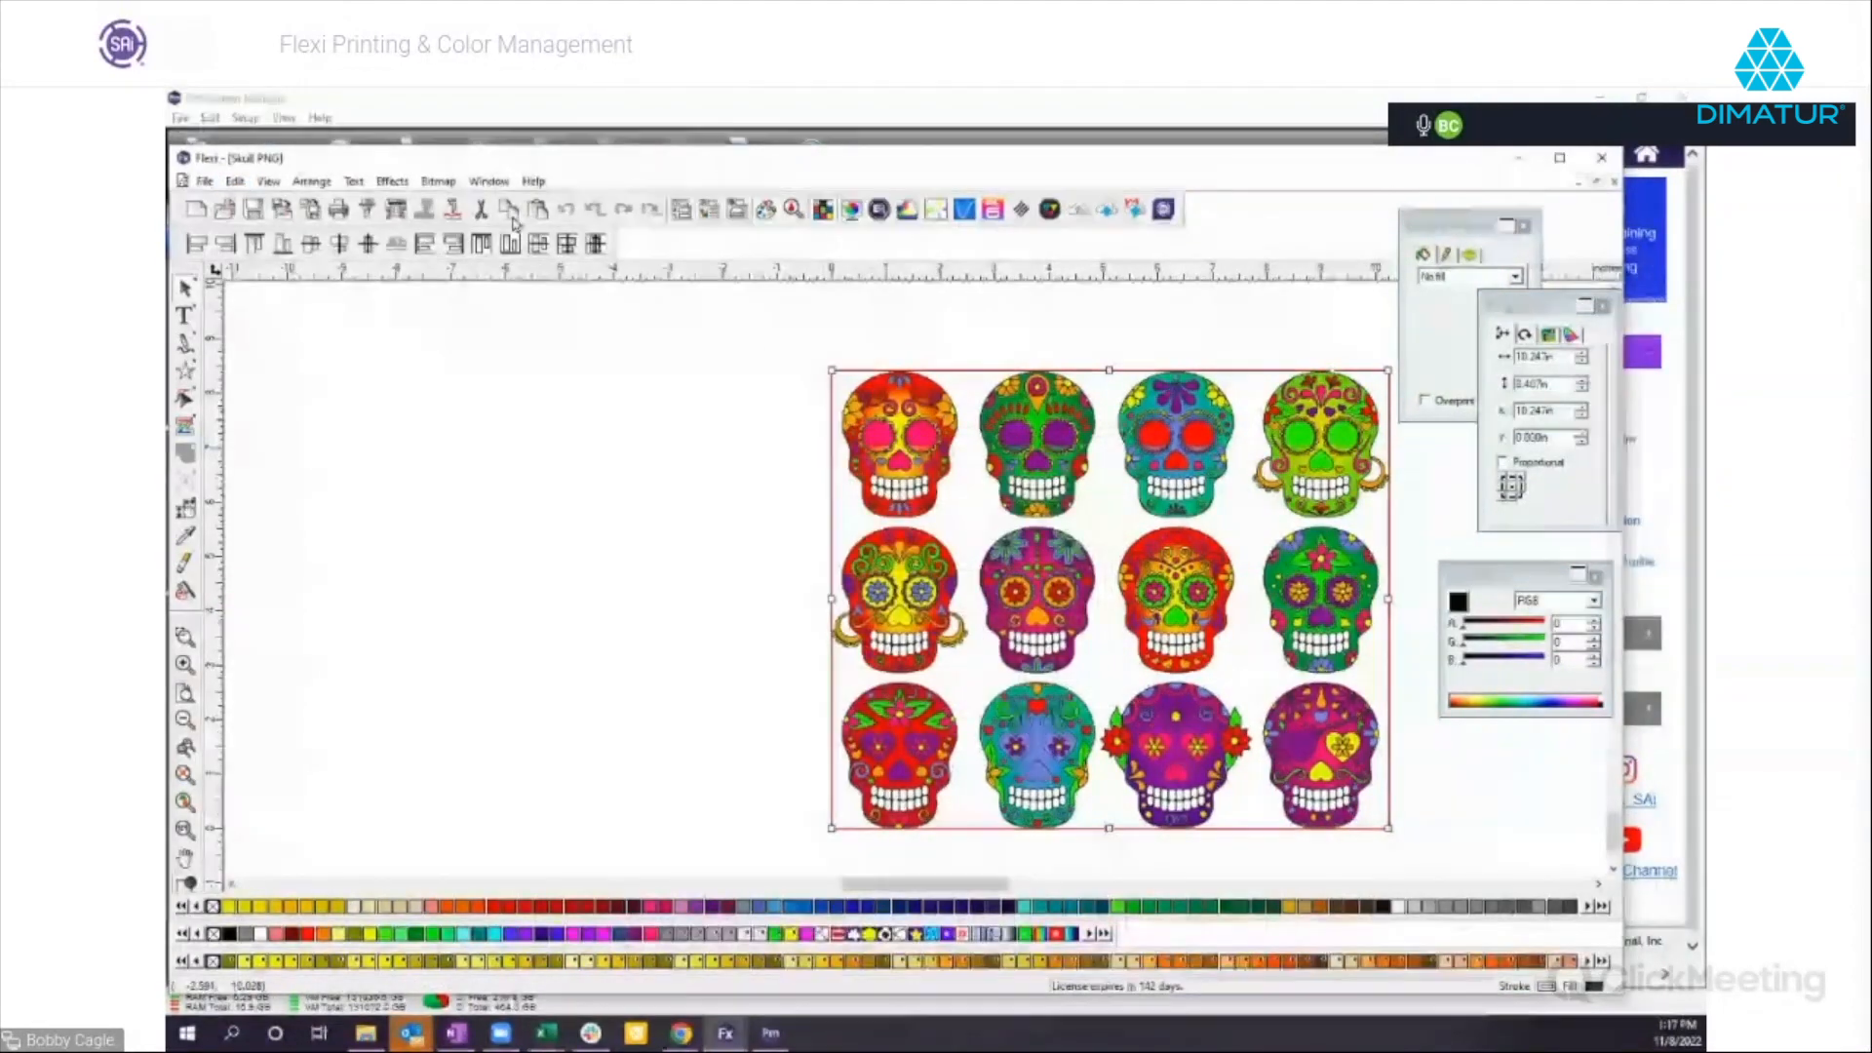
left_click(396, 211)
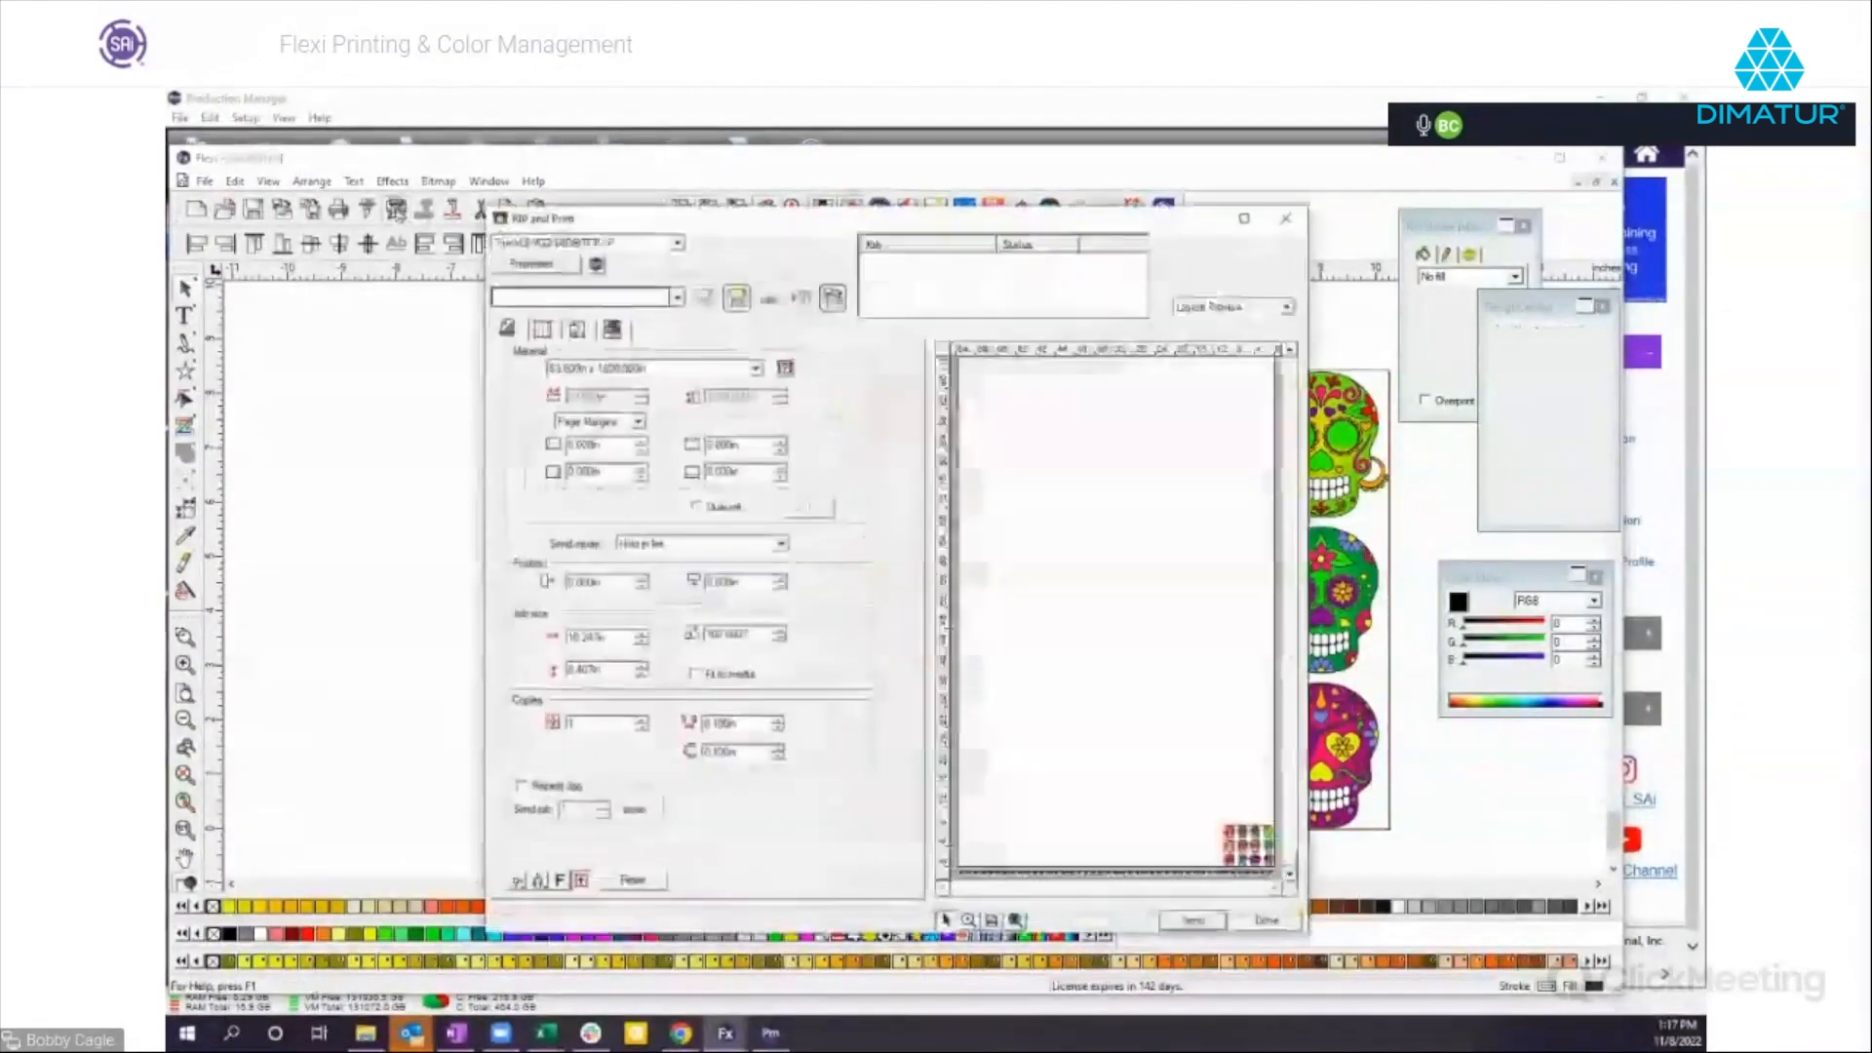
left_click(1279, 919)
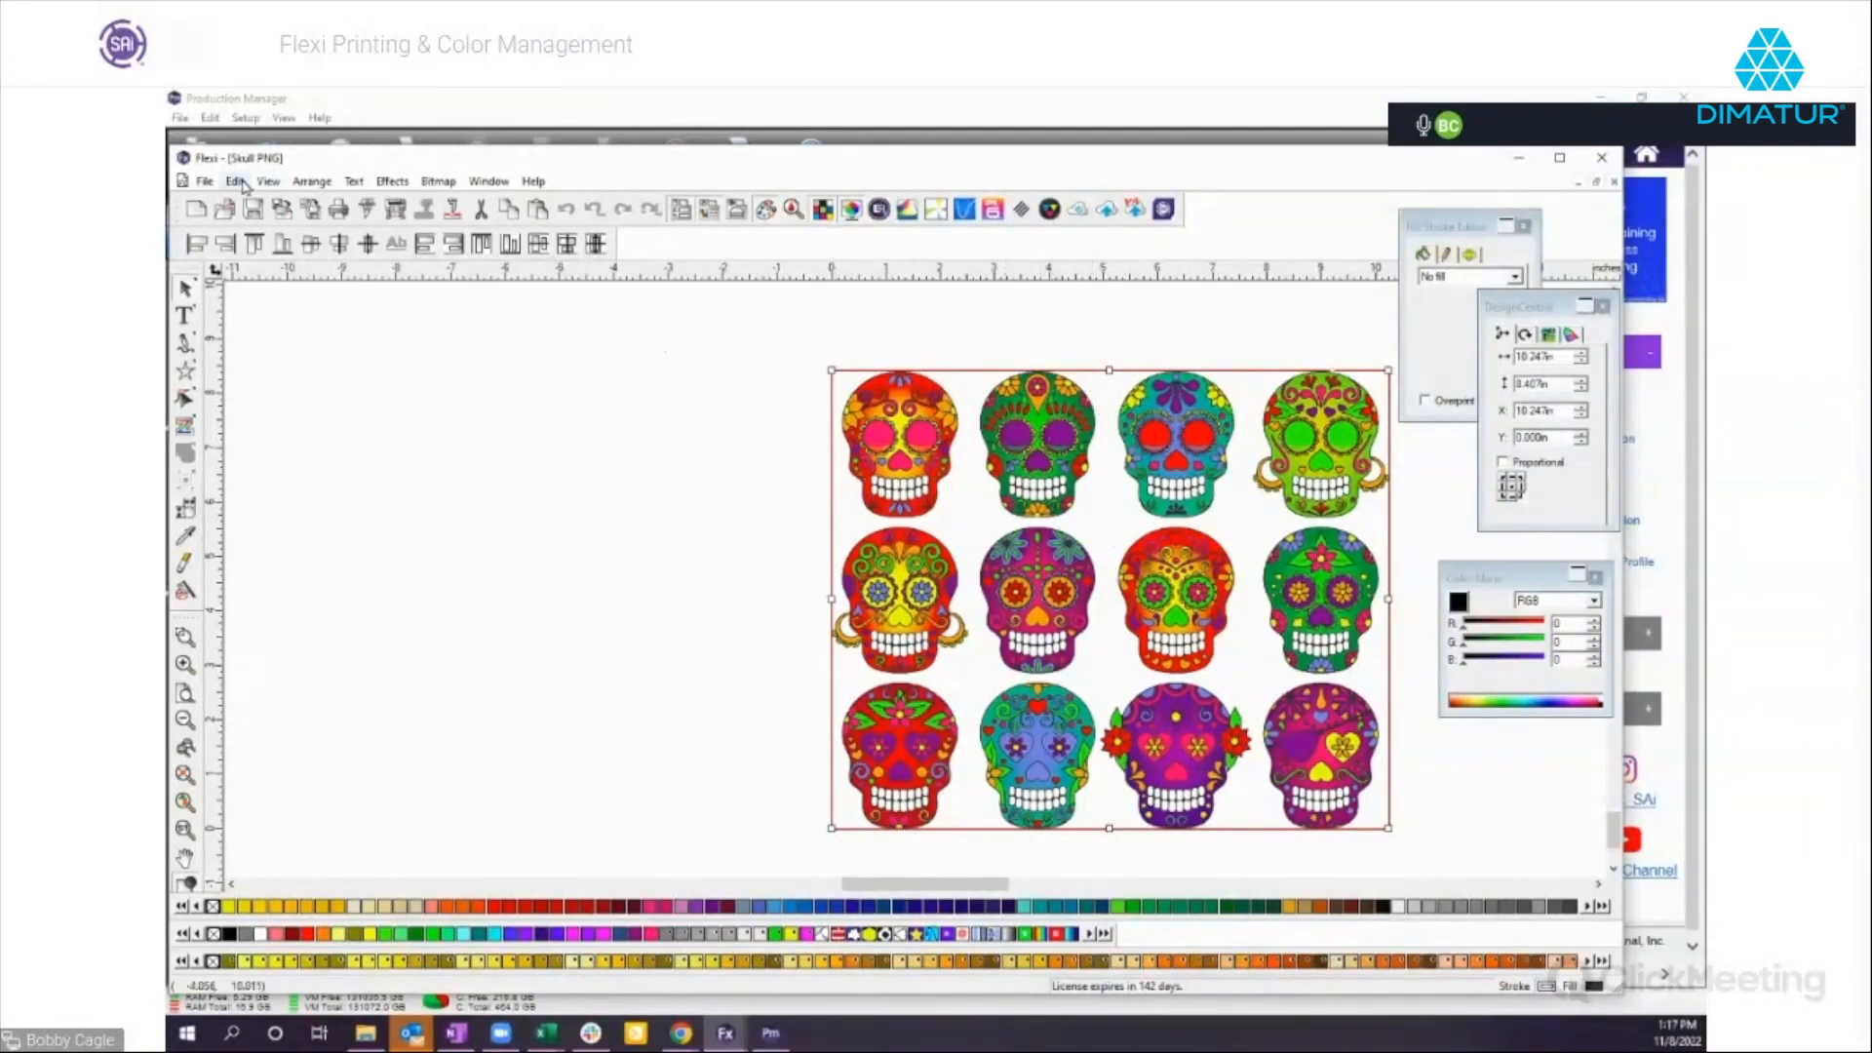
Look through the General, File Paths, Font and Tools preferences in Flexi without changing them.
left_click(237, 185)
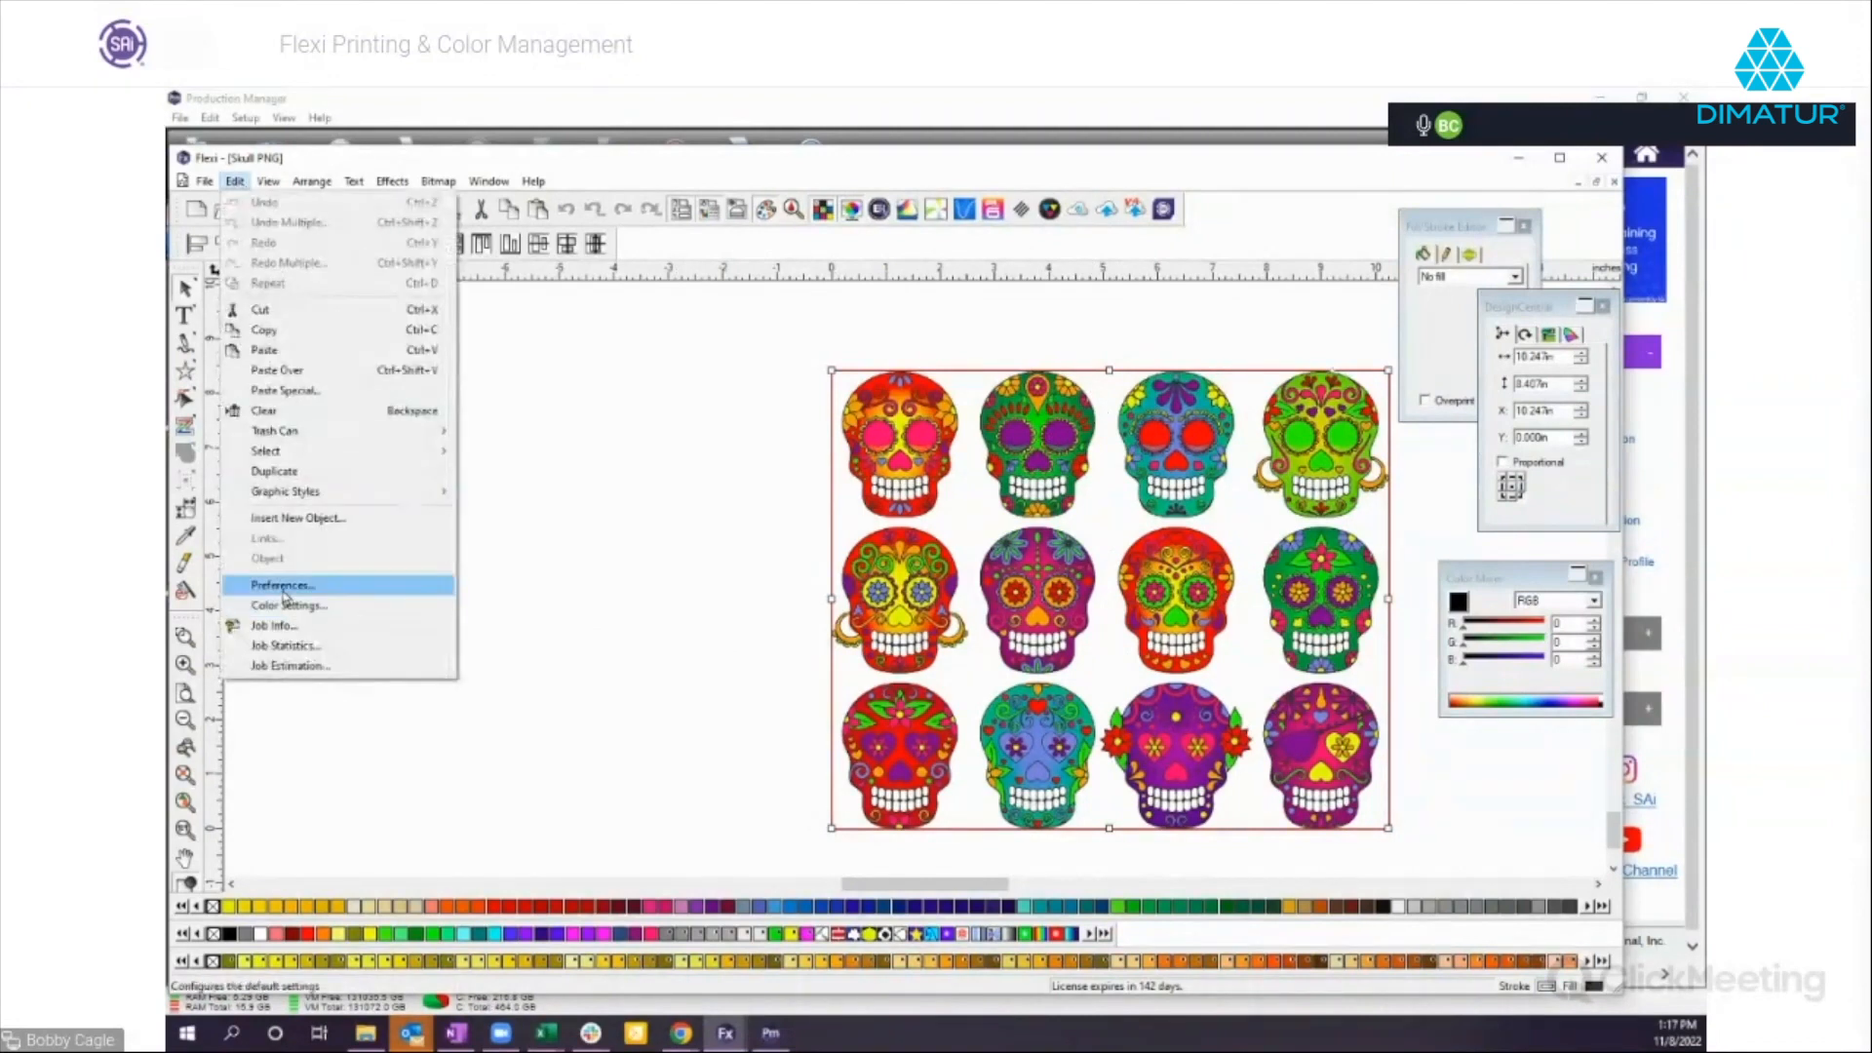
left_click(292, 590)
left_click(785, 400)
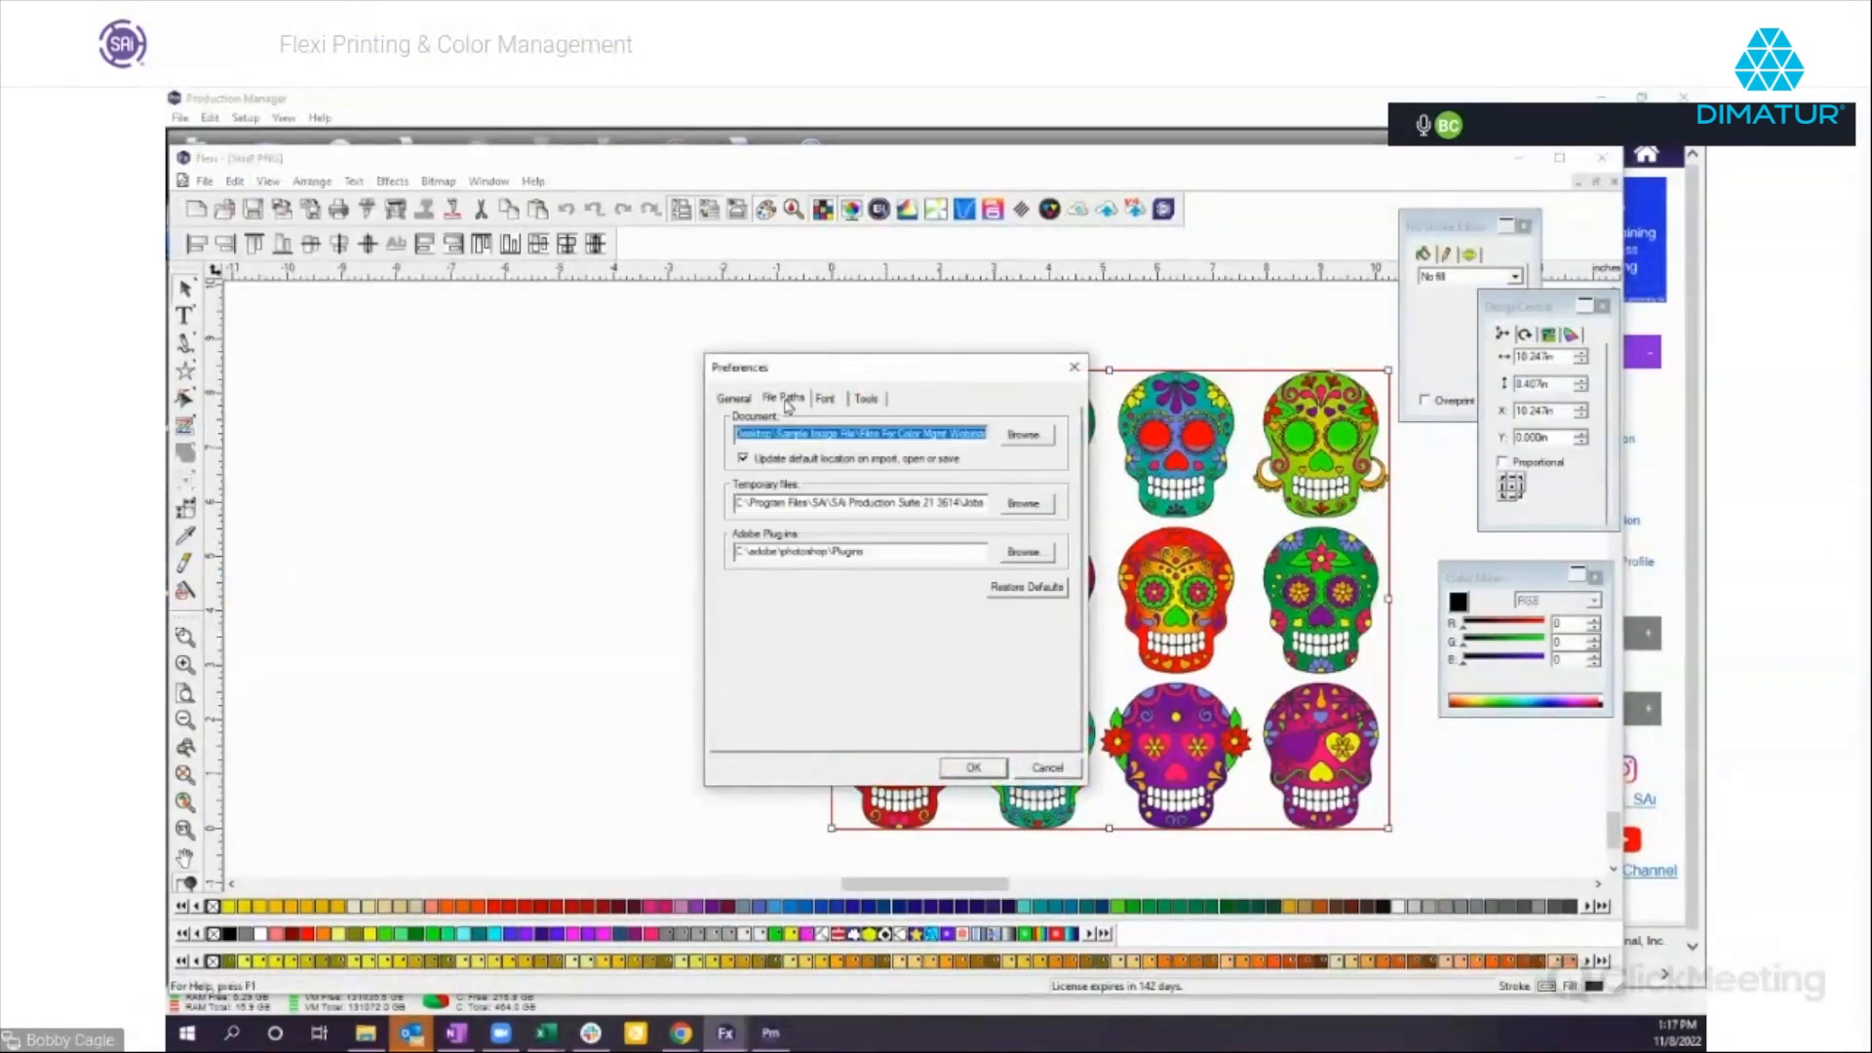
left_click(824, 400)
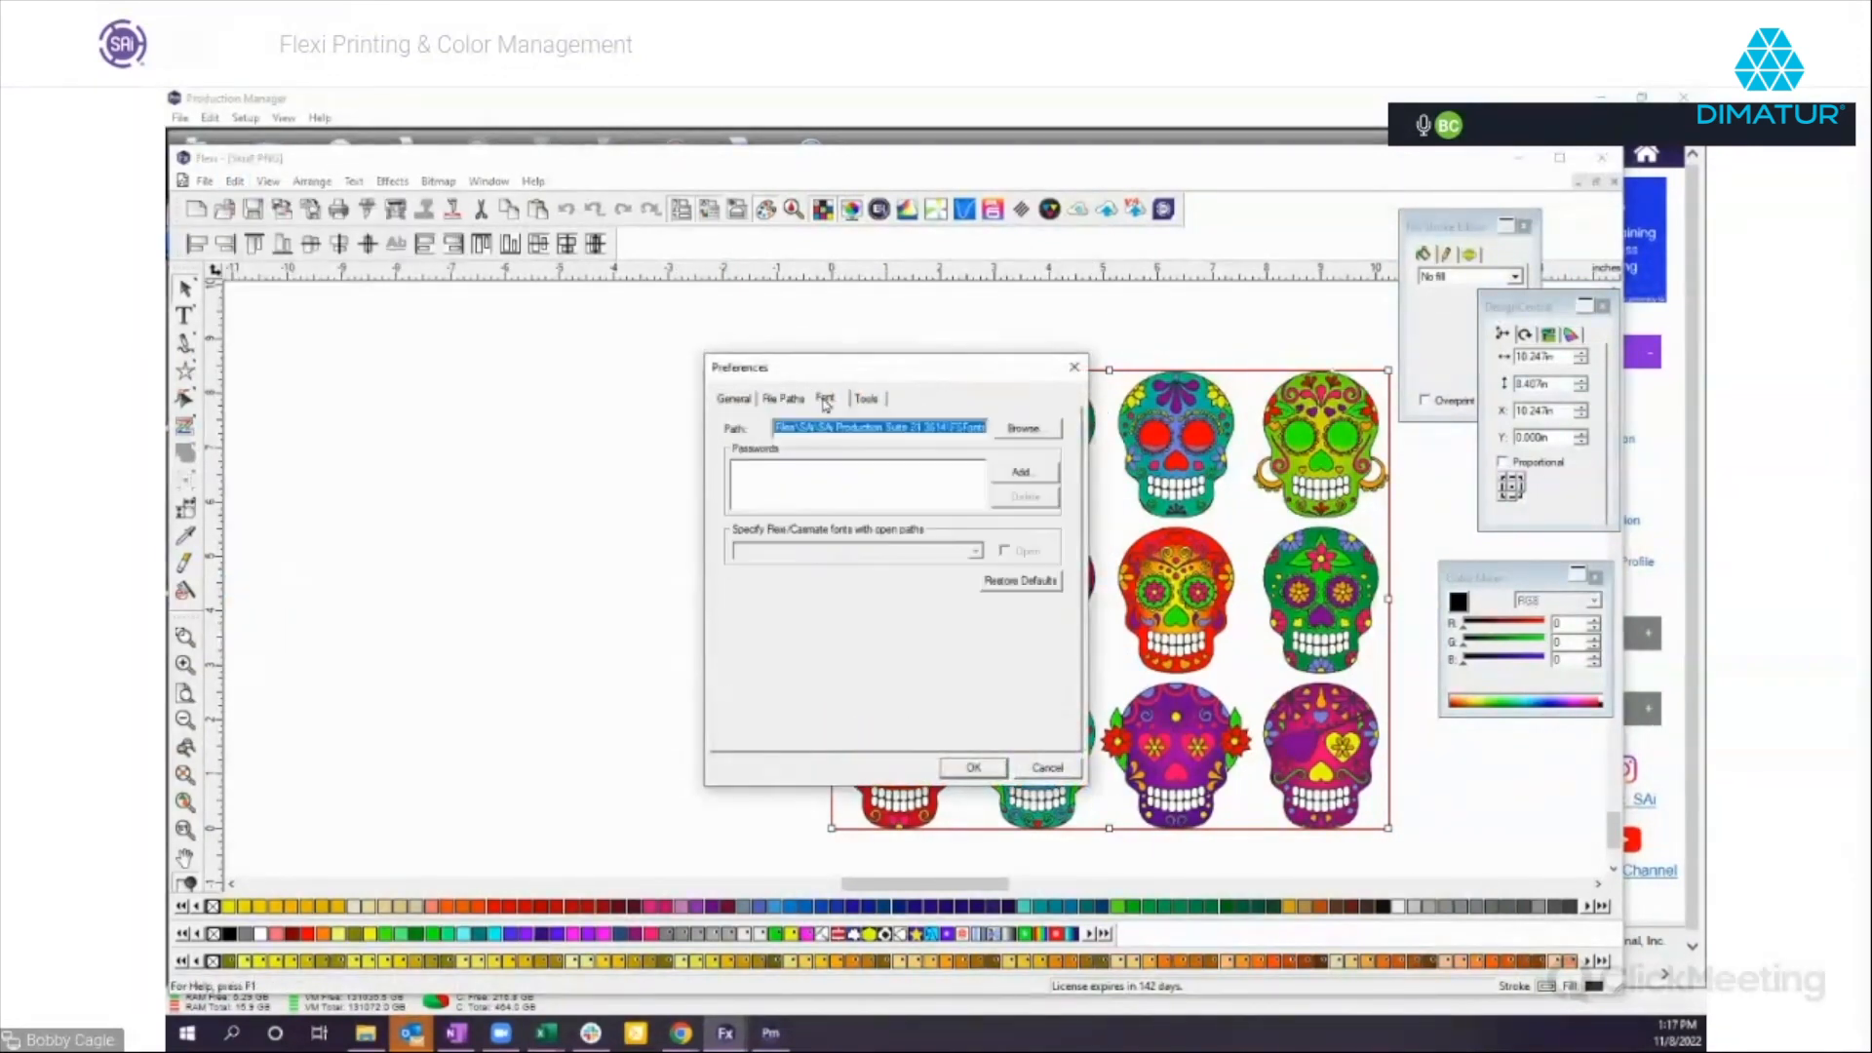
left_click(876, 402)
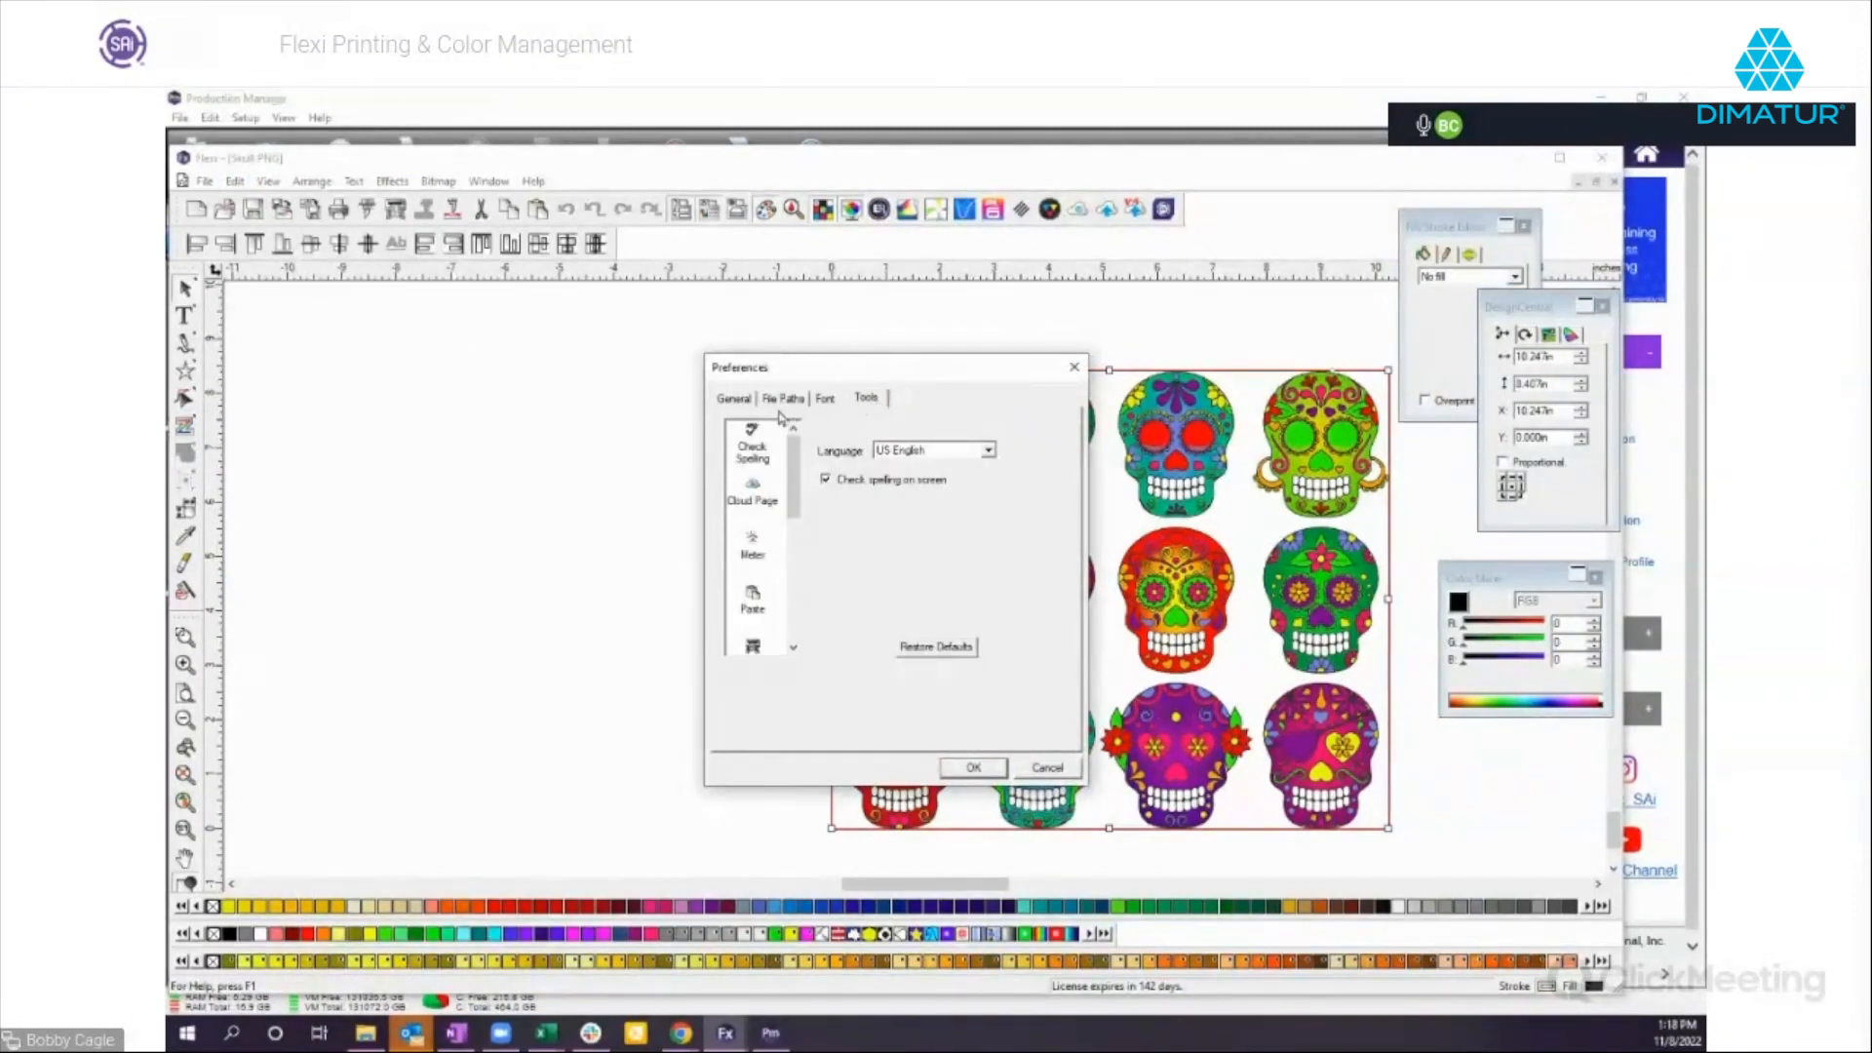
left_click(734, 401)
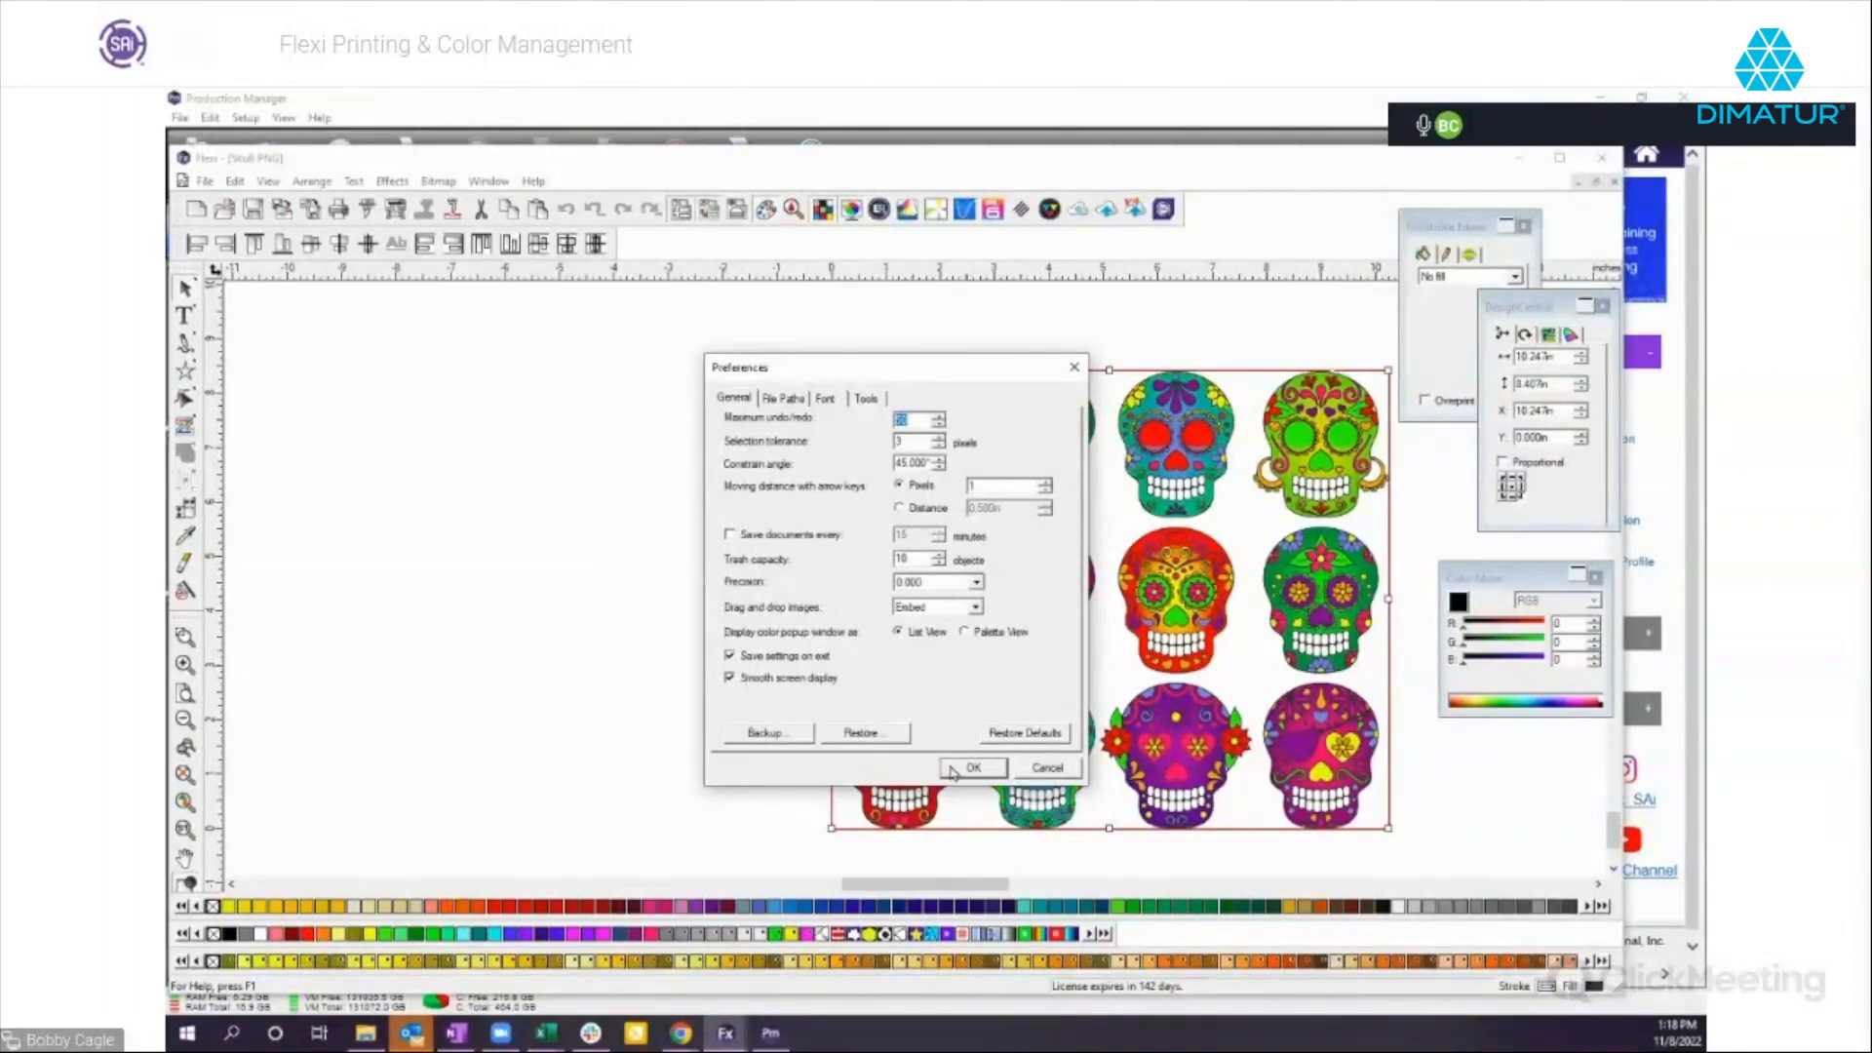
left_click(1048, 769)
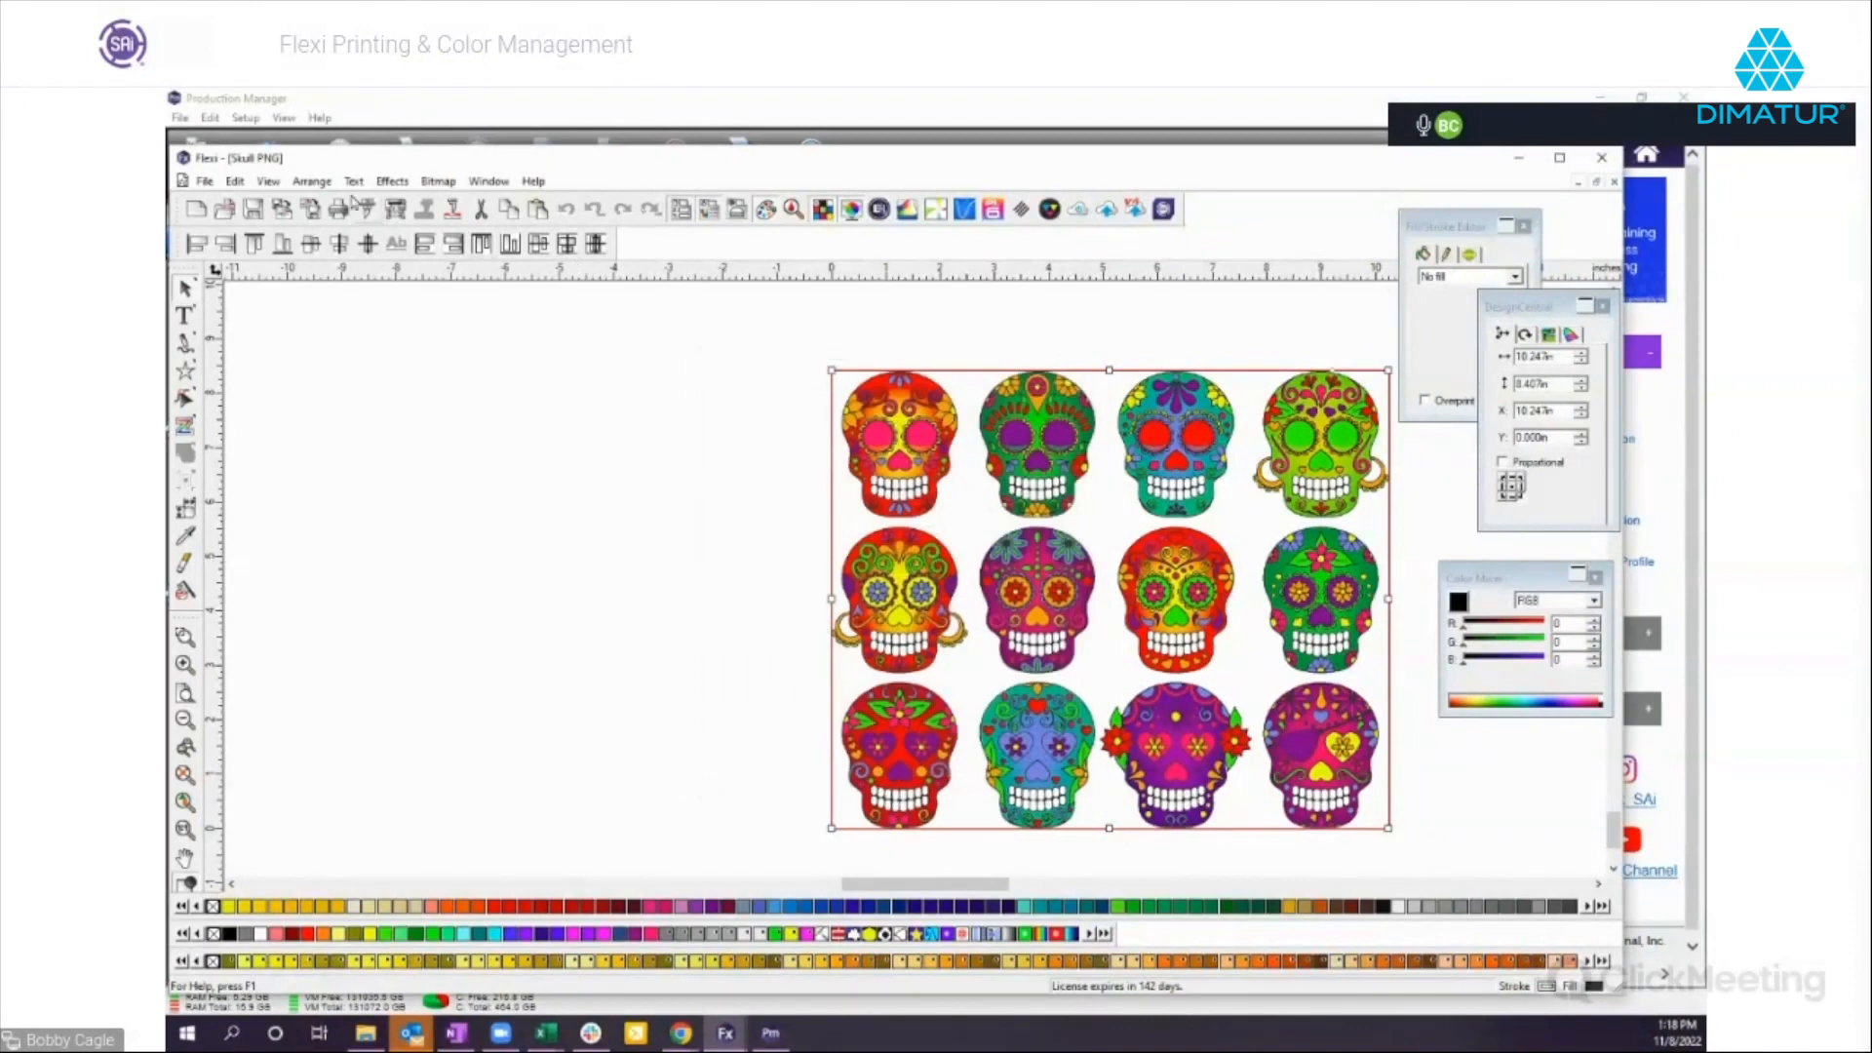
Set the display printer in Color Settings to HP Latex 315 and recheck the RIP and Print setup for the skulls.
left_click(235, 182)
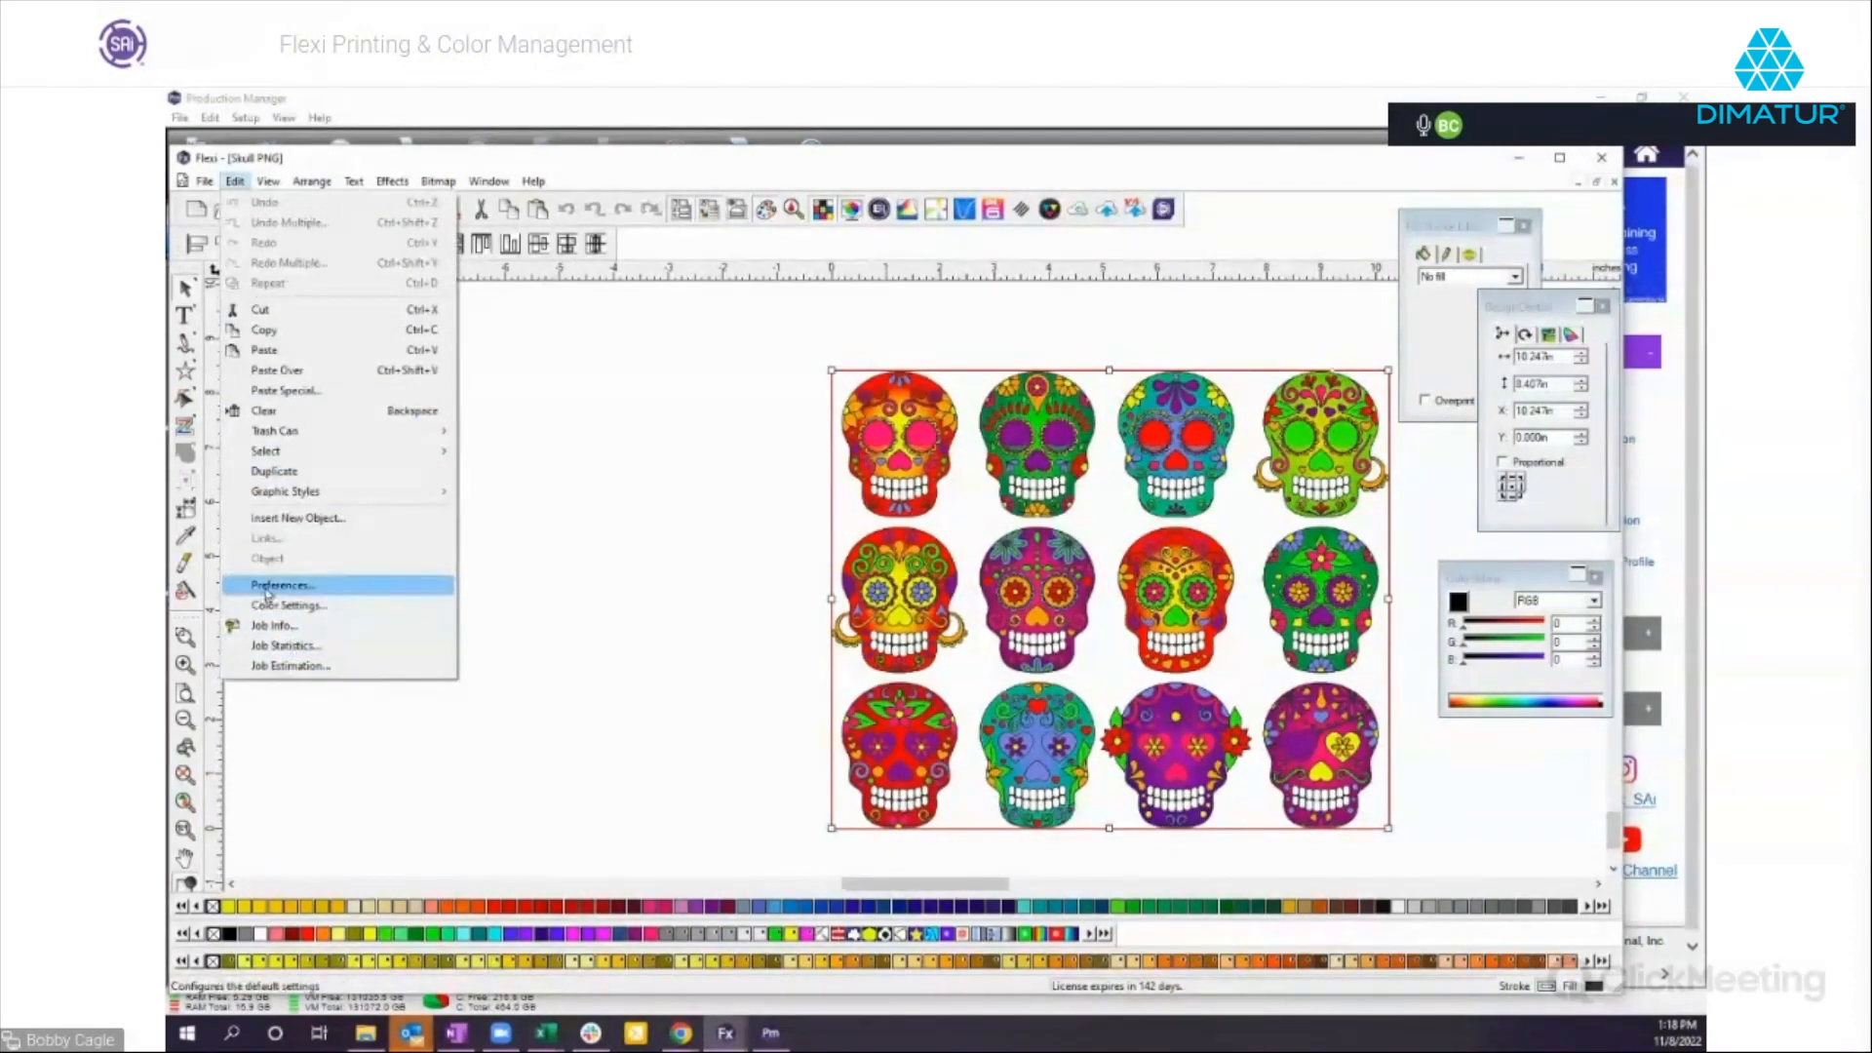
left_click(290, 606)
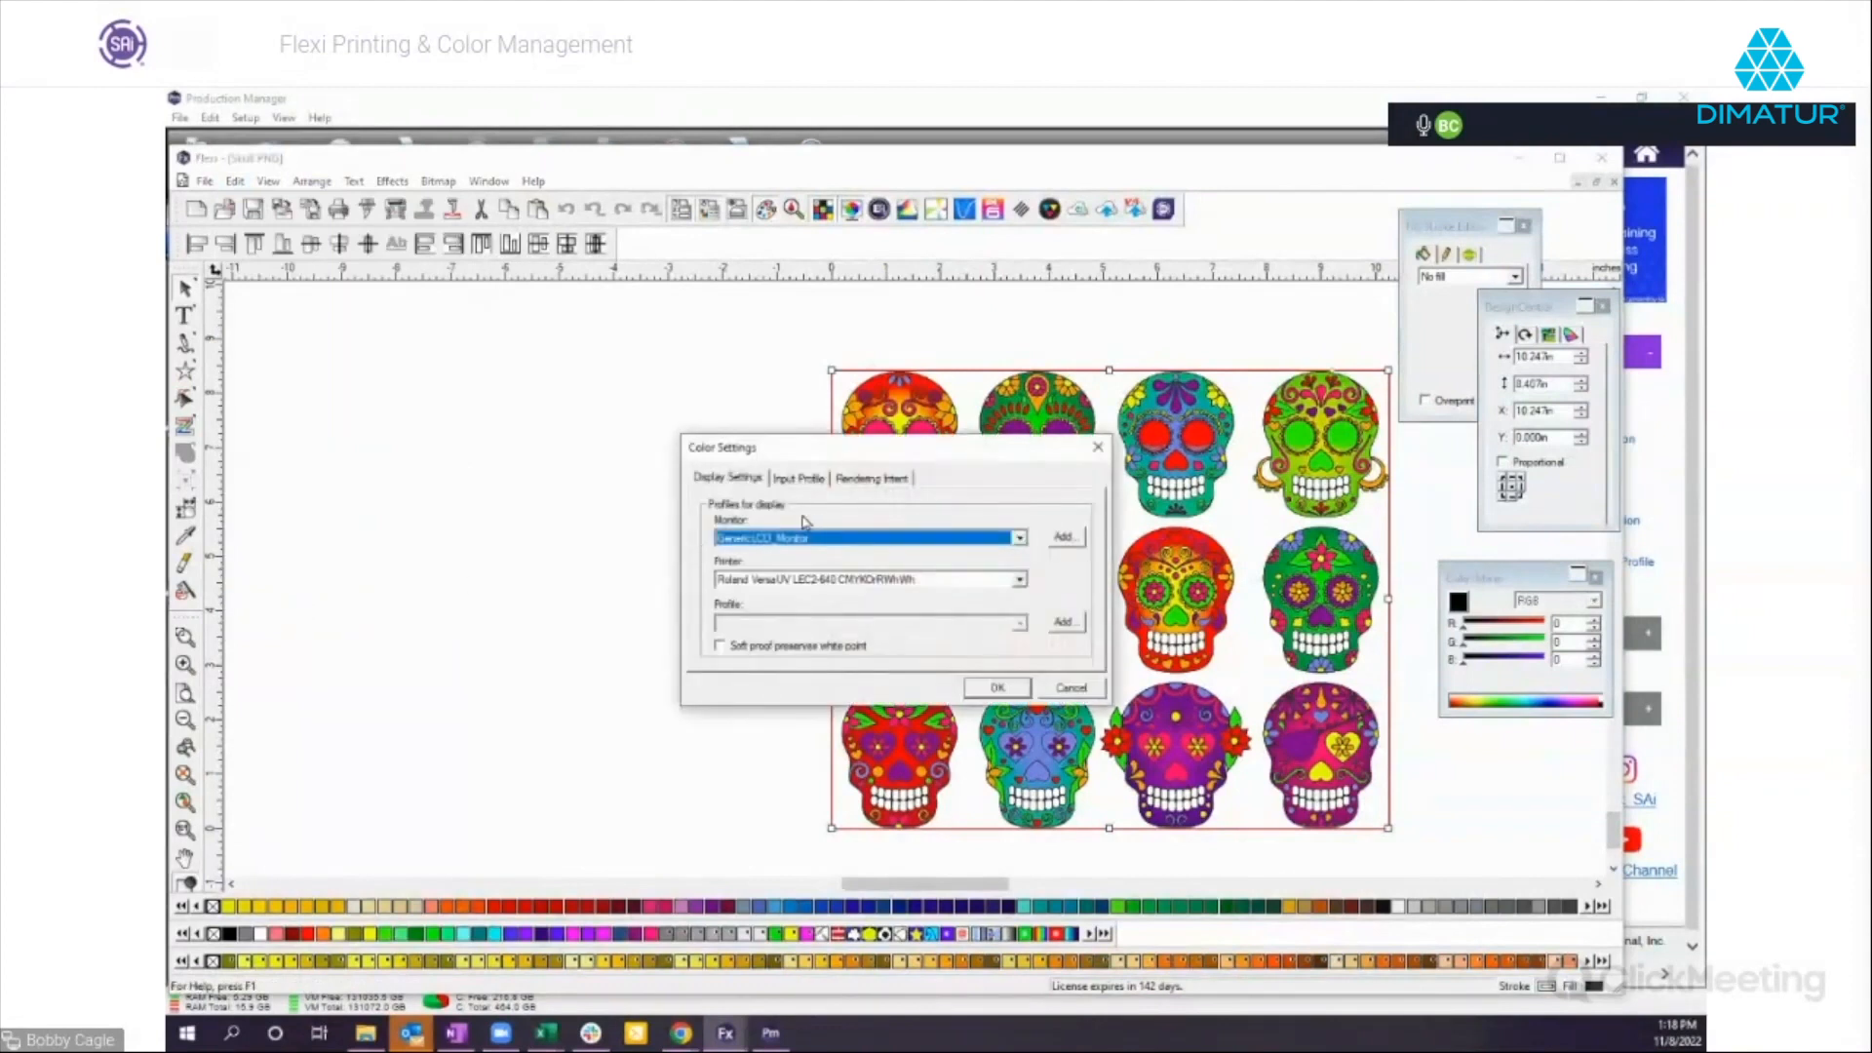
left_click(1019, 579)
scroll(1022, 647, "down", 1)
scroll(1022, 648, "up", 4)
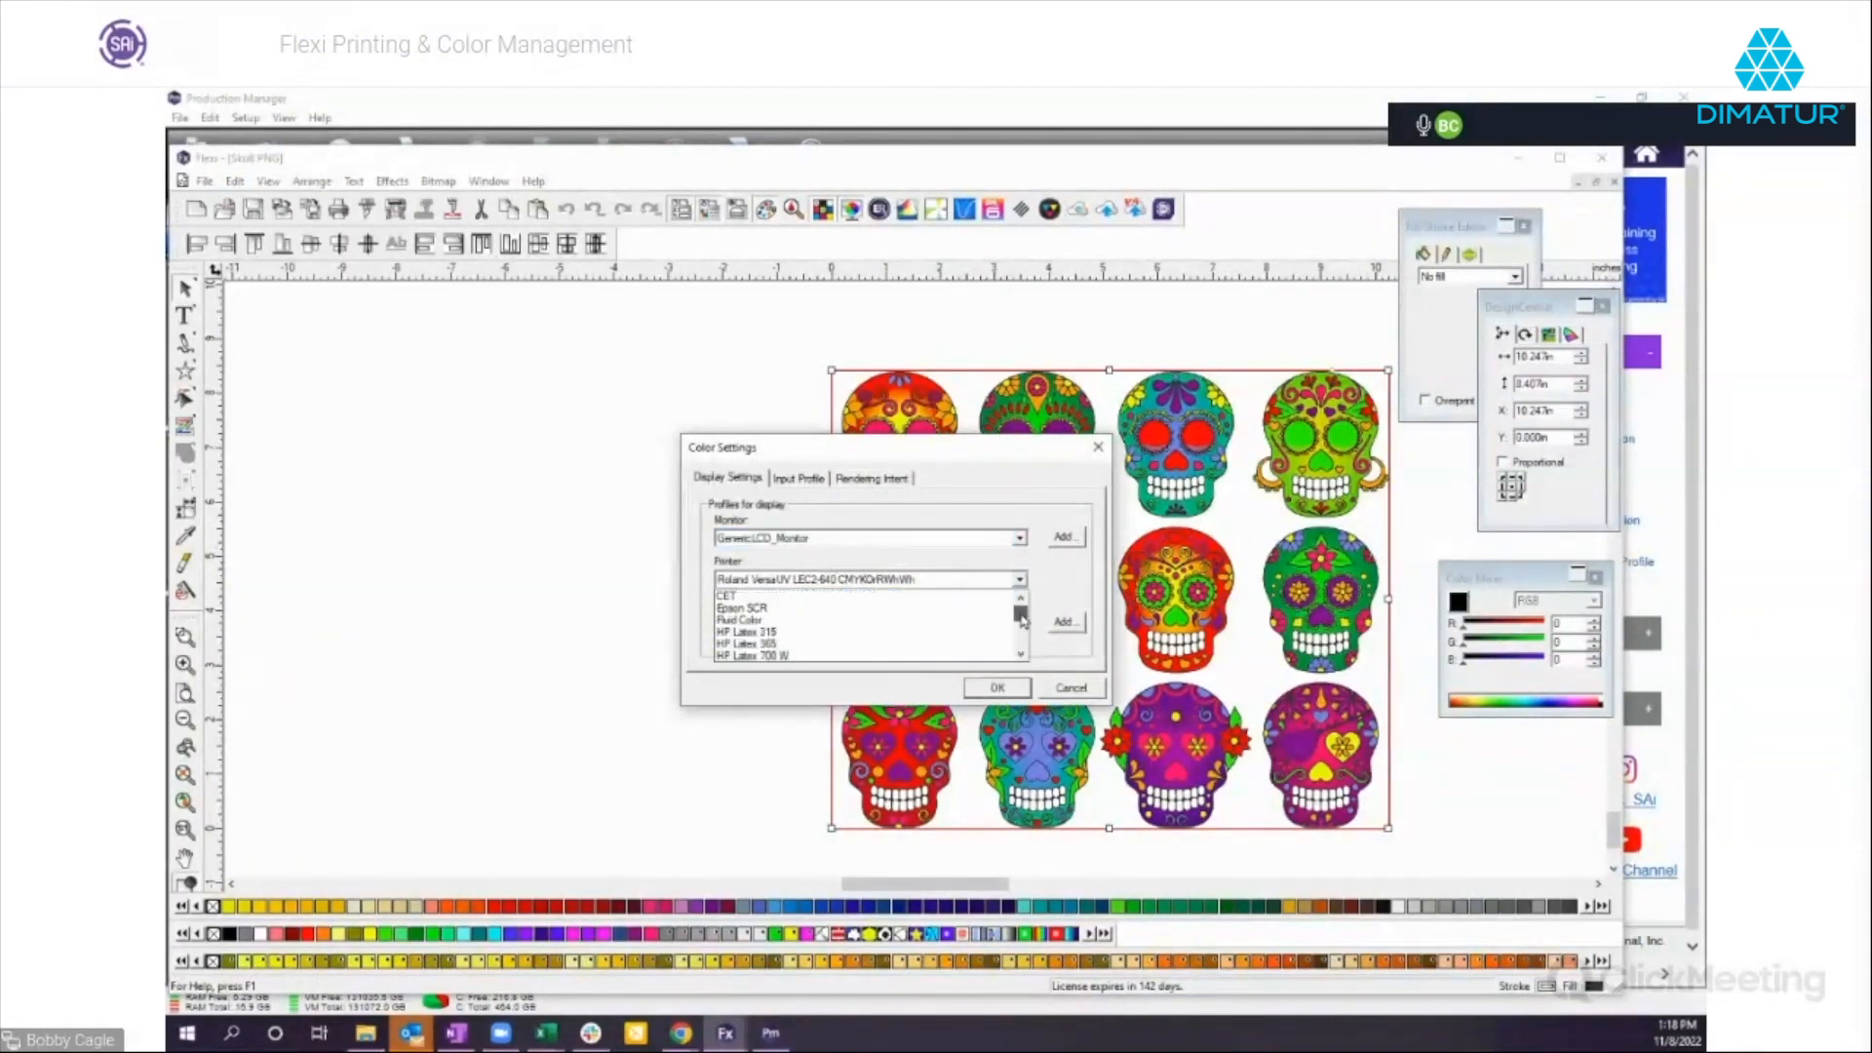
left_click(763, 633)
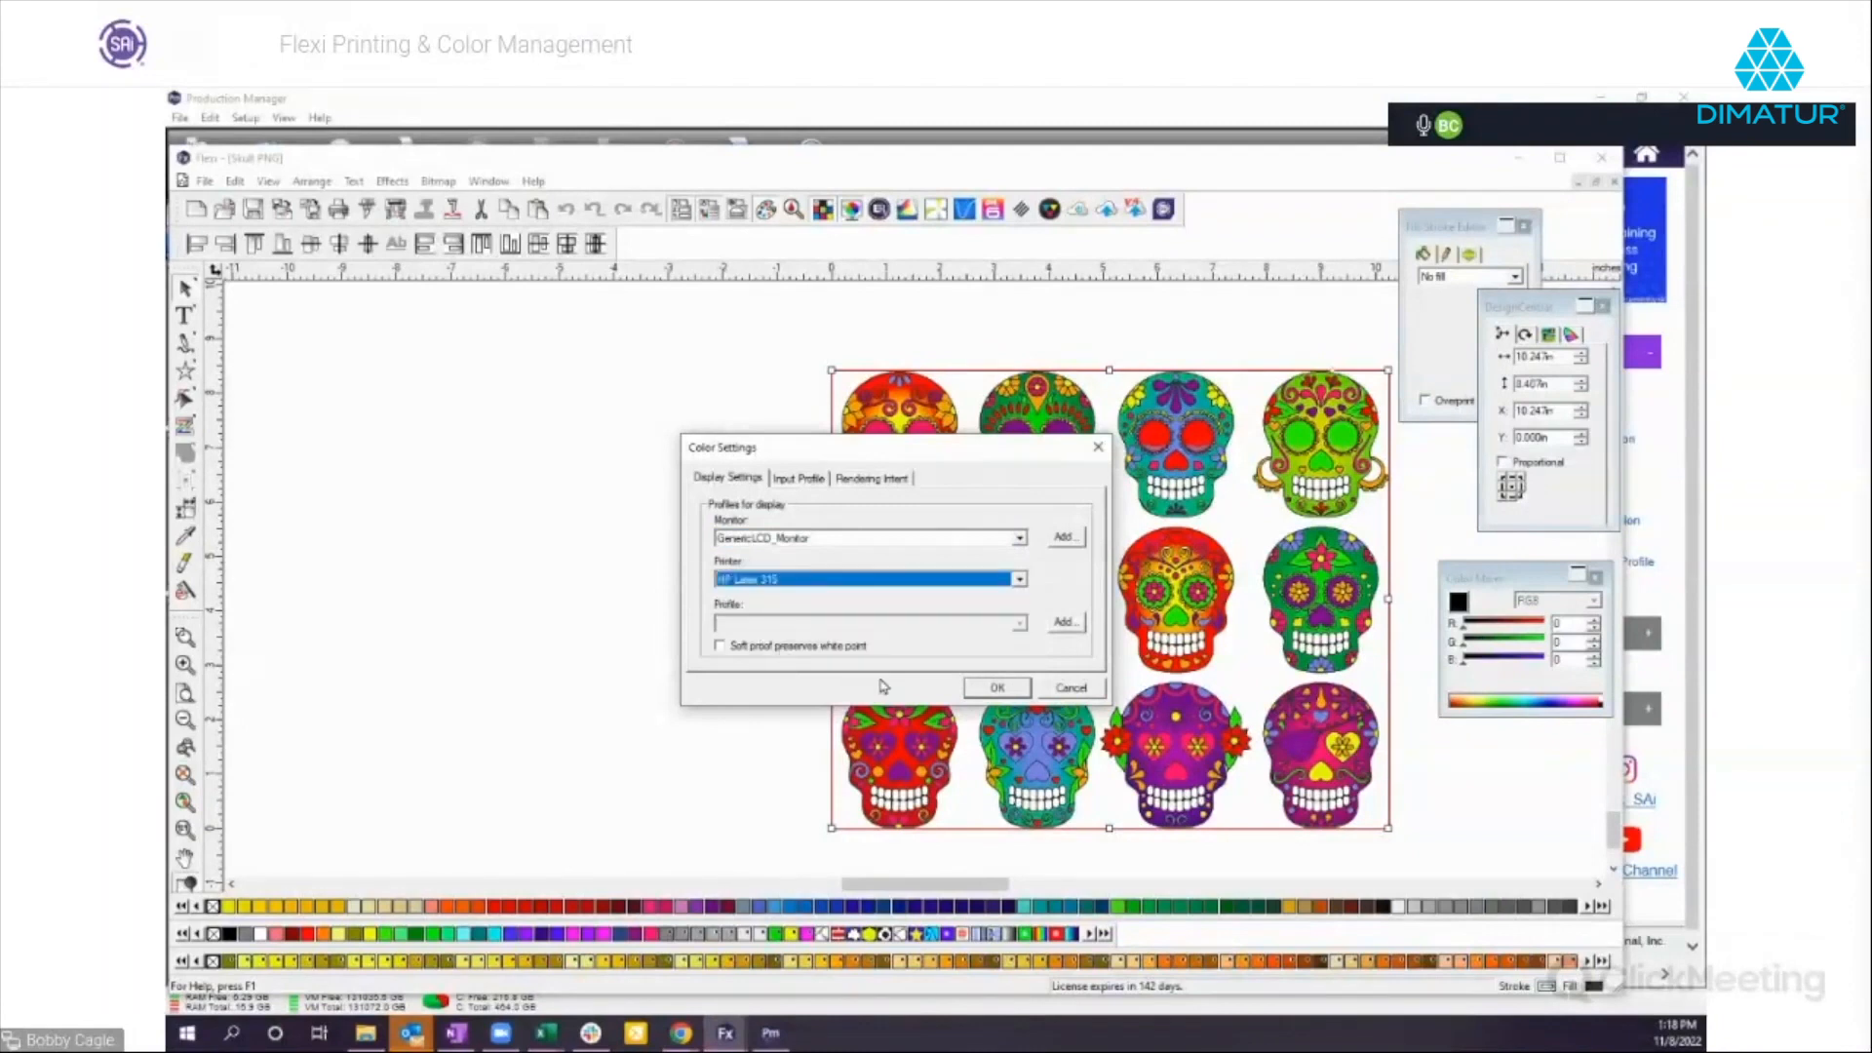
left_click(998, 689)
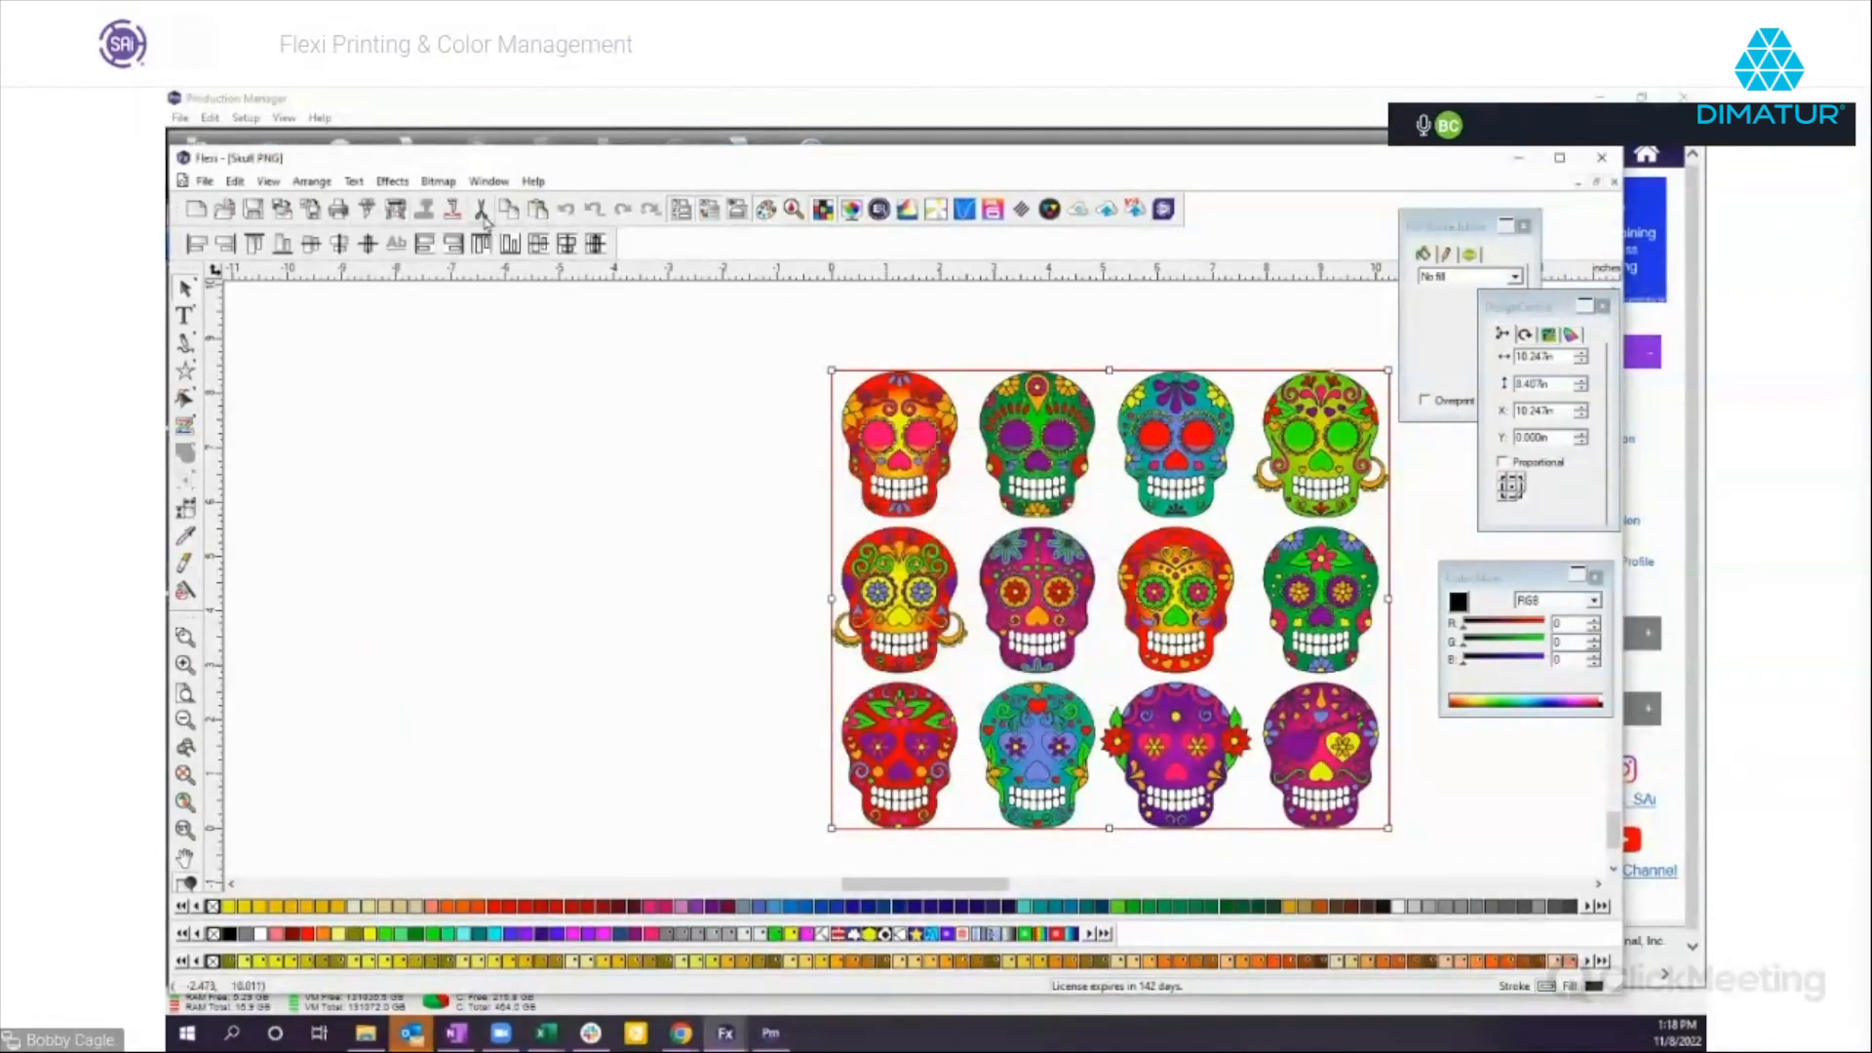
left_click(396, 209)
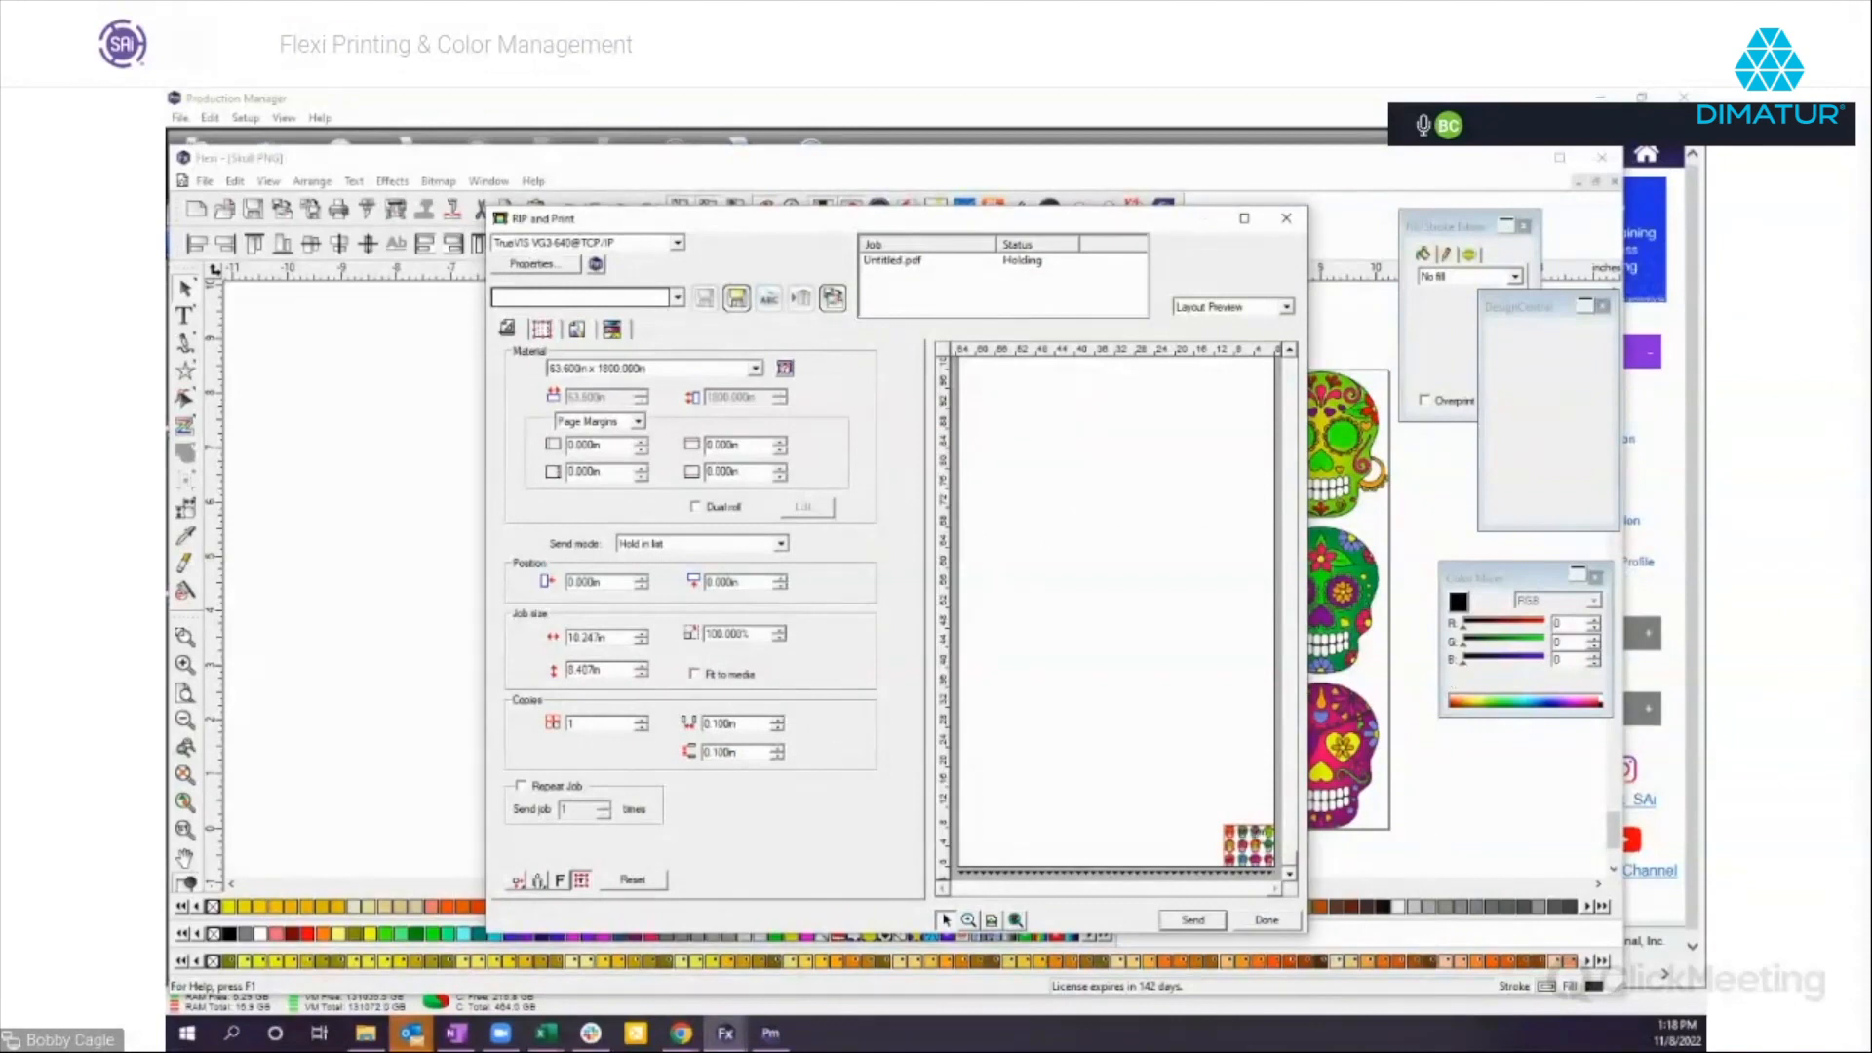
left_click(1266, 919)
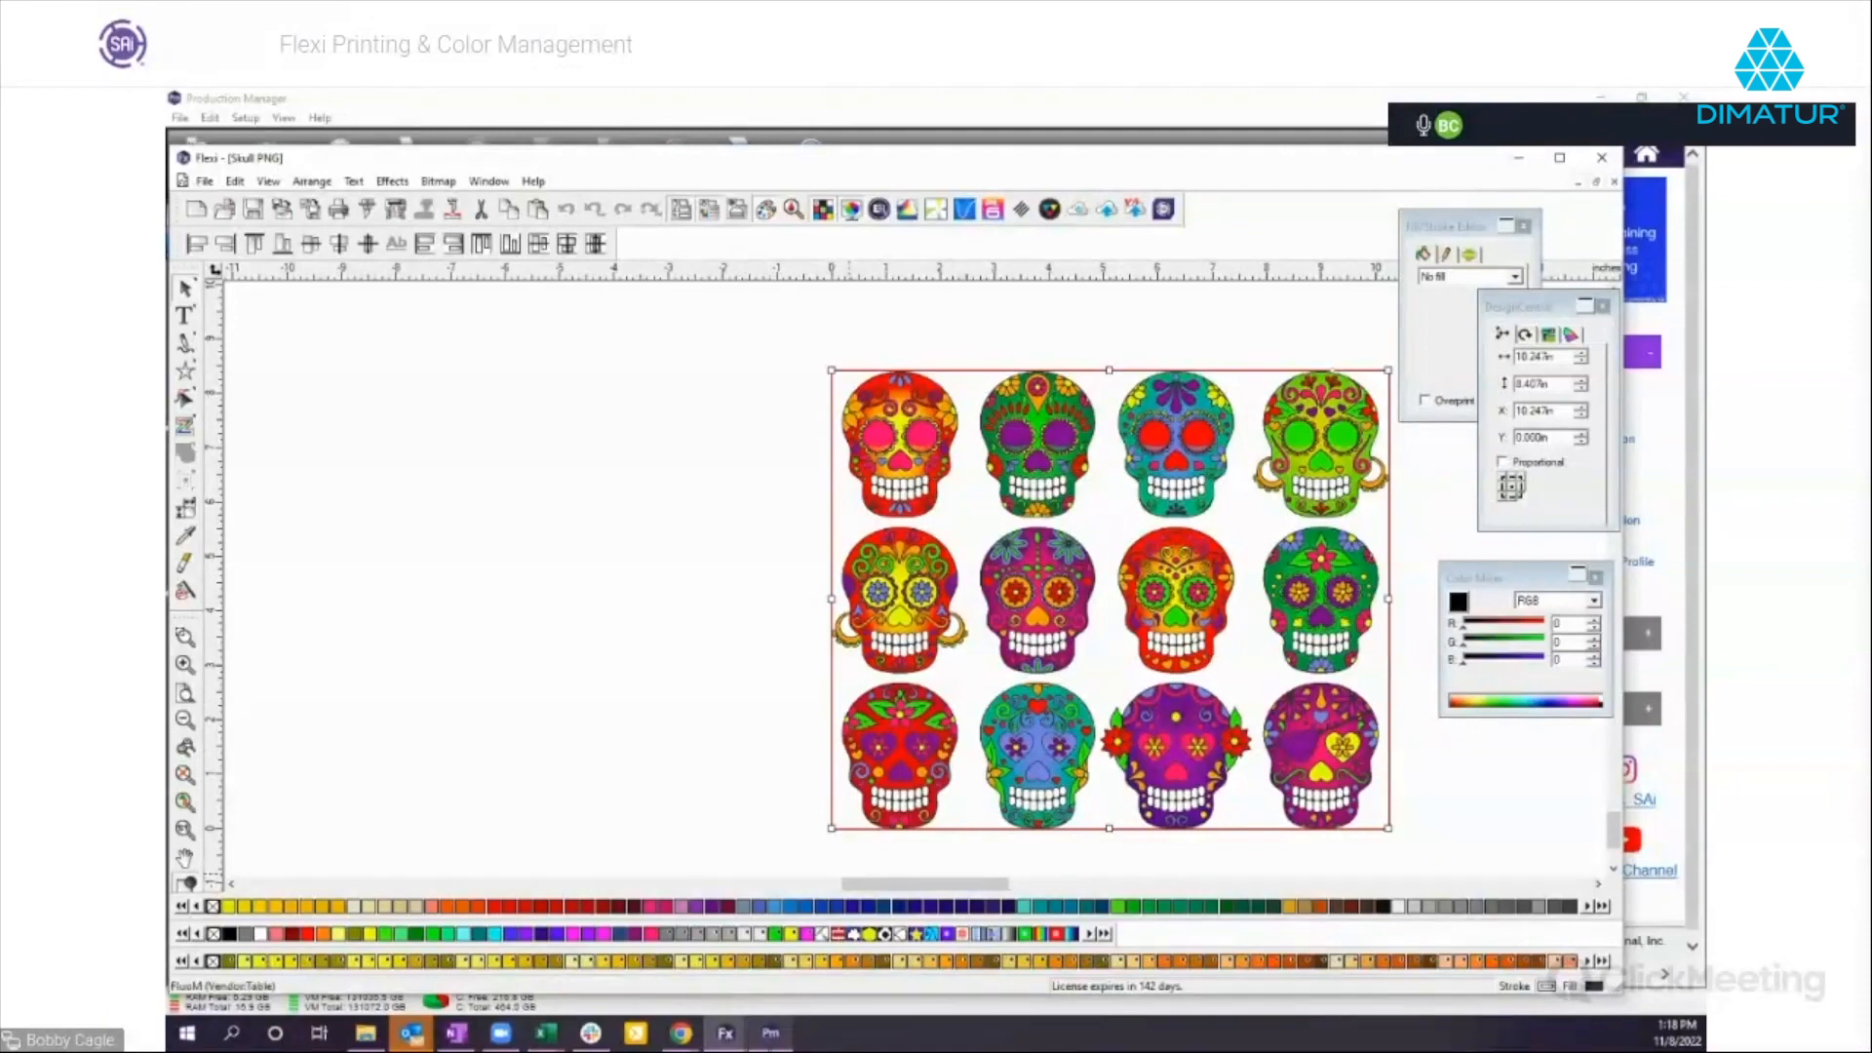
Switch to Production Manager and start the Color Profile Analyzer for the TrueVIS VG3-640 setup.
left_click(775, 1037)
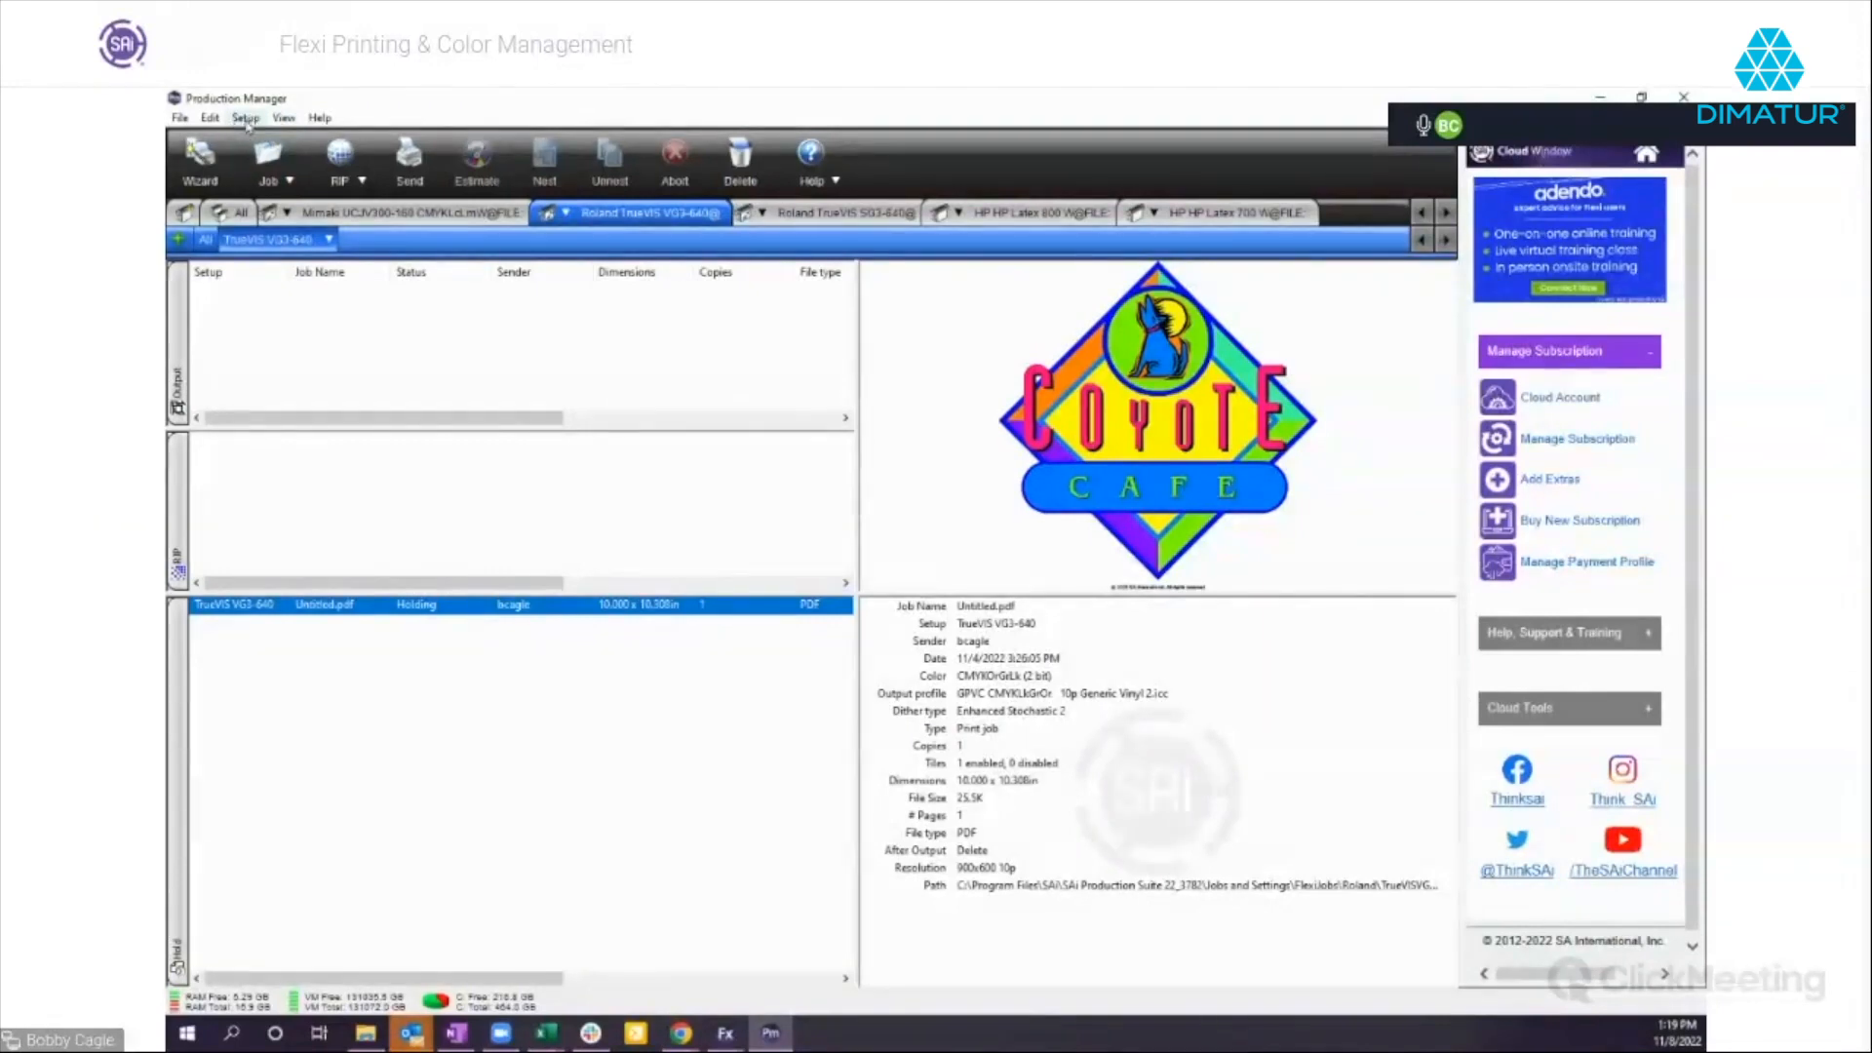
left_click(331, 240)
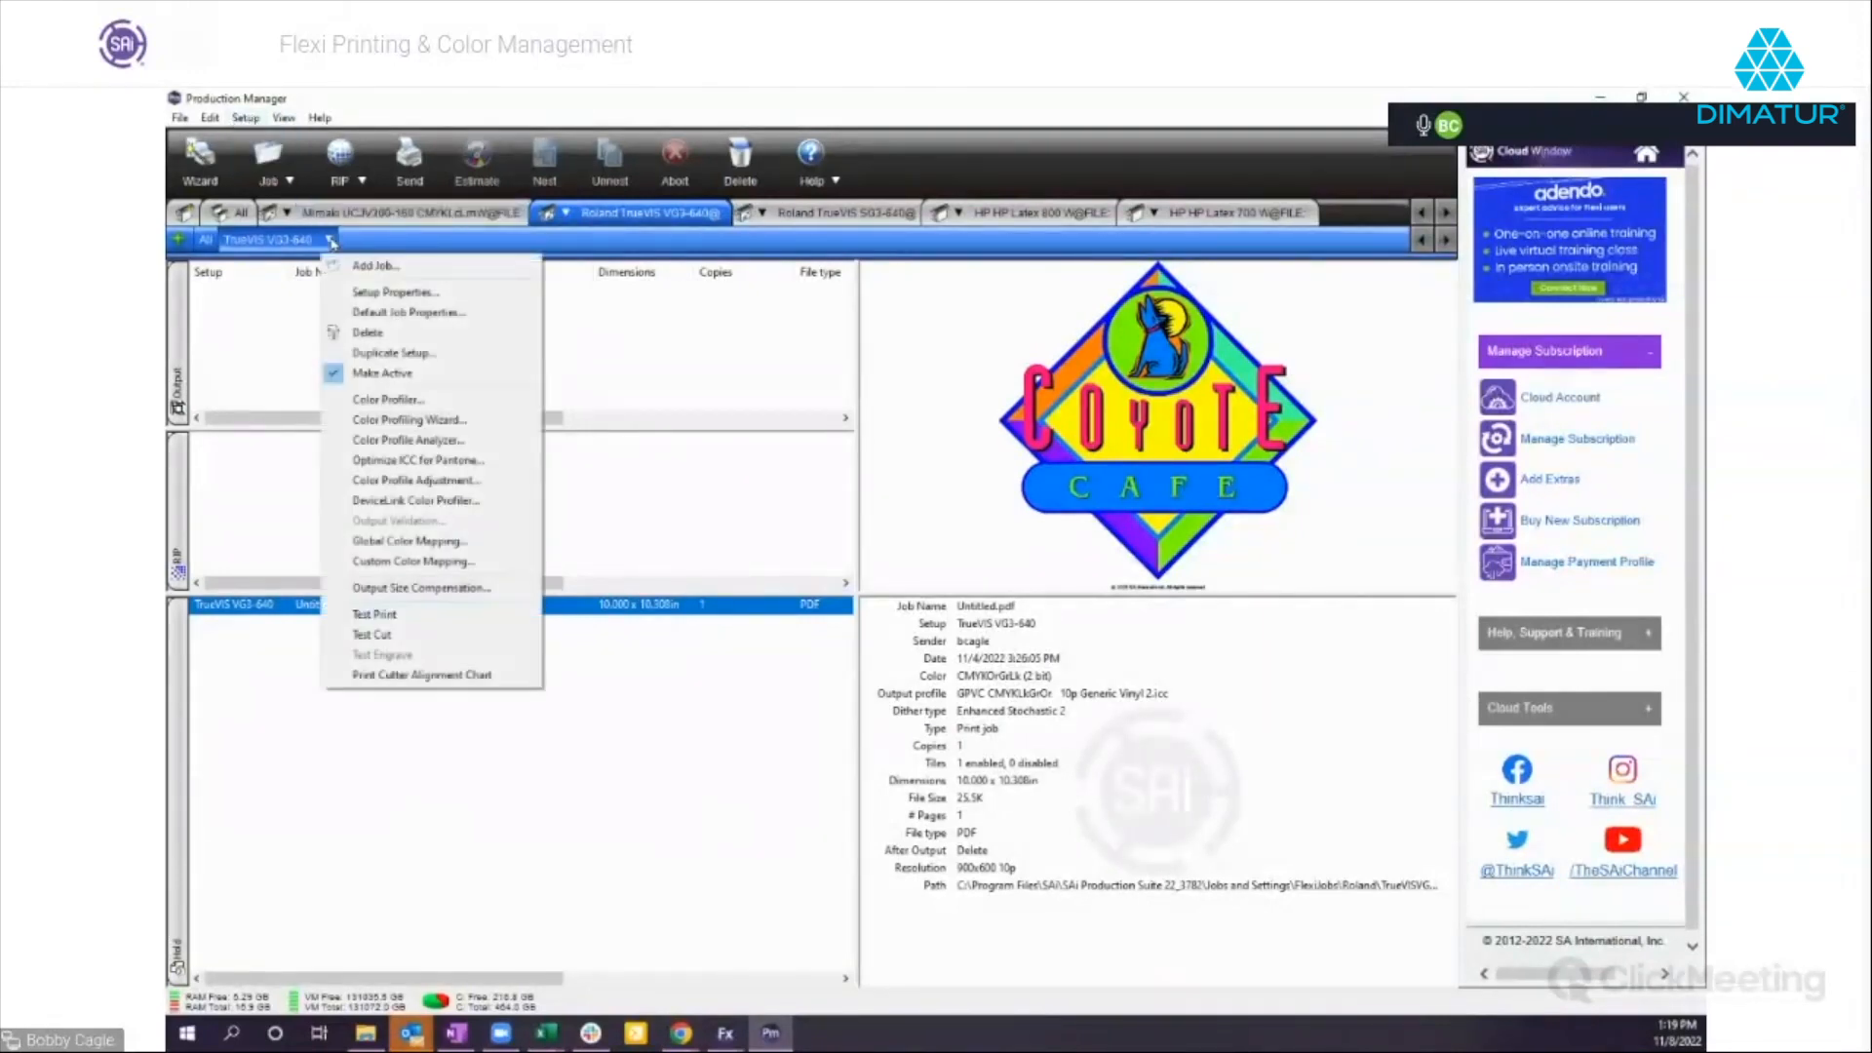
left_click(398, 441)
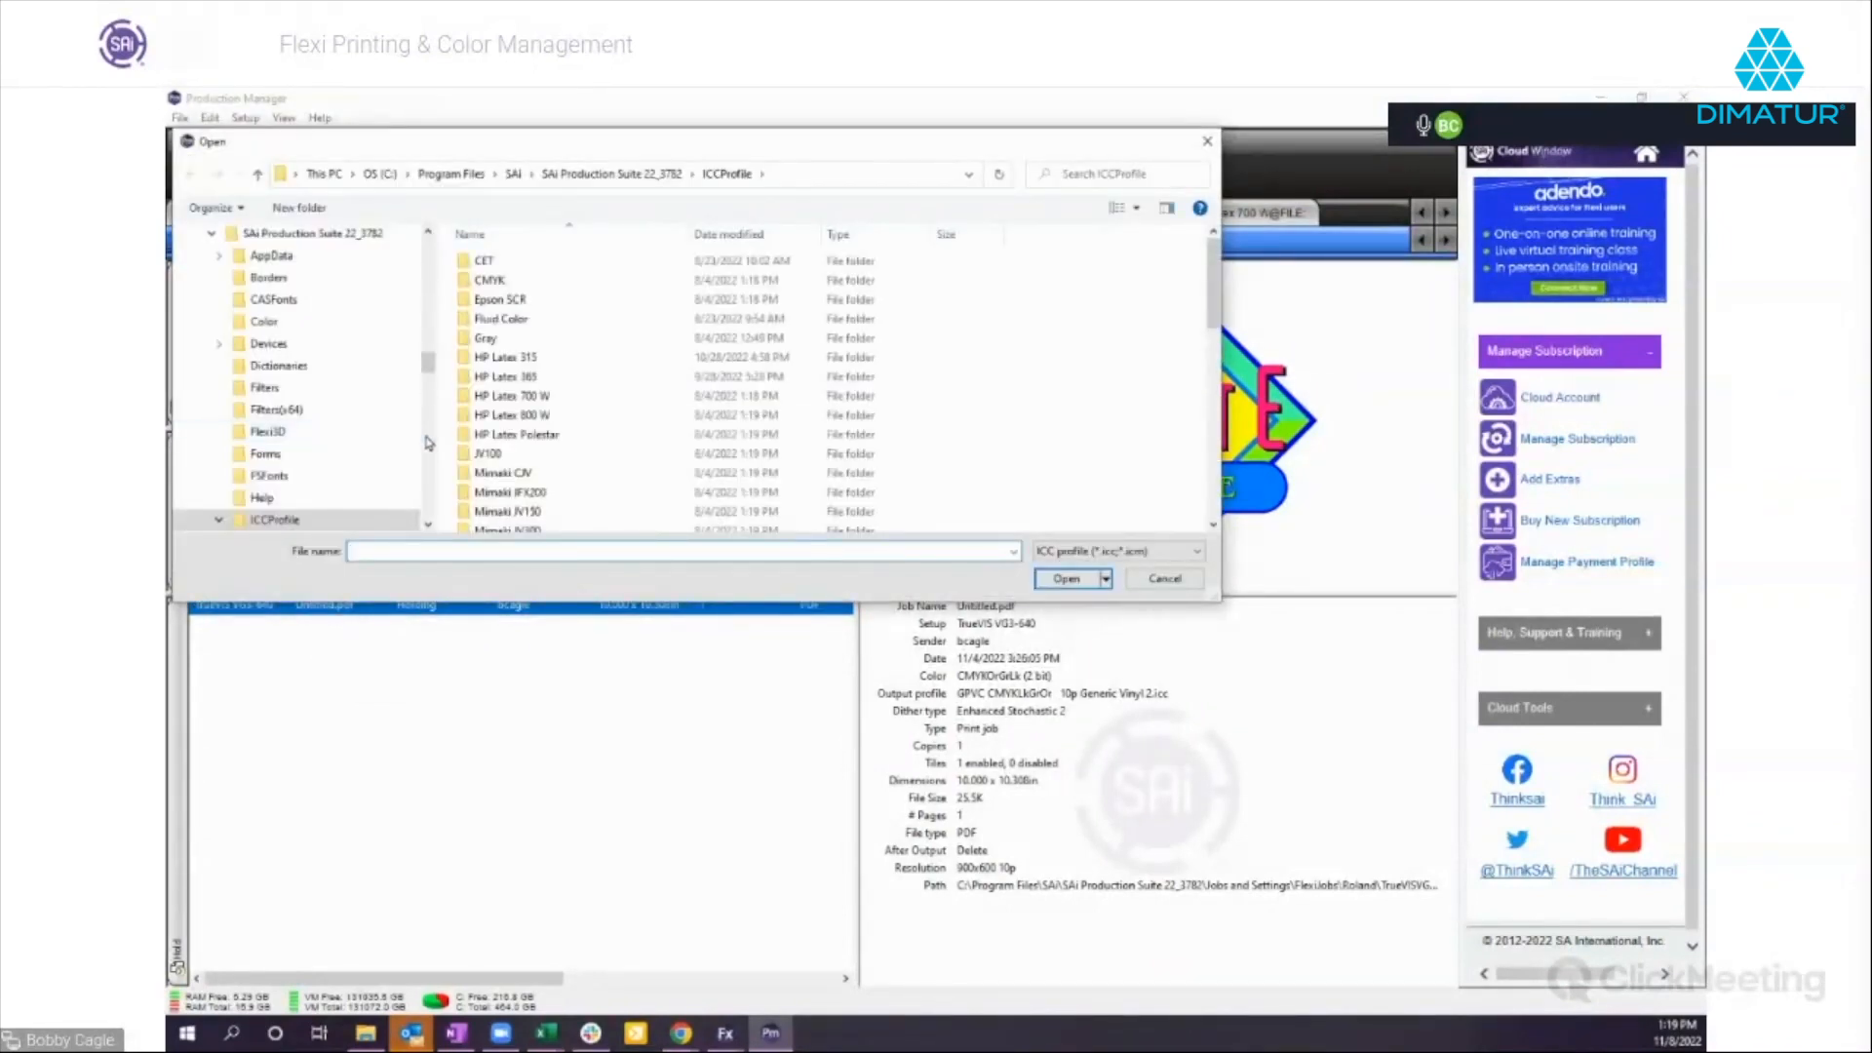
Load the GPVC CMYK SG2 900x600 12p Standard profile from the Profiles folder inside Files For Color Mgmt Webinar.
left_click_drag(432, 361, 381, 258)
left_click(292, 445)
double_click(571, 366)
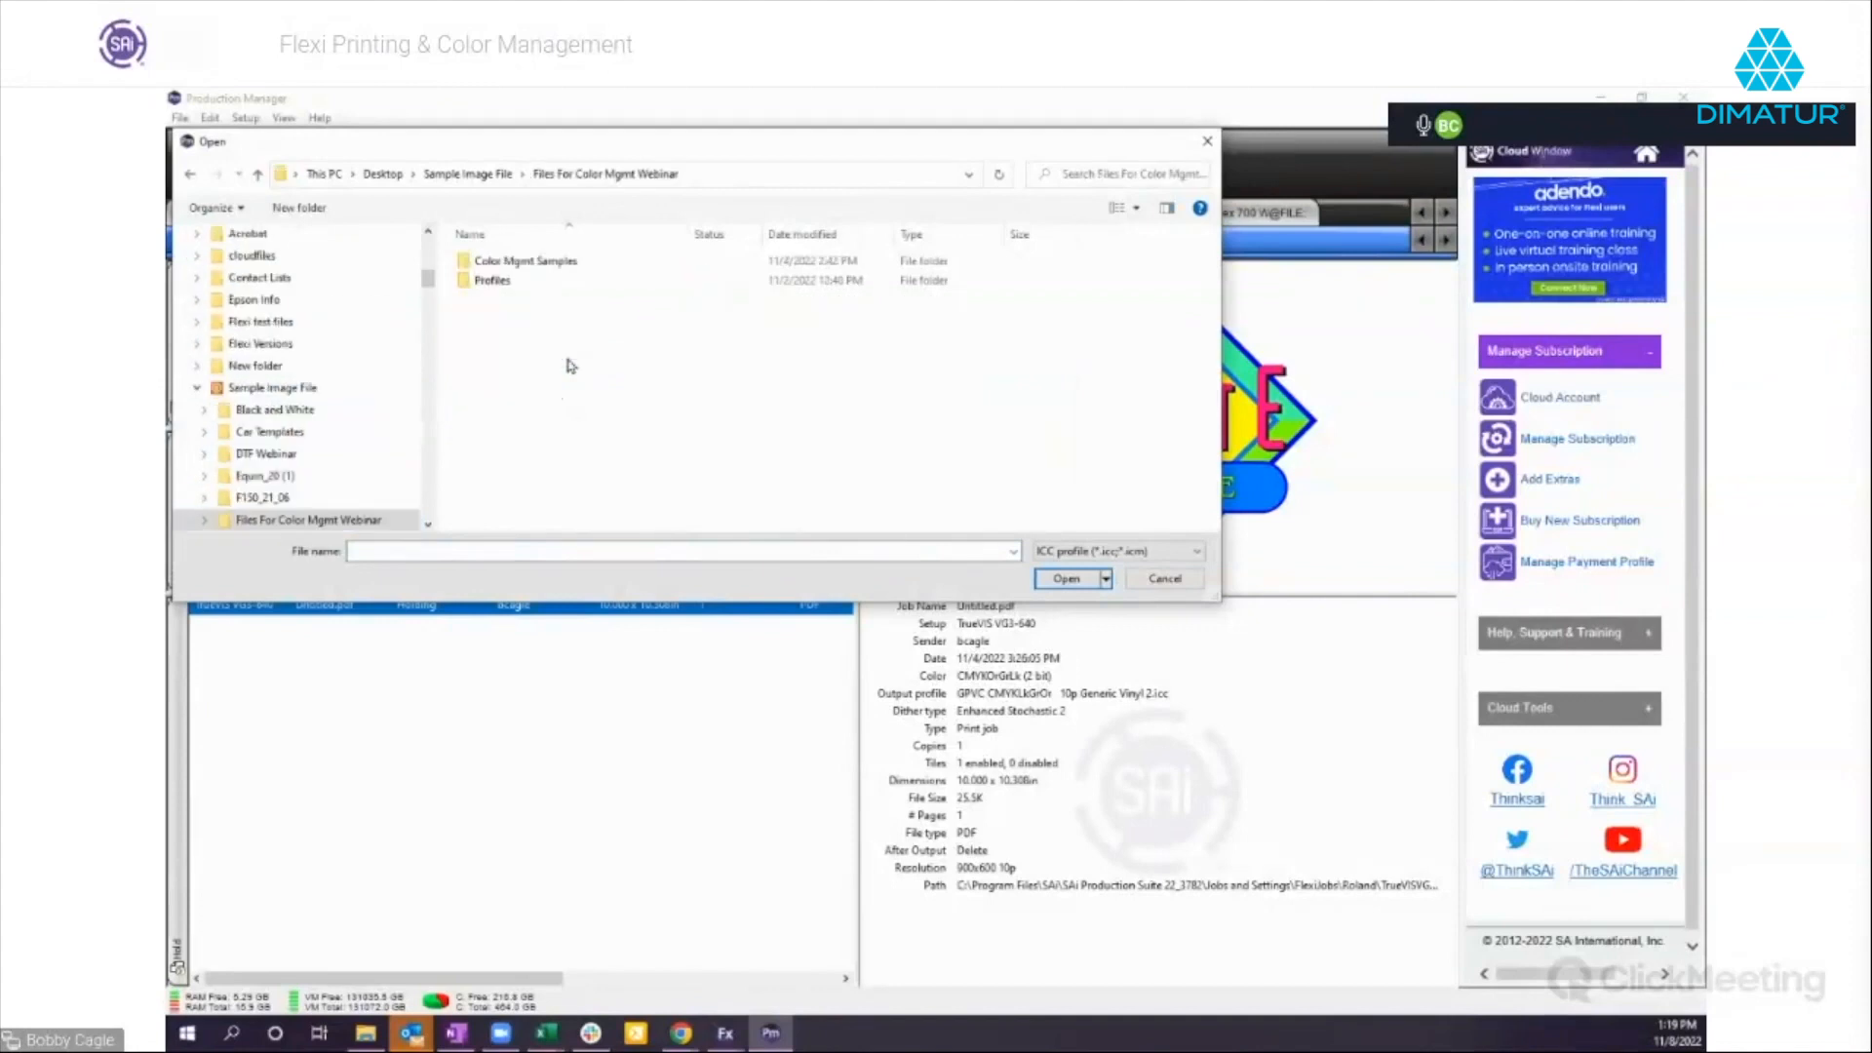
left_click(500, 285)
double_click(500, 285)
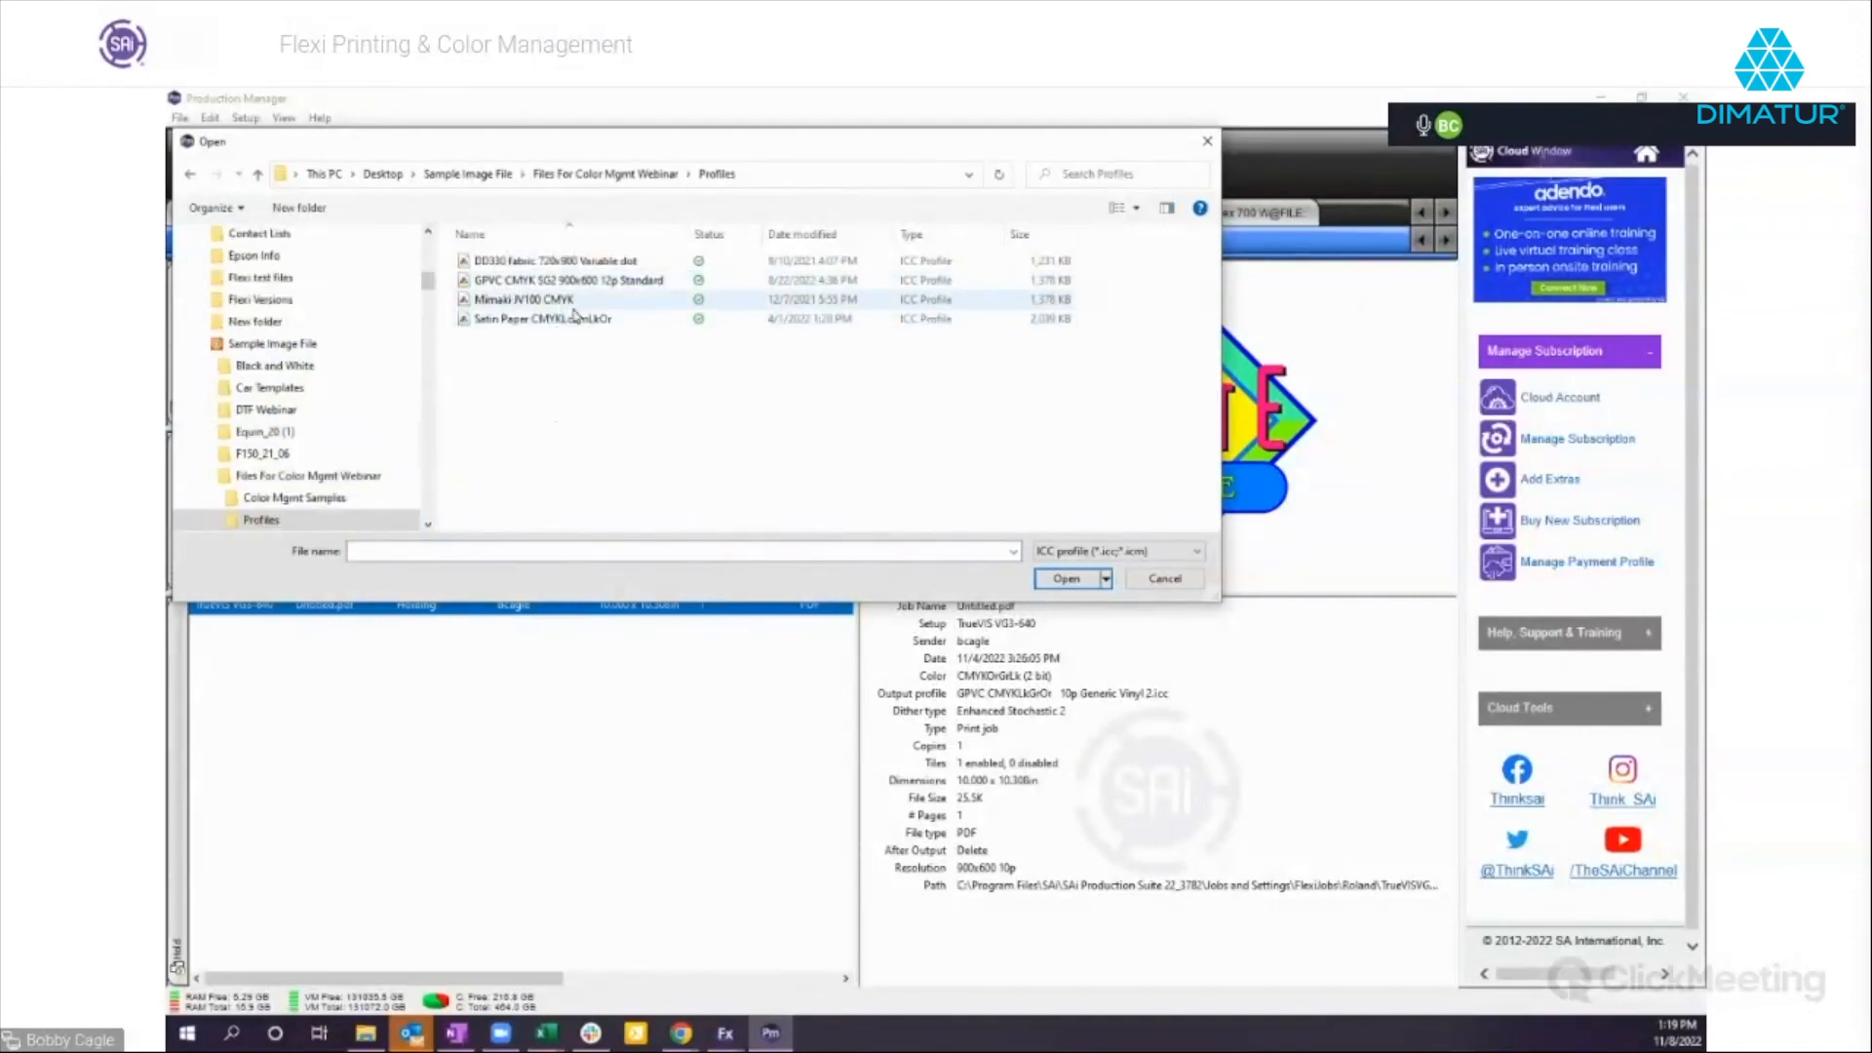
left_click(531, 281)
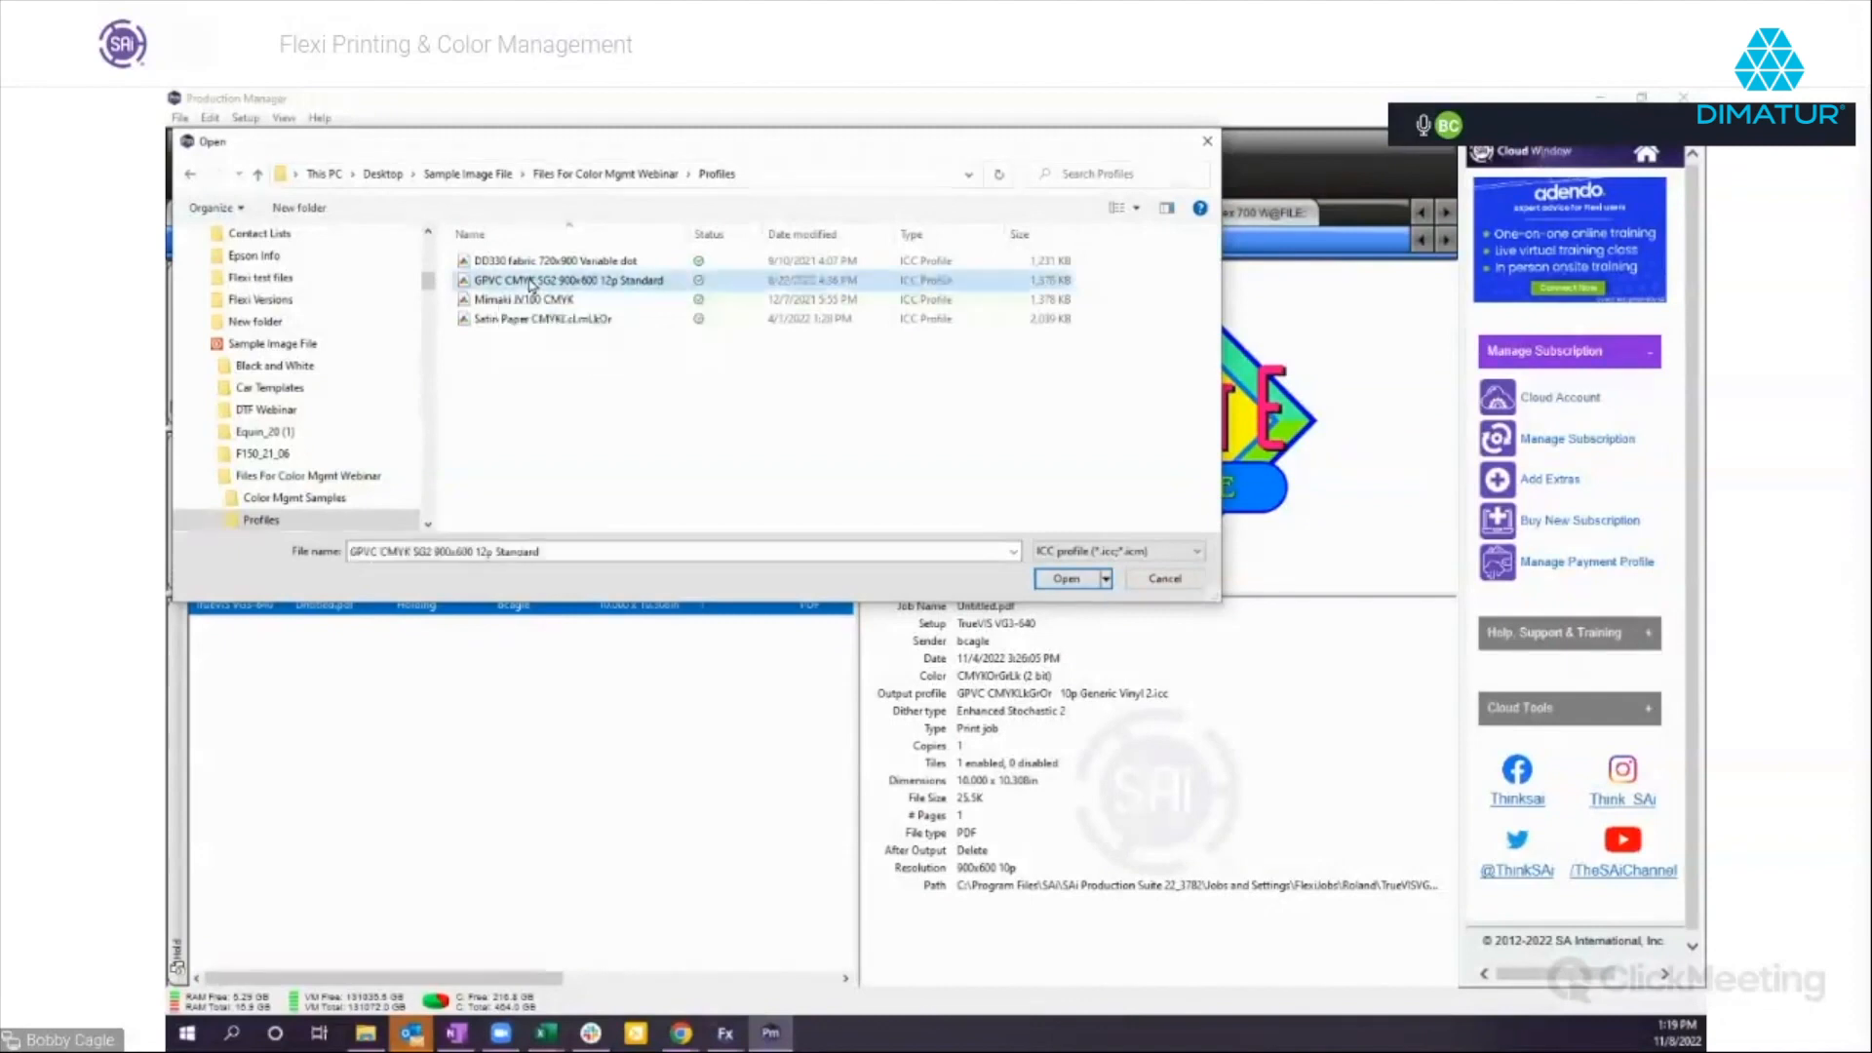
double_click(531, 281)
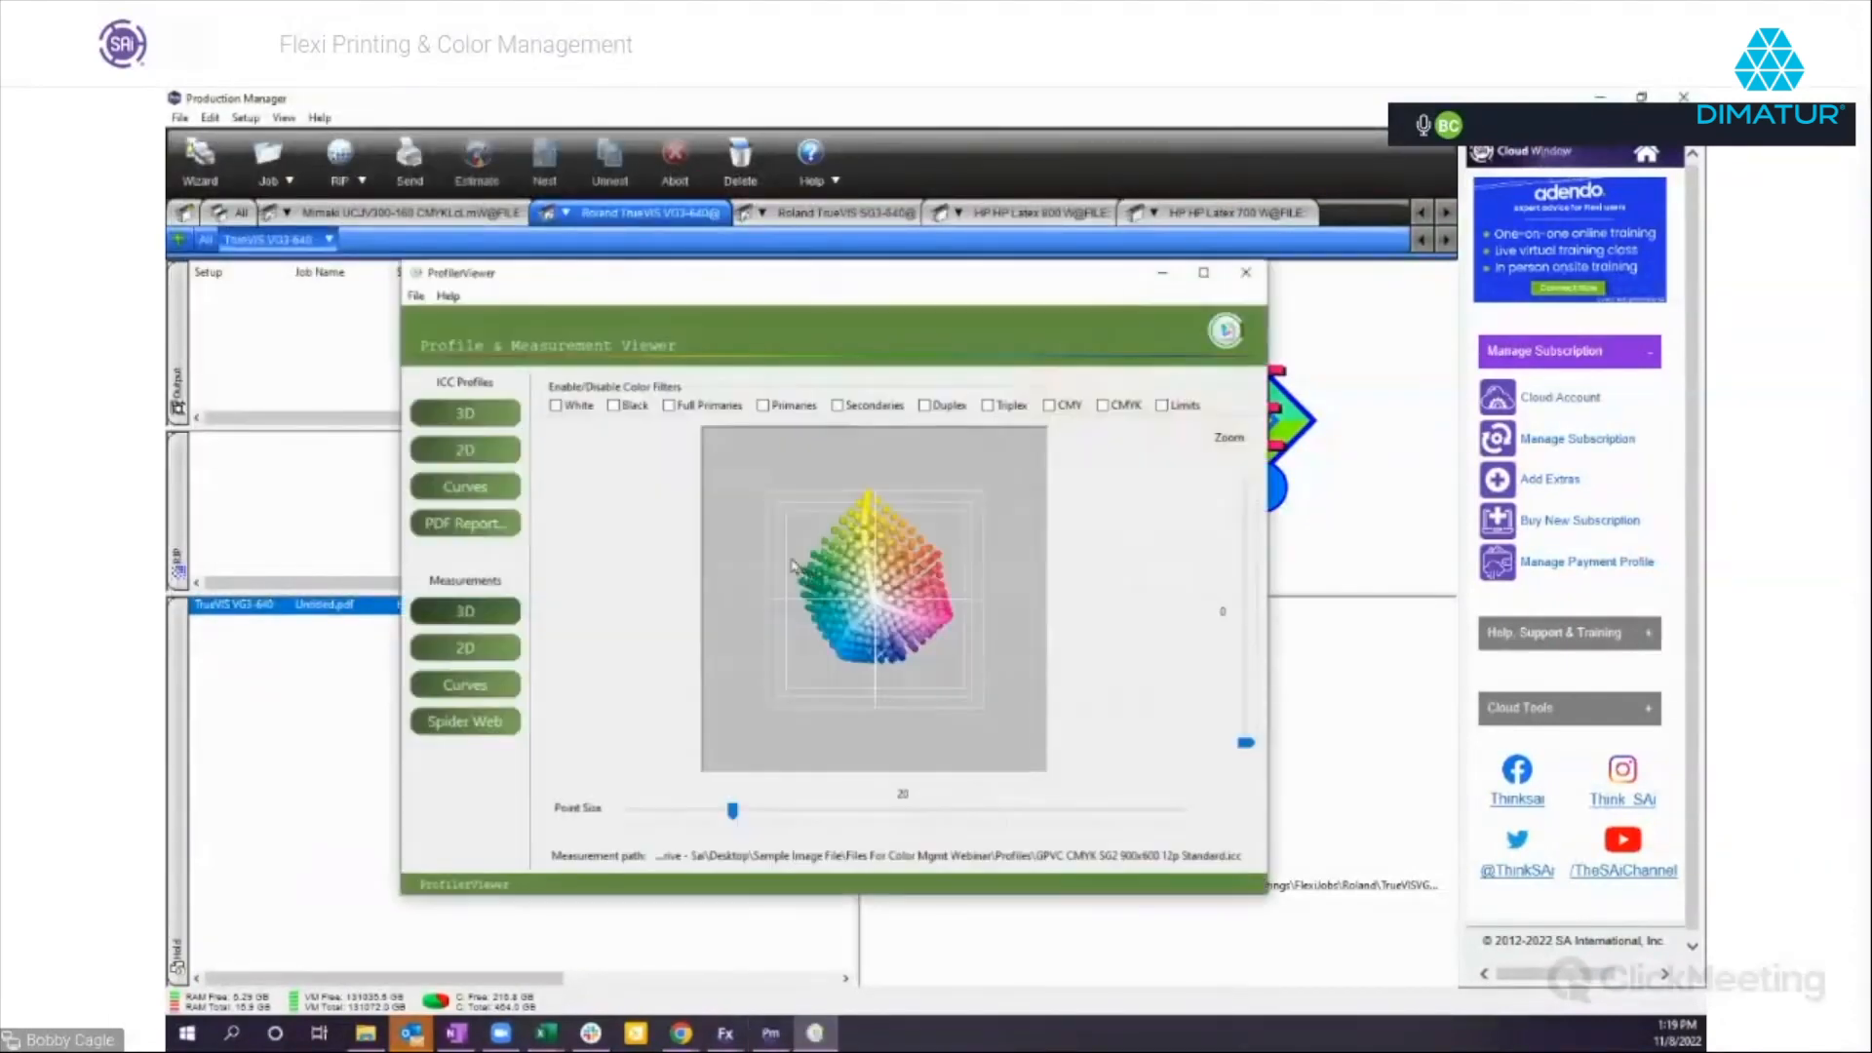
Examine the profile's 3D measurement plot from several angles.
left_click_drag(907, 639, 730, 589)
left_click_drag(860, 674, 800, 608)
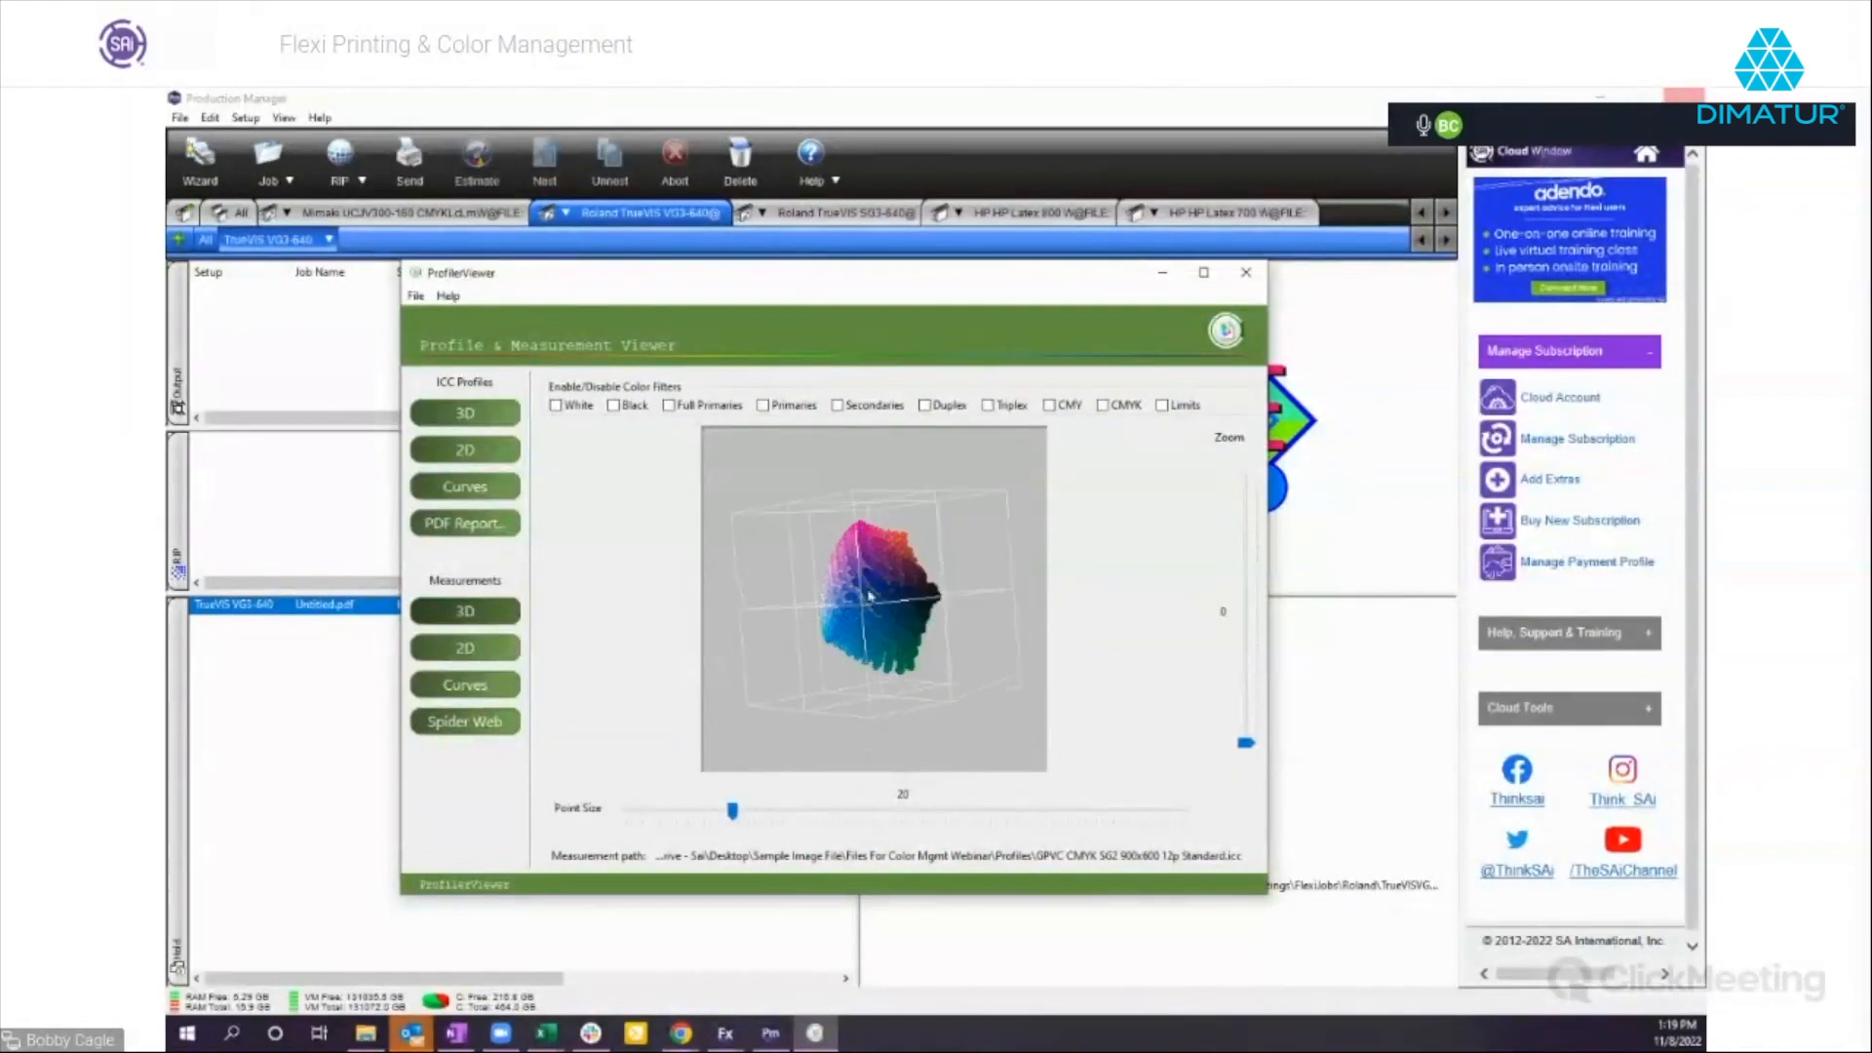
left_click_drag(877, 546, 805, 526)
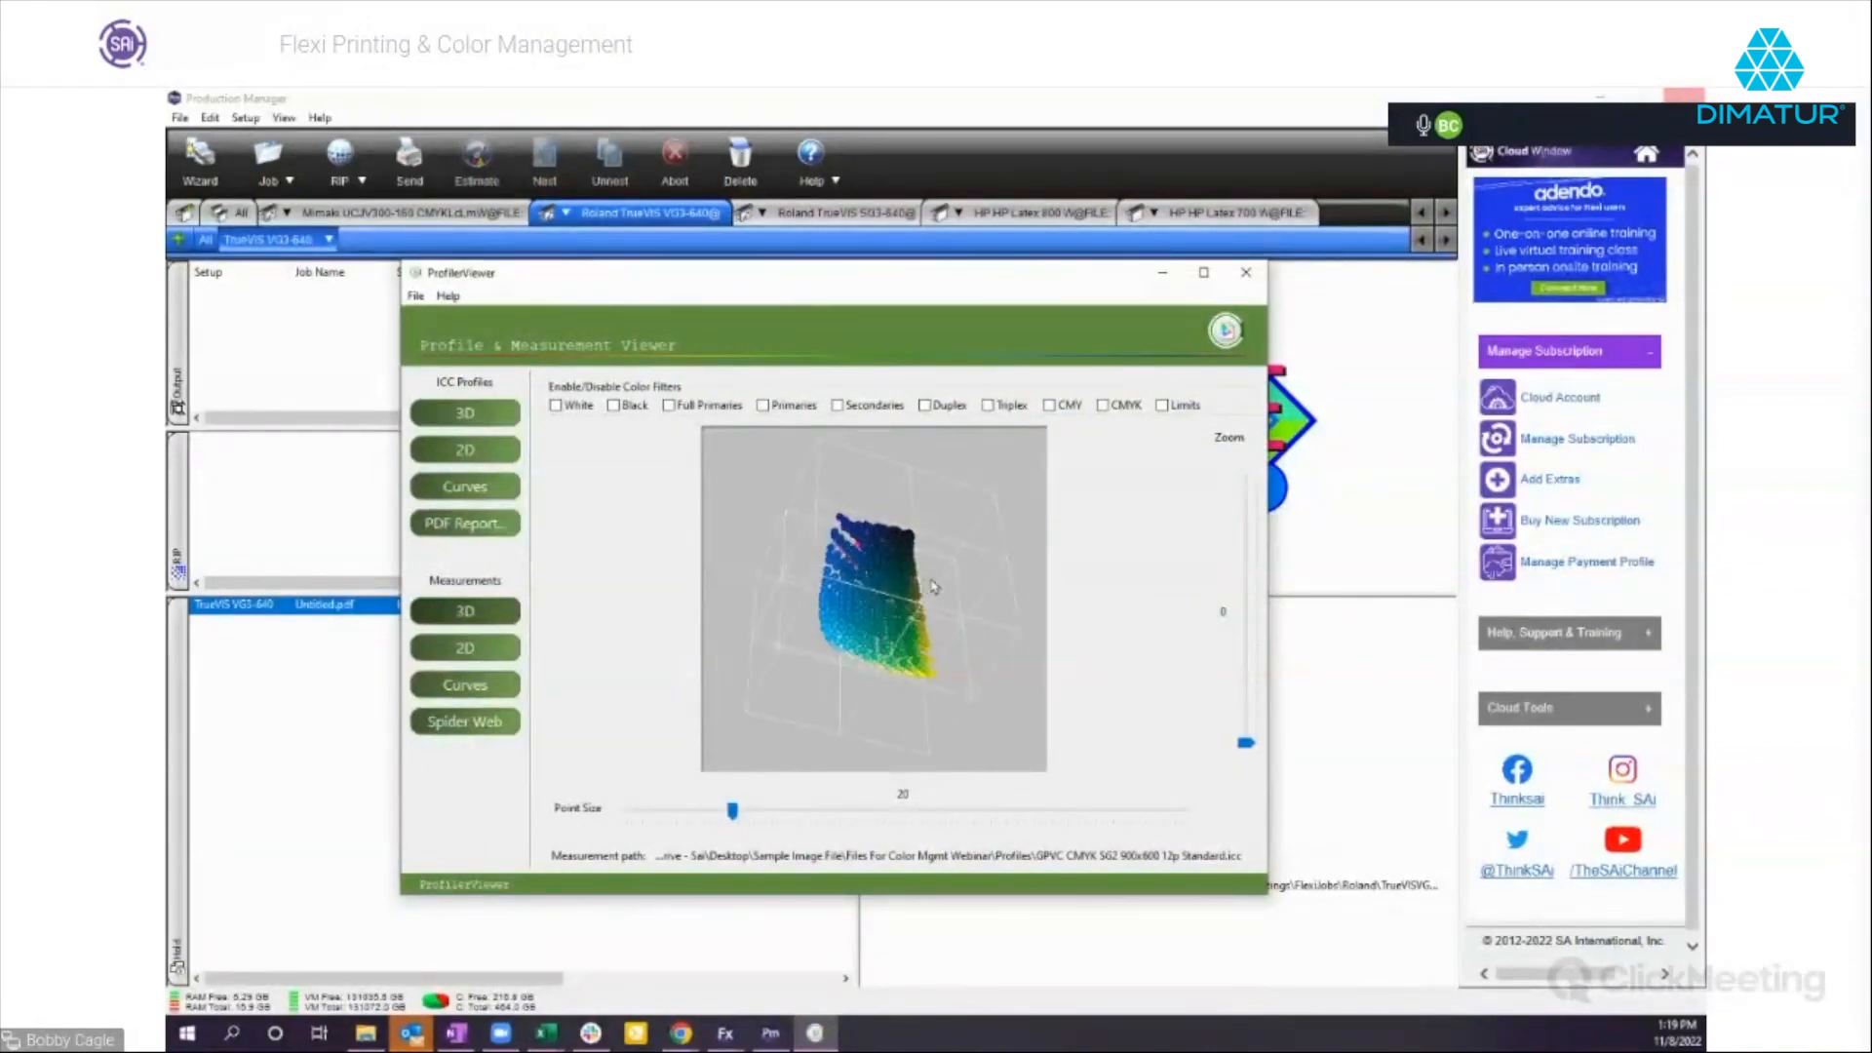
left_click_drag(857, 607, 892, 539)
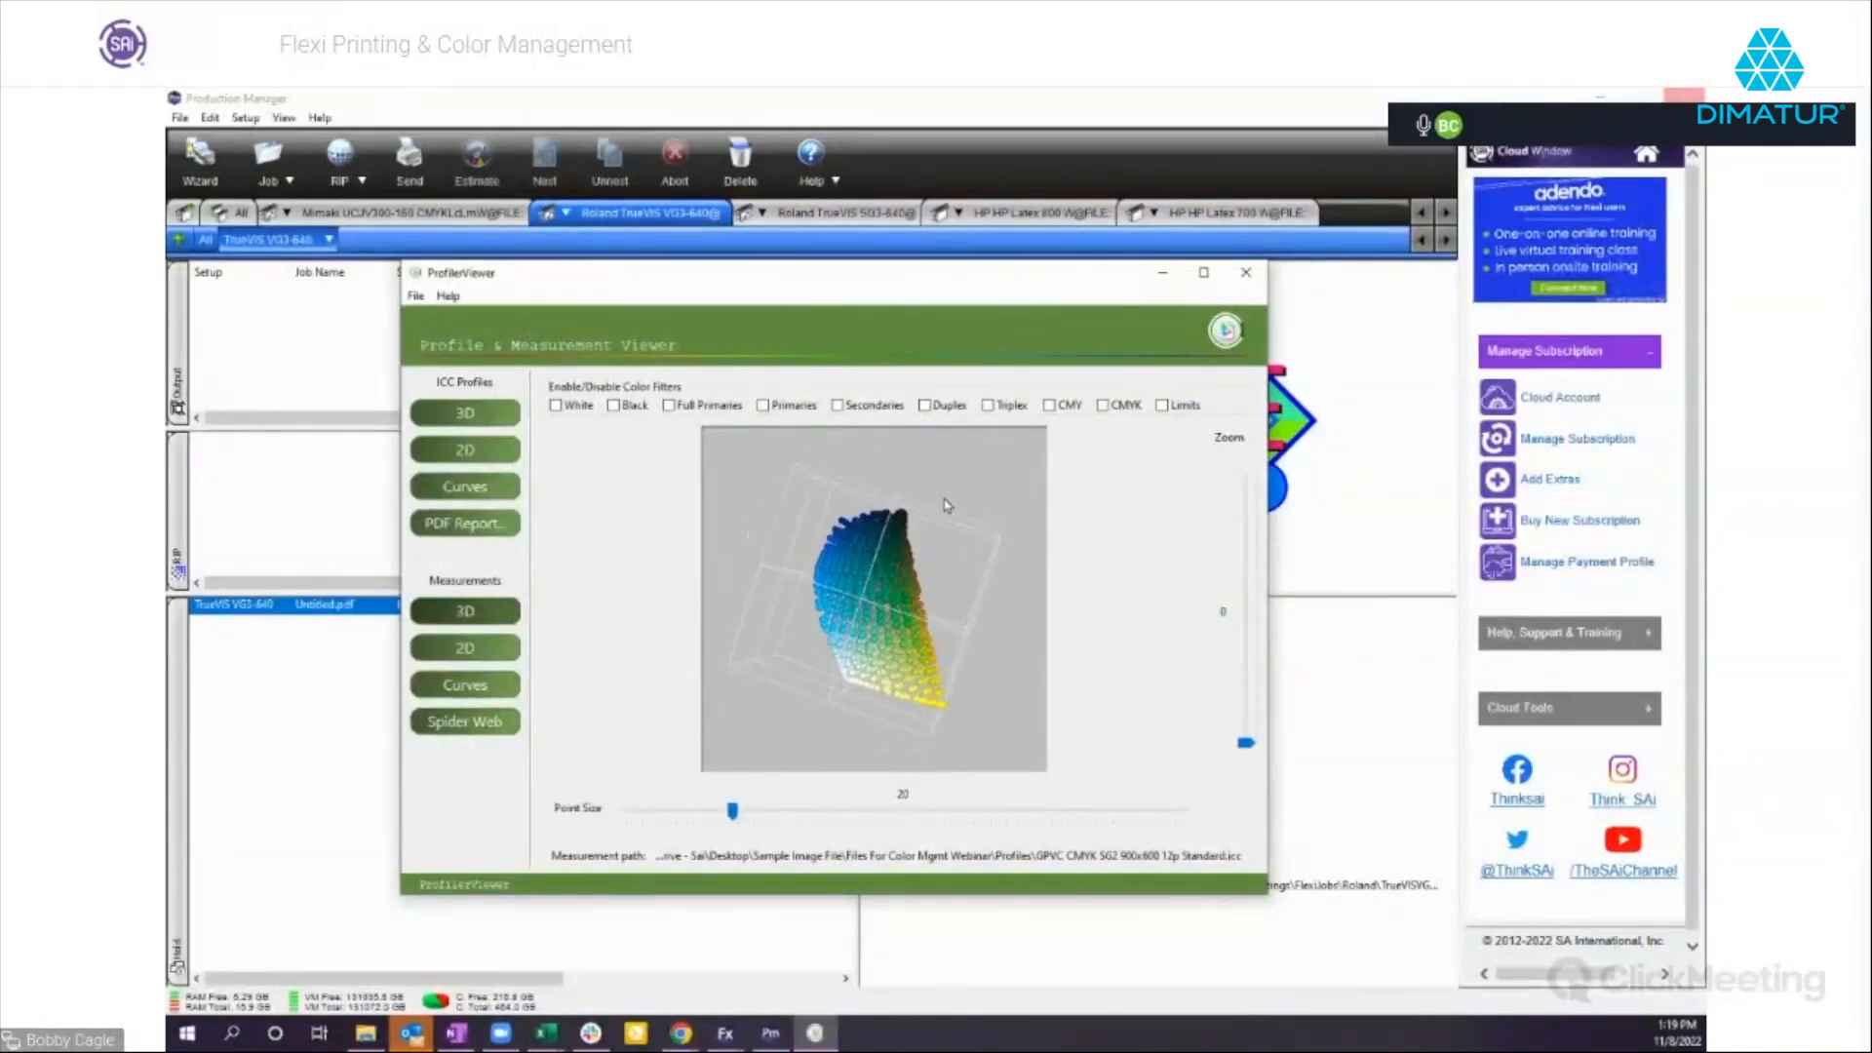
left_click_drag(861, 653, 936, 557)
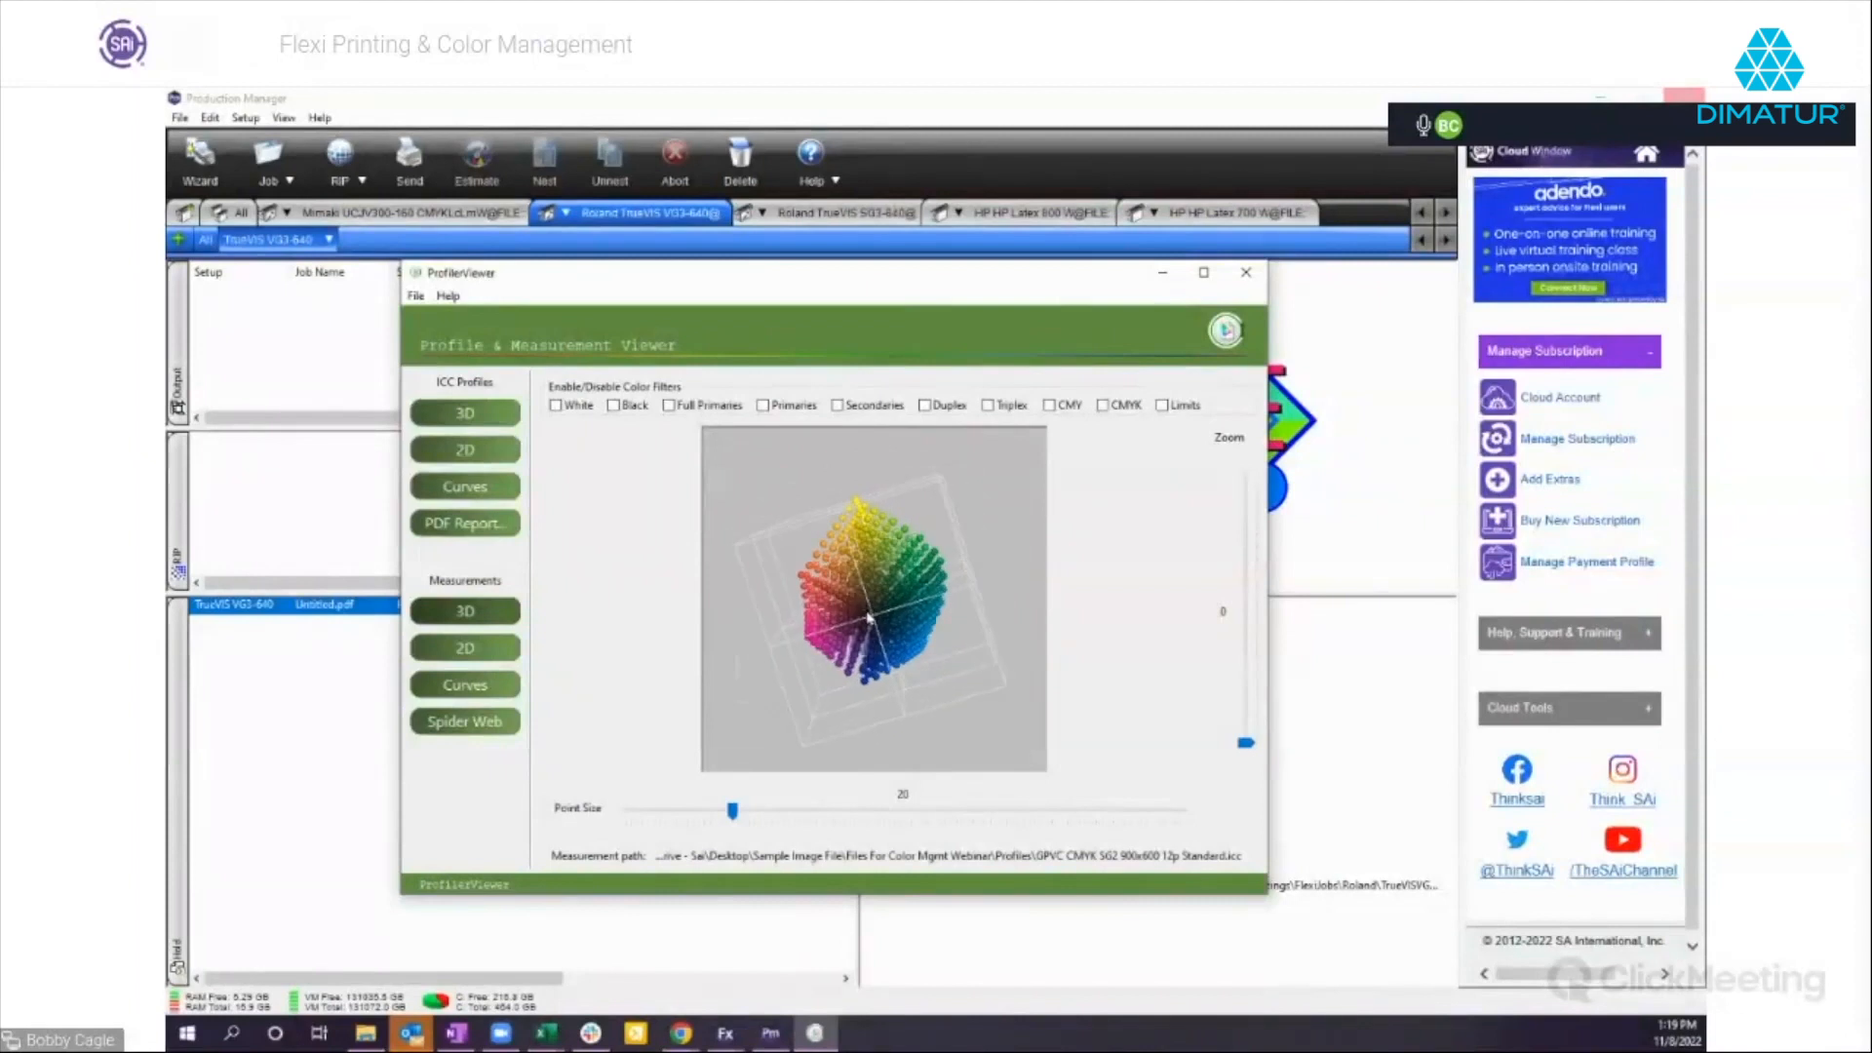
Show the profile's 2D gamut and load the JPEG Colorful Skulls from Files For Color Mgmt Webinar as sample data.
left_click(464, 454)
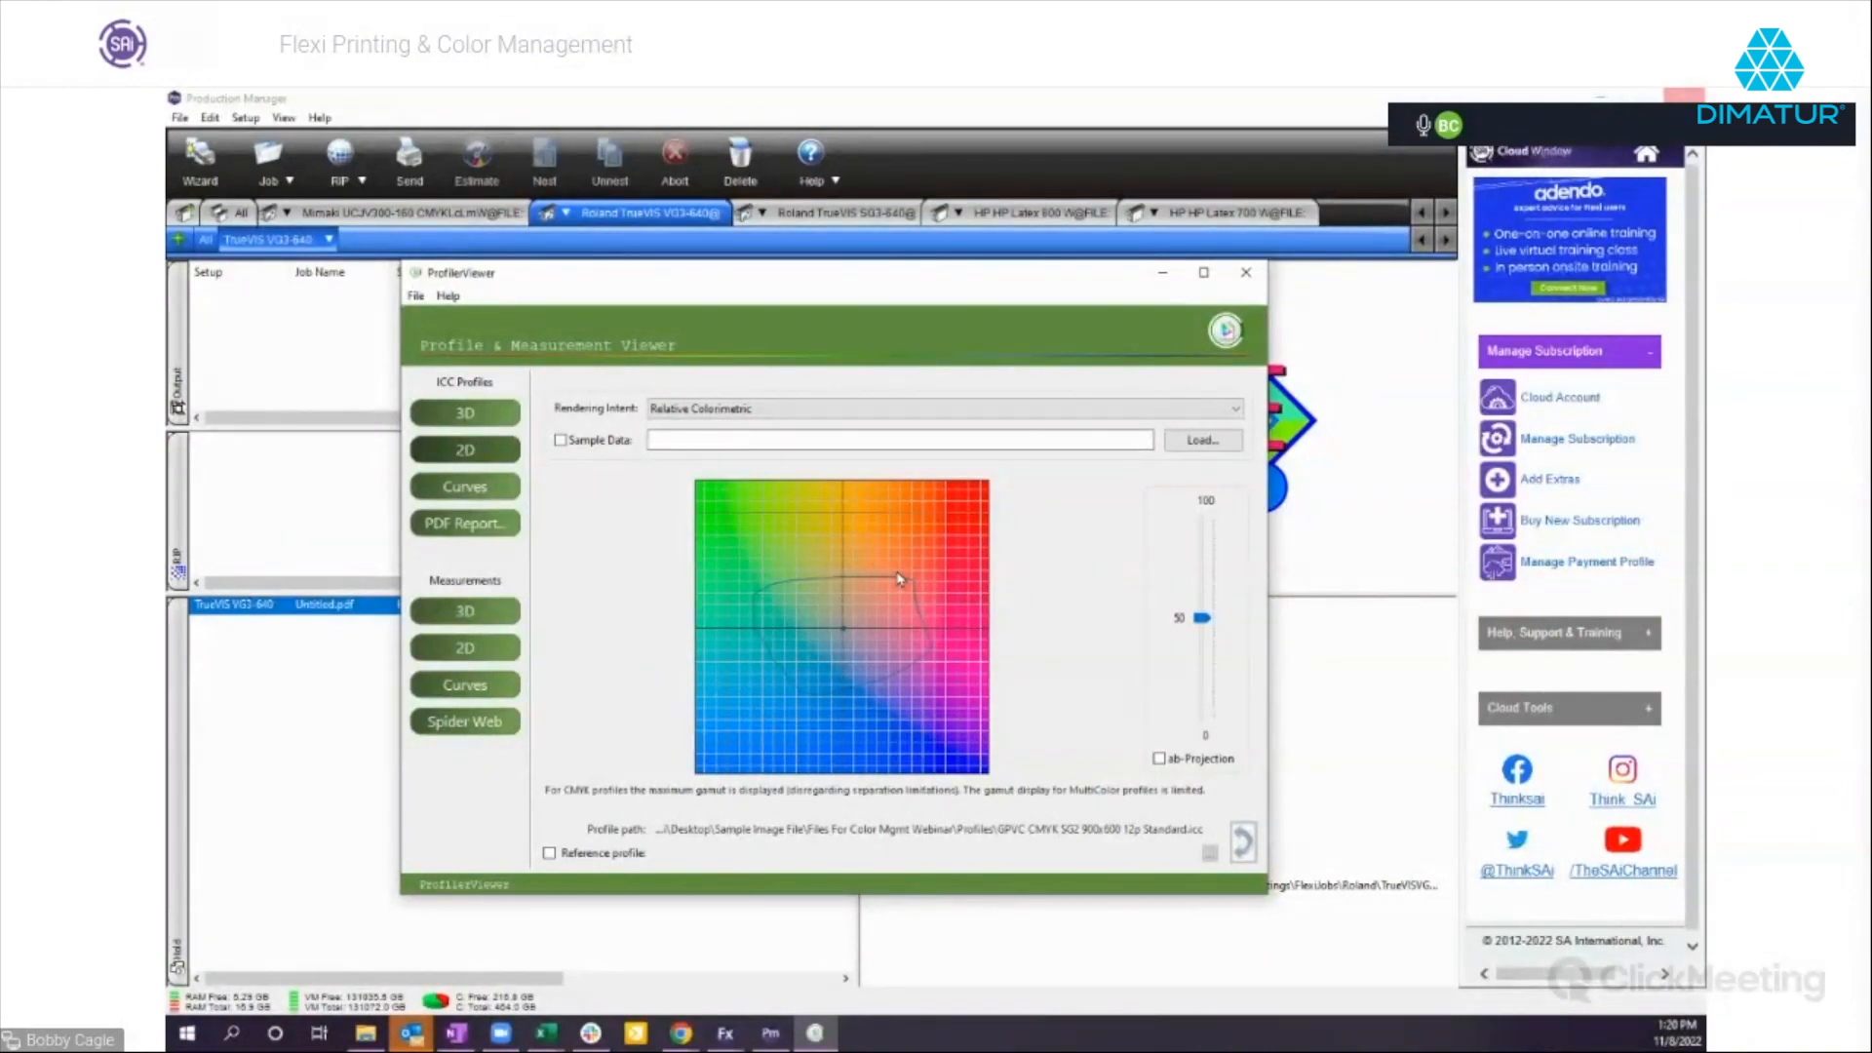
left_click(1196, 442)
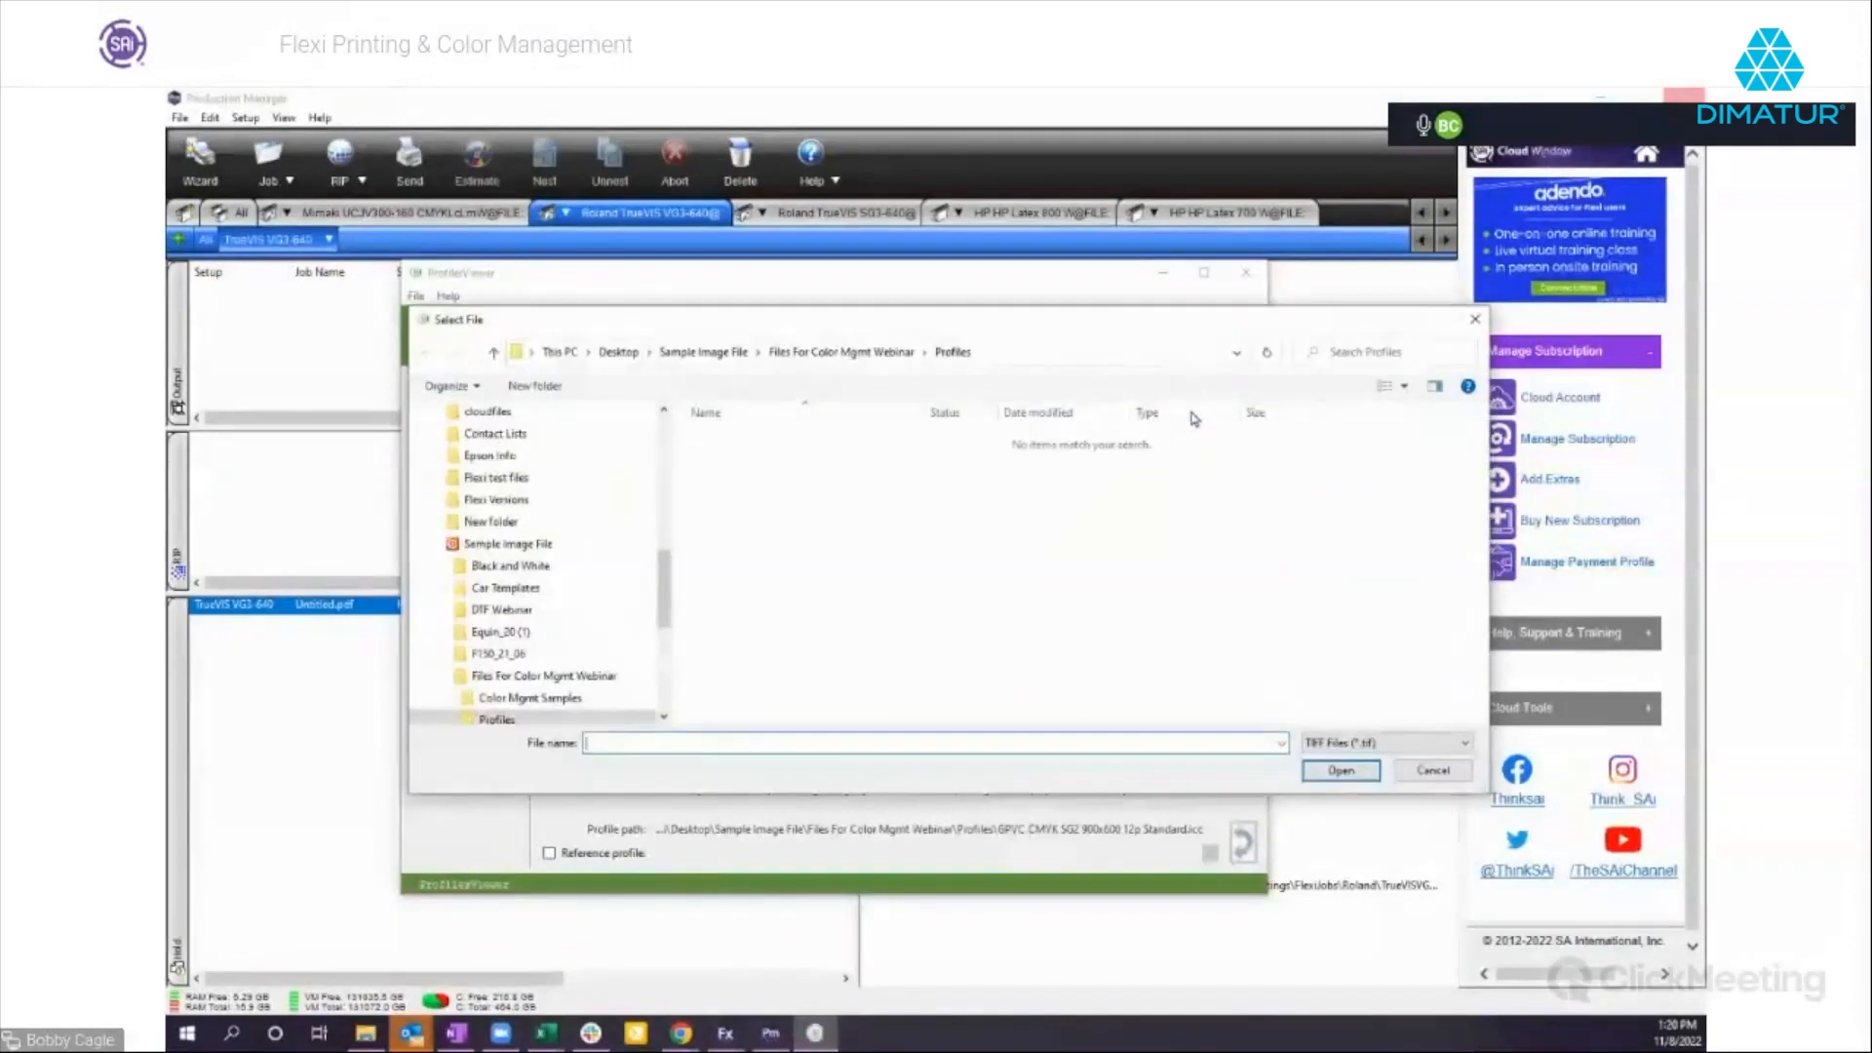
left_click_drag(1100, 332, 1045, 286)
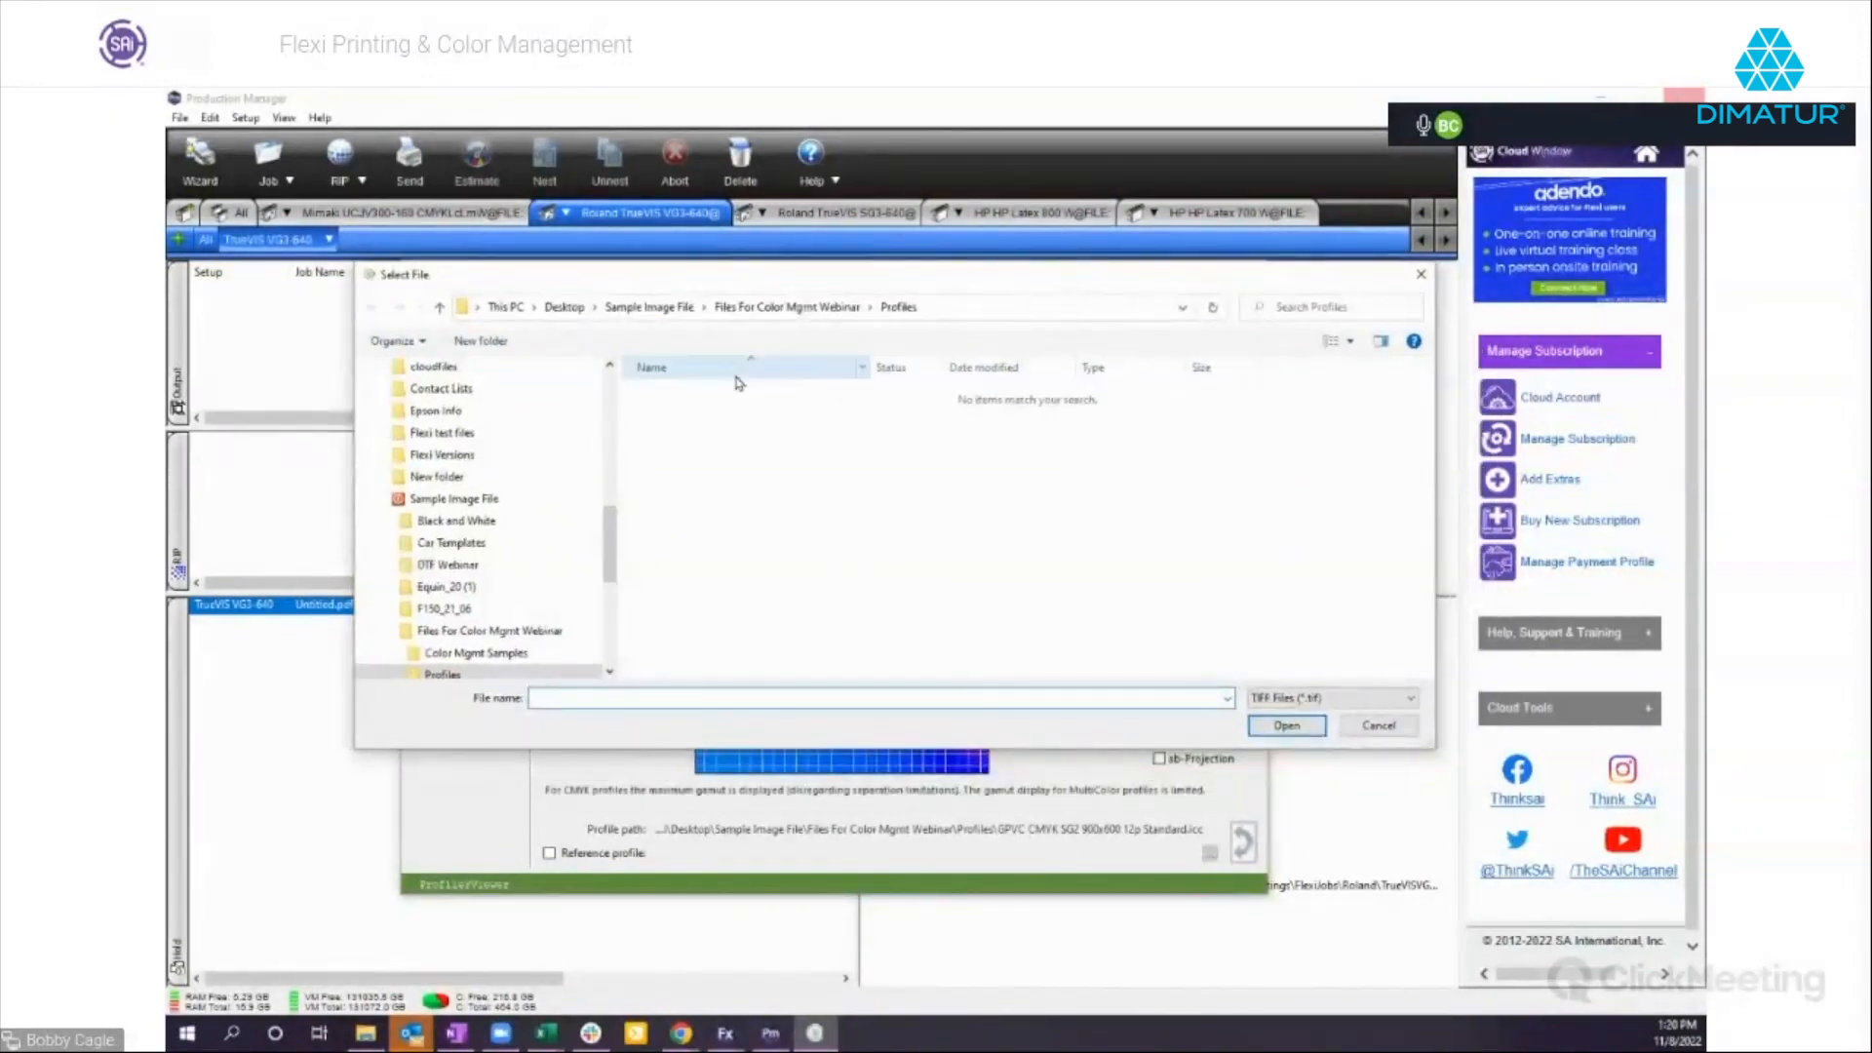
left_click(500, 634)
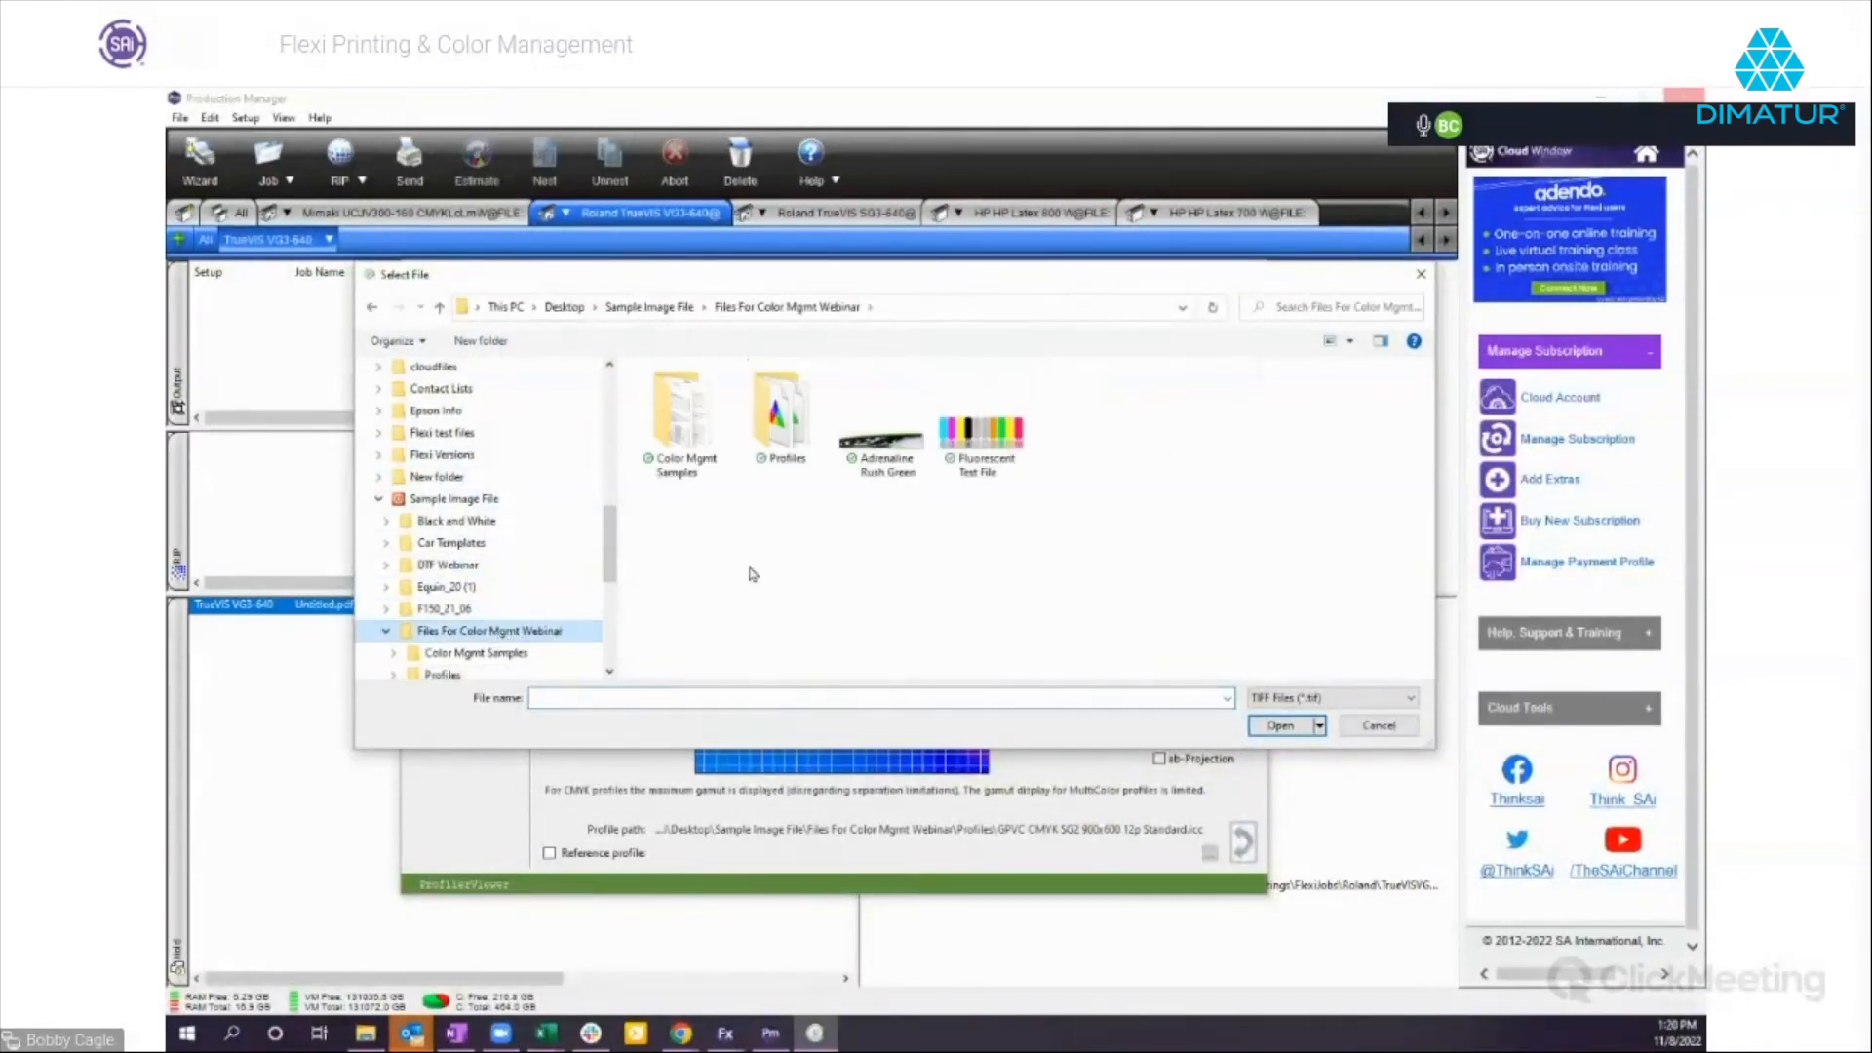
double_click(684, 434)
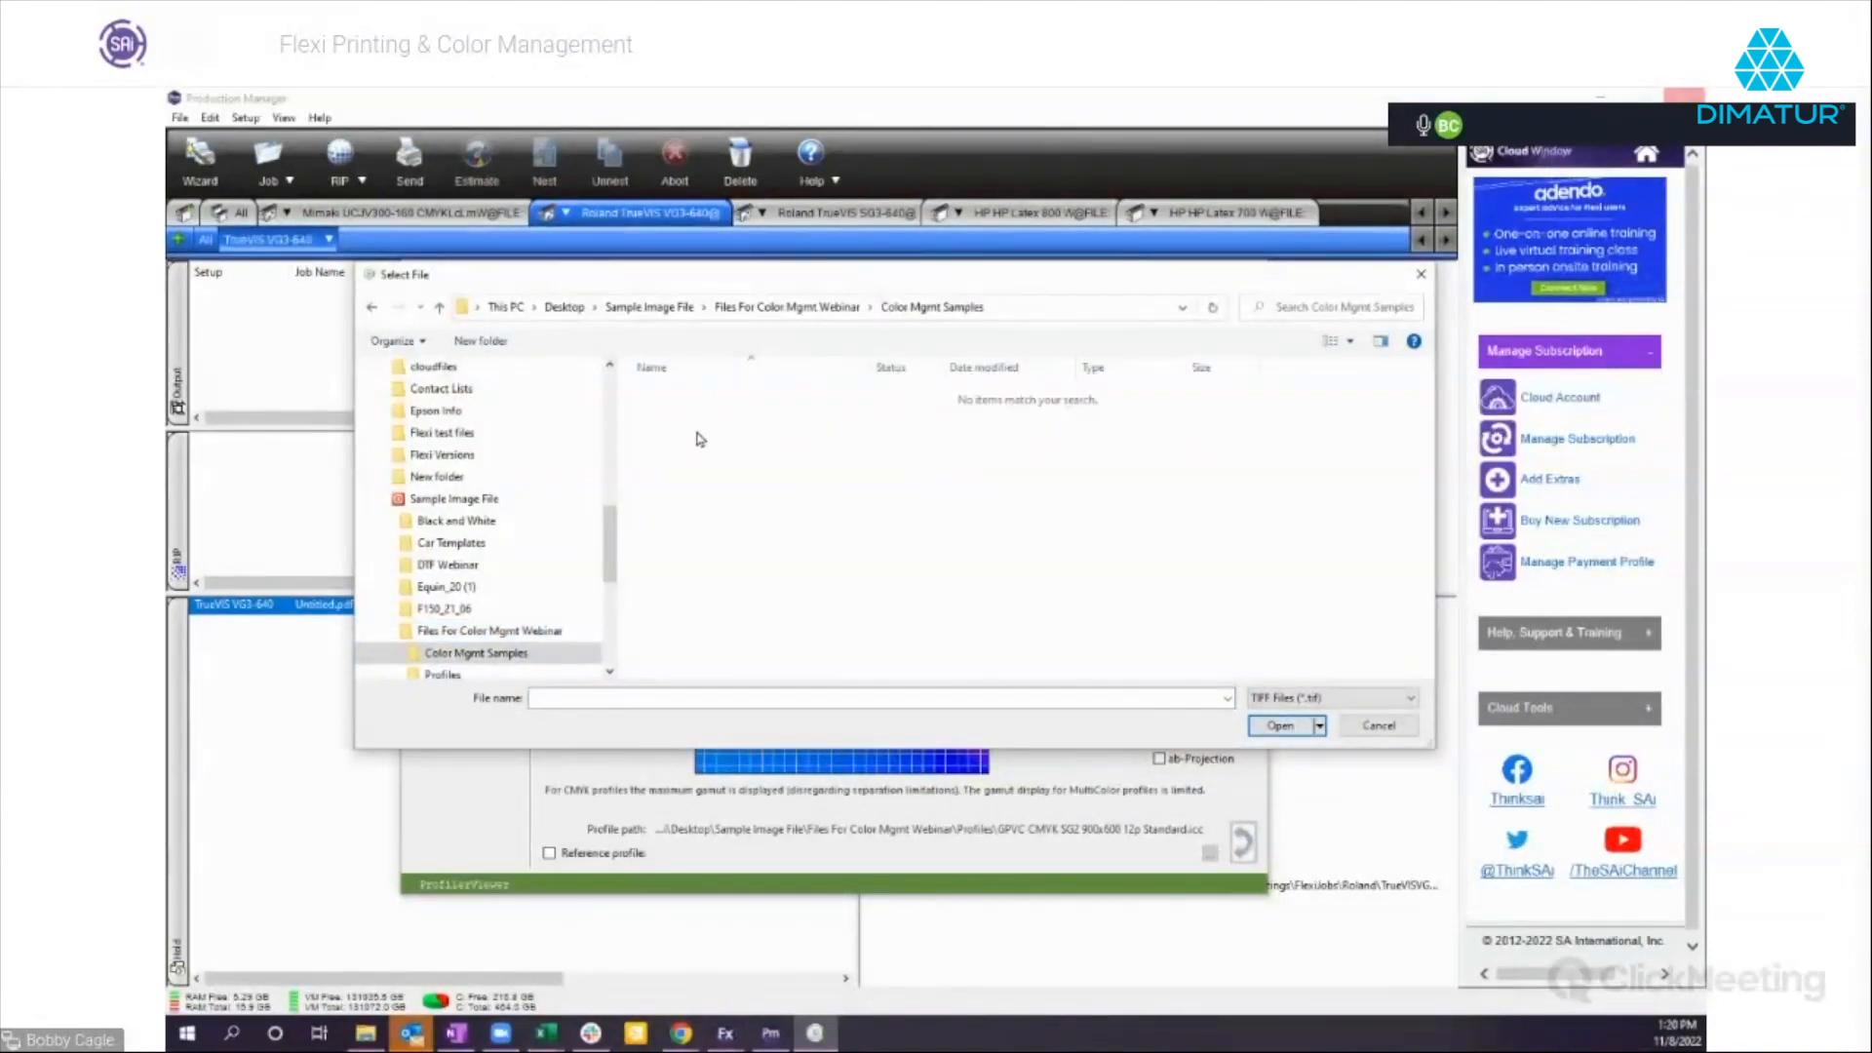
left_click(457, 631)
left_click_drag(606, 580, 607, 607)
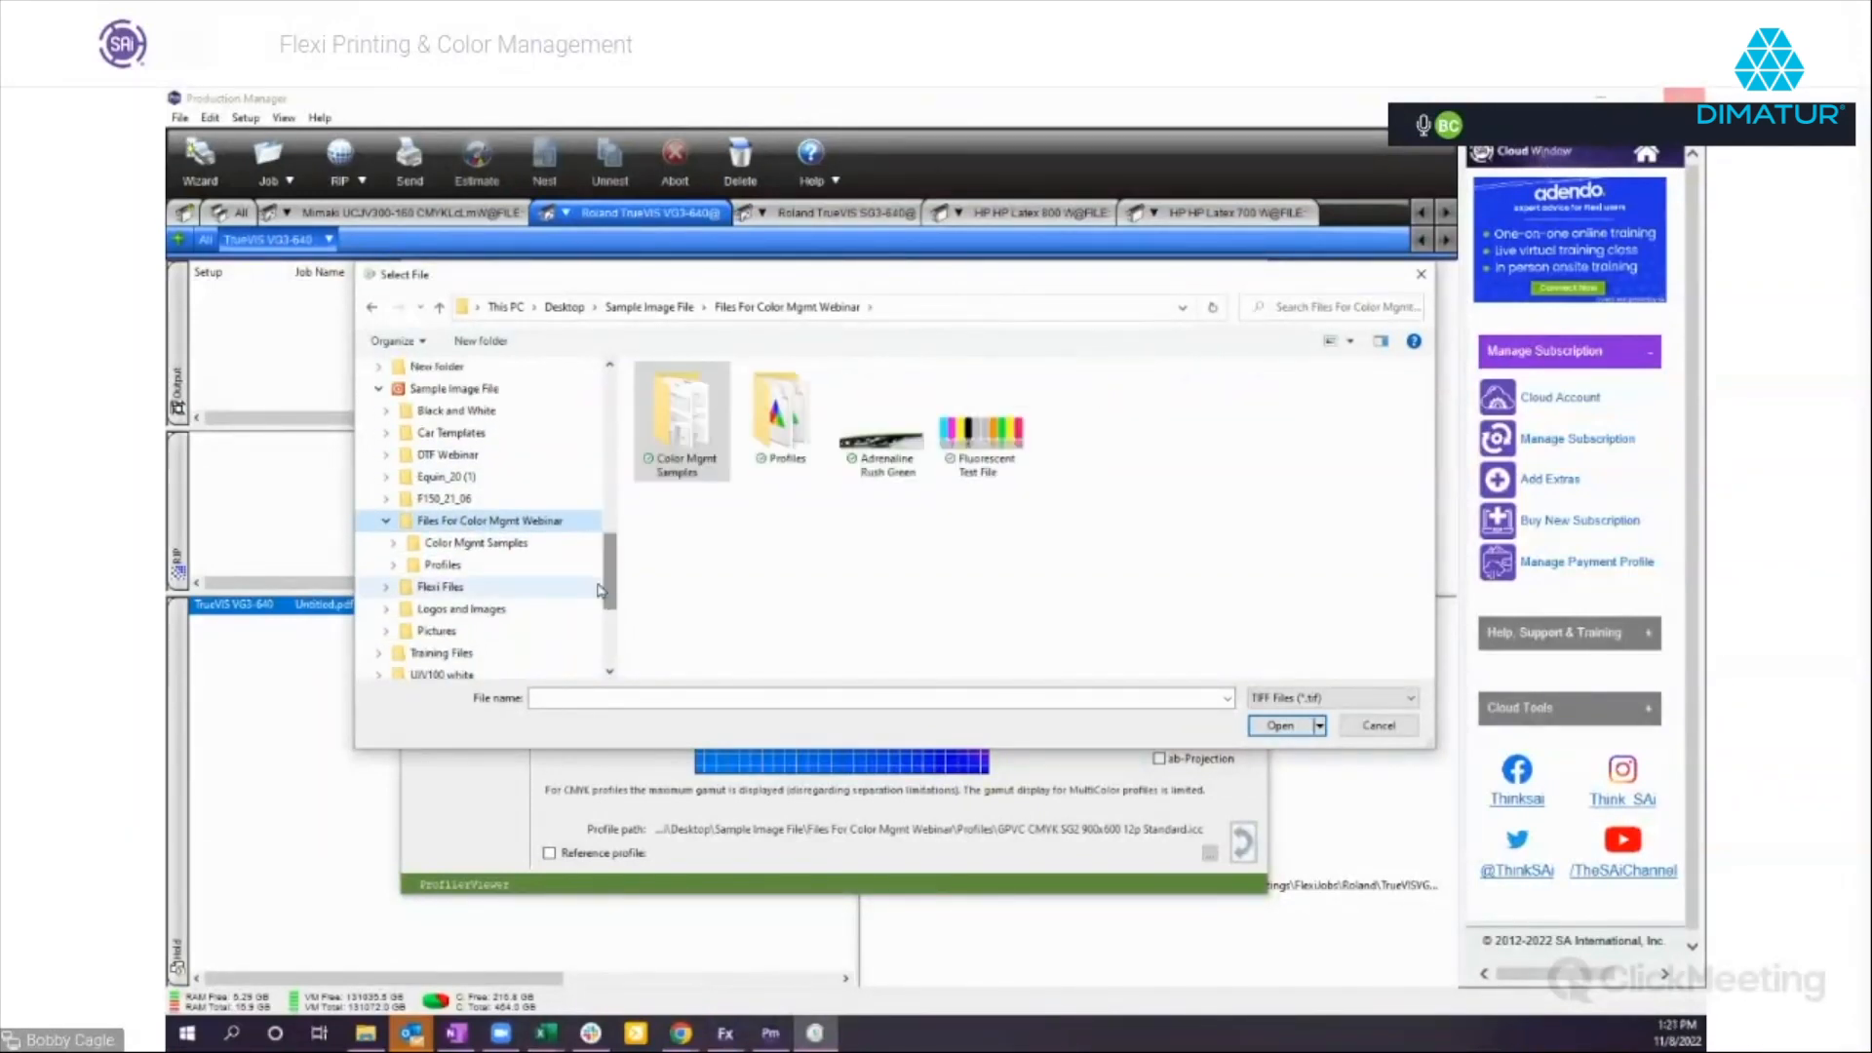
left_click(475, 542)
left_click(1411, 698)
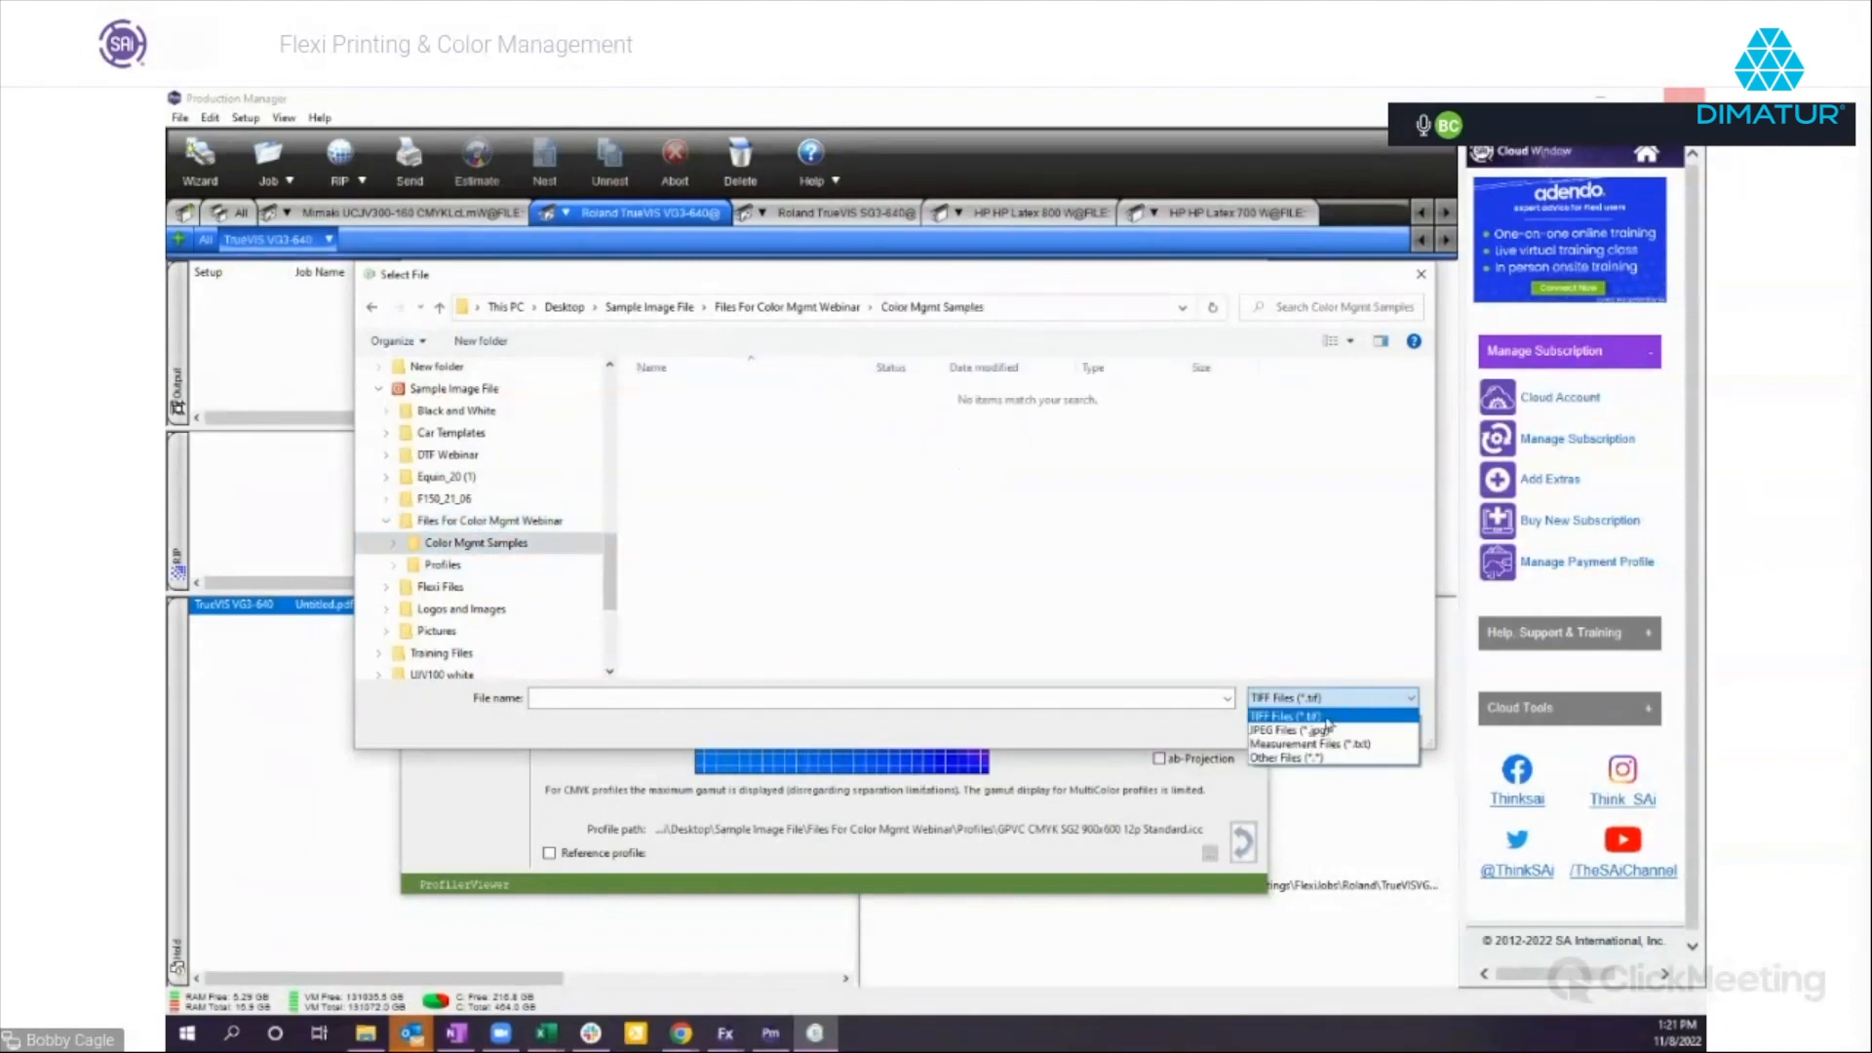
left_click(1289, 731)
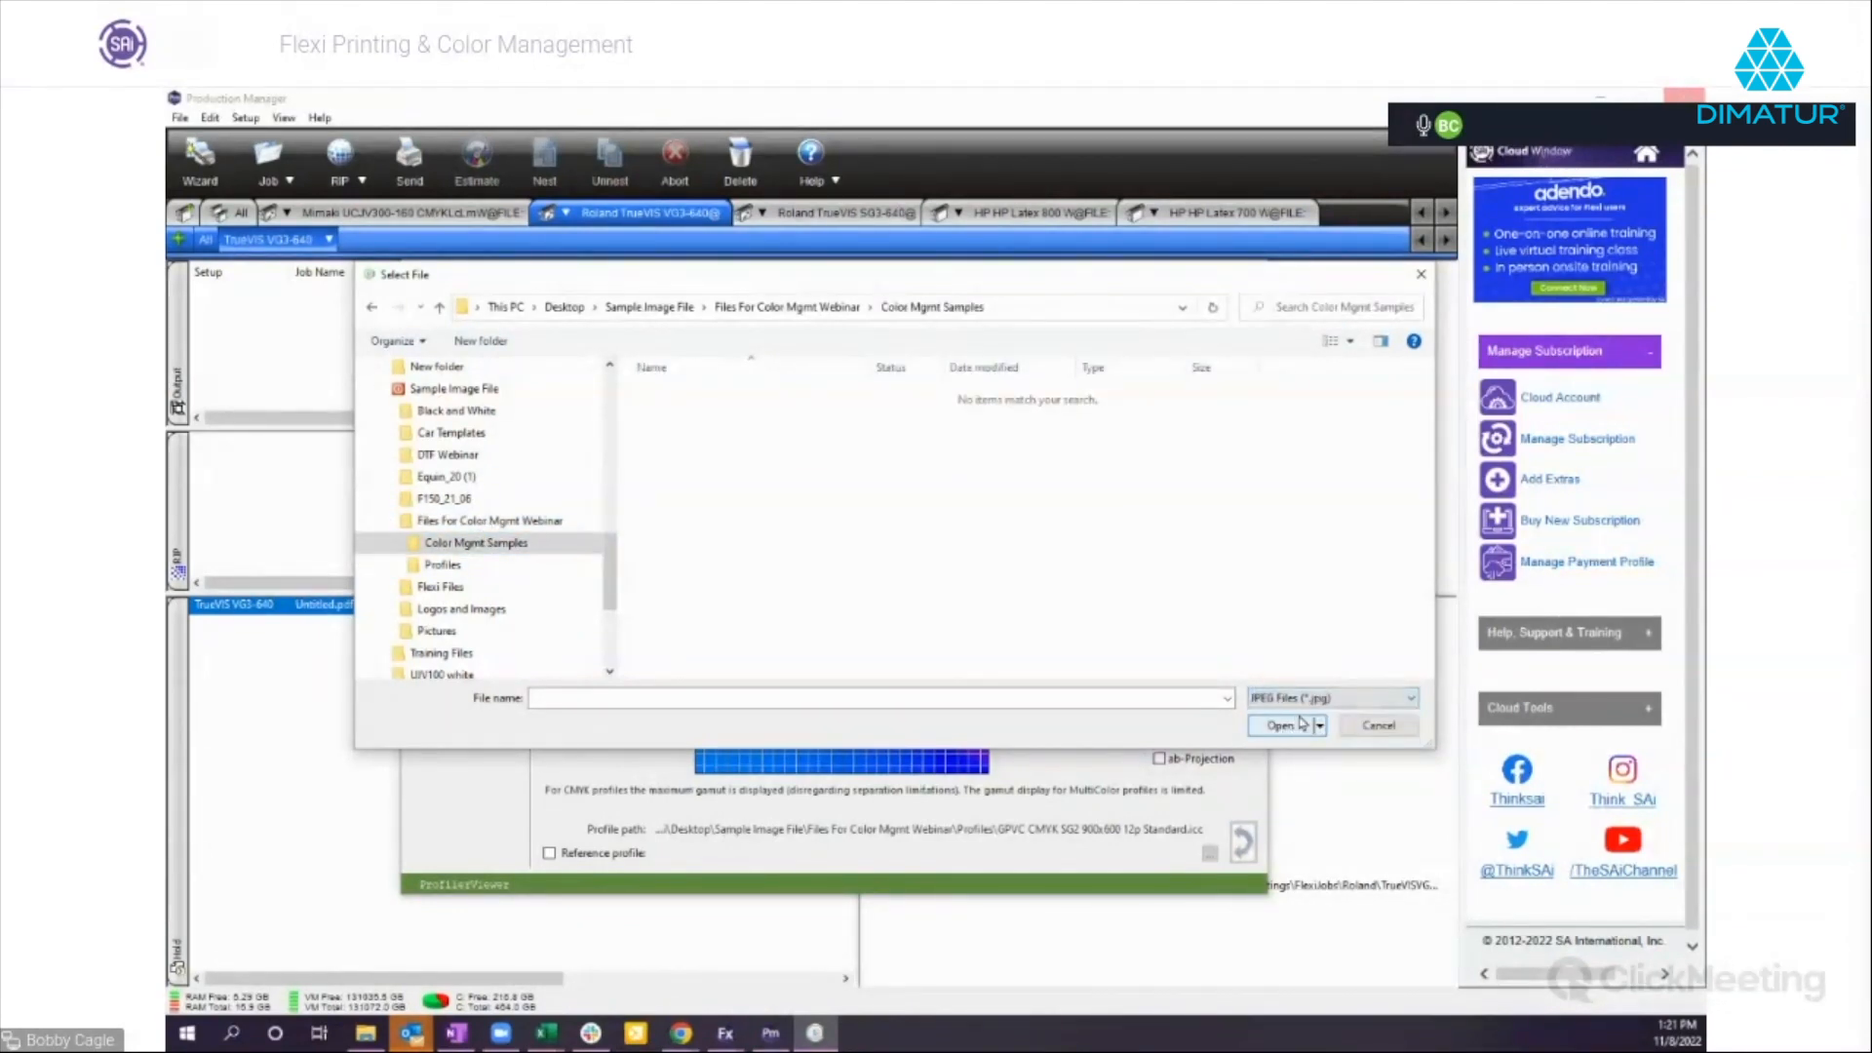
left_click(519, 524)
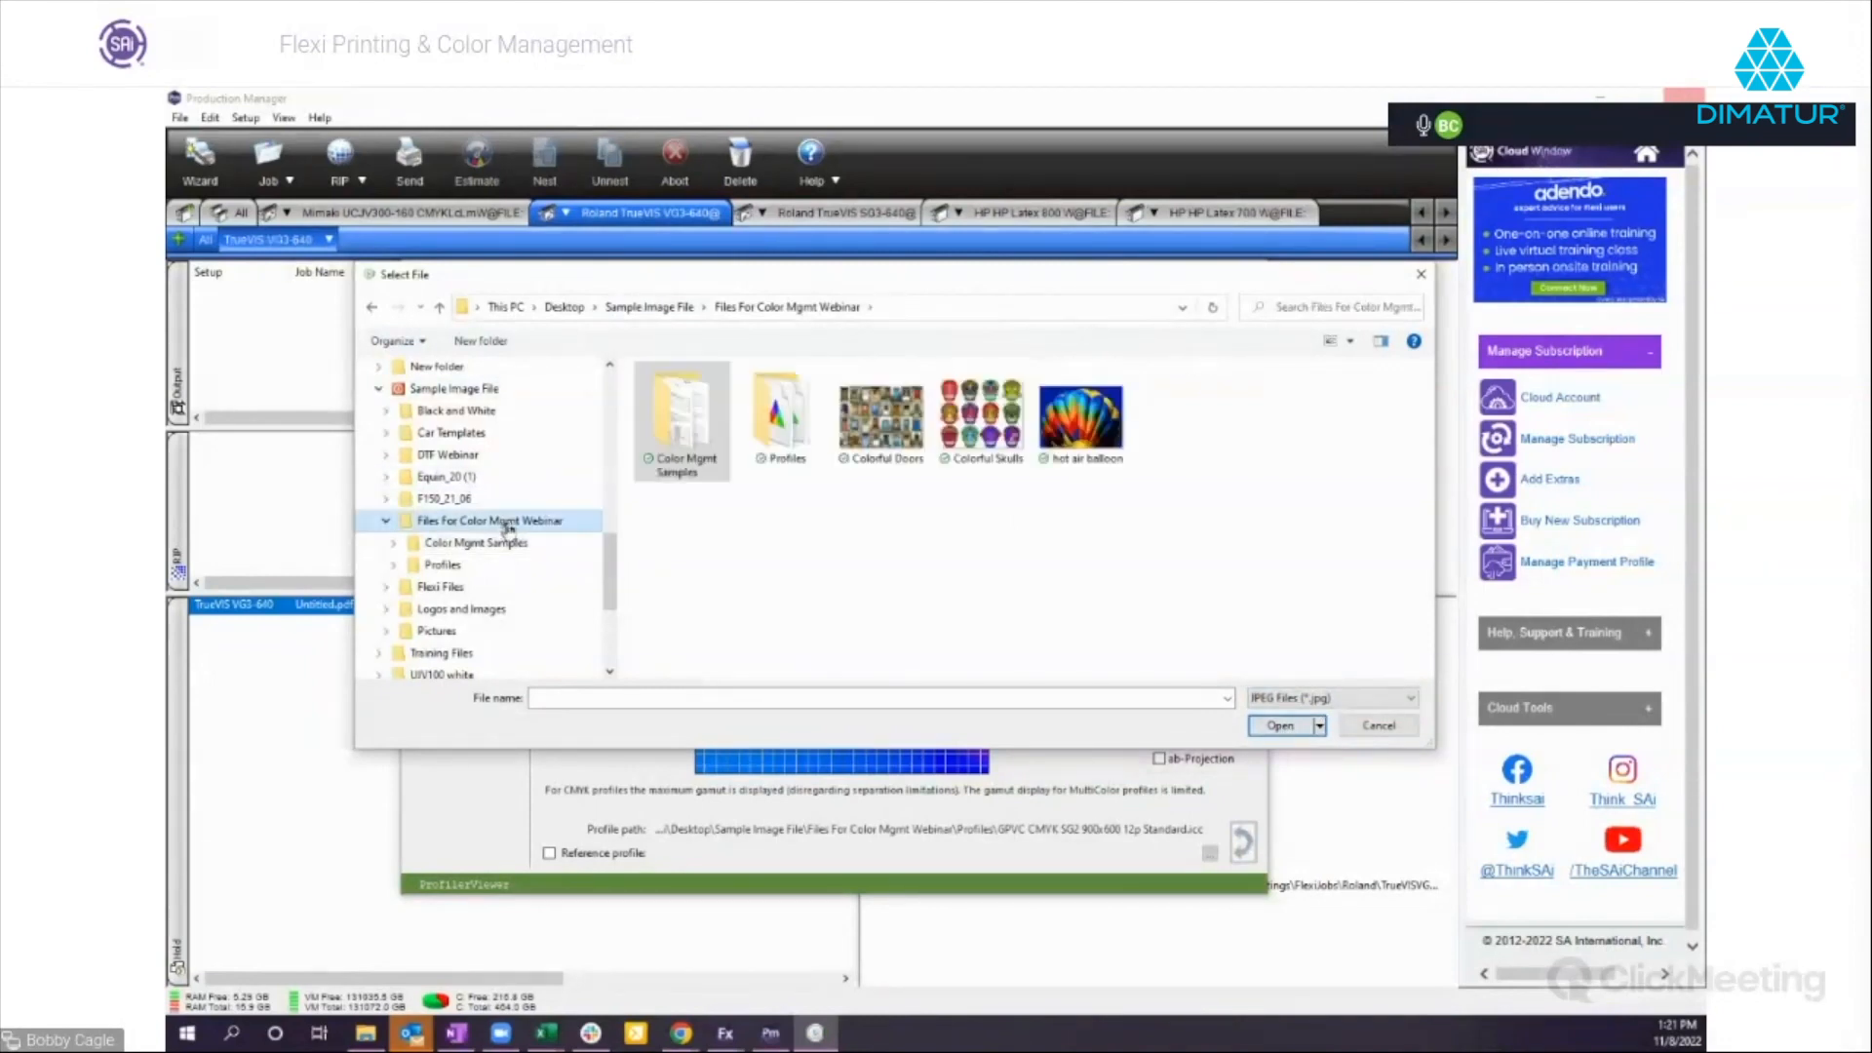
double_click(981, 418)
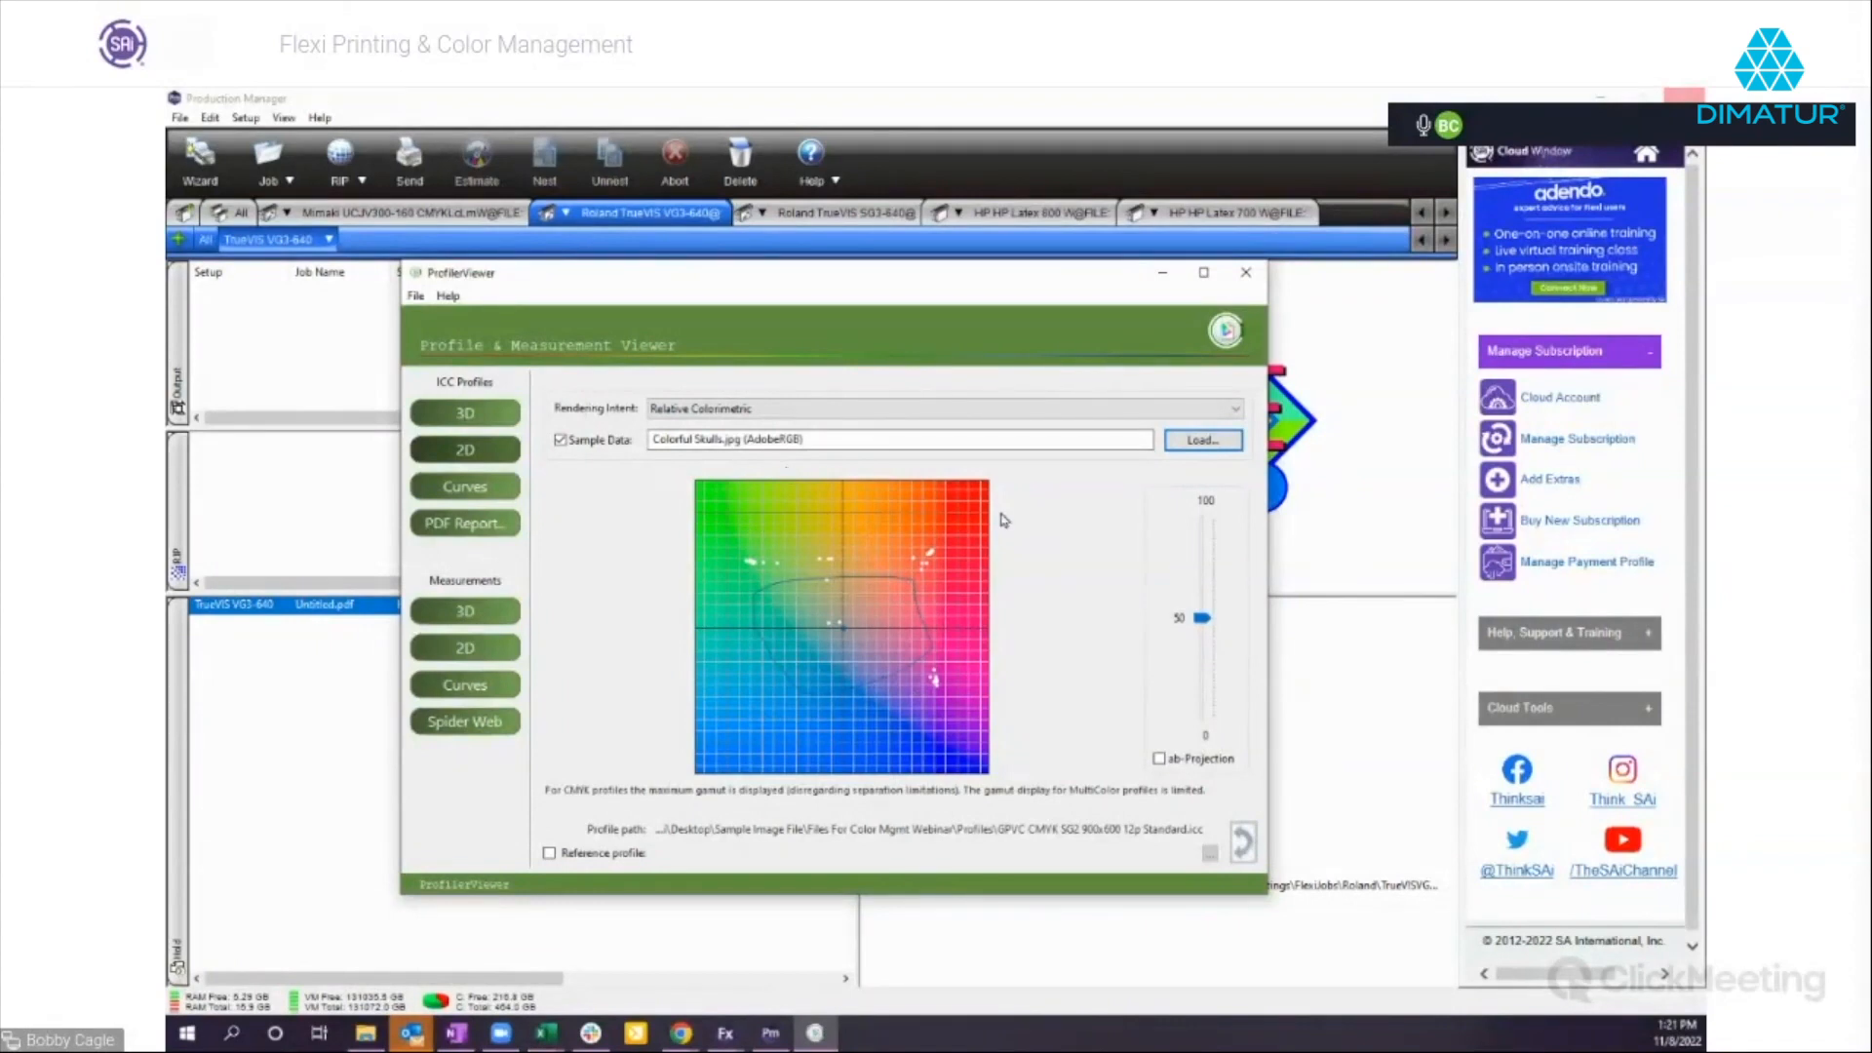
Examine the ICC profile's 3D gamut together with the Colorful Skulls sample data.
left_click(454, 415)
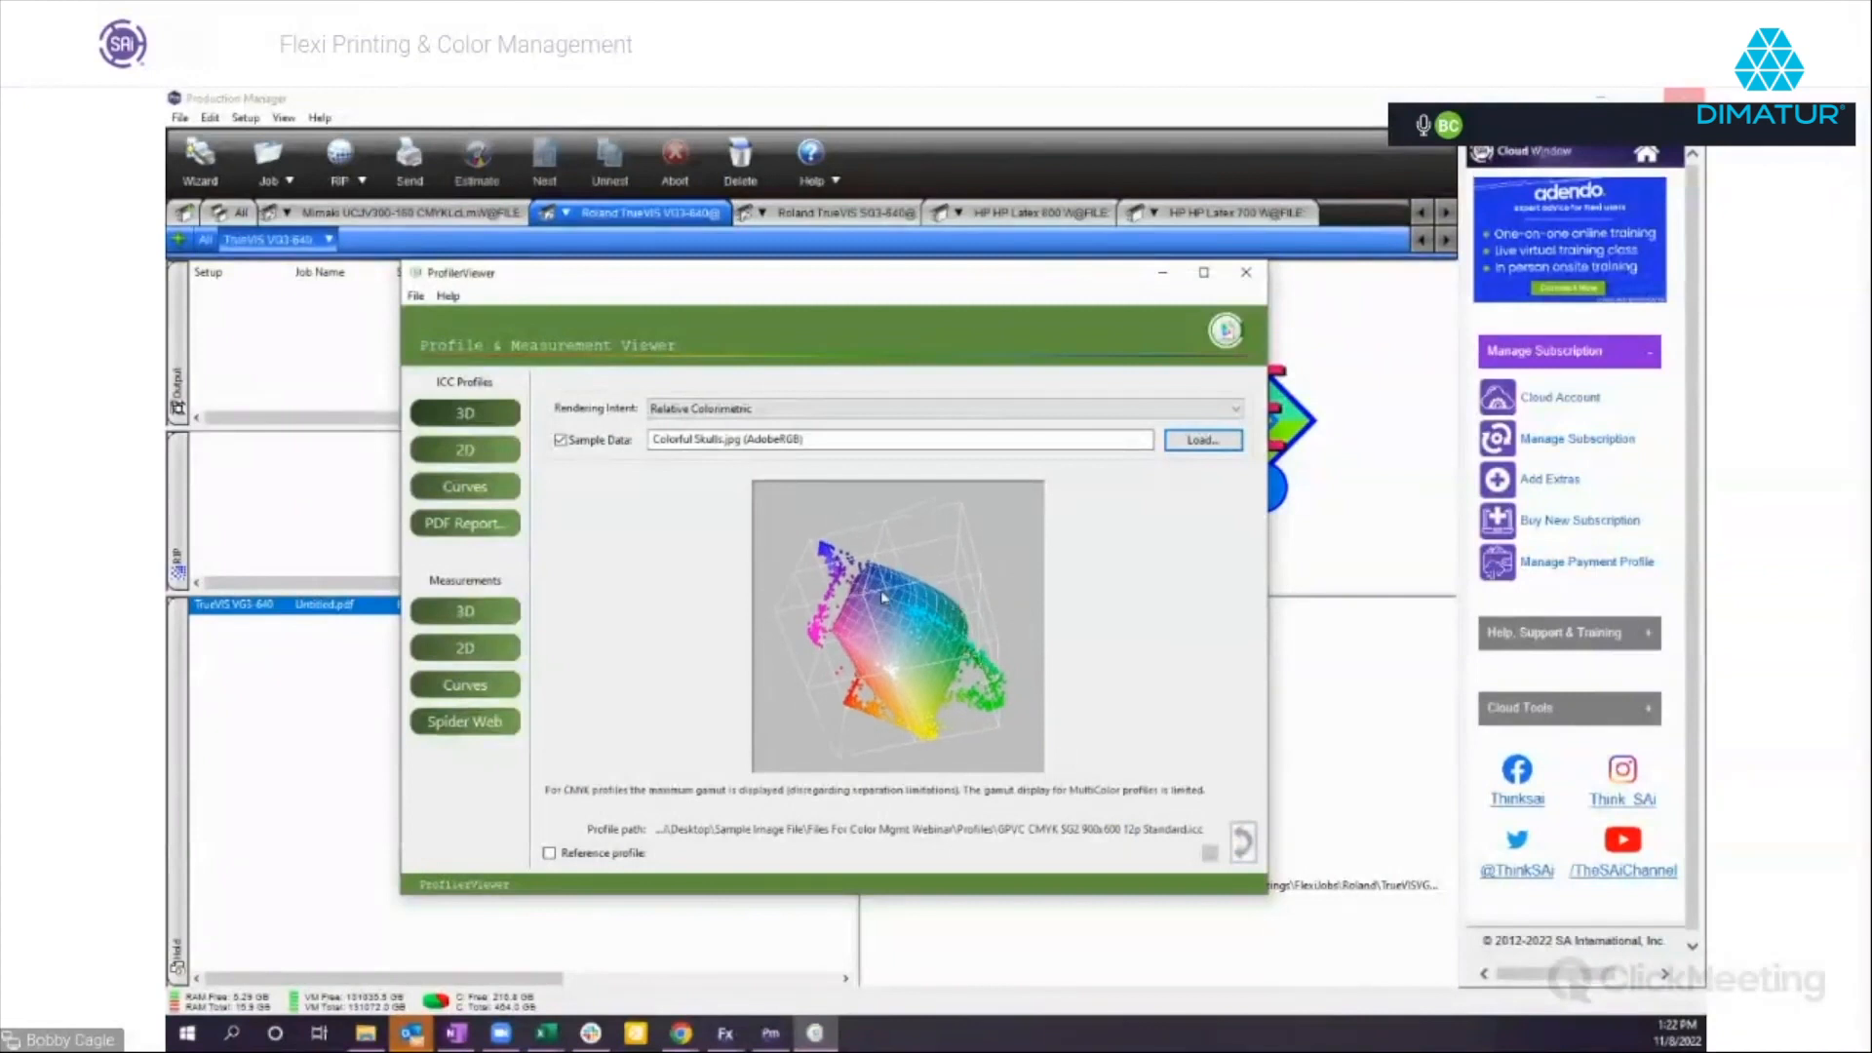
Load the Adrenaline Rush Green TIFF as the sample data and show the ICC profile's 2D gamut.
left_click(1209, 443)
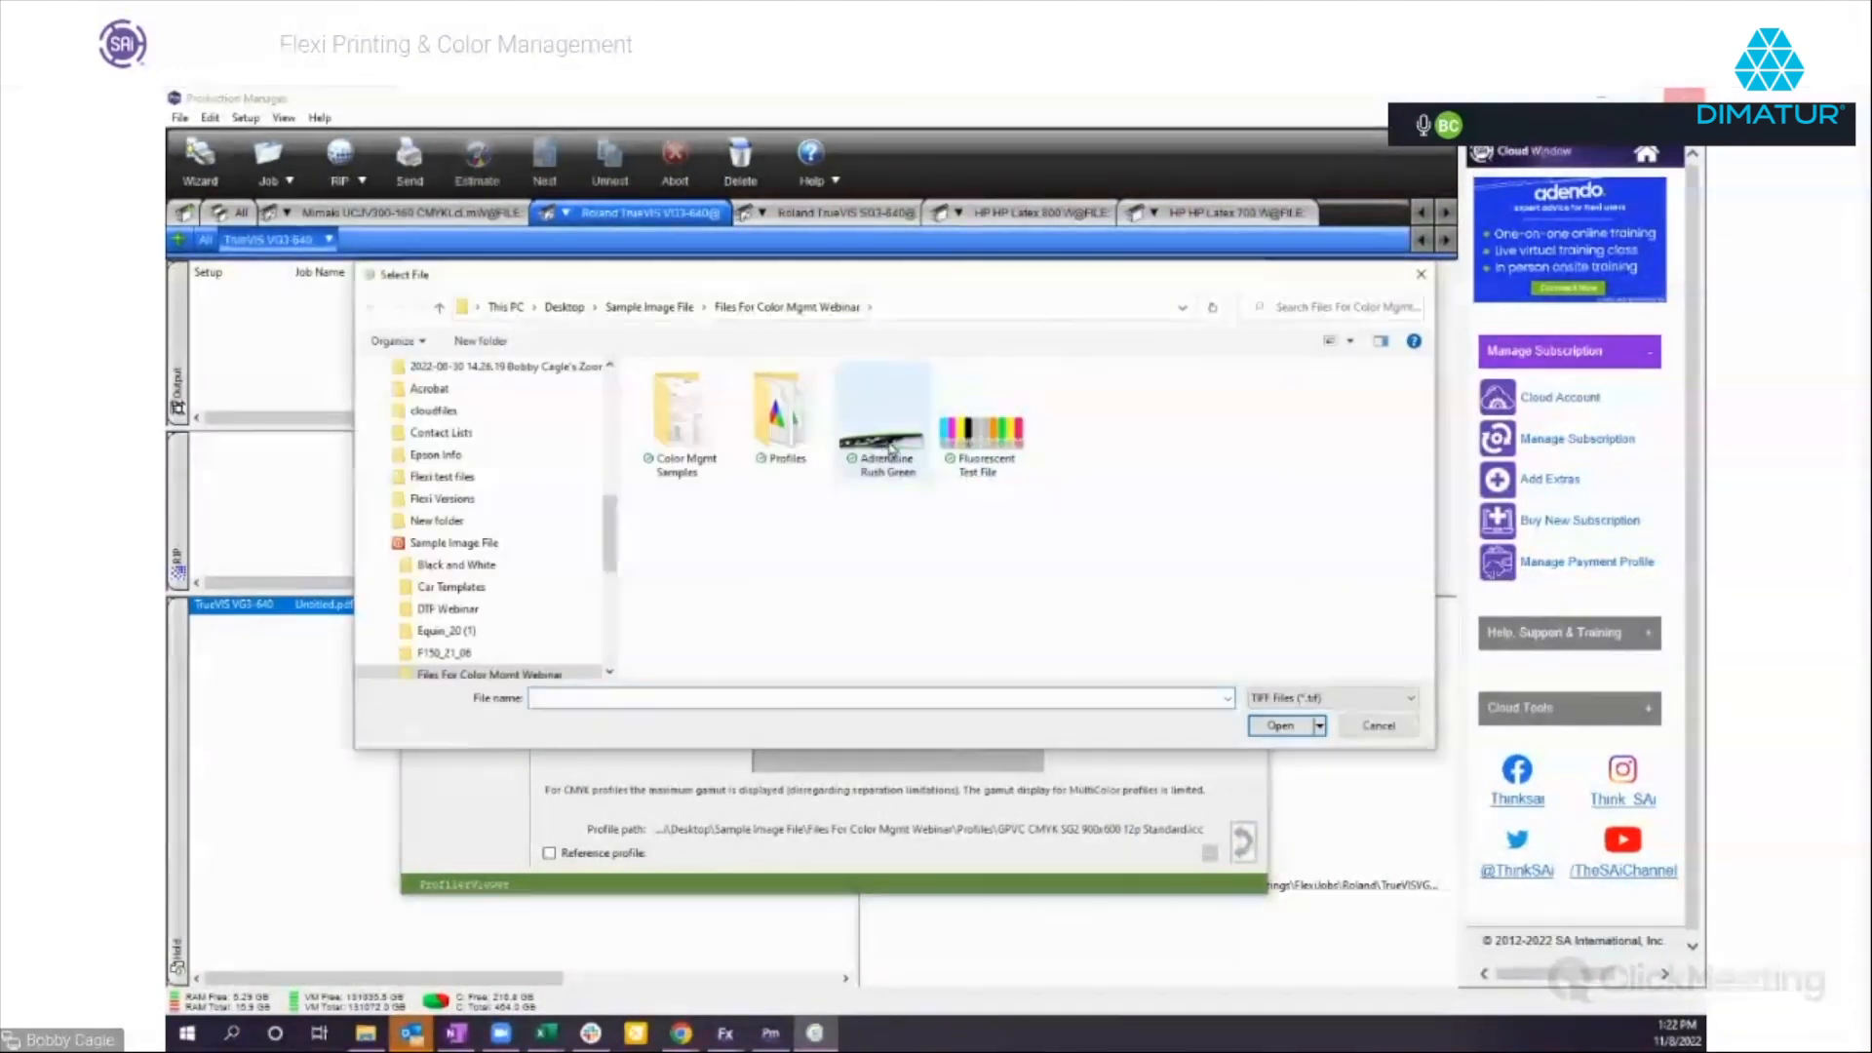
double_click(886, 448)
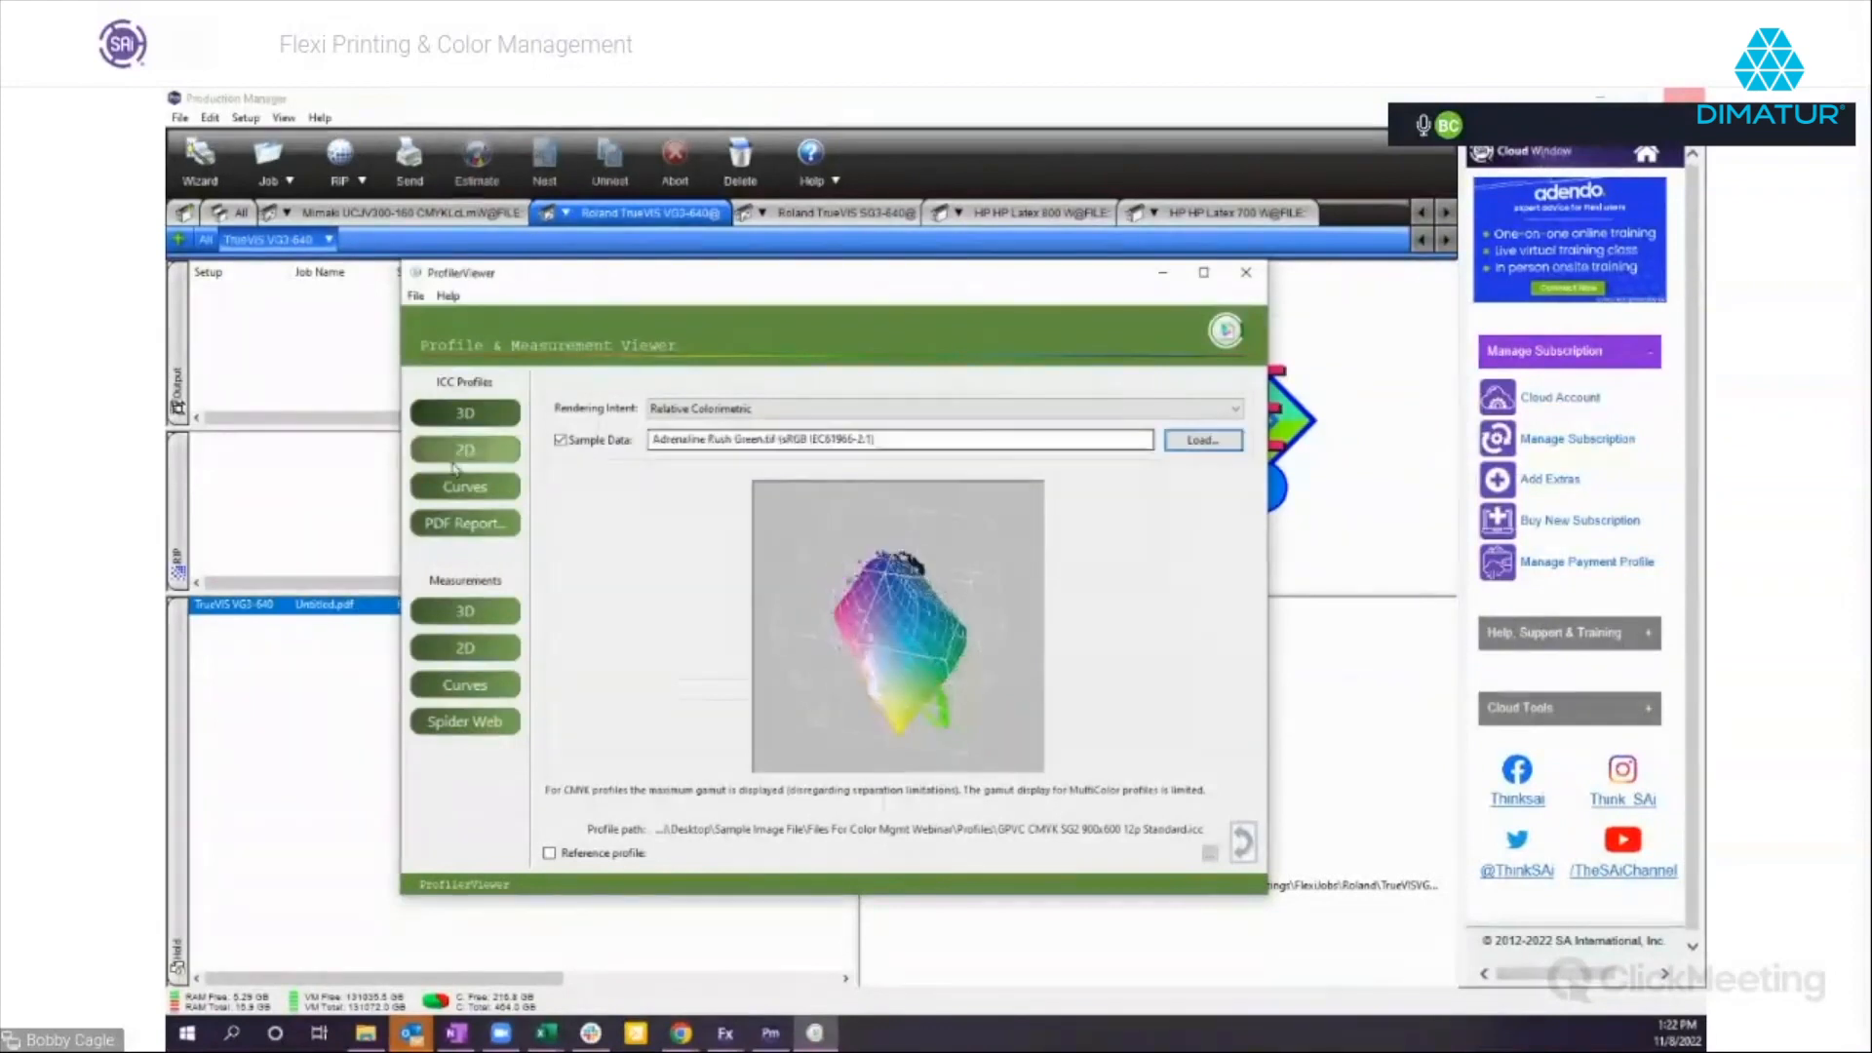
left_click(465, 449)
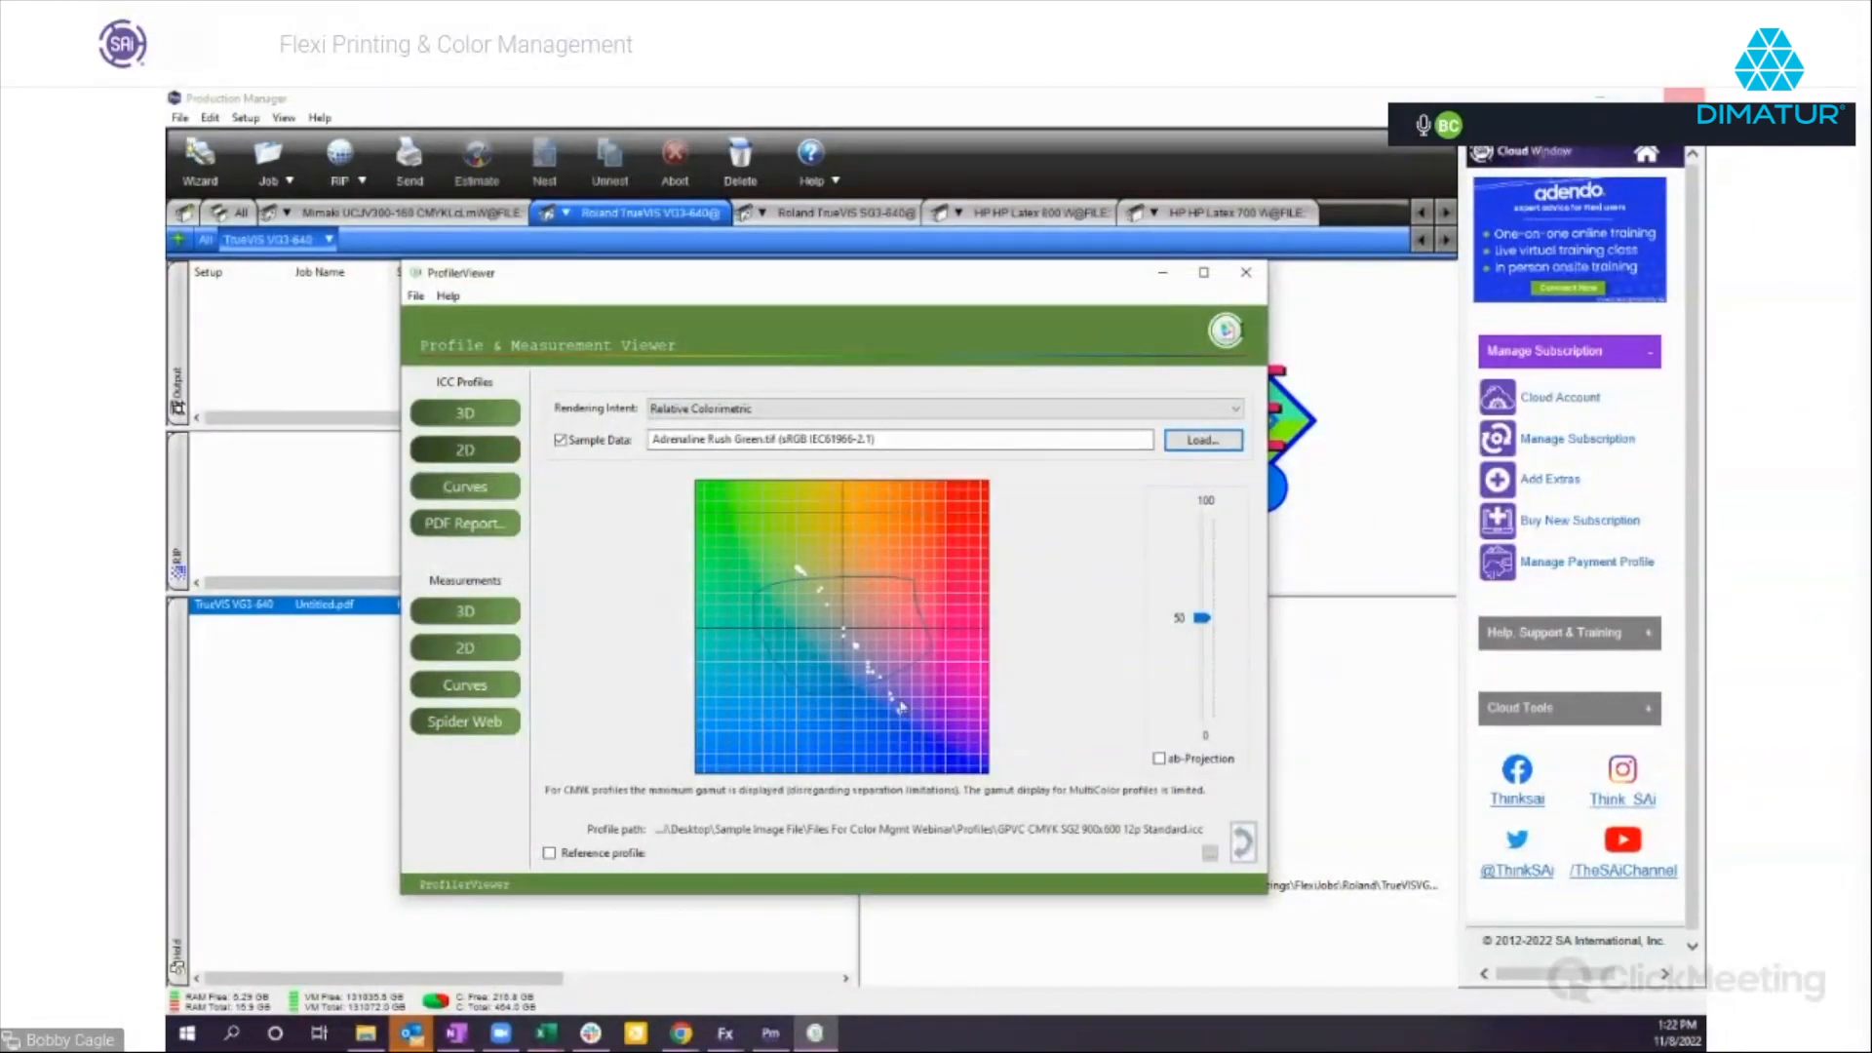
Switch to the Skull PNG document in Flexi and delete the skull artwork.
left_click(726, 1032)
left_click(792, 958)
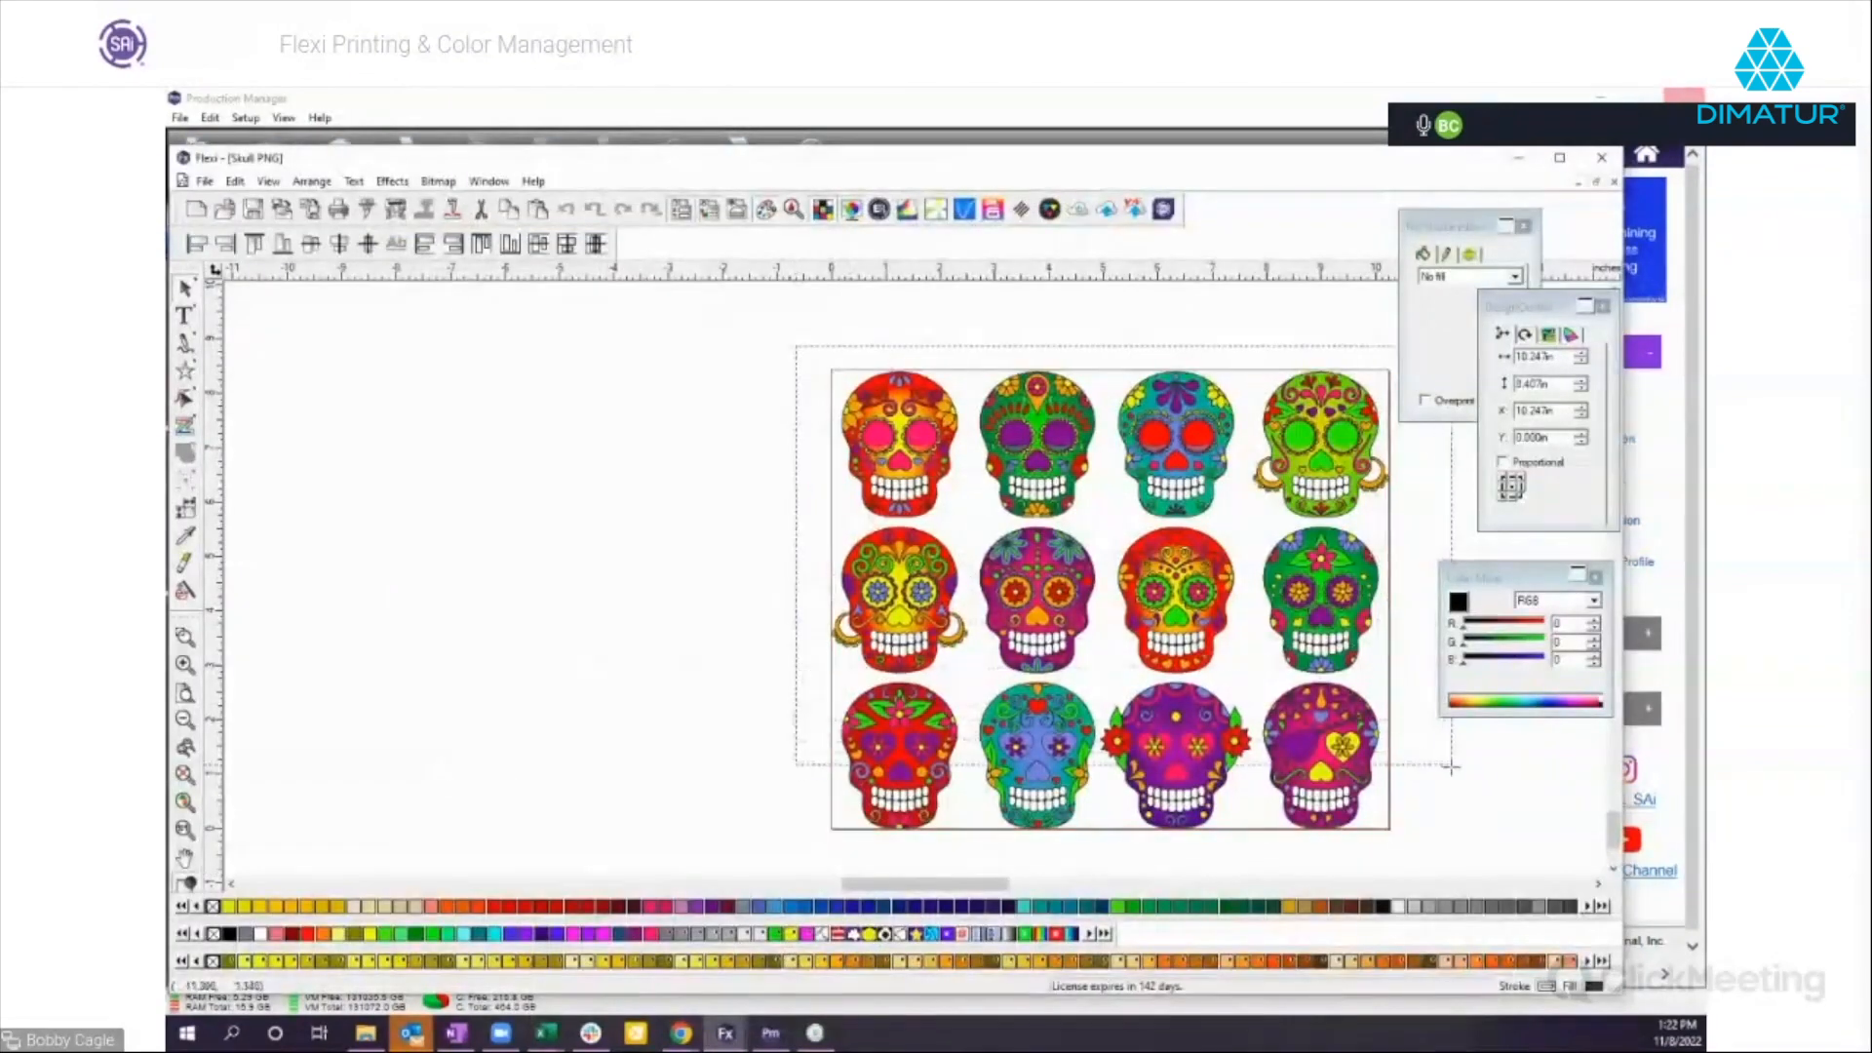
key("Delete")
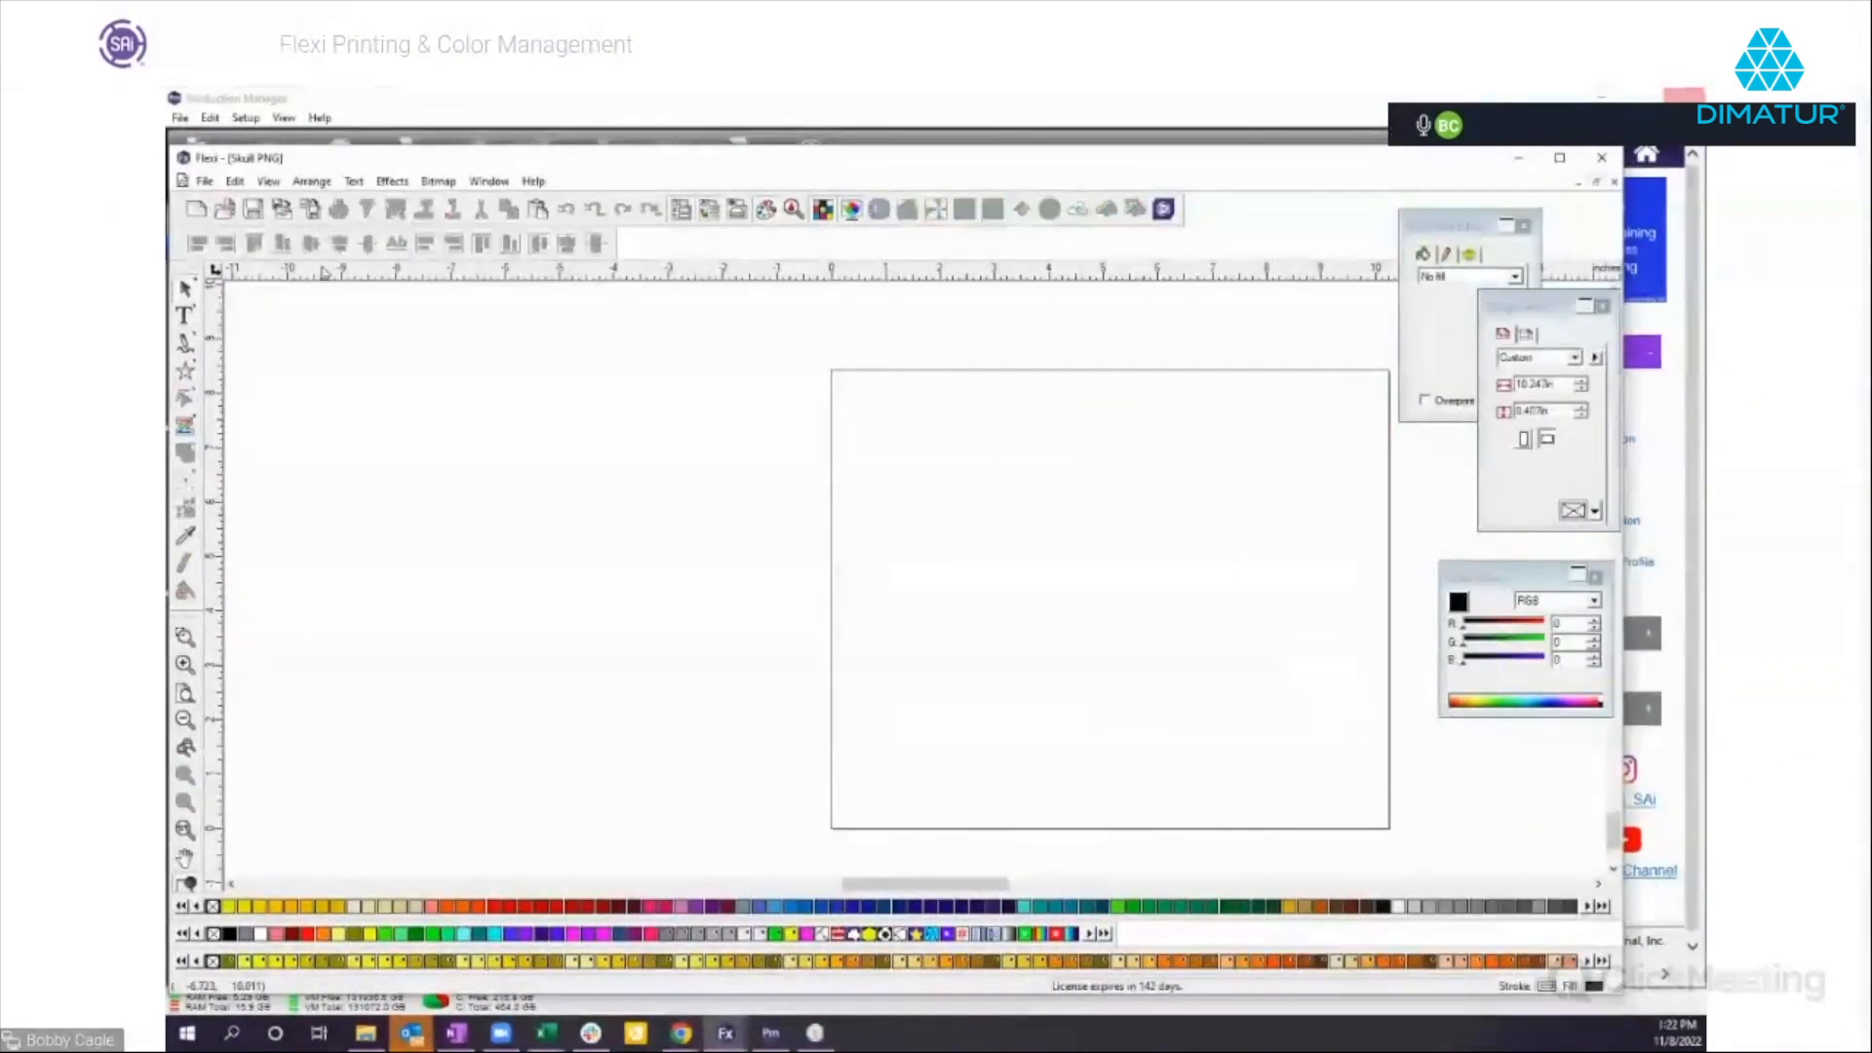
Import the Adrenaline Rush Green TIFF from Files For Color Mgmt Webinar and place it in the drawing.
left_click(280, 212)
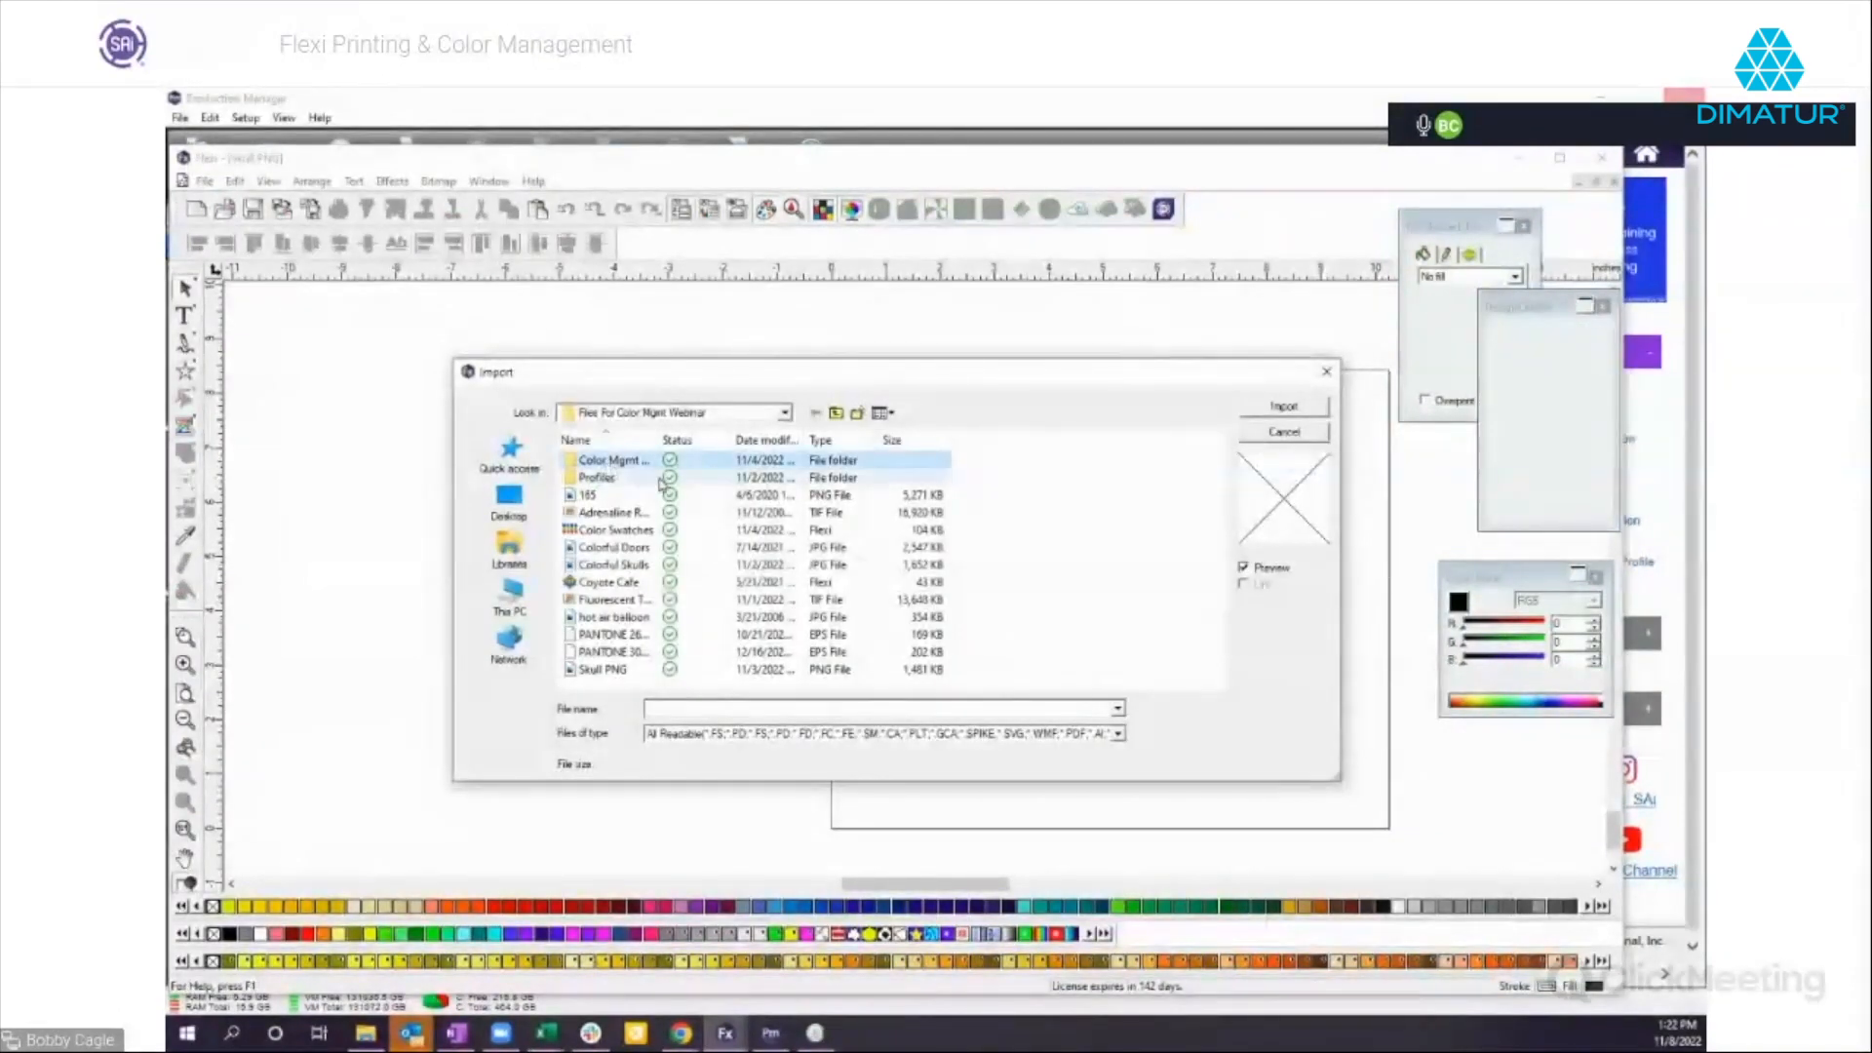
double_click(608, 517)
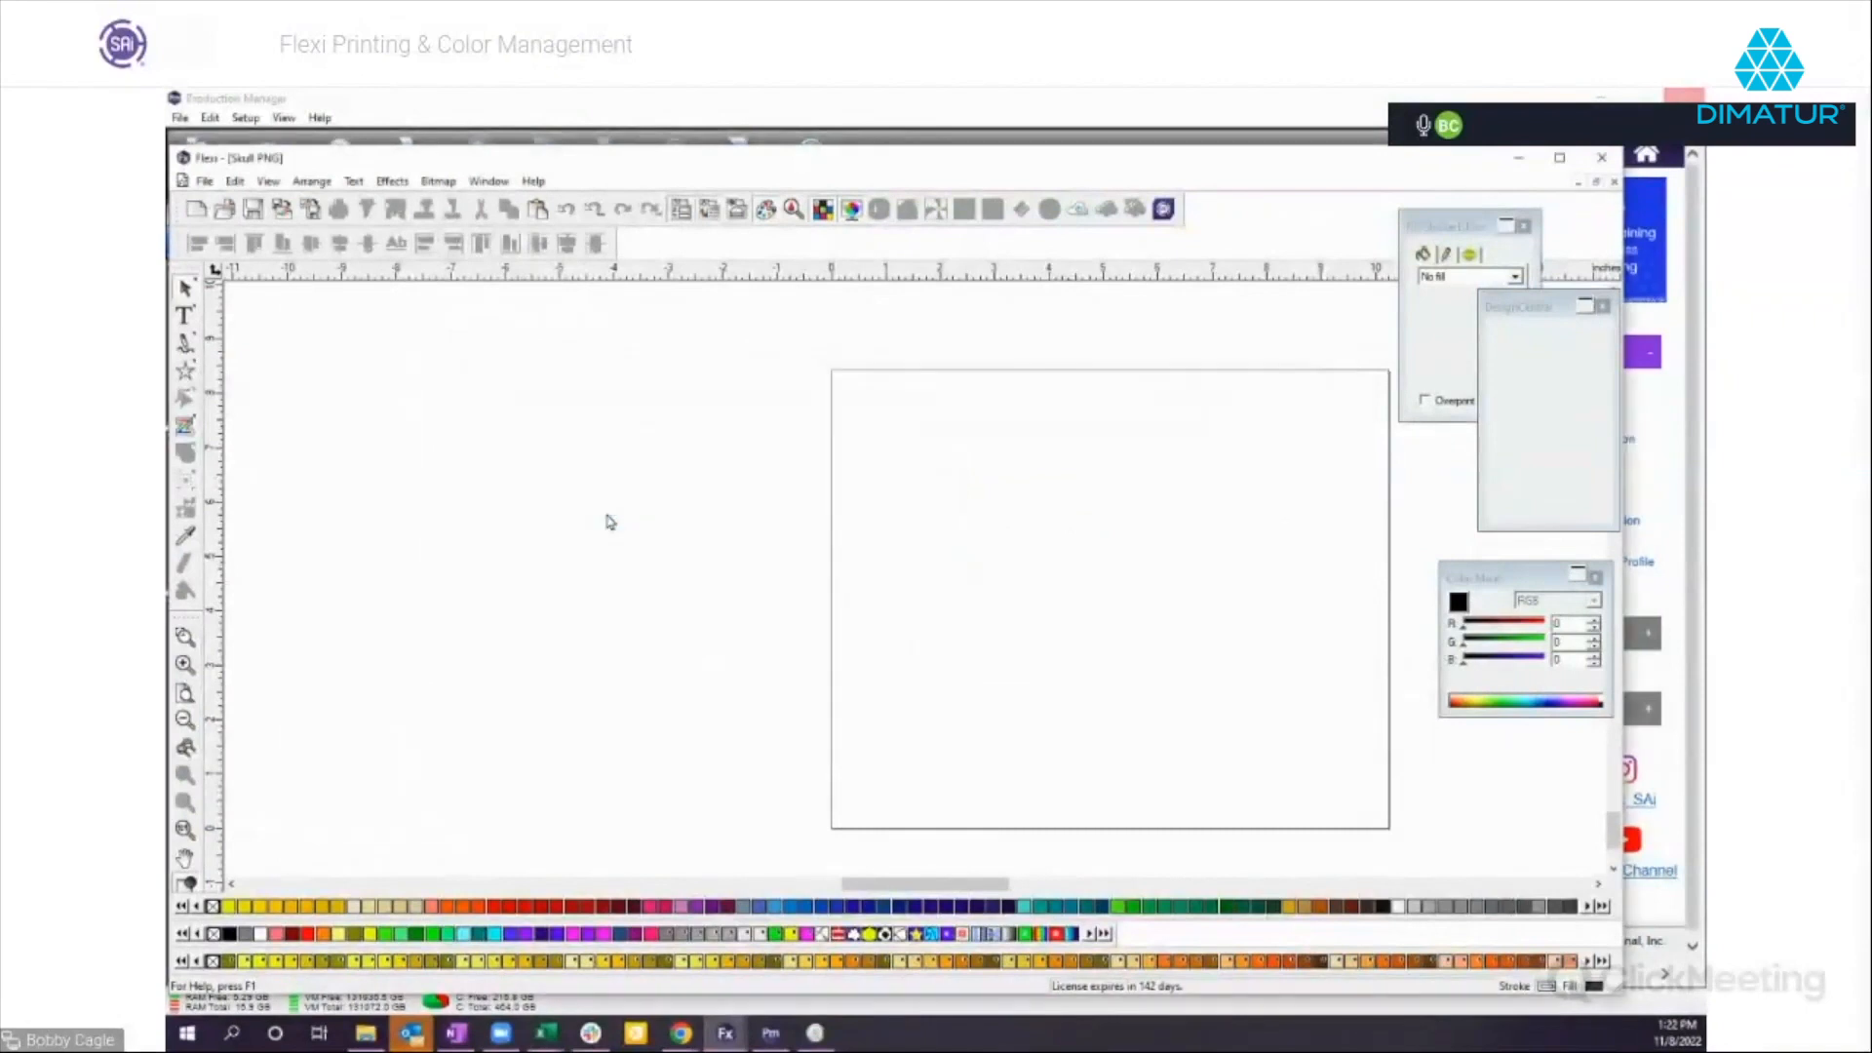
left_click(384, 305)
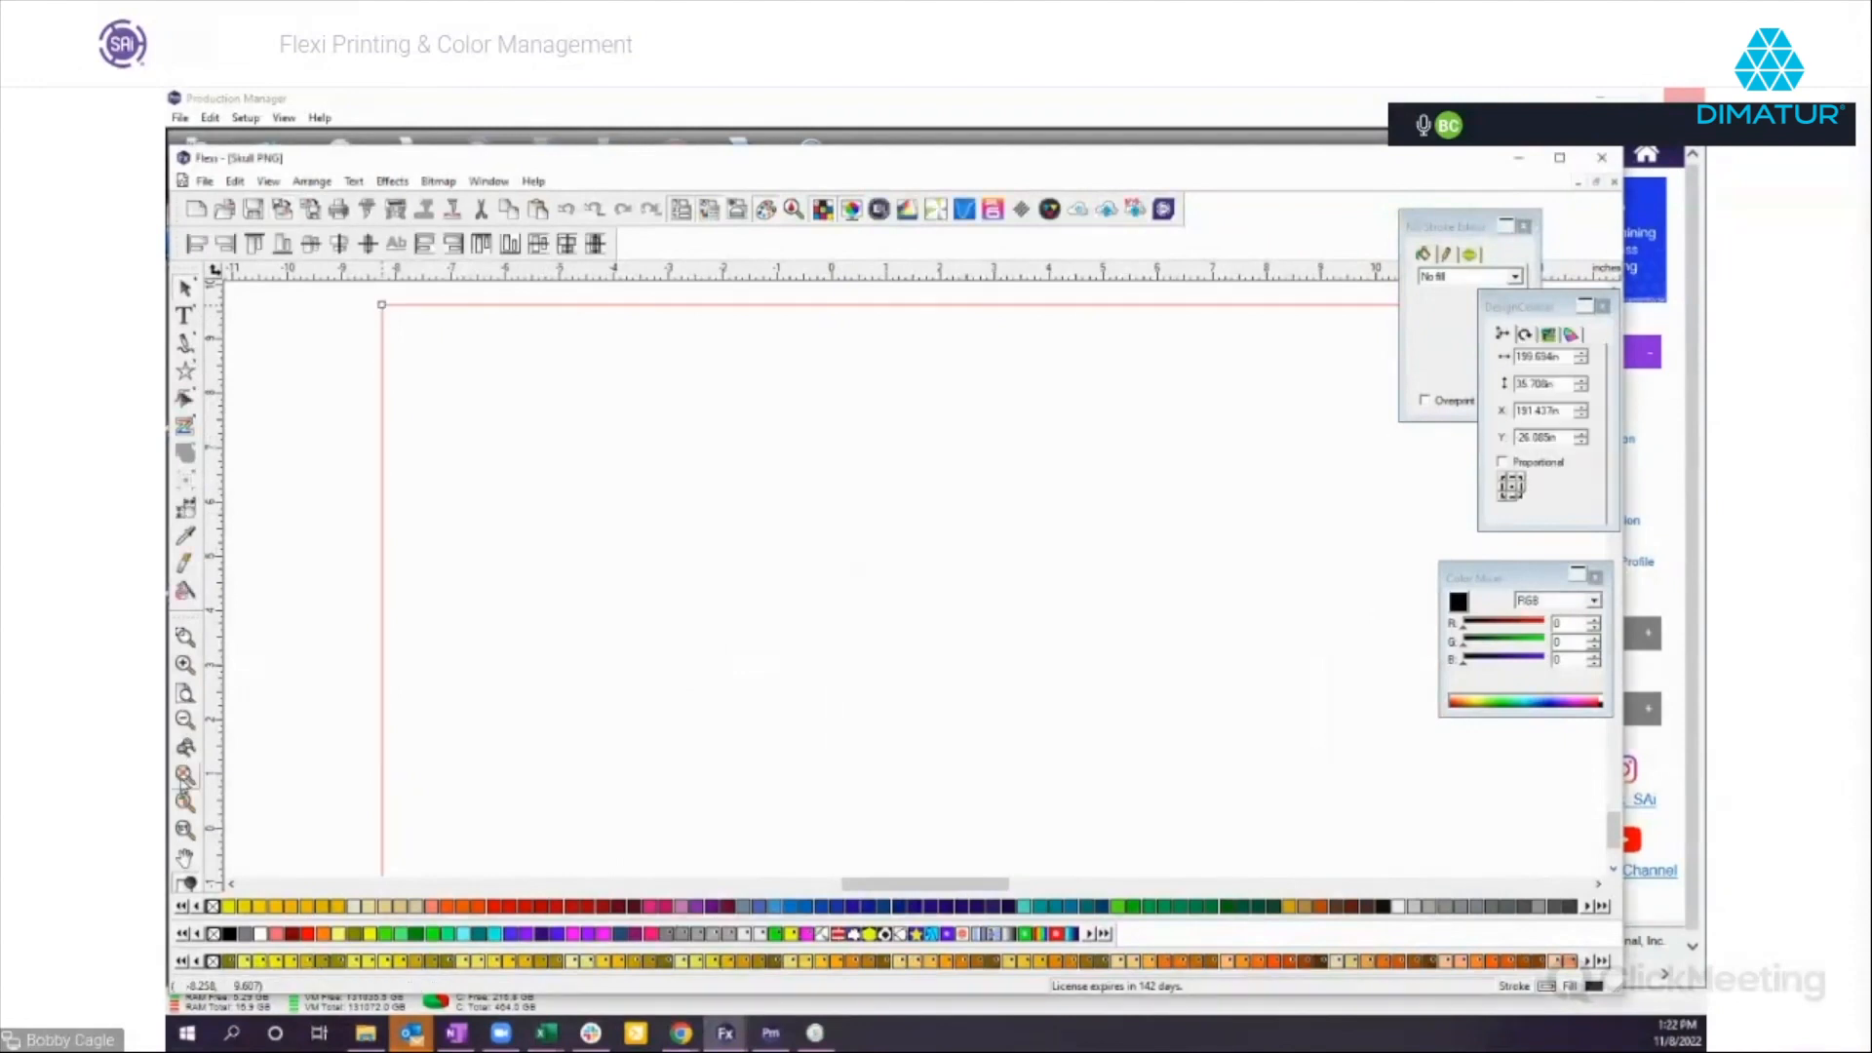
left_click(184, 775)
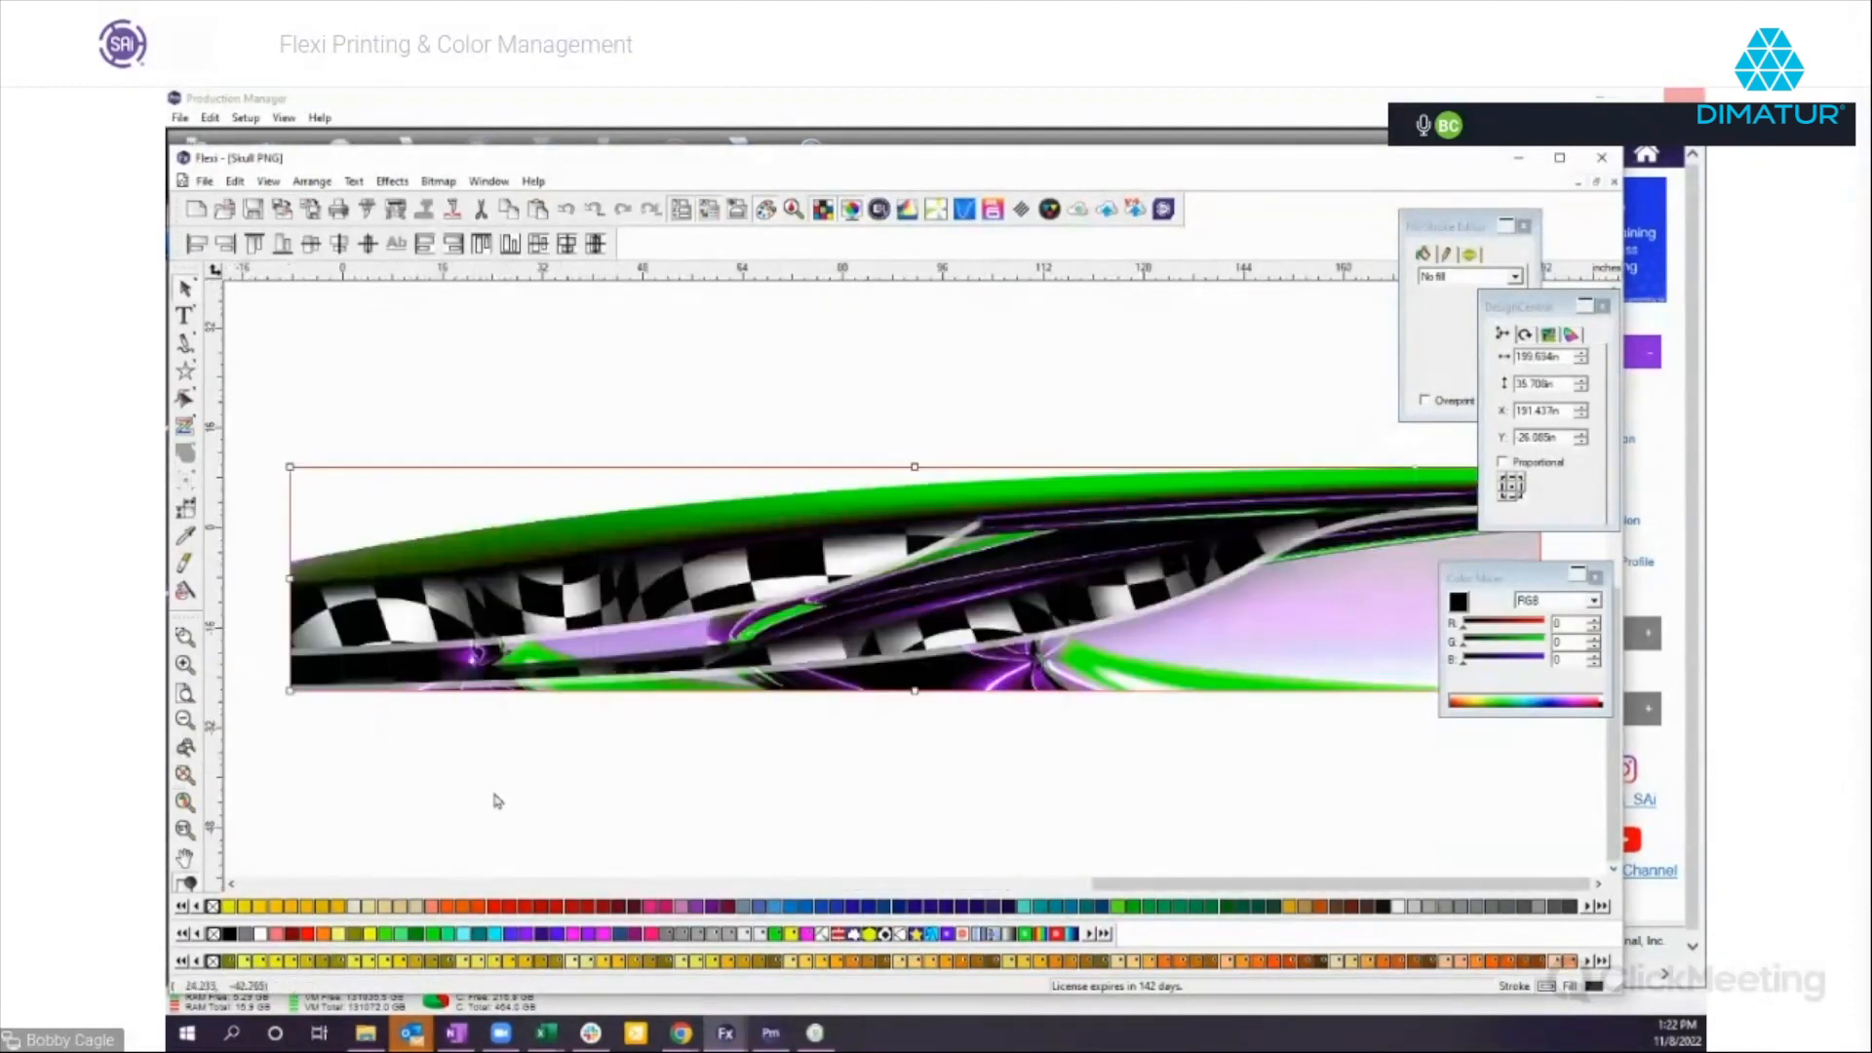
left_click(650, 838)
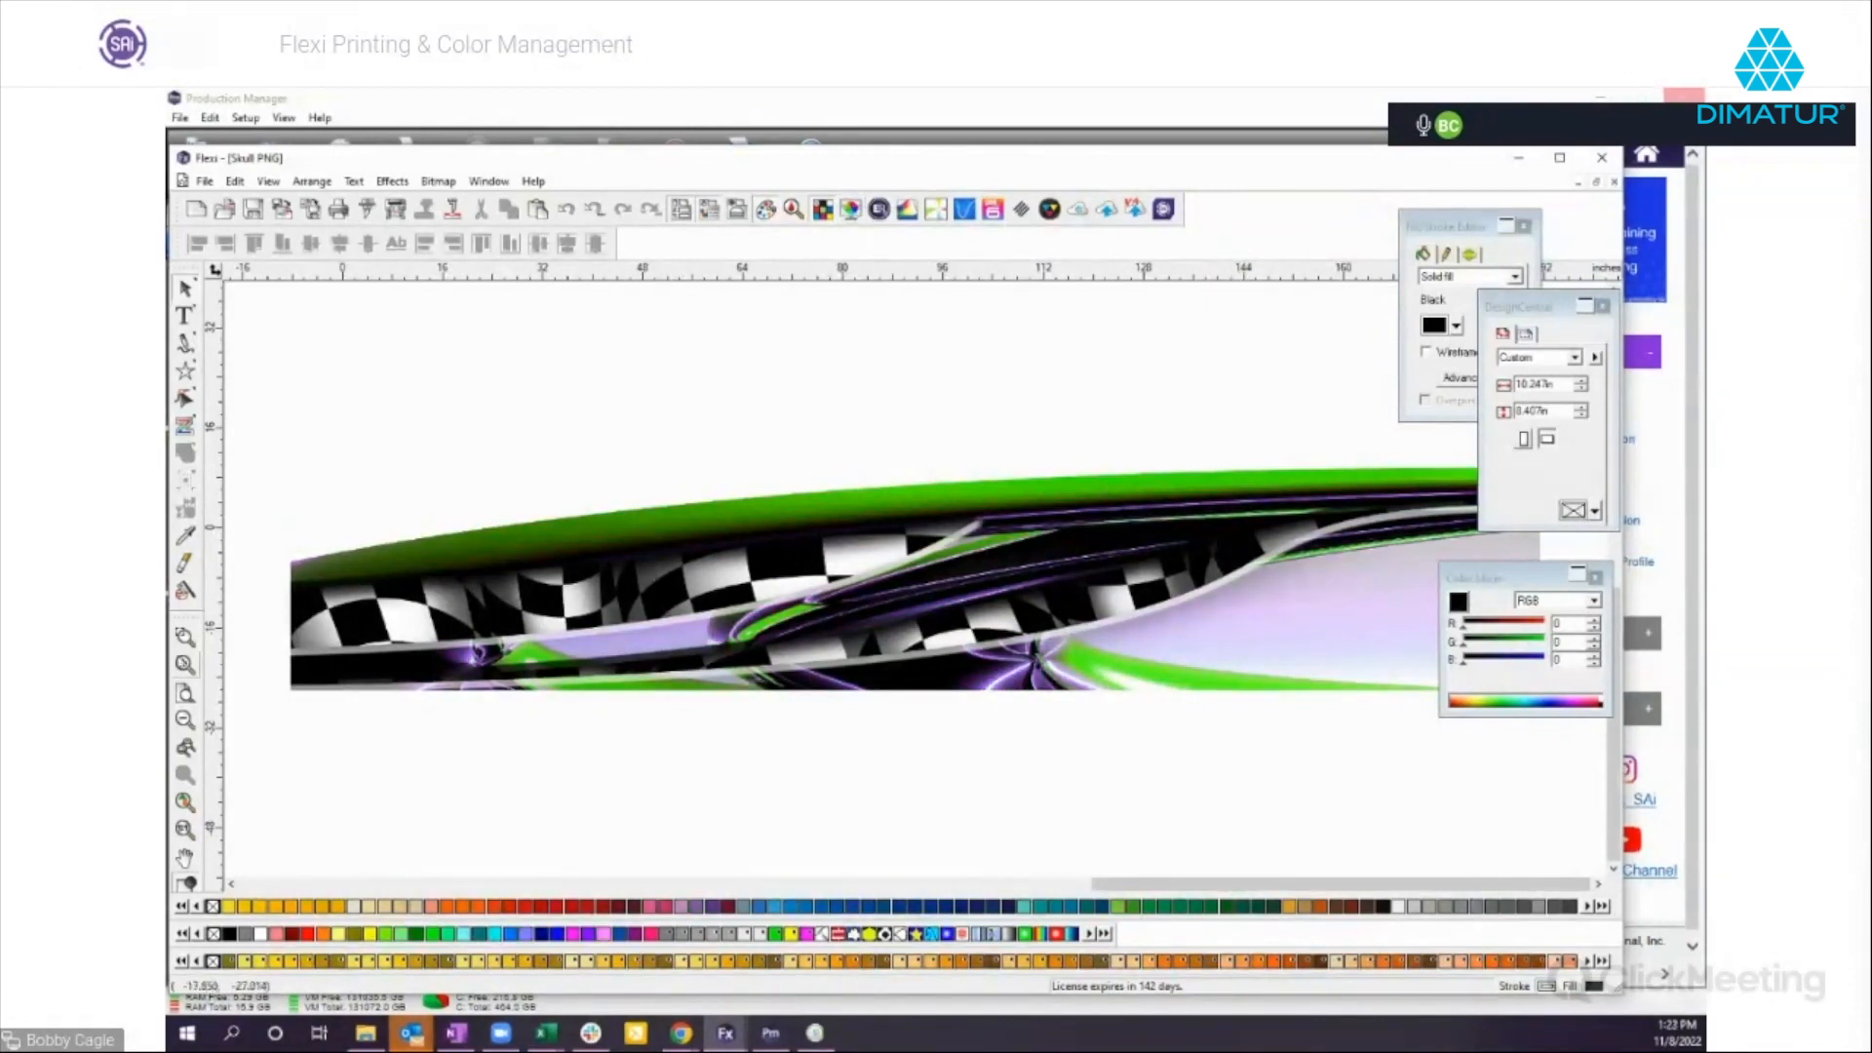
Compare the purple and green areas near the graphic's lower edge with and without the printer output simulation.
left_click(185, 635)
left_click_drag(1007, 634, 1111, 706)
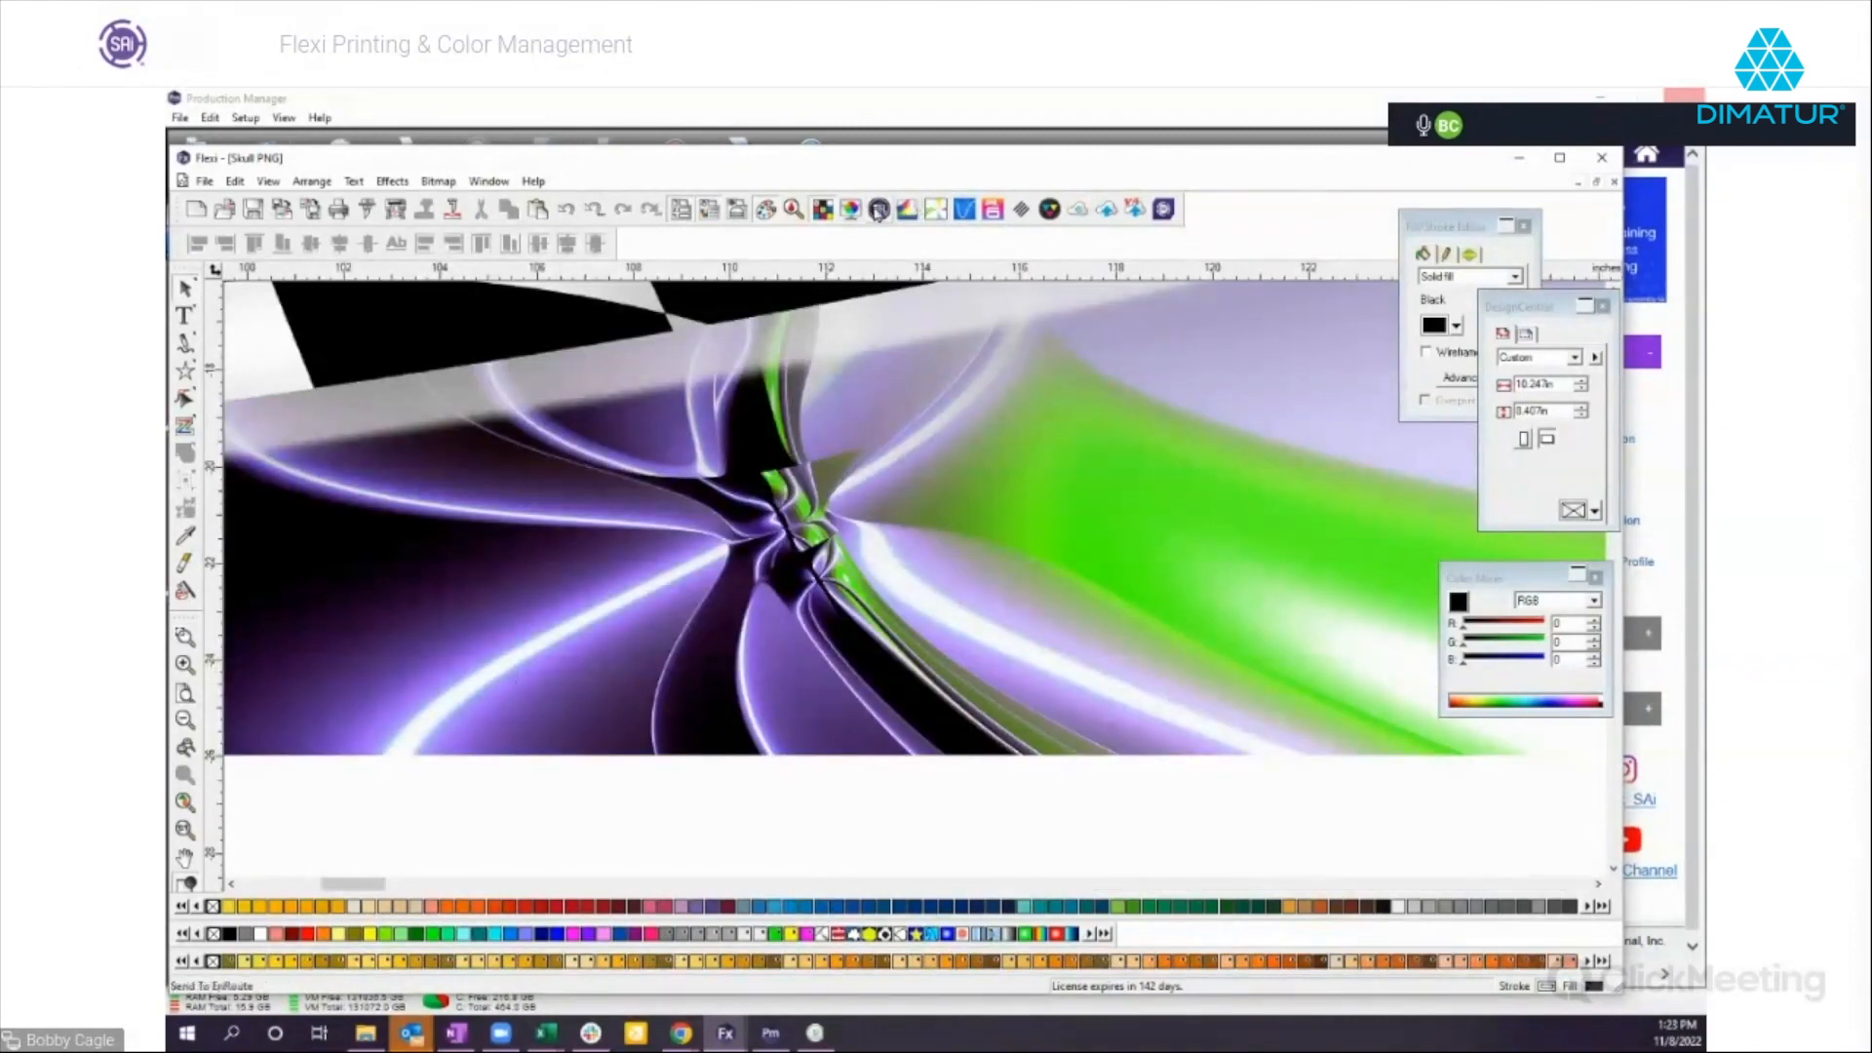
left_click(850, 209)
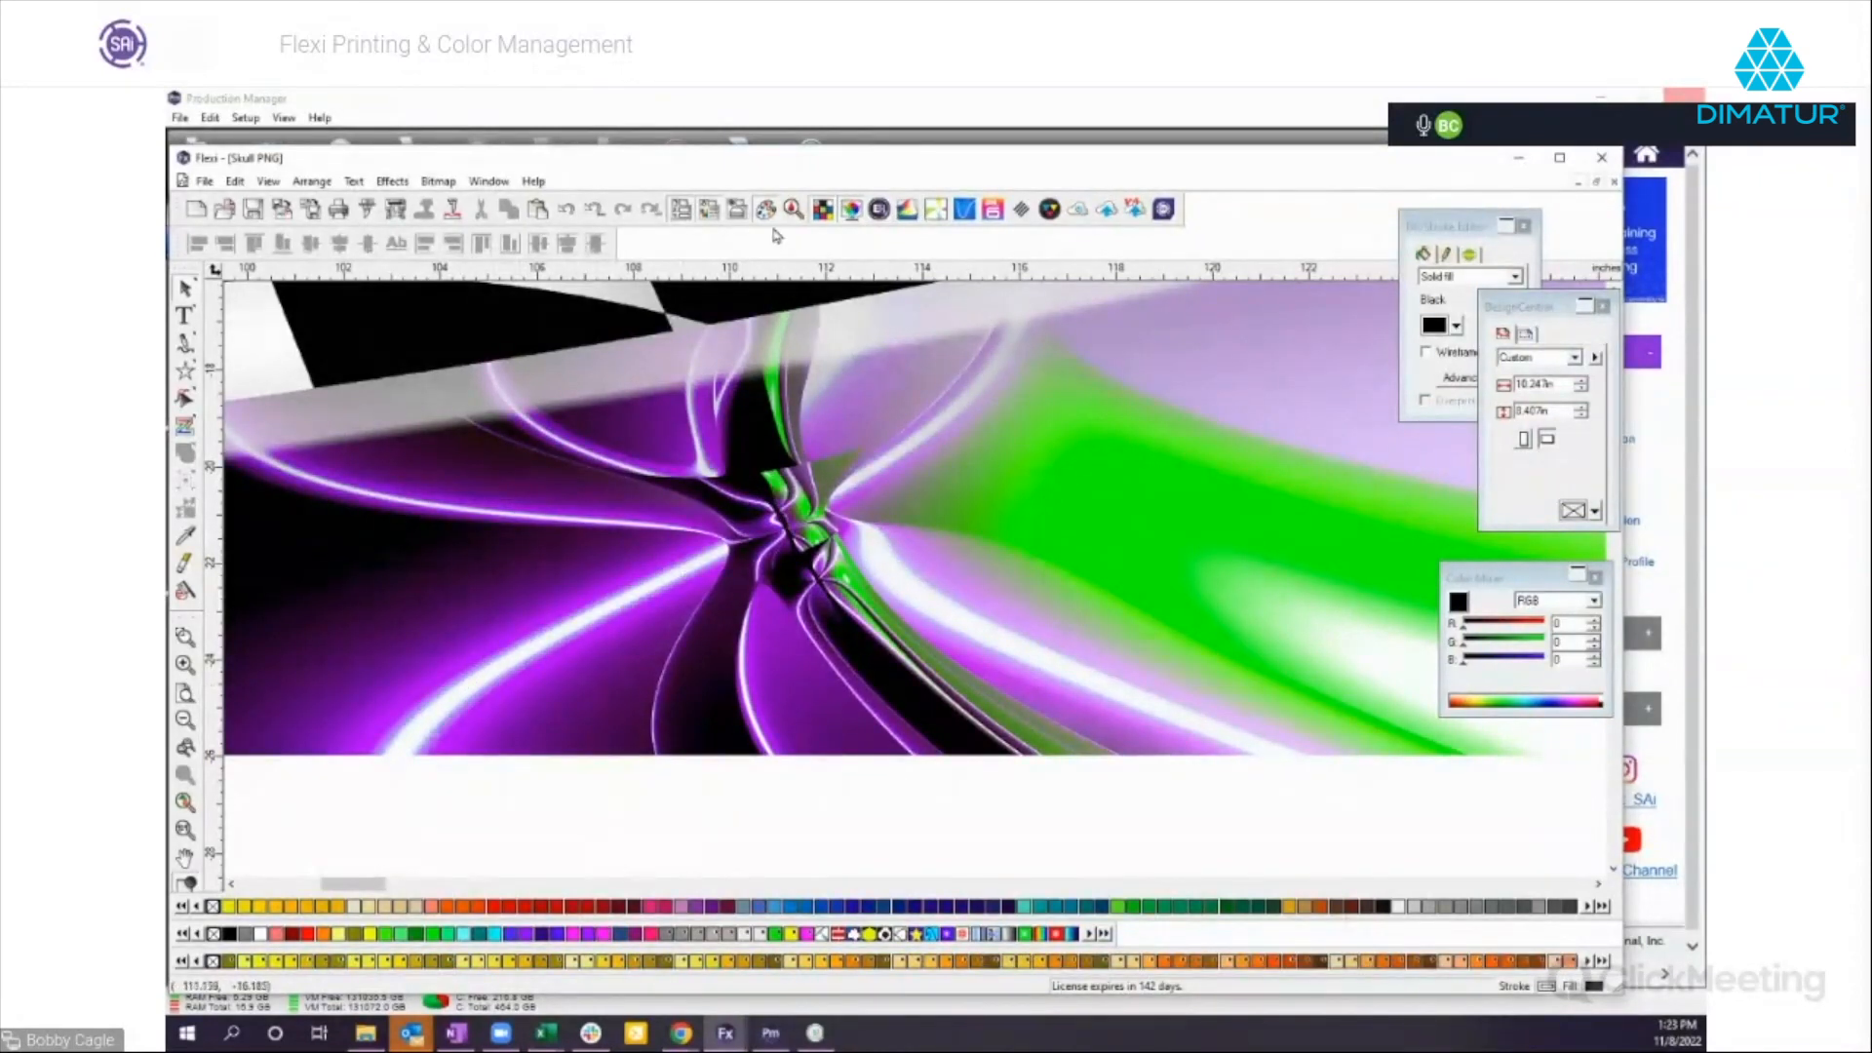
left_click(850, 209)
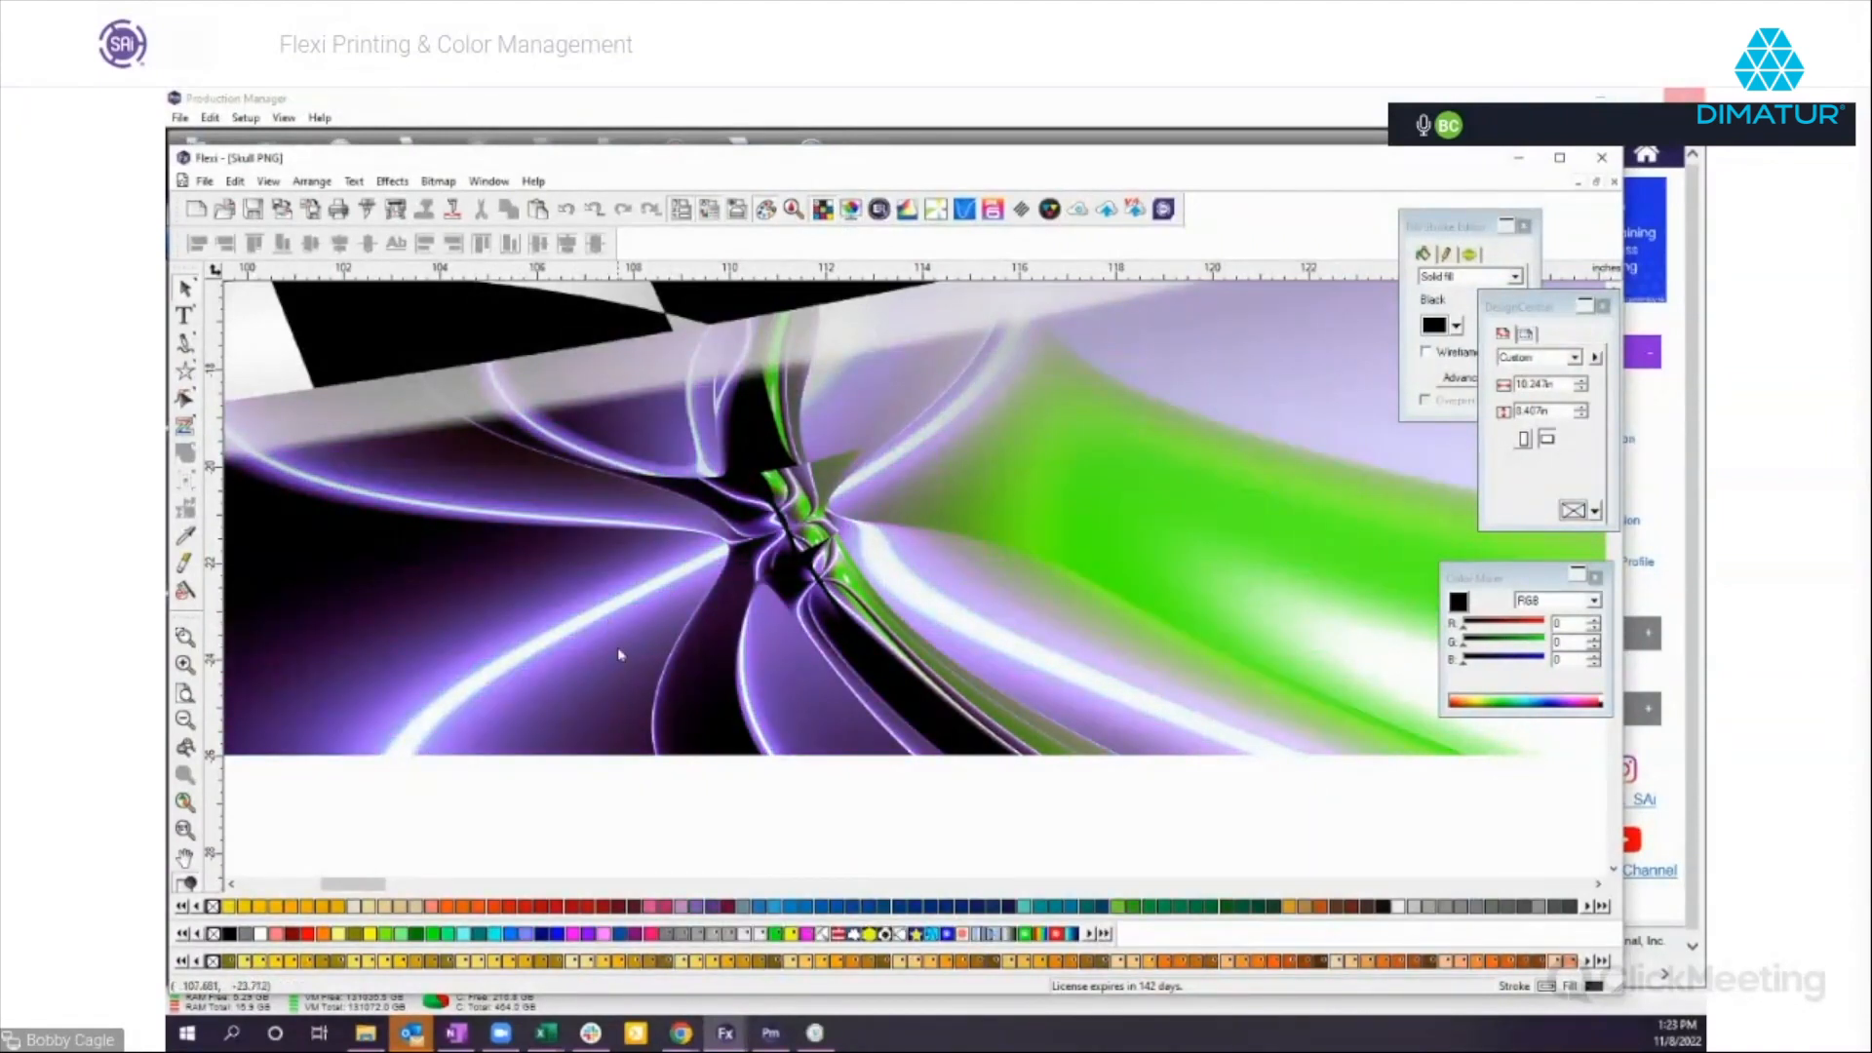
left_click(850, 209)
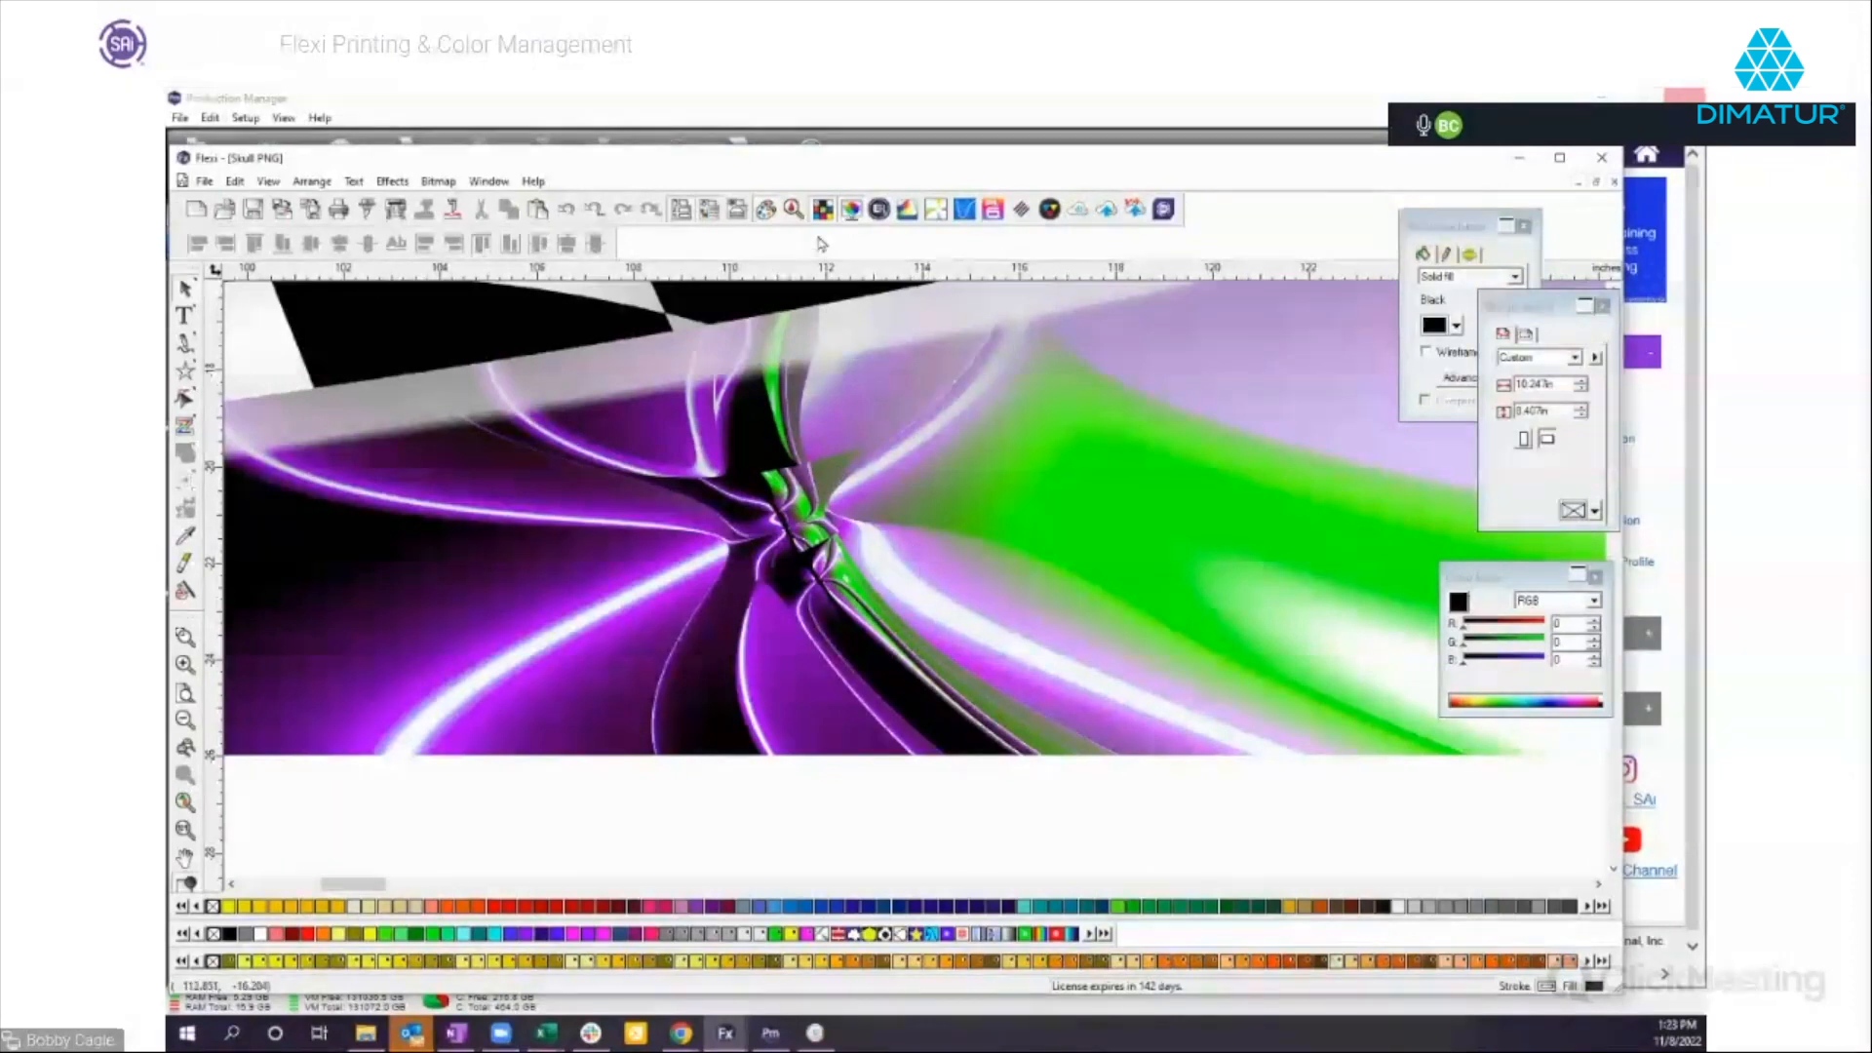
left_click(852, 211)
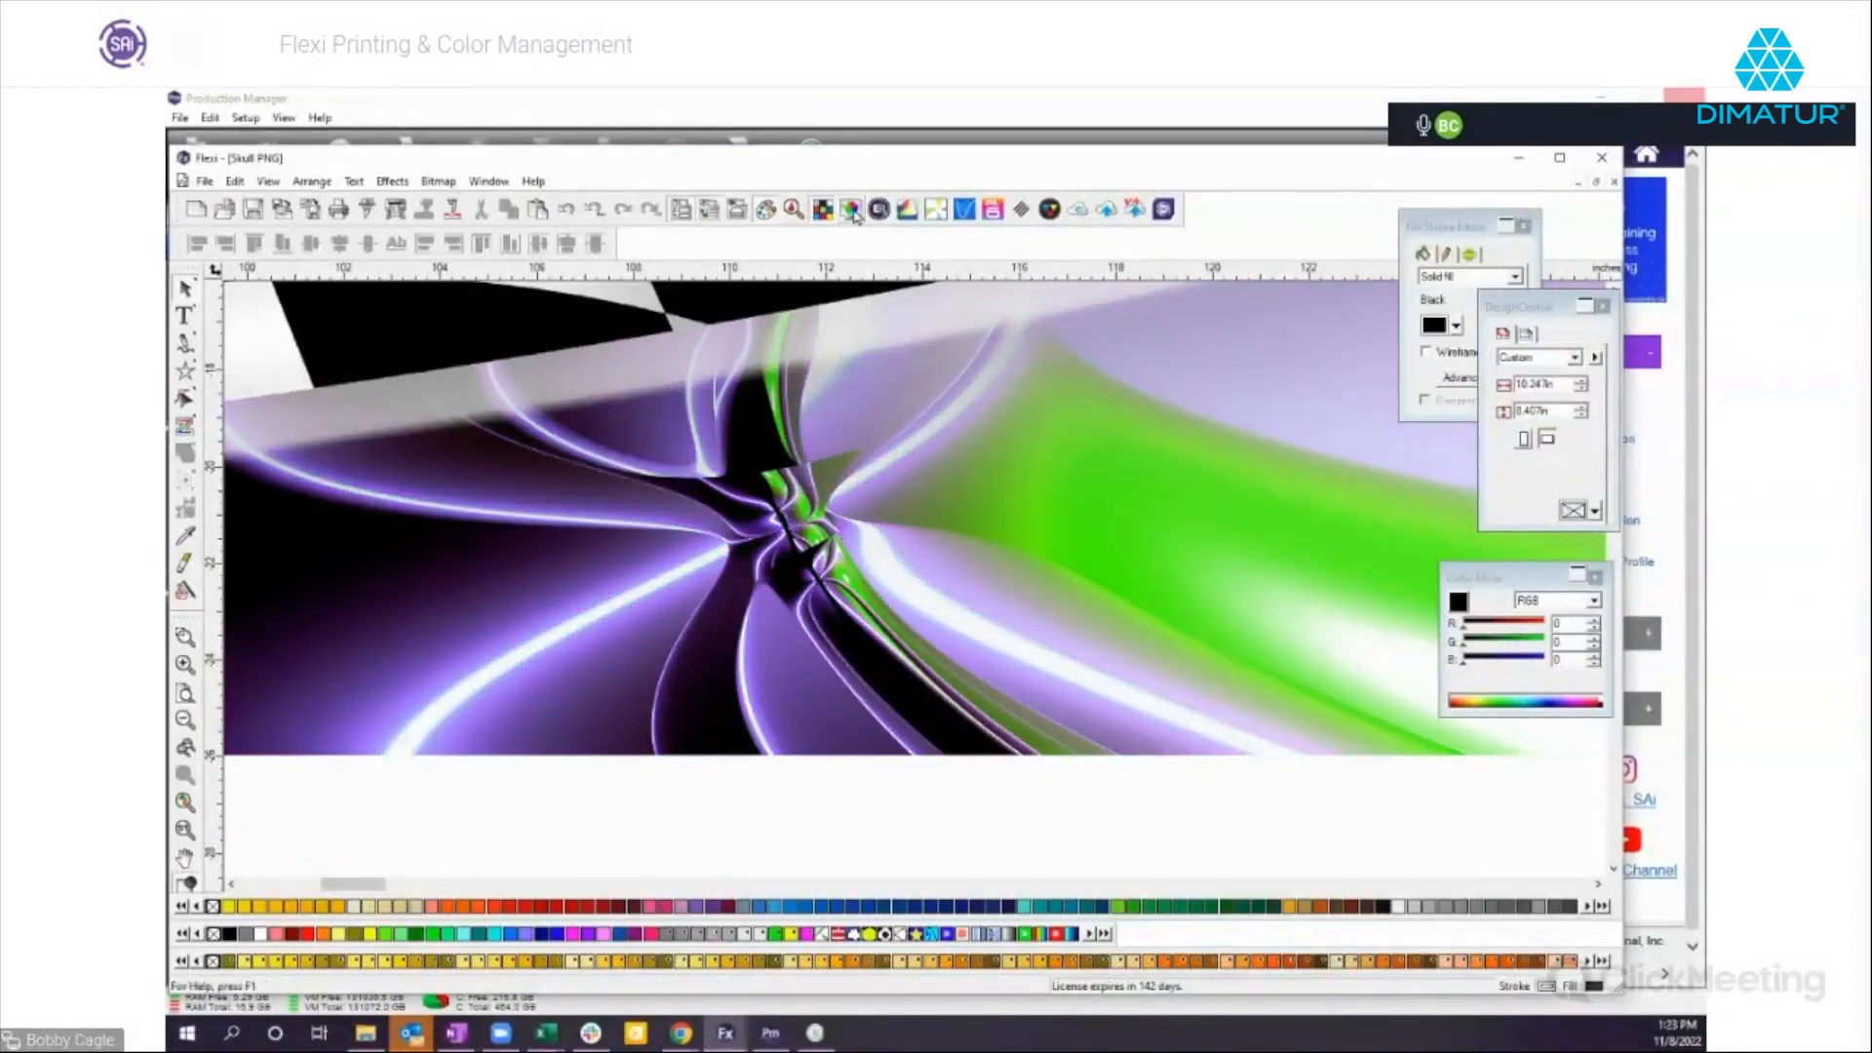
left_click(852, 212)
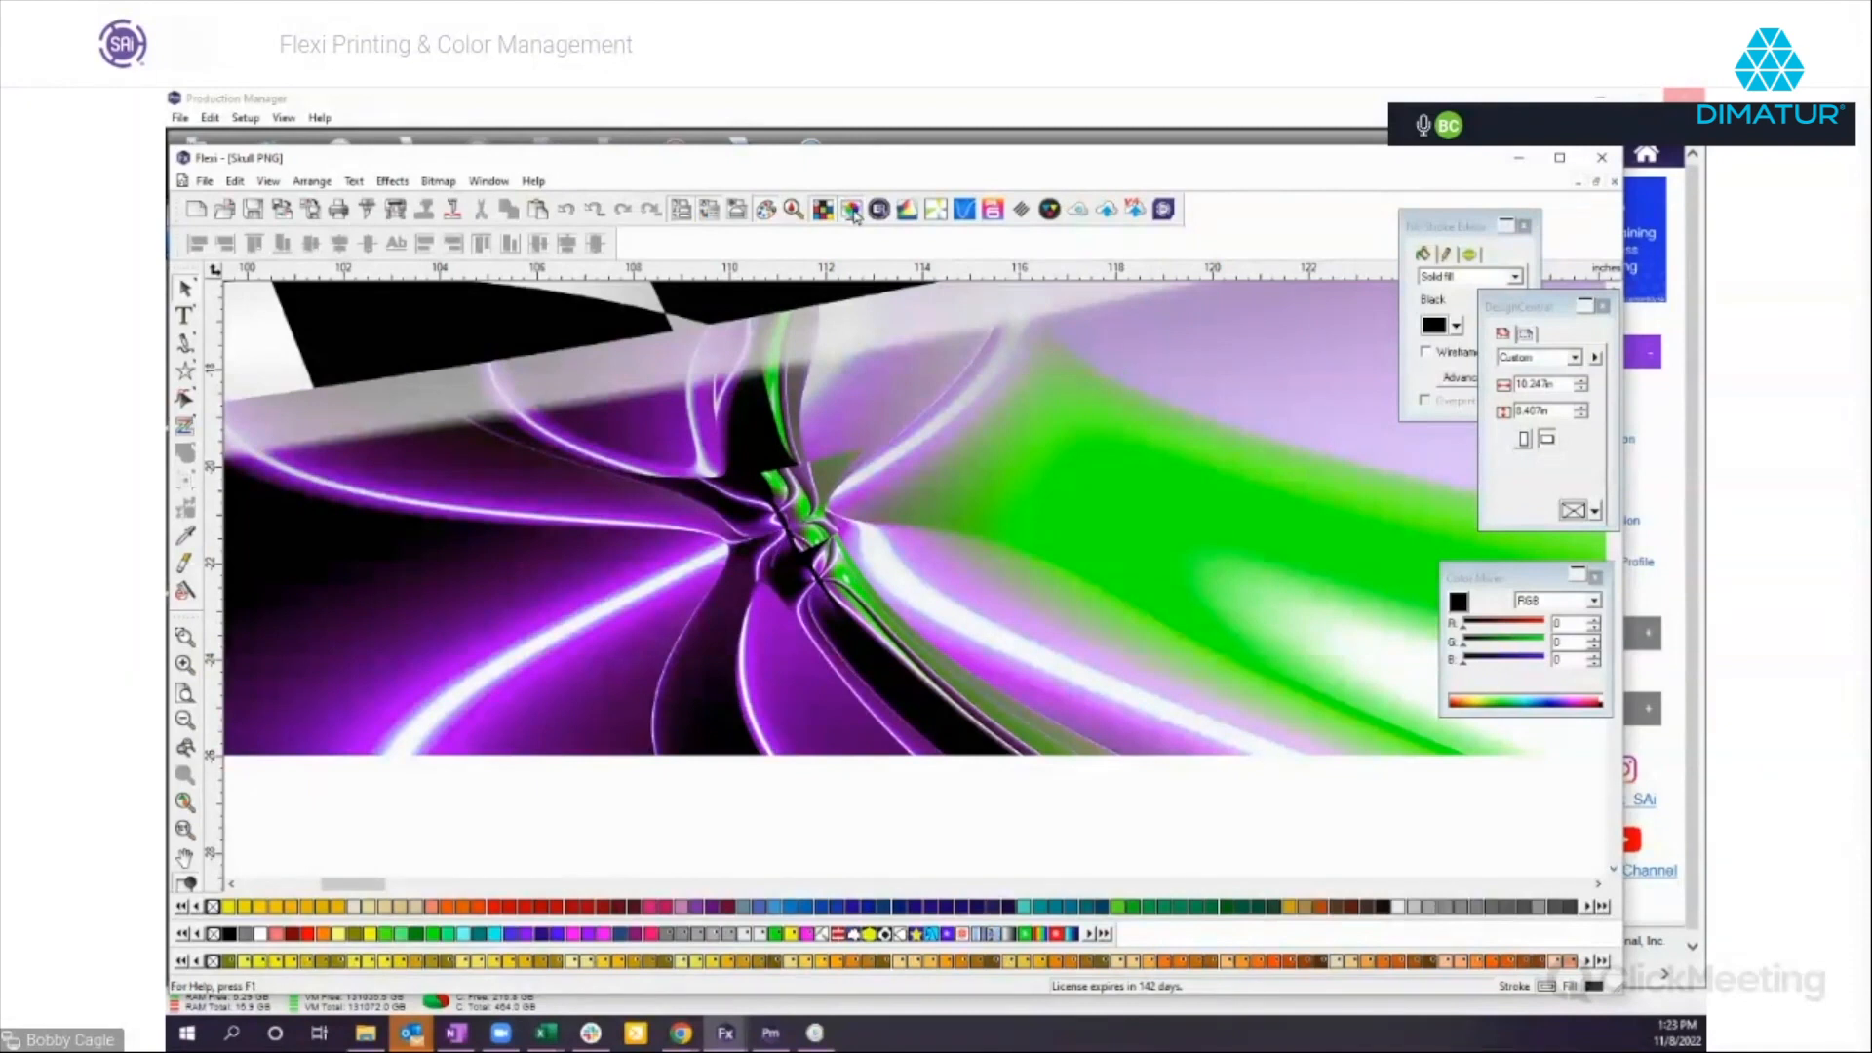
left_click(852, 211)
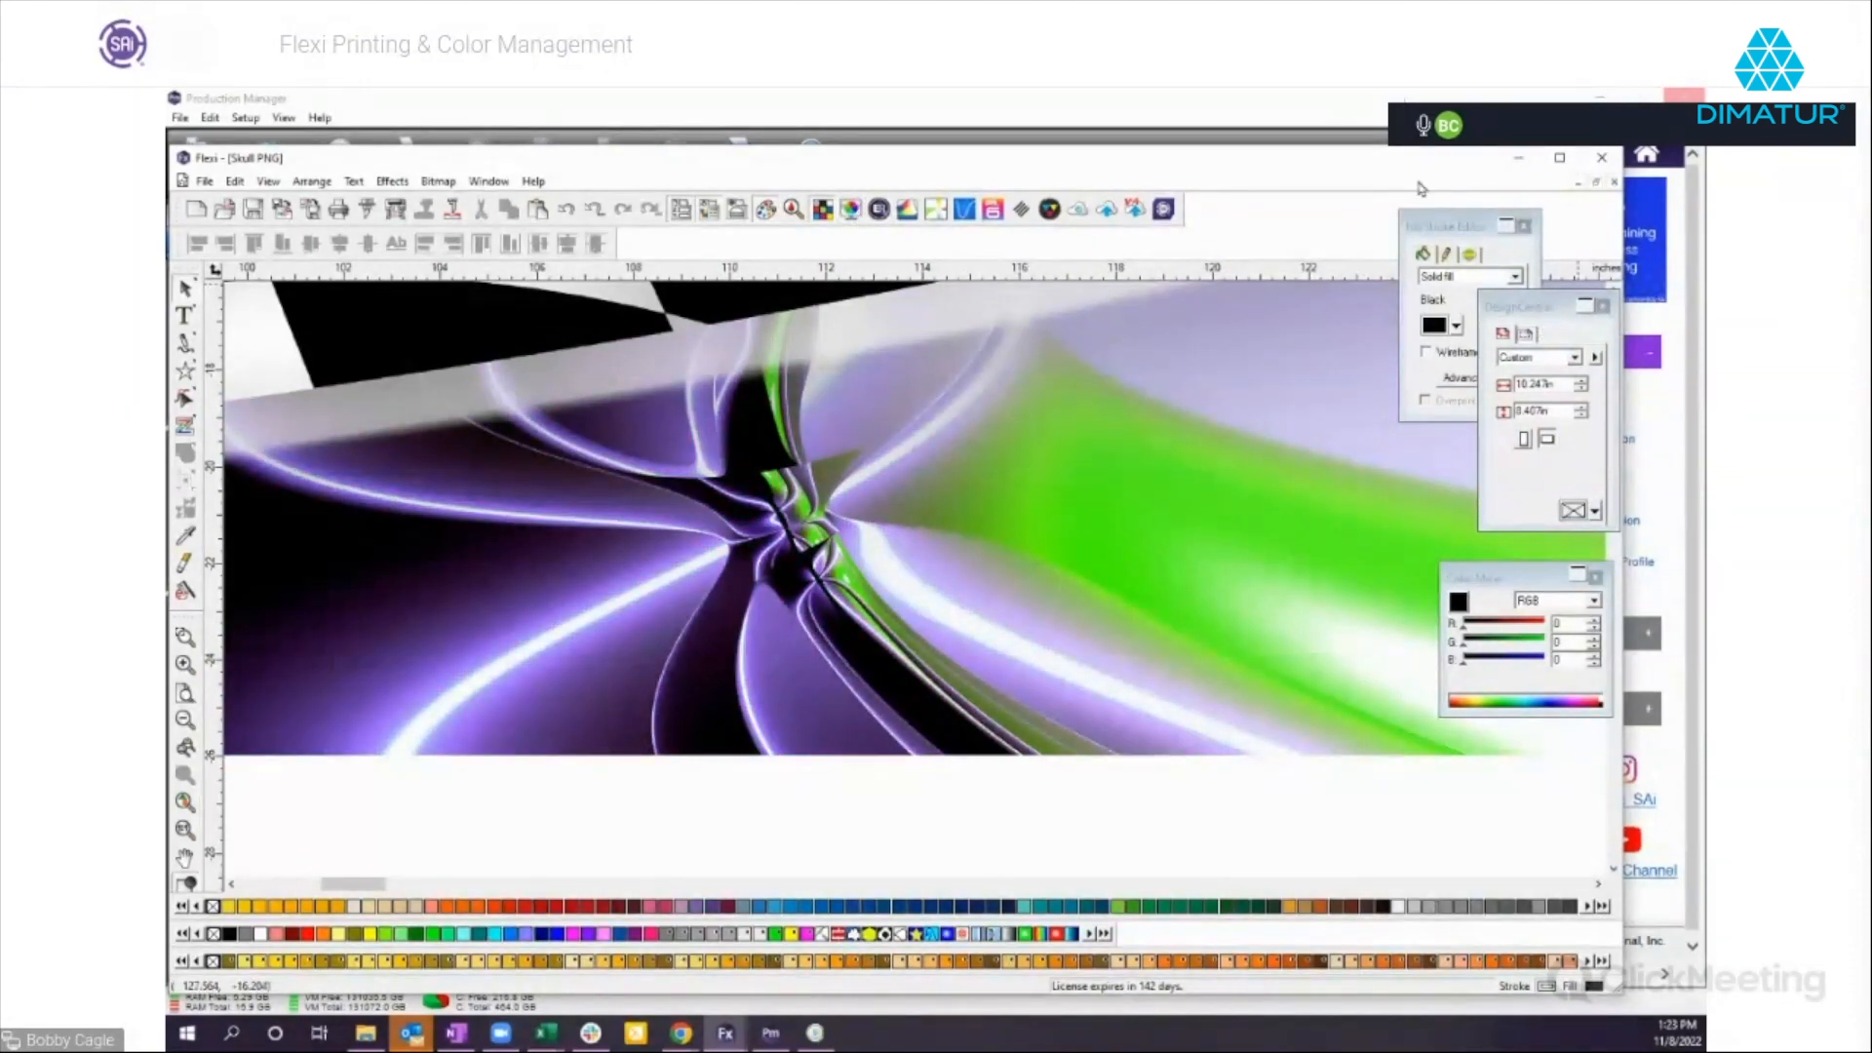
Return to ProfilerViewer and load Mimaki JV100 CMYK from the Profiles folder as the reference profile.
left_click(1518, 158)
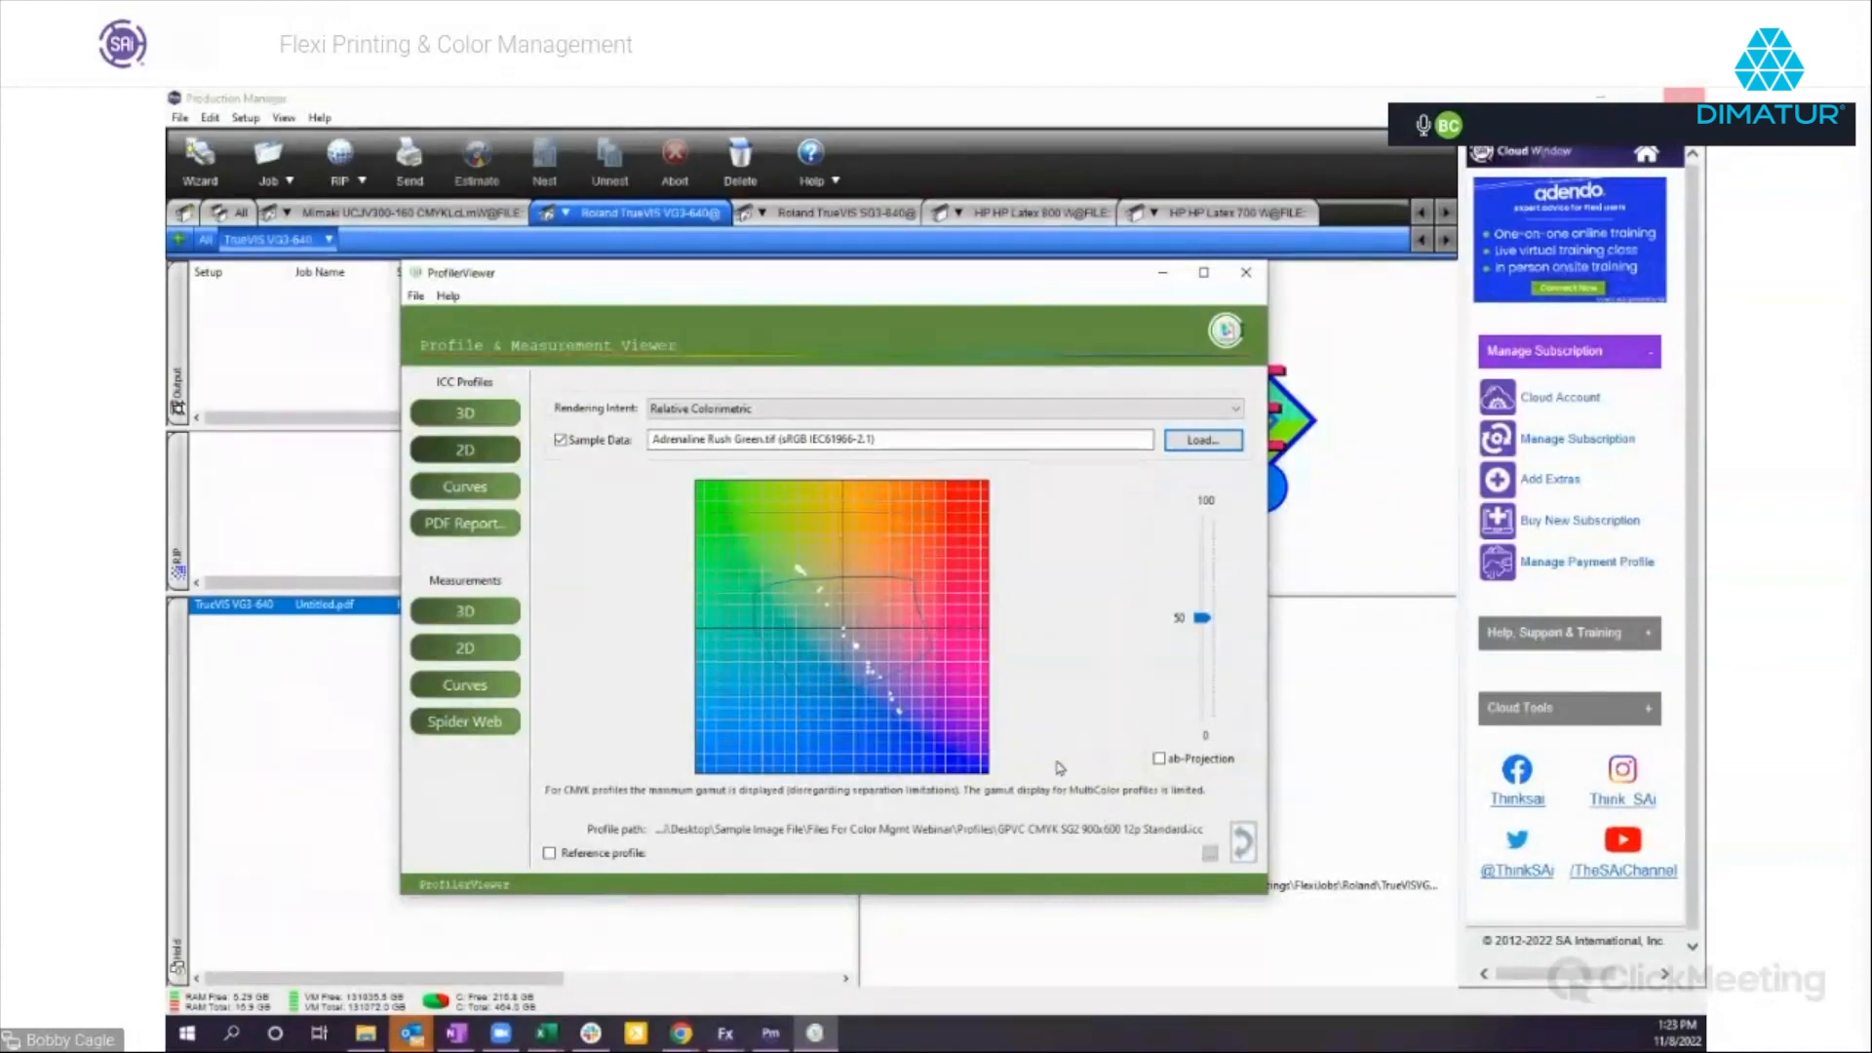
left_click(549, 854)
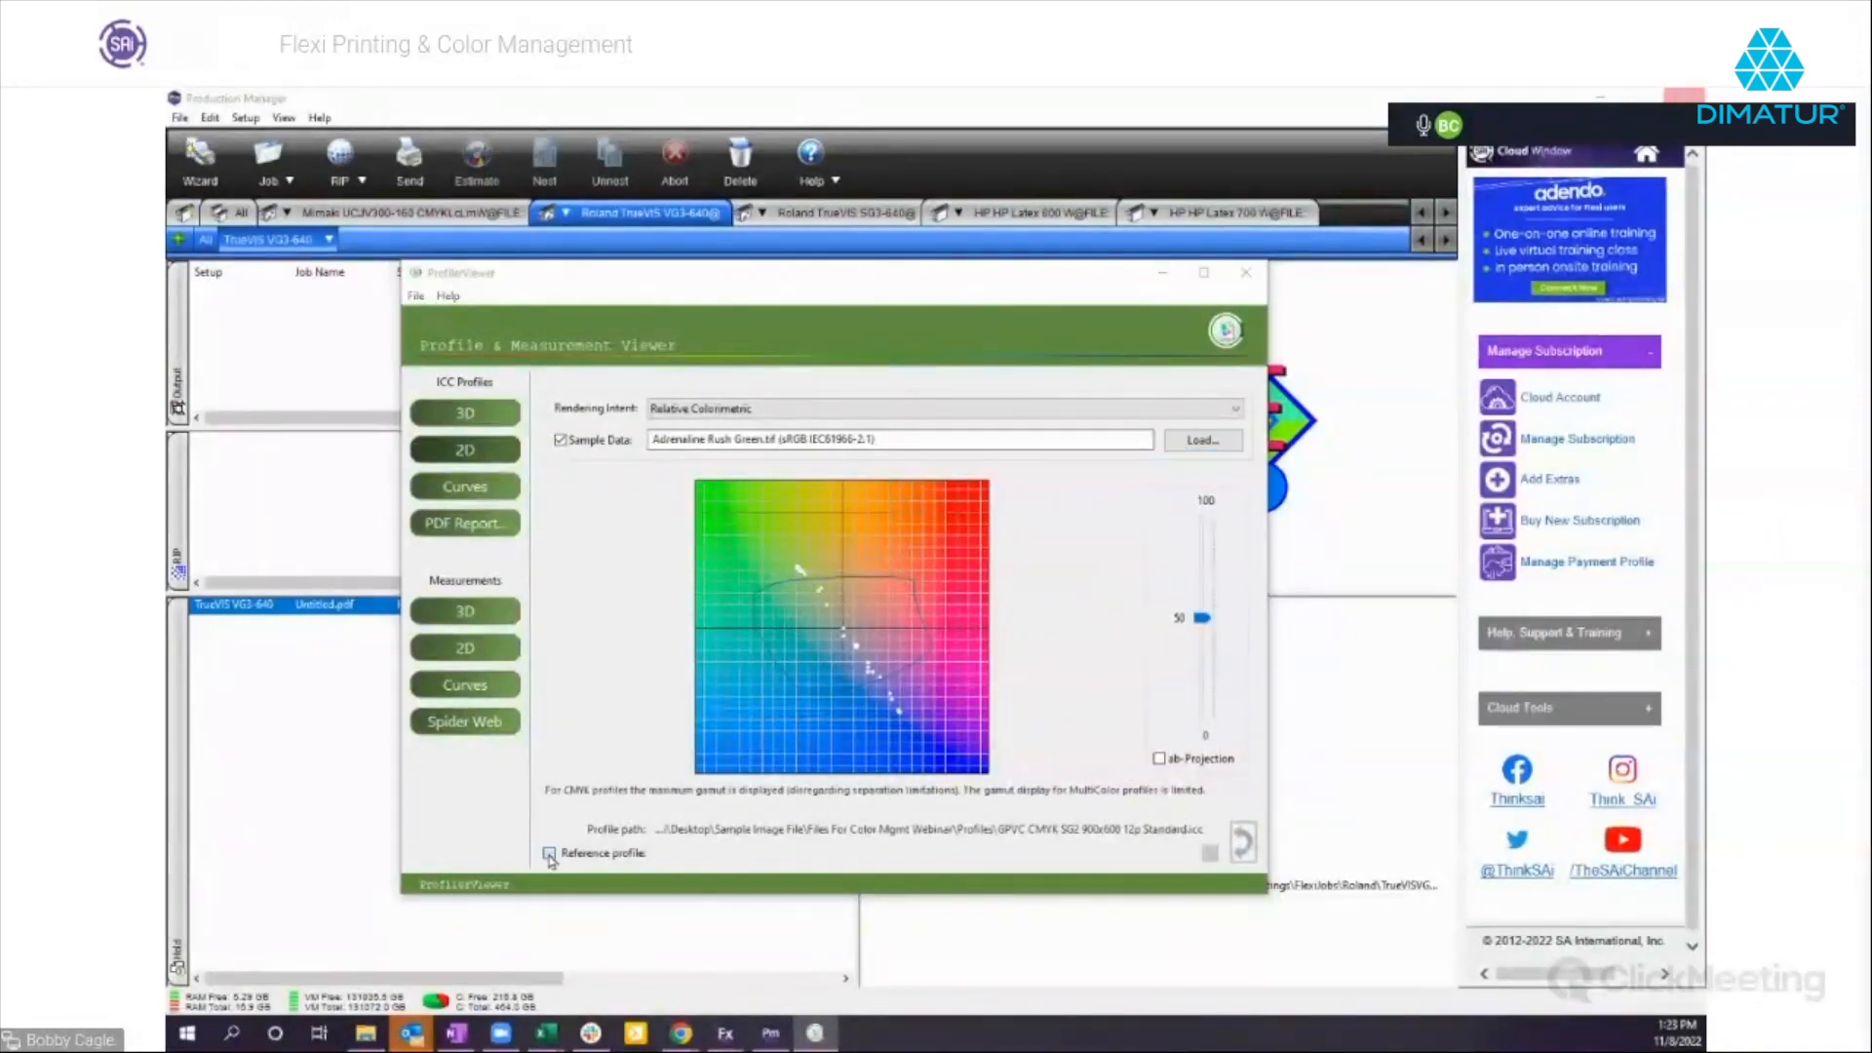
double_click(698, 418)
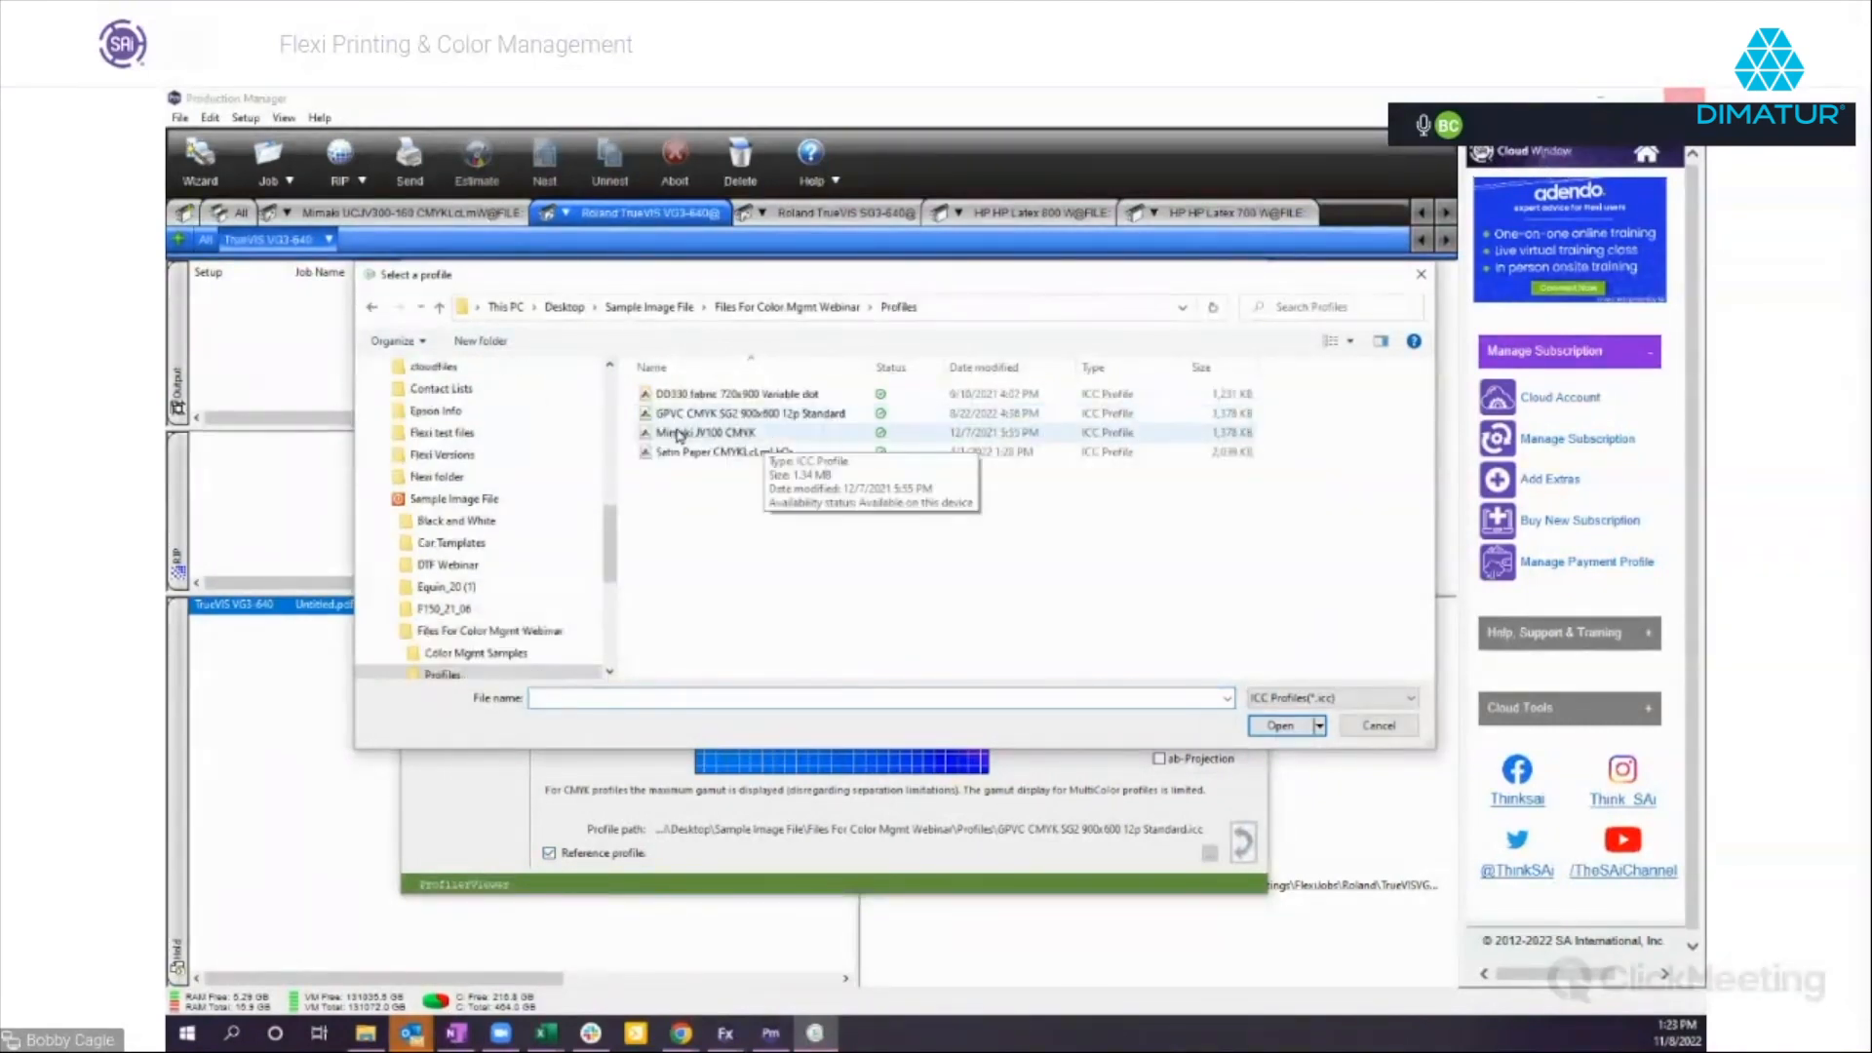
double_click(702, 434)
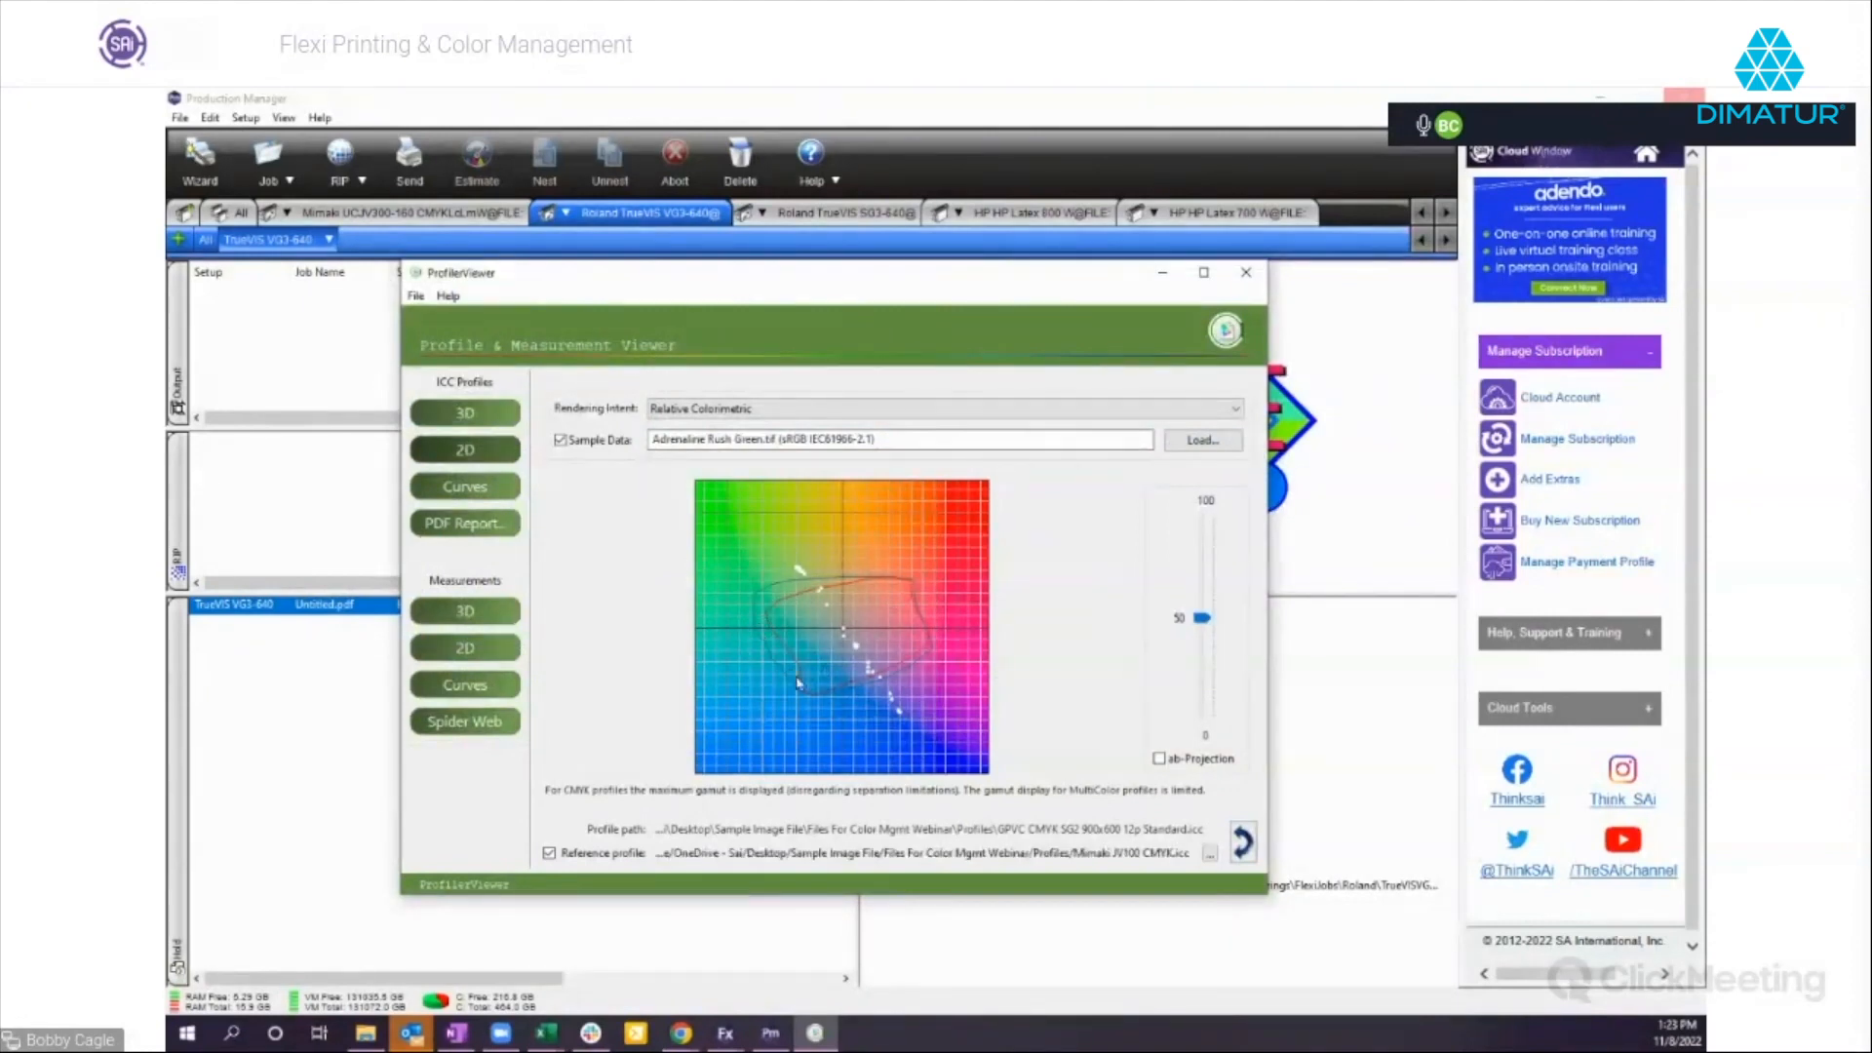
Compare the gamuts of the loaded profile and the reference profile in the 2D and 3D views.
left_click(549, 854)
left_click(550, 854)
left_click(548, 854)
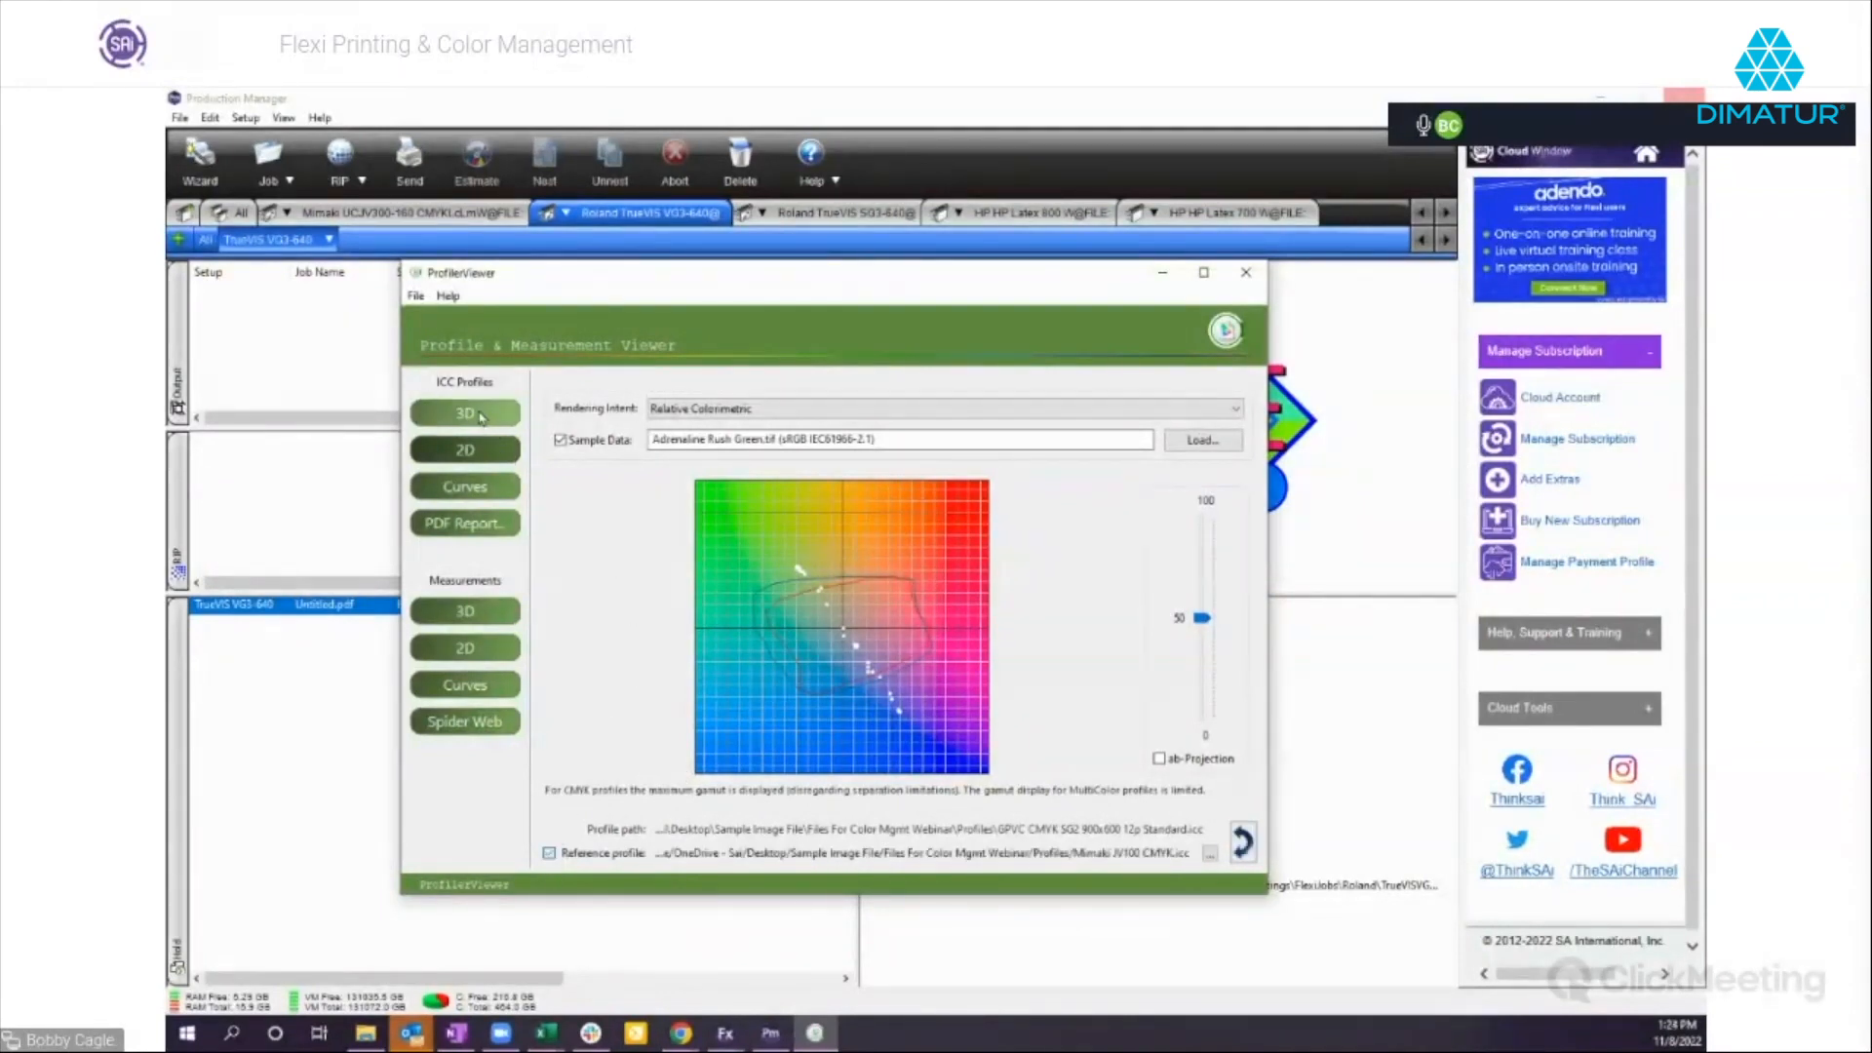
left_click(477, 419)
left_click_drag(965, 701, 755, 571)
left_click_drag(953, 680, 883, 588)
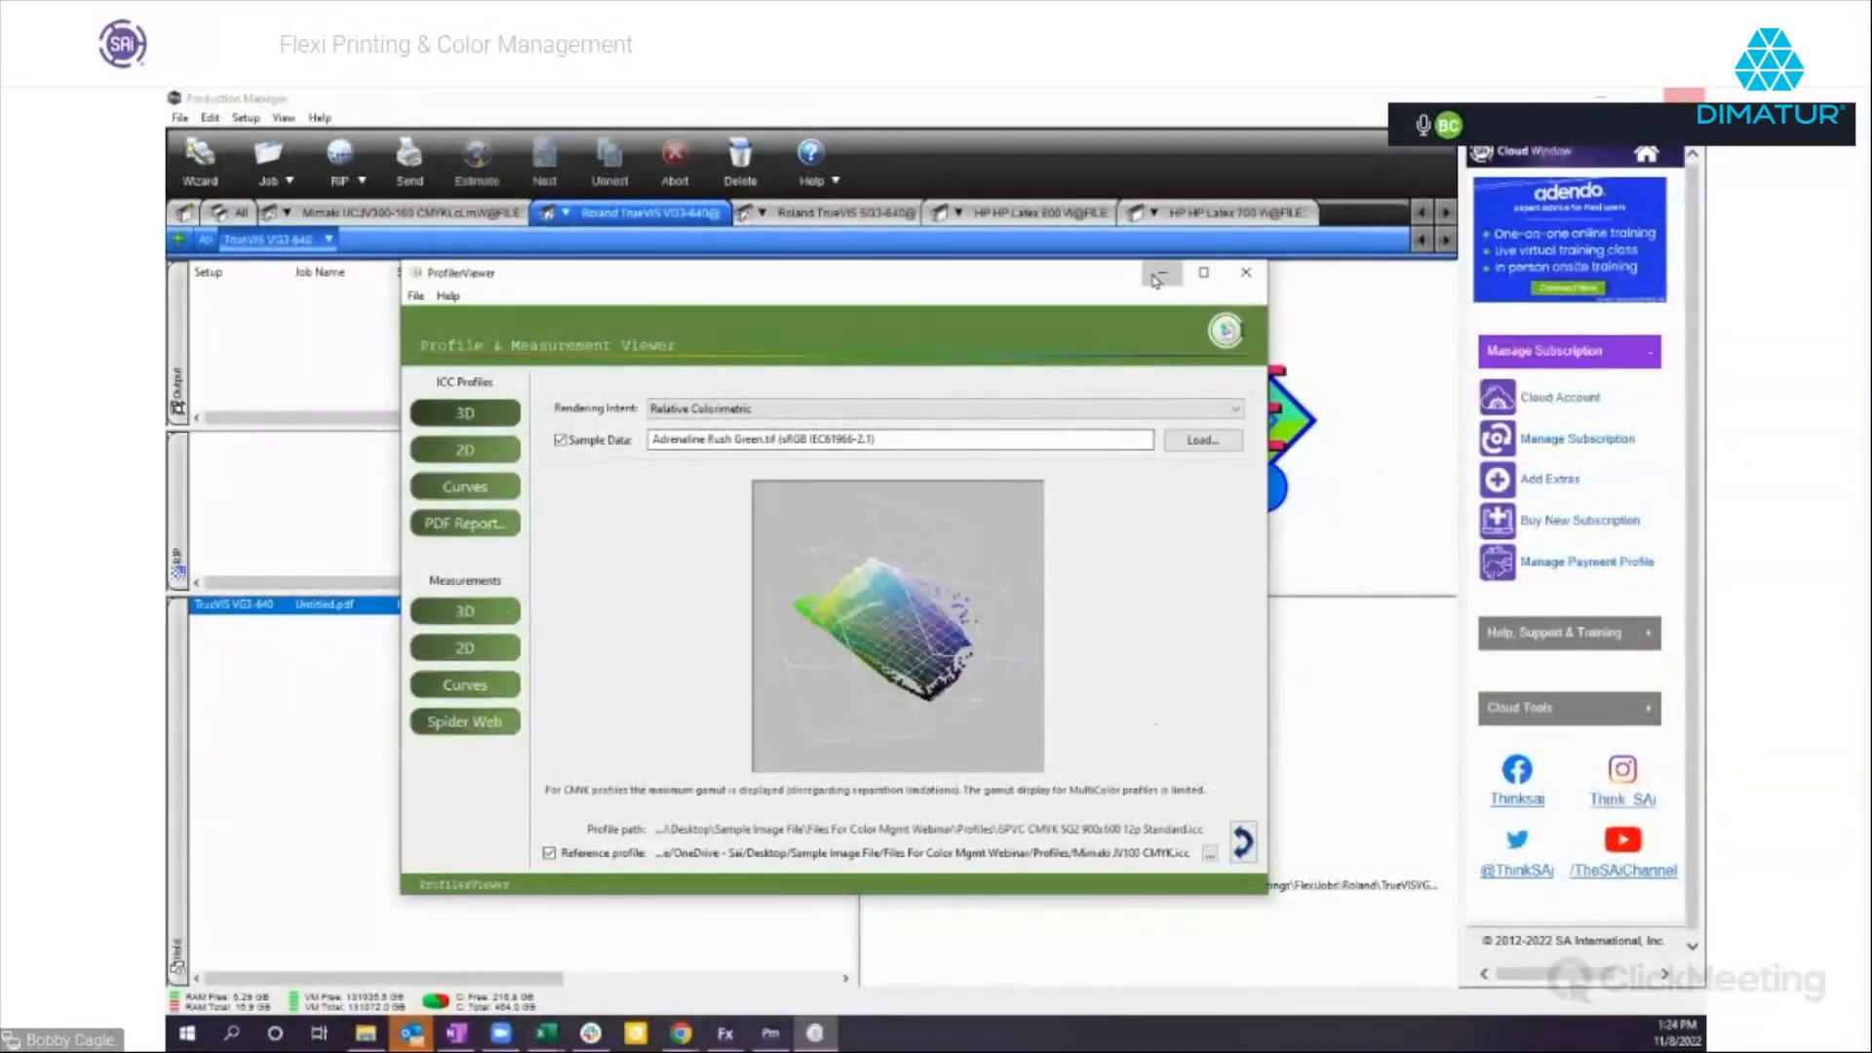
Close ProfilerViewer and force the unresponsive Production Manager to close.
left_click(1245, 272)
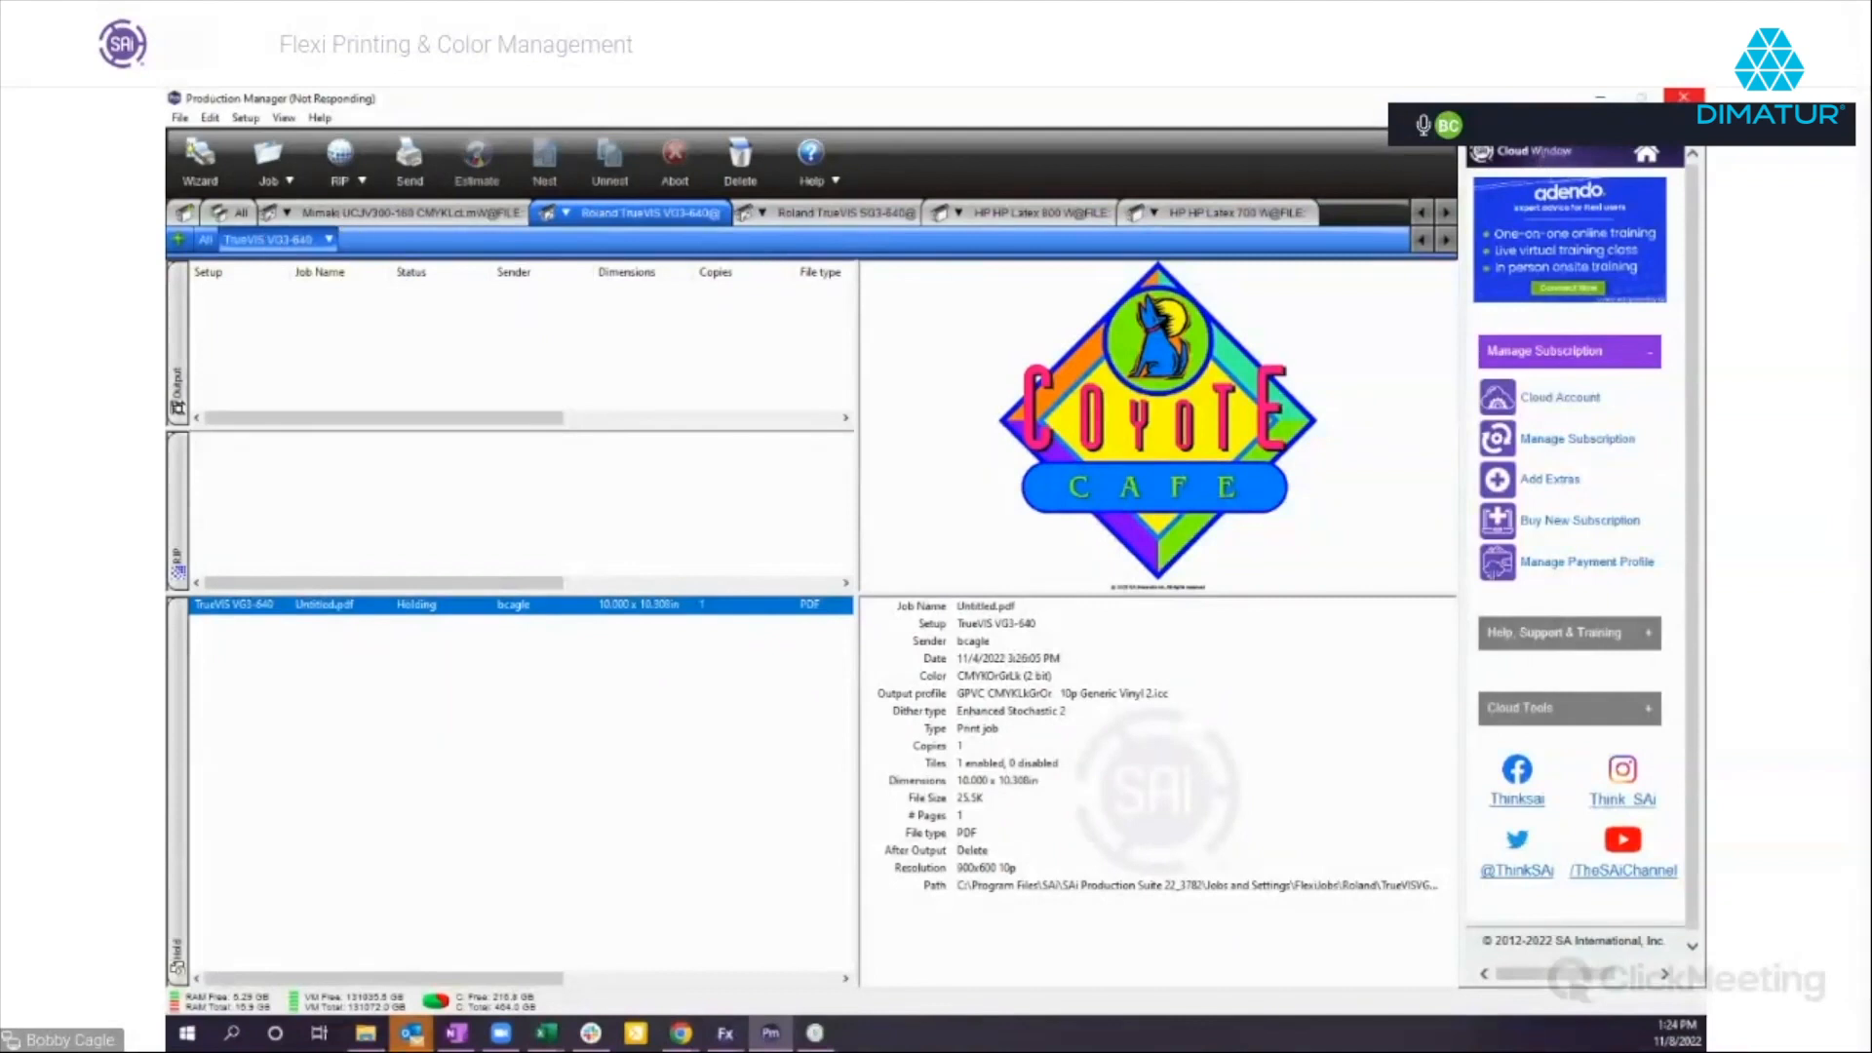
left_click(1685, 97)
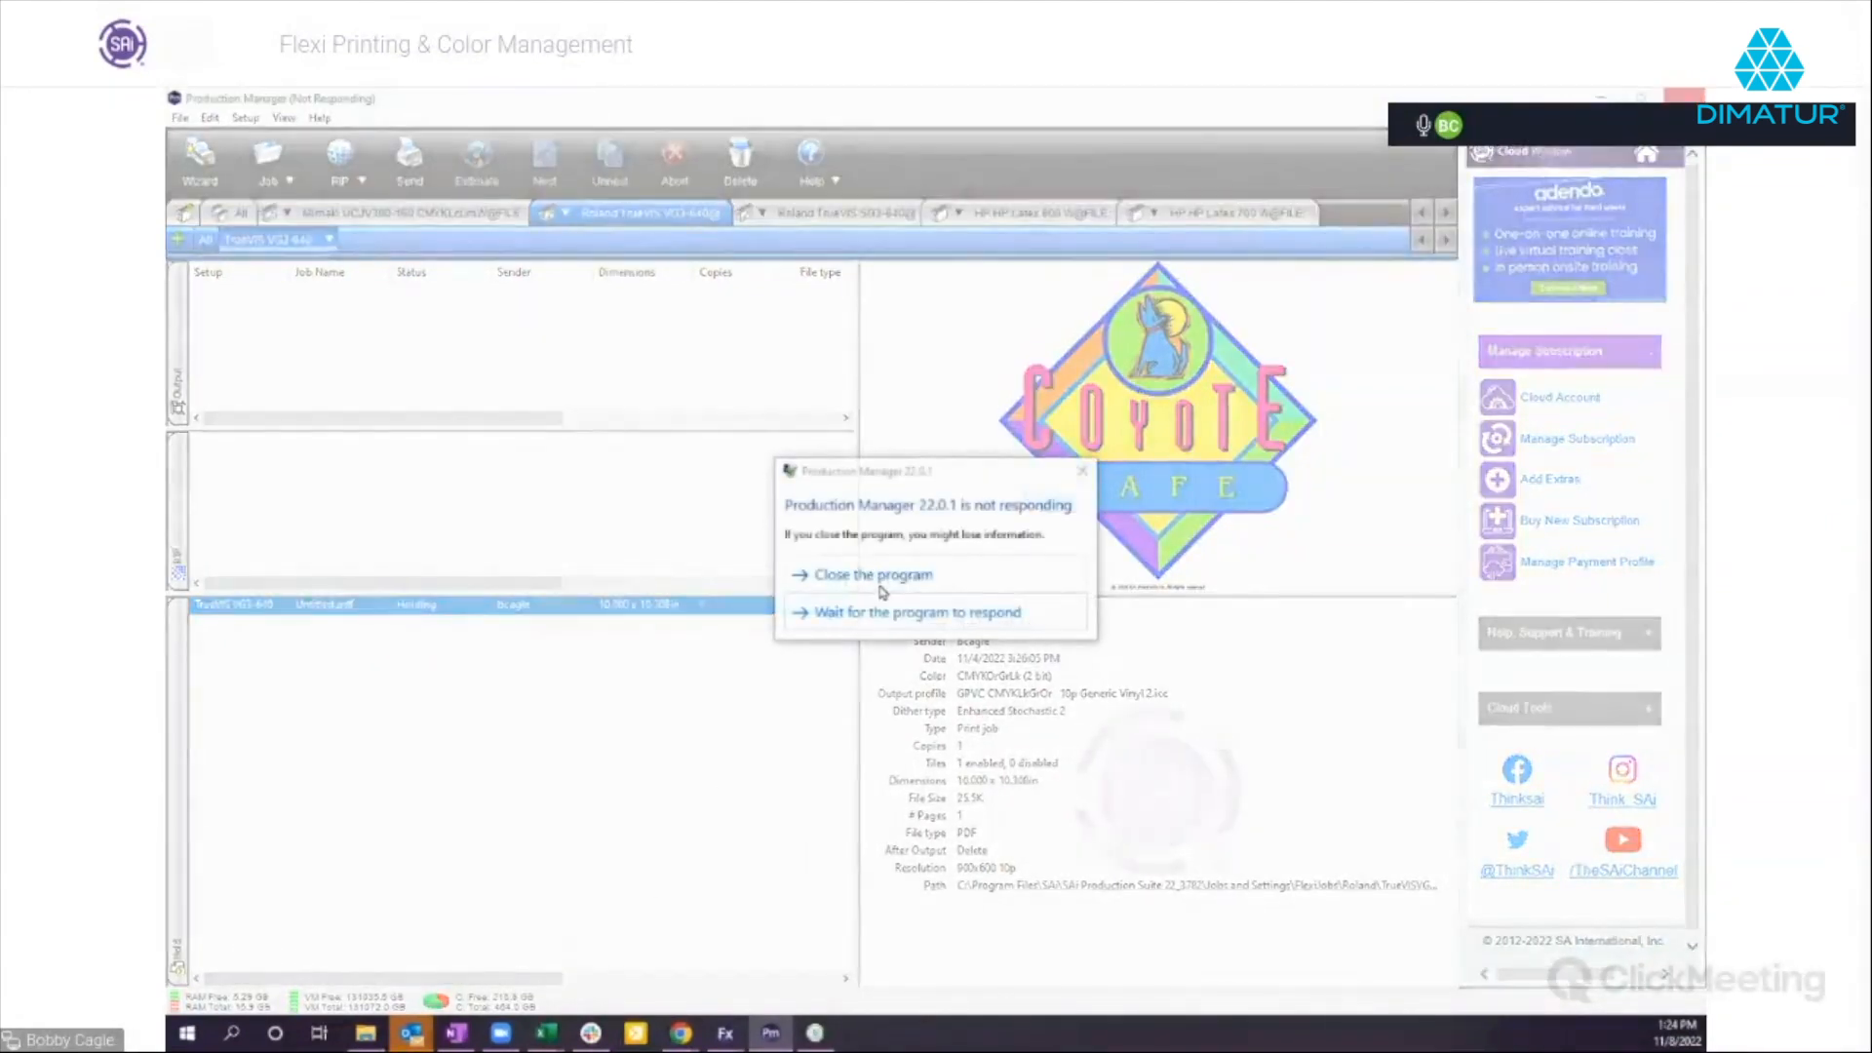
left_click(880, 585)
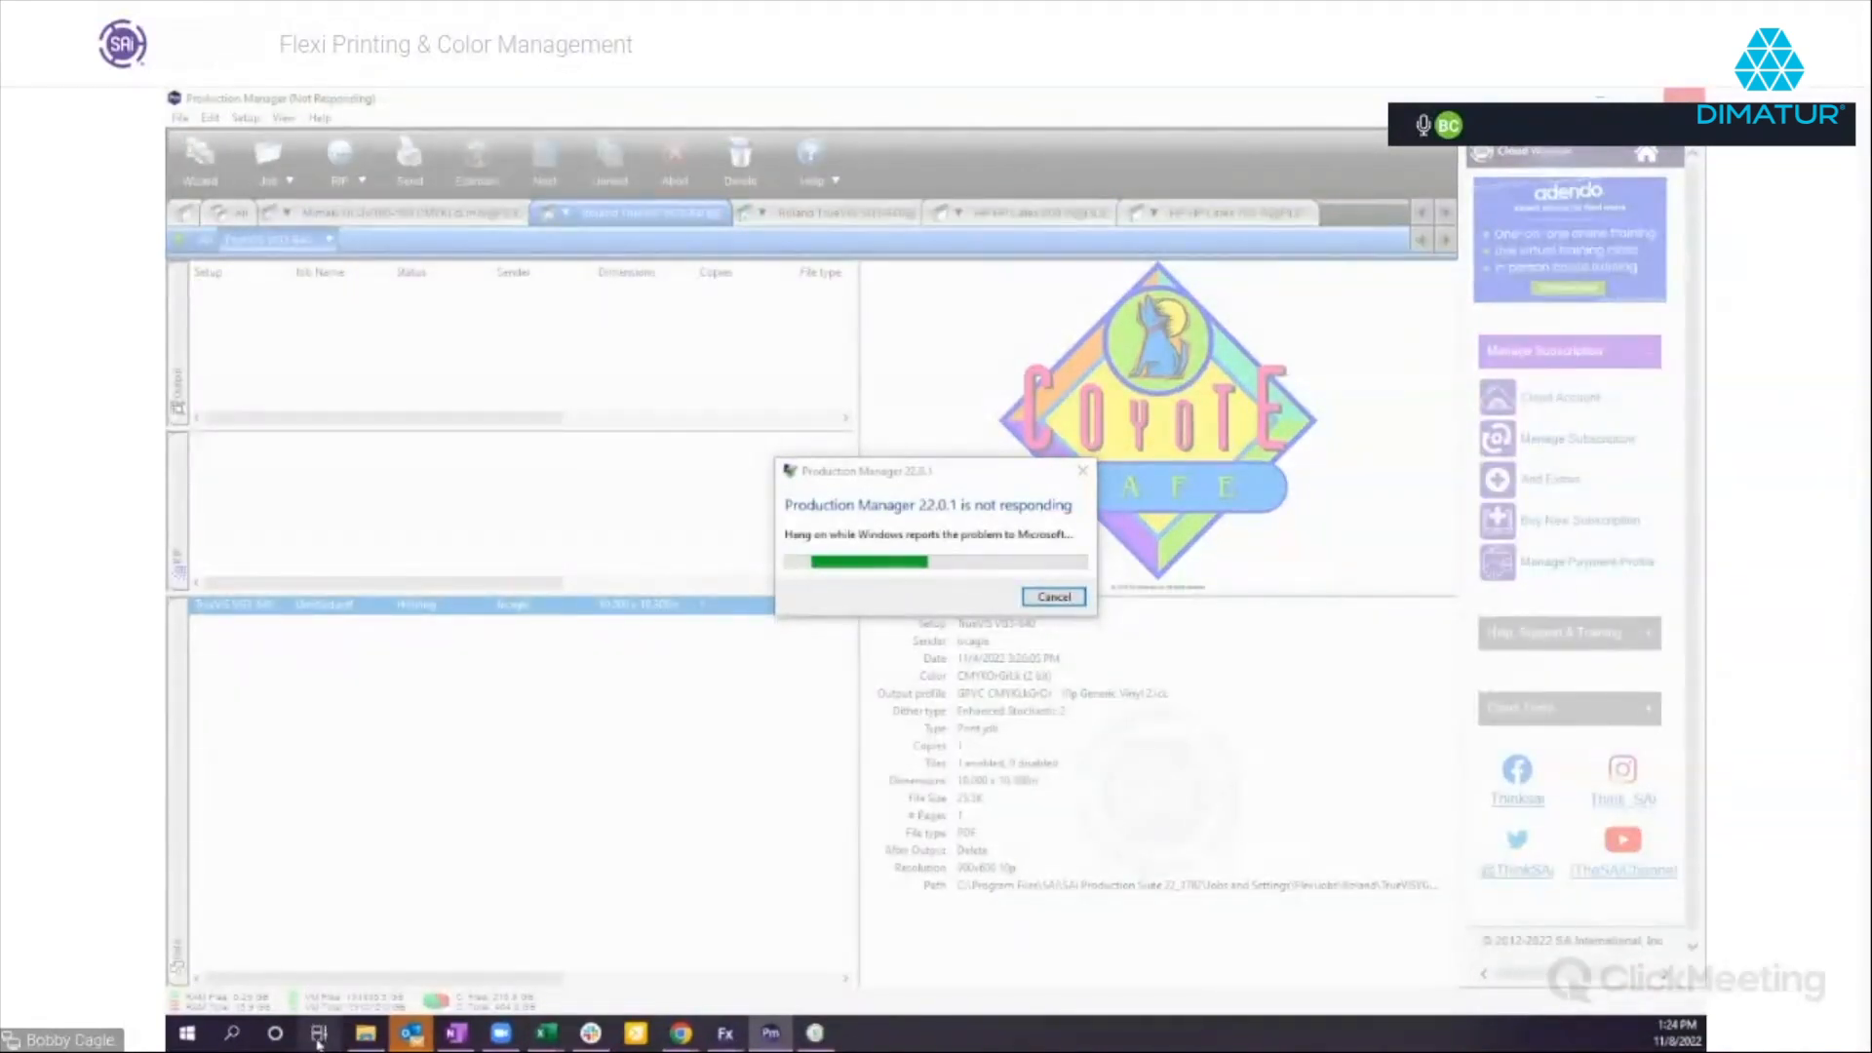
Relaunch Production Manager, bring the Skull PNG document in Flexi forward, and place the Production Manager window over it.
mouse_move(415, 1041)
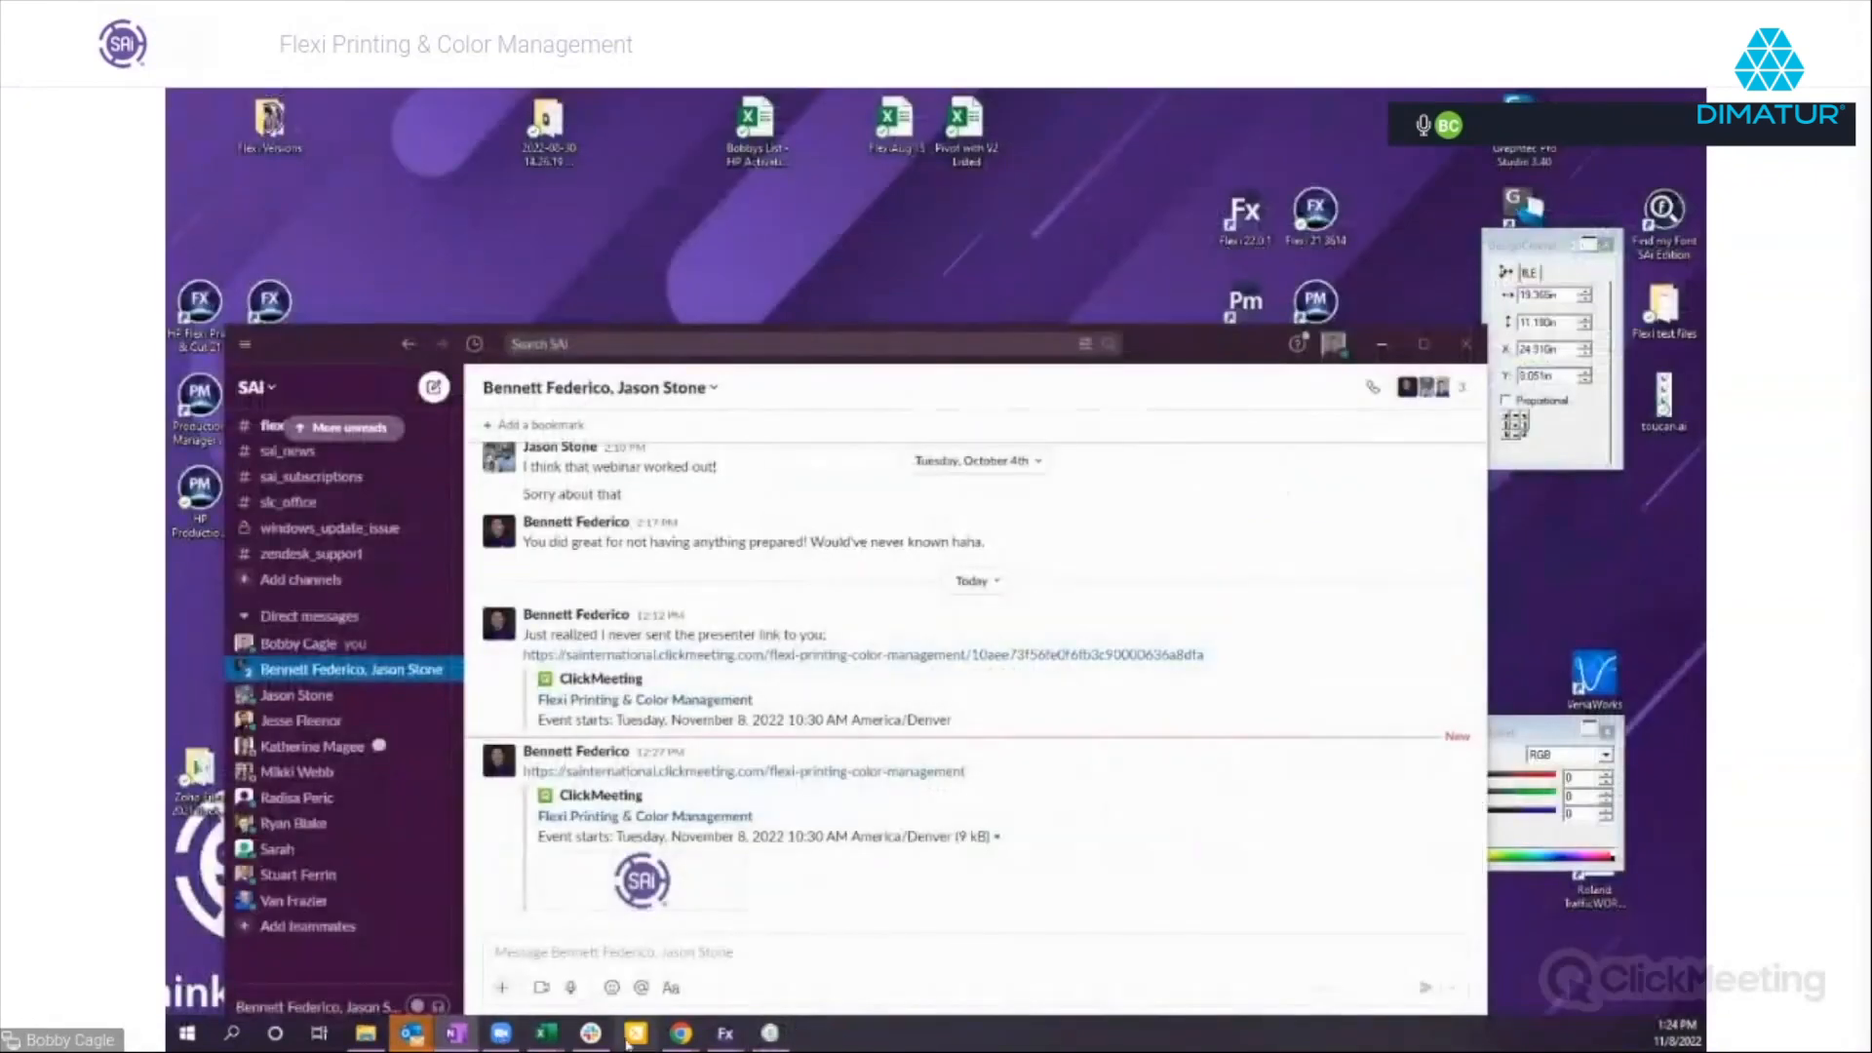
double_click(1246, 301)
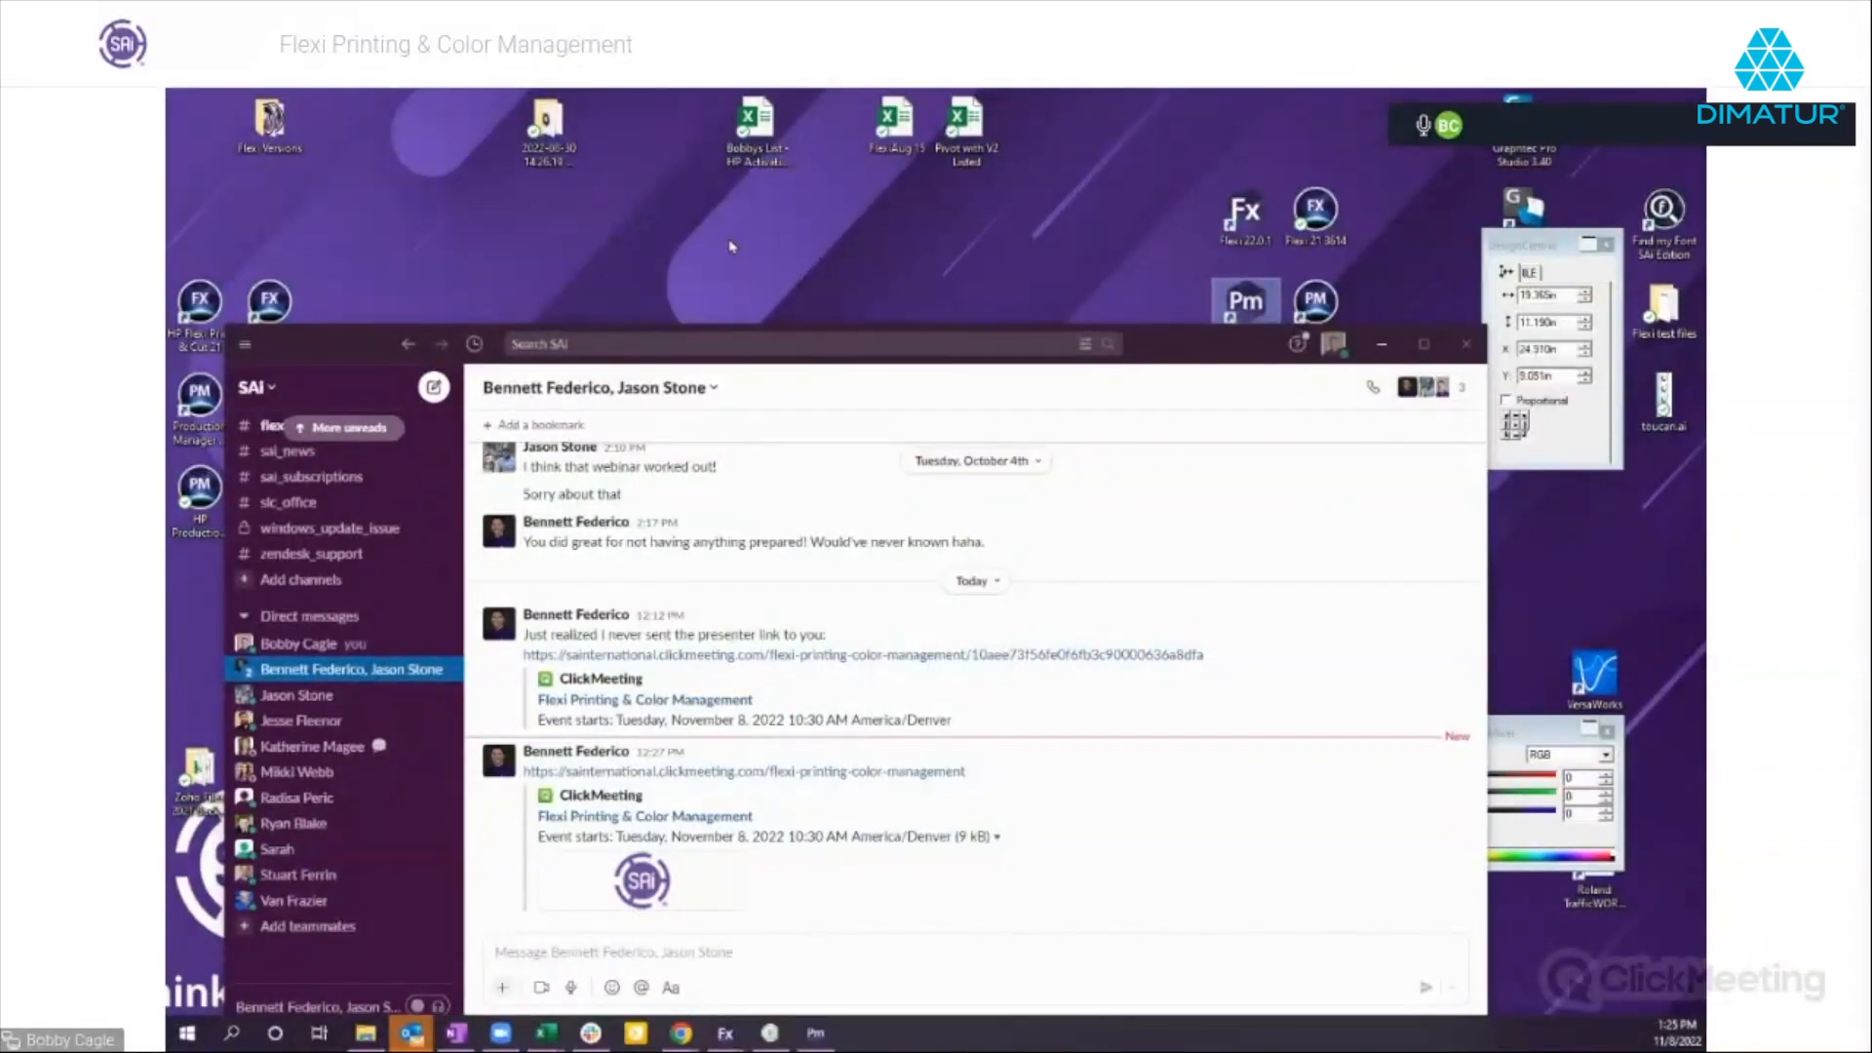
left_click(1147, 371)
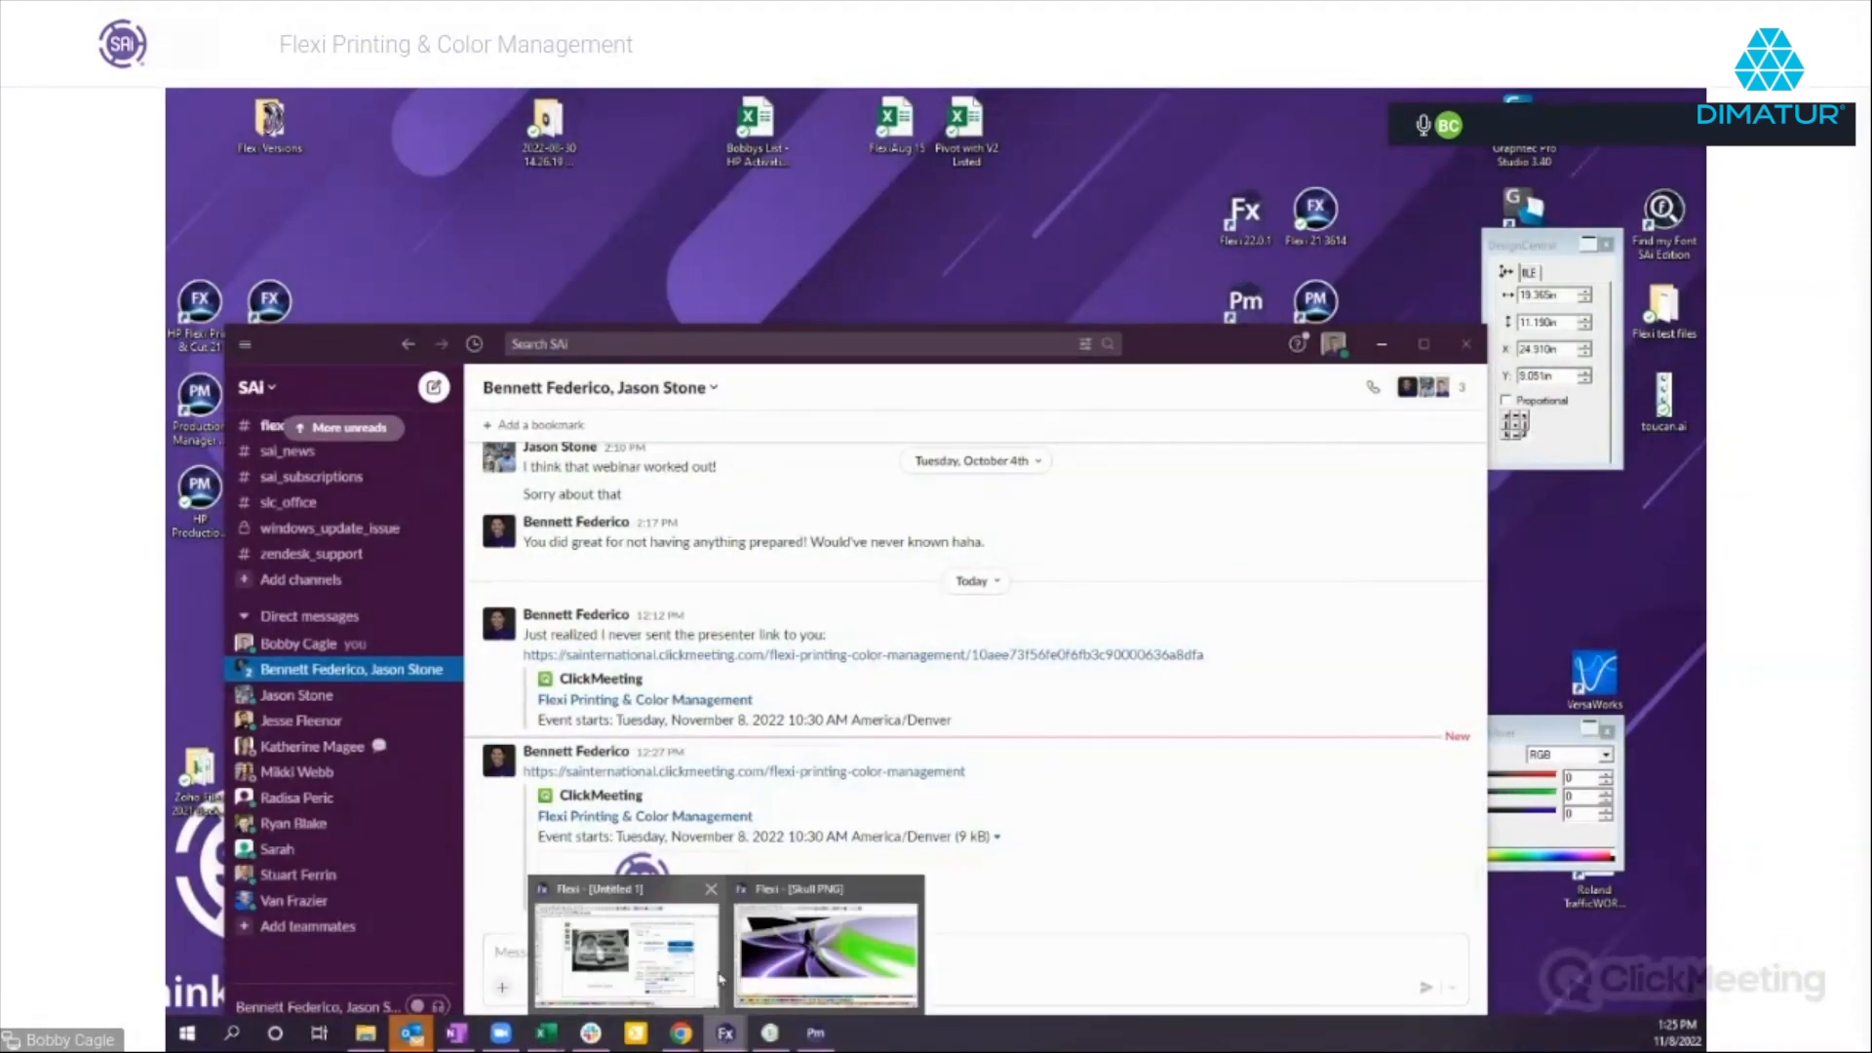
left_click(817, 985)
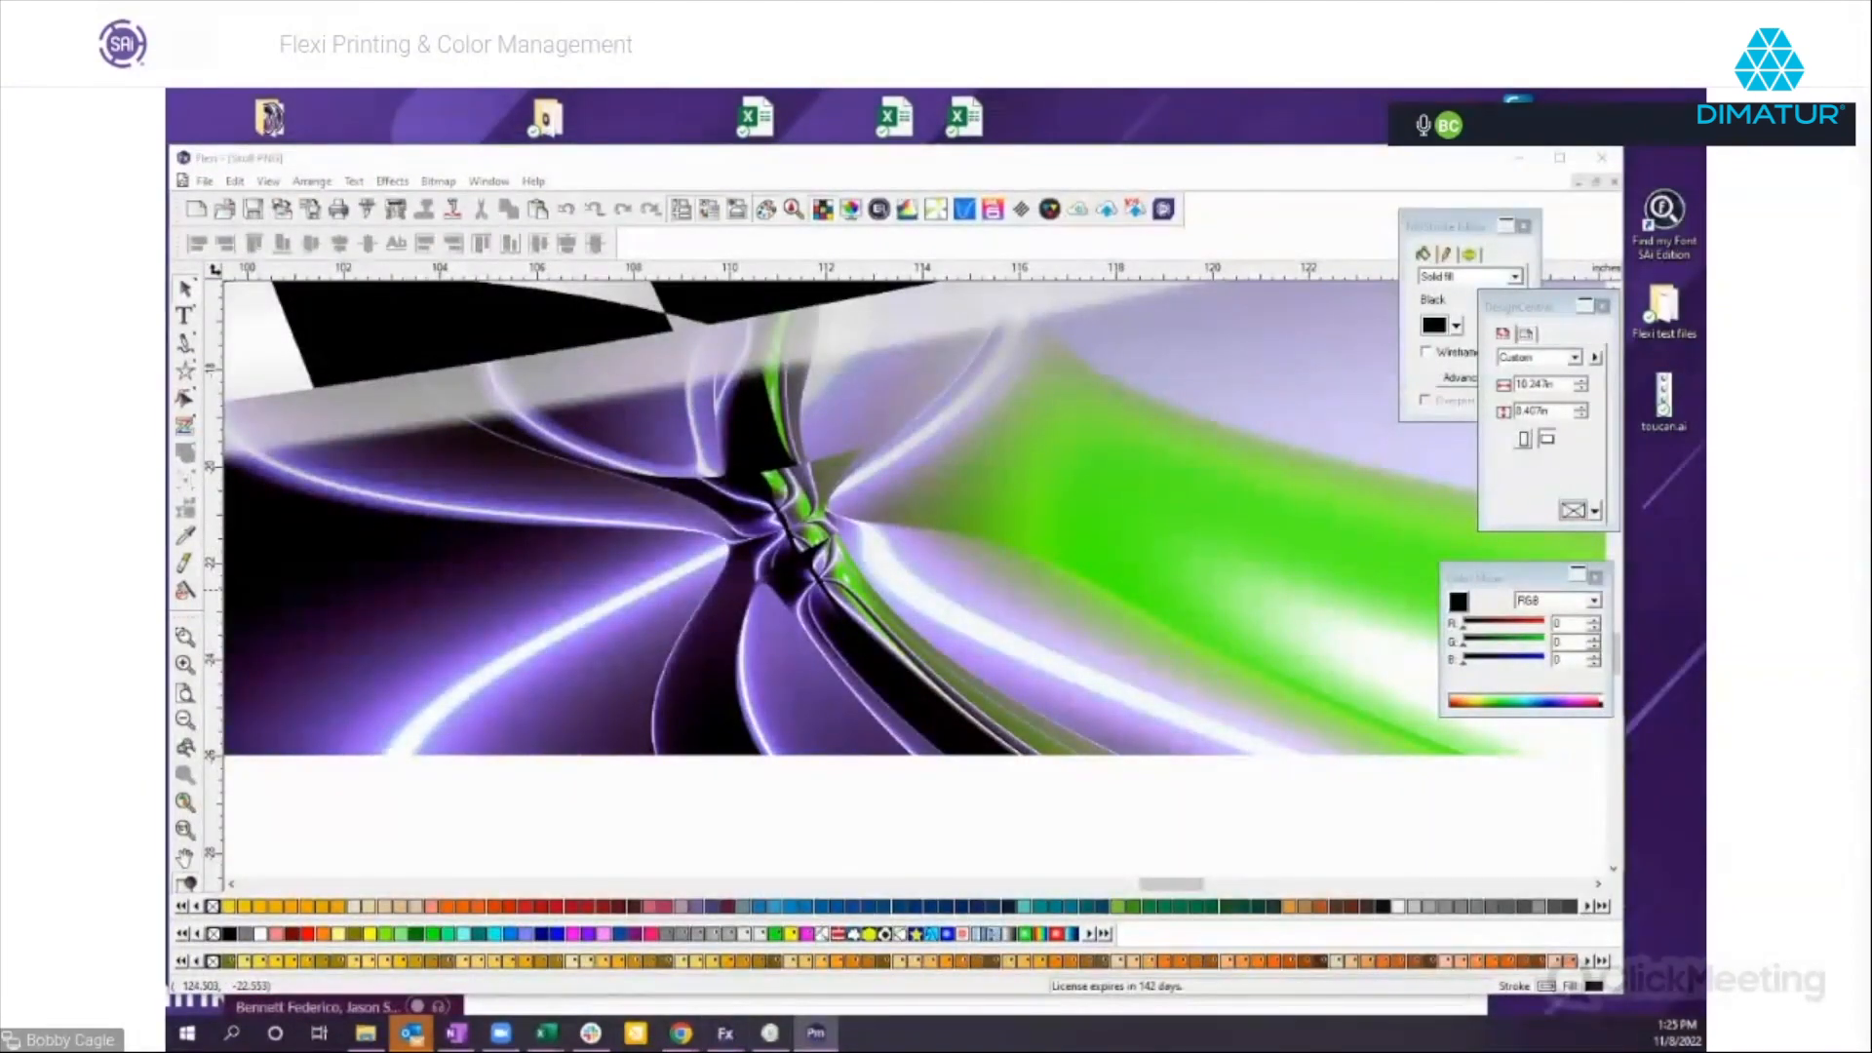
left_click_drag(1704, 134, 709, 192)
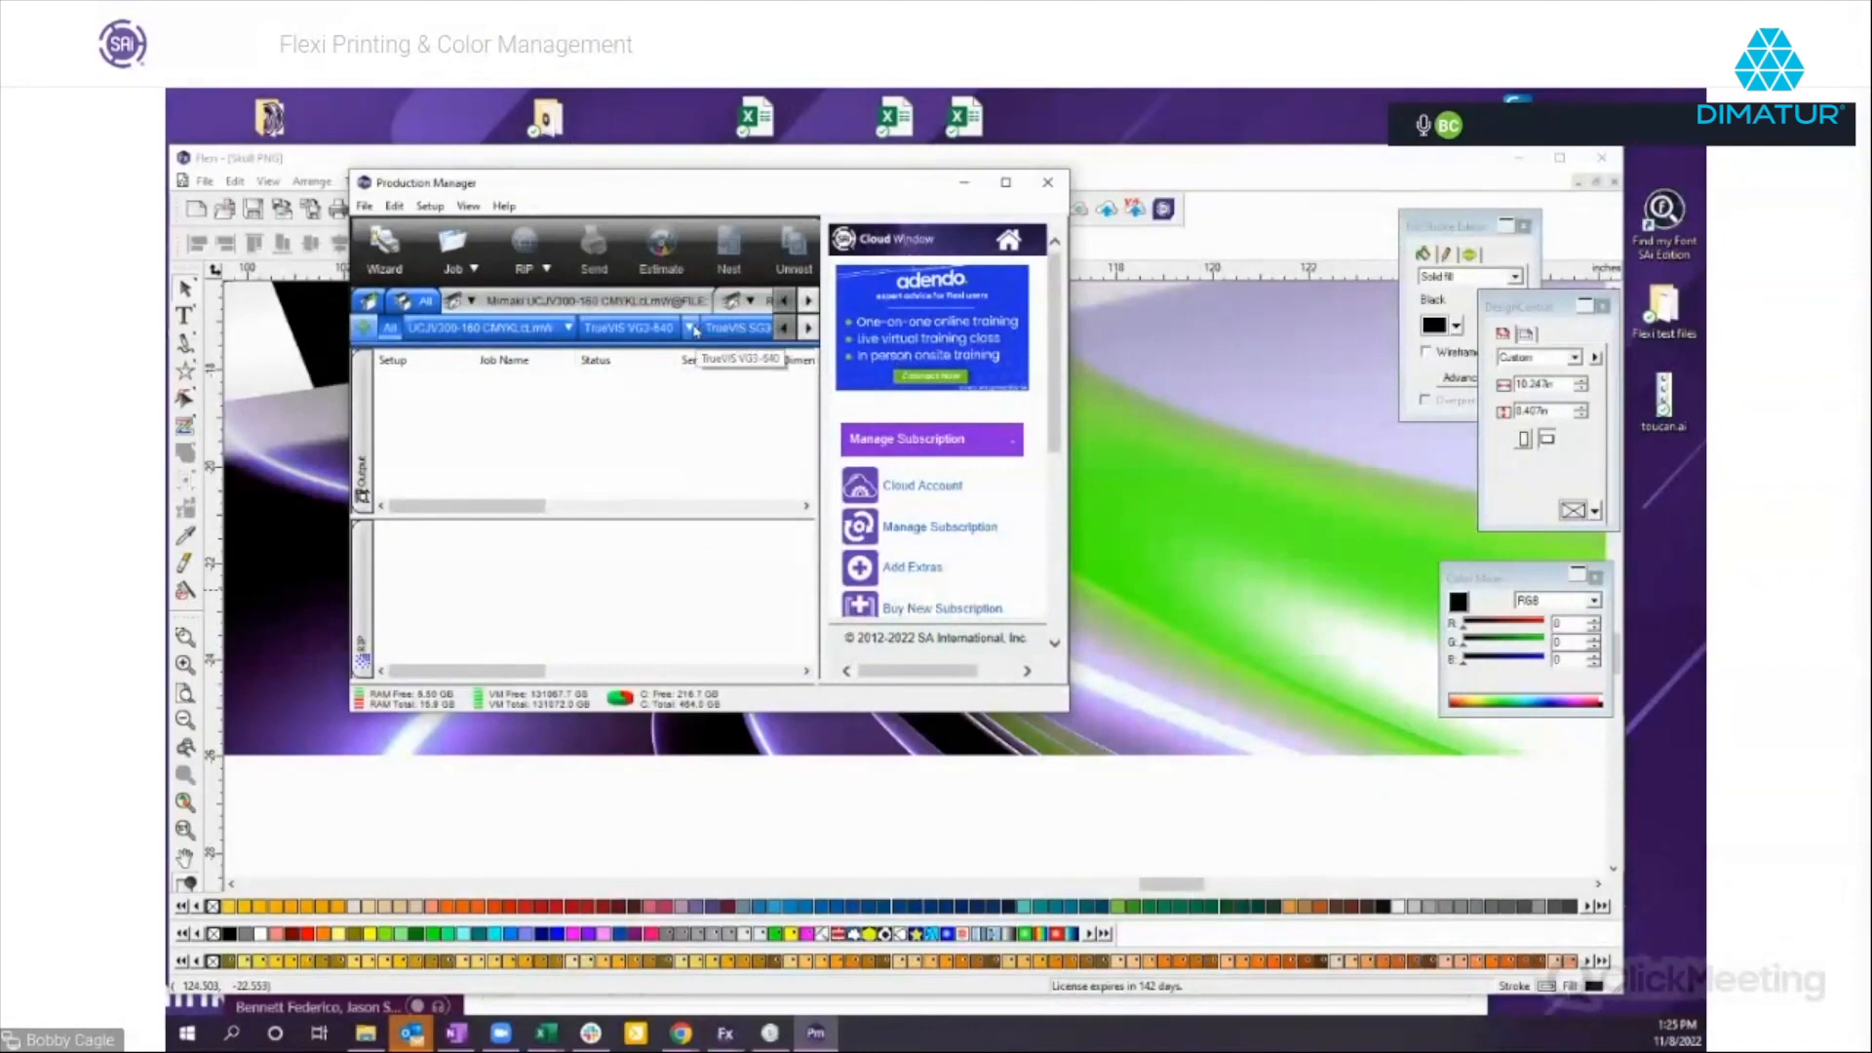
Open the DD330 fabric 720x900 Variable dot profile from the webinar's Profiles folder in the Color Profile Analyzer for the TrueVIS VG3-640 setup.
left_click(690, 328)
left_click(763, 532)
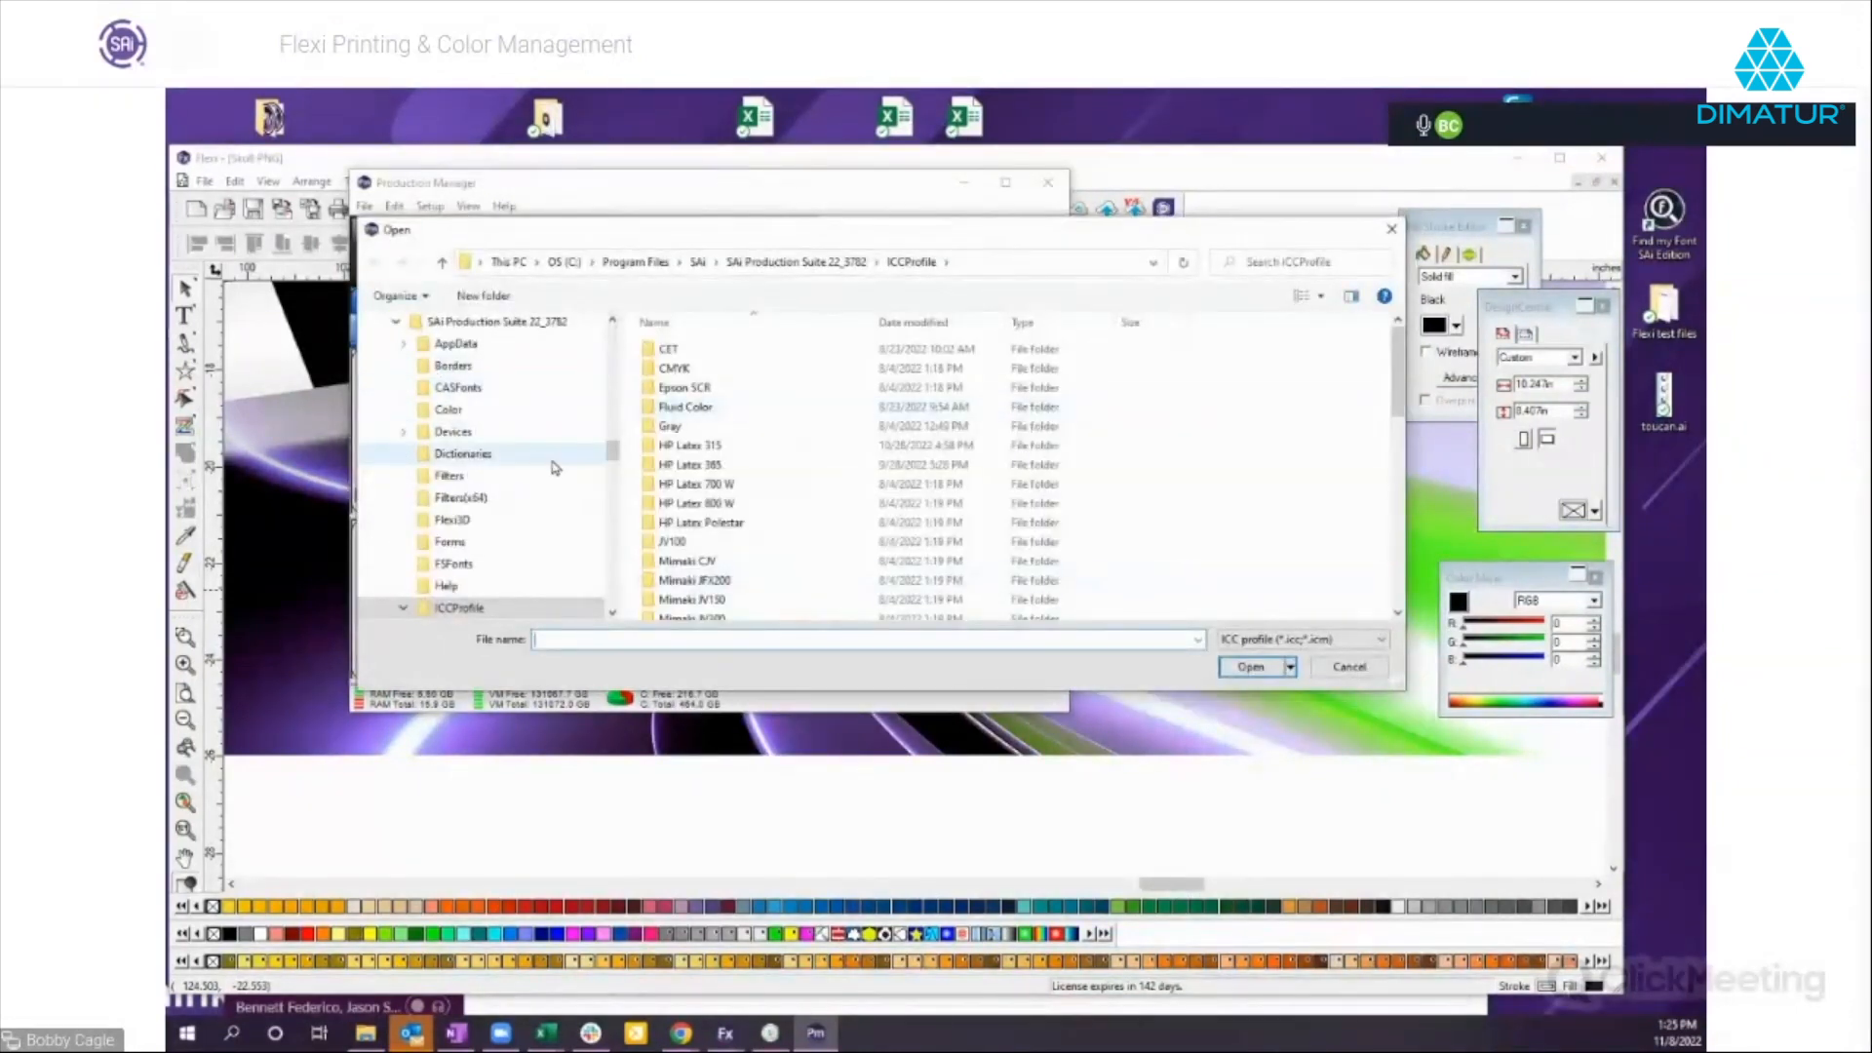
left_click_drag(613, 452, 631, 326)
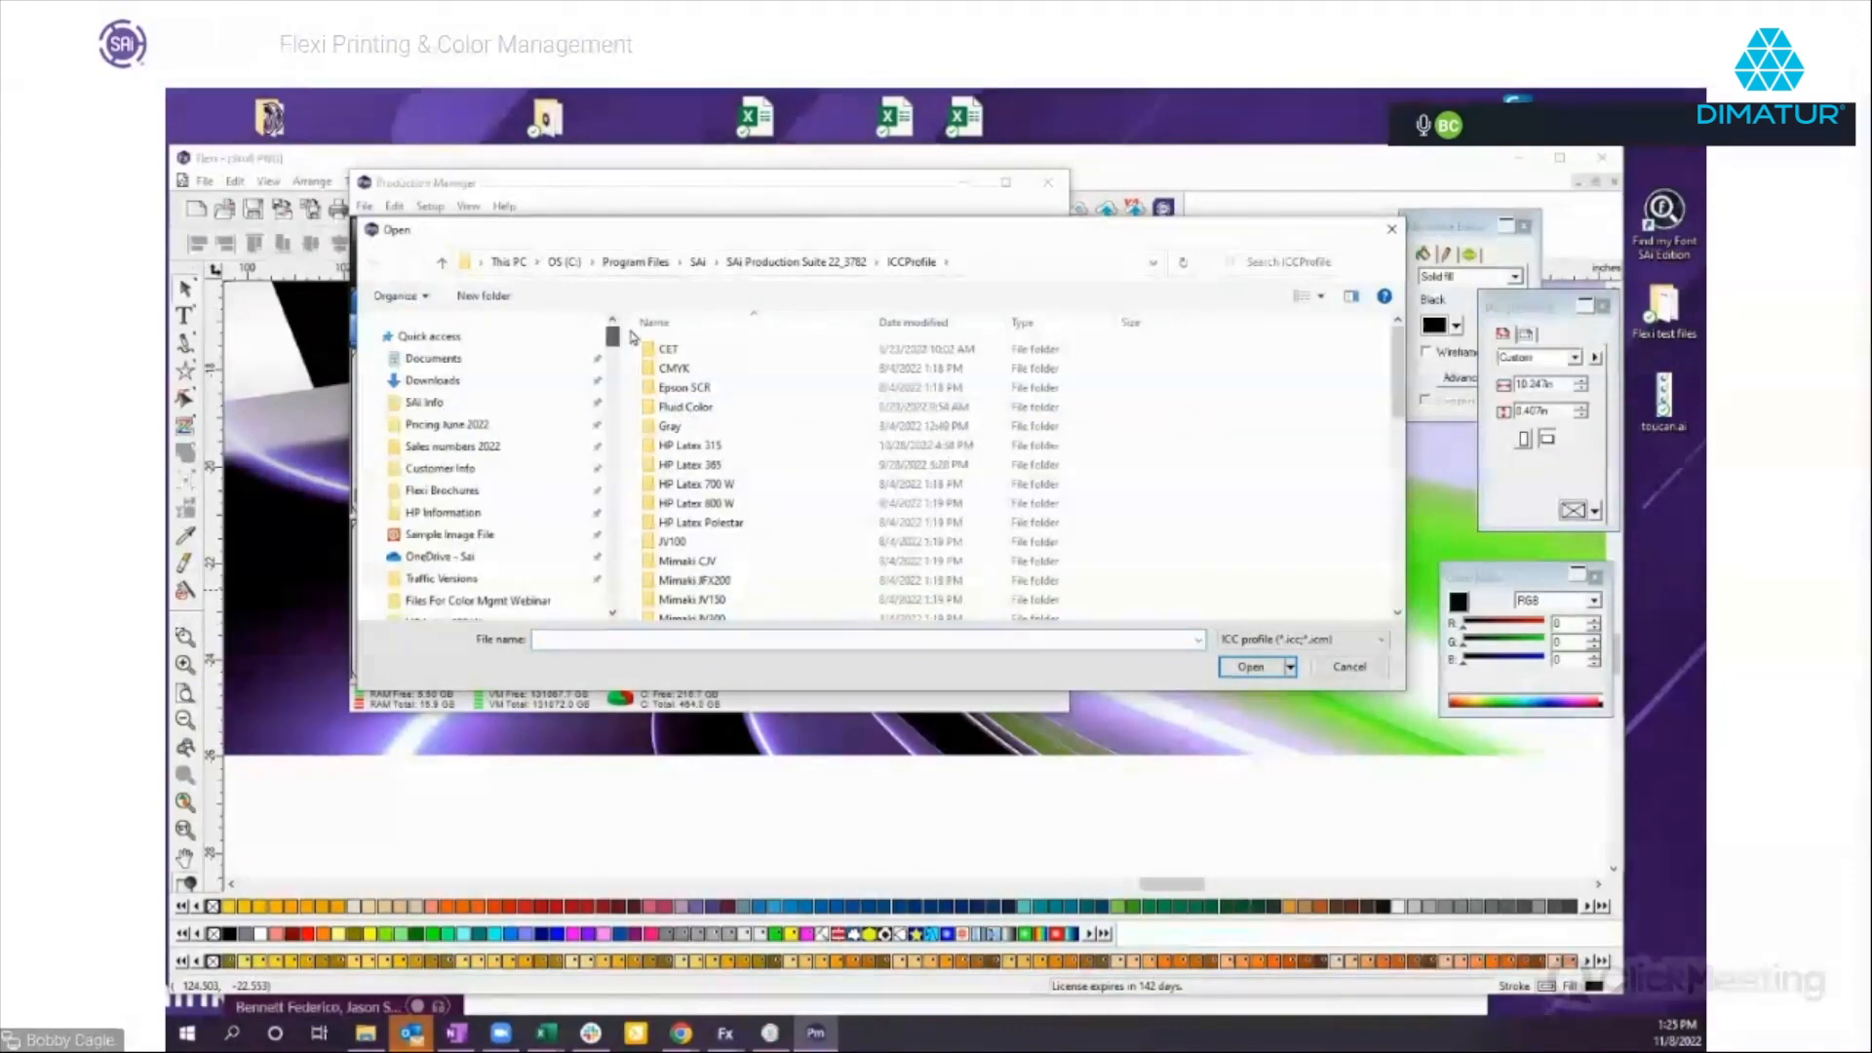
left_click(465, 537)
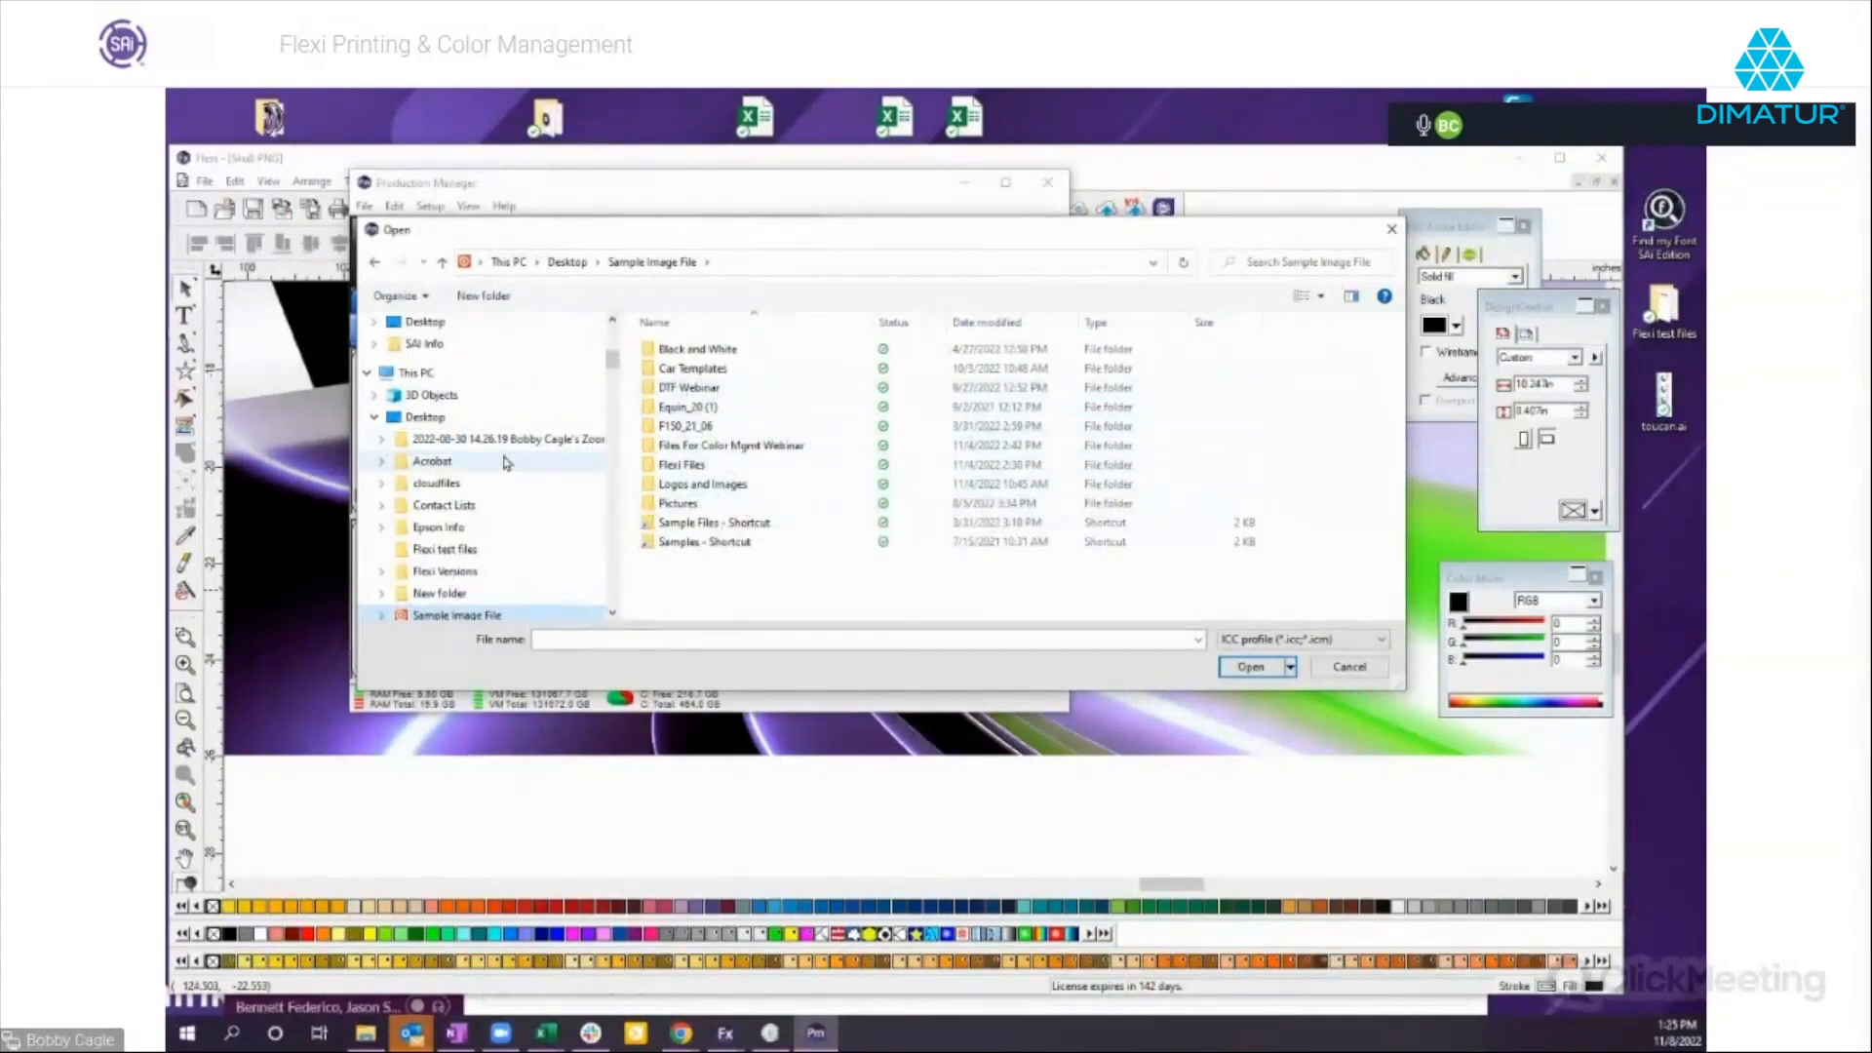
double_click(719, 447)
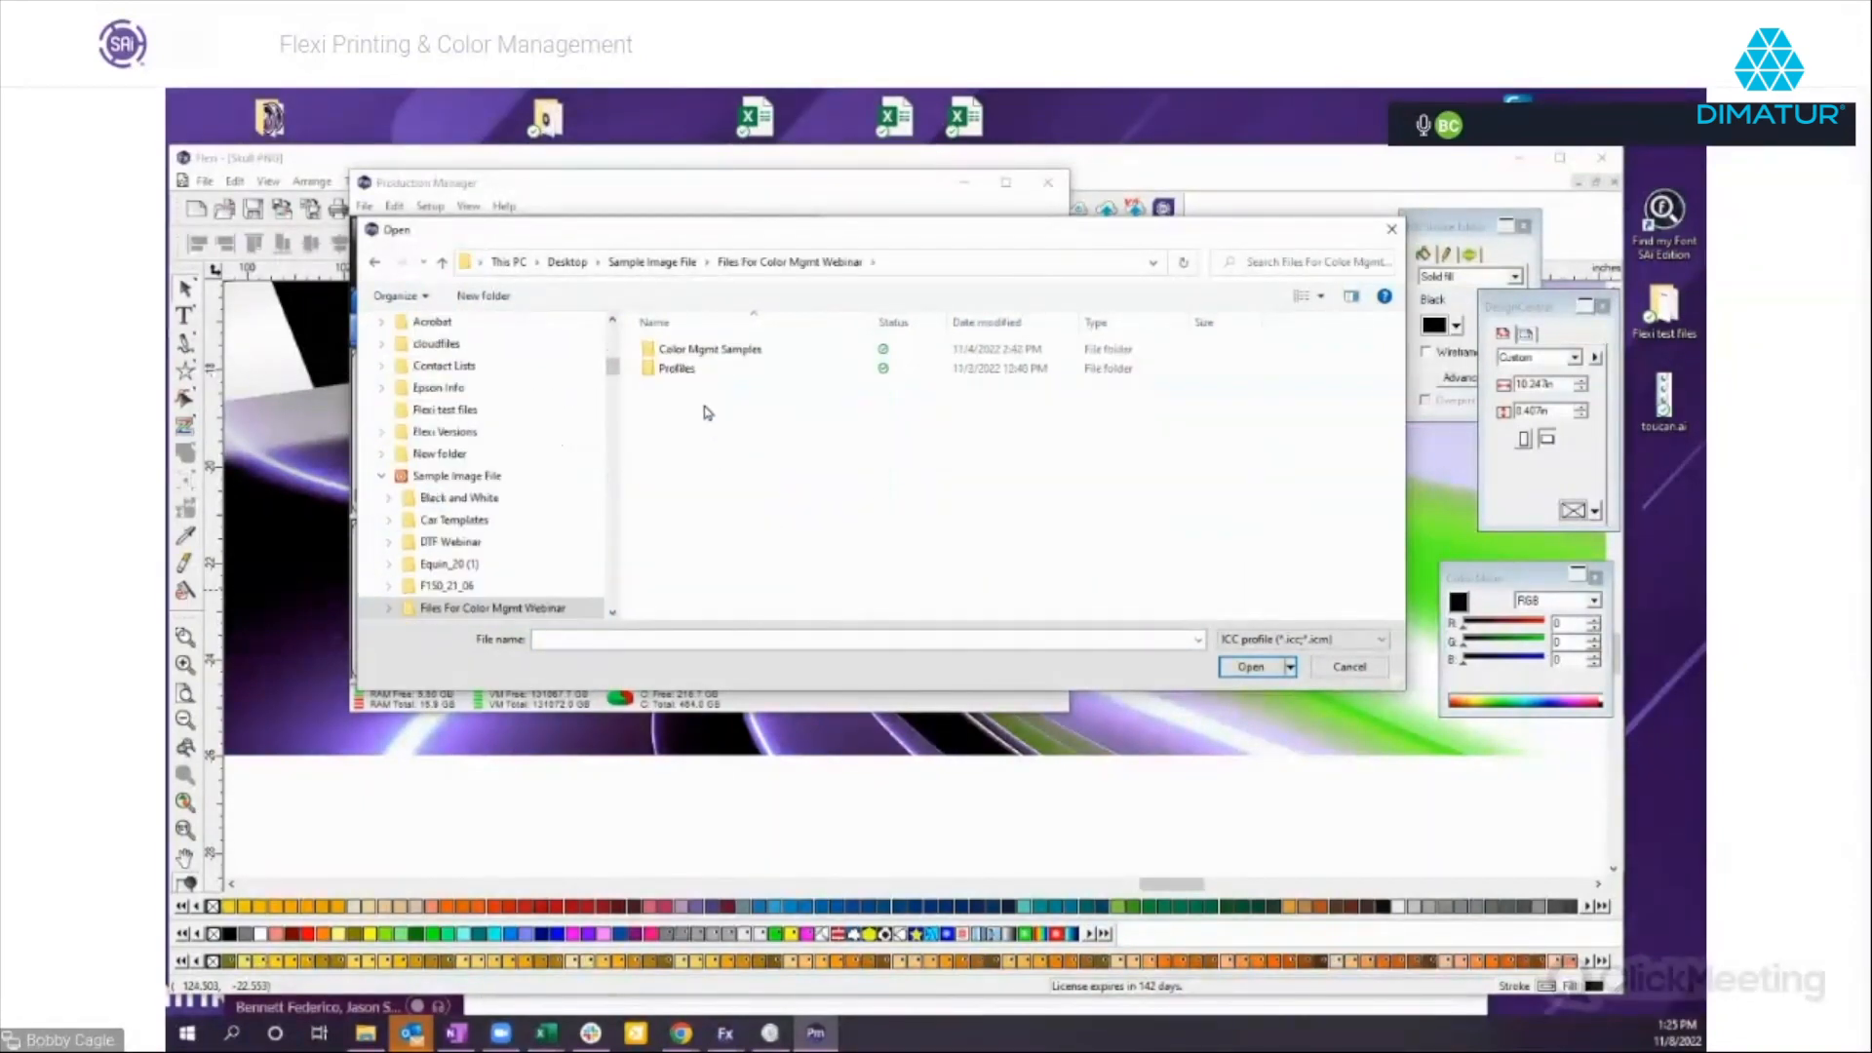
double_click(675, 387)
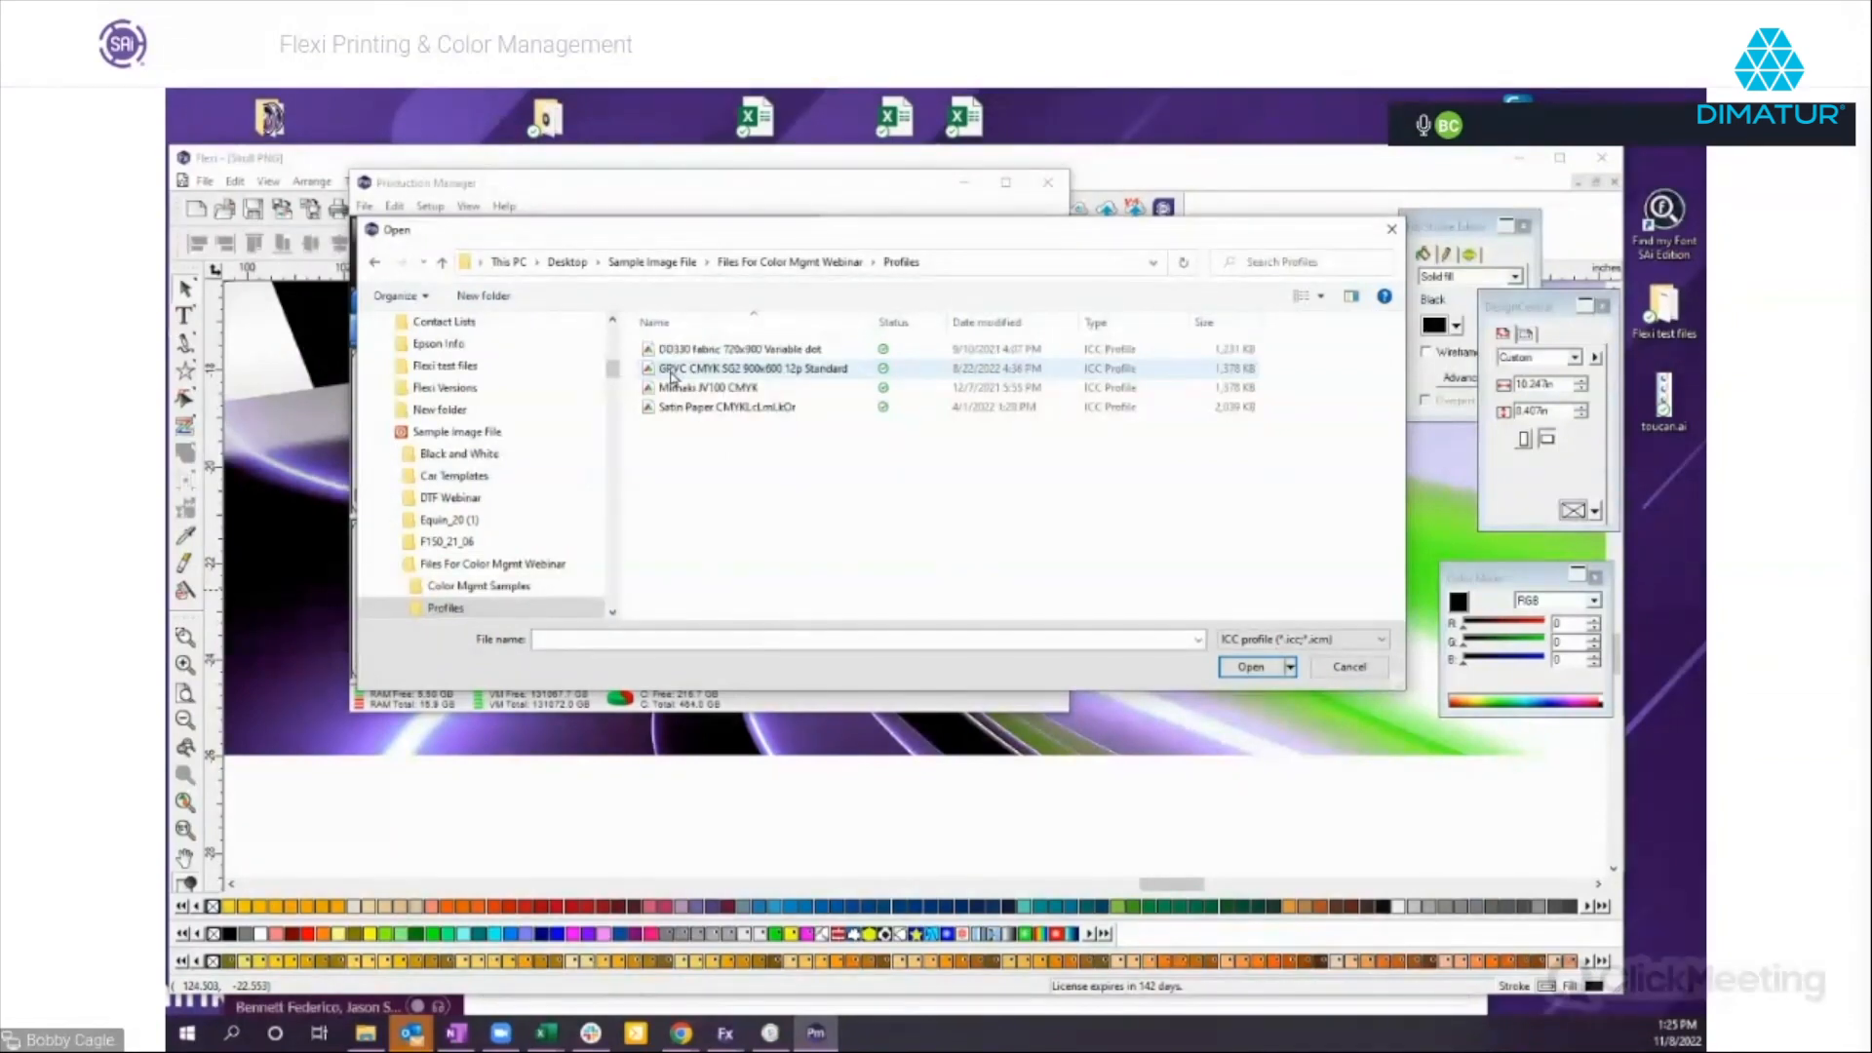
double_click(702, 351)
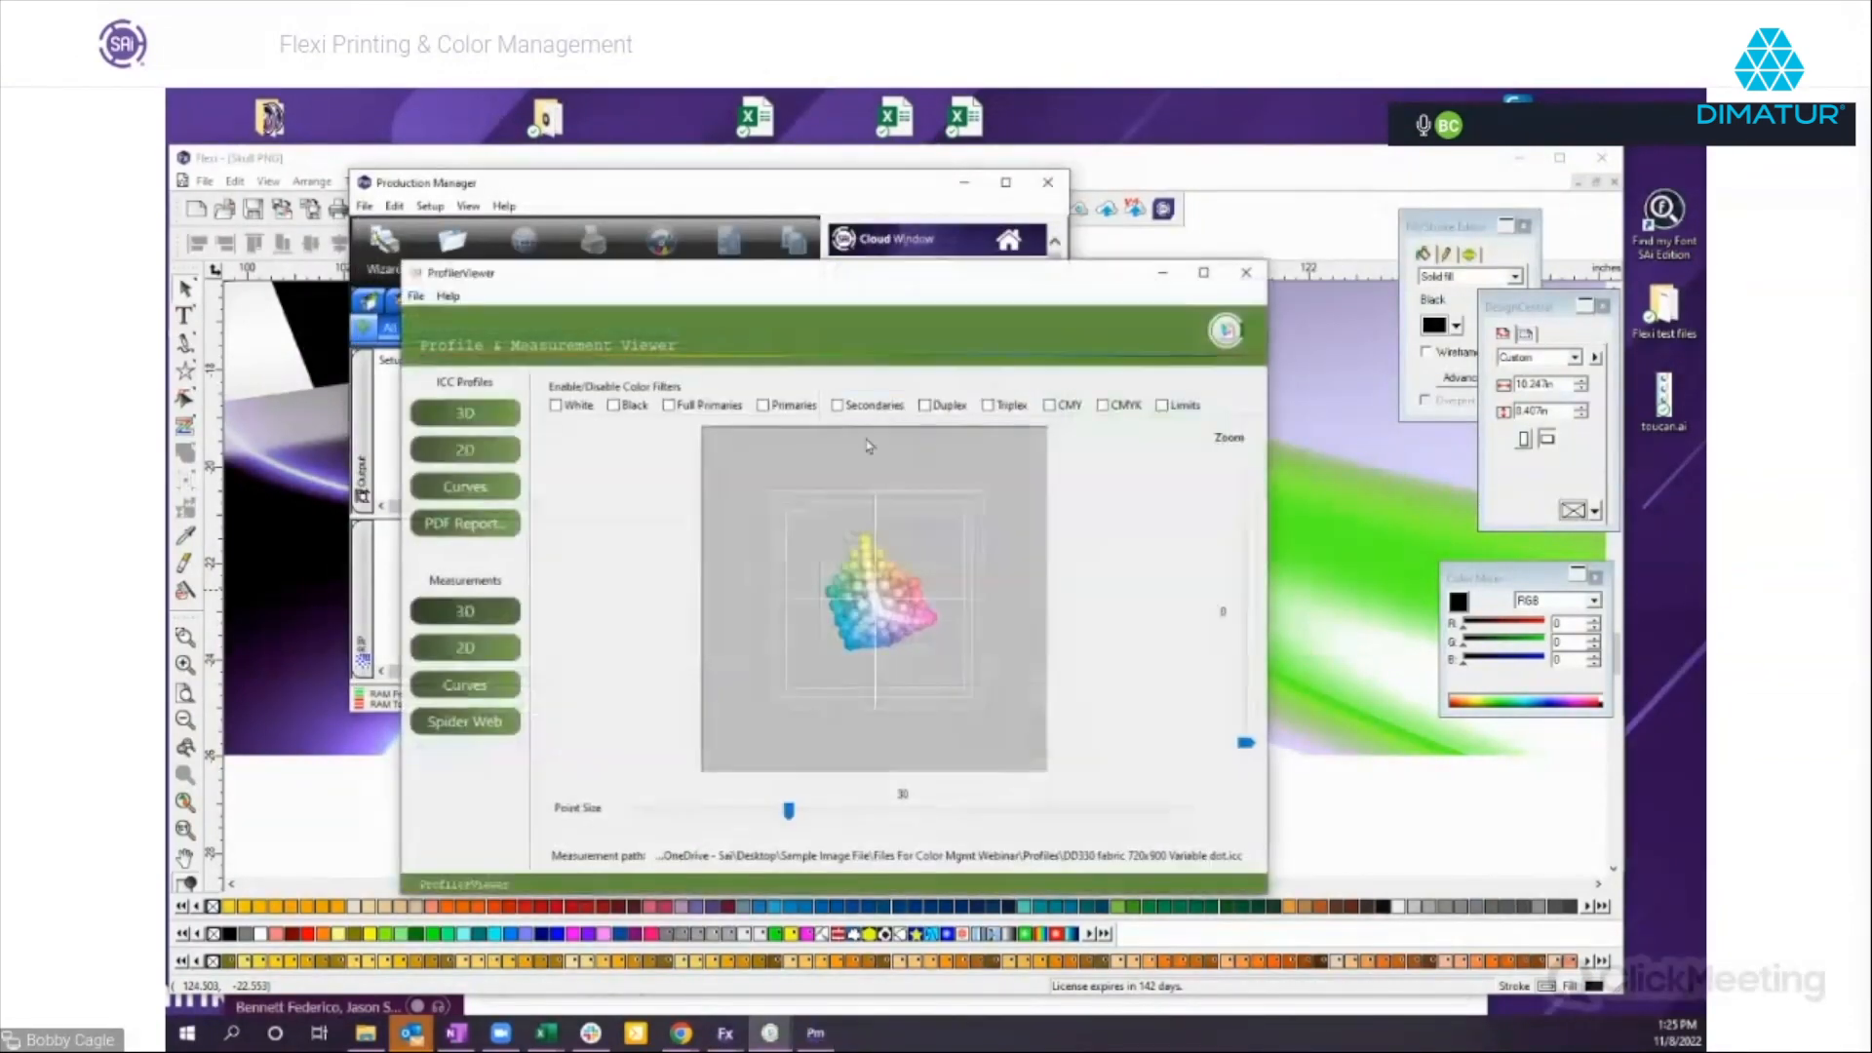
Examine the fabric profile's color points in 3D and its gamut in the 2D ICC view, and close ProfilerViewer.
left_click_drag(907, 657, 794, 581)
left_click(465, 449)
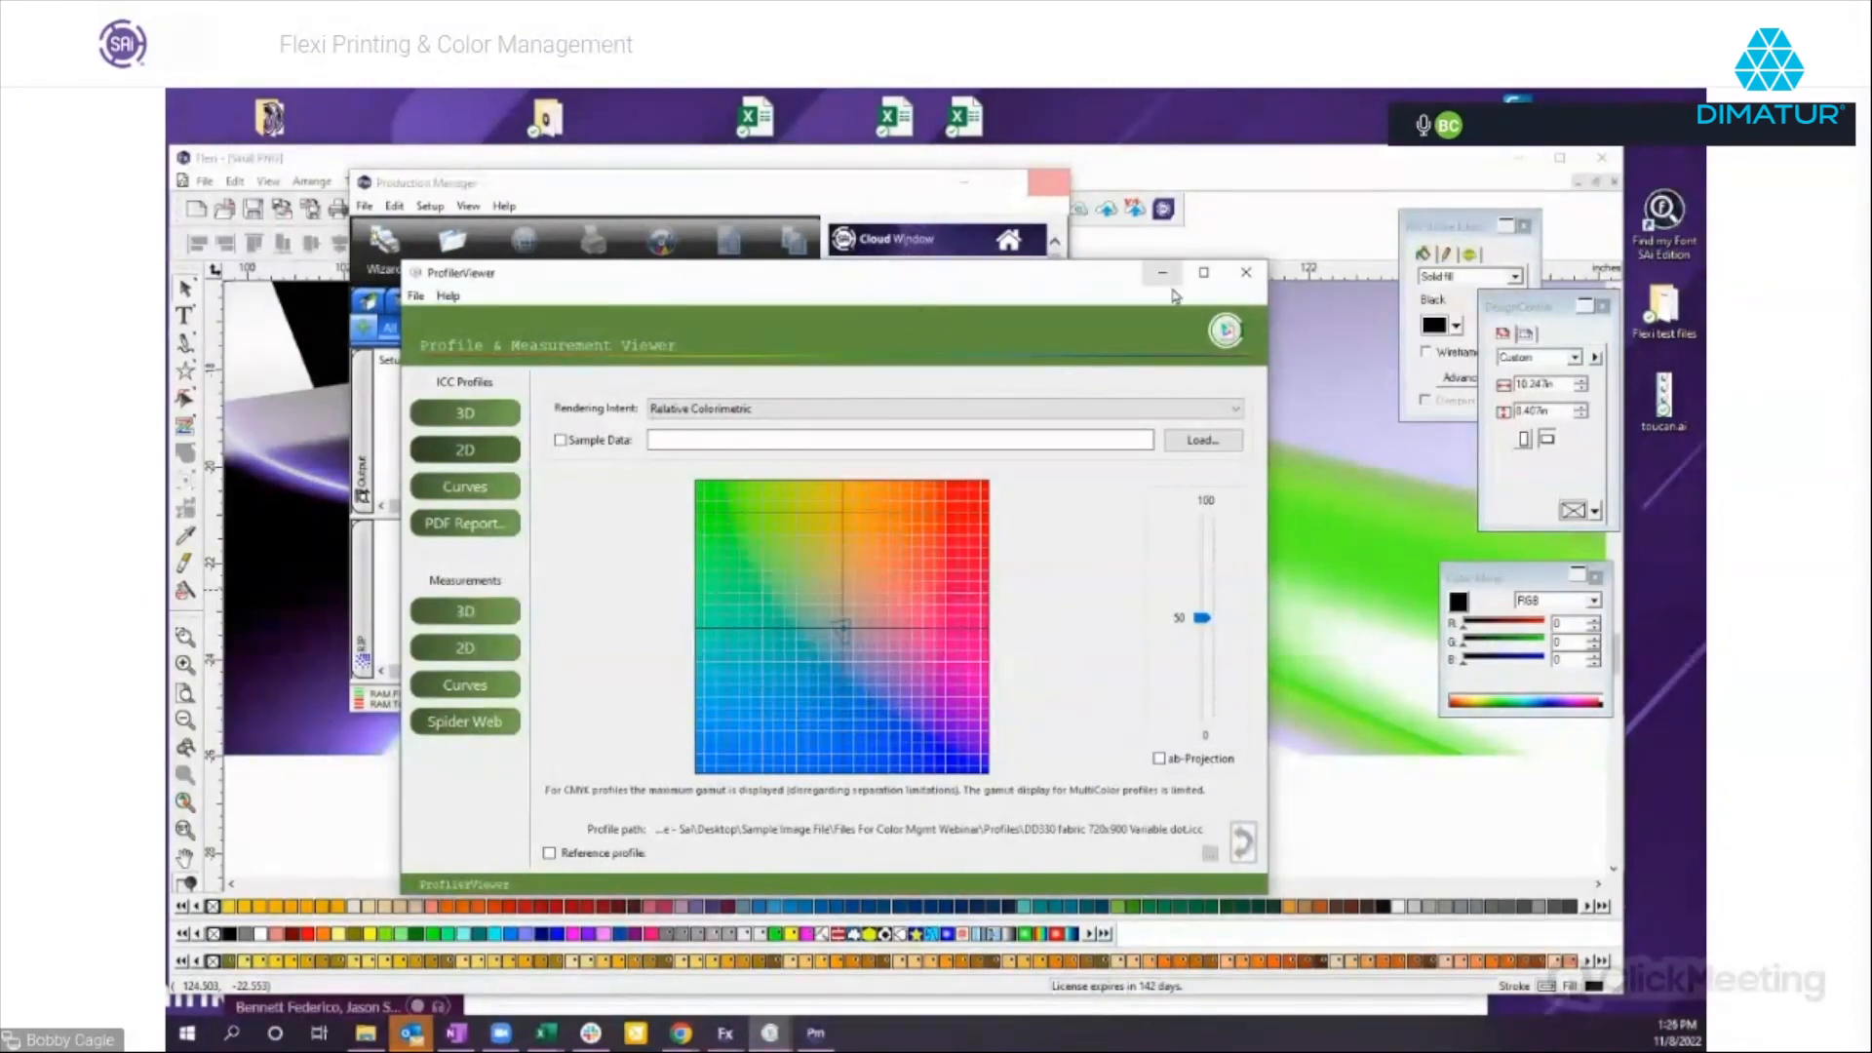
left_click(1246, 273)
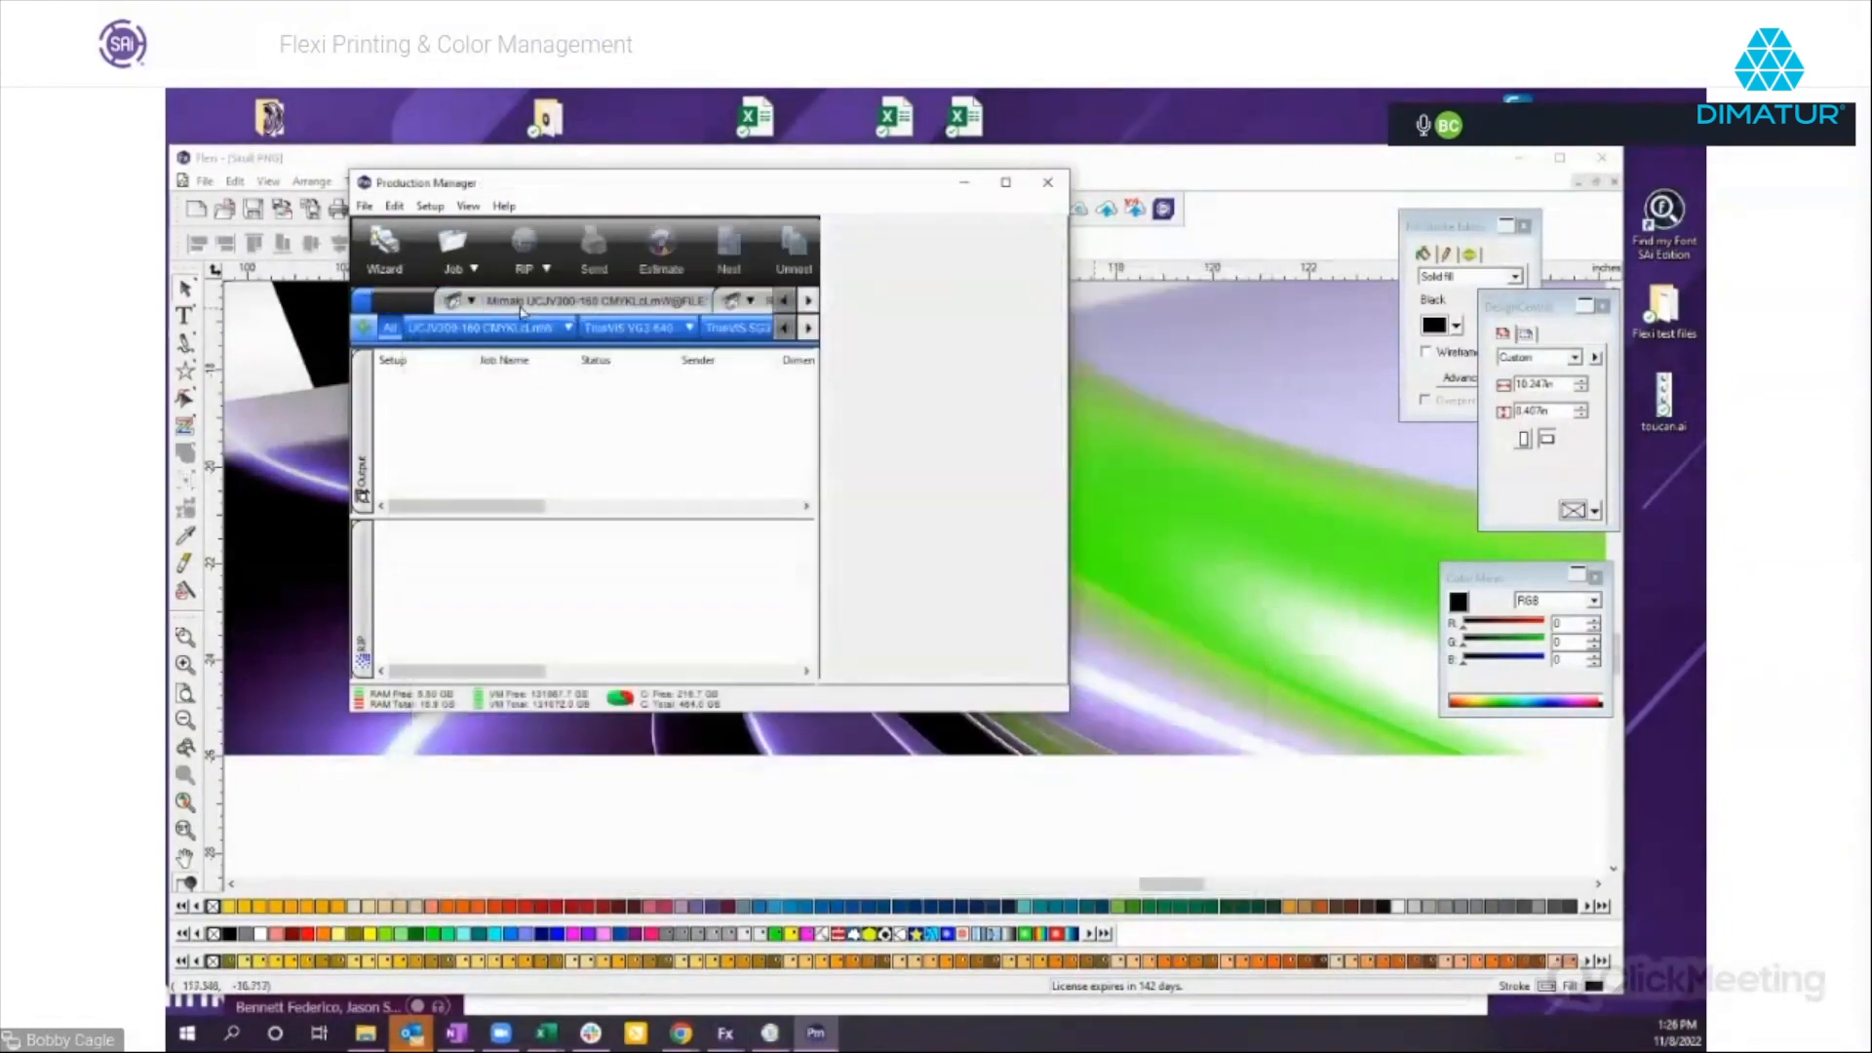
right_click(684, 332)
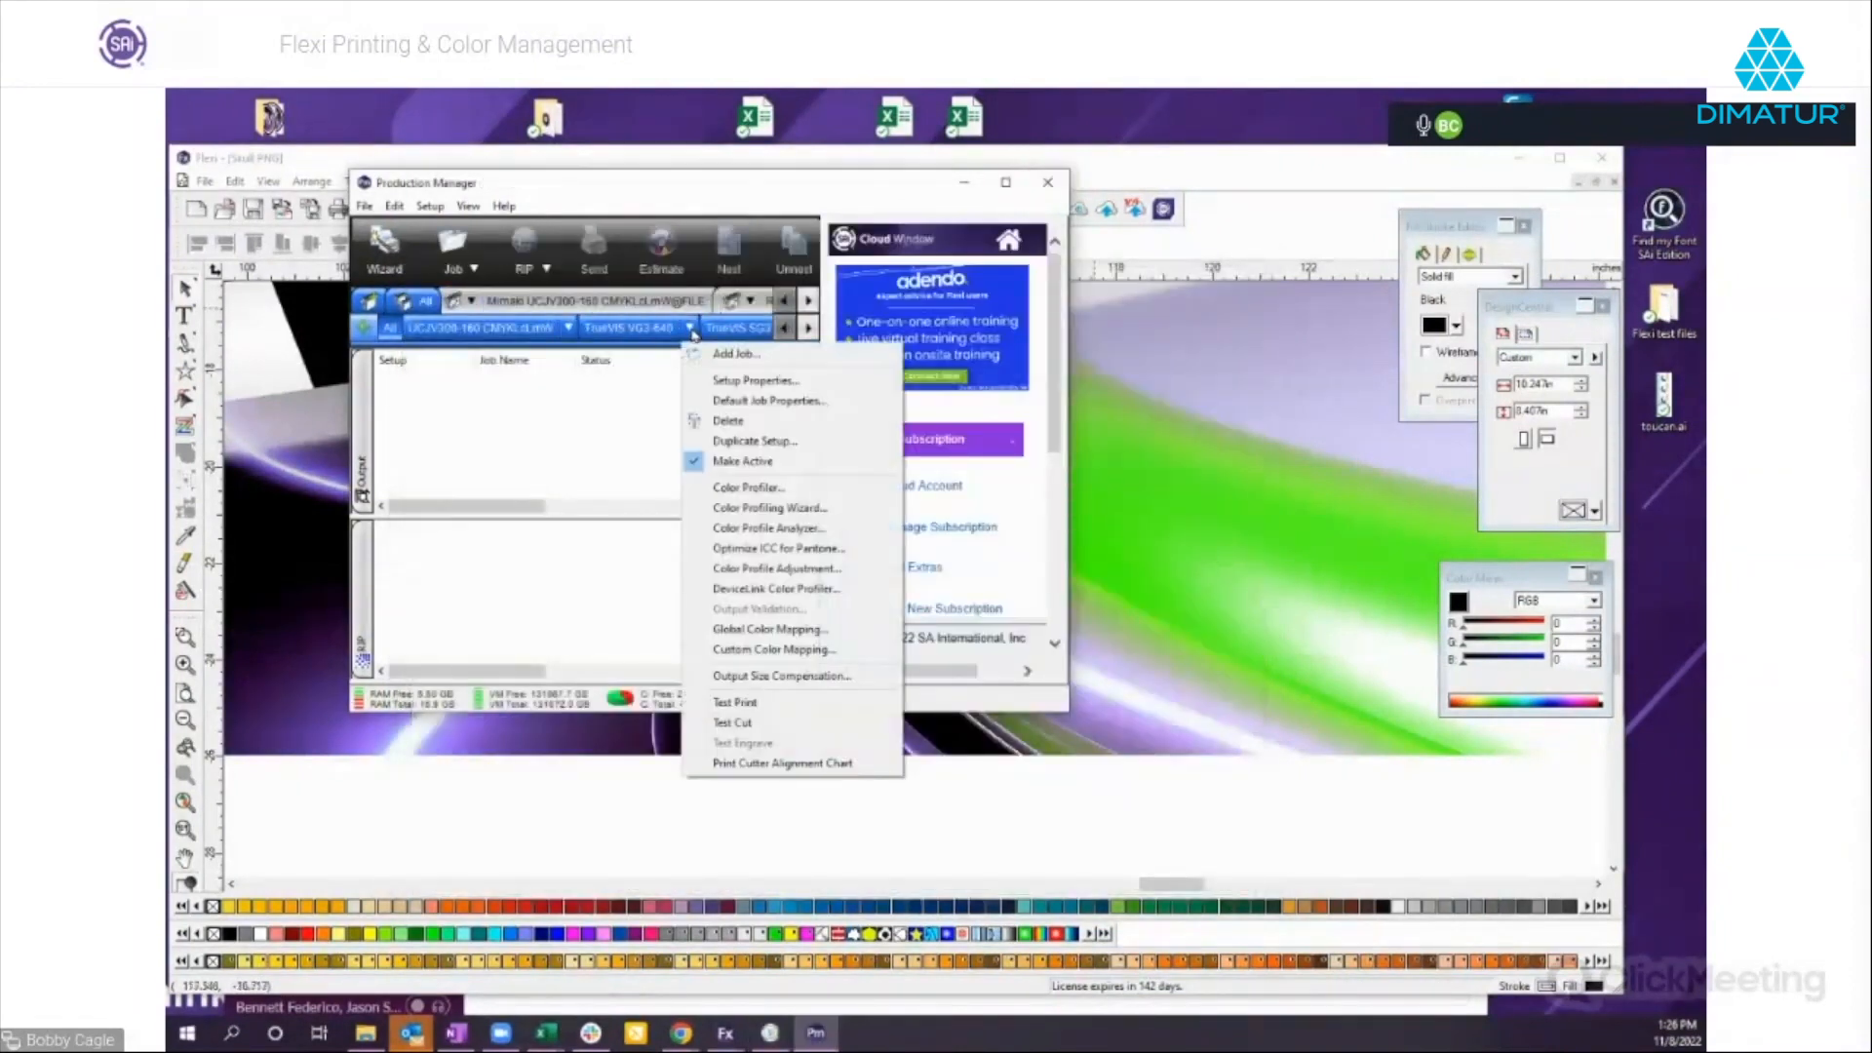
left_click(764, 390)
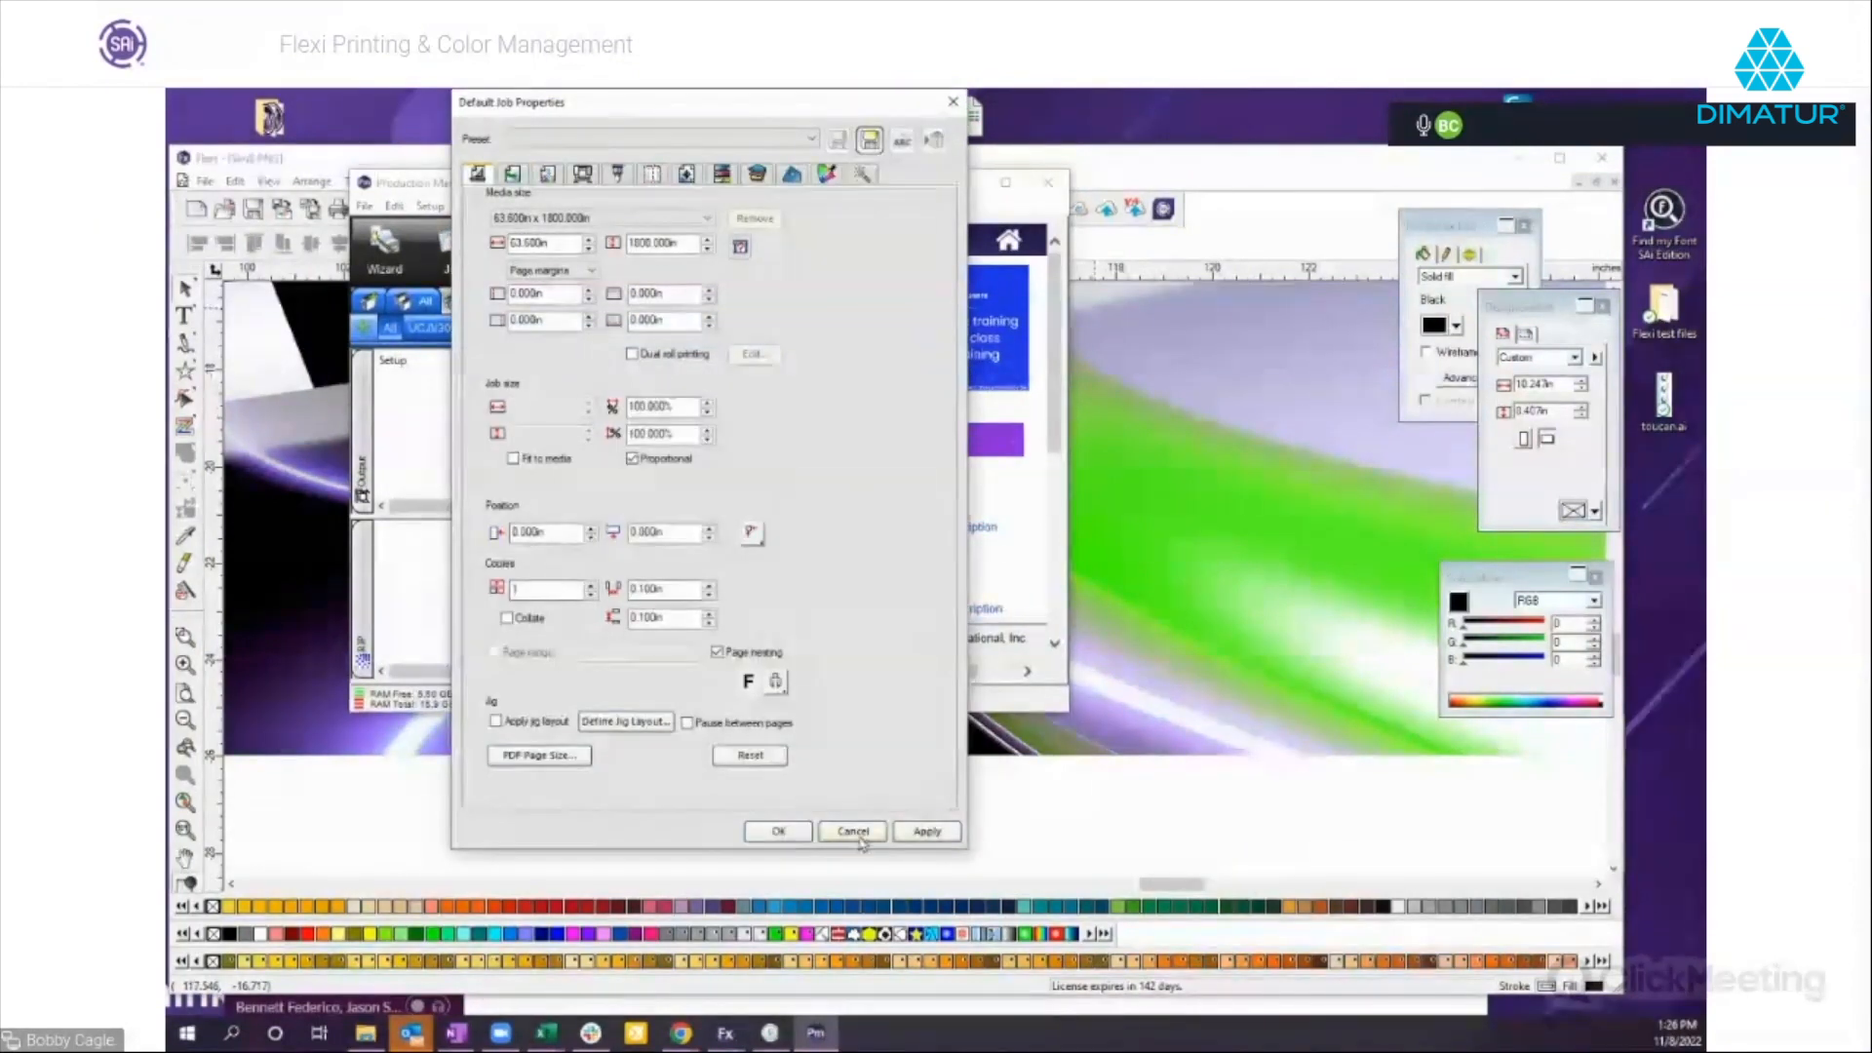
left_click(853, 832)
Run the Color Profile Analyzer on the TrueVIS VG3-640 setup and load Satin Paper CMYKLcLmLkOr from the webinar's Profiles folder.
right_click(688, 331)
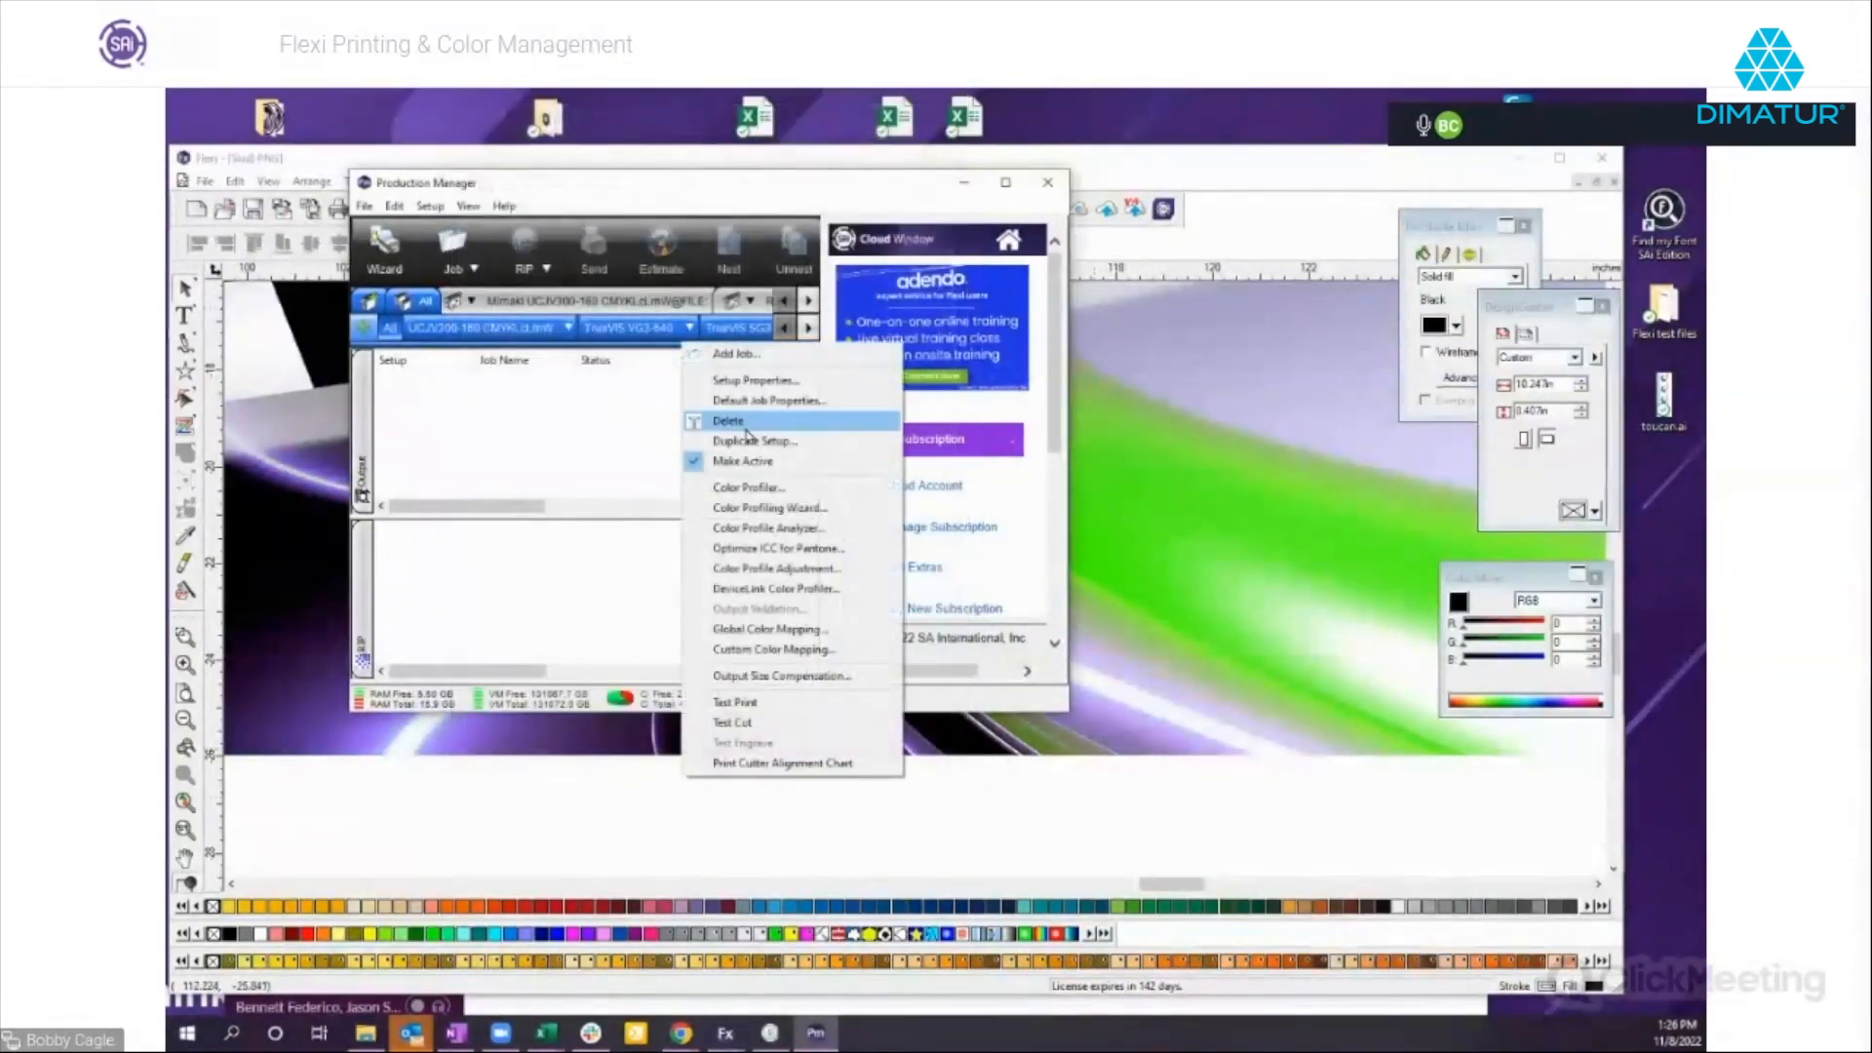
left_click(752, 527)
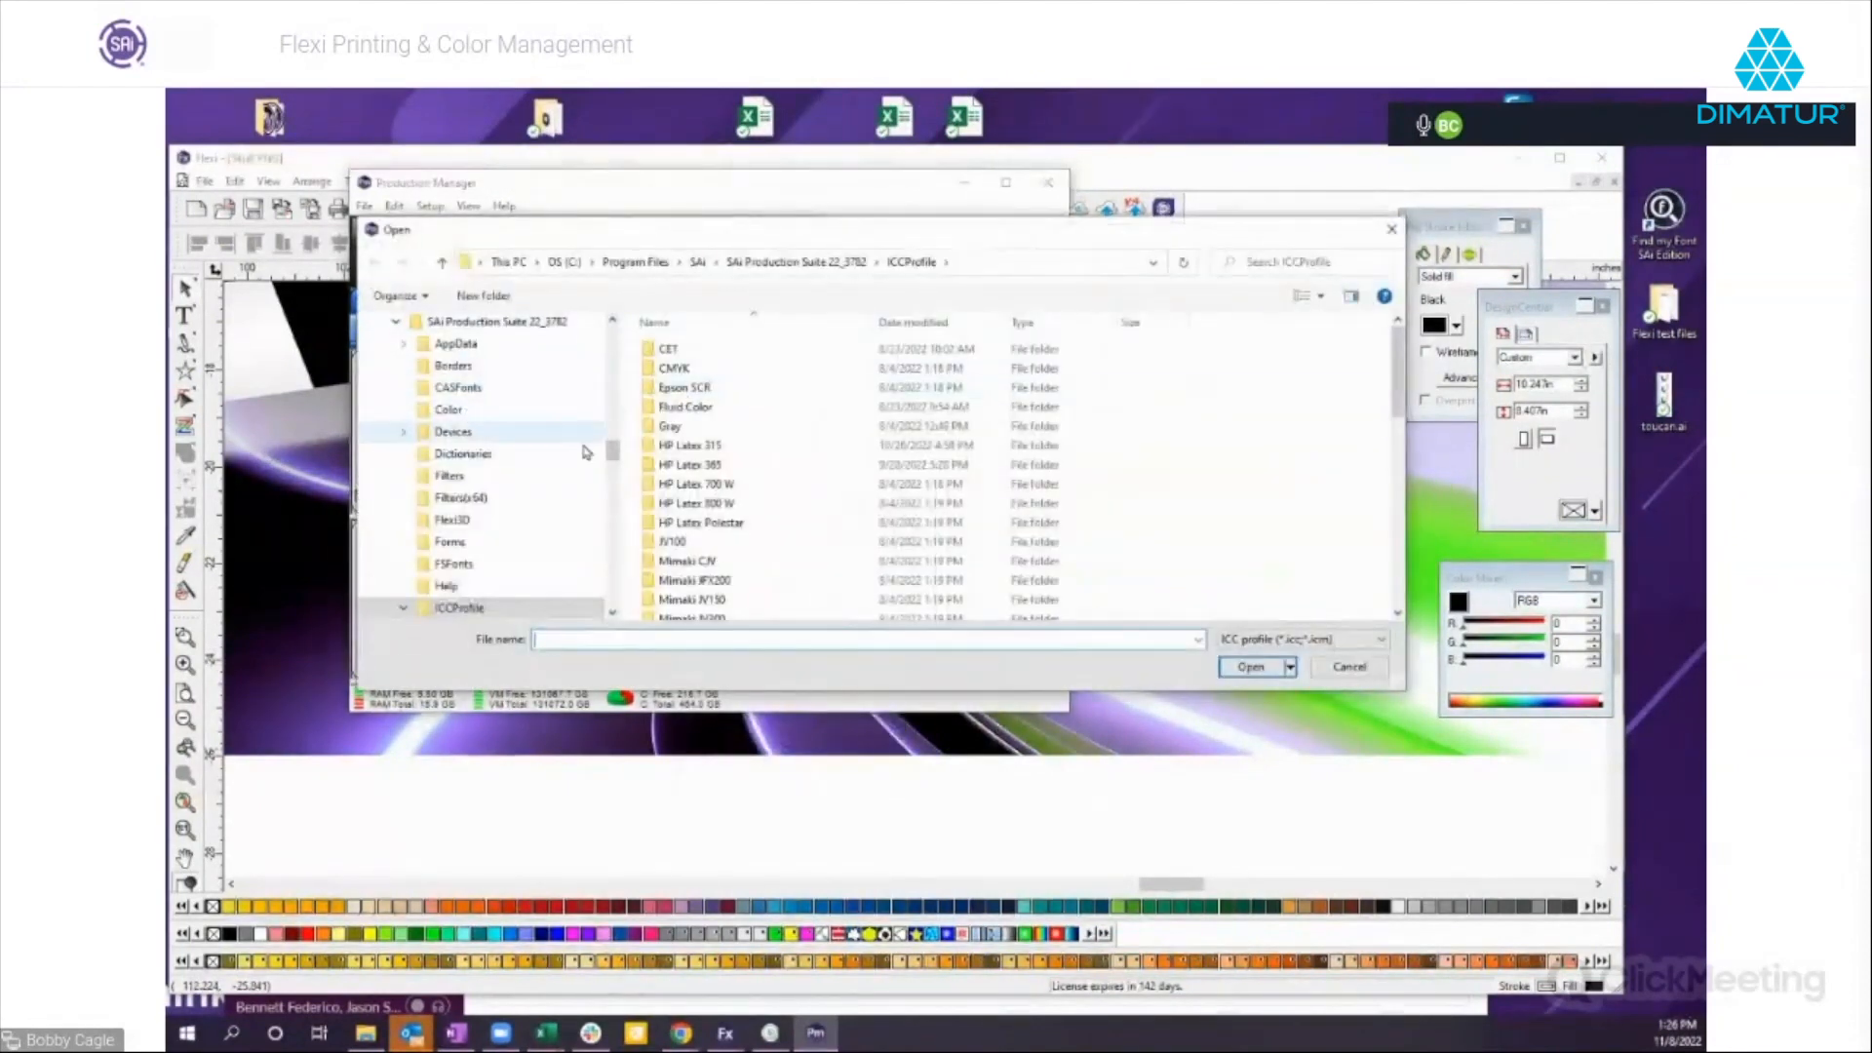
scroll(526, 439, "up", 10)
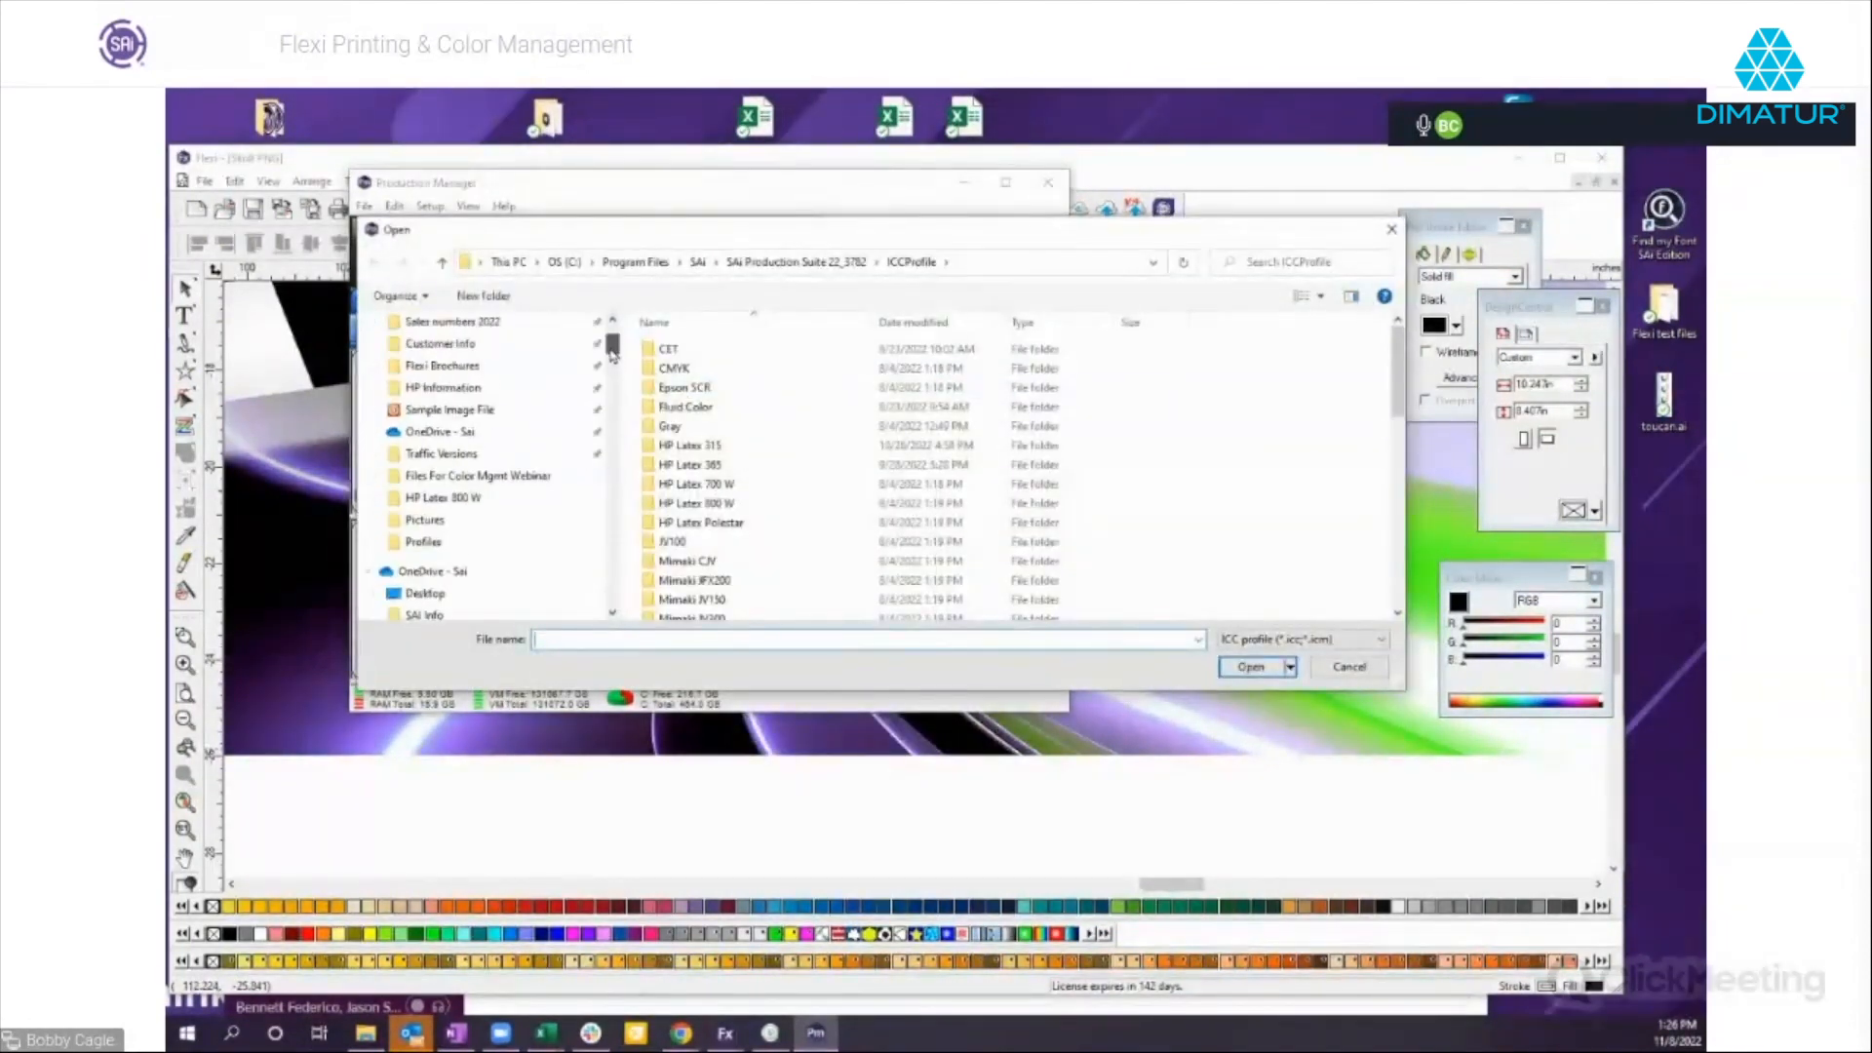
left_click(474, 411)
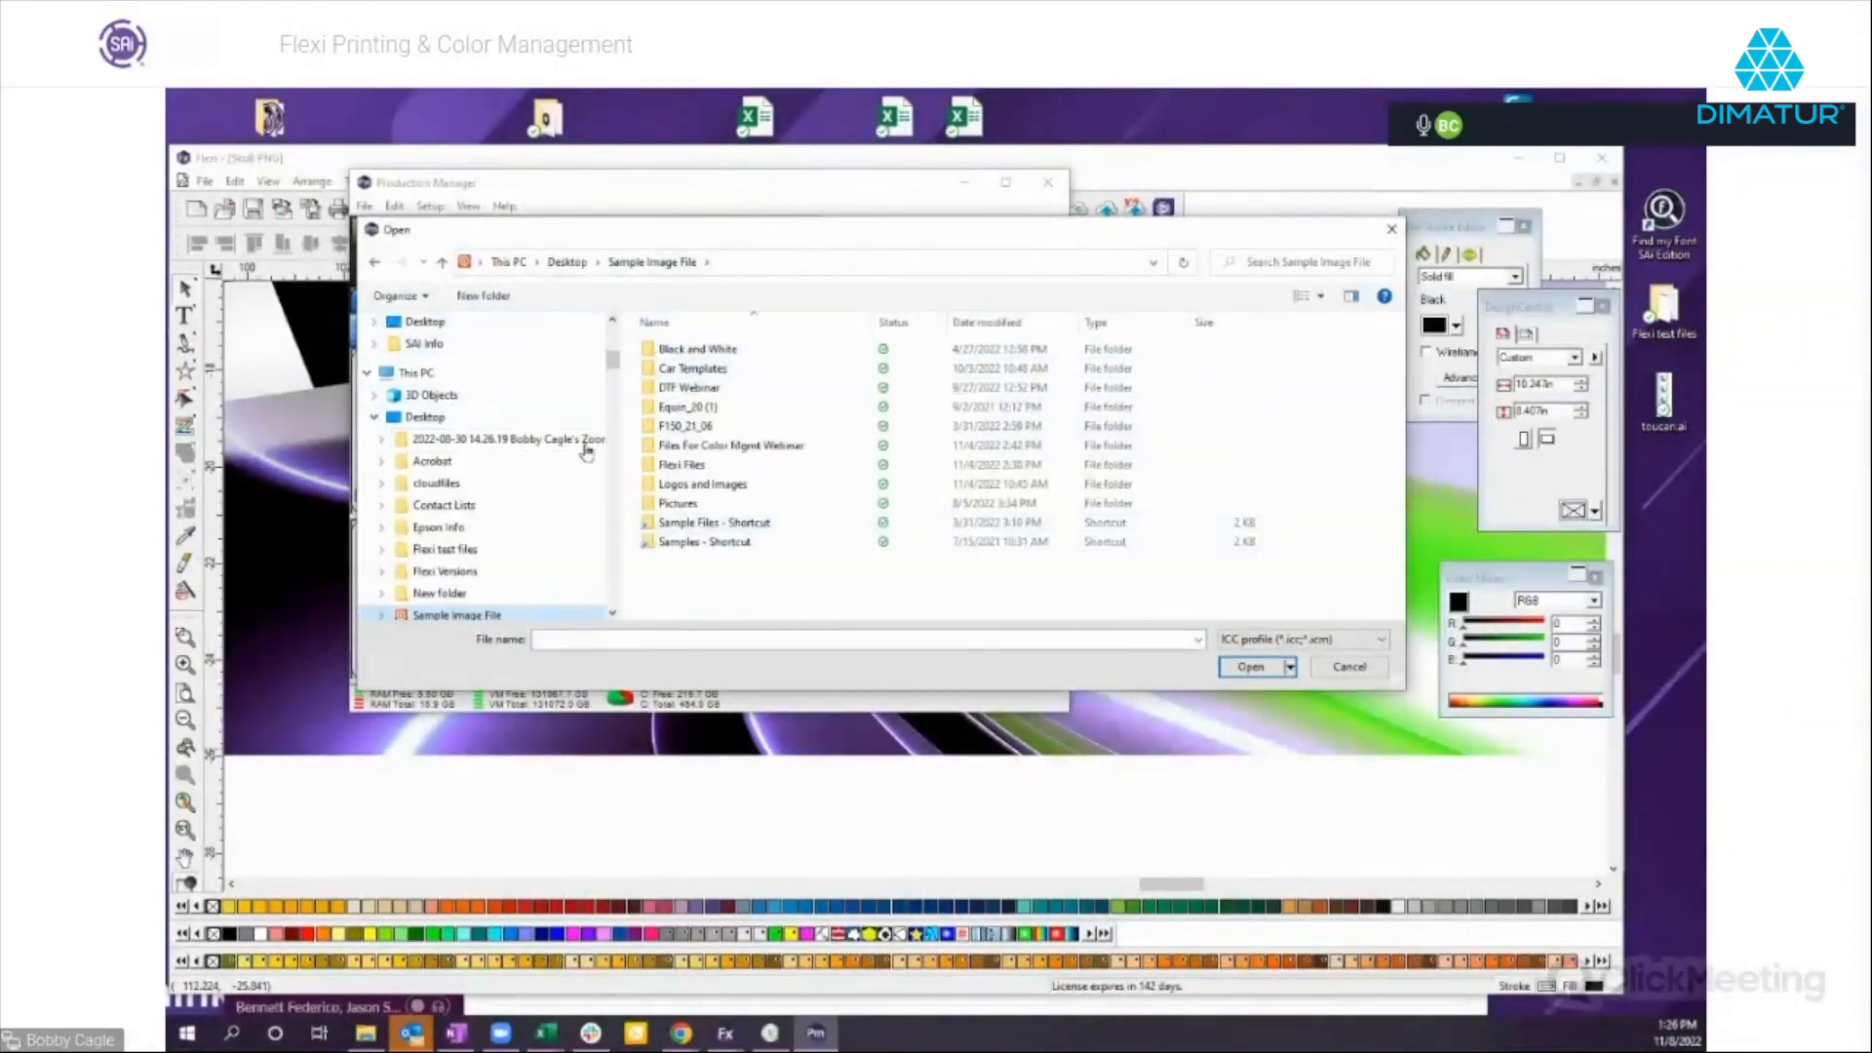
double_click(745, 449)
double_click(685, 370)
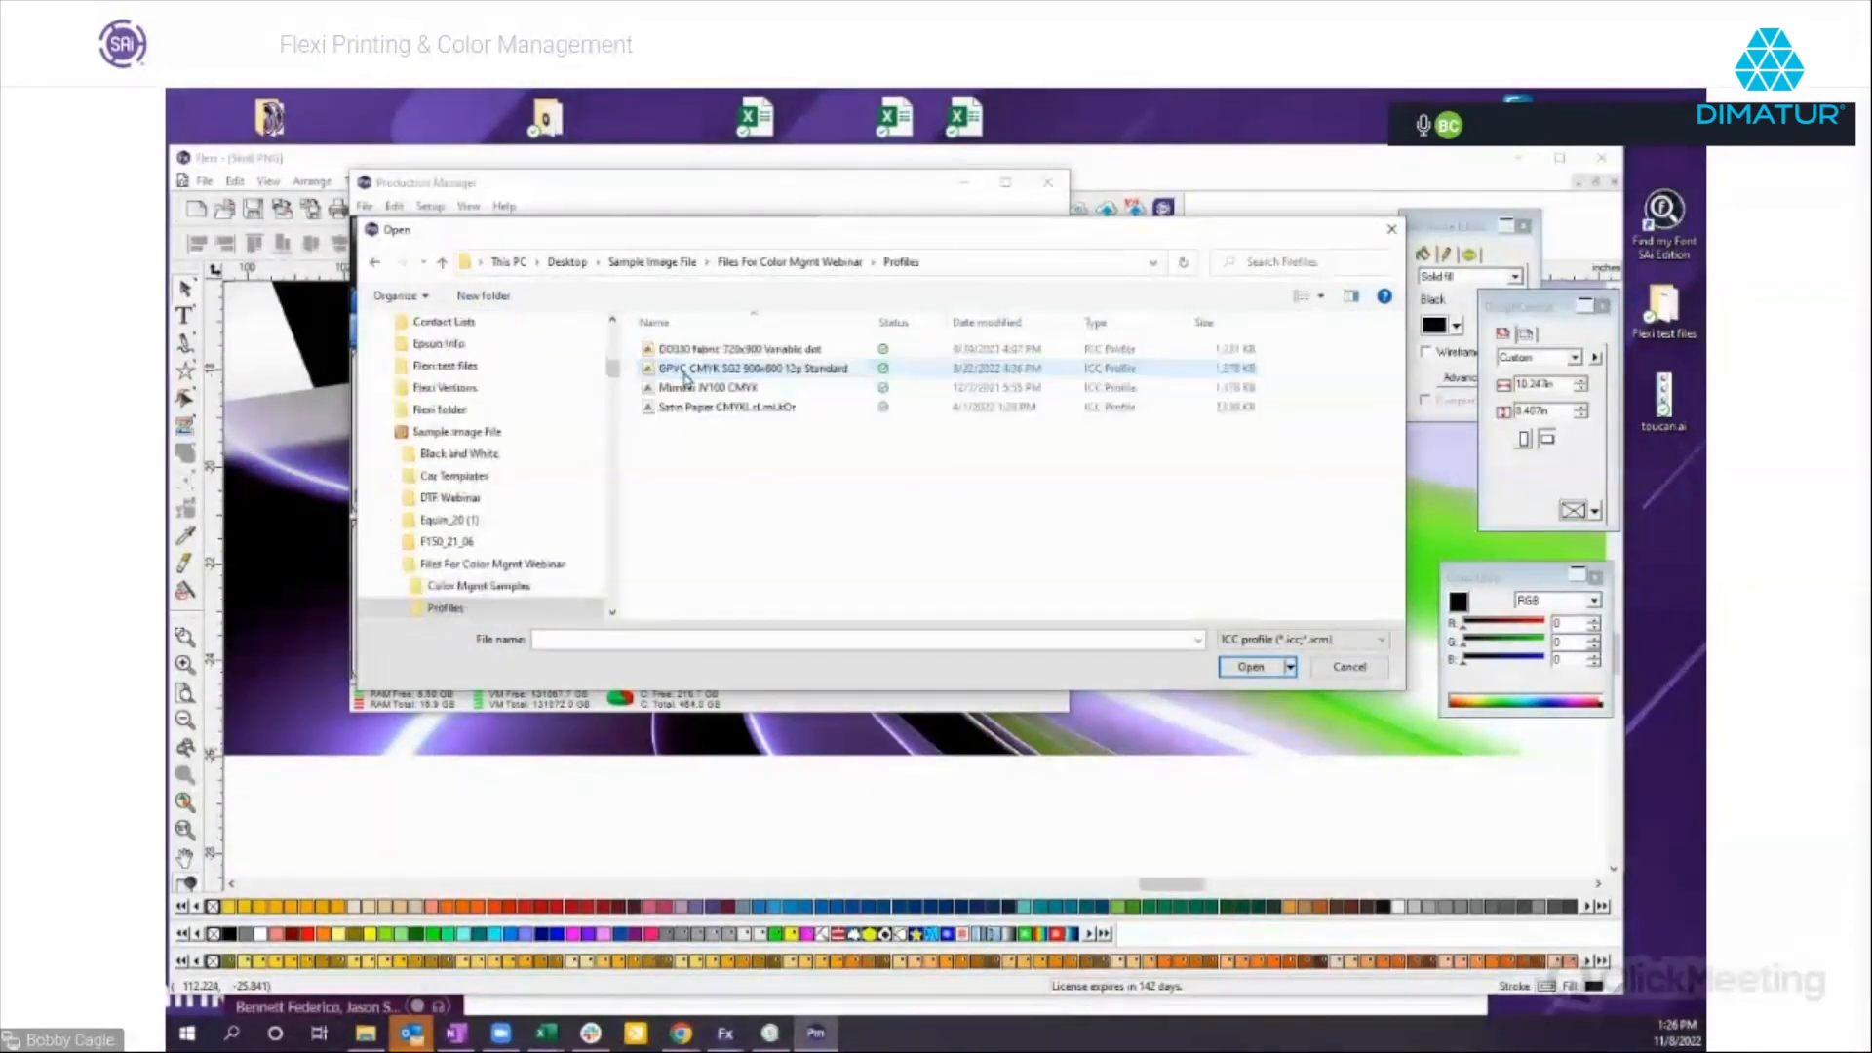
left_click(746, 411)
double_click(745, 411)
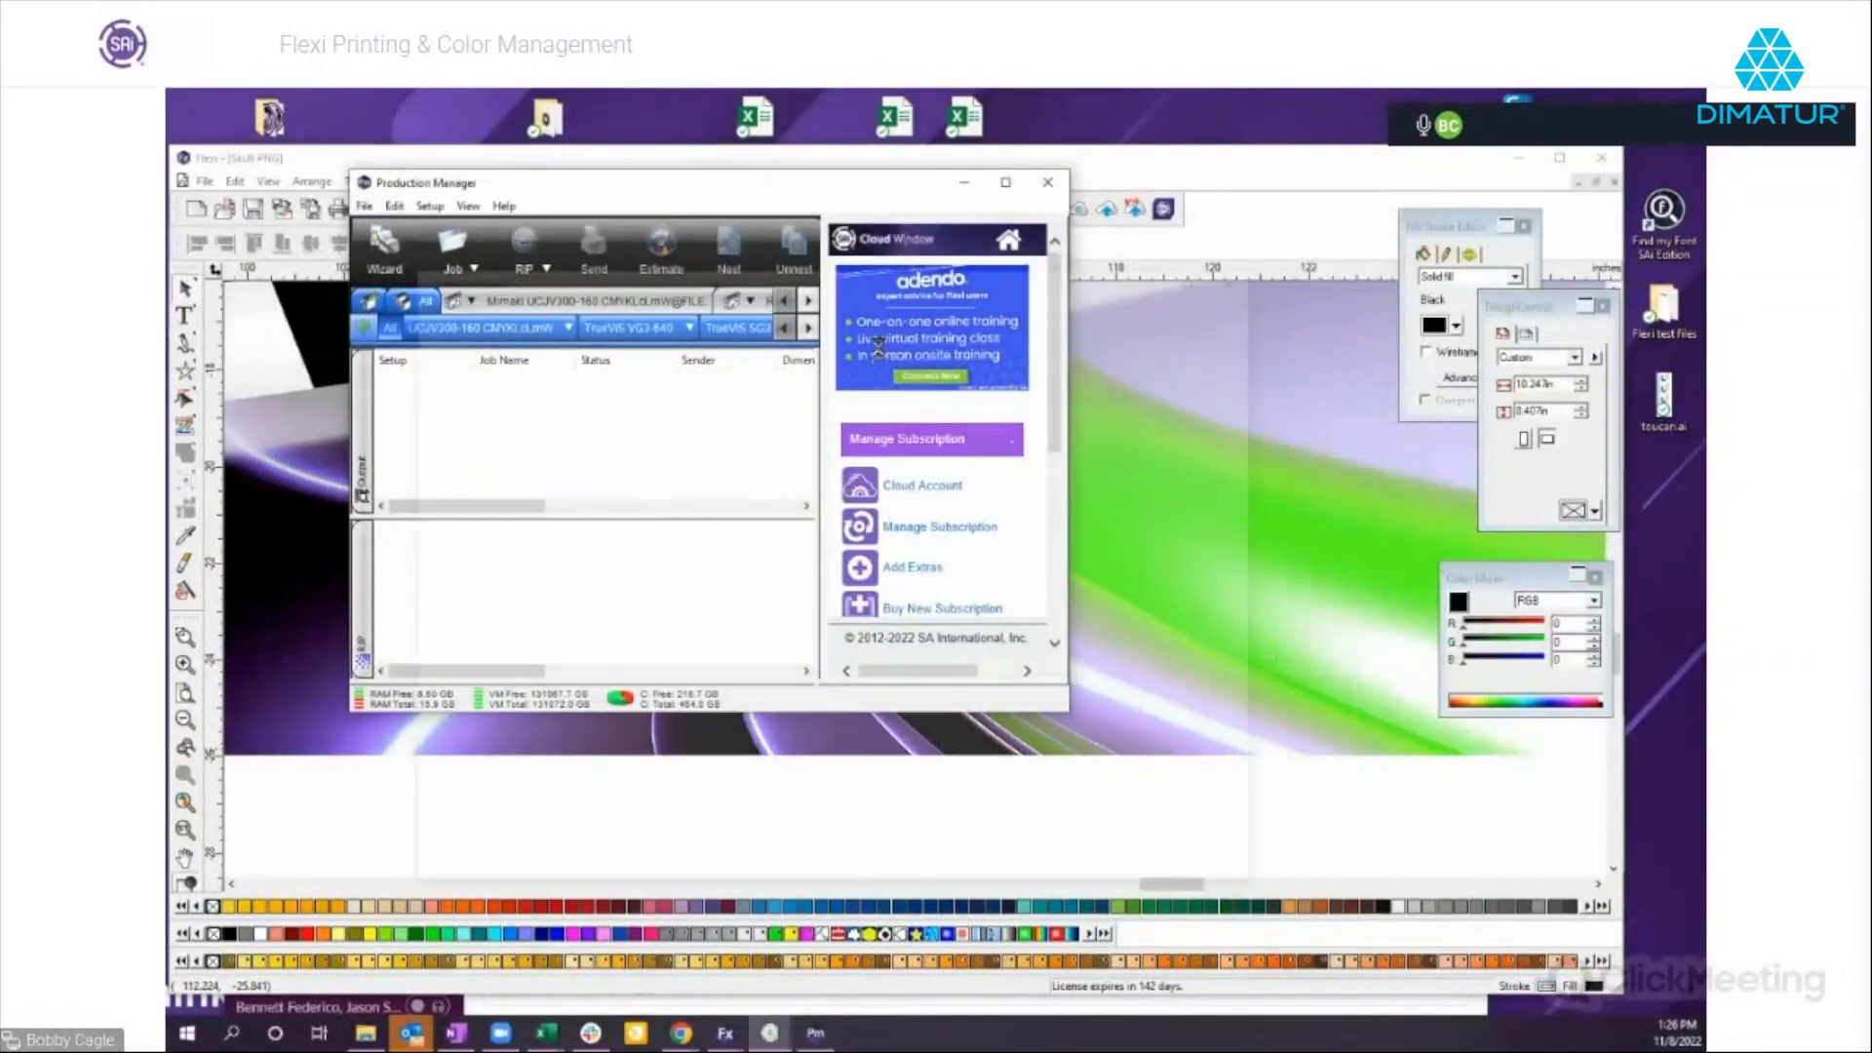
Examine the satin paper profile's 2D gamut at lightness 83 and back at 50, and close ProfilerViewer.
left_click(465, 449)
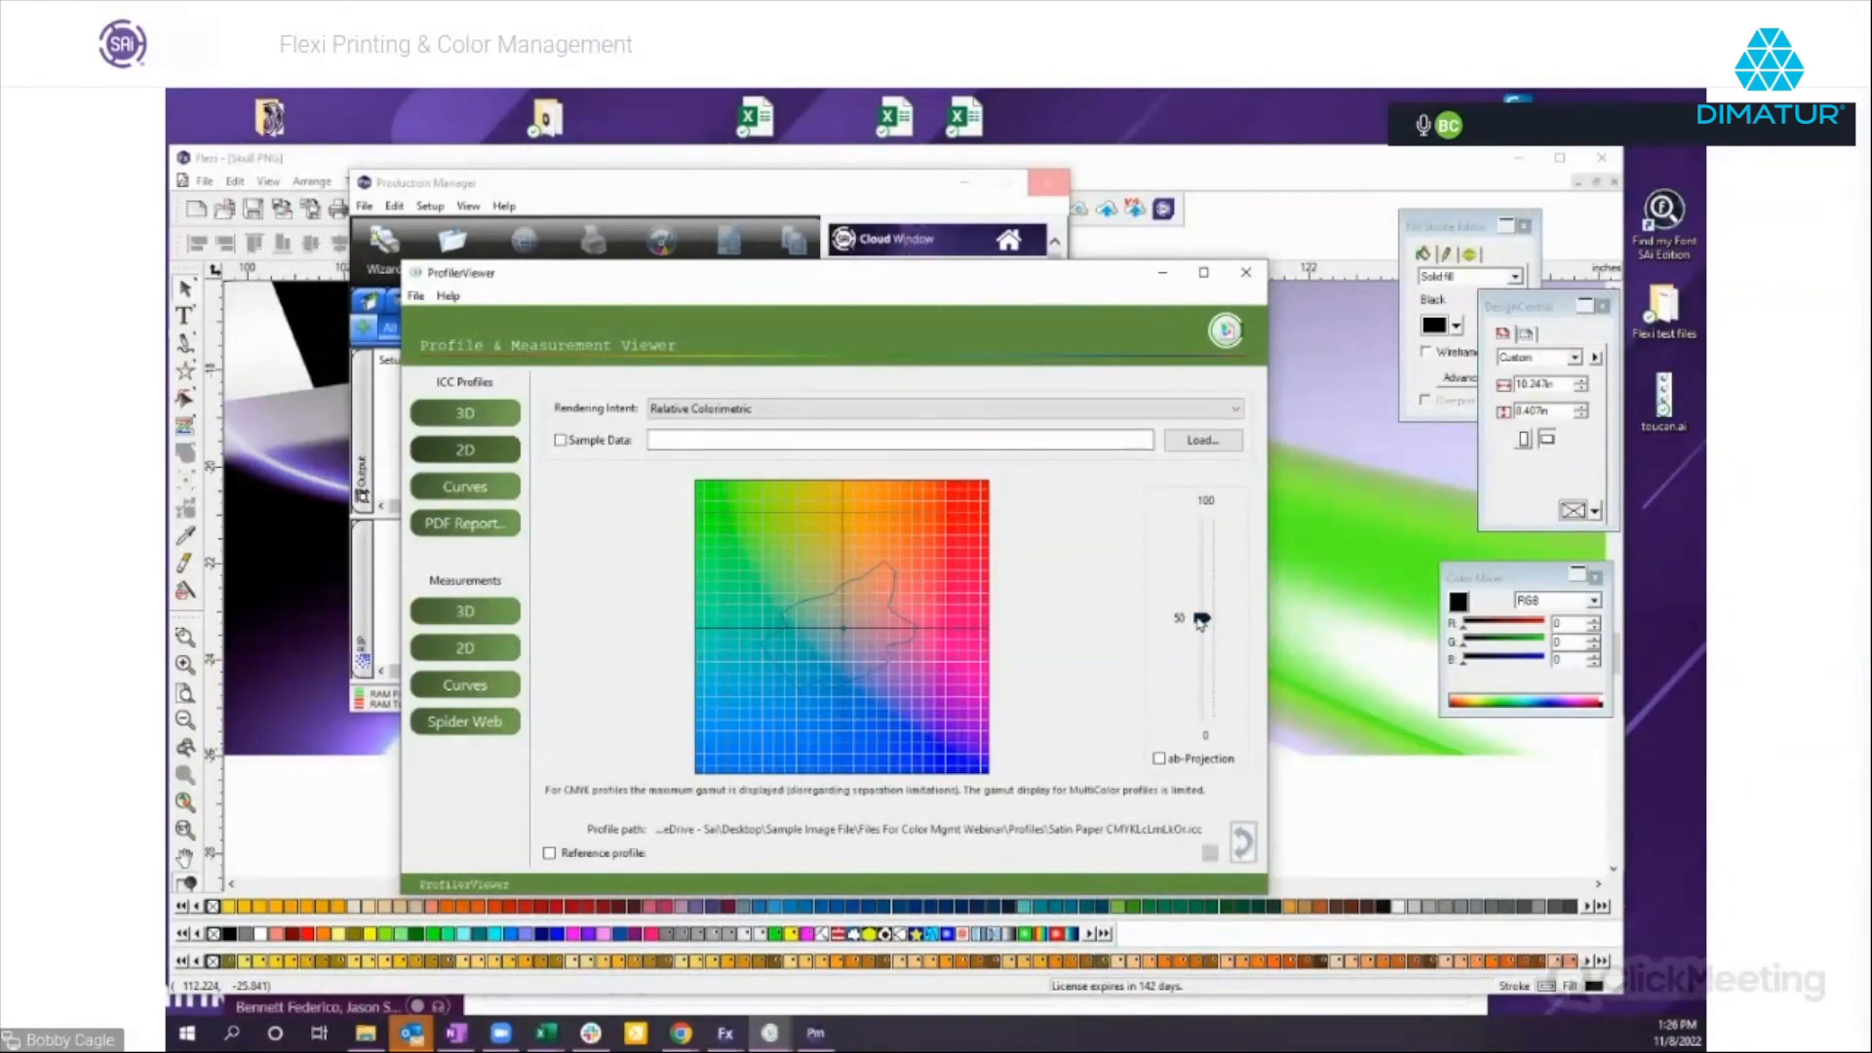
left_click_drag(1200, 622, 1209, 558)
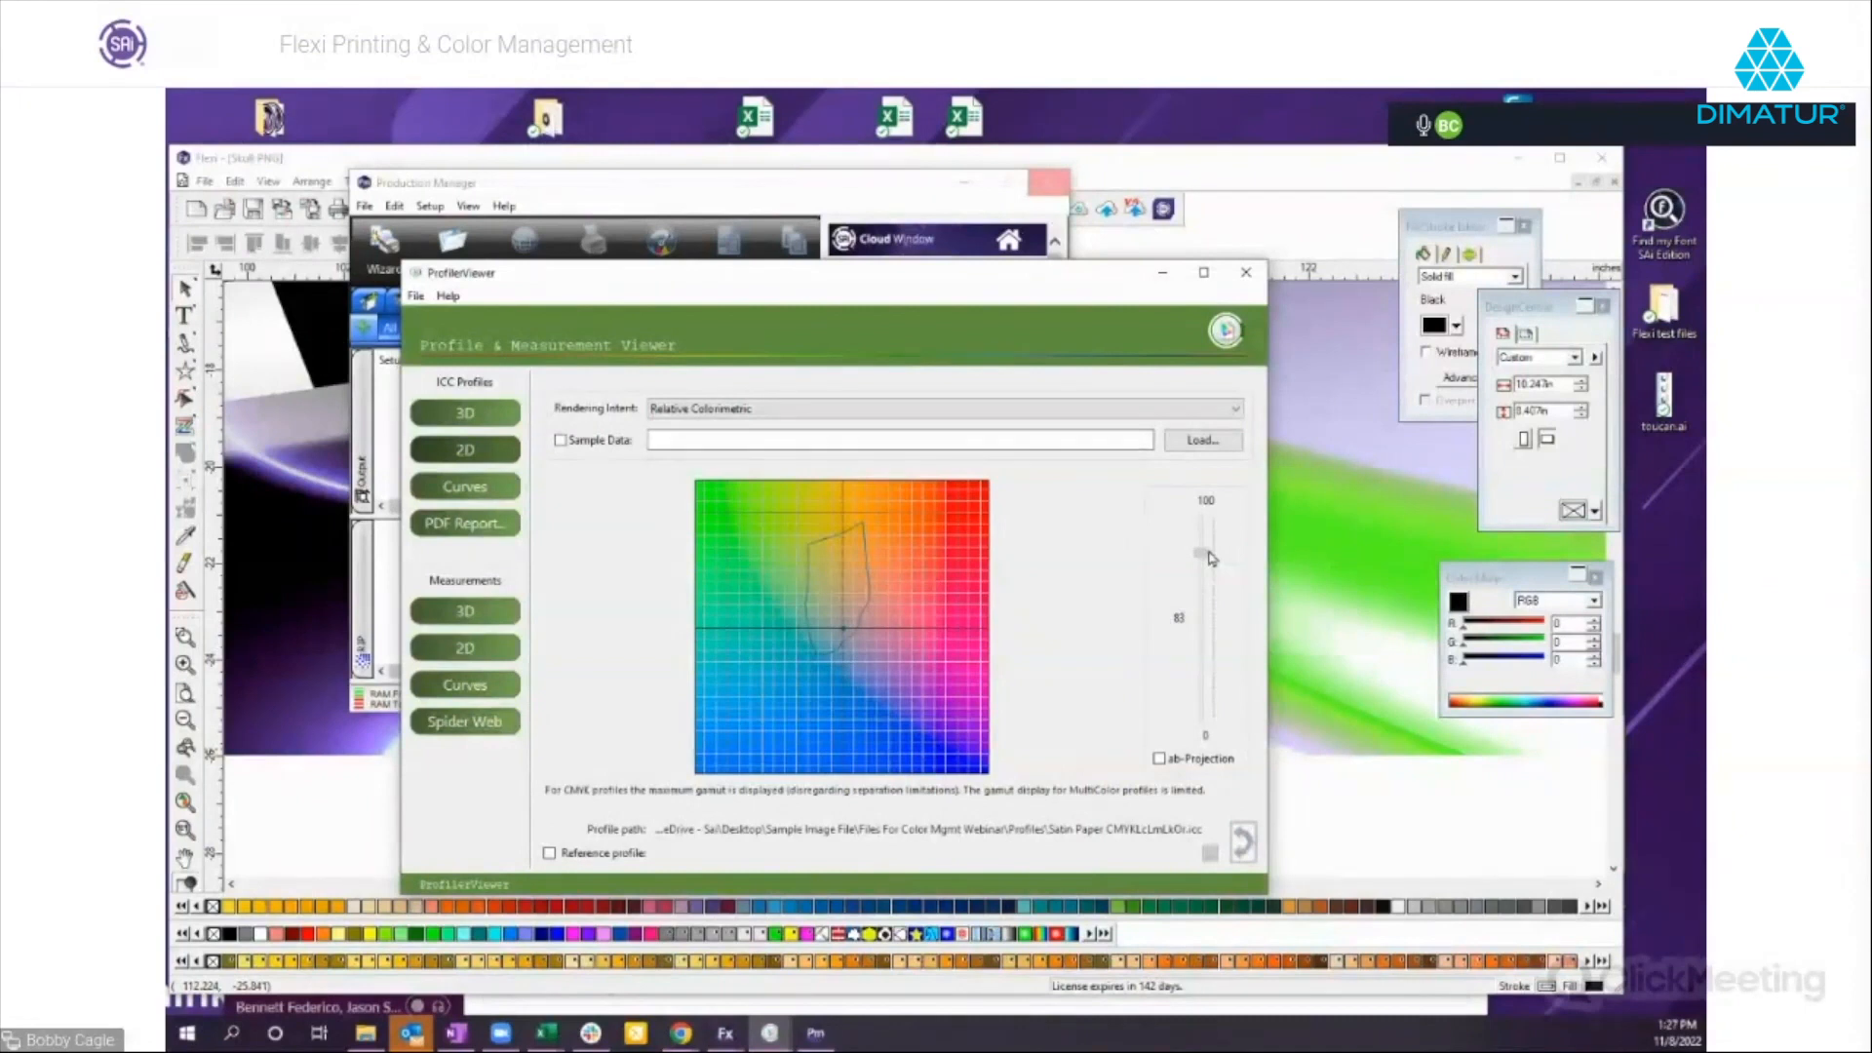
left_click_drag(1210, 558, 1212, 625)
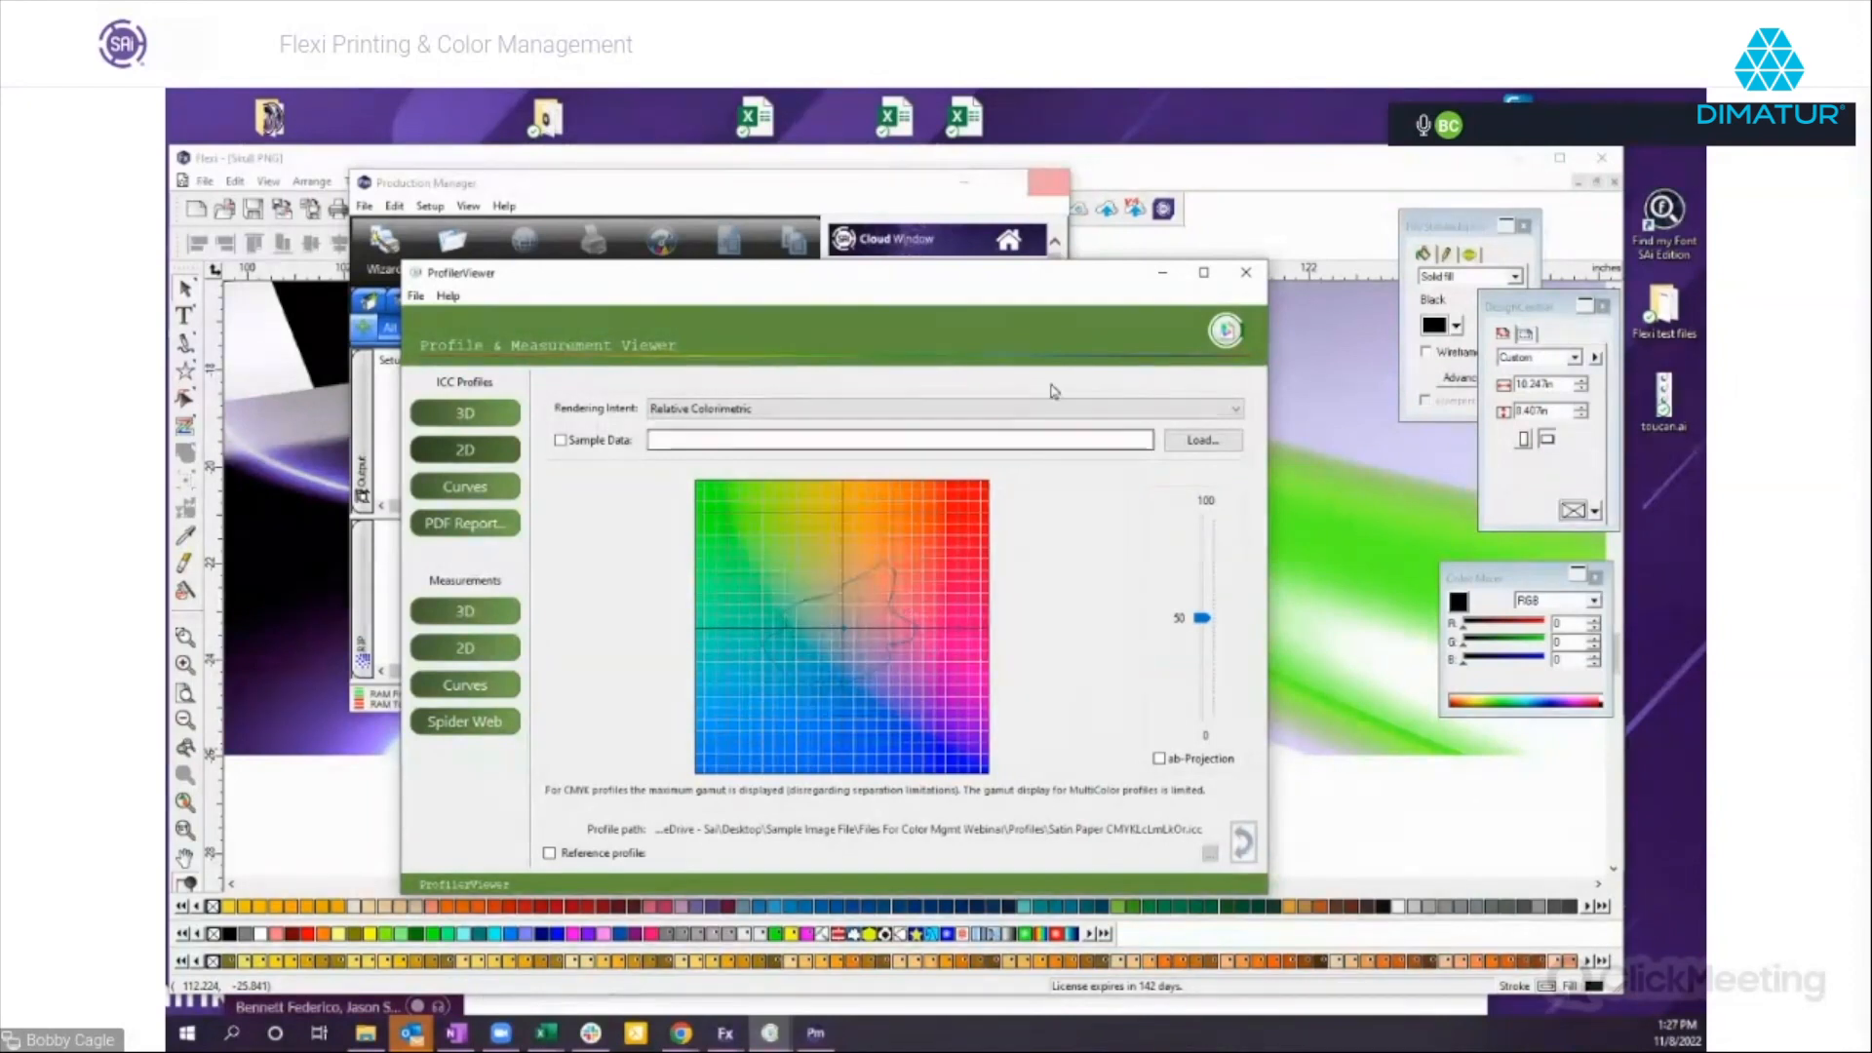
left_click(1244, 275)
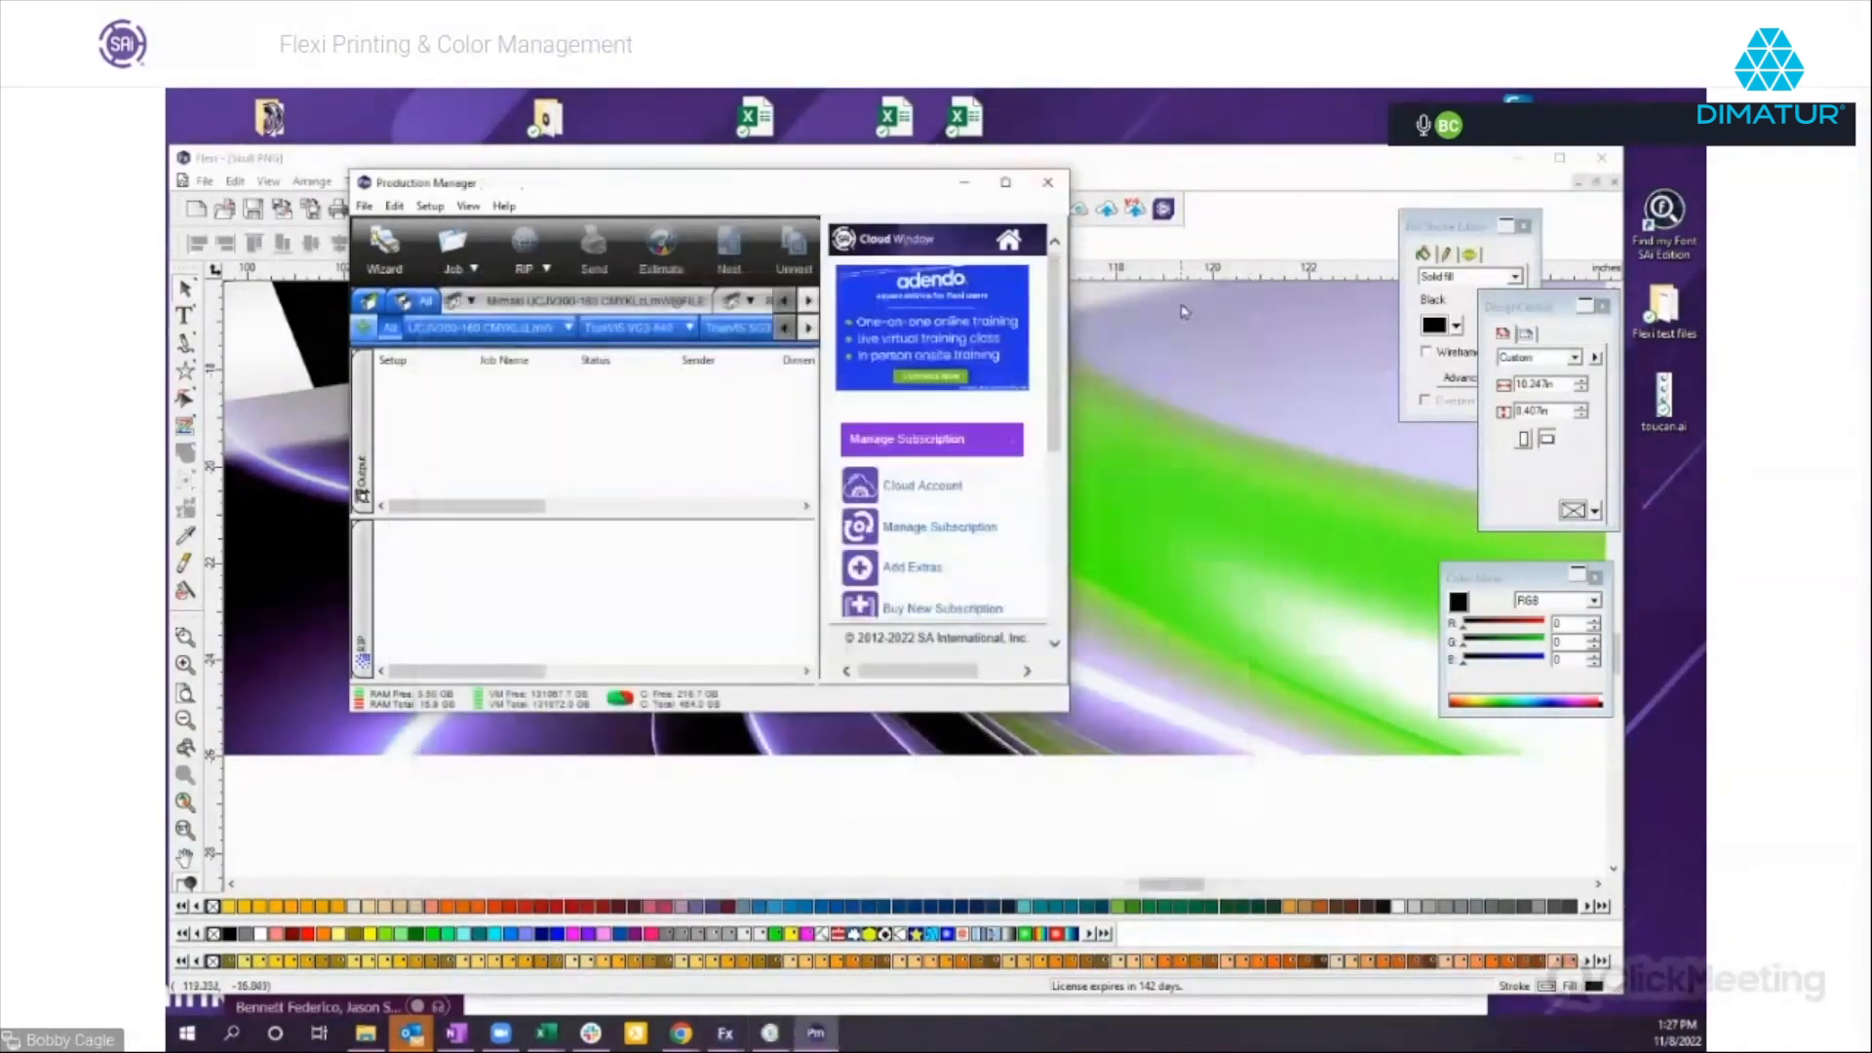
Open the Color Profiler for the TrueVIS VG3-640 setup.
left_click(689, 328)
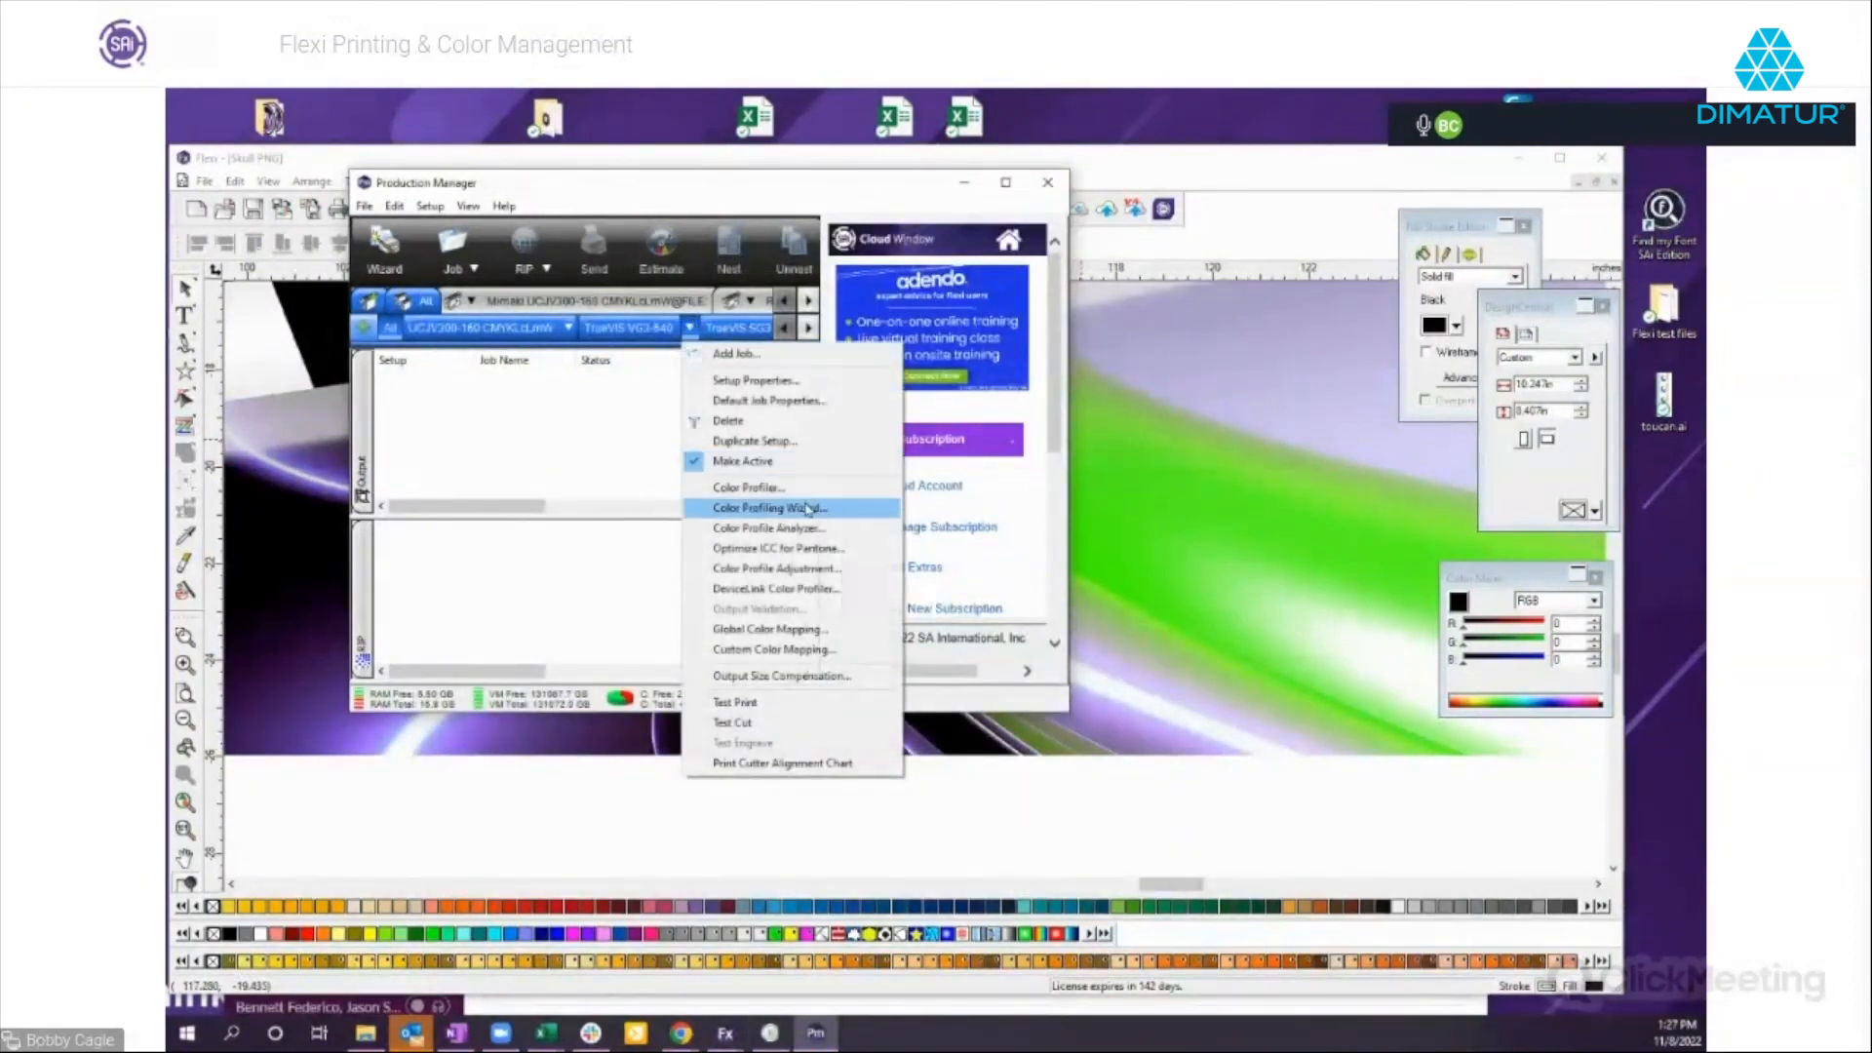
left_click(740, 488)
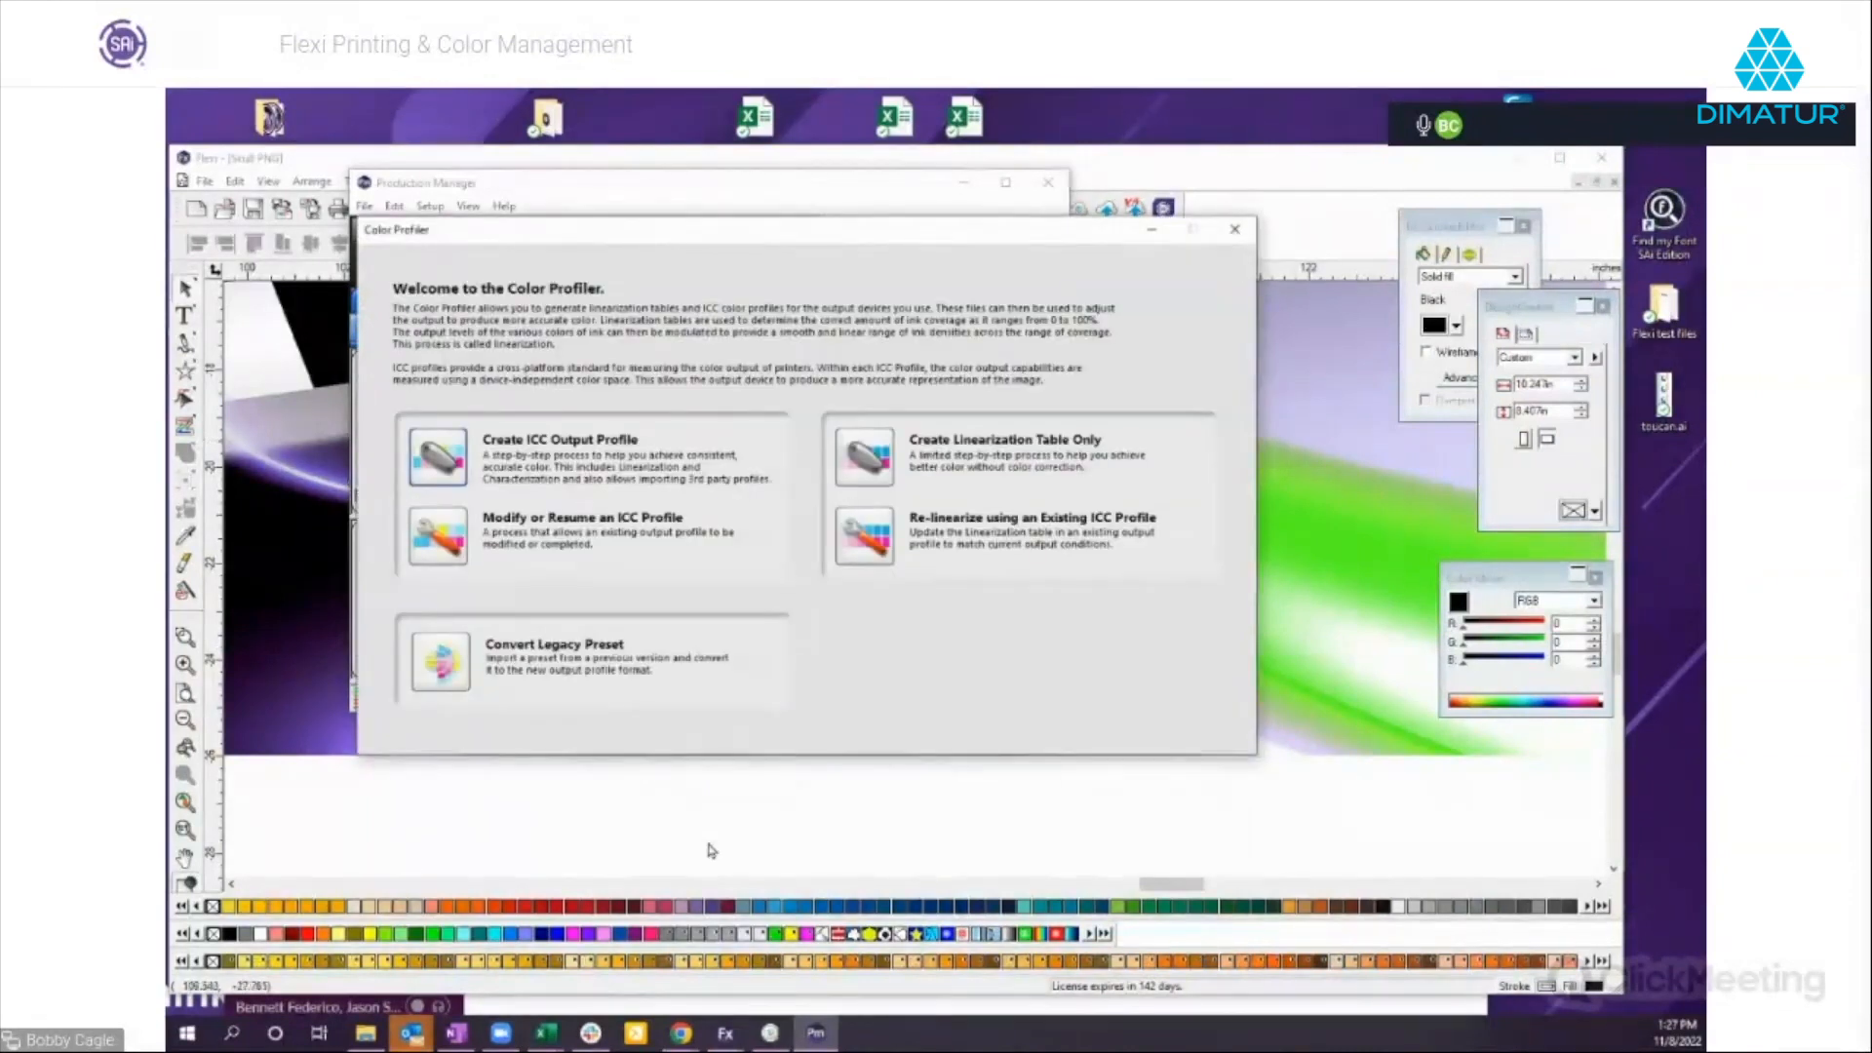
Switch to the Untitled 1 document in Flexi and move its window so the spectrophotometer listing is in view.
left_click(725, 1033)
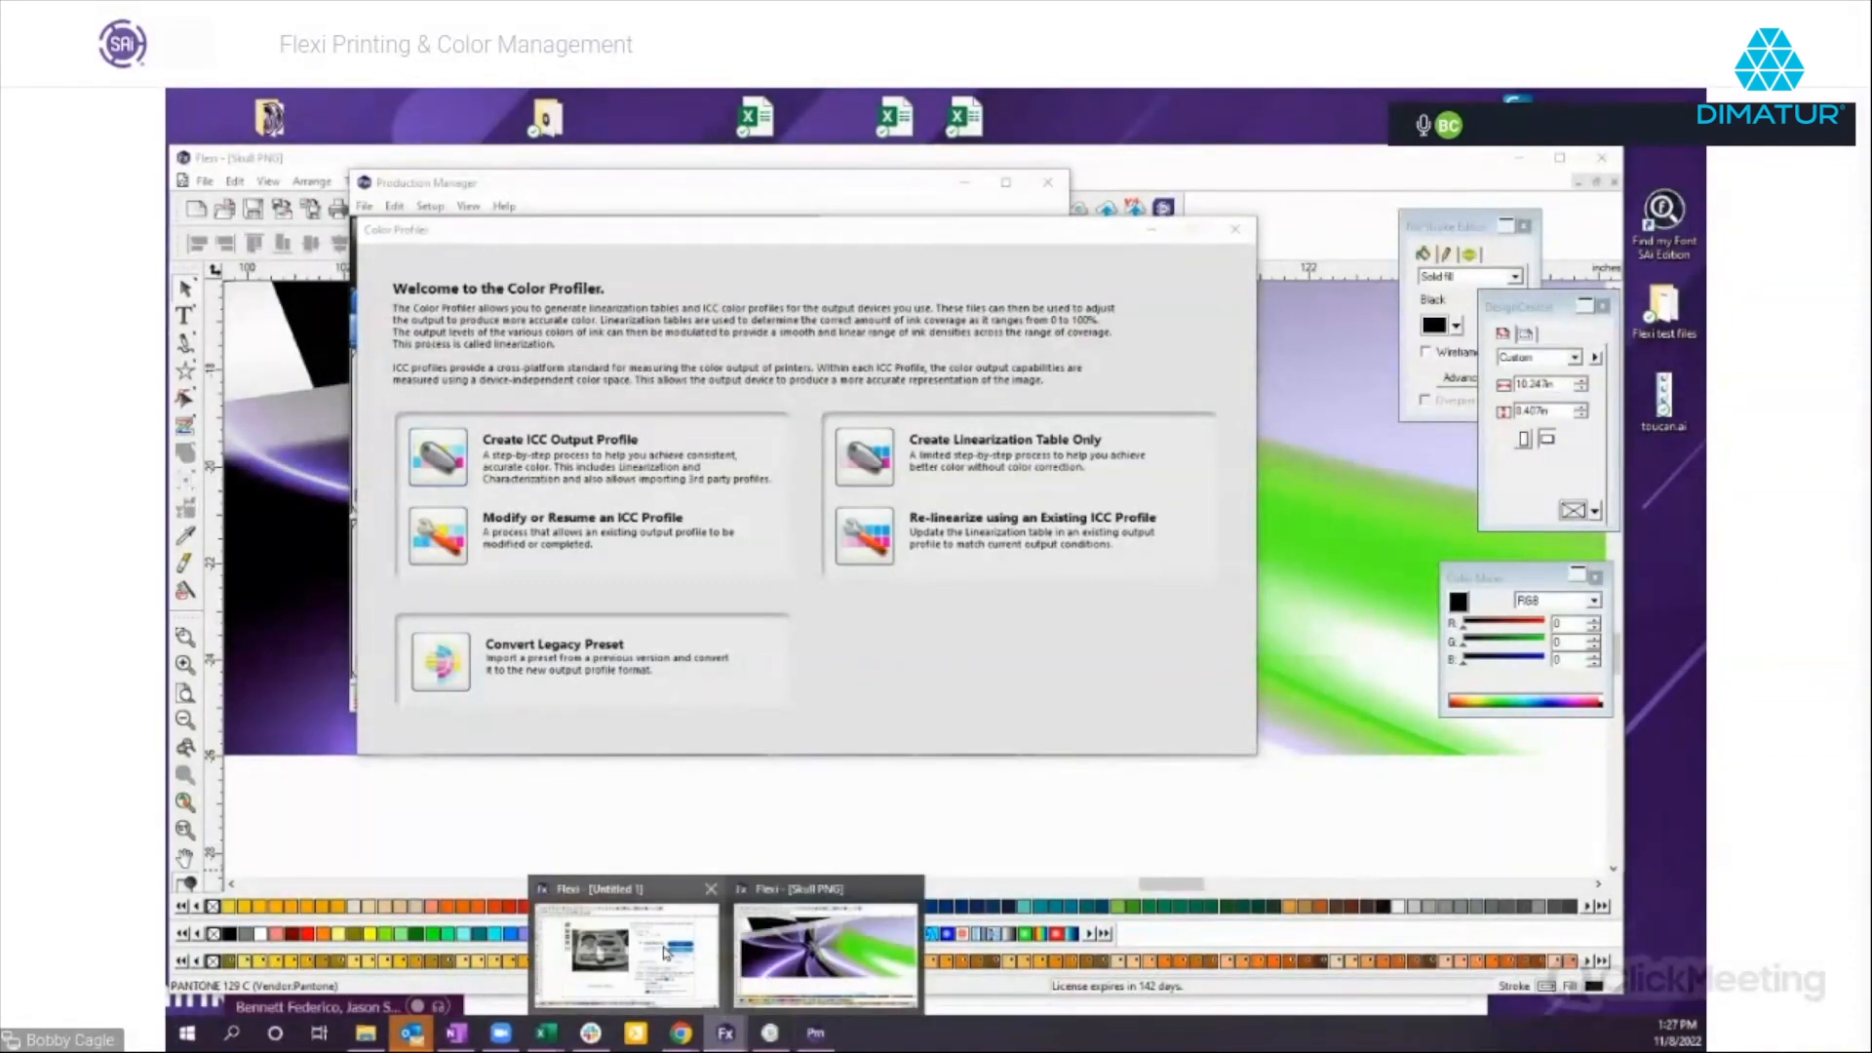
left_click(665, 952)
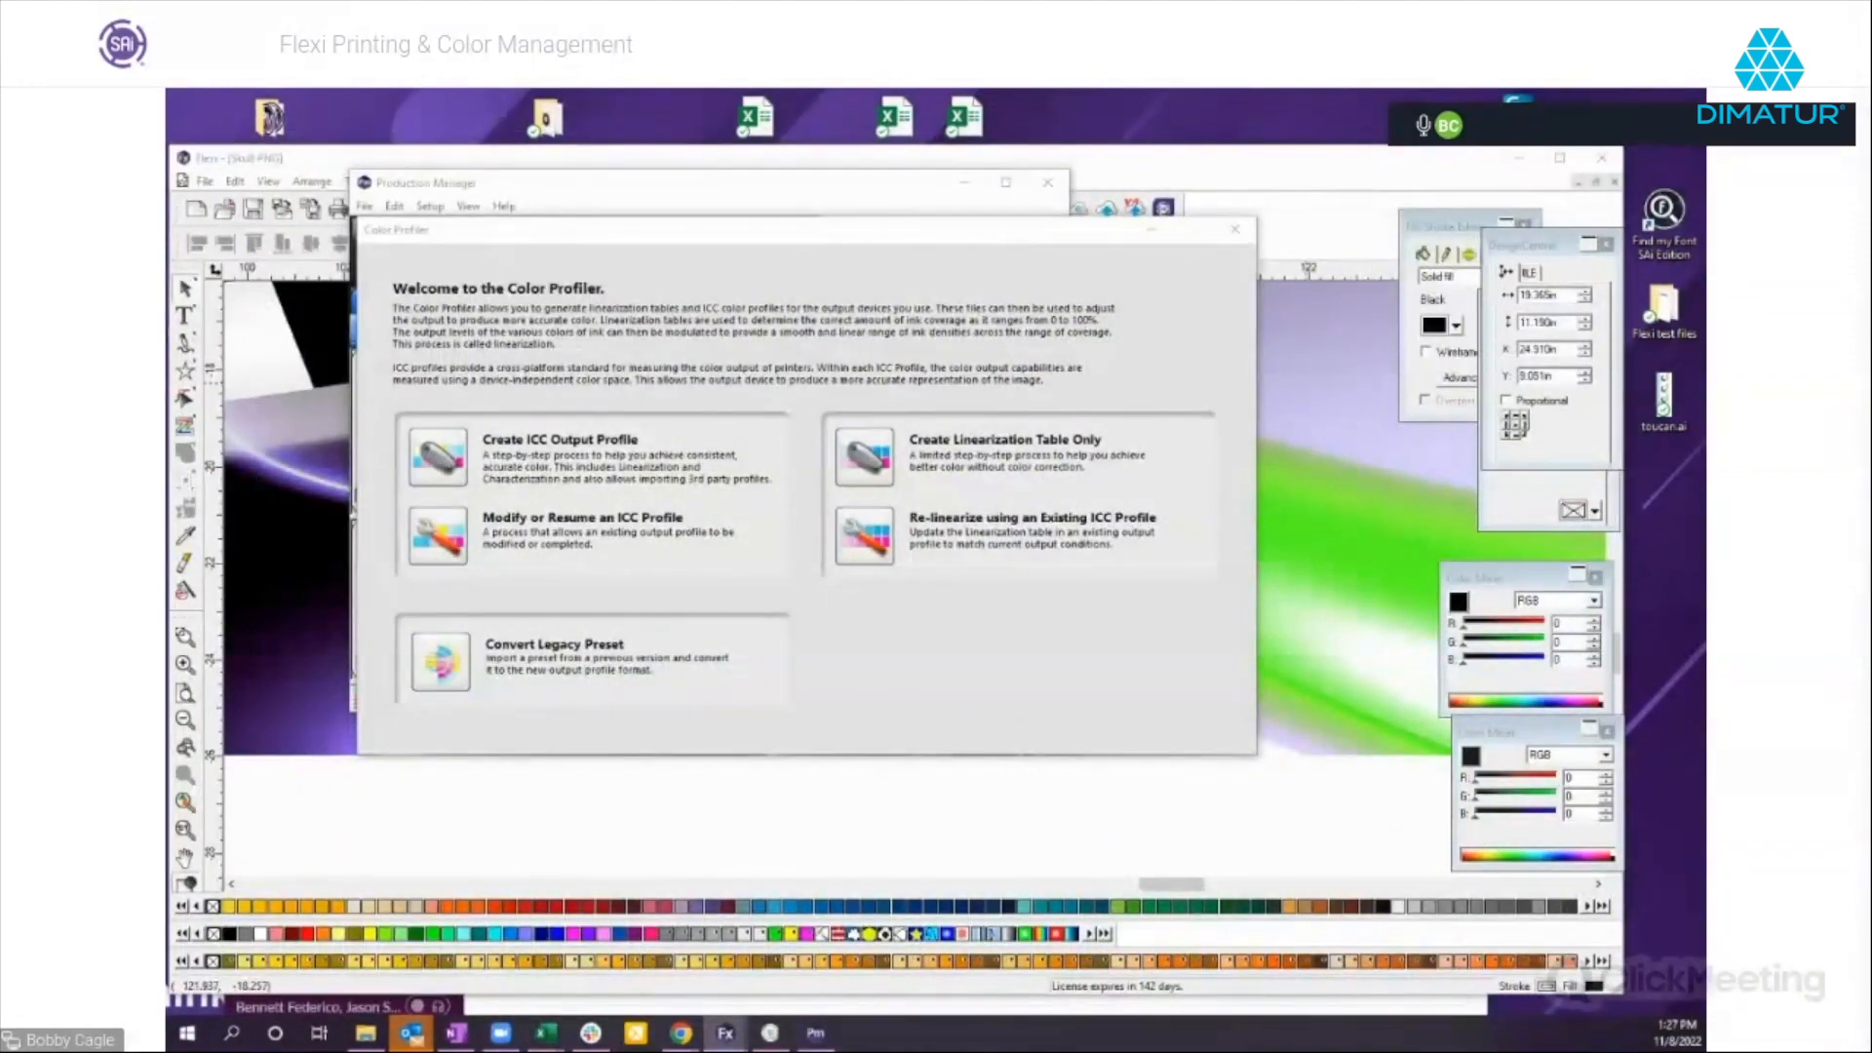
left_click_drag(1379, 306, 554, 275)
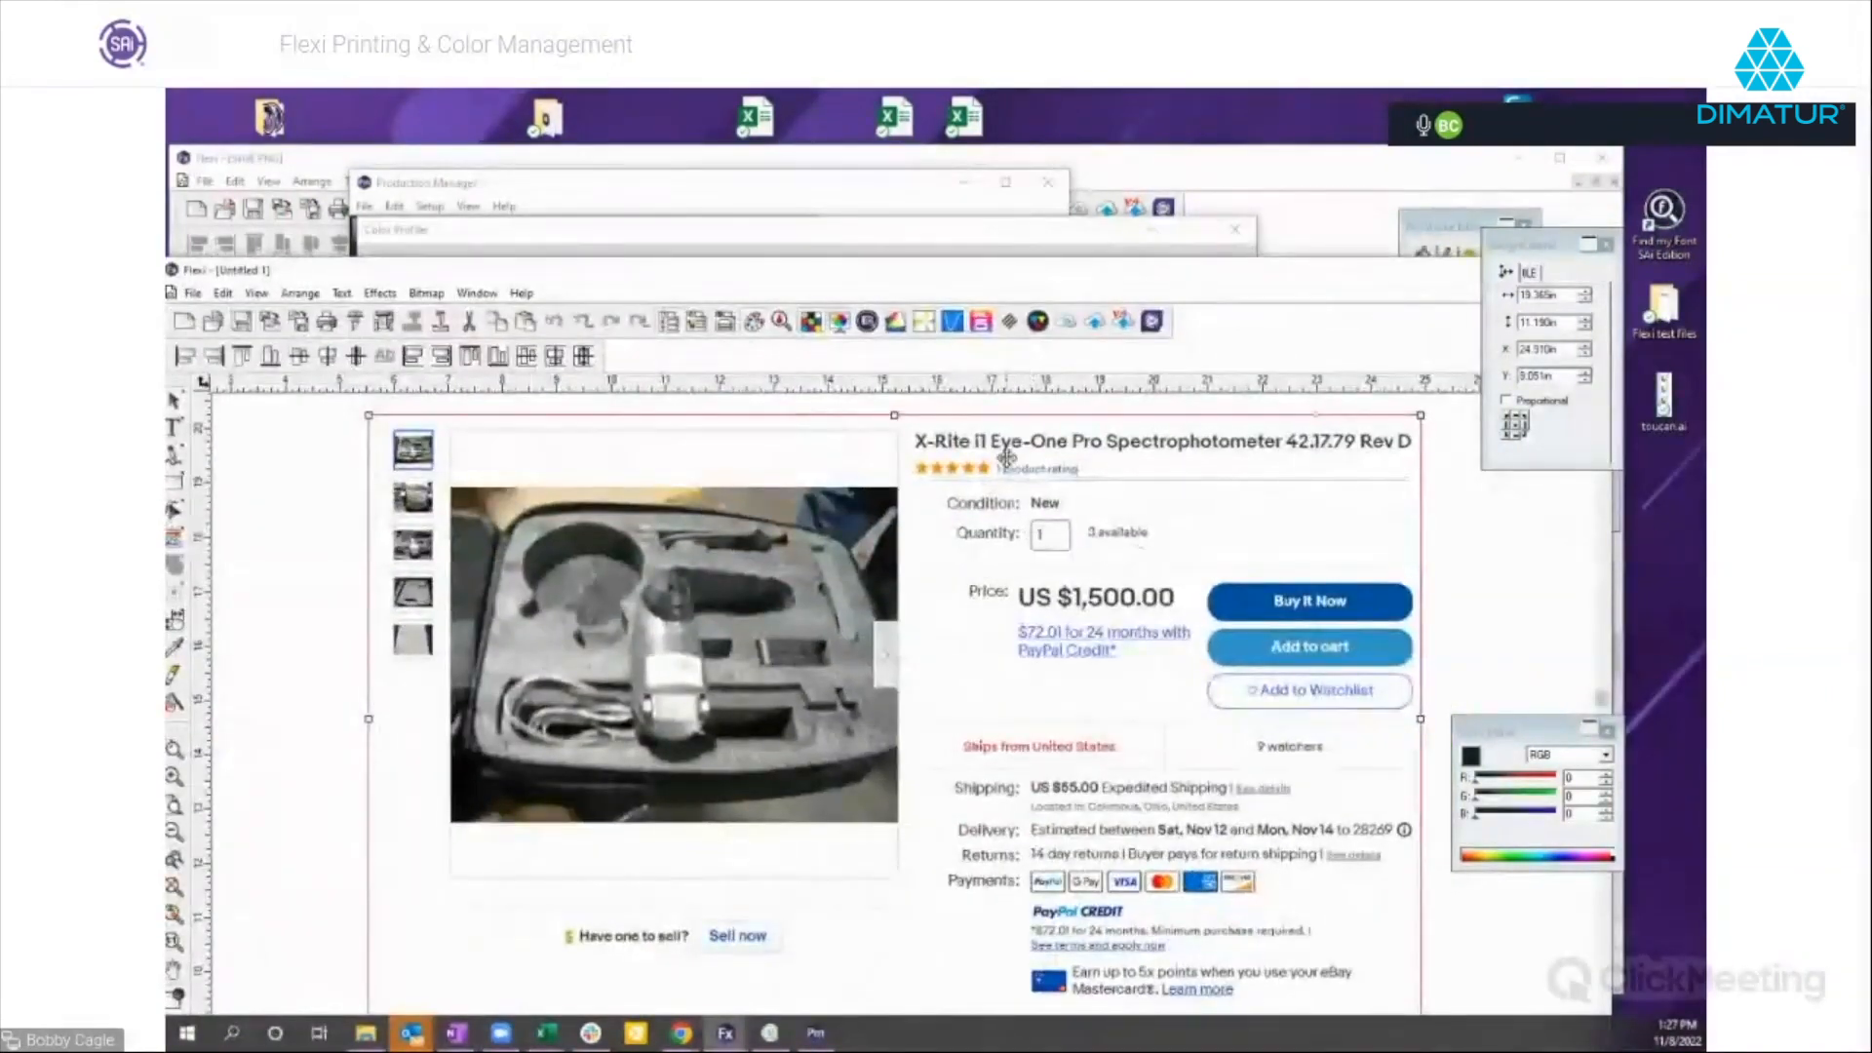
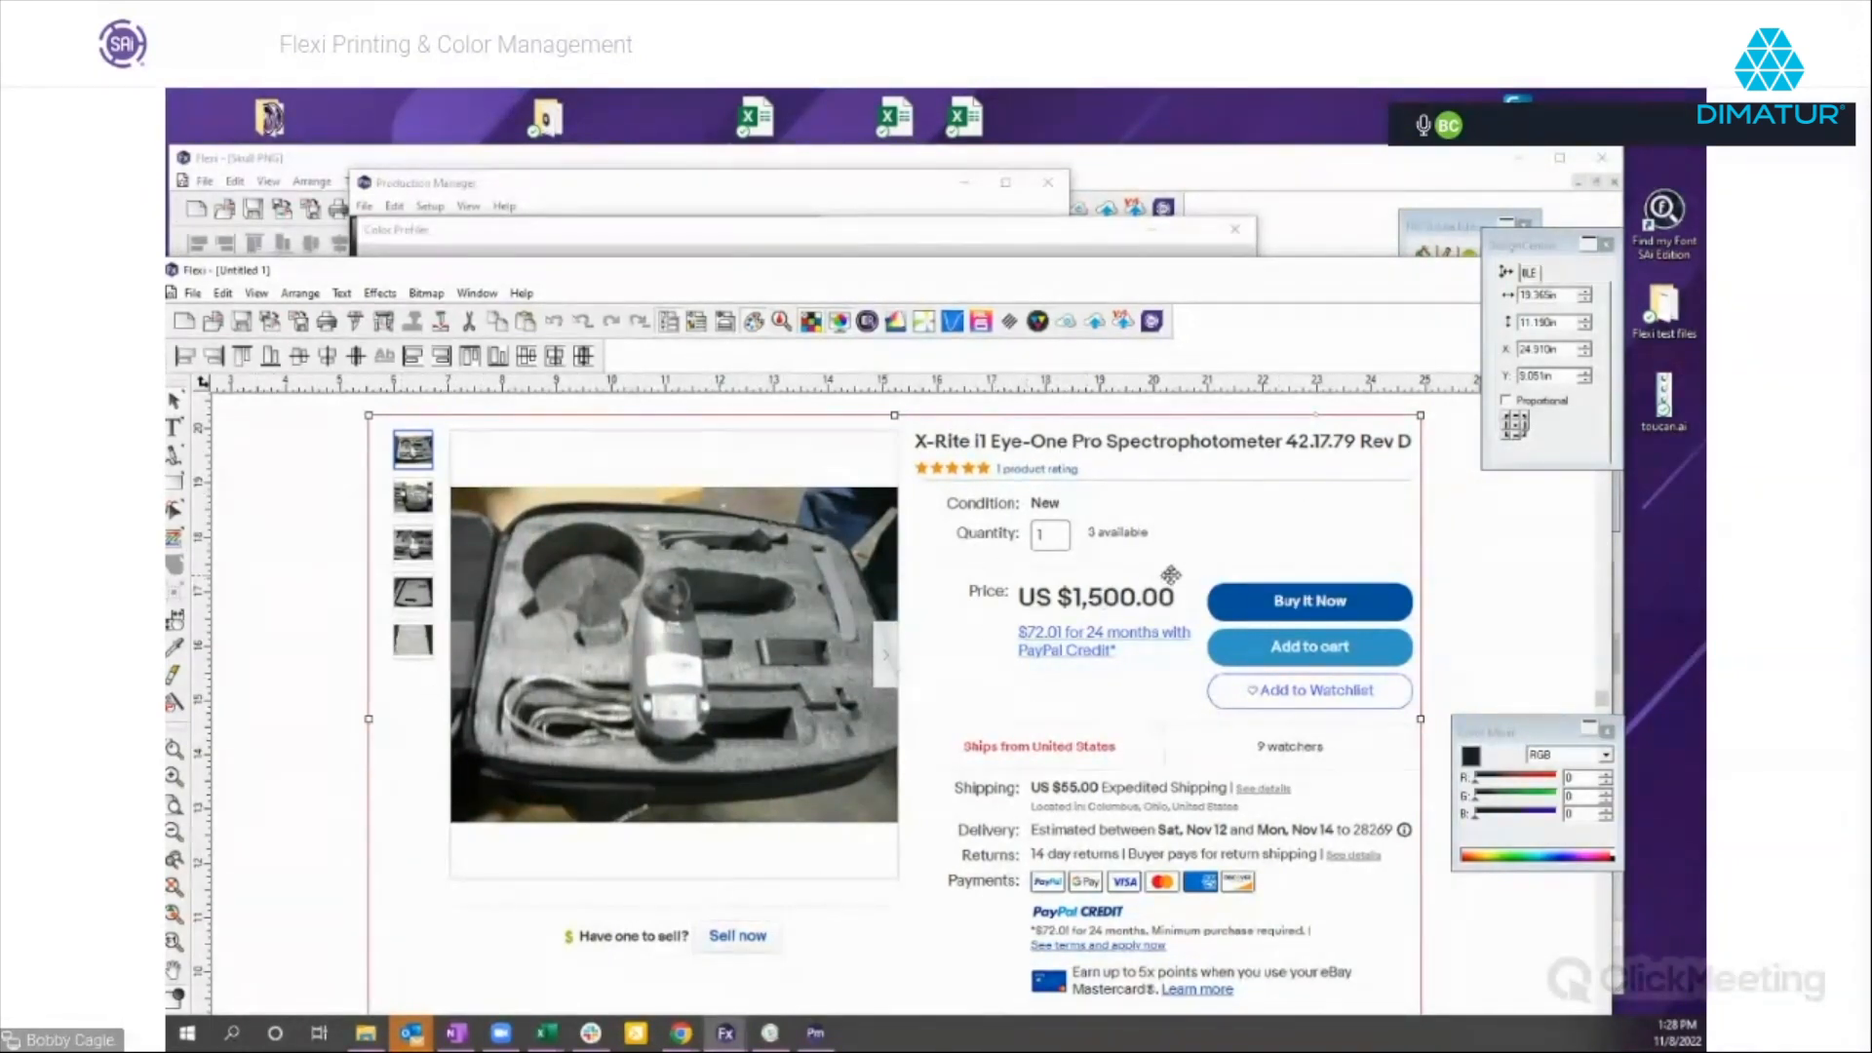
Minimize the Untitled 1 document, start creating an ICC output profile in the Color Profiler, and reposition its window.
left_click_drag(1401, 277, 1313, 303)
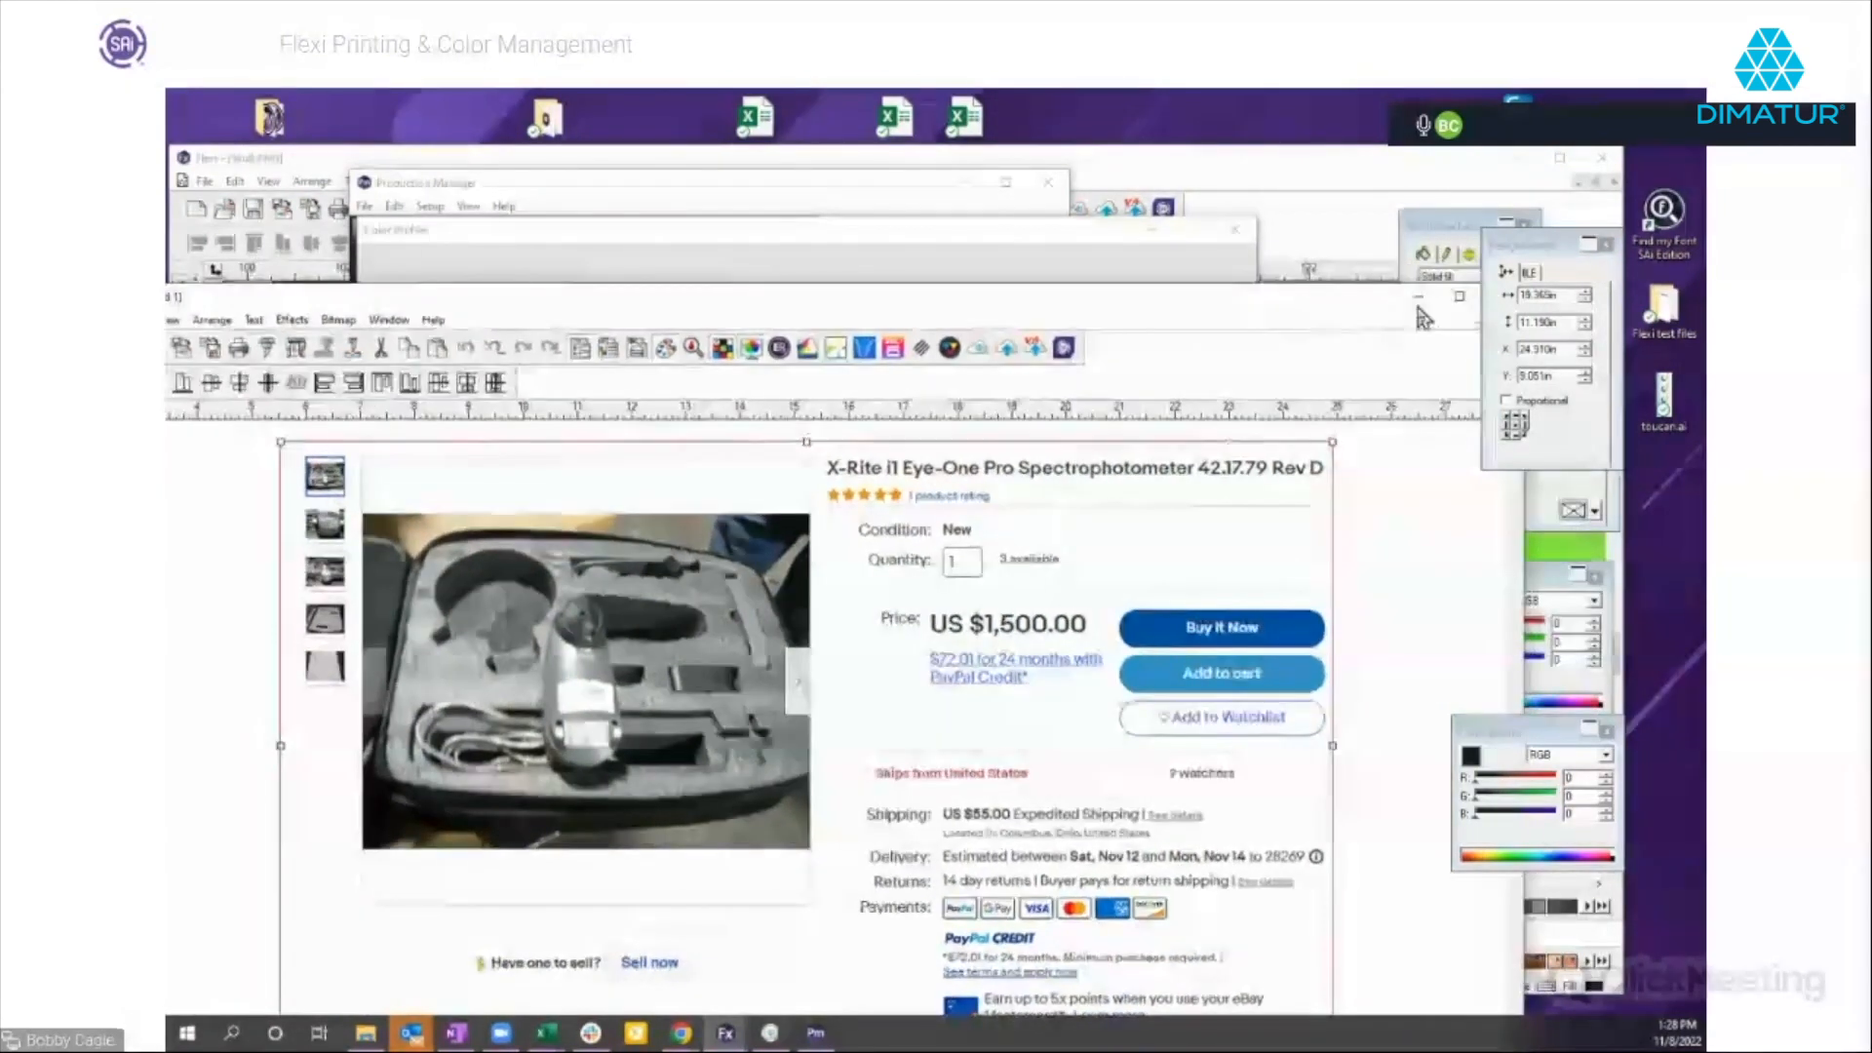
left_click(1419, 297)
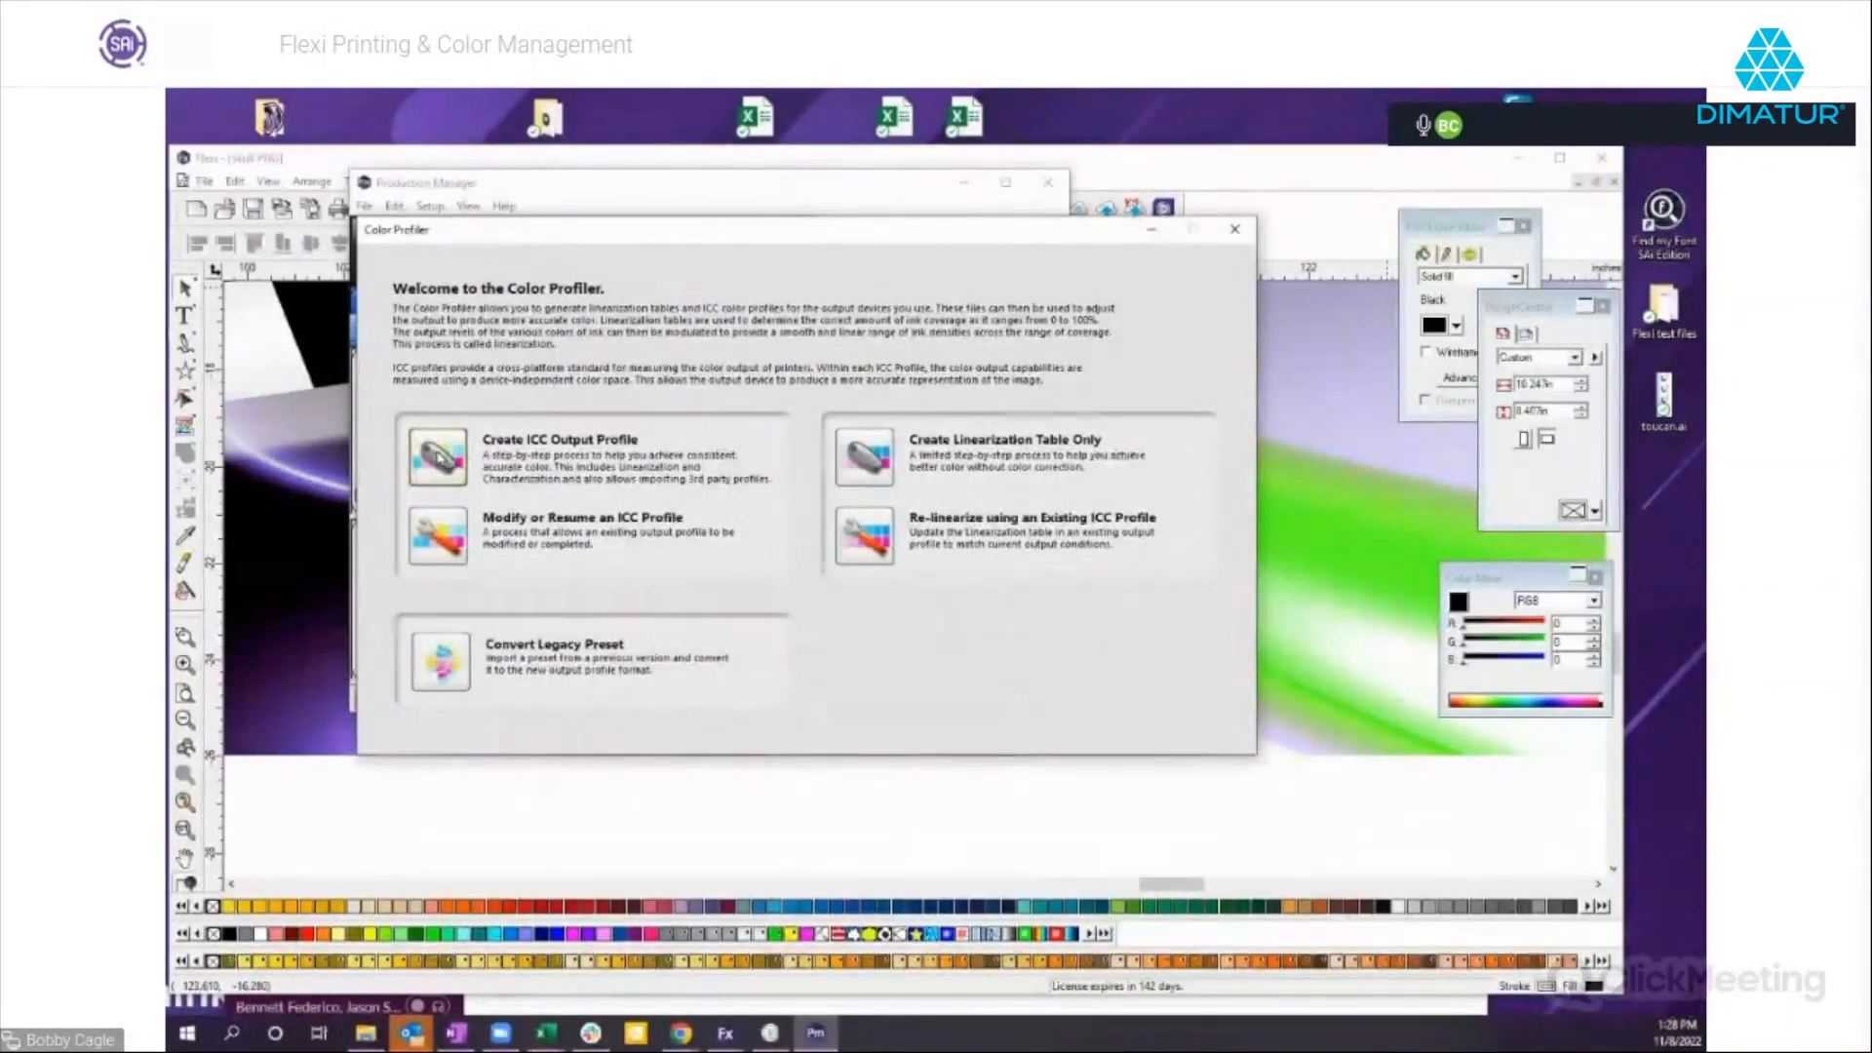
left_click(438, 456)
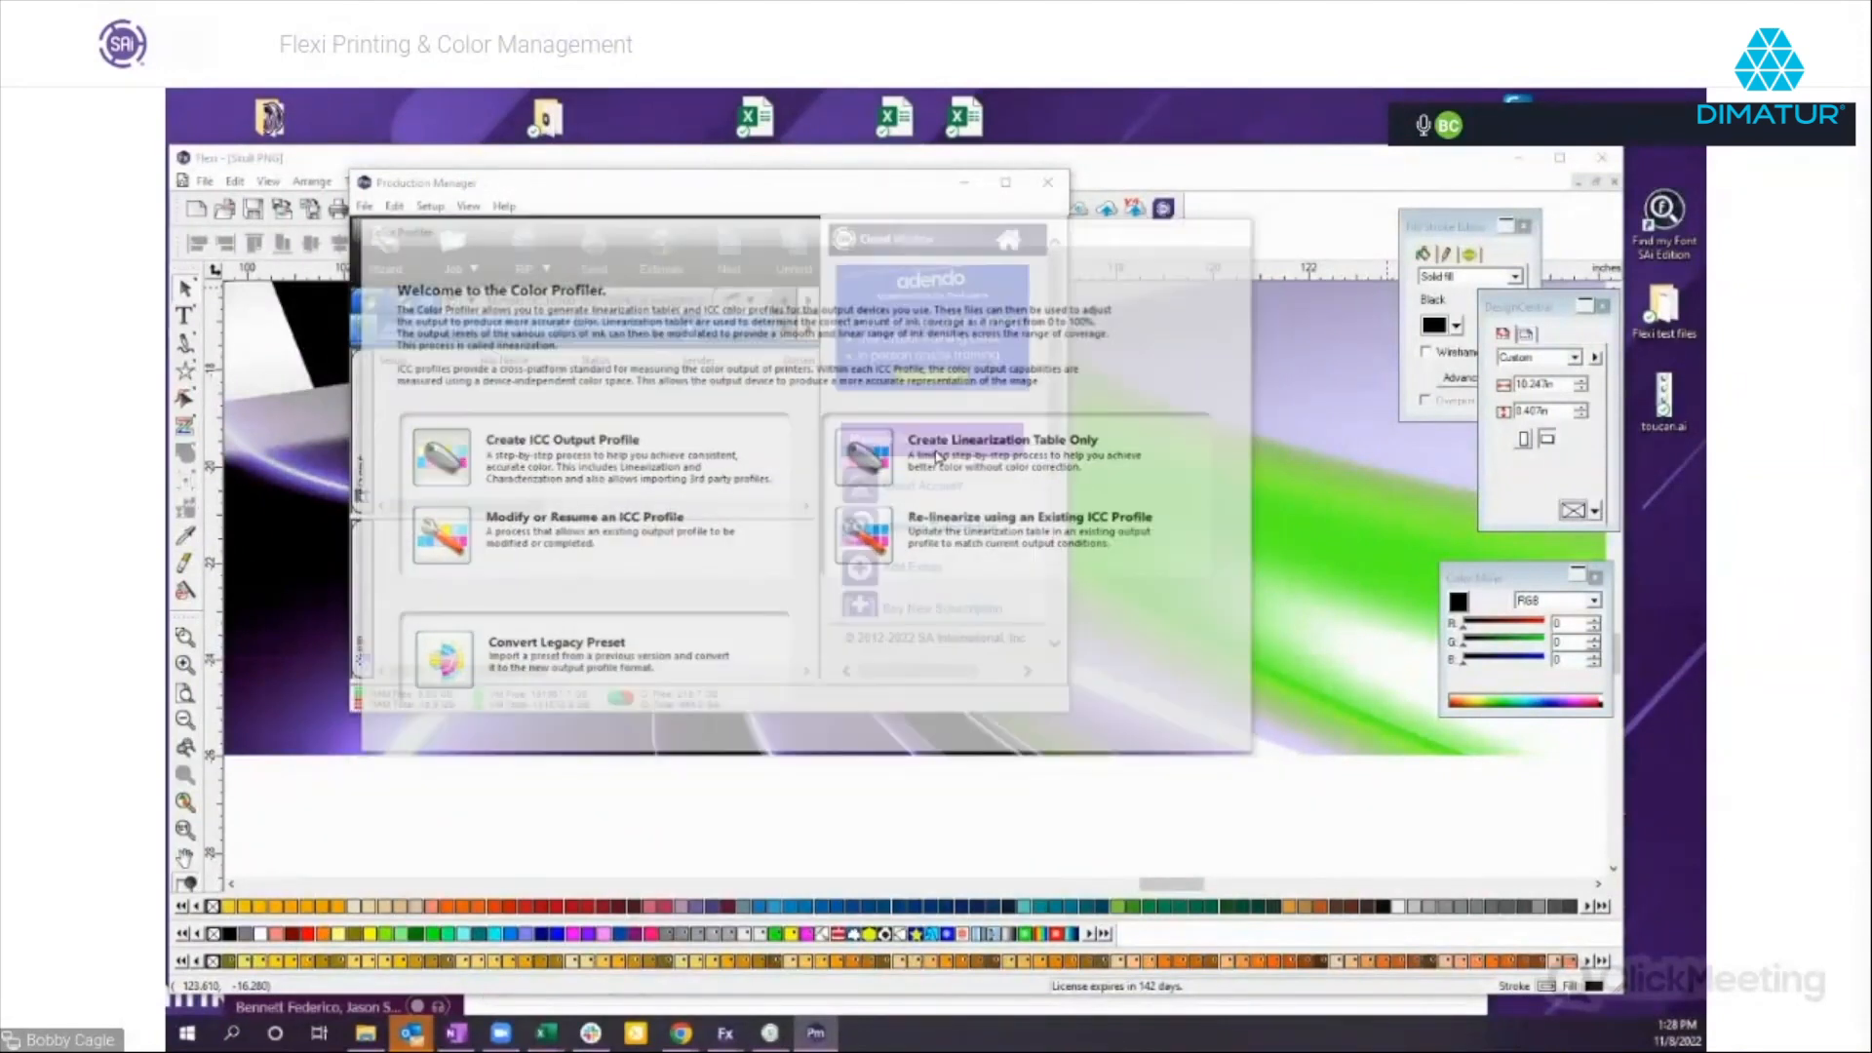
left_click_drag(1550, 376, 811, 212)
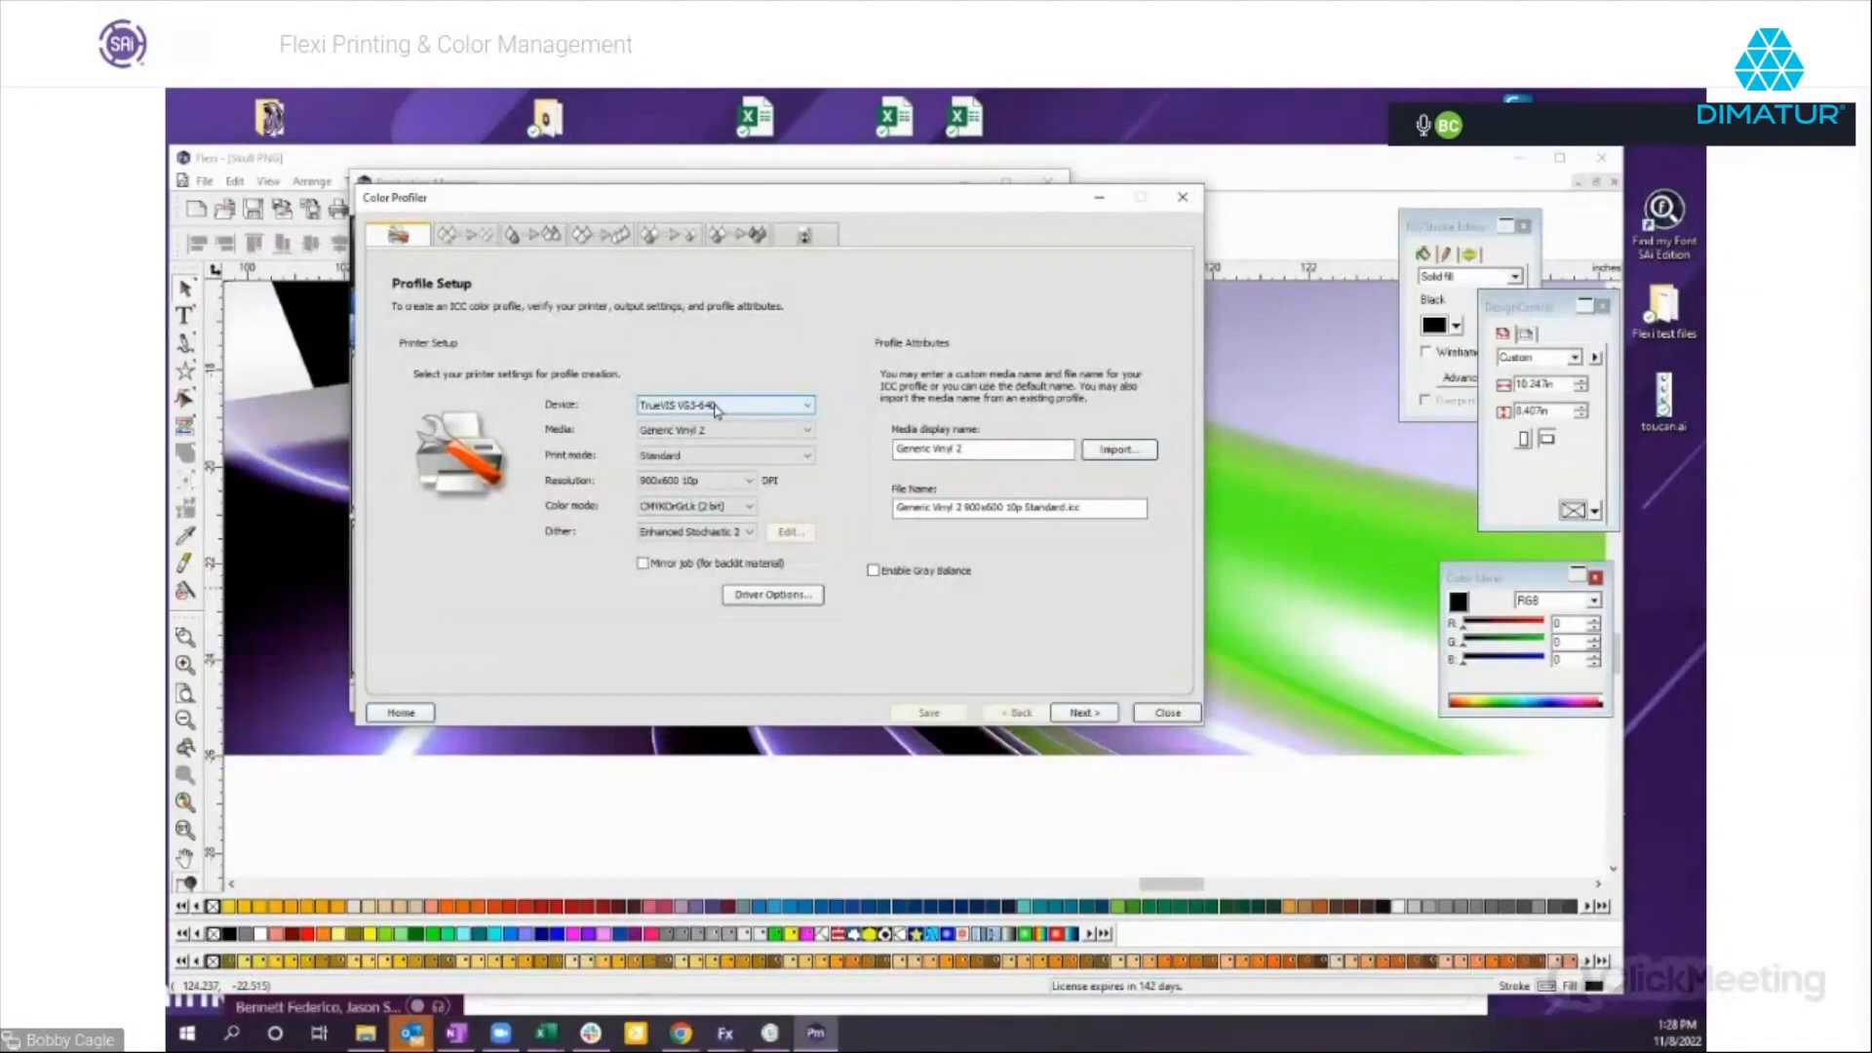
Choose color mode CMYKOrGrLk (2 bit) and resolution 900x600 10p for the profile, and review the driver options without changing them.
left_click(749, 508)
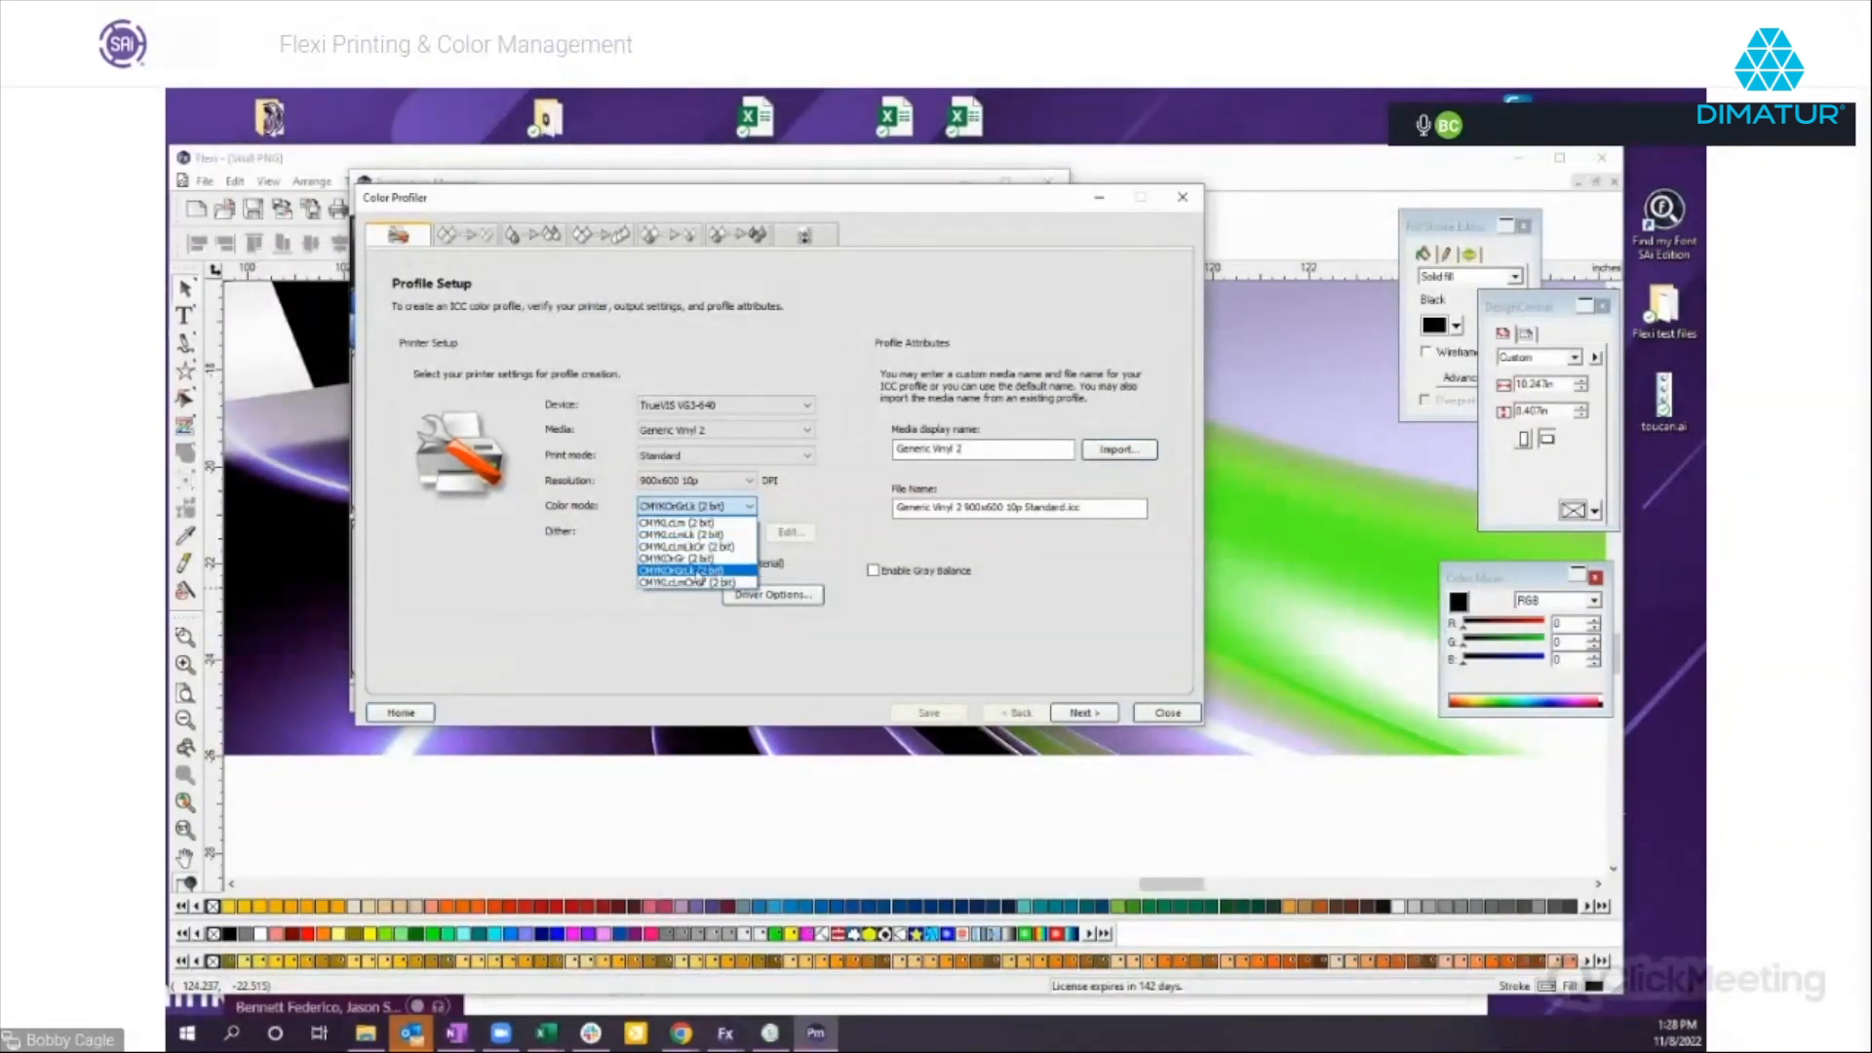
left_click(687, 572)
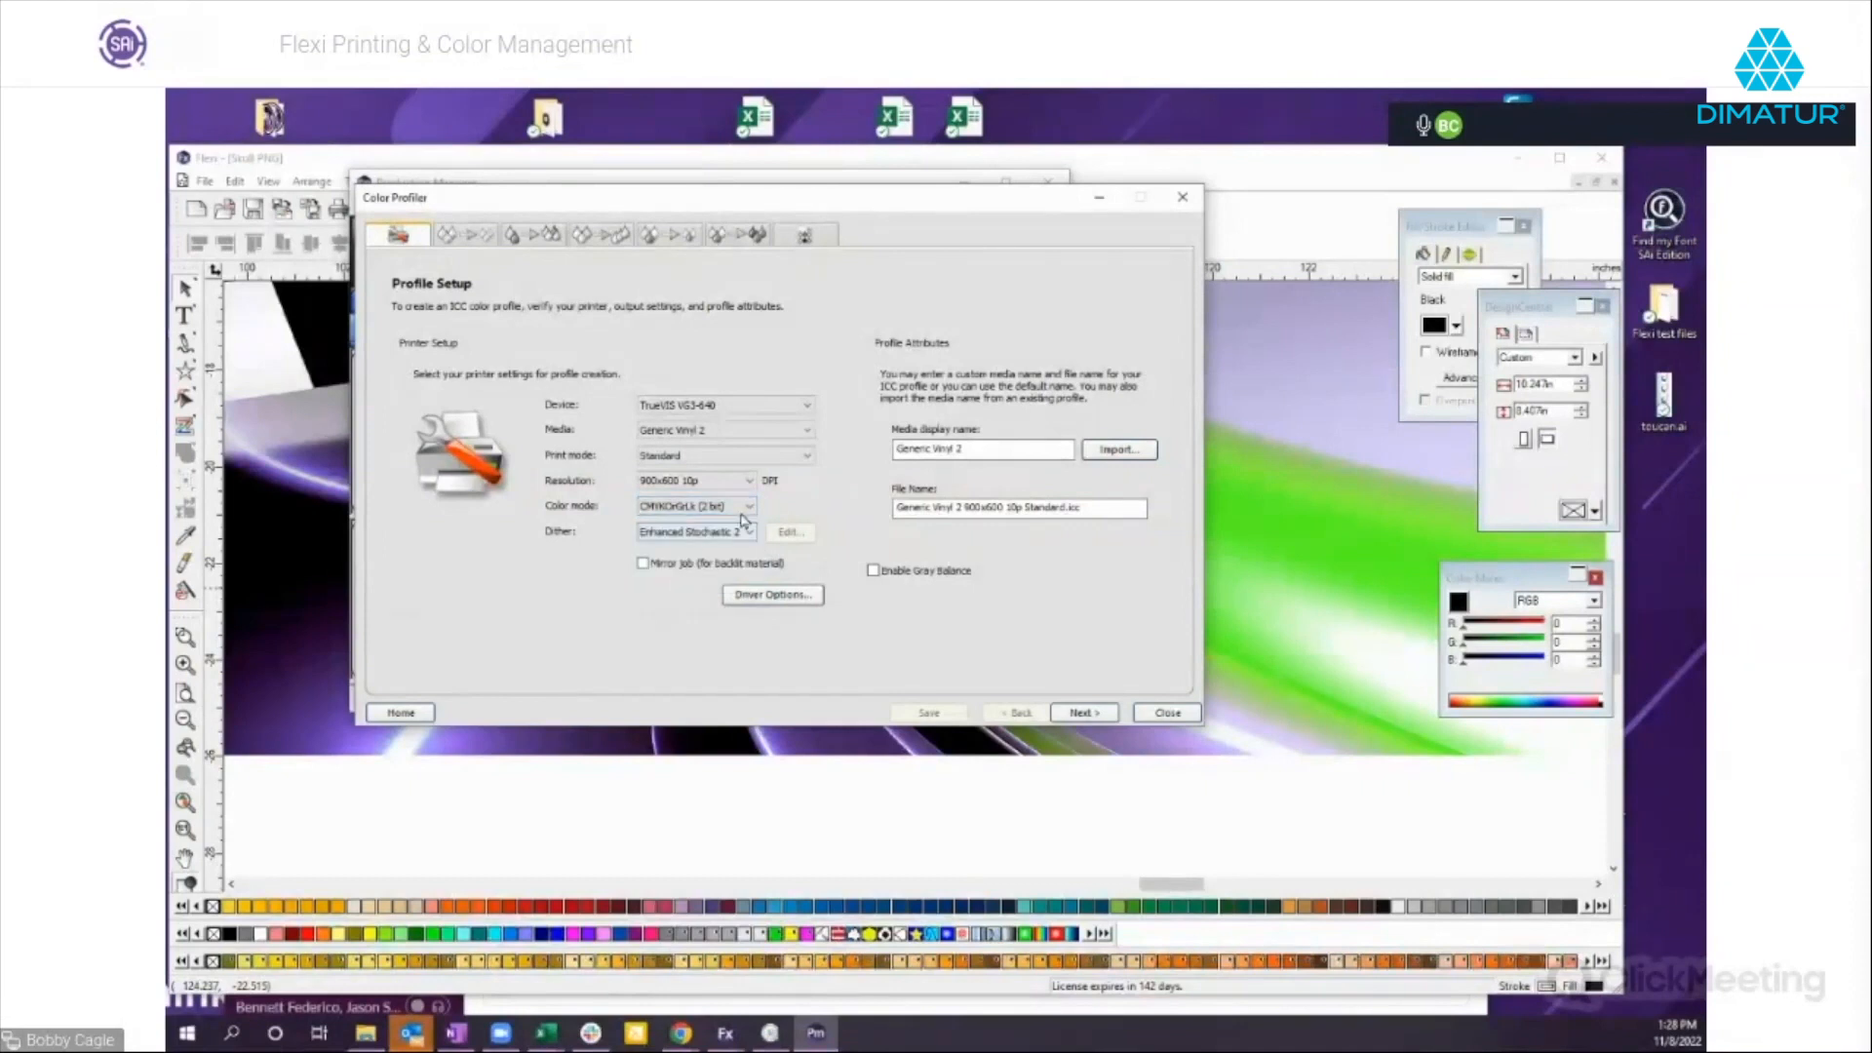
left_click(751, 482)
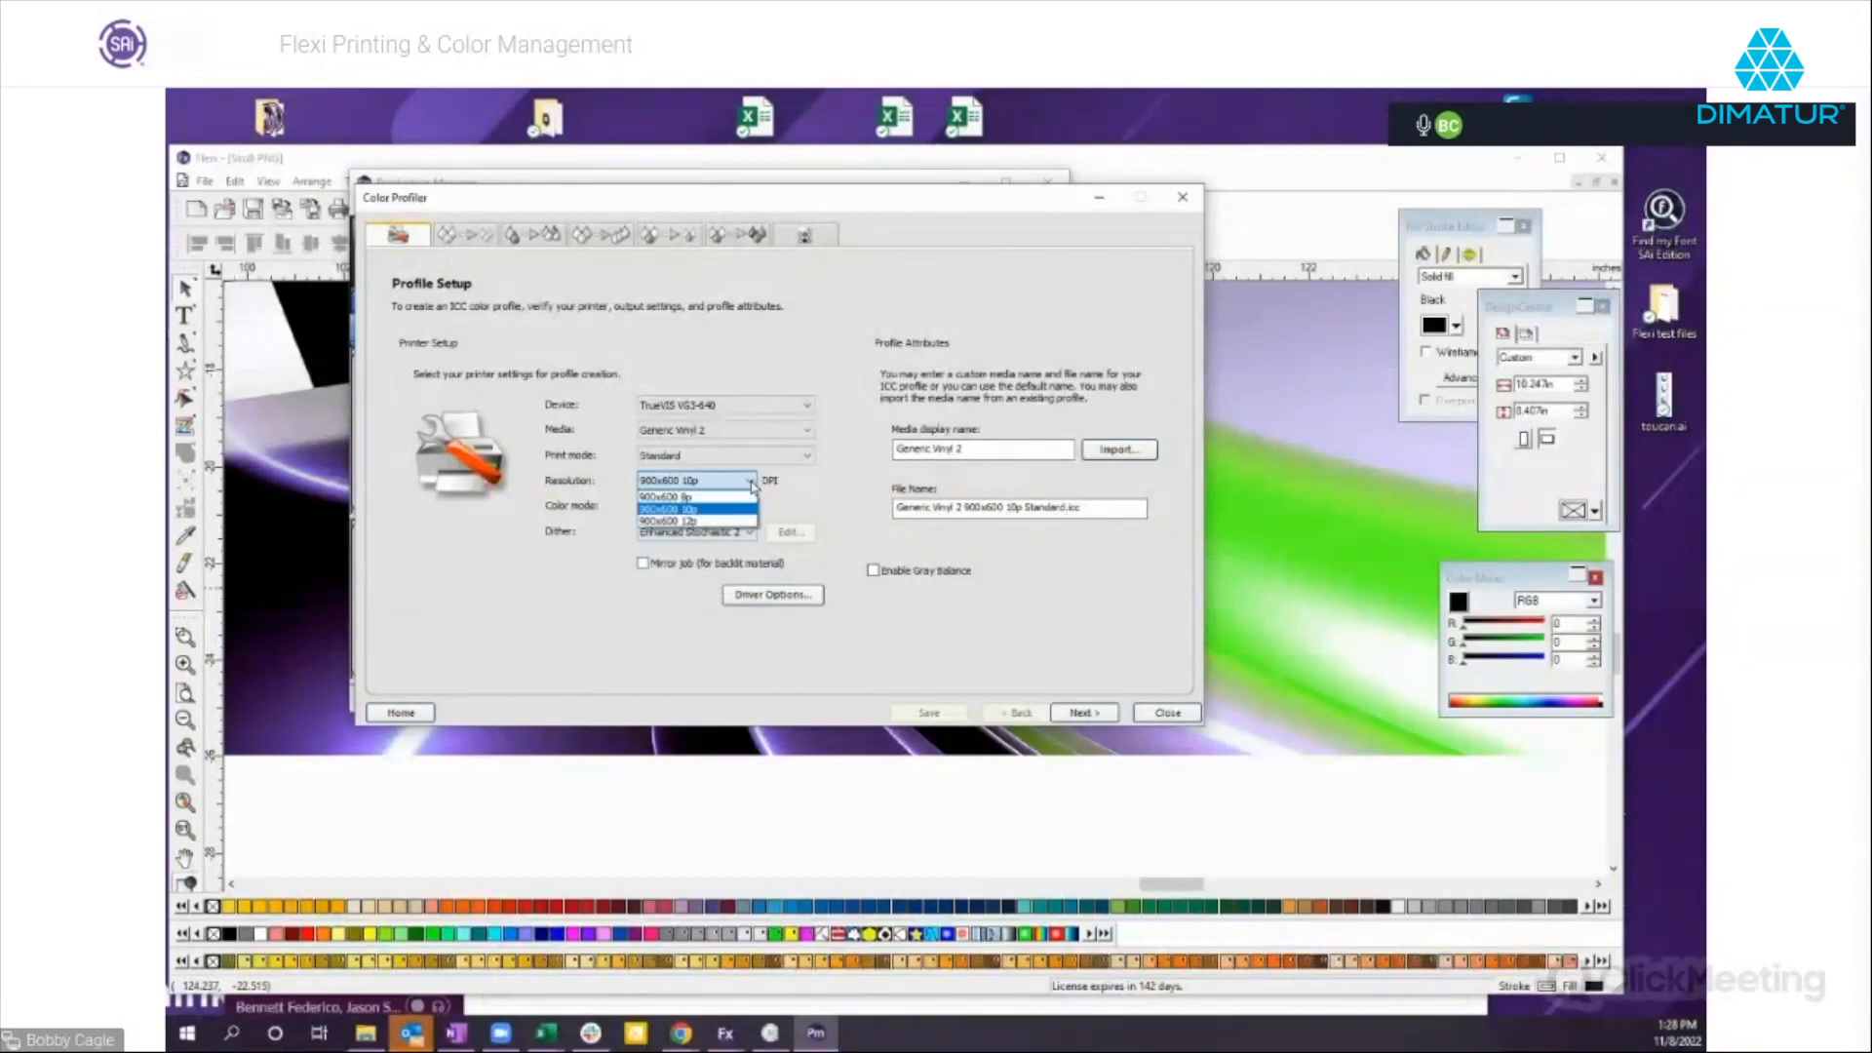
left_click(667, 509)
left_click(672, 507)
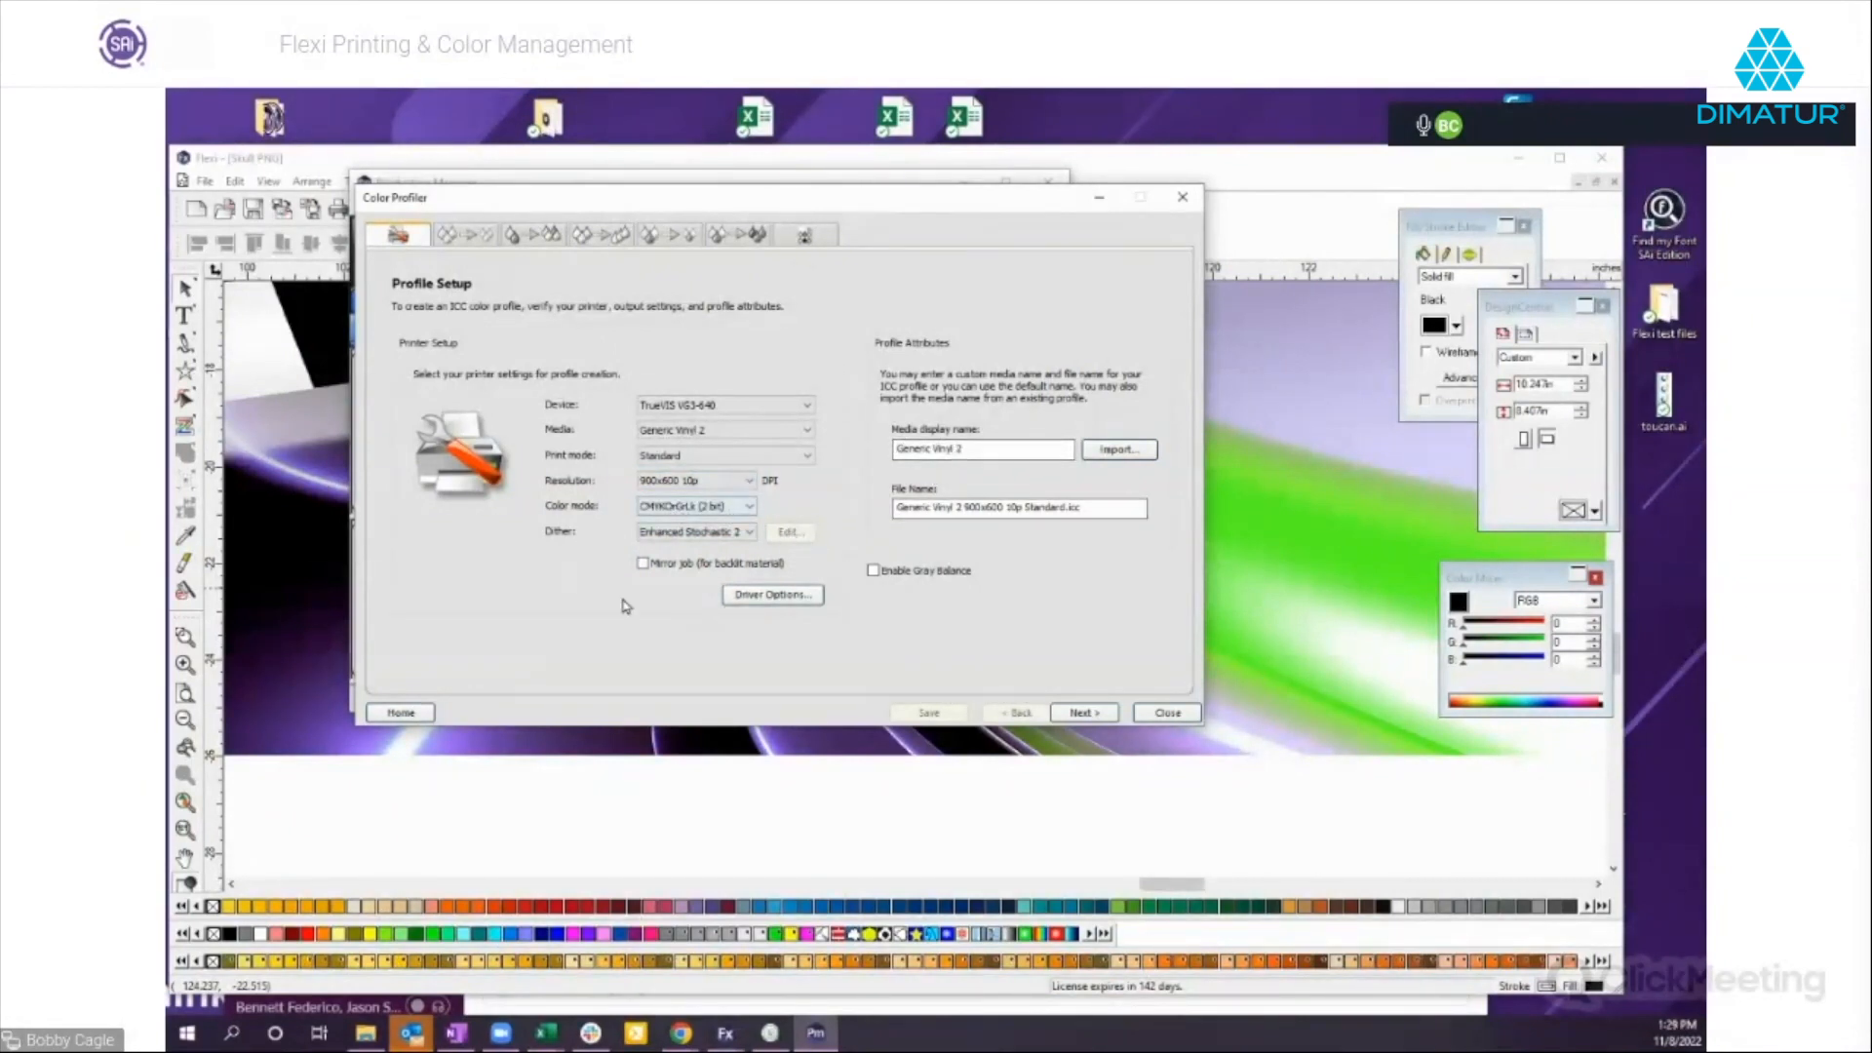
left_click(763, 608)
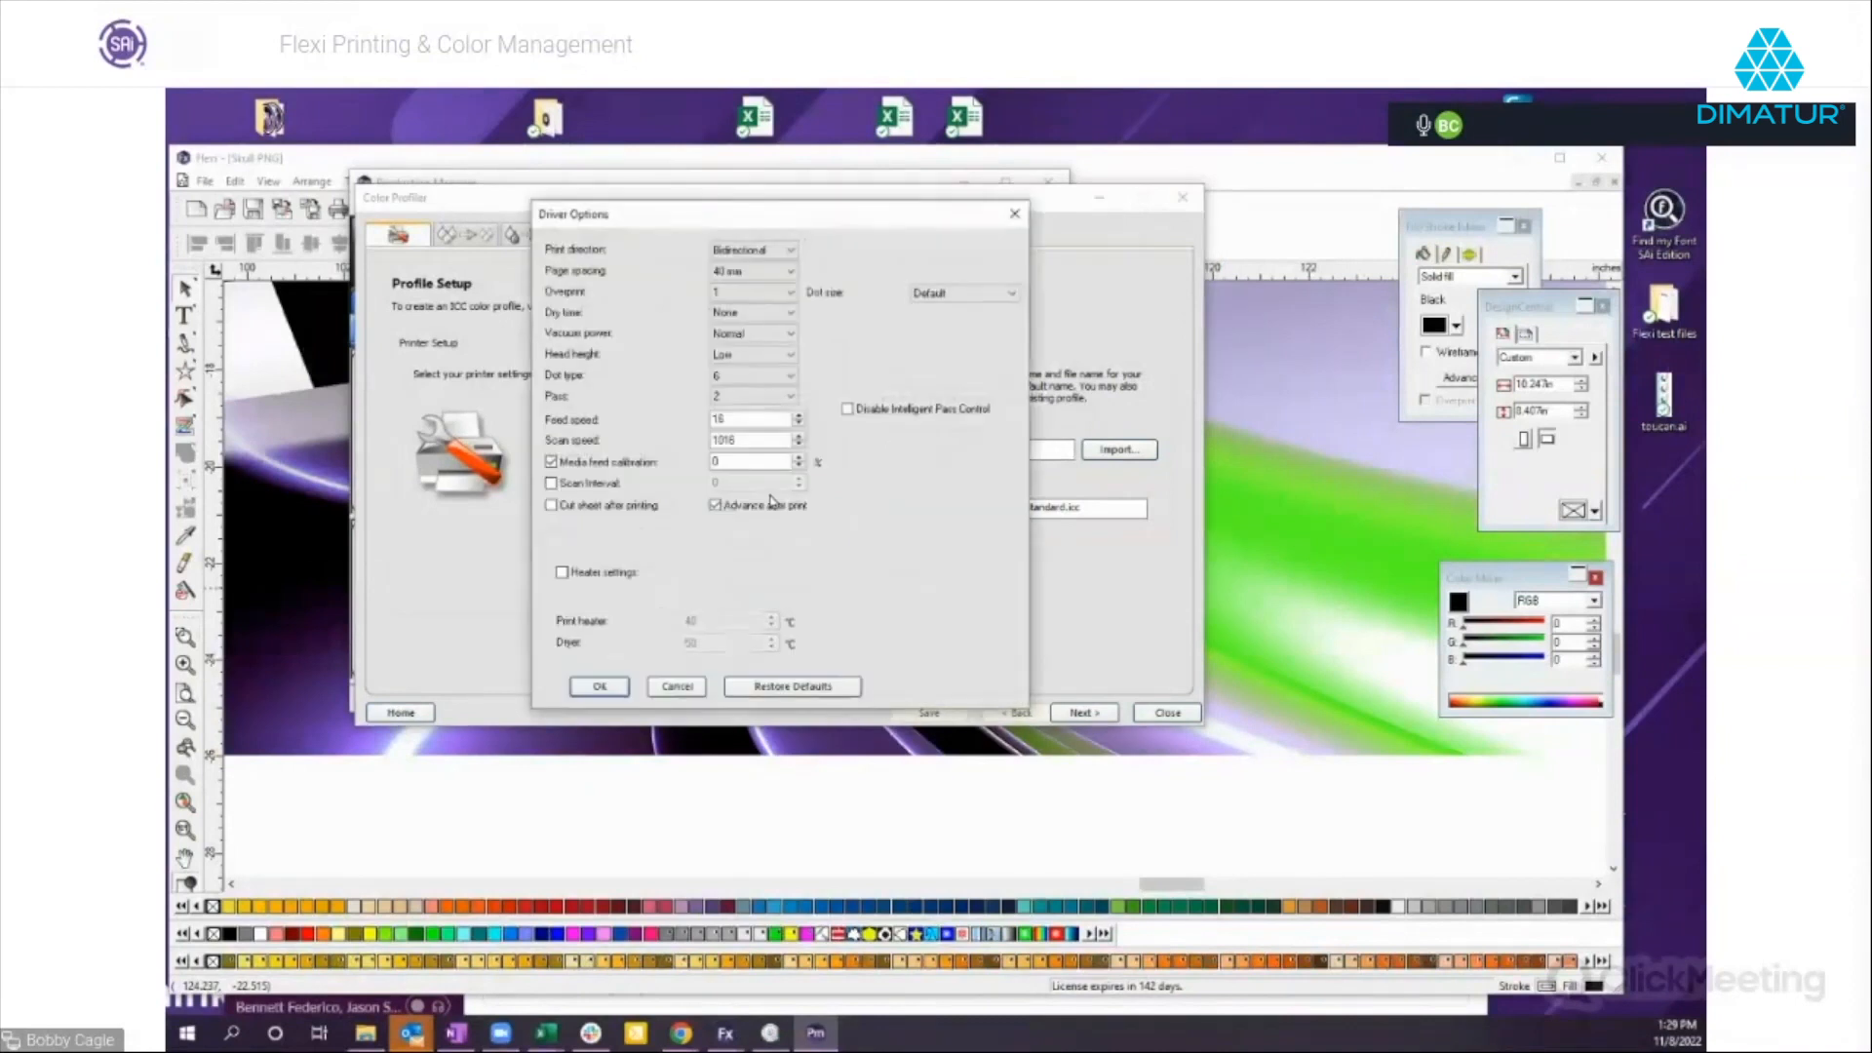
left_click(677, 689)
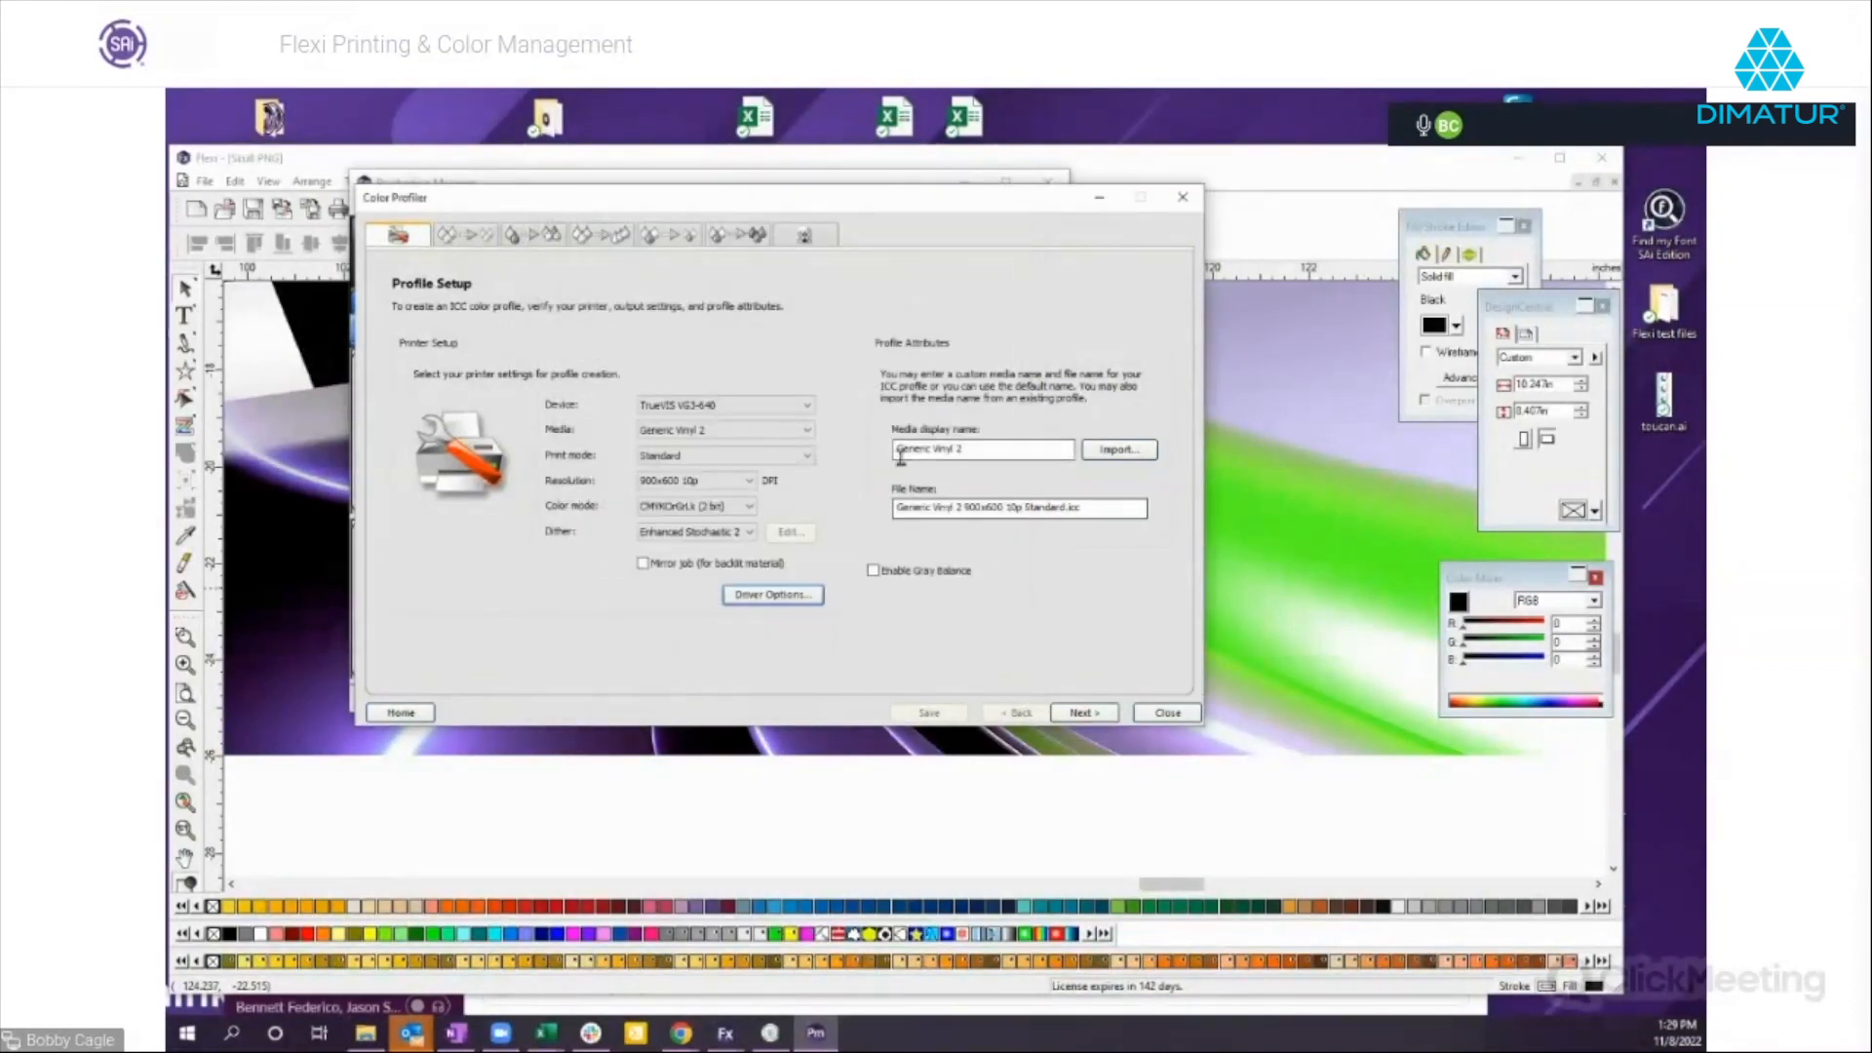
Advance through Ink Limit to Ink Split and examine the available channel and interpolation options.
left_click(1080, 714)
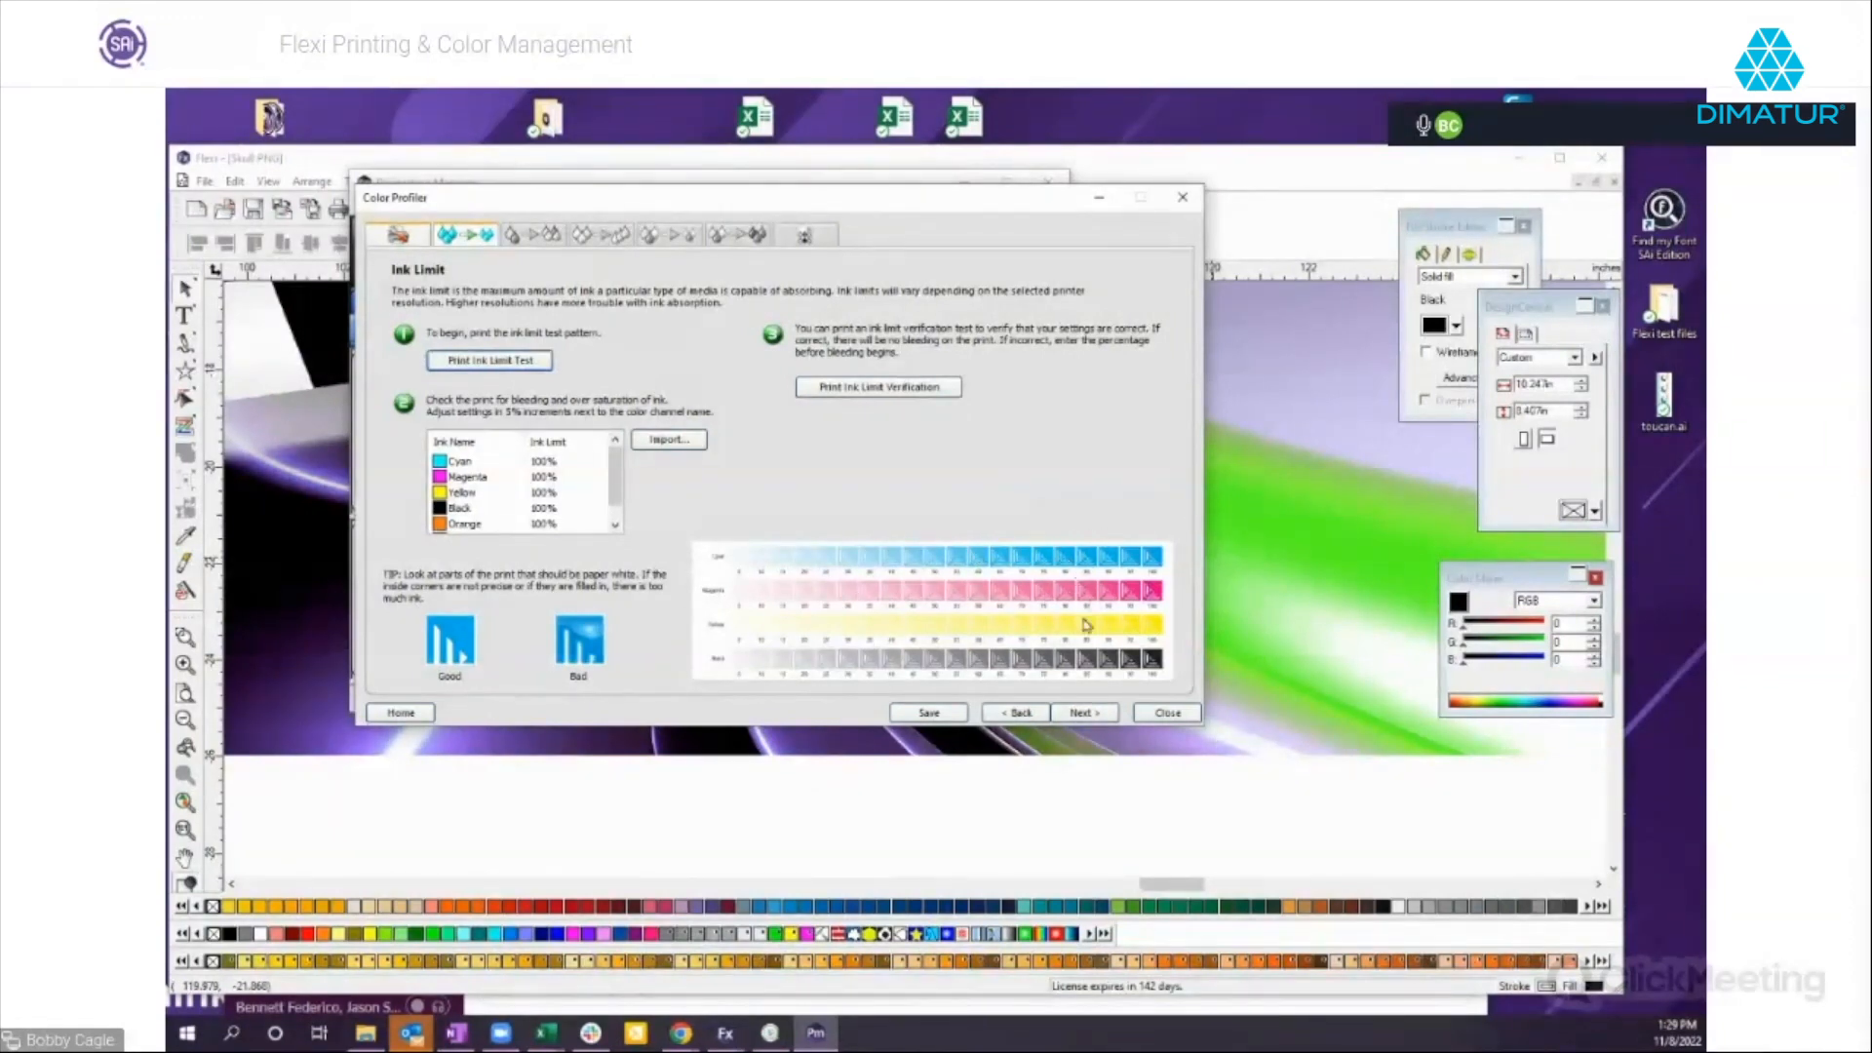
left_click(1083, 712)
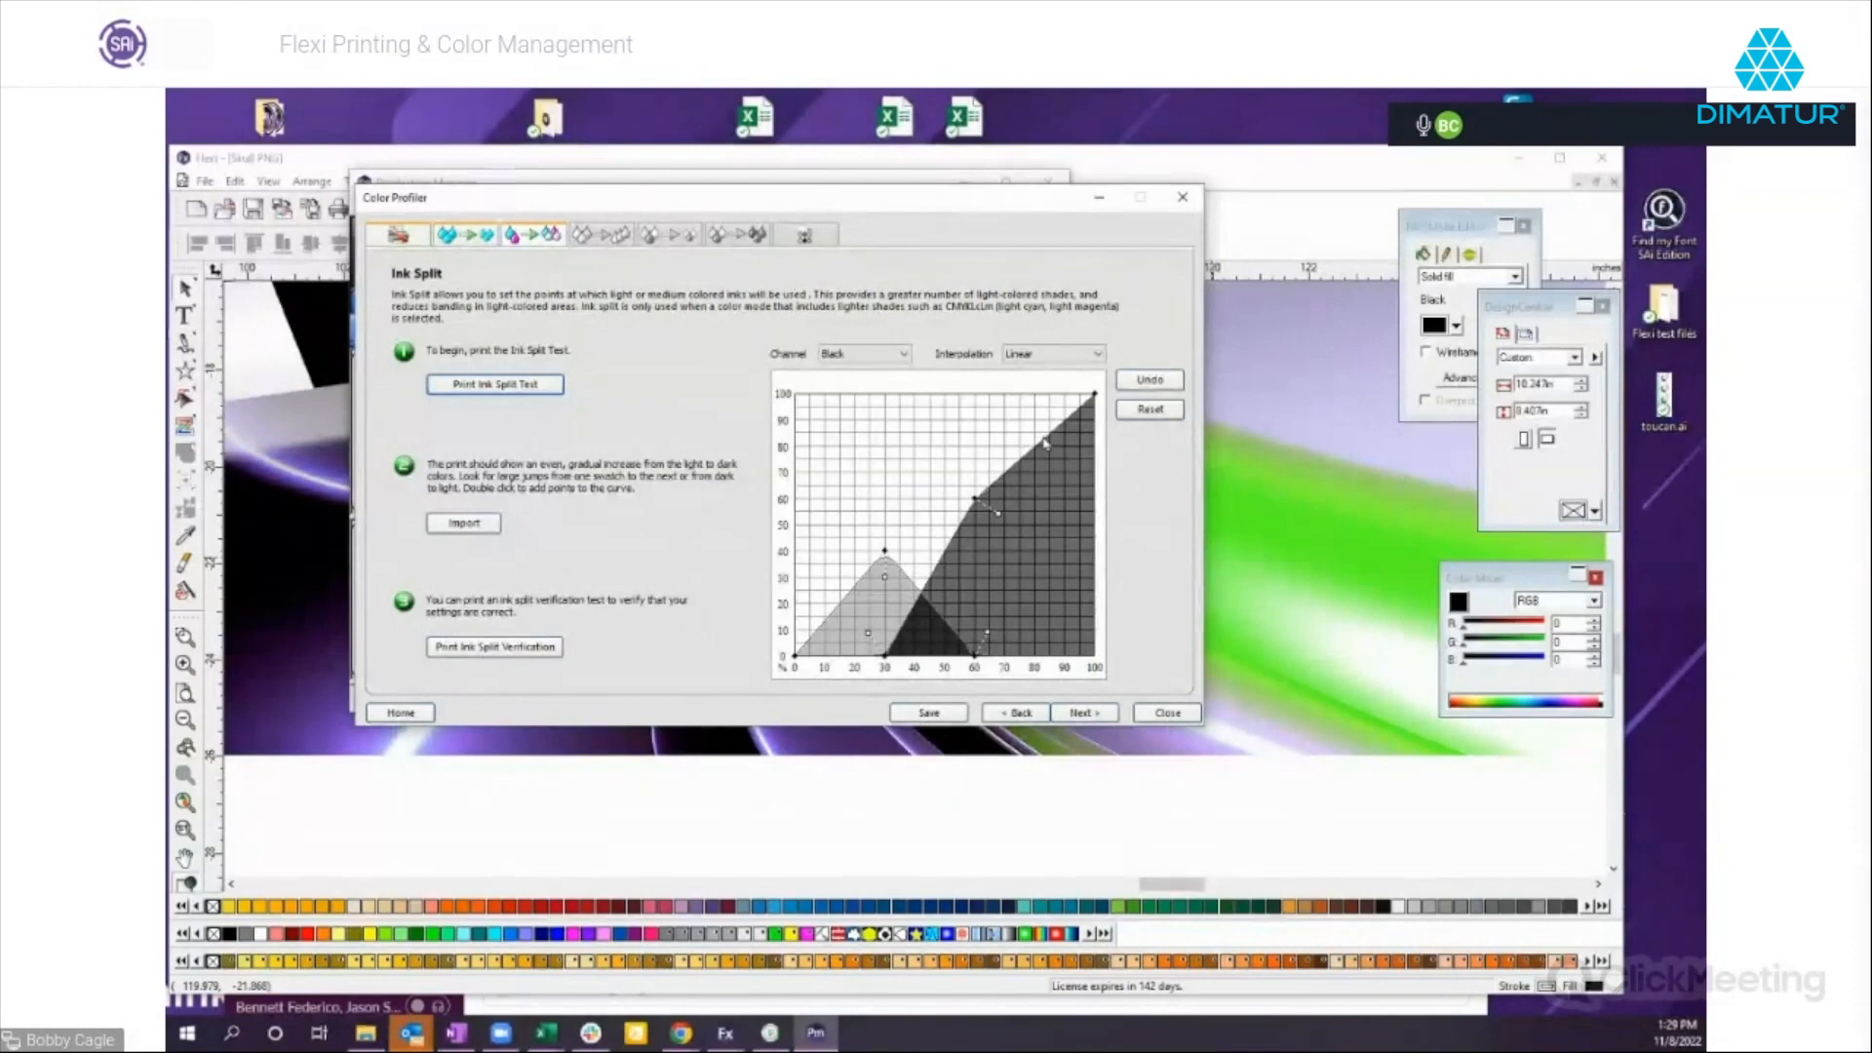
left_click(900, 359)
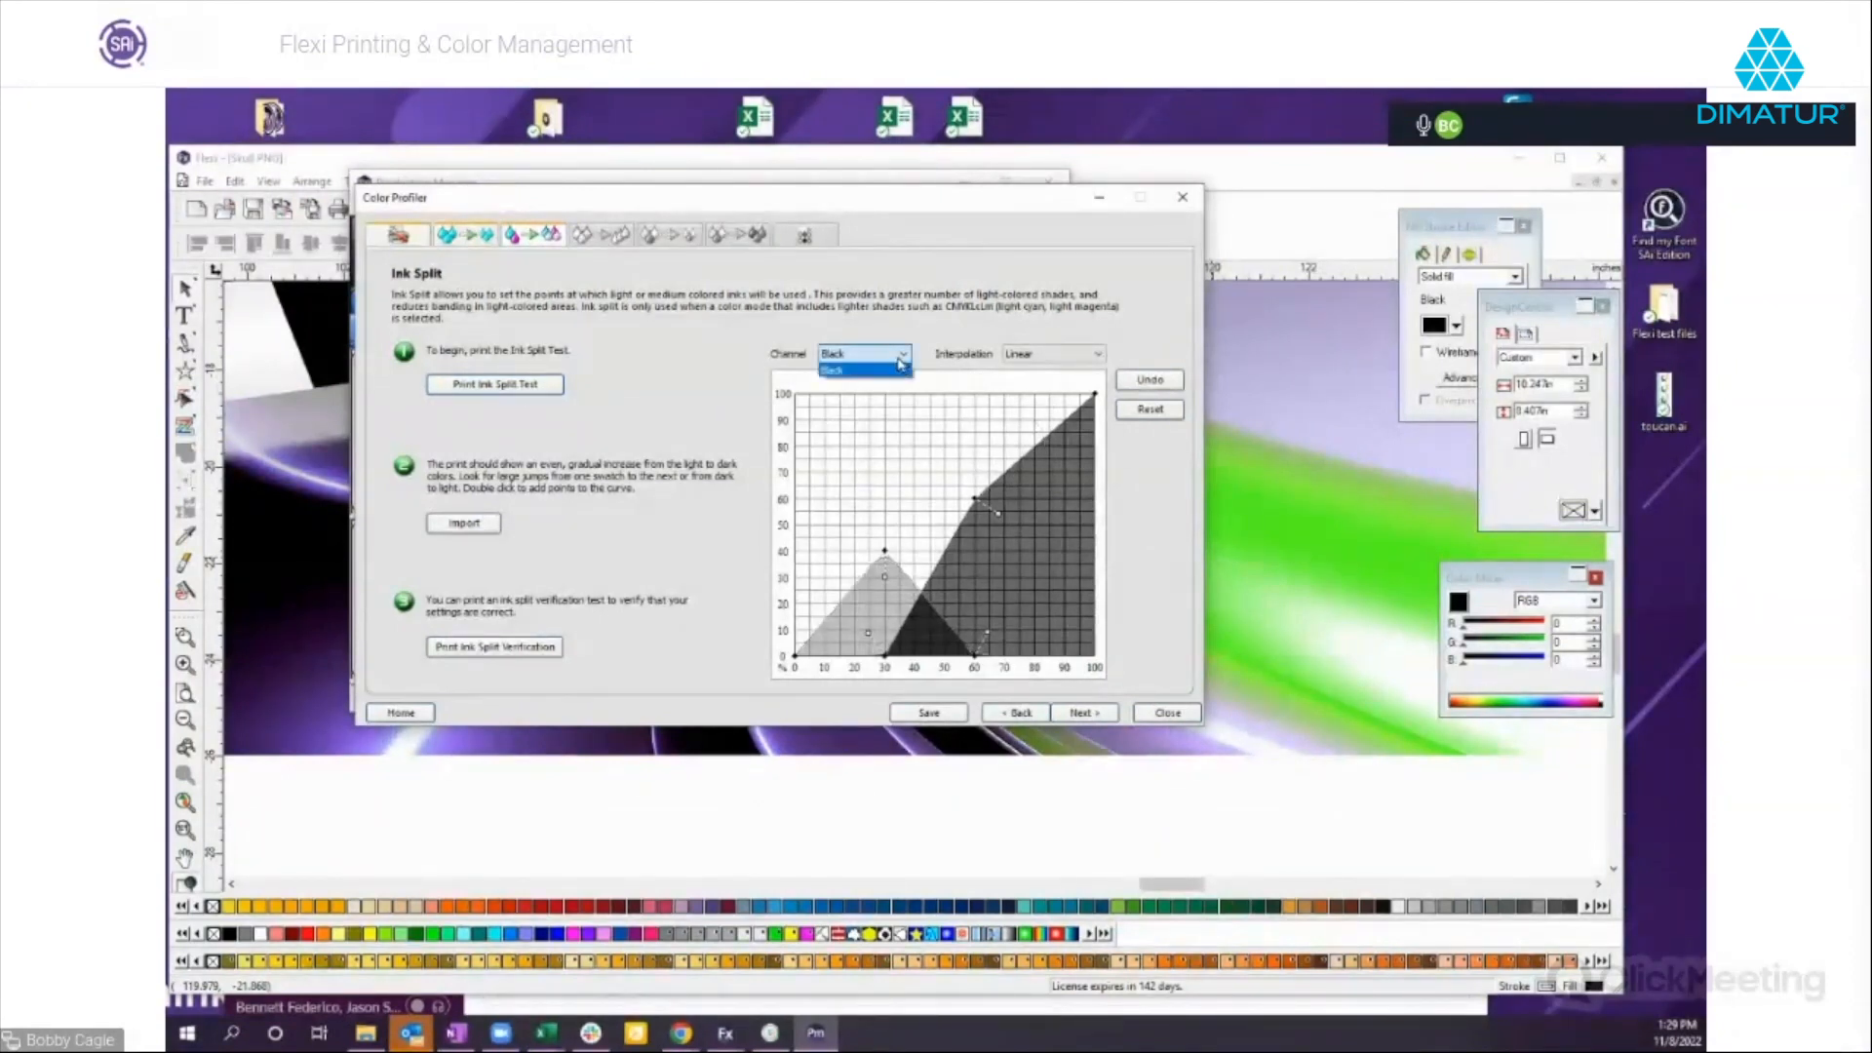
left_click(1050, 358)
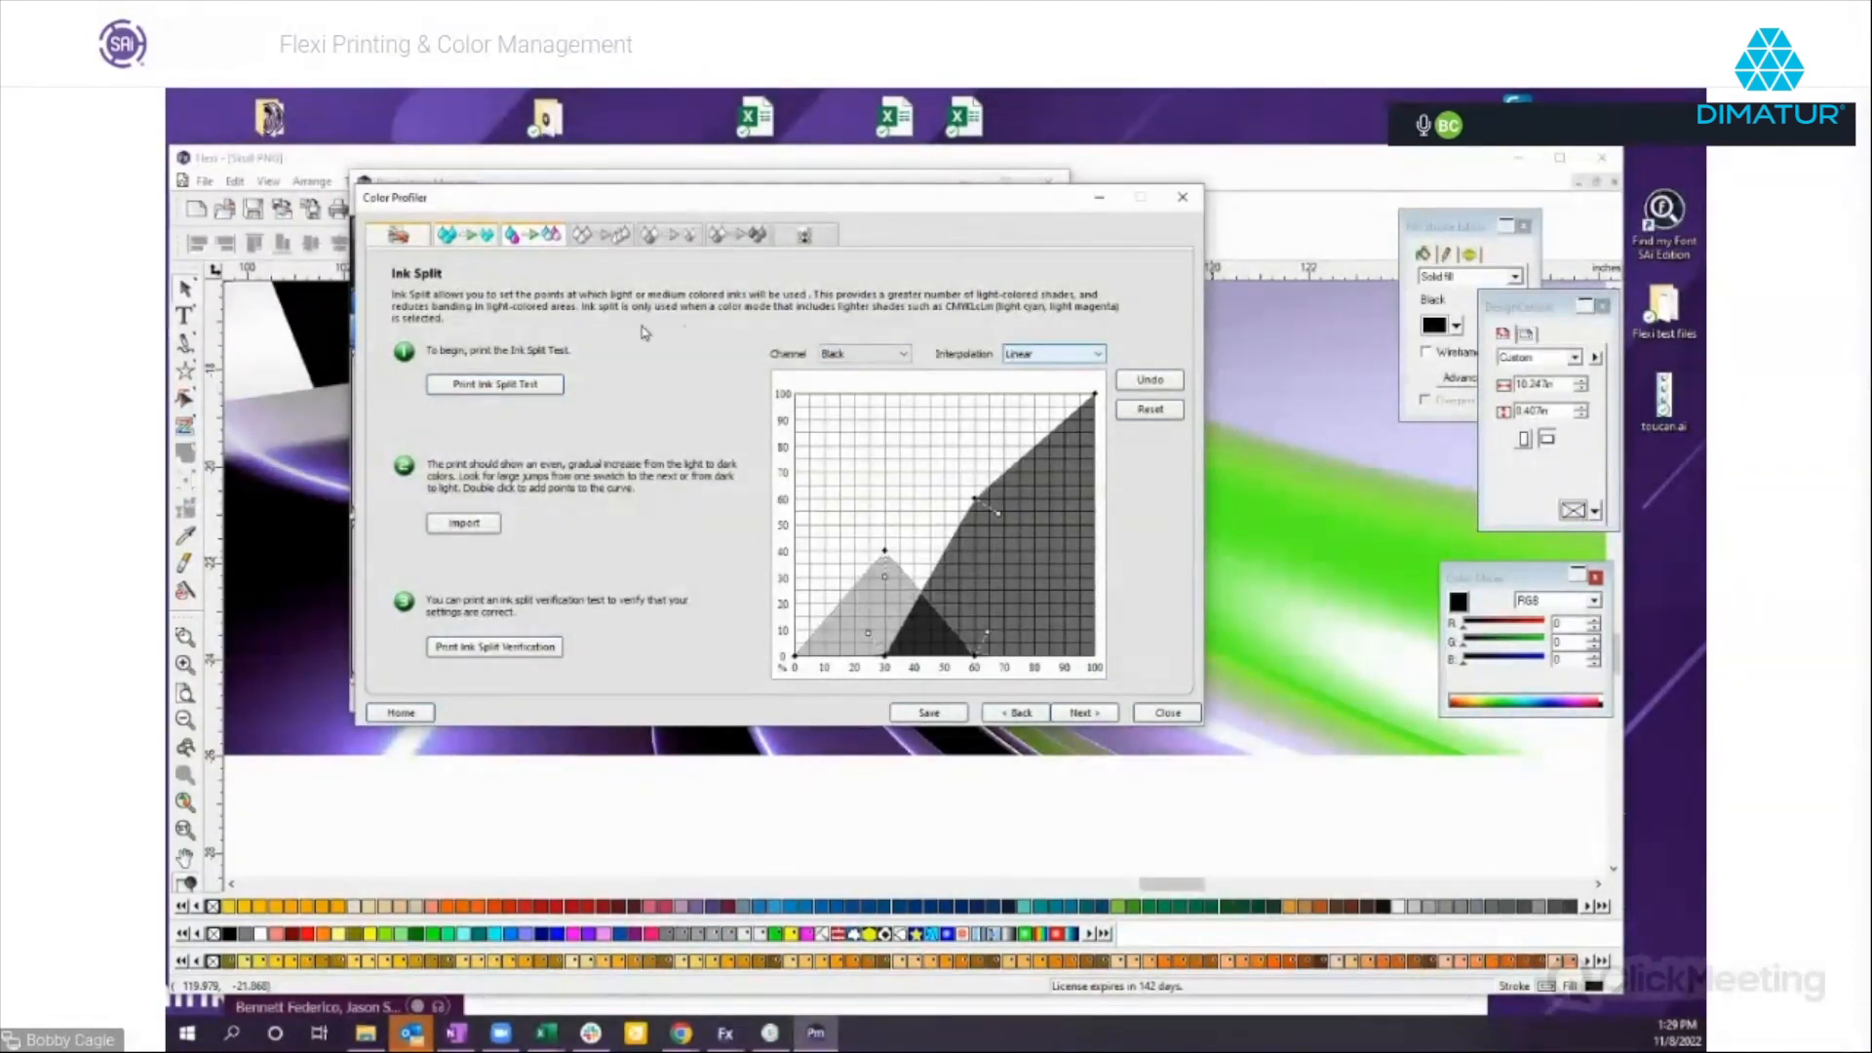
left_click(1102, 356)
left_click(1100, 363)
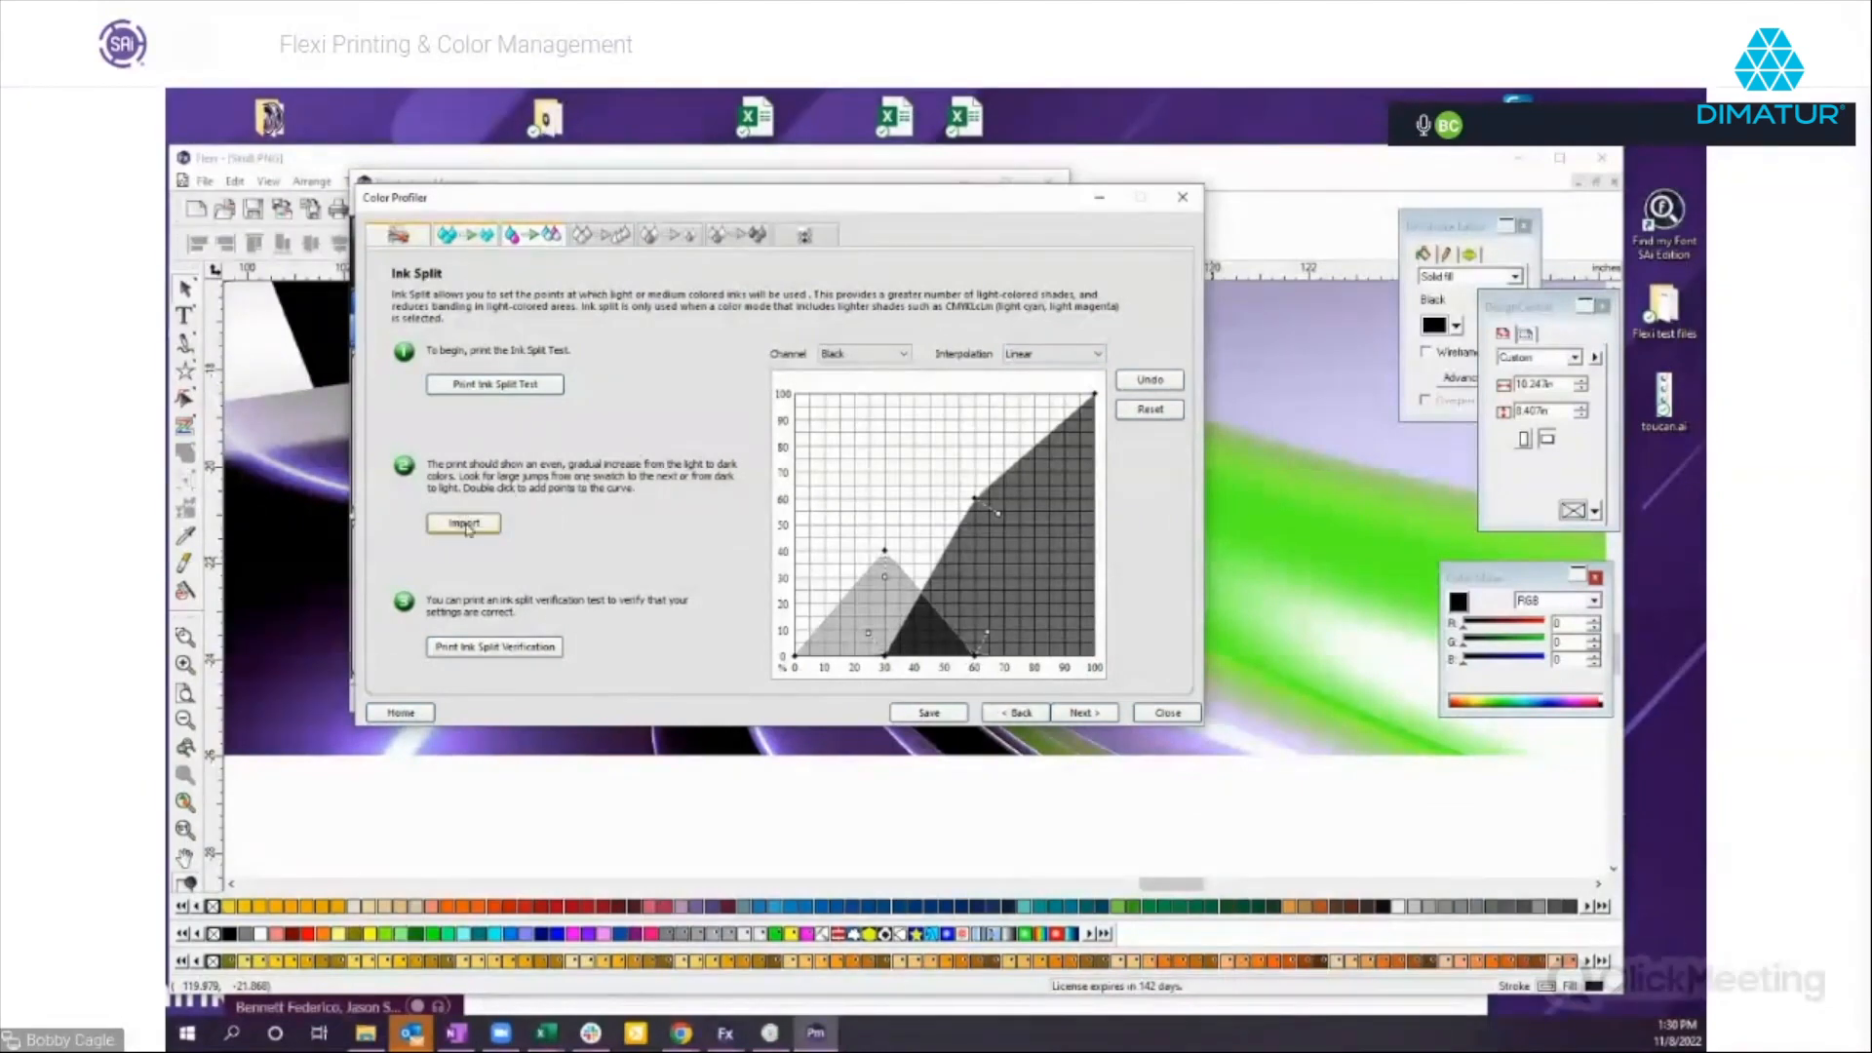
Advance to Linearization and look through the full set of target swatches.
left_click(1087, 714)
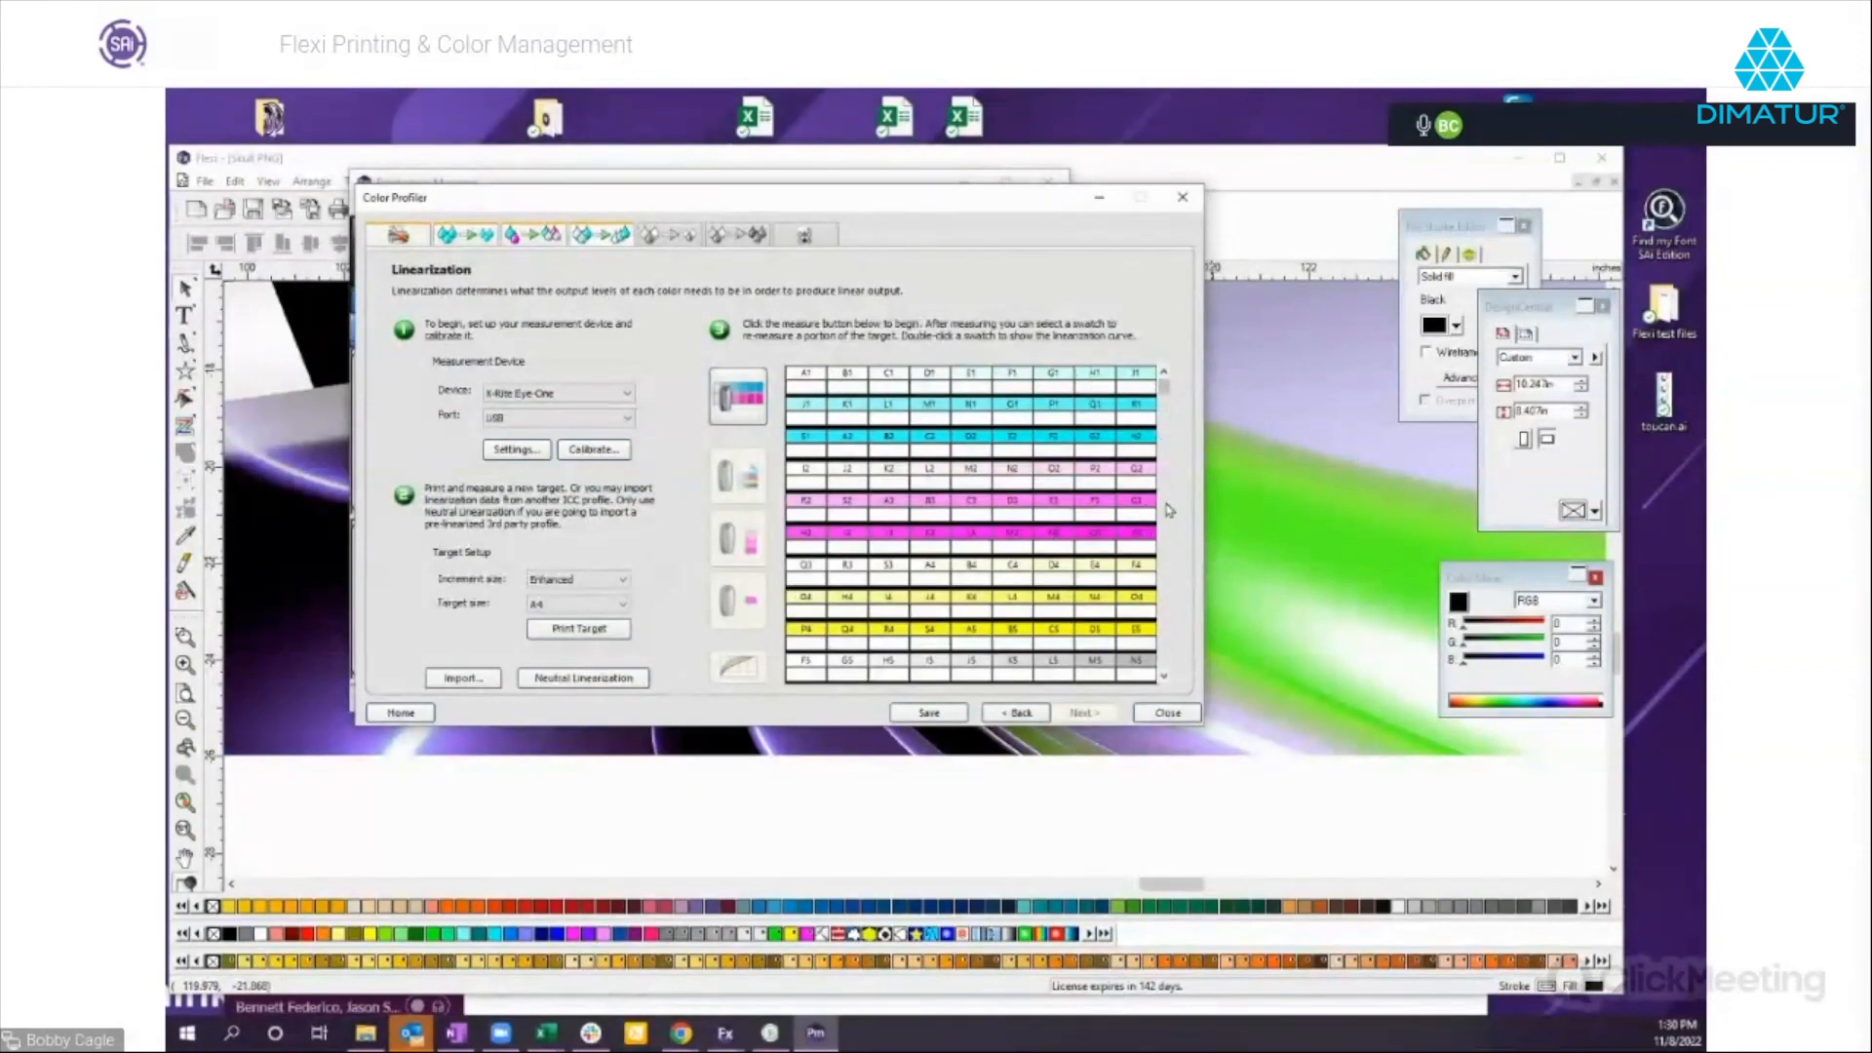
scroll(1167, 502, "down", 3)
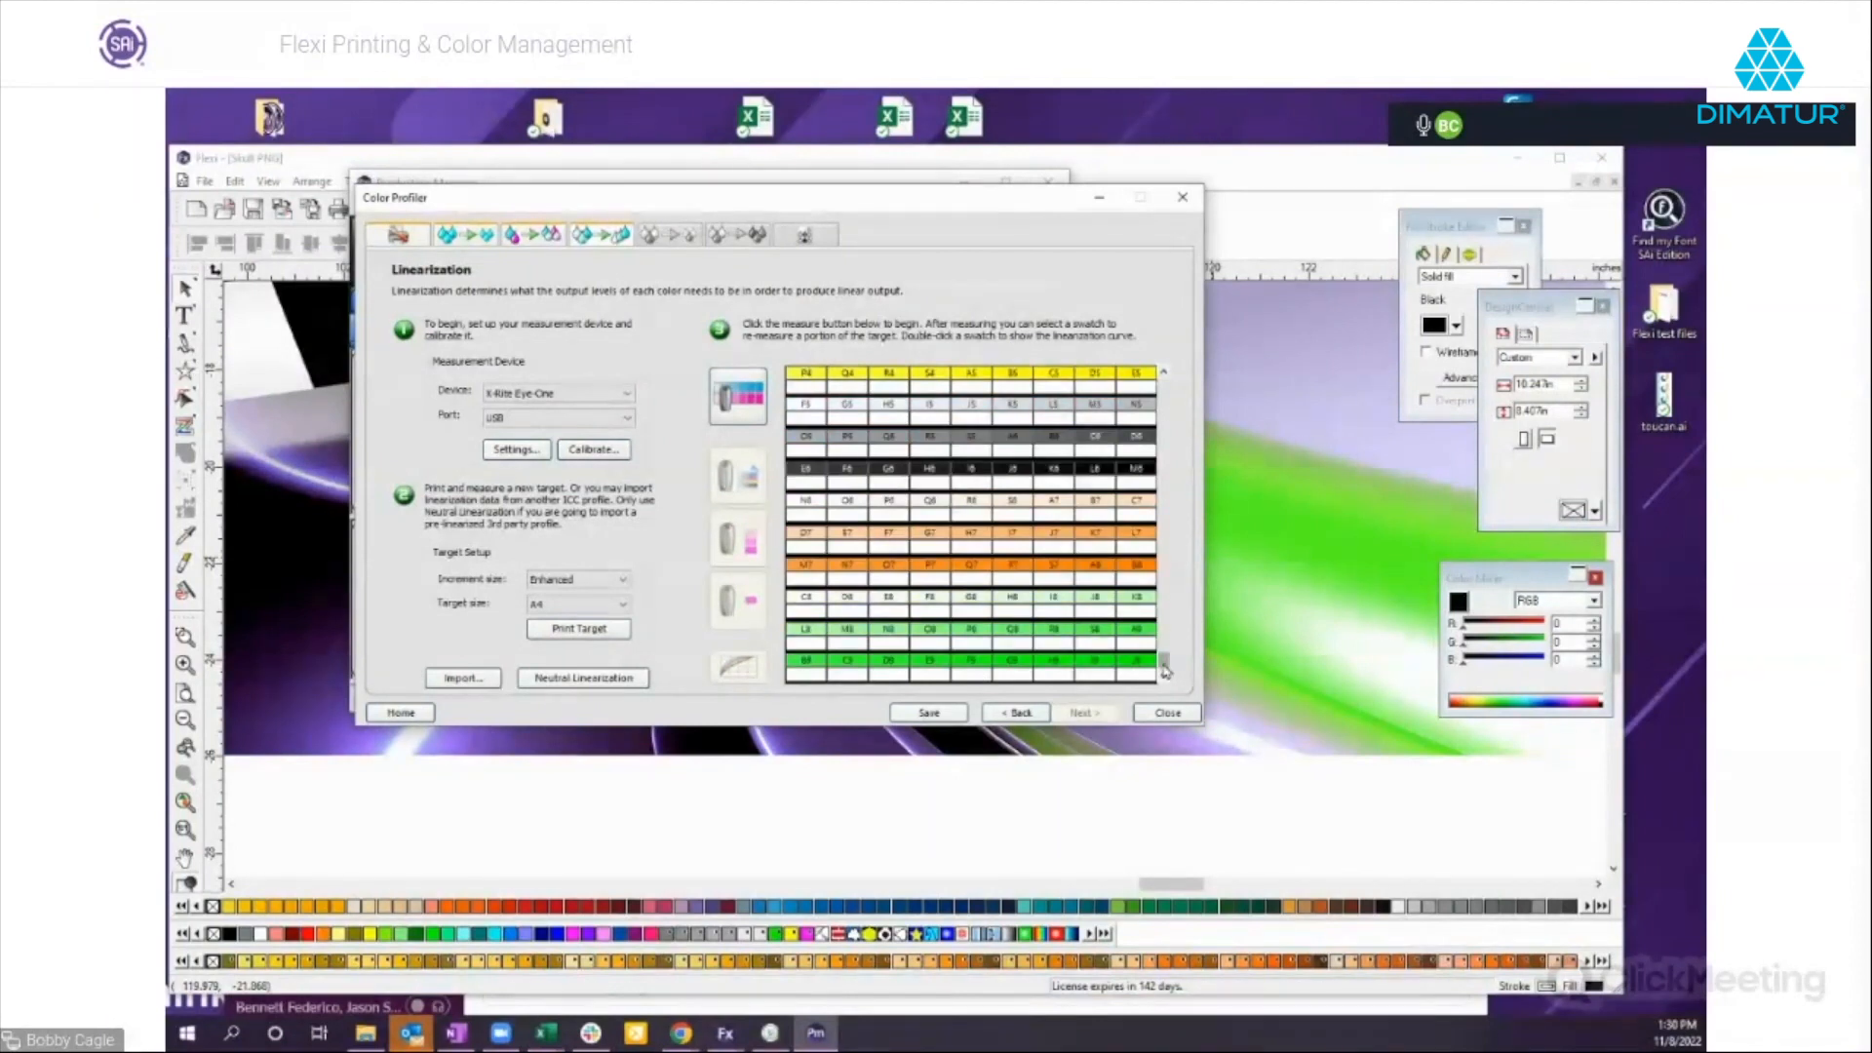
left_click_drag(1163, 669, 1163, 384)
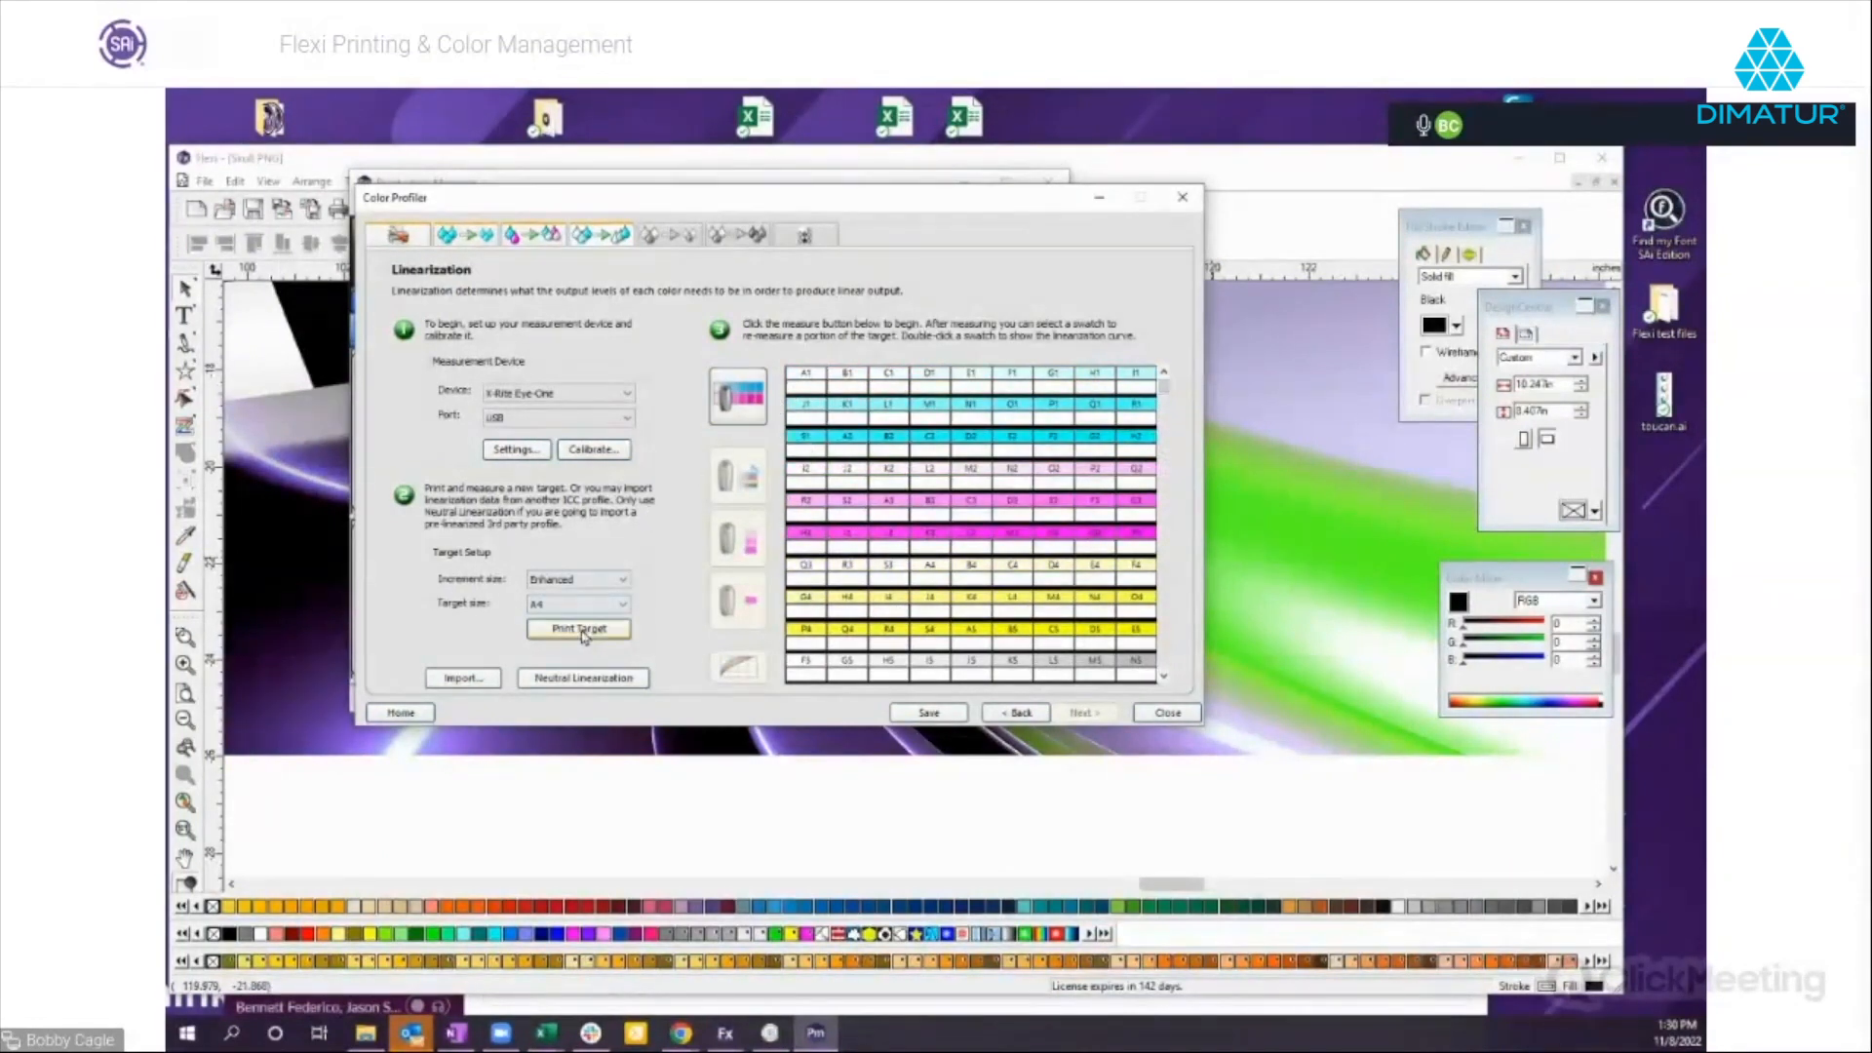
Print the A4 linearization target with Enhanced increments and try to measure it with the X-Rite Eye-One.
left_click(583, 632)
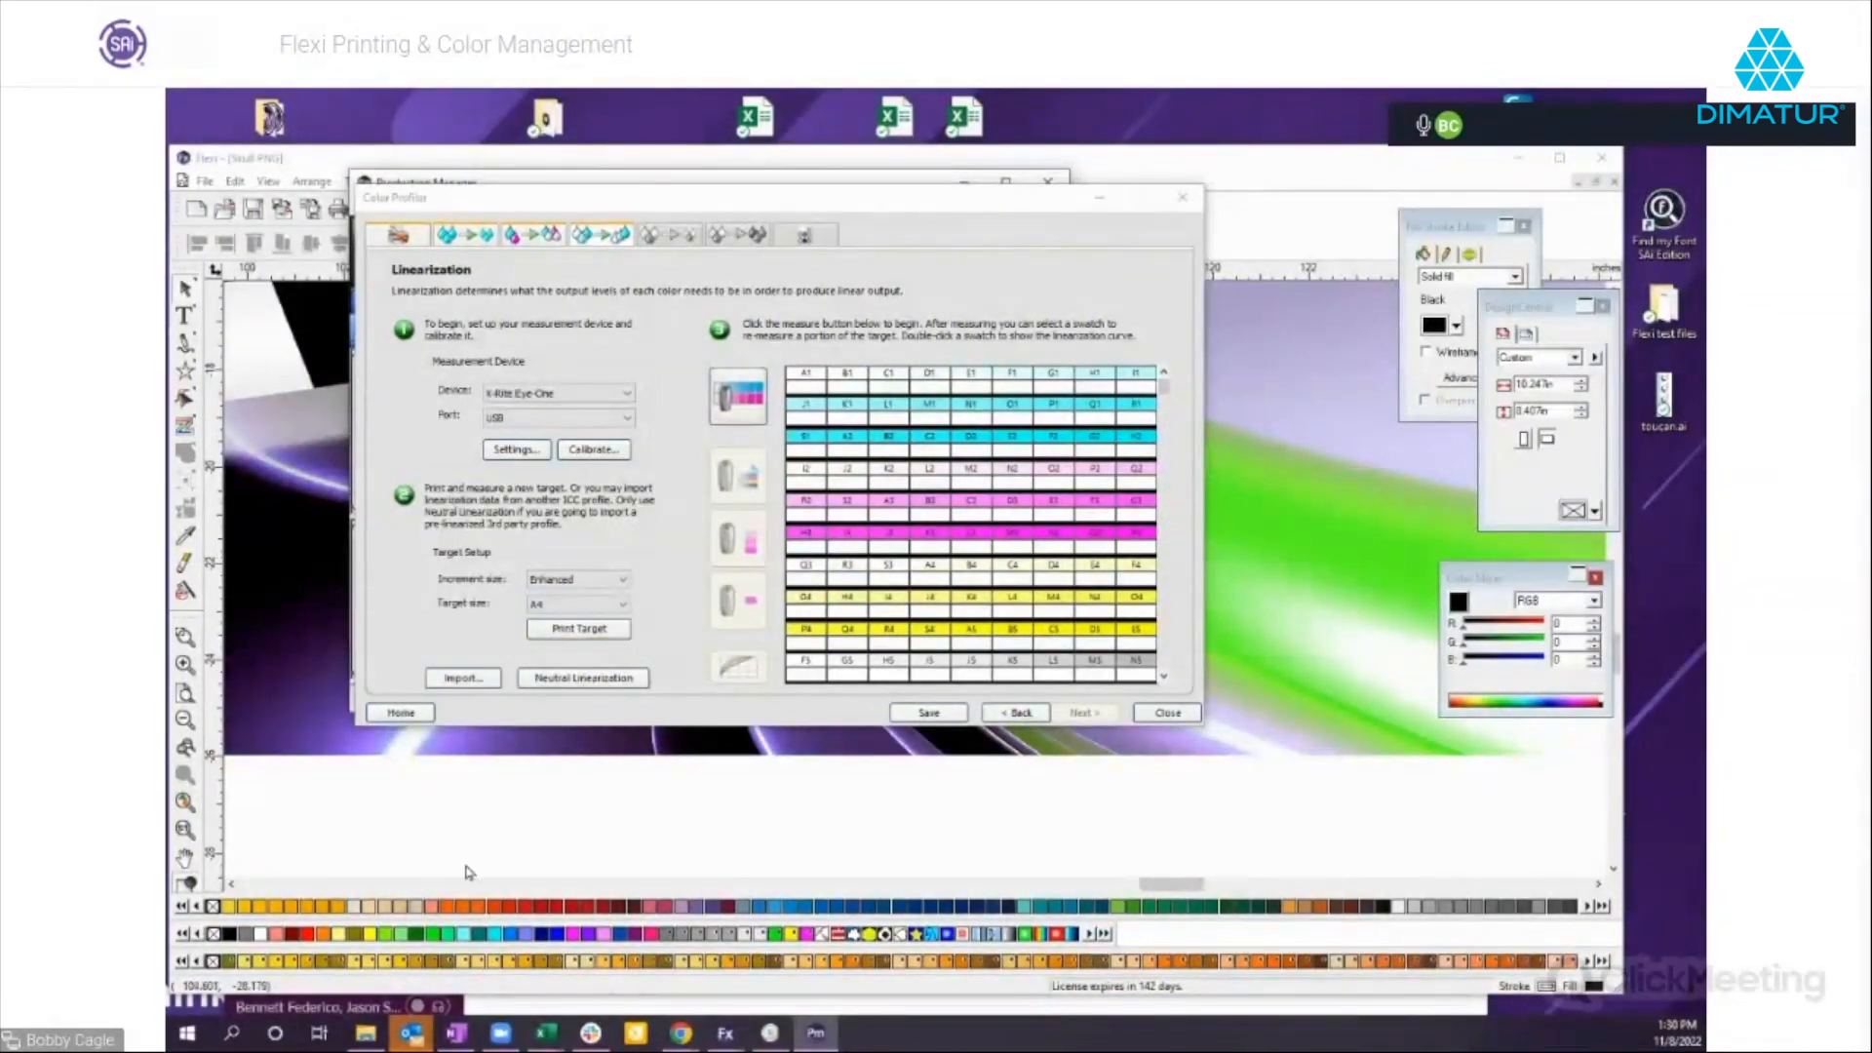
left_click(738, 399)
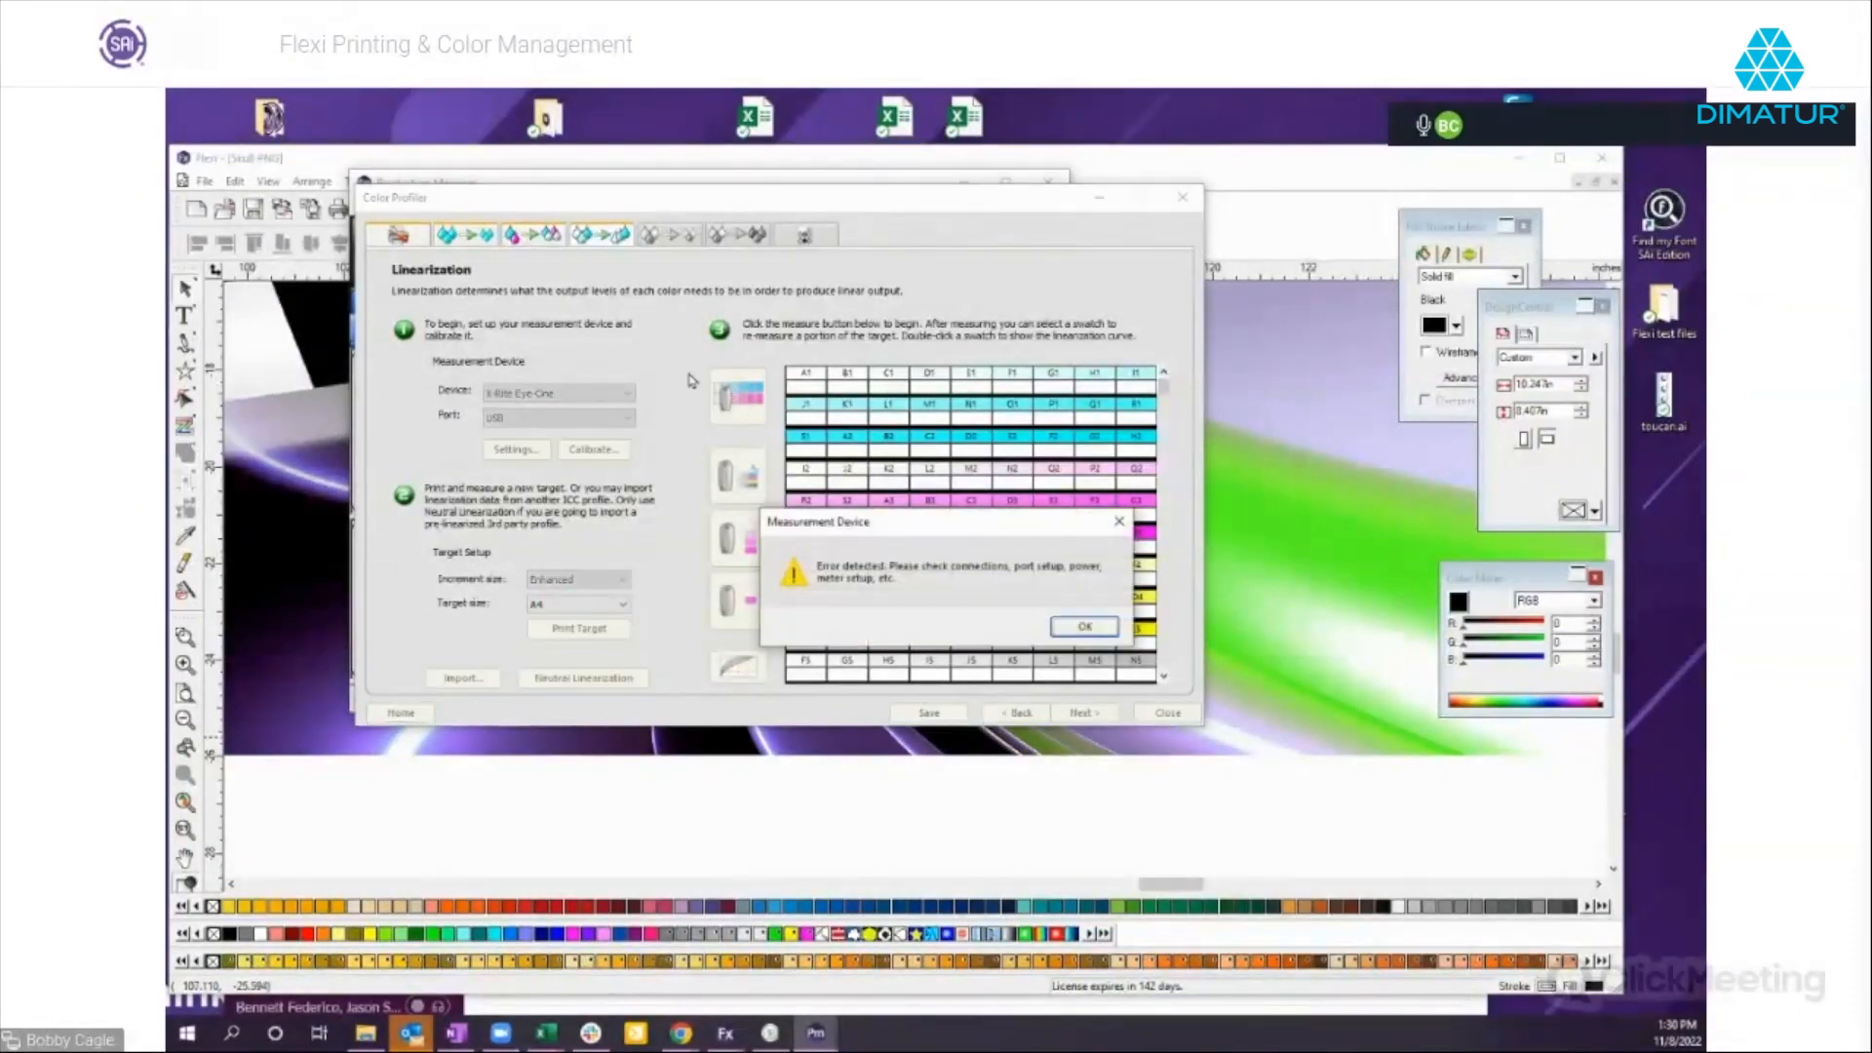
left_click(1083, 626)
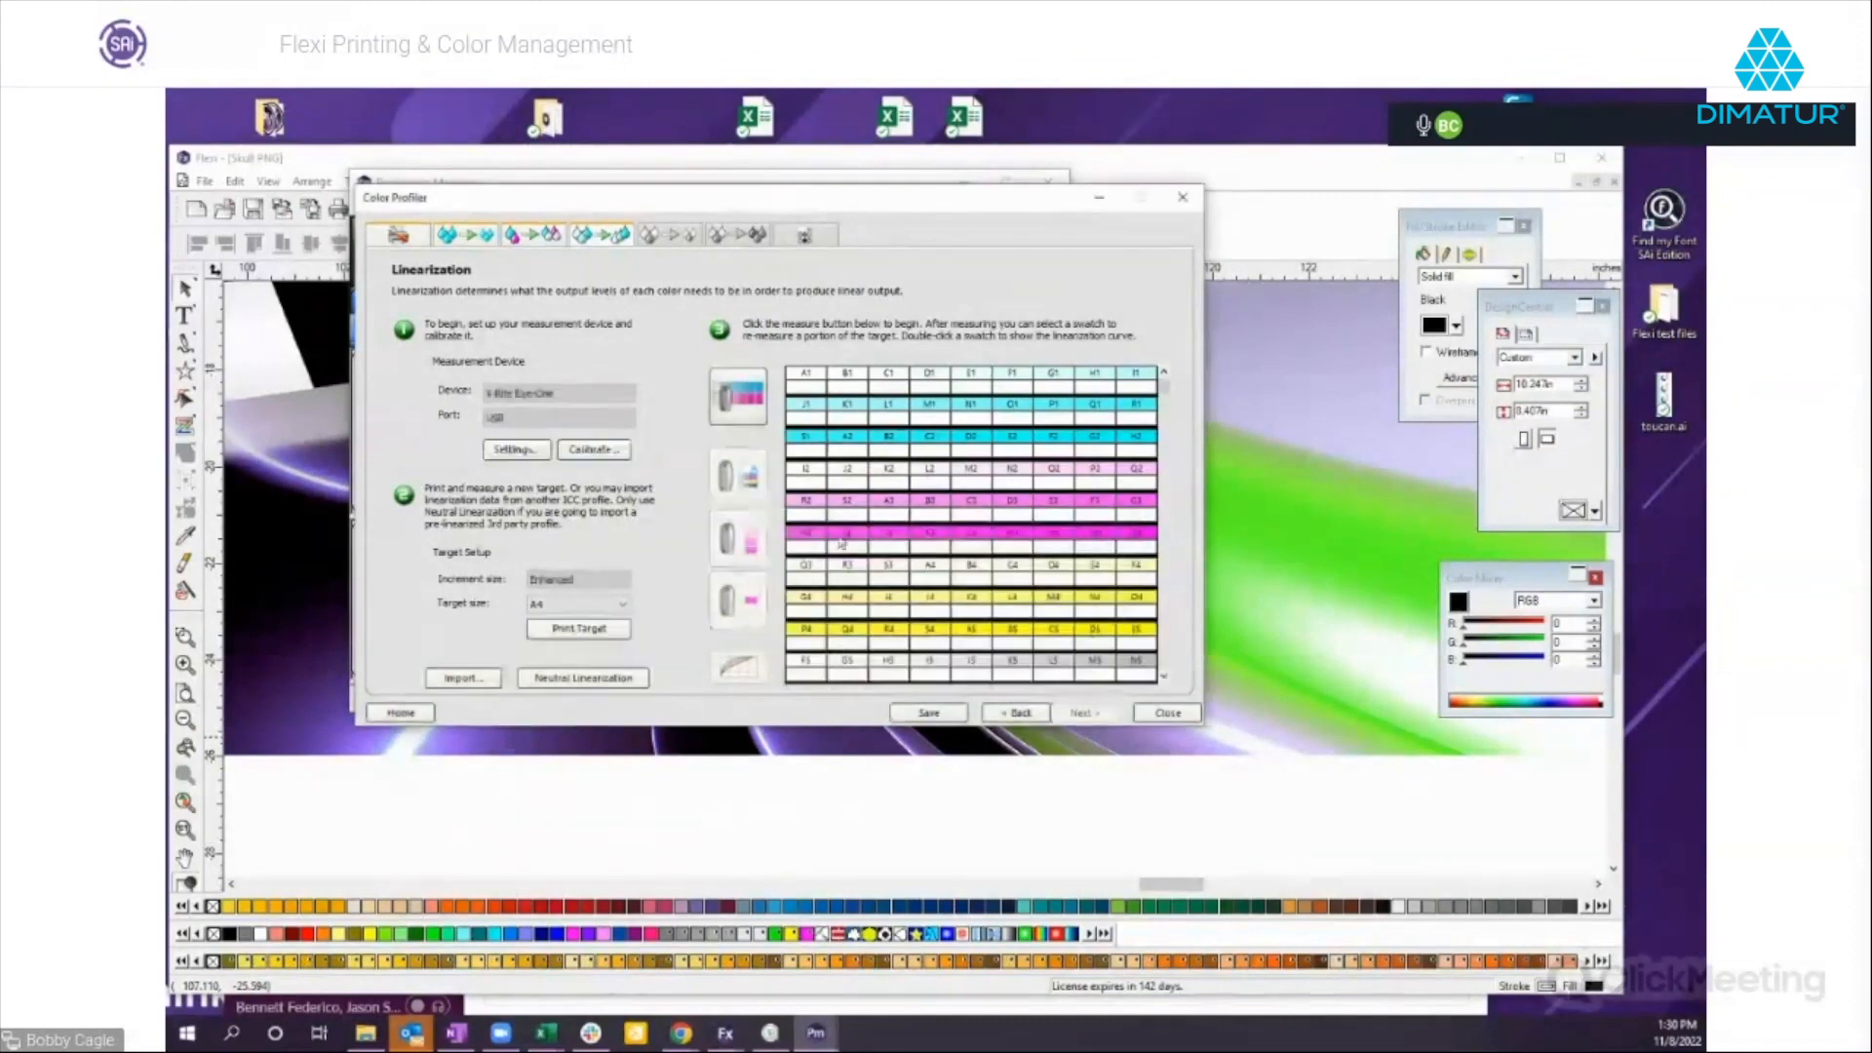
Close the Color Profiler and discard the unsaved profile data.
left_click(1168, 713)
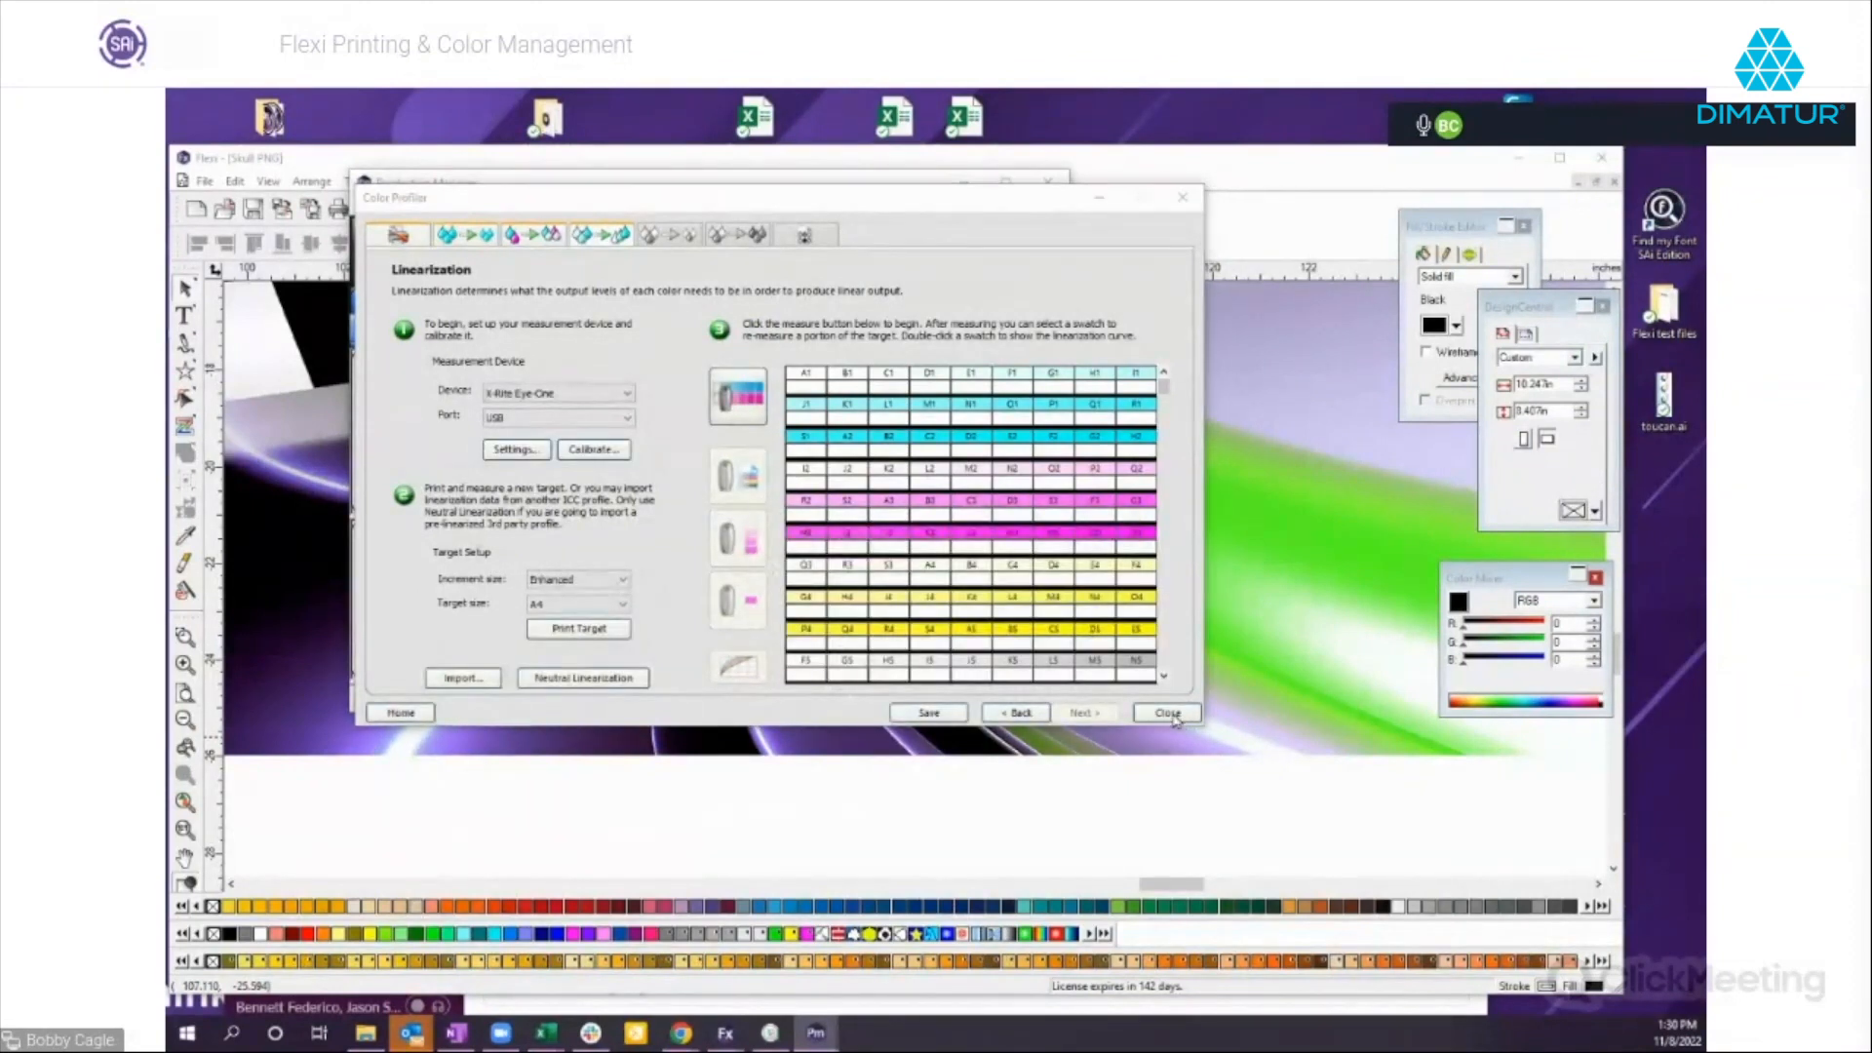
left_click(1077, 624)
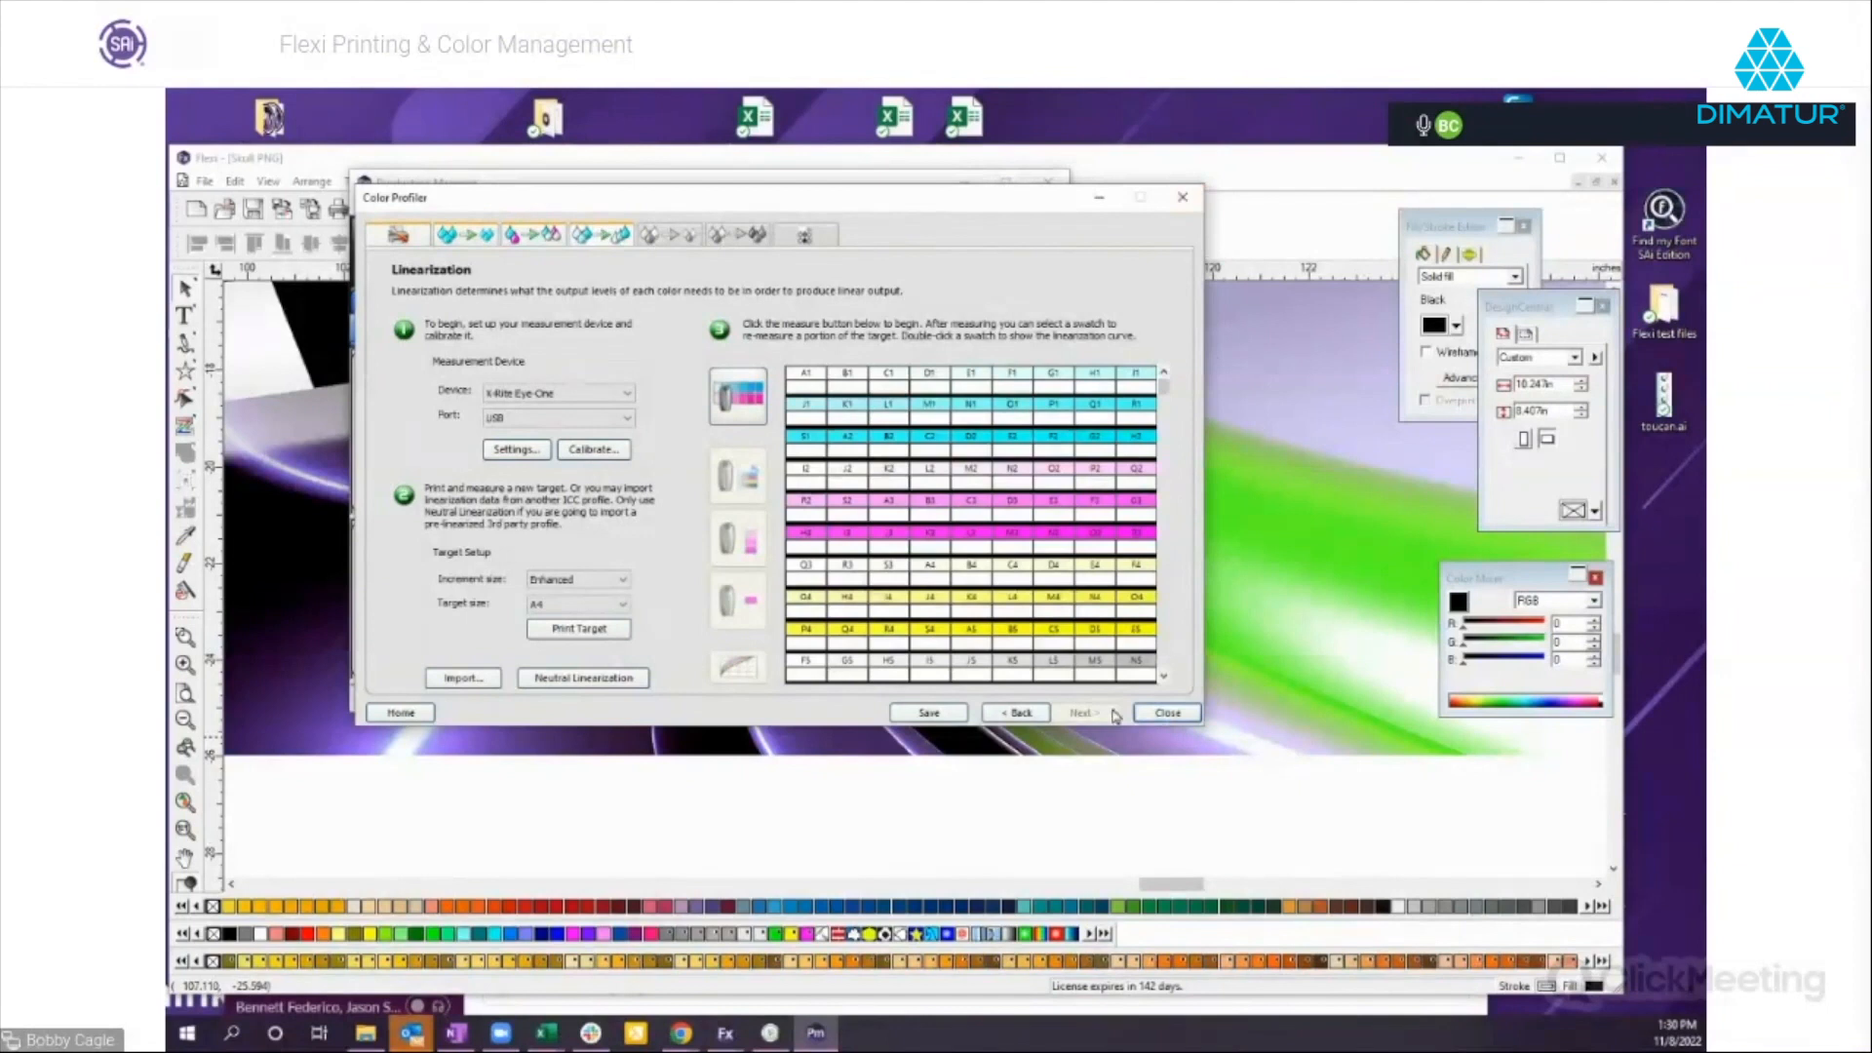
left_click(1151, 719)
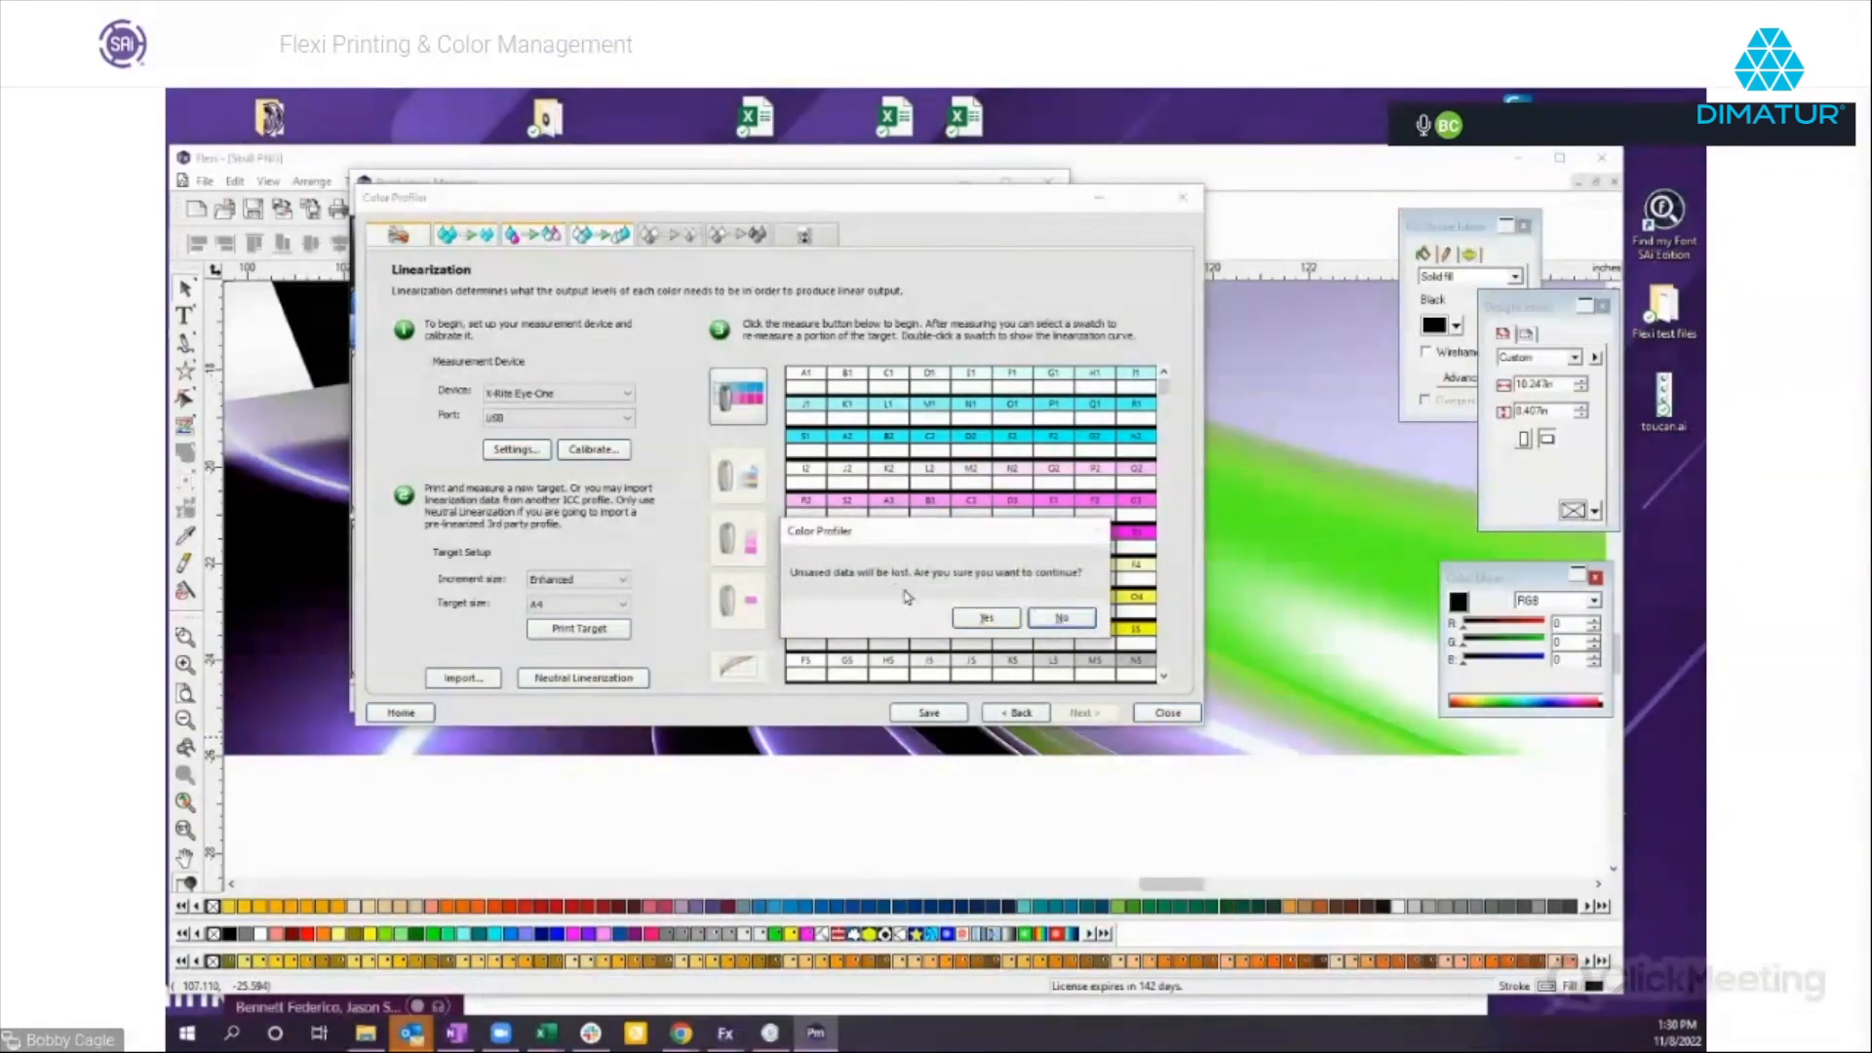
left_click(1016, 622)
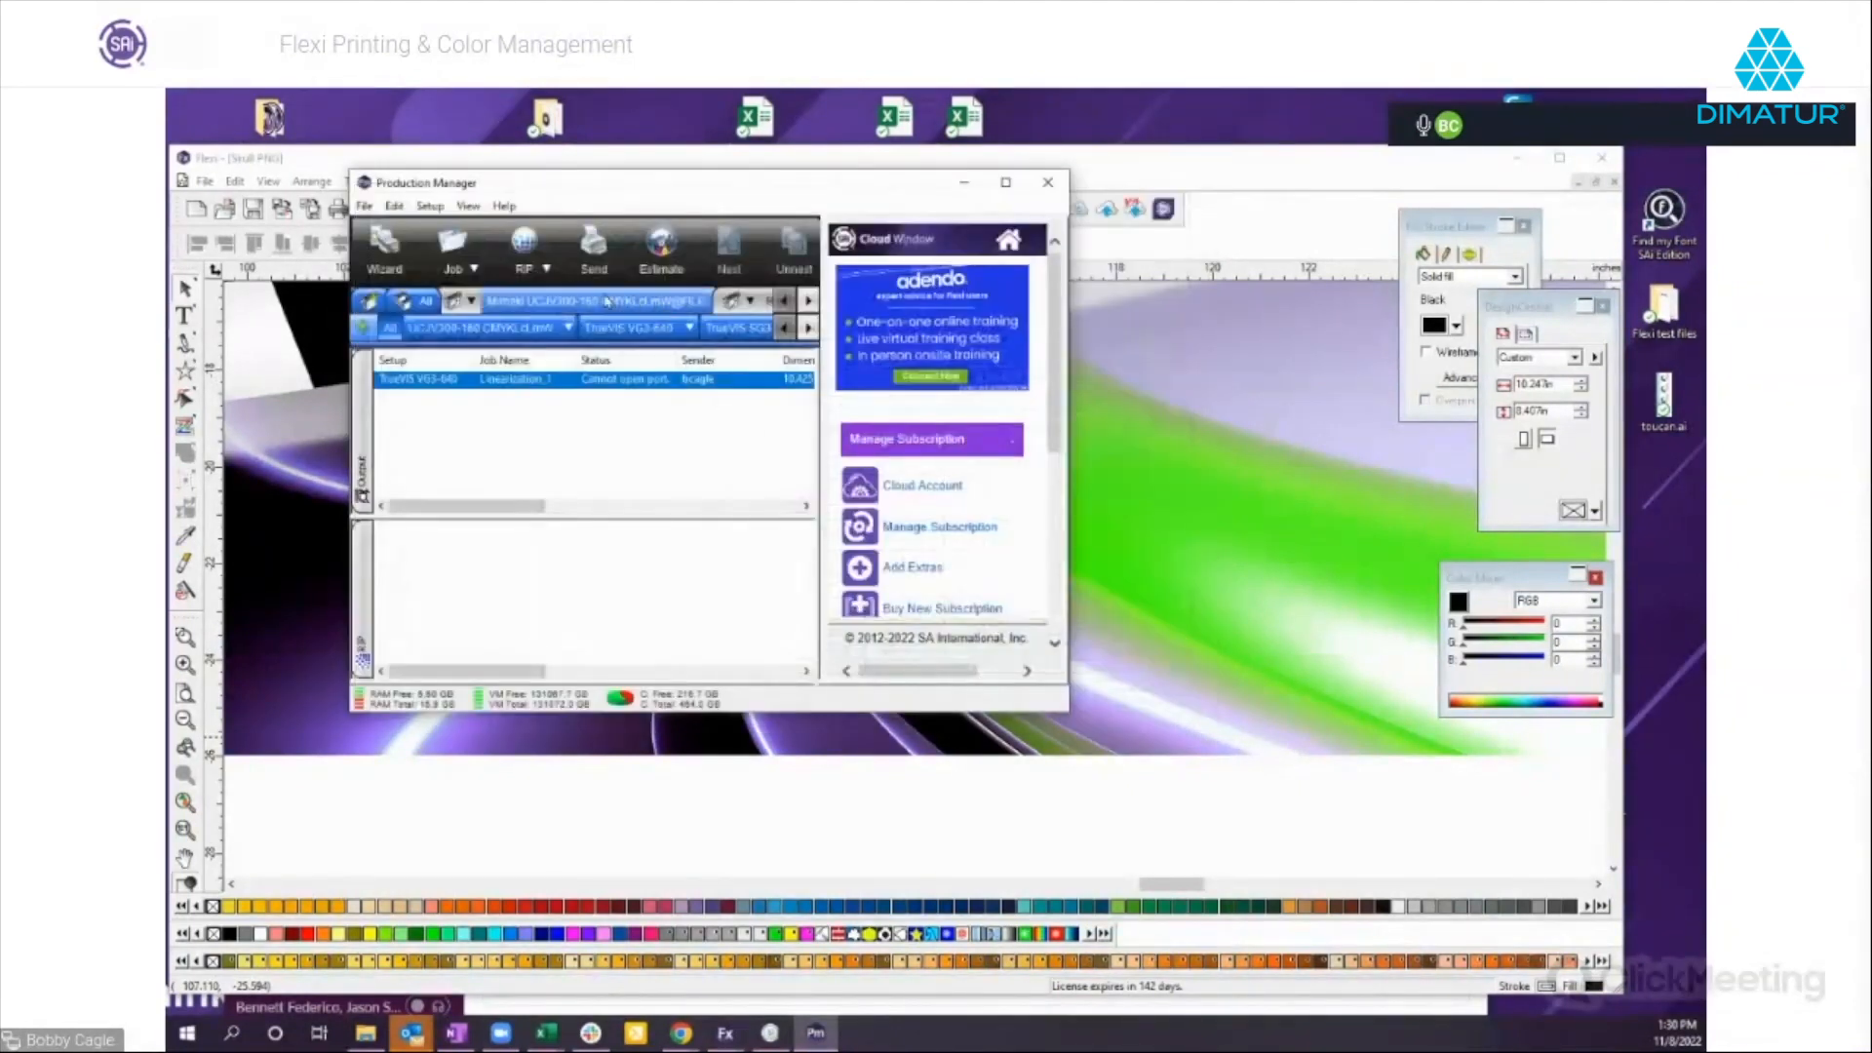
Run the Color Profiling Wizard on the UCJV300-160 setup, start an ICC output profile for Tarpaulin, and advance to Linearization.
right_click(563, 345)
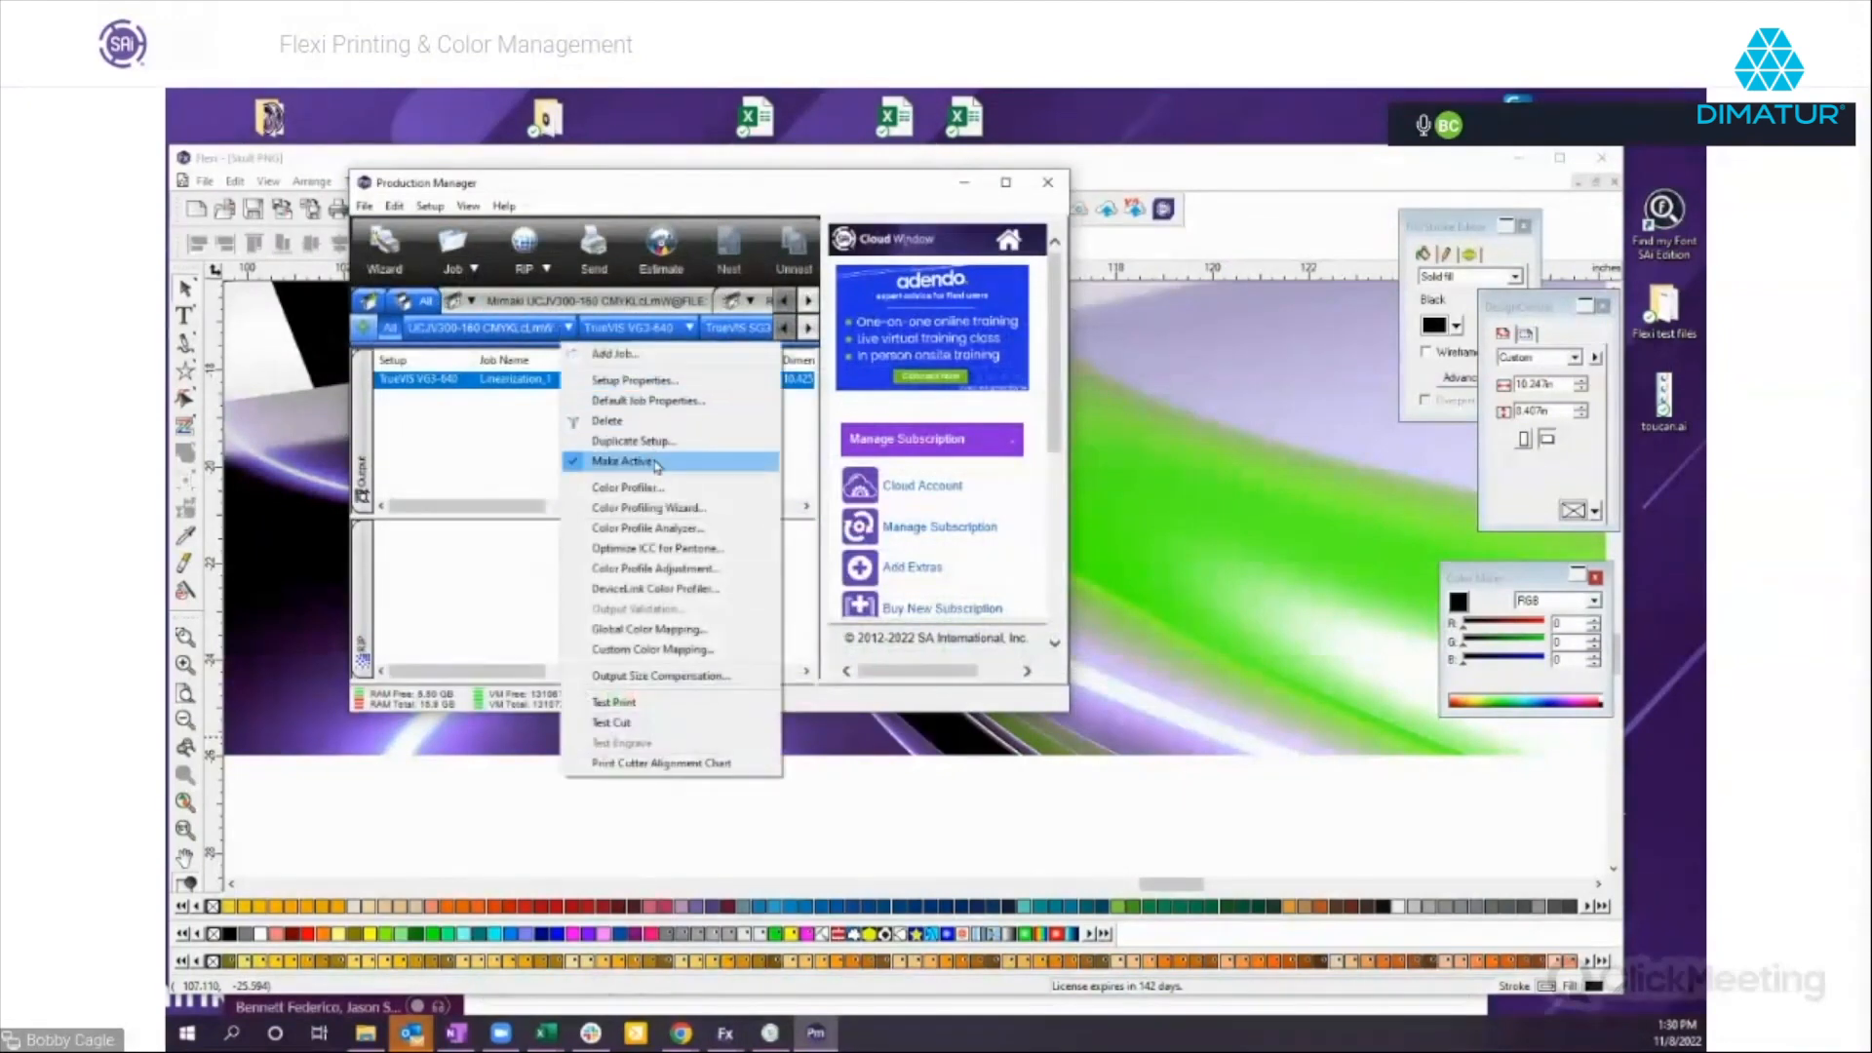
left_click(625, 508)
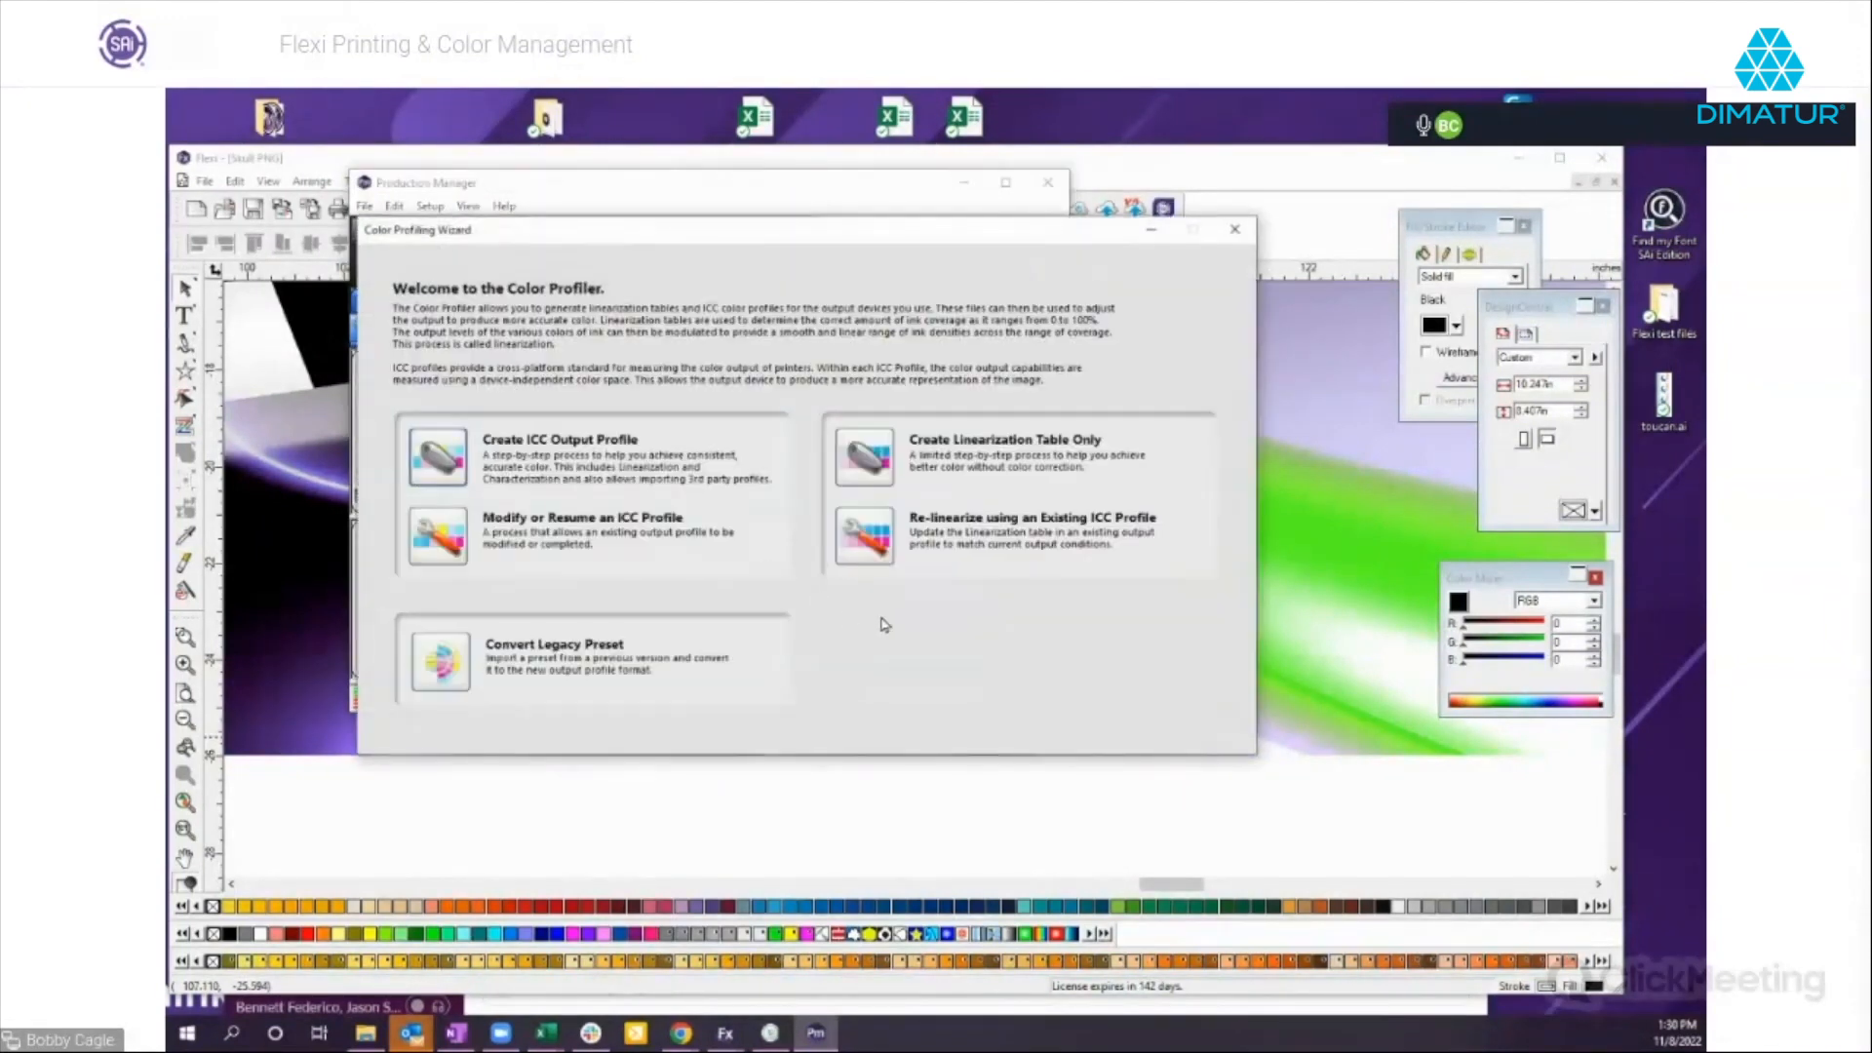
left_click(1234, 229)
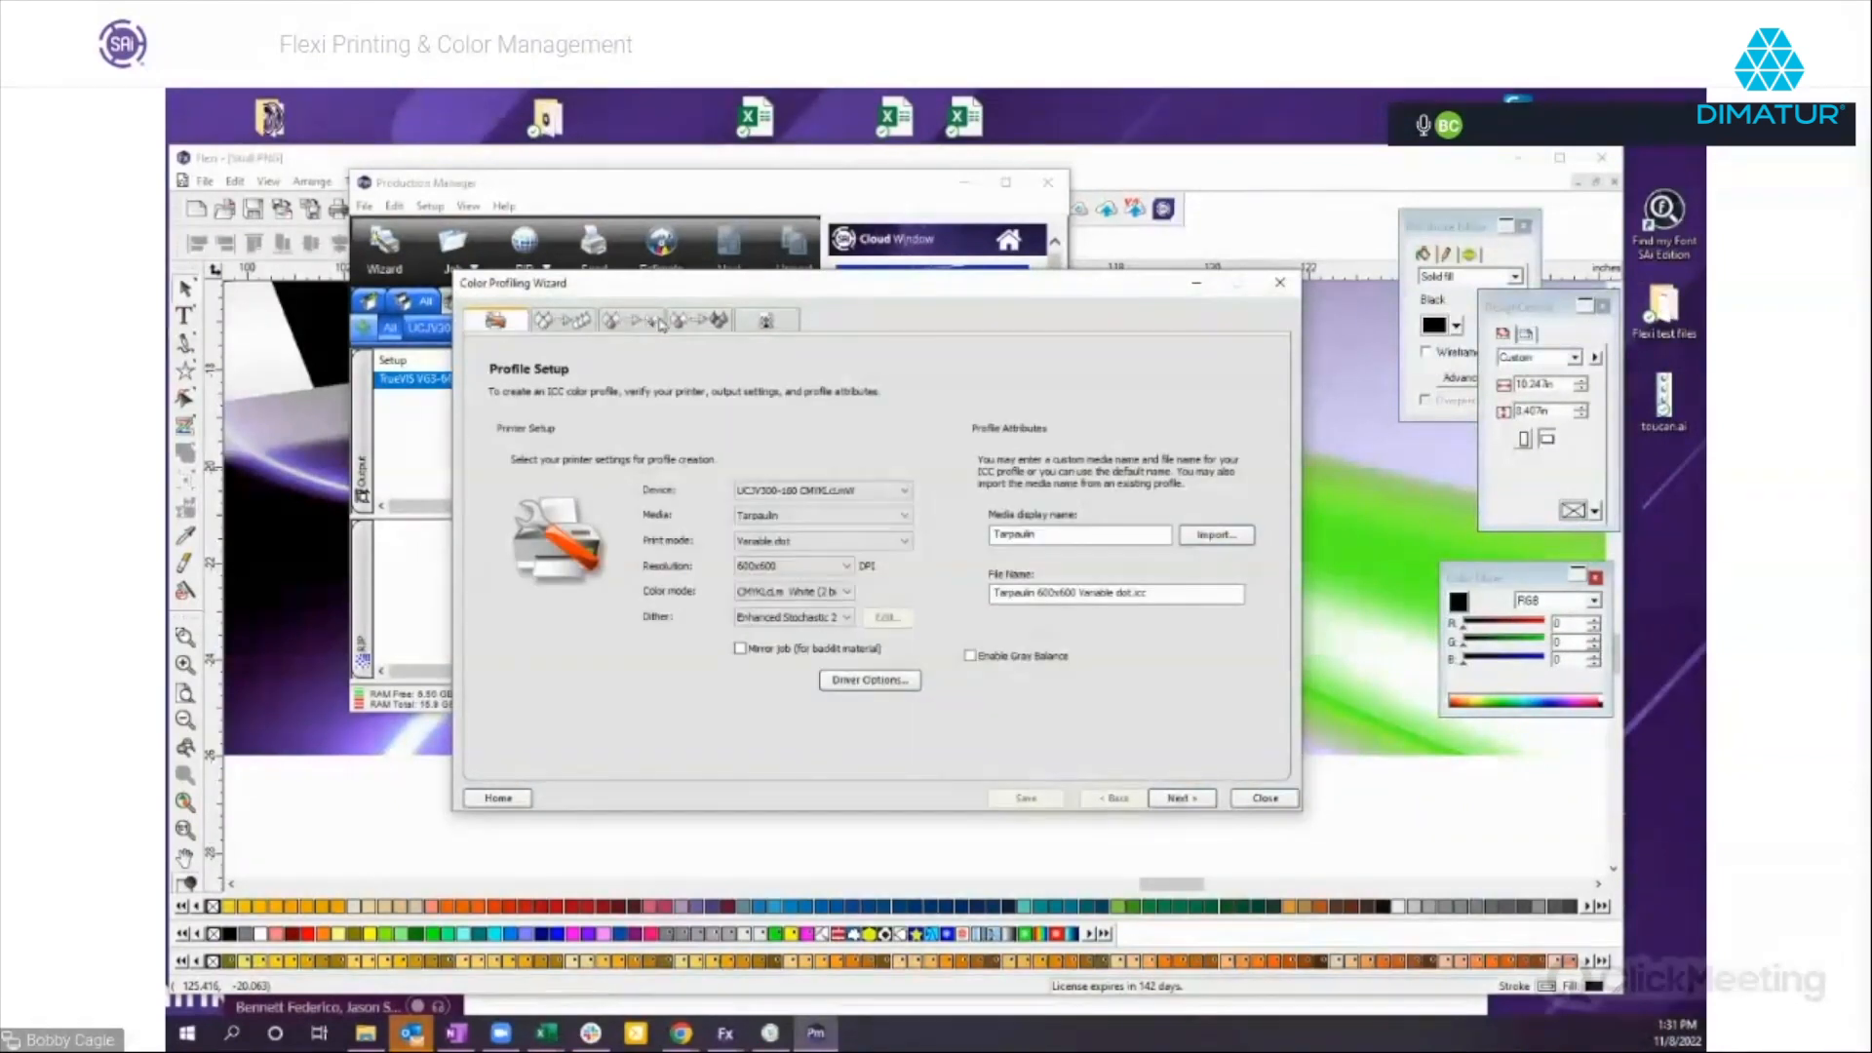
left_click(1180, 797)
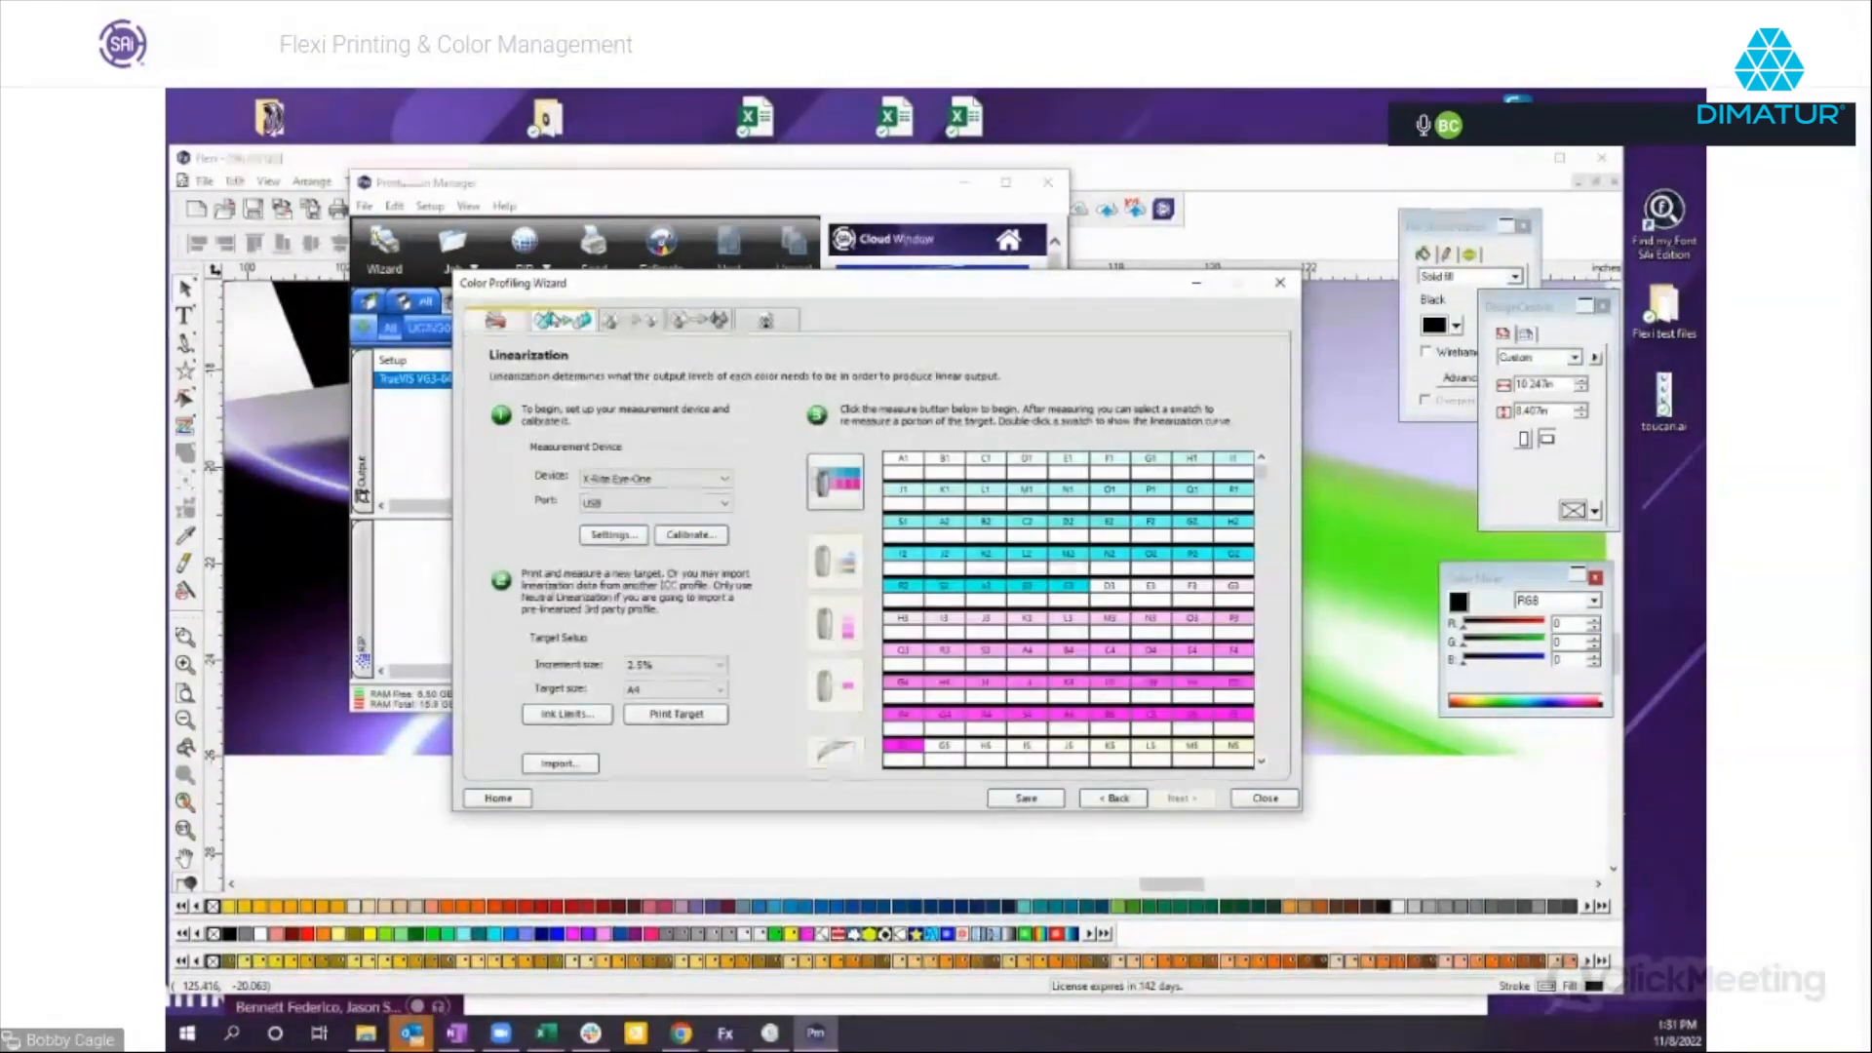
Close the Color Profiling Wizard and discard its unsaved data.
left_click(1265, 798)
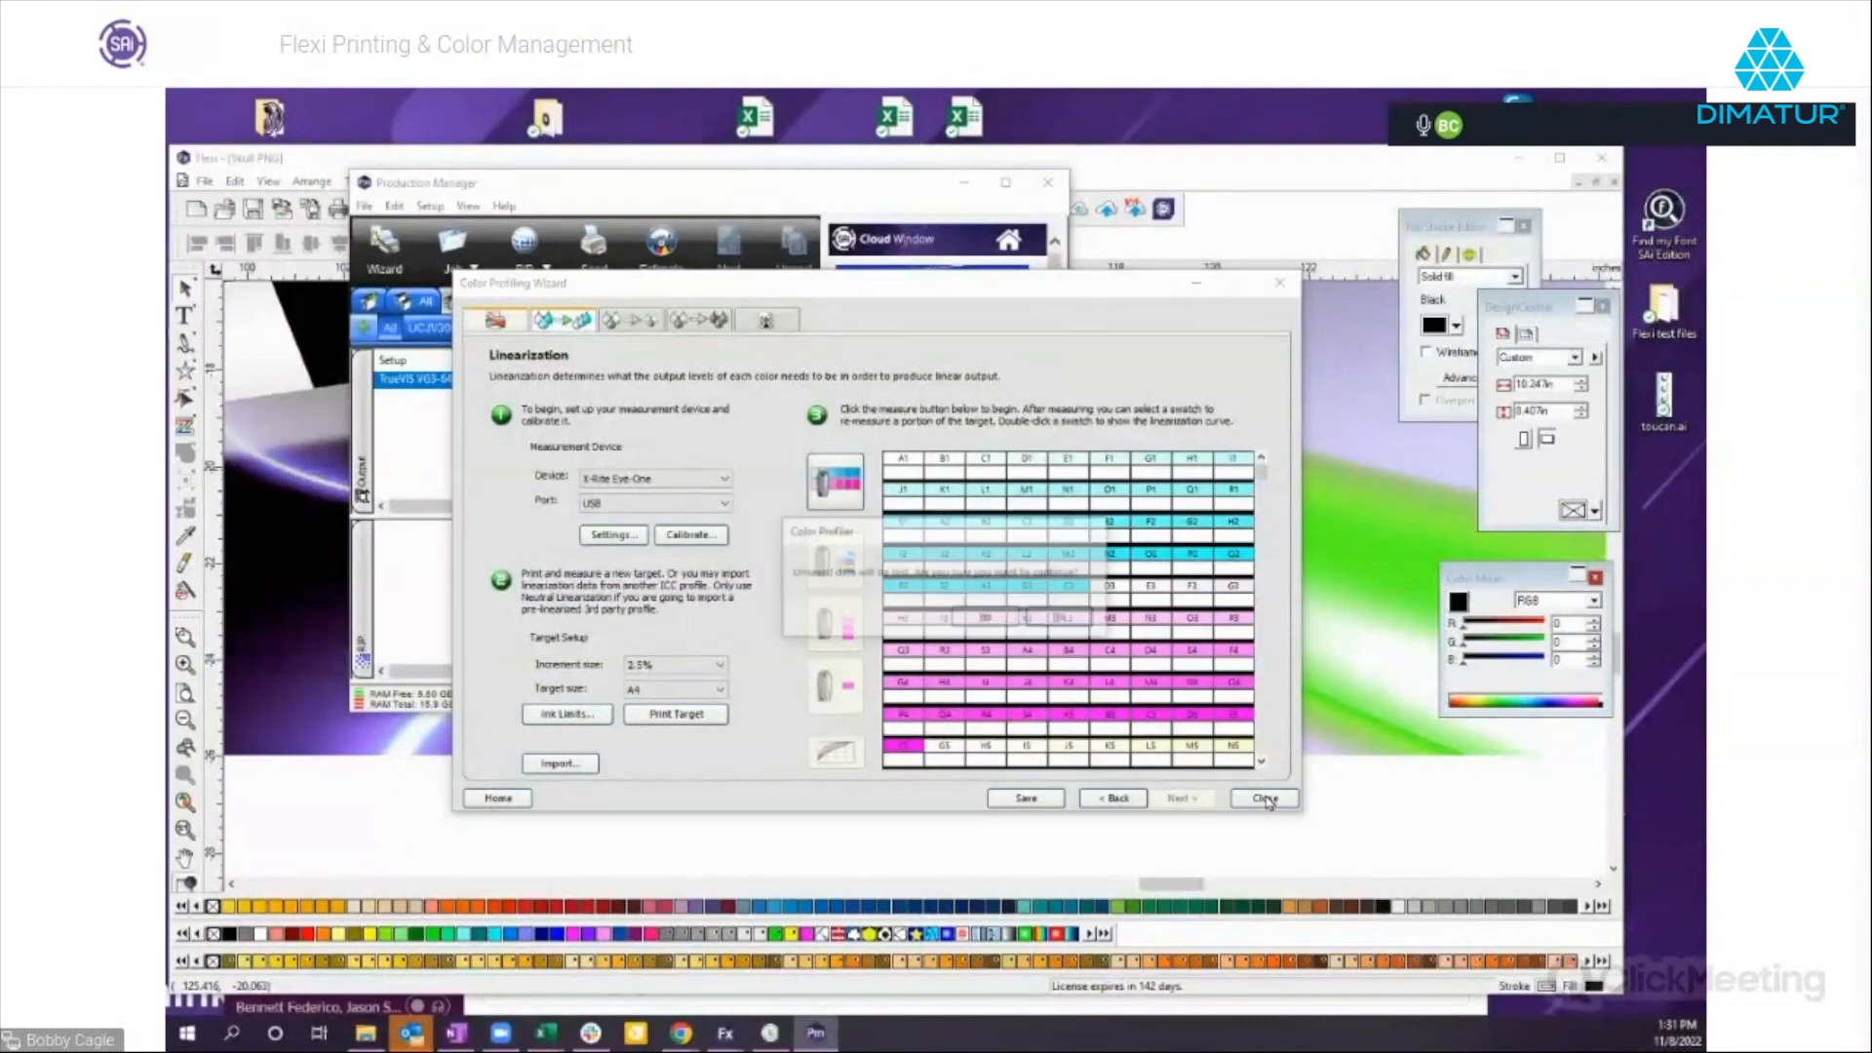
left_click(1060, 618)
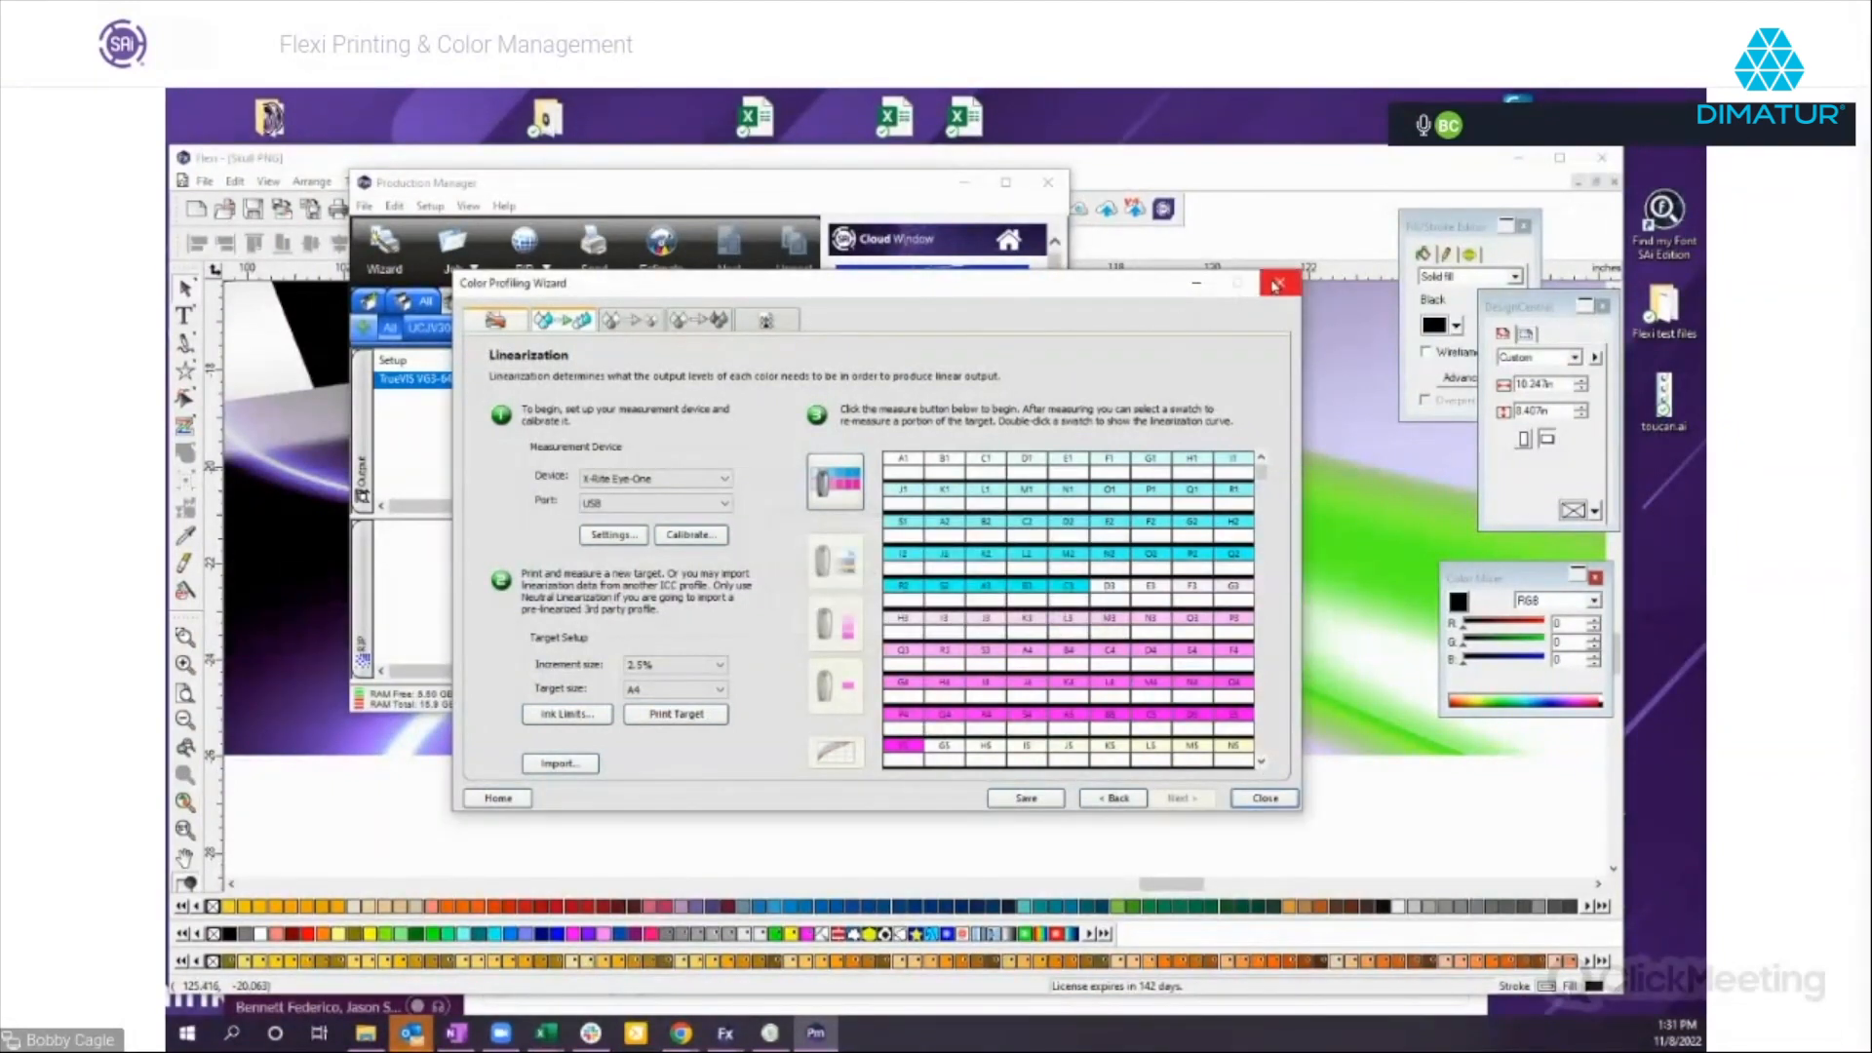
left_click(1284, 805)
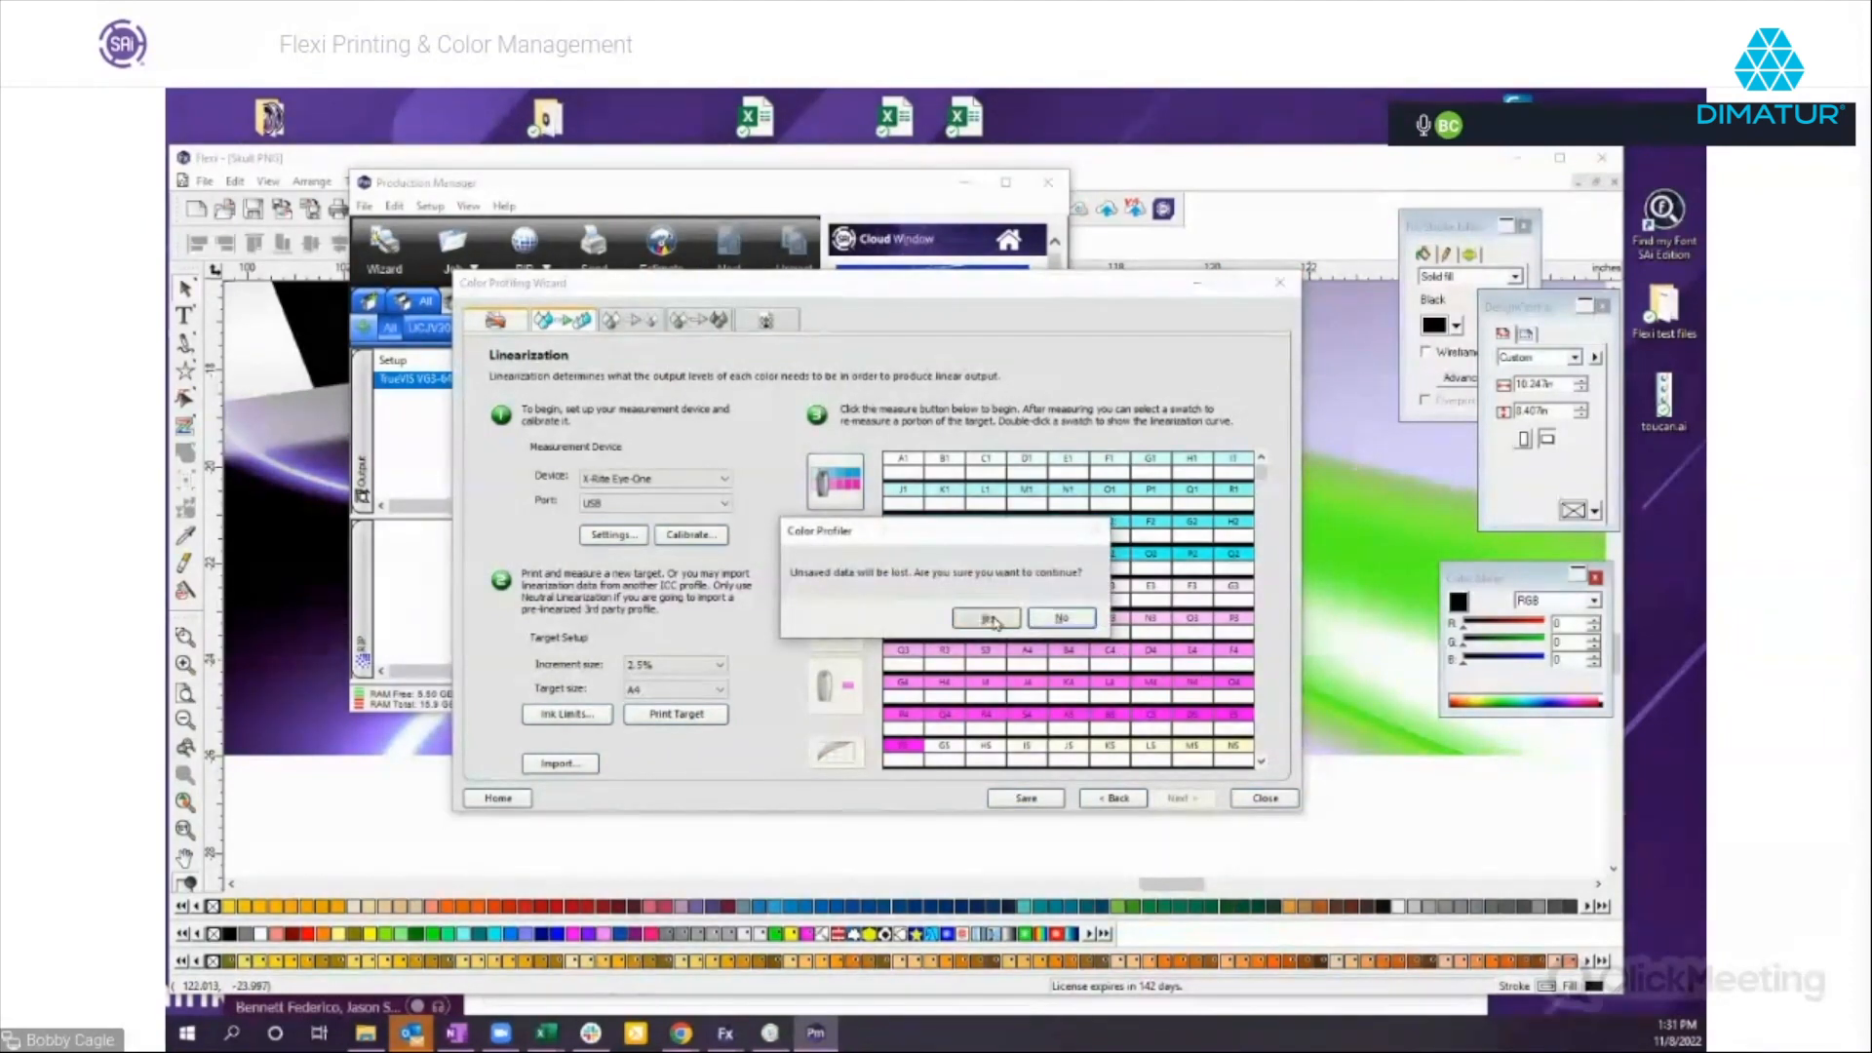
left_click(989, 619)
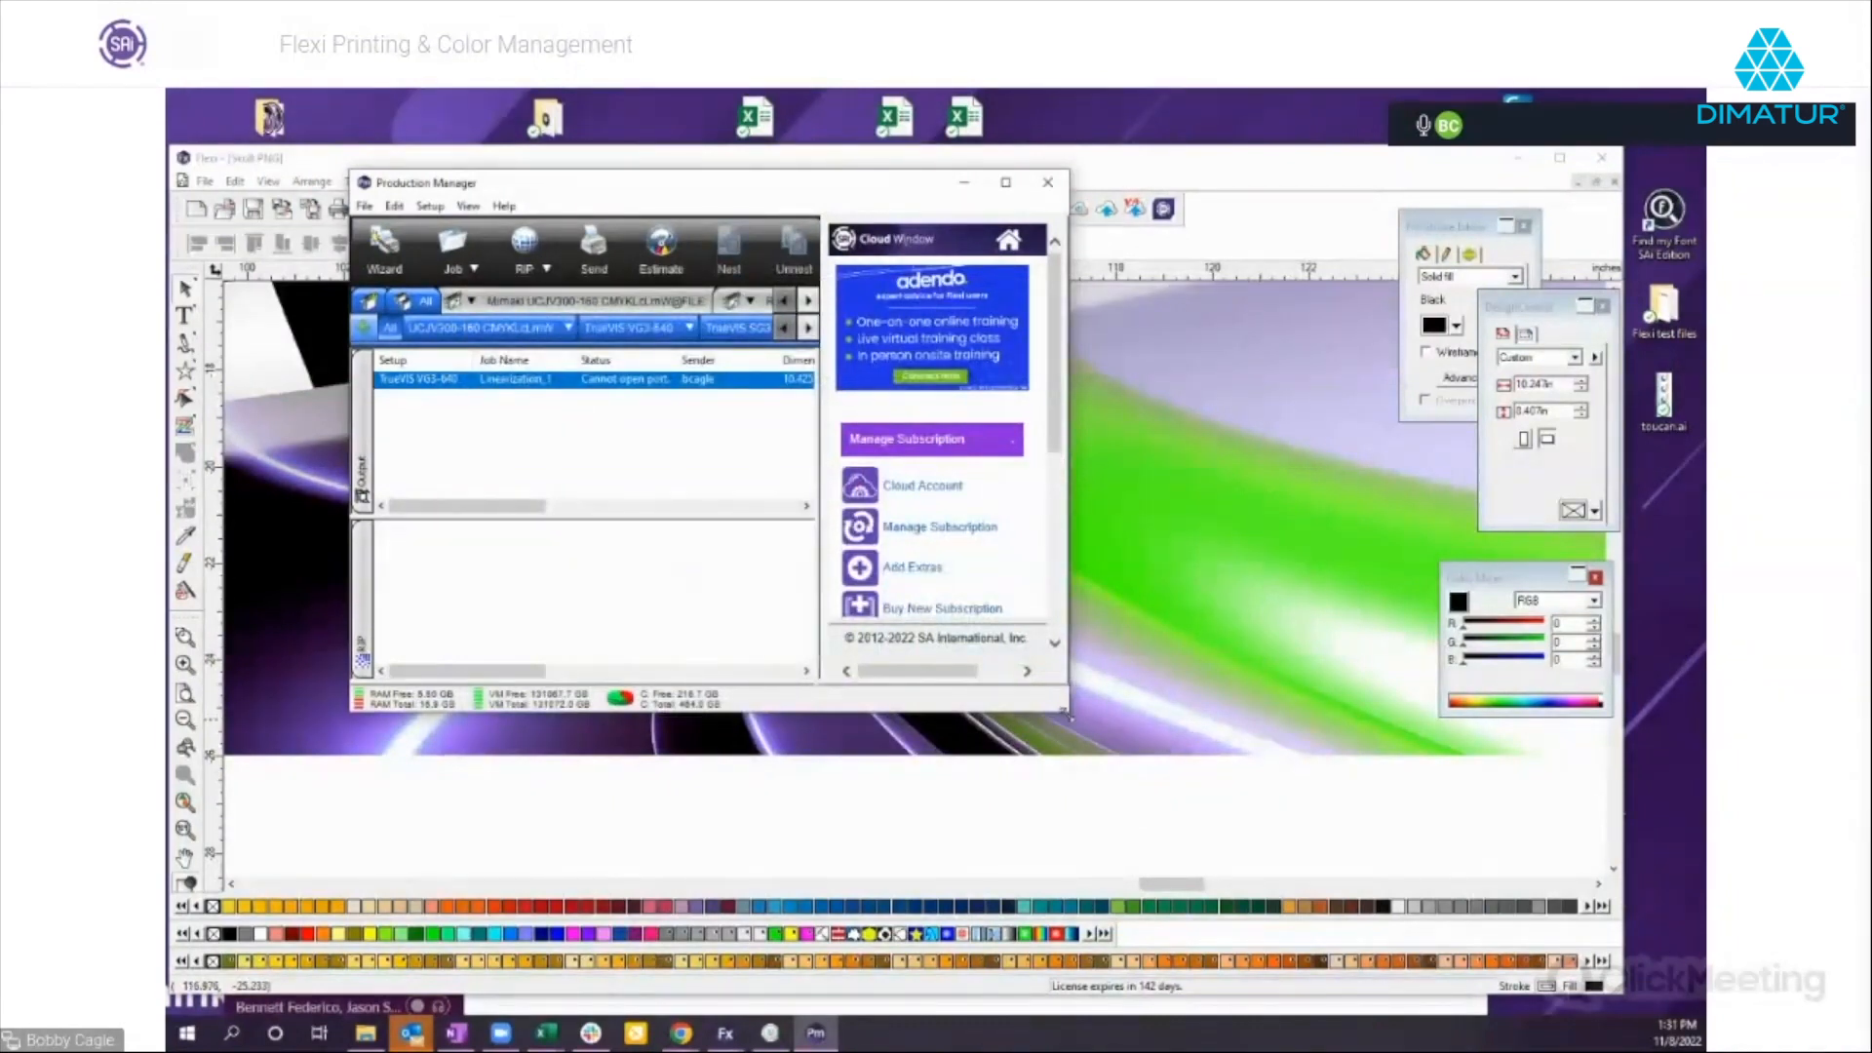
Enlarge the Production Manager window and open the custom spot color mapping in the TrueVIS VG3-640 setup's default job properties.
left_click_drag(1066, 715, 1382, 831)
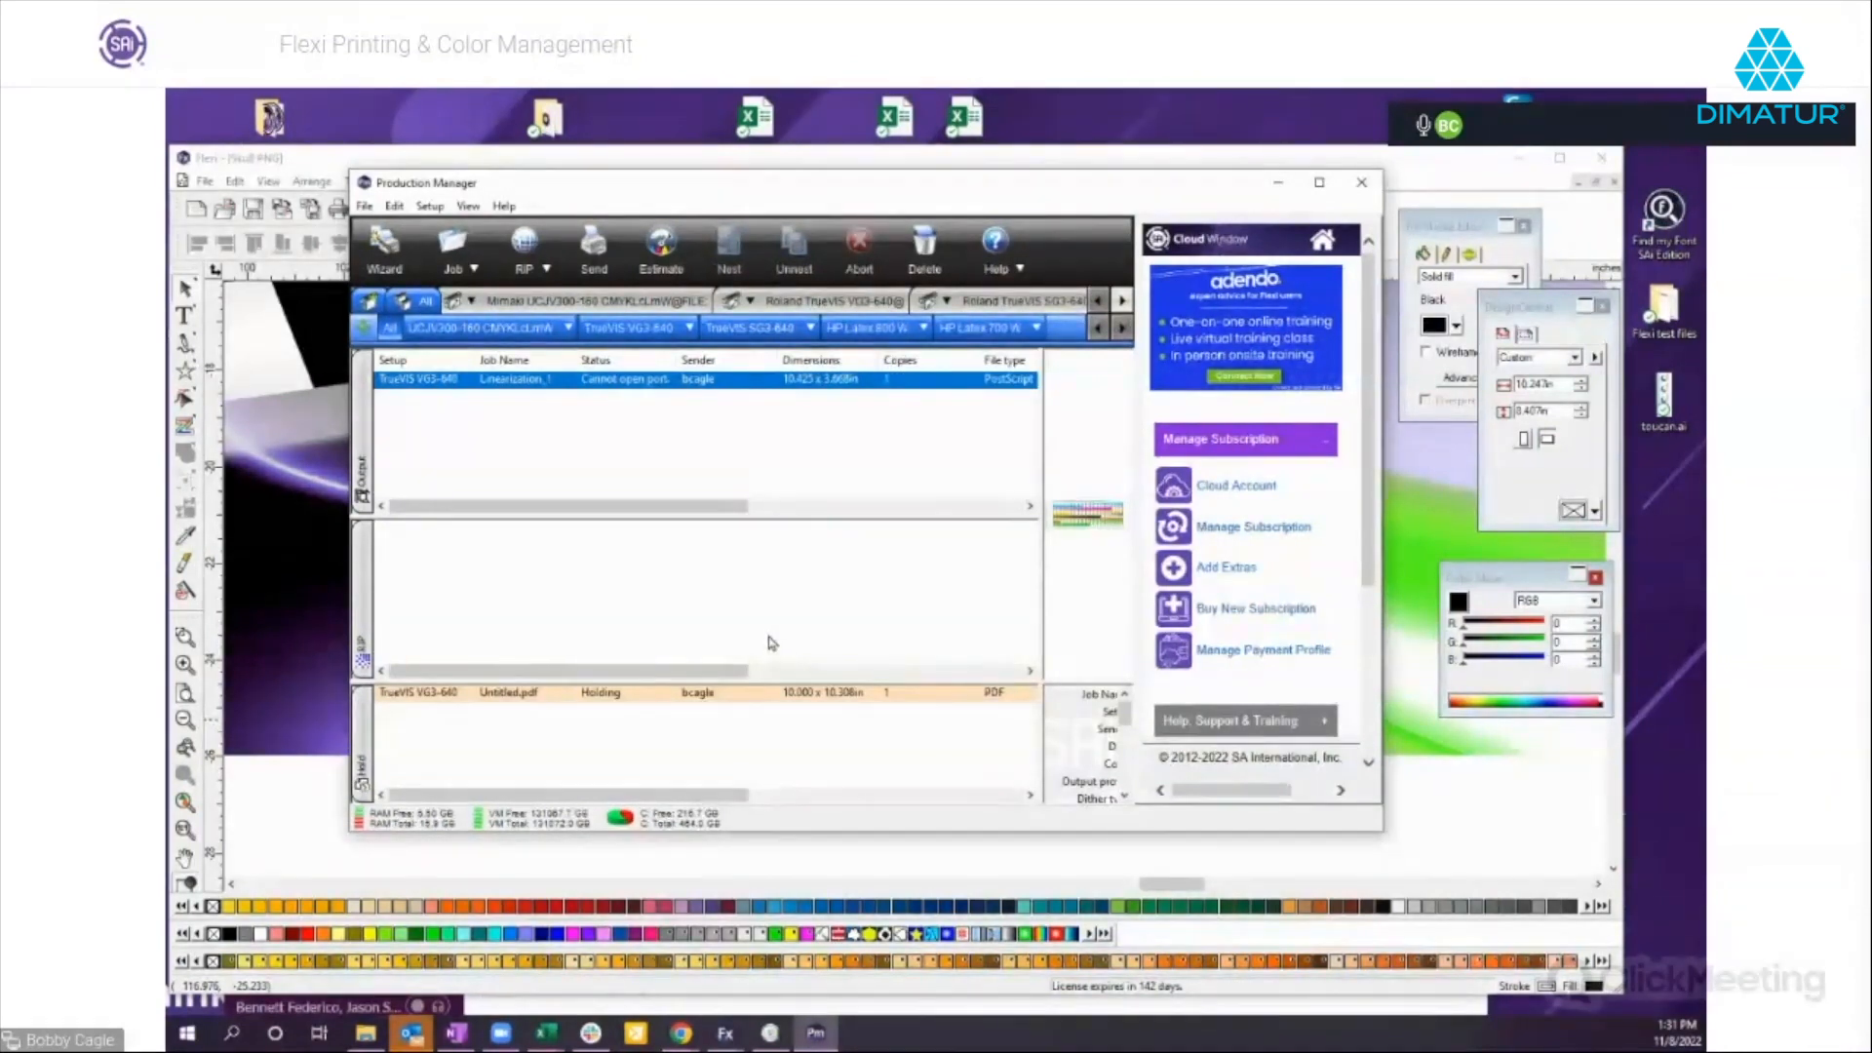
left_click(689, 329)
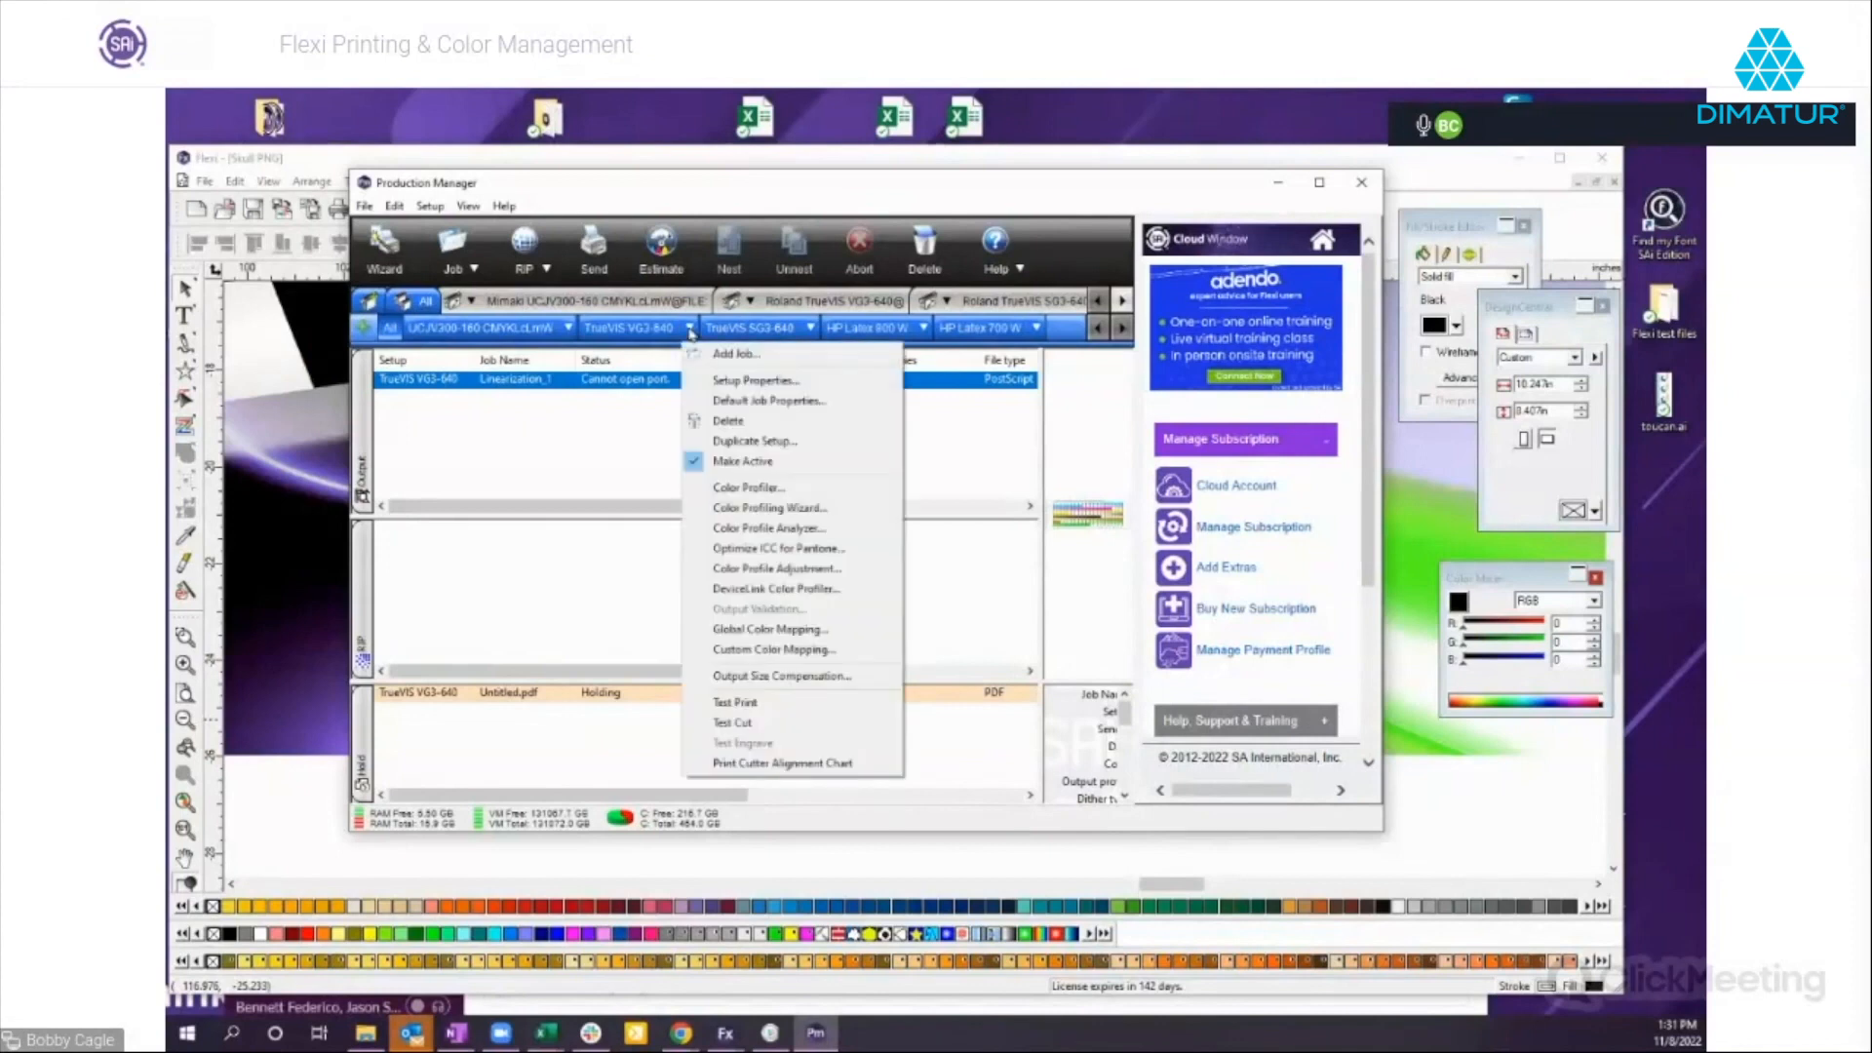
left_click(780, 404)
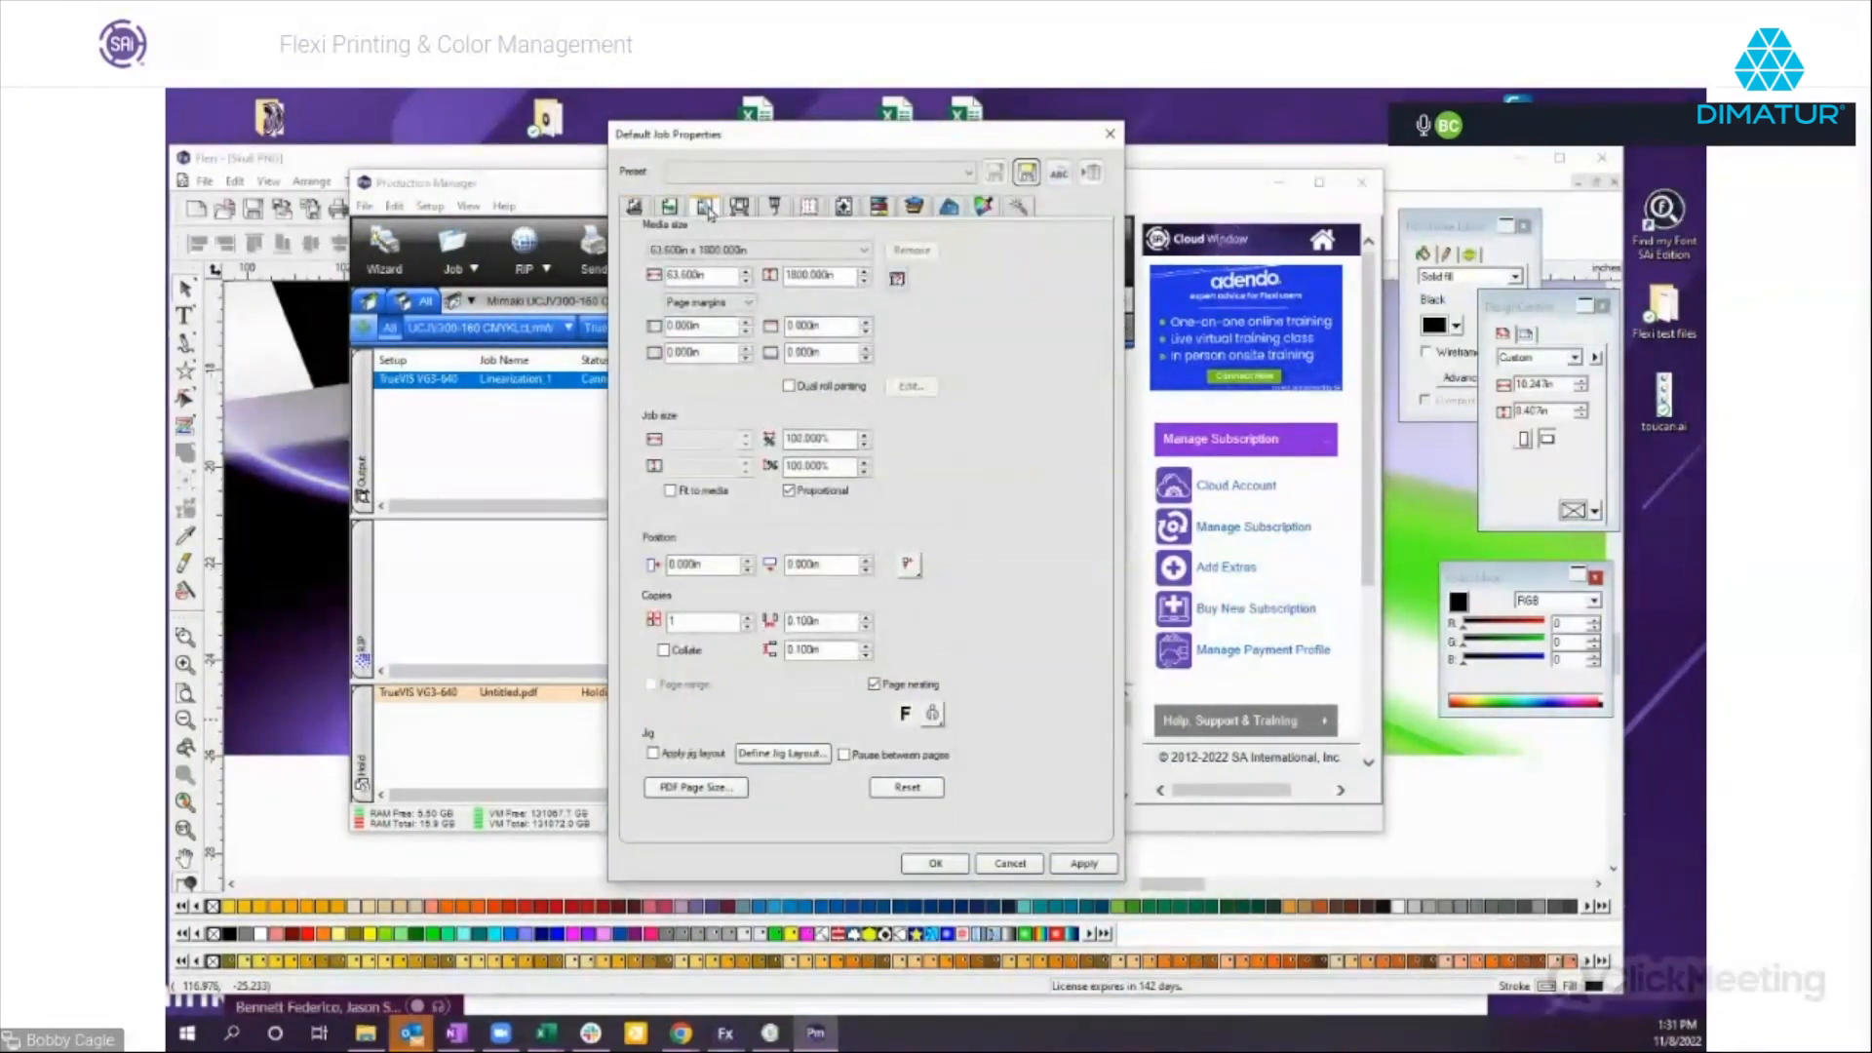
left_click(705, 208)
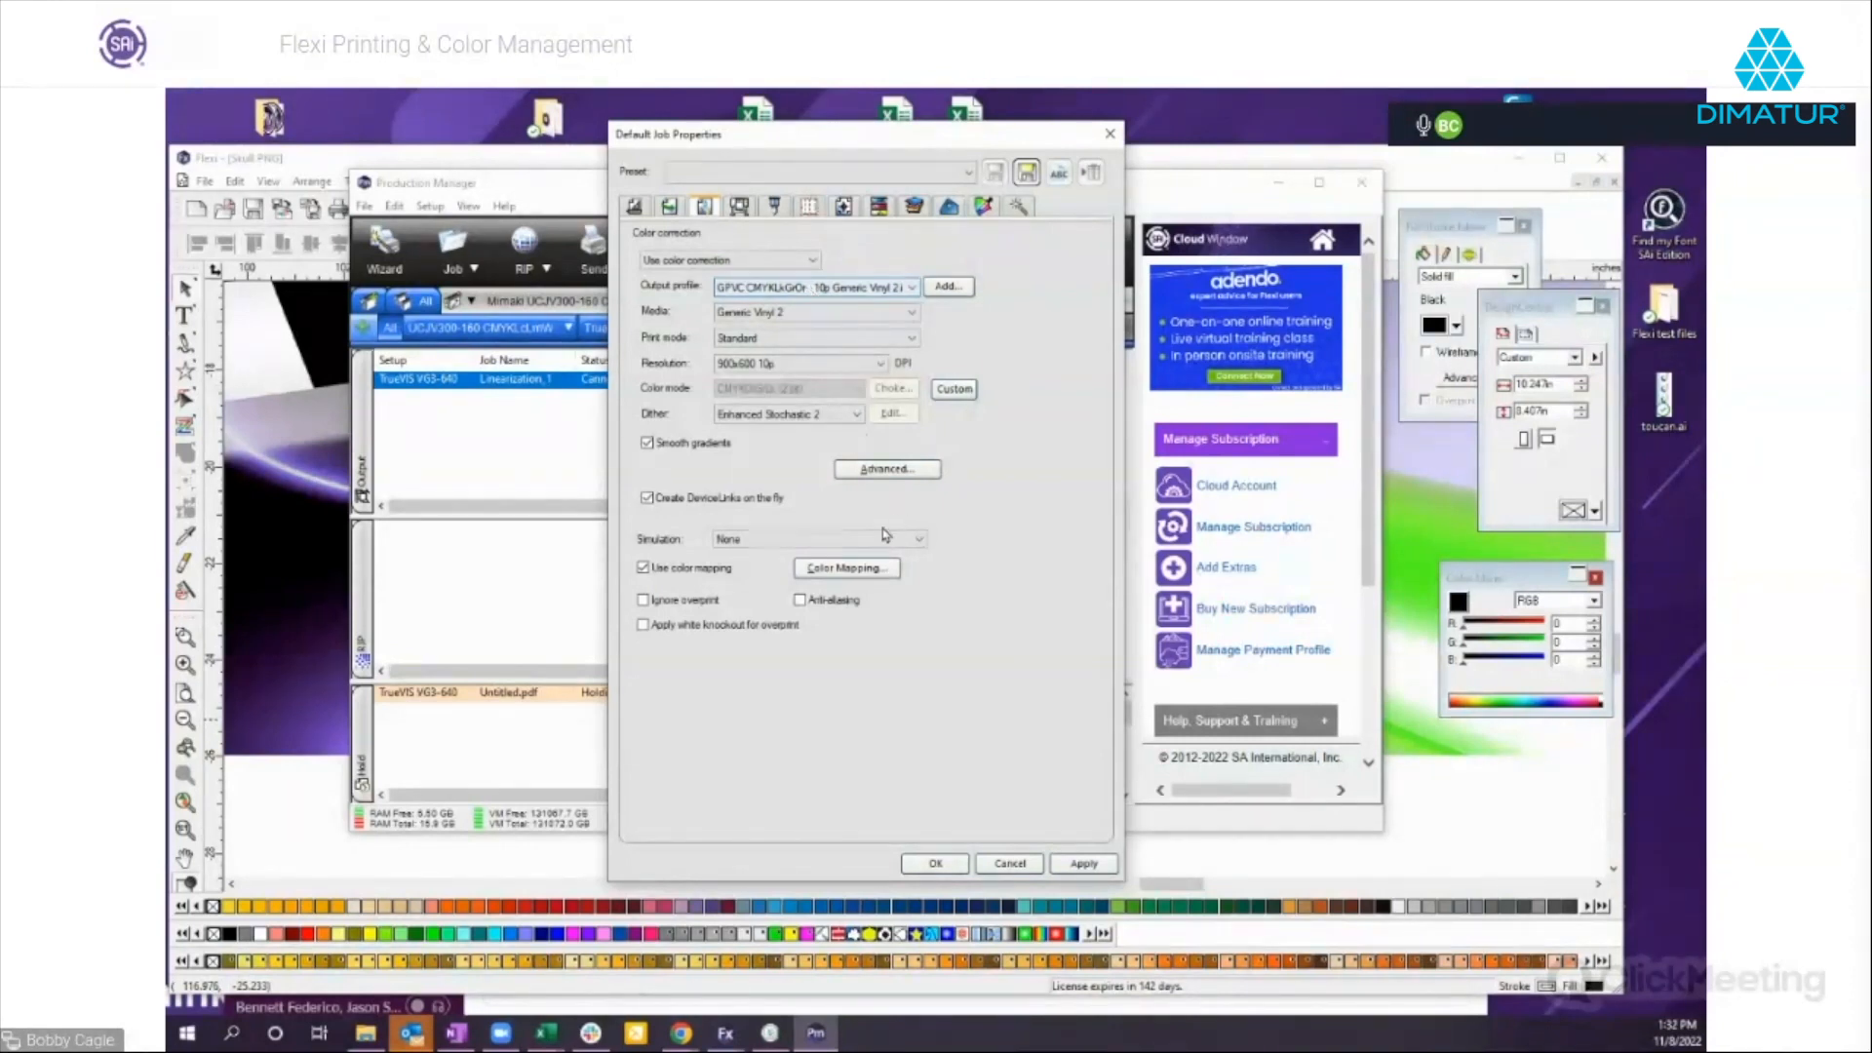
left_click(862, 569)
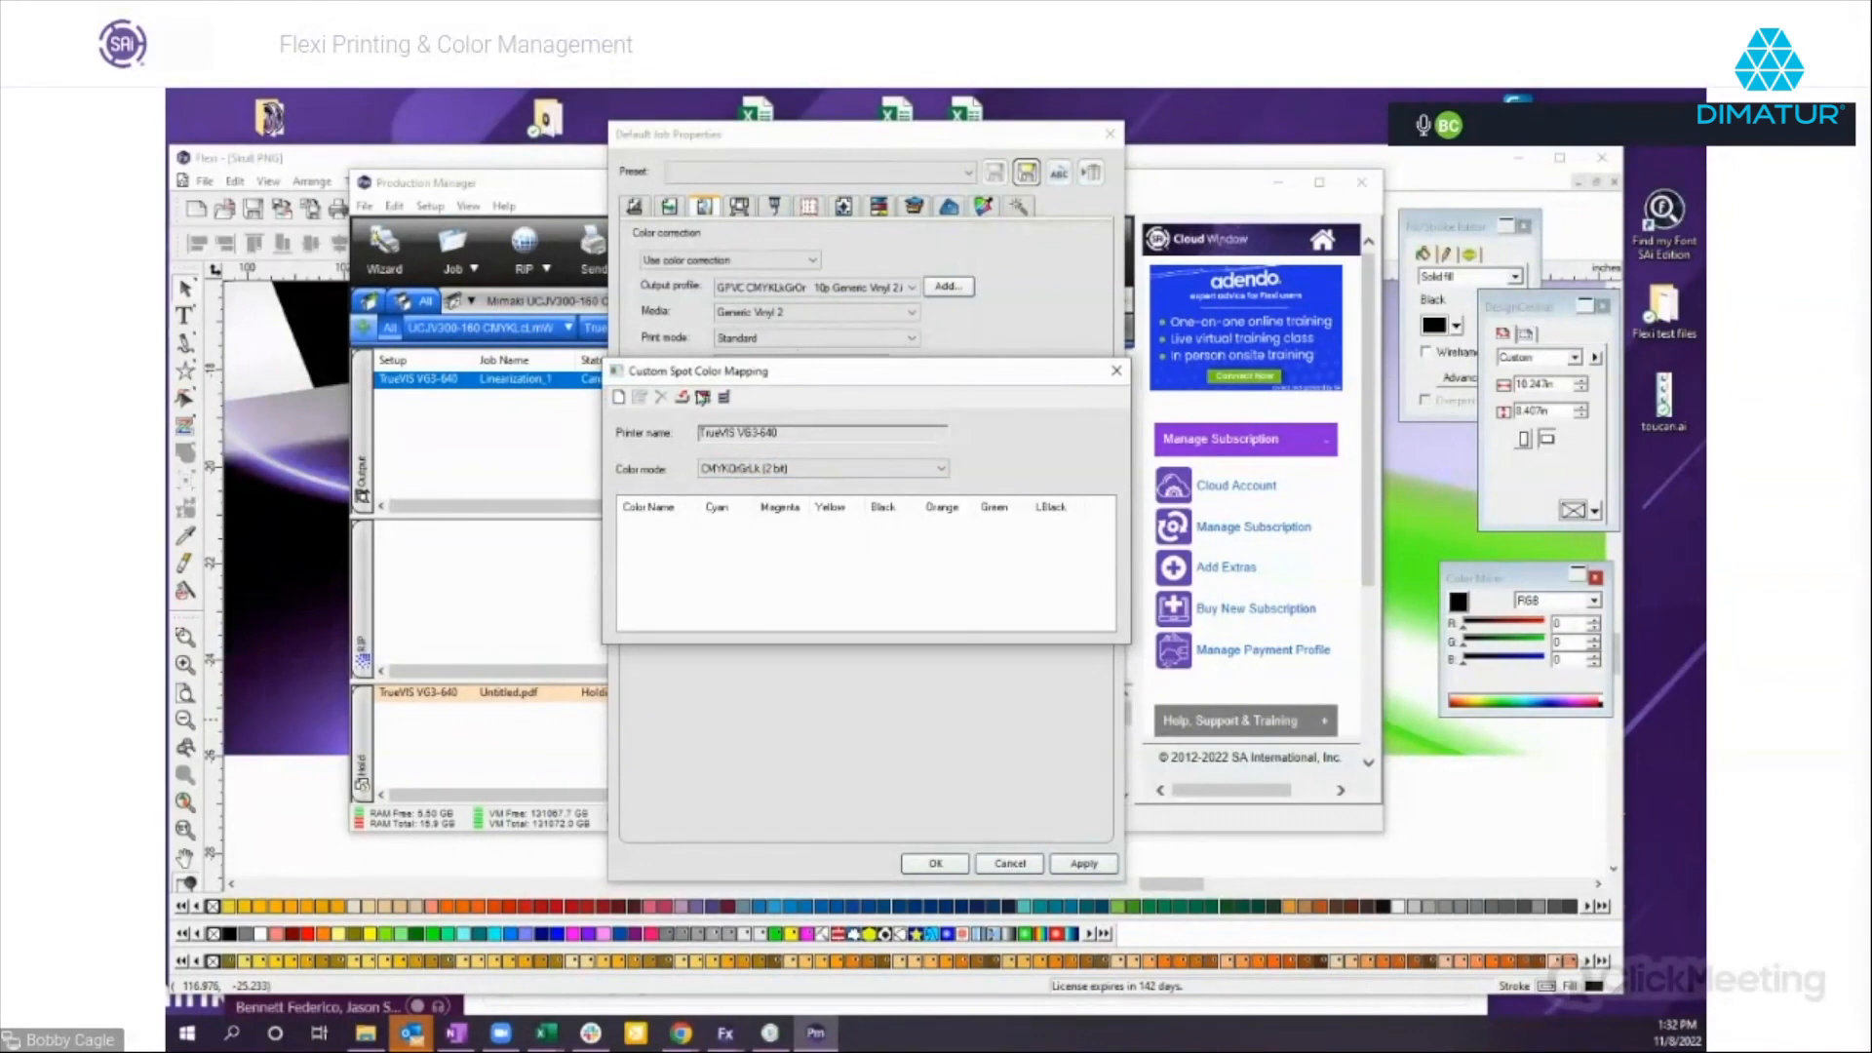
Import the spot color from PANTONE 300C.eps in the Files For Color Mgmt Webinar folder into the custom mapping.
left_click(619, 398)
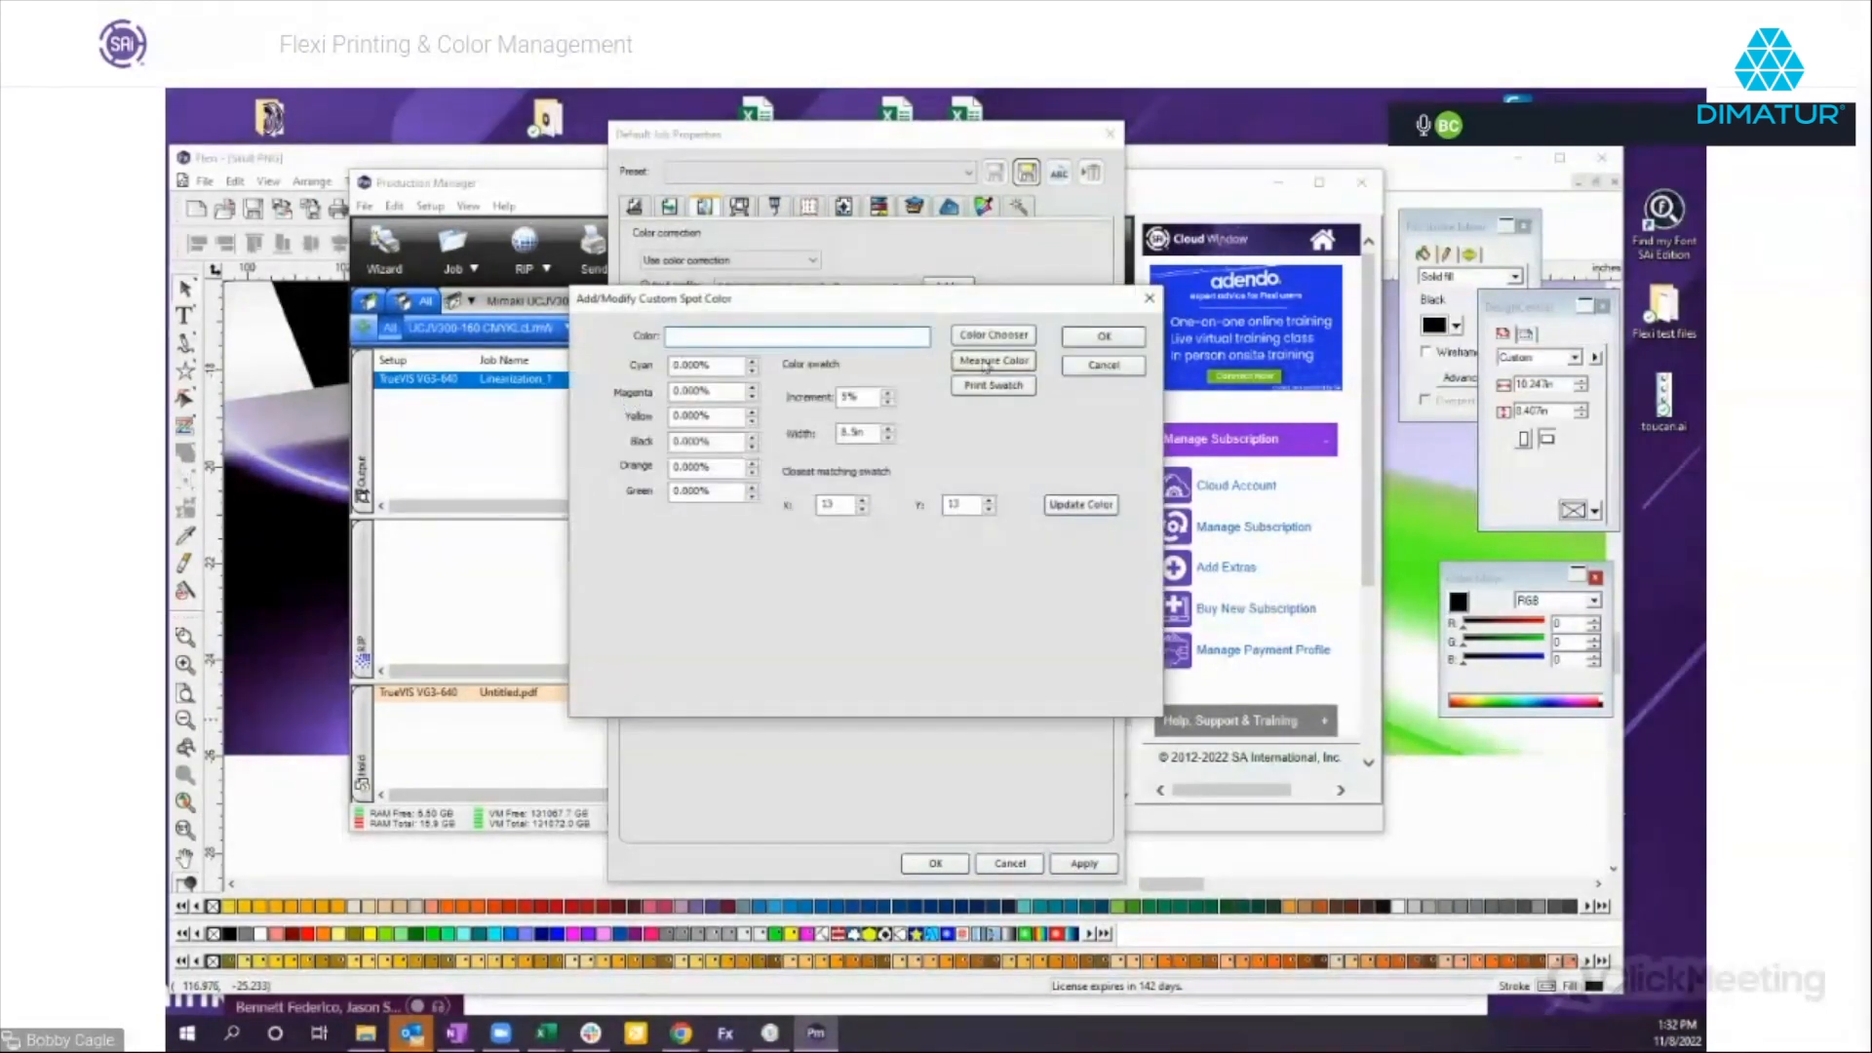
left_click(1104, 366)
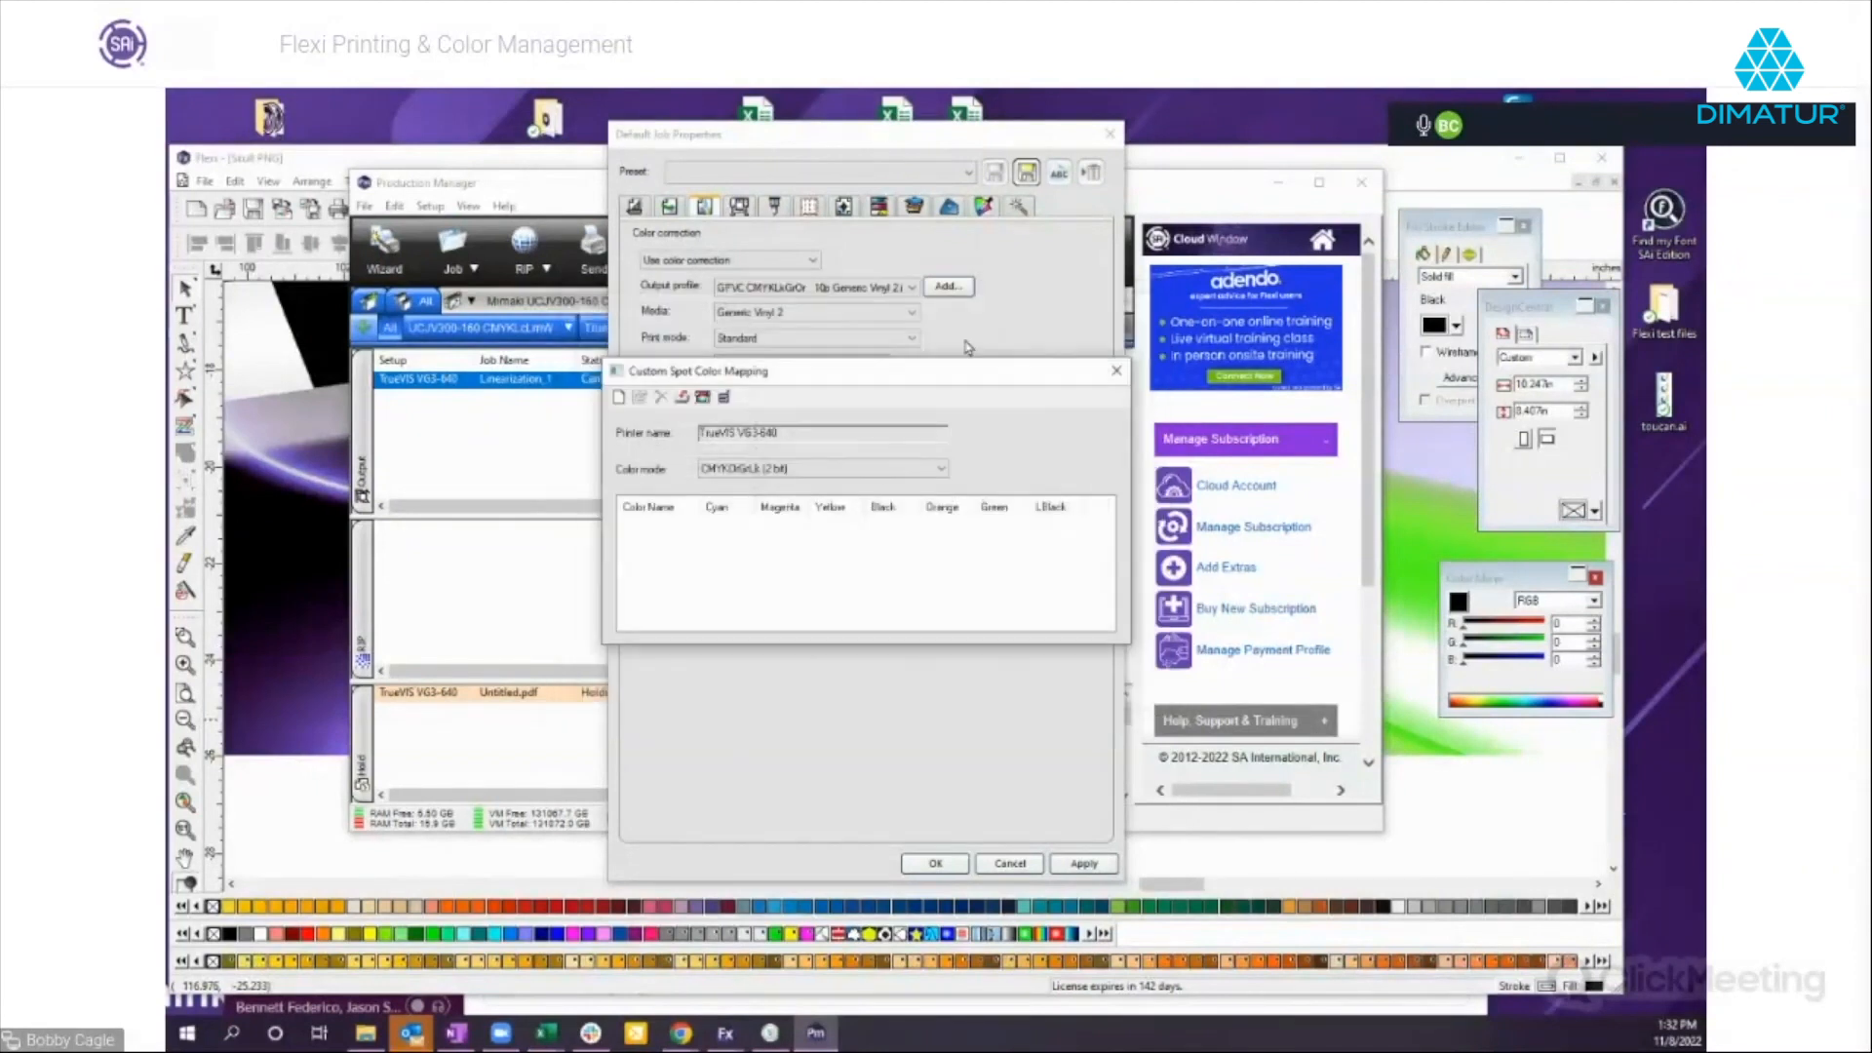
left_click(682, 399)
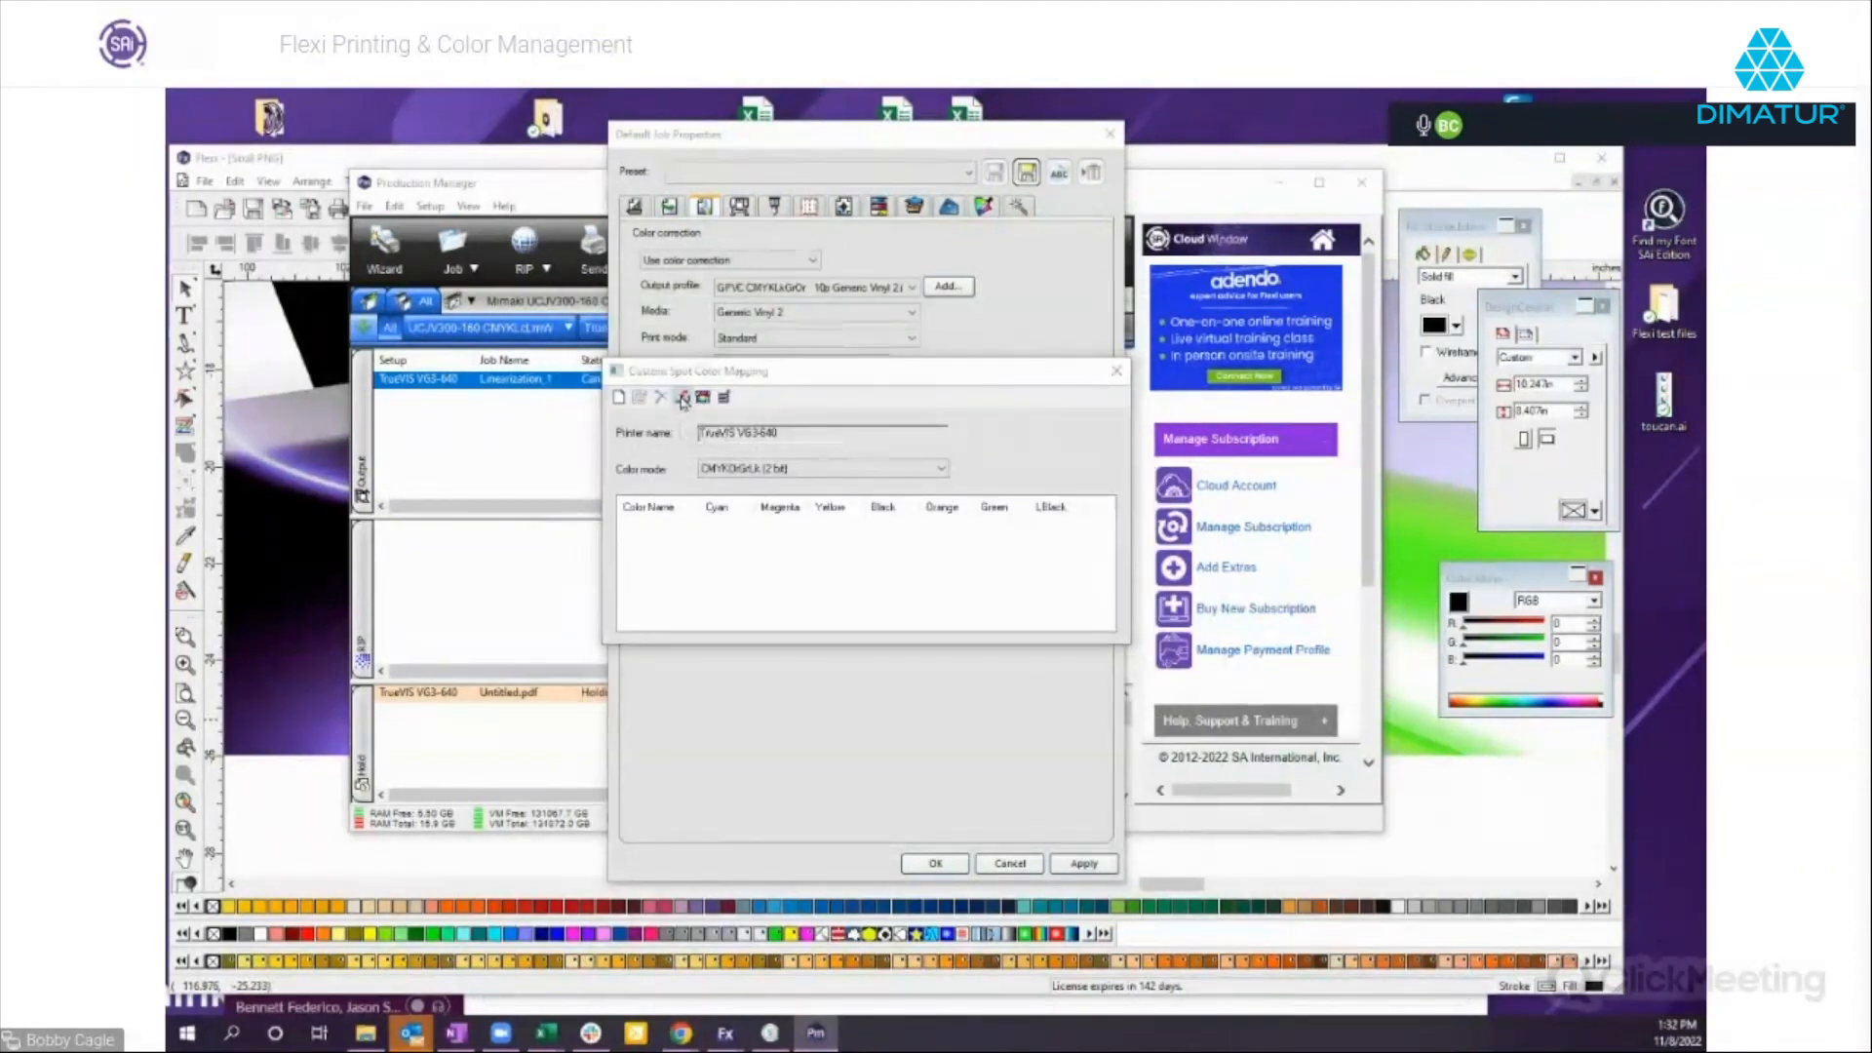
left_click(721, 606)
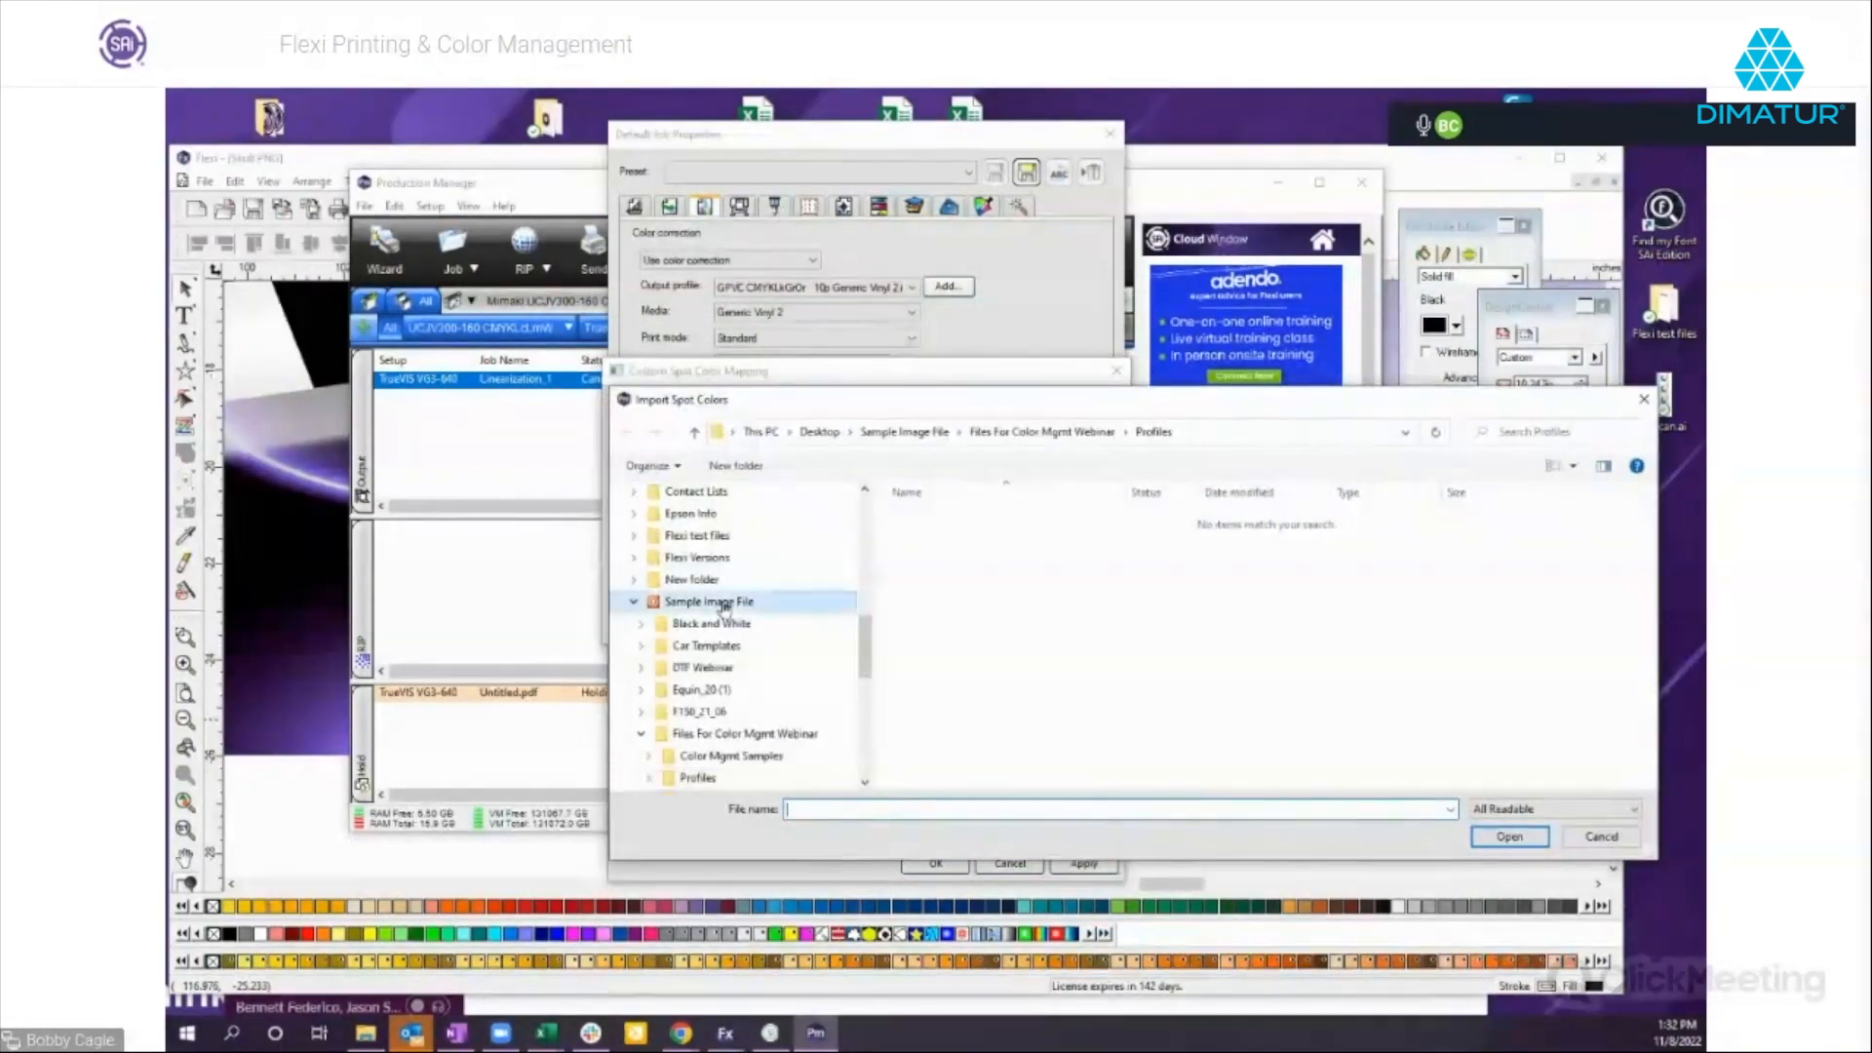
left_click(753, 733)
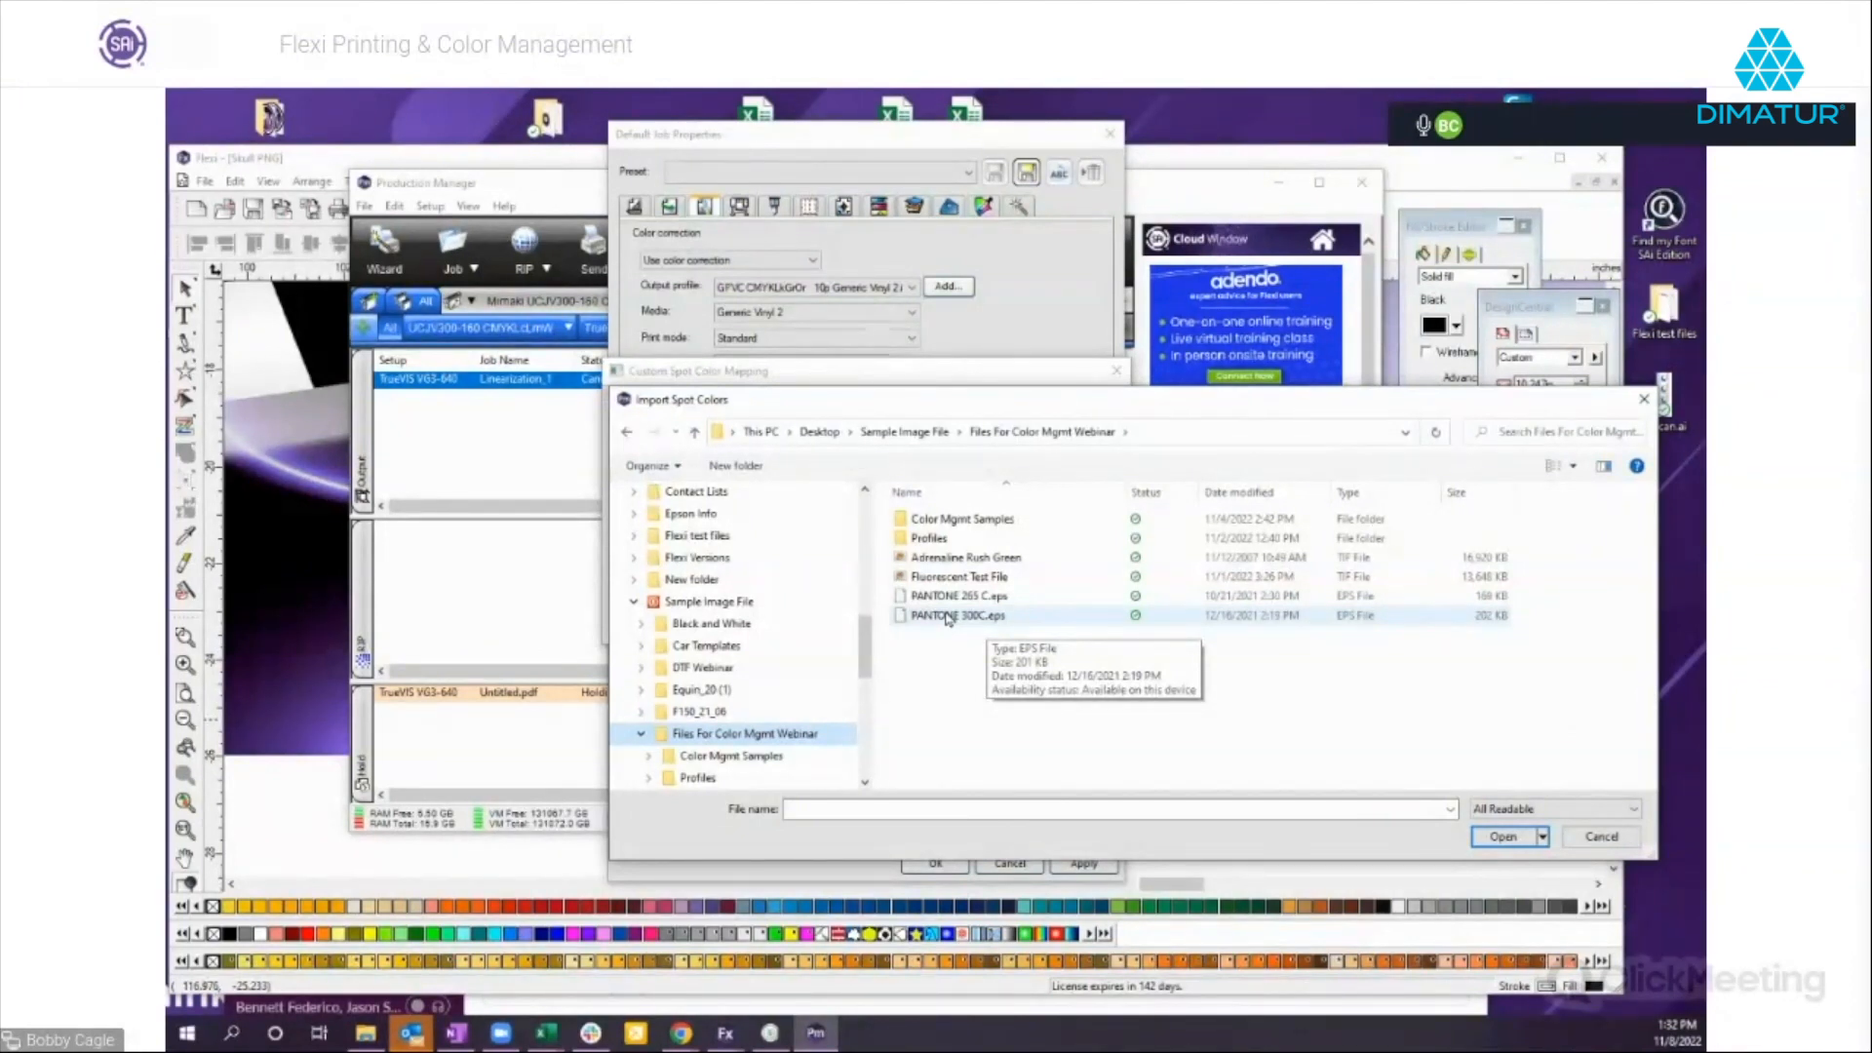
double_click(948, 616)
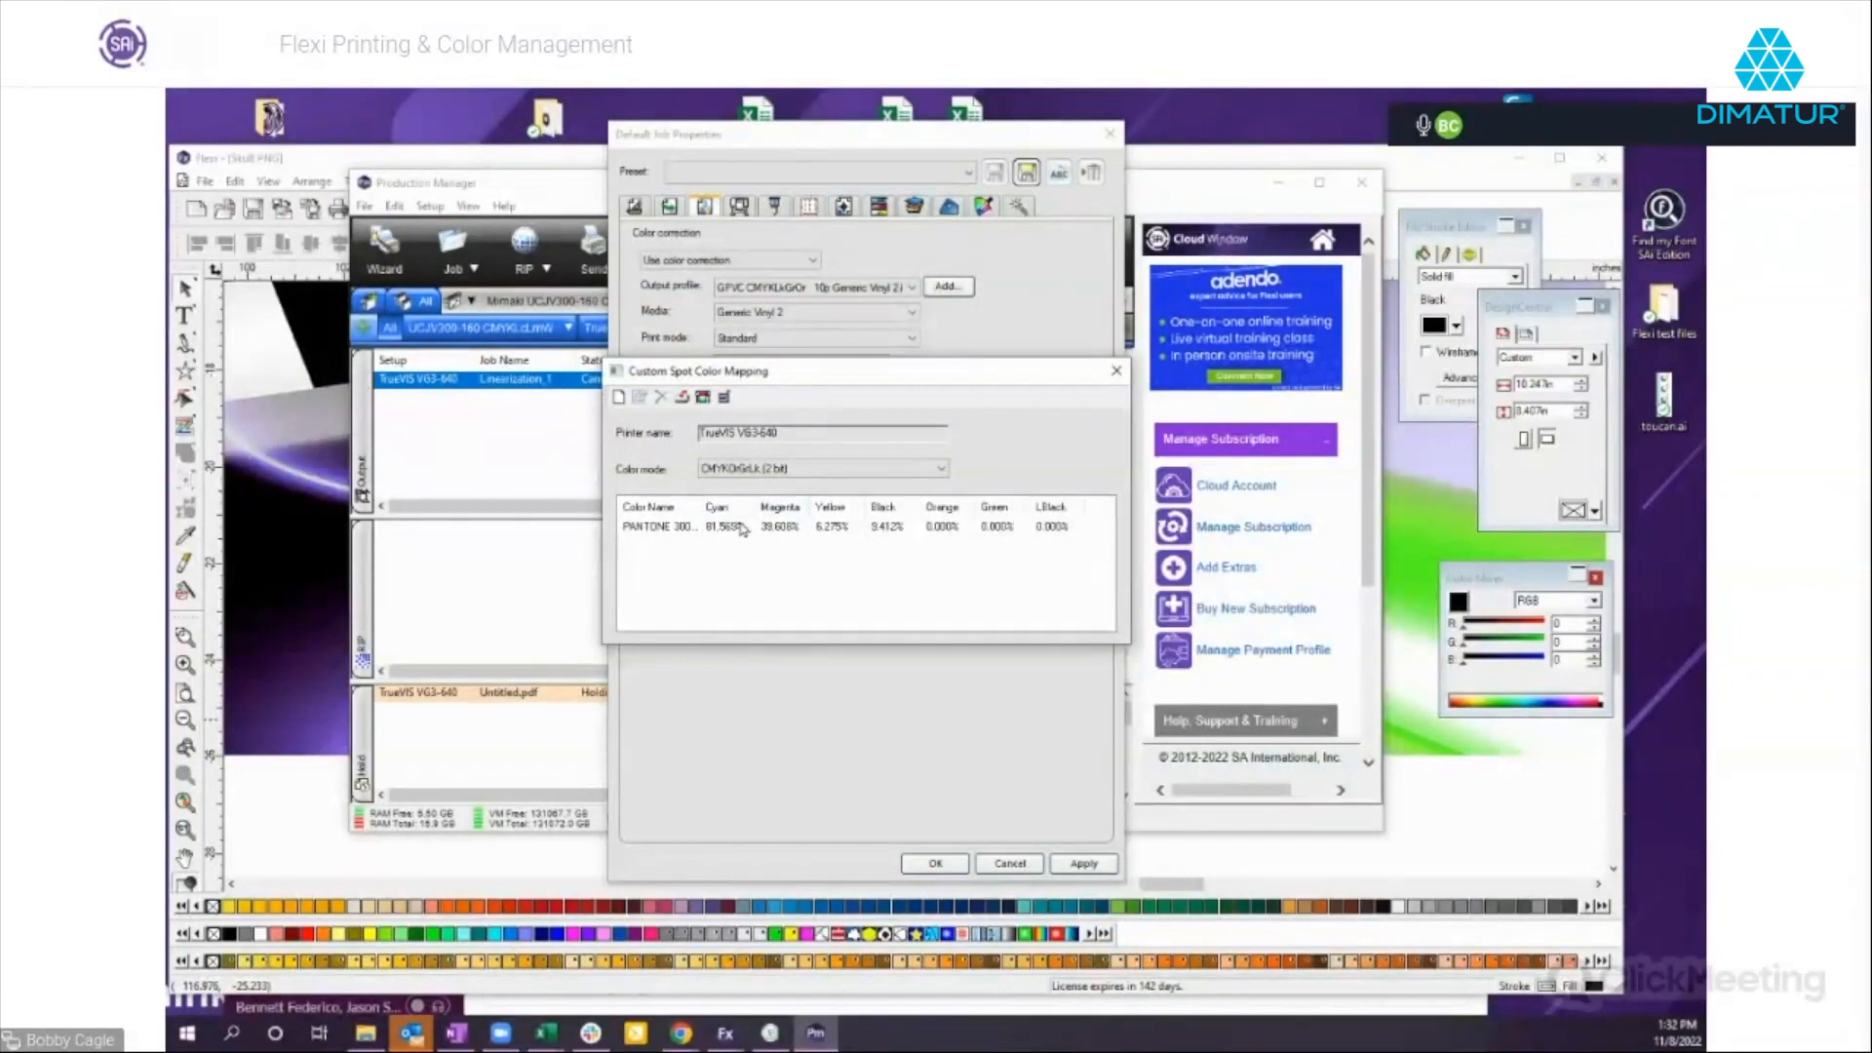
Print a color swatch chart for PANTONE 300 C with the Times-Roman font, and close the mapping and default job properties.
double_click(658, 528)
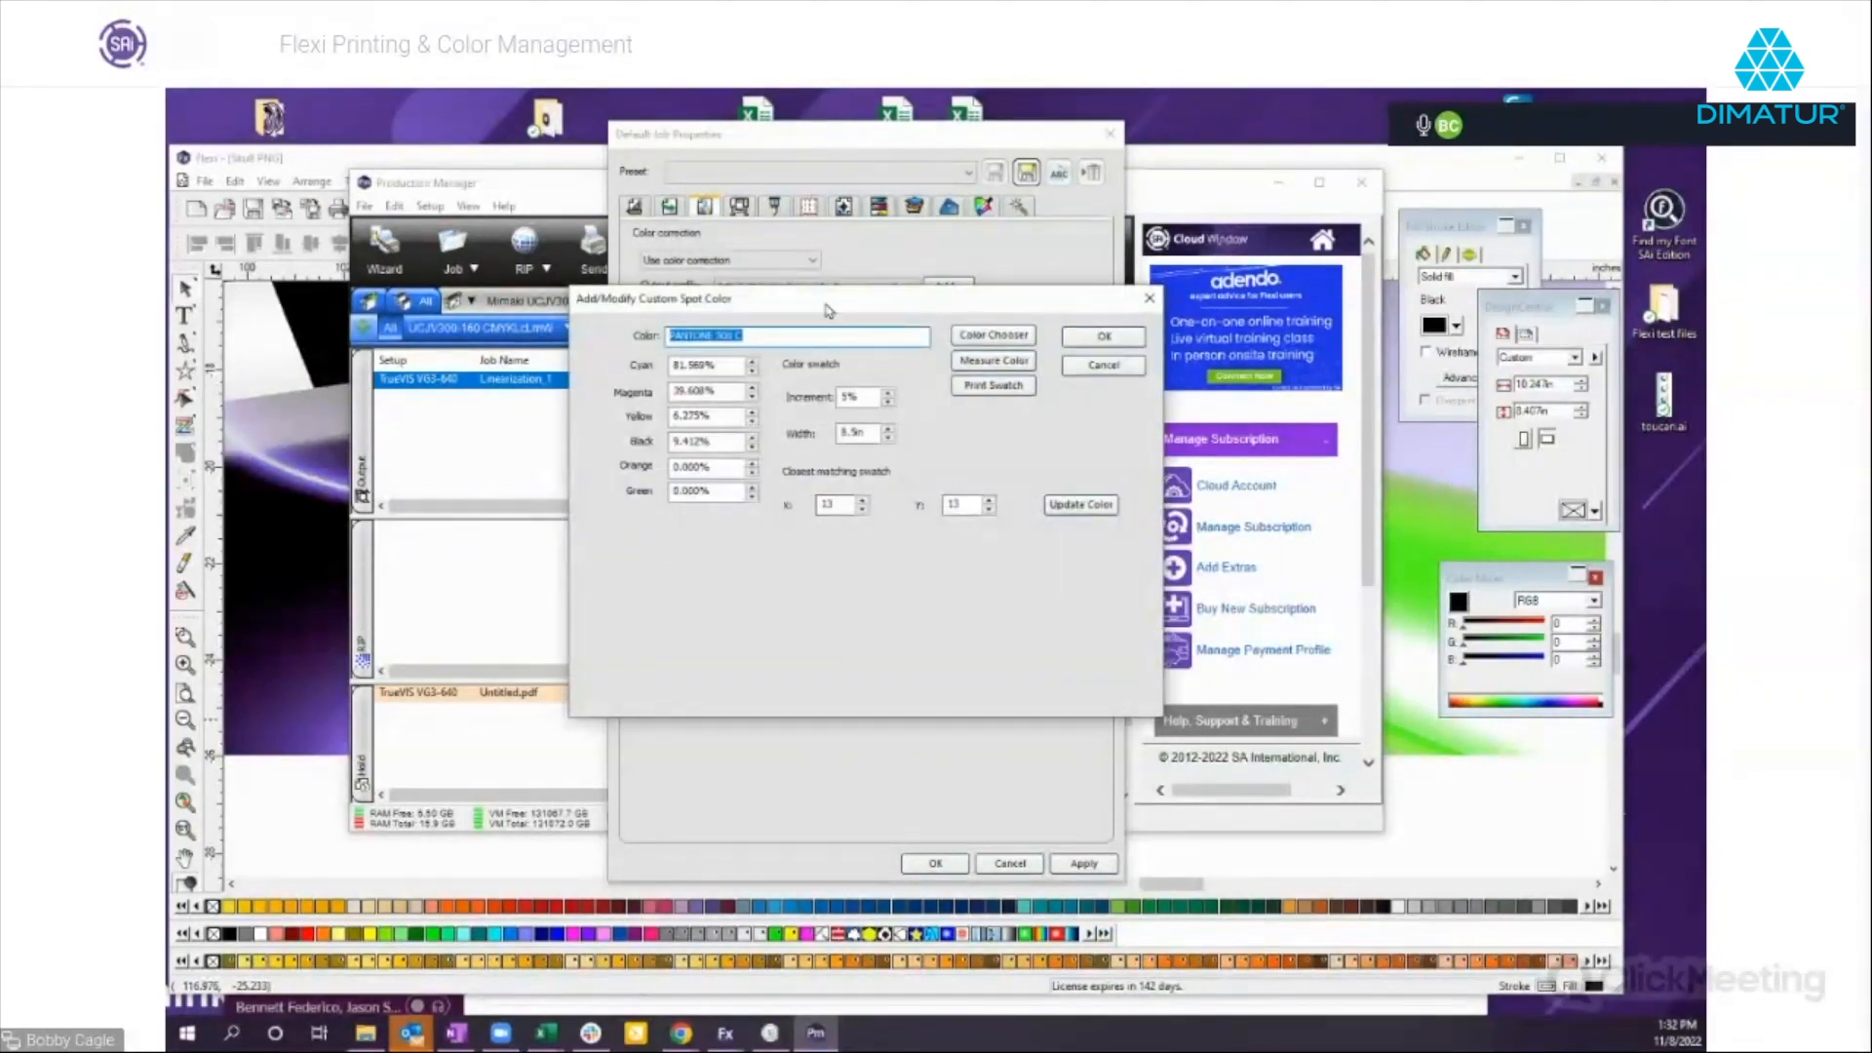
left_click_drag(827, 310, 835, 318)
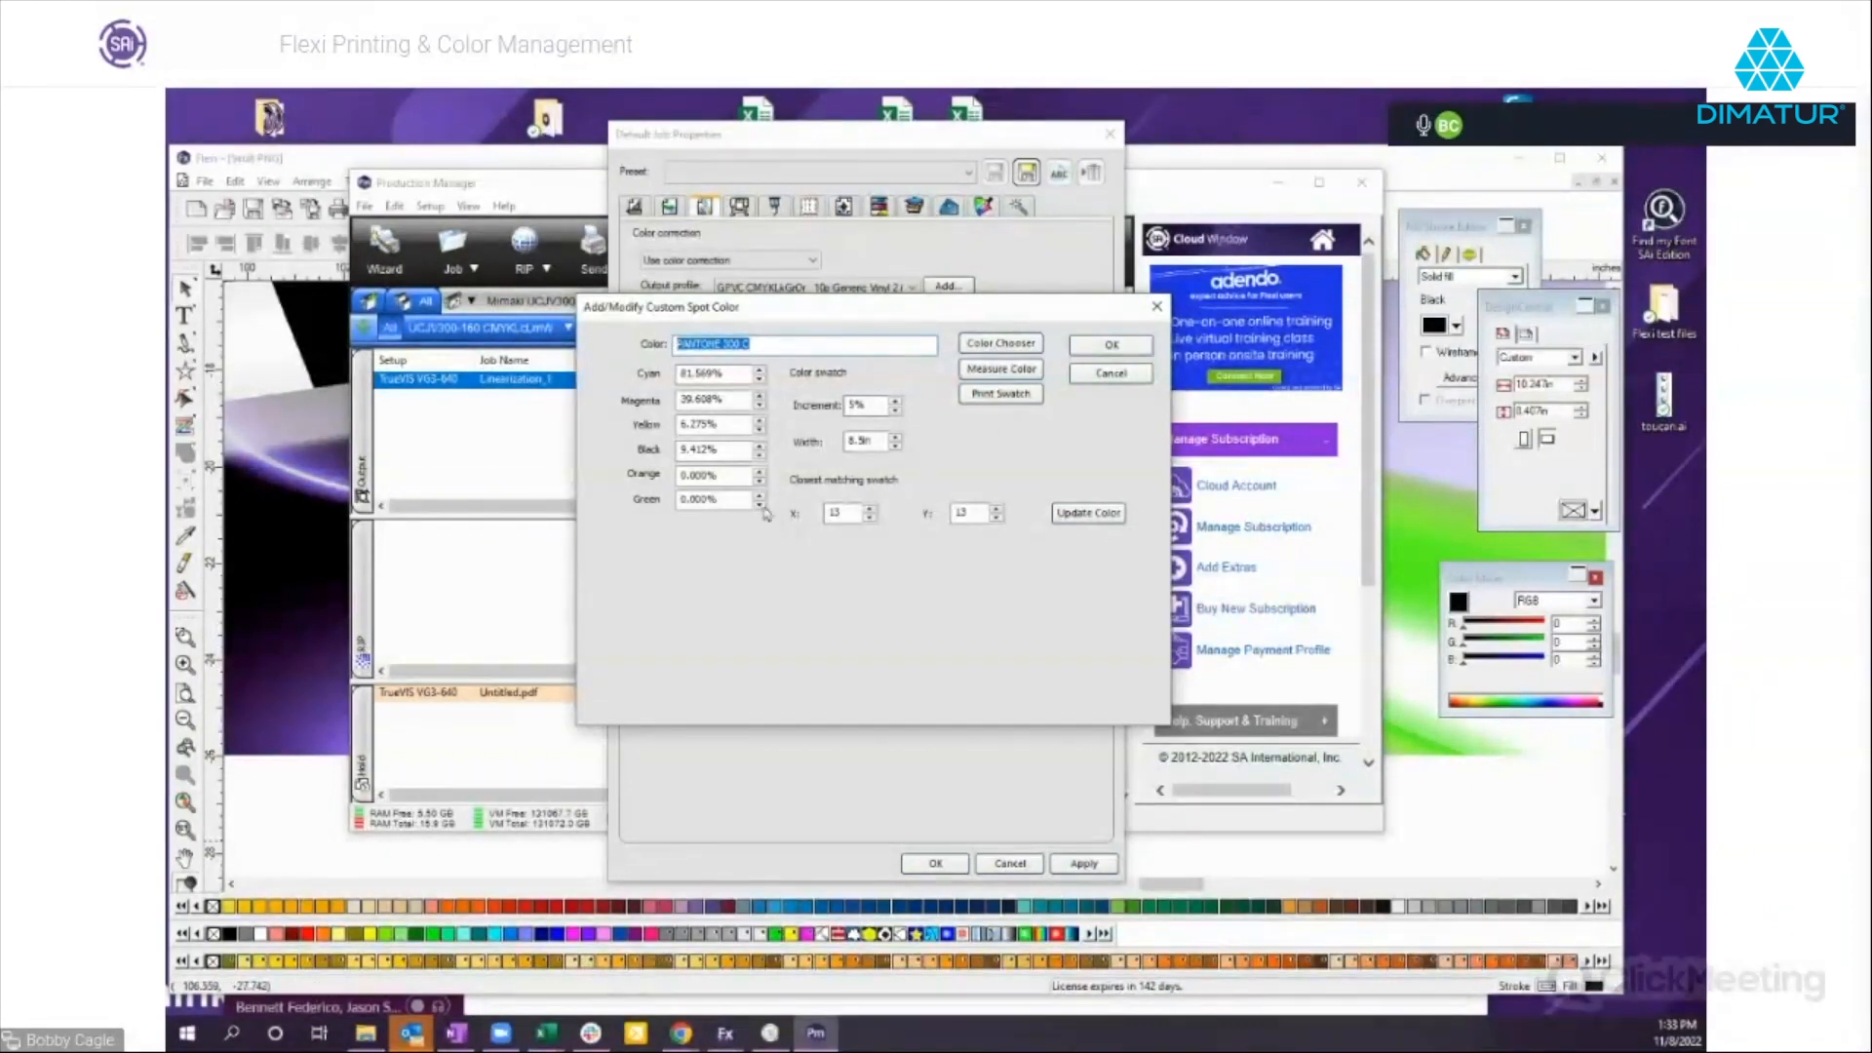
left_click(1002, 396)
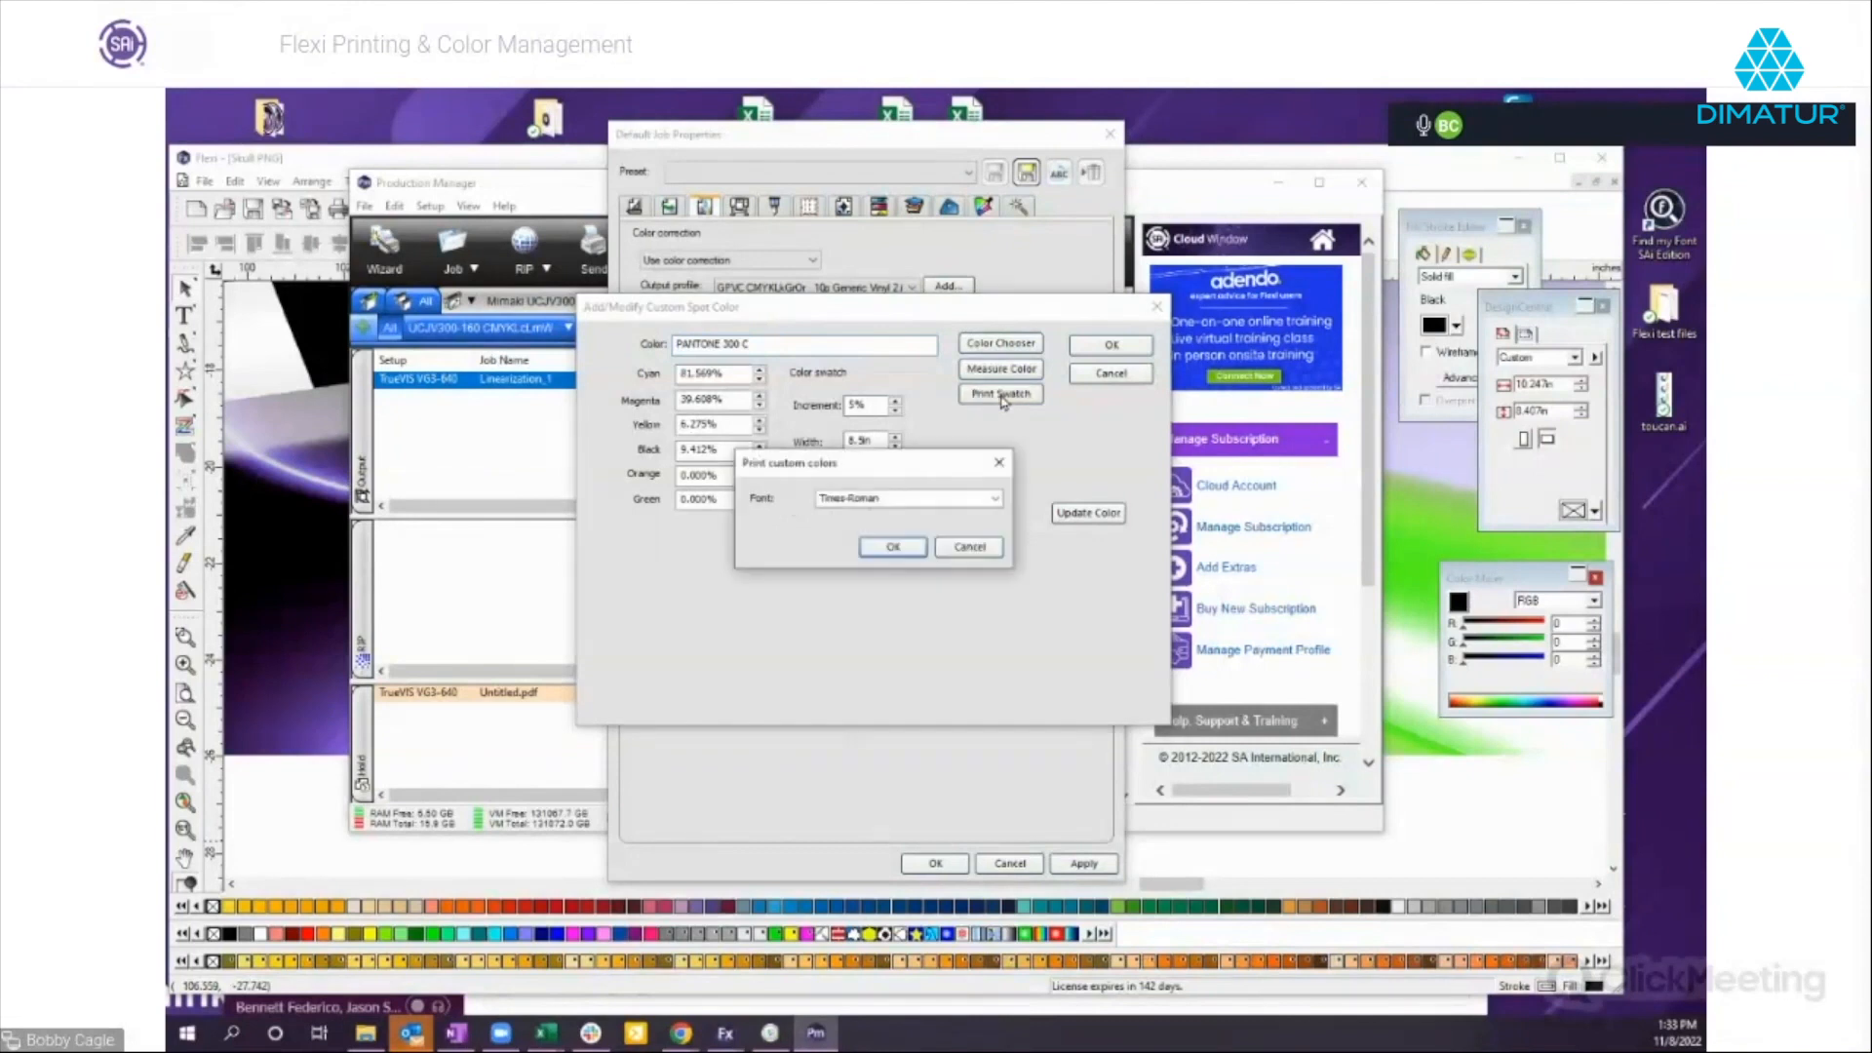
left_click(893, 547)
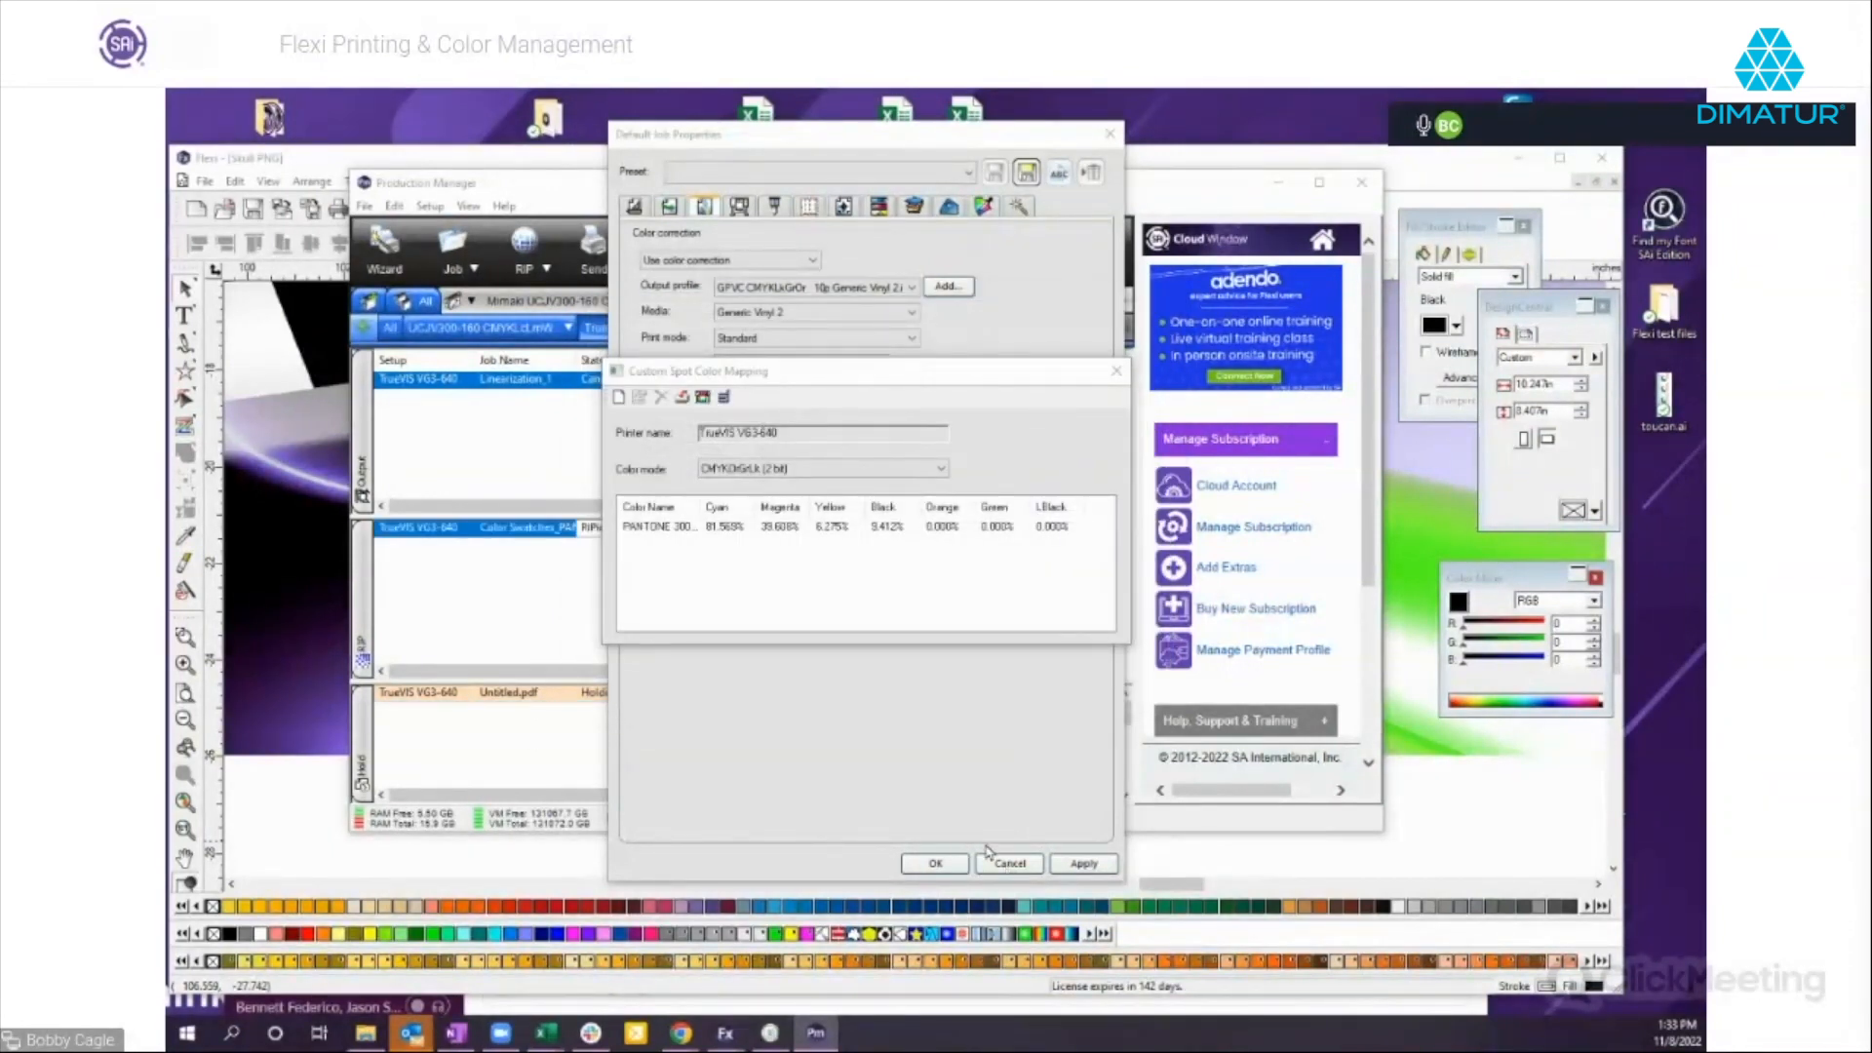
left_click(1128, 383)
left_click(1010, 863)
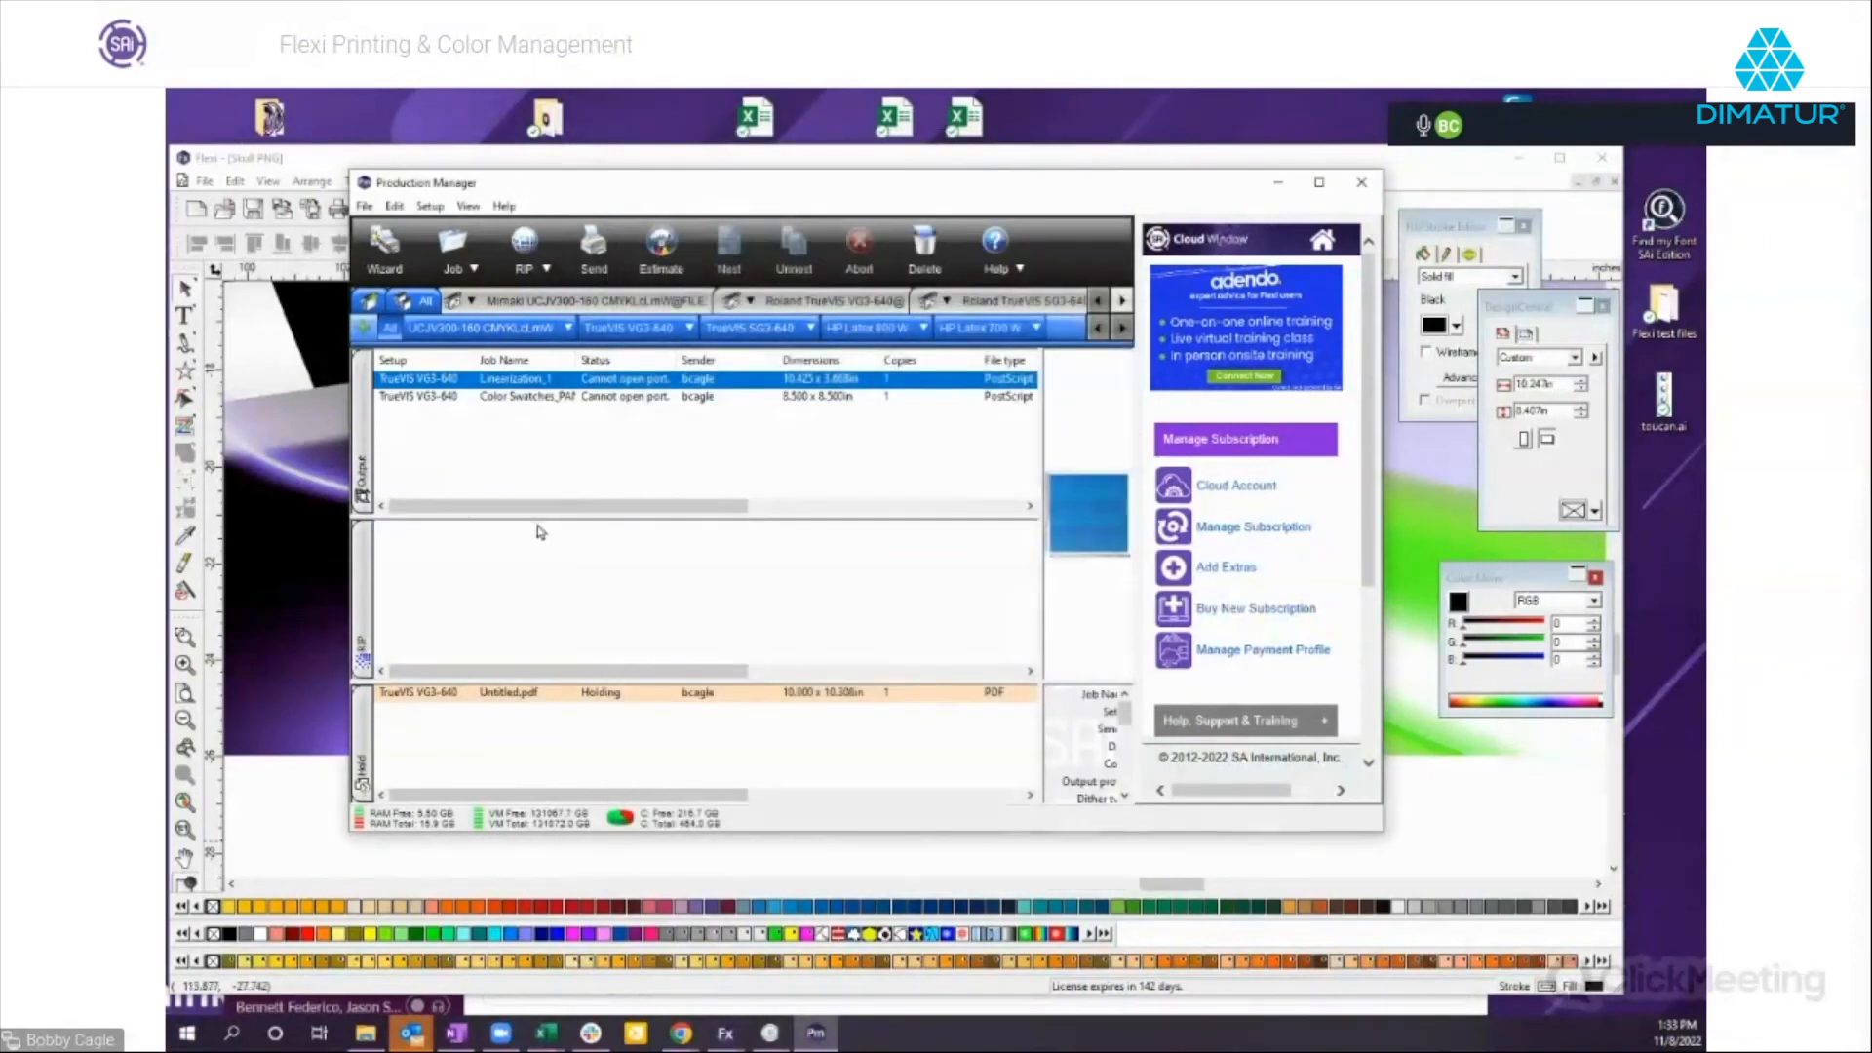
Examine the color swatches job up close in its layout preview, including the numbered patch grid, and close its properties.
left_click(534, 398)
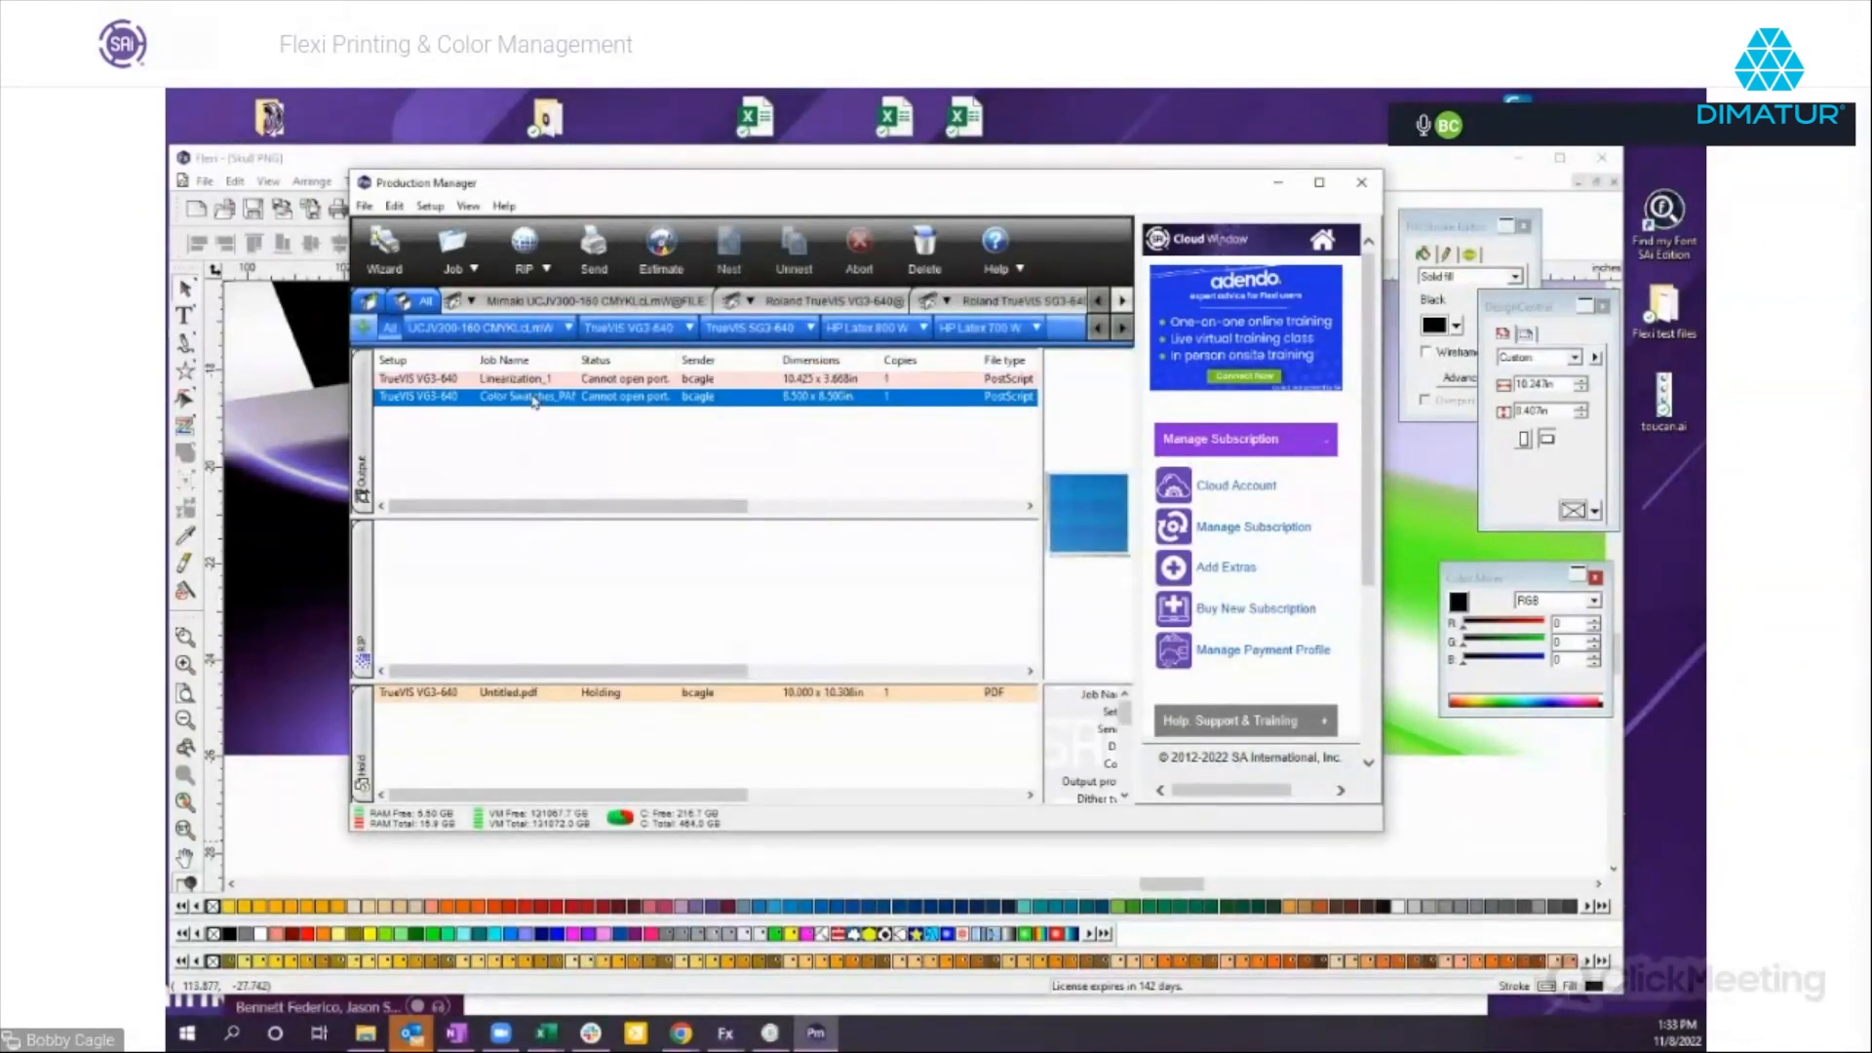
double_click(534, 400)
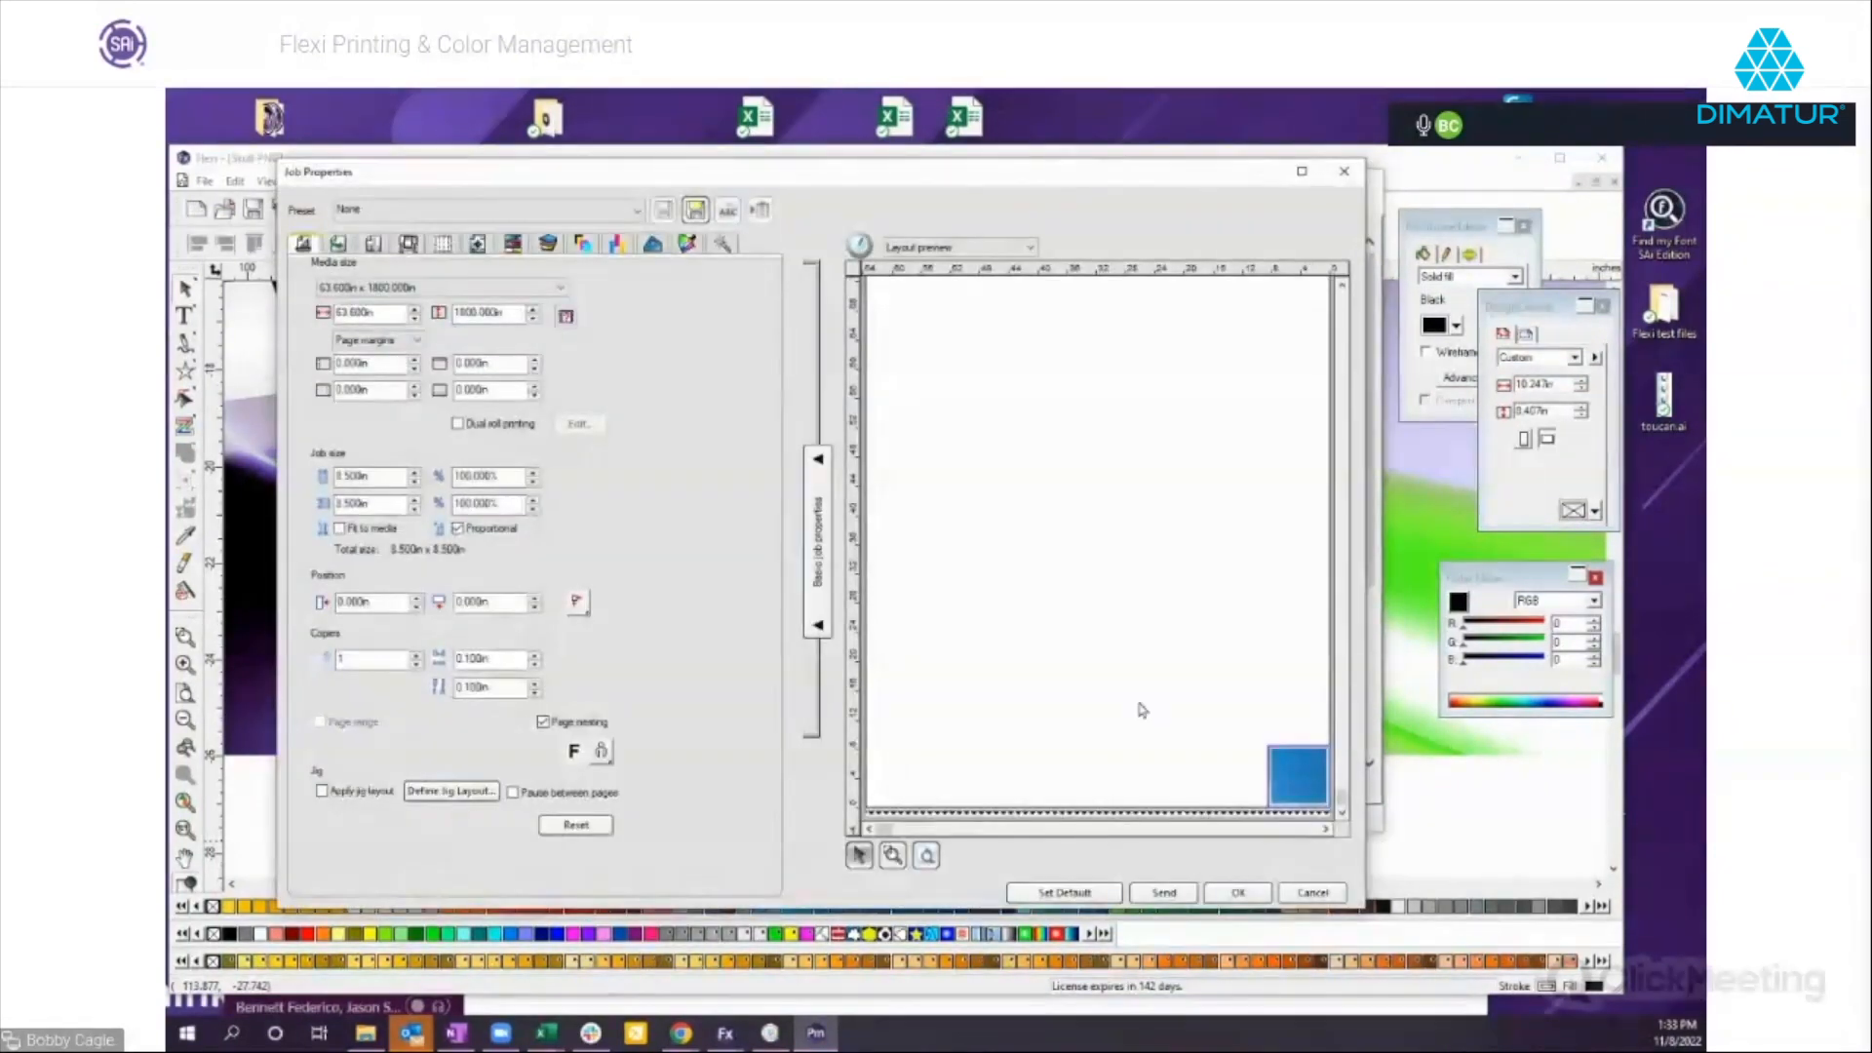
left_click(892, 857)
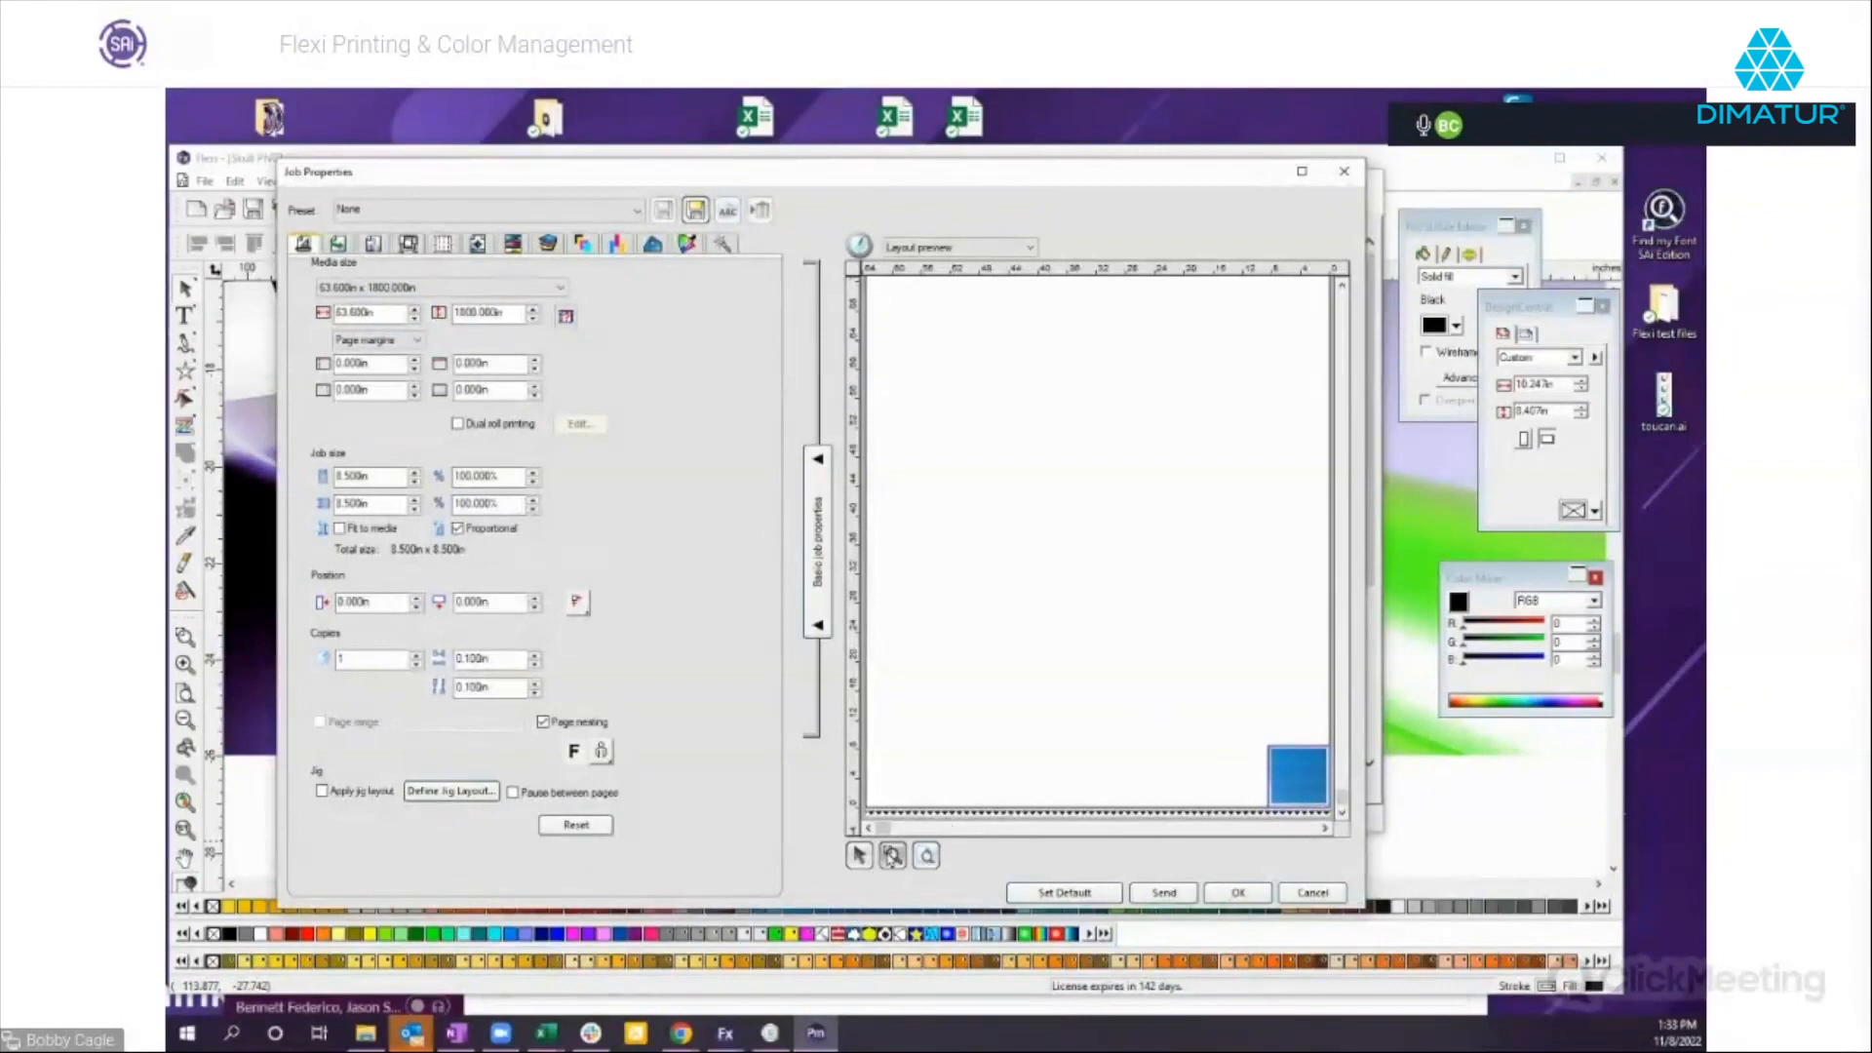
left_click_drag(1257, 733, 1334, 819)
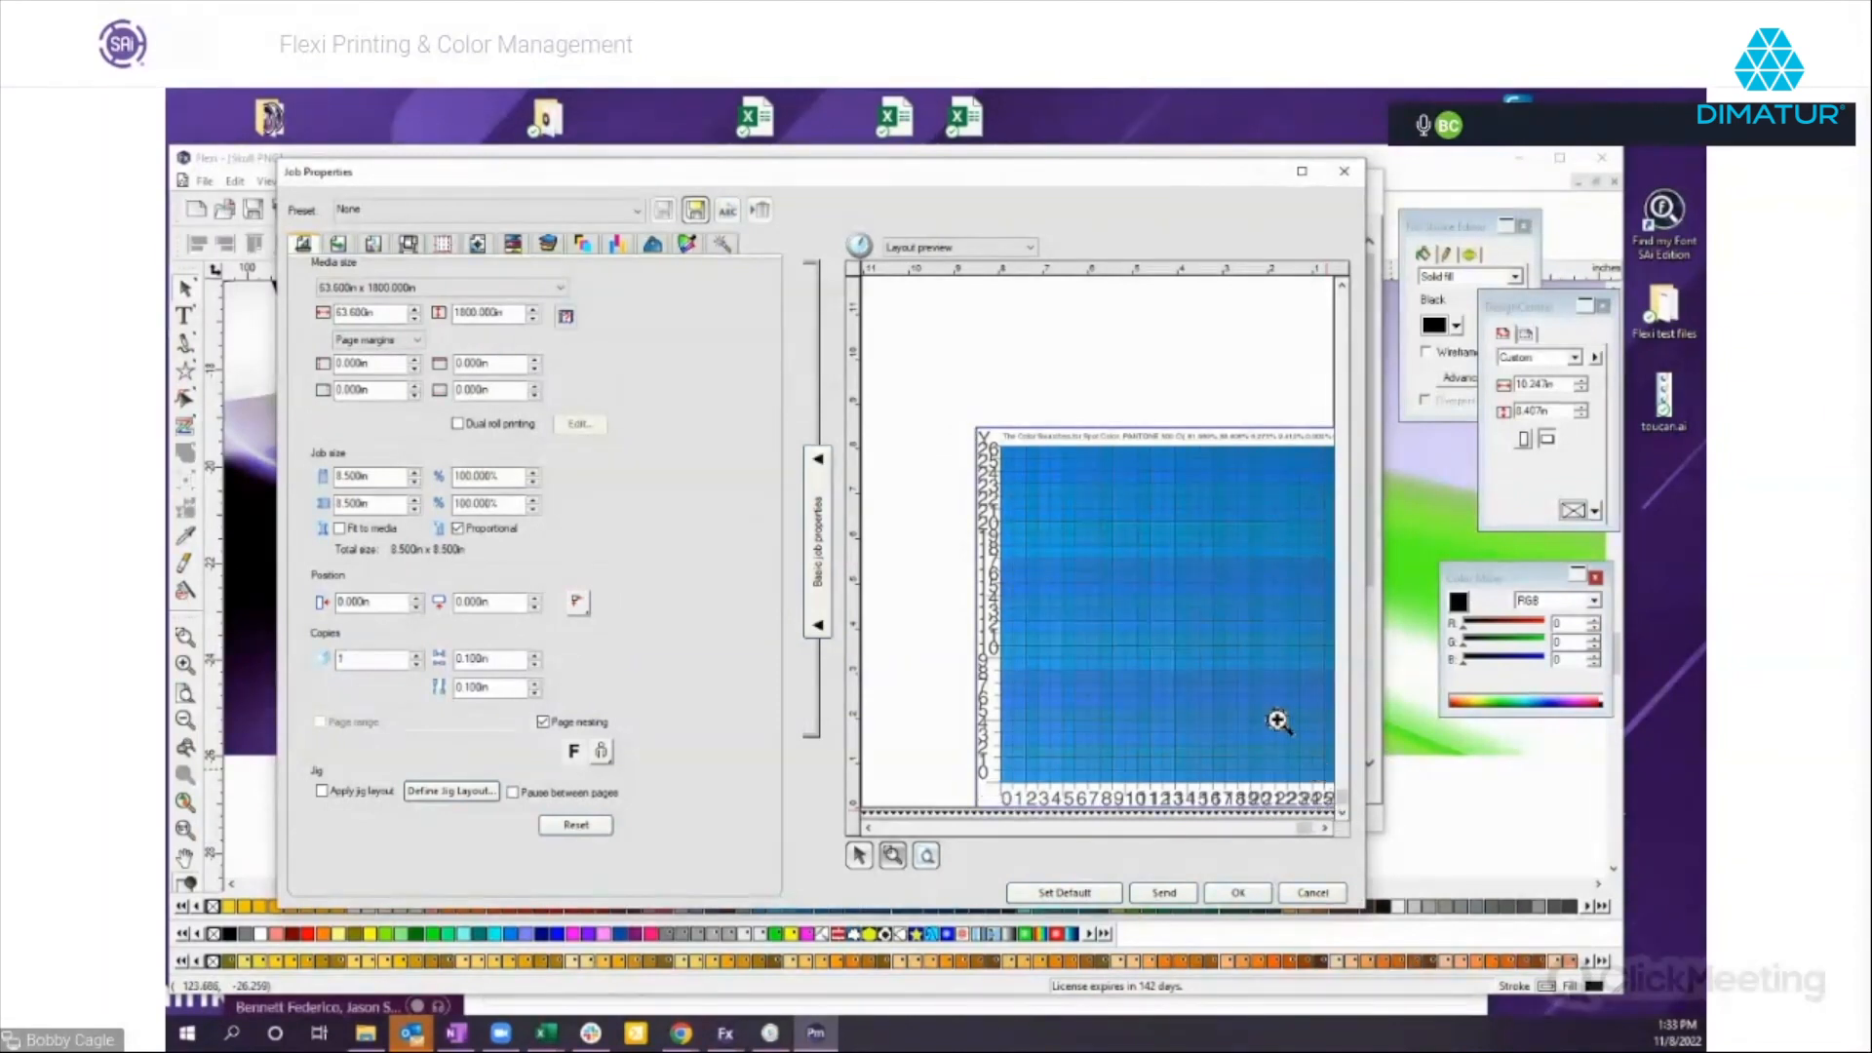
left_click(1184, 616)
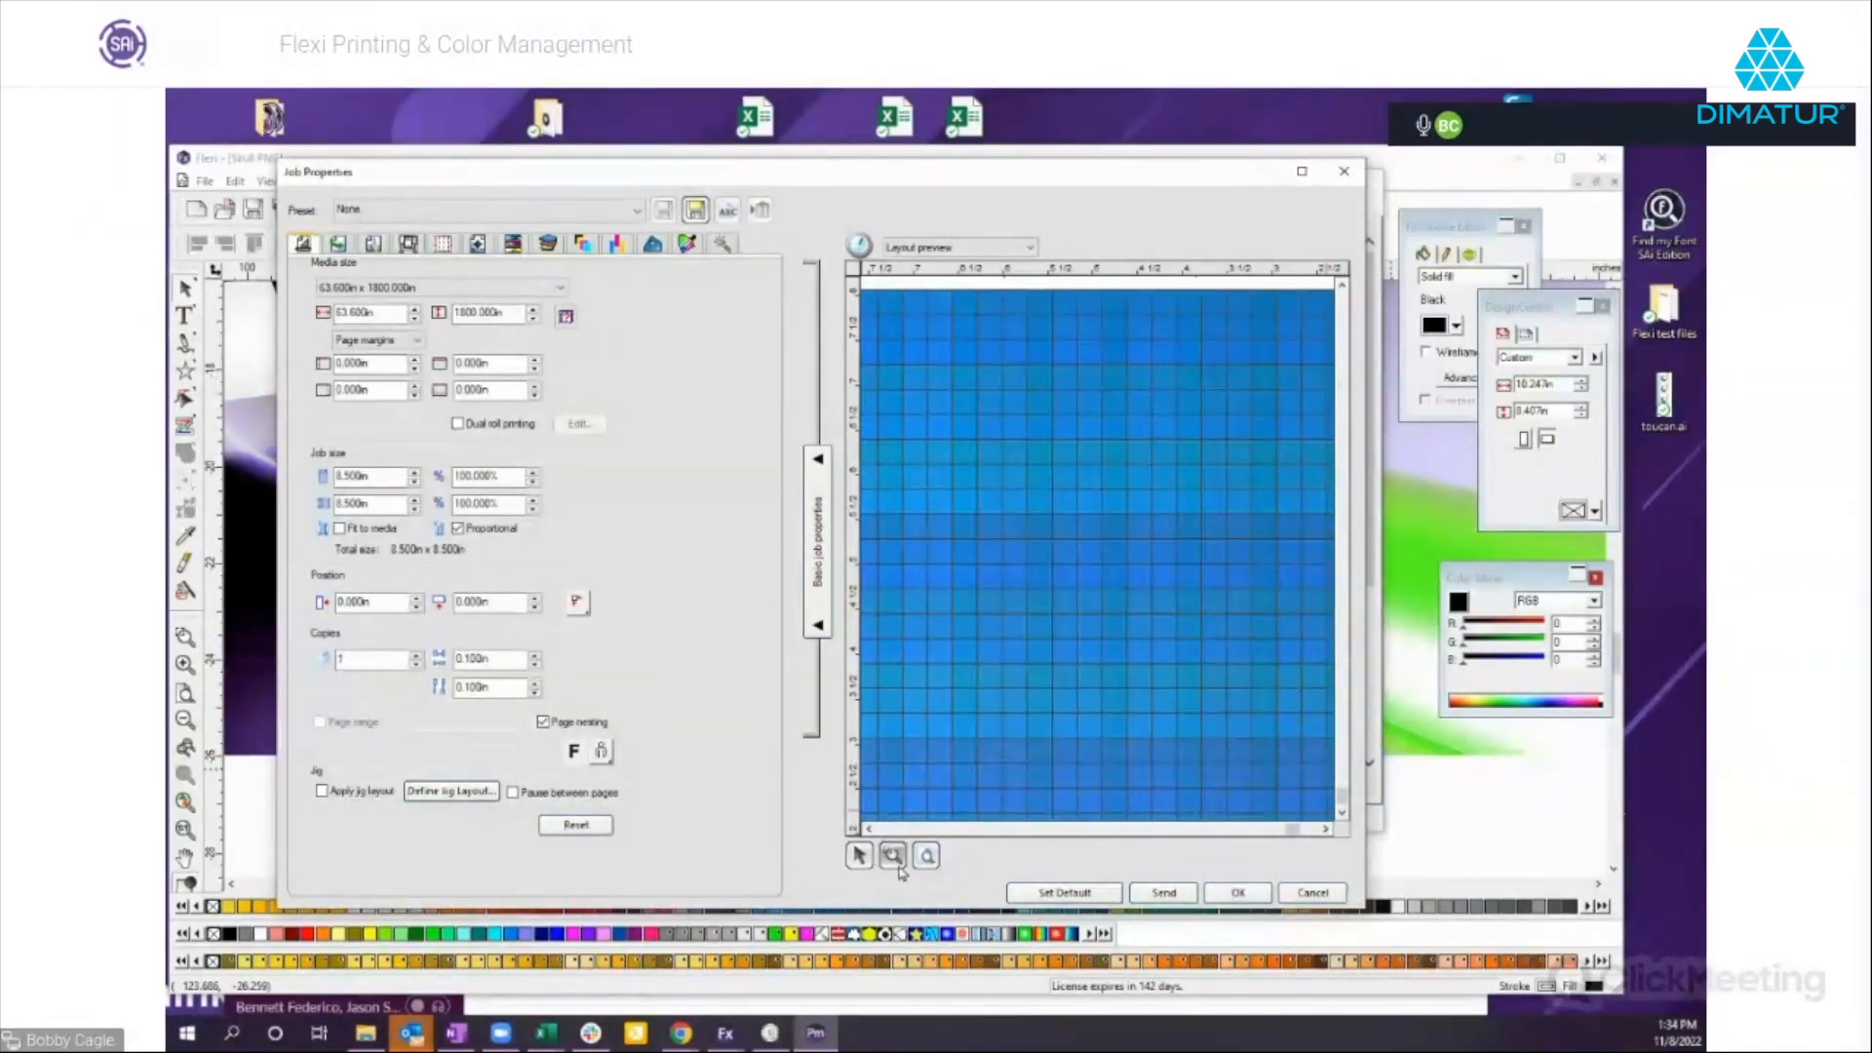
left_click(926, 855)
left_click(891, 855)
left_click_drag(1240, 745, 1341, 847)
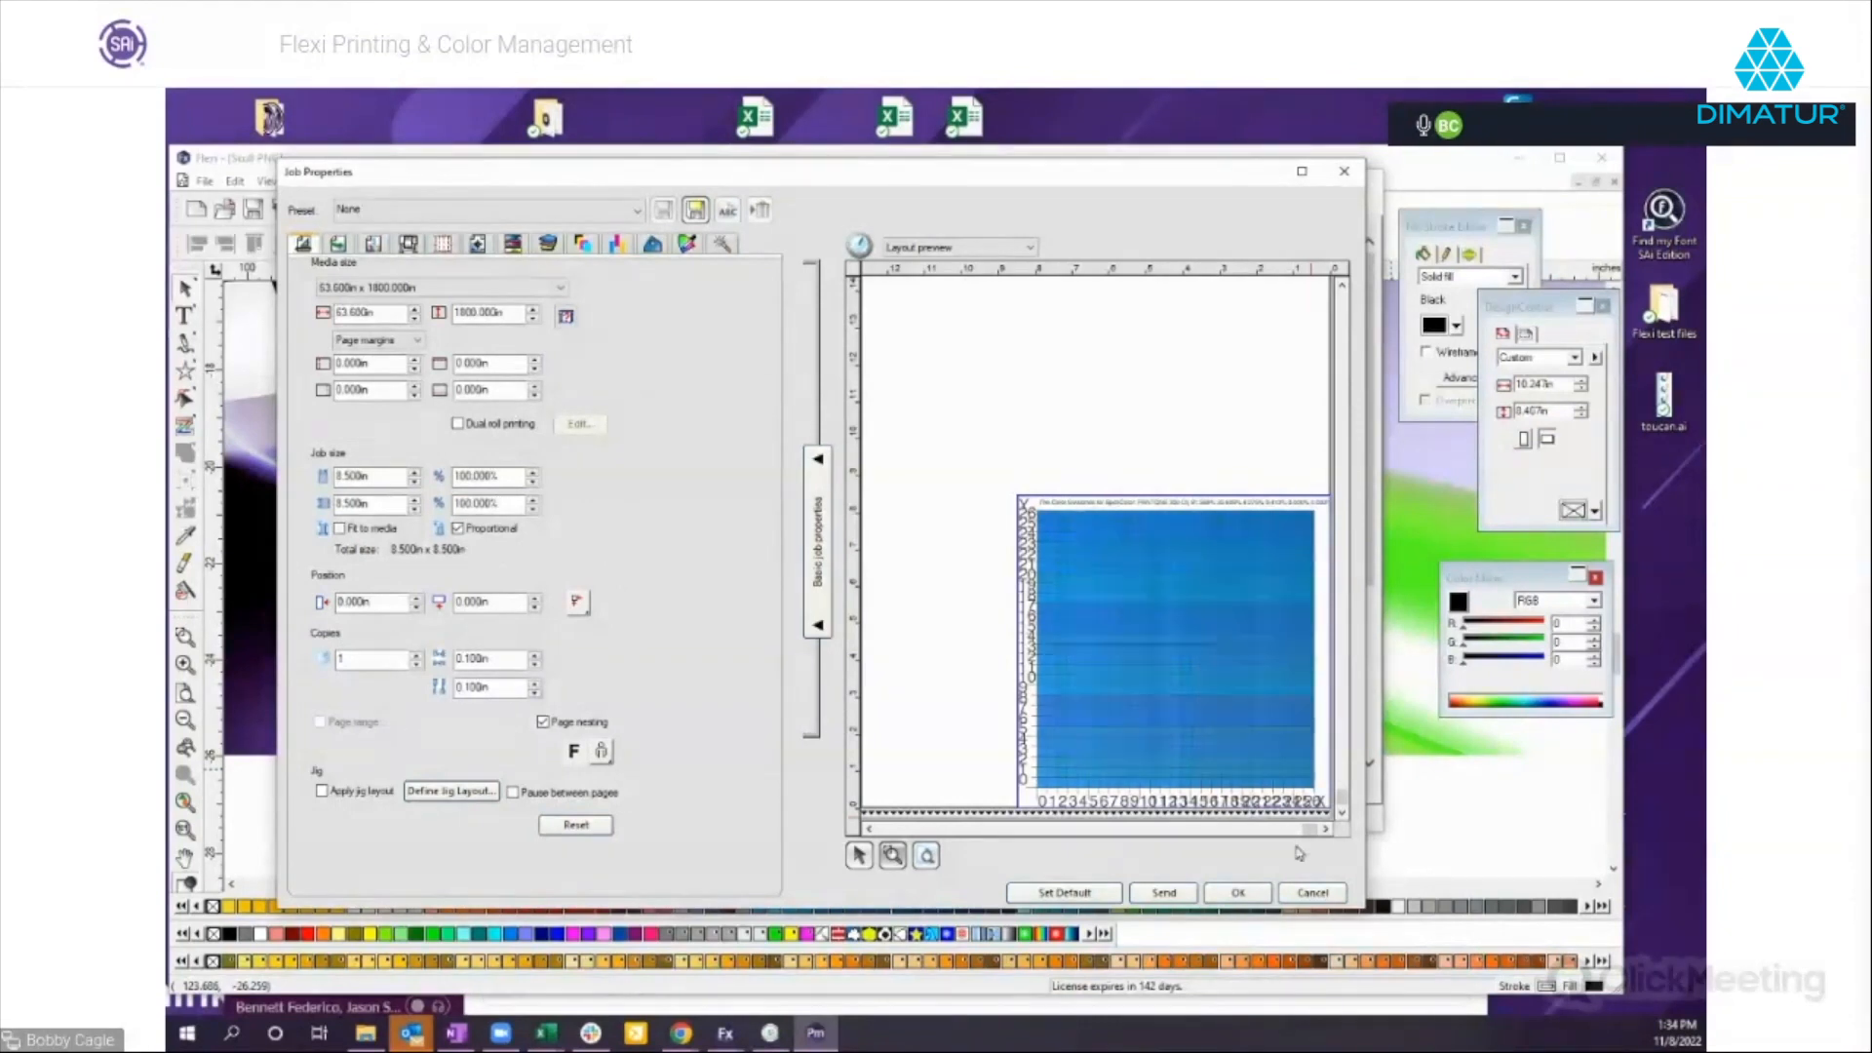
left_click(1312, 892)
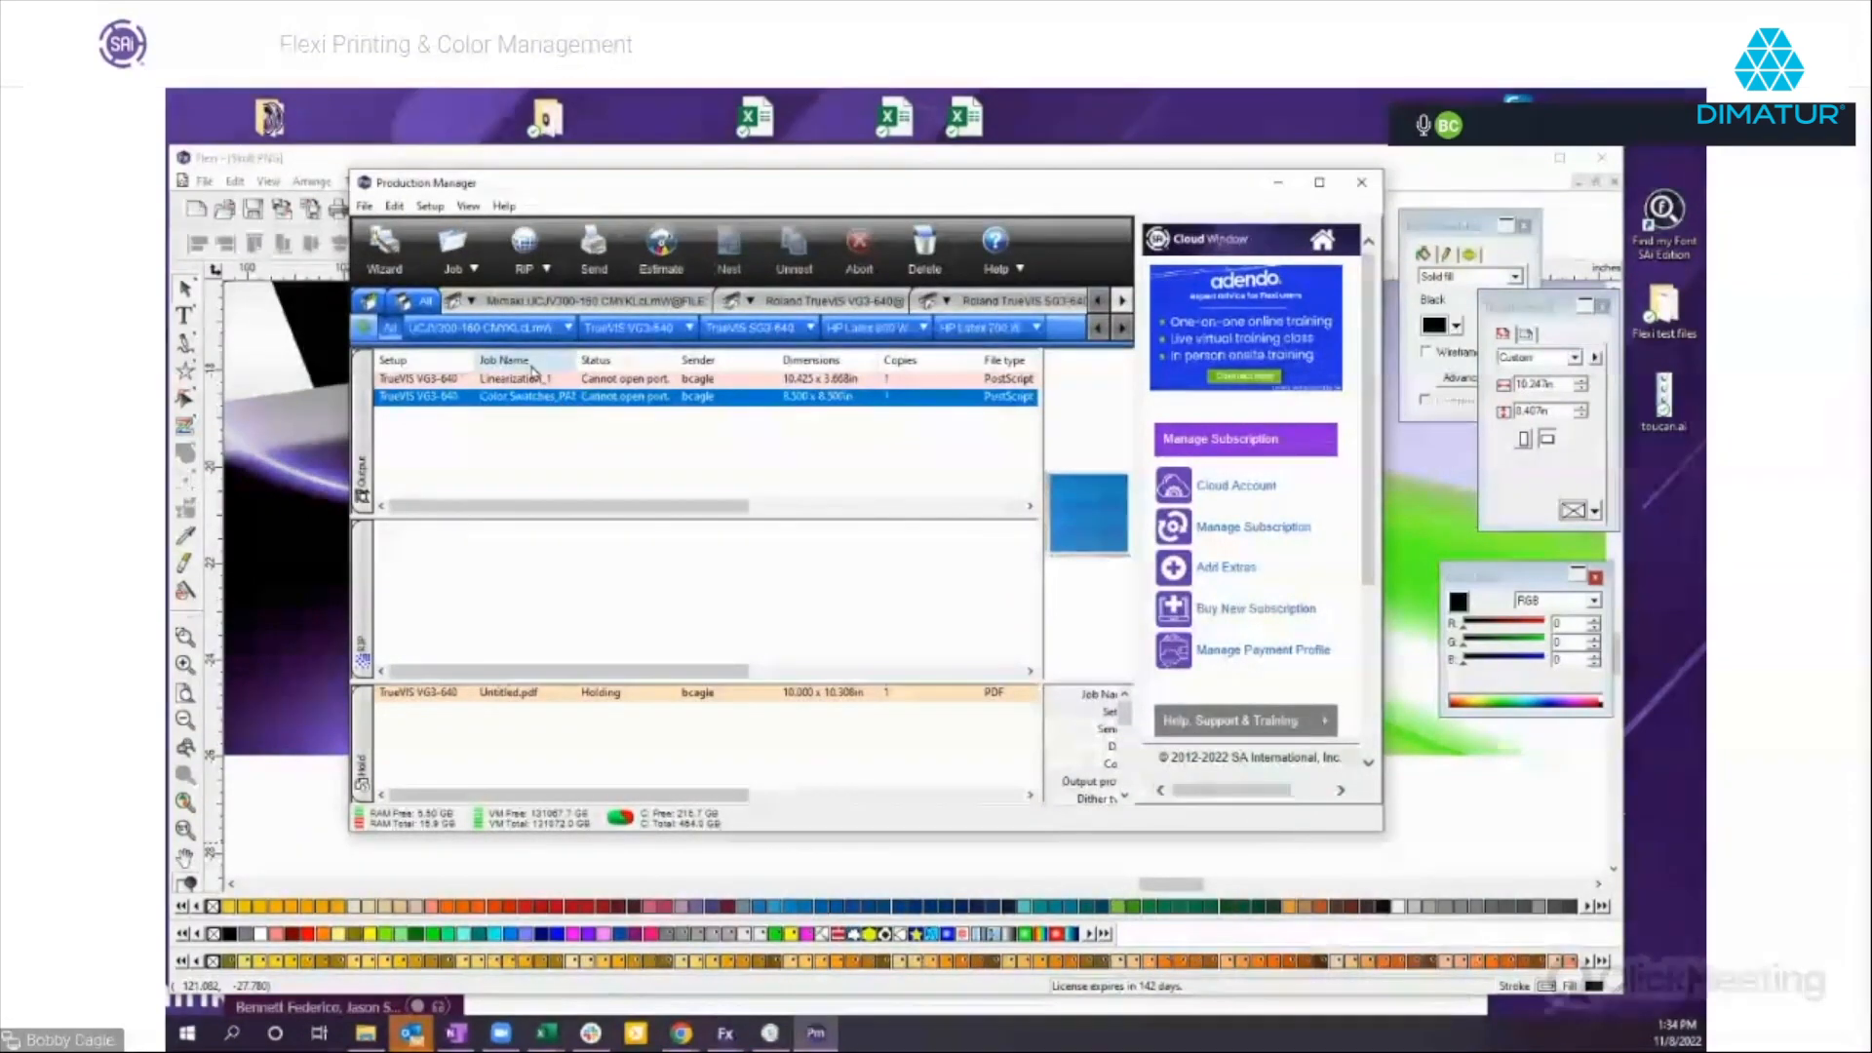
Reopen the custom spot color mapping from the TrueVIS VG3-640 default job properties.
left_click(689, 328)
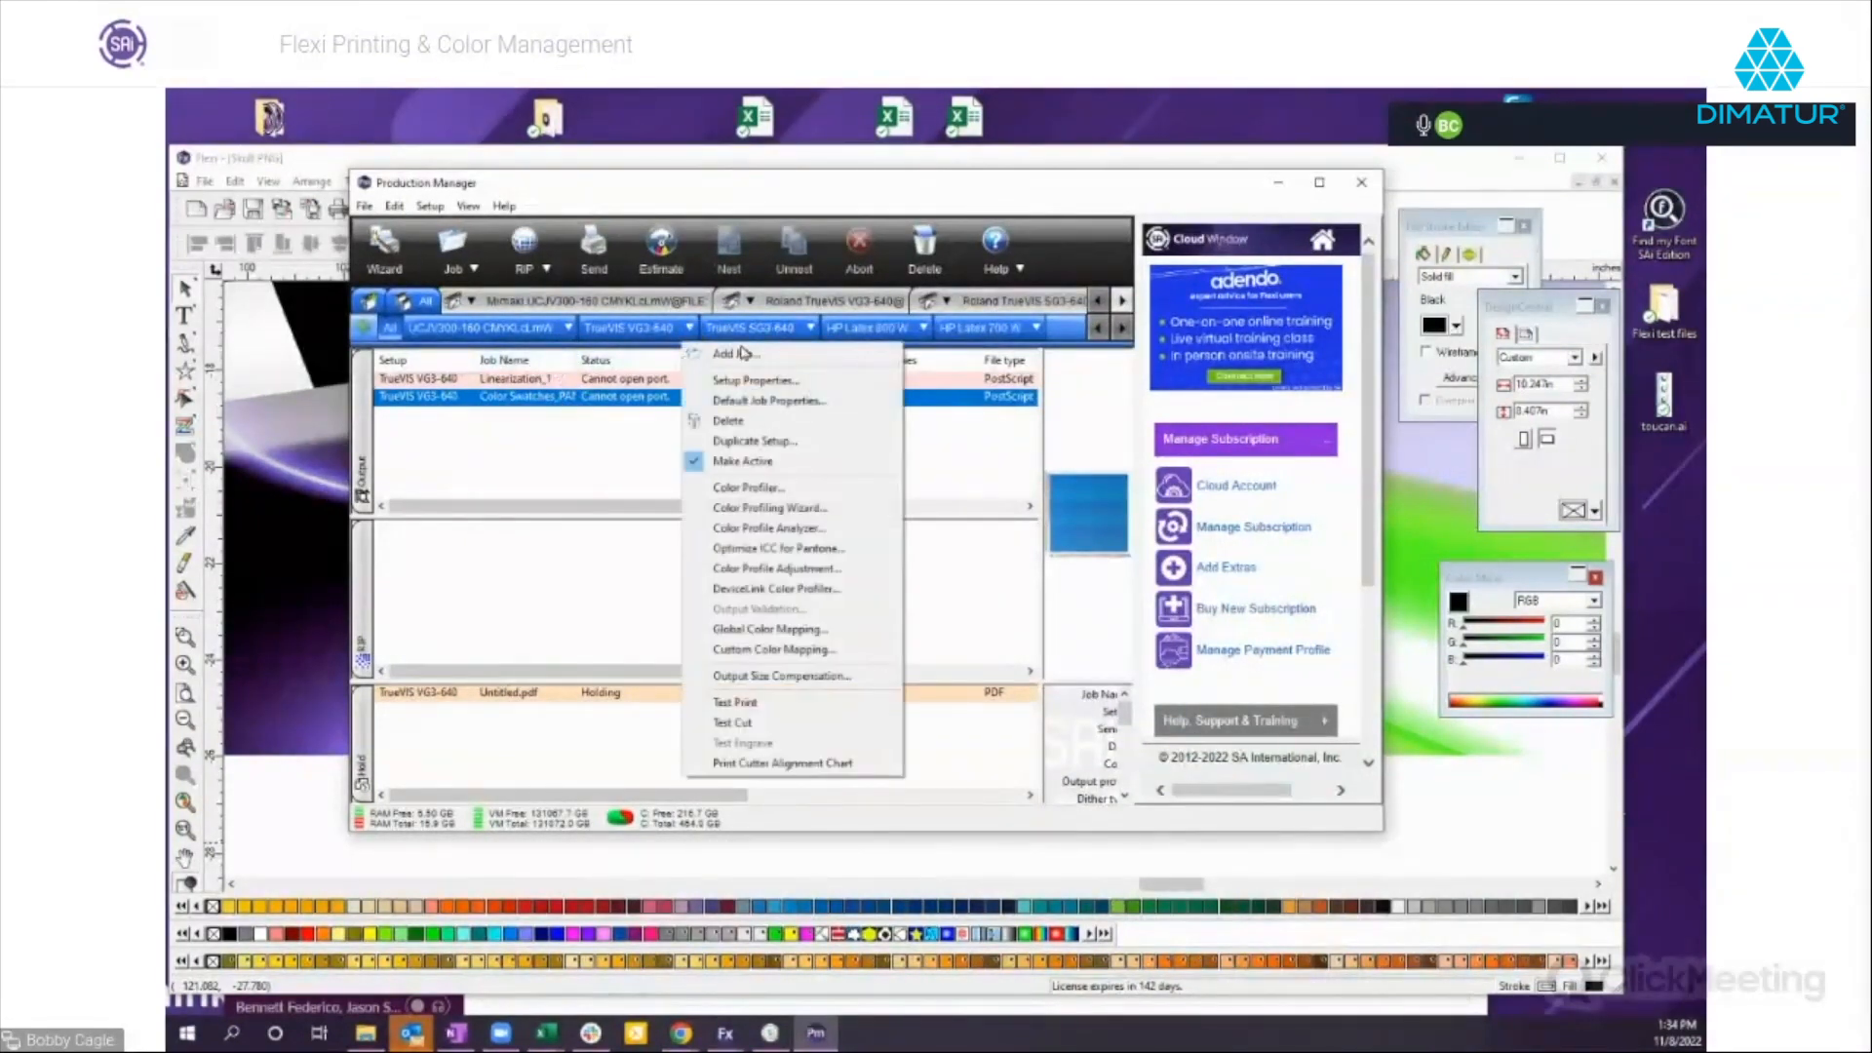
left_click(809, 404)
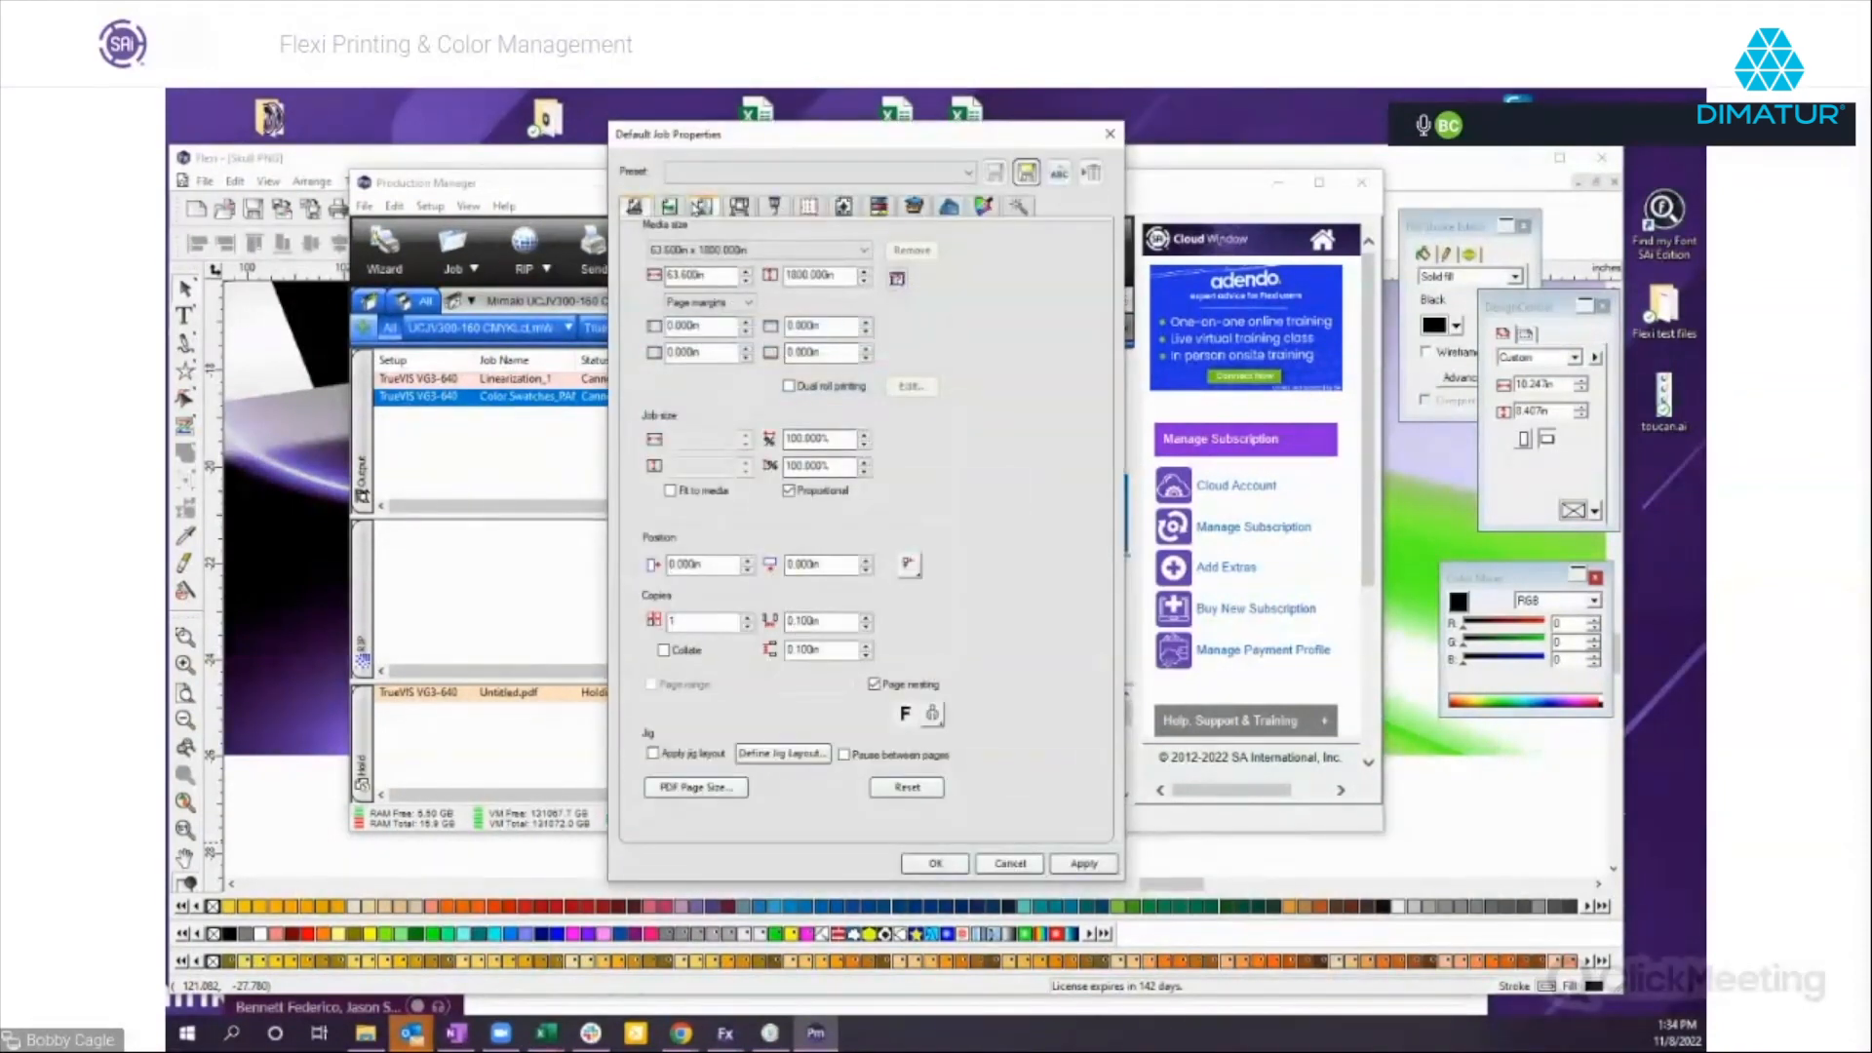
left_click(701, 206)
left_click(843, 568)
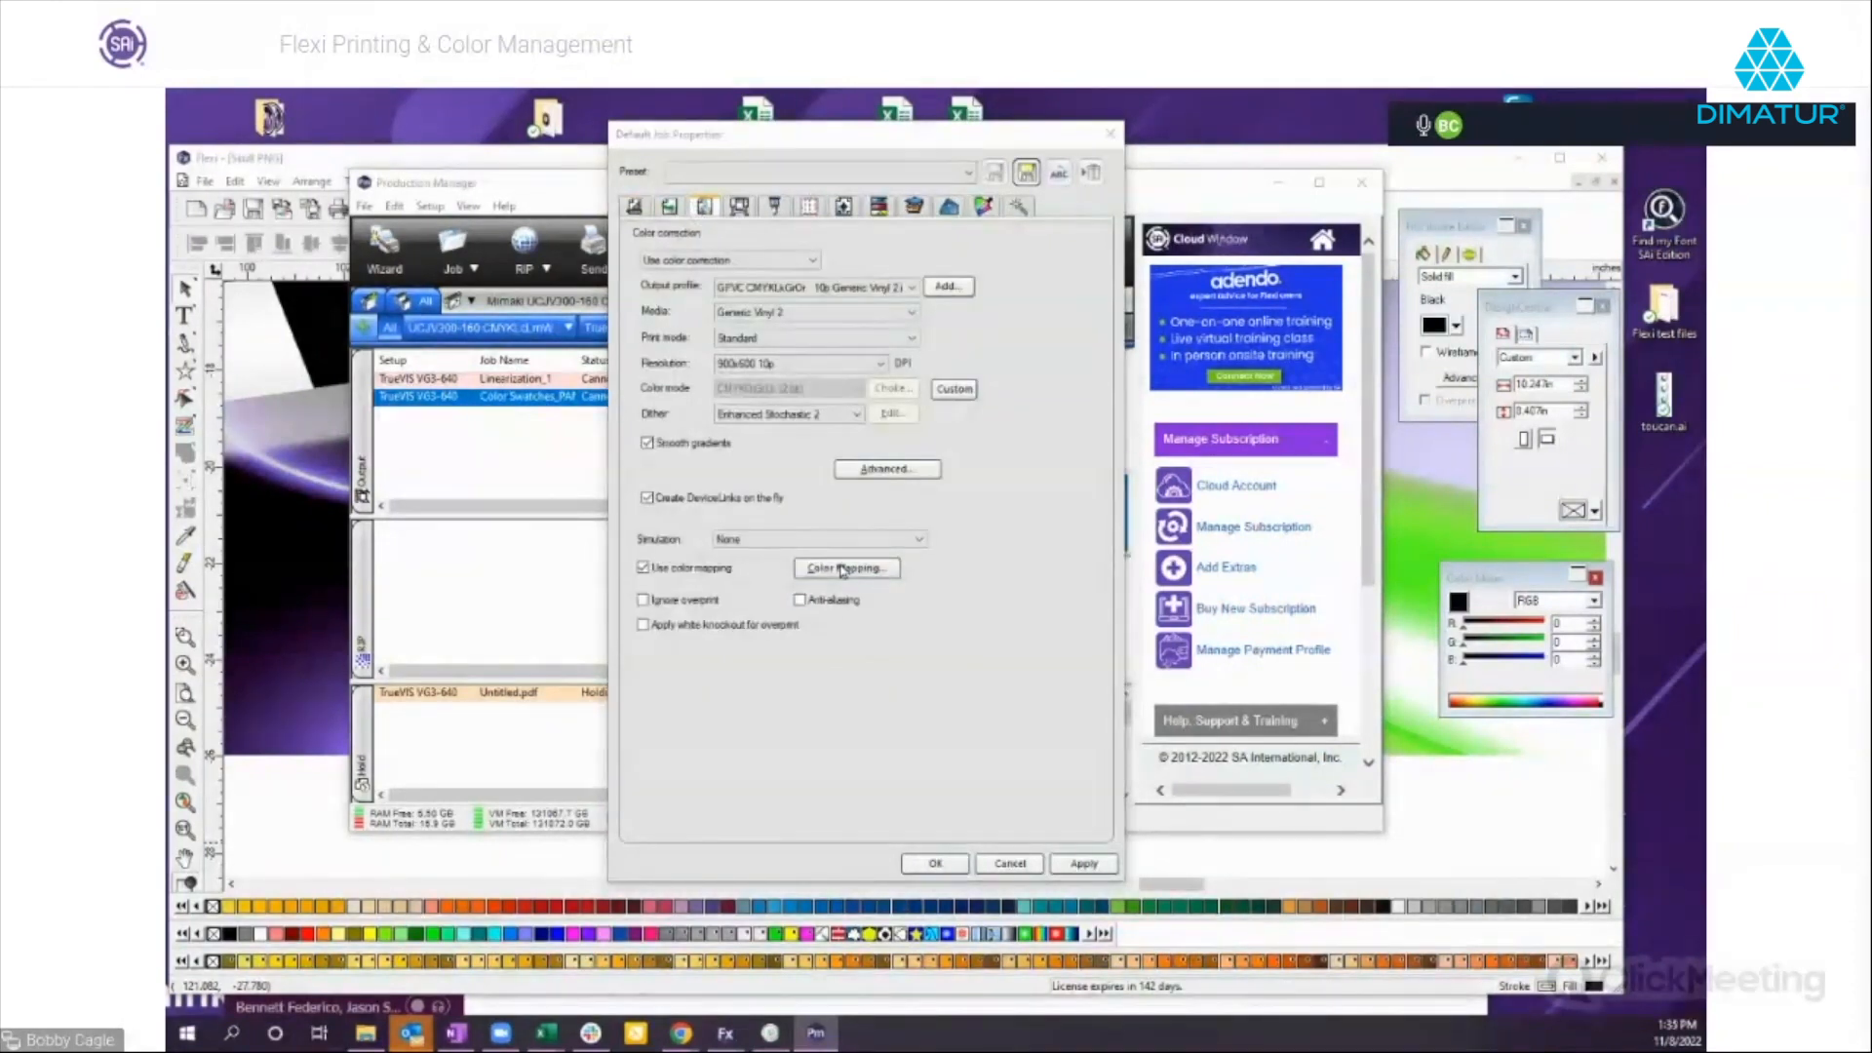
Update PANTONE 300 C to the closest matching swatch at X 20, Y 25, save the color, and close the mapping and job properties.
double_click(670, 537)
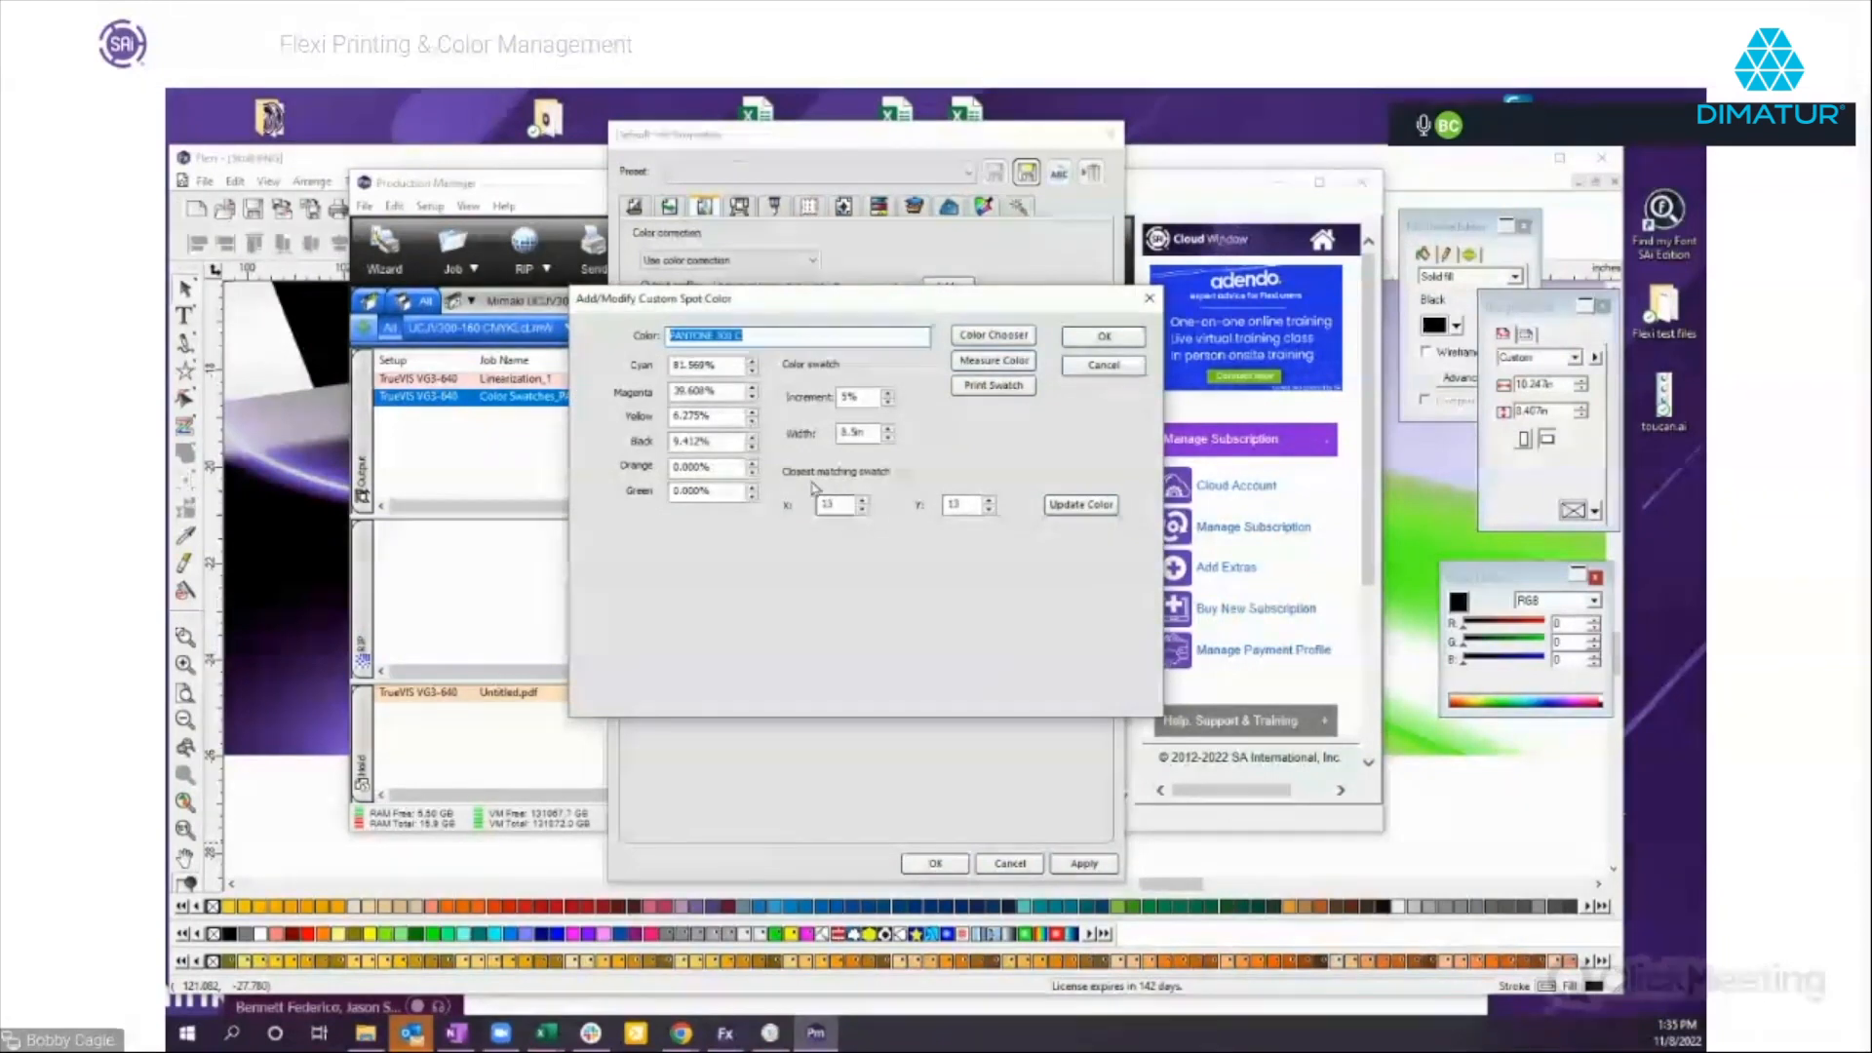
left_click(844, 506)
double_click(844, 506)
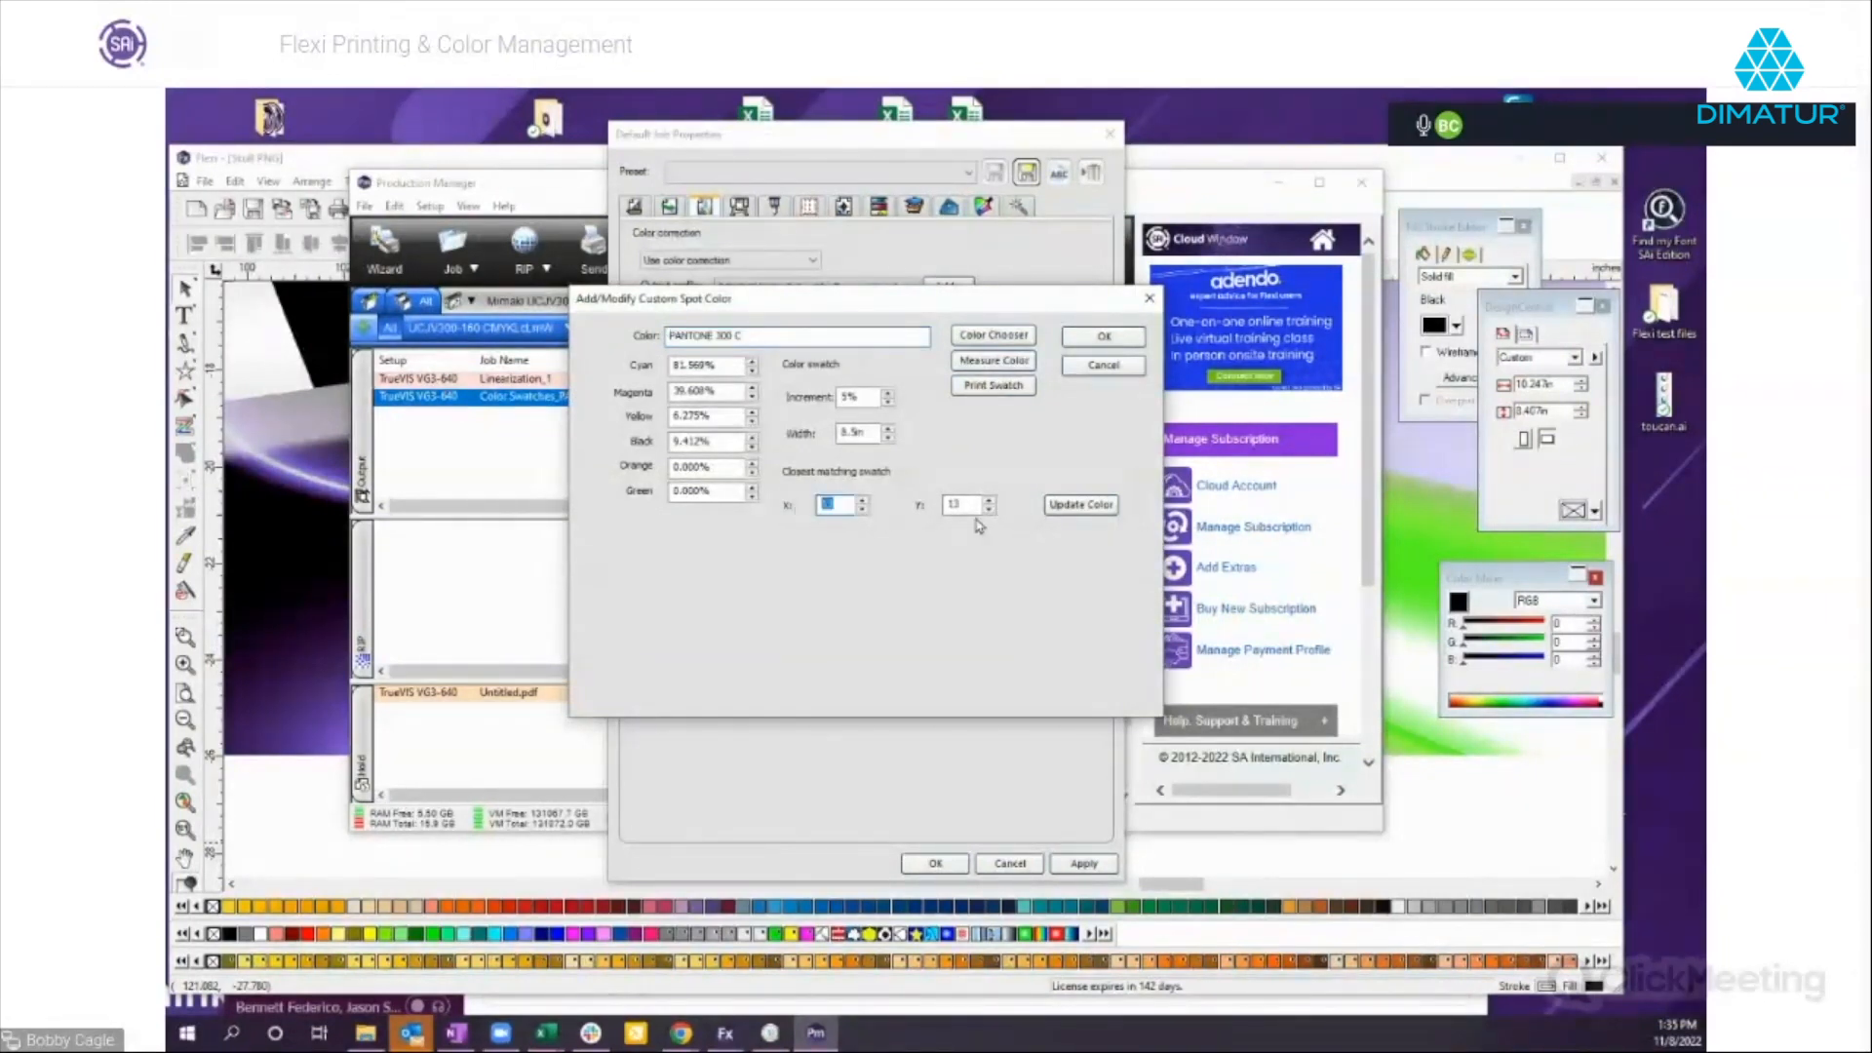
double_click(850, 503)
double_click(954, 504)
left_click(1081, 505)
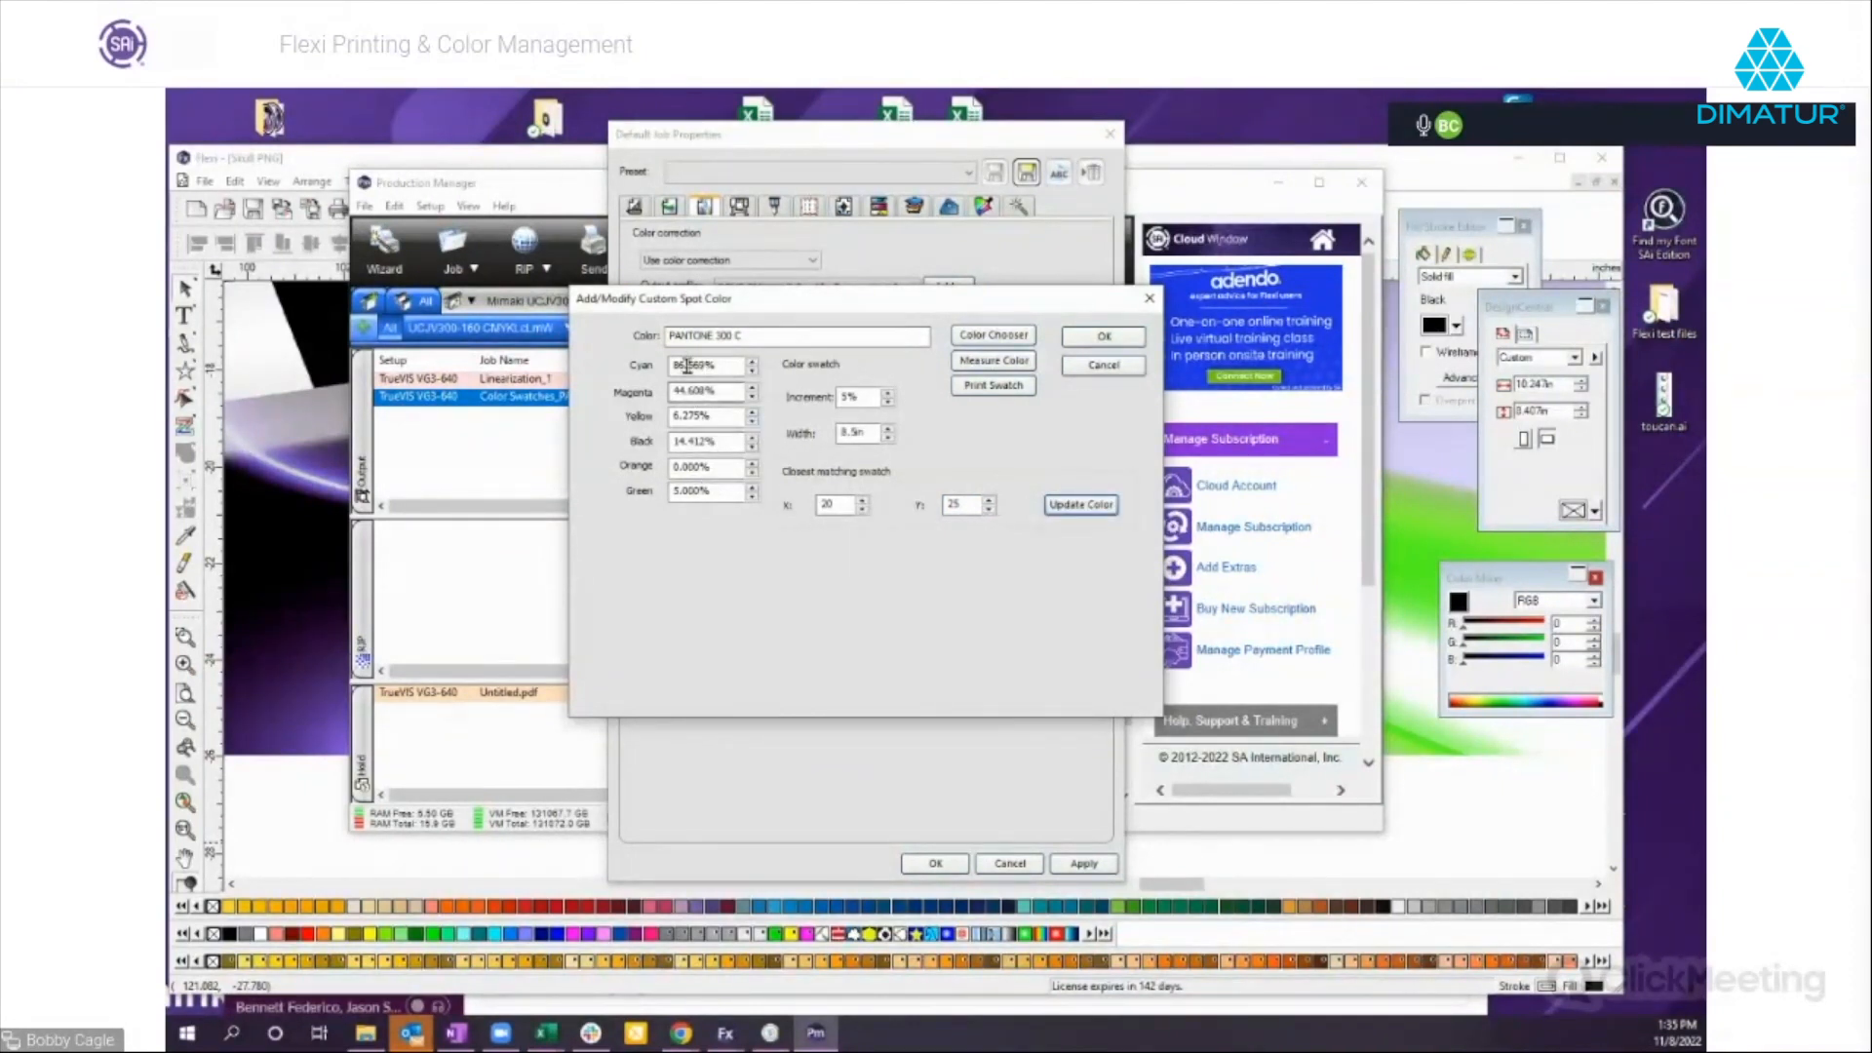
left_click_drag(740, 338, 657, 314)
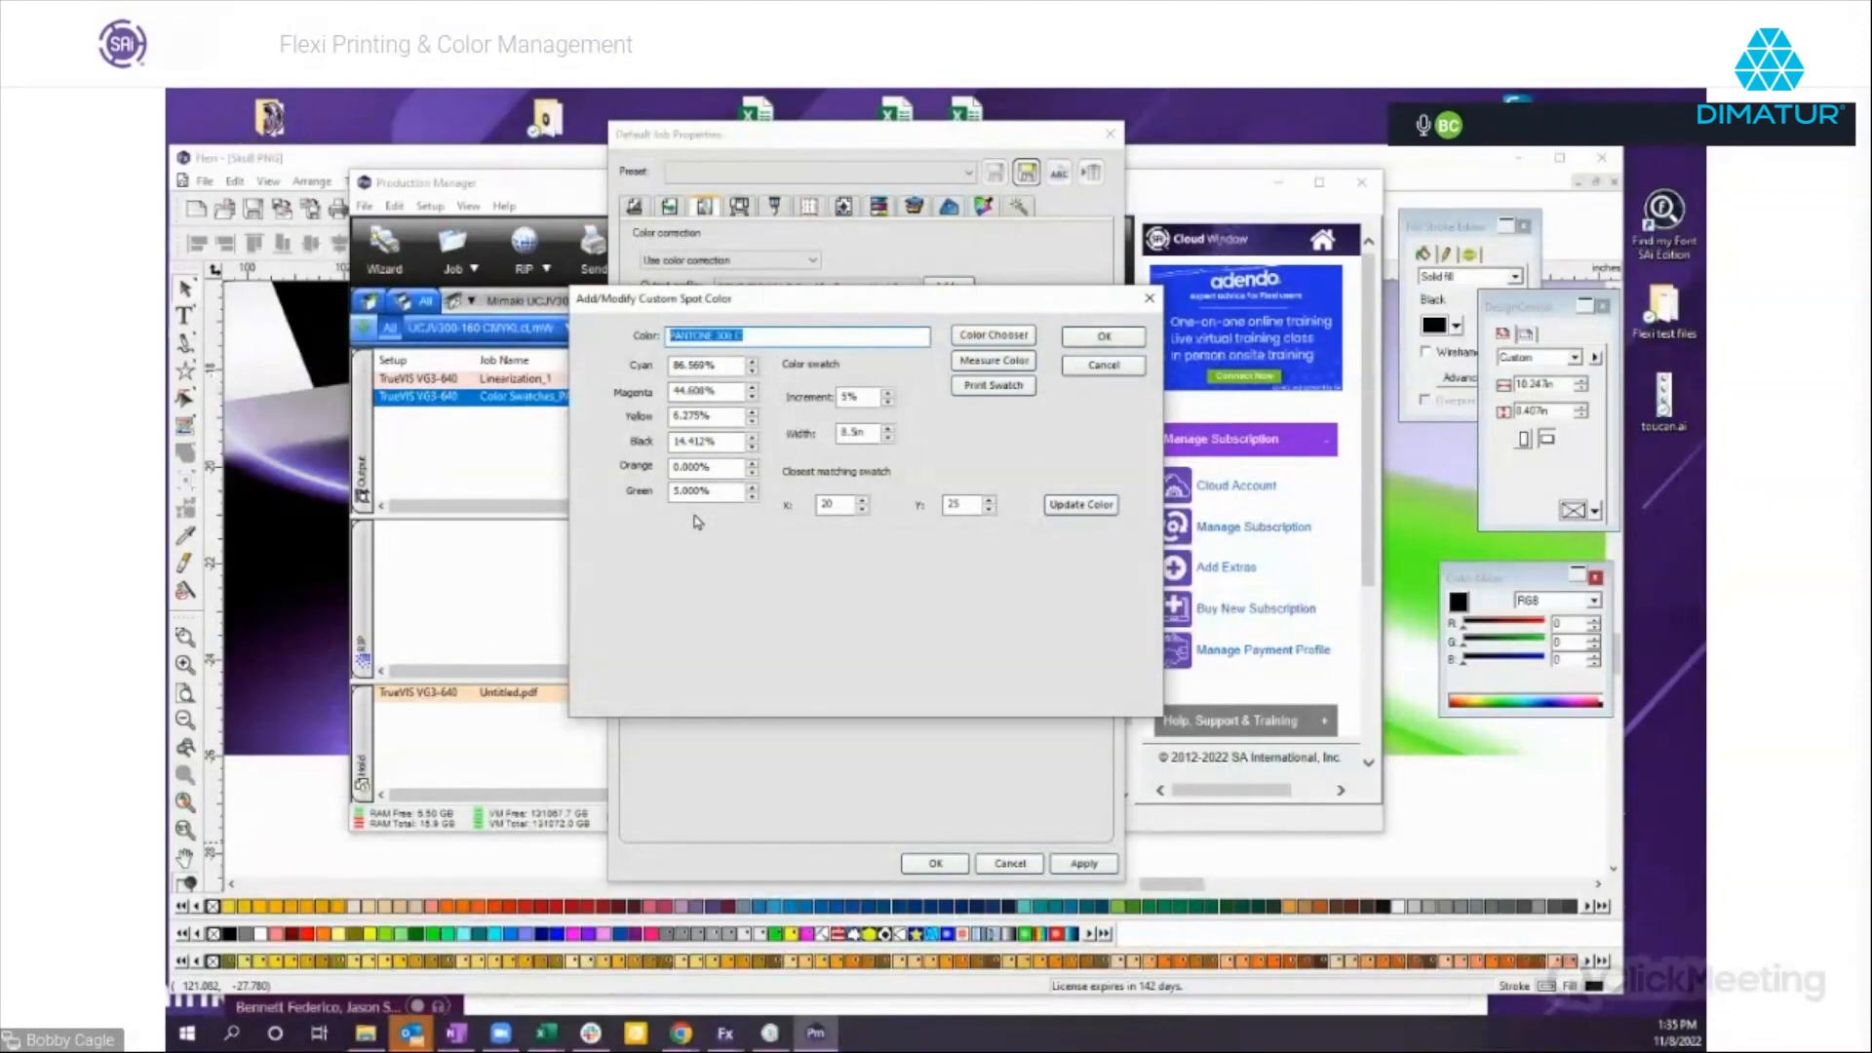
left_click(1105, 336)
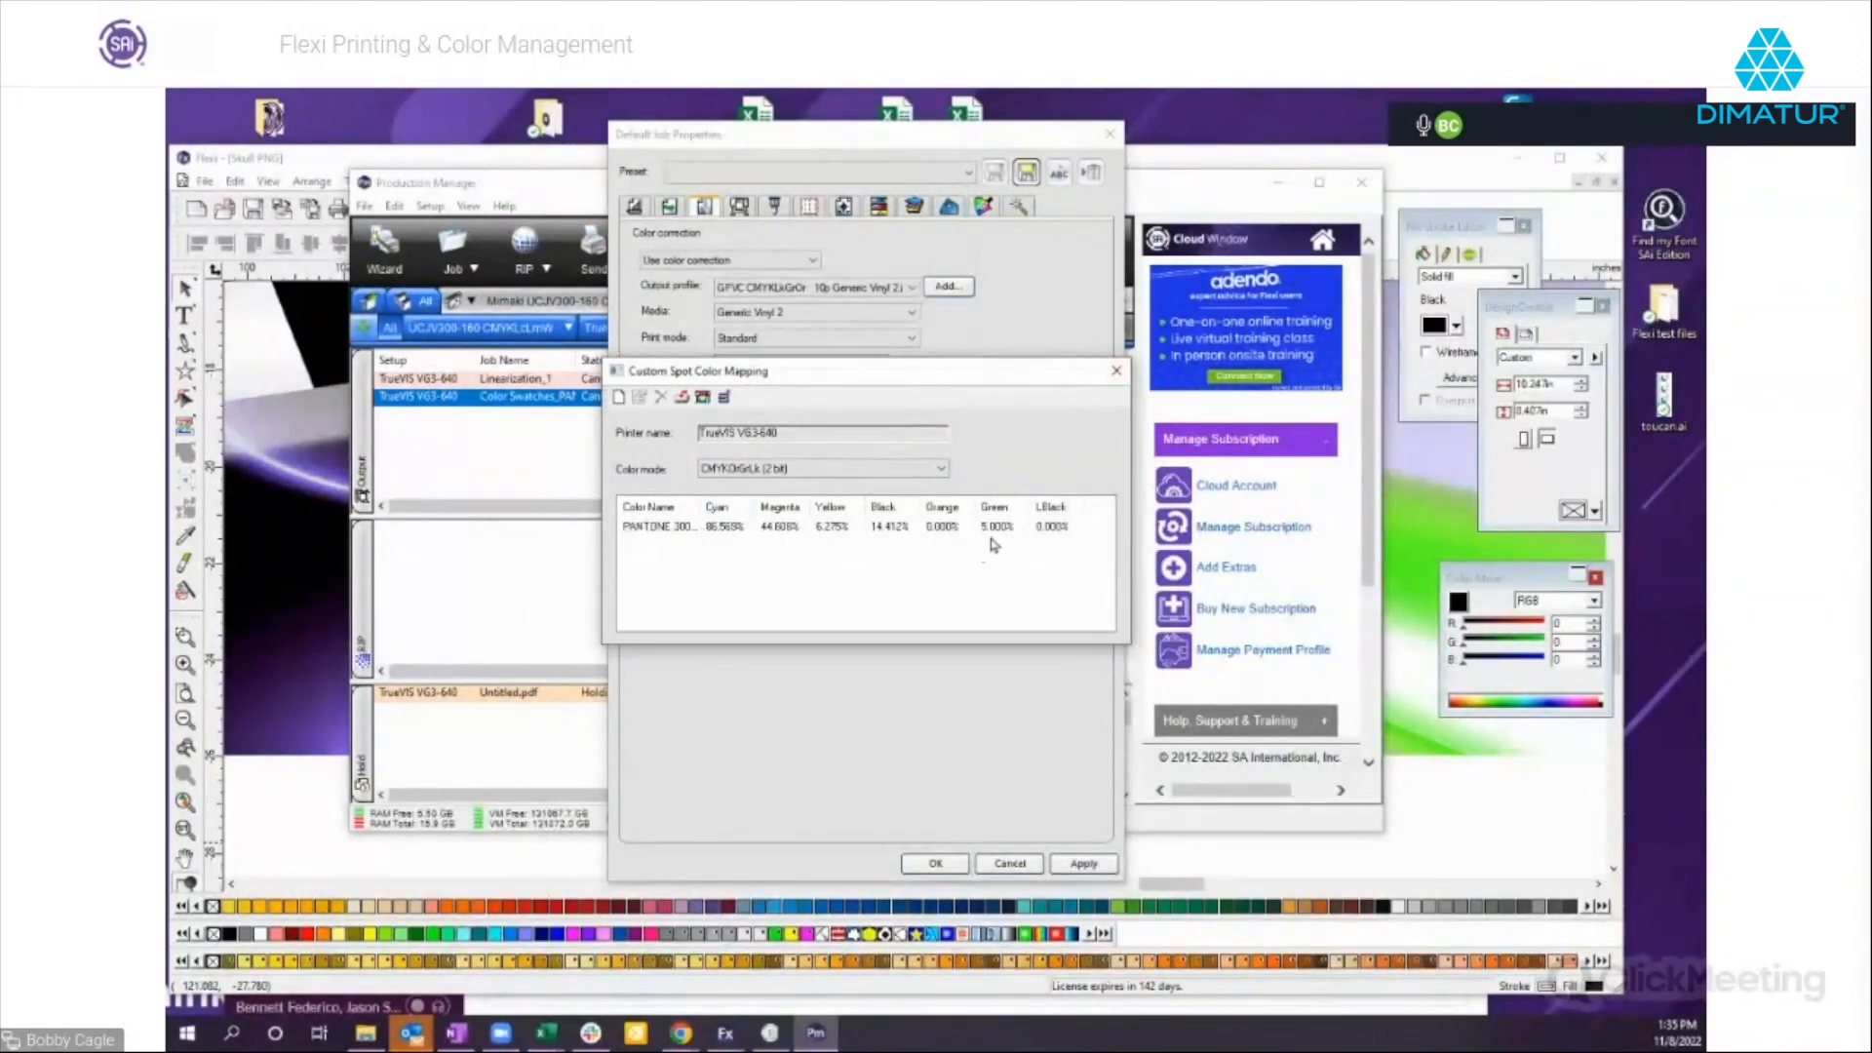
left_click(752, 538)
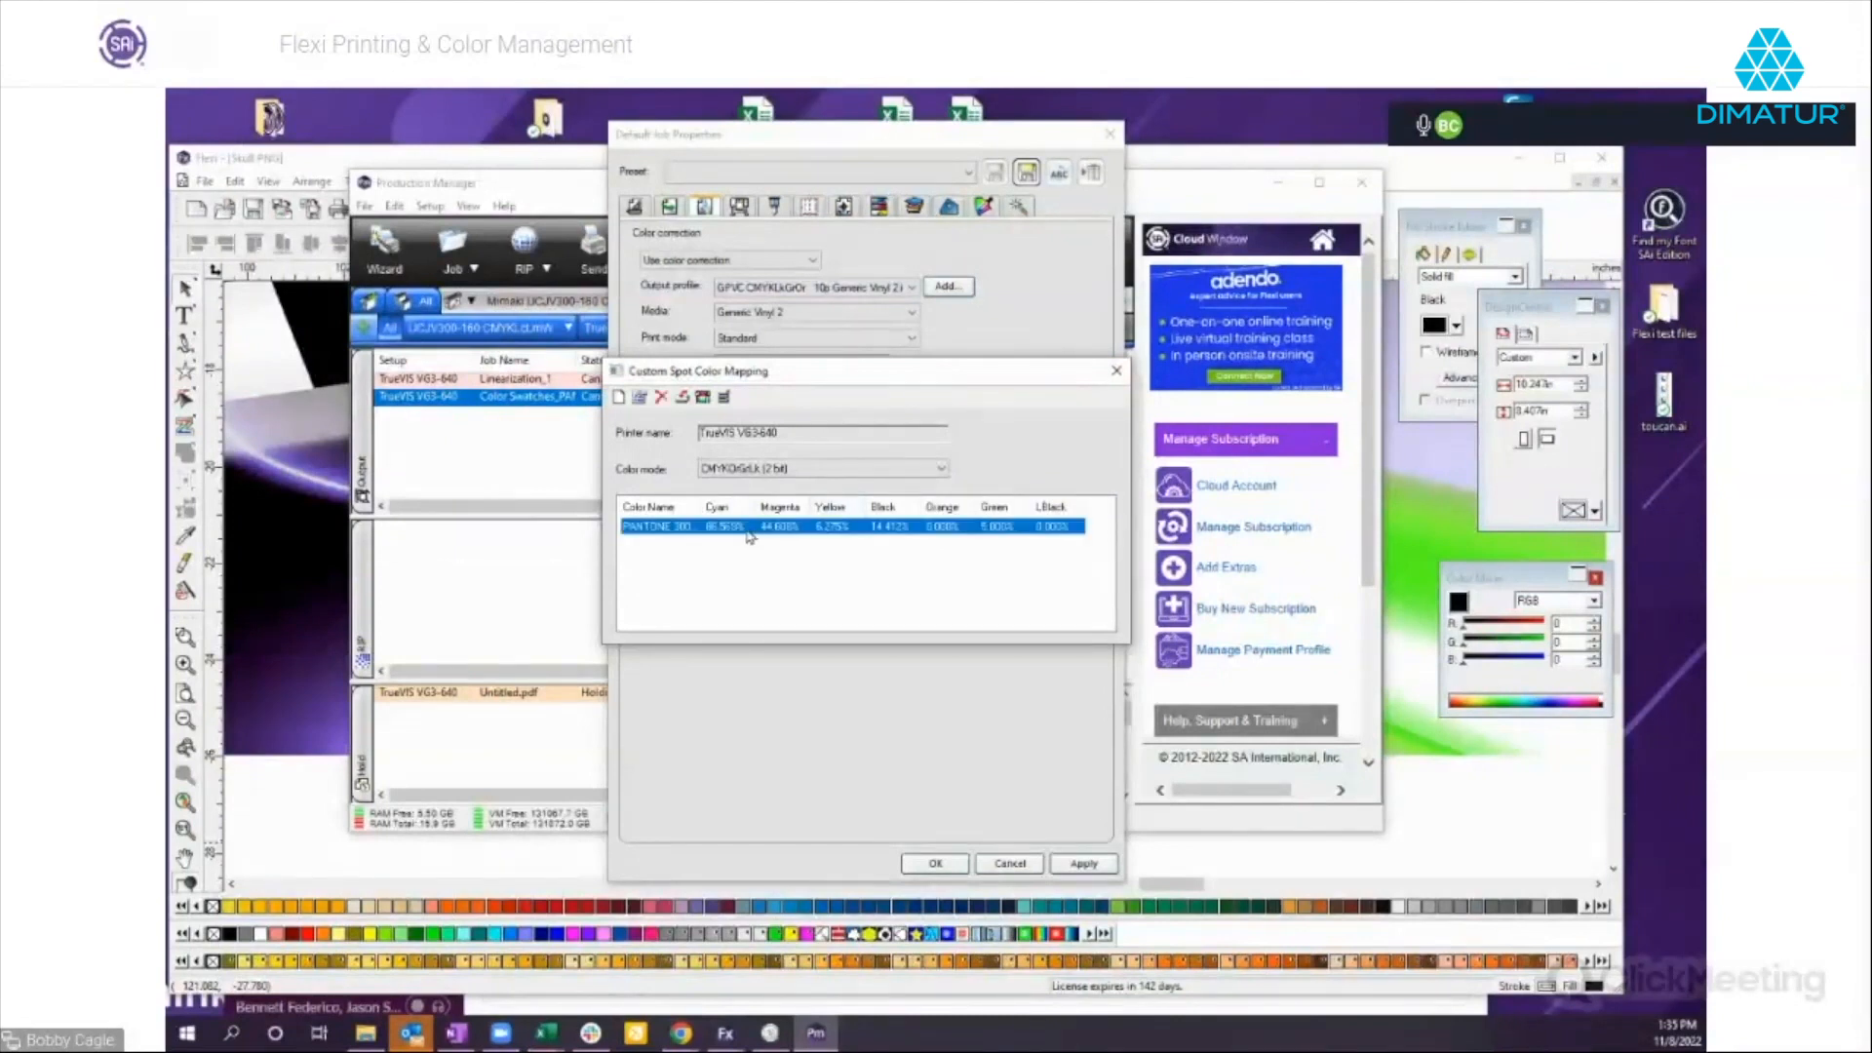
left_click(1116, 371)
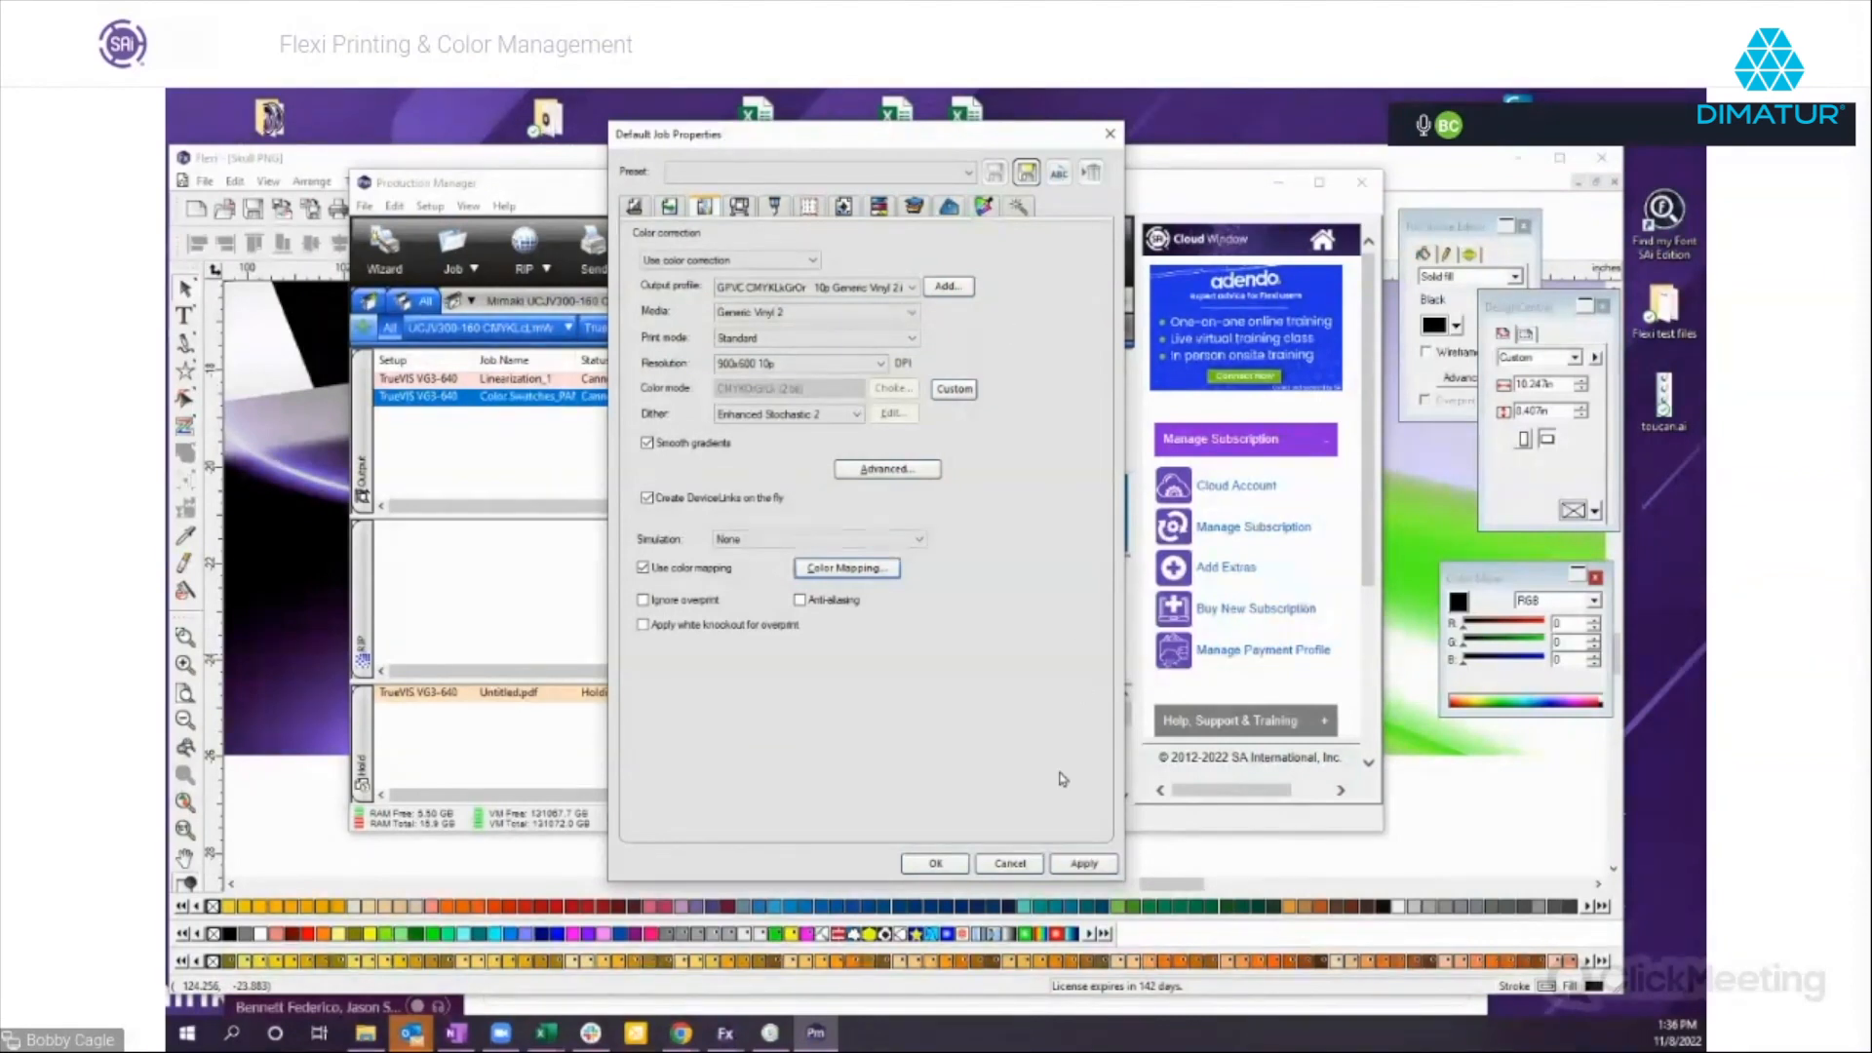
left_click(1012, 864)
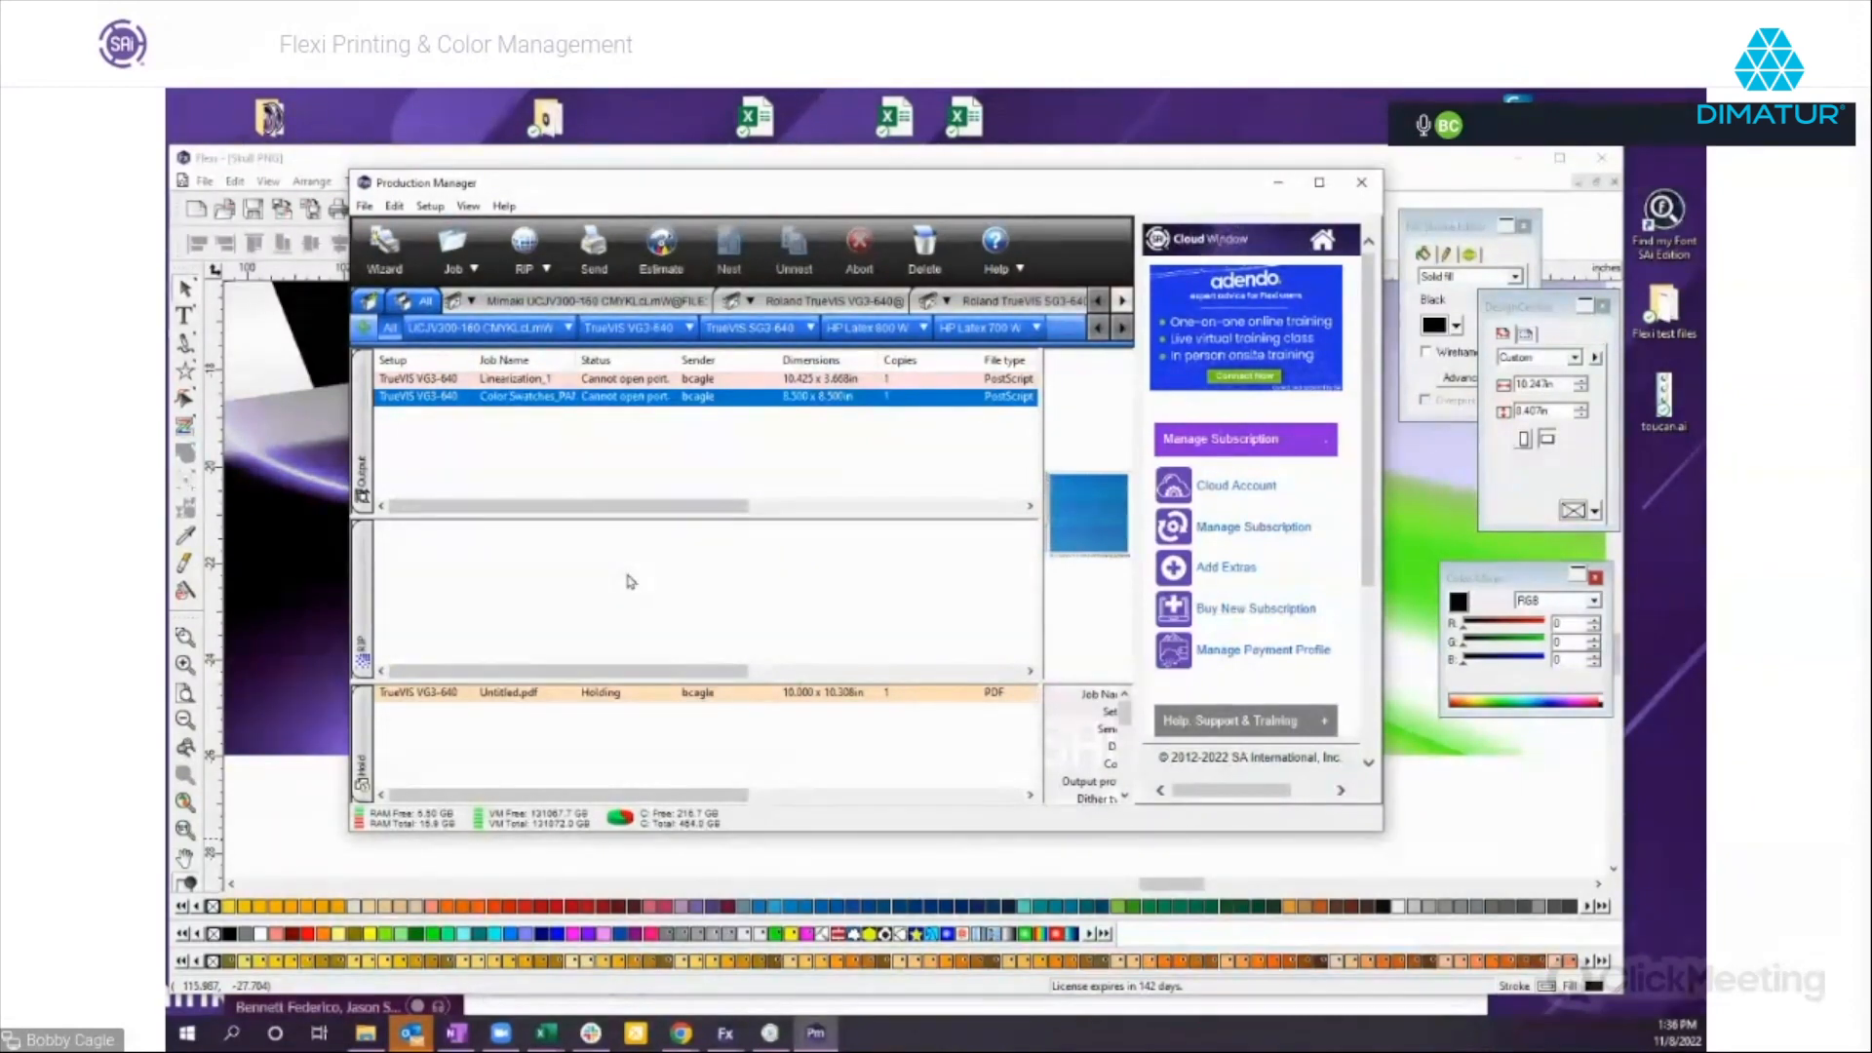
Open Optimize ICC for Pantone for the TrueVIS VG3-640 setup and bring its window into view over Production Manager.
left_click(688, 329)
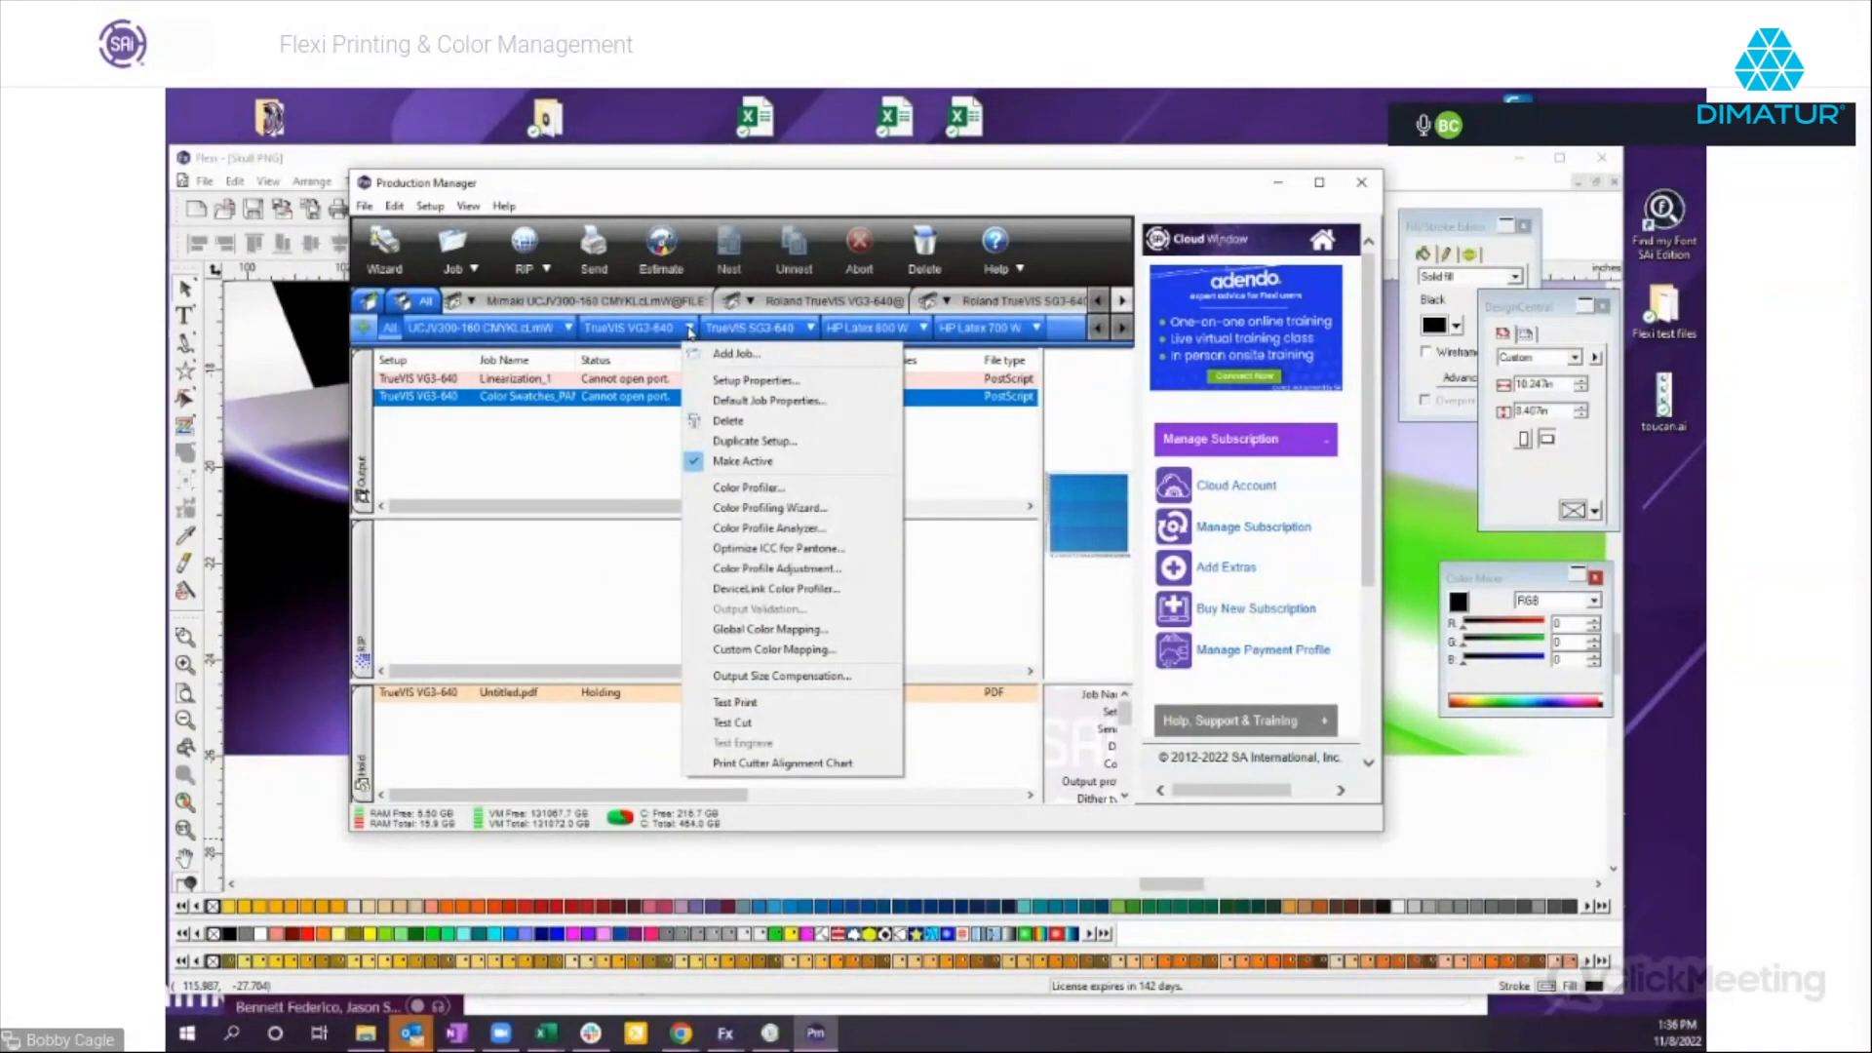
left_click(736, 549)
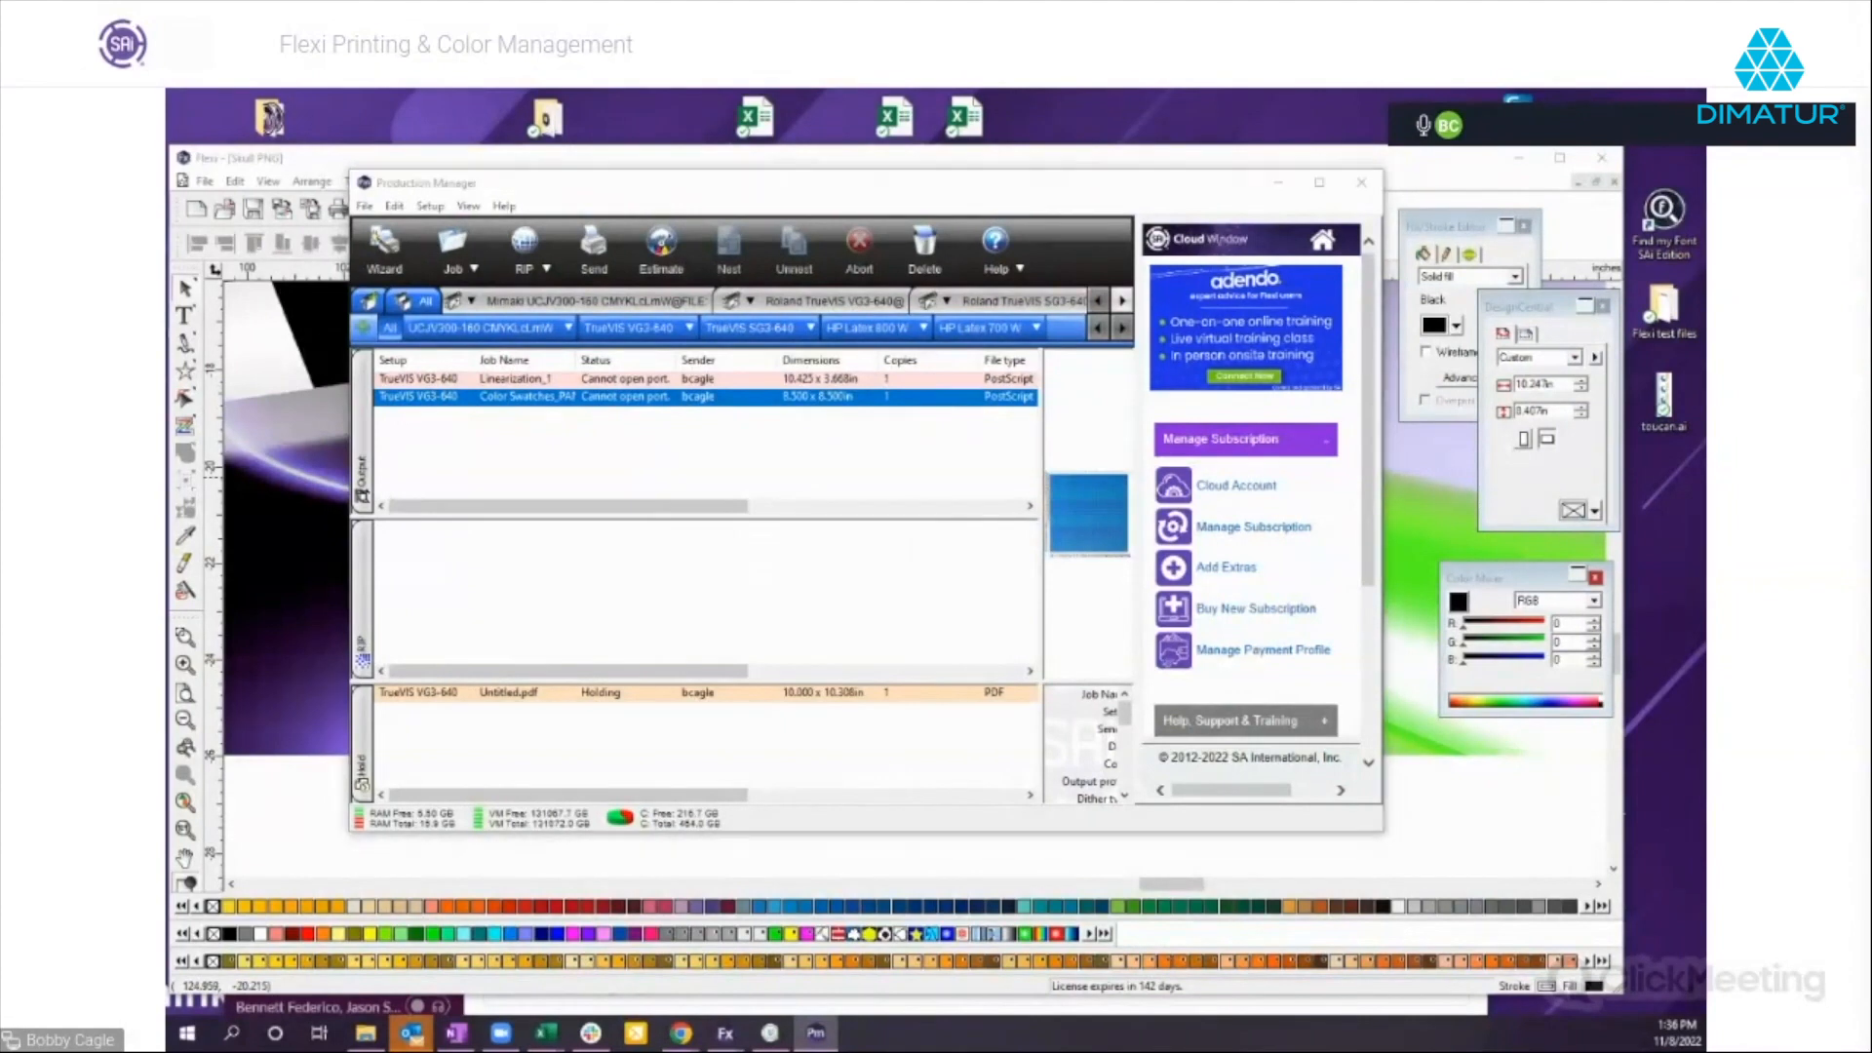
left_click_drag(1338, 218, 660, 215)
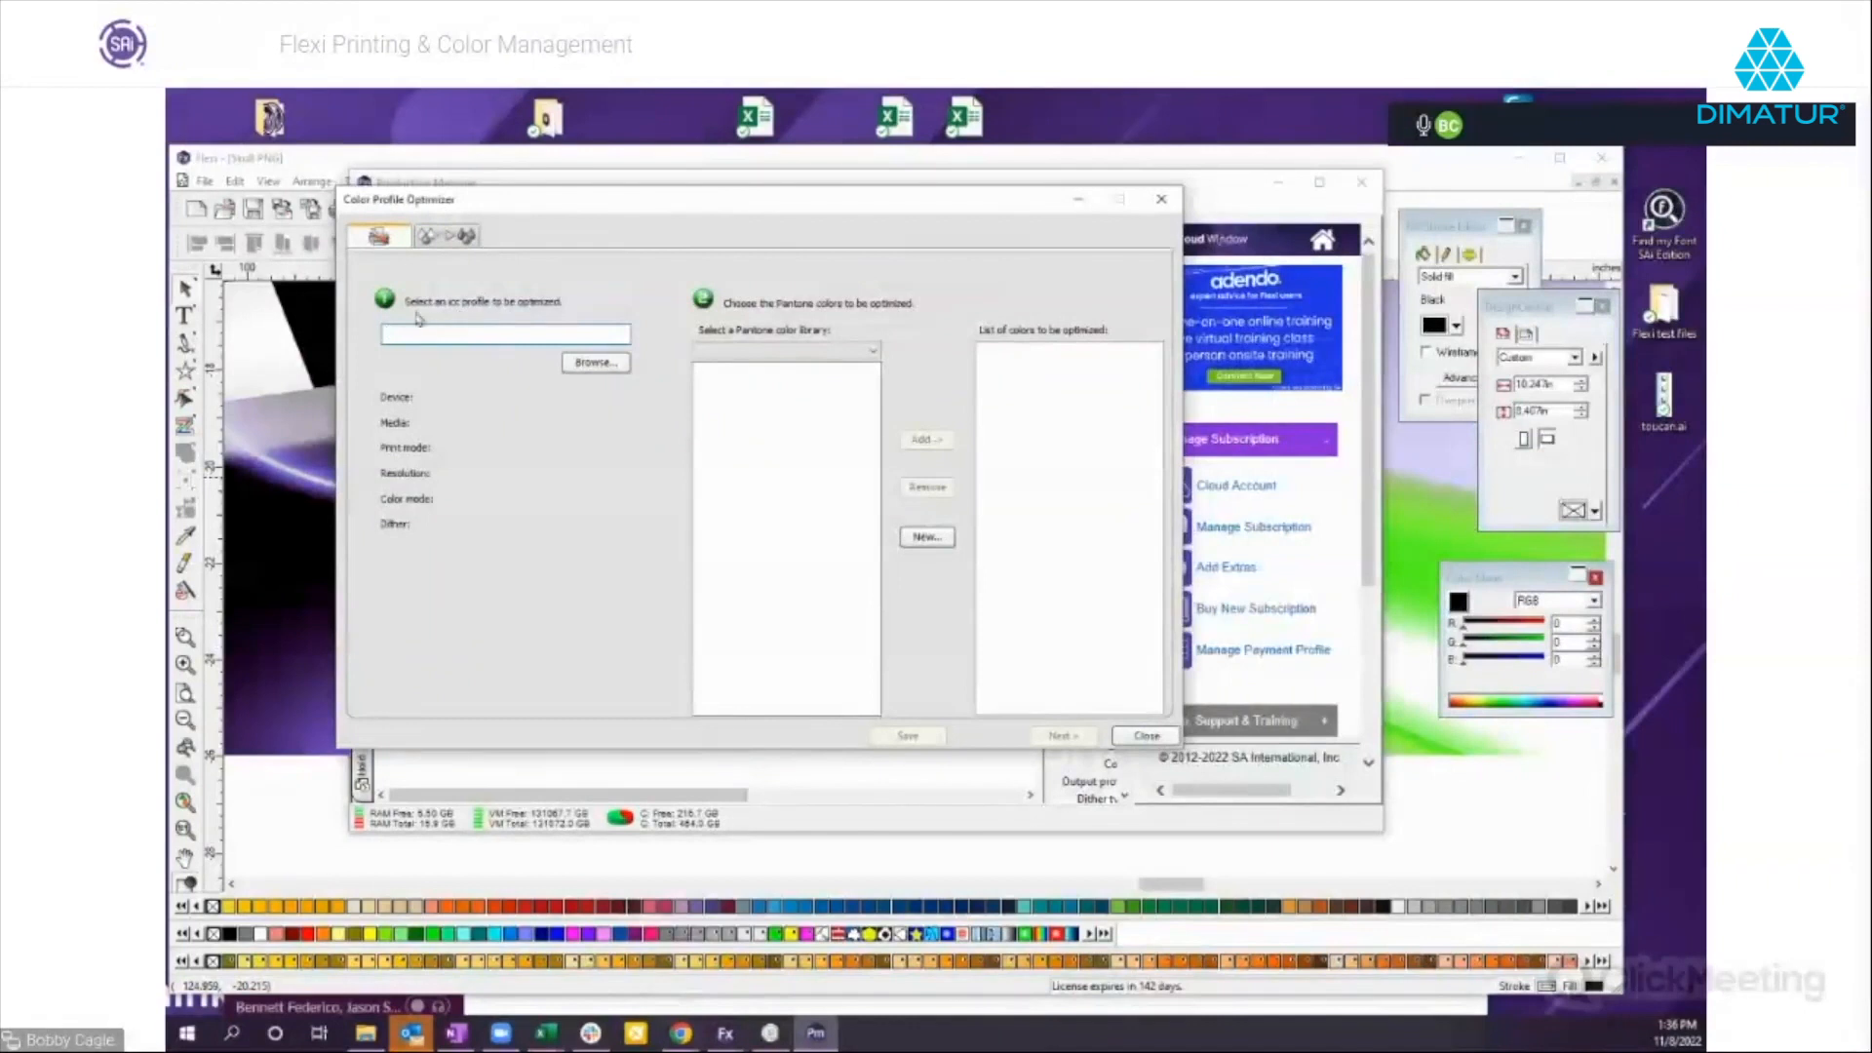
Try to load the Mimaki JV100 CMYK profile from the webinar's Profiles folder as the profile for optimization.
left_click(600, 366)
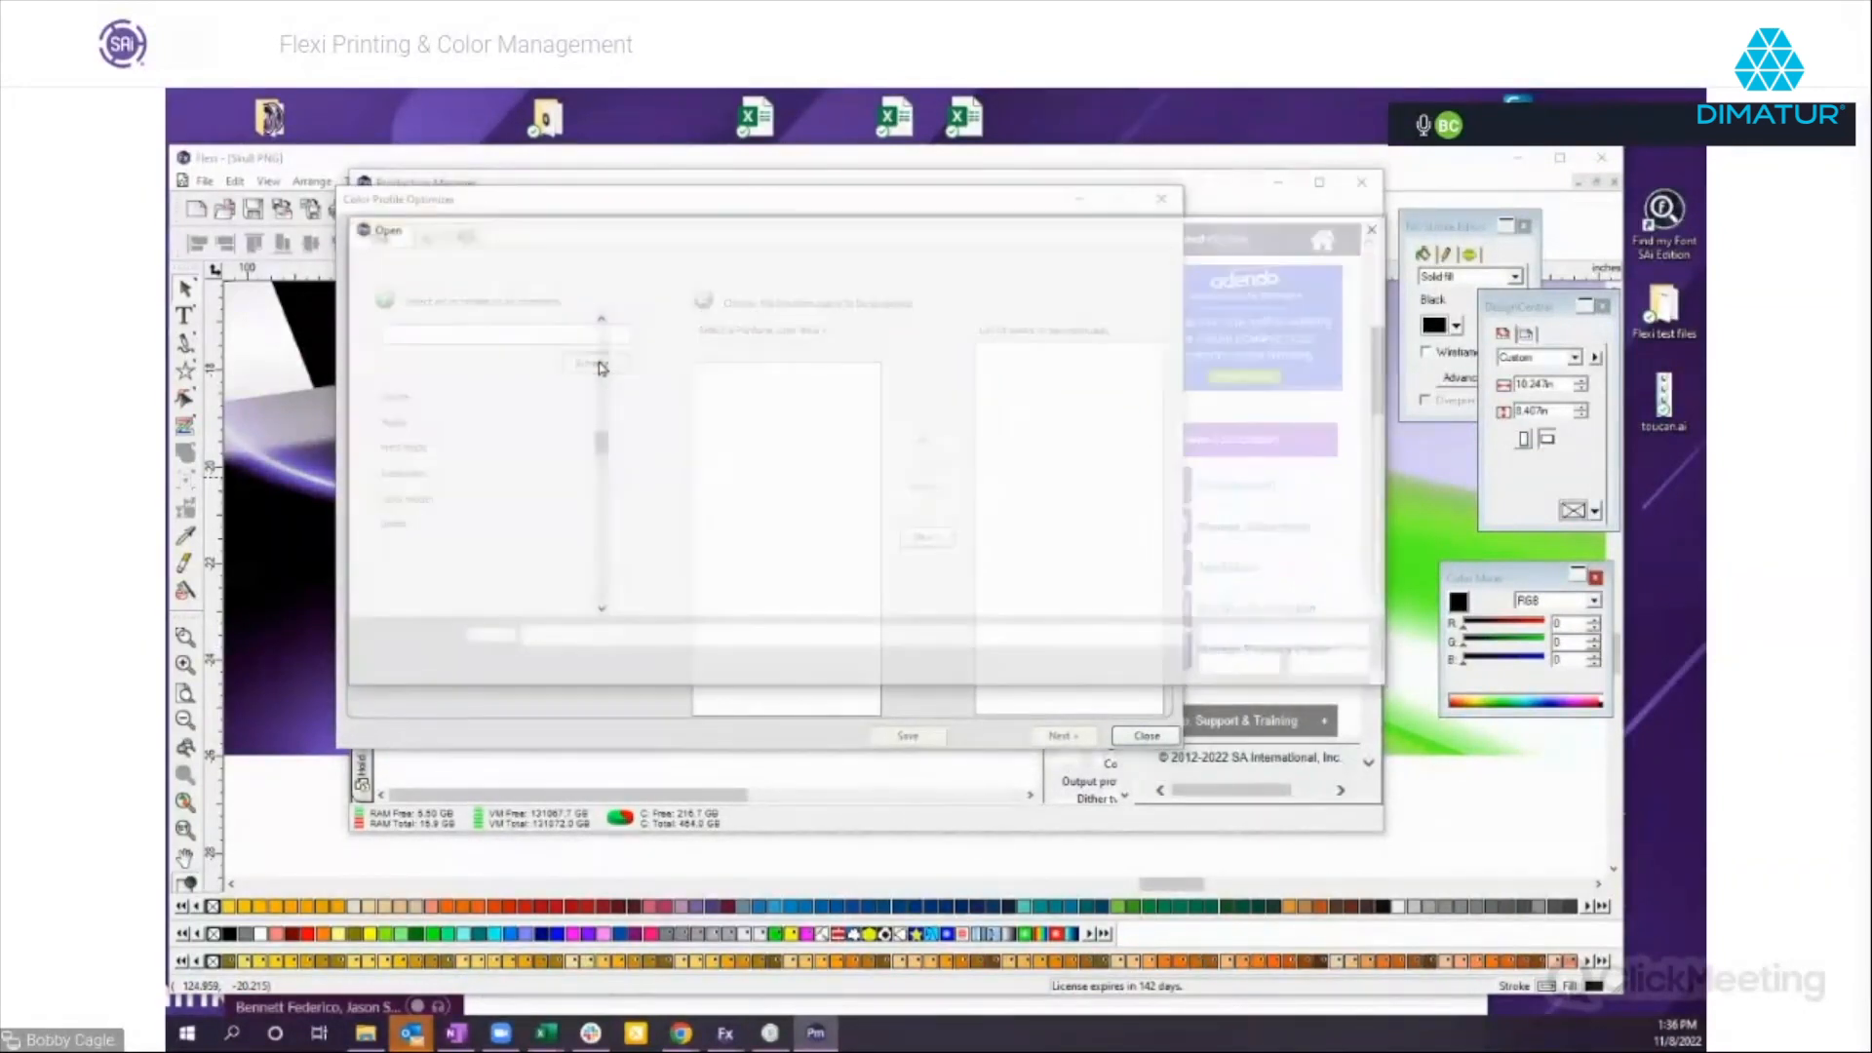
left_click_drag(598, 451, 600, 334)
left_click(434, 532)
double_click(719, 443)
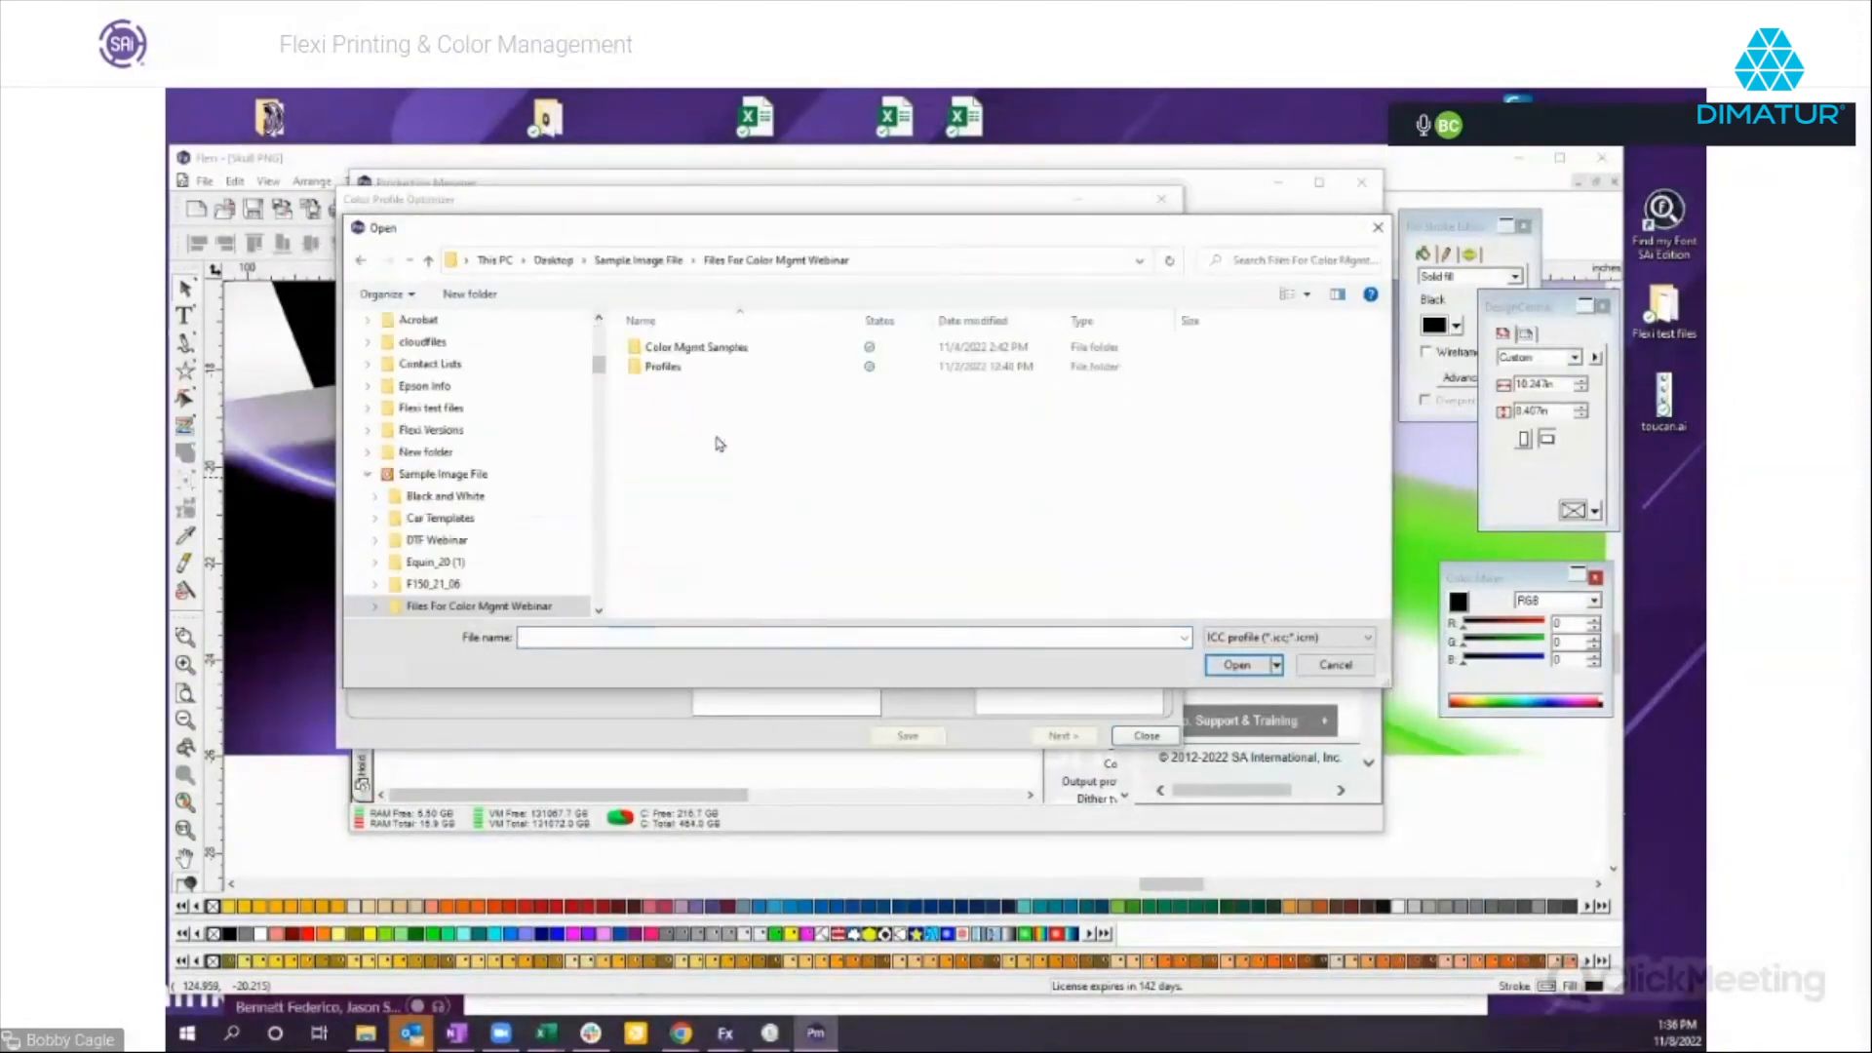
double_click(679, 369)
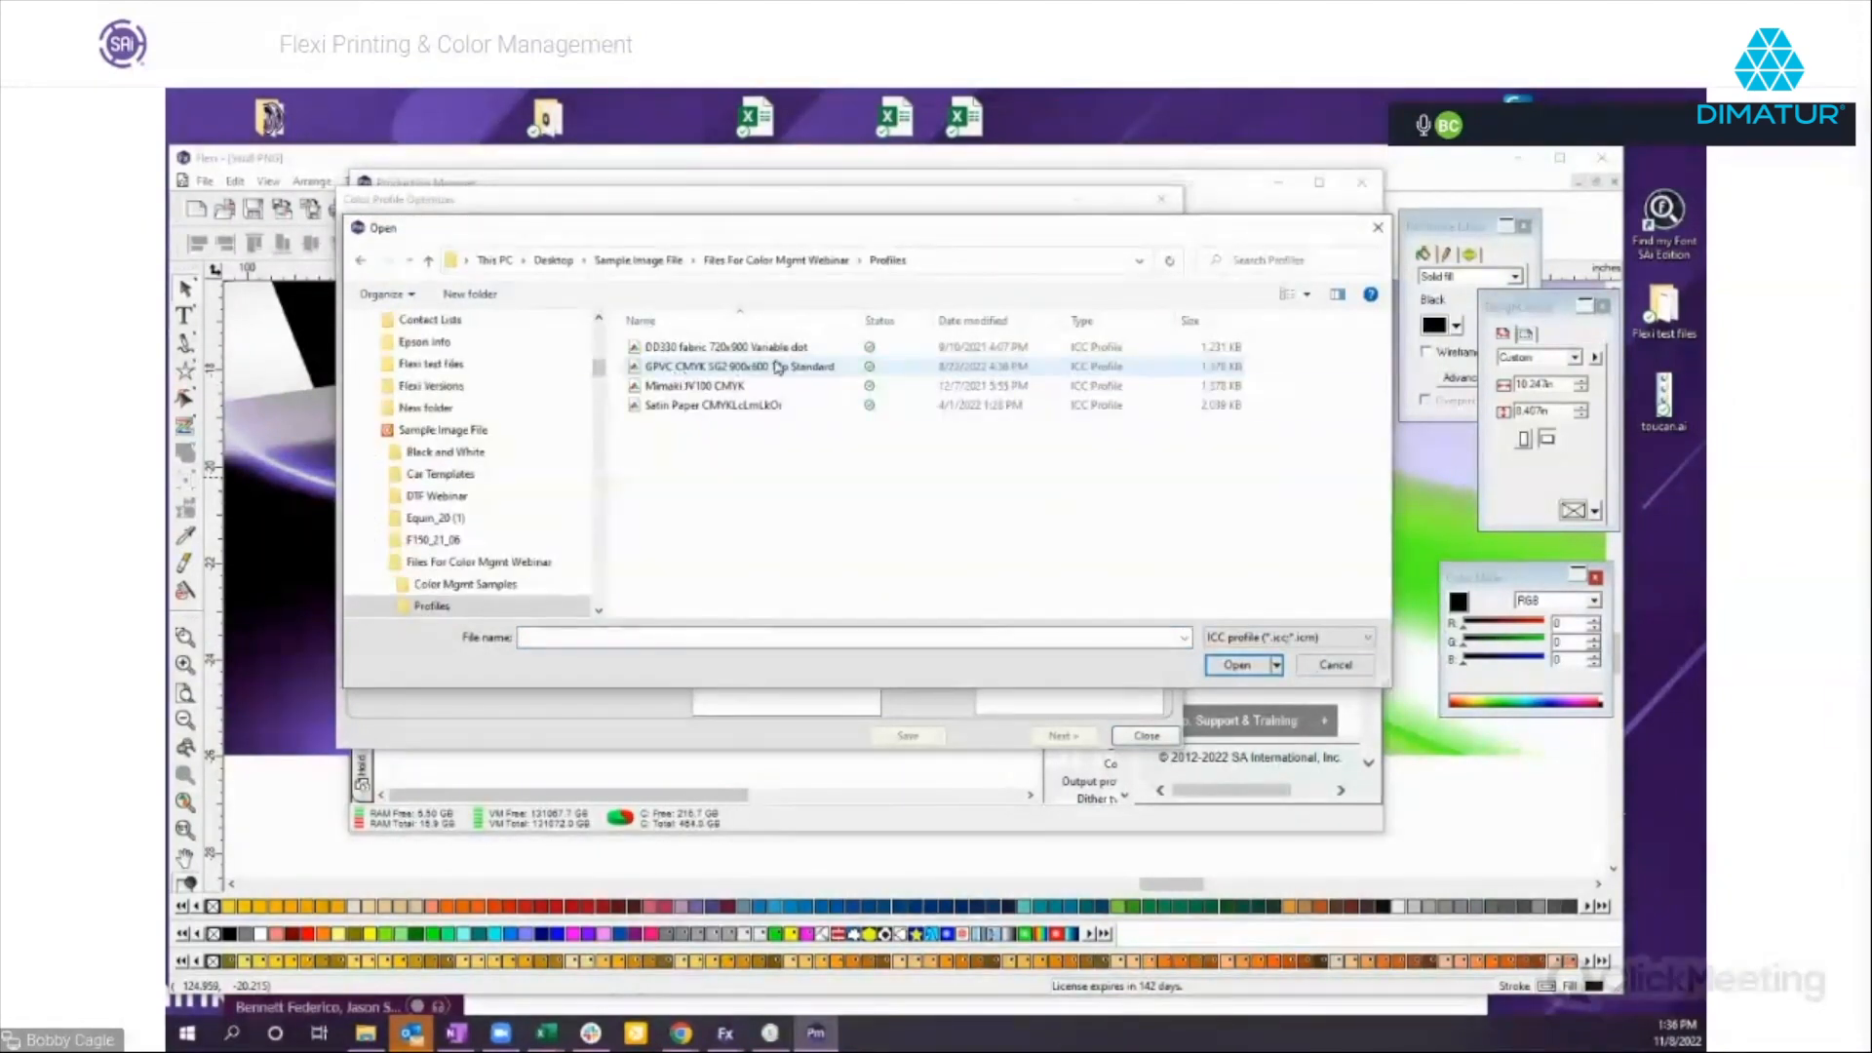
double_click(682, 390)
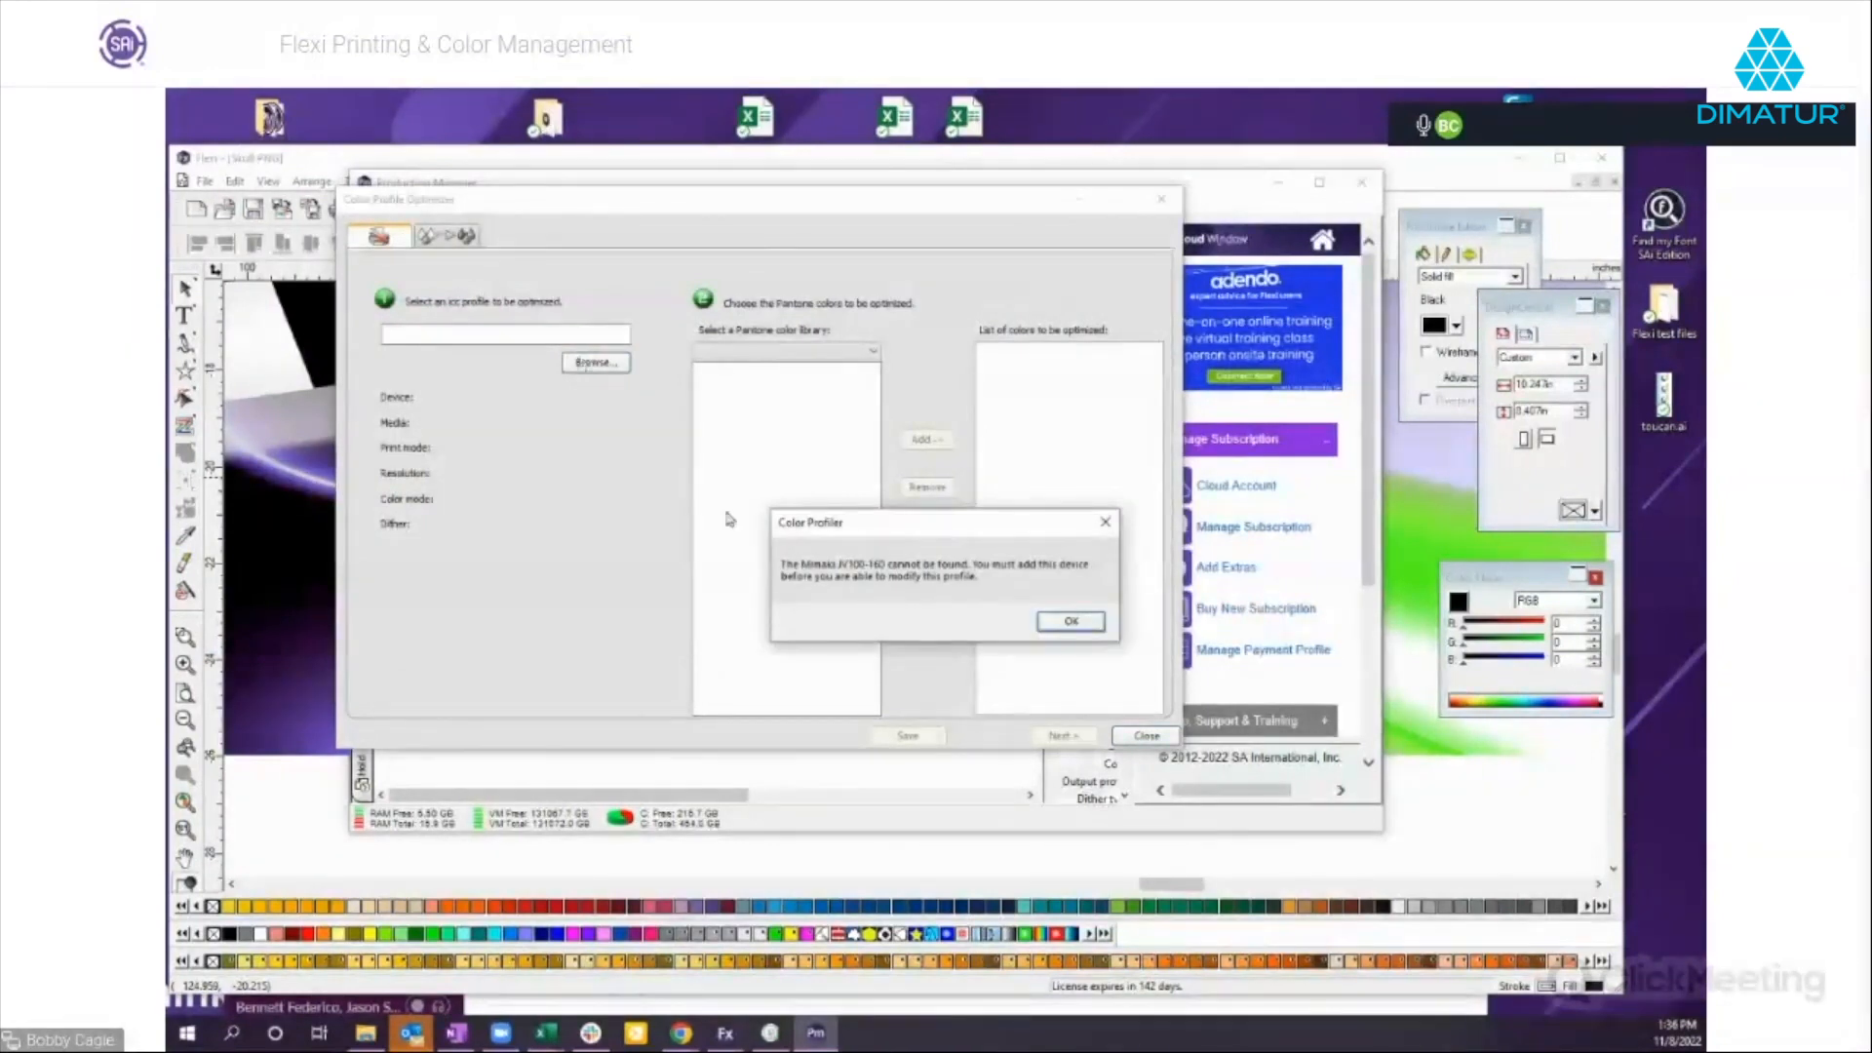
left_click(1061, 631)
Load the GPVC vinyl ICC profile from the Roland TrueVIS SG3 folder as the profile for optimization.
left_click(575, 364)
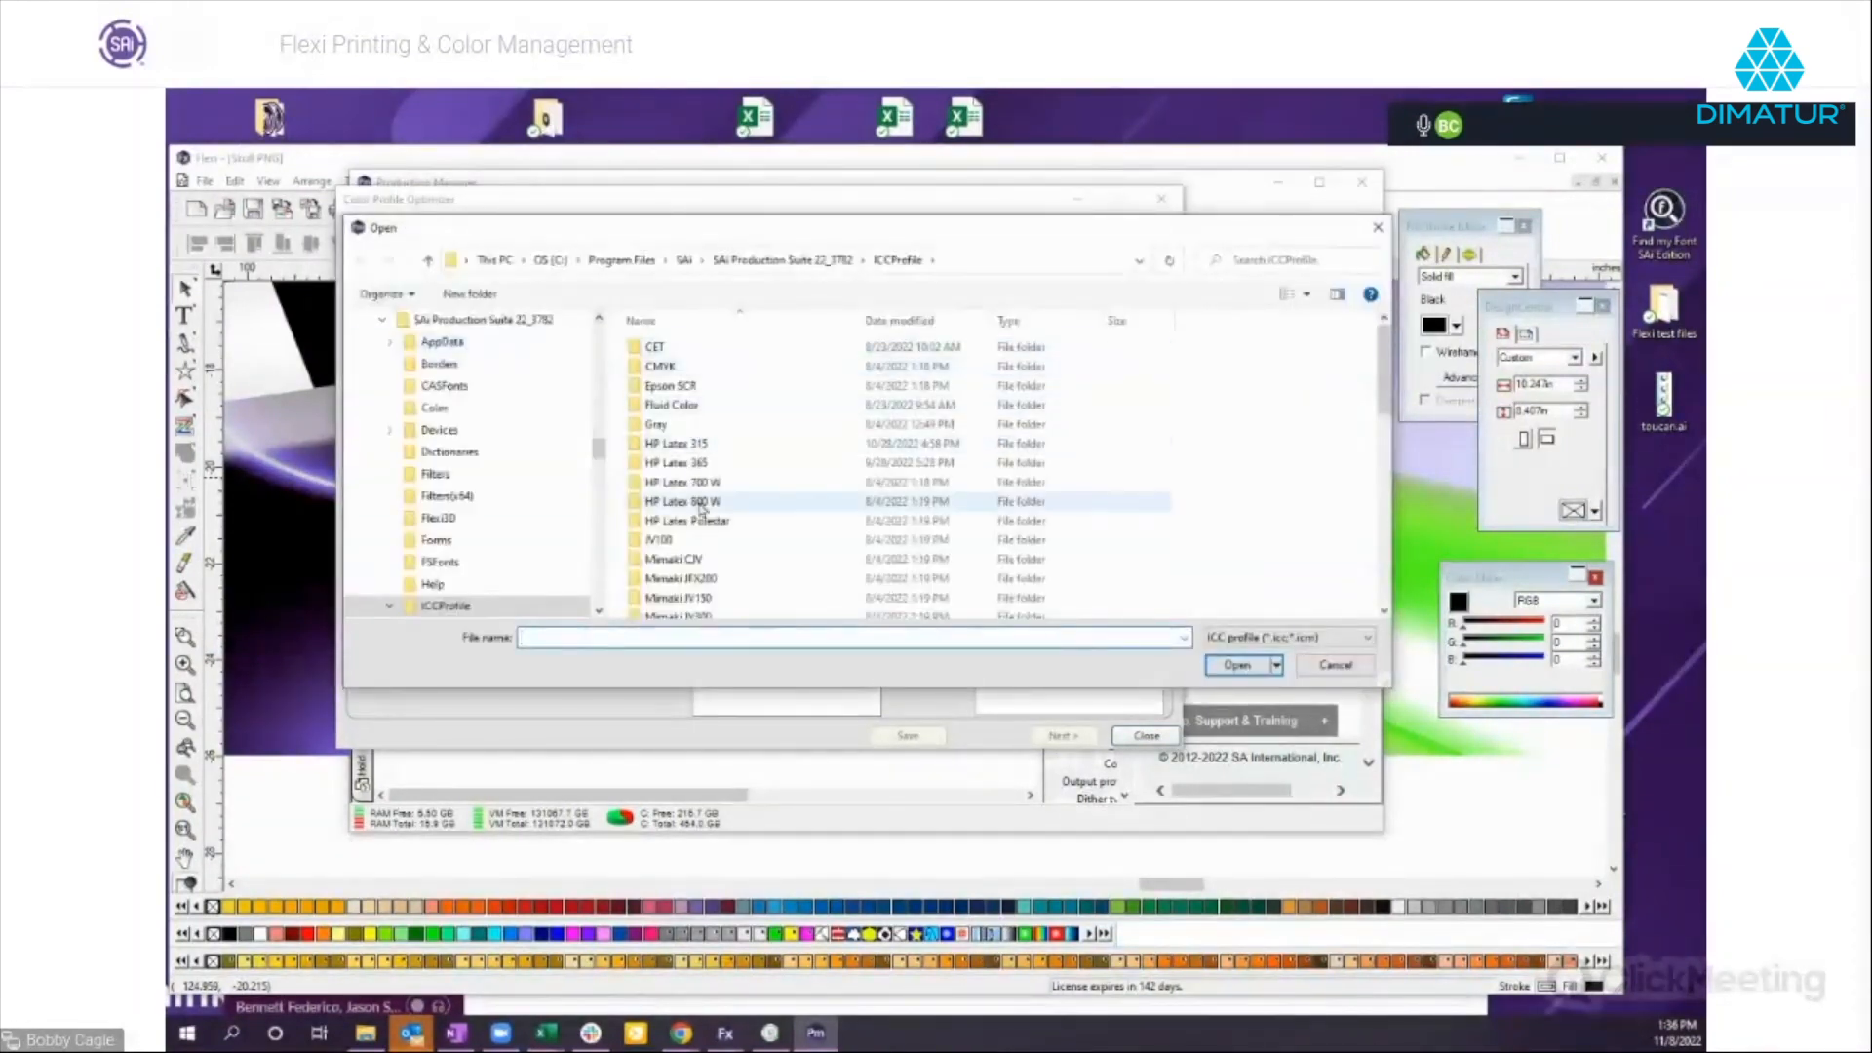
scroll(700, 508, "down", 5)
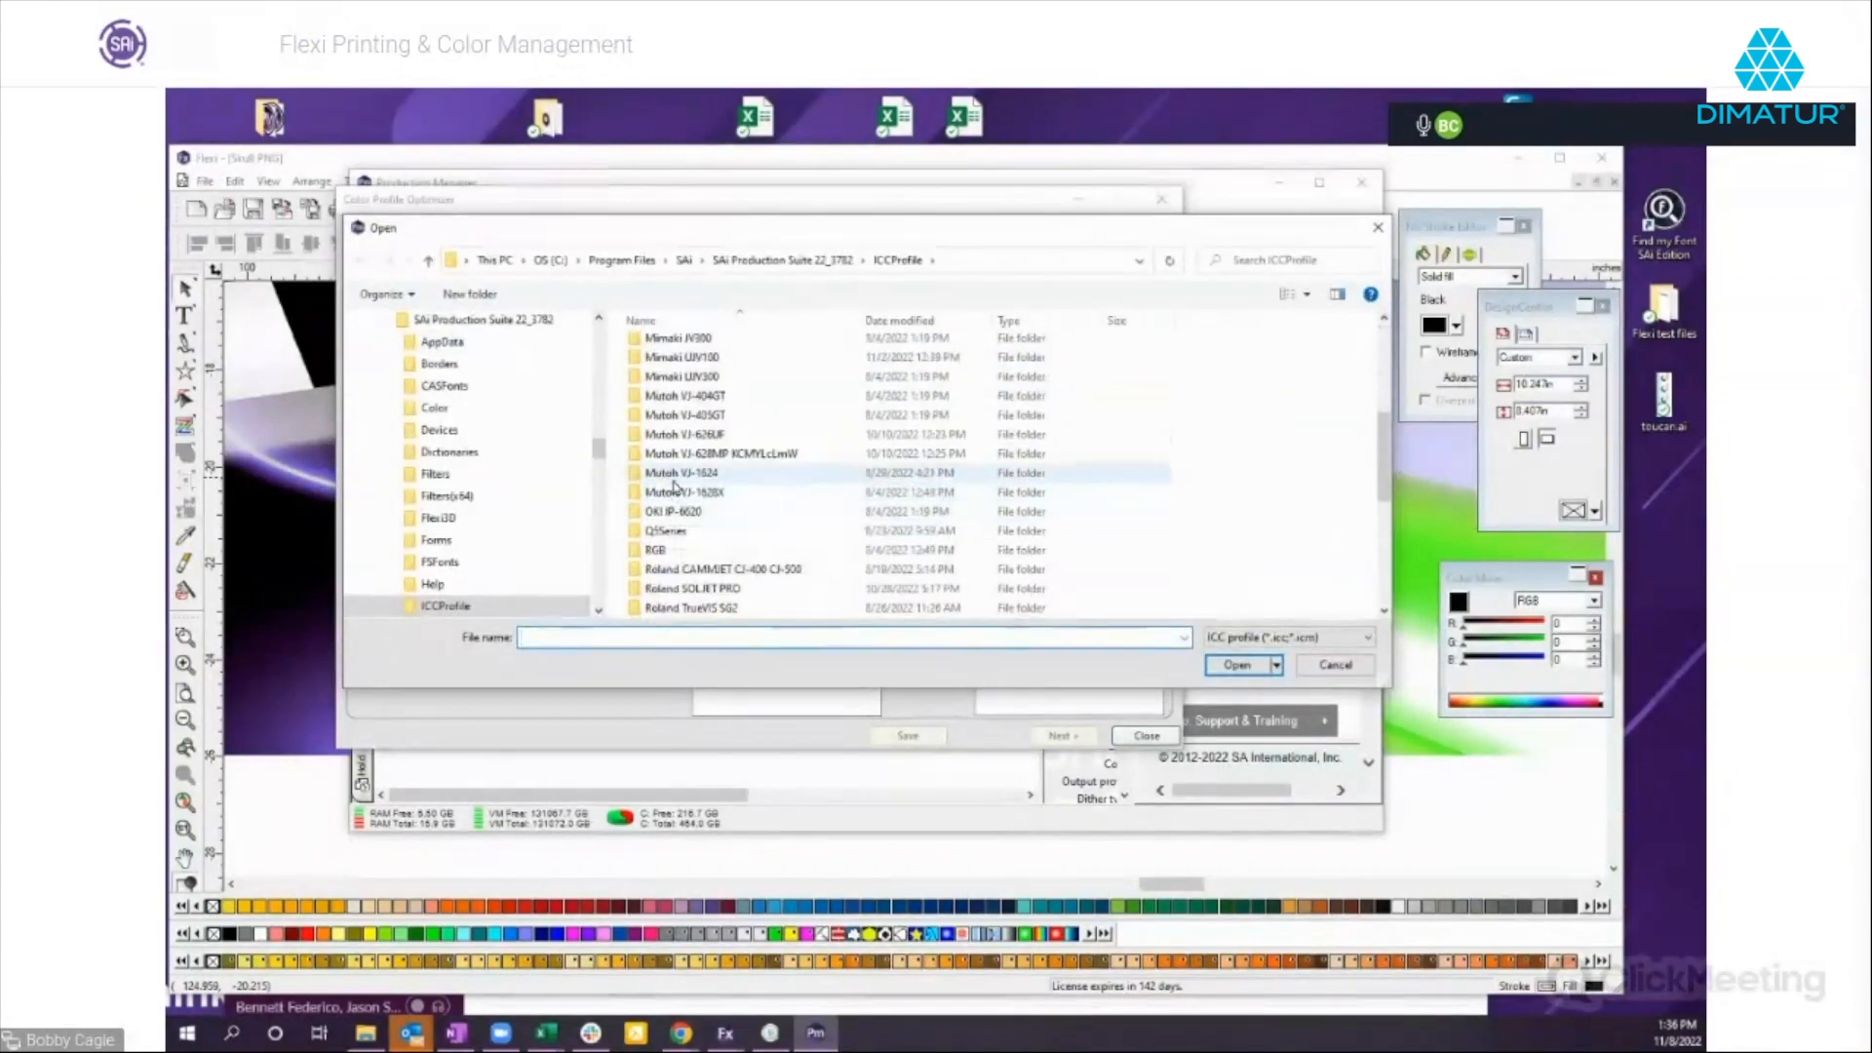
scroll(697, 468, "down", 3)
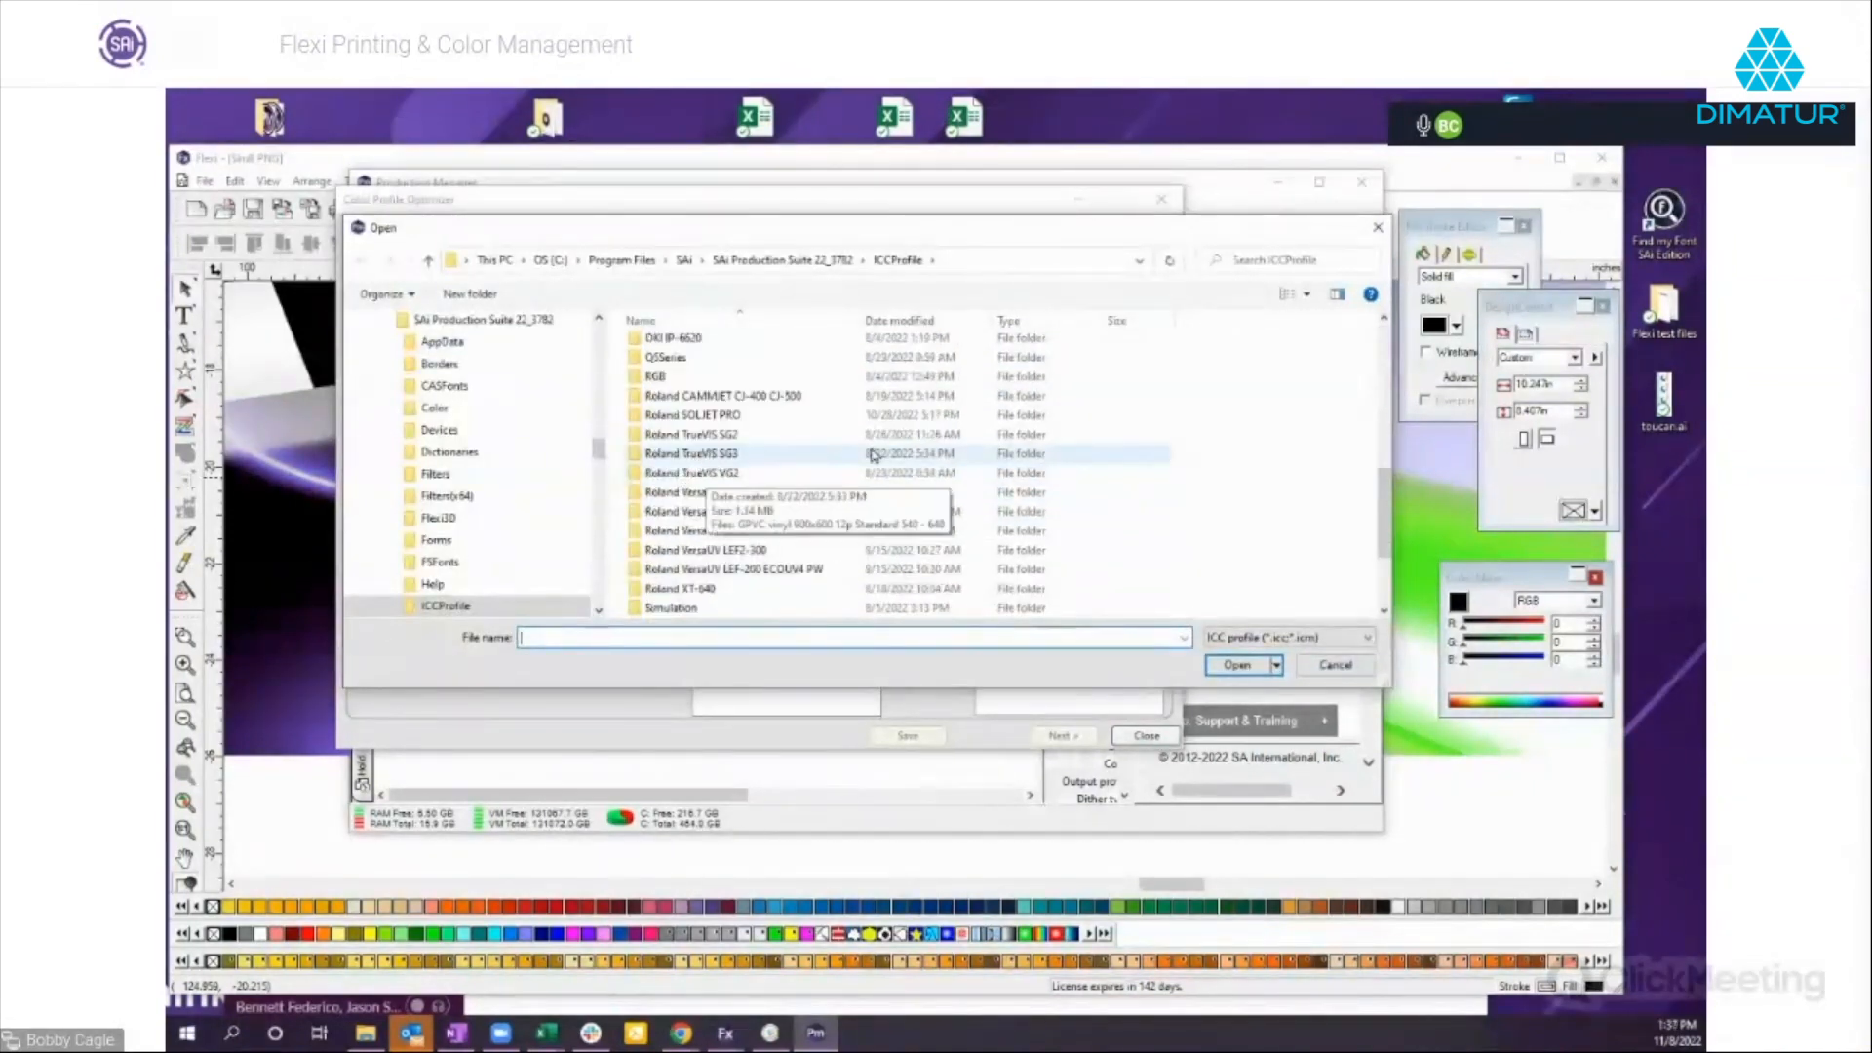
double_click(675, 455)
double_click(698, 351)
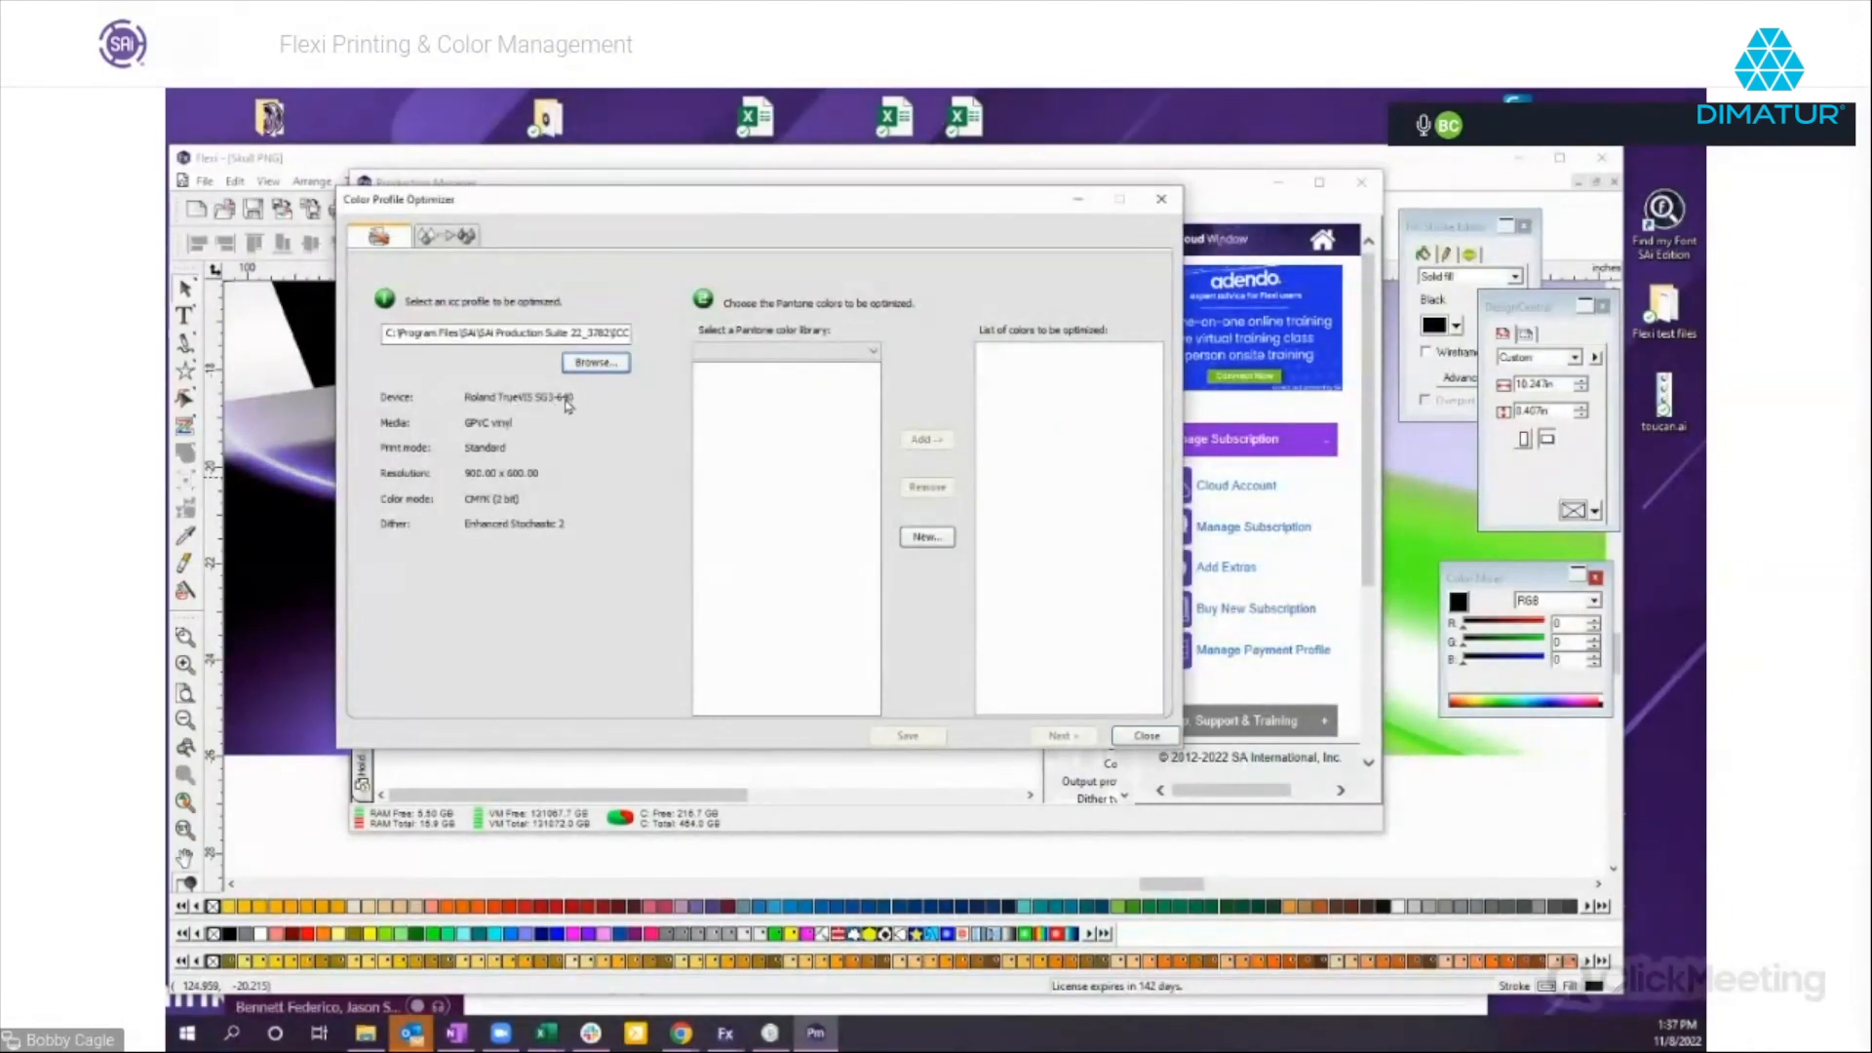
Add PANTONE 120 C, 1345 C, 153 C and 164 C from the PANTONE Solid Coated library to the colors for optimization.
left_click(874, 357)
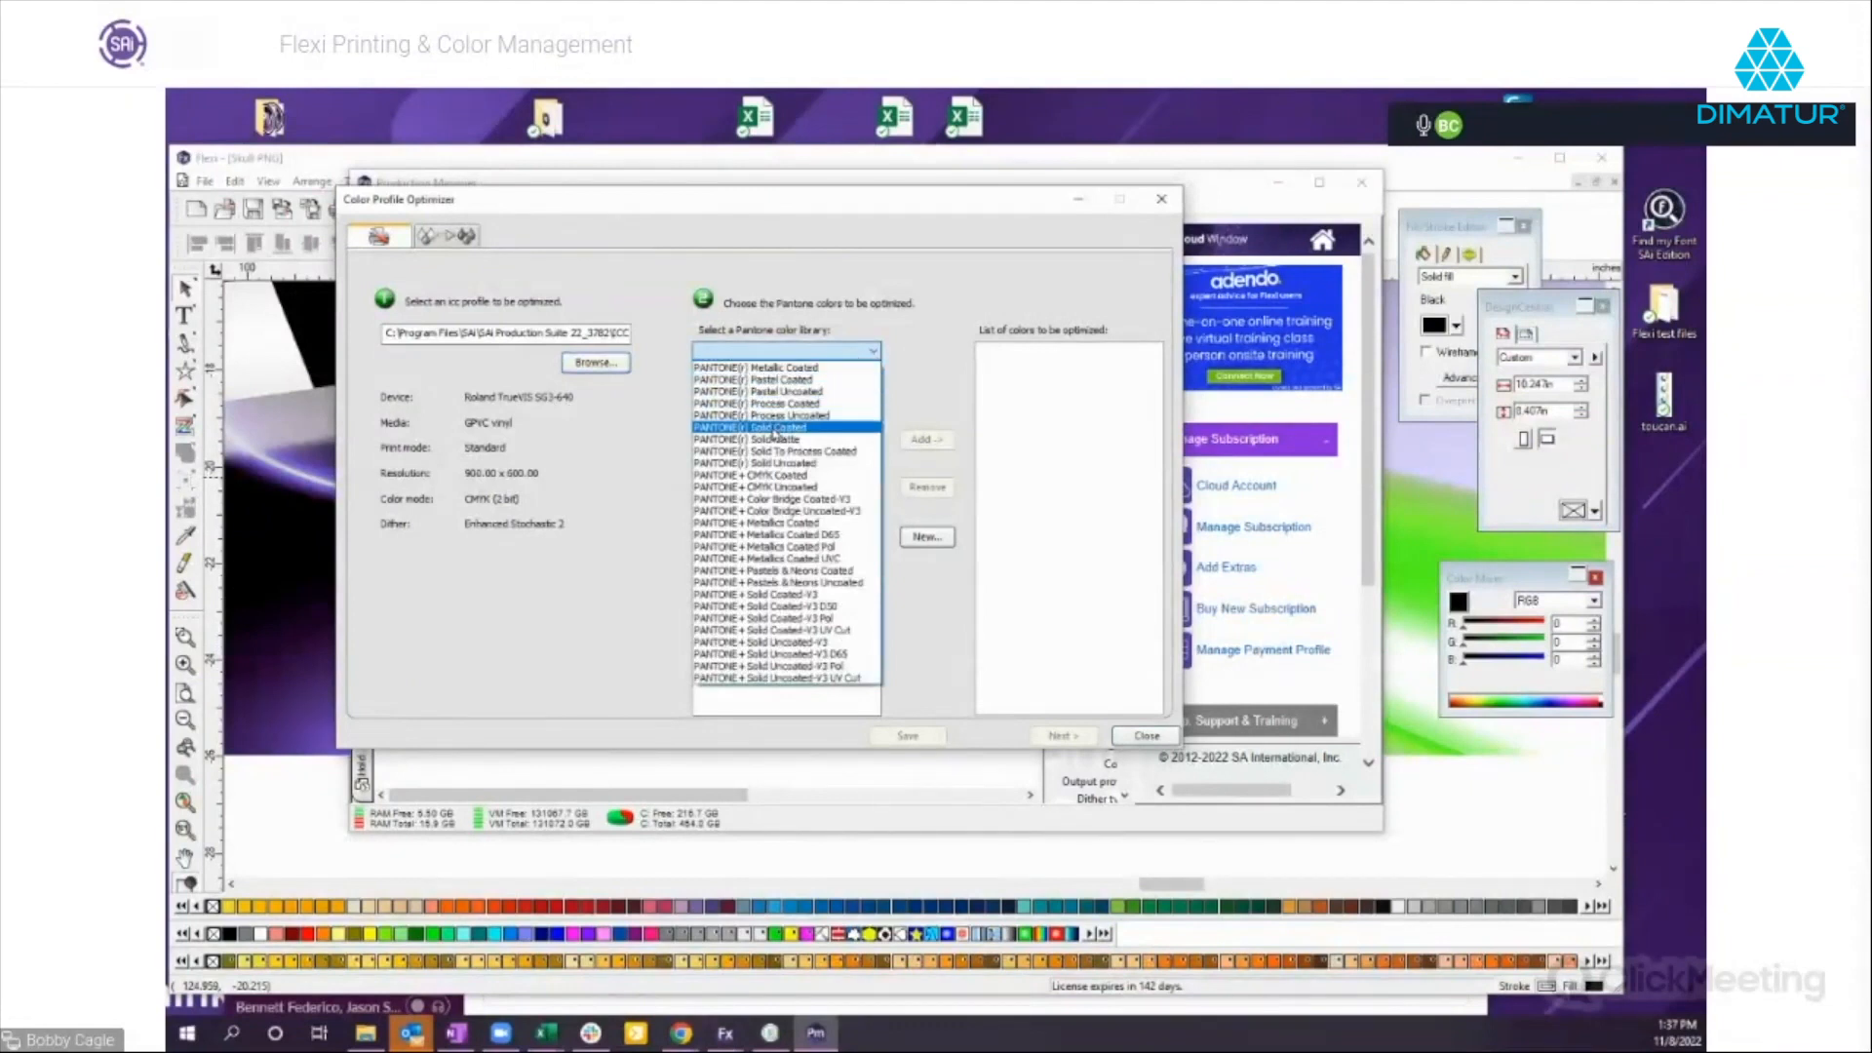
left_click(776, 429)
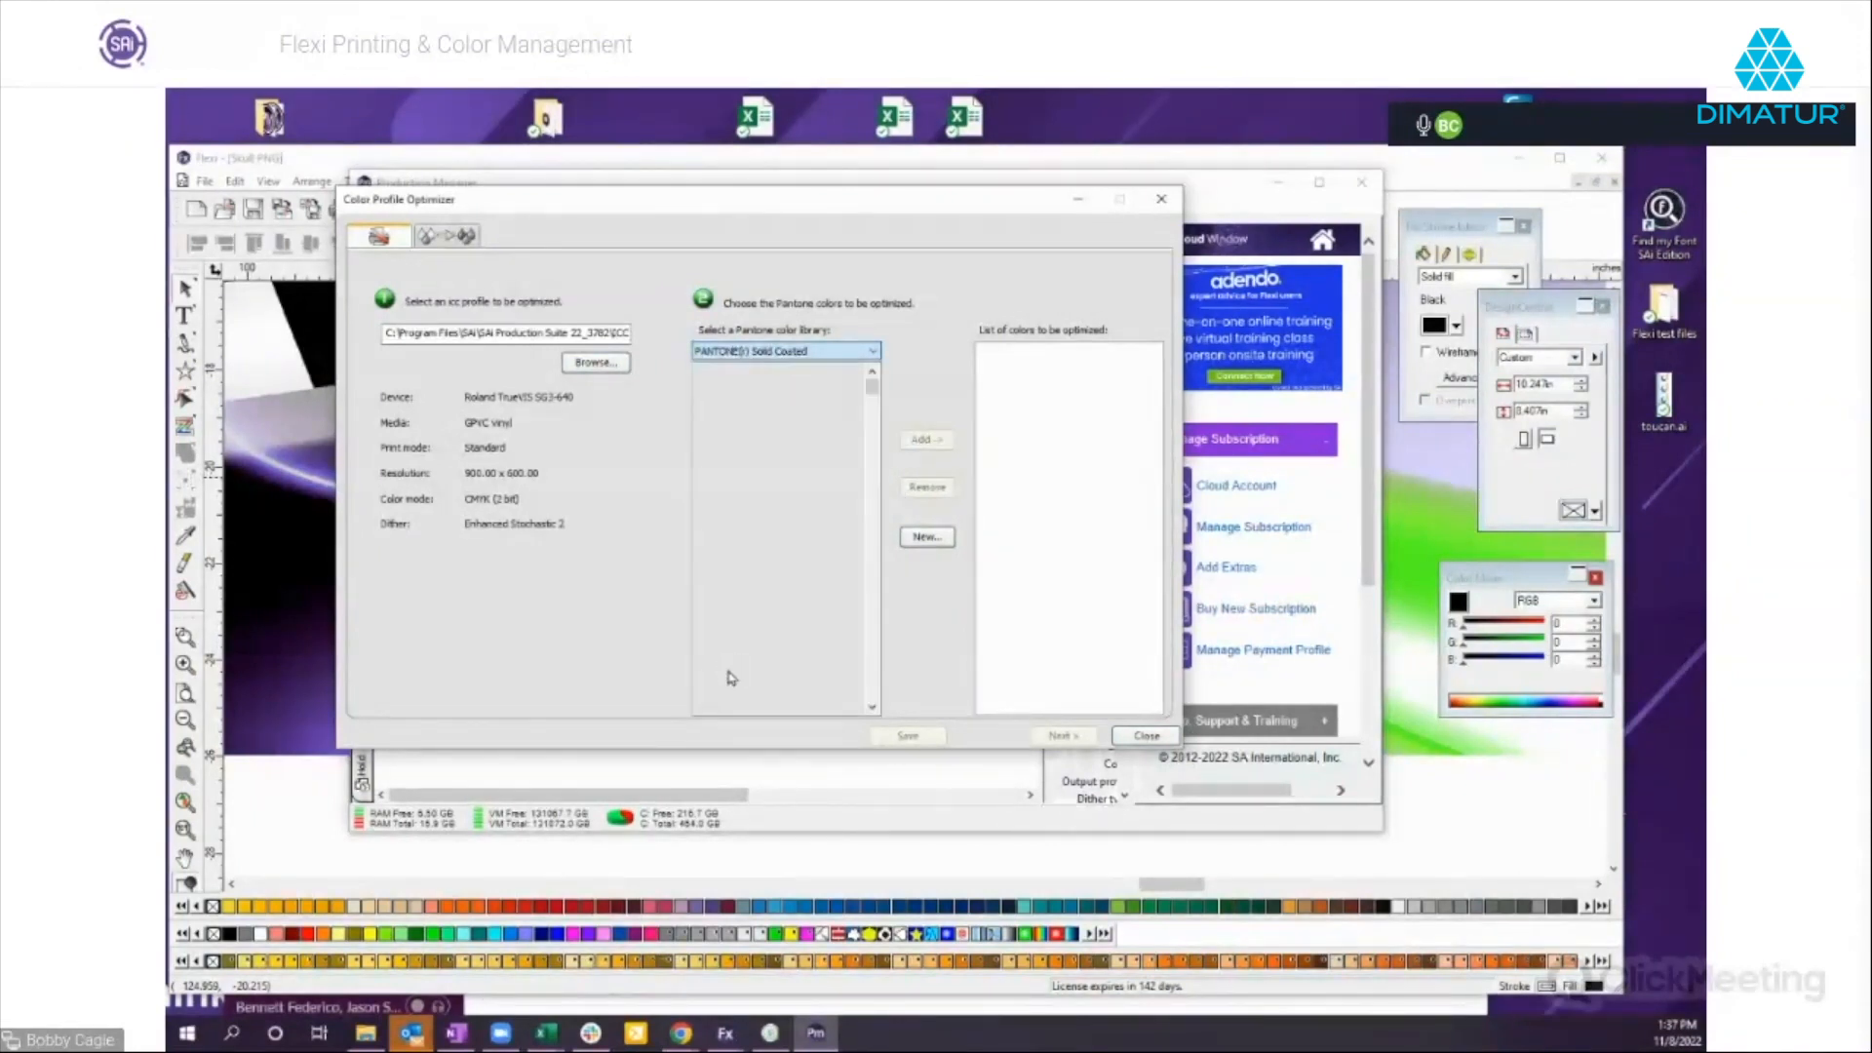
scroll(775, 563, "down", 20)
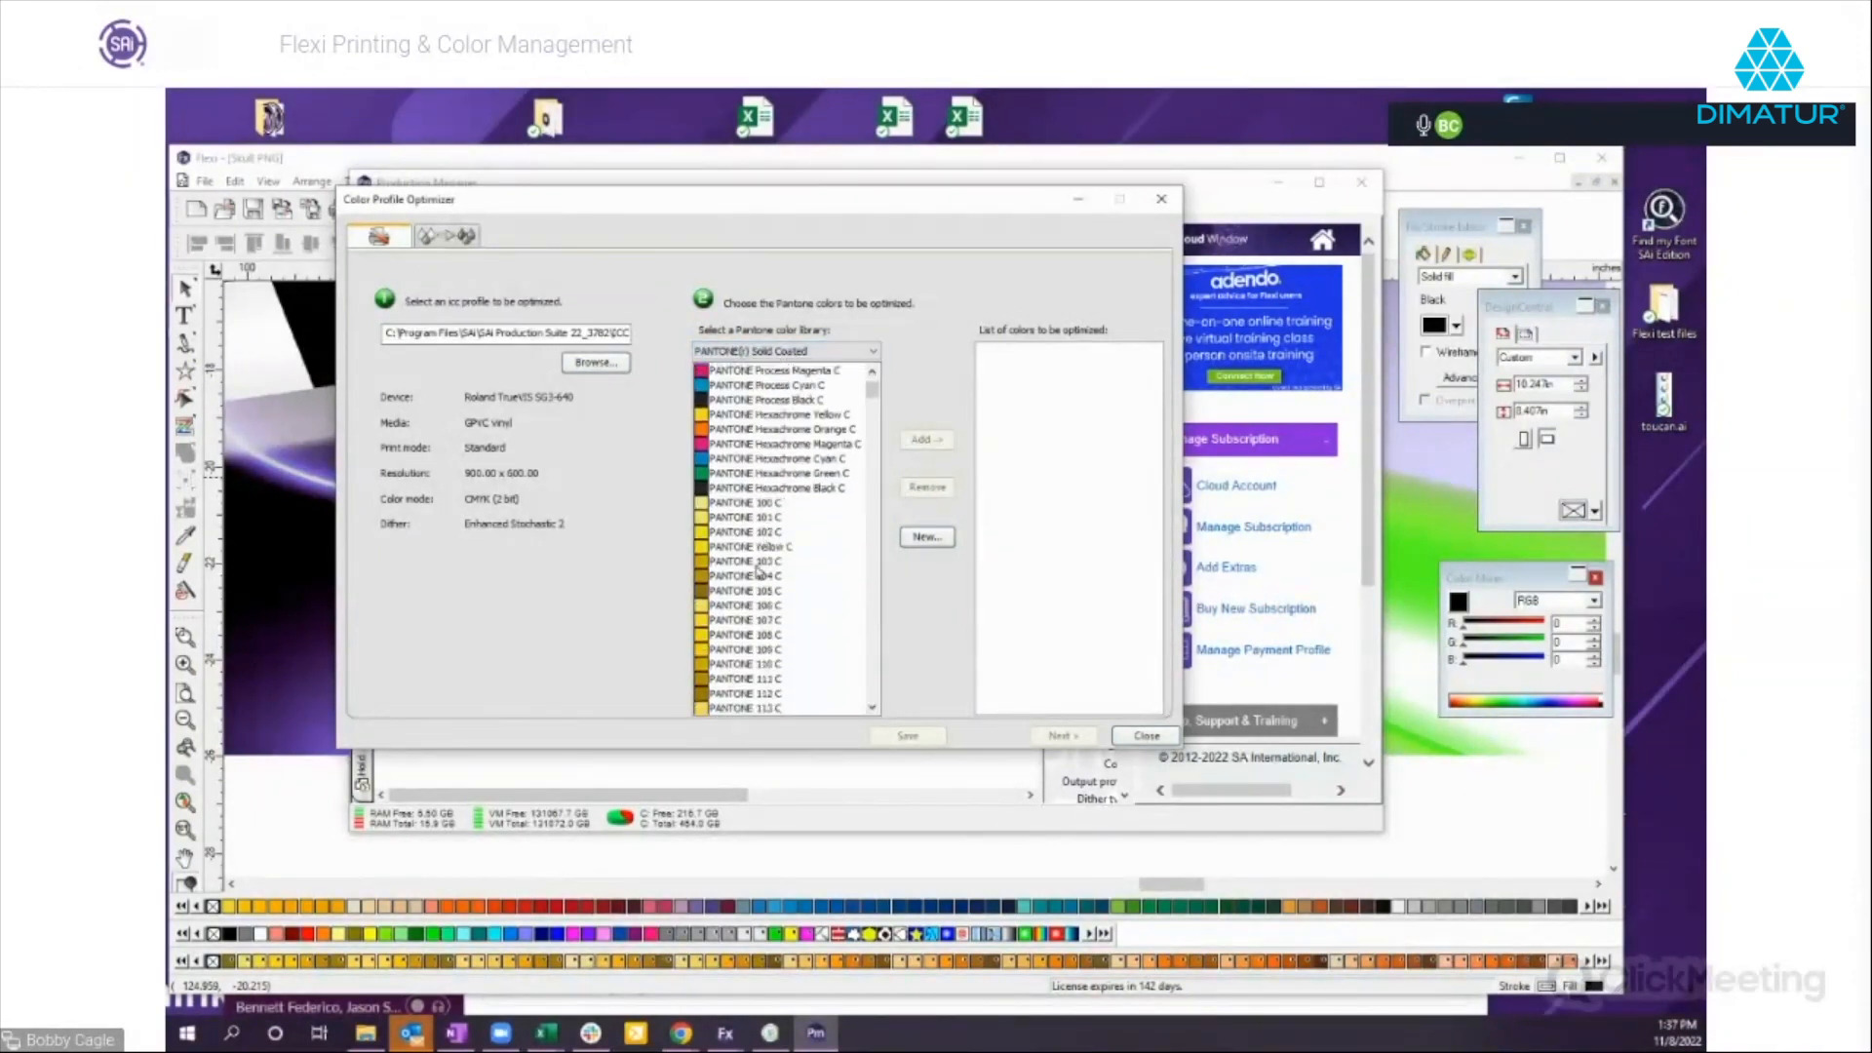
scroll(770, 563, "up", 1)
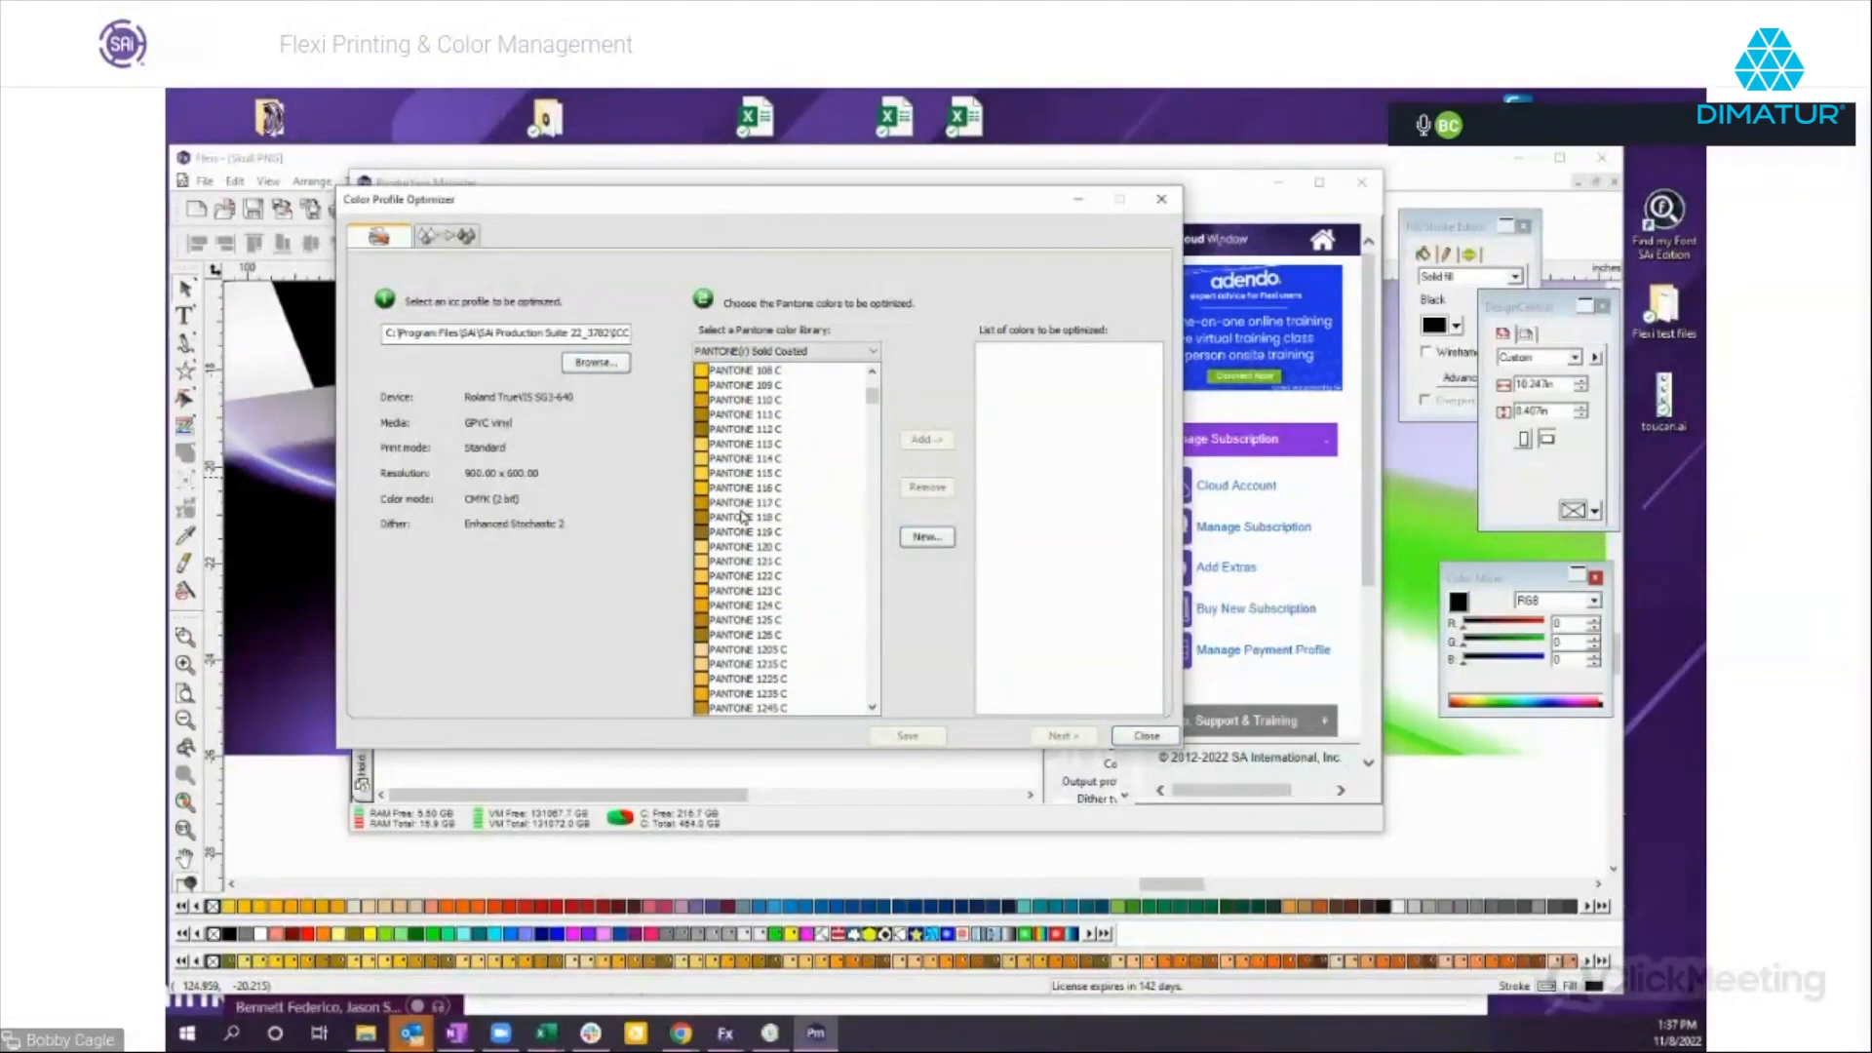
double_click(757, 546)
scroll(738, 604, "down", 8)
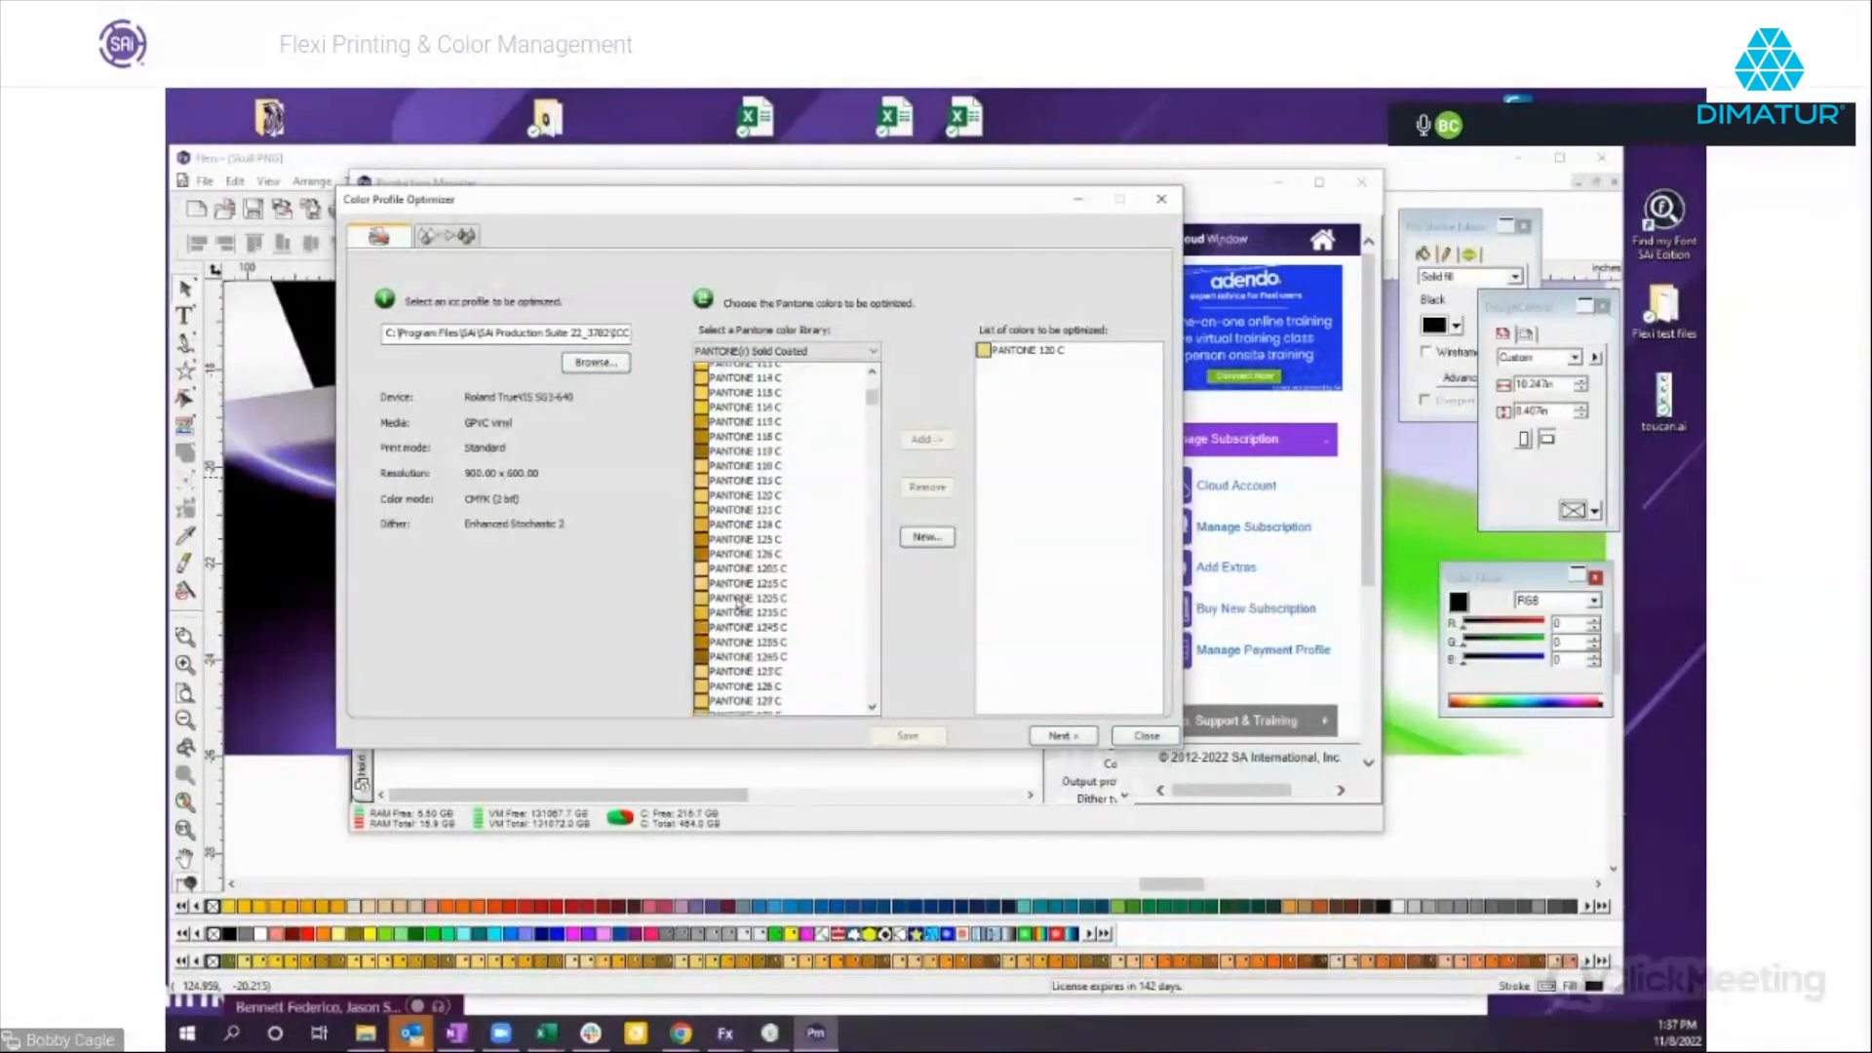
double_click(738, 605)
scroll(731, 636, "down", 4)
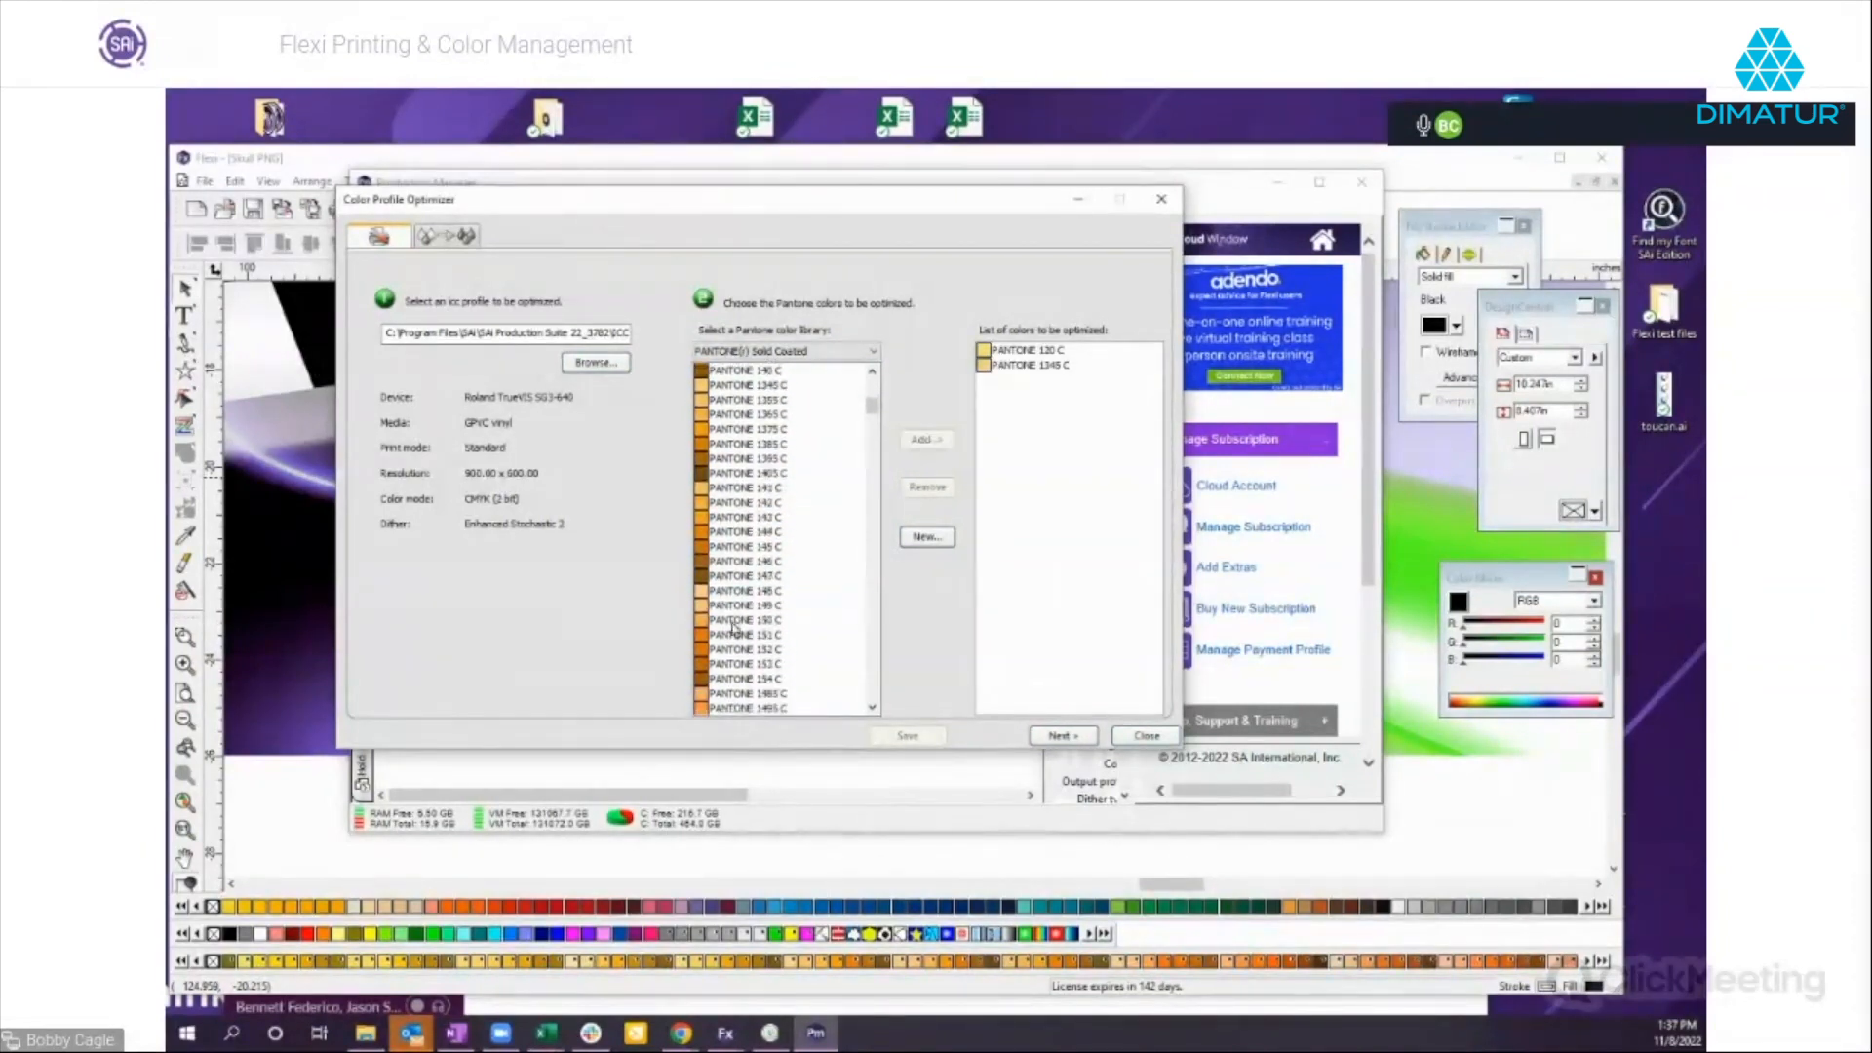
double_click(726, 664)
scroll(714, 656, "down", 8)
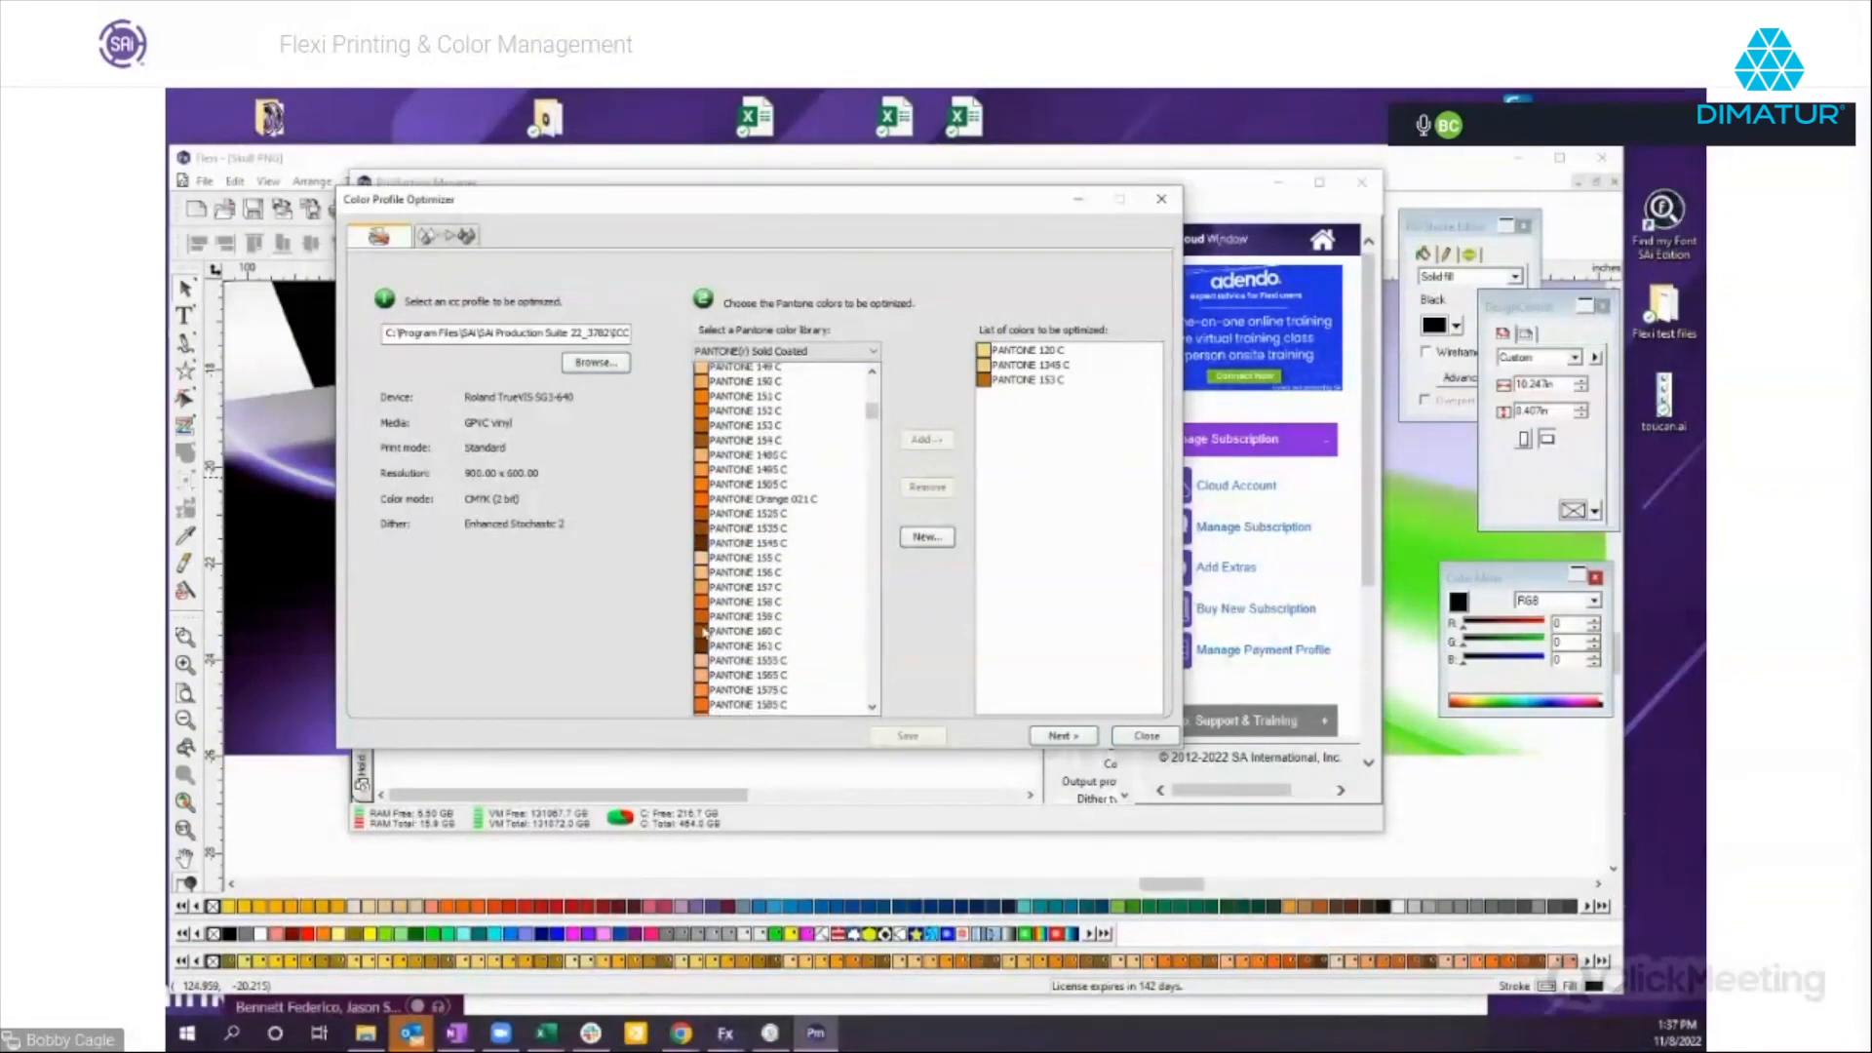
double_click(739, 680)
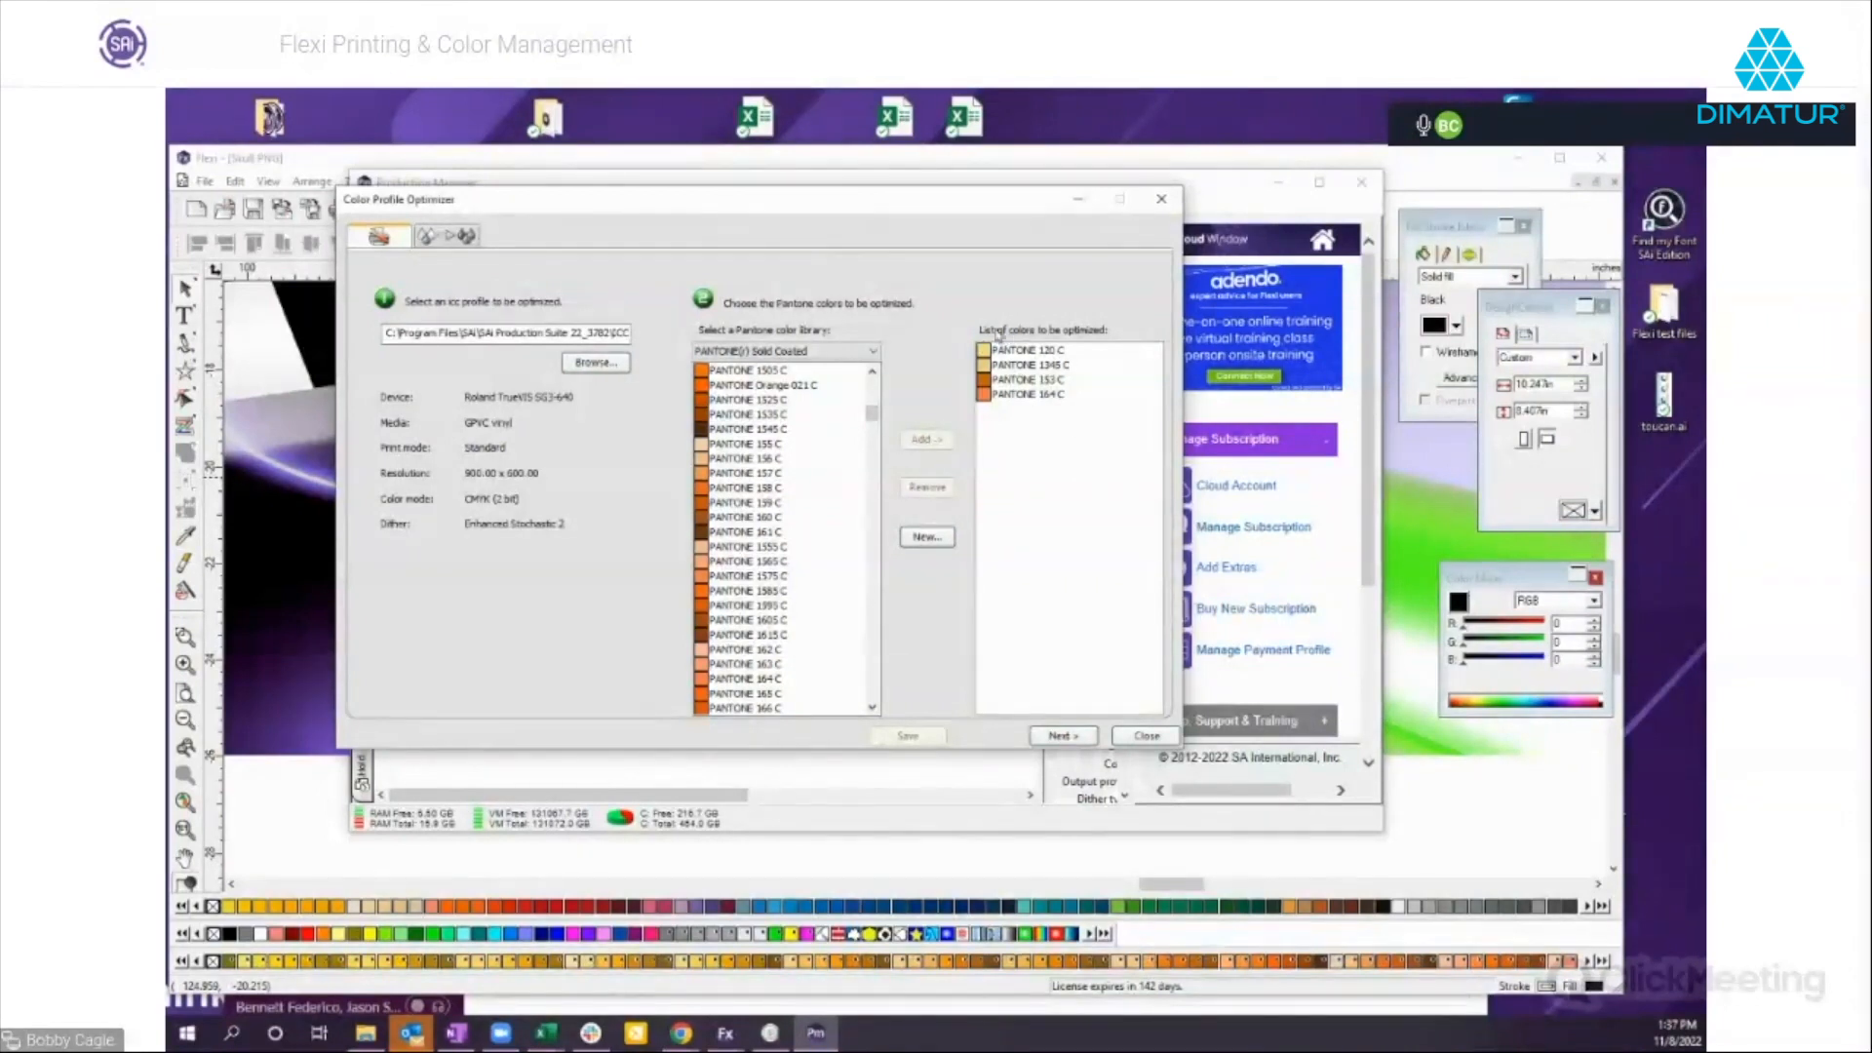
Proceed to the measurement stage, print the target with the four Pantone colors, and try to start measuring it.
left_click(1062, 738)
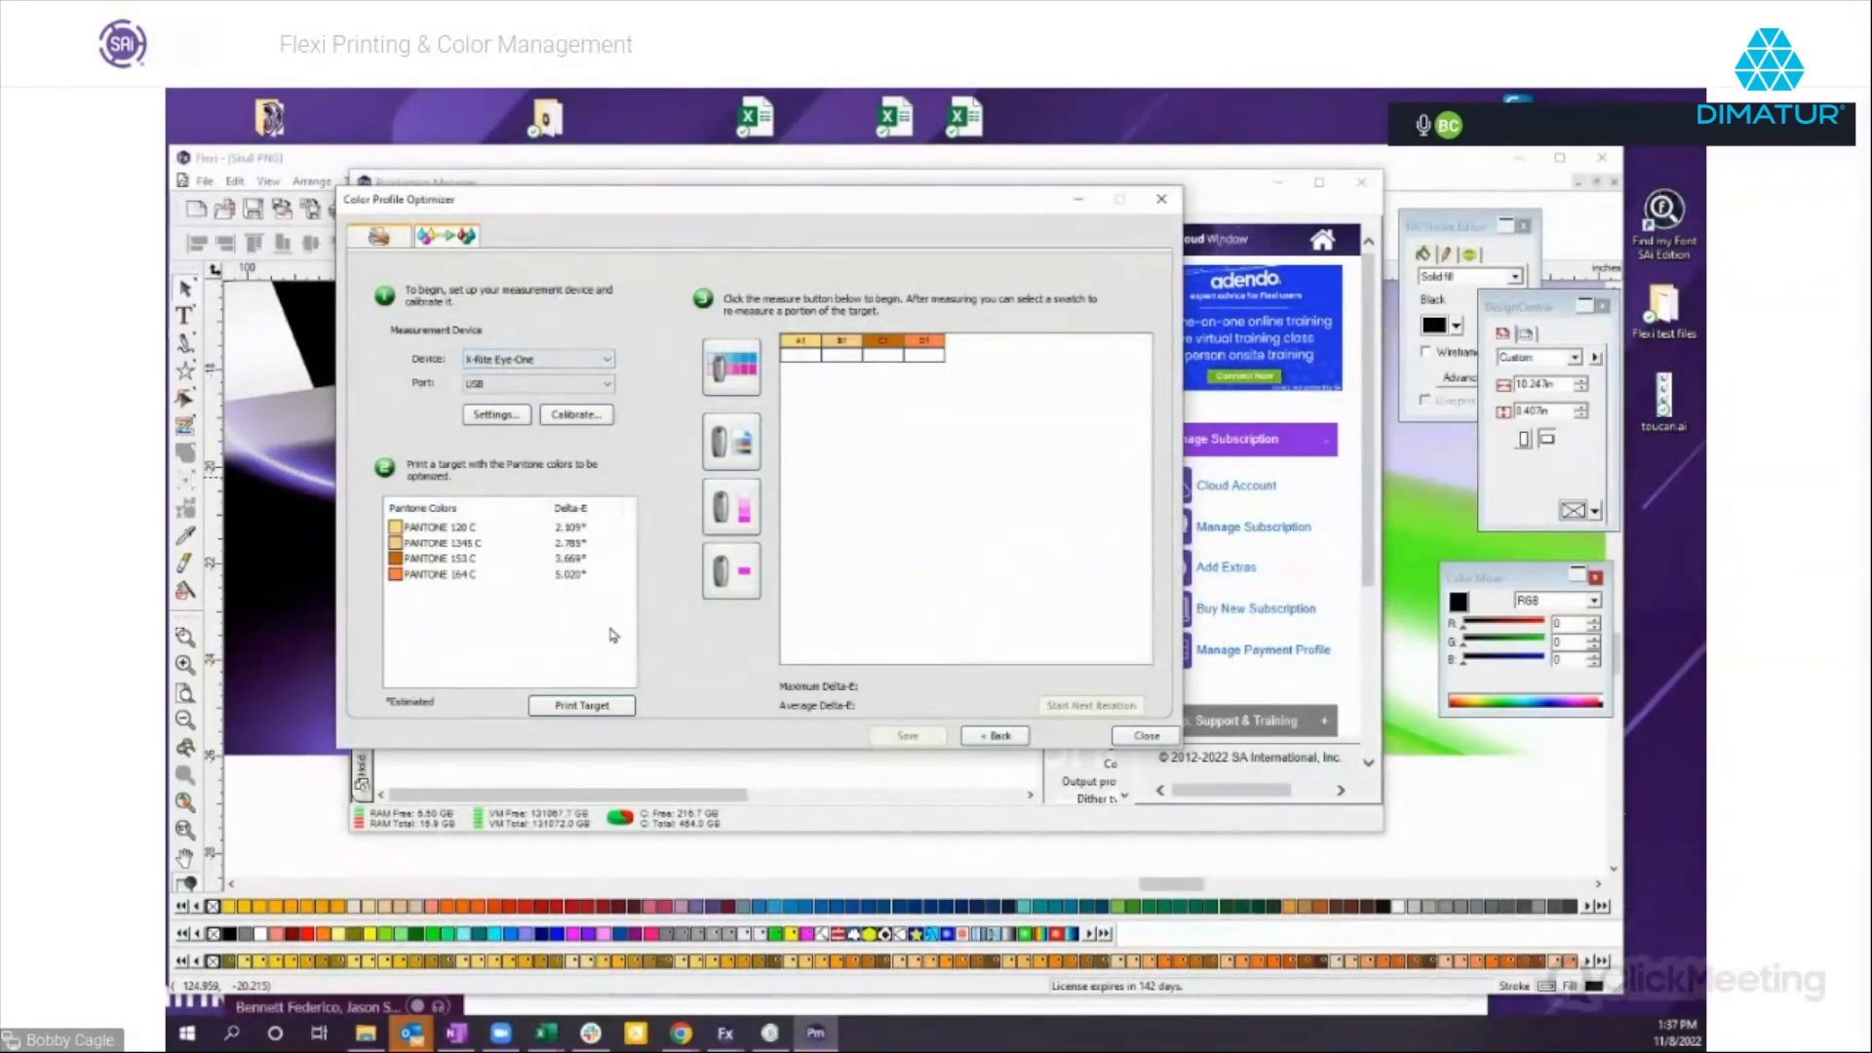
left_click(772, 790)
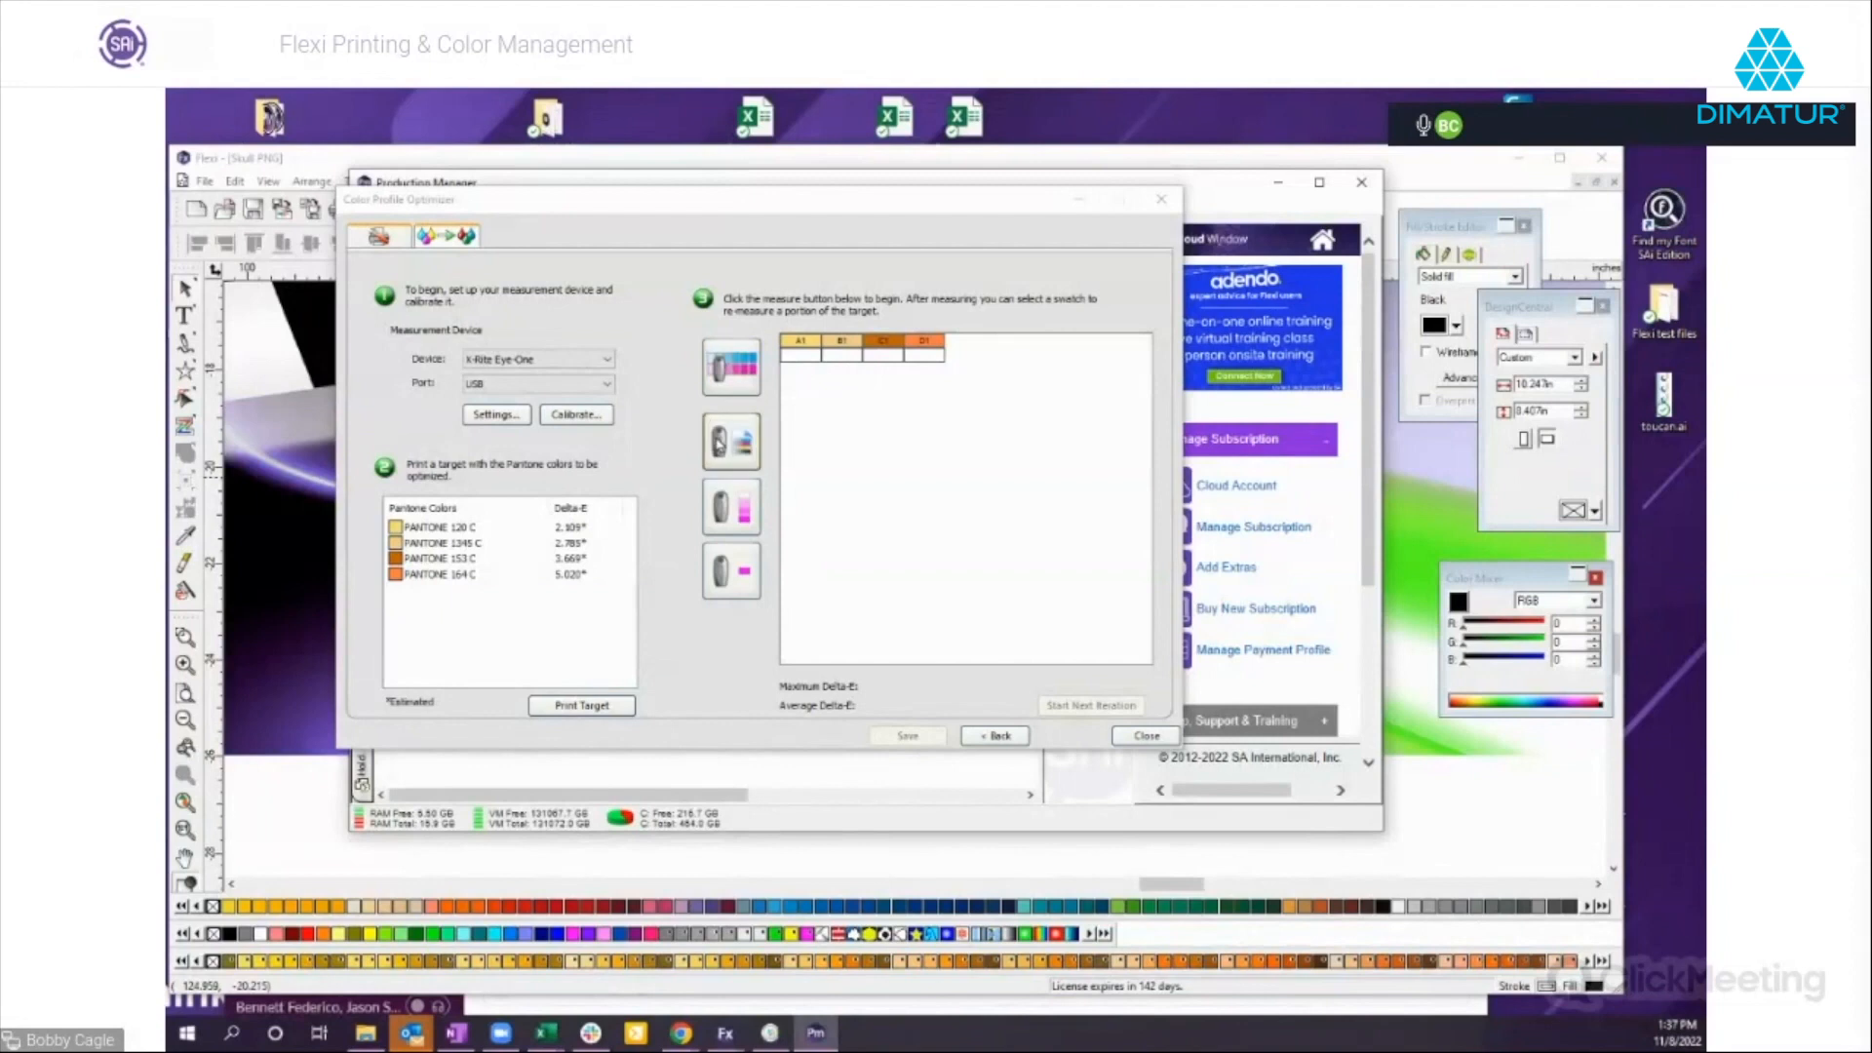
left_click(746, 380)
Close the Color Profile Optimizer and discard the unsaved data.
left_click(1123, 737)
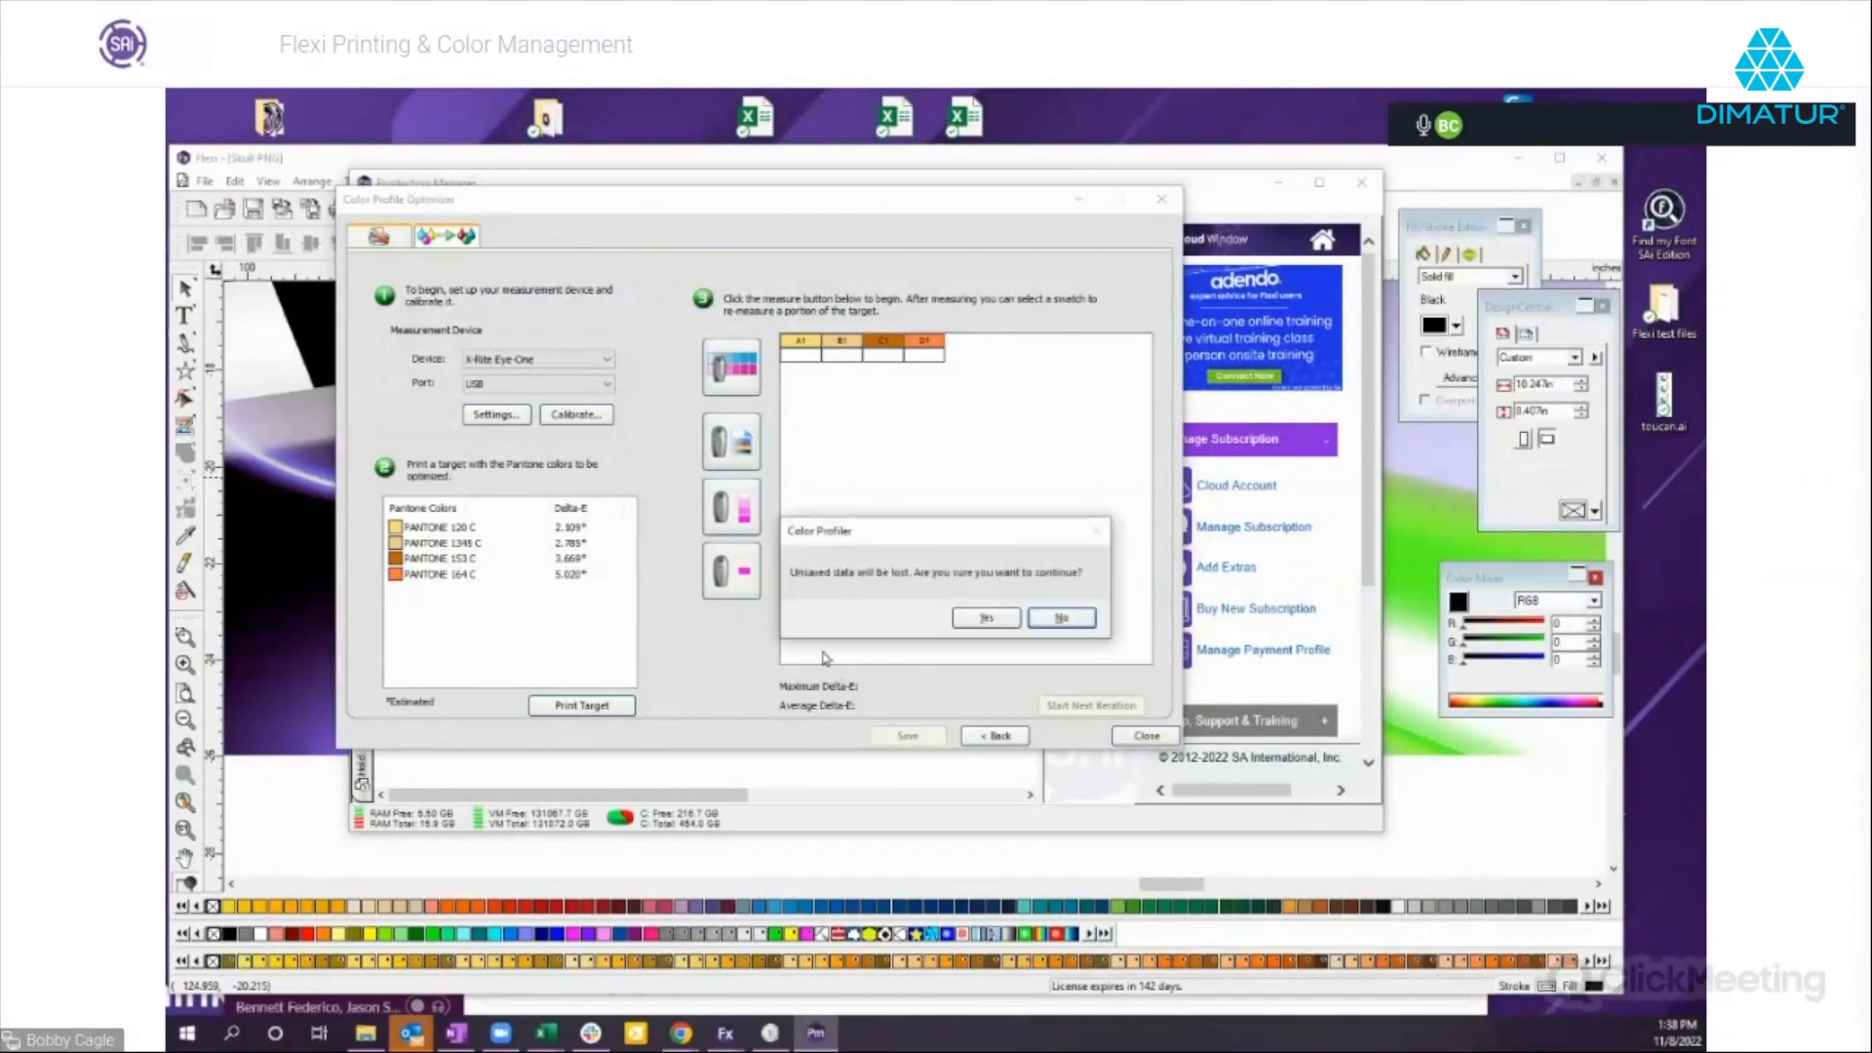
left_click(1060, 621)
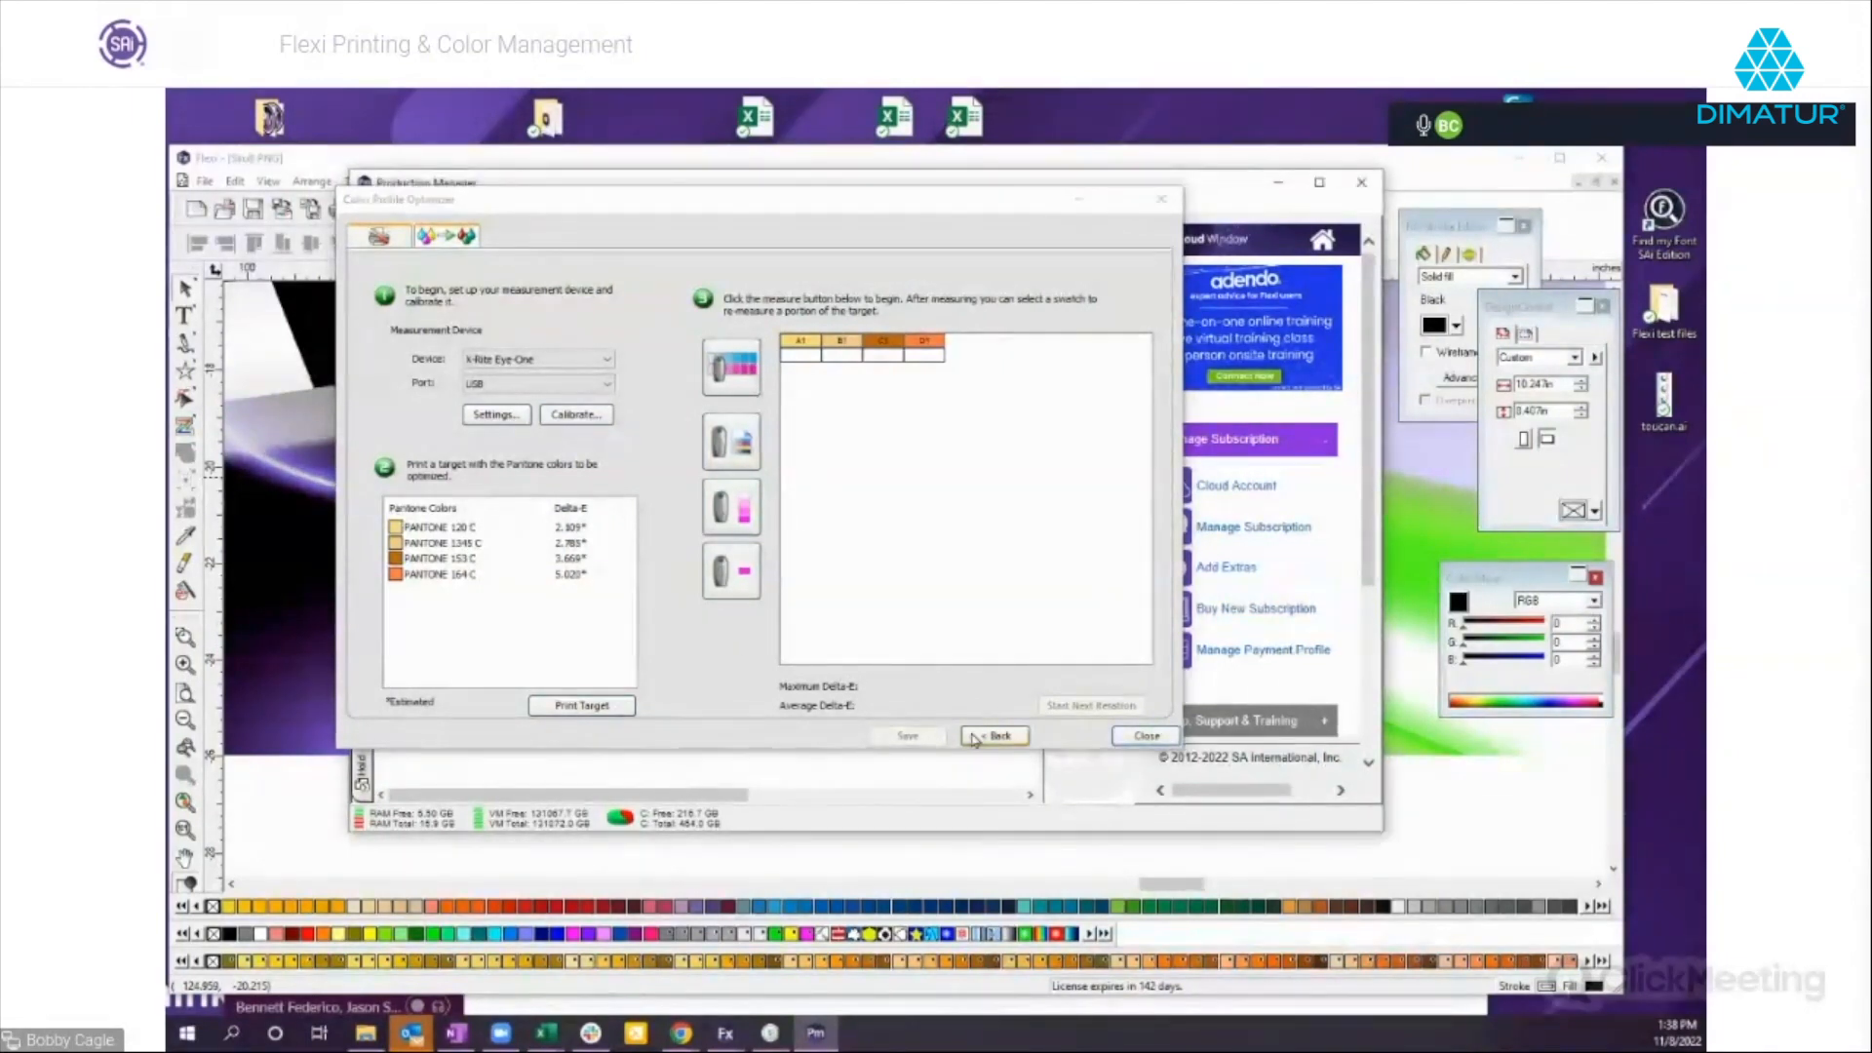
left_click(1121, 739)
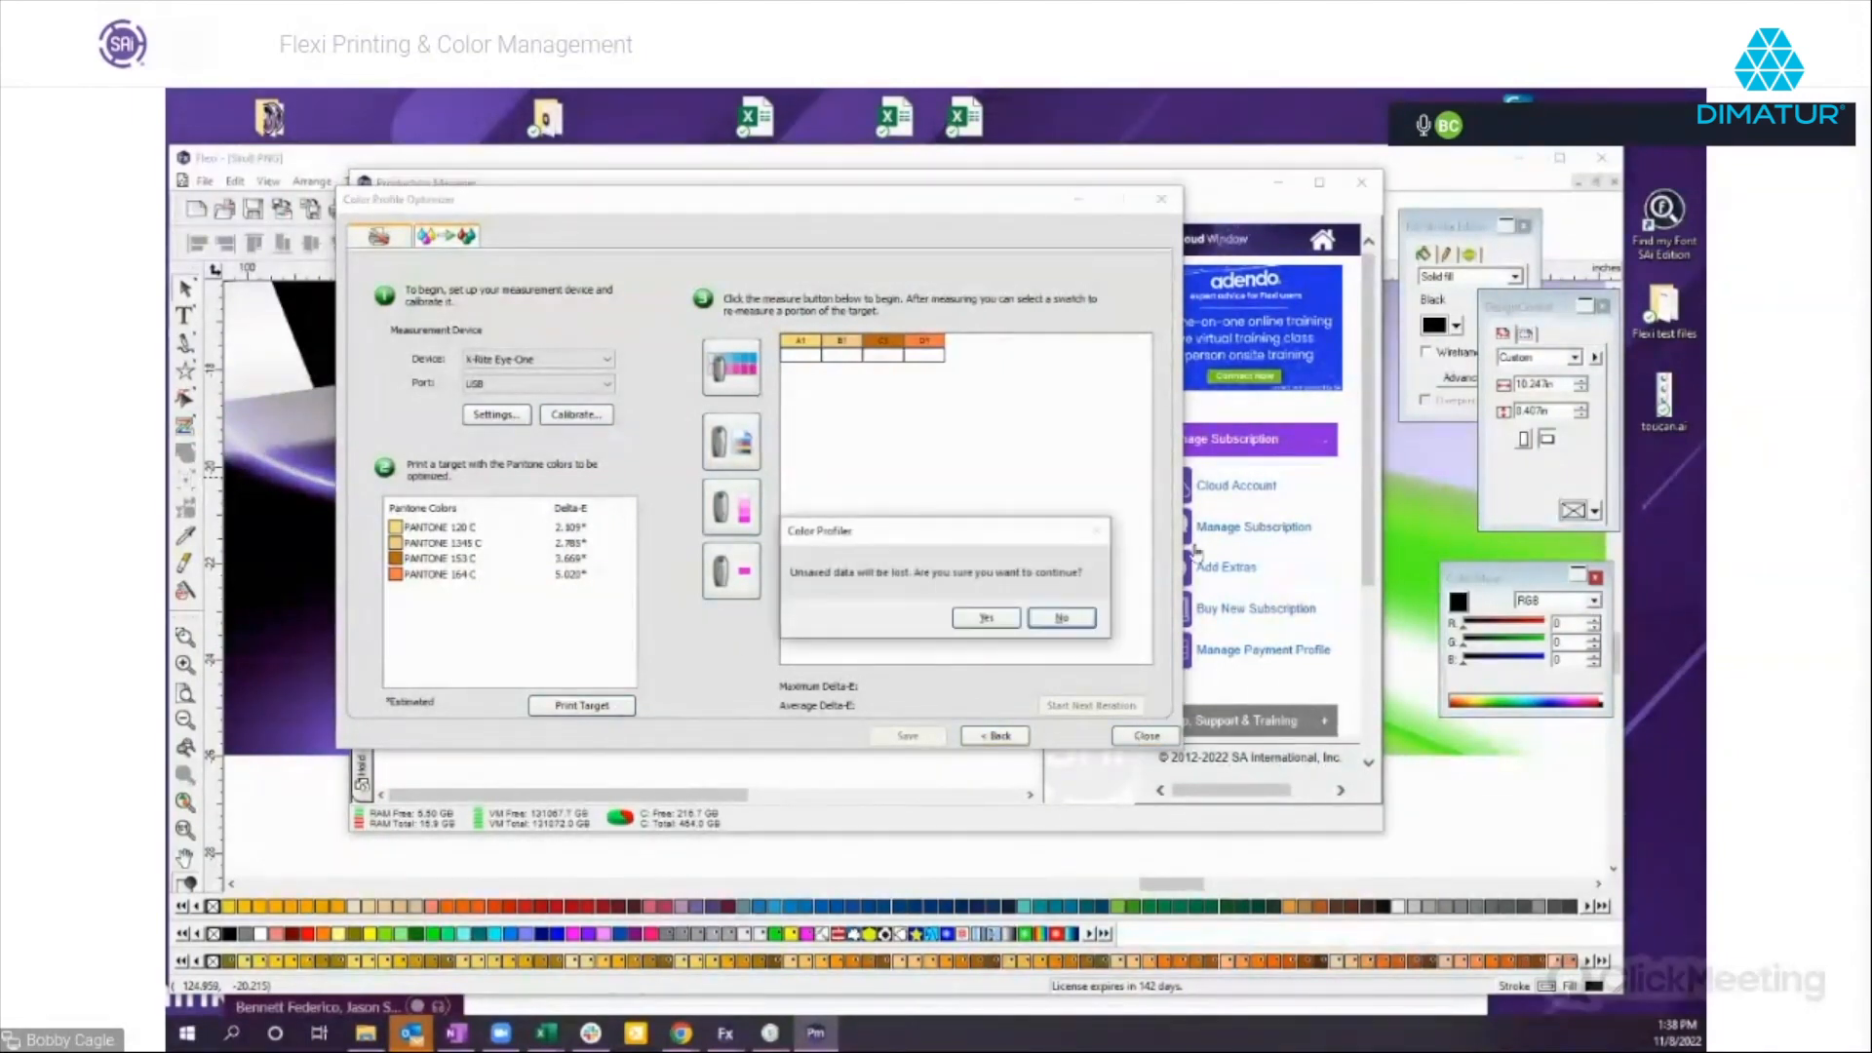
left_click(1018, 618)
Examine the Pantone chart job up close in its layout preview, and cancel its job properties.
left_click(628, 422)
double_click(628, 422)
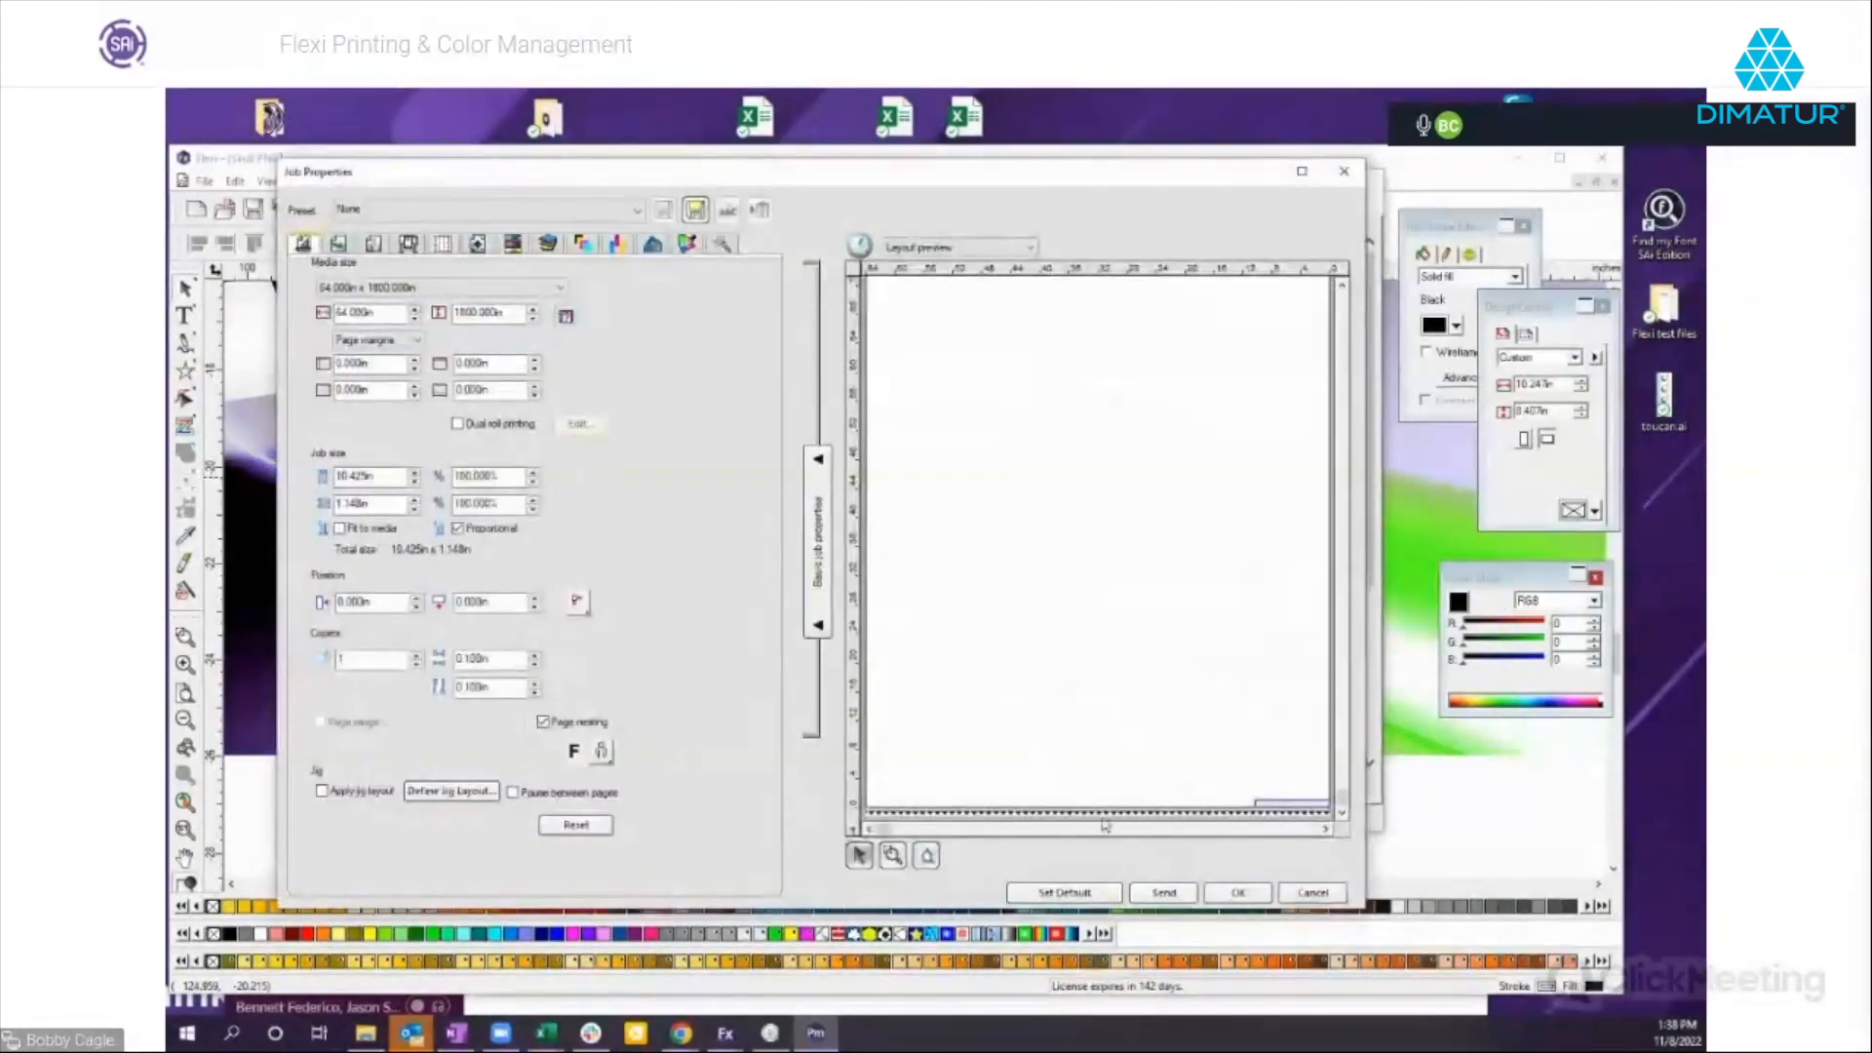
left_click(892, 855)
left_click_drag(1234, 773, 1329, 828)
left_click_drag(963, 738, 1238, 807)
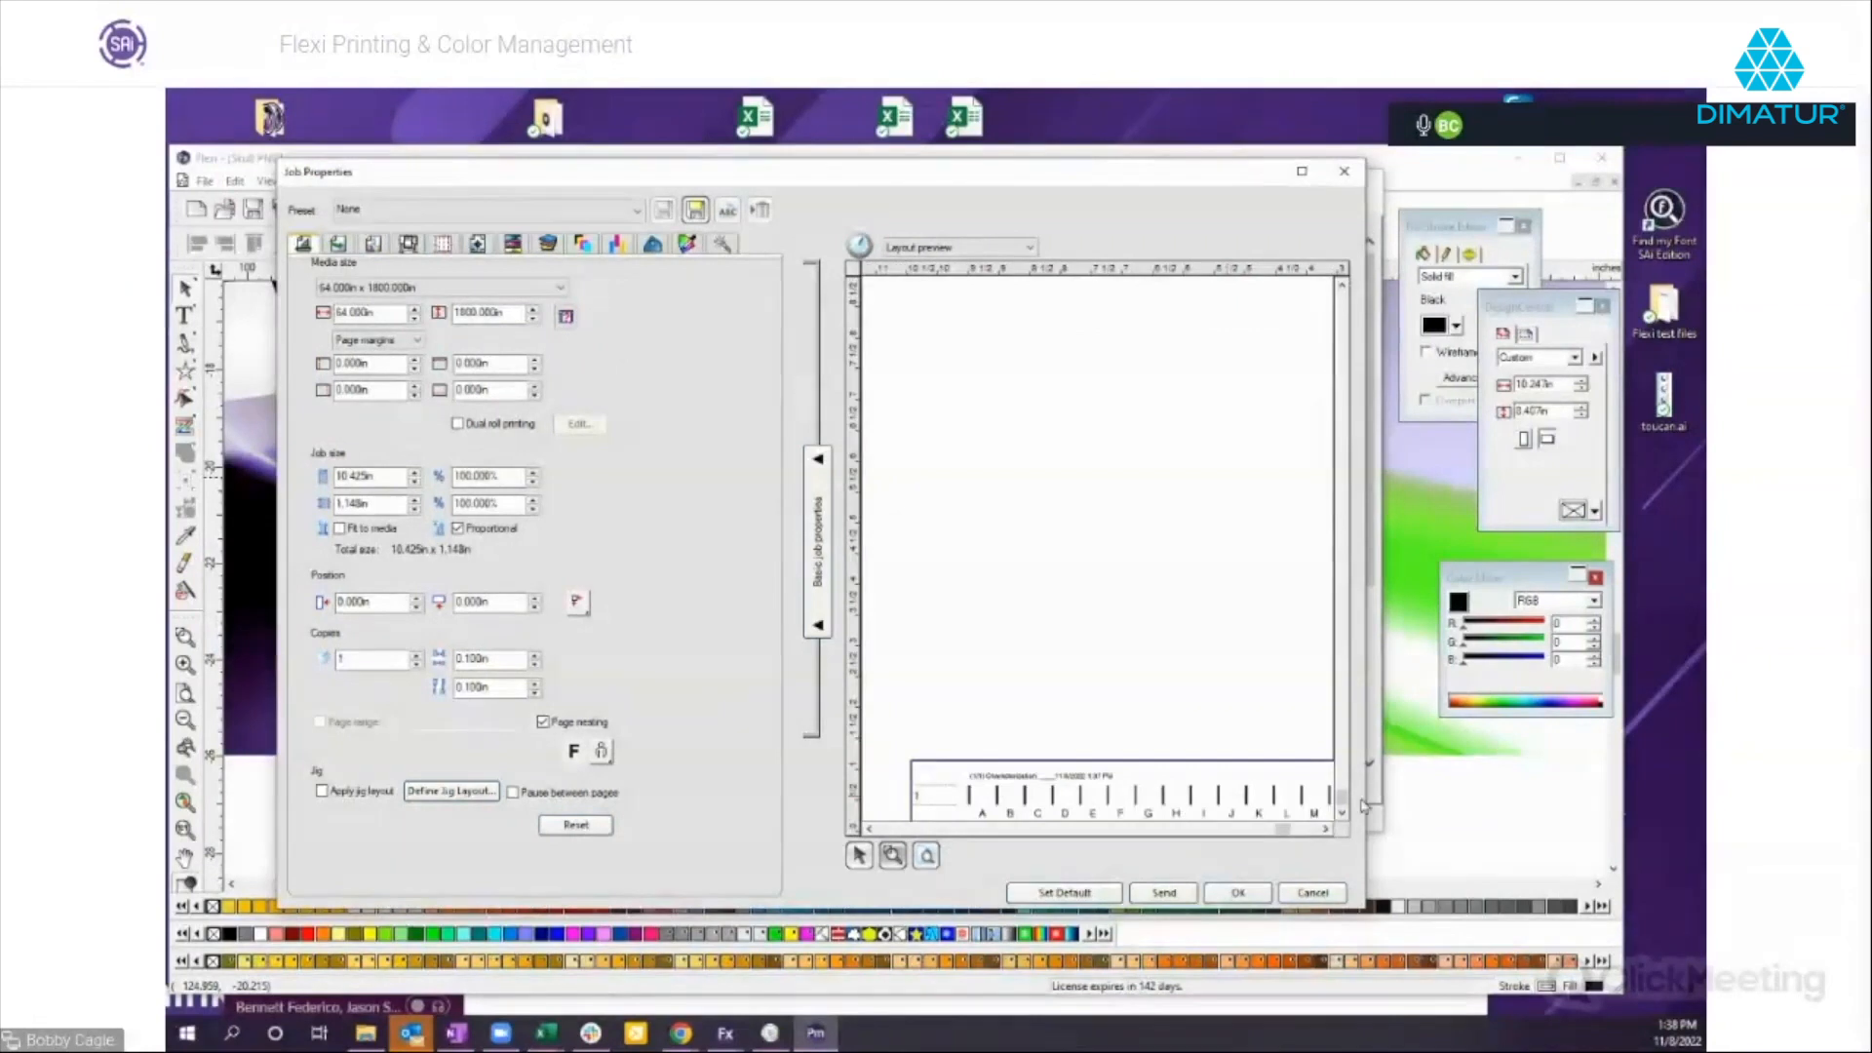
left_click(1325, 829)
left_click(1325, 830)
left_click(1325, 831)
left_click(1325, 831)
left_click(1325, 831)
left_click(1325, 831)
mouse_move(1290, 831)
left_mouse_down()
mouse_move(1251, 834)
mouse_move(1269, 834)
left_mouse_up()
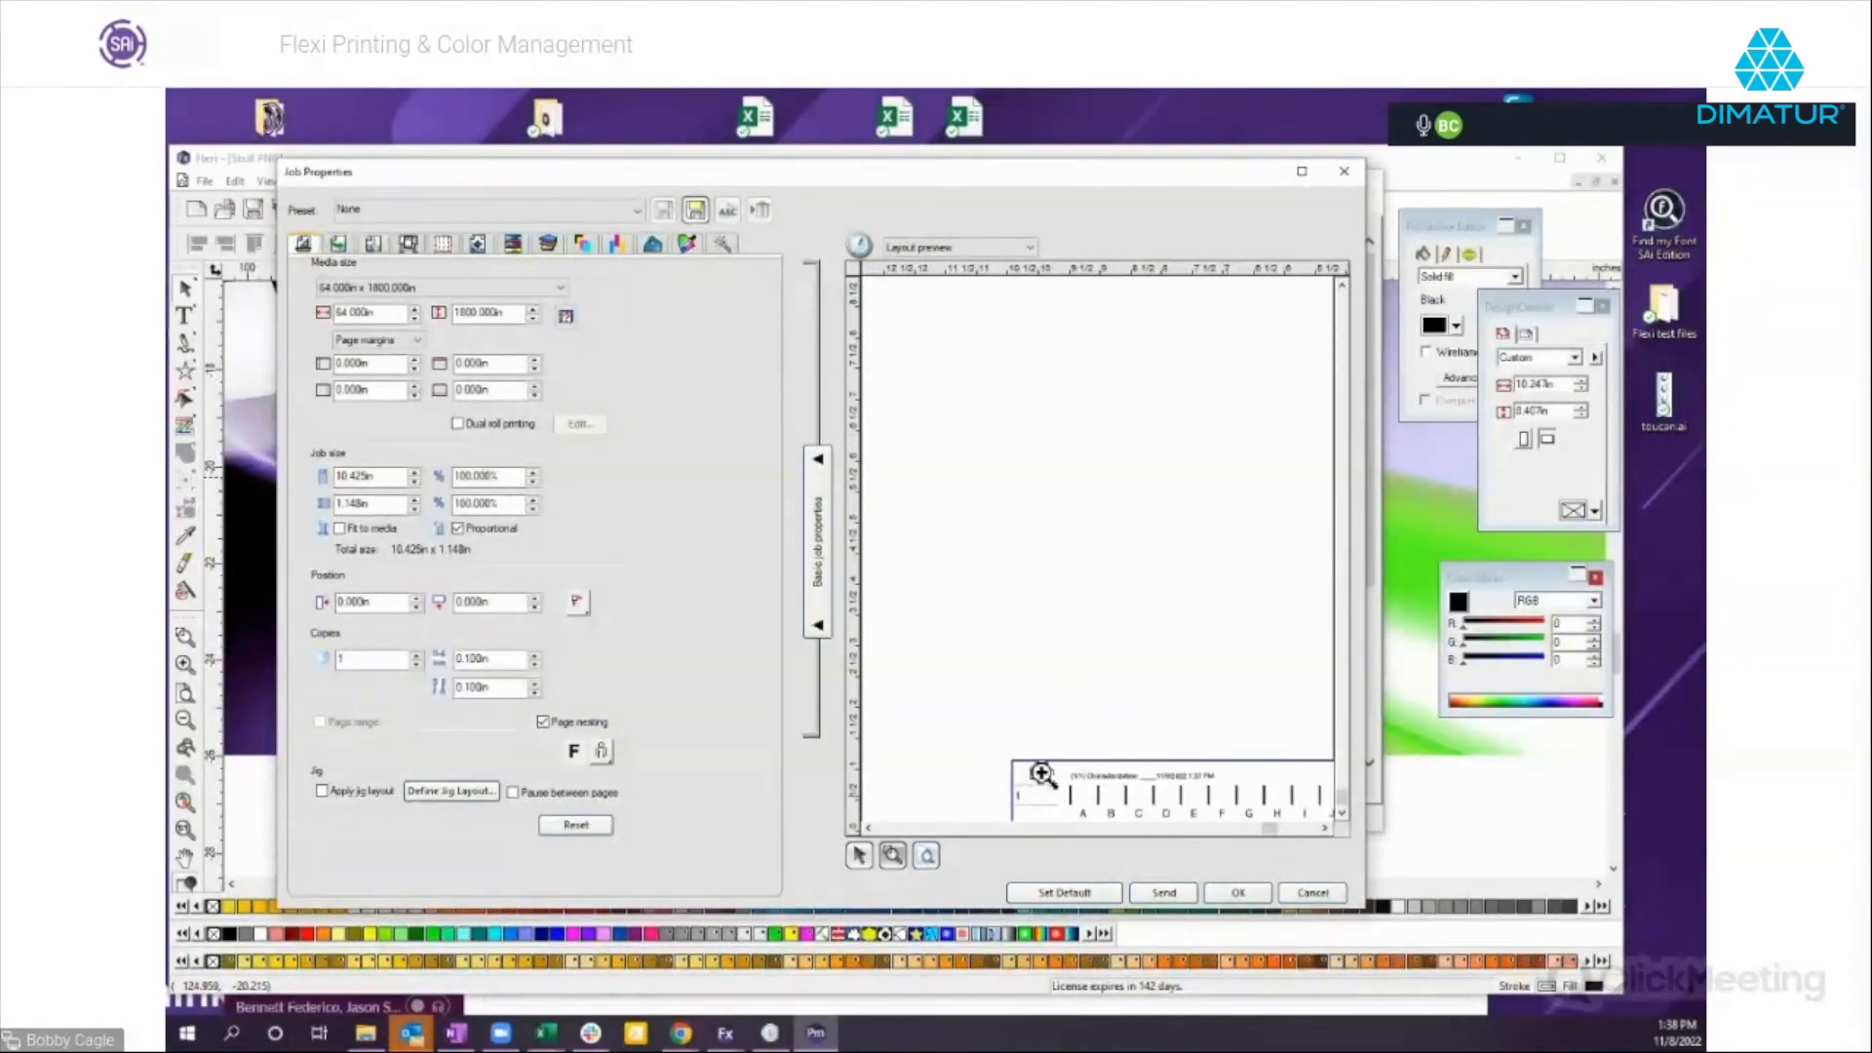
left_click(1307, 892)
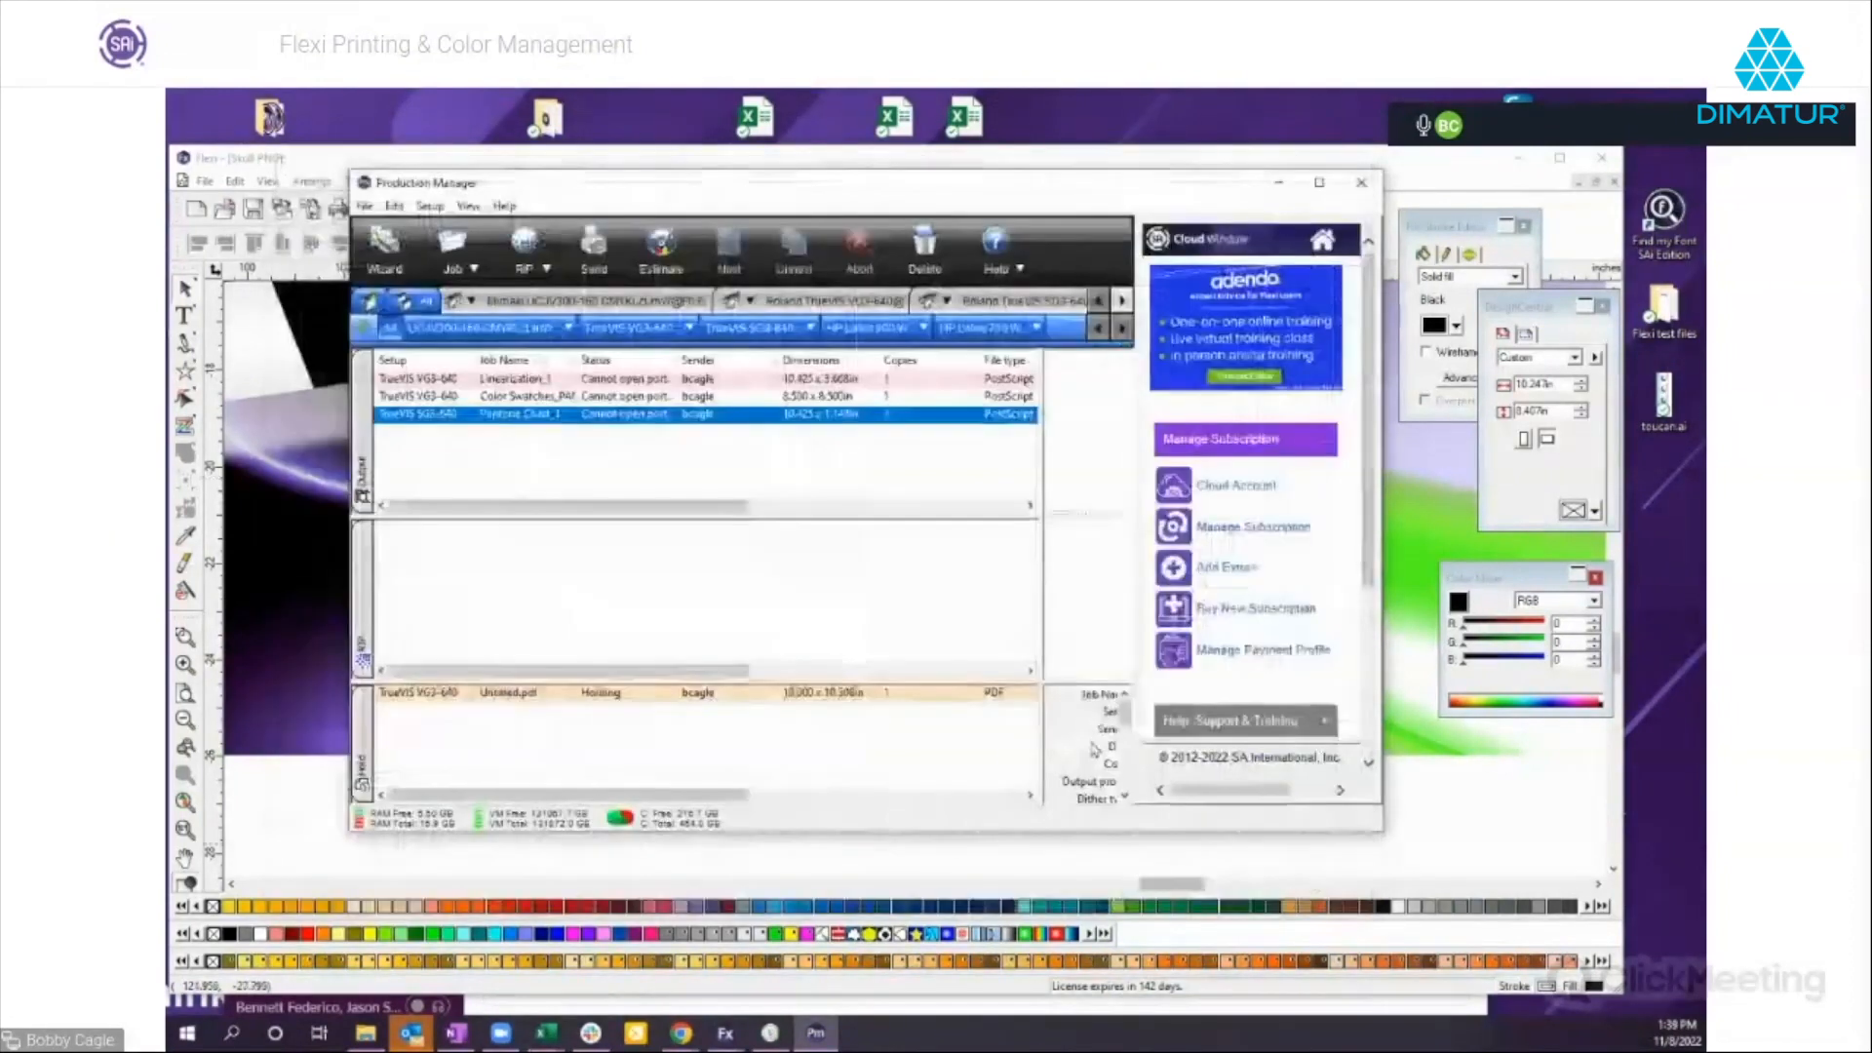
Compare the previews of the linearization, color swatches and Pantone chart jobs, and review the available setup commands.
left_click(713, 403)
key("Up")
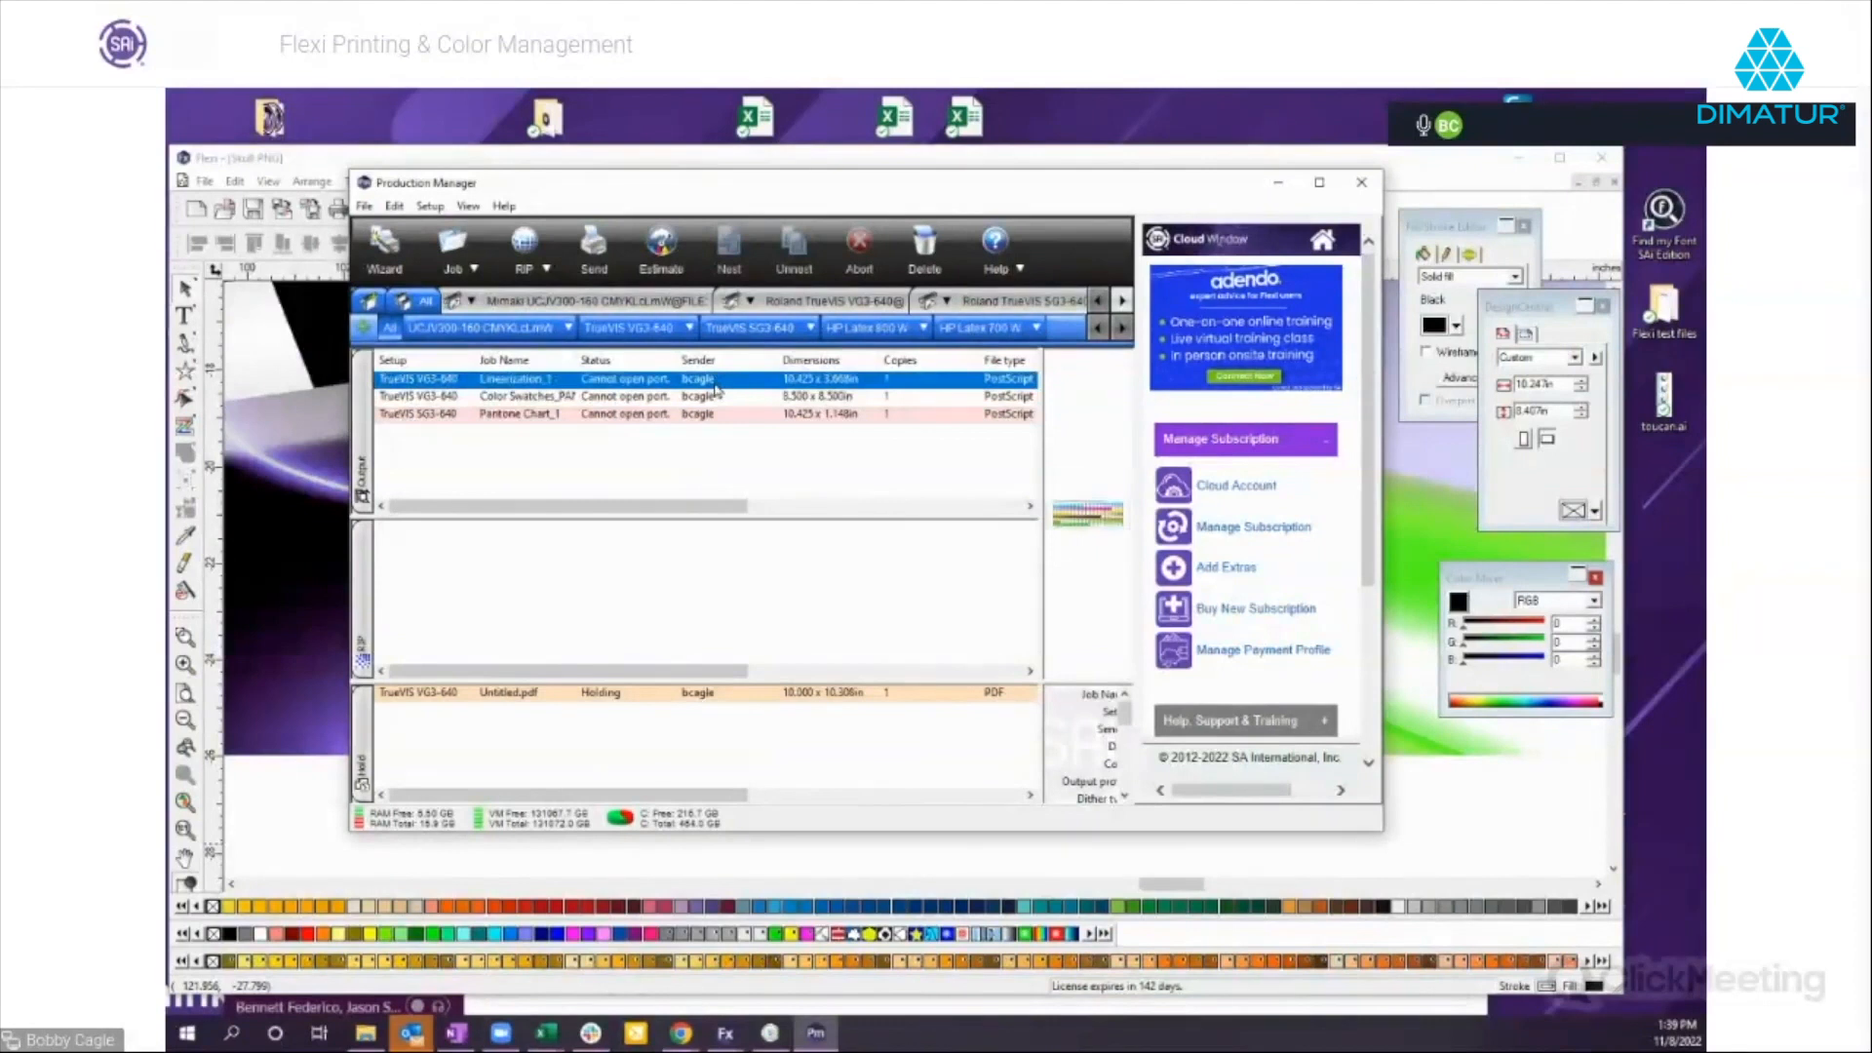
left_click(844, 400)
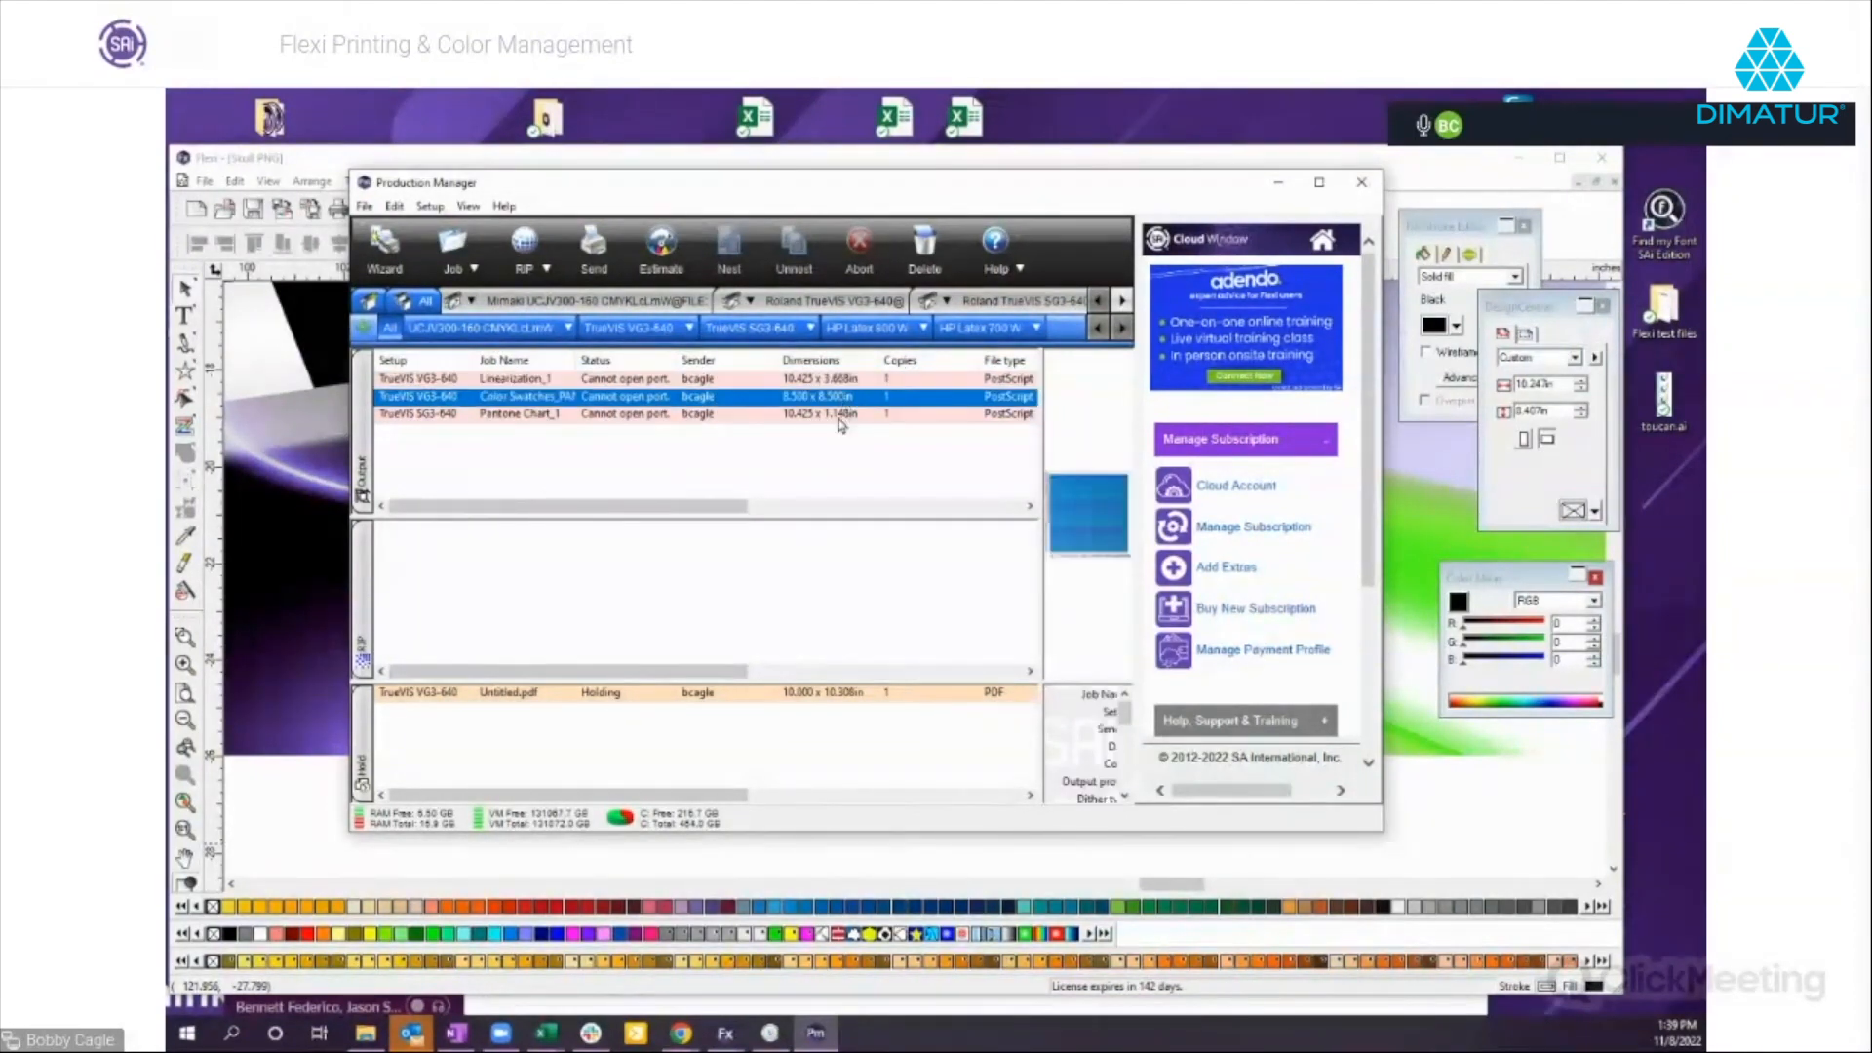
left_click(839, 417)
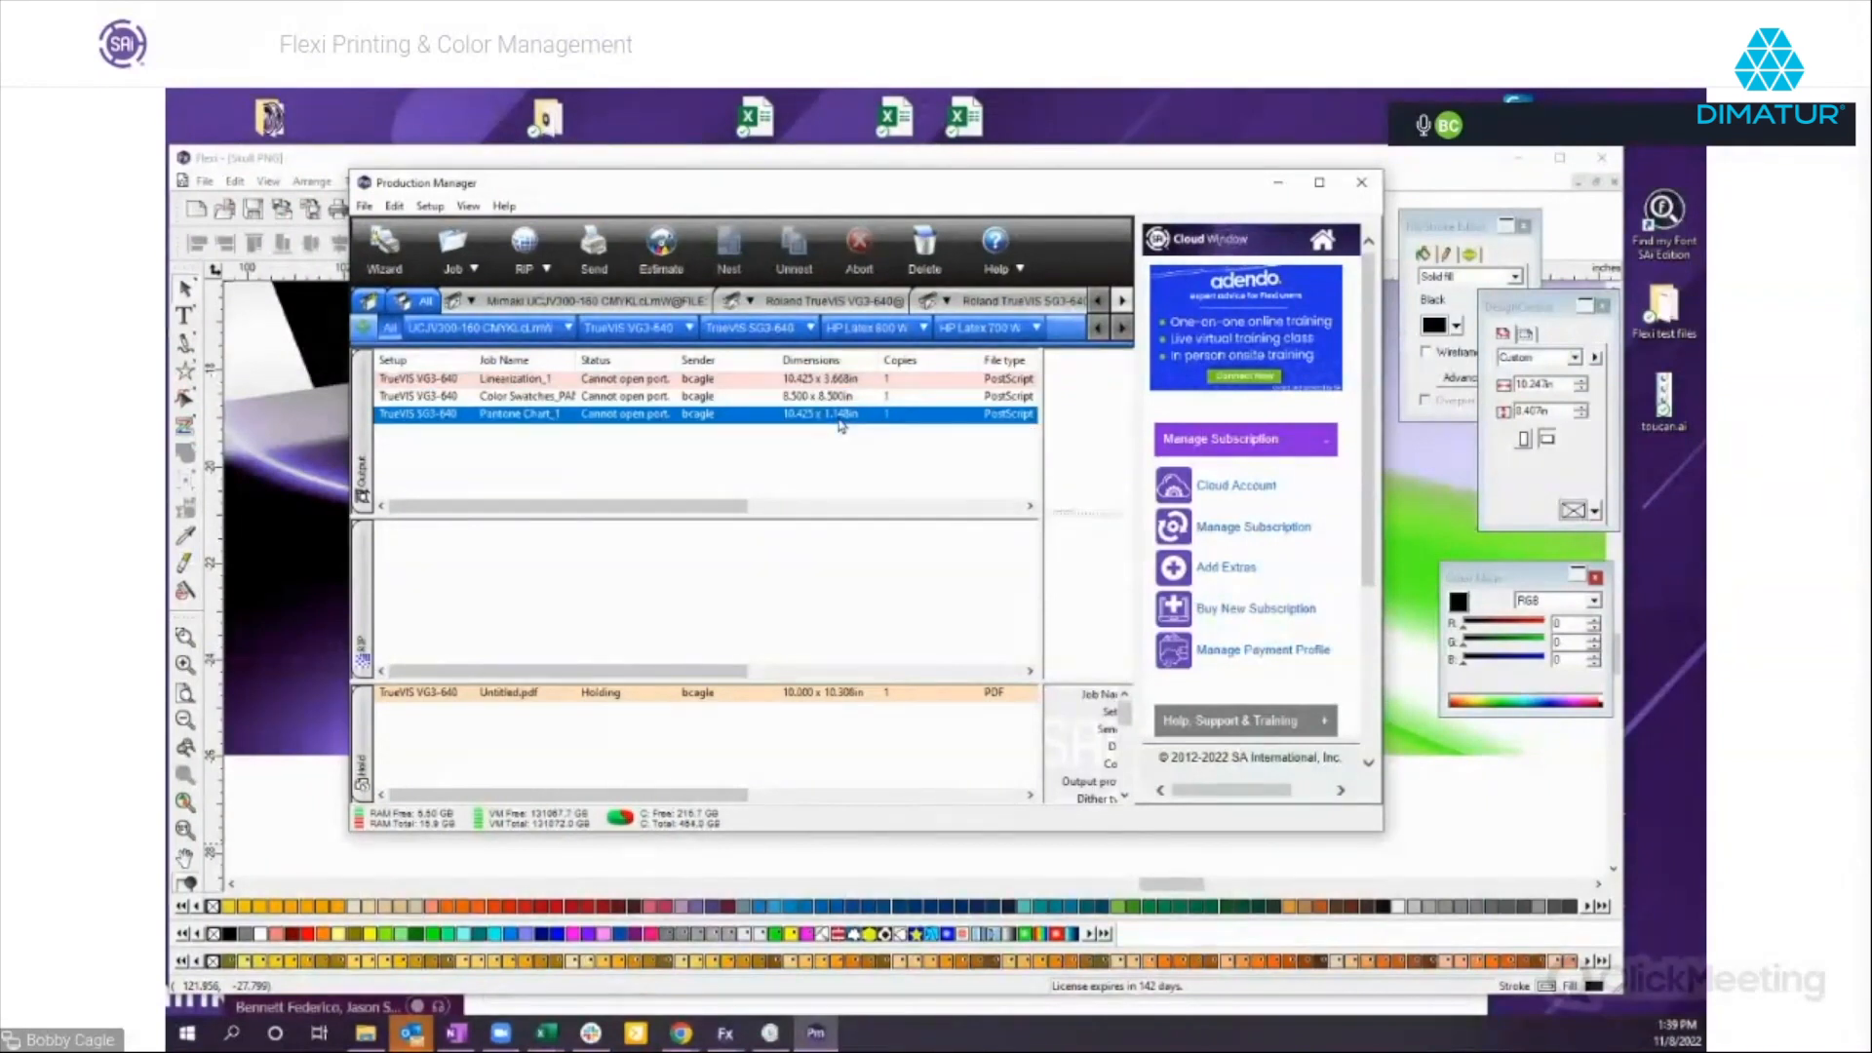
left_click(845, 397)
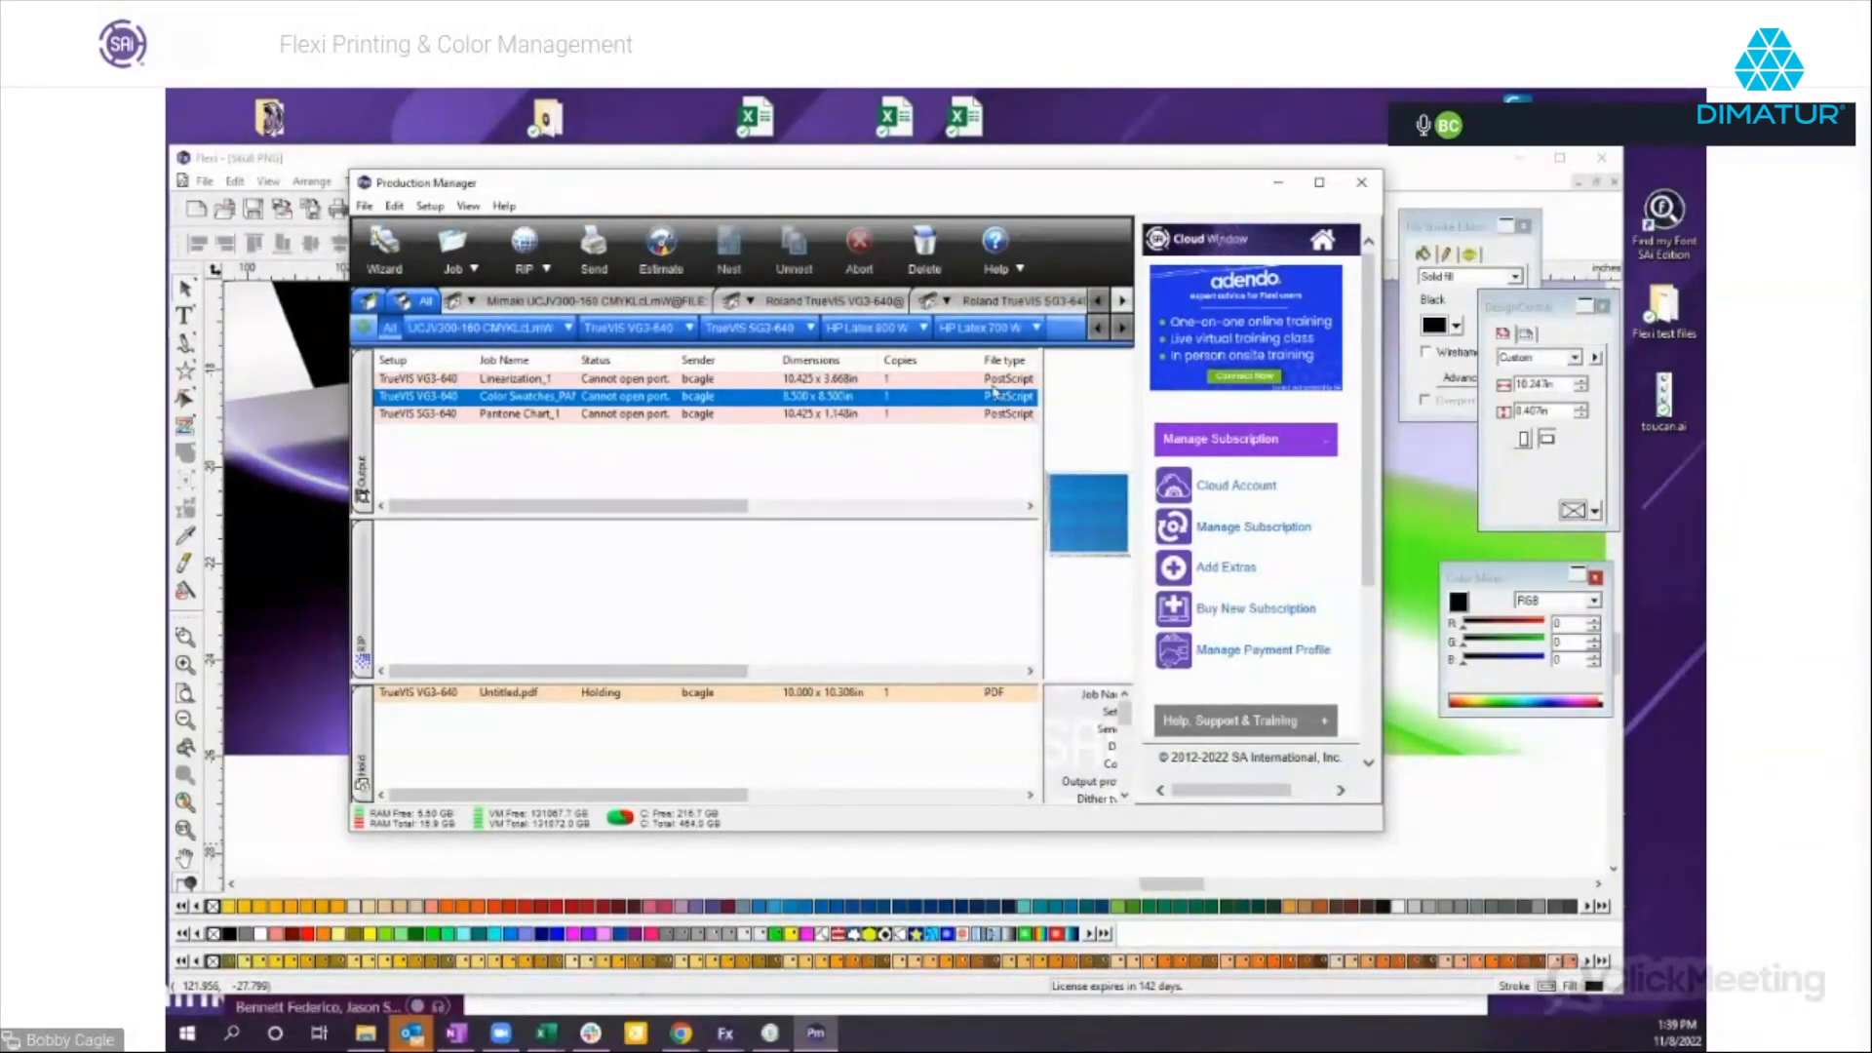
left_click(430, 206)
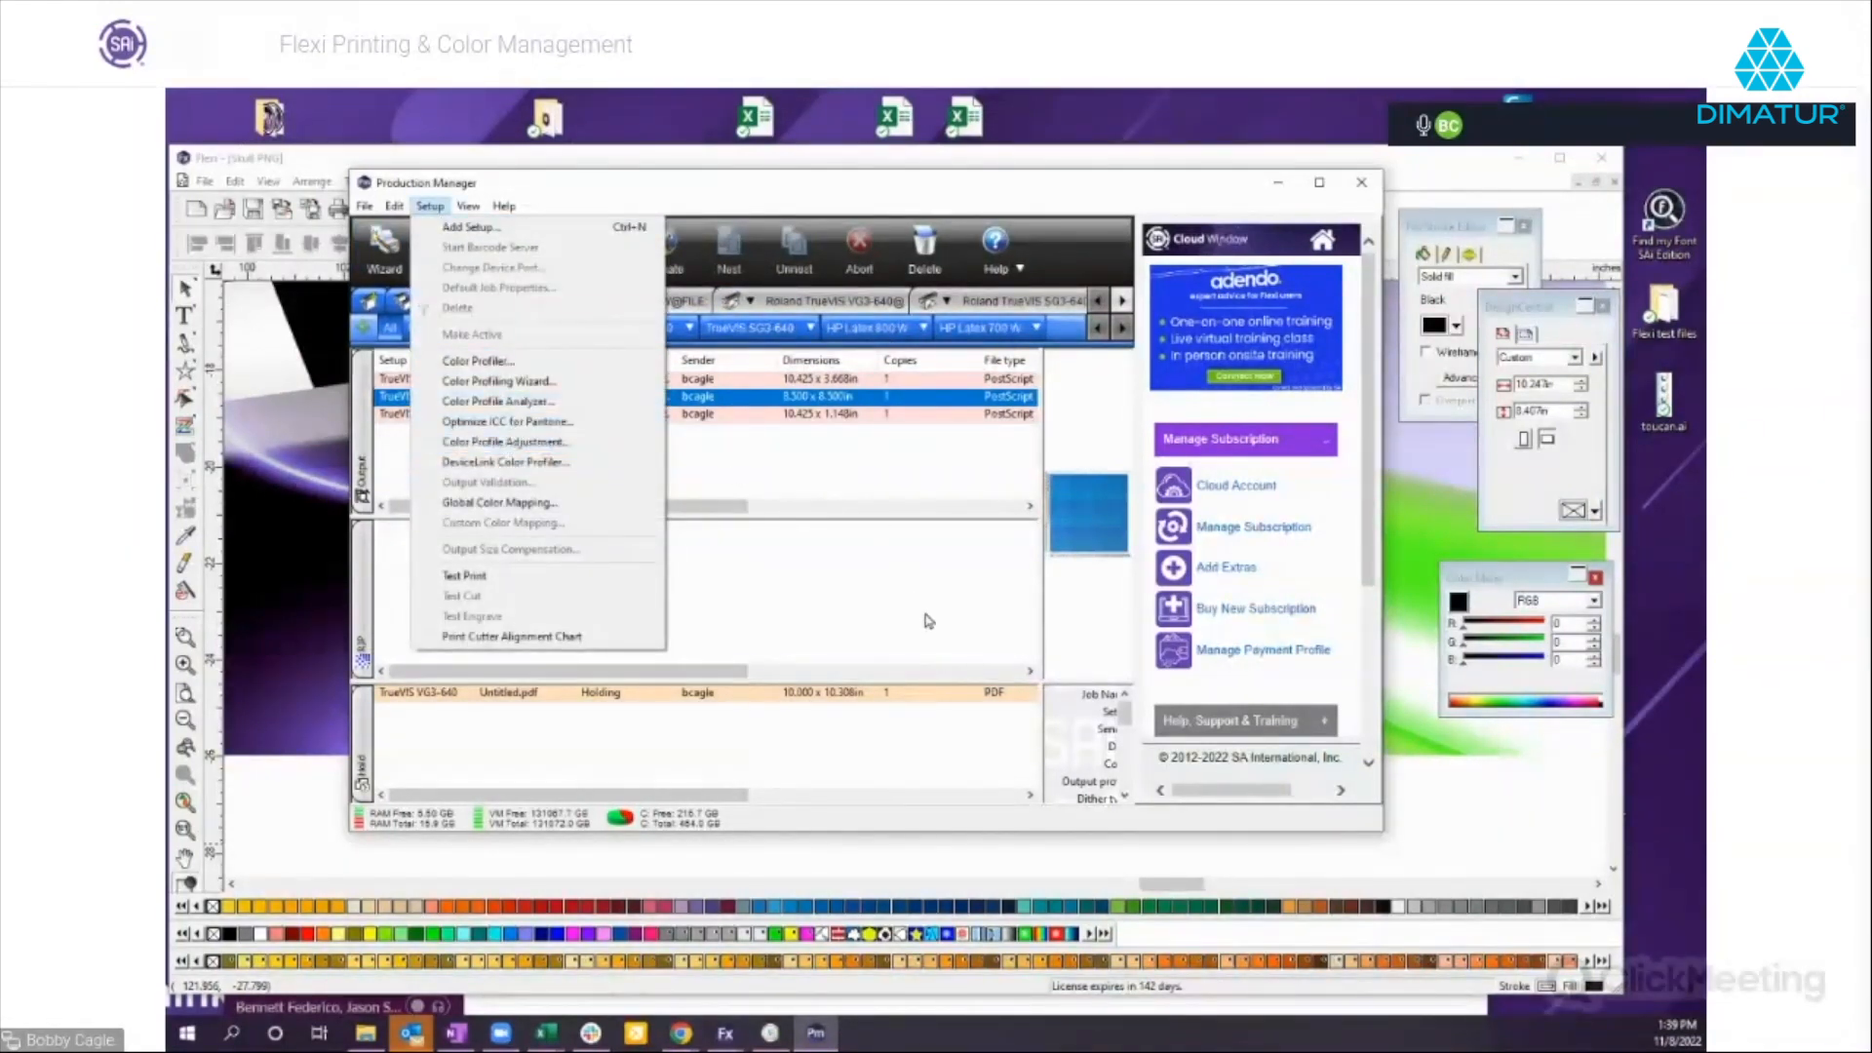
left_click(830, 562)
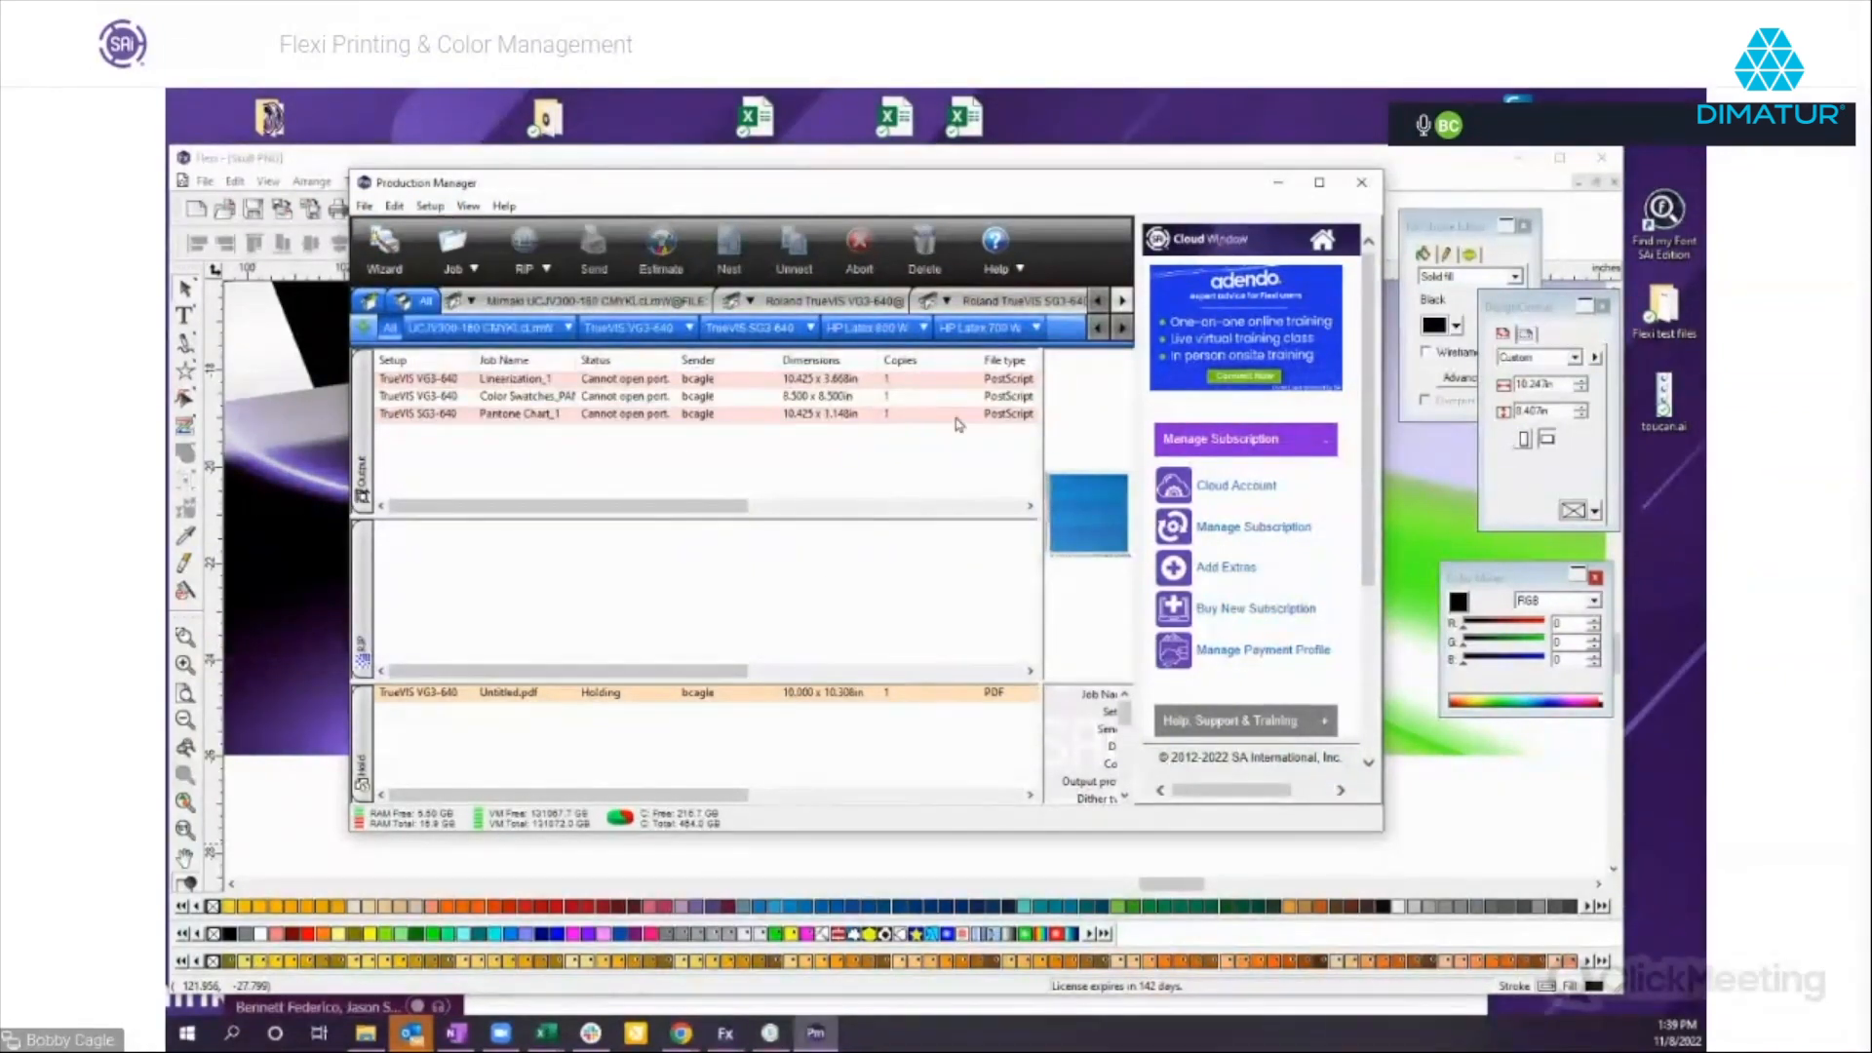
Compare the Pantone chart, color swatches and linearization jobs, examine the linearization chart up close in its layout preview, and cancel its job properties.
left_click(634, 414)
left_click(634, 397)
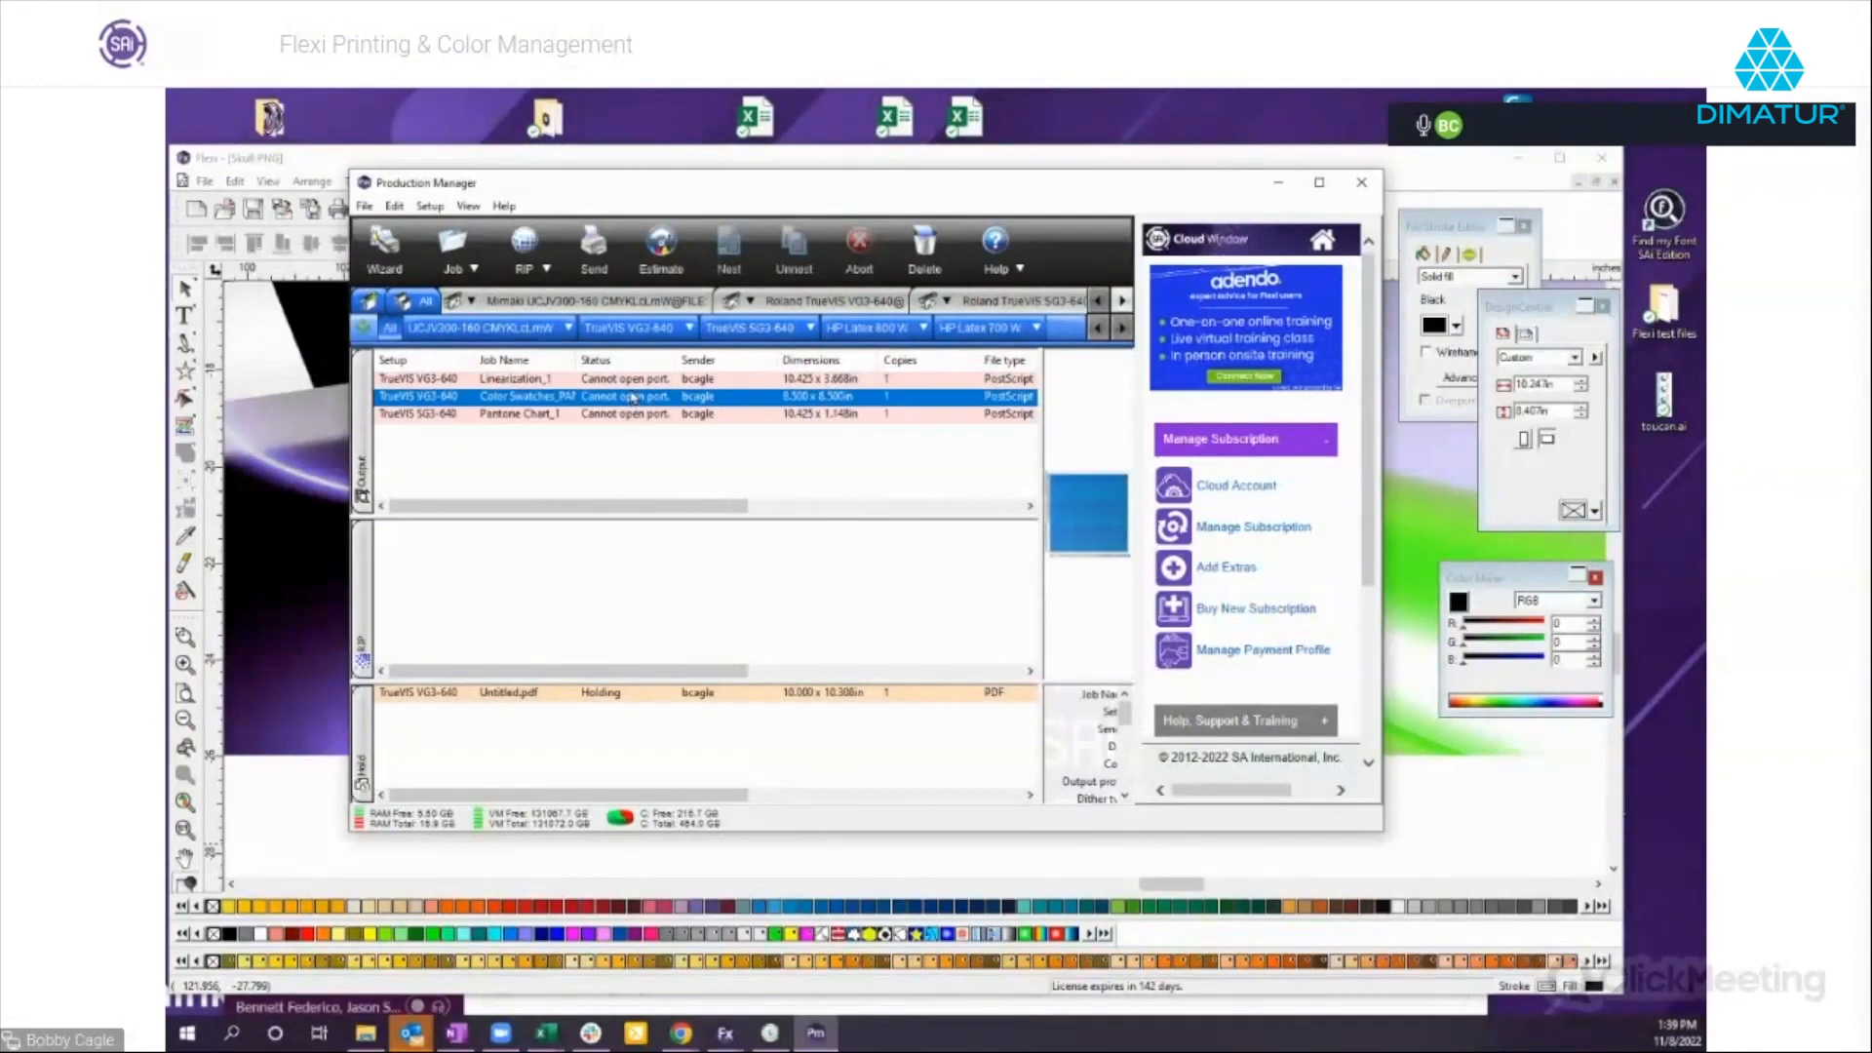
left_click(634, 379)
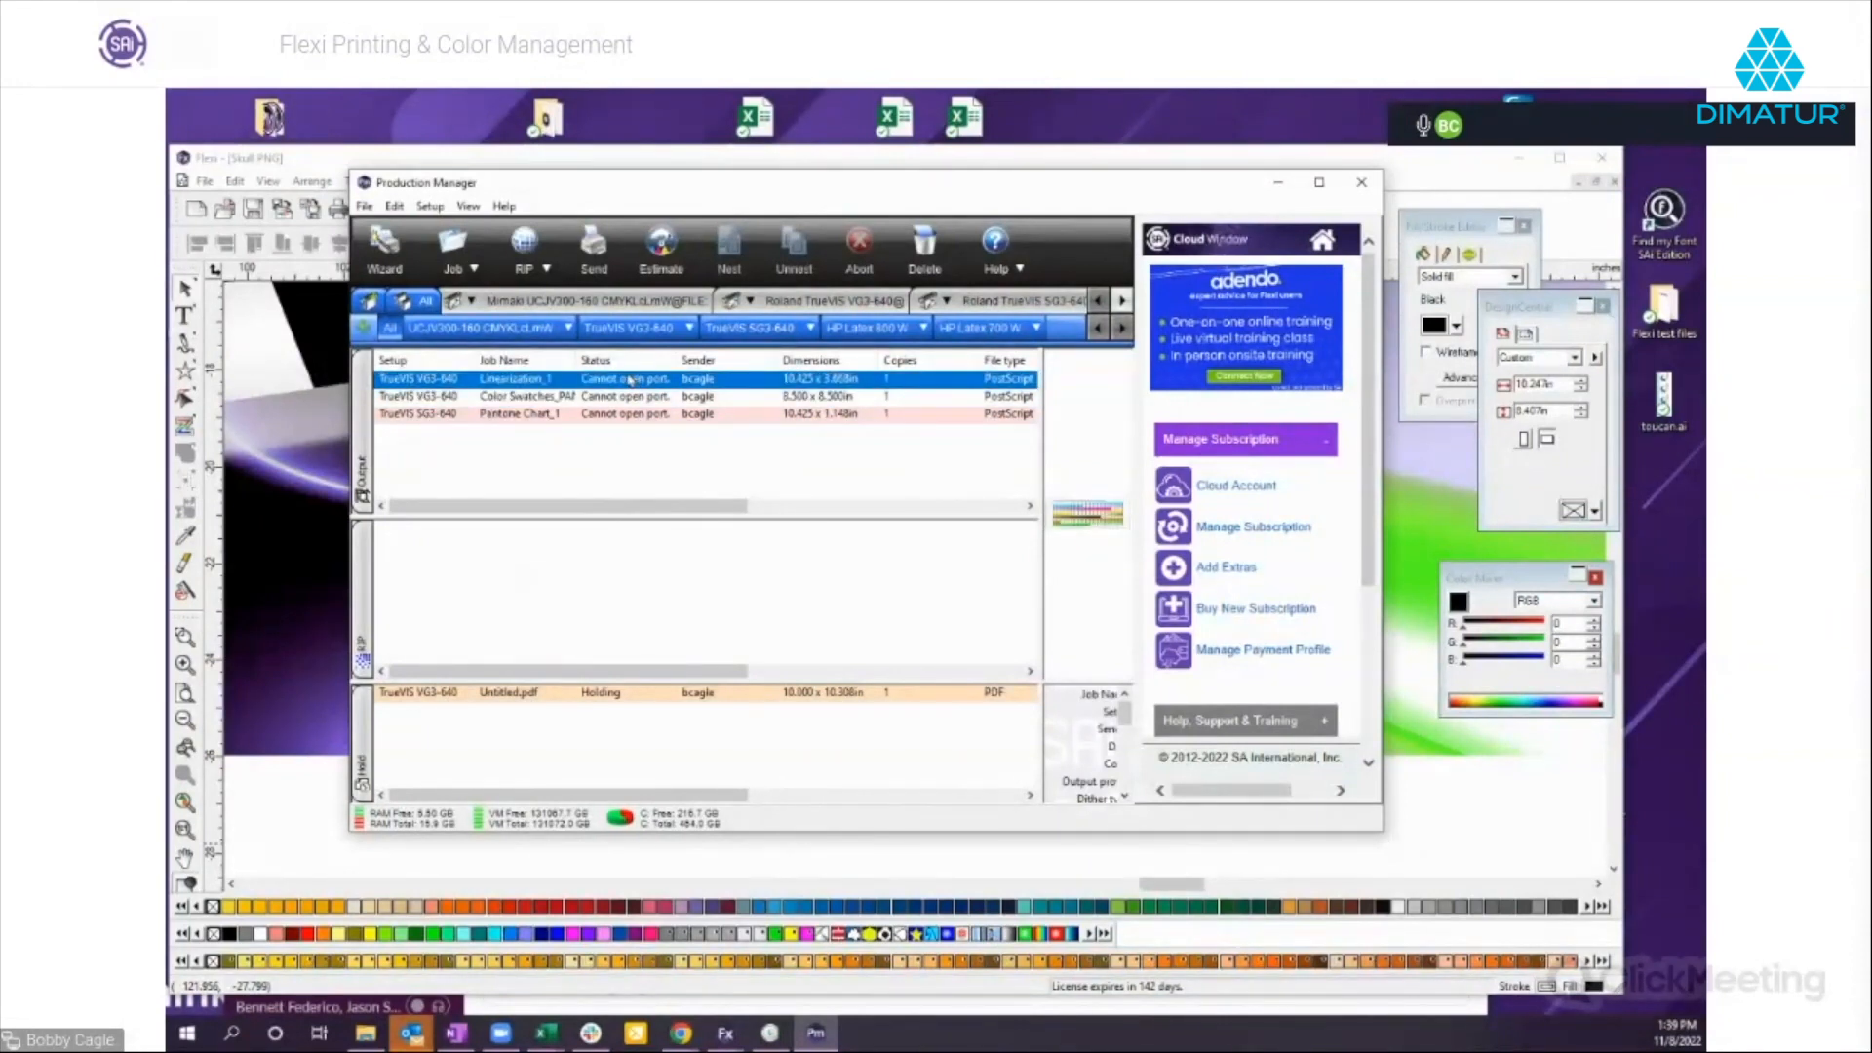
double_click(650, 385)
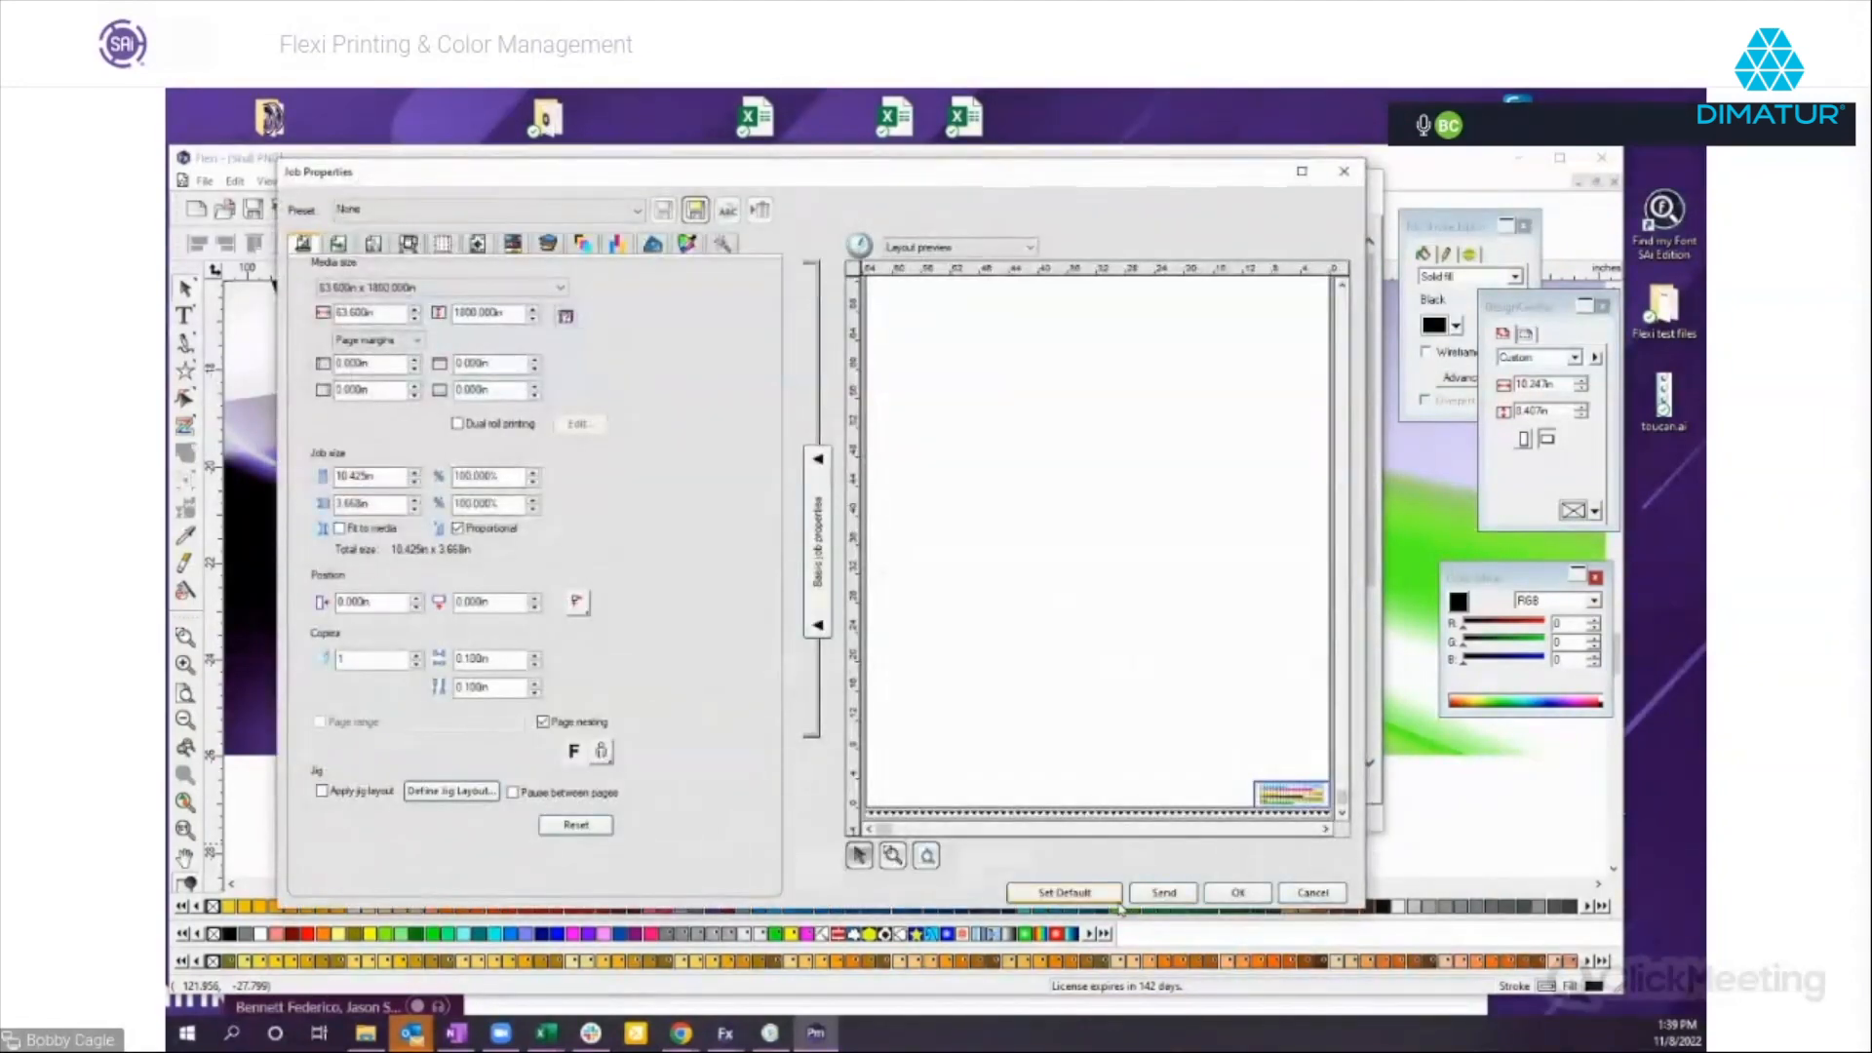
left_click(894, 856)
left_click_drag(1236, 768, 1323, 812)
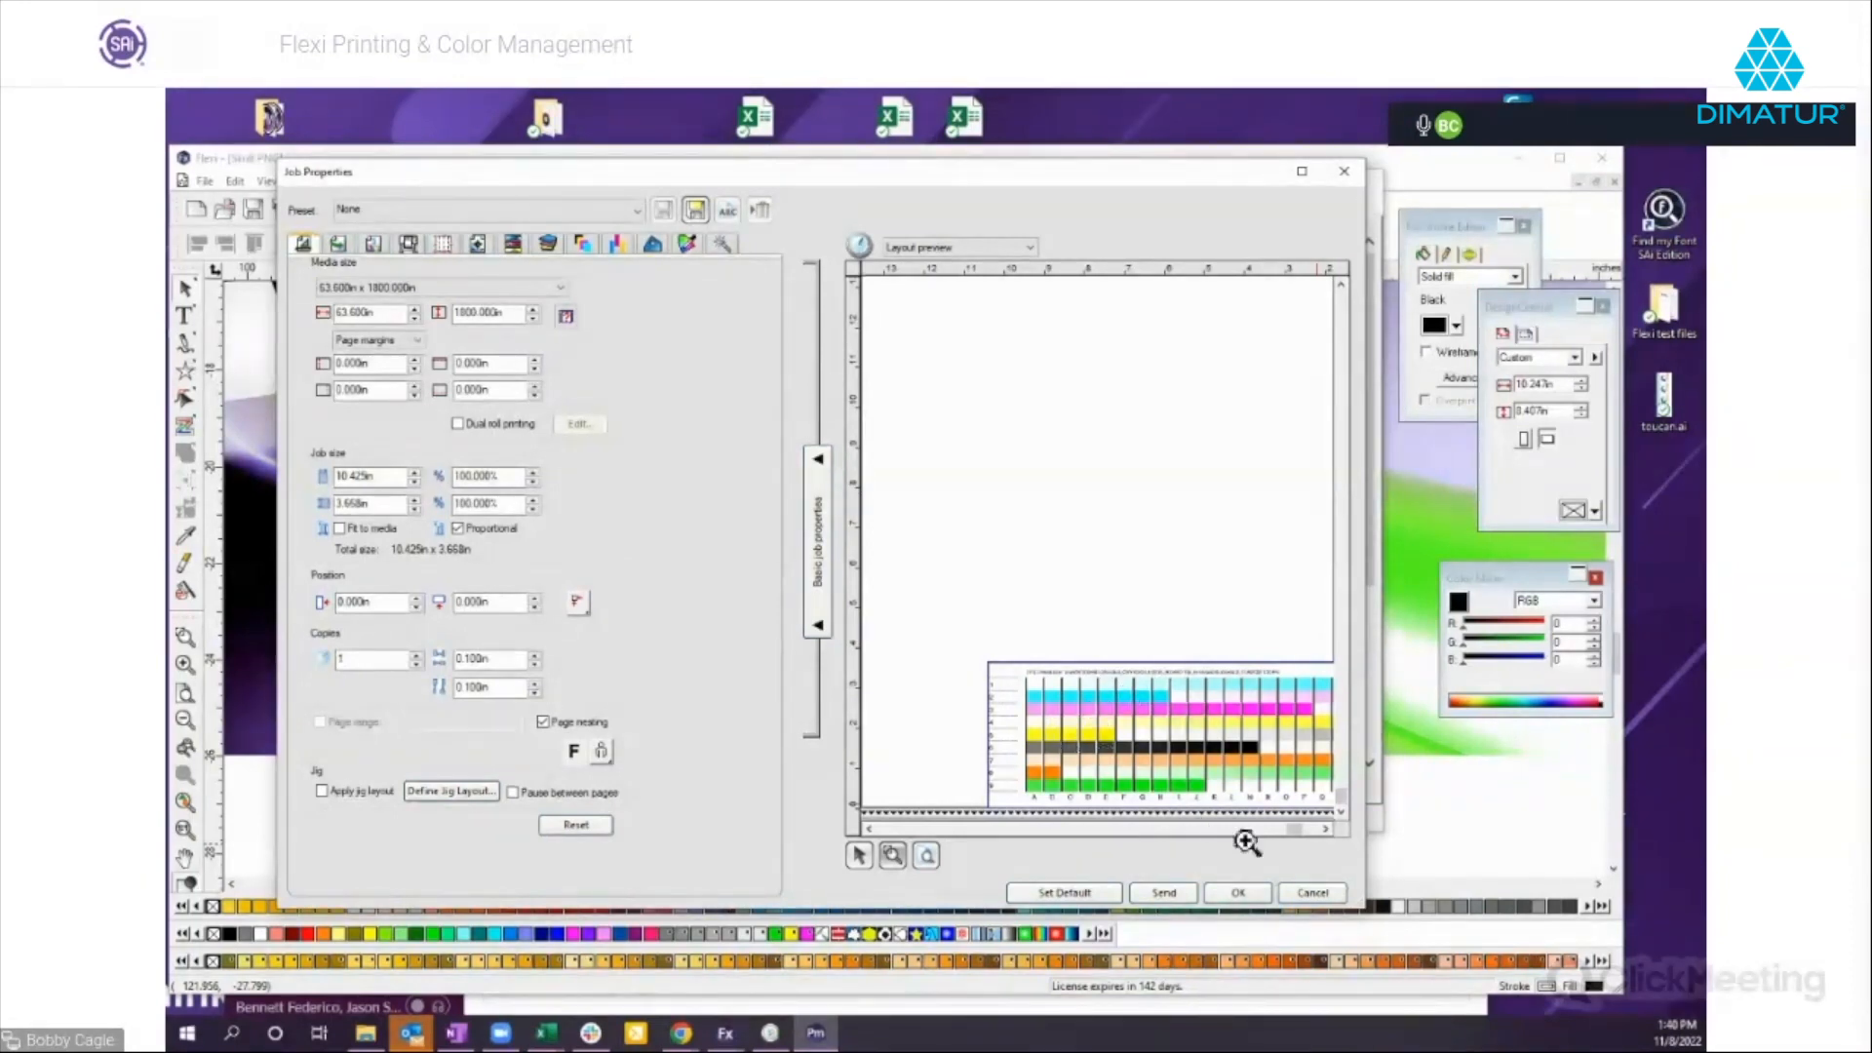
left_click(1311, 894)
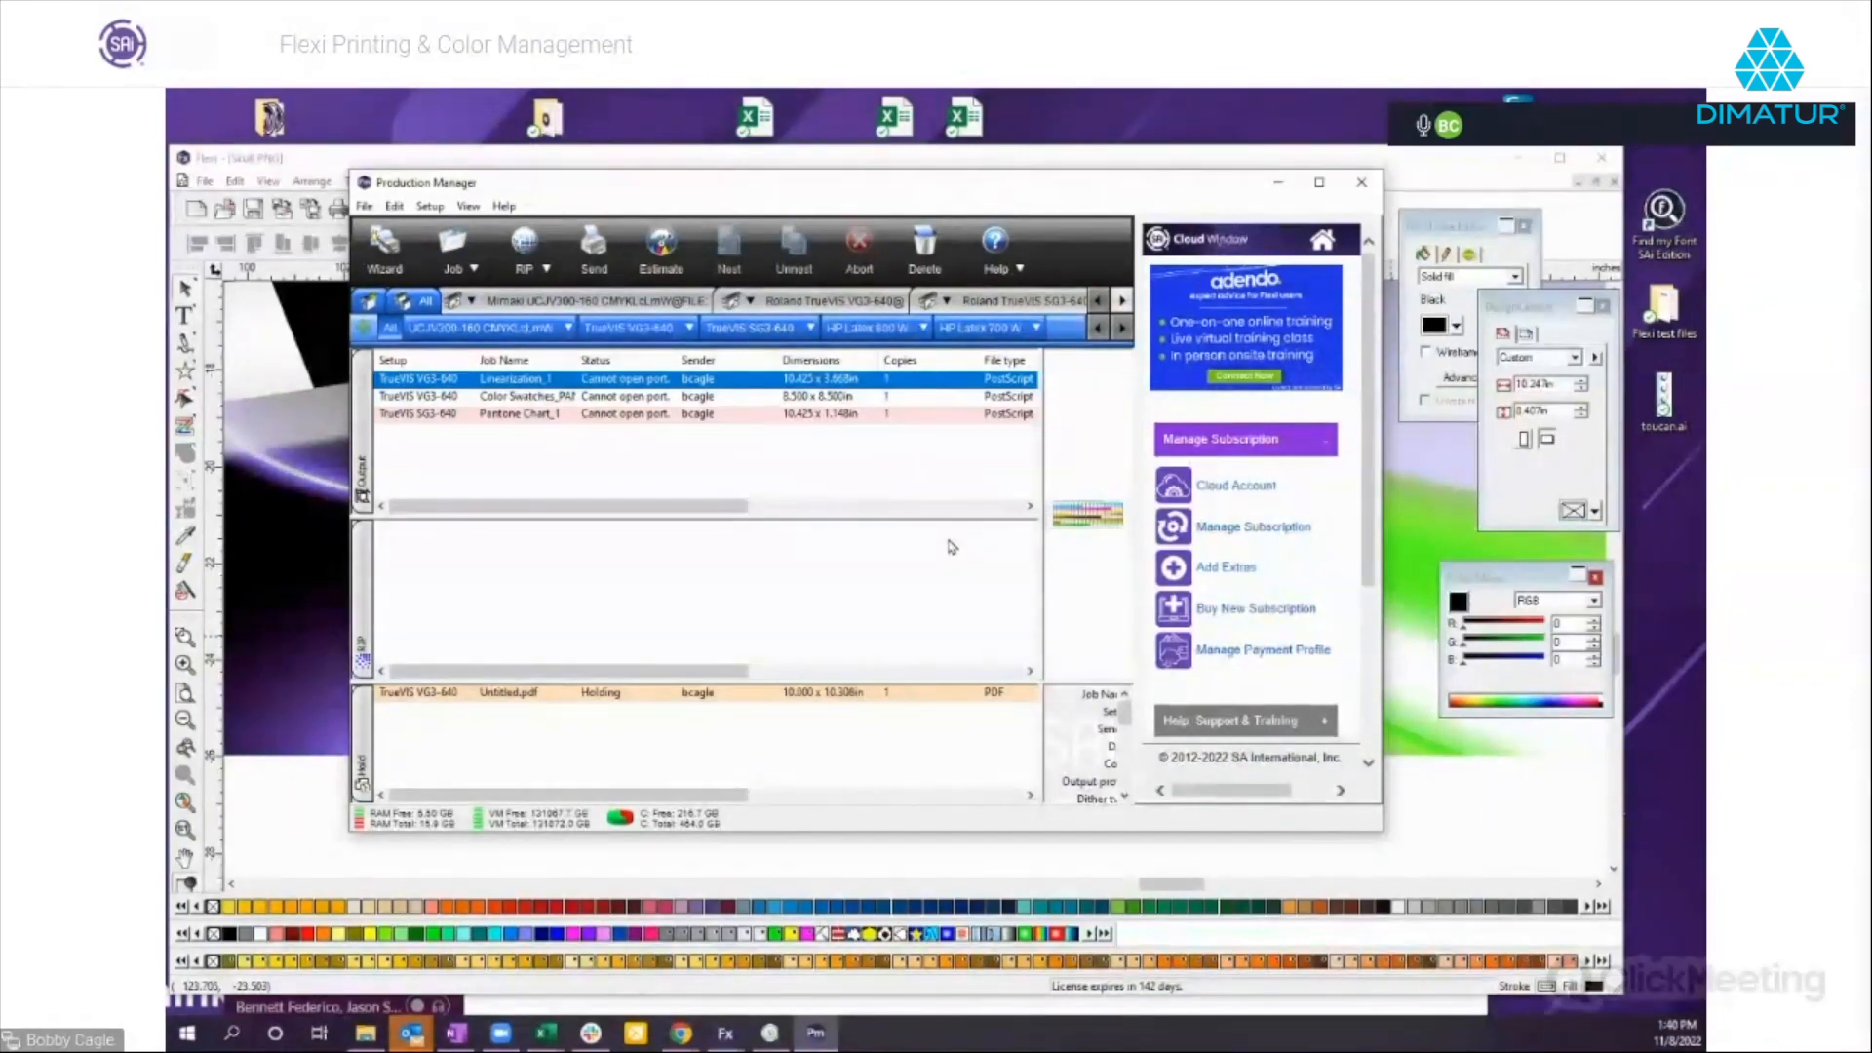
Switch back to Flexi, maximize its window, and move the checkered green and purple artwork farther away from the page.
left_click(1279, 185)
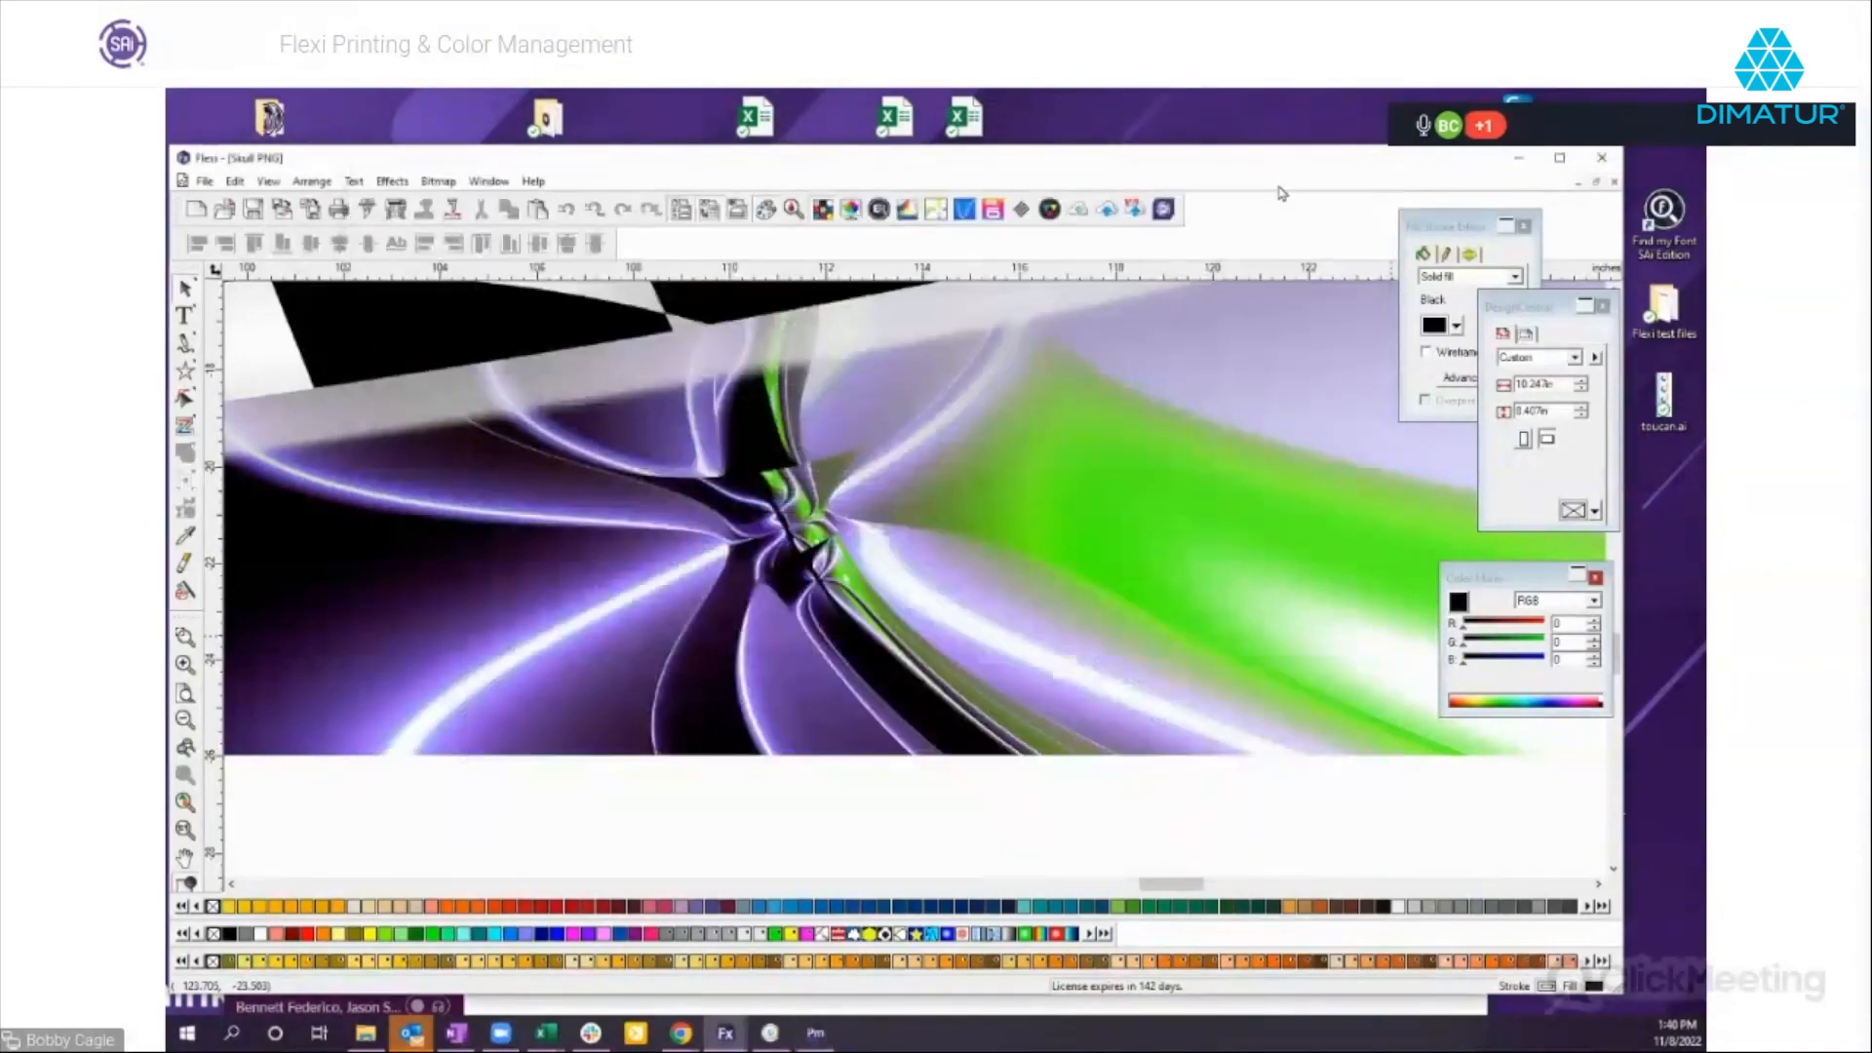
left_click(1560, 157)
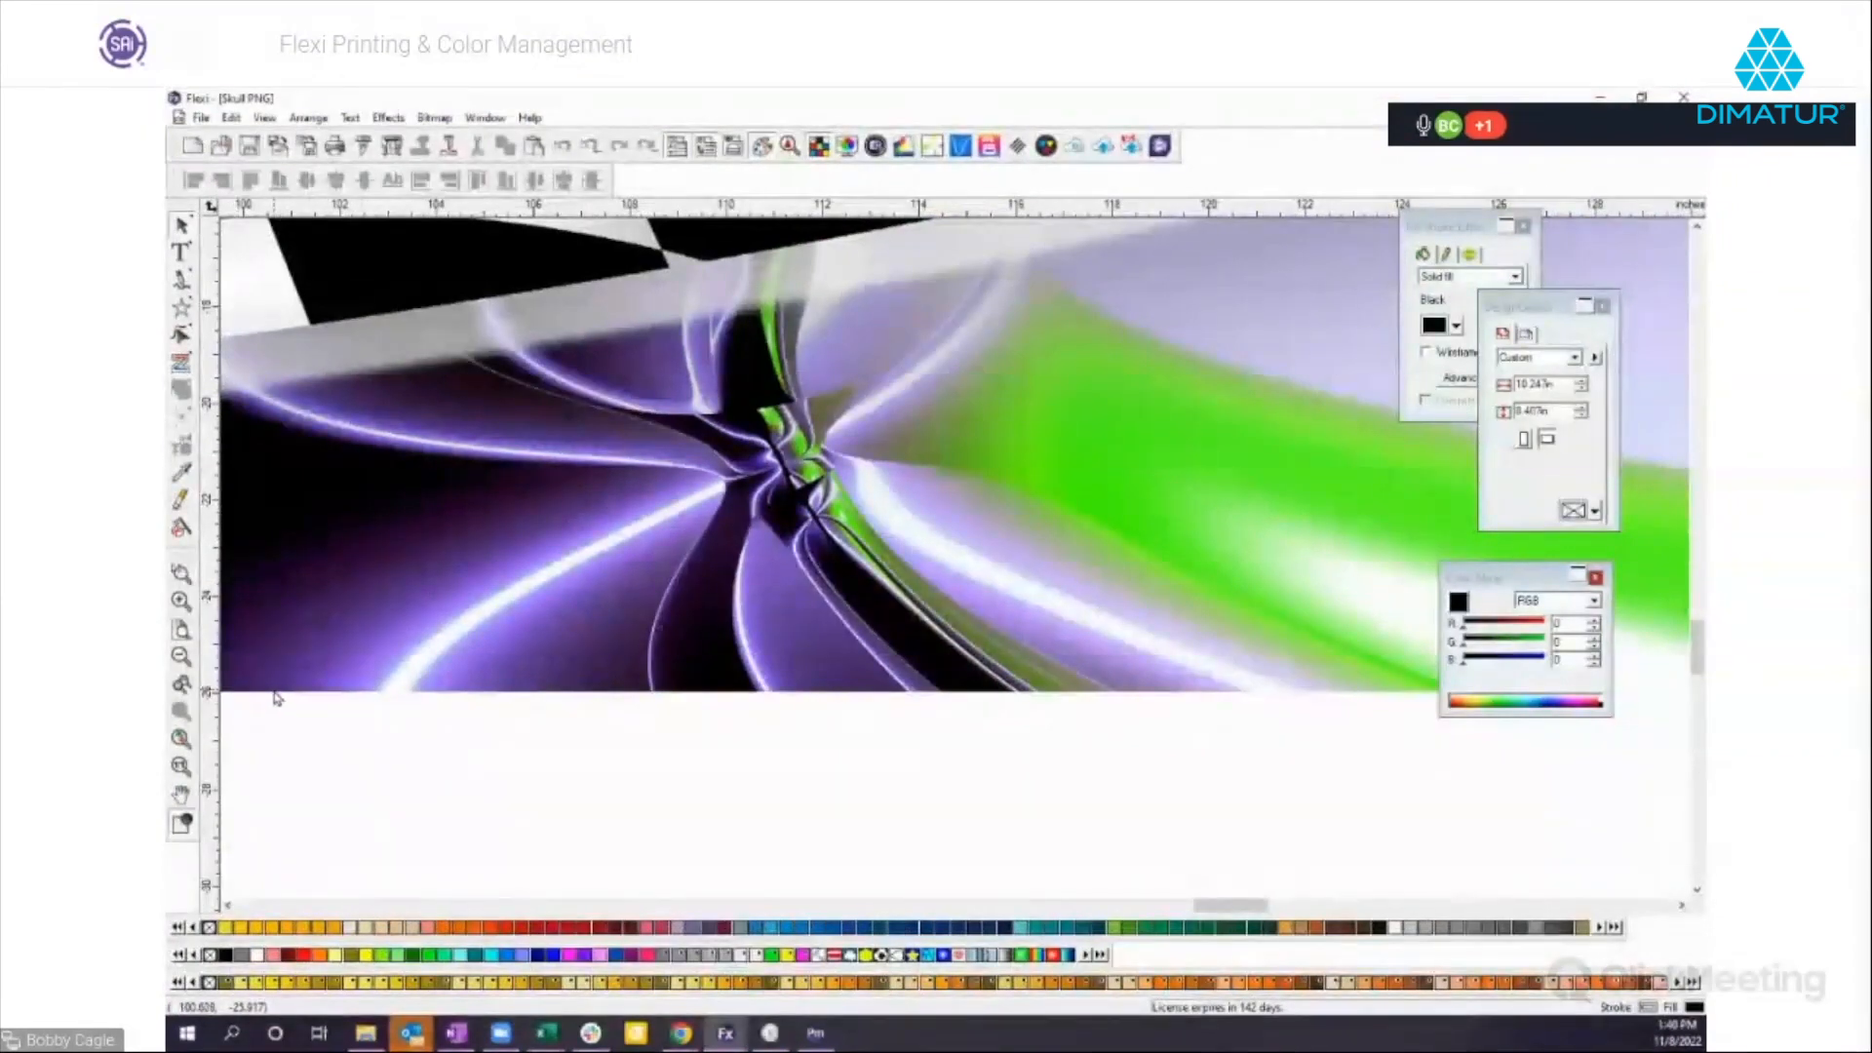
left_click(179, 657)
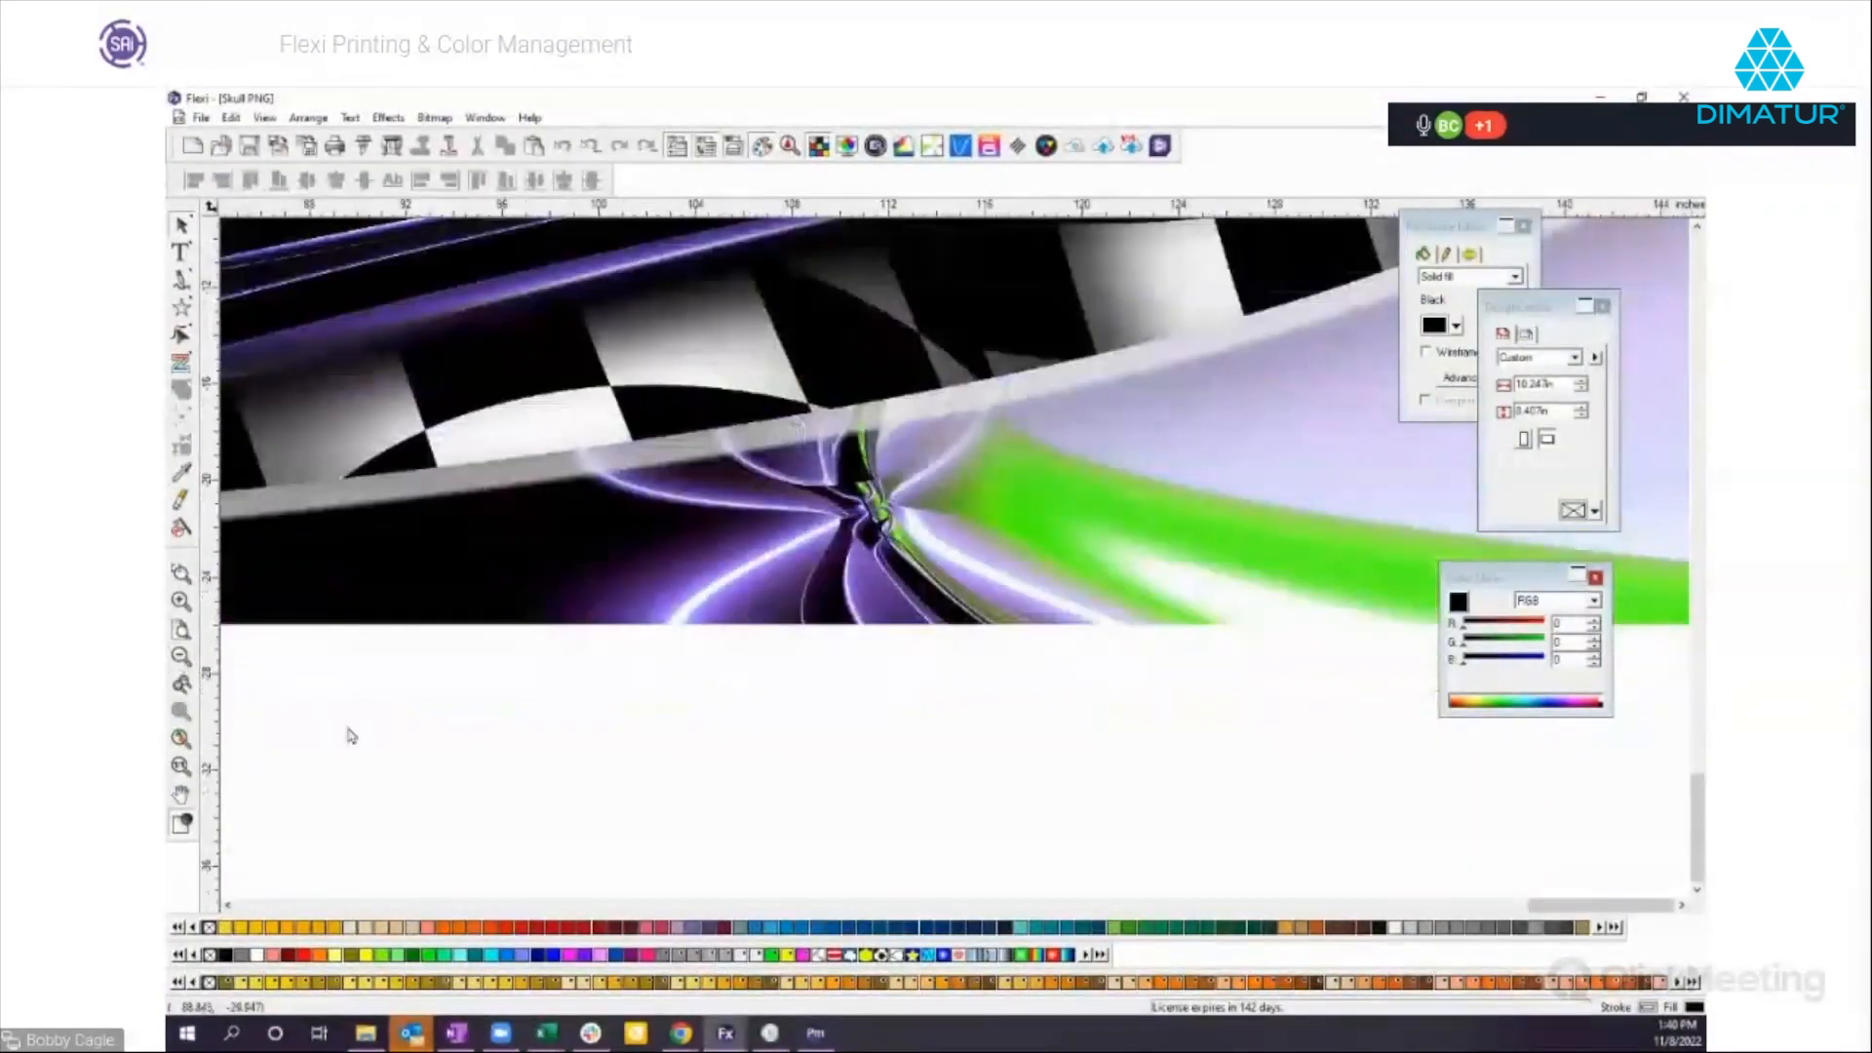
scroll(801, 588, "up", 3)
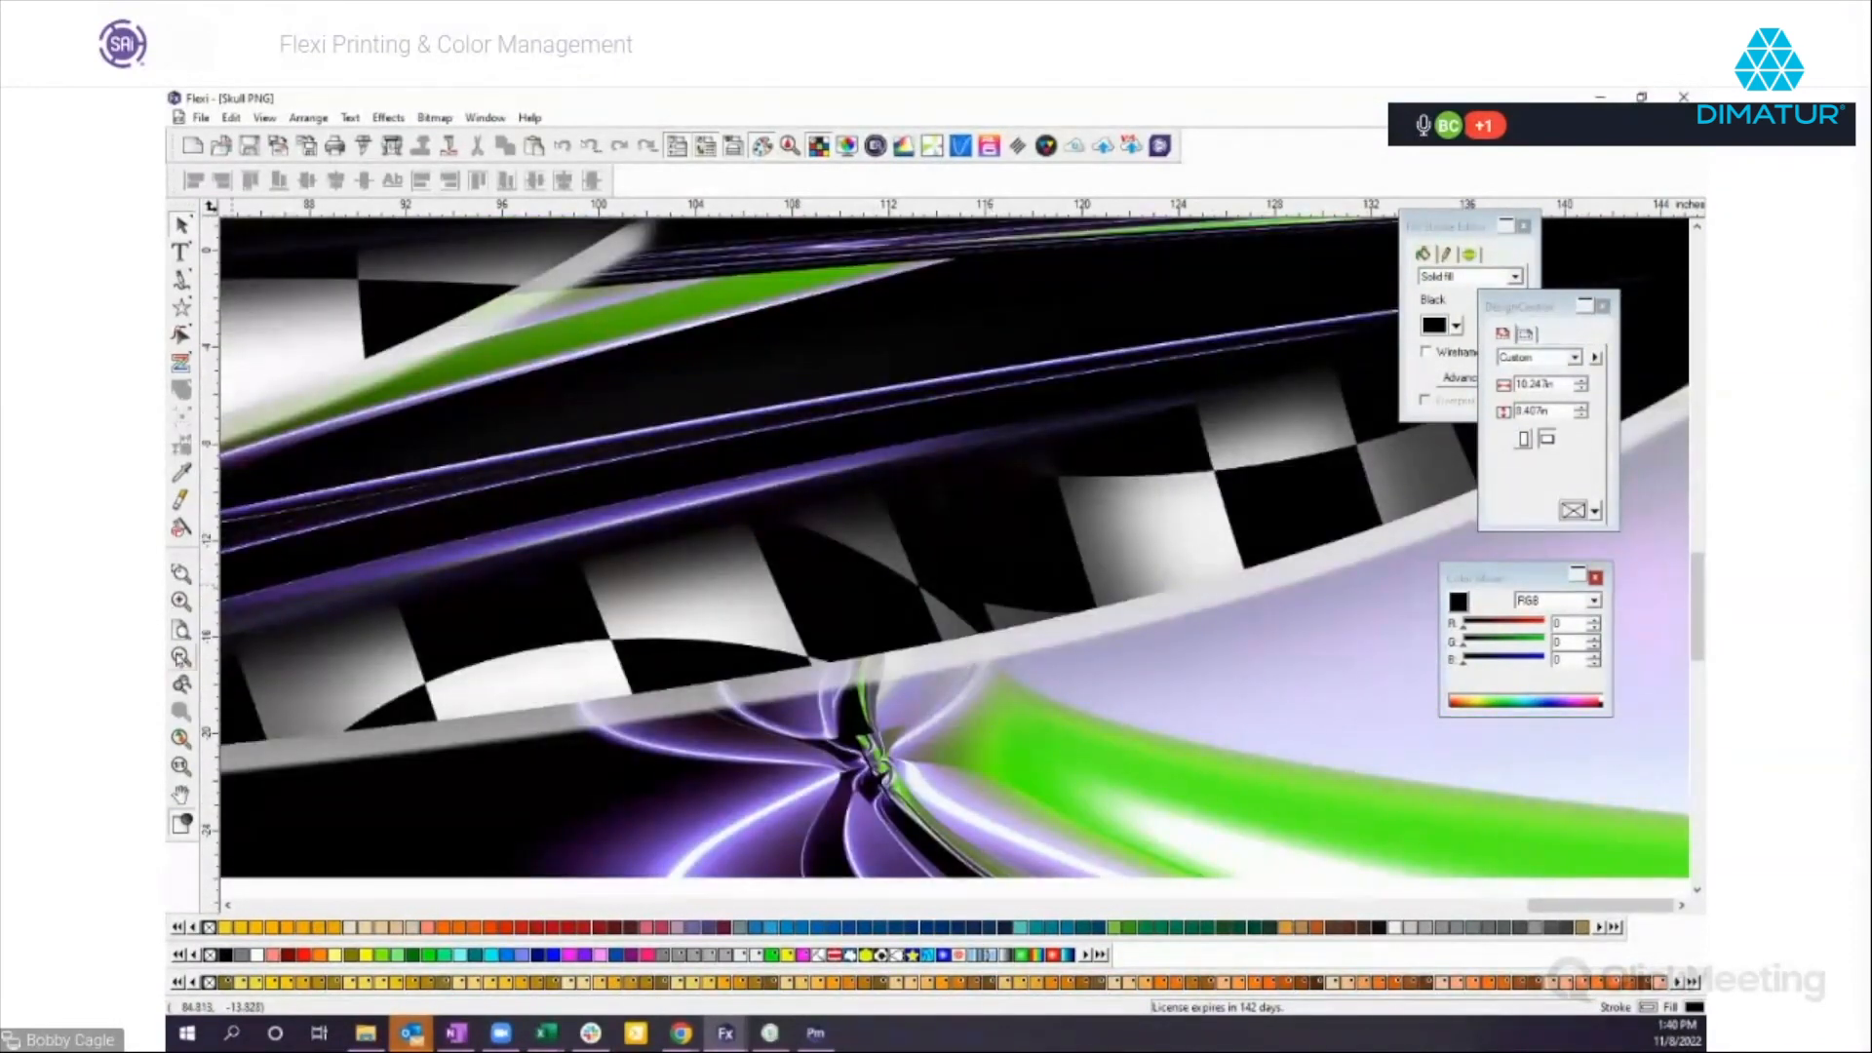
left_click(181, 657)
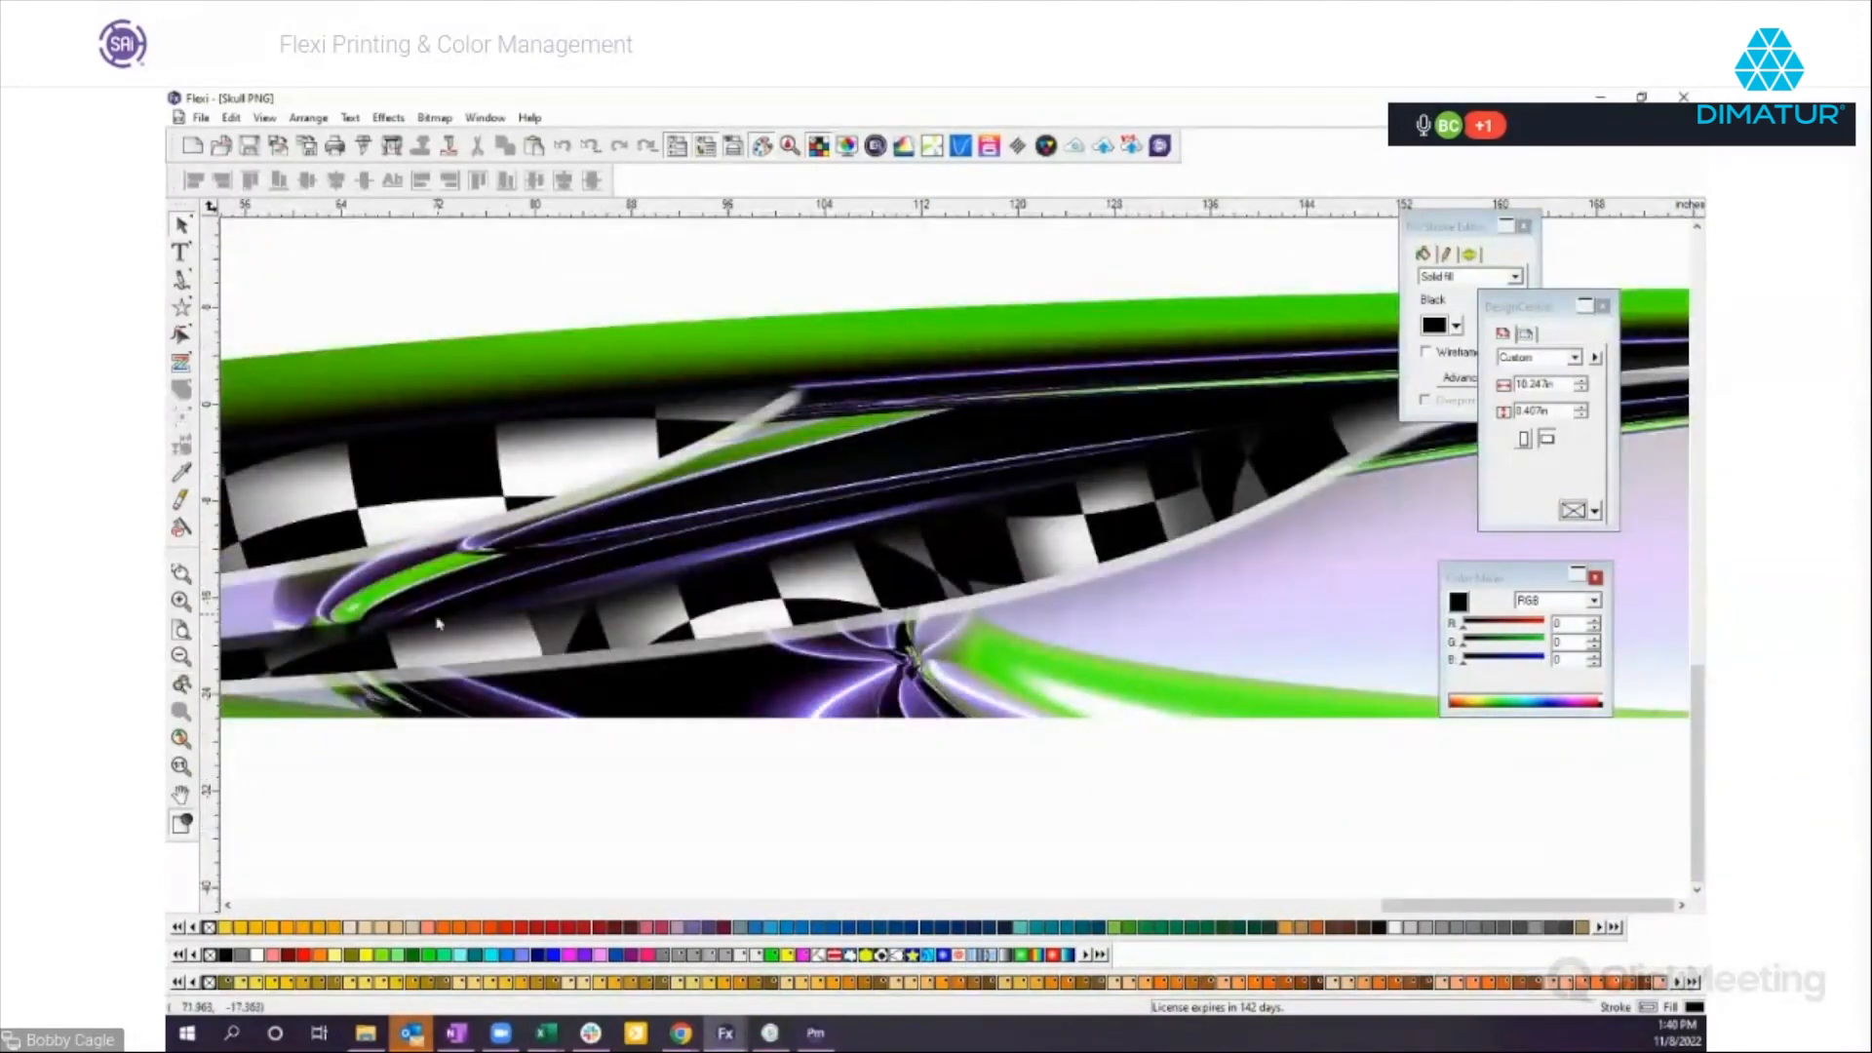
left_click(183, 657)
left_click_drag(795, 527, 1105, 524)
left_click_drag(866, 554, 698, 584)
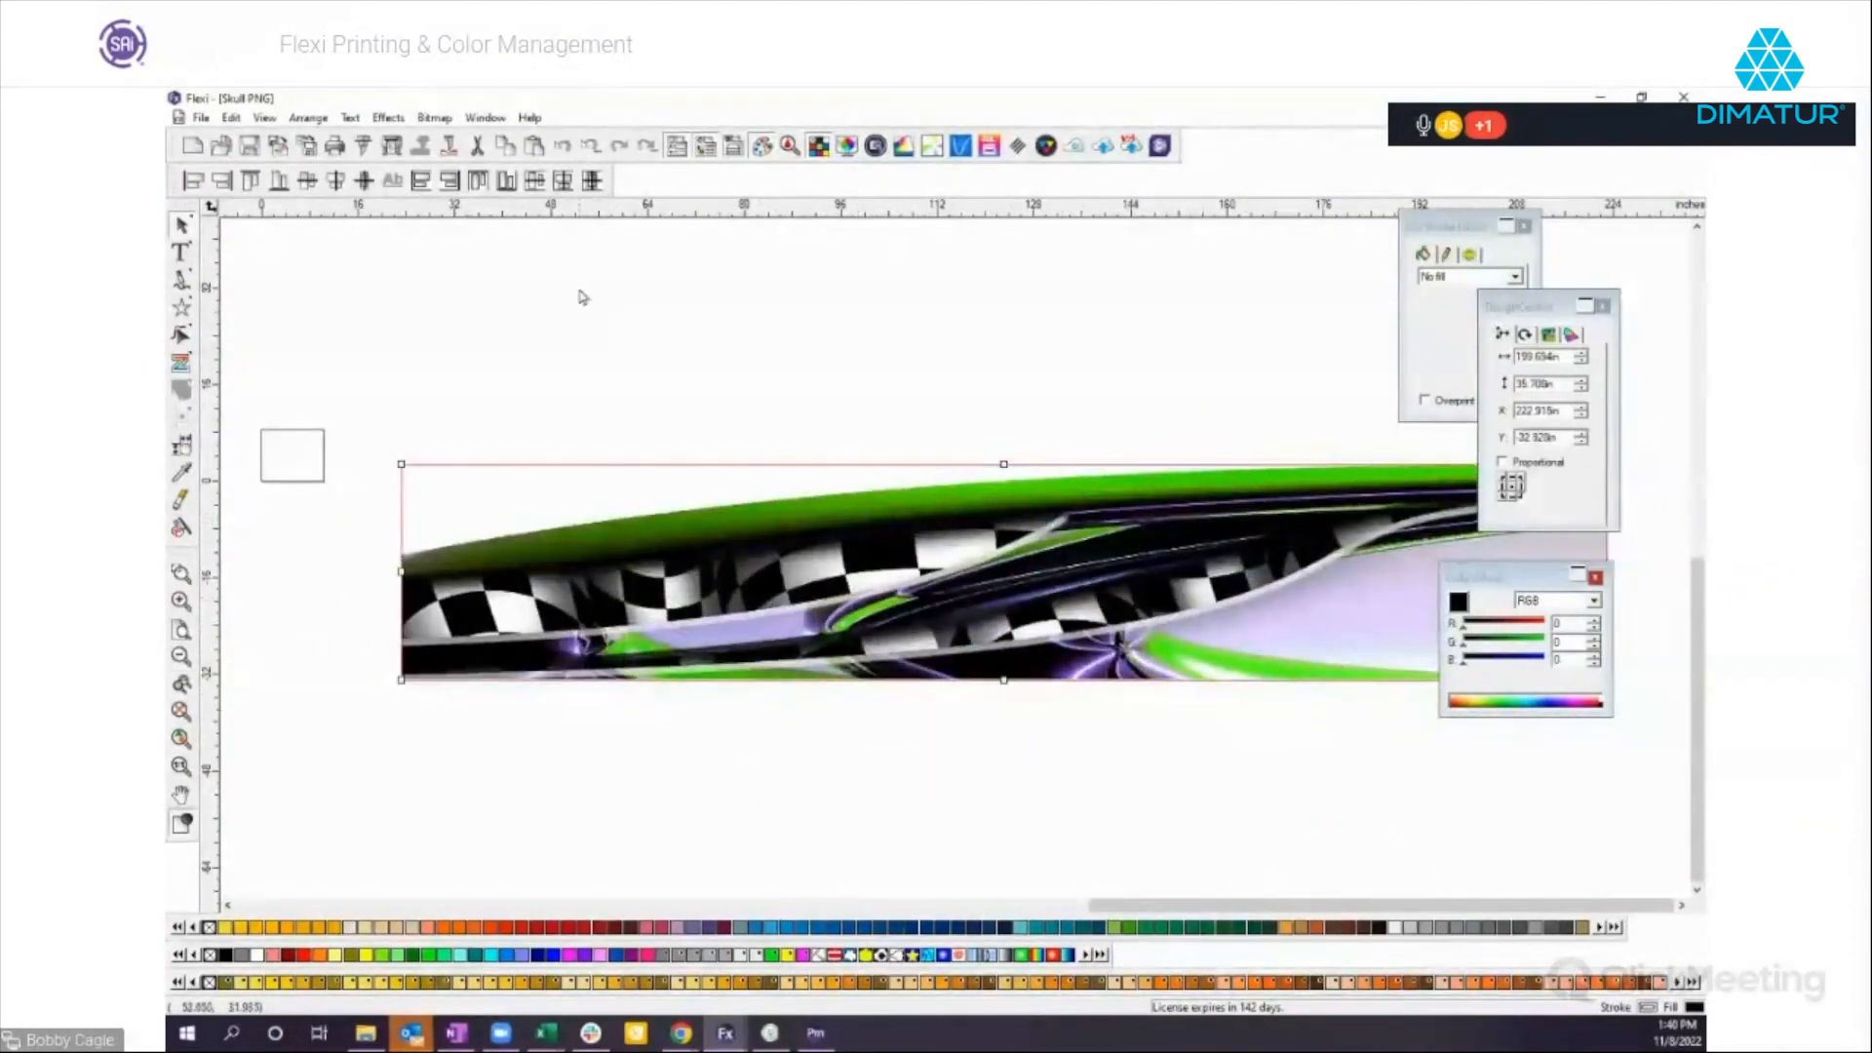
Create a new document and draw a black five-pointed star about 12.9 in wide and 13.2 in high on the page.
left_click(192, 146)
left_click(181, 308)
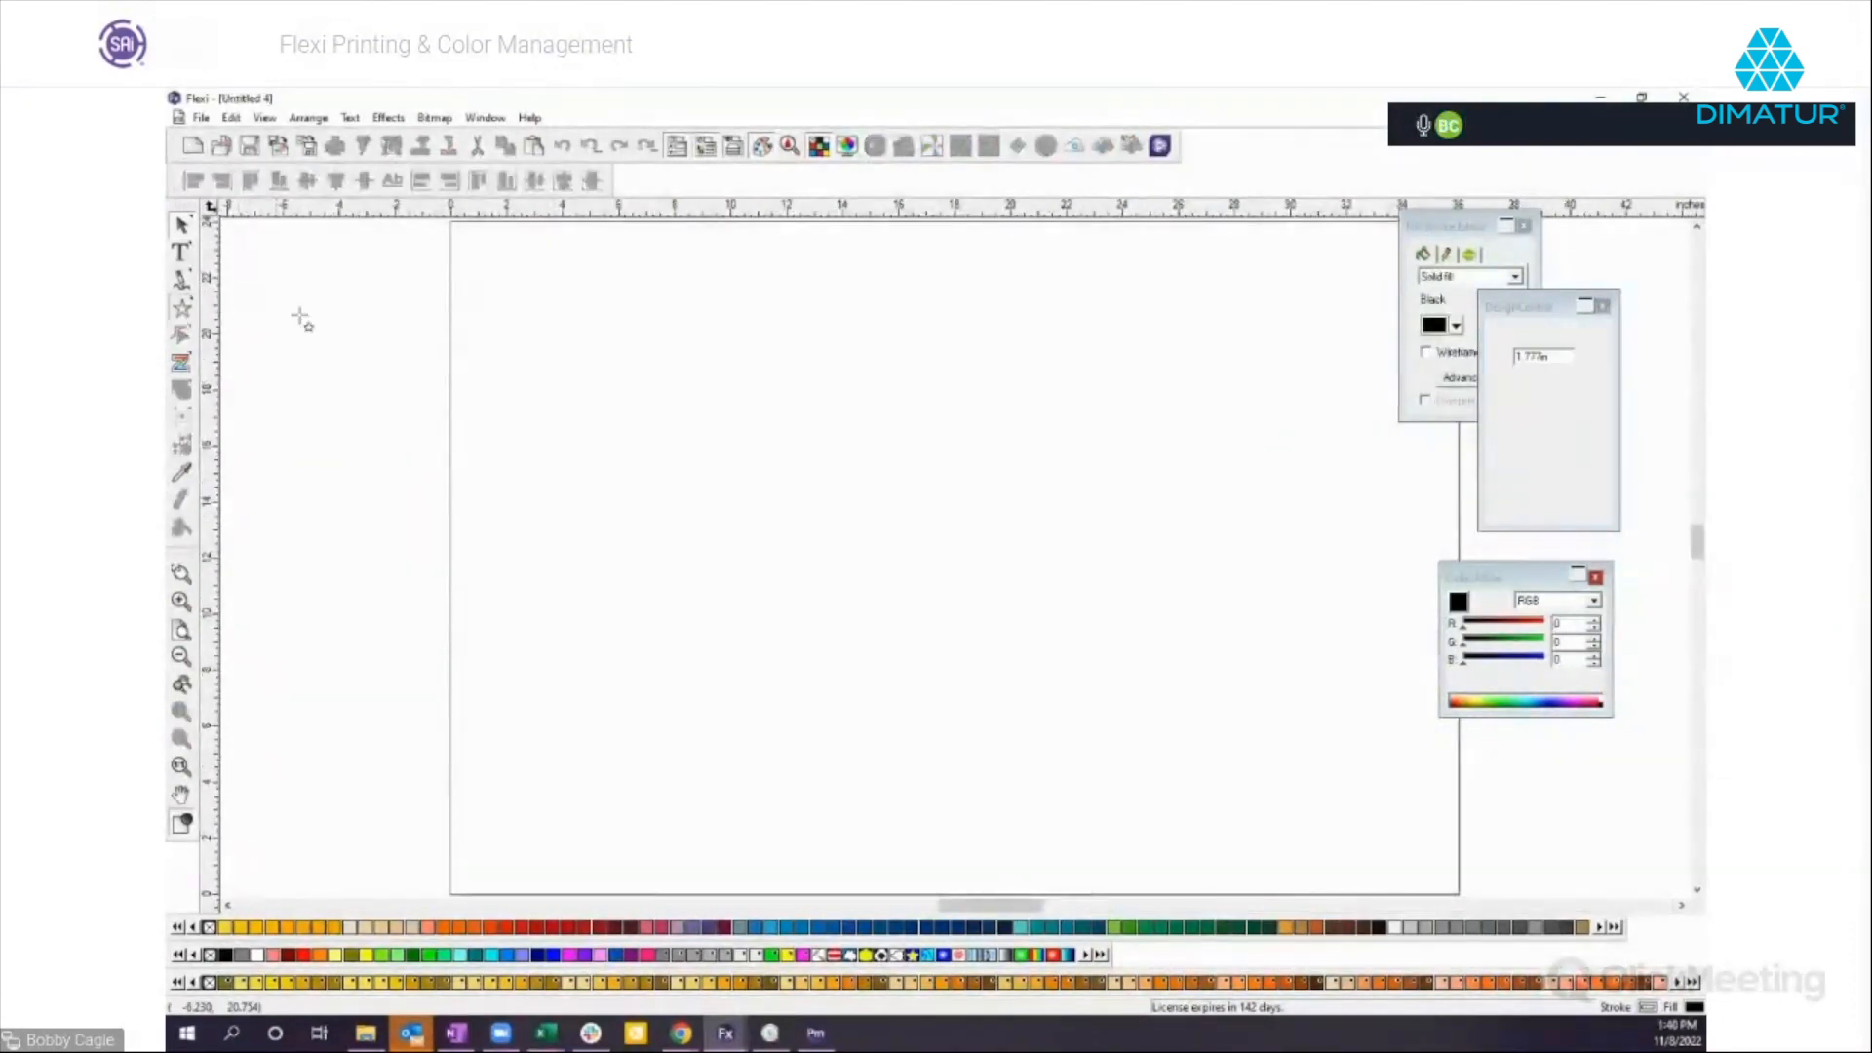
left_click_drag(764, 430, 960, 543)
left_click_drag(820, 460, 952, 532)
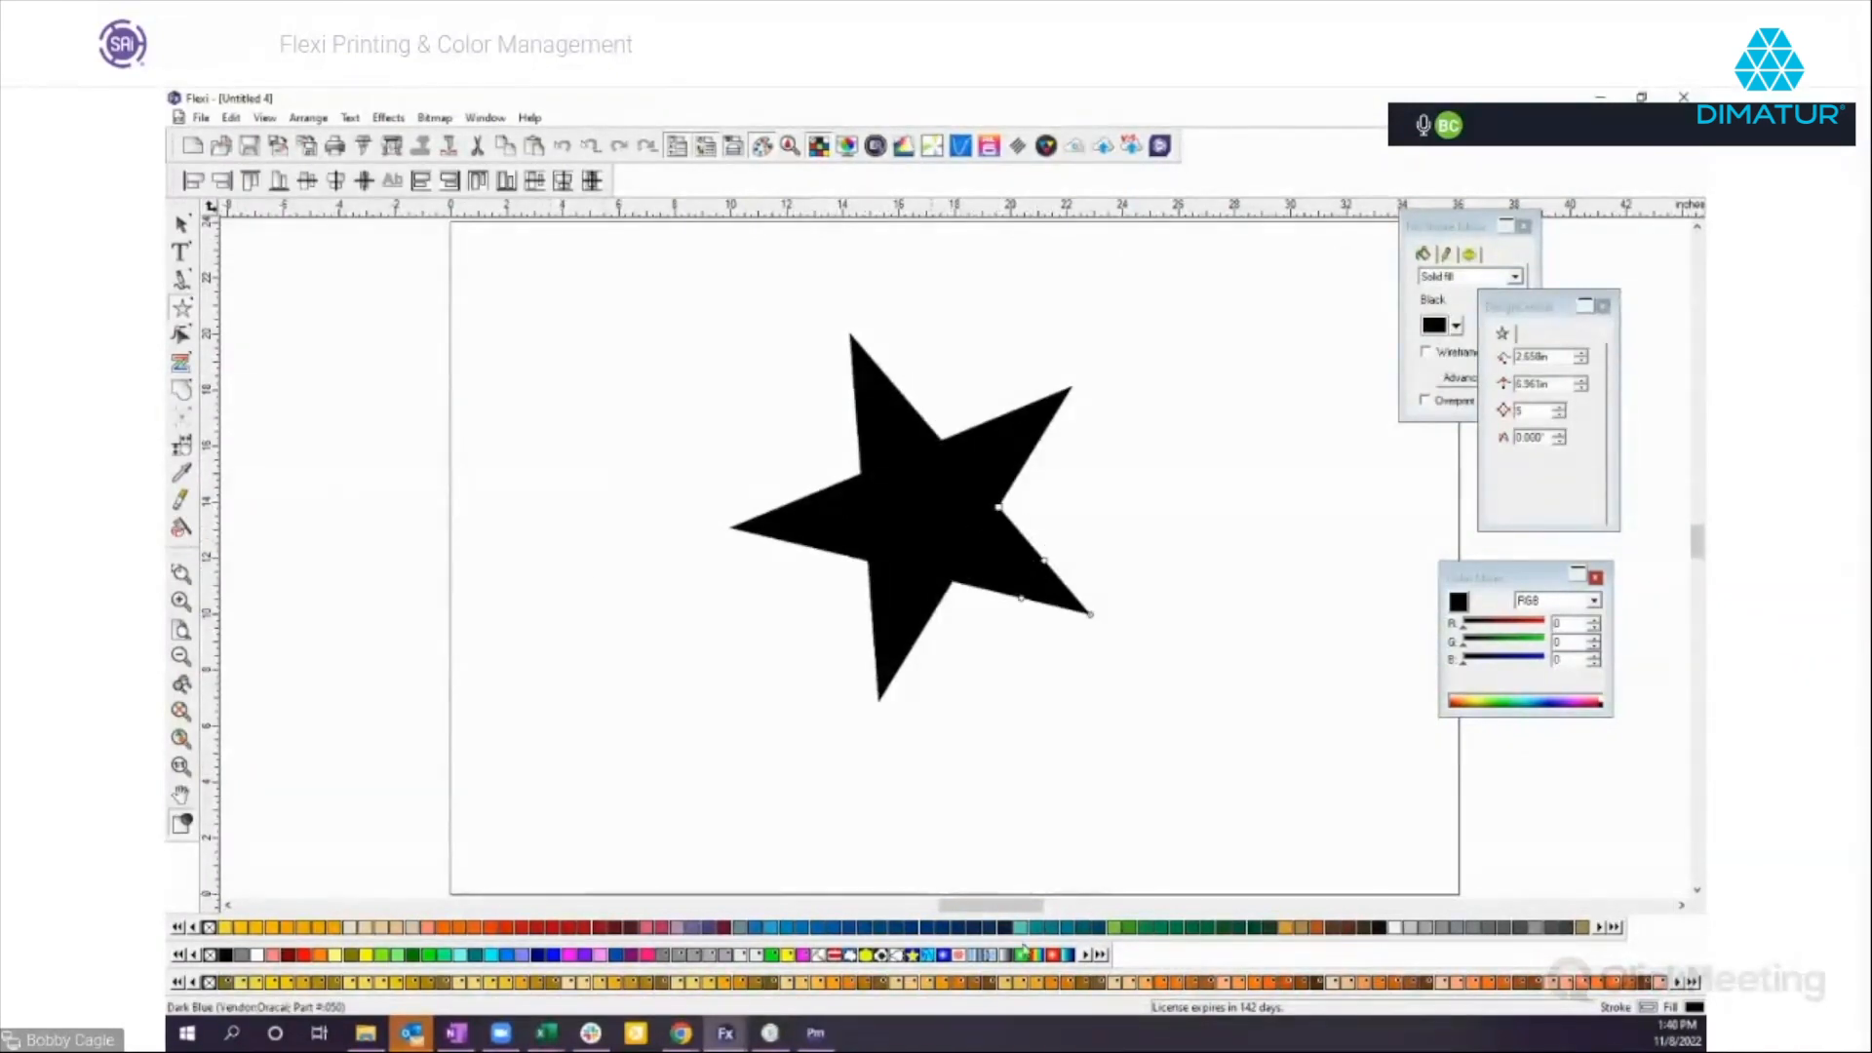
Shift the black star slightly upward and duplicate it to make a row of three stars.
left_click_drag(902, 535, 932, 477)
key("ctrl+d")
left_click_drag(1292, 461, 1295, 463)
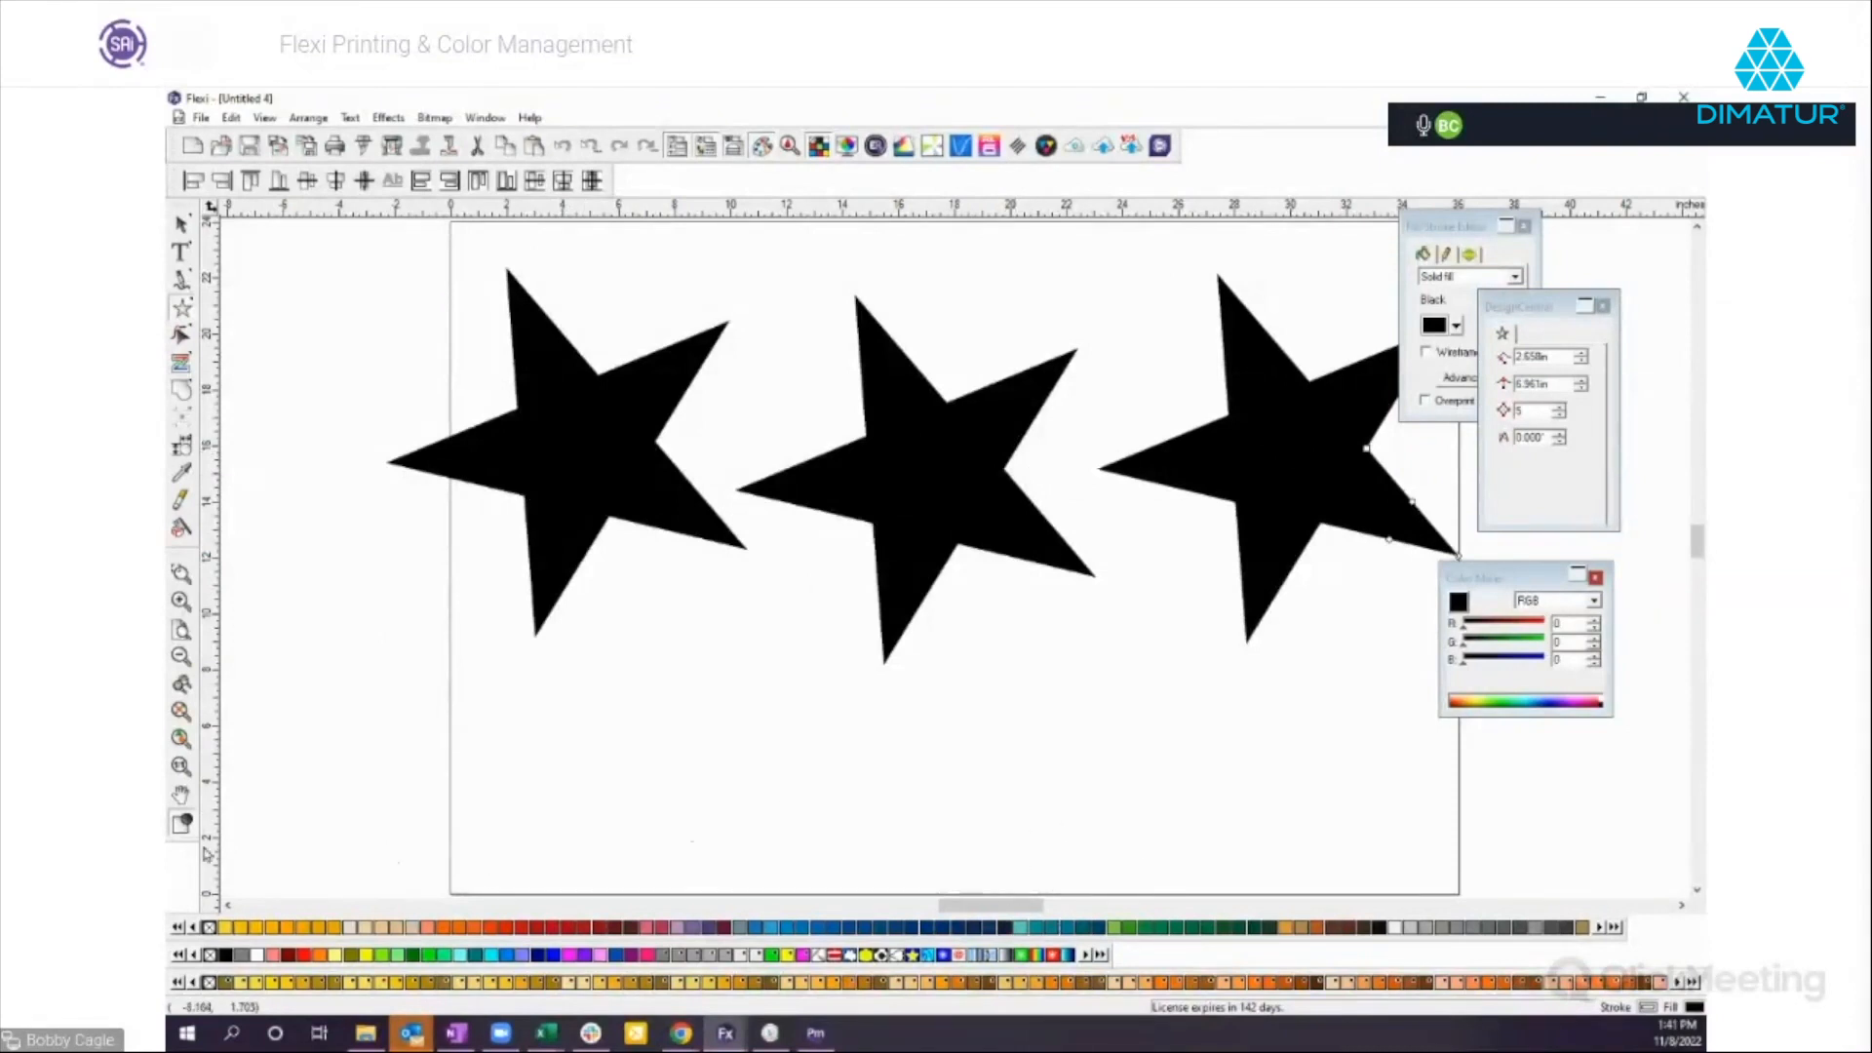
Try the Spot color model on the first star, nudge it outward, and fill it with the Oracal Black 070 swatch.
left_click(181, 224)
left_click(573, 424)
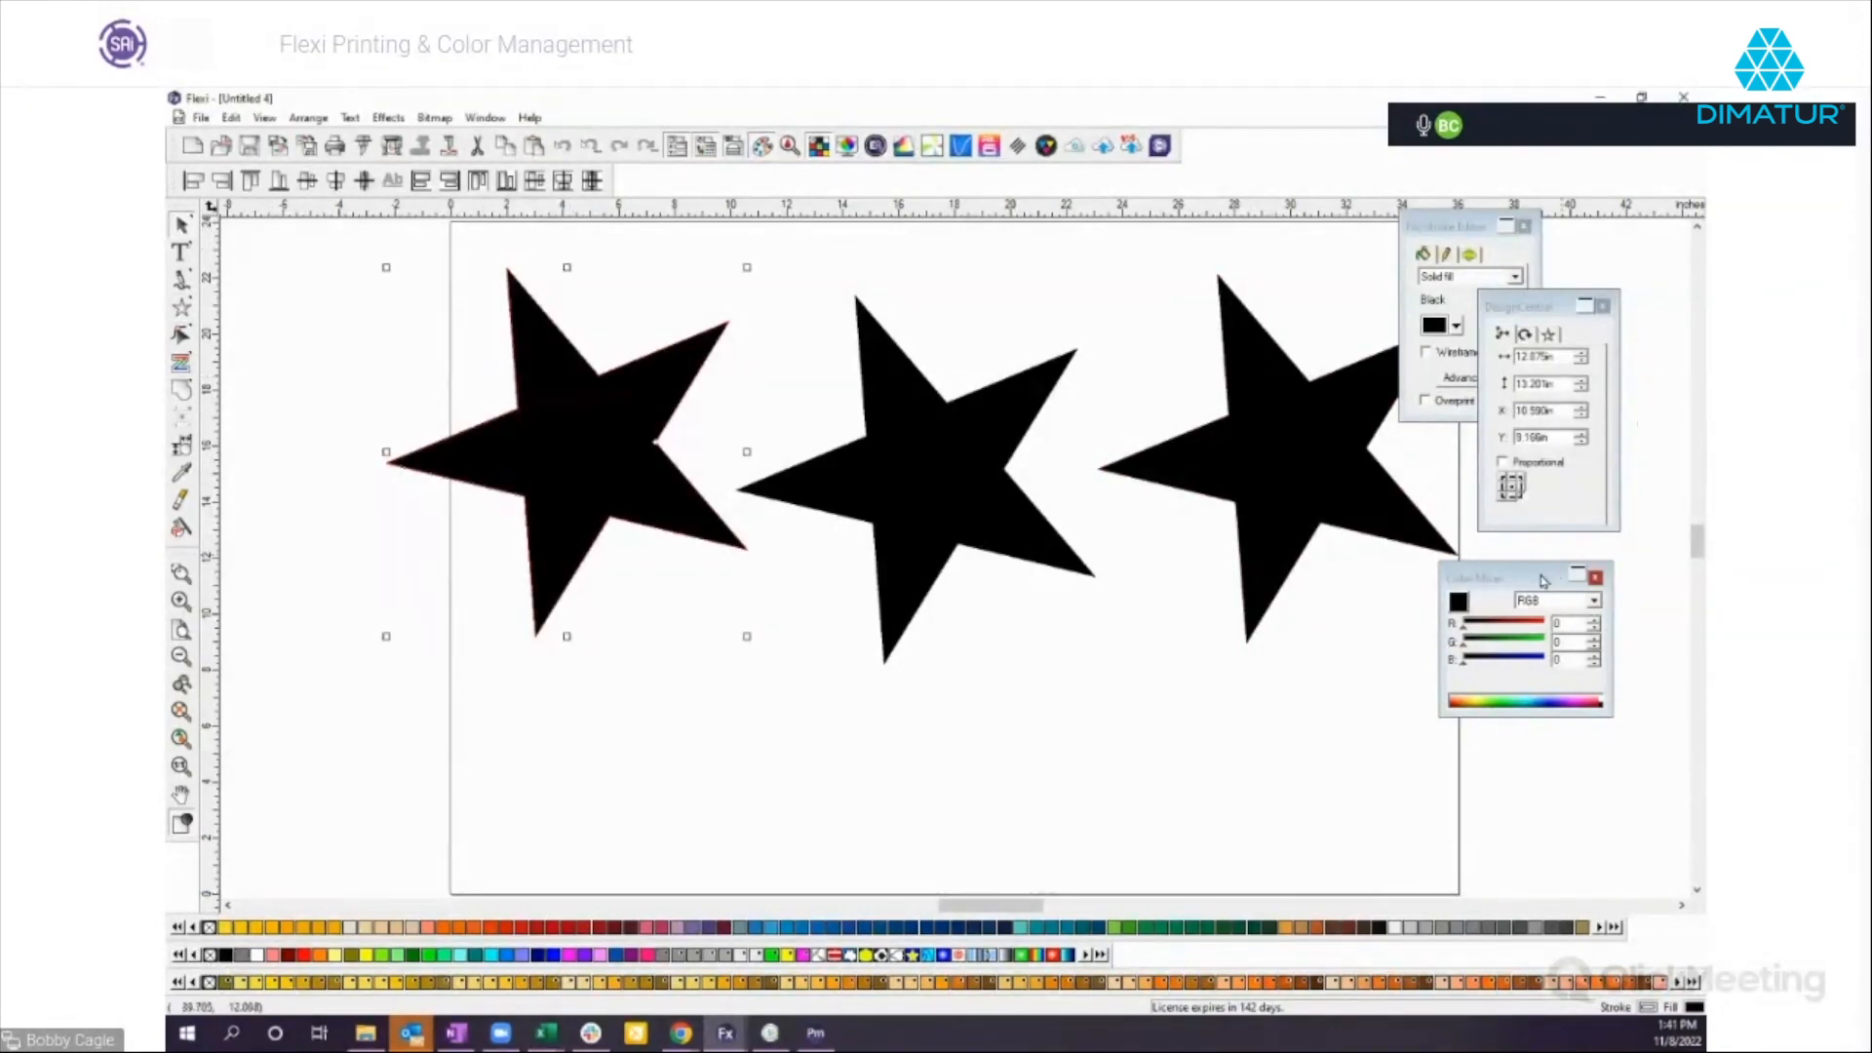
left_click_drag(1543, 581, 1511, 627)
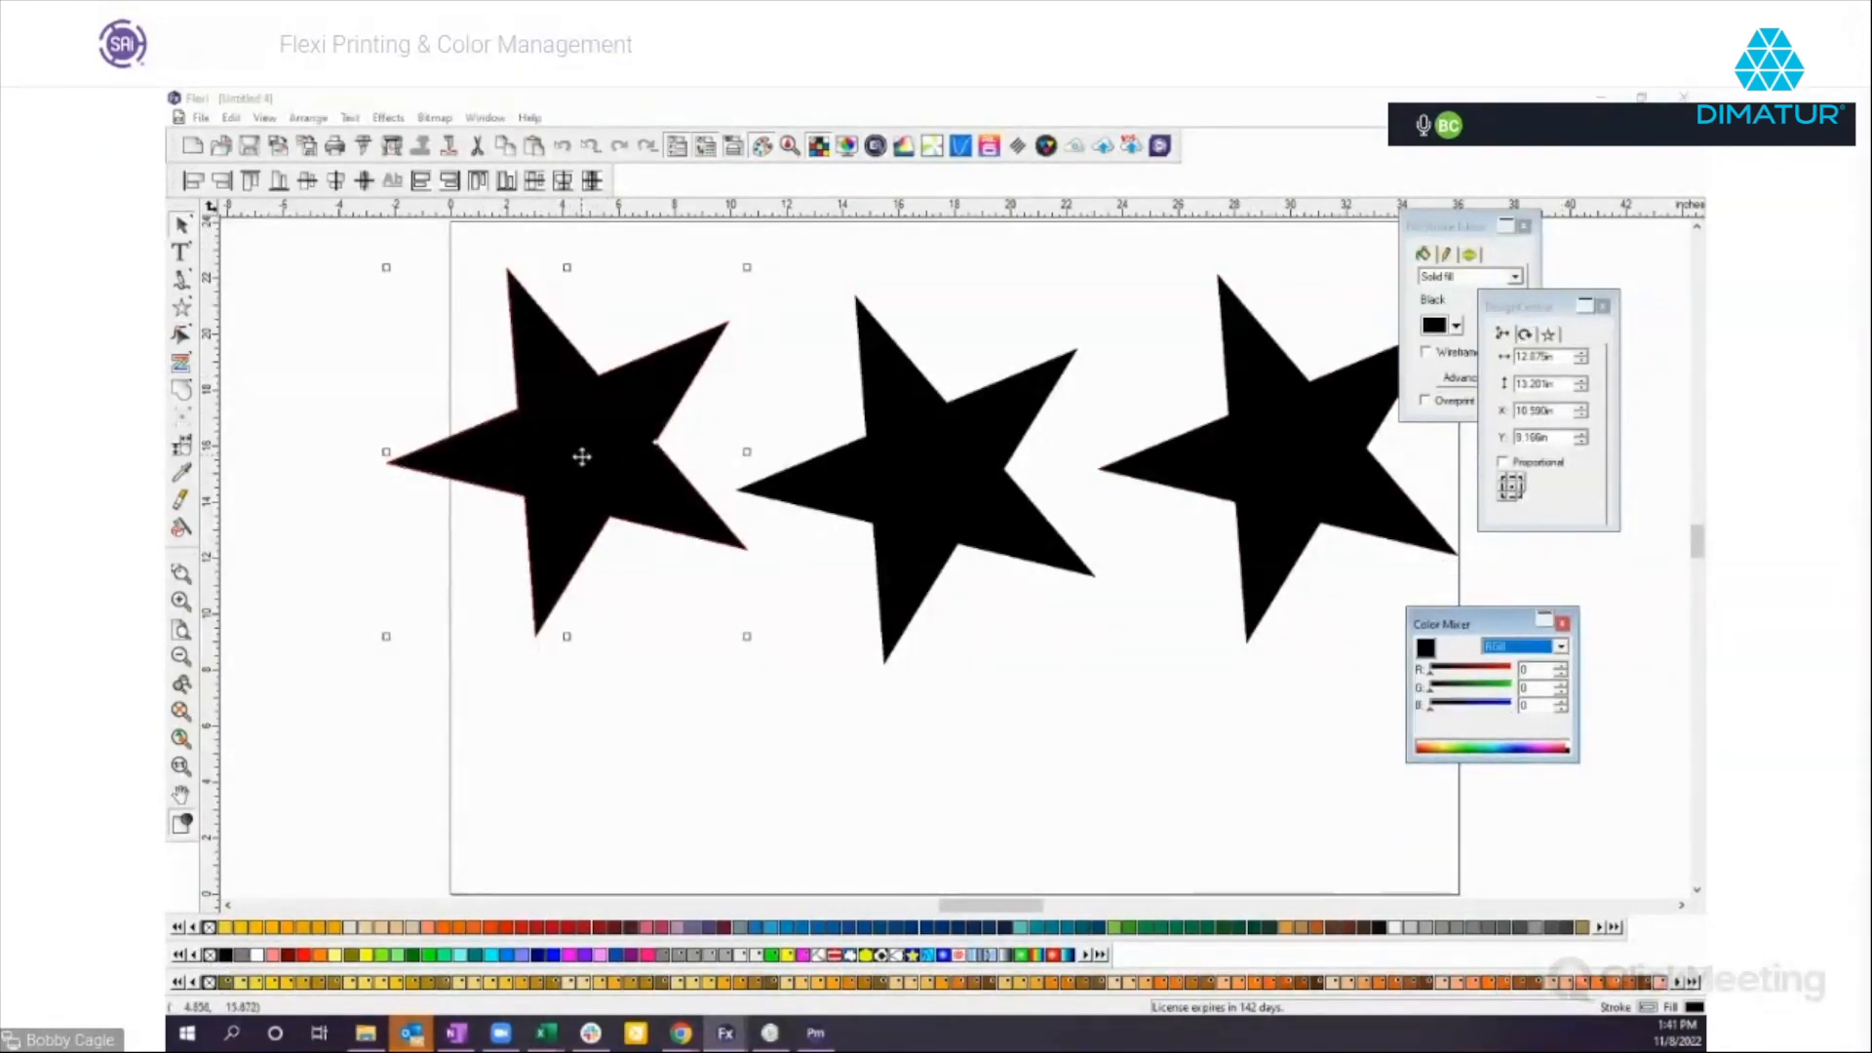
left_click(1562, 647)
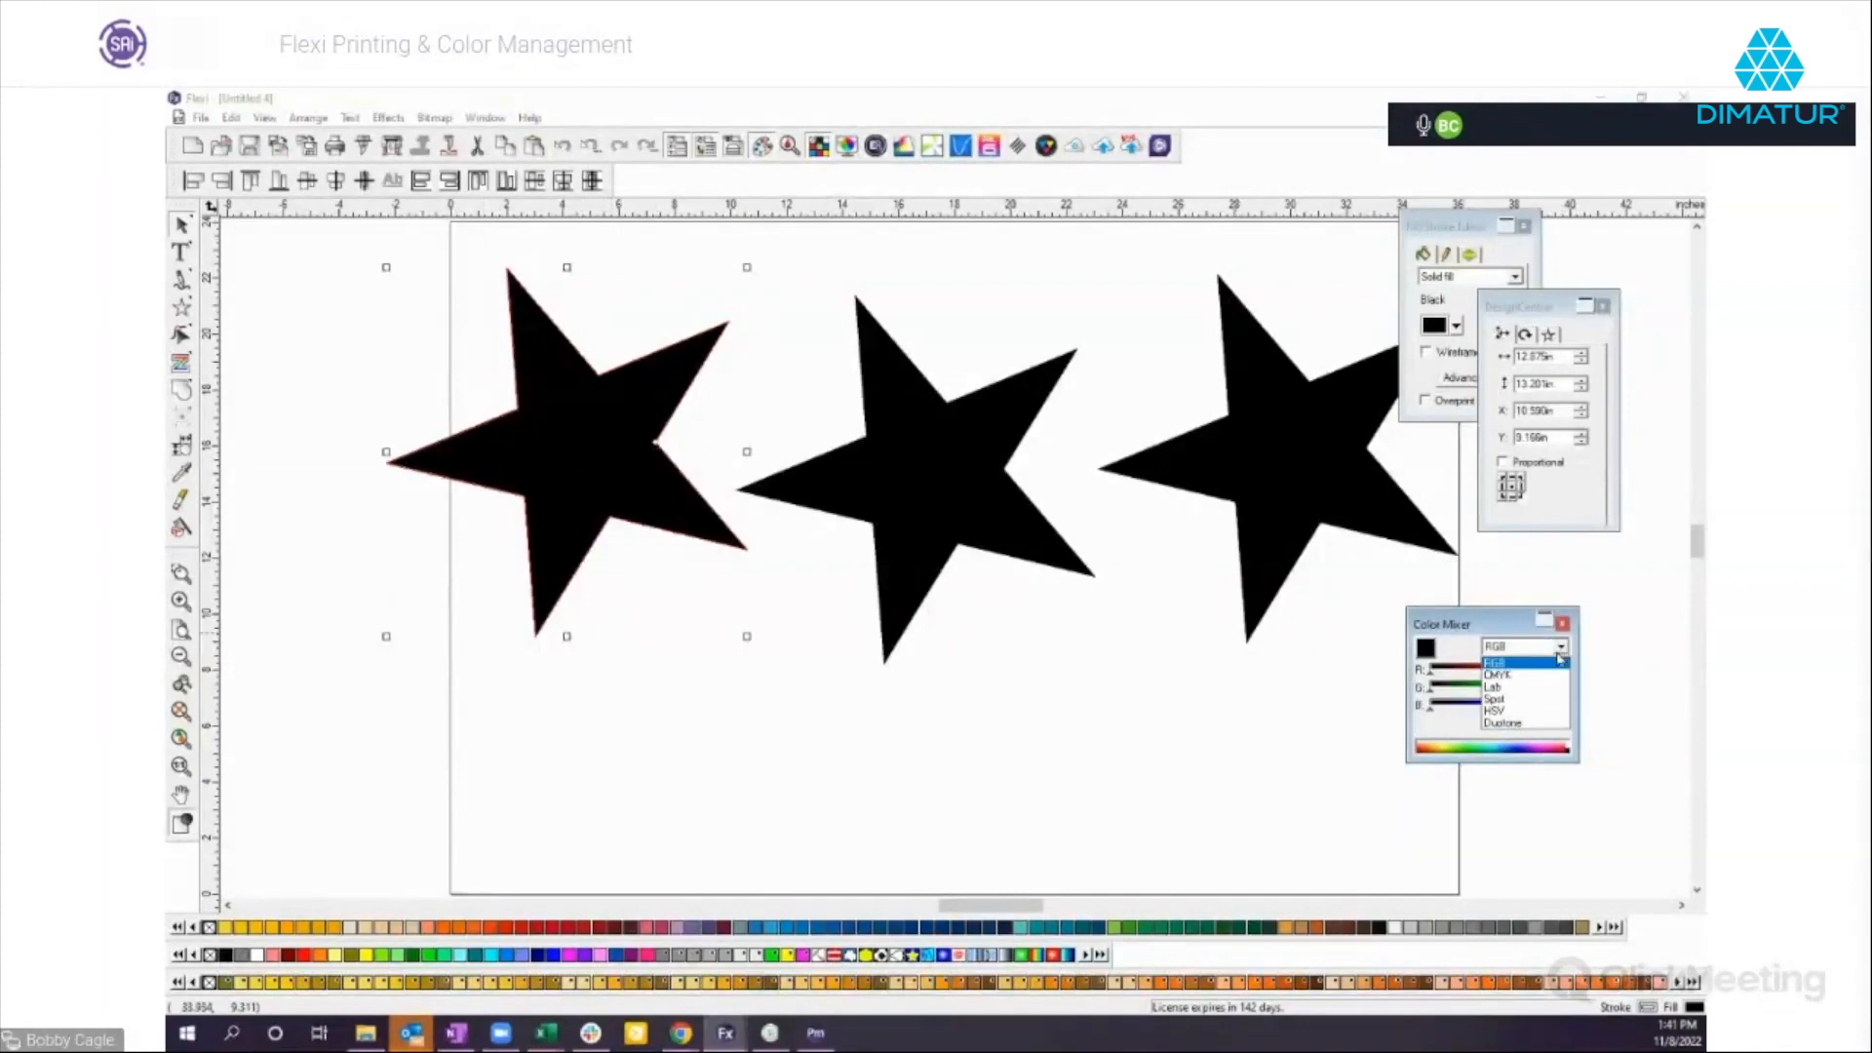
left_click(1493, 699)
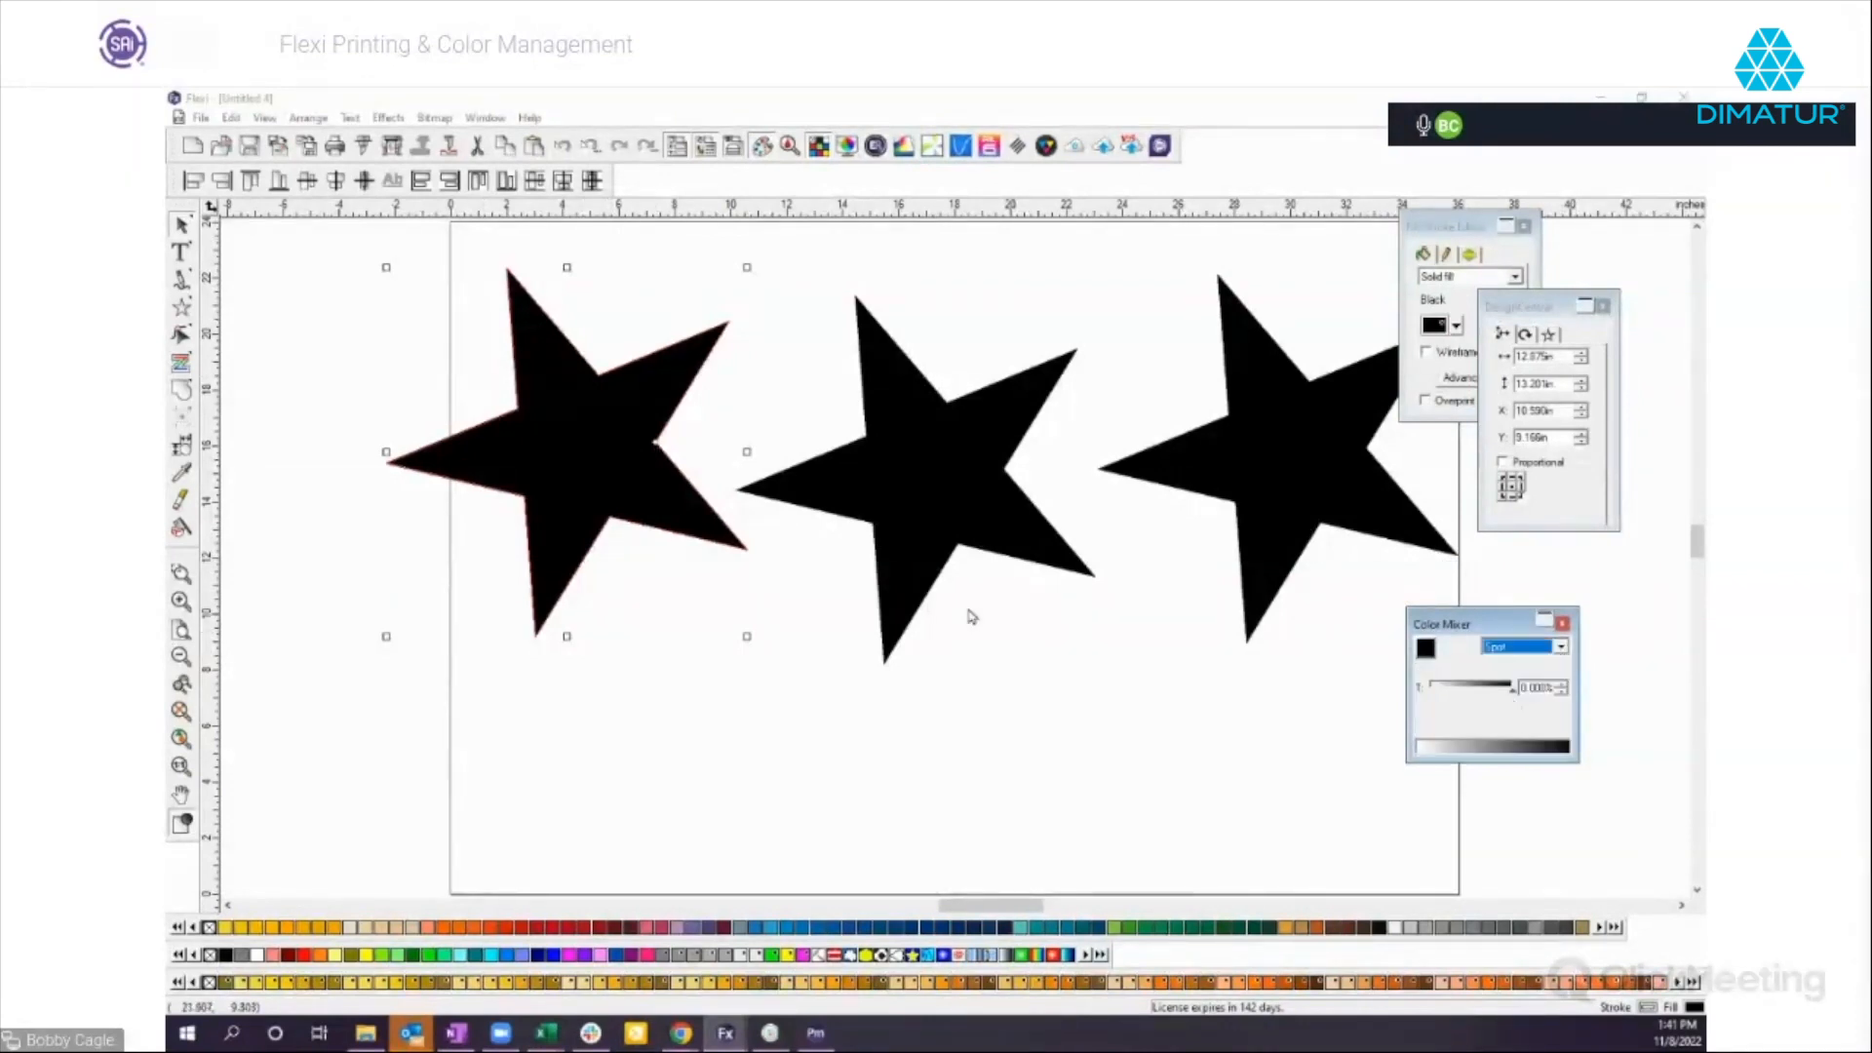
left_click_drag(594, 451, 549, 461)
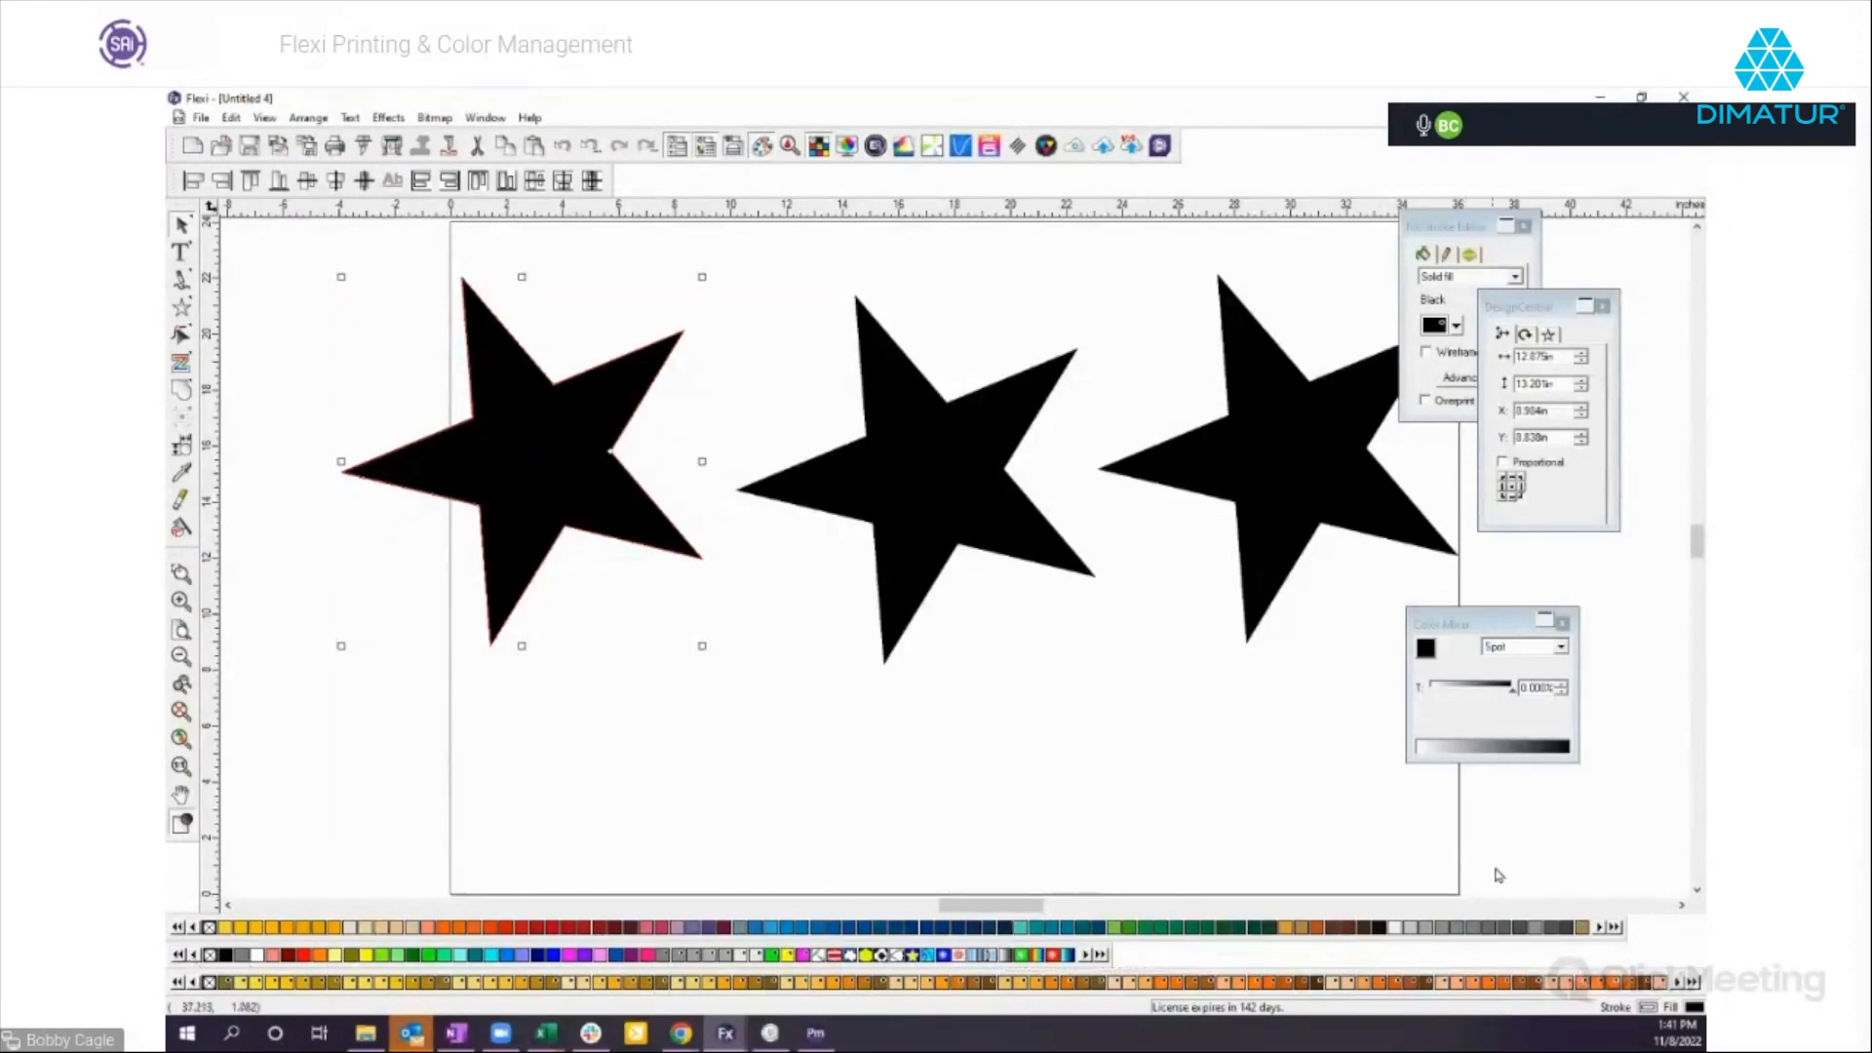
left_click(1378, 929)
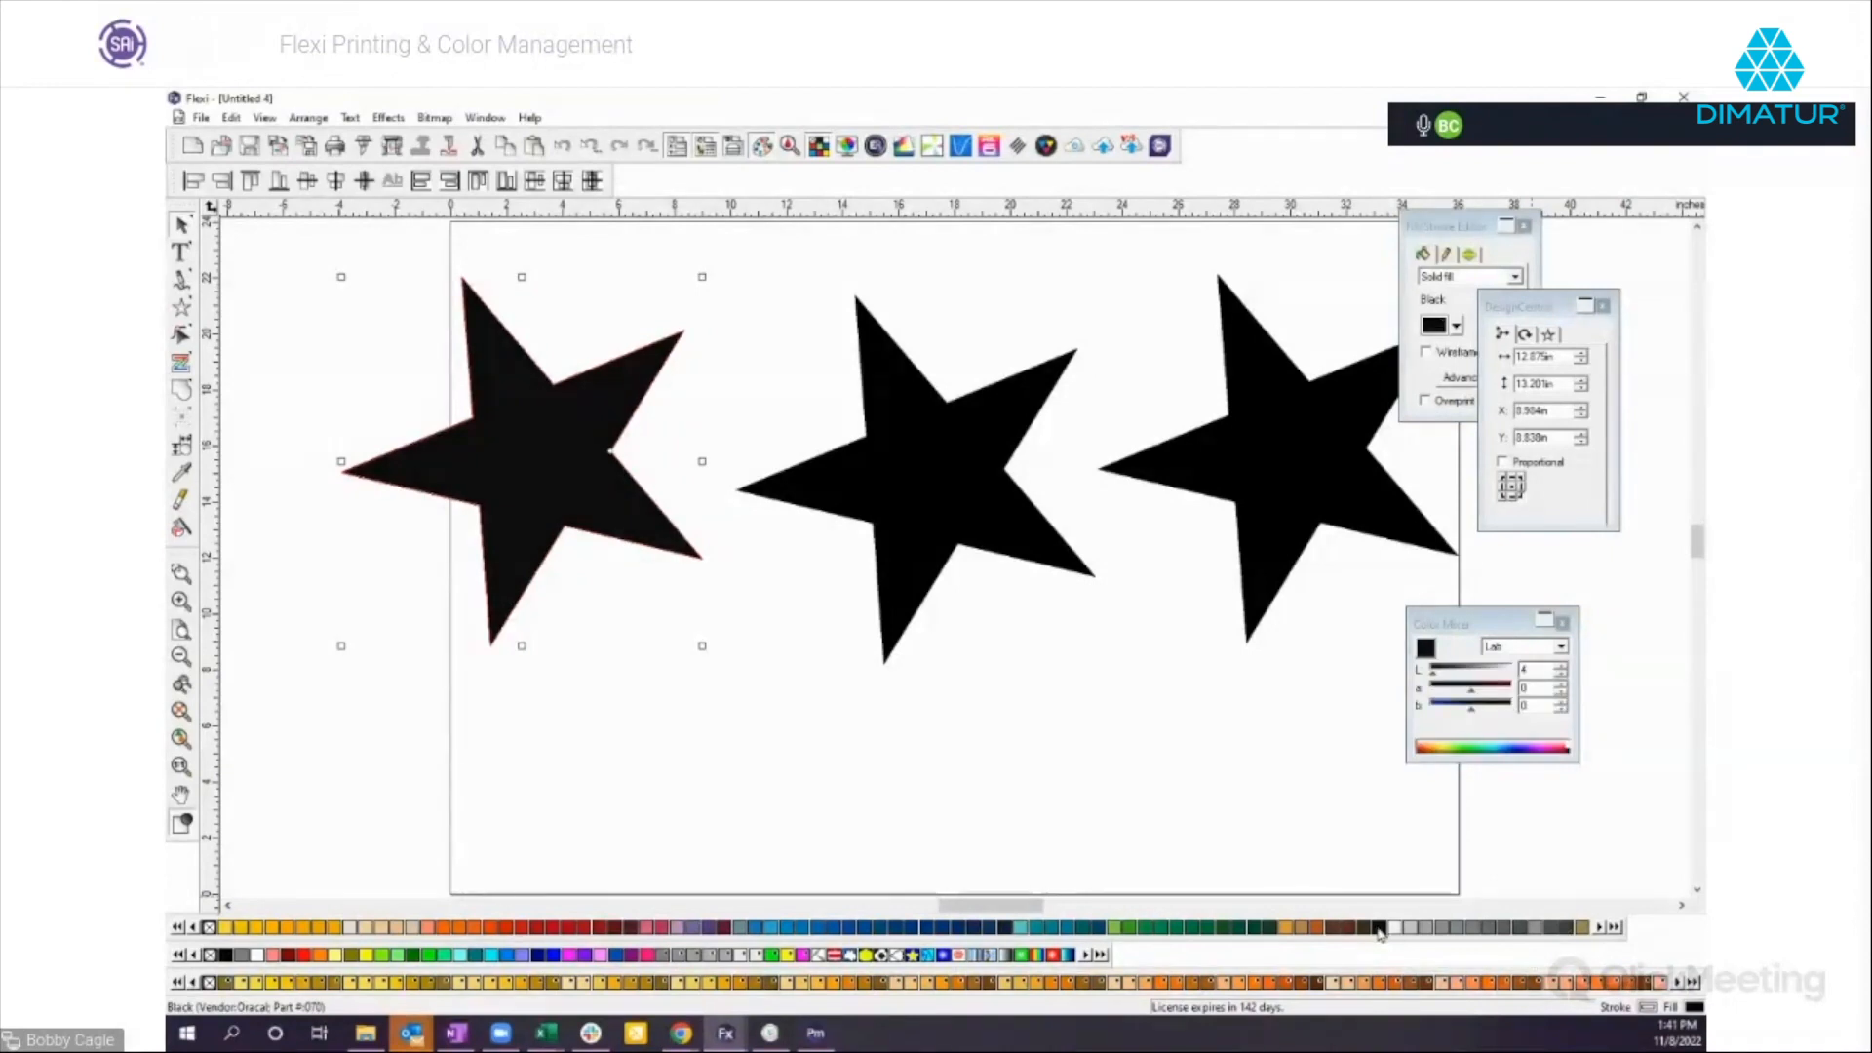
Reselect the Oracal black star to check its Lab color values and move it farther away from the middle star.
left_click(602, 728)
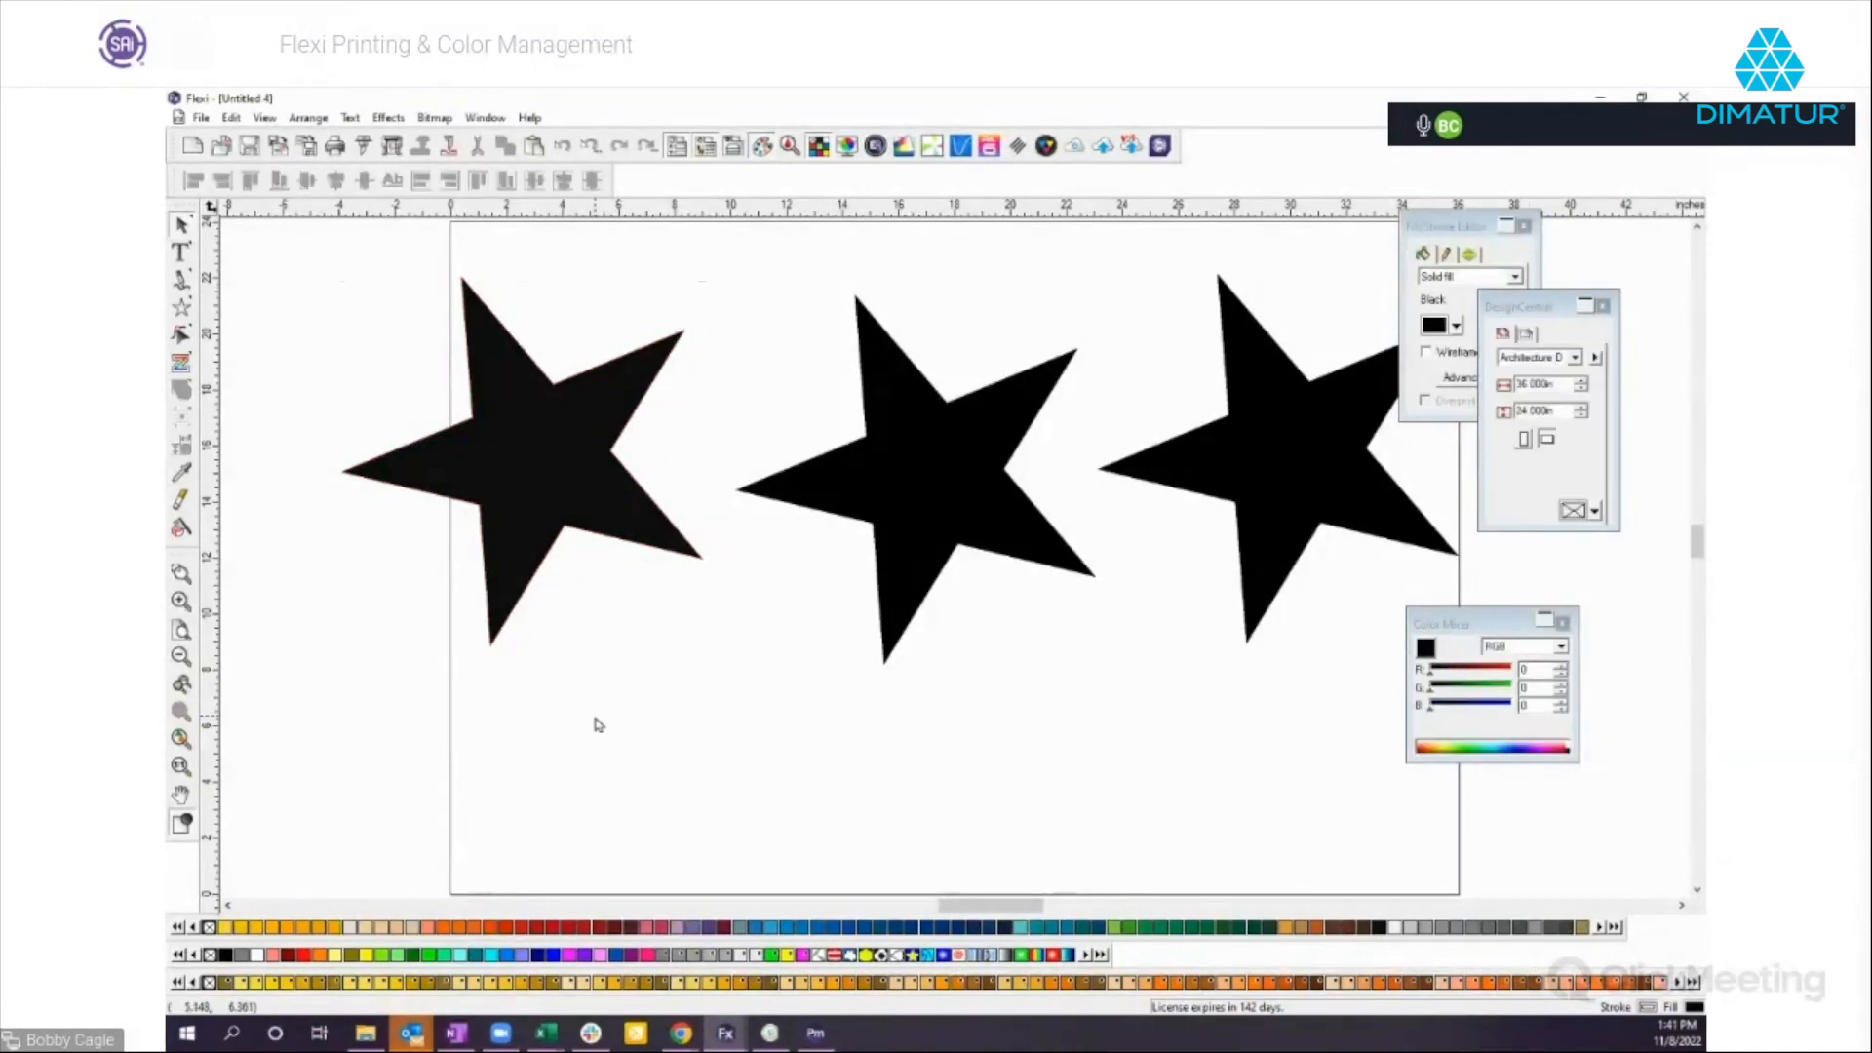
left_click(524, 522)
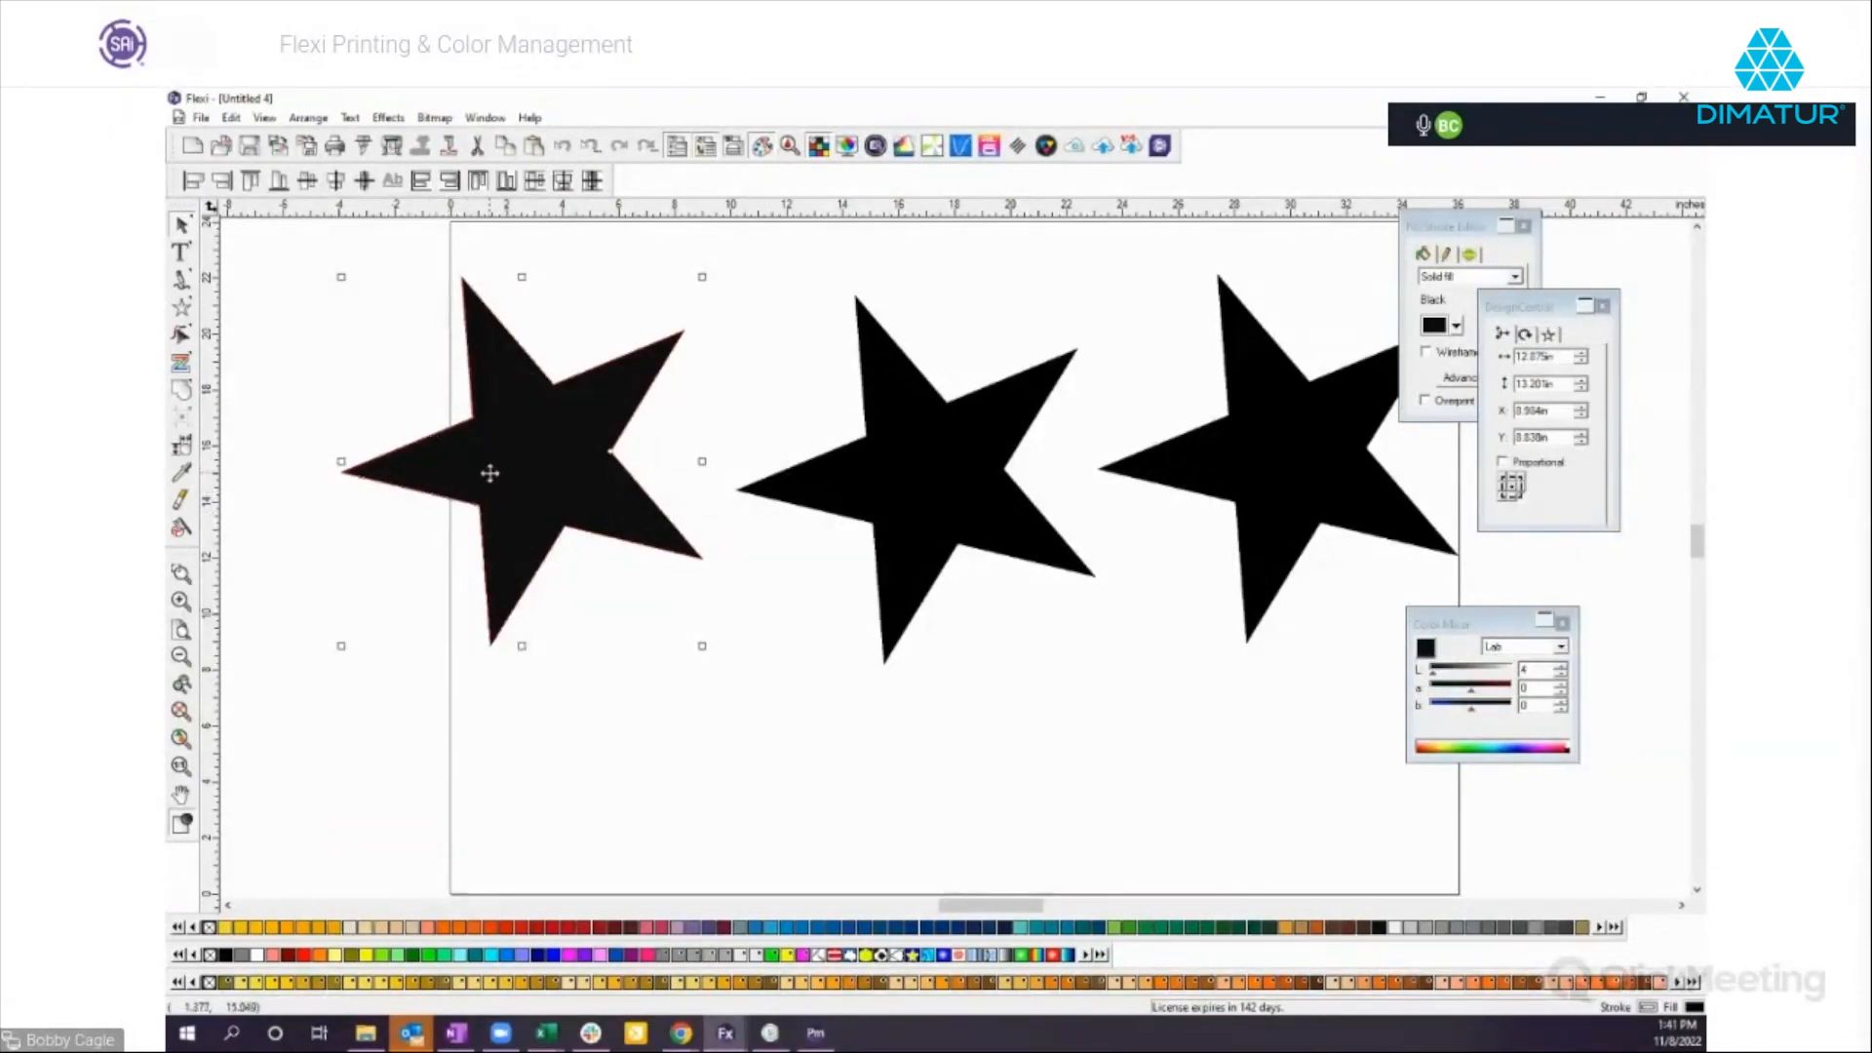
left_click_drag(472, 468, 484, 425)
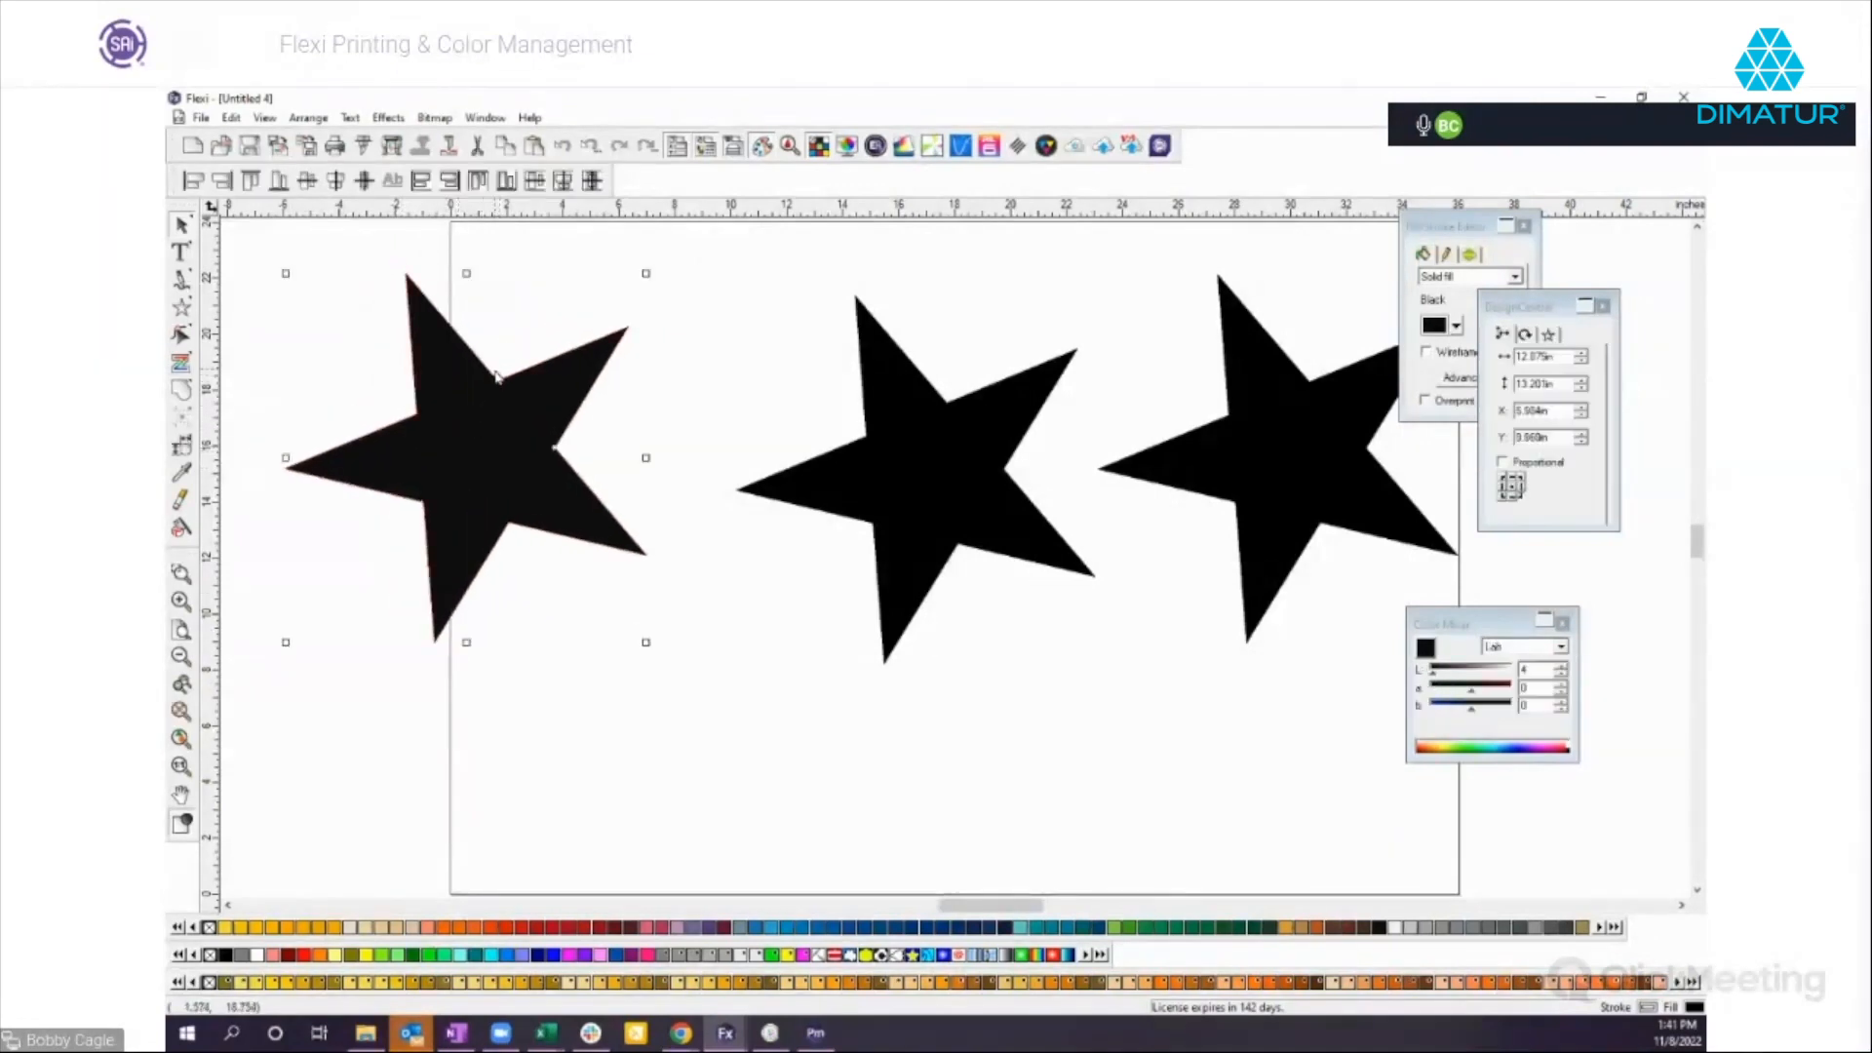
Set the middle star's fill to RGB black using the color mixer and shift the star slightly up and outward.
left_click(972, 469)
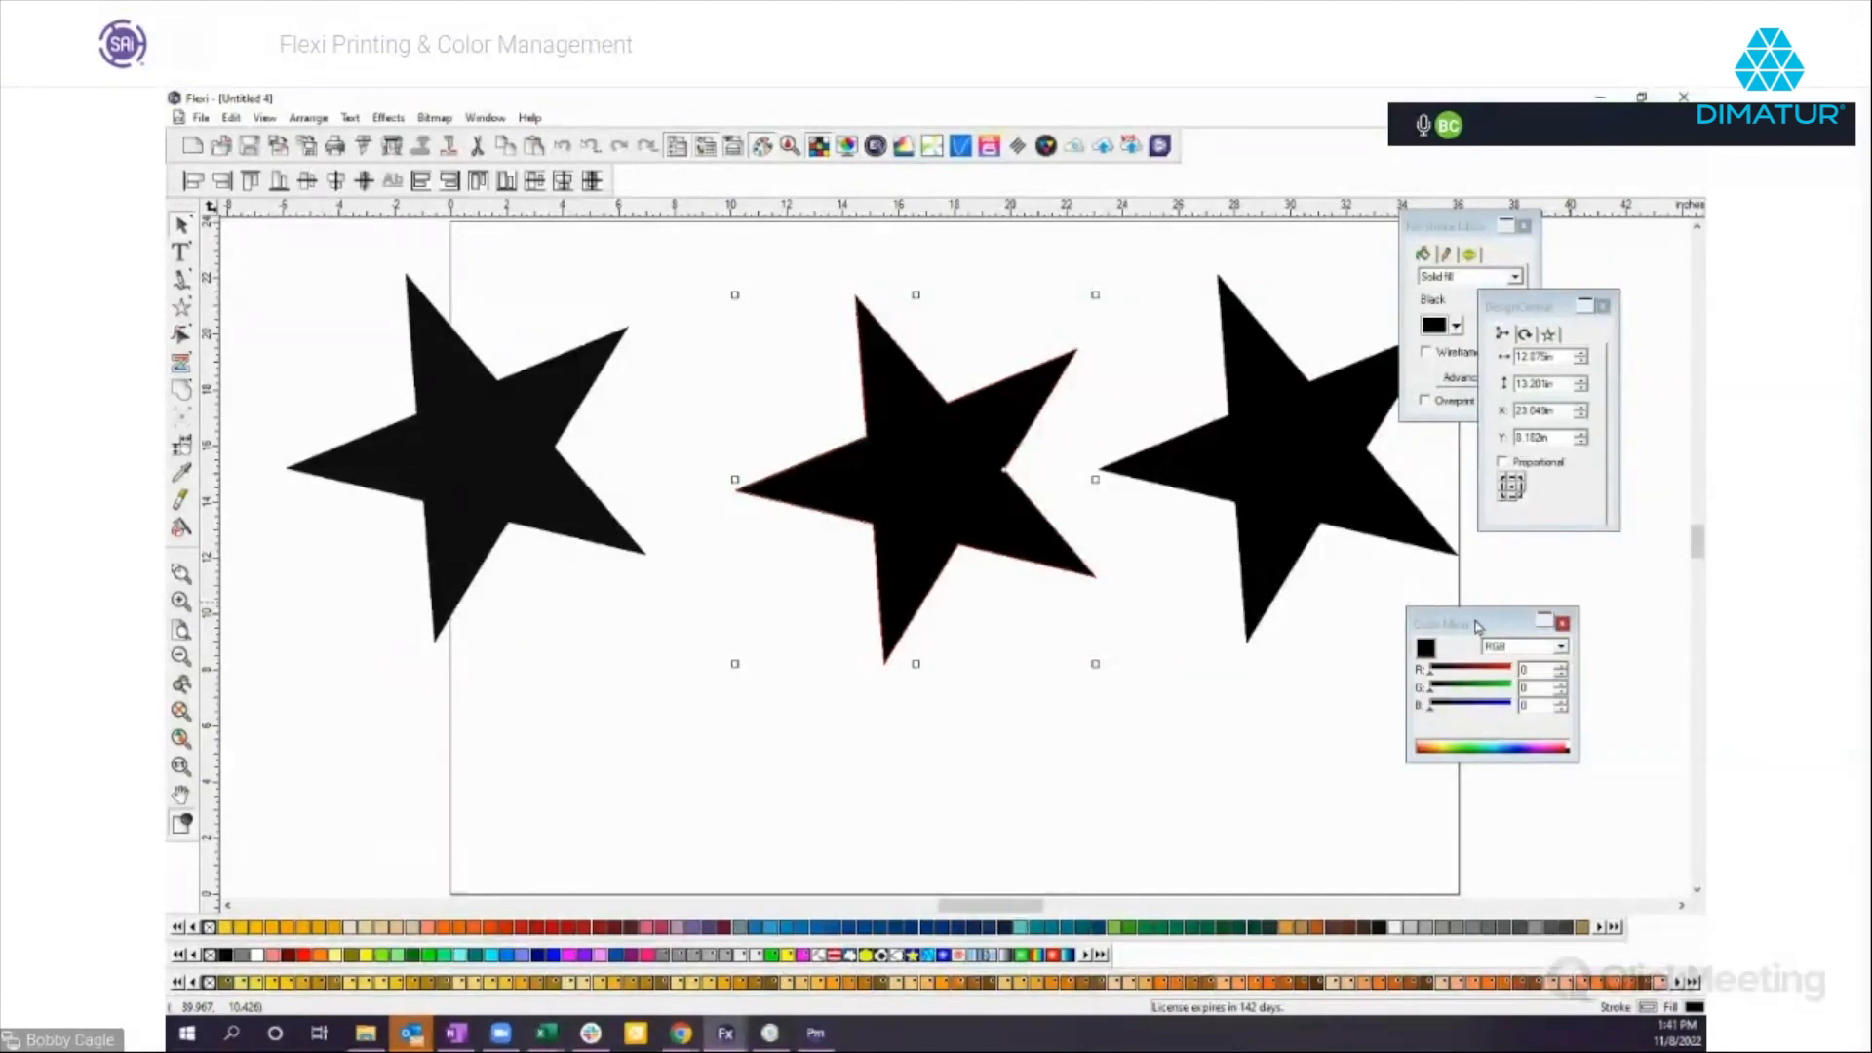
left_click_drag(1430, 674, 1391, 711)
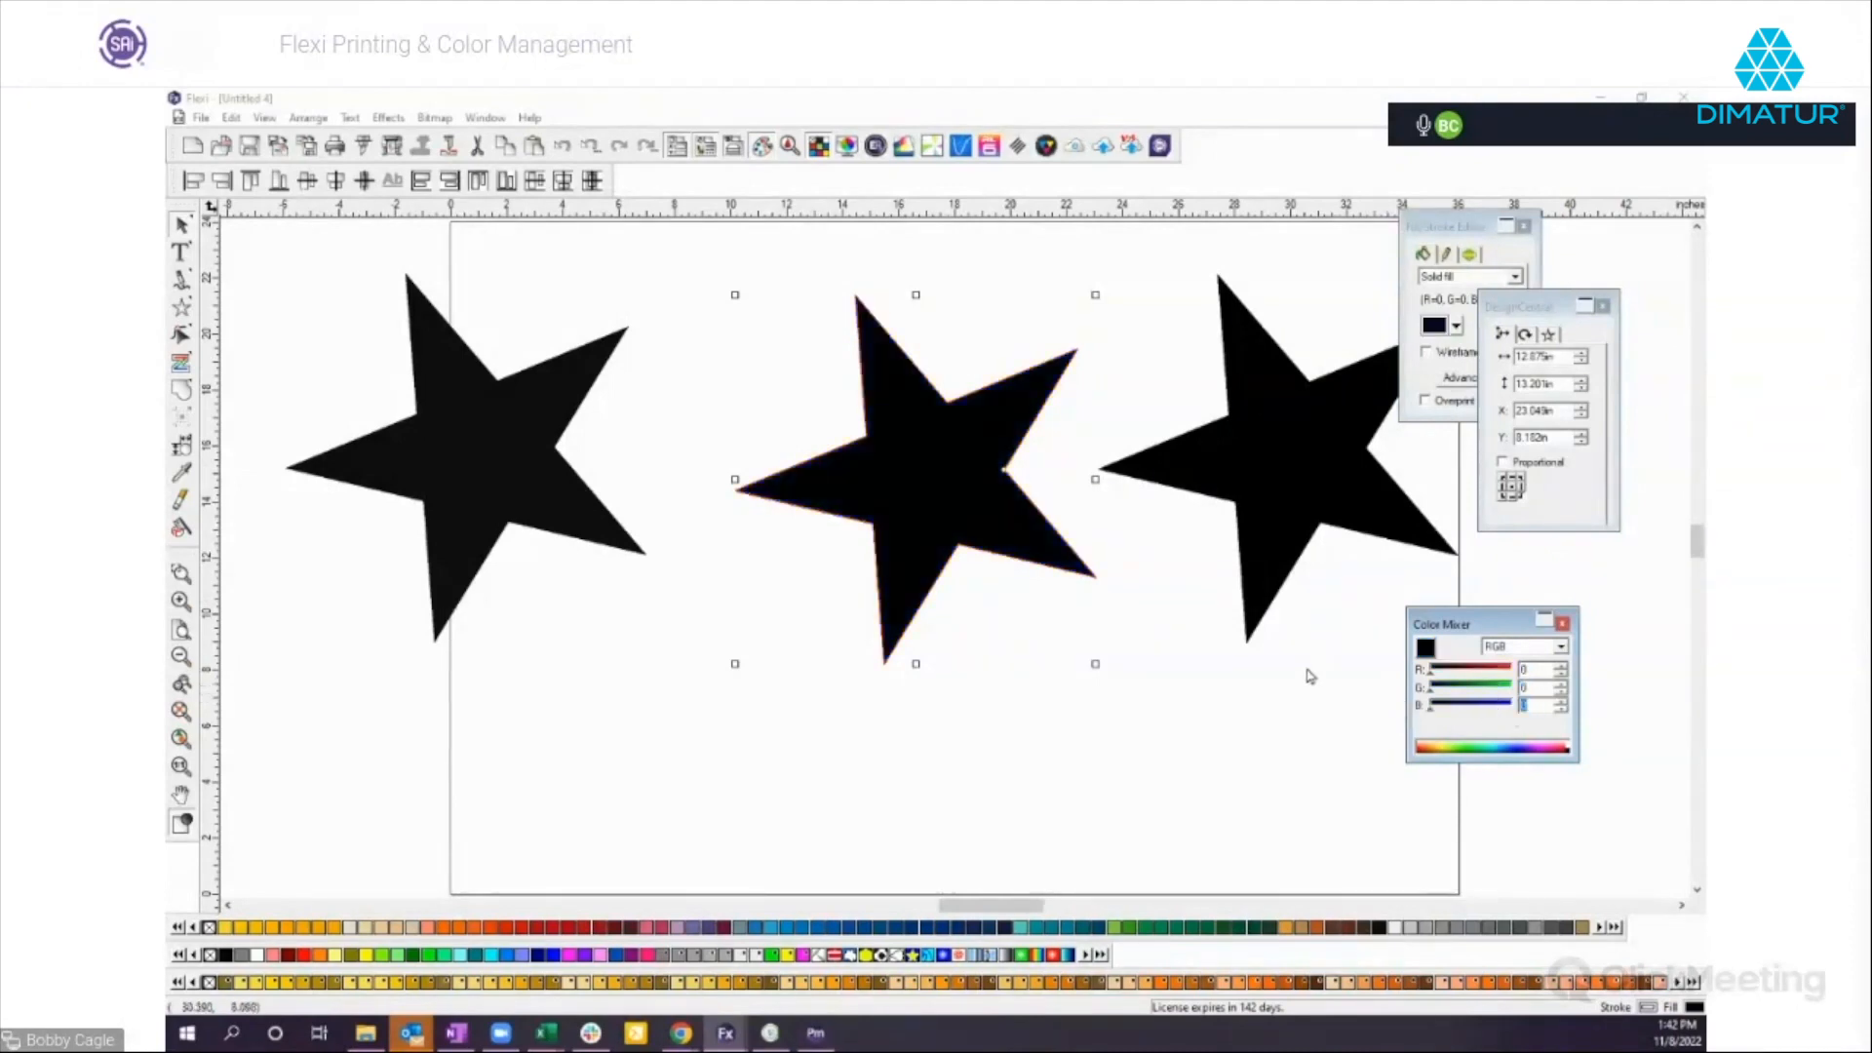
left_click_drag(910, 464, 894, 446)
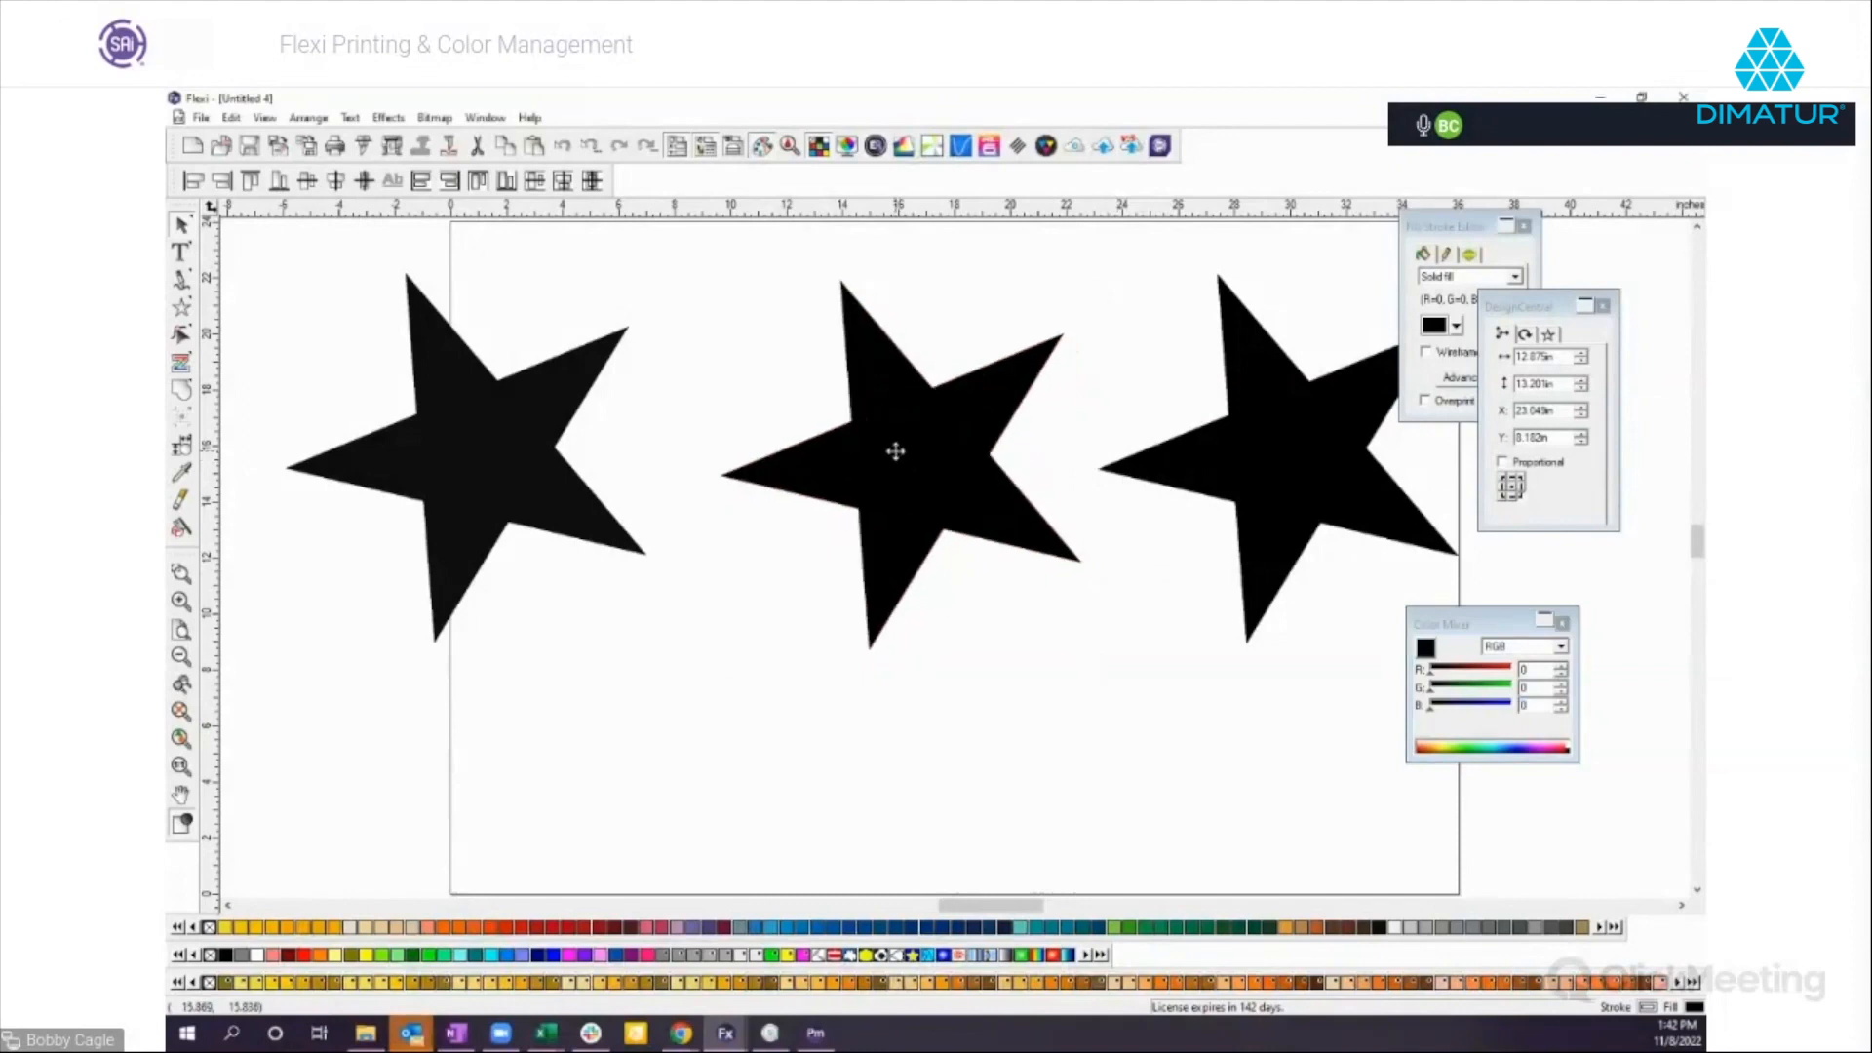
Switch the middle star's fill to CMYK and raise its inks to C 100, M about 99 and Y about 97 with K 100.
left_click(1559, 650)
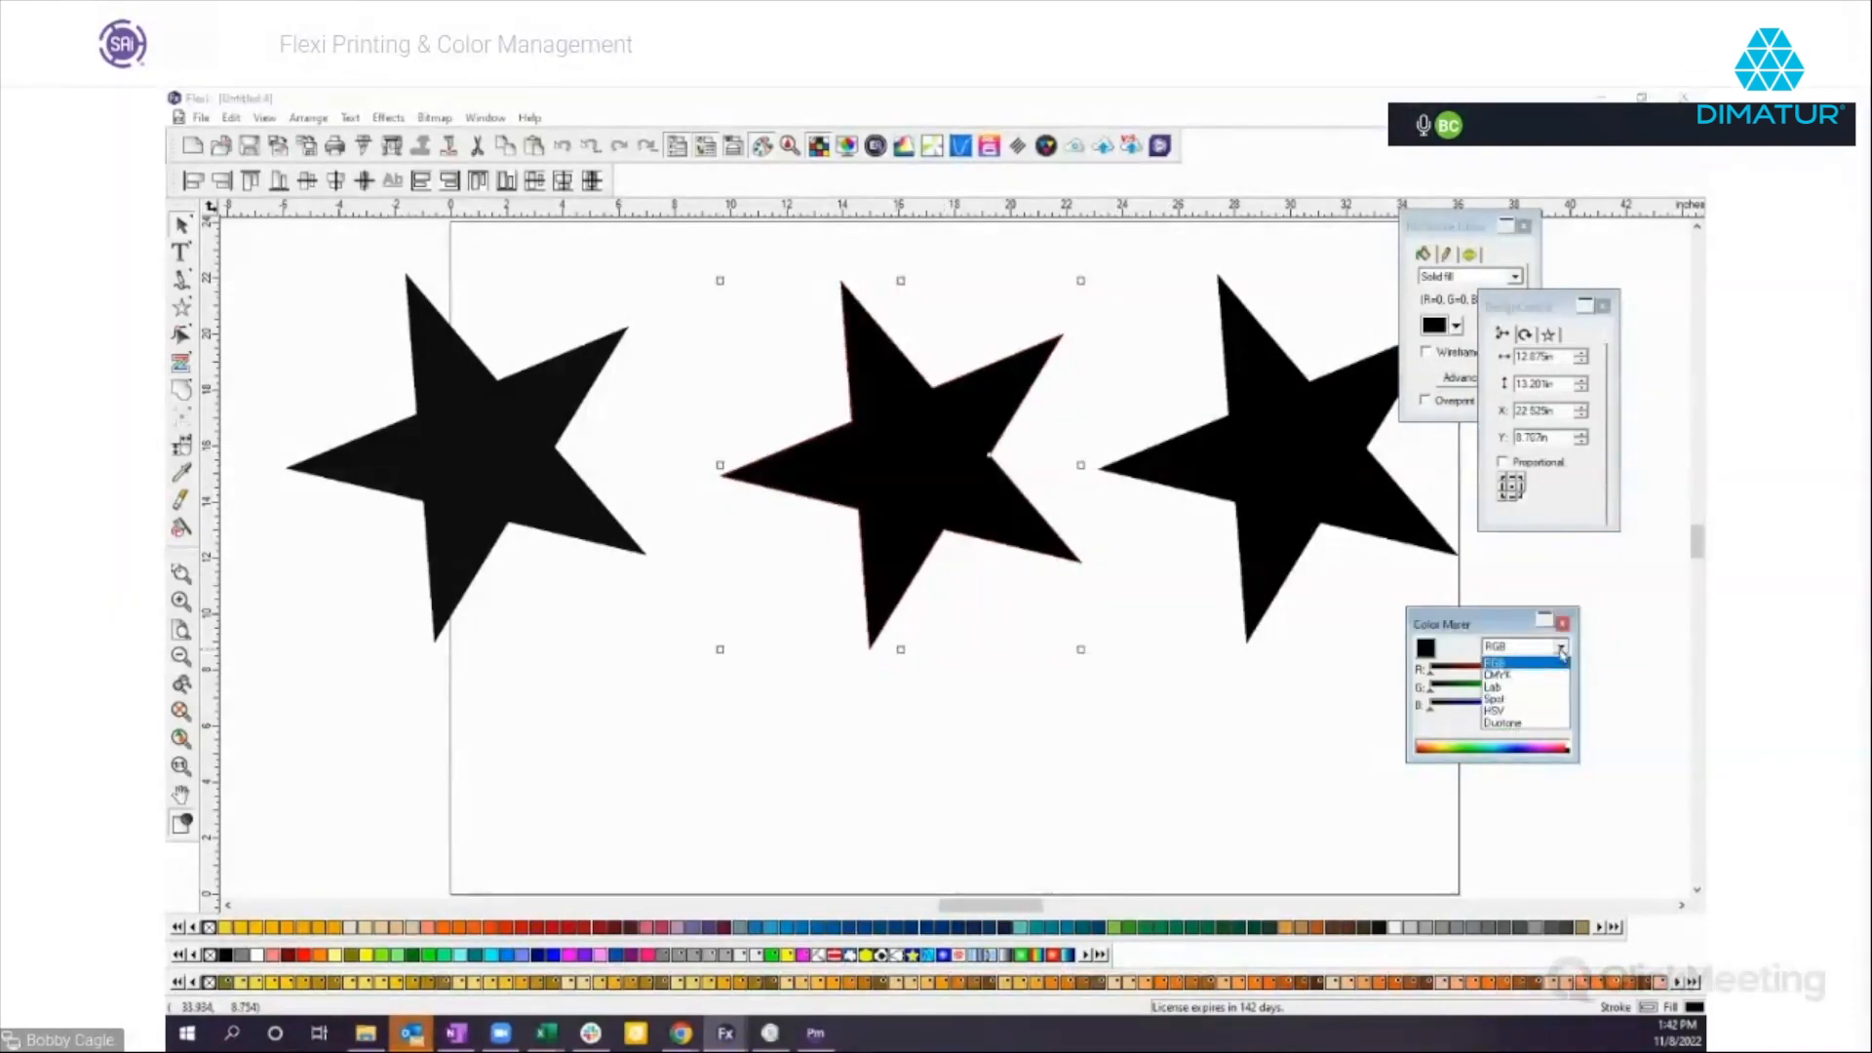
left_click(1501, 675)
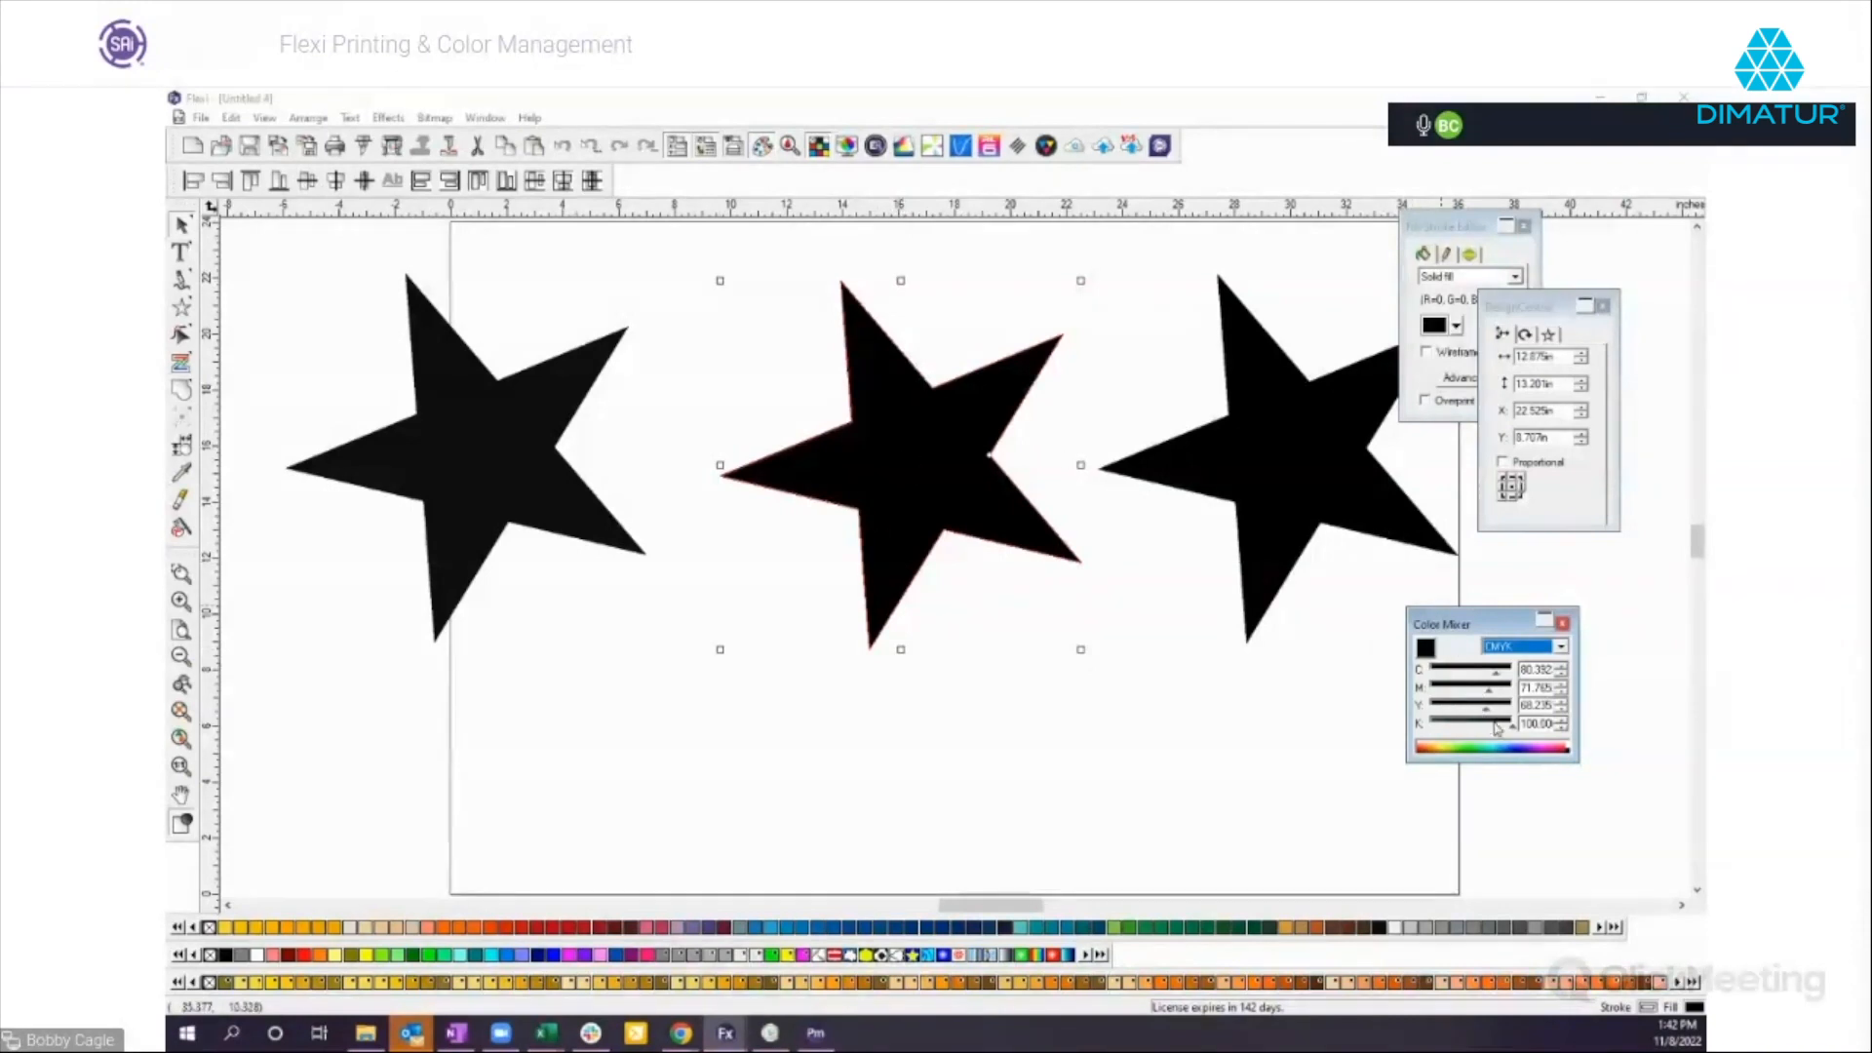
mouse_move(1497, 675)
left_mouse_down()
mouse_move(1513, 676)
mouse_move(1483, 693)
left_mouse_up()
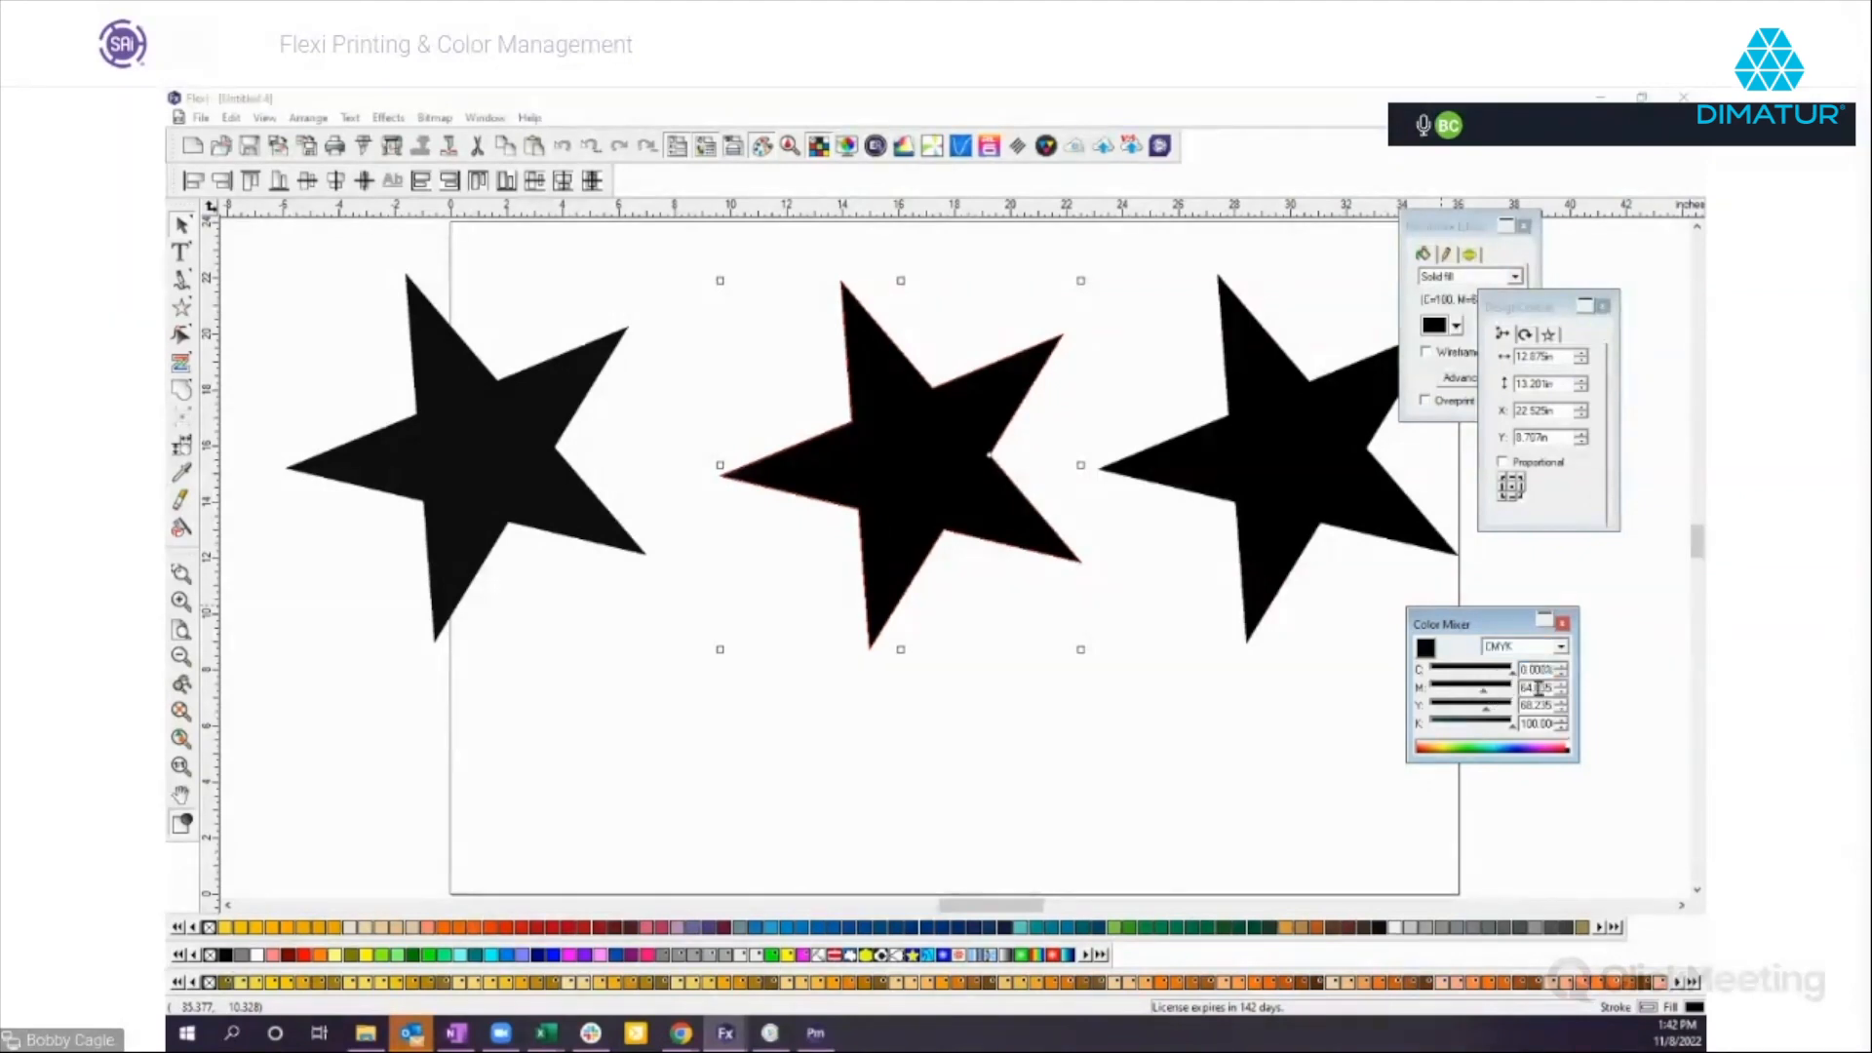
left_click(1514, 690)
left_click(1513, 706)
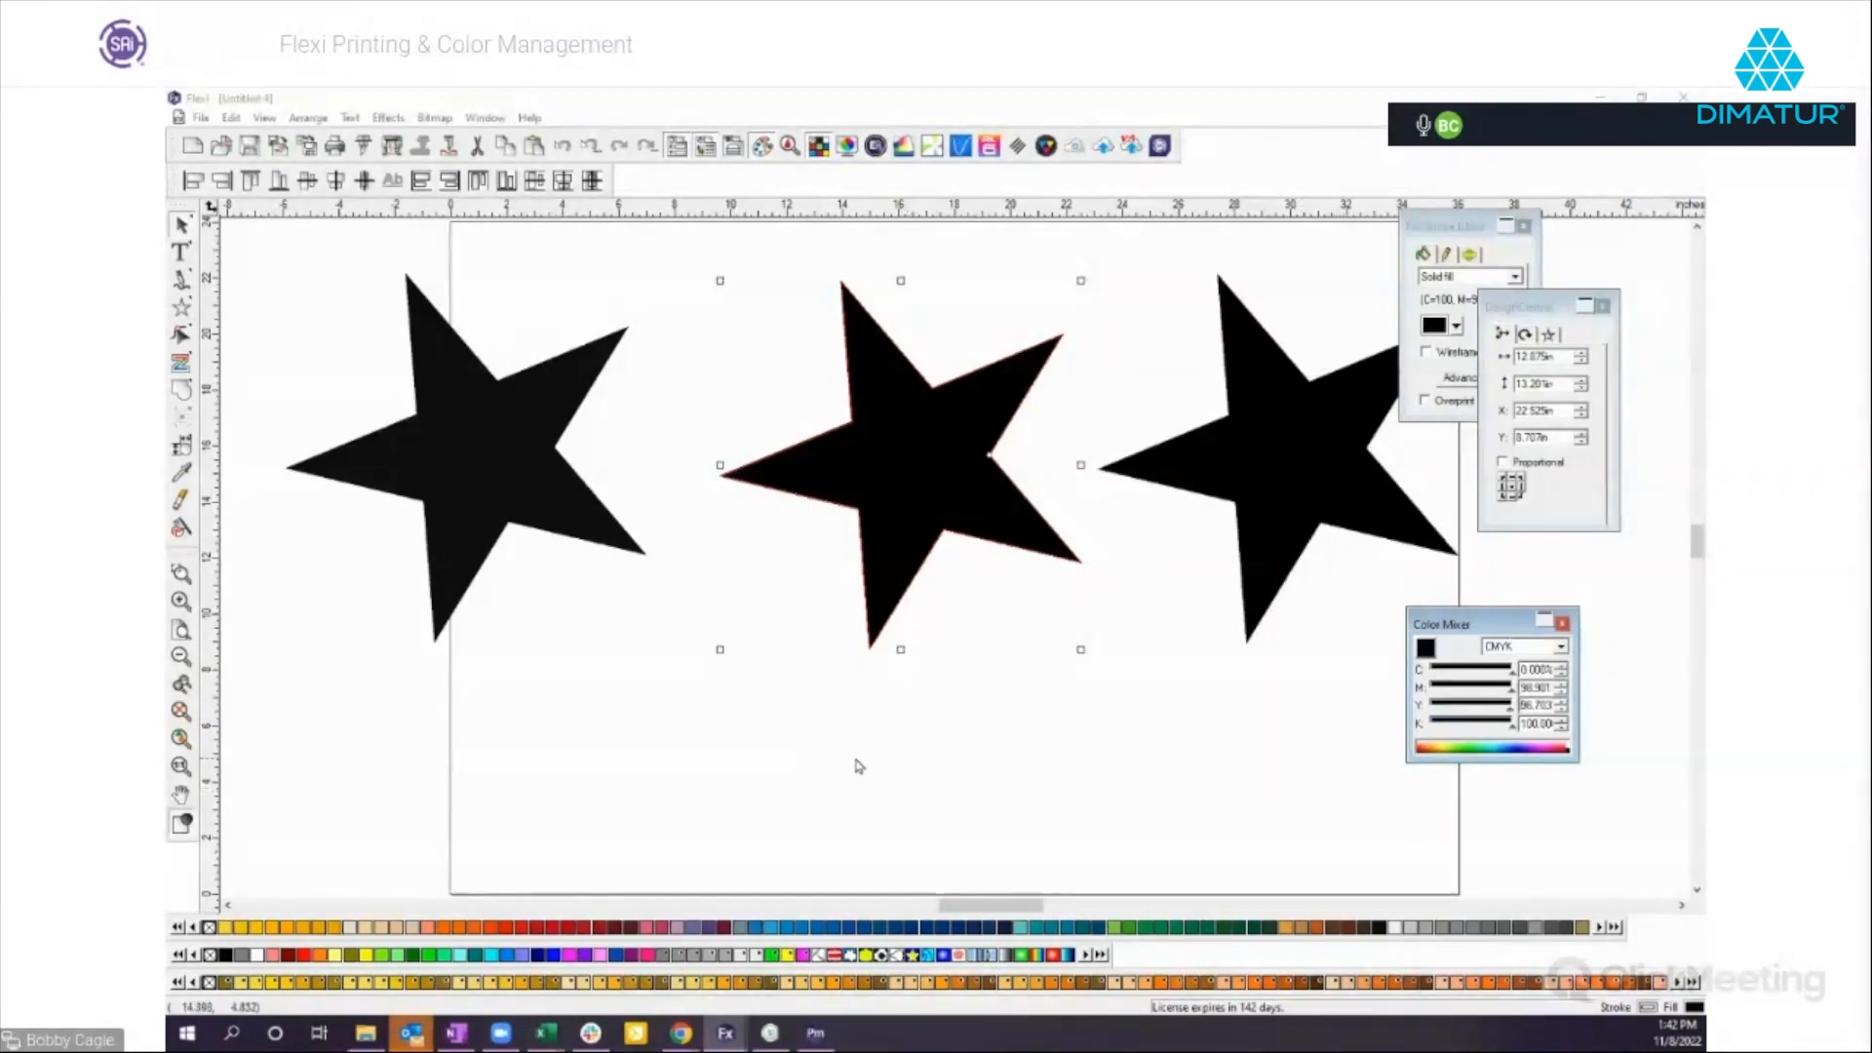
Overlap the CMYK black star onto the Oracal black star, examine where the two blacks meet, and select the CMYK star.
left_click(1076, 631)
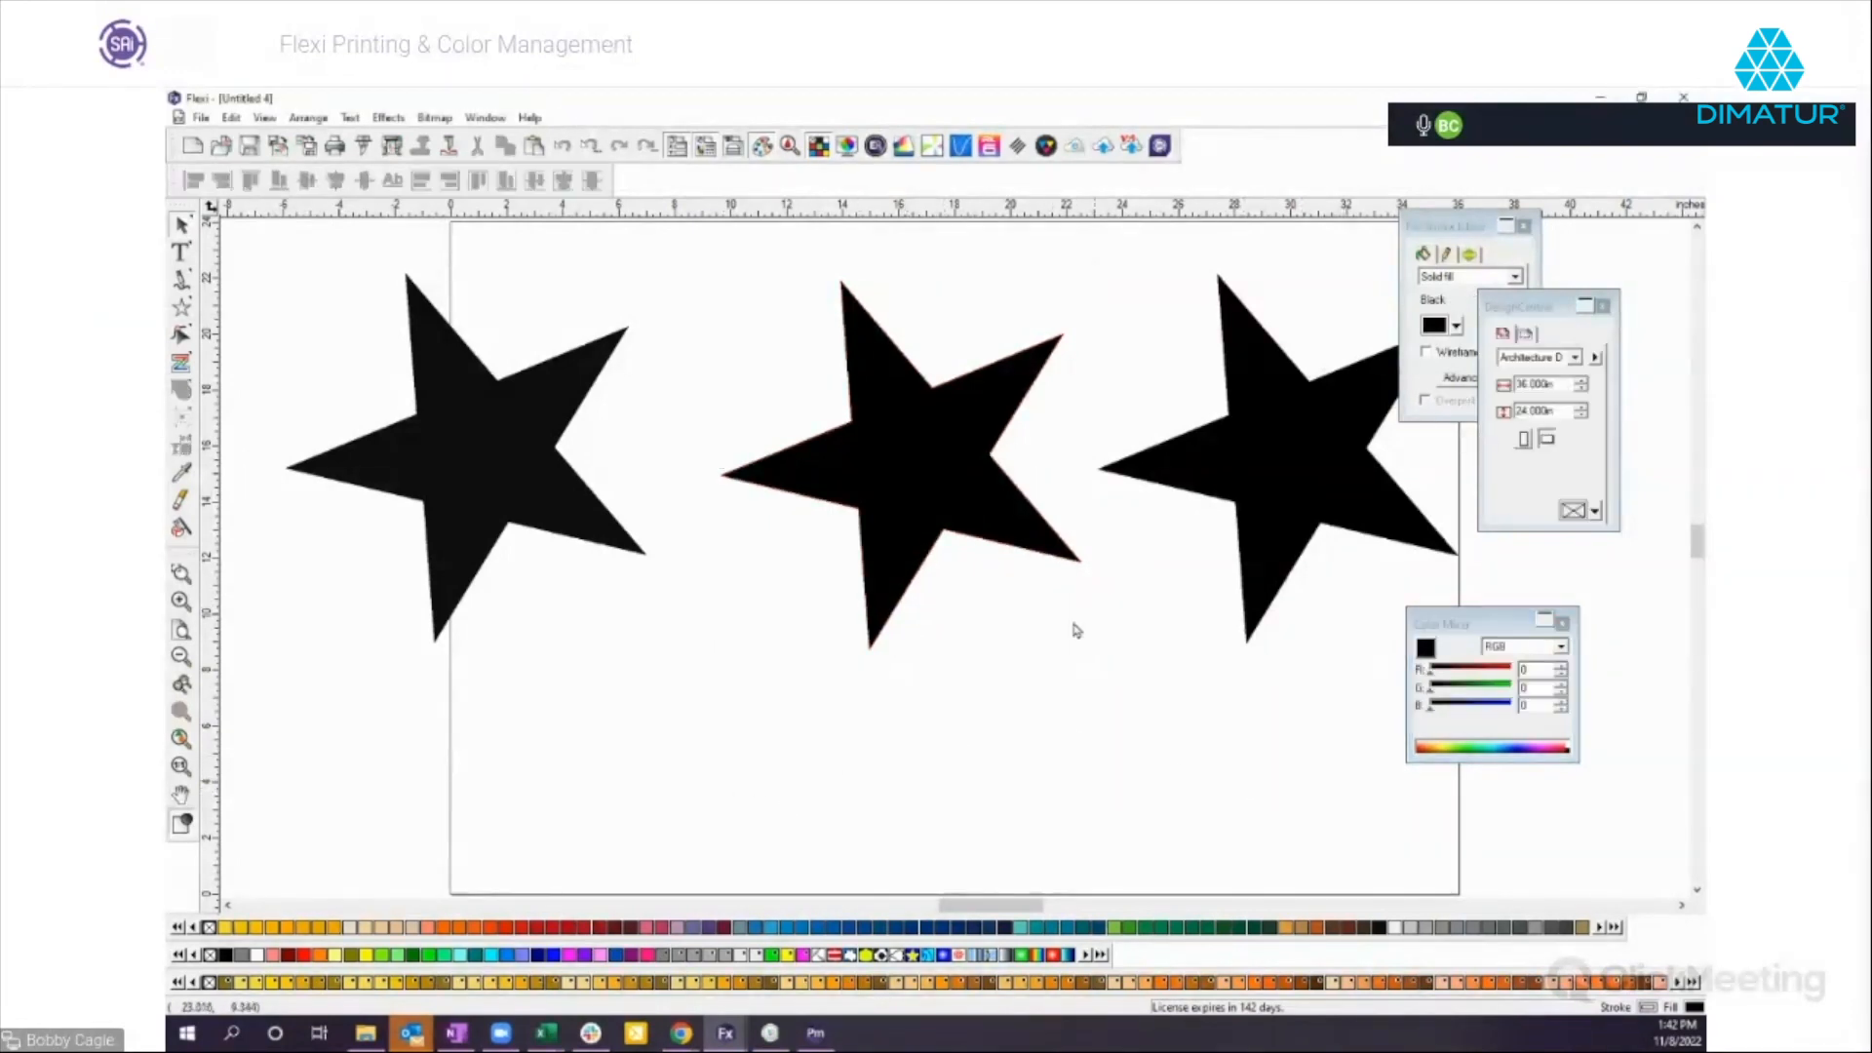
left_click_drag(910, 522, 655, 511)
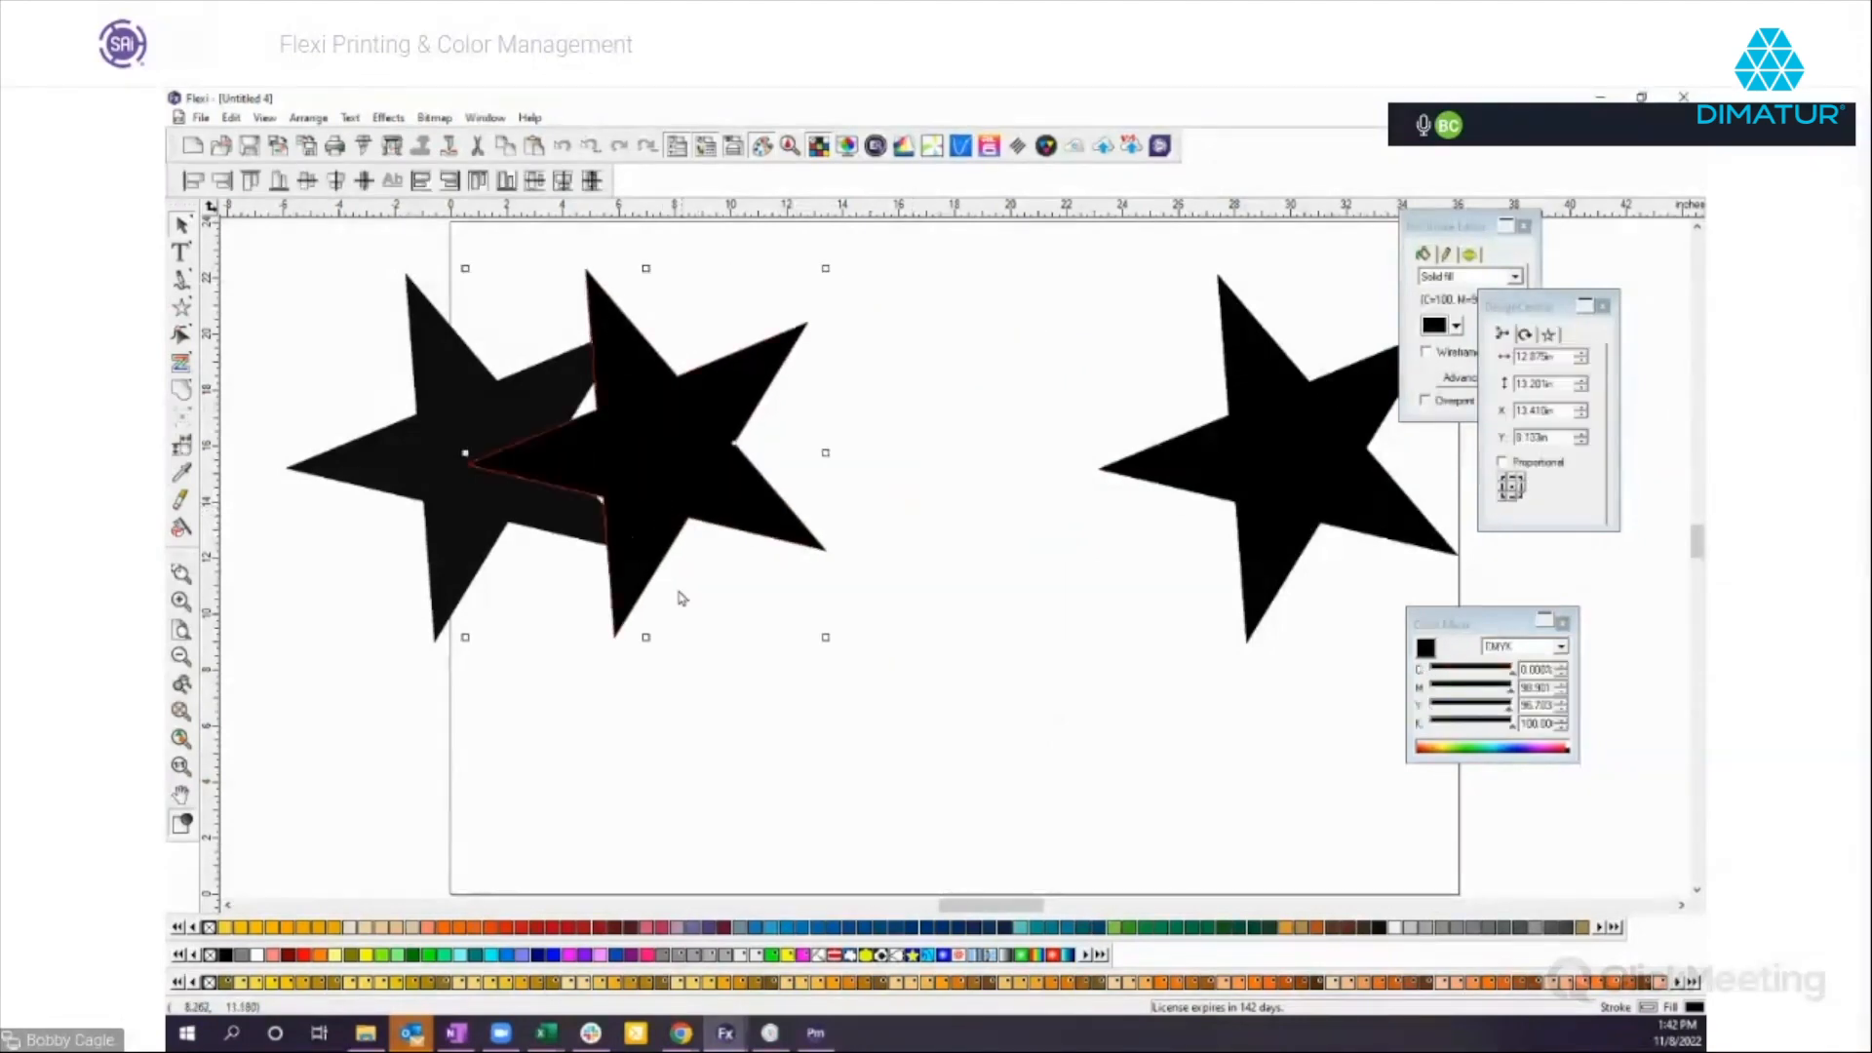
left_click(531, 733)
left_click(181, 573)
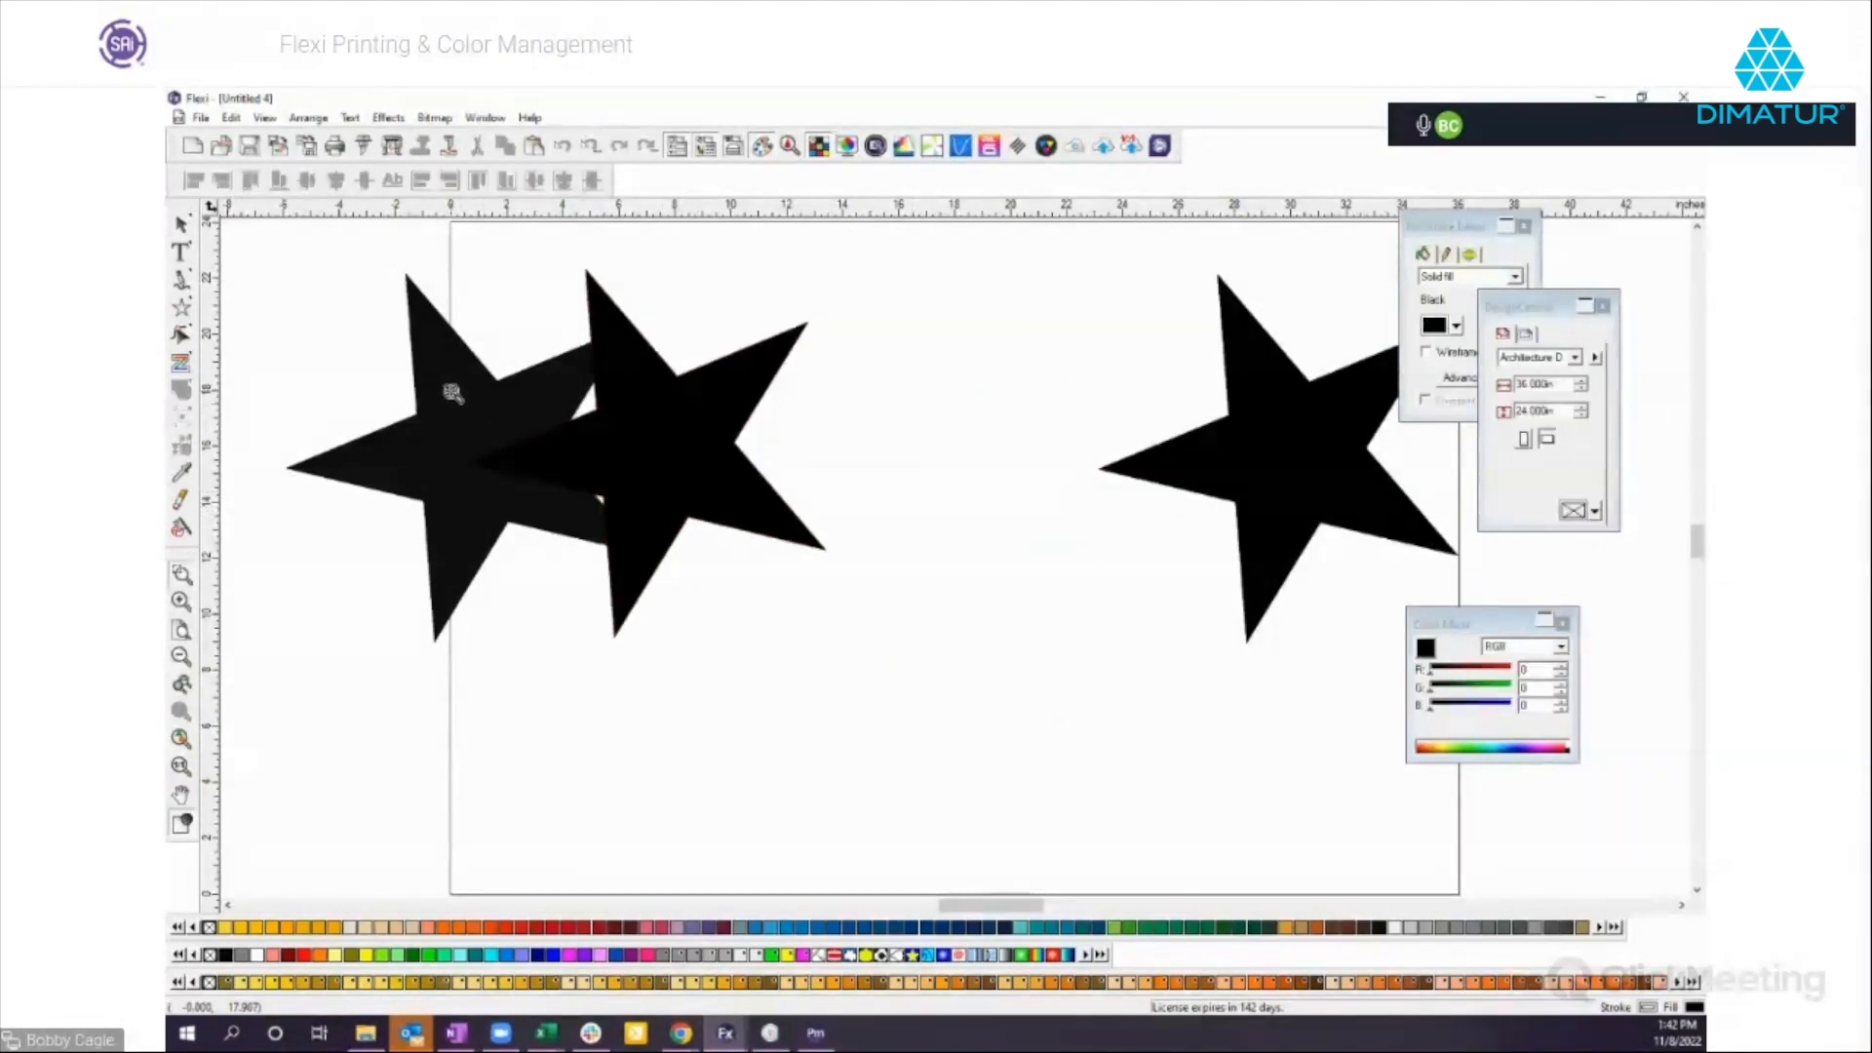
left_click_drag(451, 394, 535, 522)
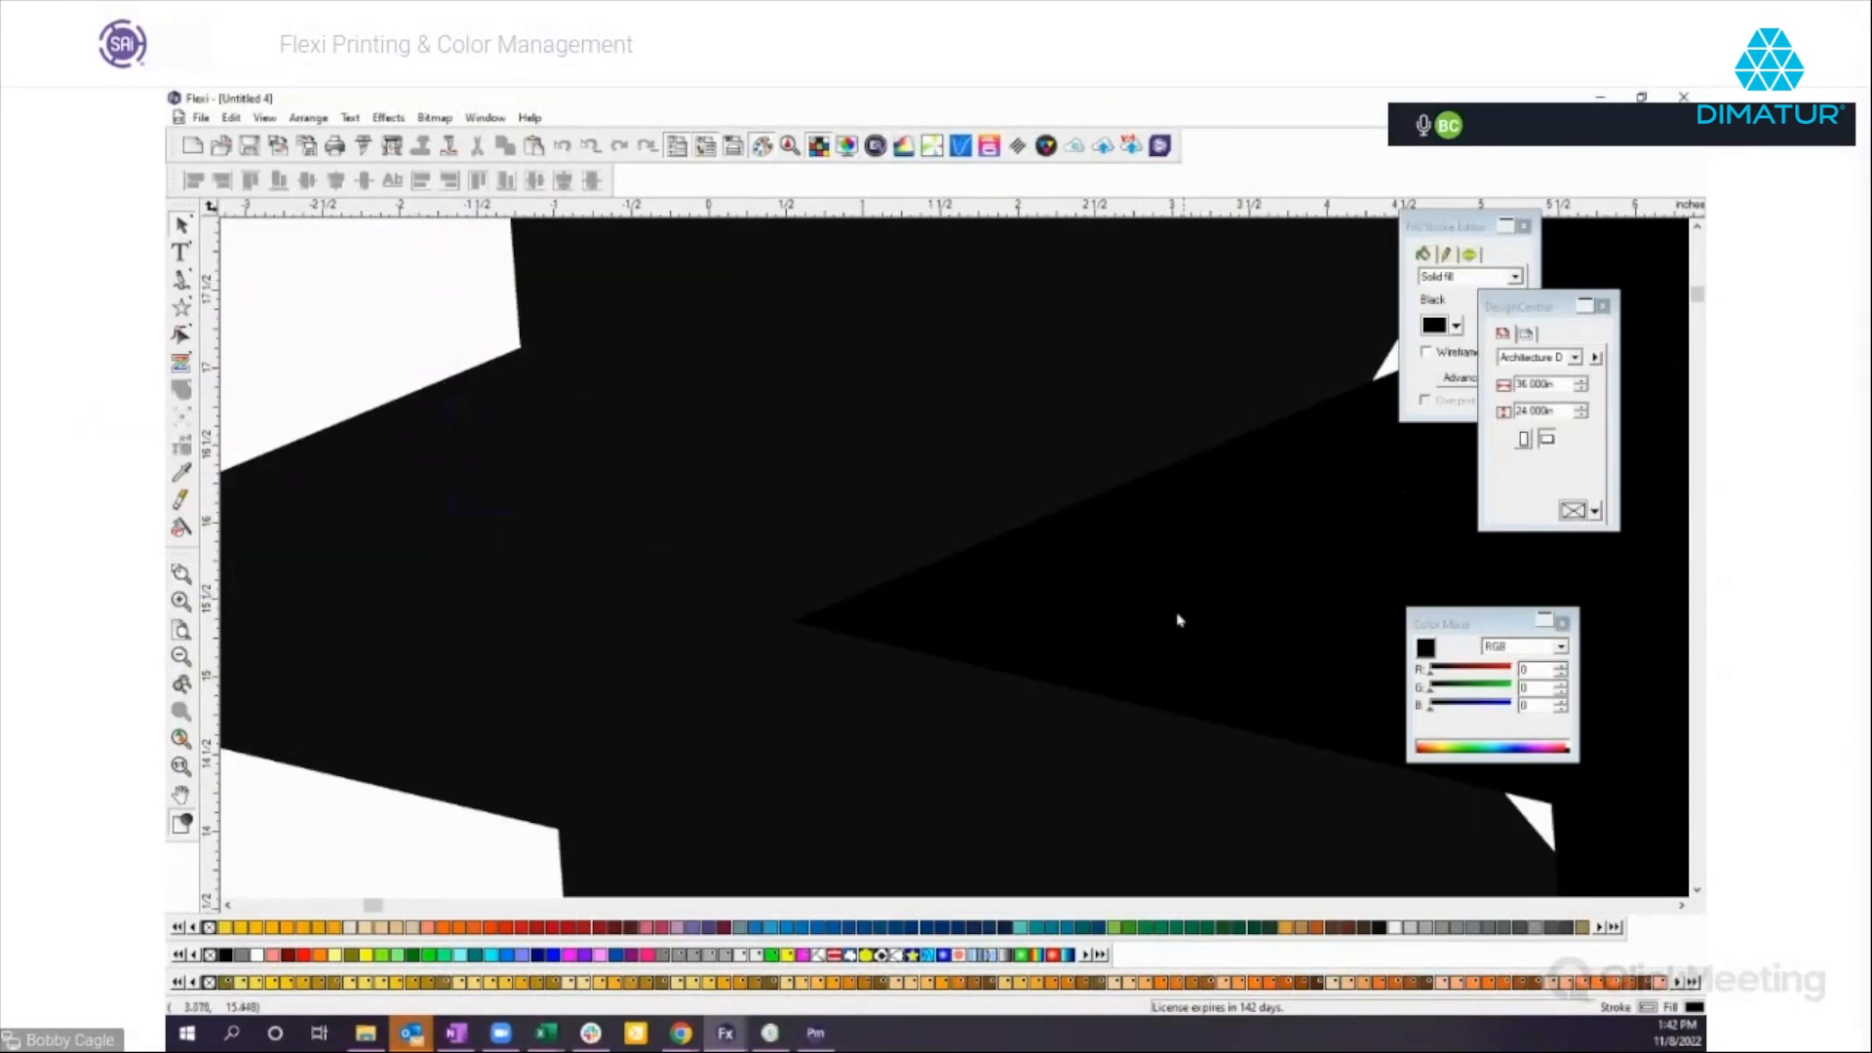
left_click(1133, 603)
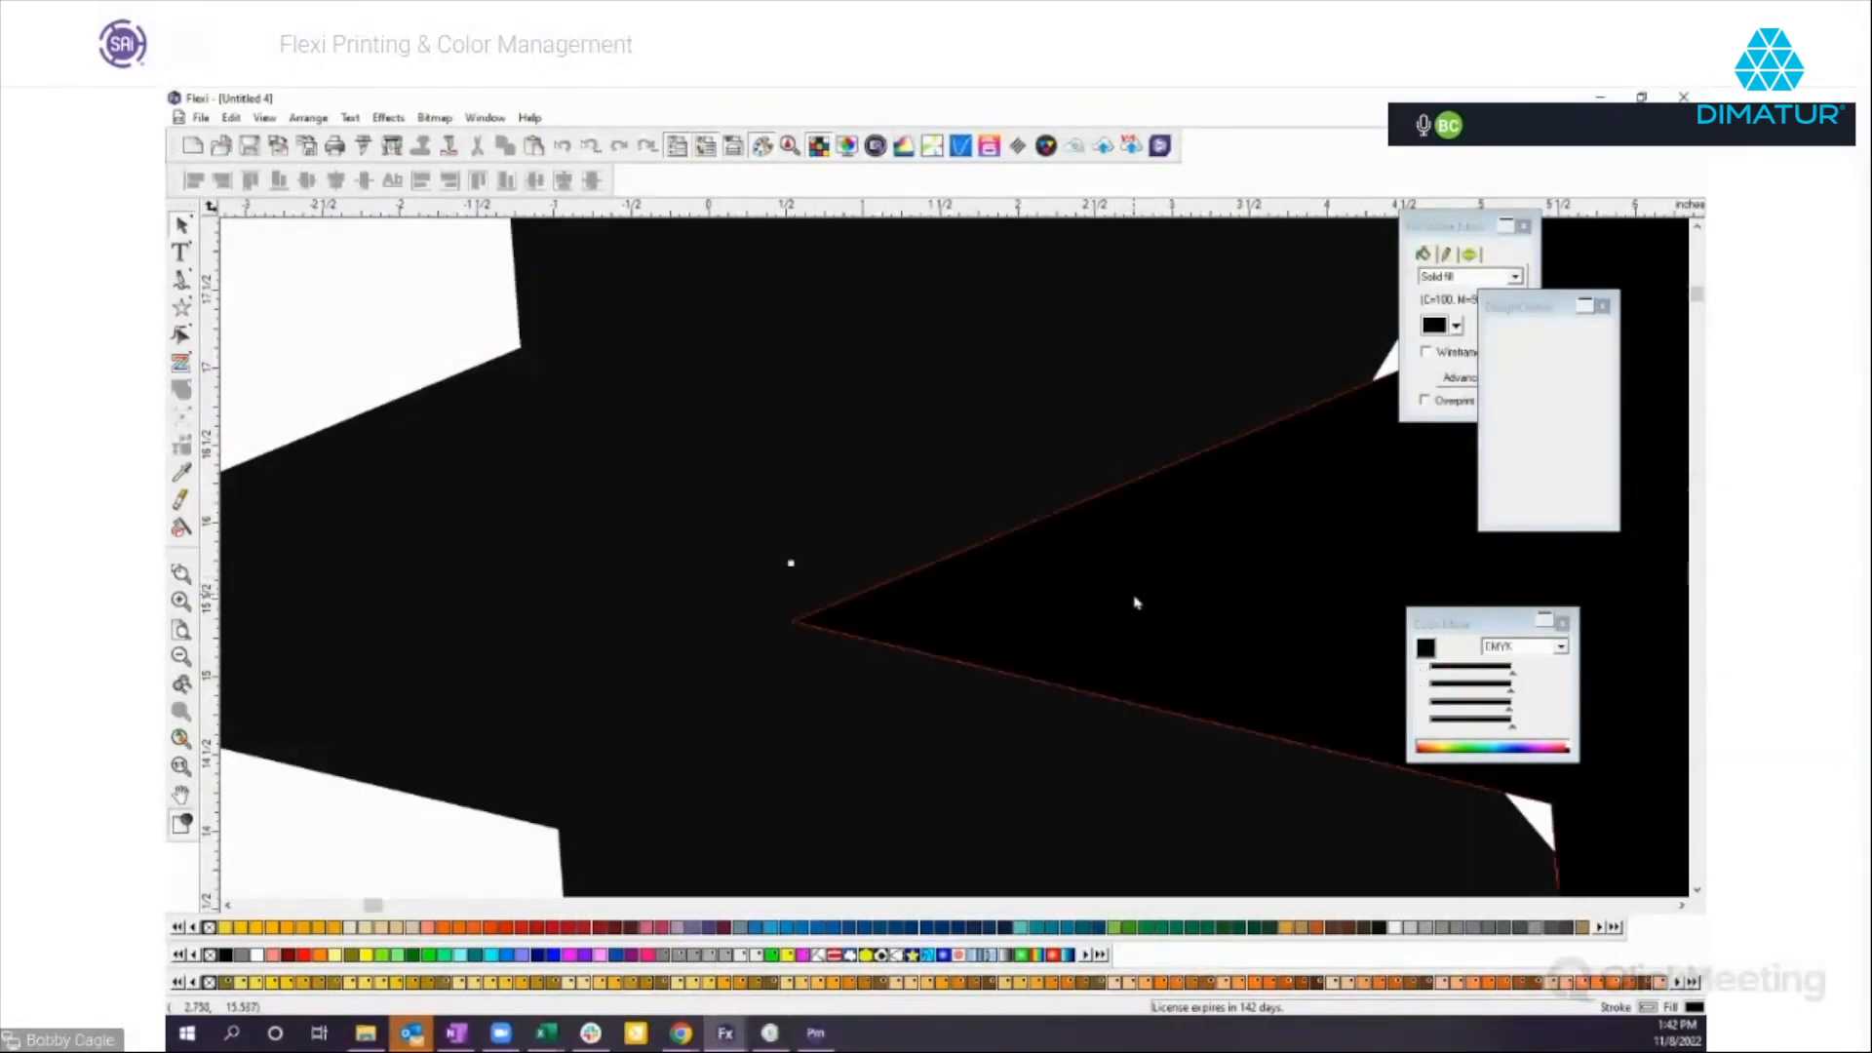
Select the Oracal black star that overlaps the CMYK black star and switch its color mixer mode to Spot.
left_click(918, 812)
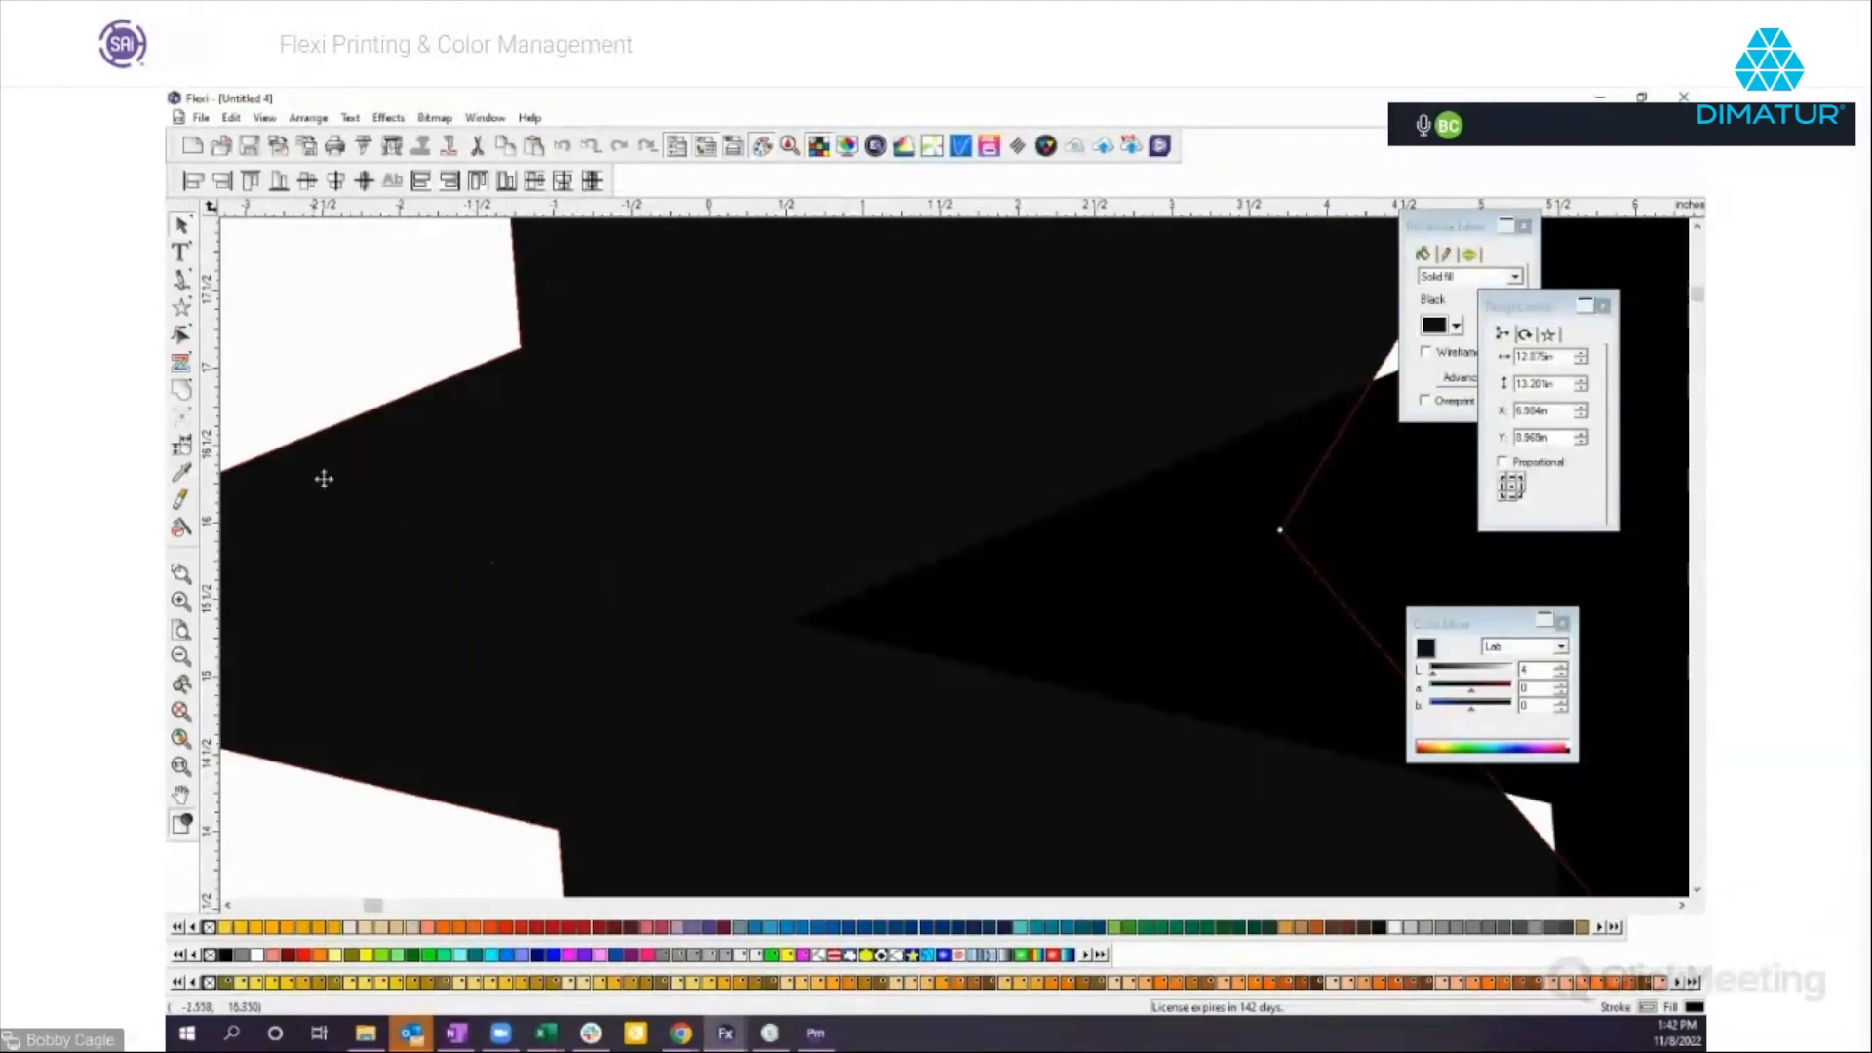
left_click(321, 353)
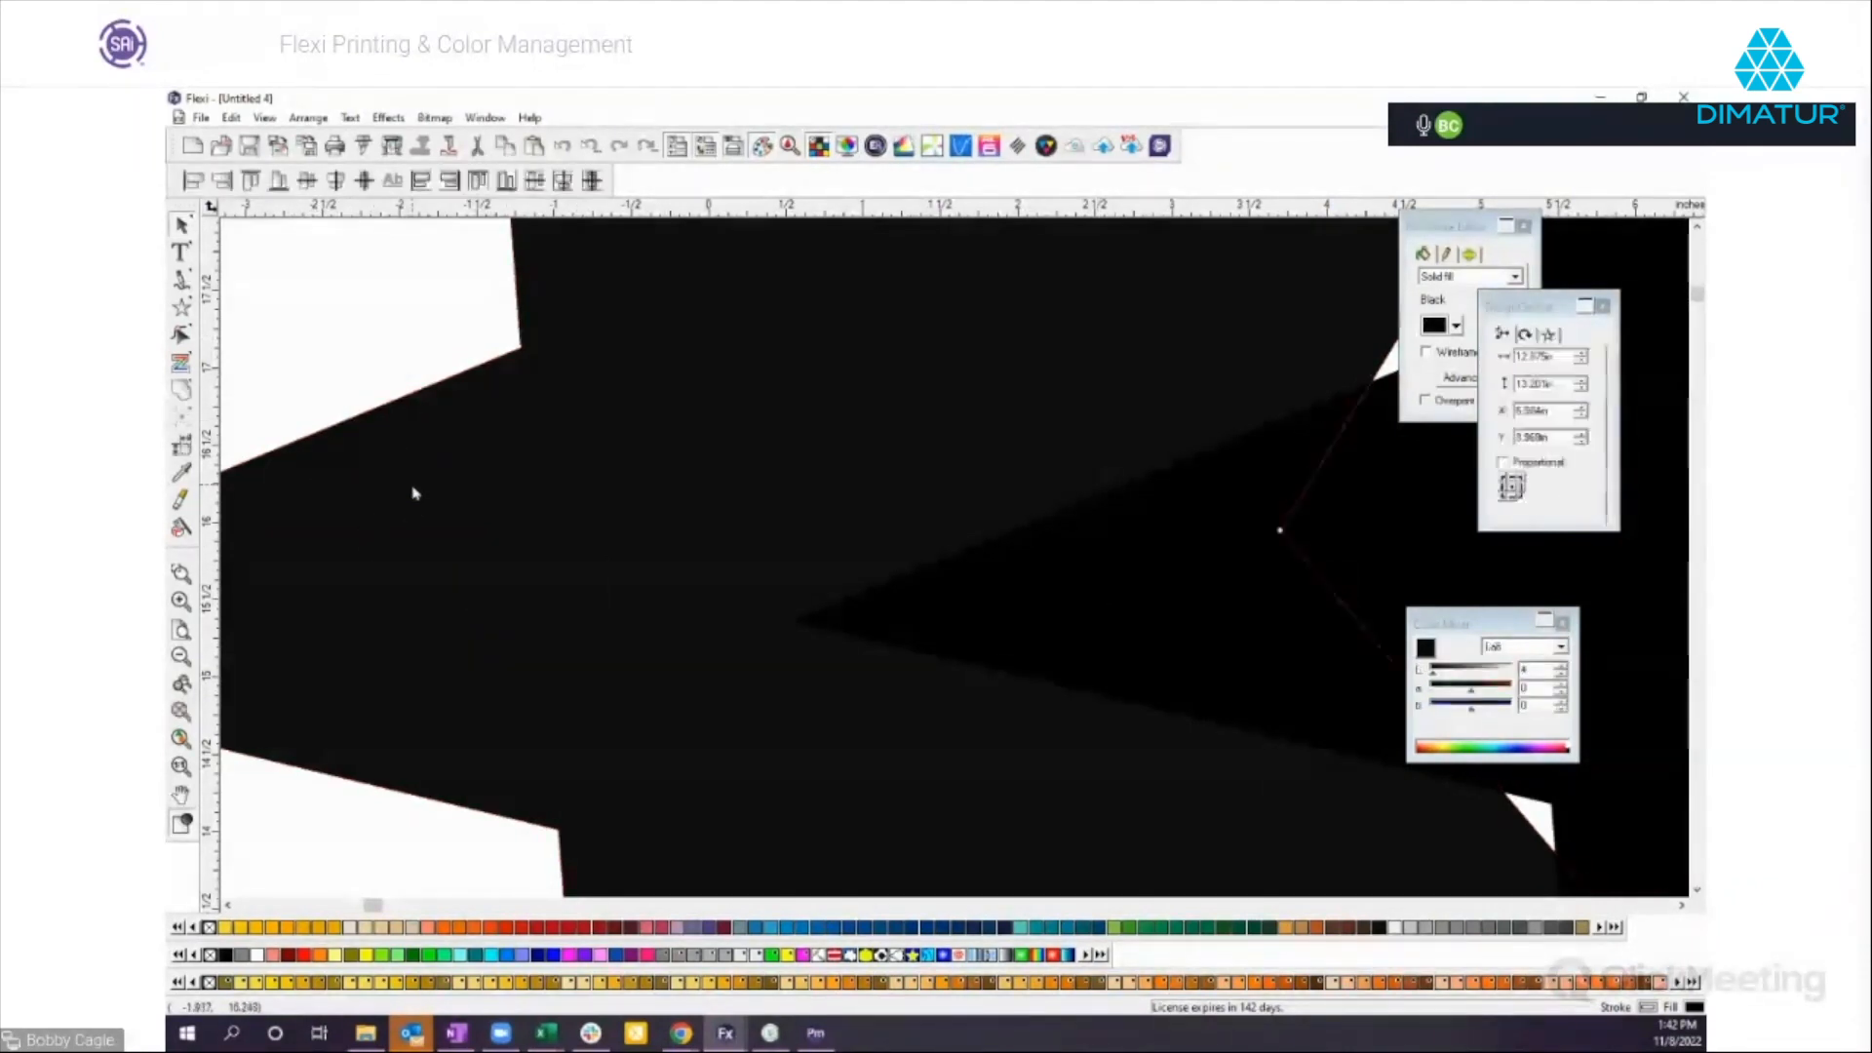
left_click(1561, 648)
left_click(1514, 707)
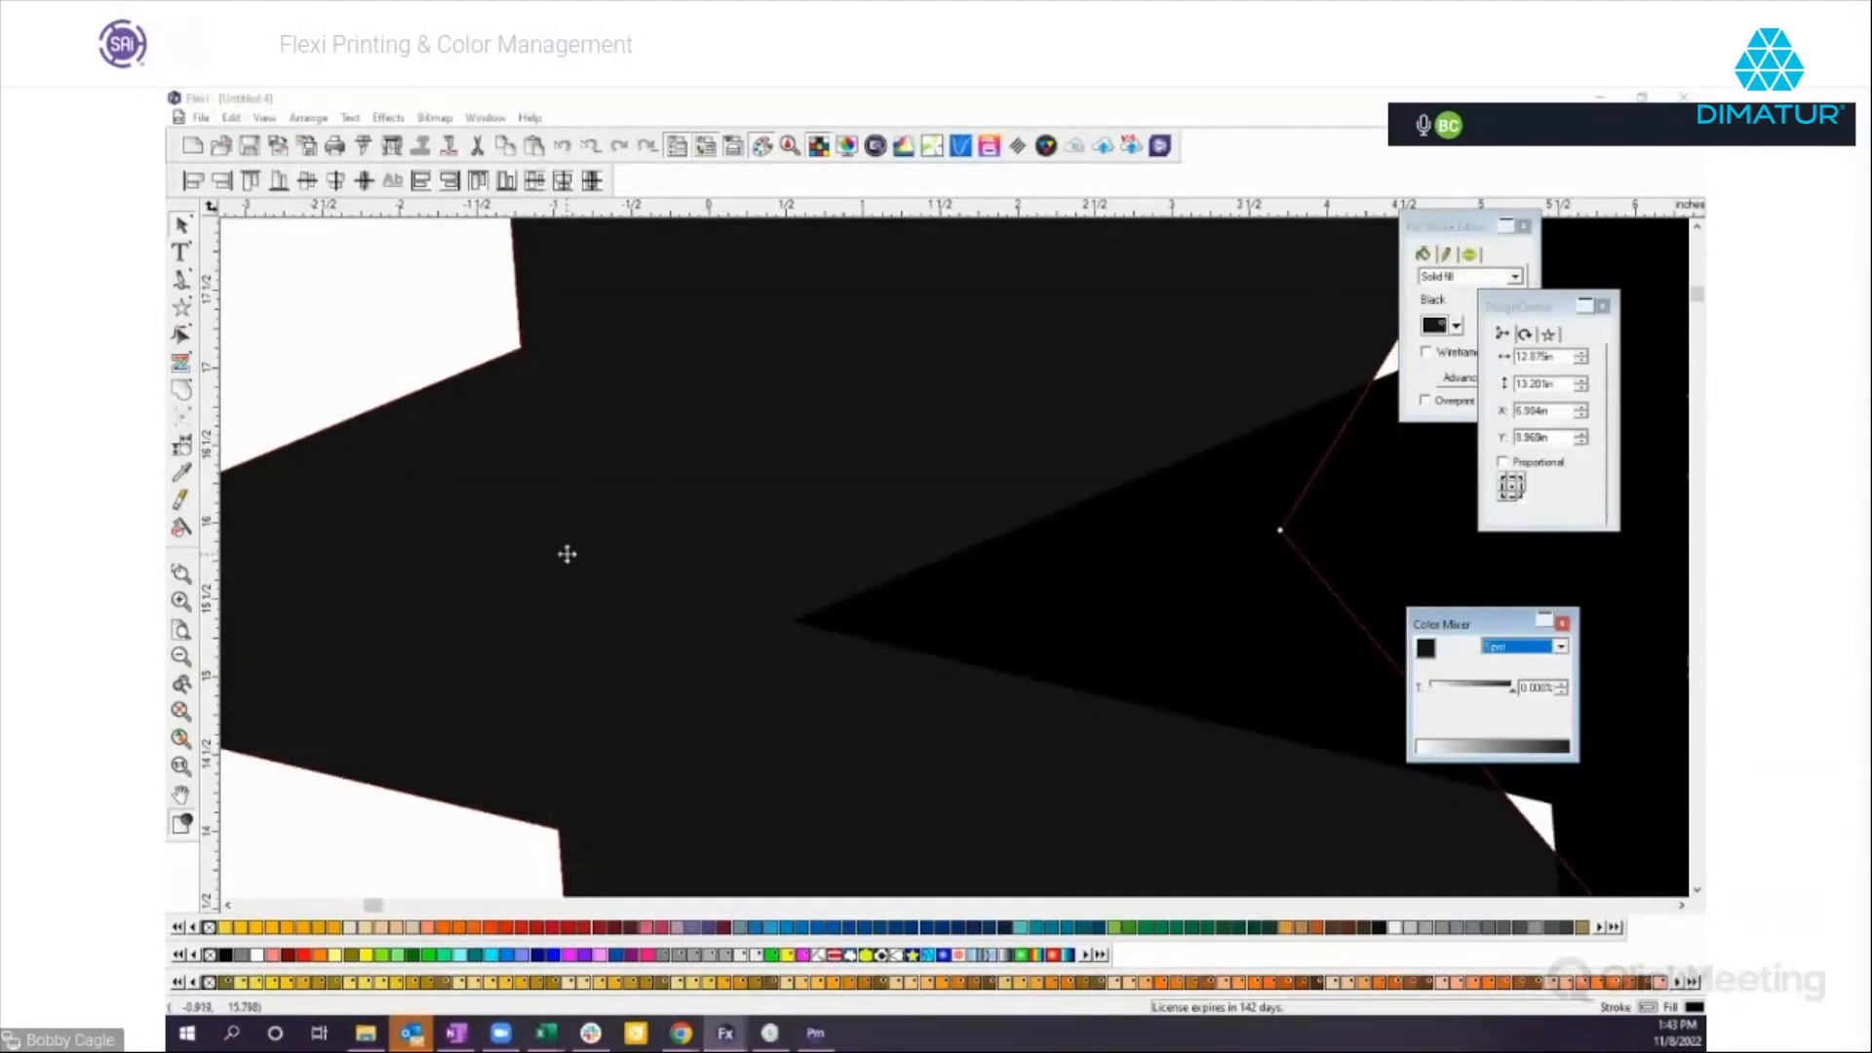
left_click(182, 657)
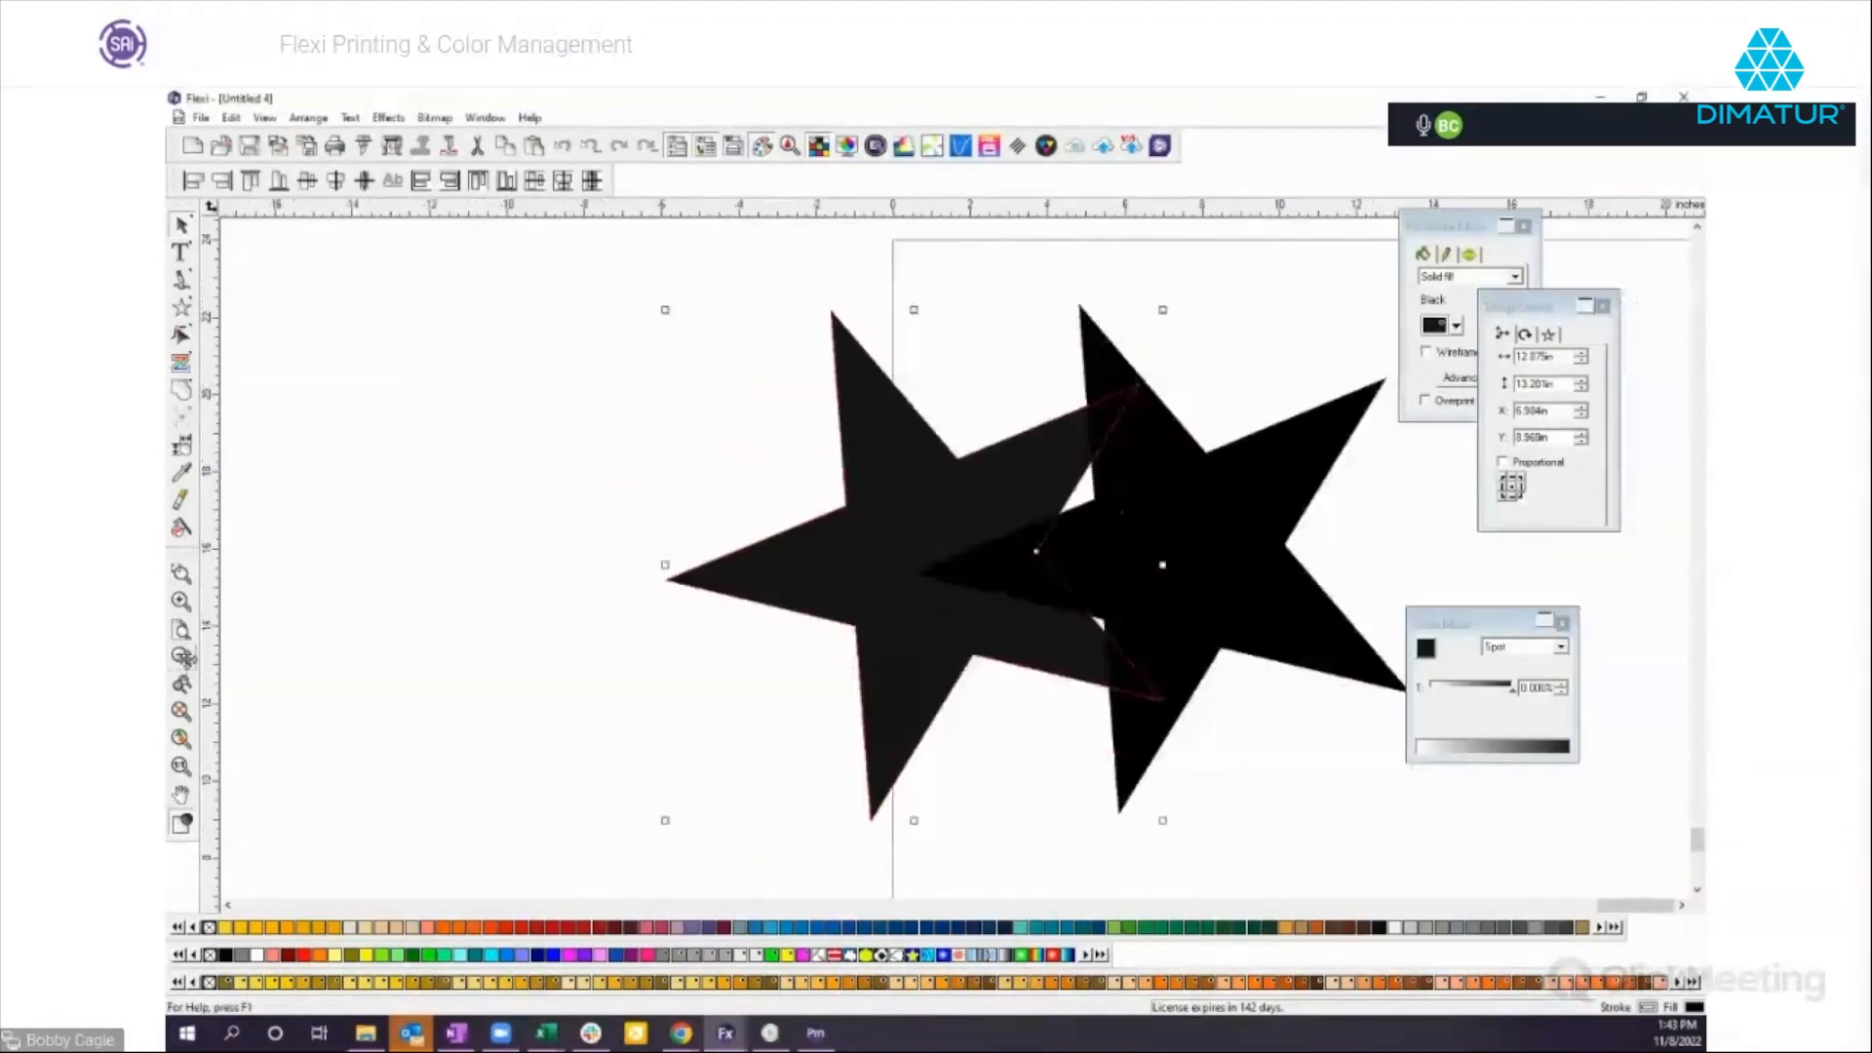
left_click(182, 657)
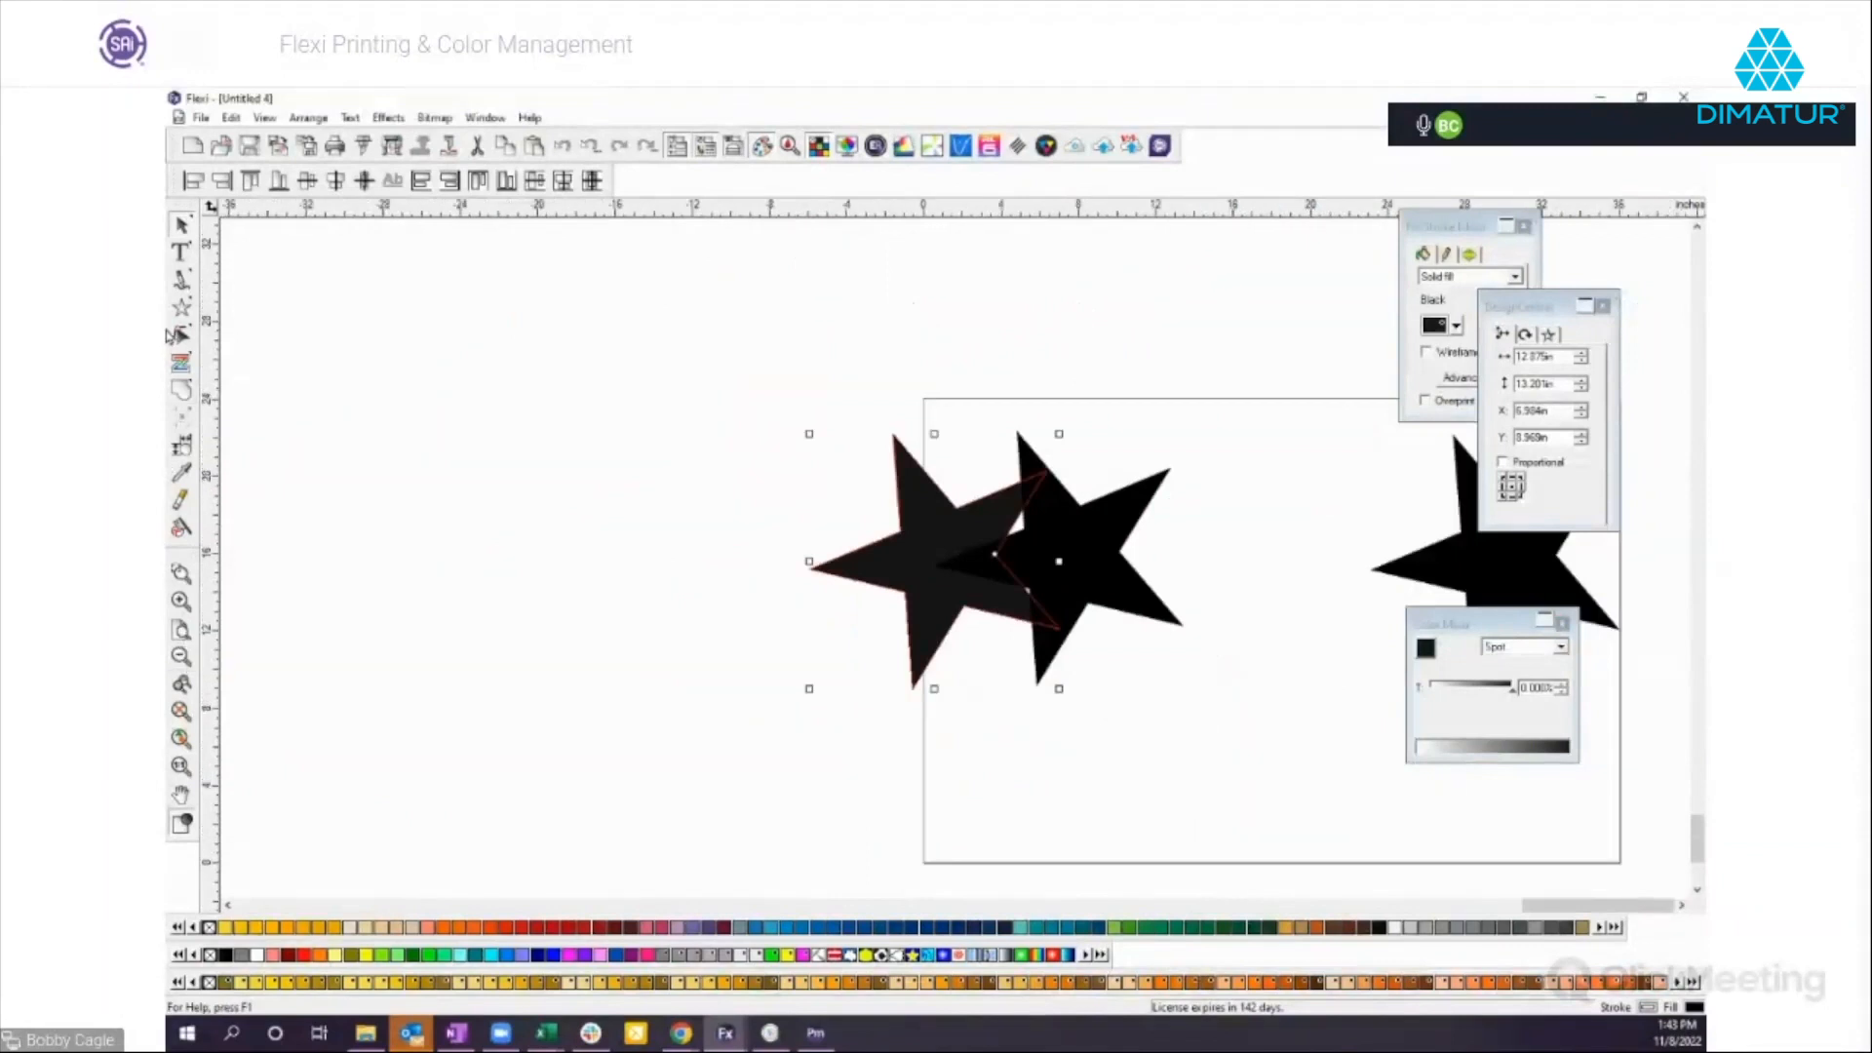
Create a CMYK color swatch chart in the document.
left_click(258, 121)
mouse_move(400, 475)
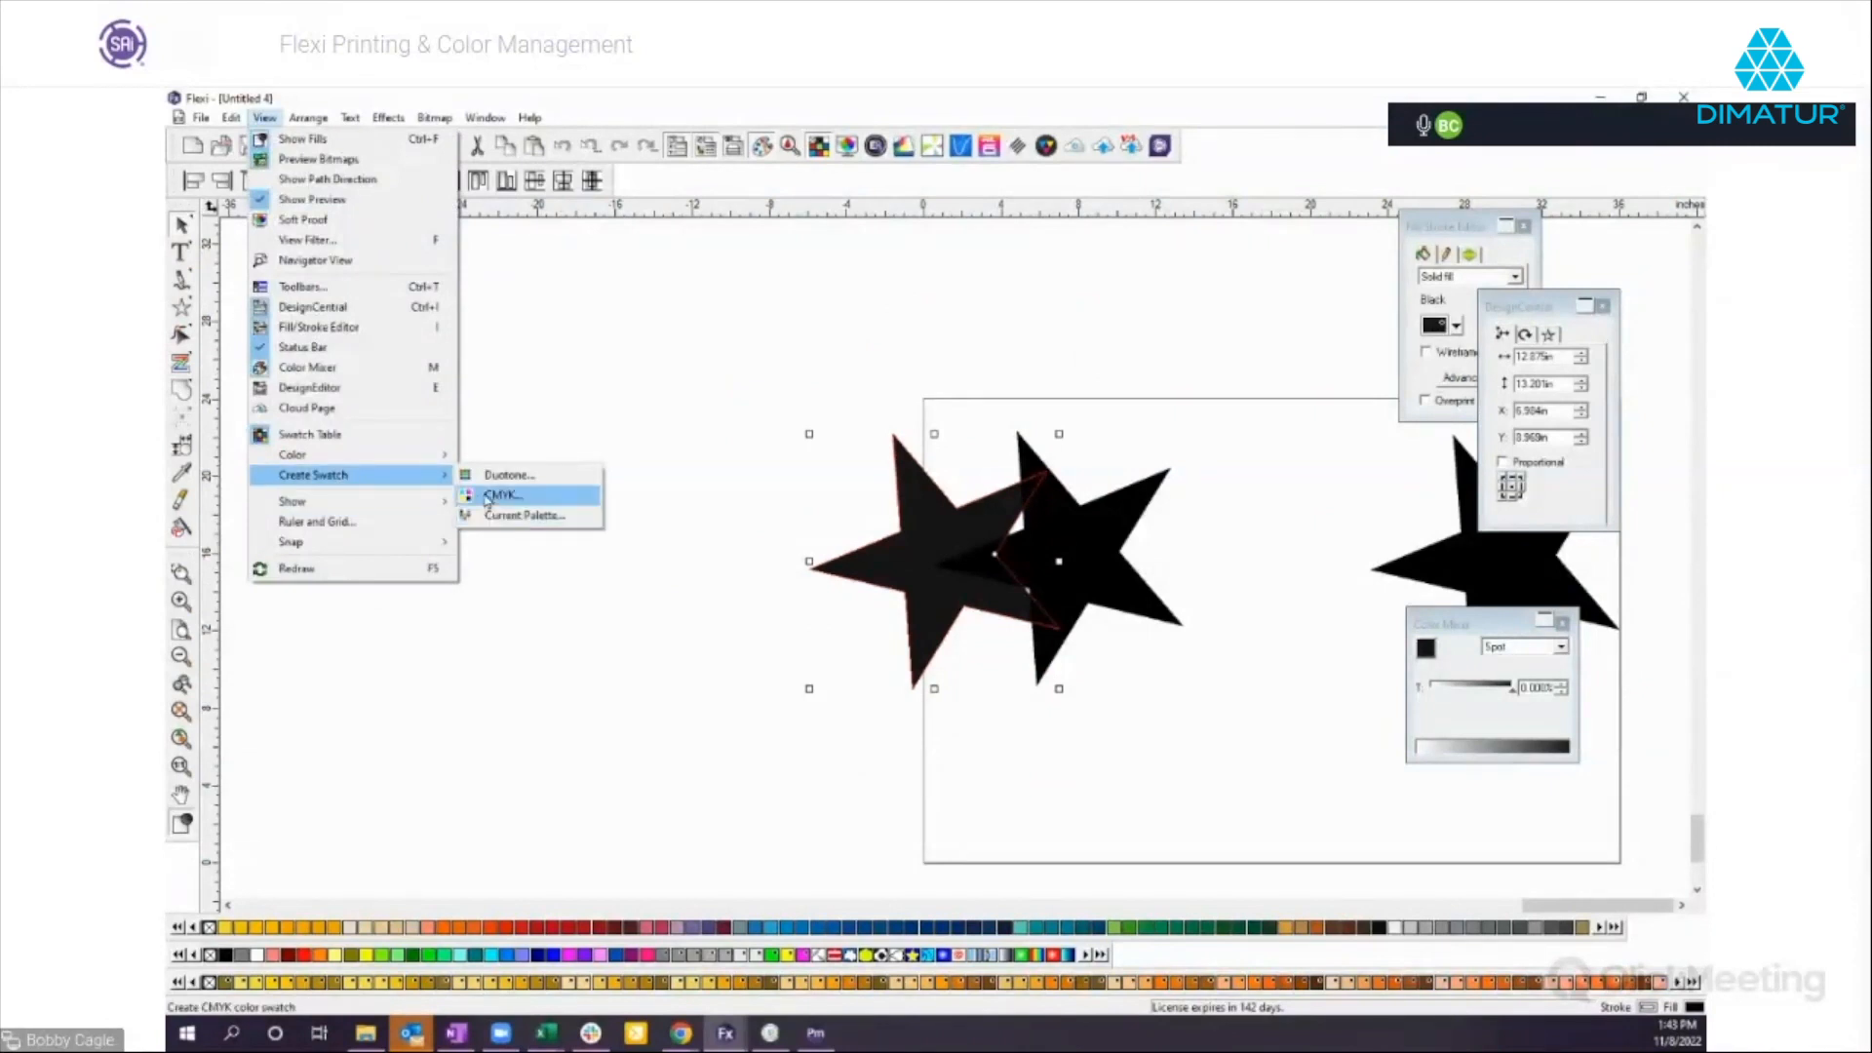
left_click(499, 516)
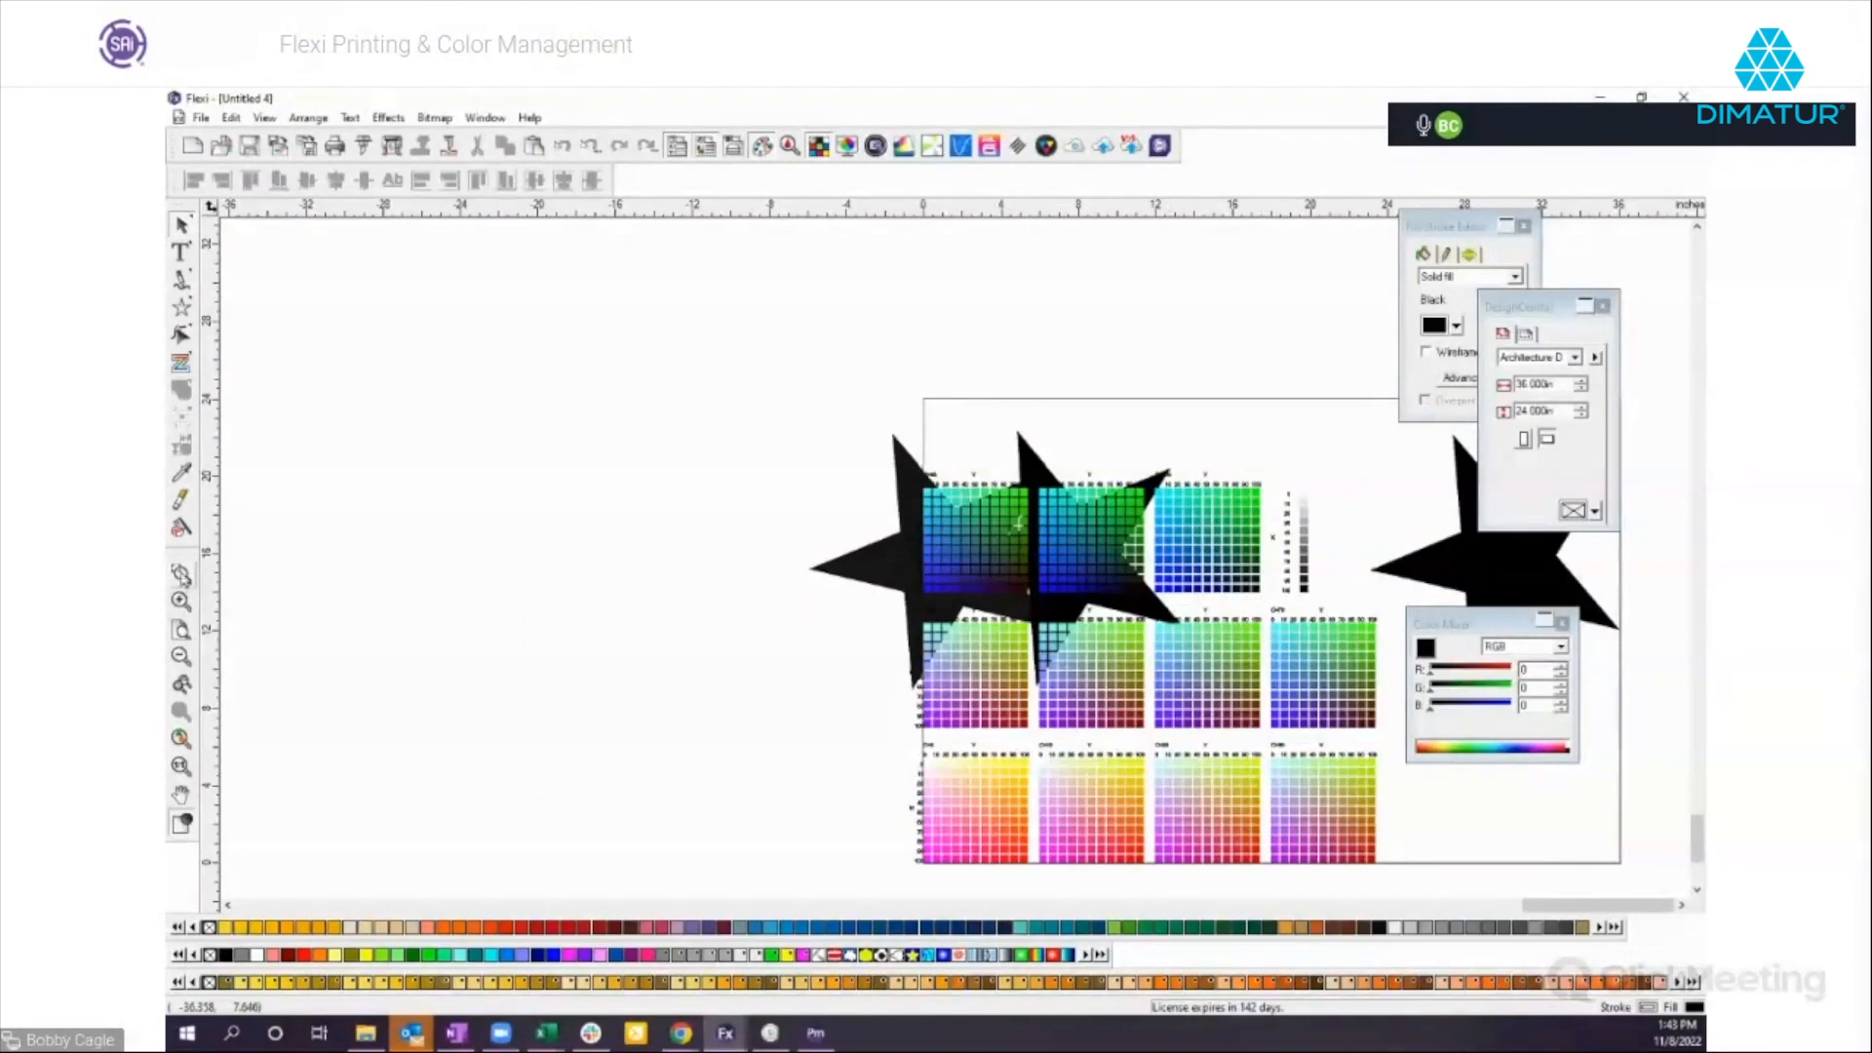
Examine the K 100 patch of the swatch chart and compare it with the neighbouring patches of the black ramp.
left_click_drag(1317, 581, 1286, 597)
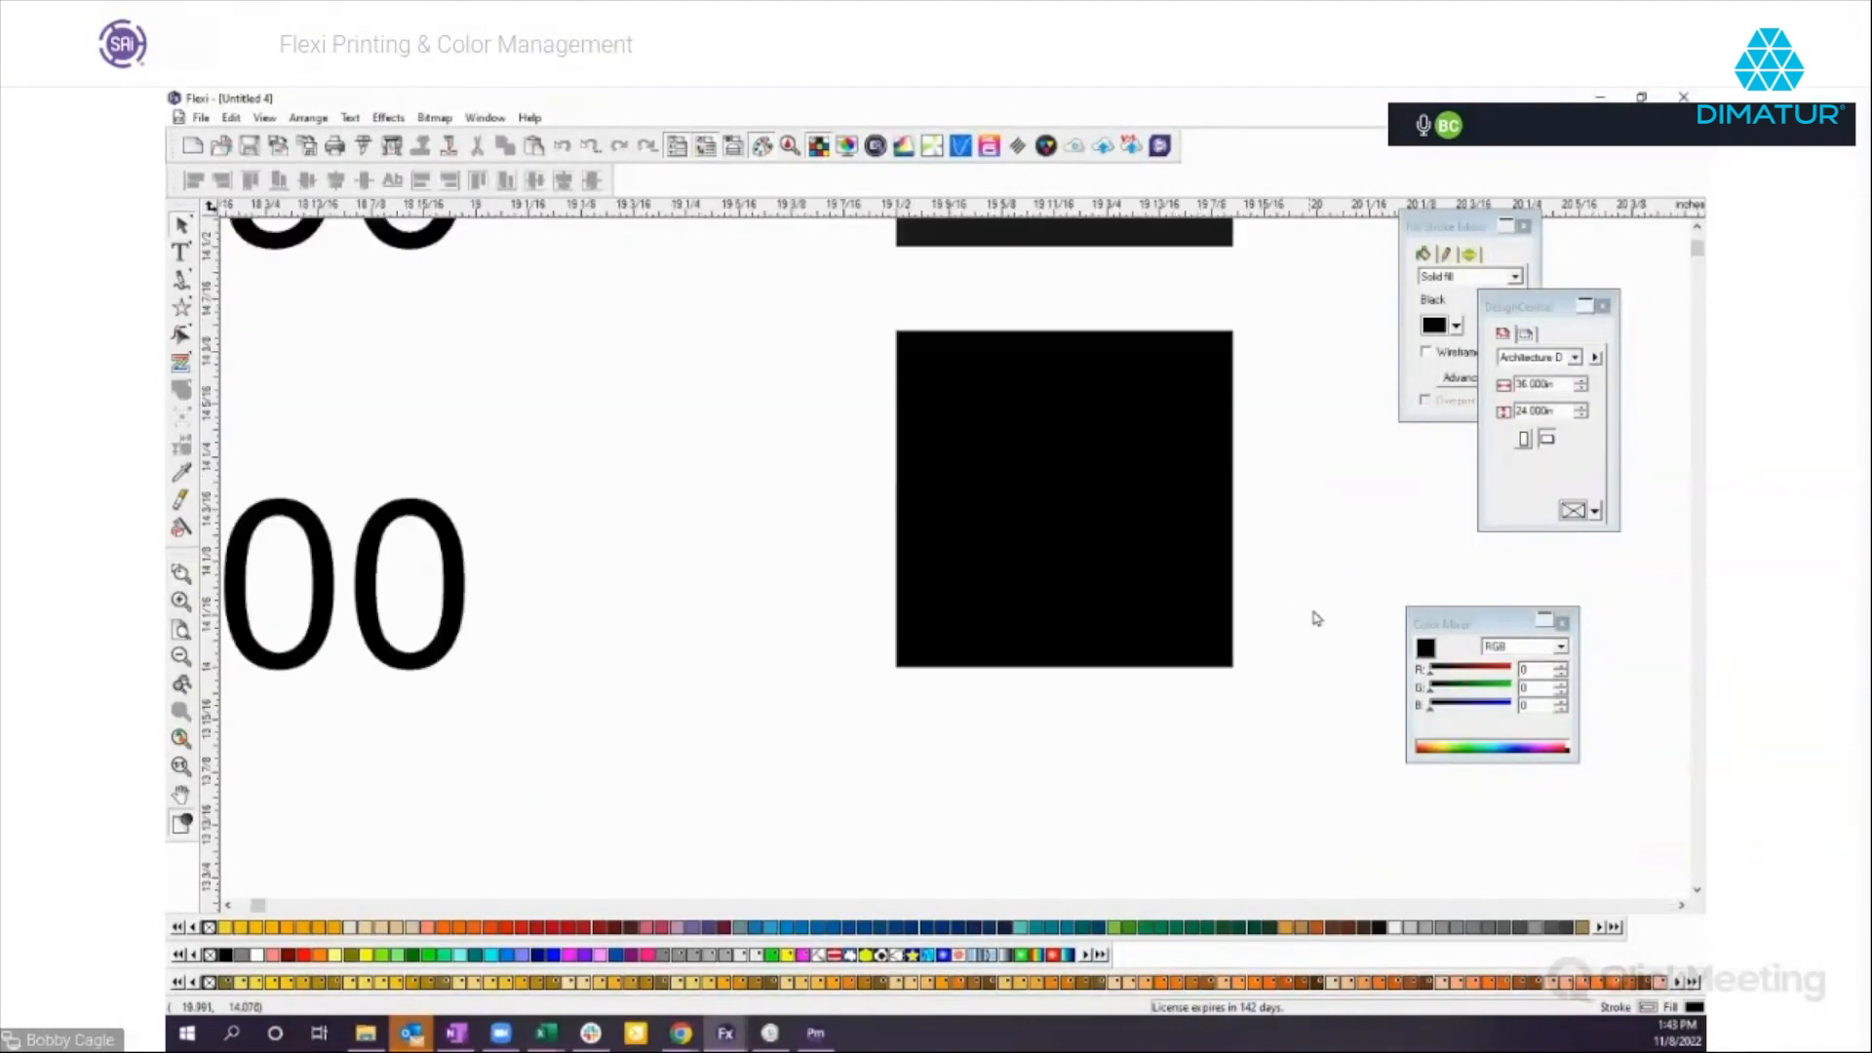
left_click(1097, 586)
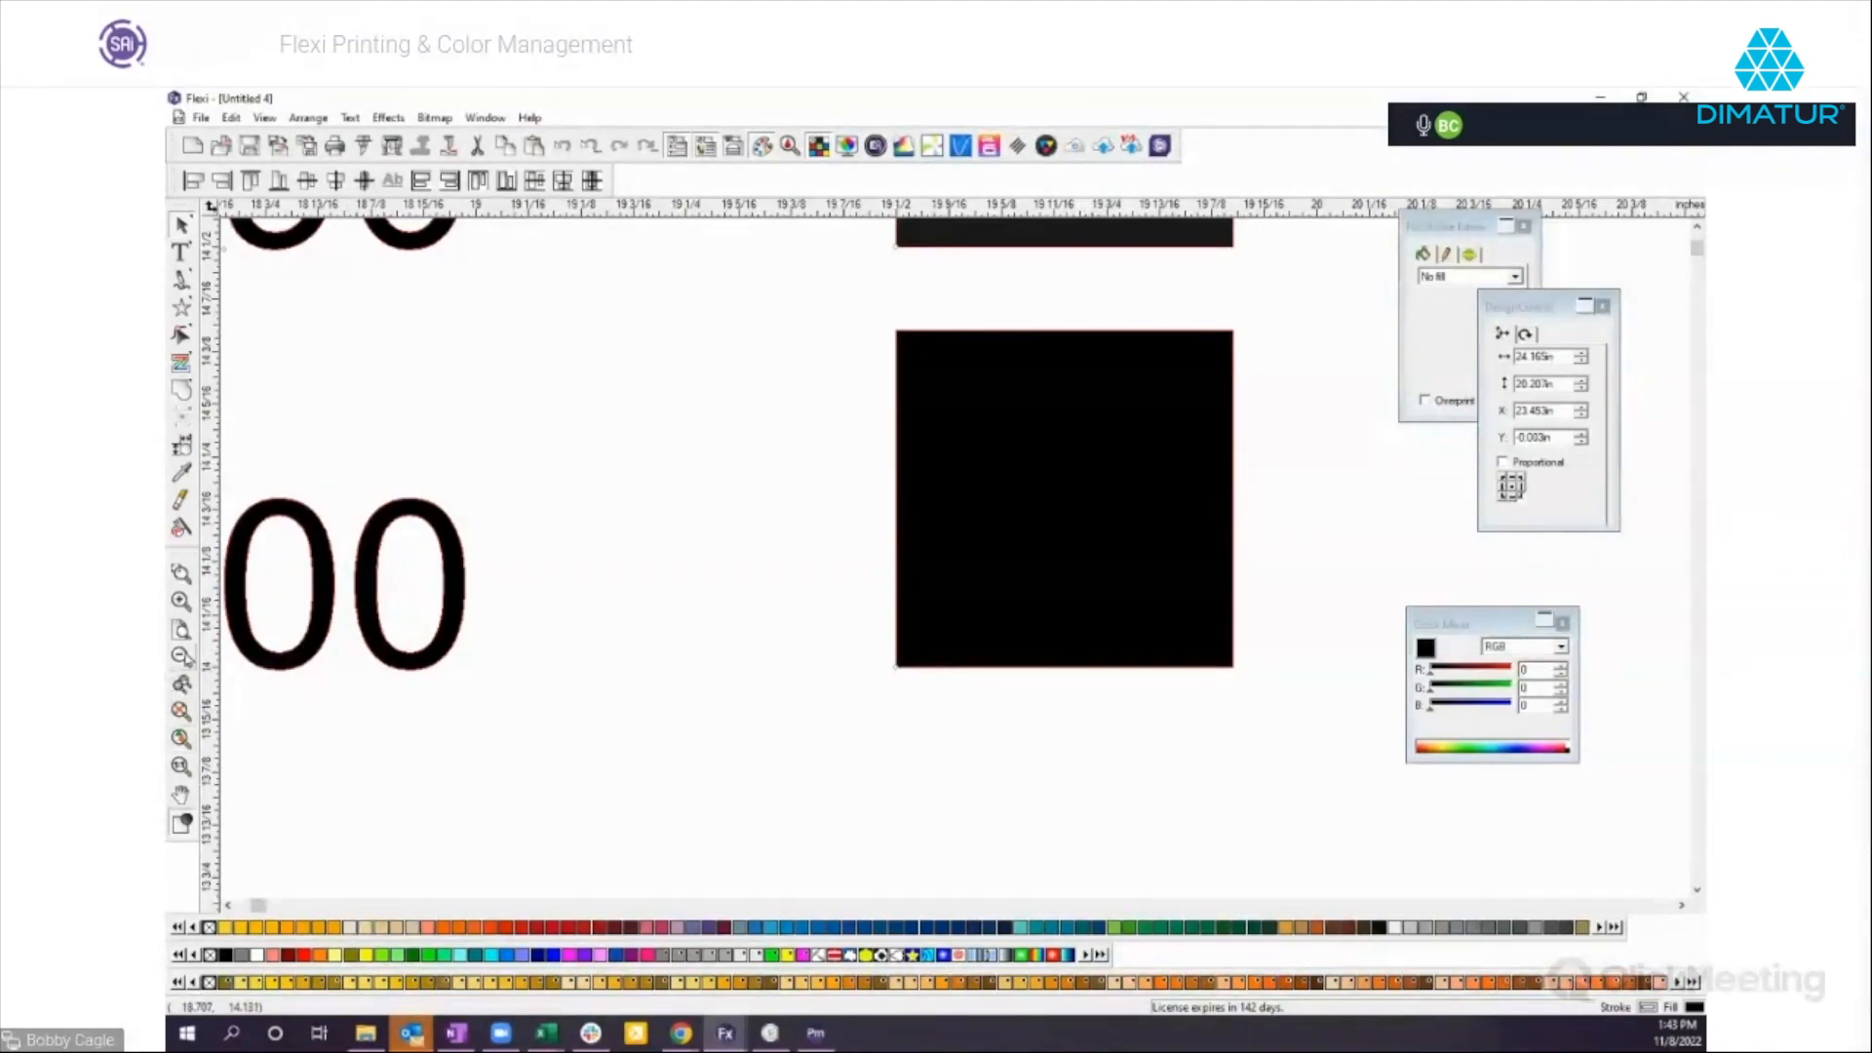
left_click(182, 656)
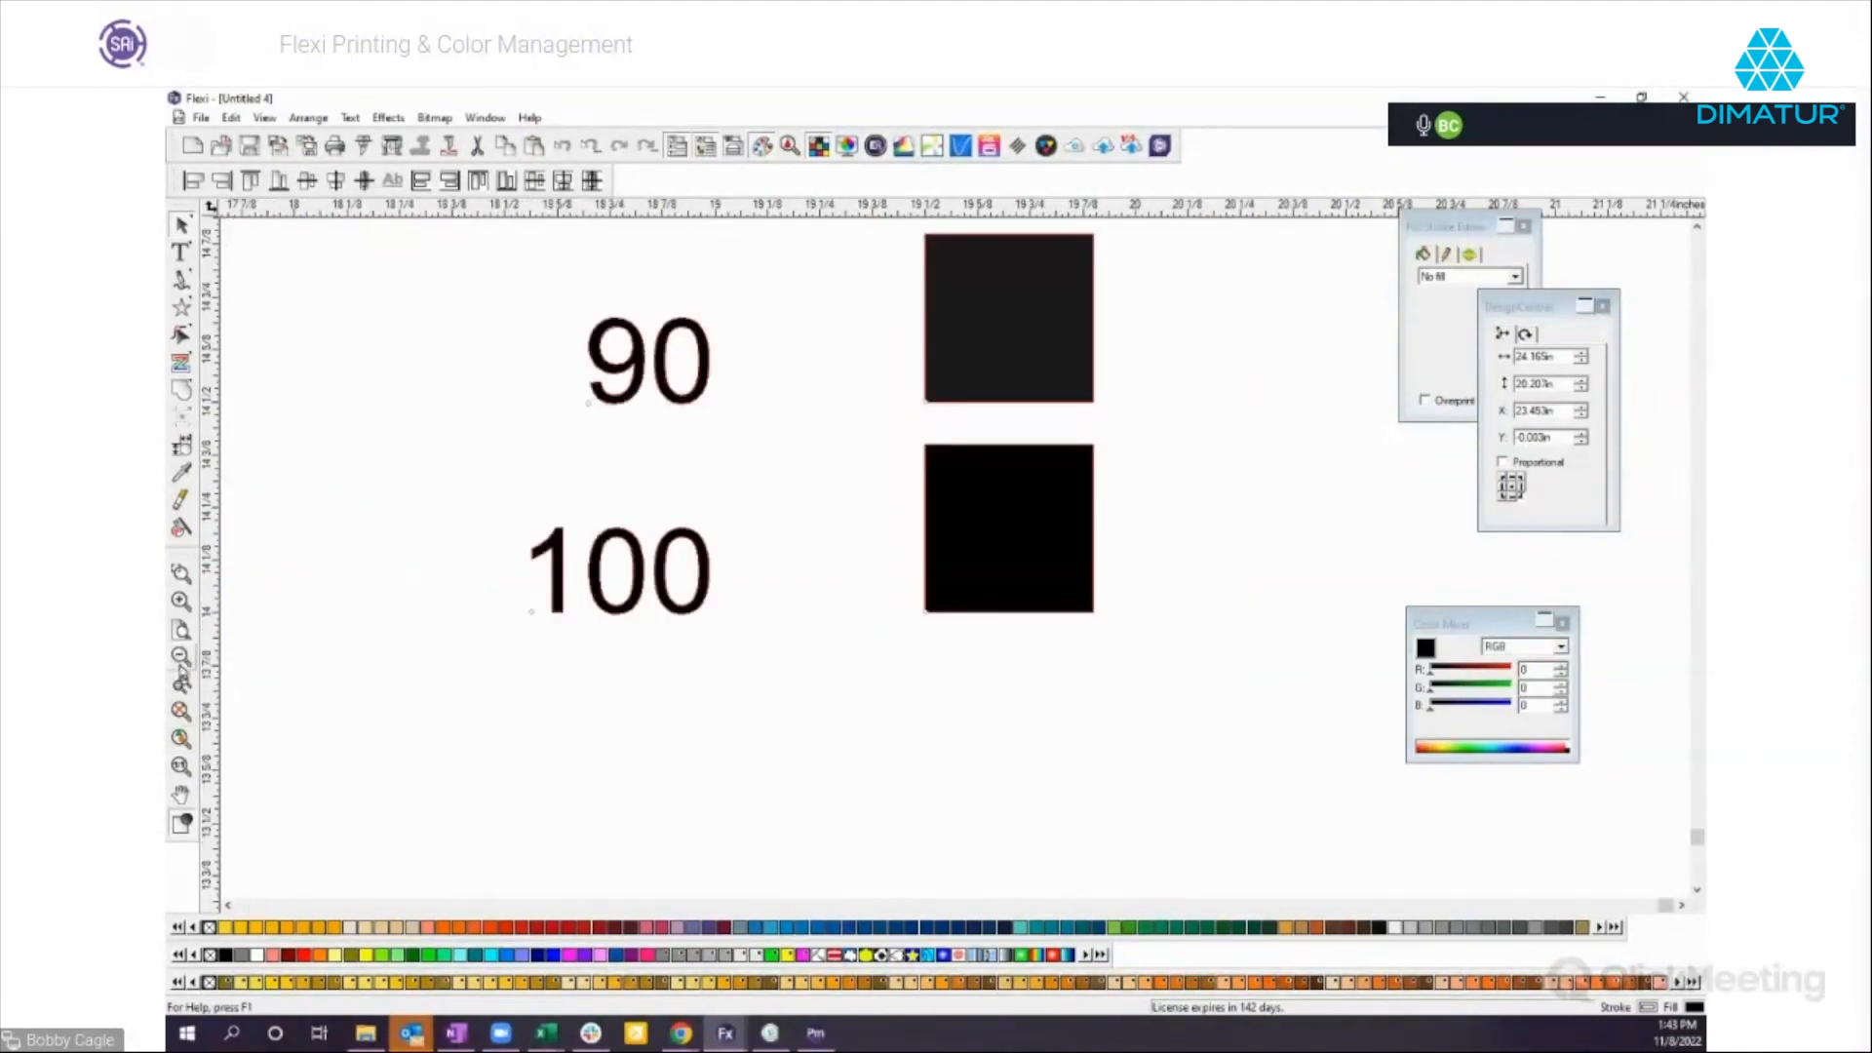
left_click(182, 655)
left_click(183, 655)
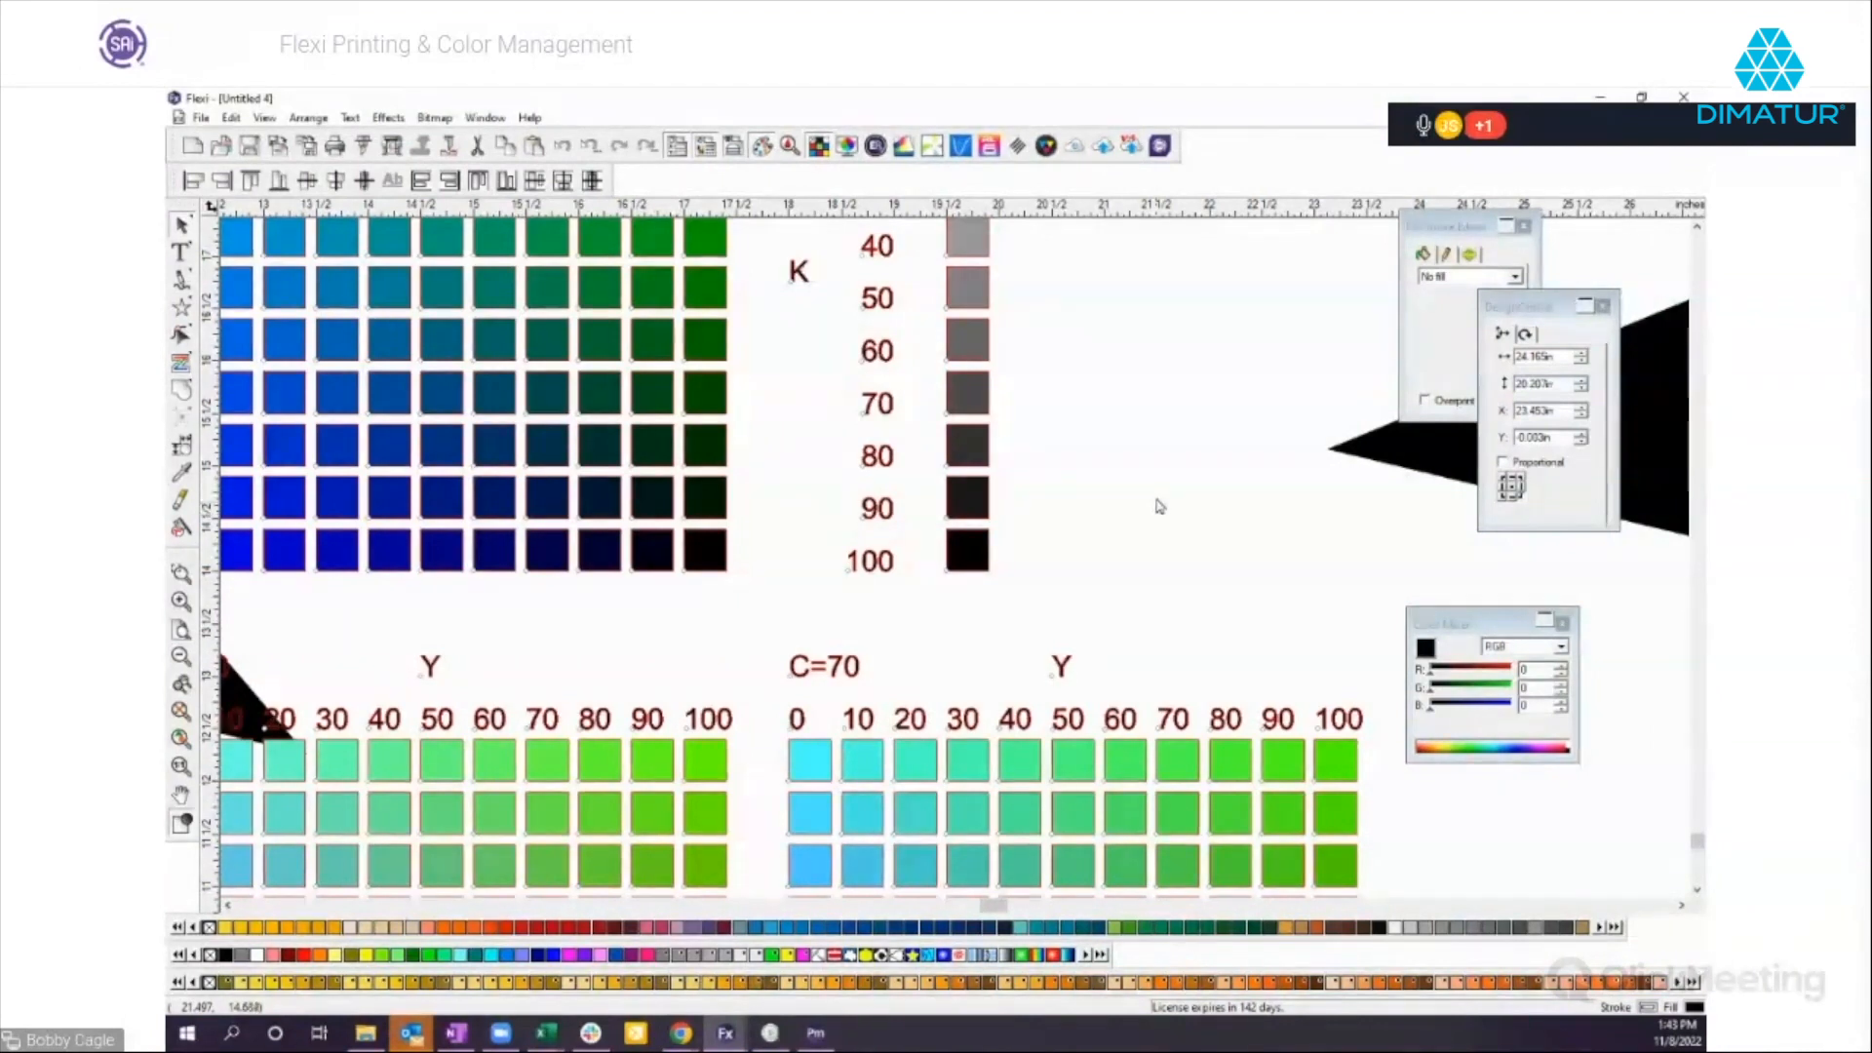
left_click(1131, 395)
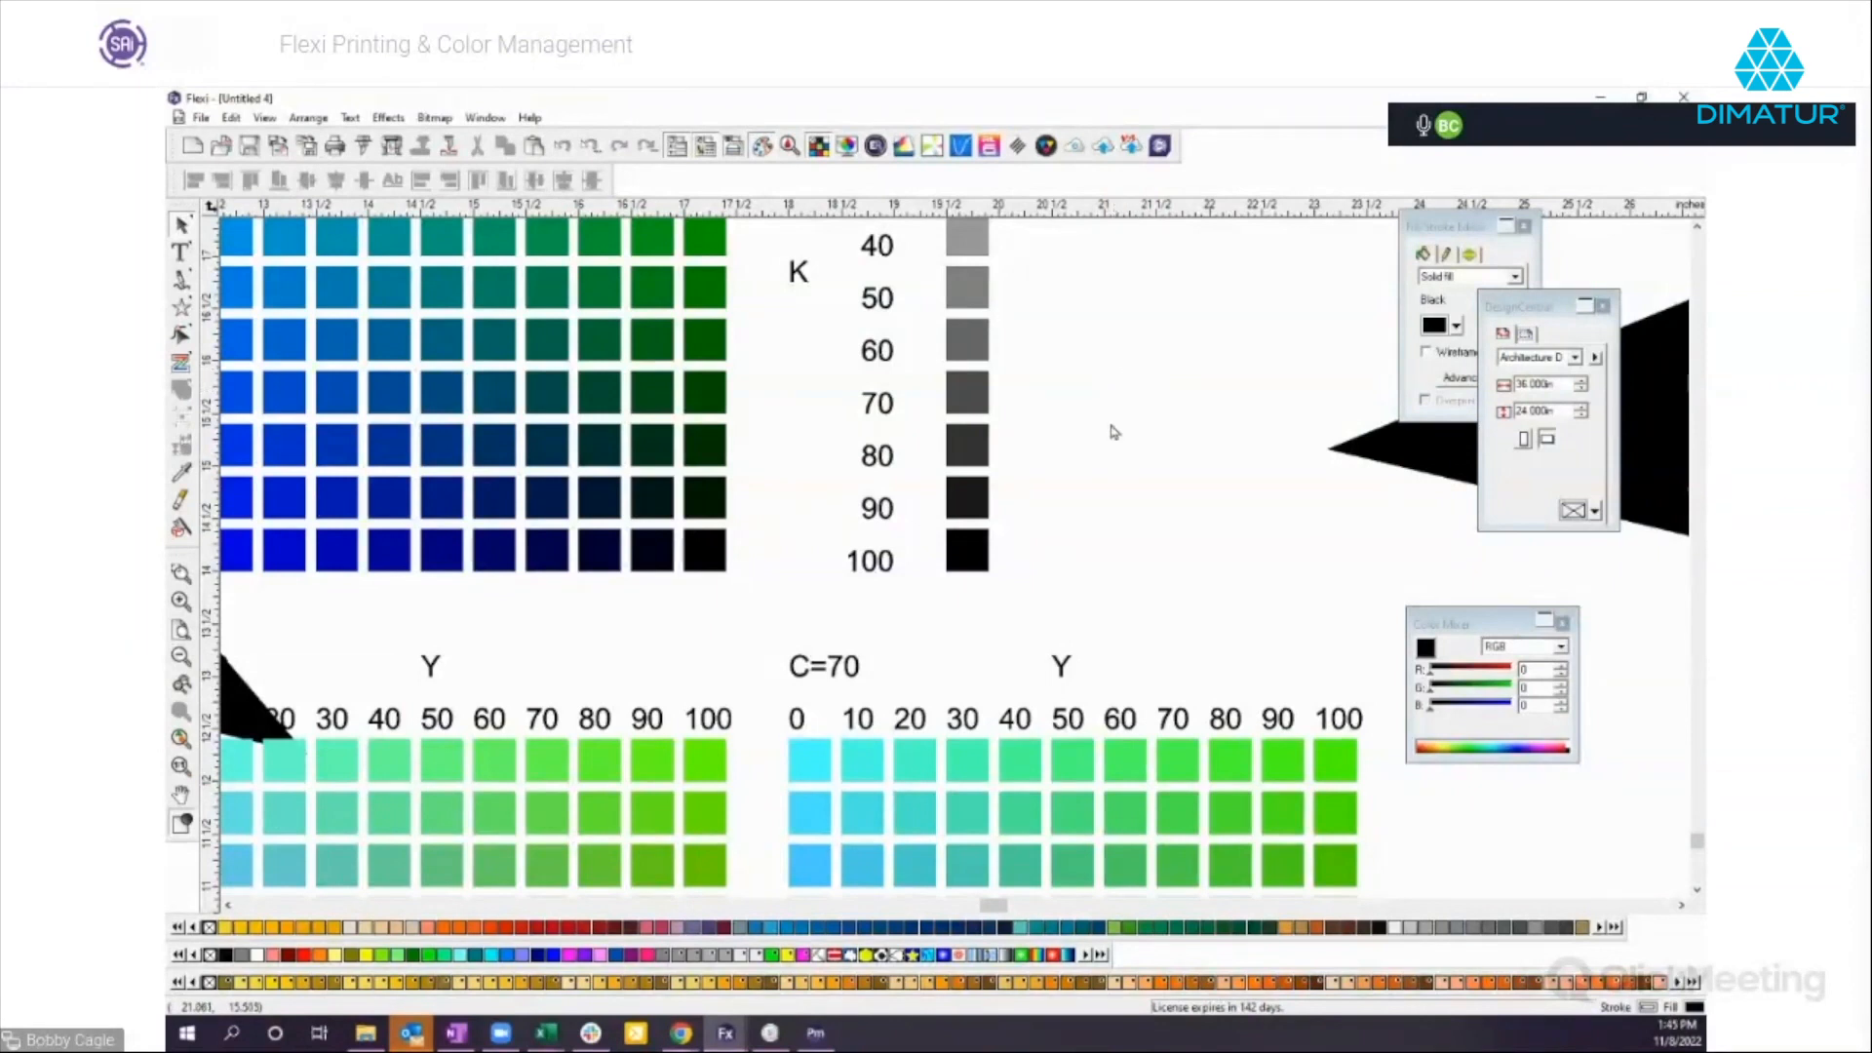
Switch to Production Manager in a maximized window and add the Colorful Skulls image as a job for the HP Latex 800 W.
left_click(817, 1039)
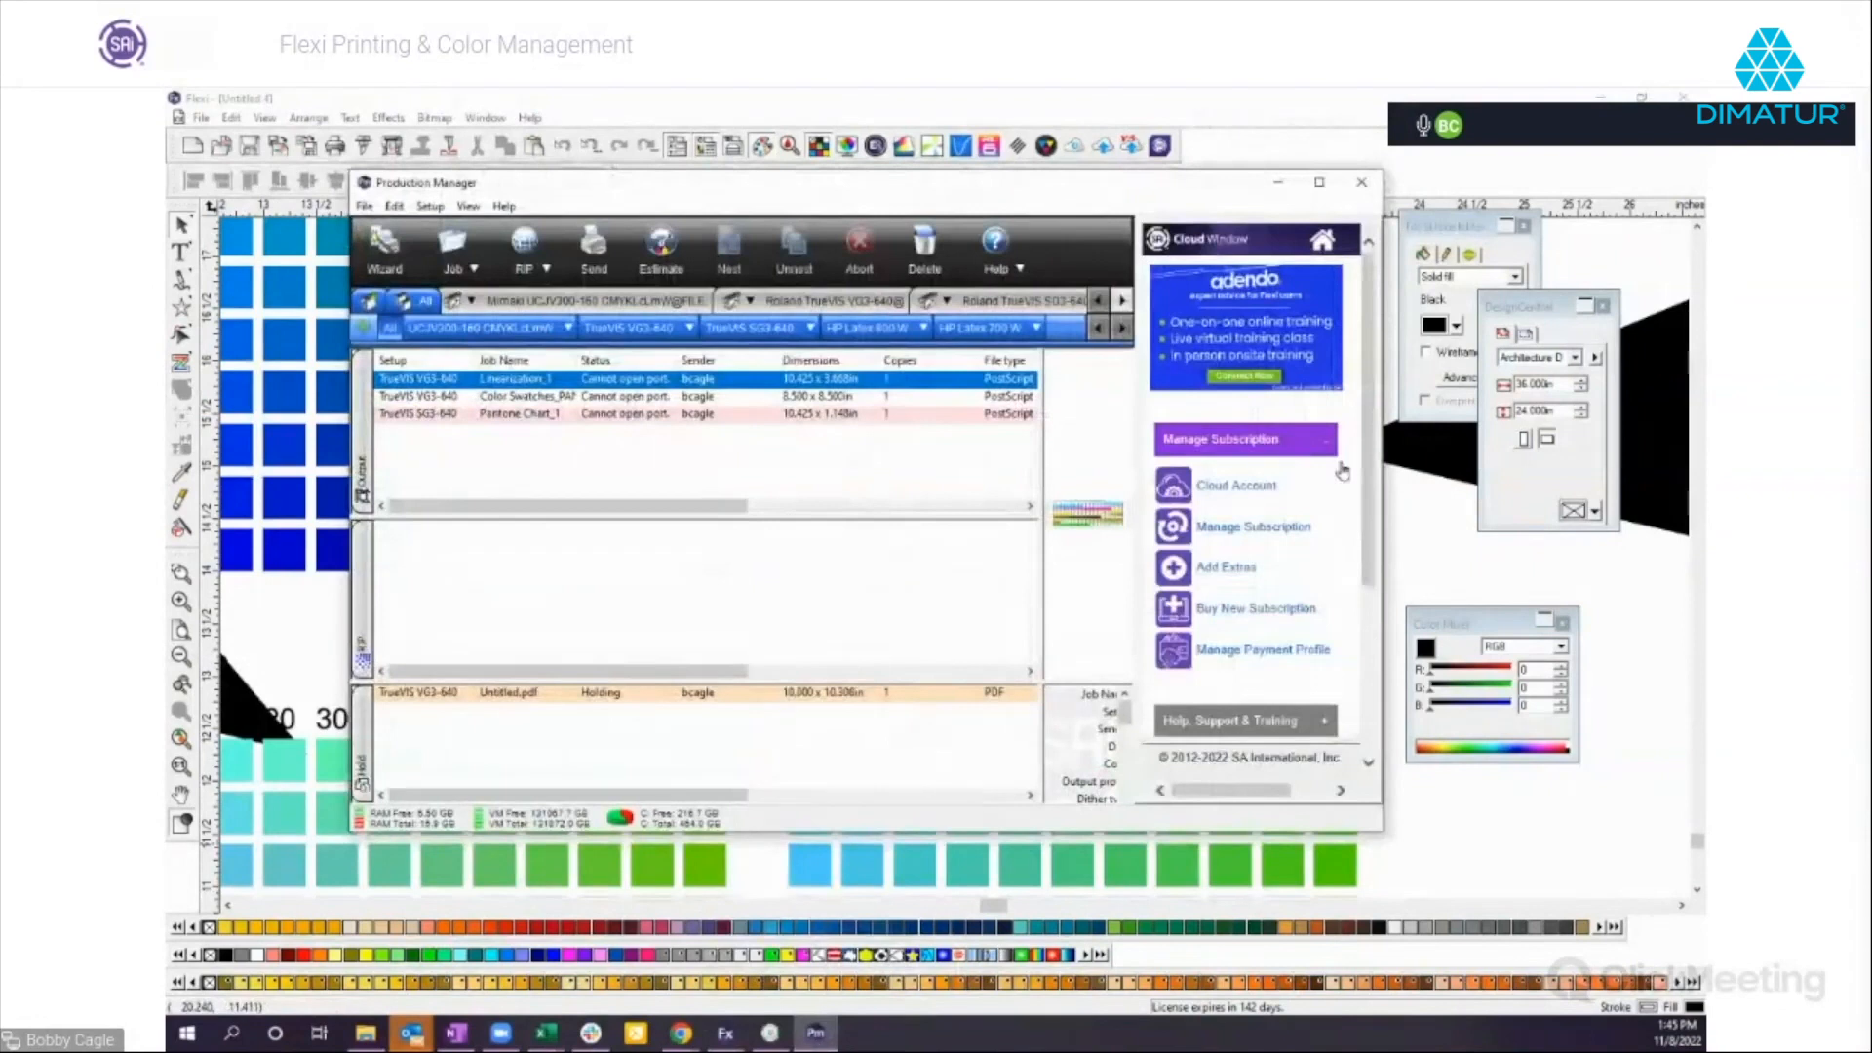
left_click(1319, 182)
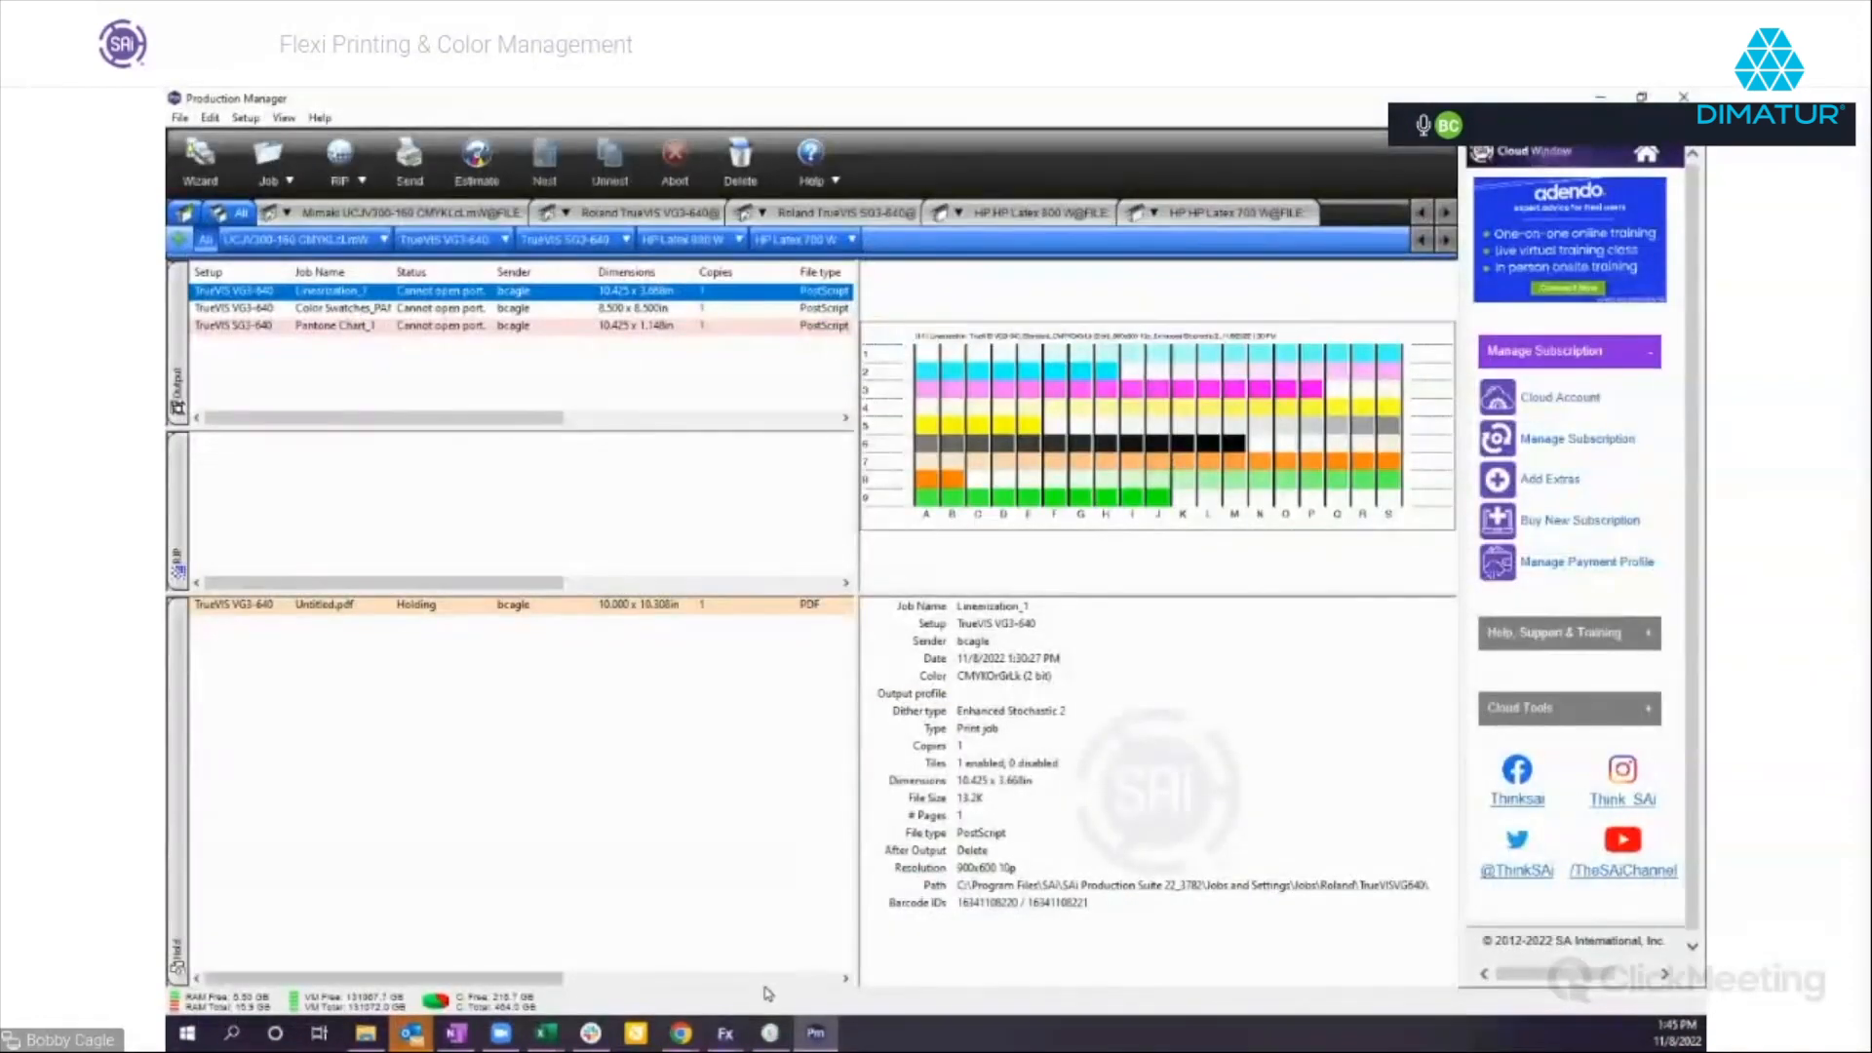
mouse_move(728, 1036)
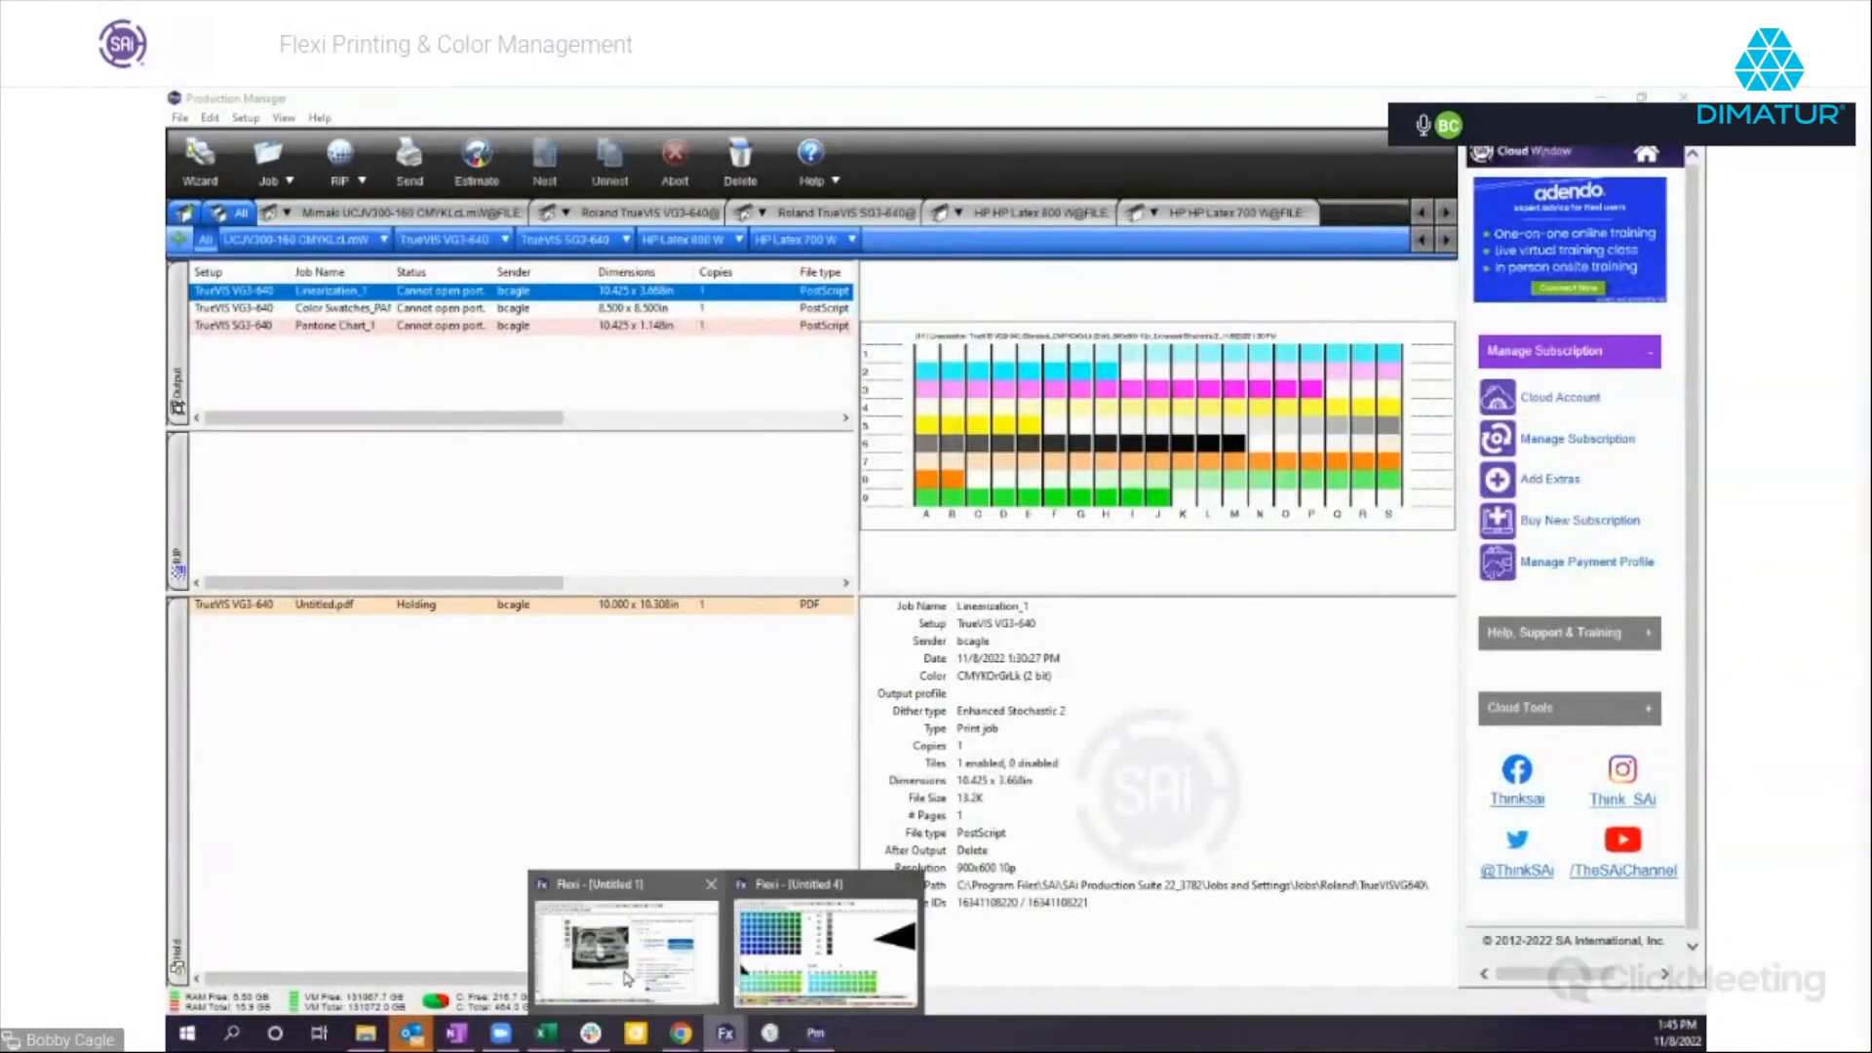
mouse_move(709, 938)
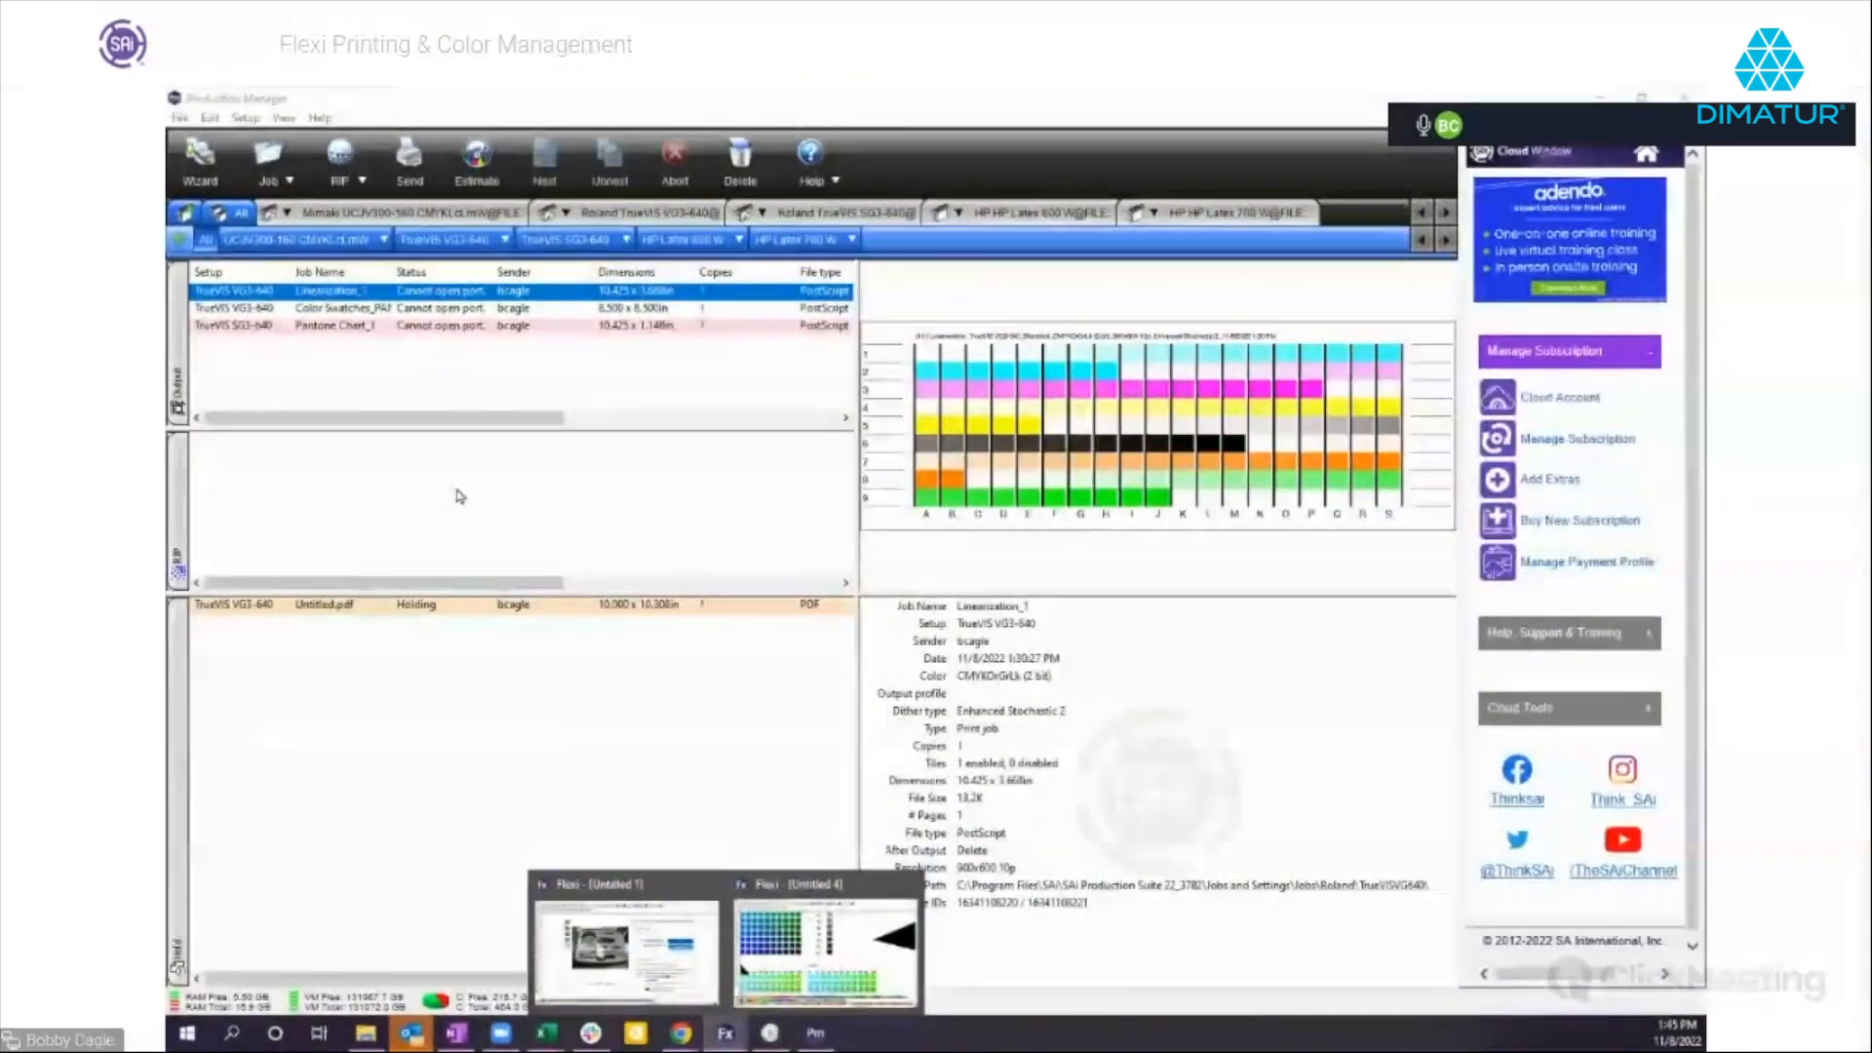
left_click(1026, 220)
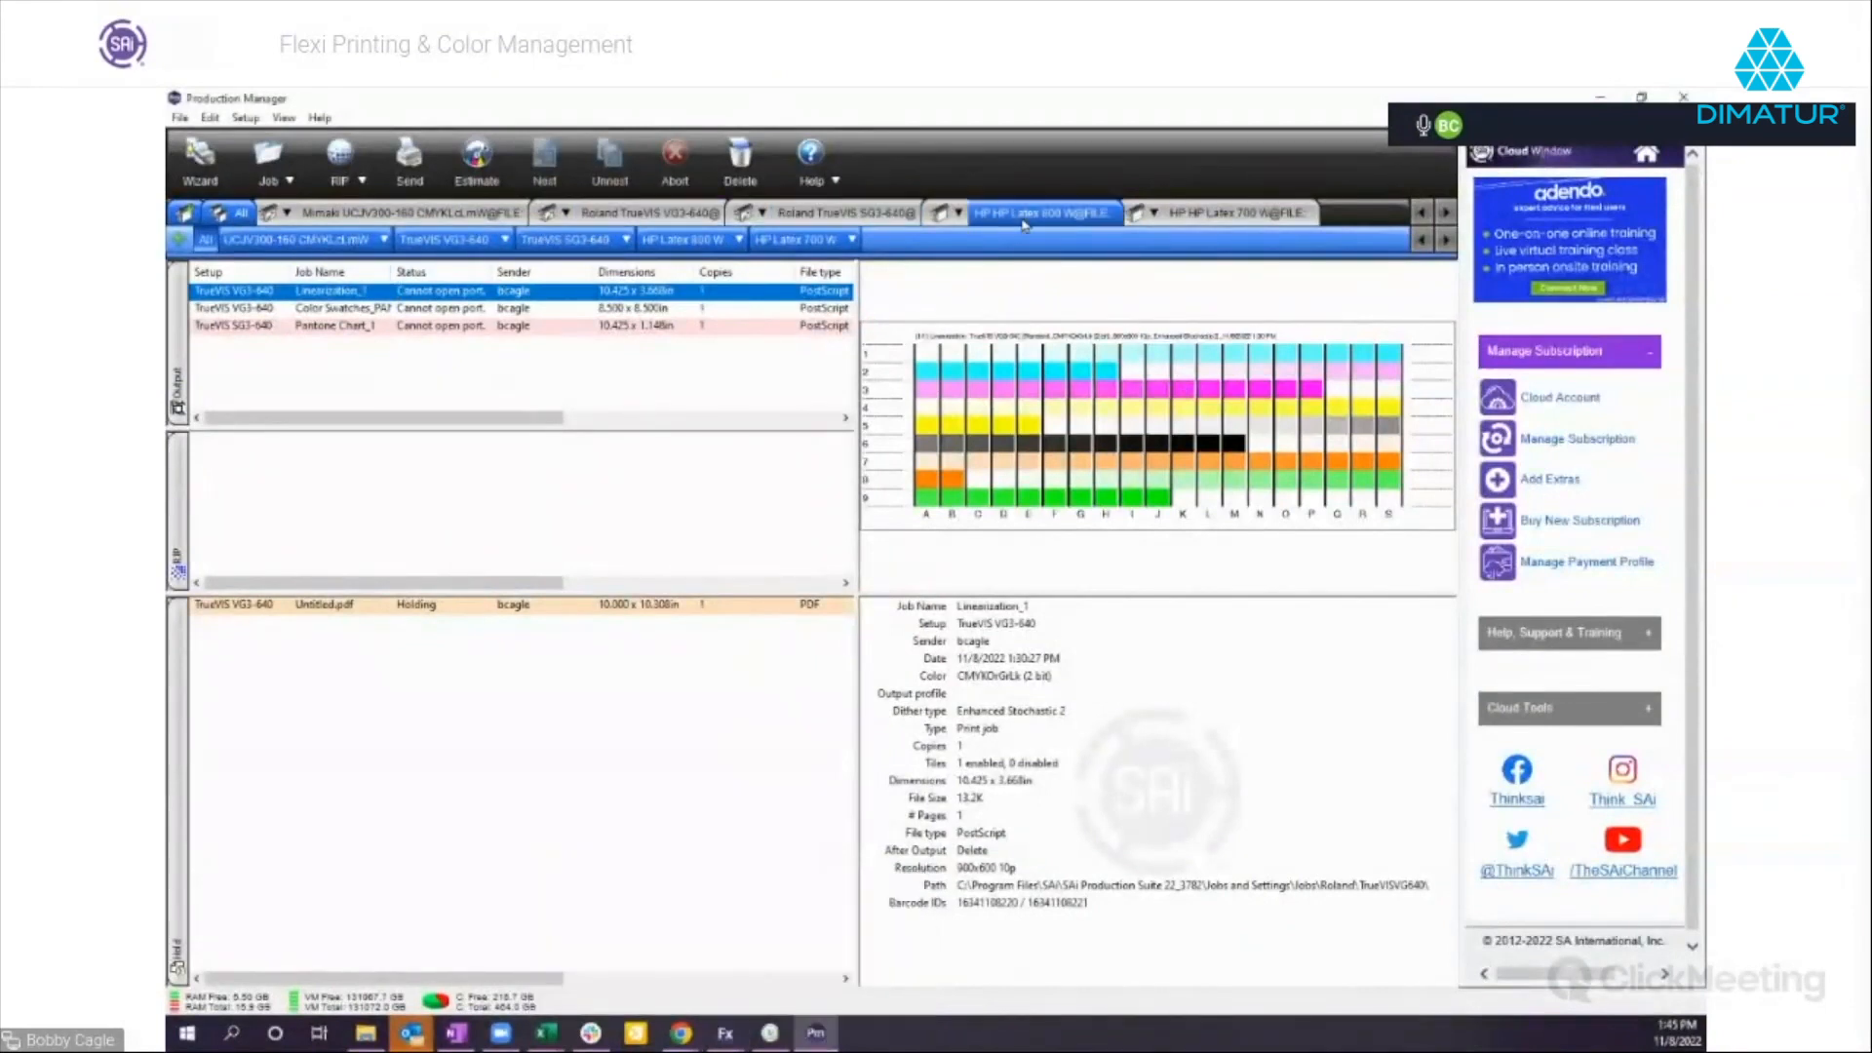
left_click(267, 156)
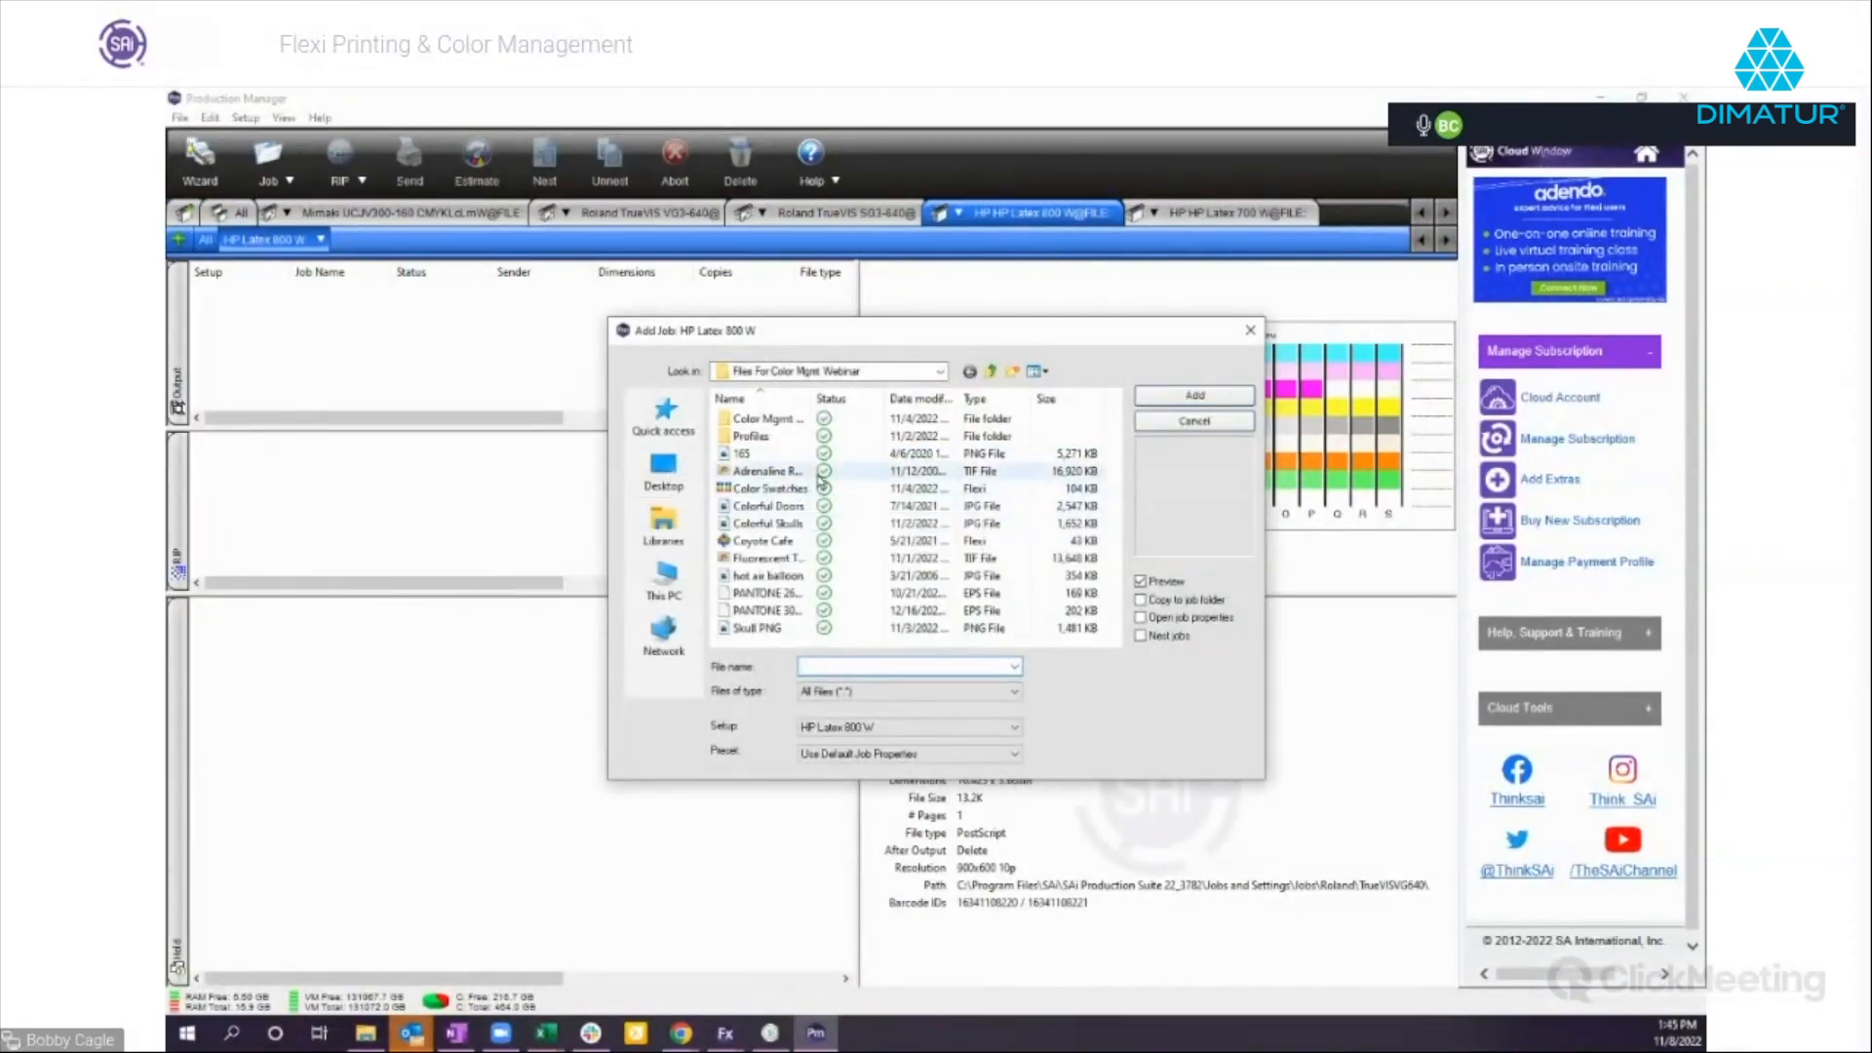
double_click(751, 529)
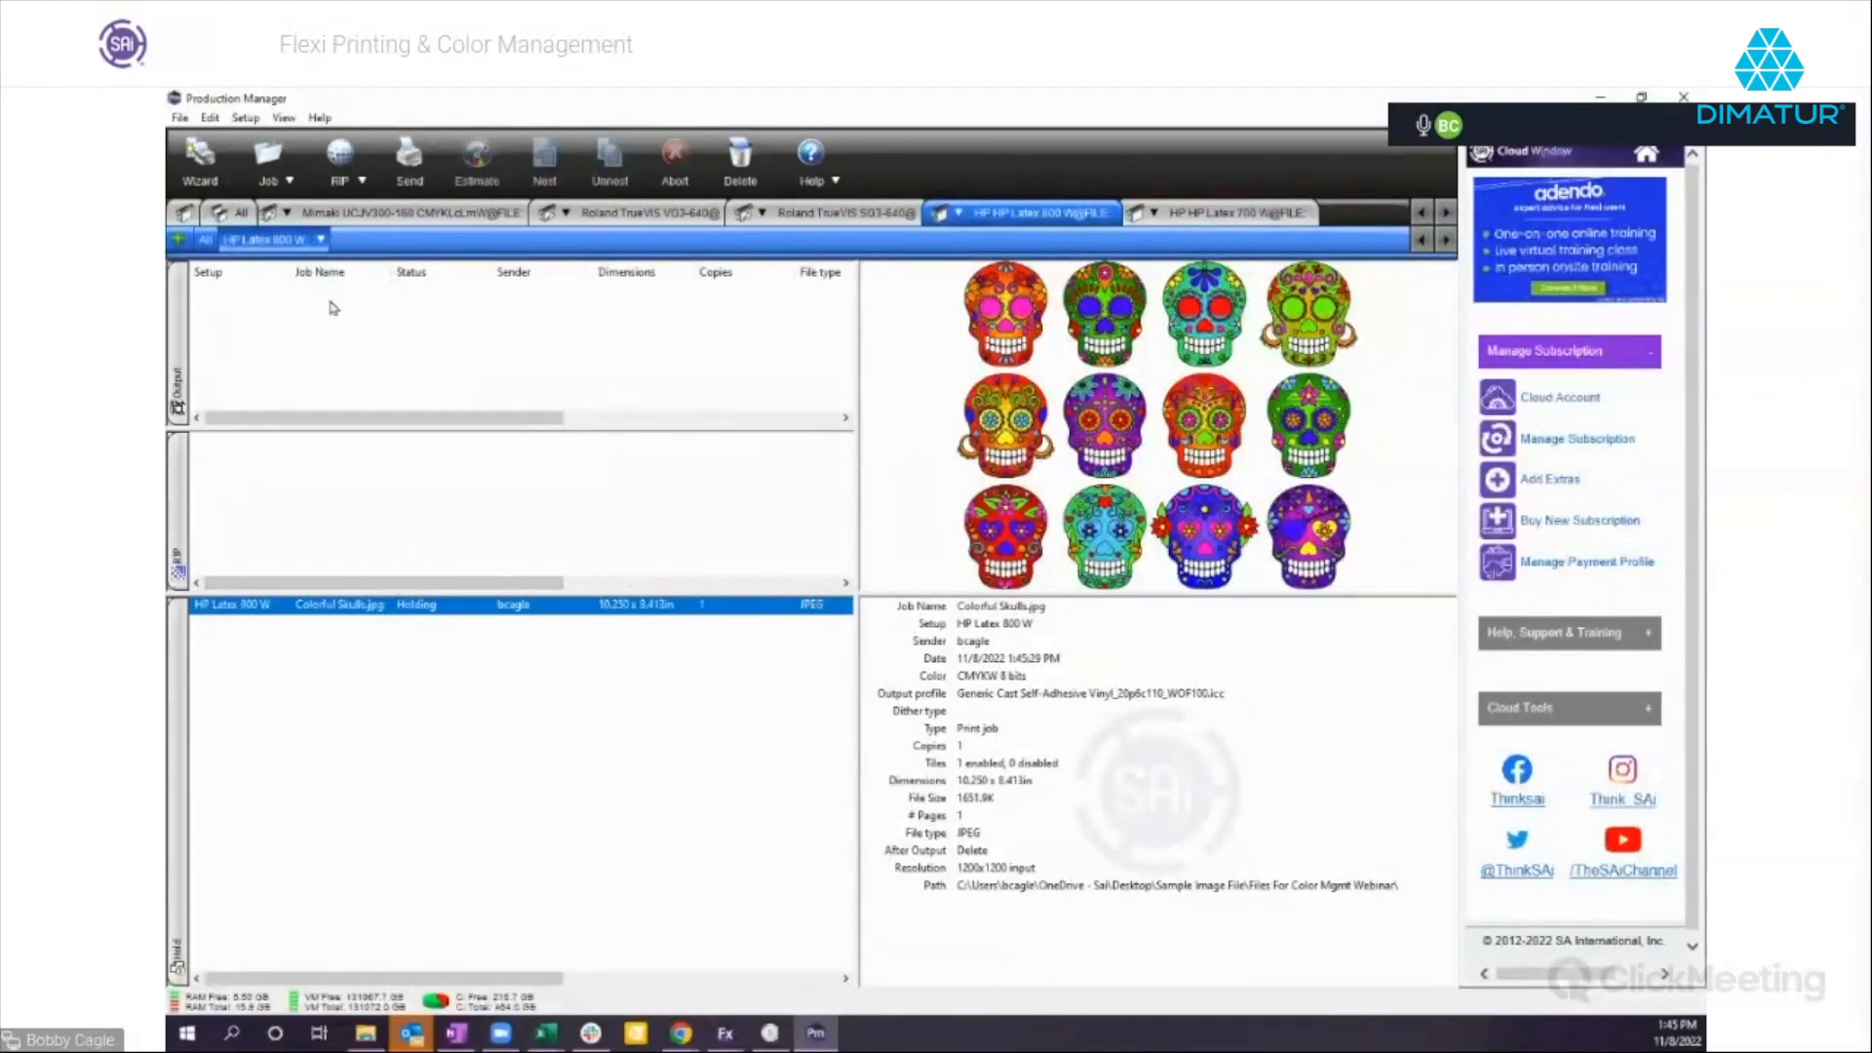
Open the Colorful Skulls job's properties and create a transparent background with a tolerance of 44.
double_click(417, 614)
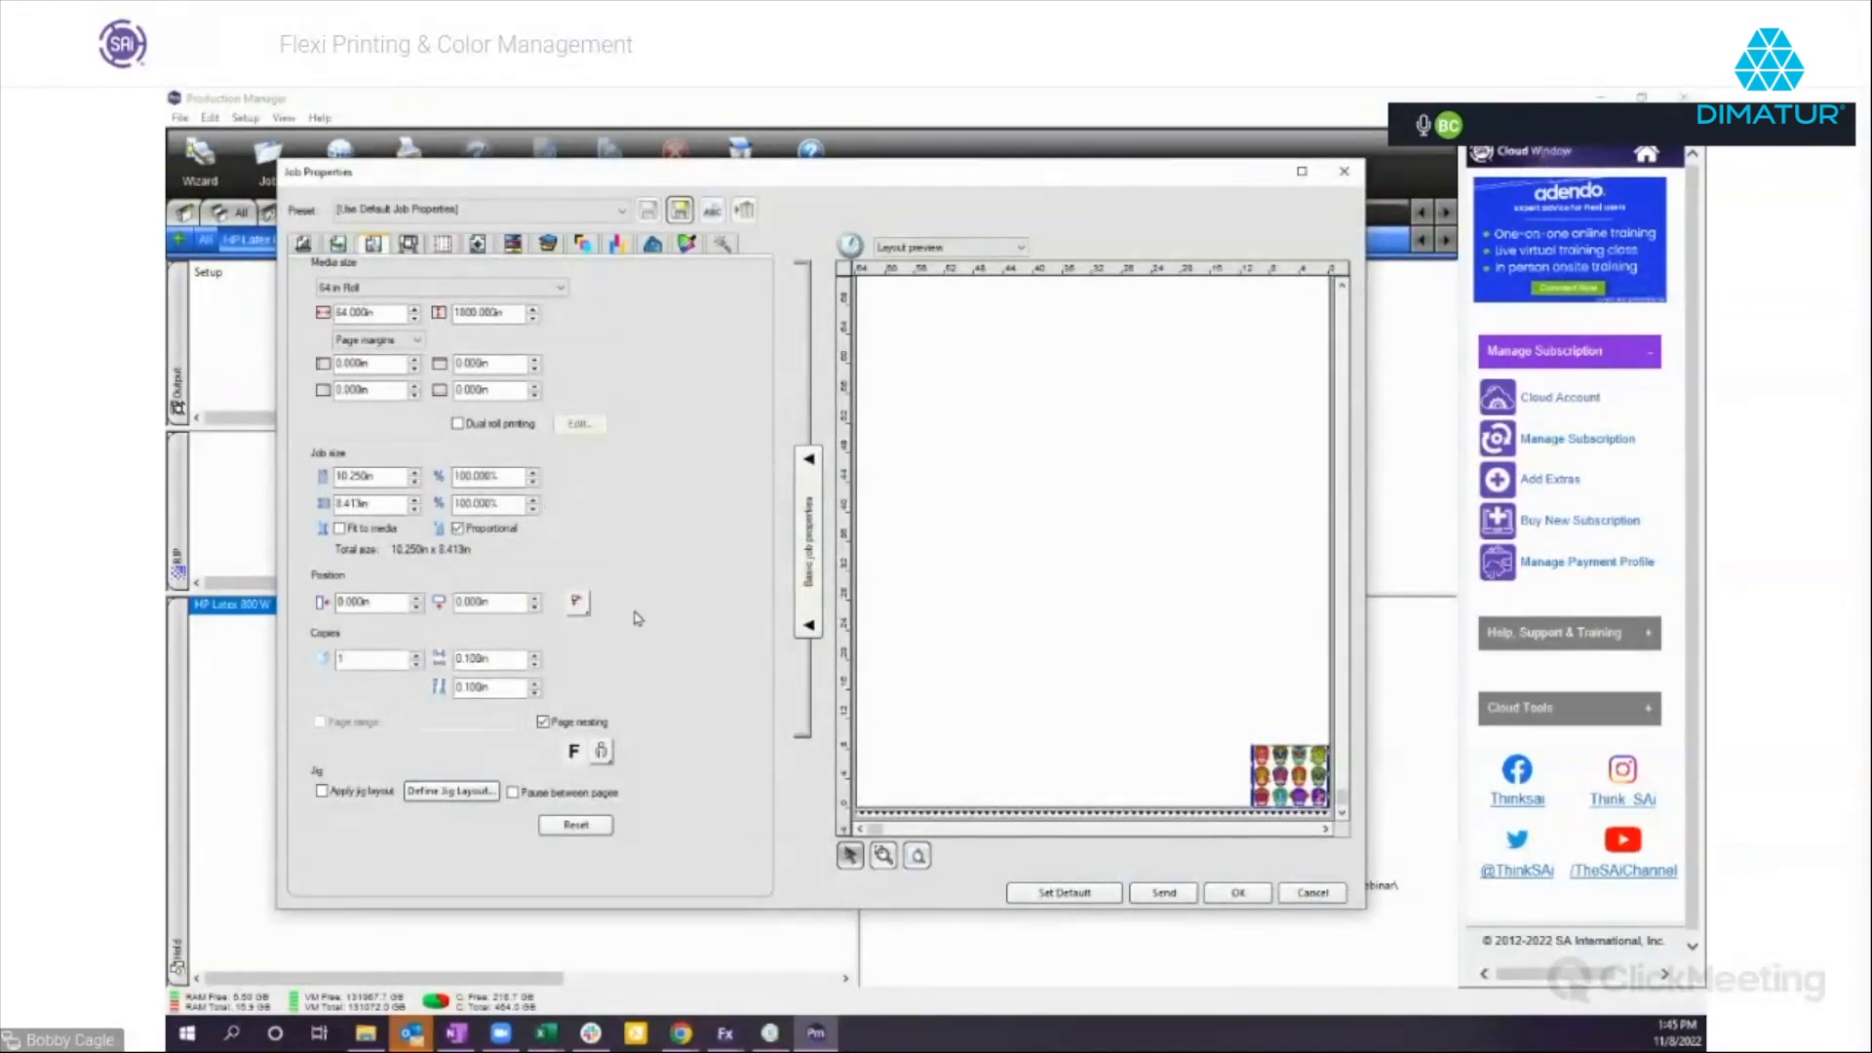
left_click(583, 244)
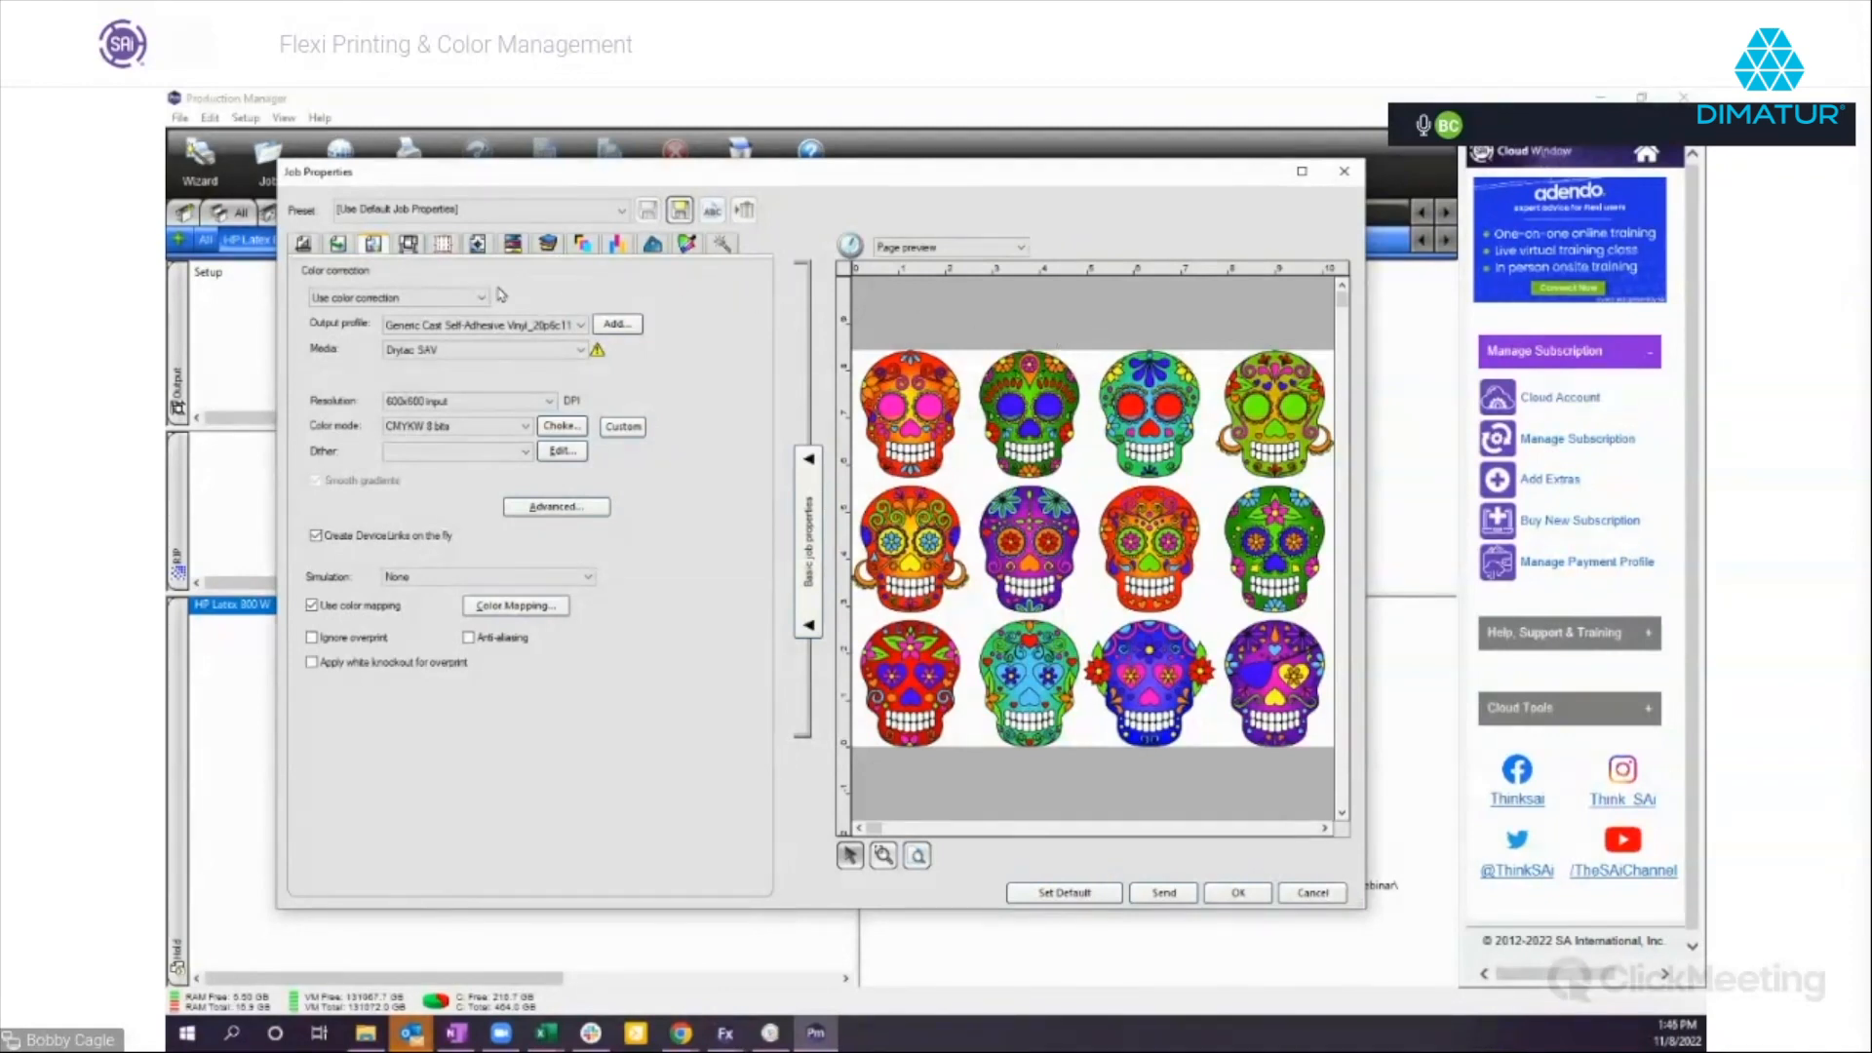
left_click(722, 244)
left_click(314, 269)
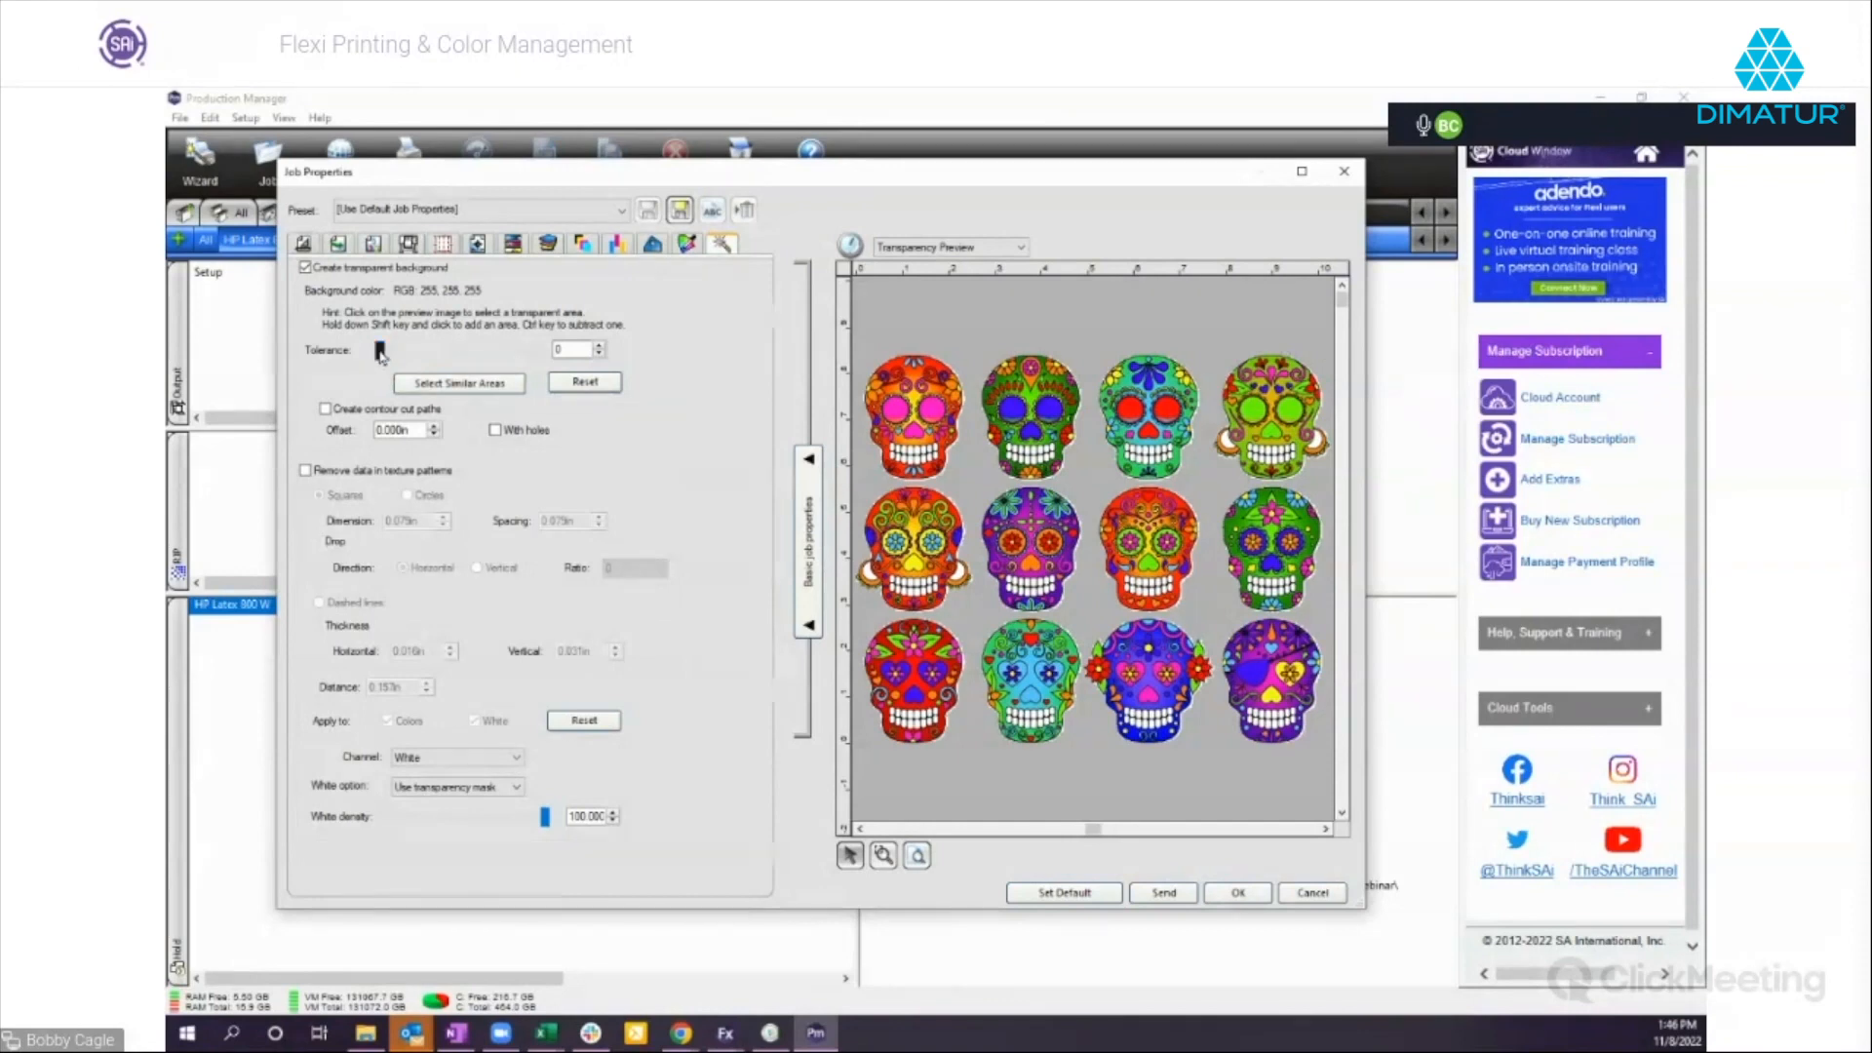
left_click_drag(384, 357, 447, 356)
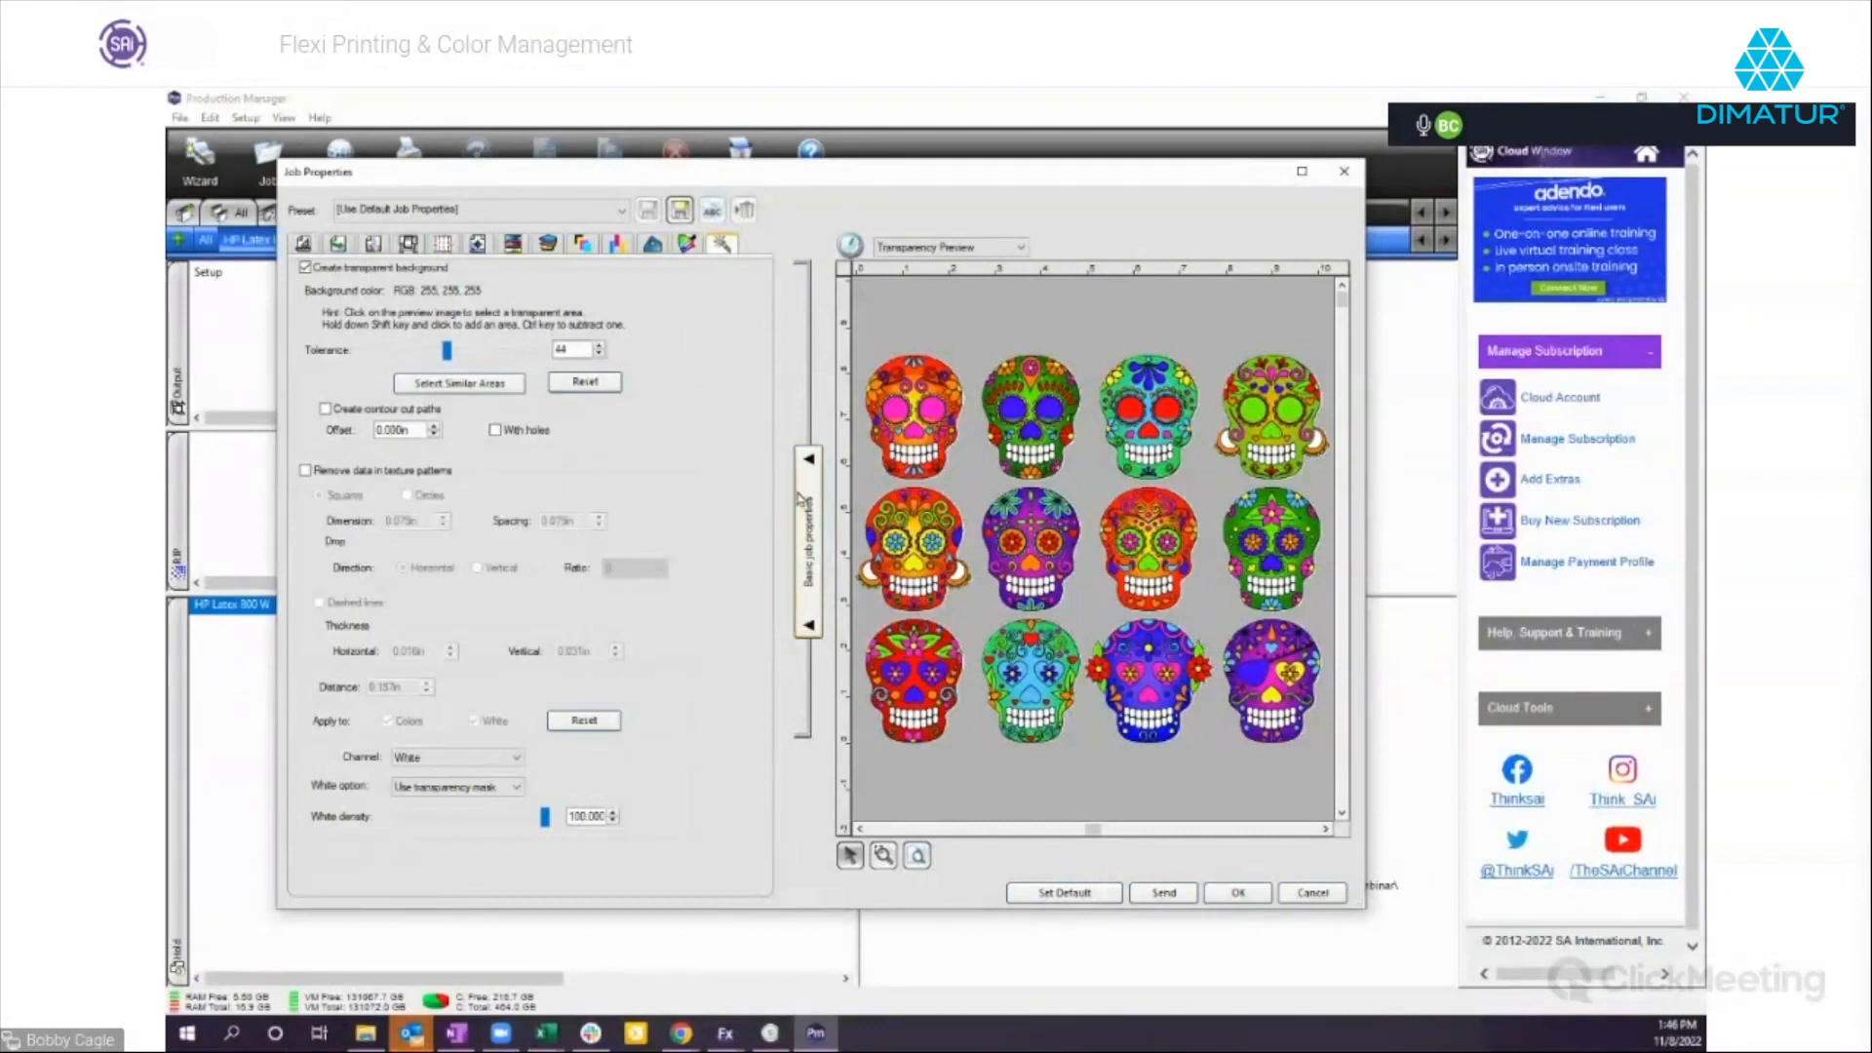
Create contour cut paths around the skulls and increase their offset.
left_click(325, 410)
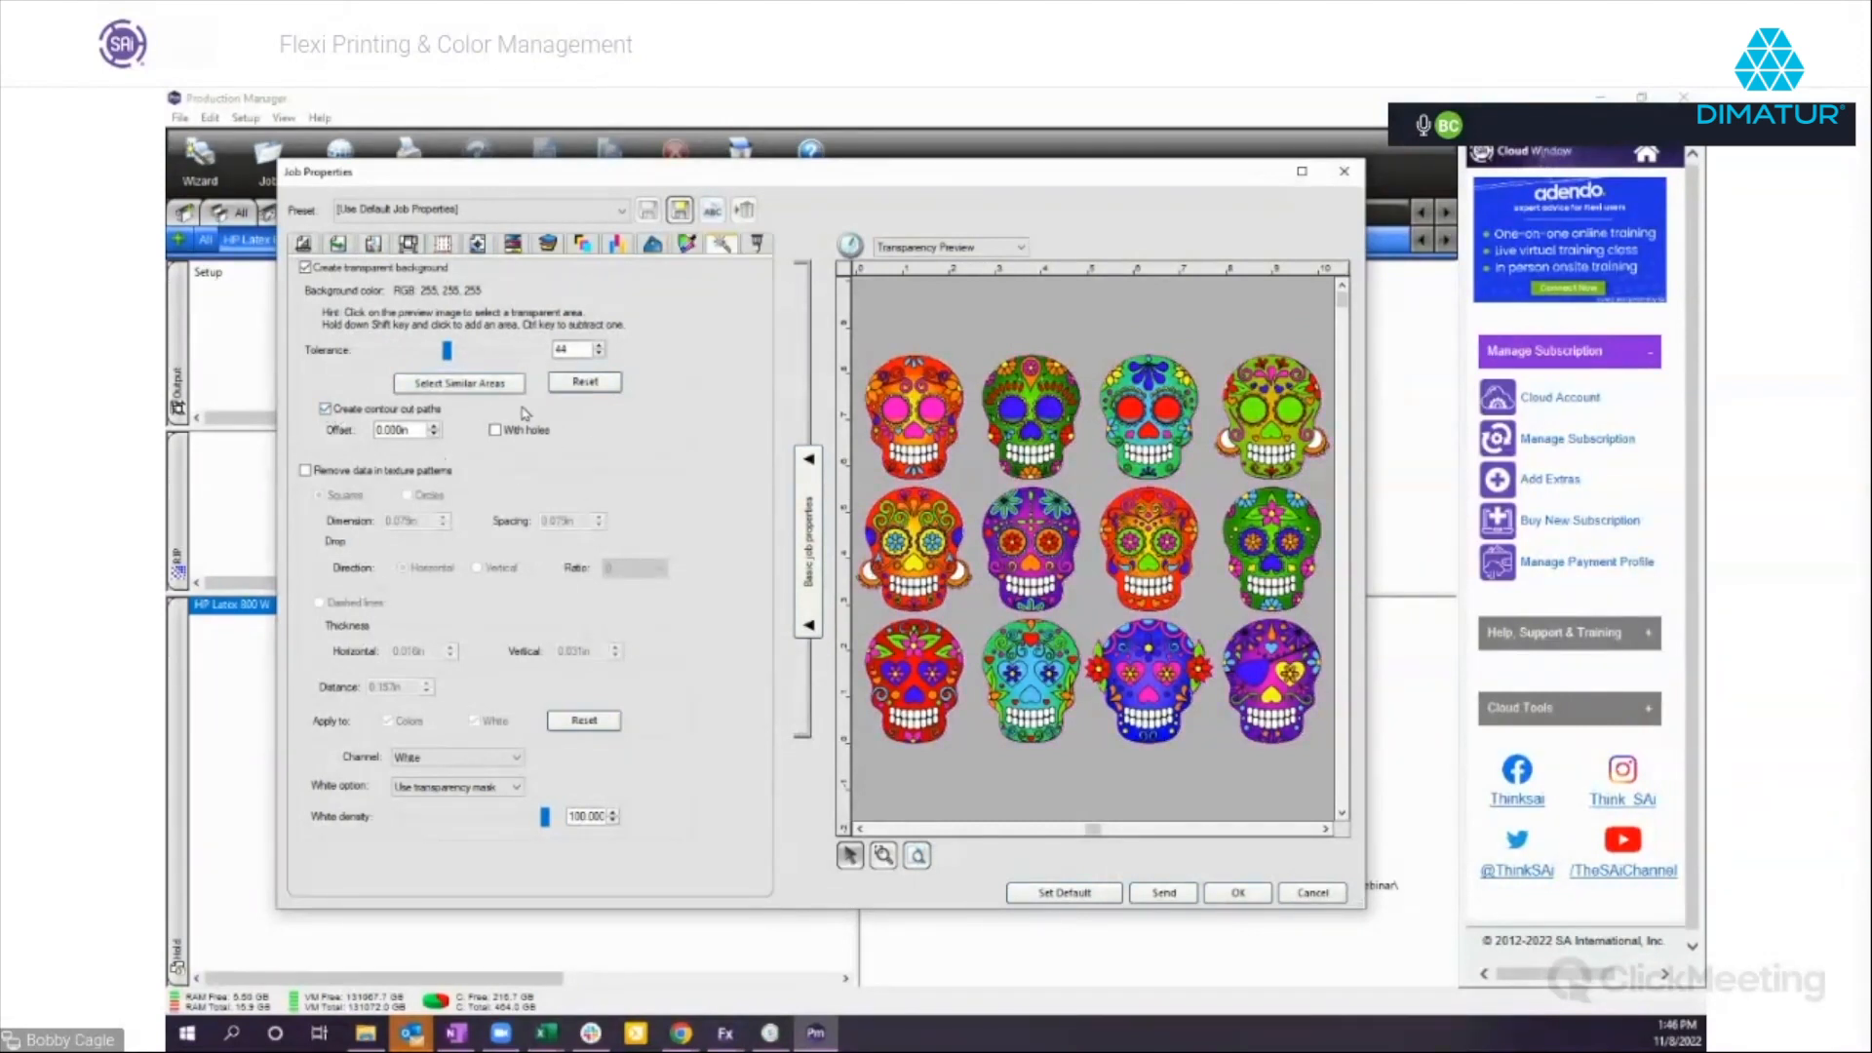
left_click(433, 426)
left_click(433, 426)
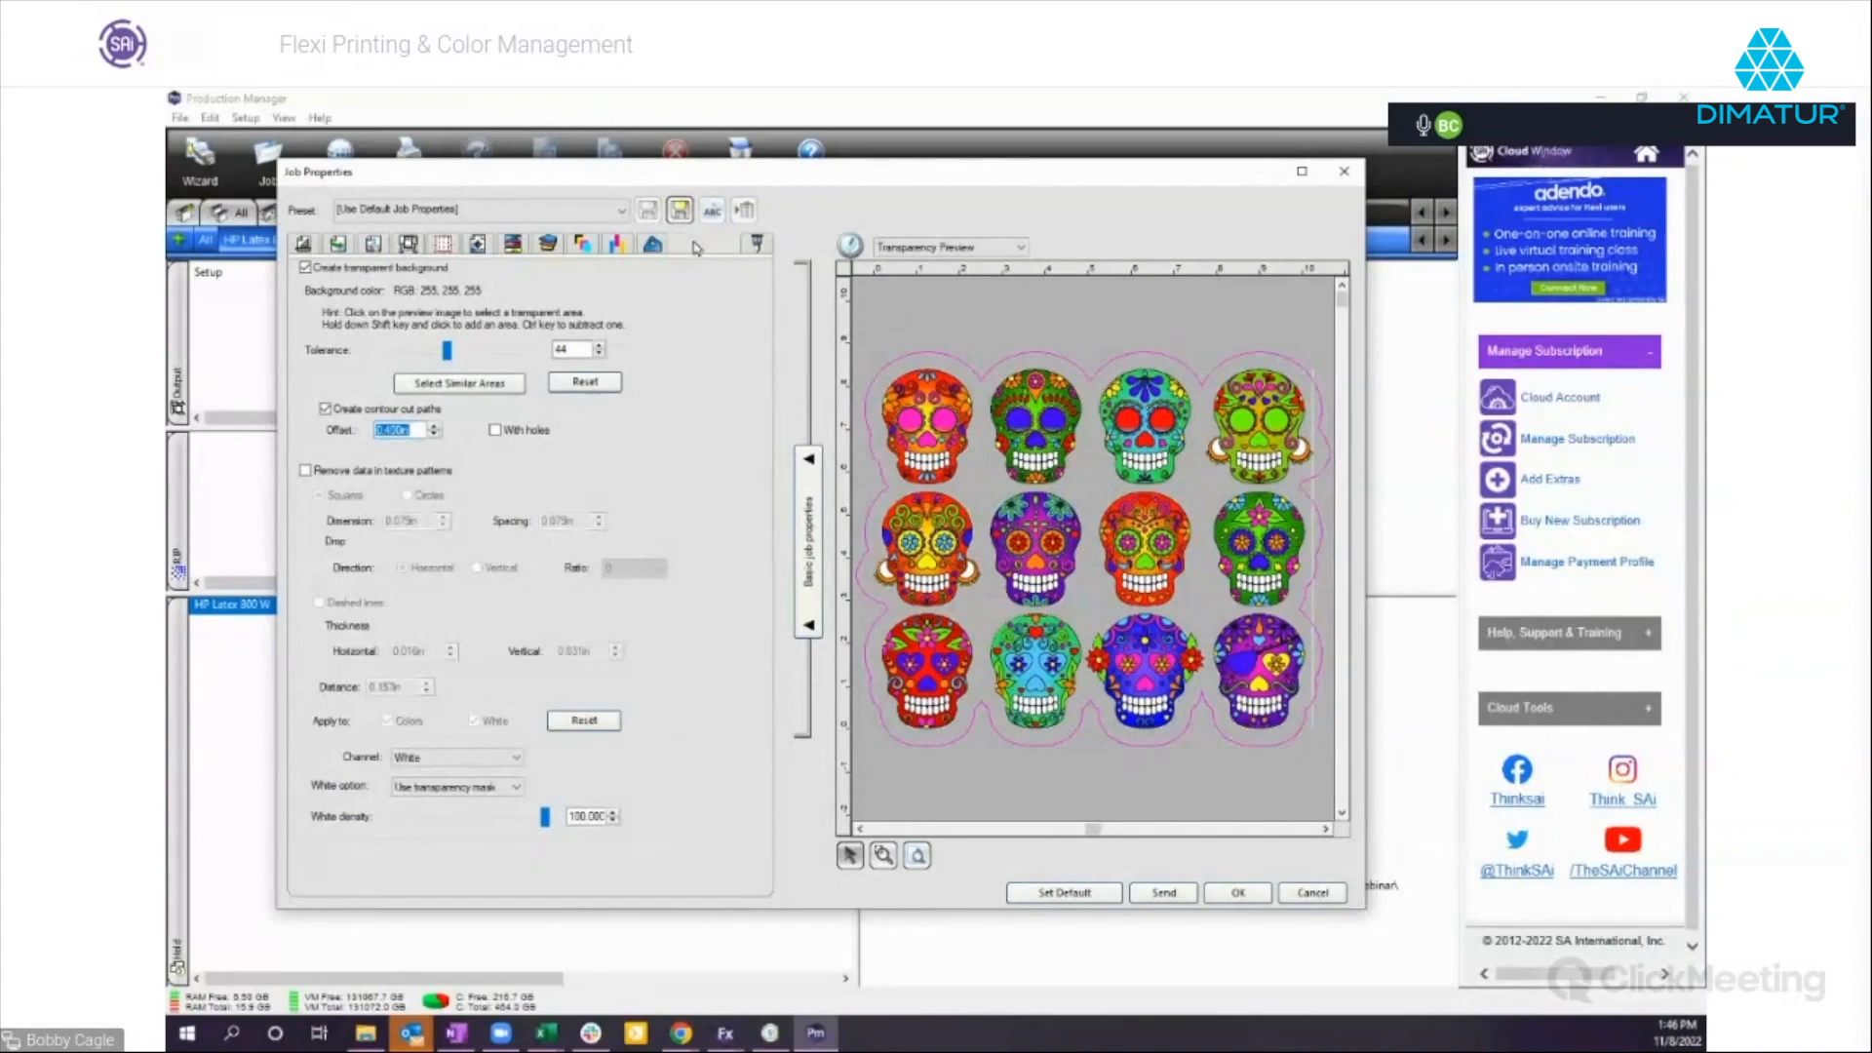
Preview the White output channel alone and combined with Cyan, Magenta, Yellow and Black, and leave the job properties without saving.
left_click(588, 245)
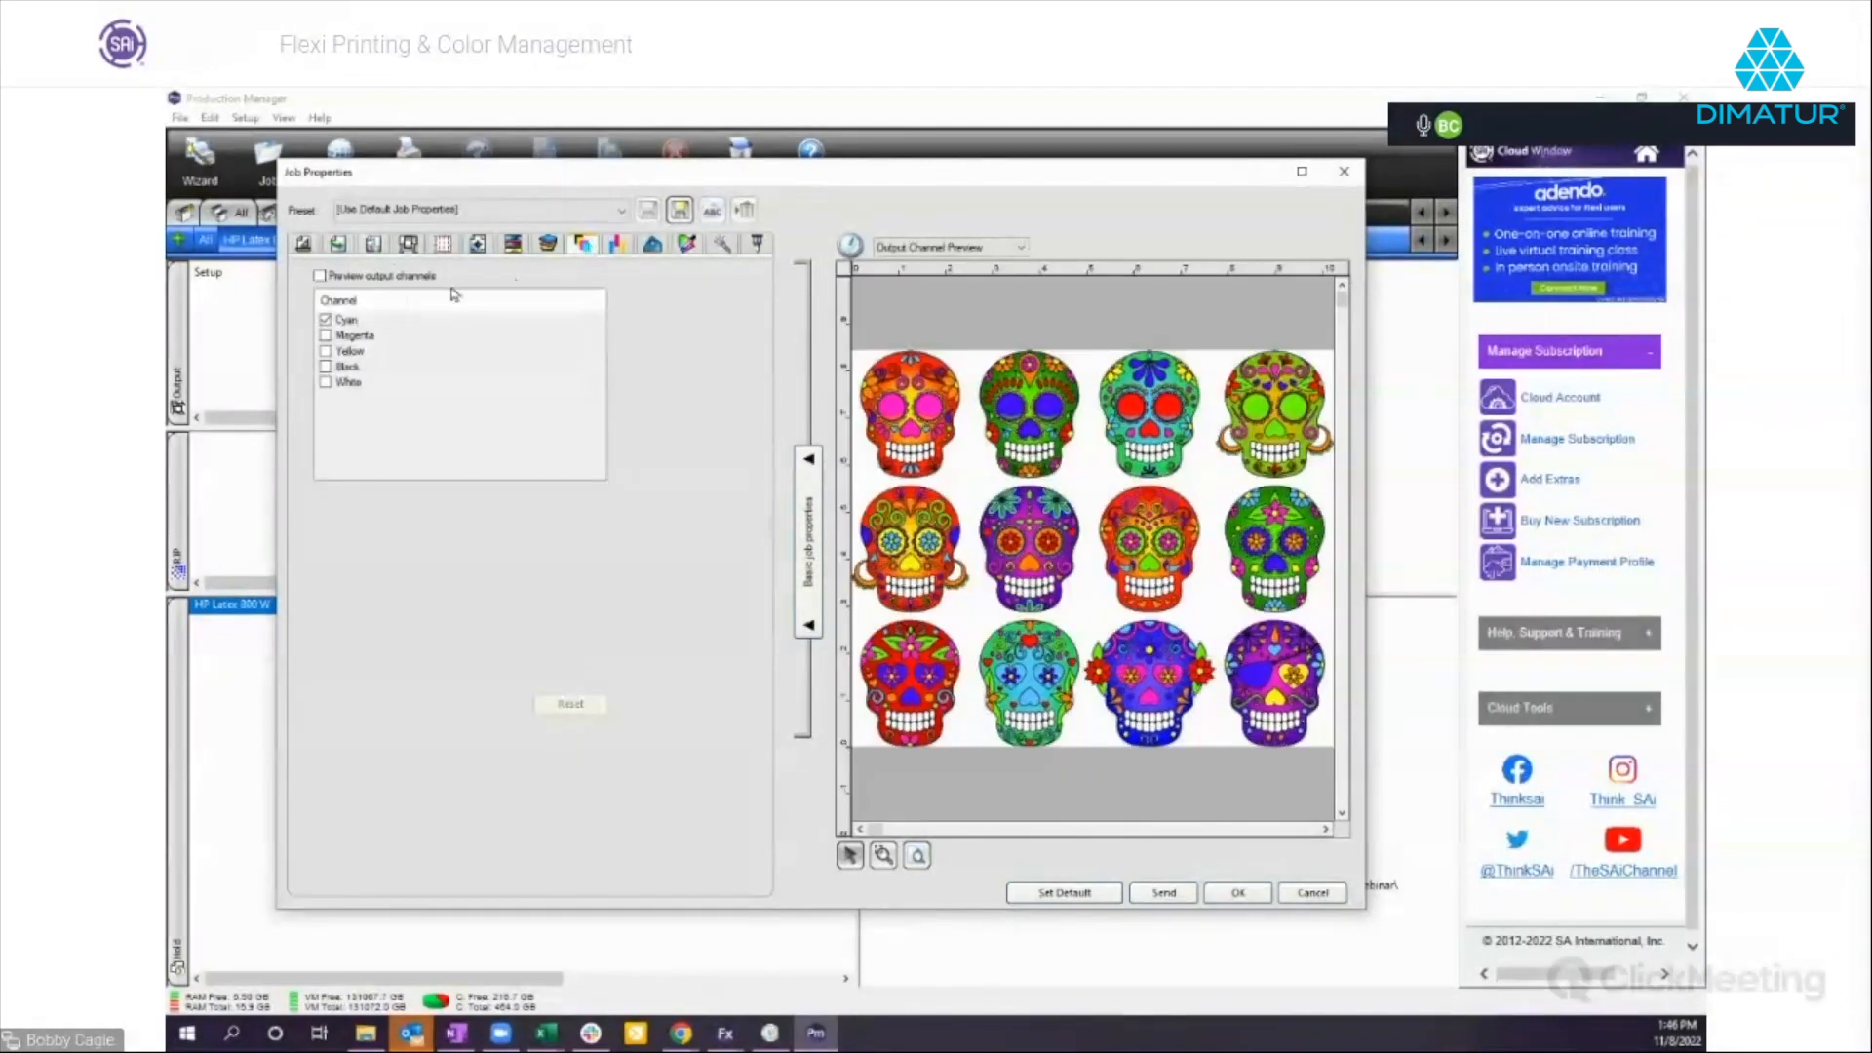
left_click(319, 275)
left_click(325, 318)
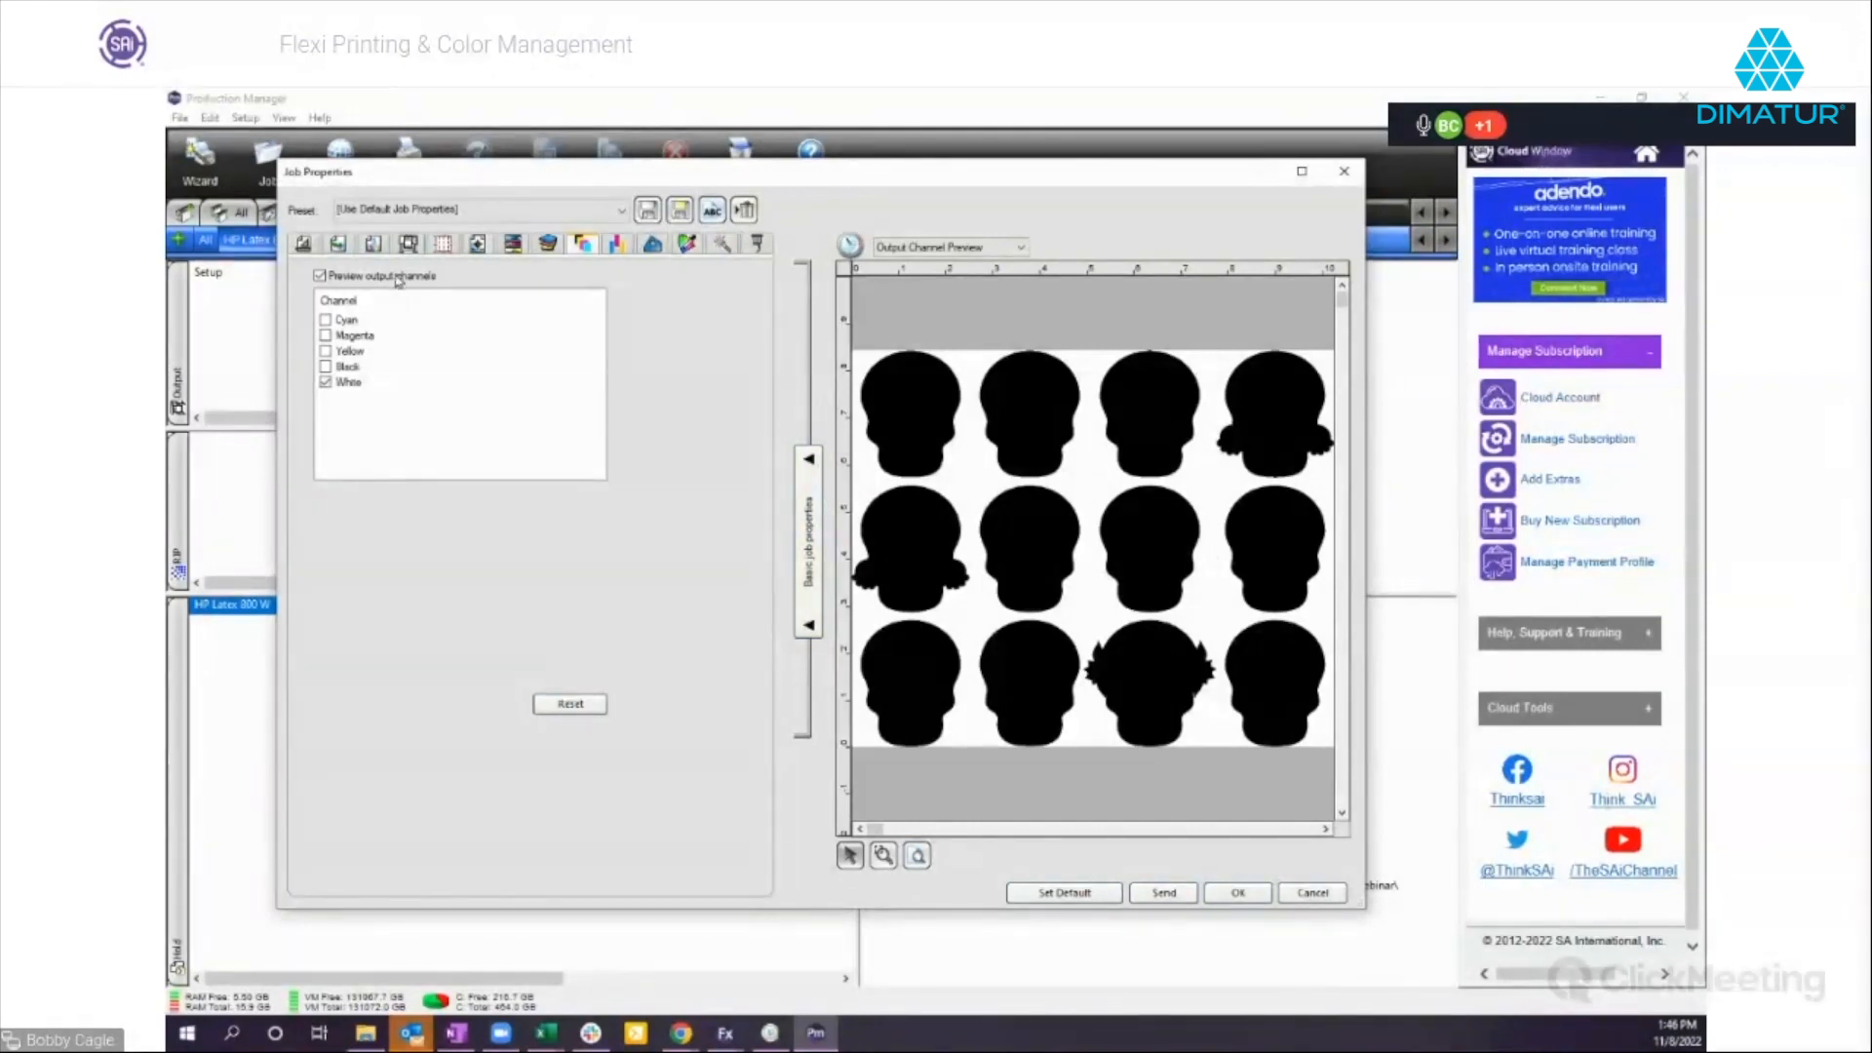
left_click(325, 320)
left_click(325, 336)
left_click(324, 352)
left_click(326, 367)
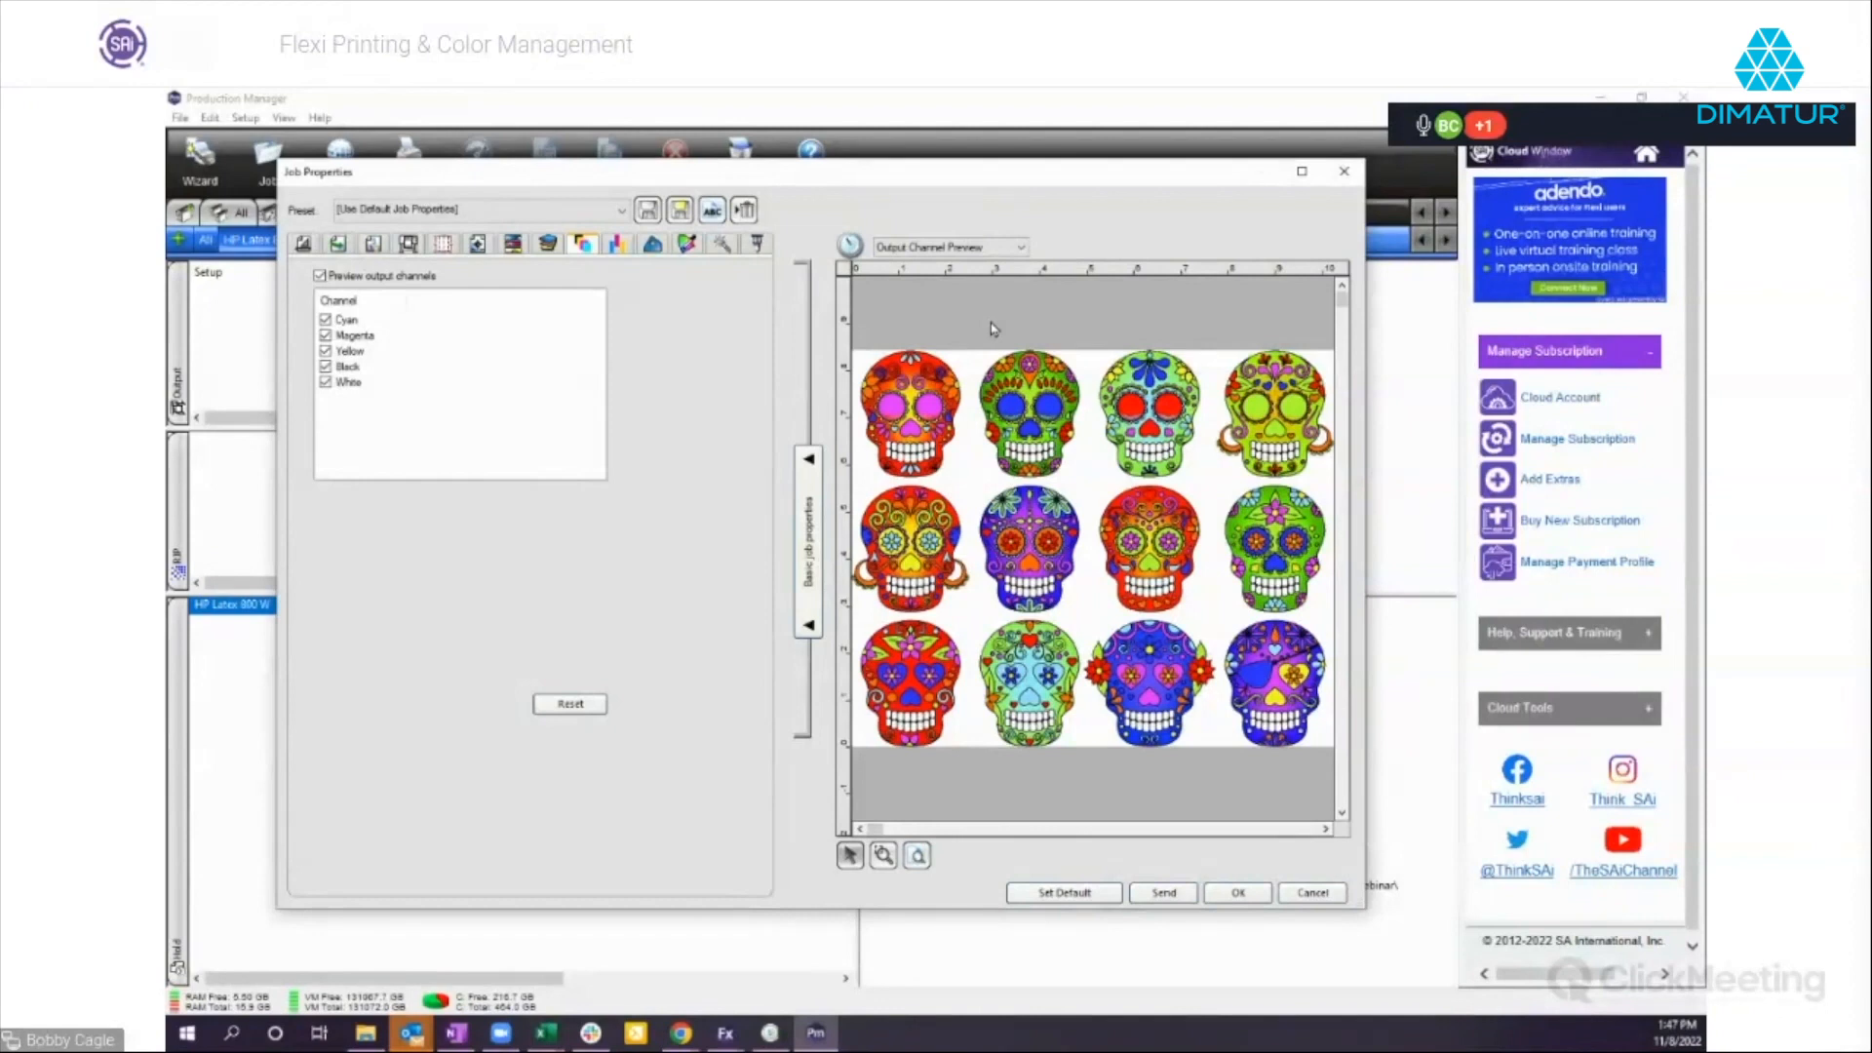
left_click_drag(889, 182, 888, 205)
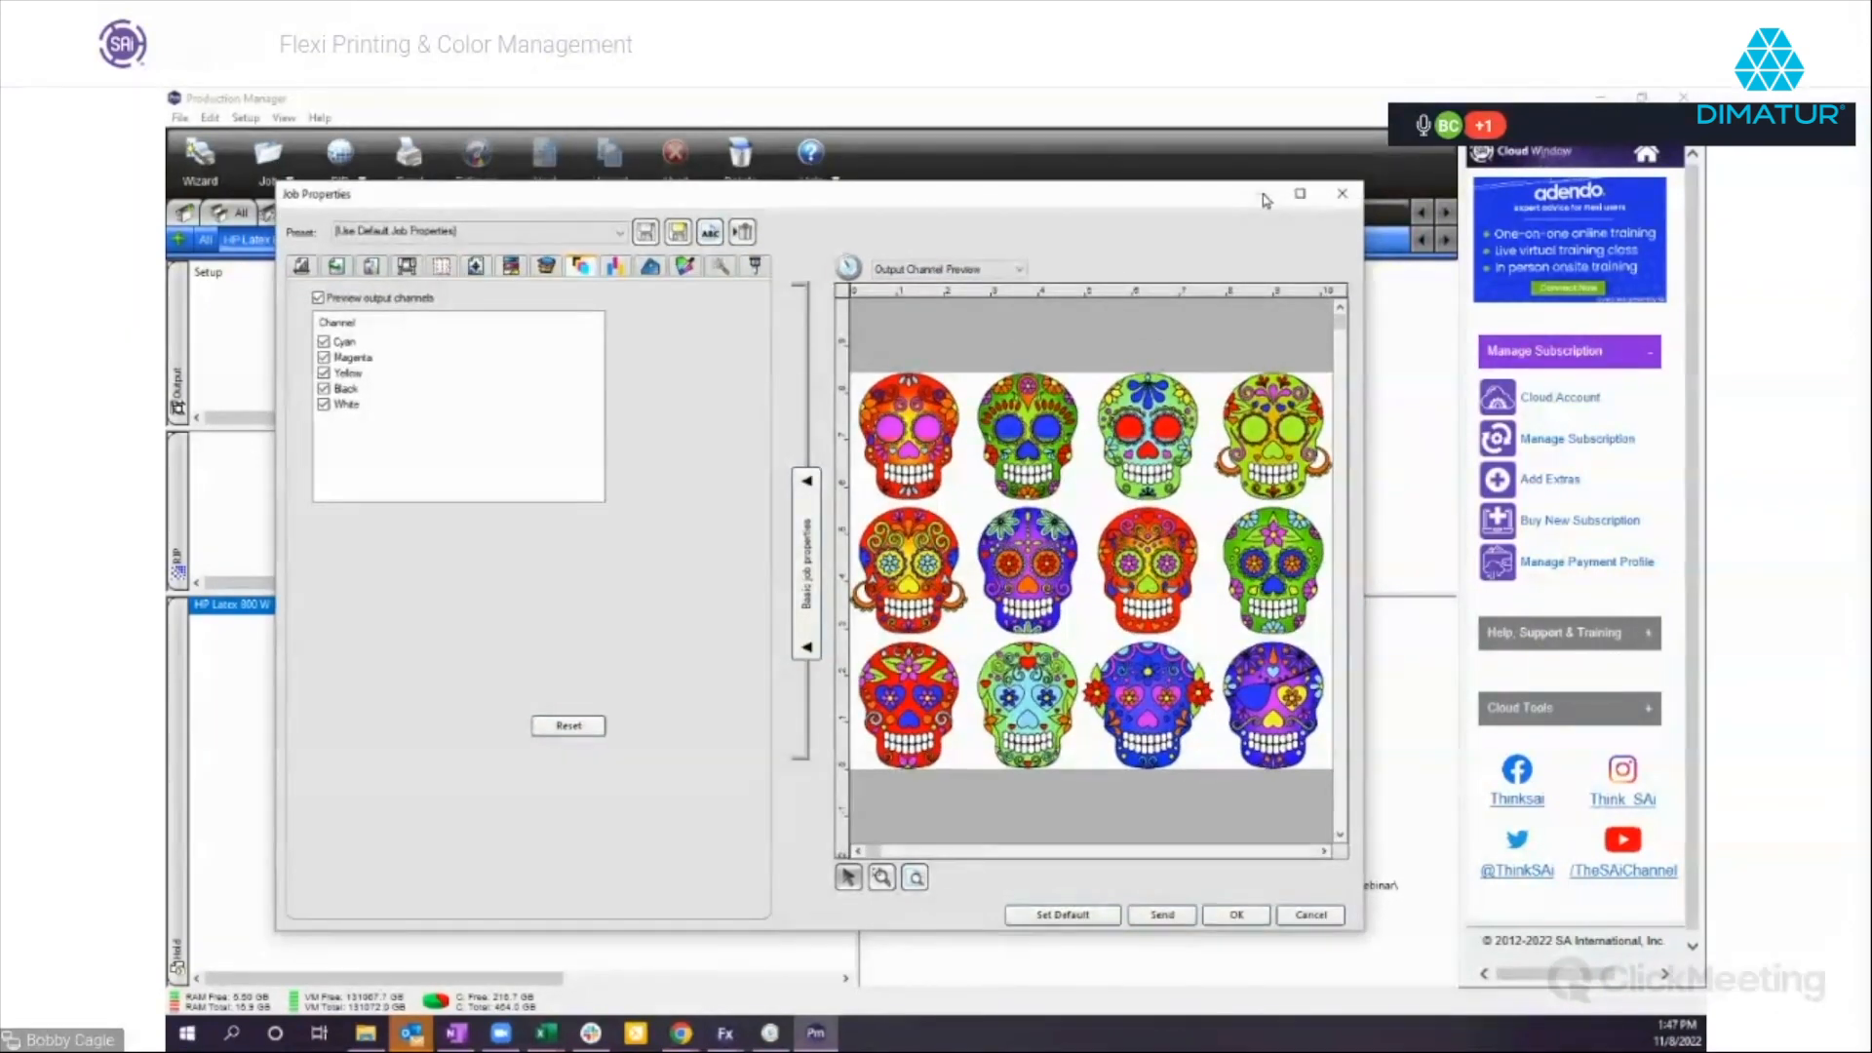
left_click(1310, 914)
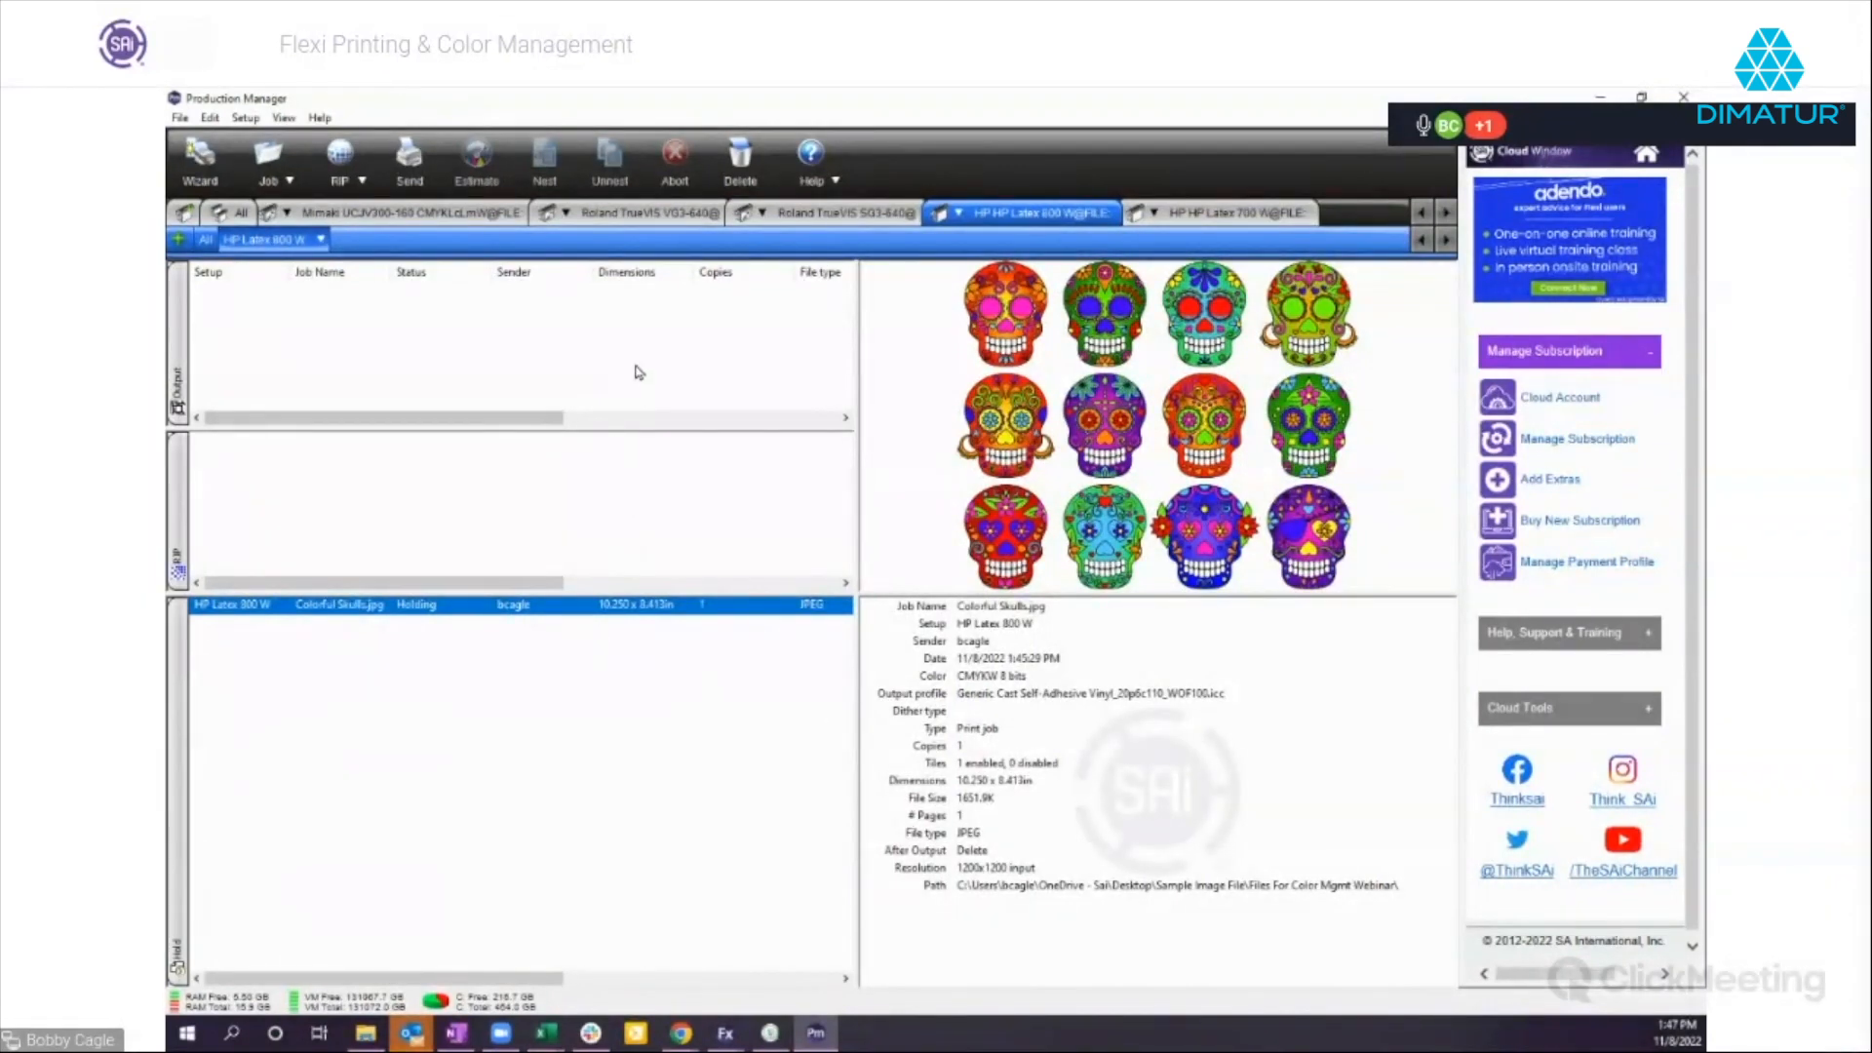
Enlarge the RIP queue pane and look over the commands available for the HP Latex 800 W setup.
left_click_drag(588, 425, 588, 403)
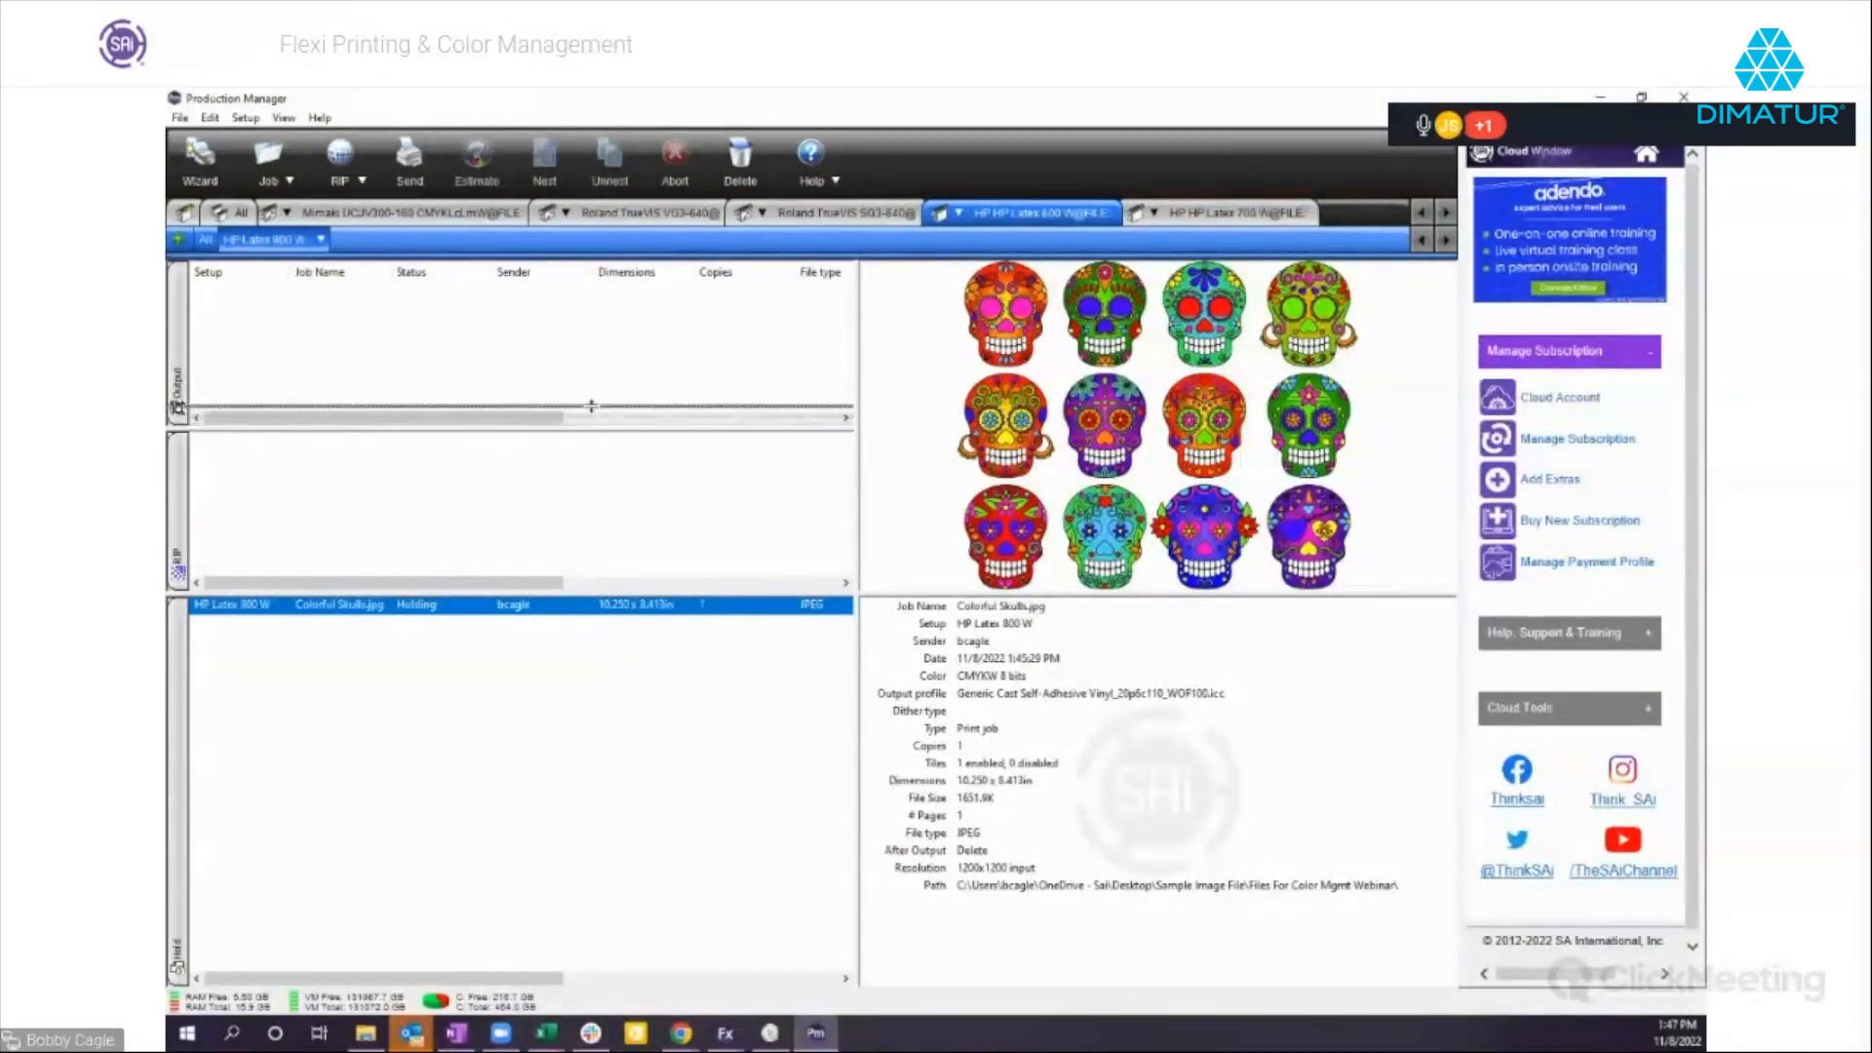
left_click_drag(595, 572, 592, 610)
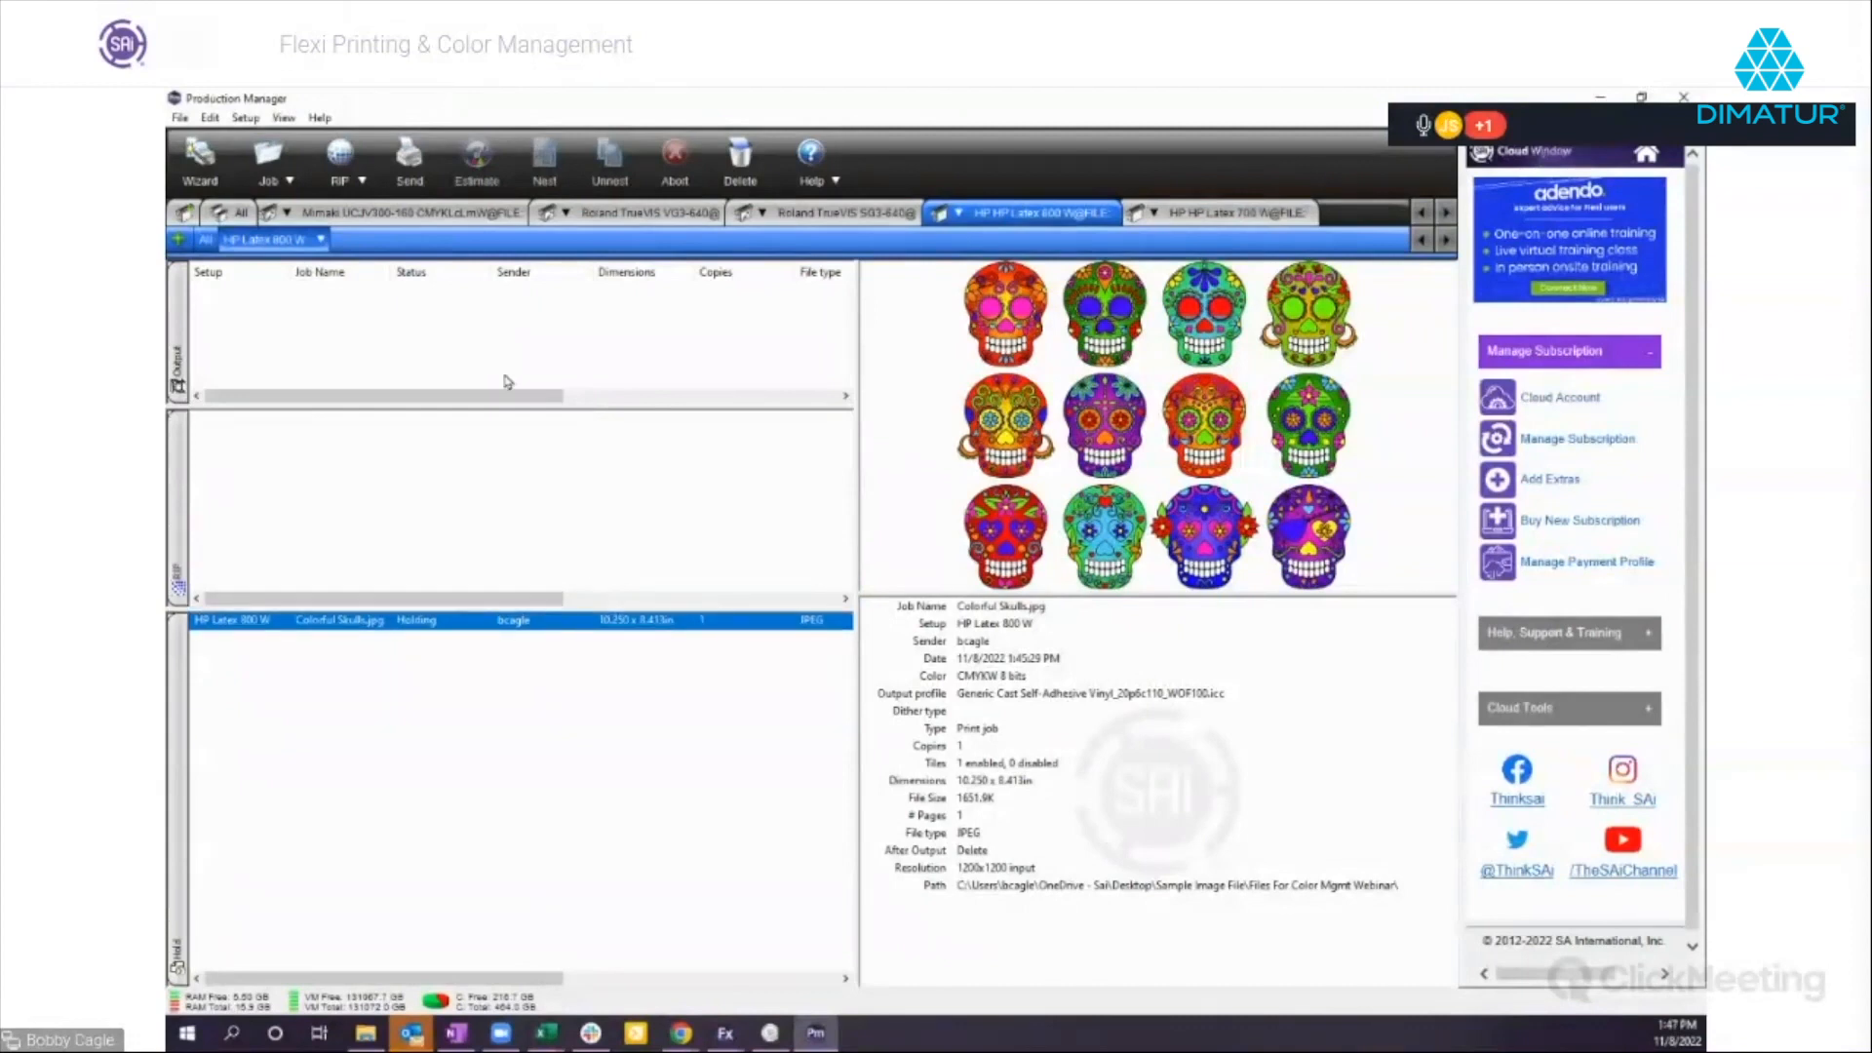
left_click(322, 239)
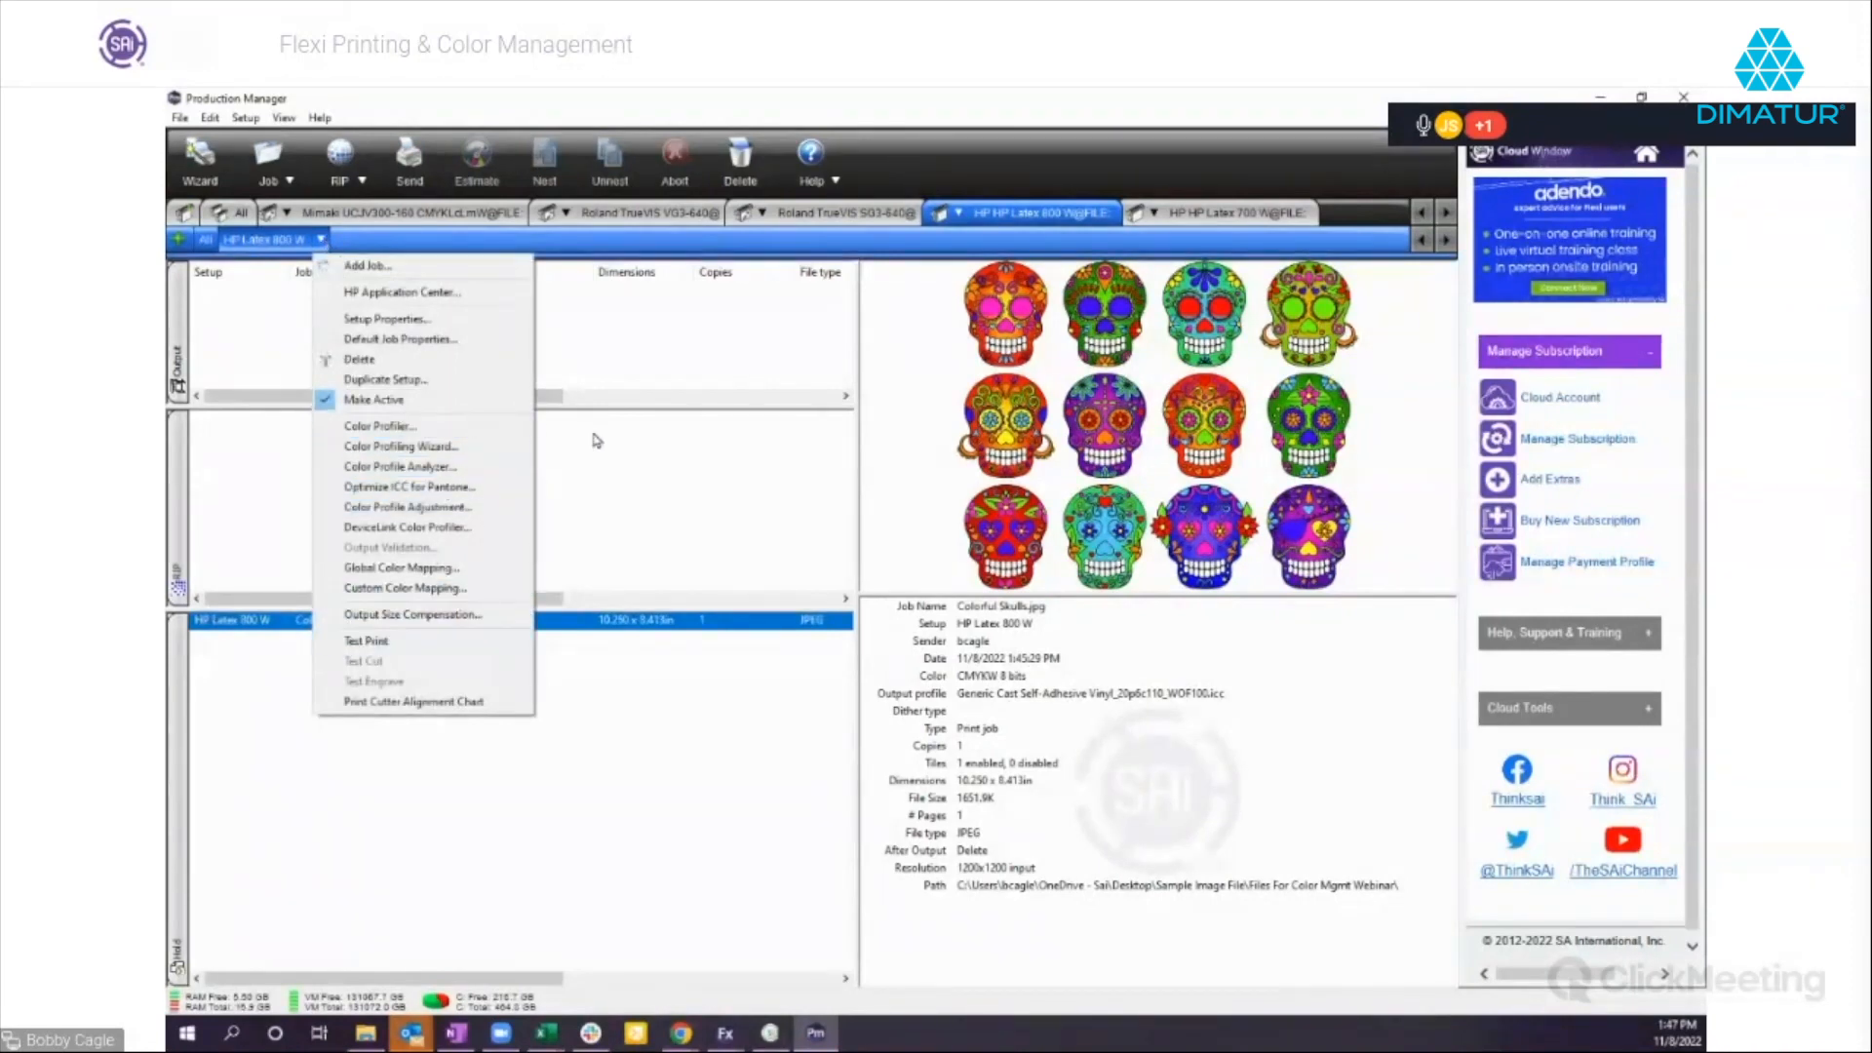
left_click(743, 699)
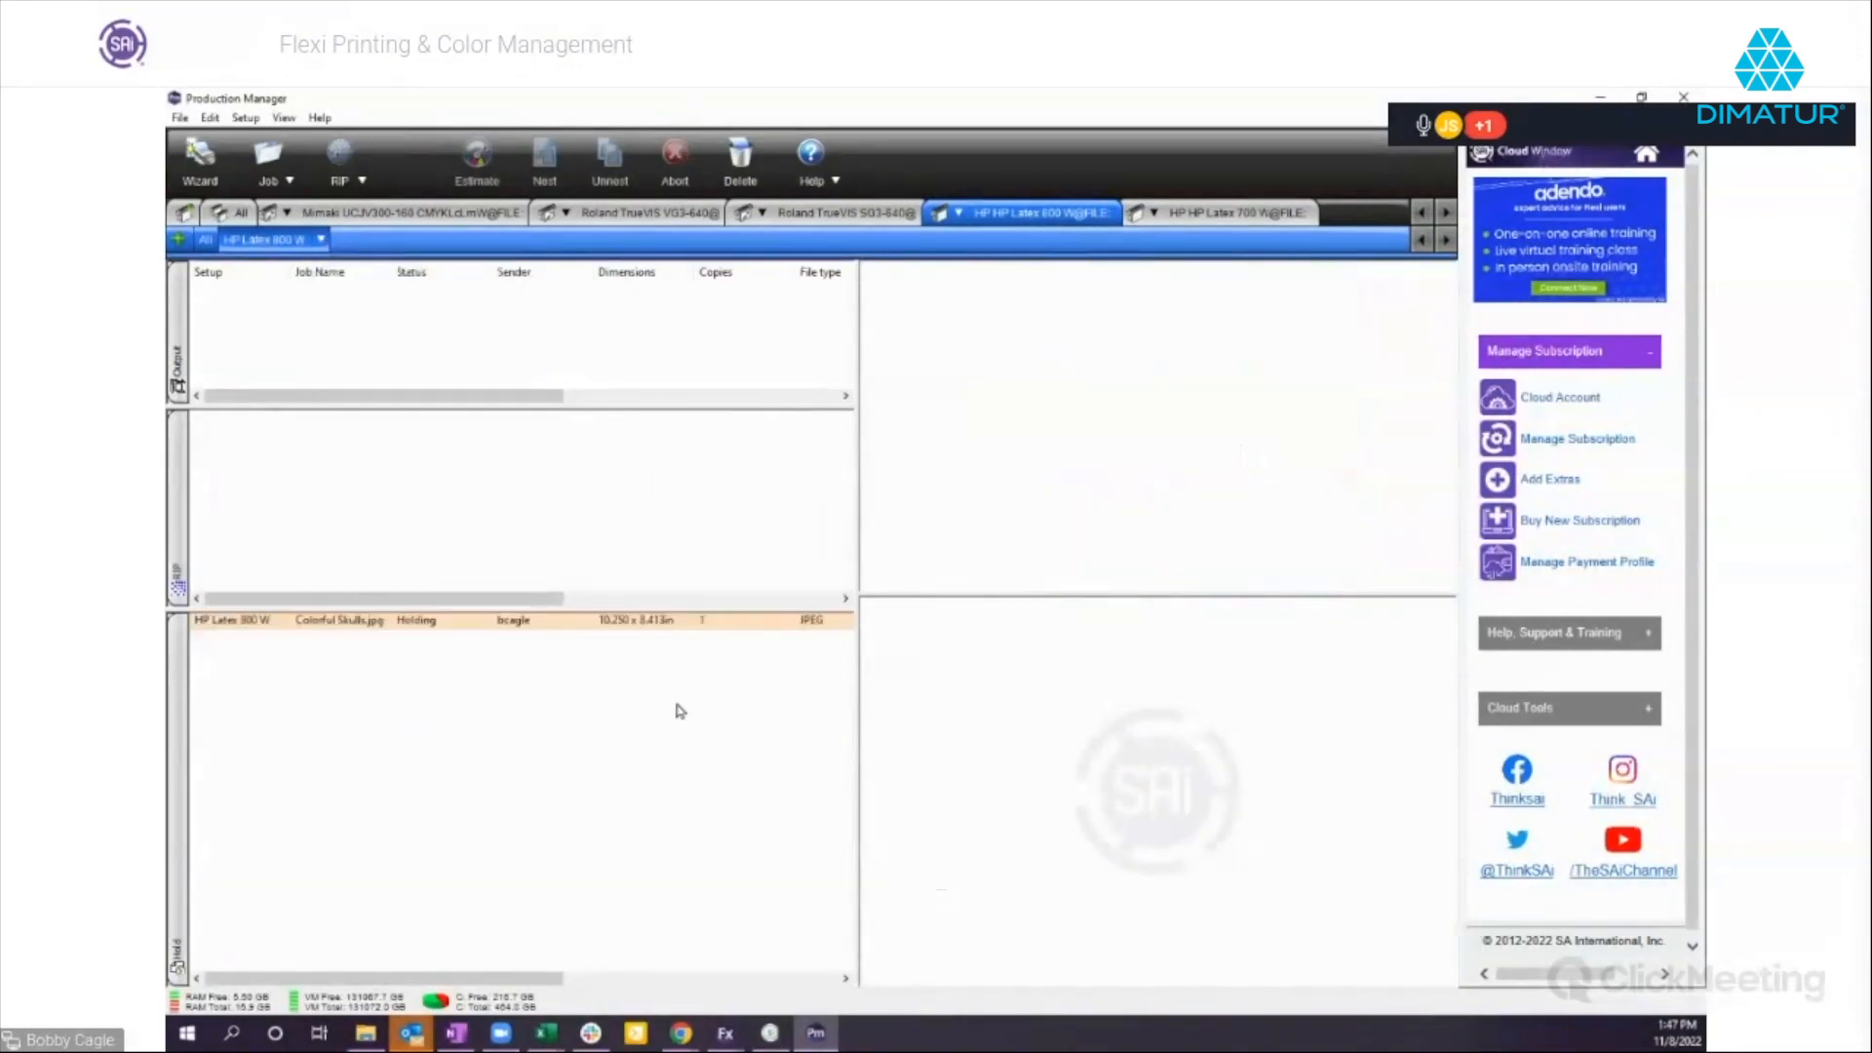
Open the advanced color management of the Colorful Skulls job and try the bitmap rendering intents Perceptual and Relative colorimetric.
left_click(440, 631)
double_click(421, 635)
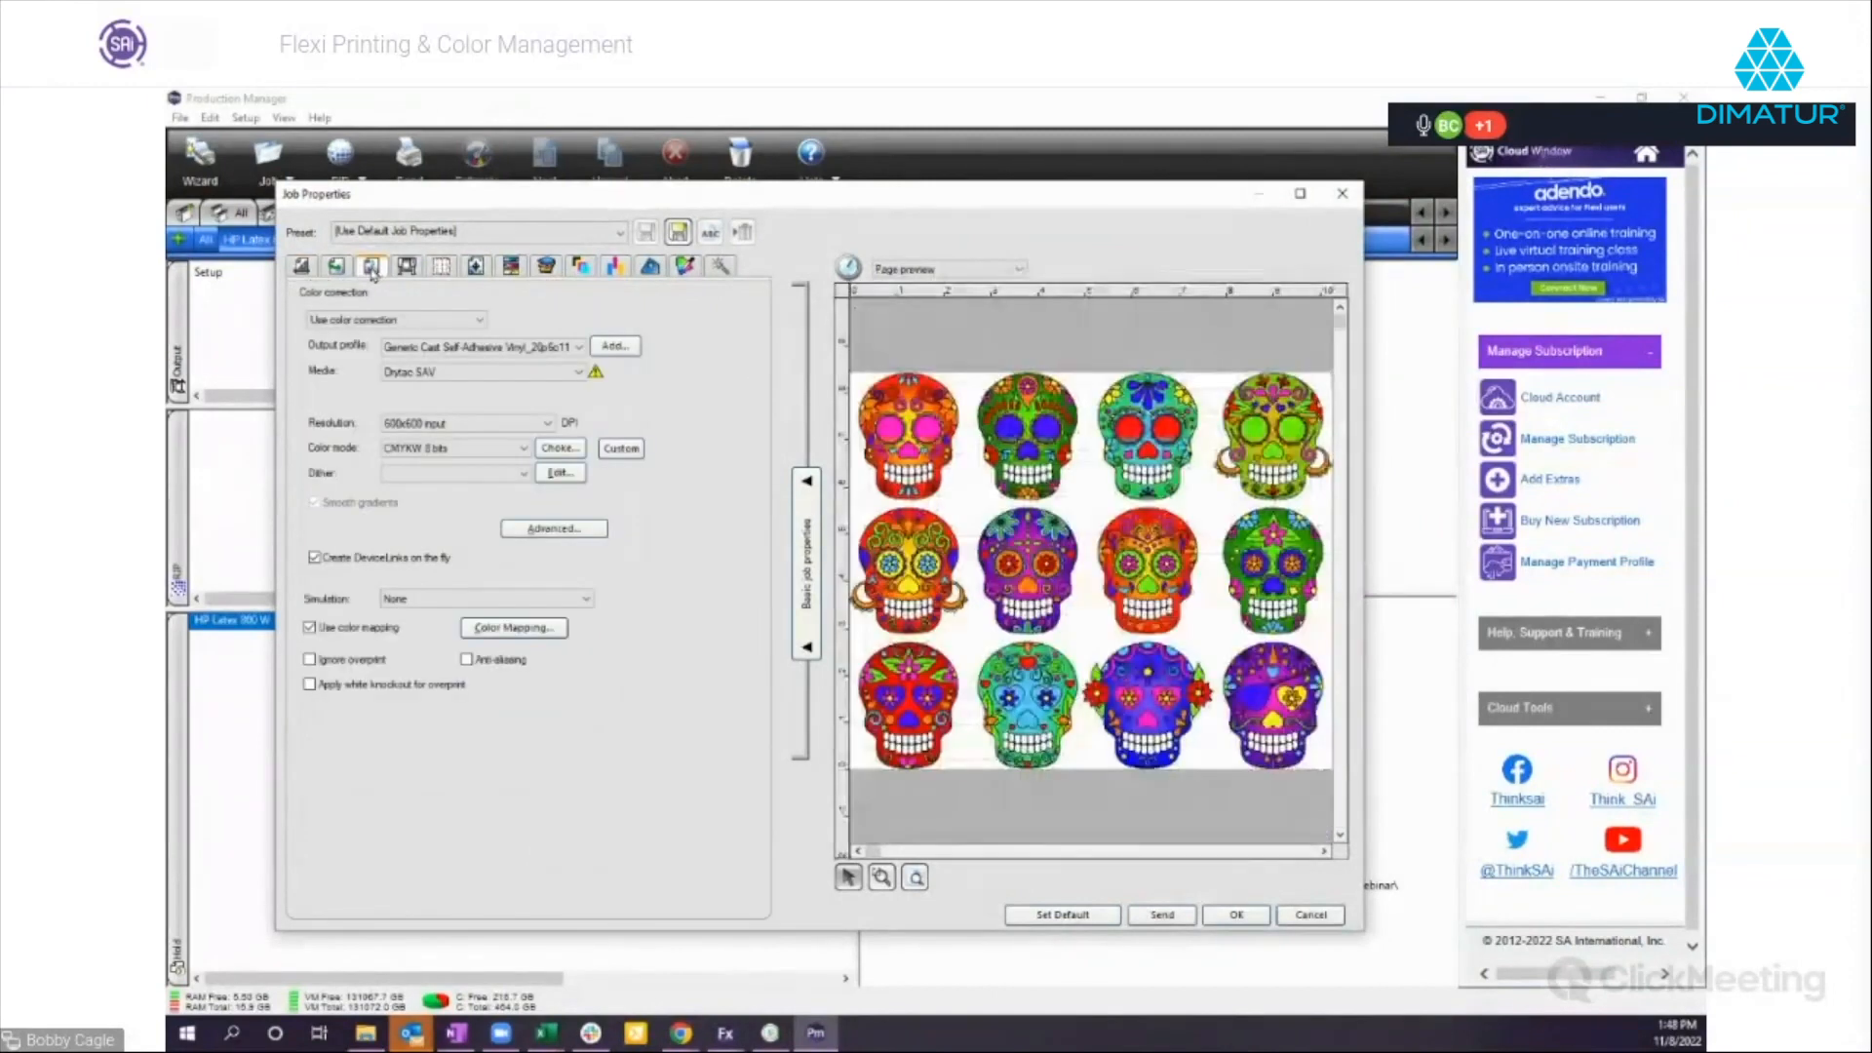
left_click(552, 528)
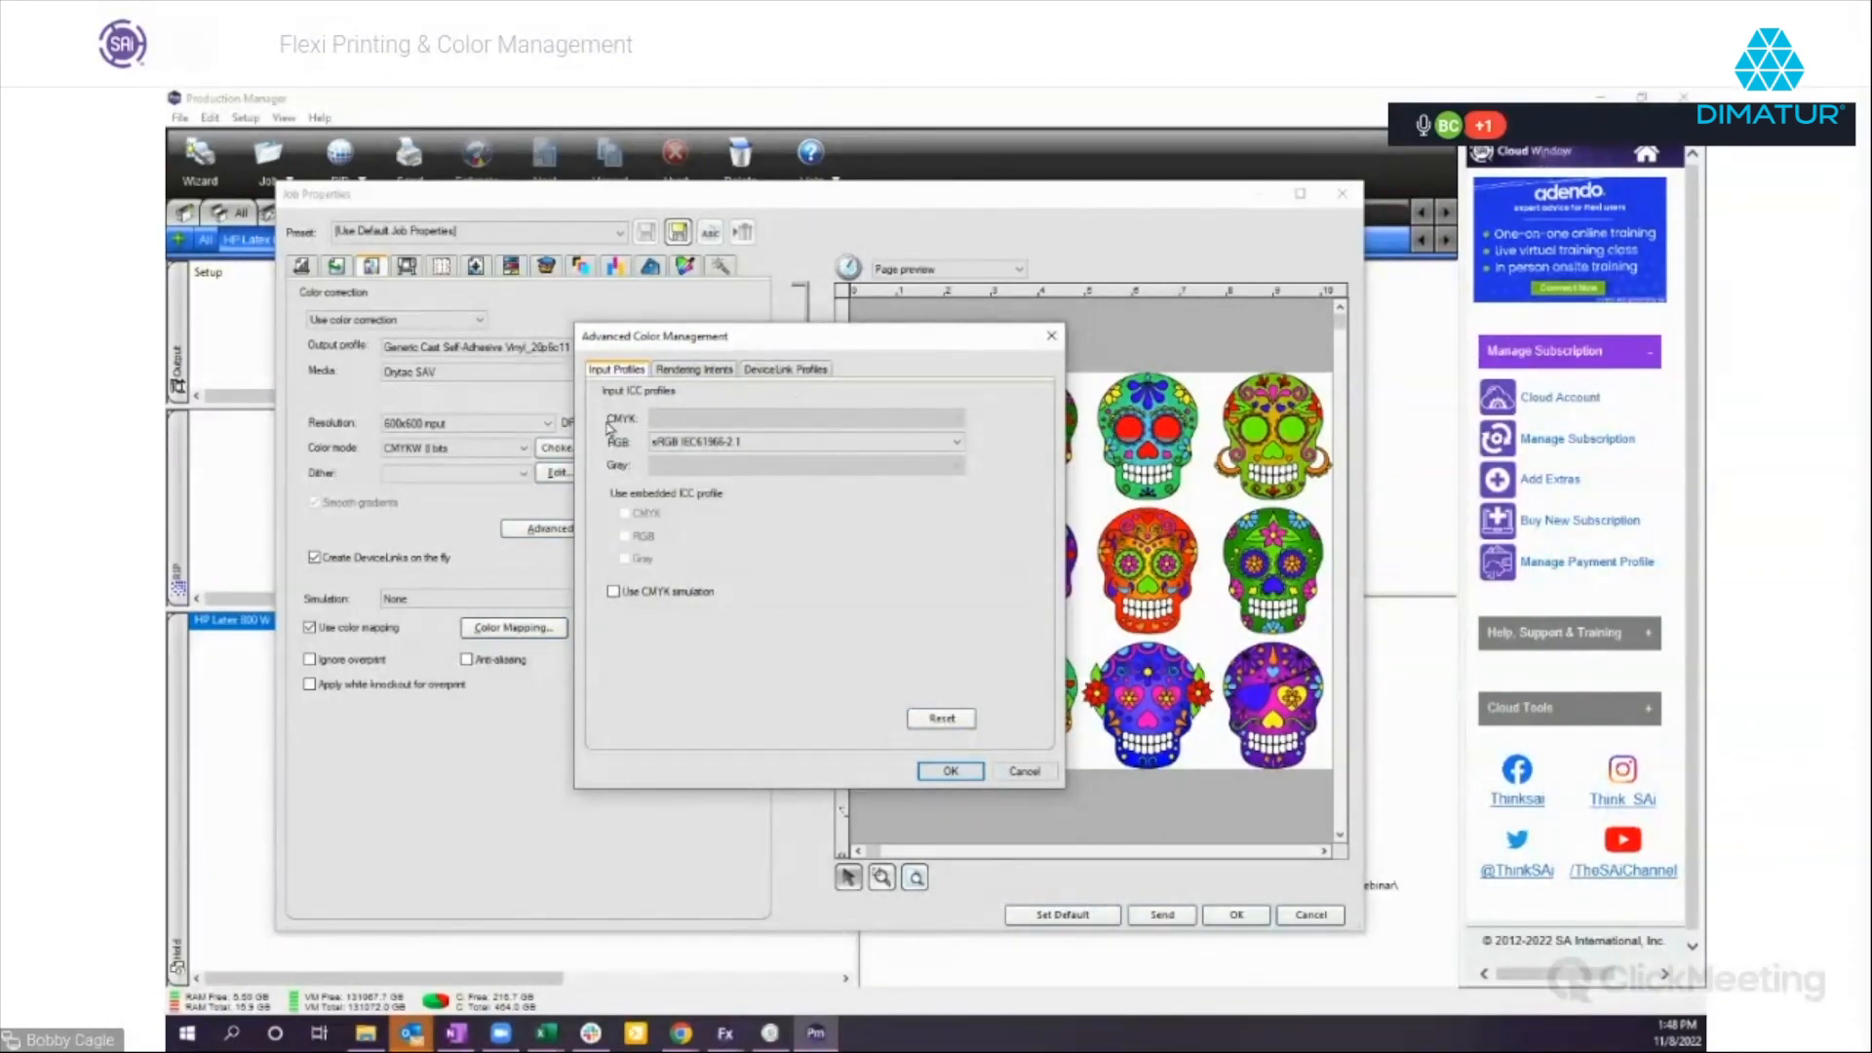
left_click(697, 371)
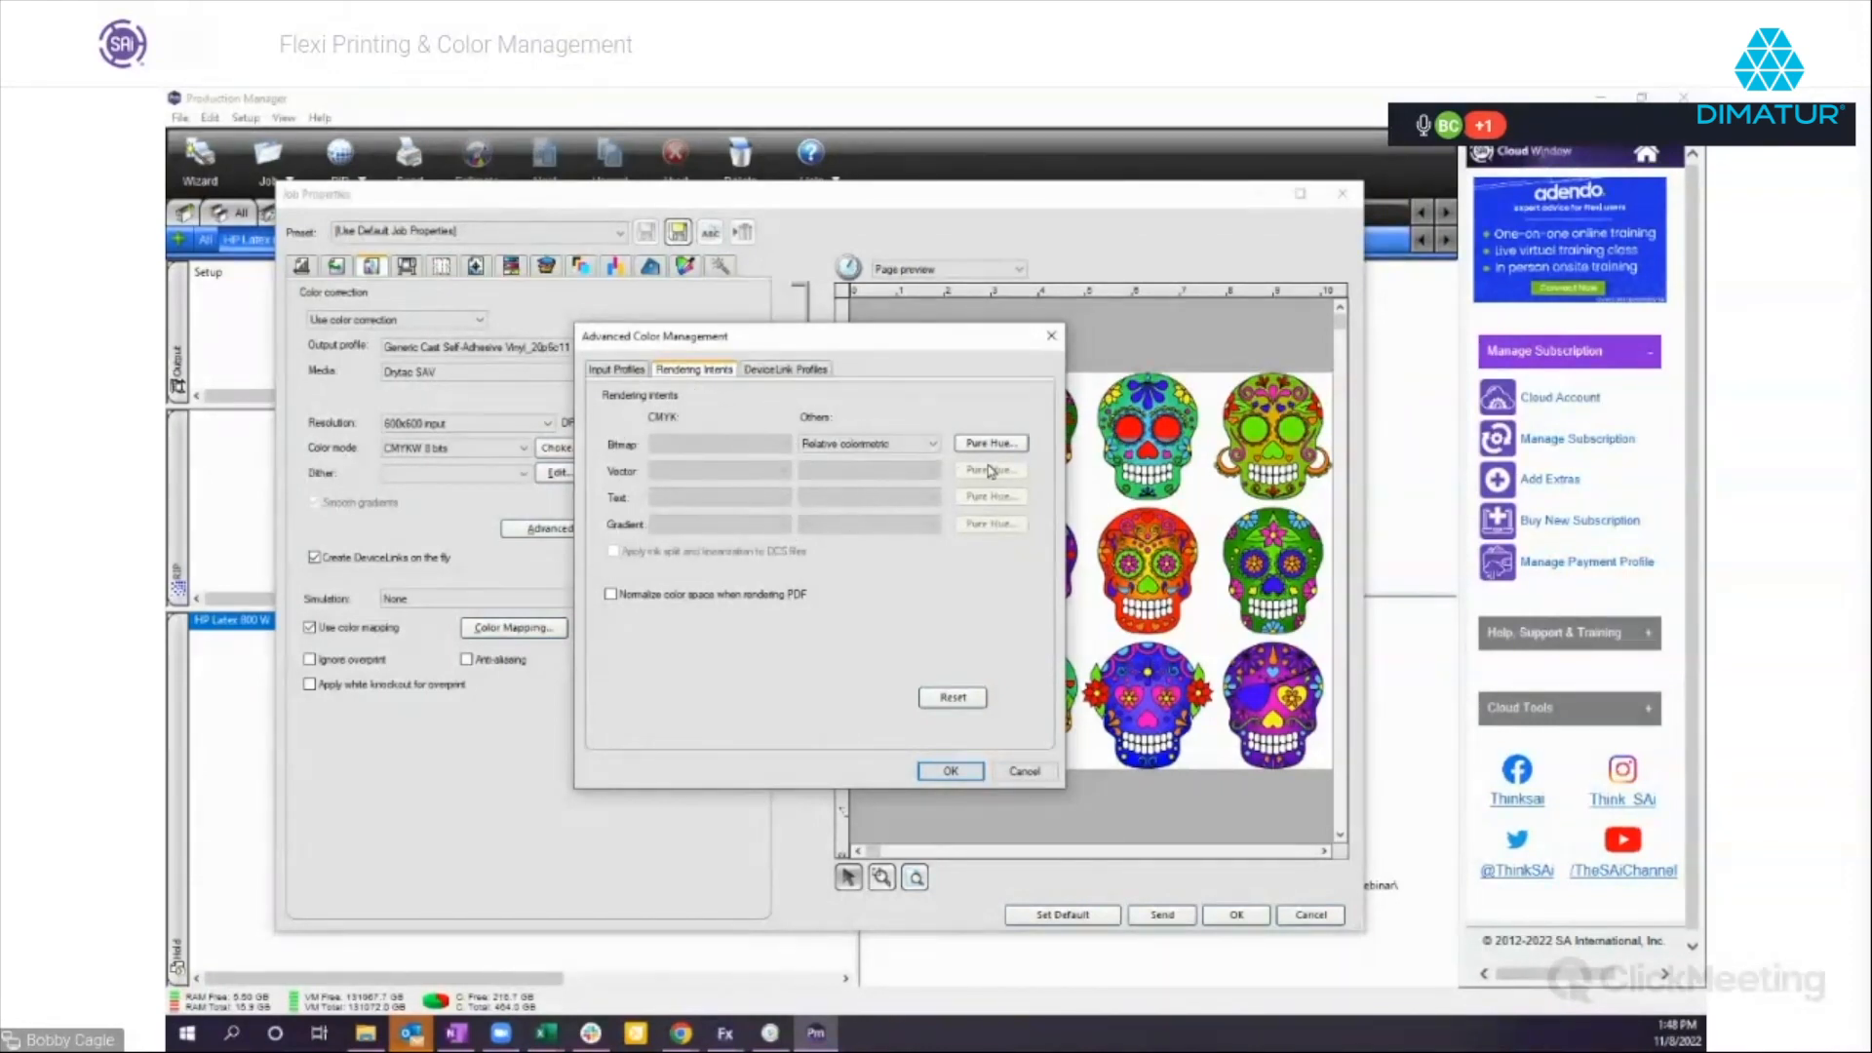
left_click(933, 444)
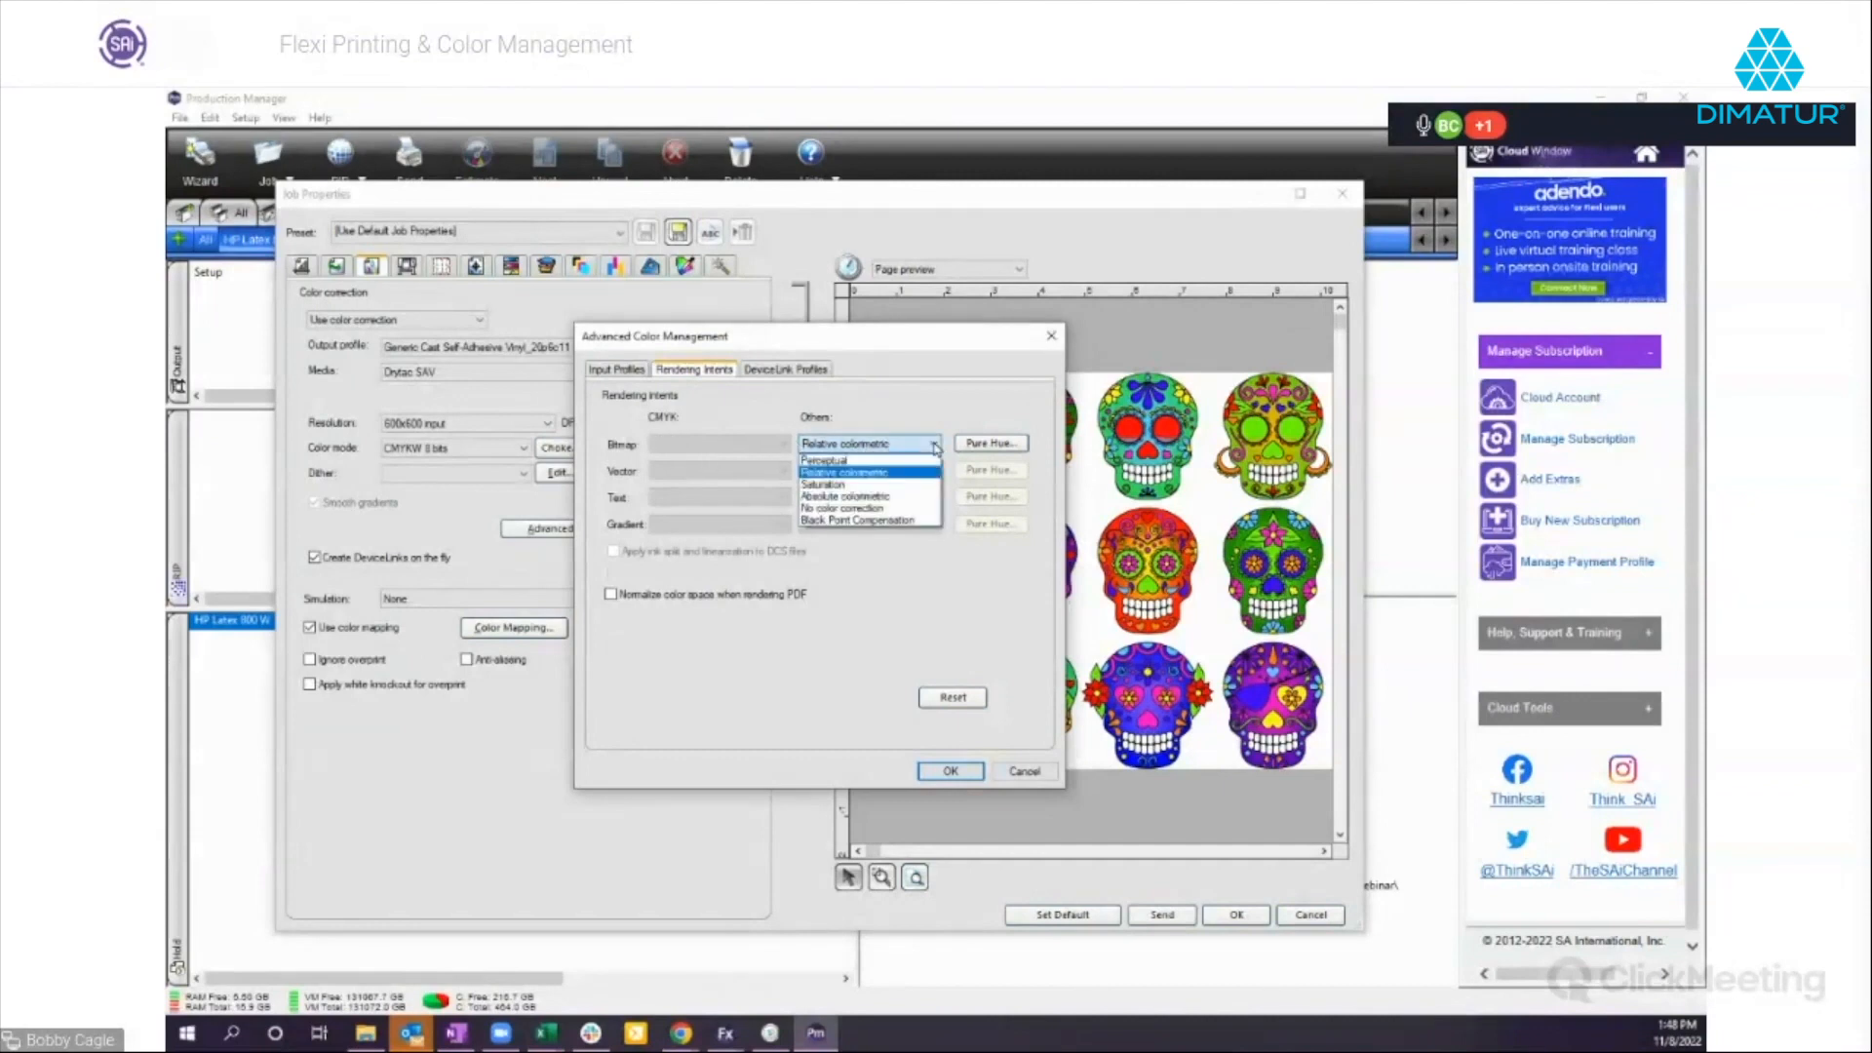
left_click(829, 460)
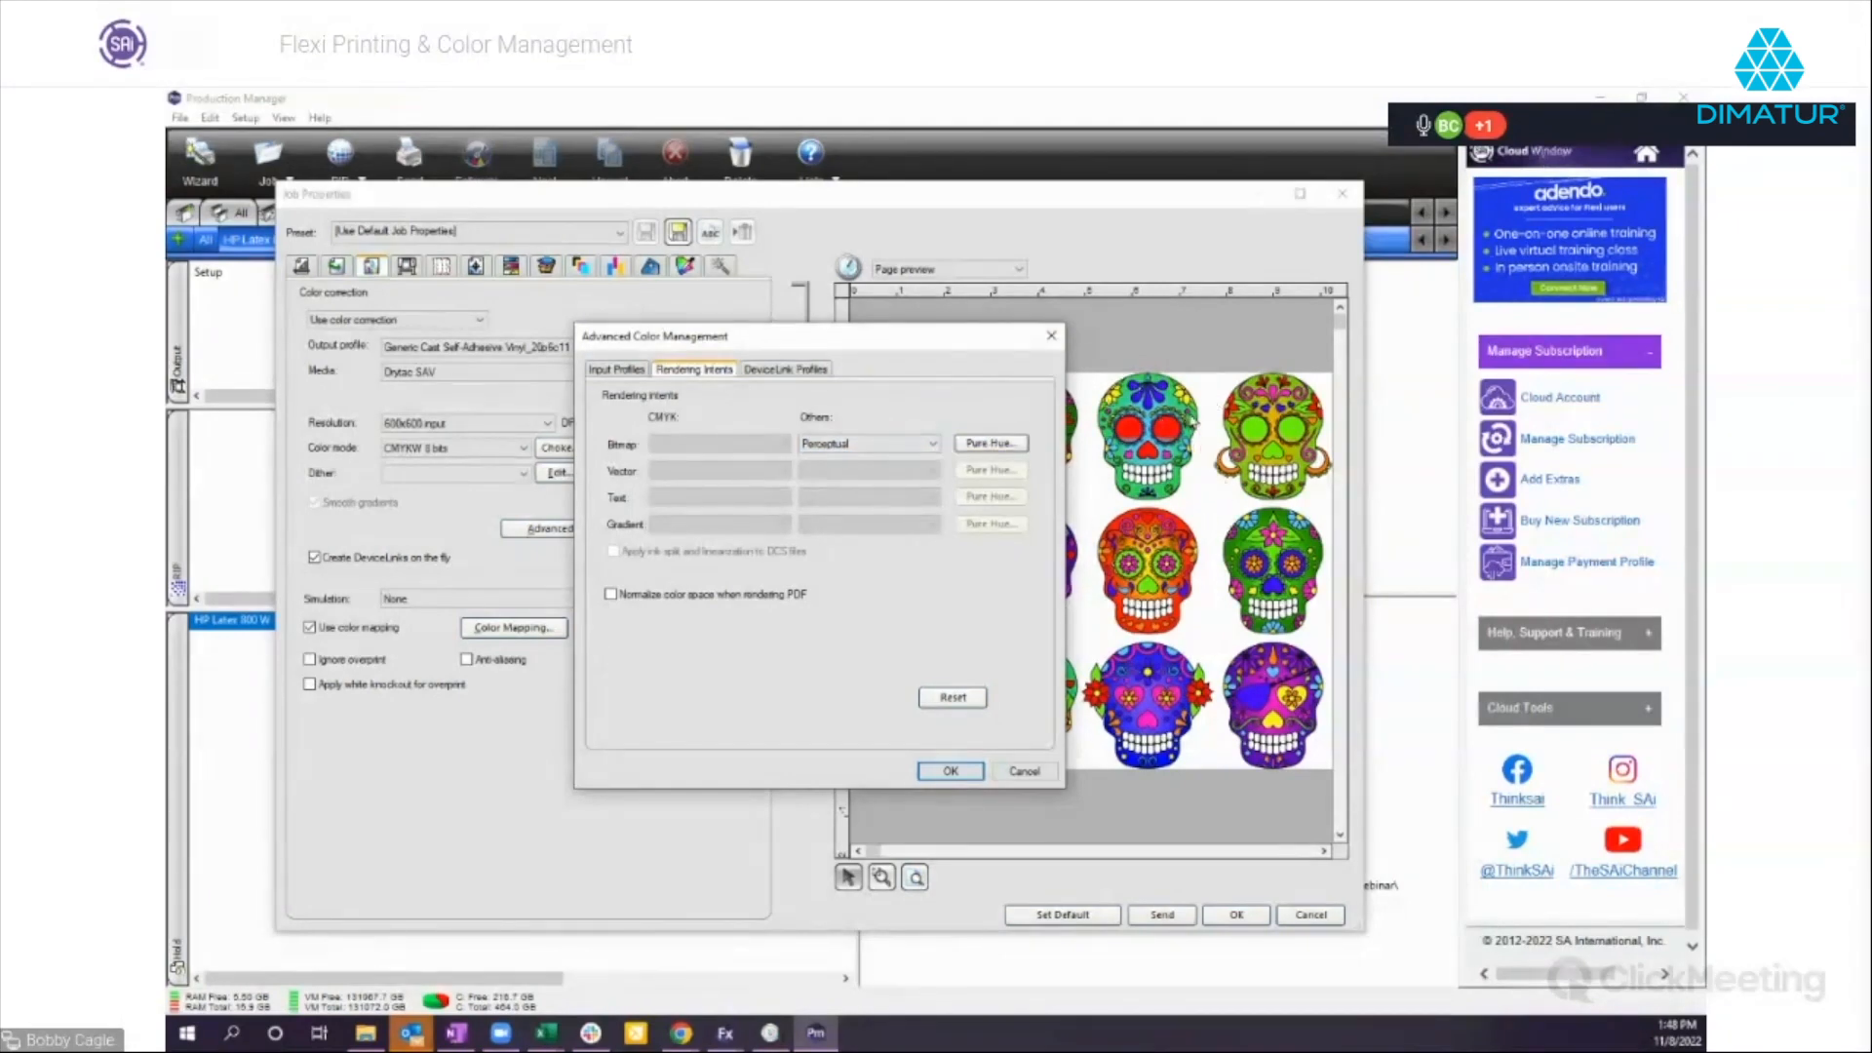
left_click(917, 452)
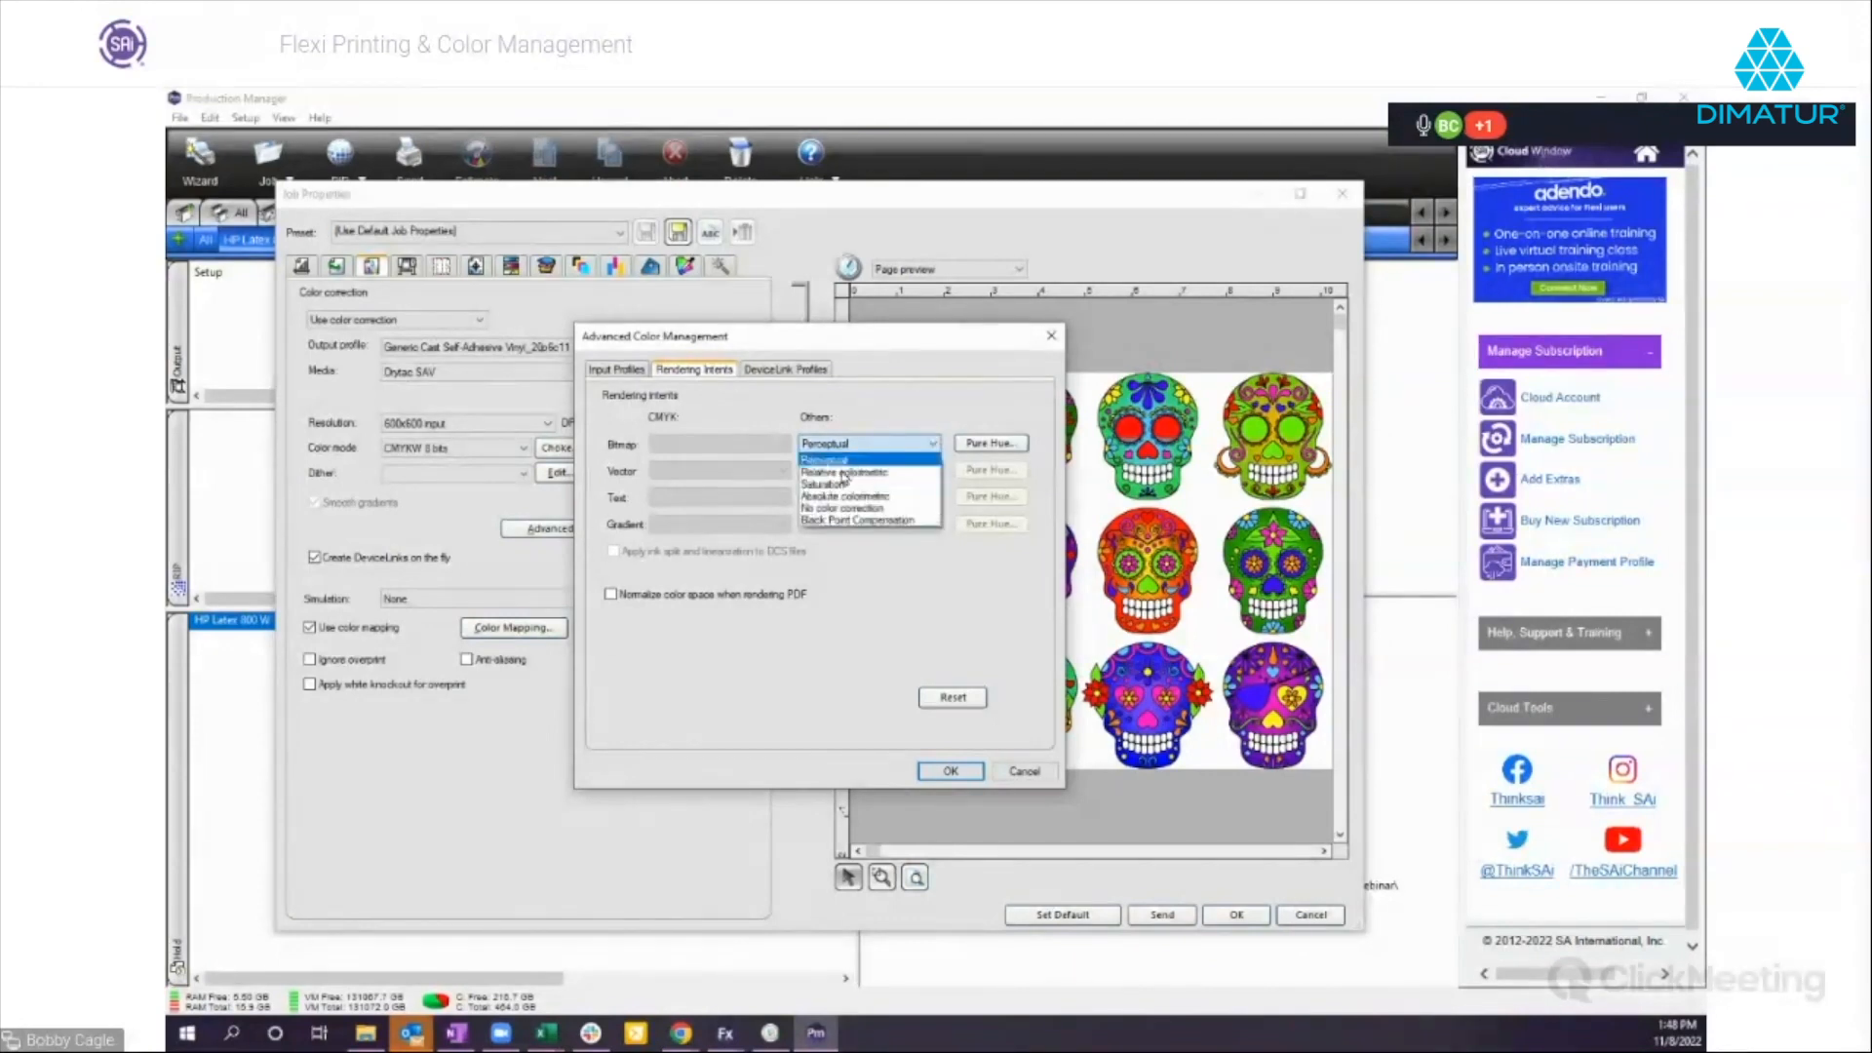
left_click(835, 476)
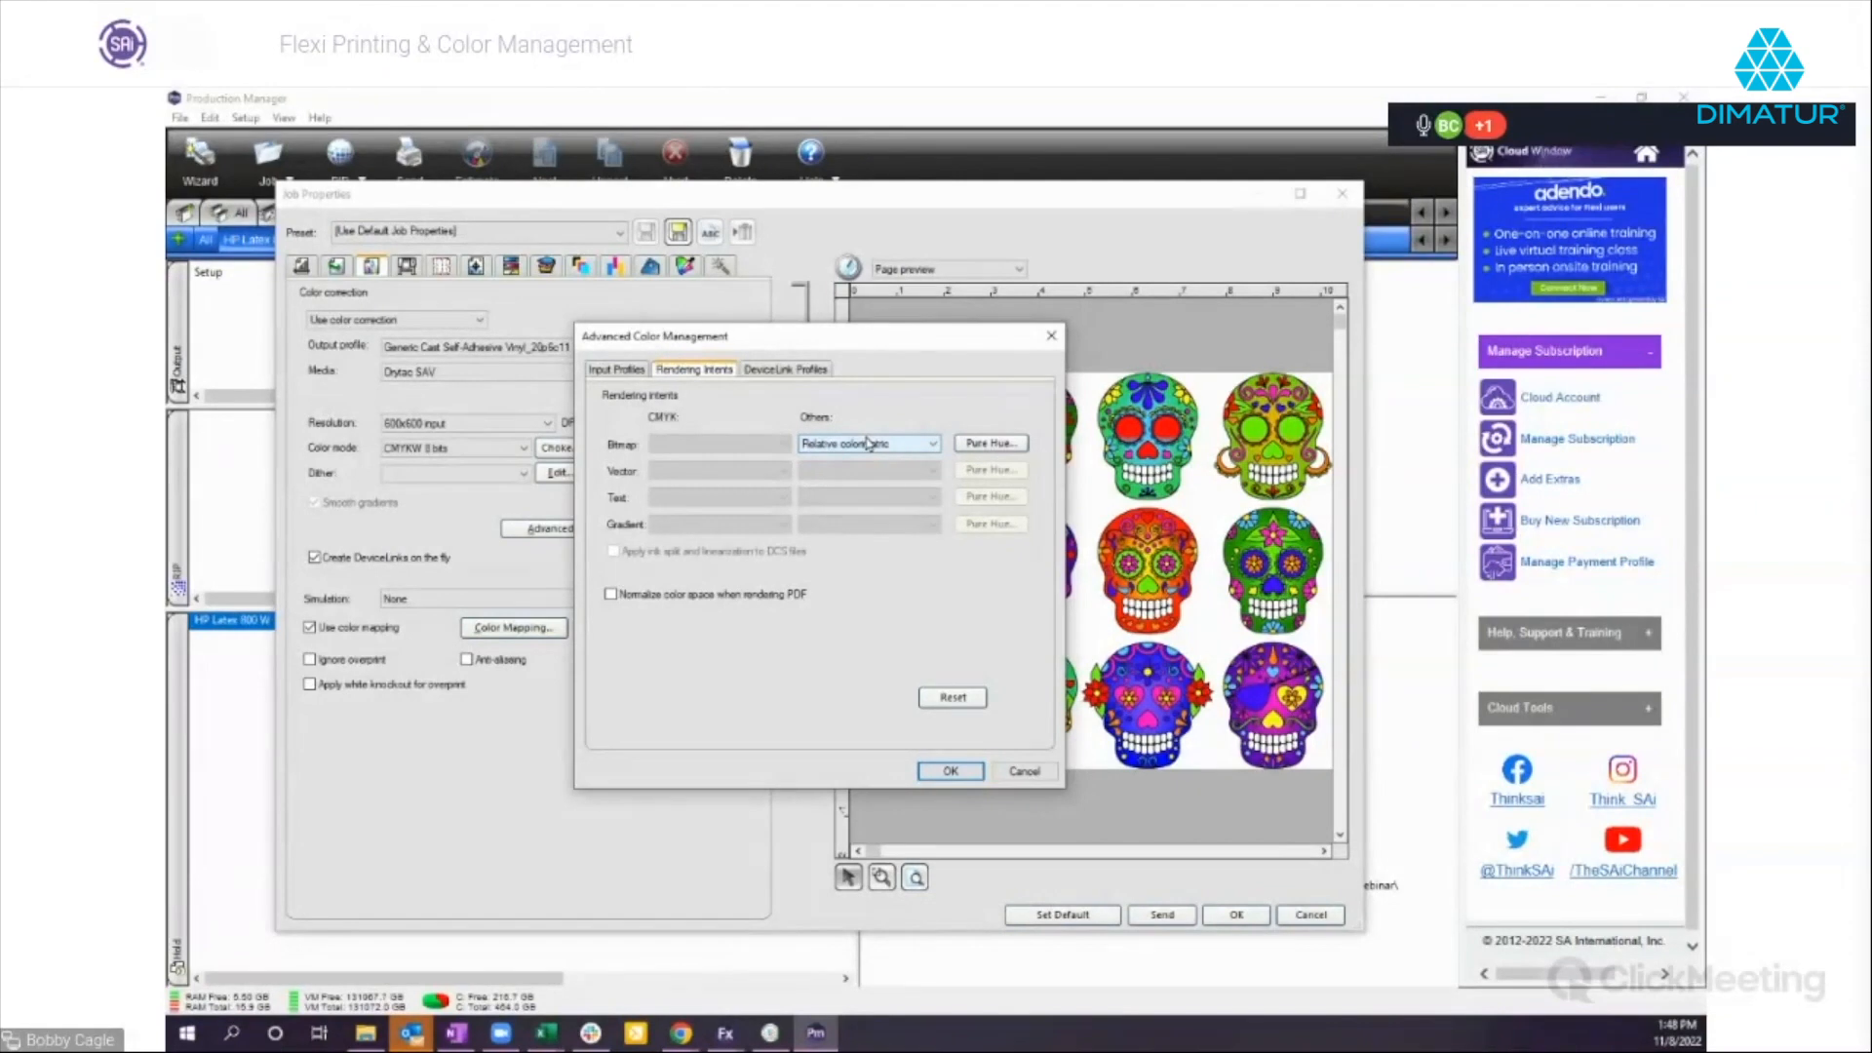
left_click(877, 445)
left_click(854, 459)
Review the DeviceLink and input profile settings of the job, and leave its properties without saving.
left_click(798, 377)
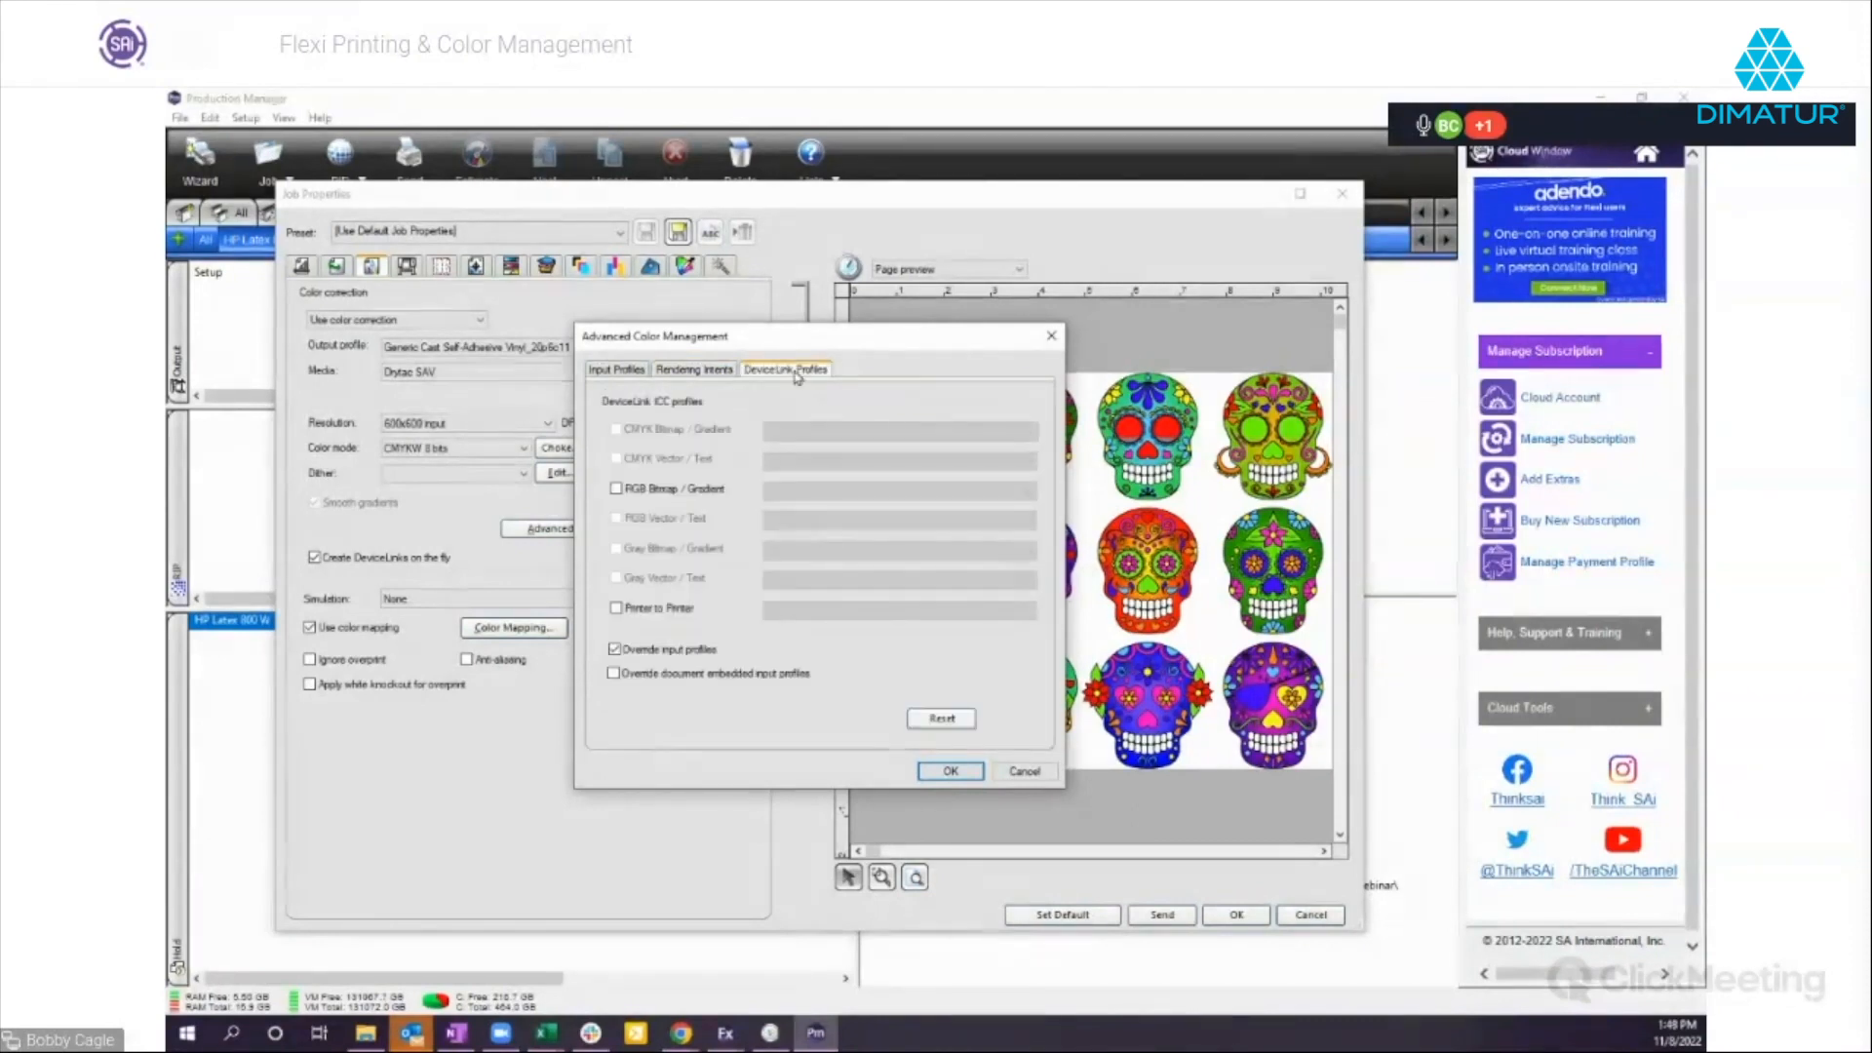
left_click(714, 374)
left_click(606, 376)
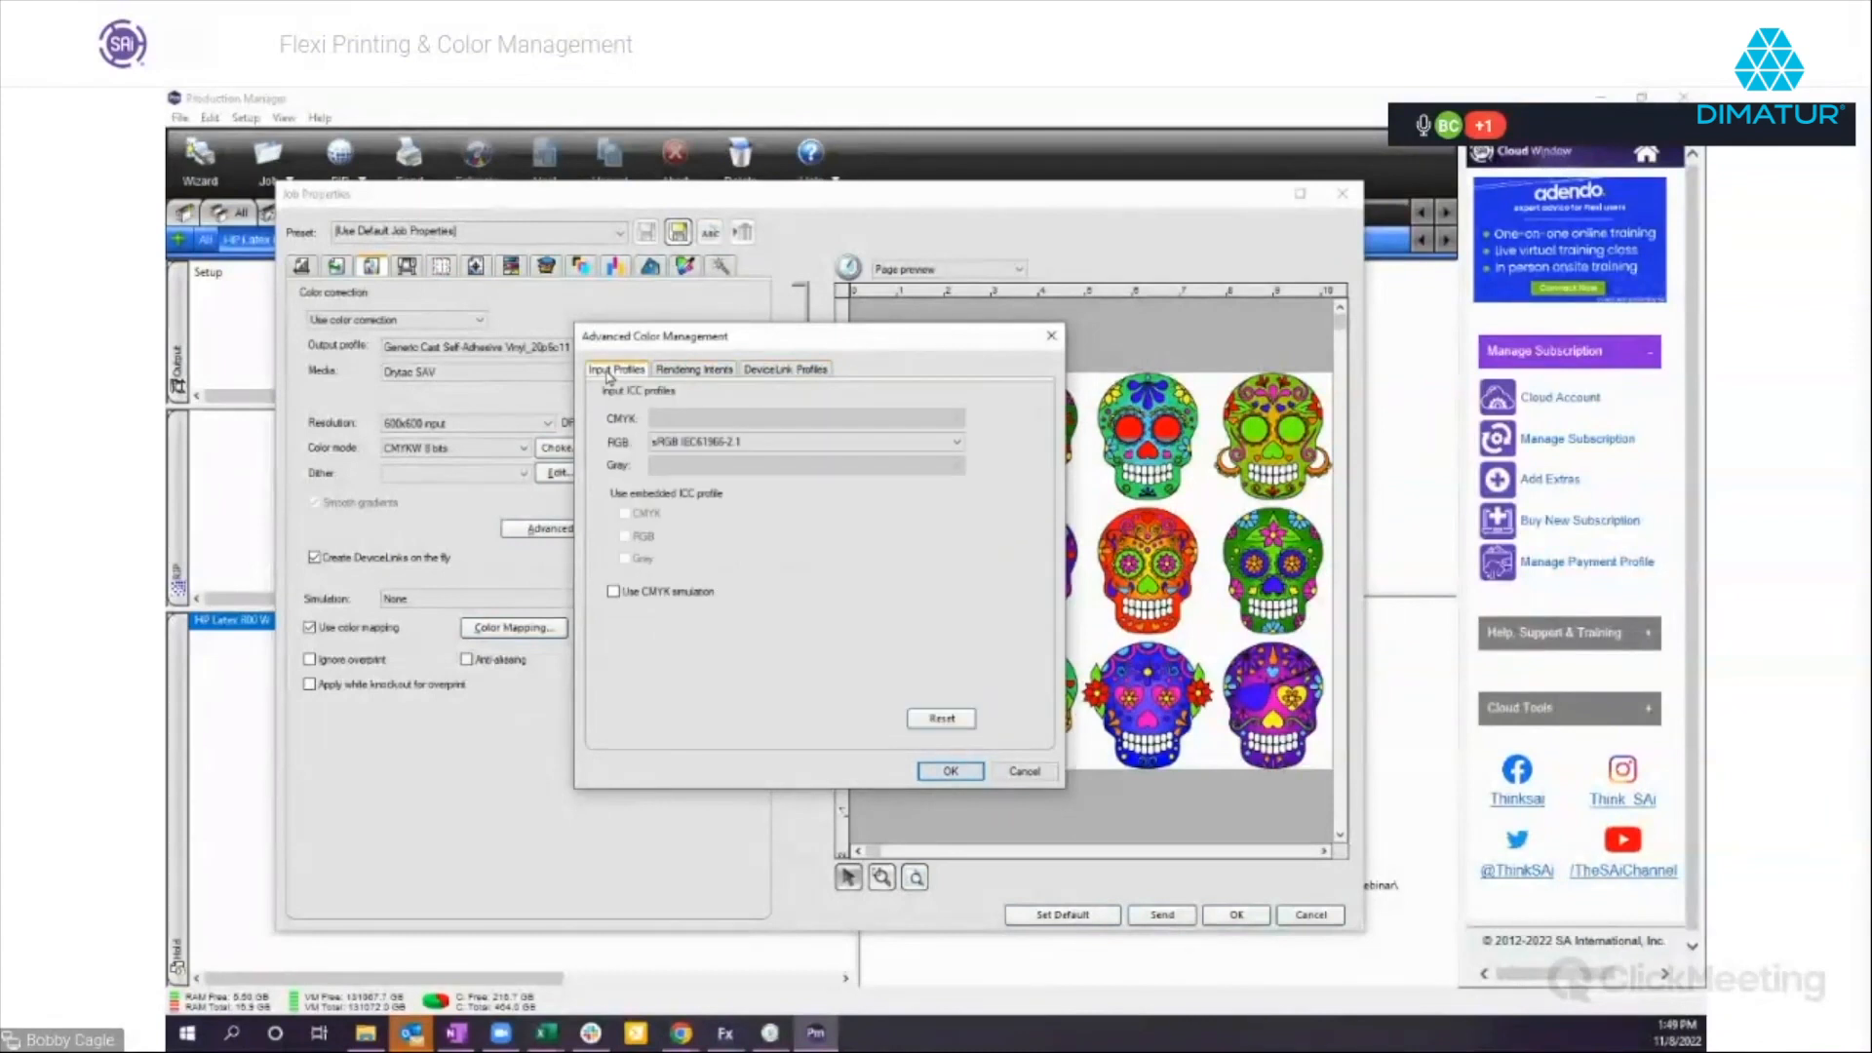
left_click(950, 771)
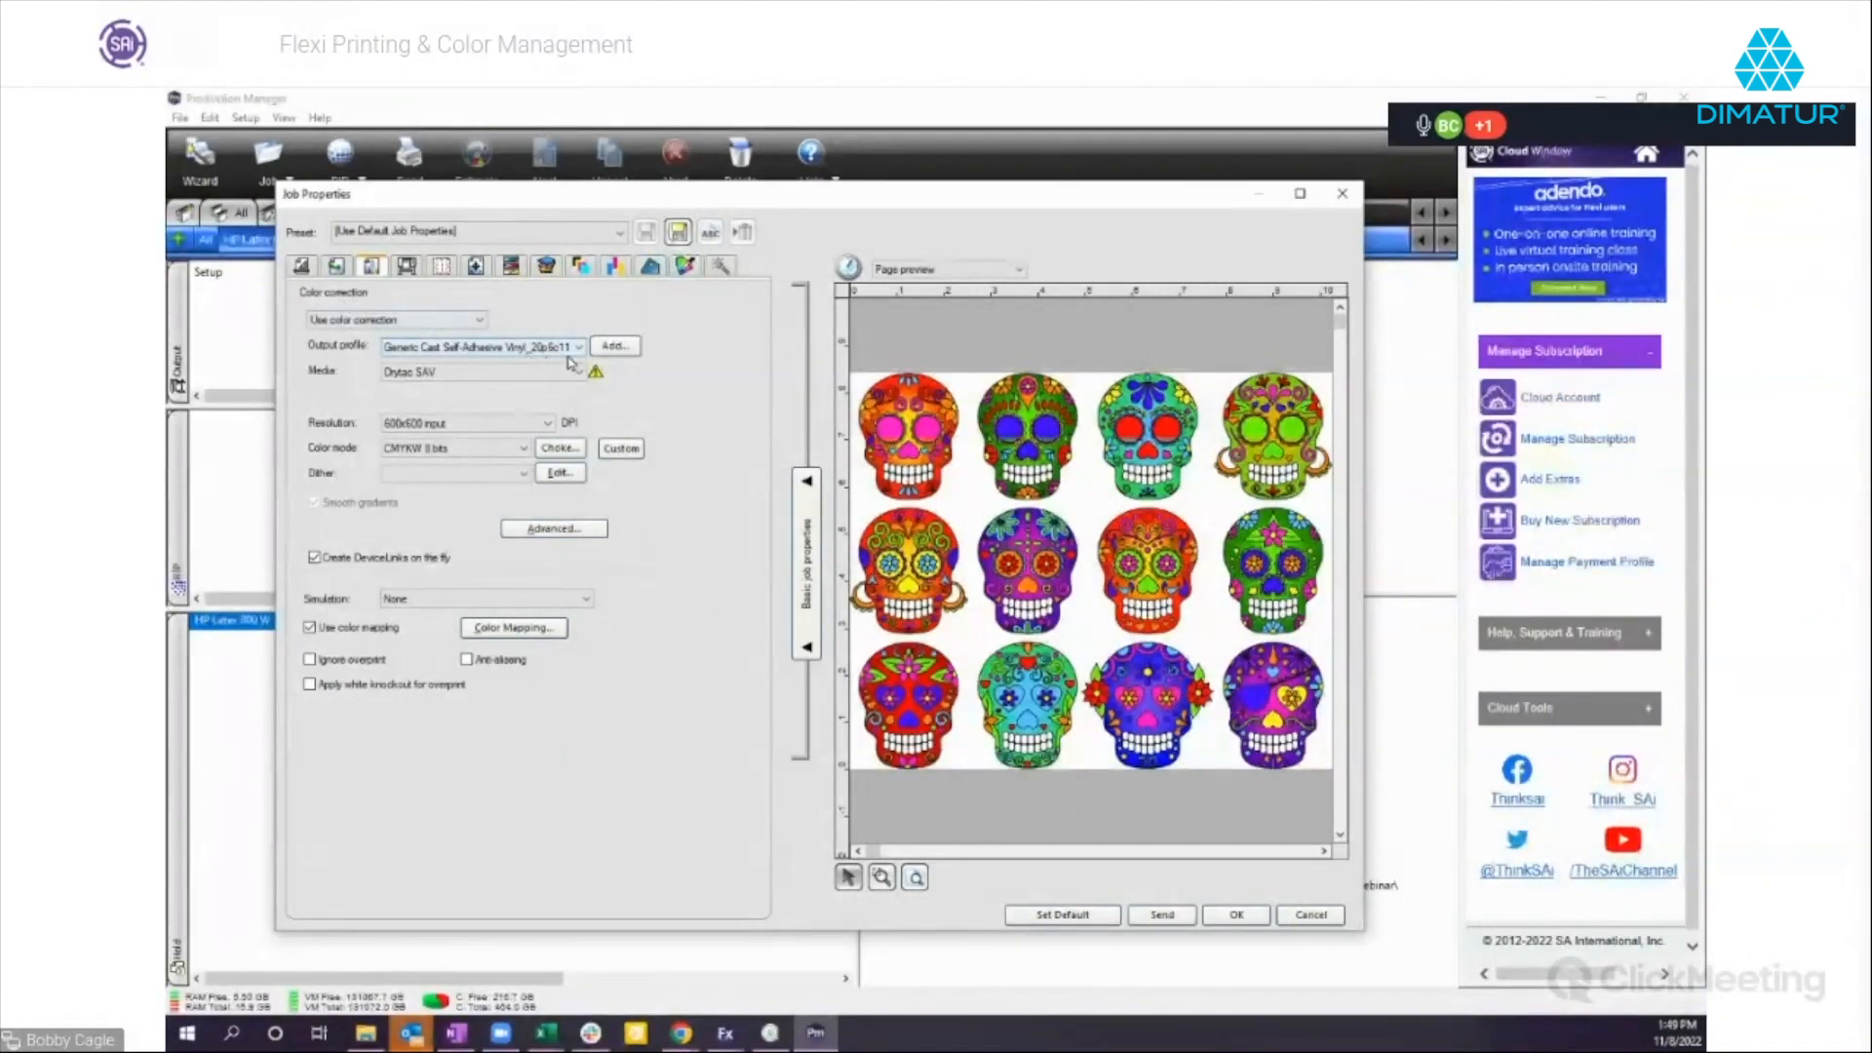
left_click(555, 530)
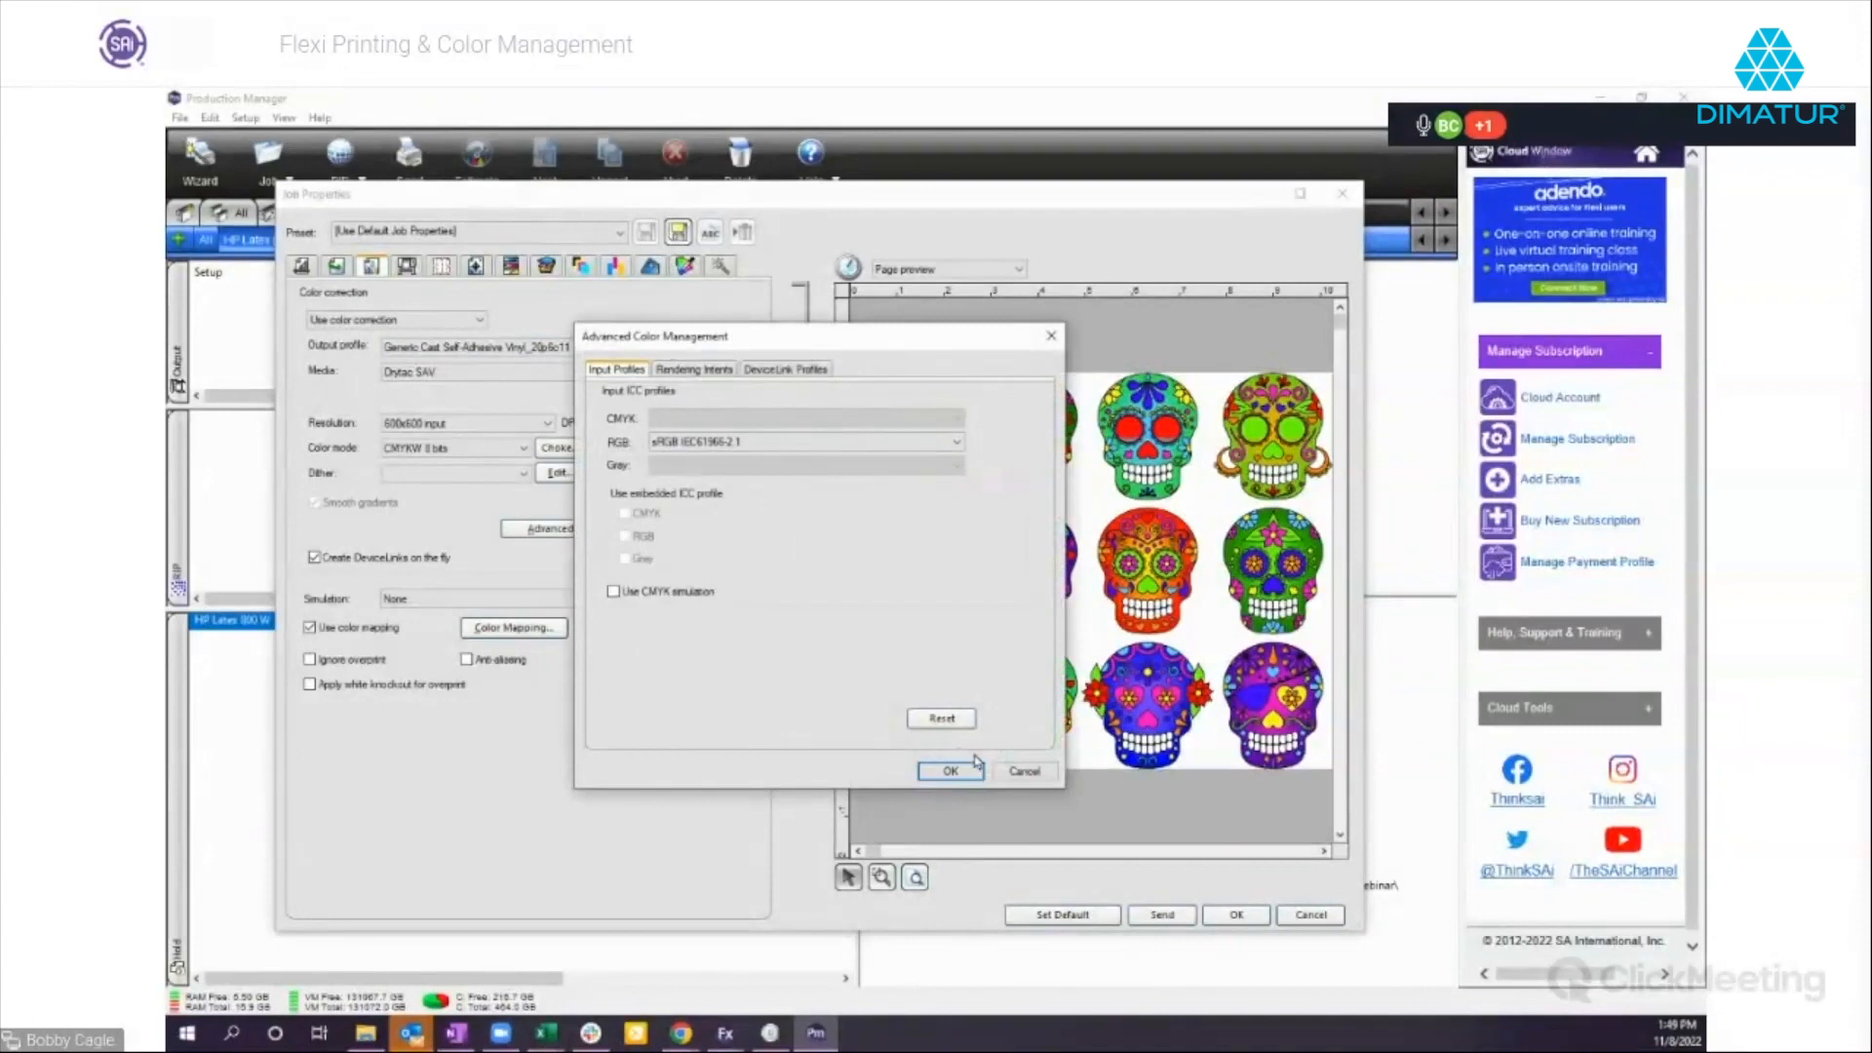
left_click(1019, 772)
left_click(1310, 915)
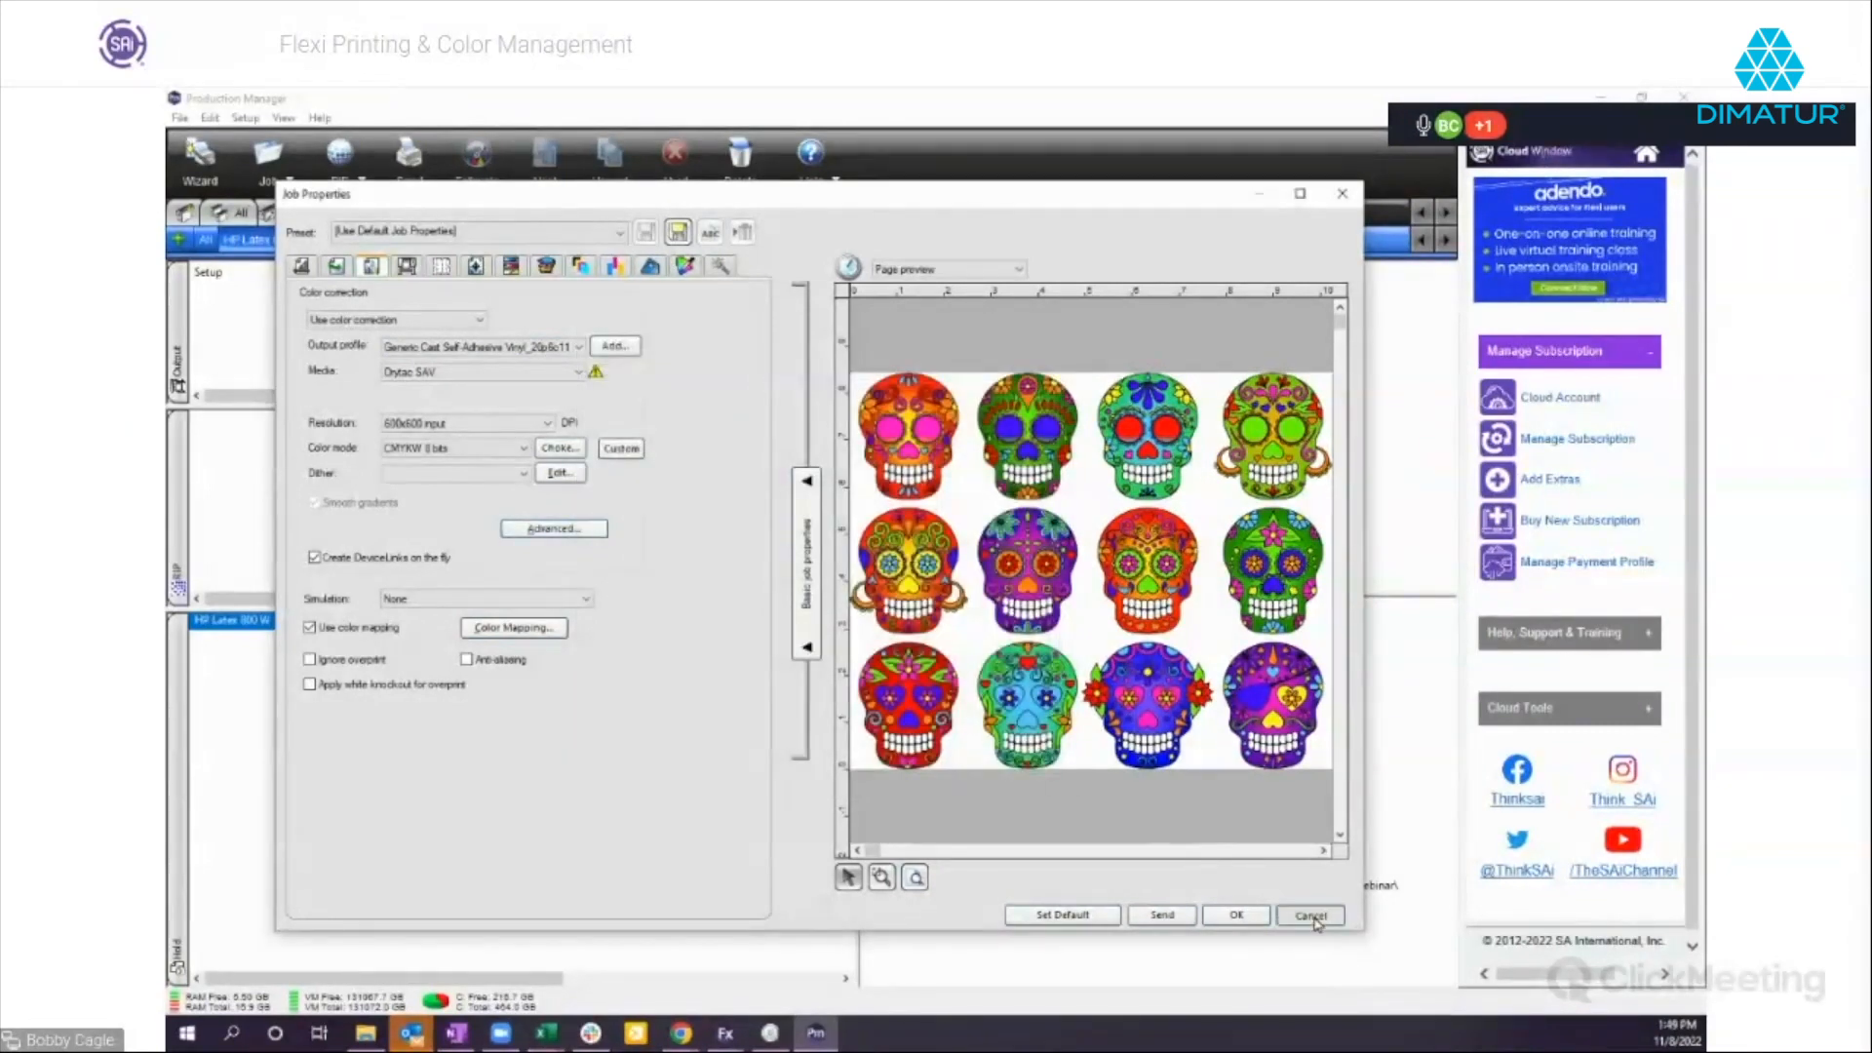
Switch to the Untitled 4 document in Flexi and open RIP and Print with the local Production Manager, adopting the PM color settings.
left_click(718, 1039)
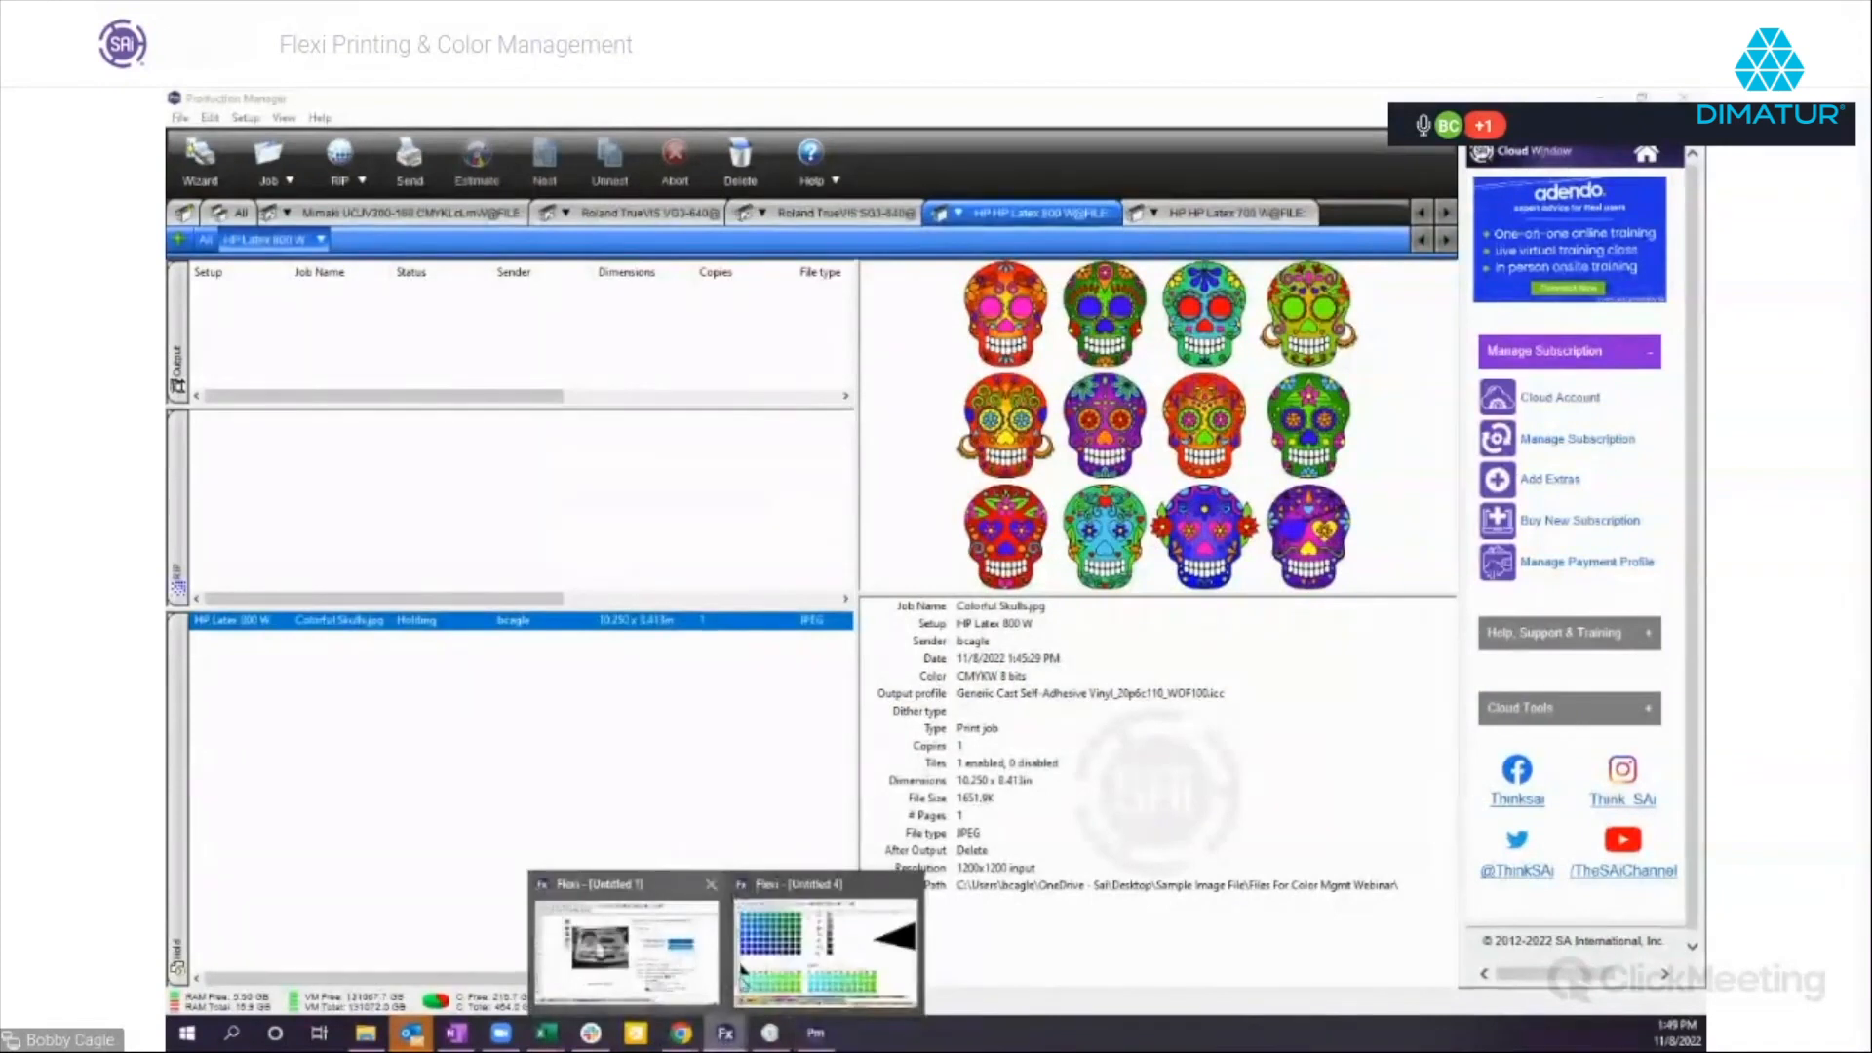
left_click(794, 970)
left_click(395, 146)
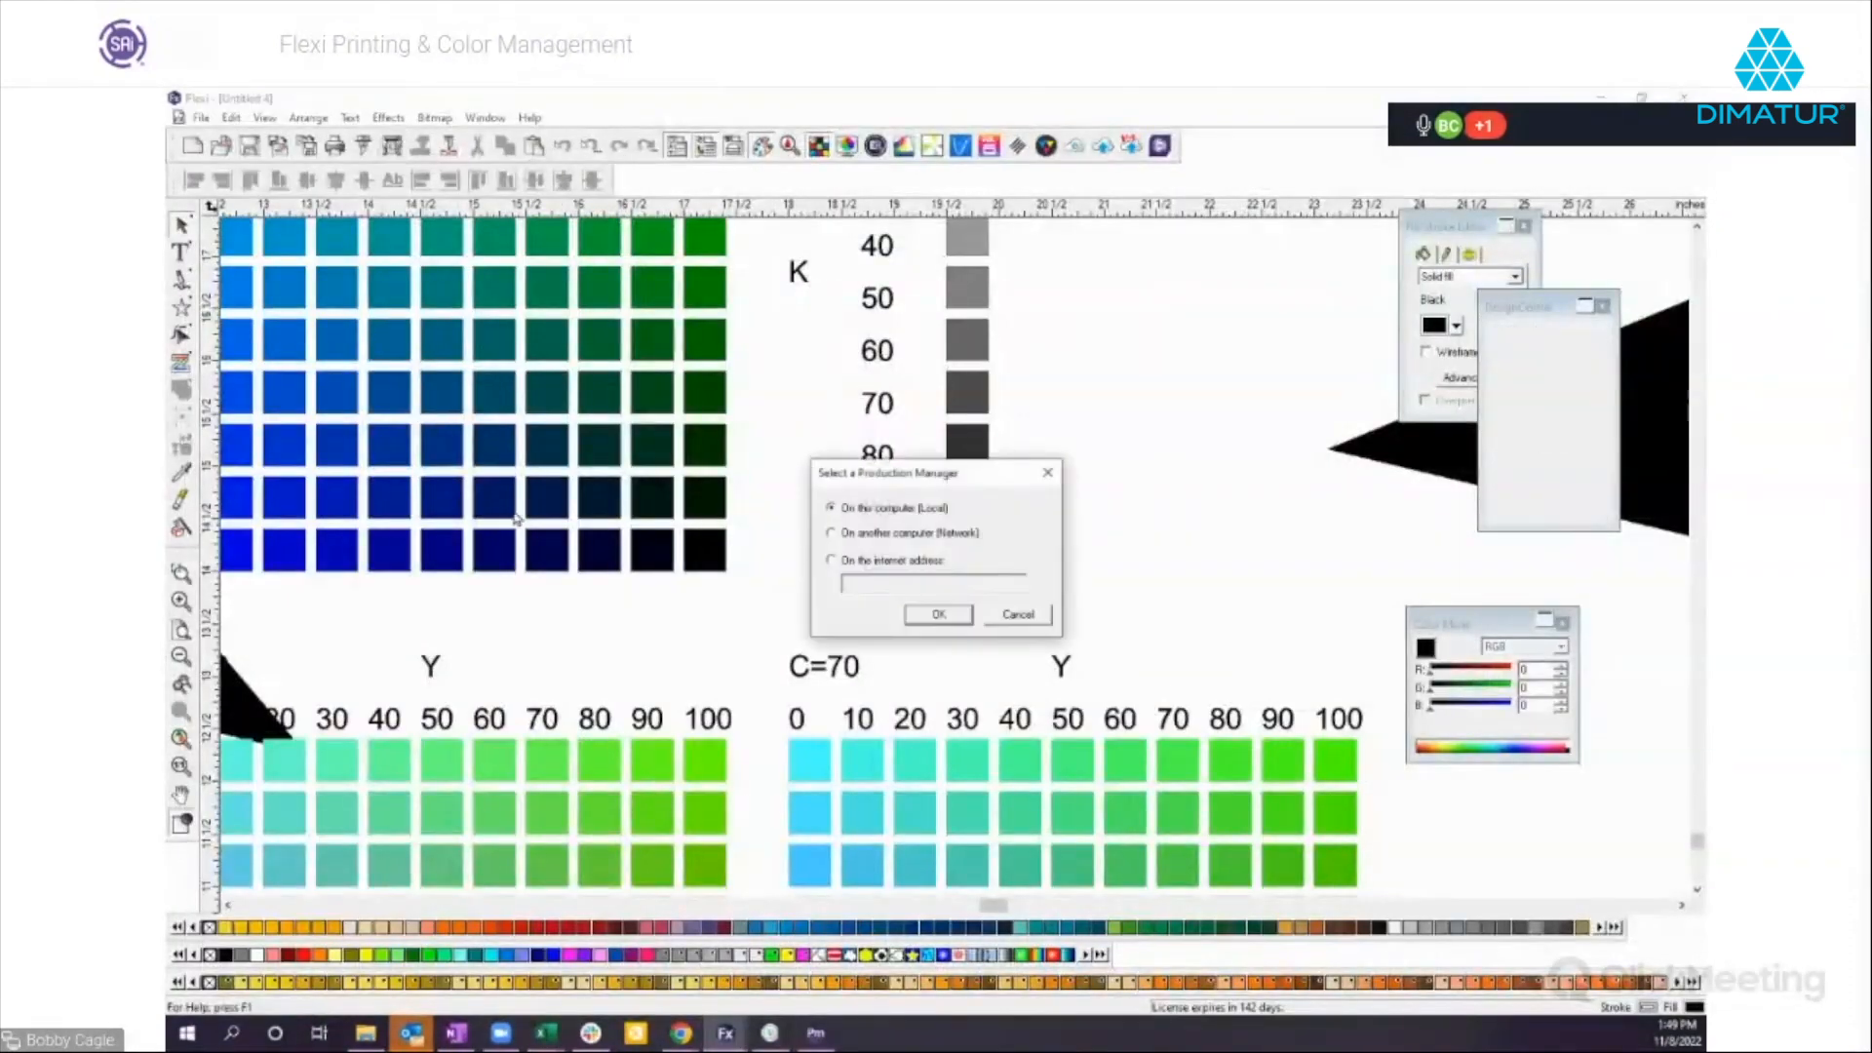
left_click(936, 615)
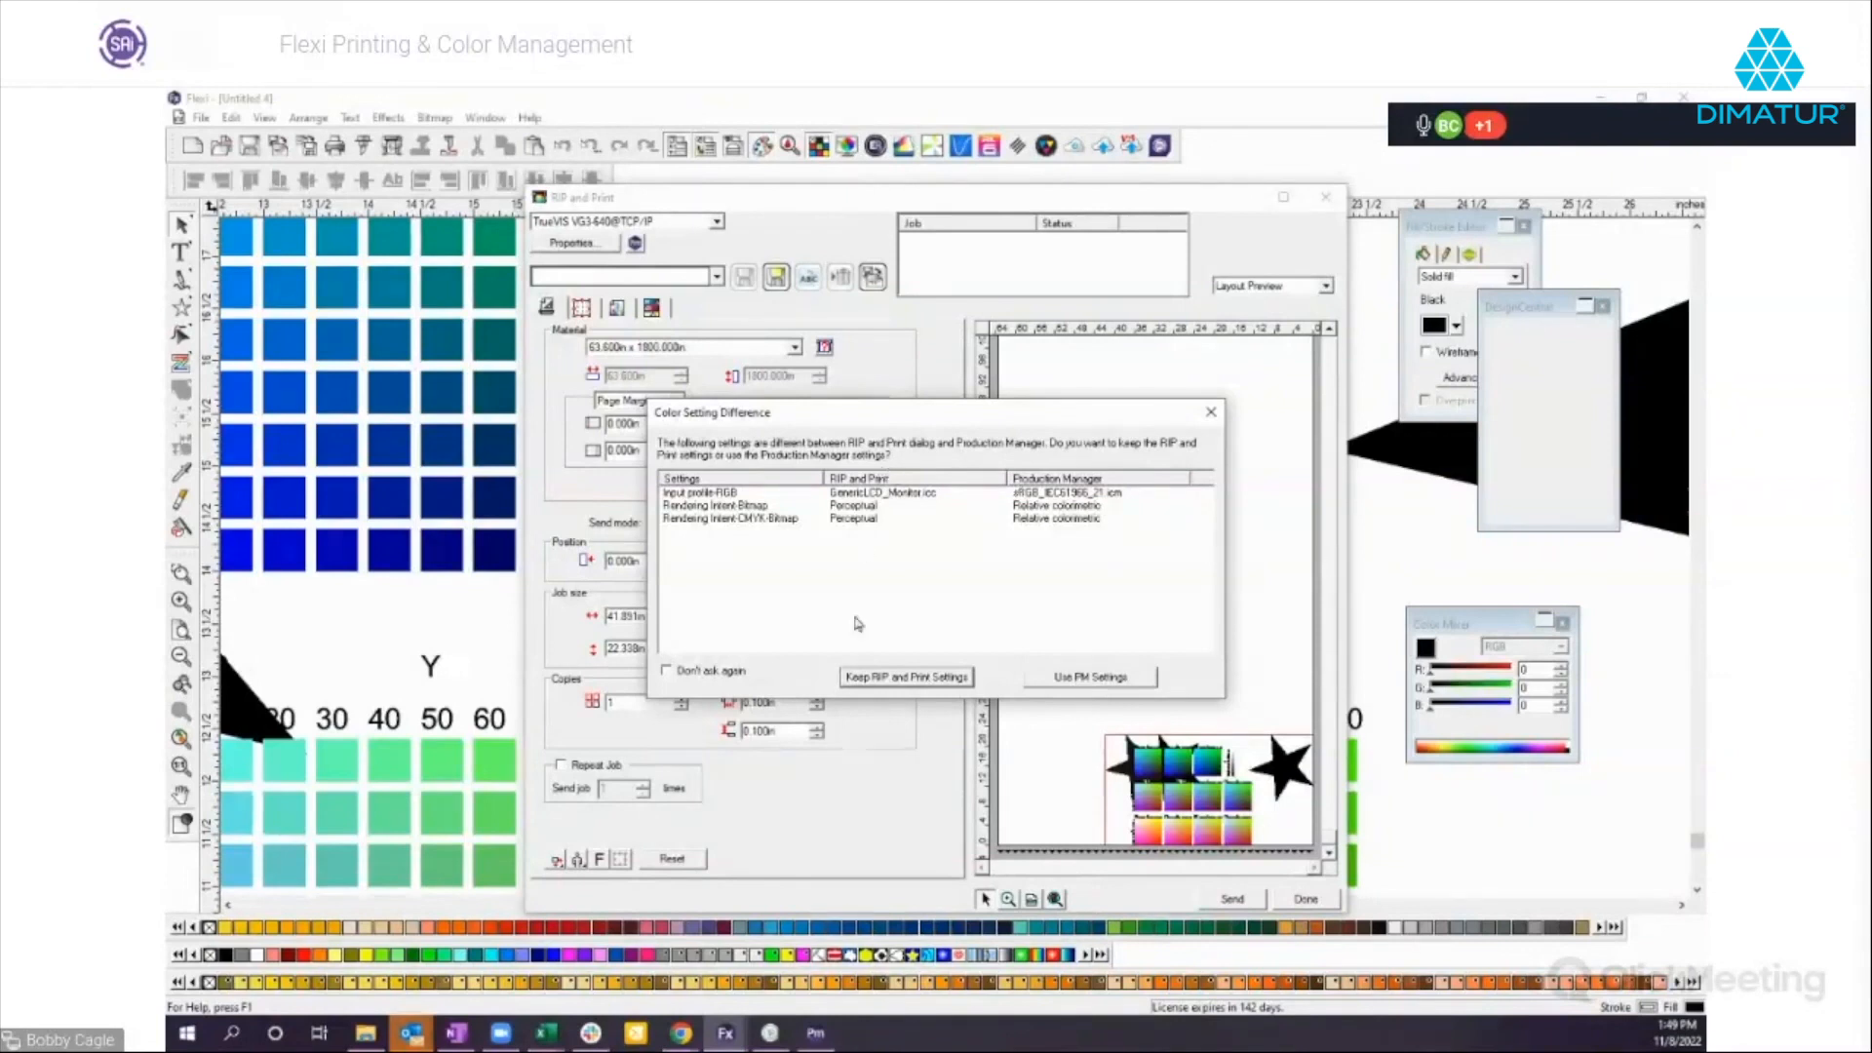
left_click(1098, 676)
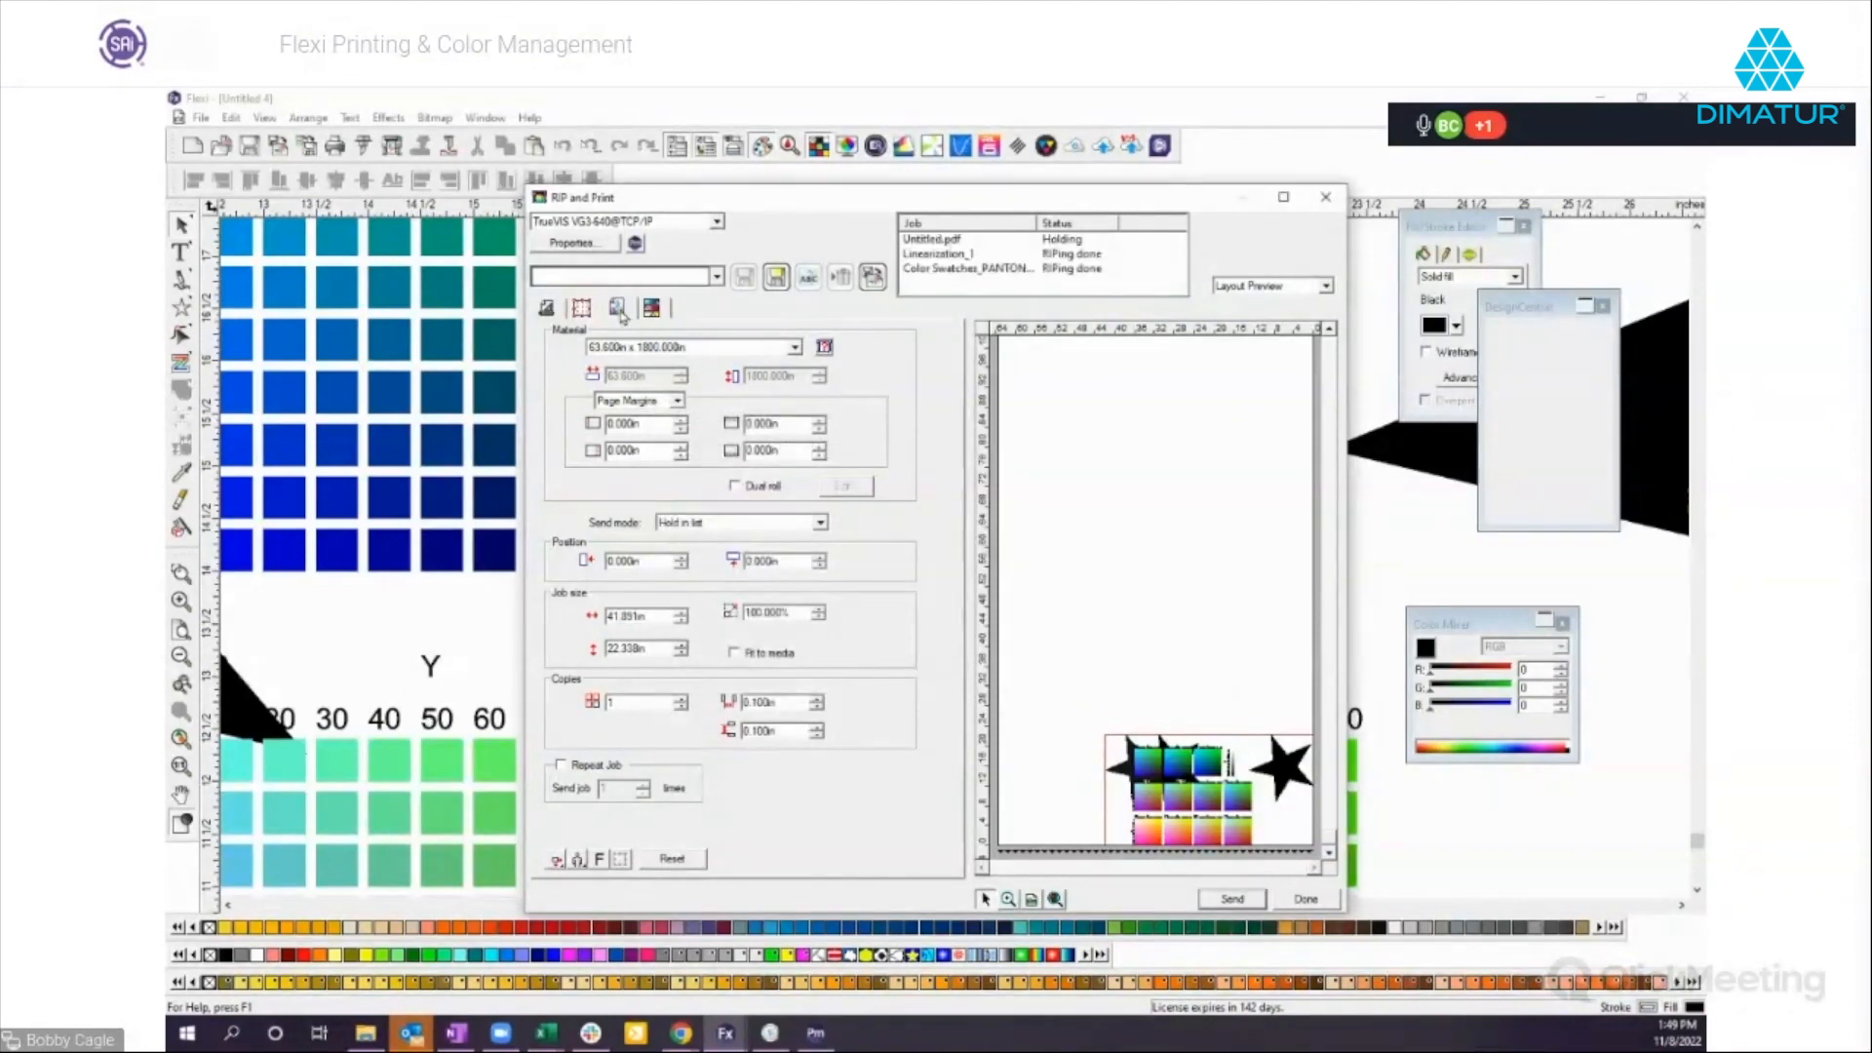
Look over the output settings and driver options for the TrueVIS VG3-640 in RIP and Print.
left_click(619, 310)
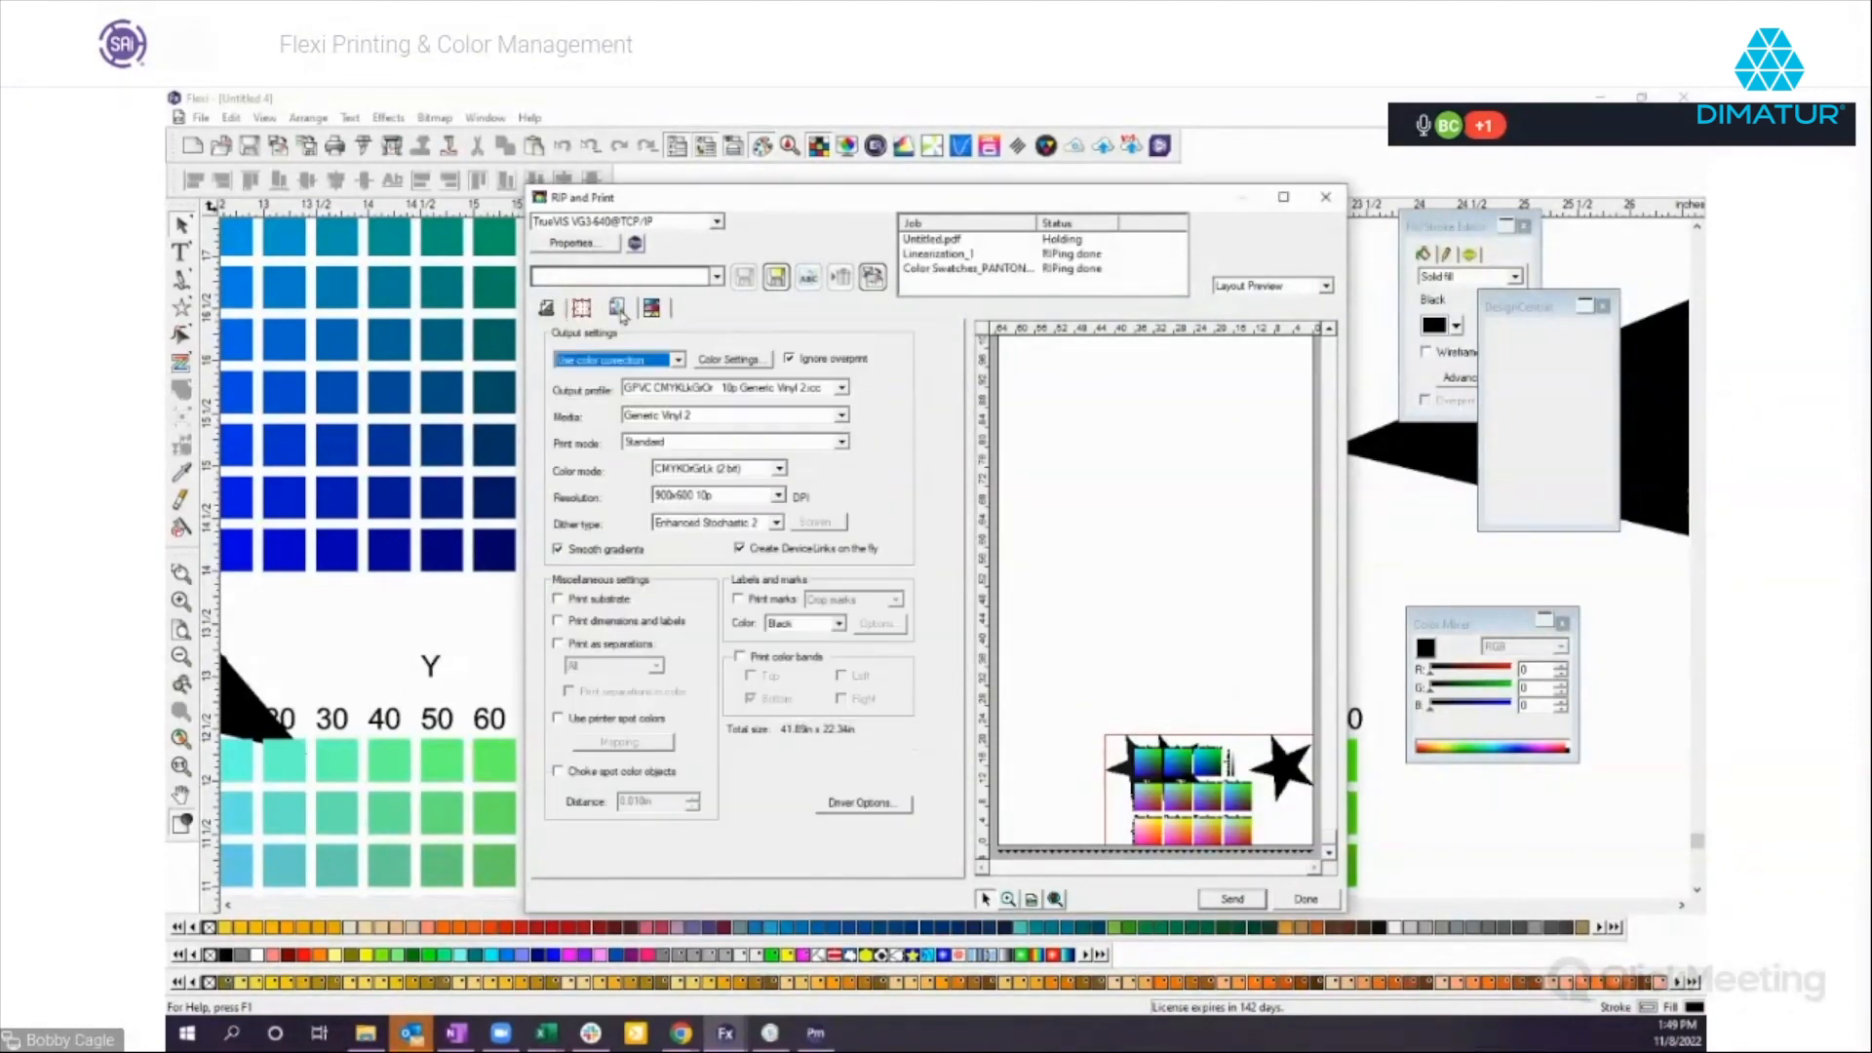
left_click(870, 804)
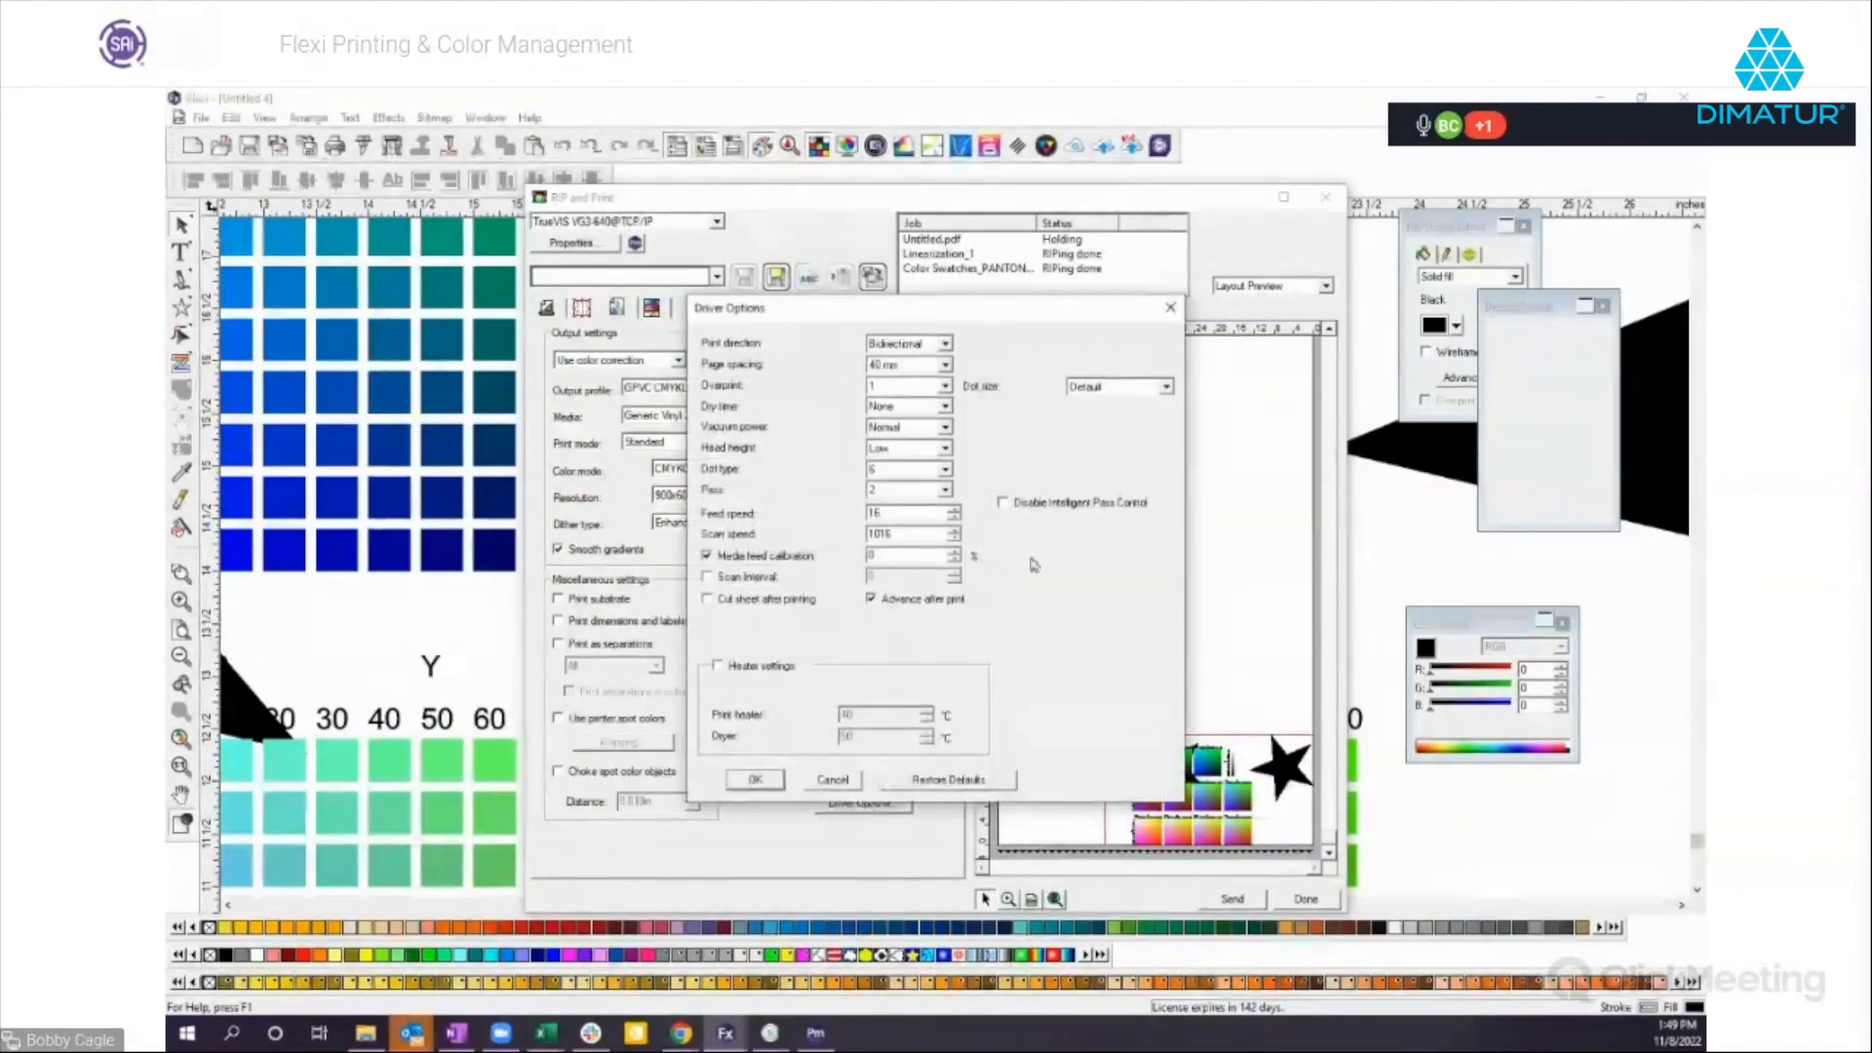
left_click(756, 780)
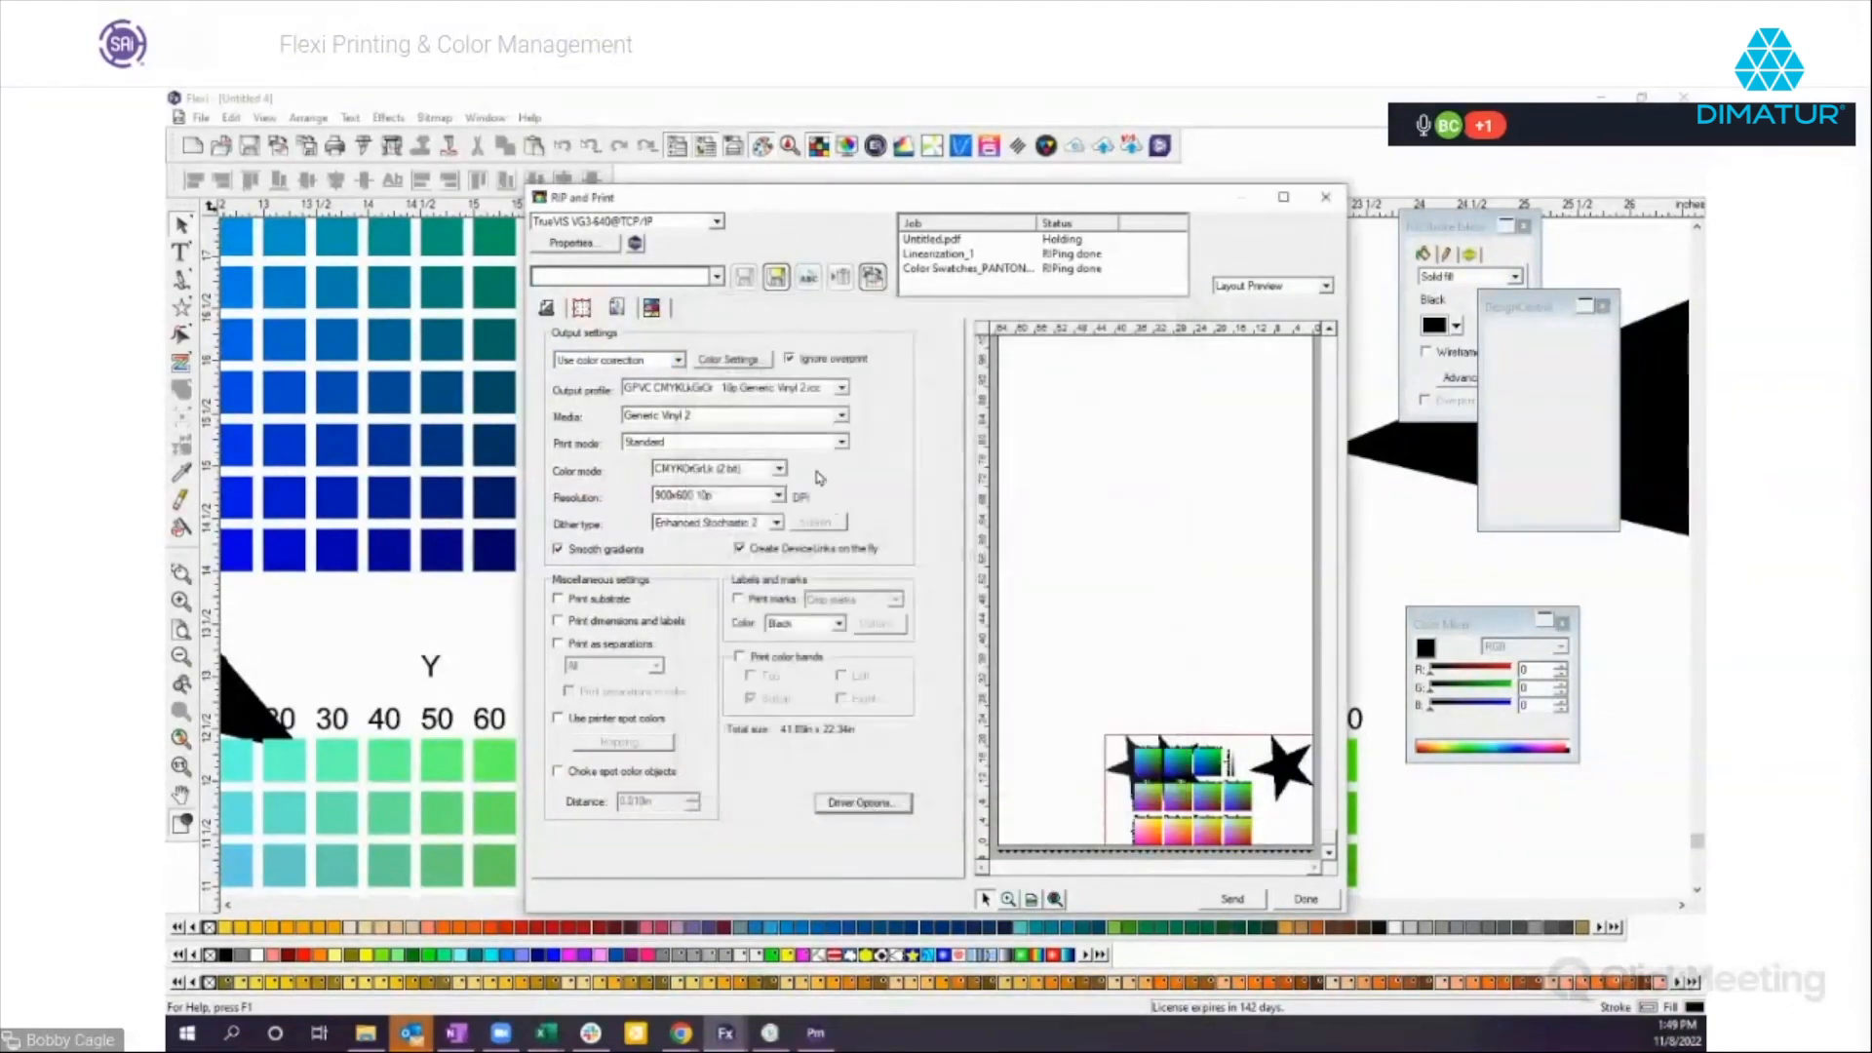
Review the input profile, rendering intent and DeviceLink color settings for the print, and close RIP and Print without sending.
left_click(731, 361)
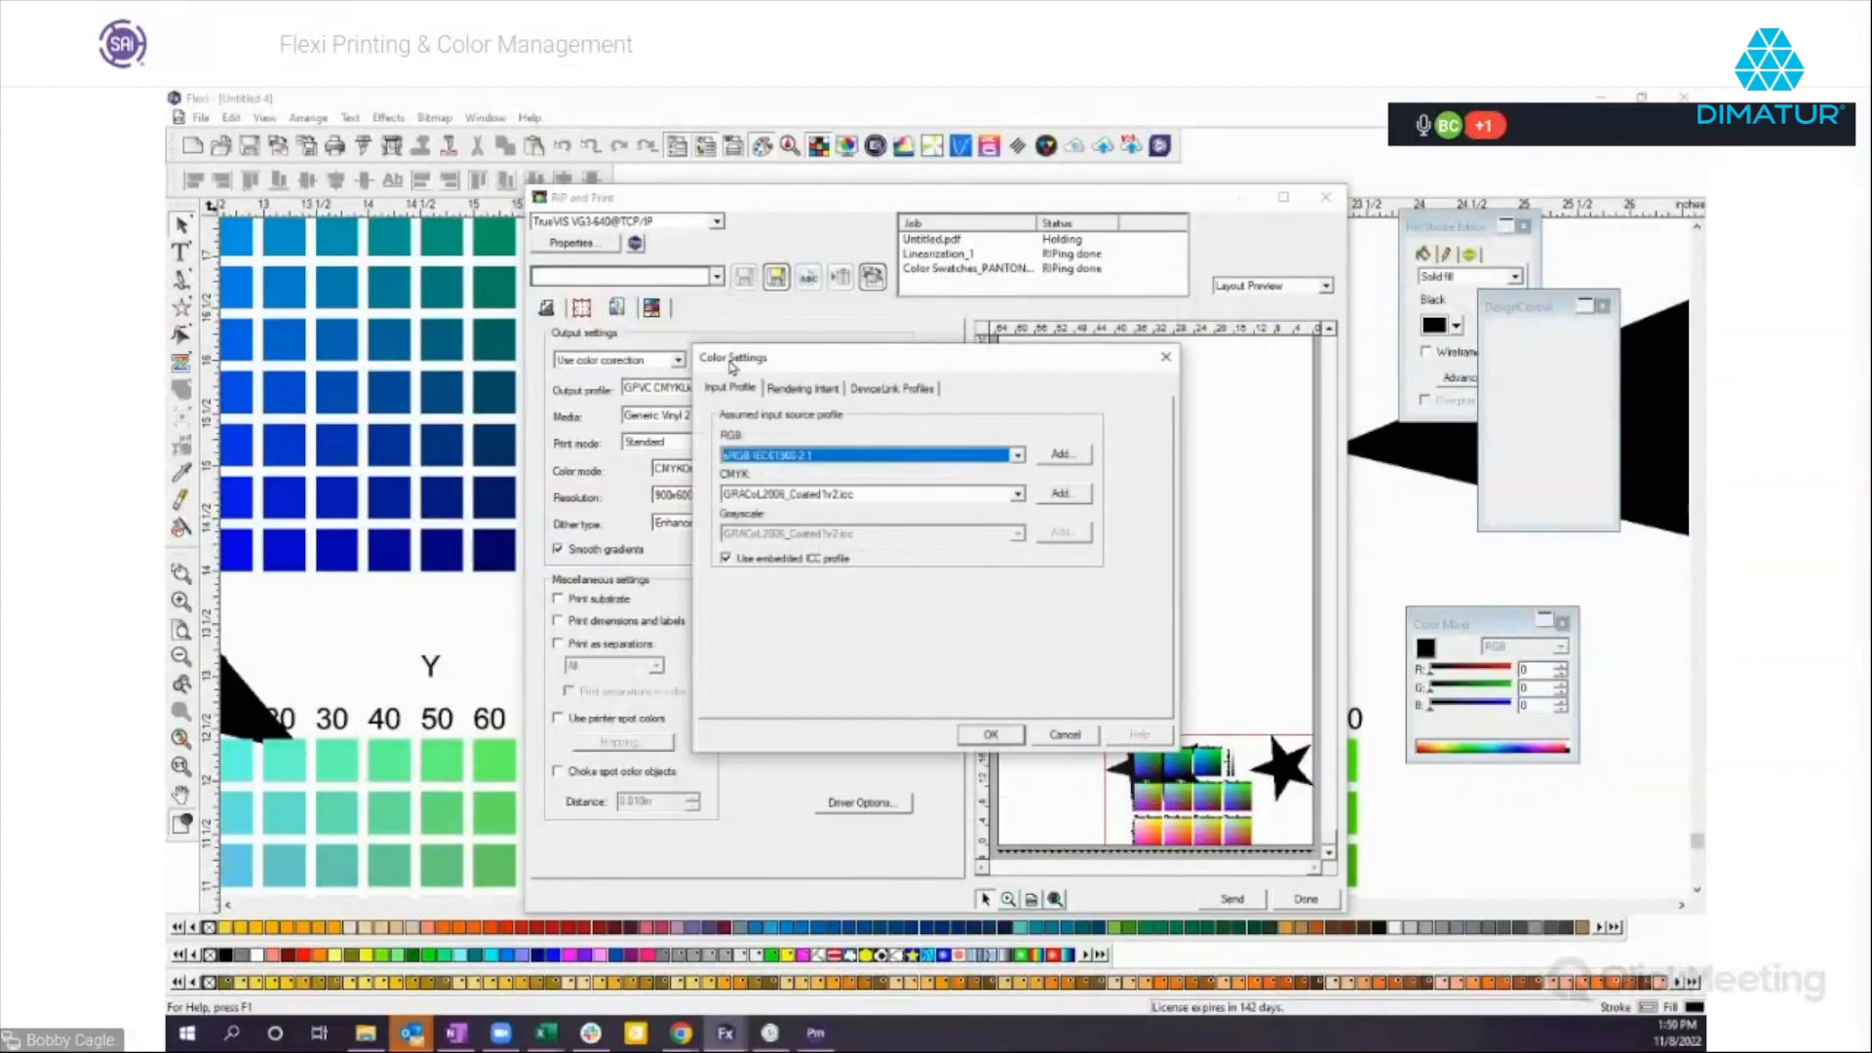
left_click(796, 389)
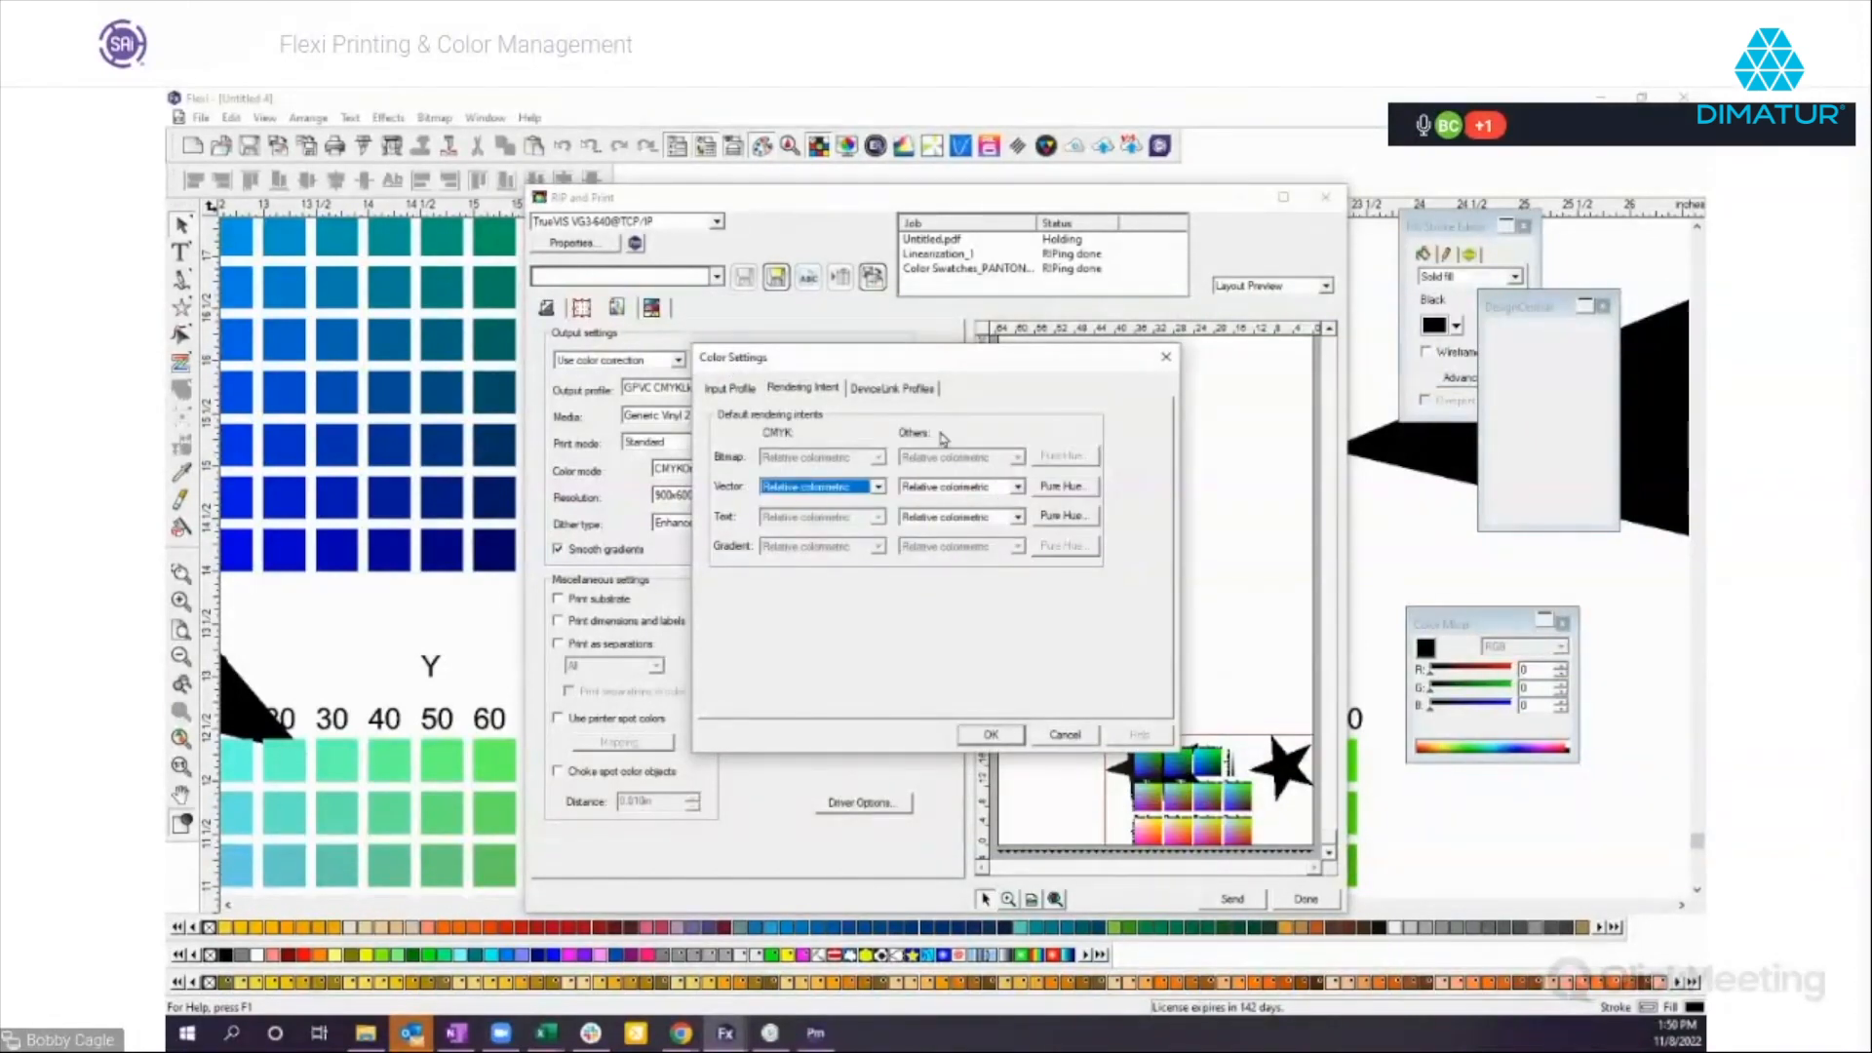
left_click(912, 393)
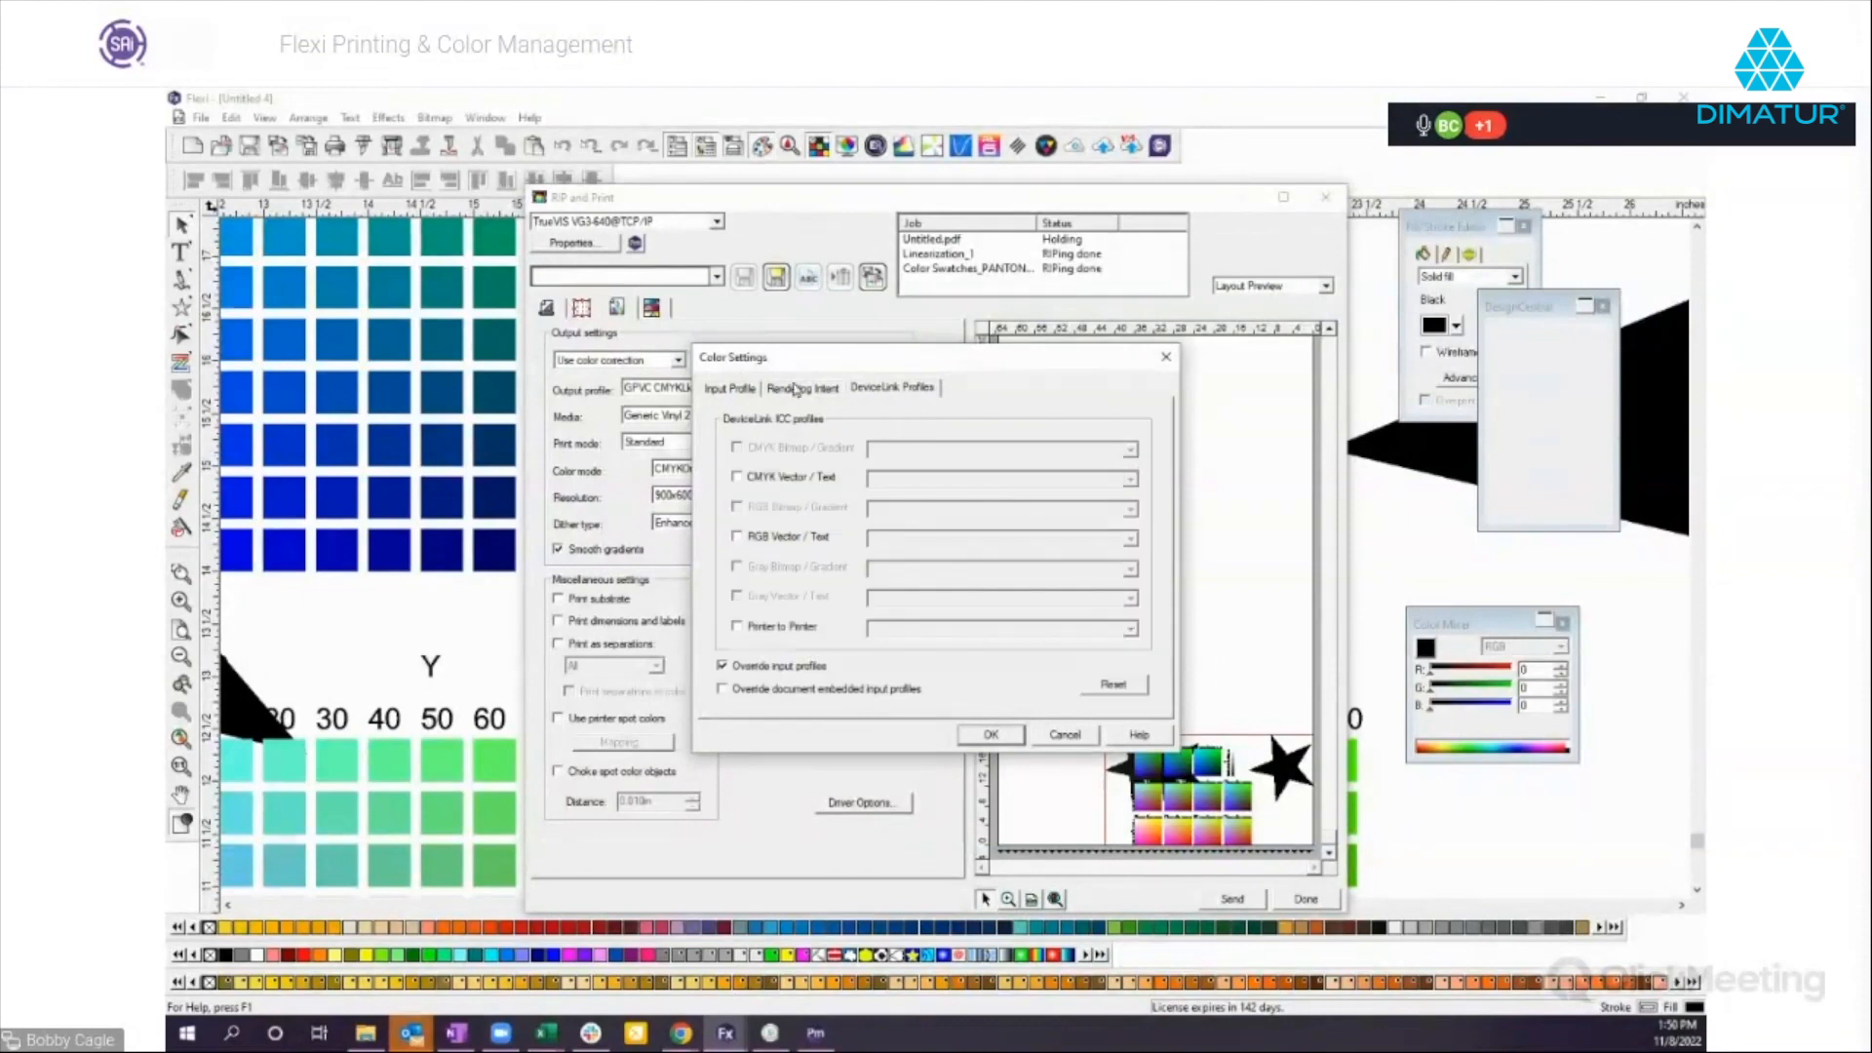
left_click(732, 391)
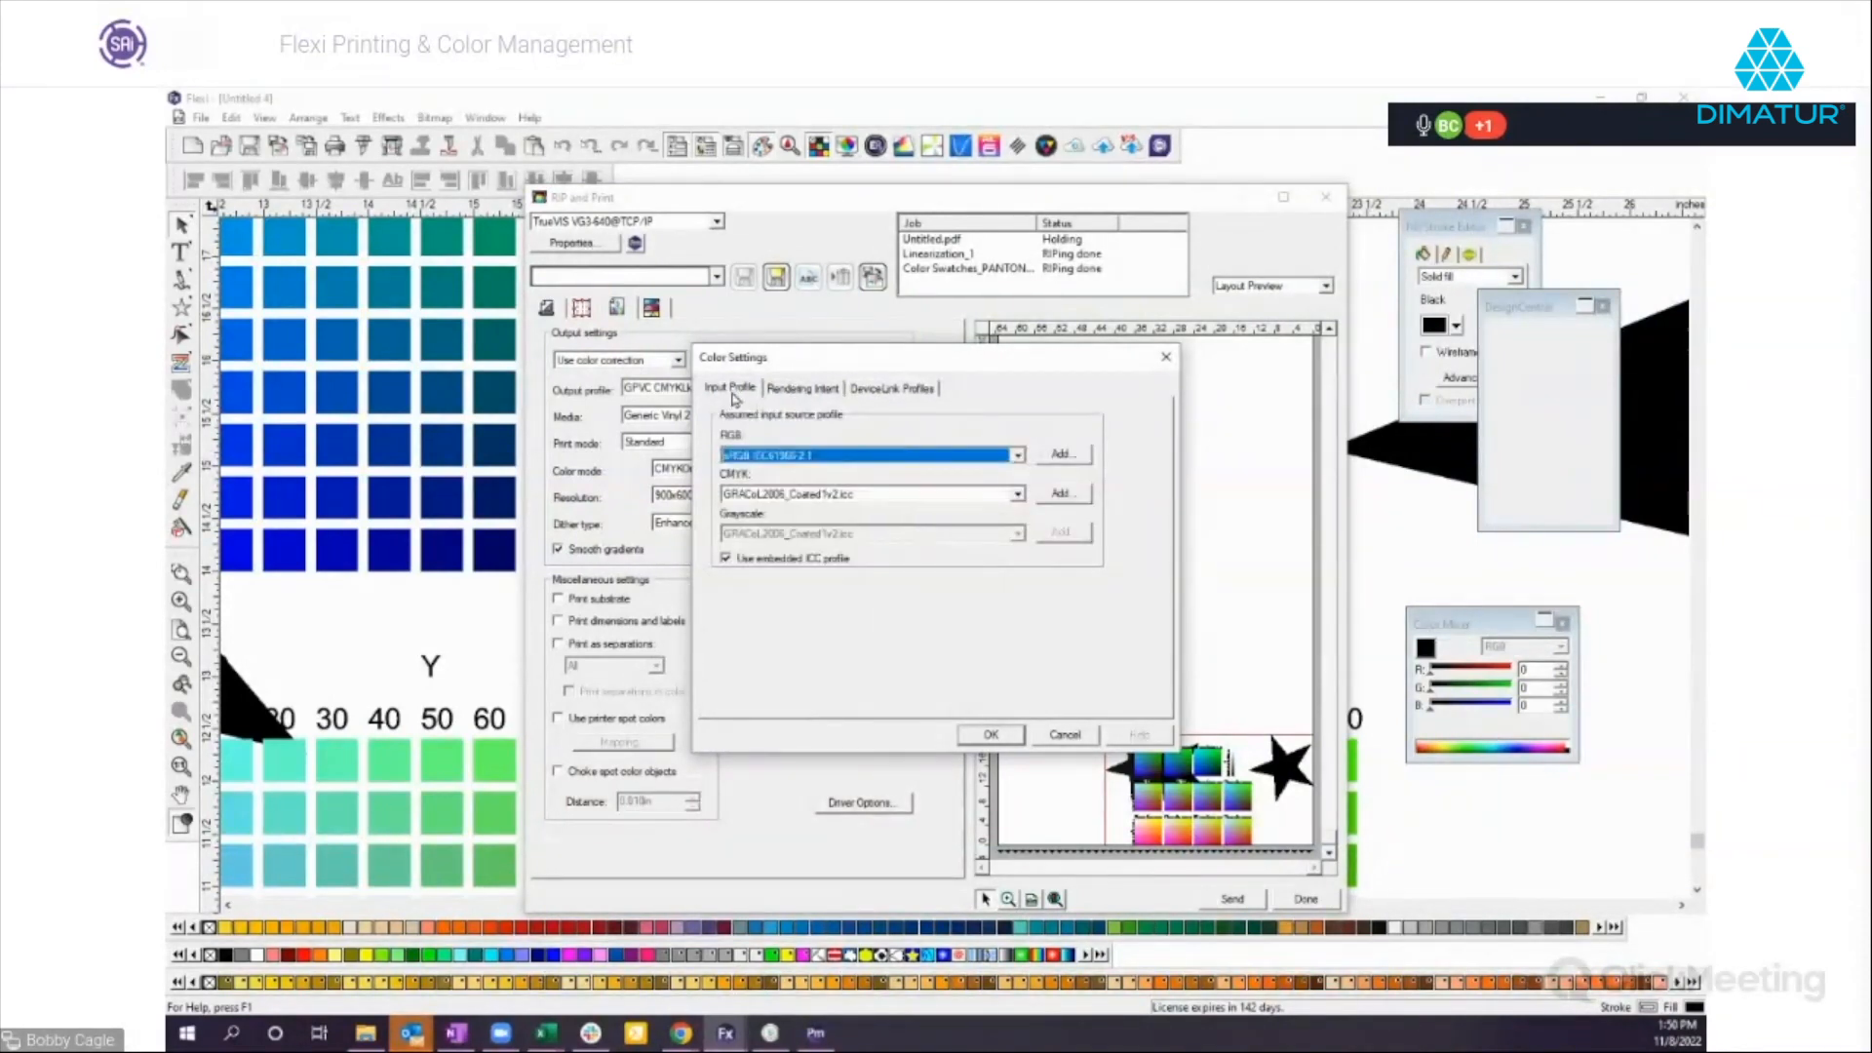
left_click(1065, 735)
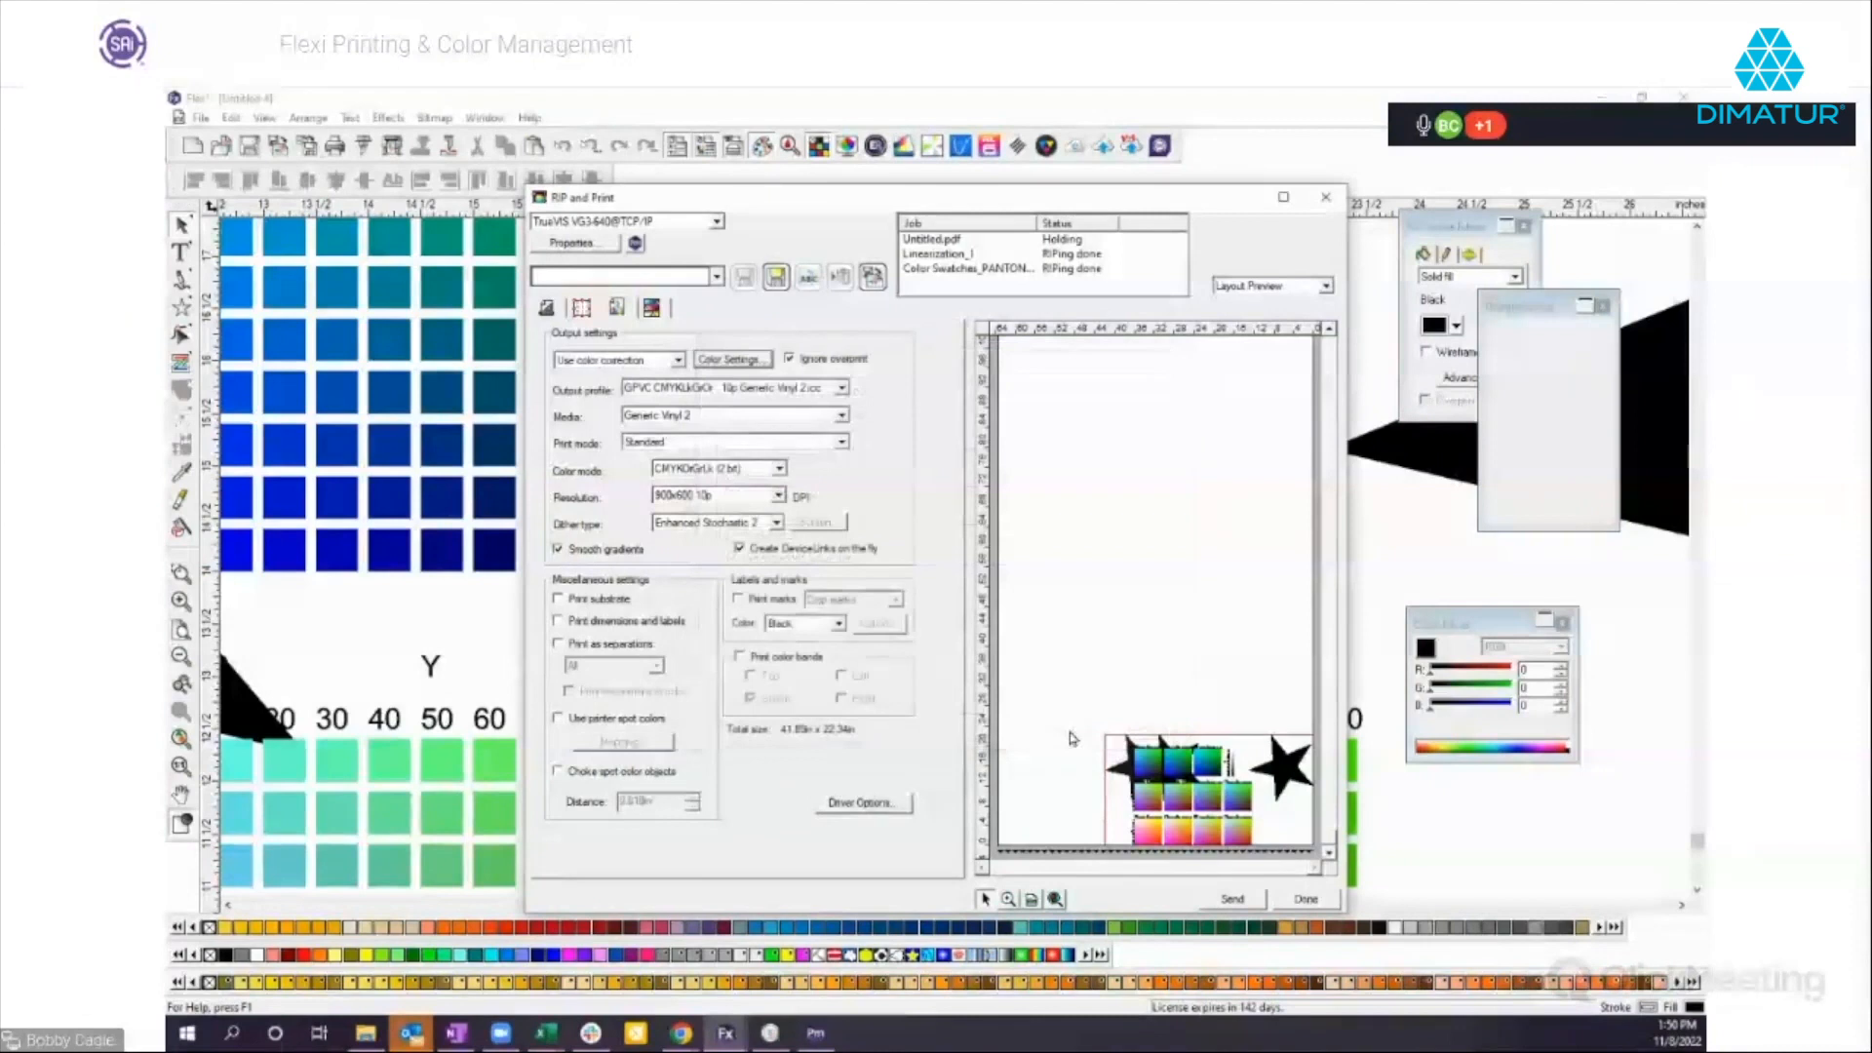
left_click(1303, 901)
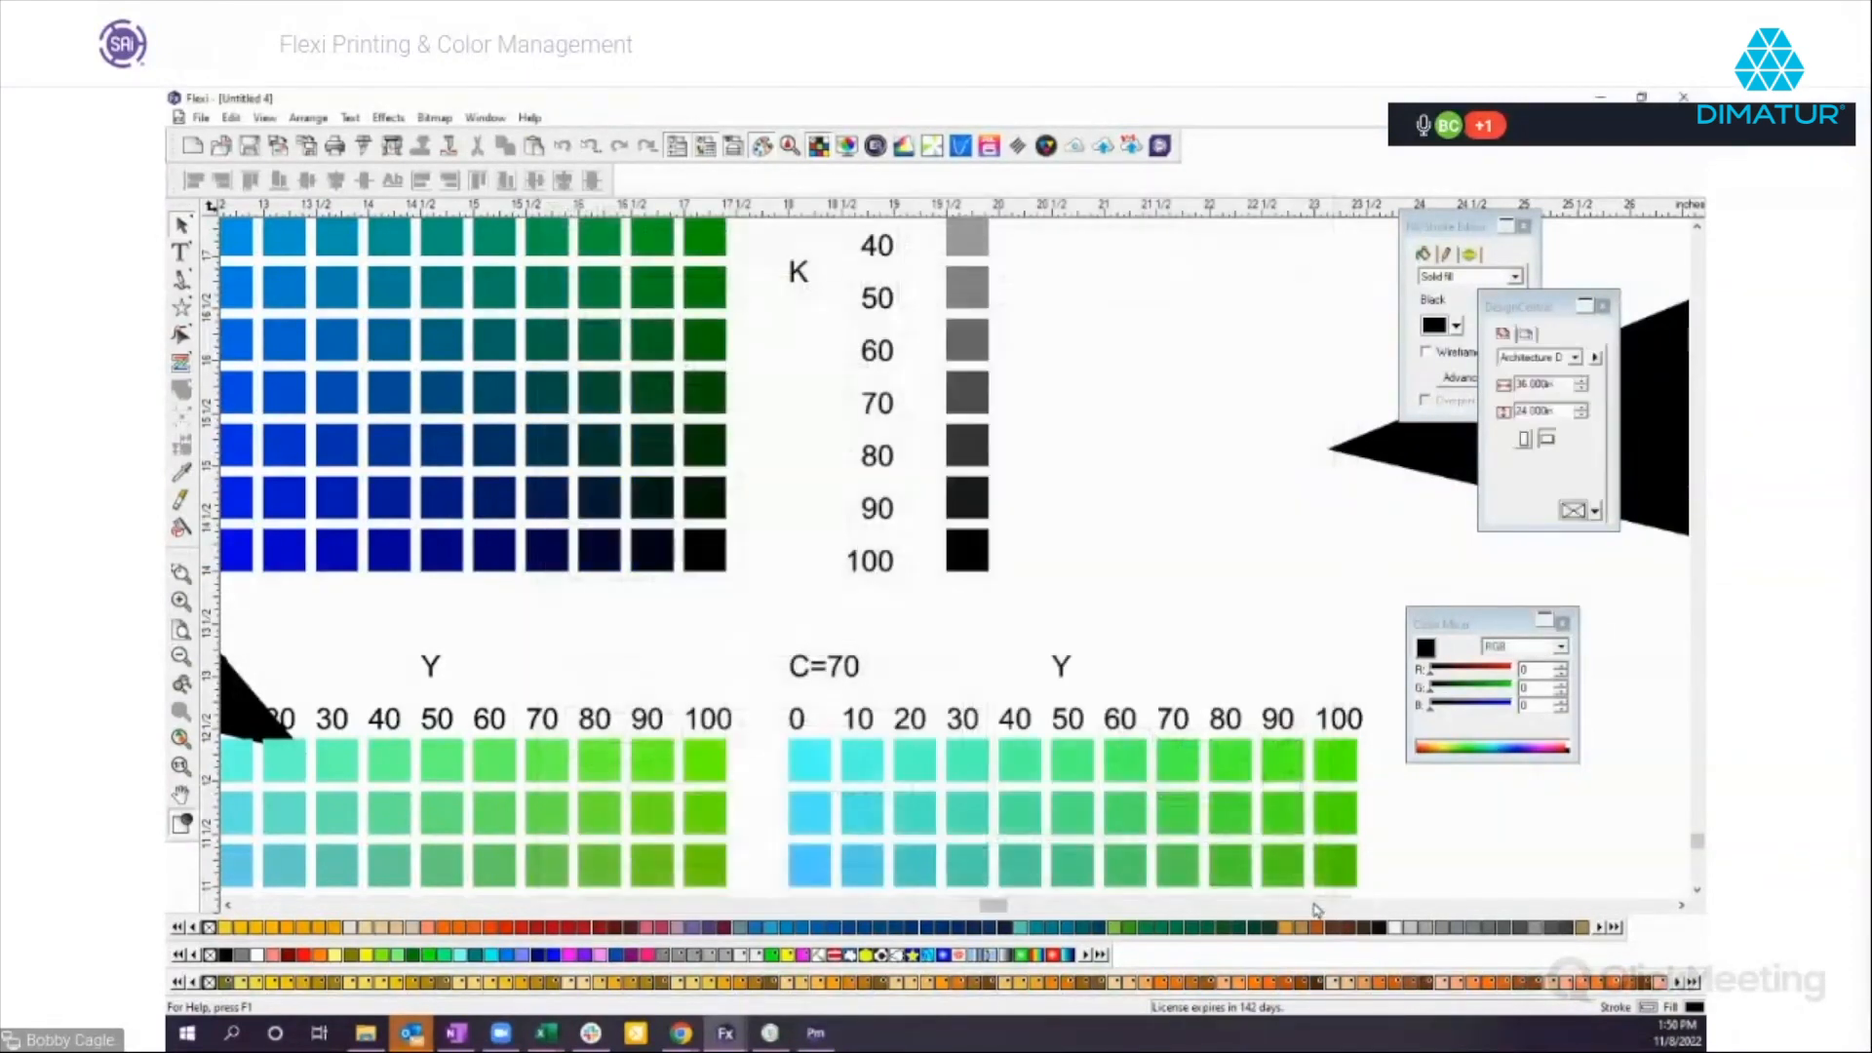
Open Flexi's own Color Settings, view the input profiles, try HP Latex 800 W as the display printer, and cancel the dialog.
left_click(231, 118)
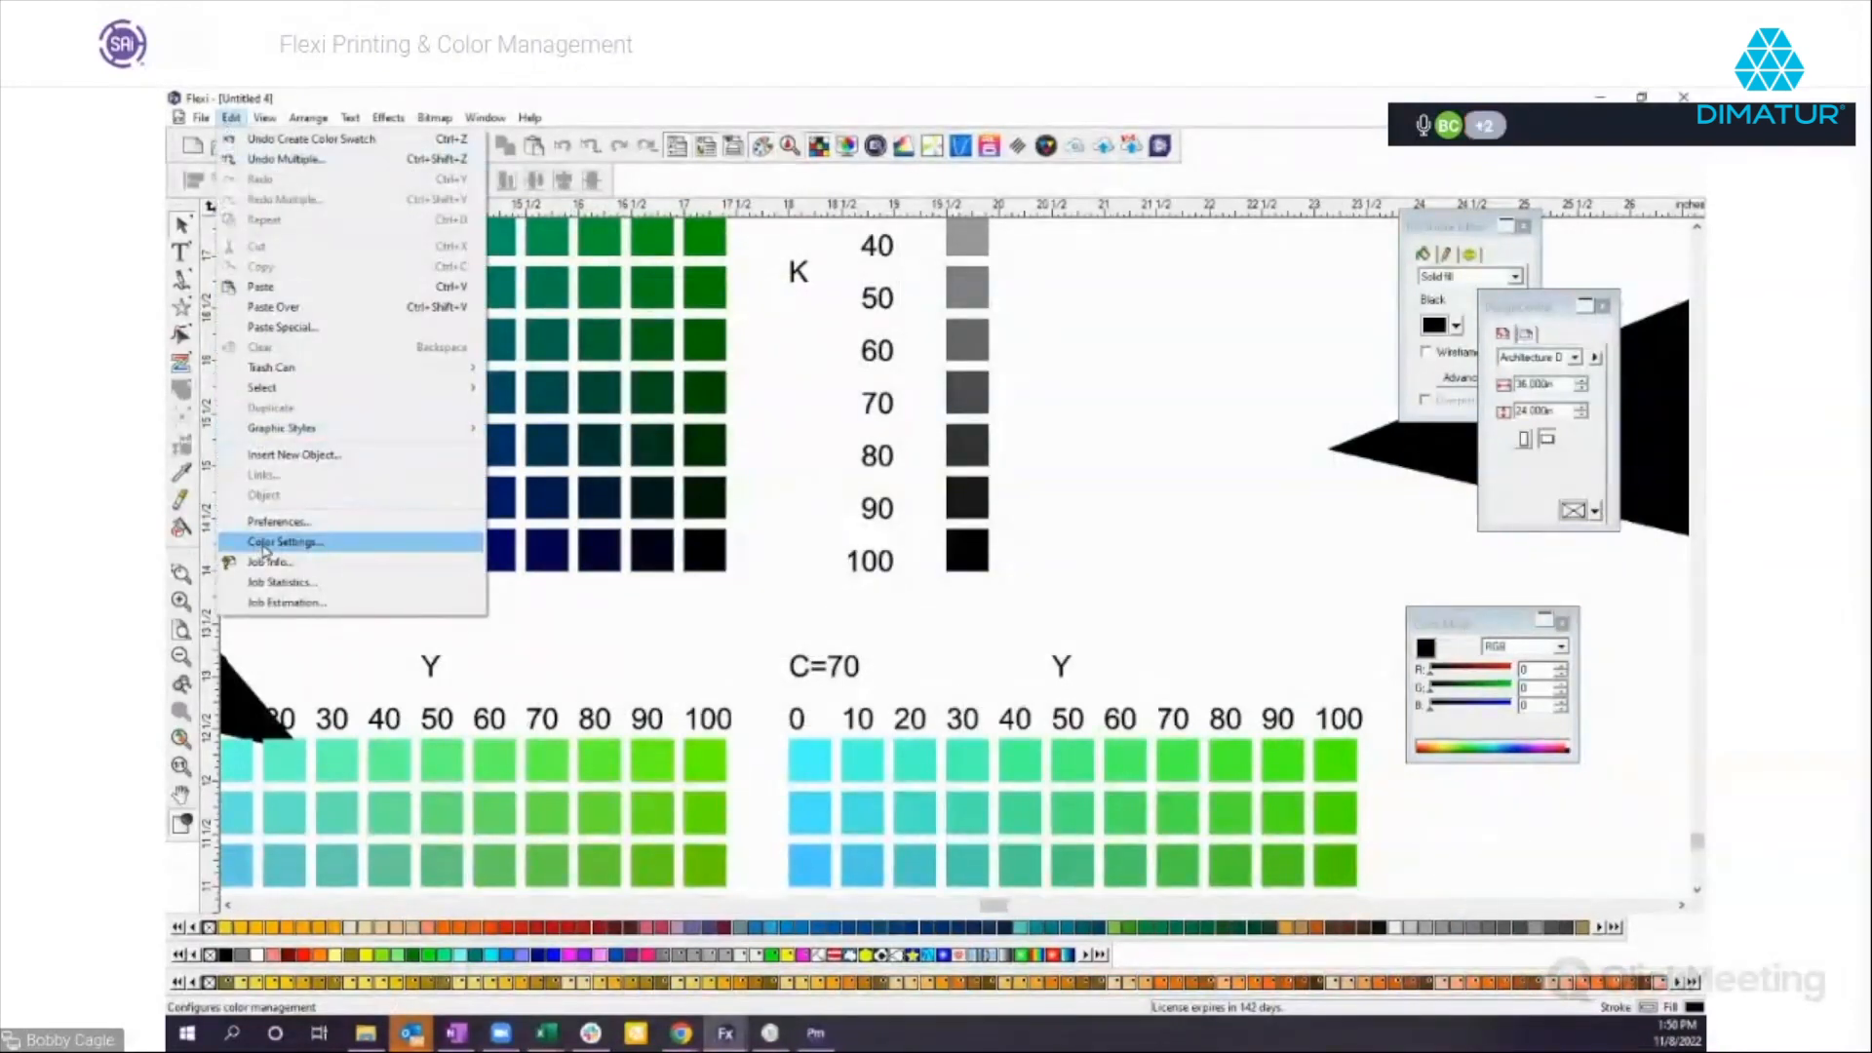
left_click(265, 542)
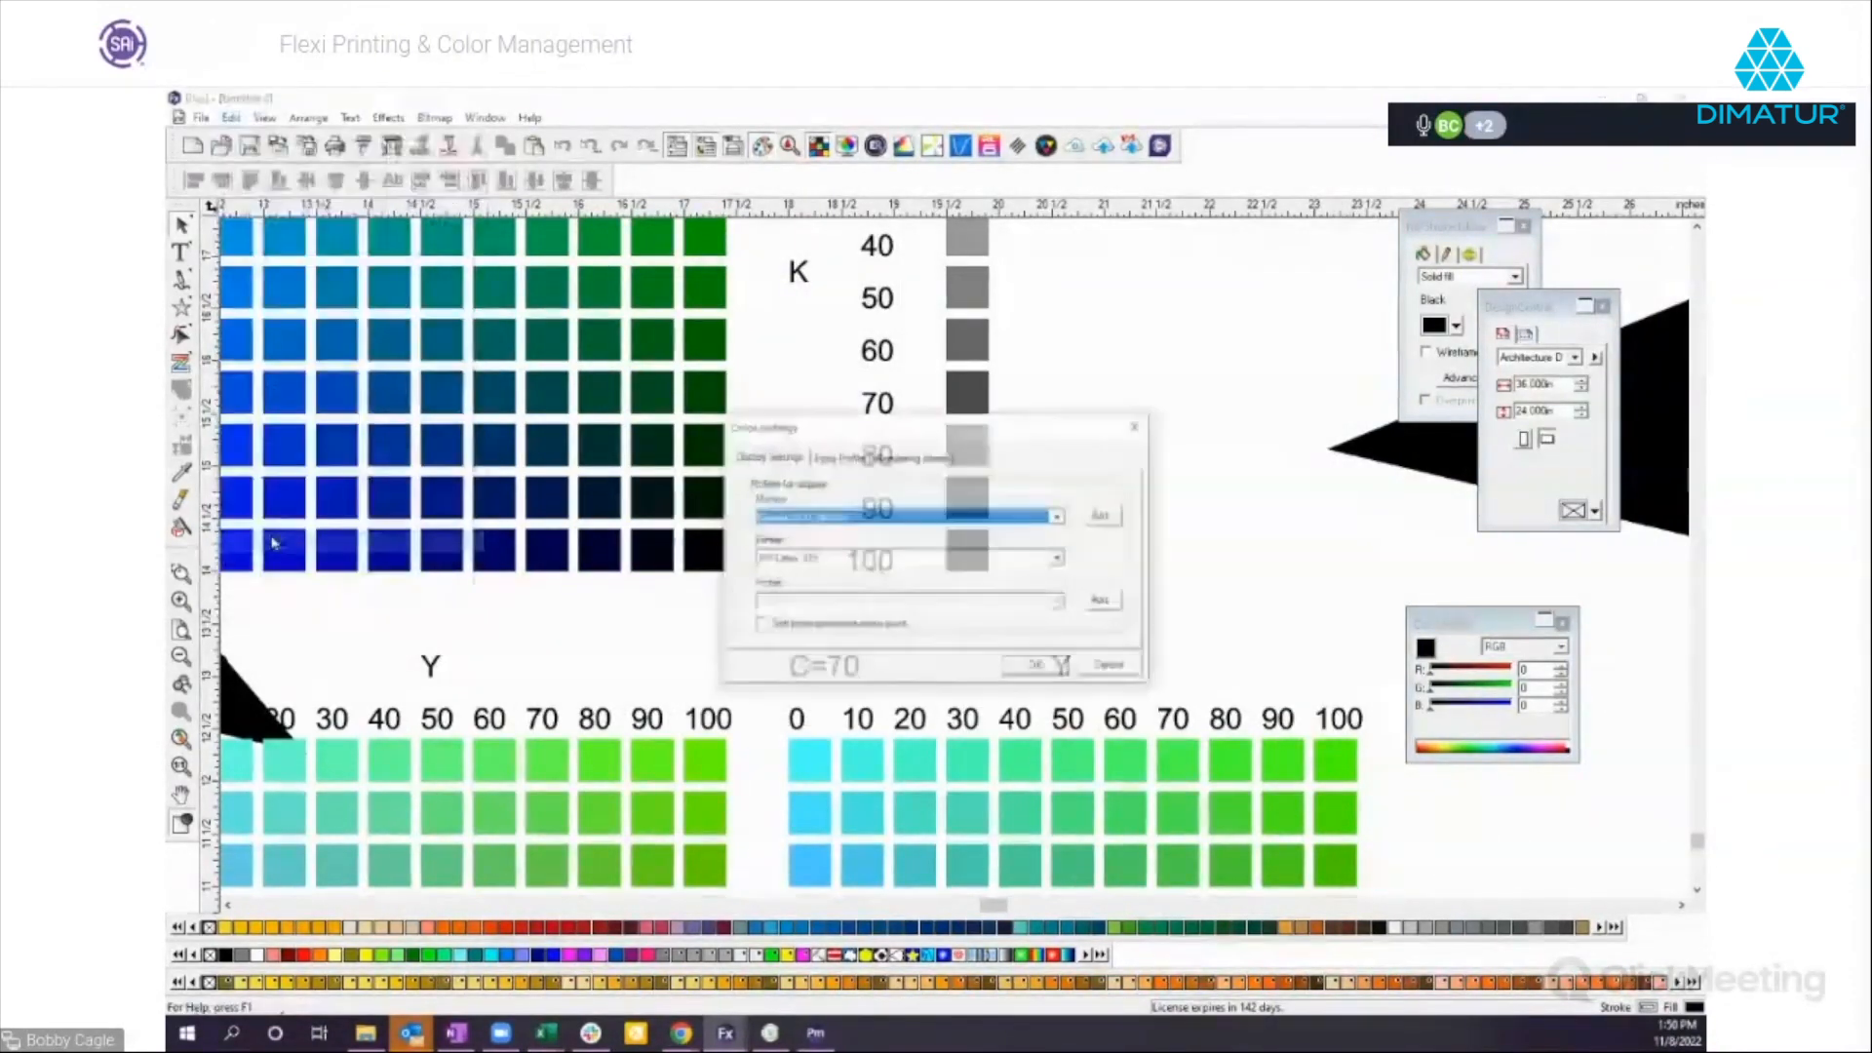
left_click(836, 457)
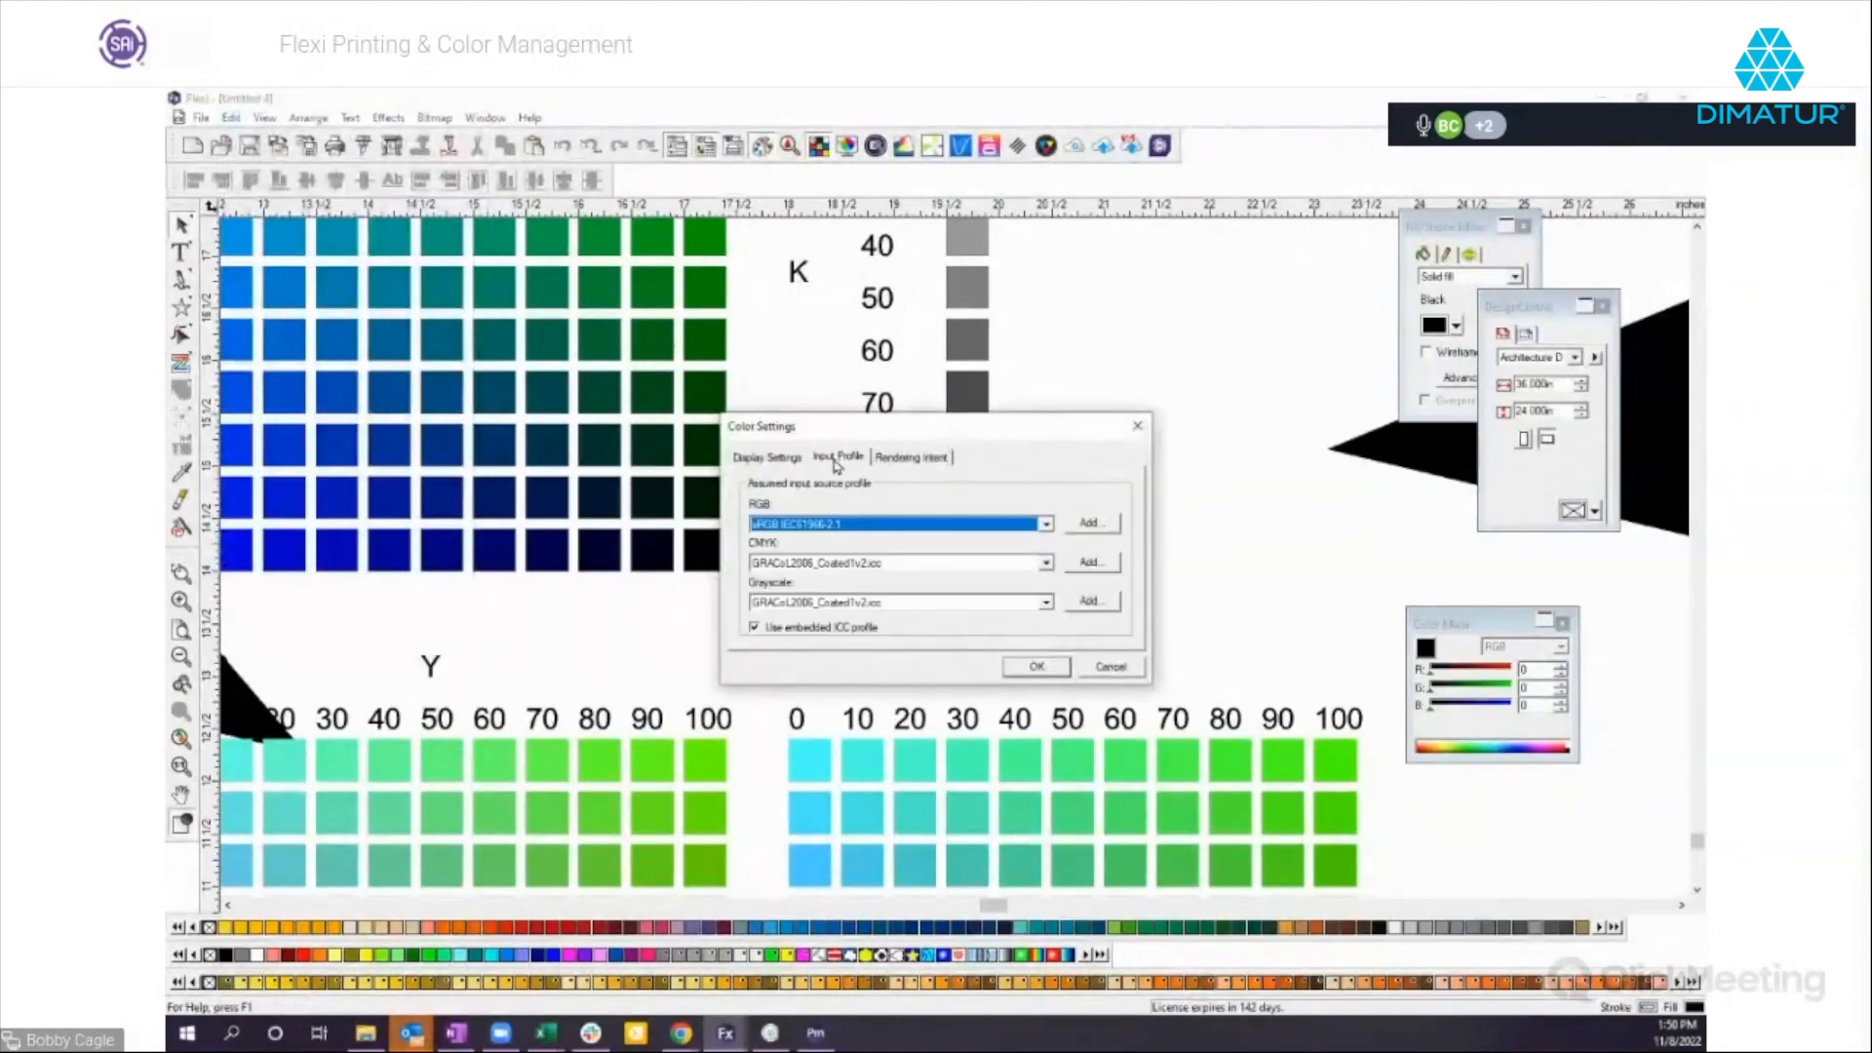
left_click(788, 457)
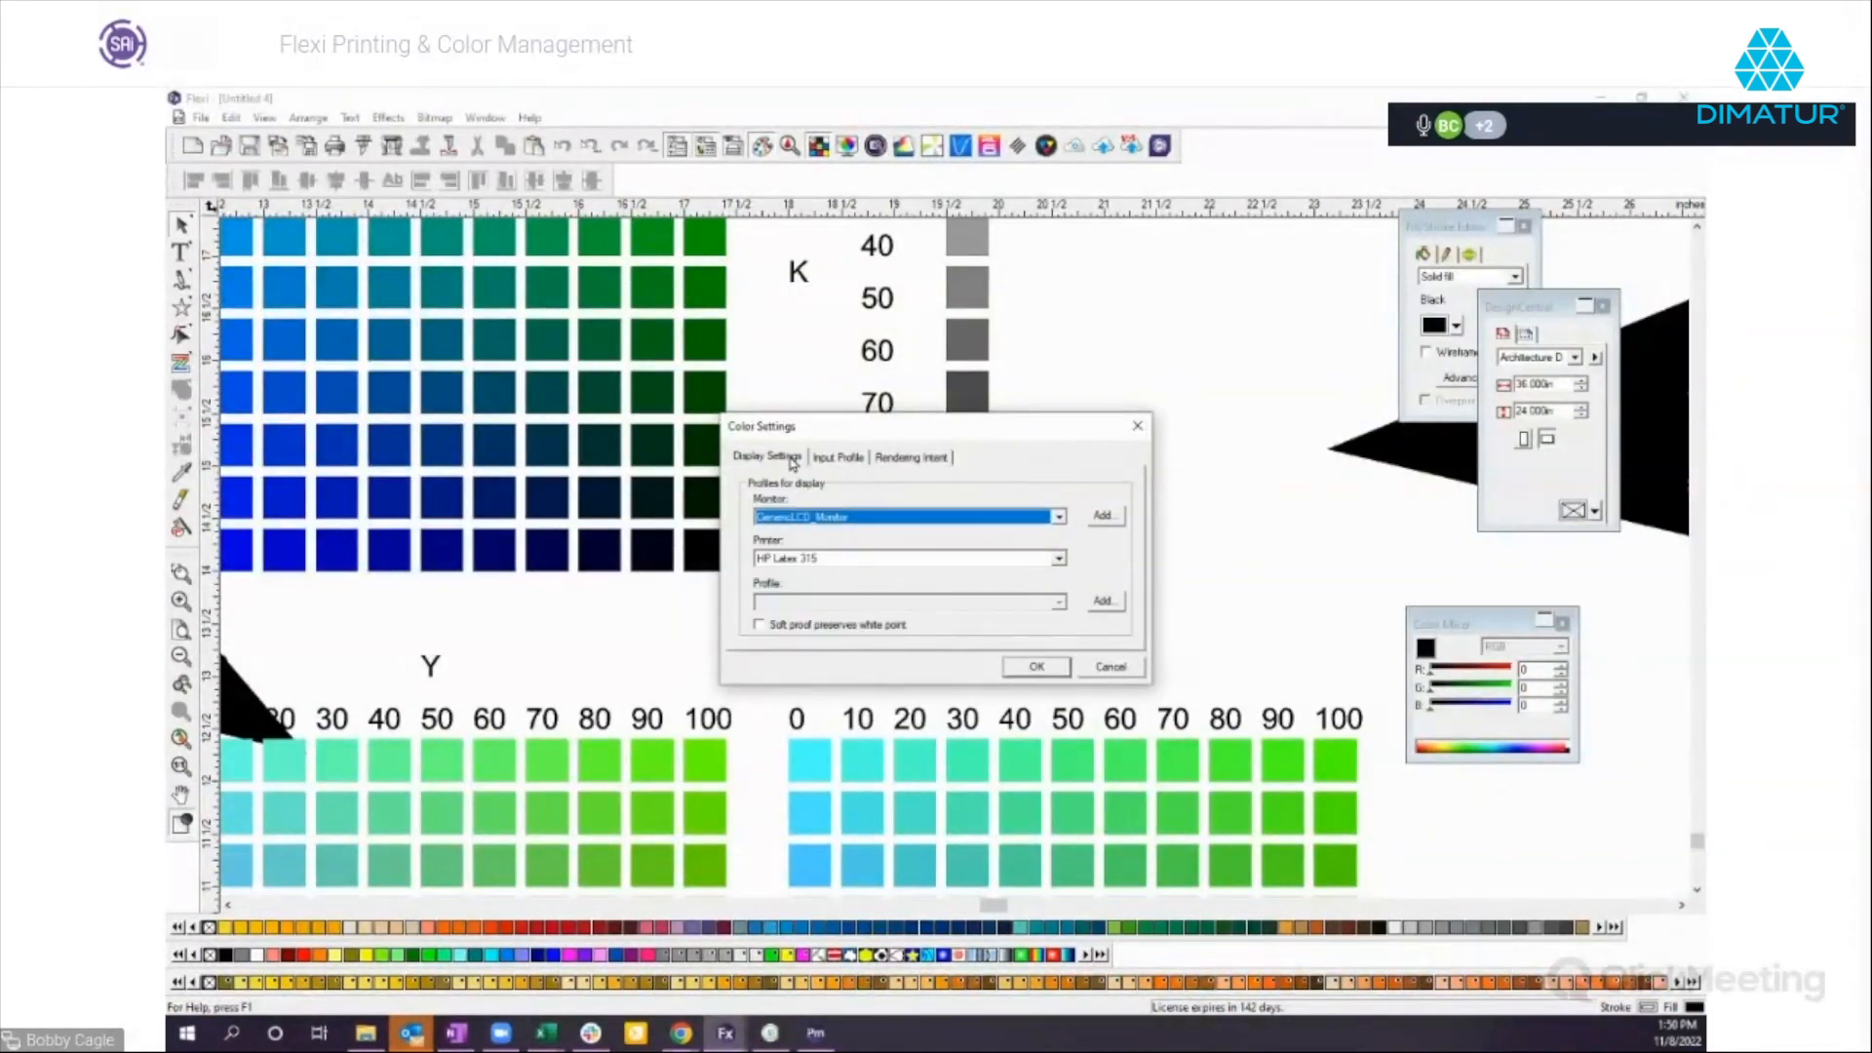
left_click(794, 559)
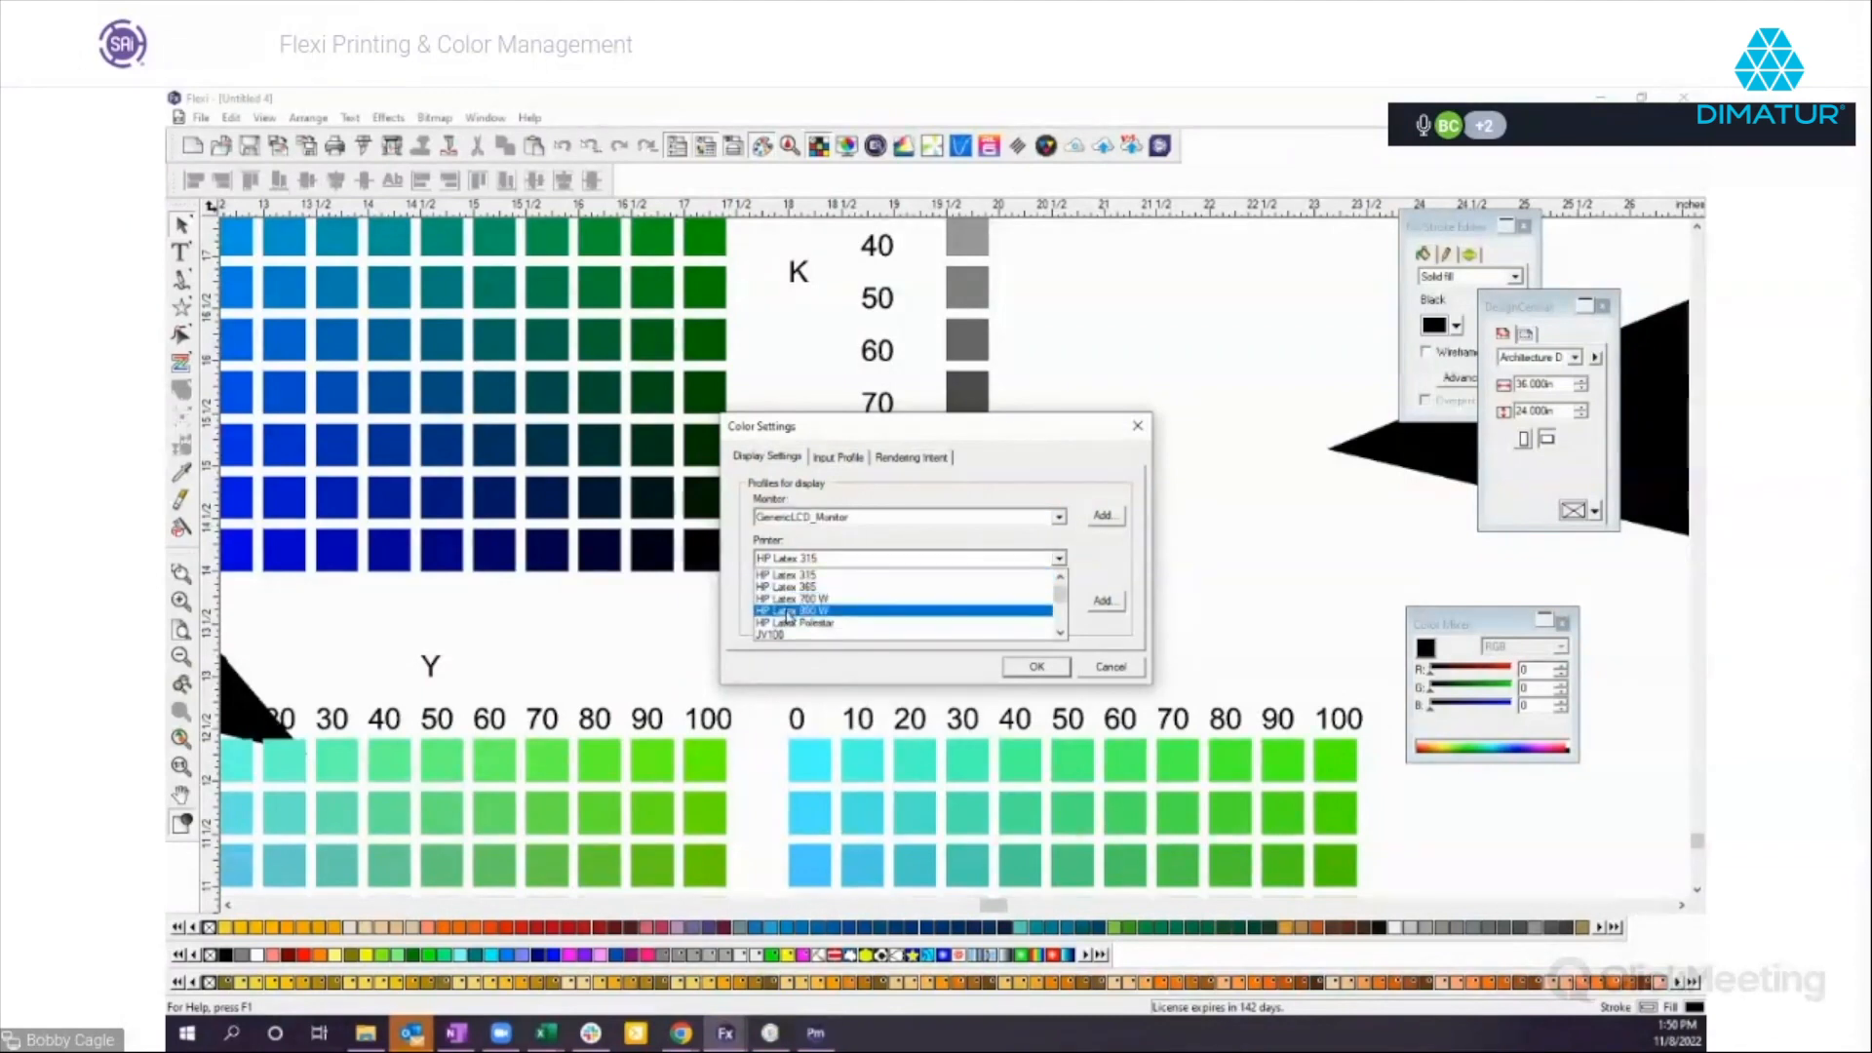
left_click(790, 611)
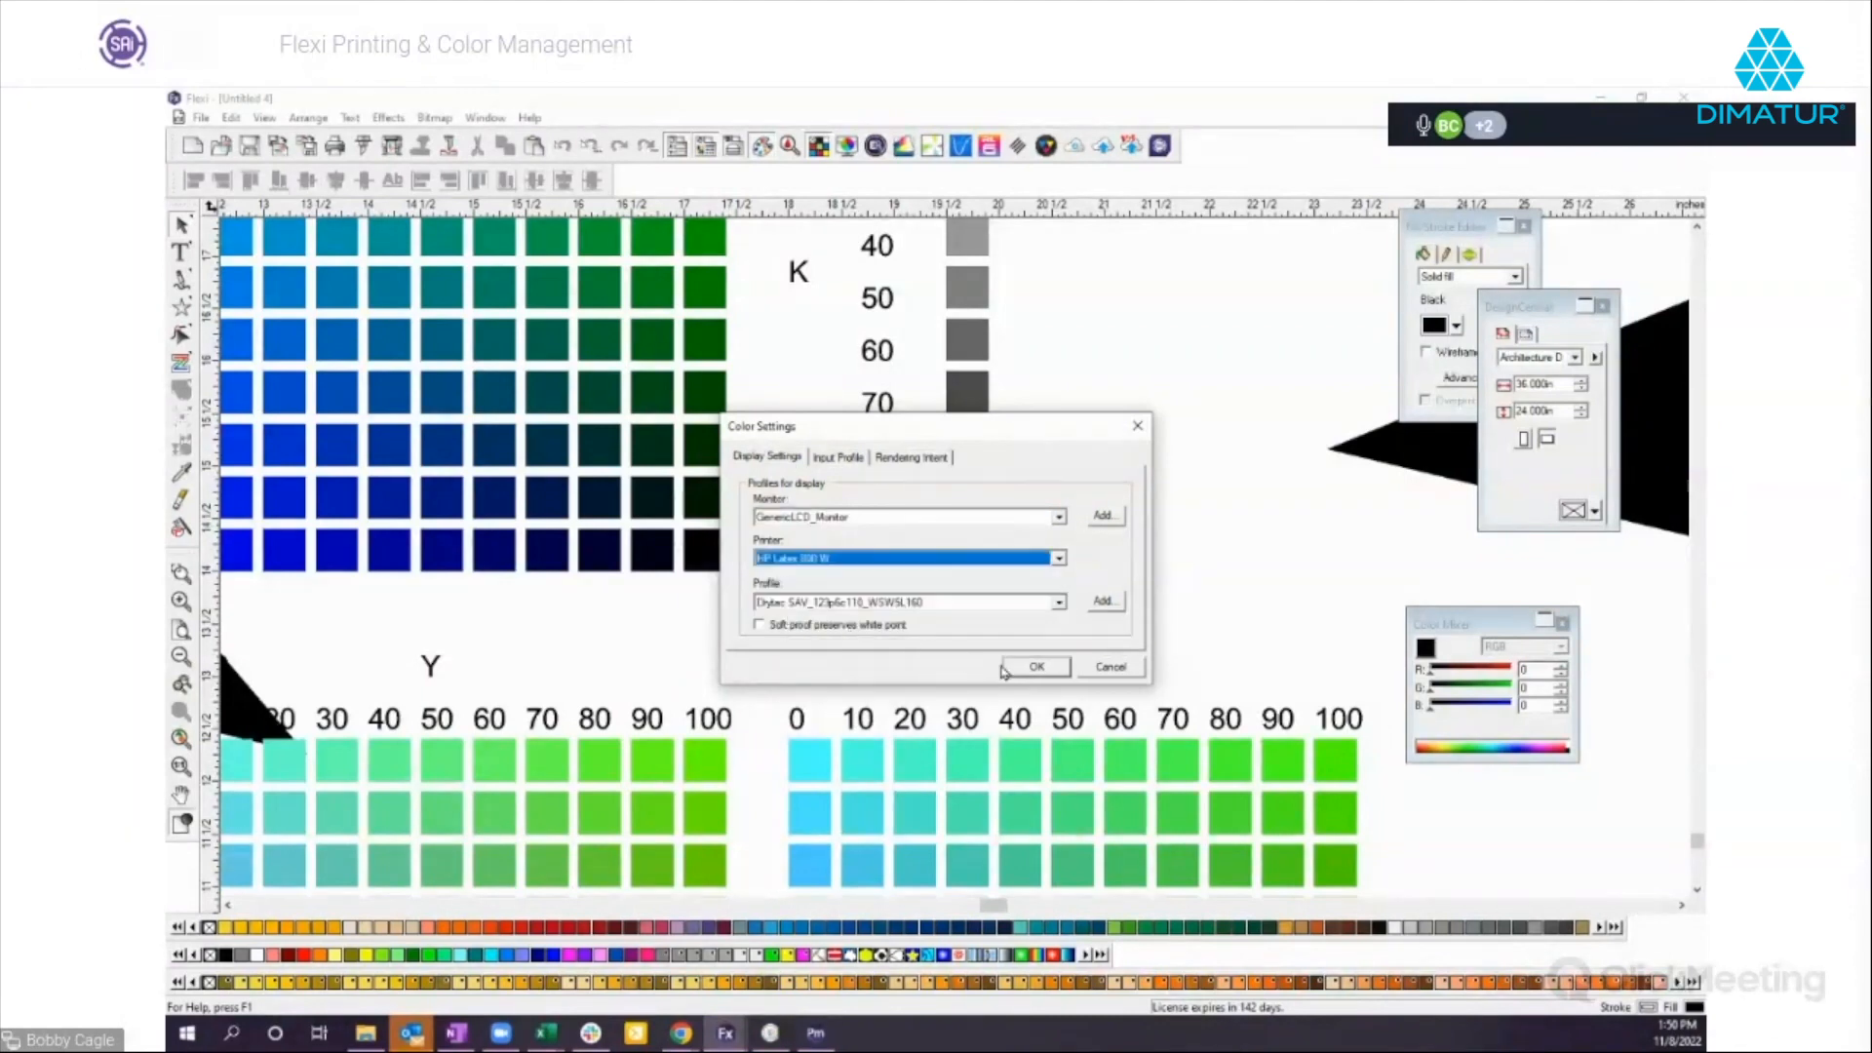
left_click(1121, 669)
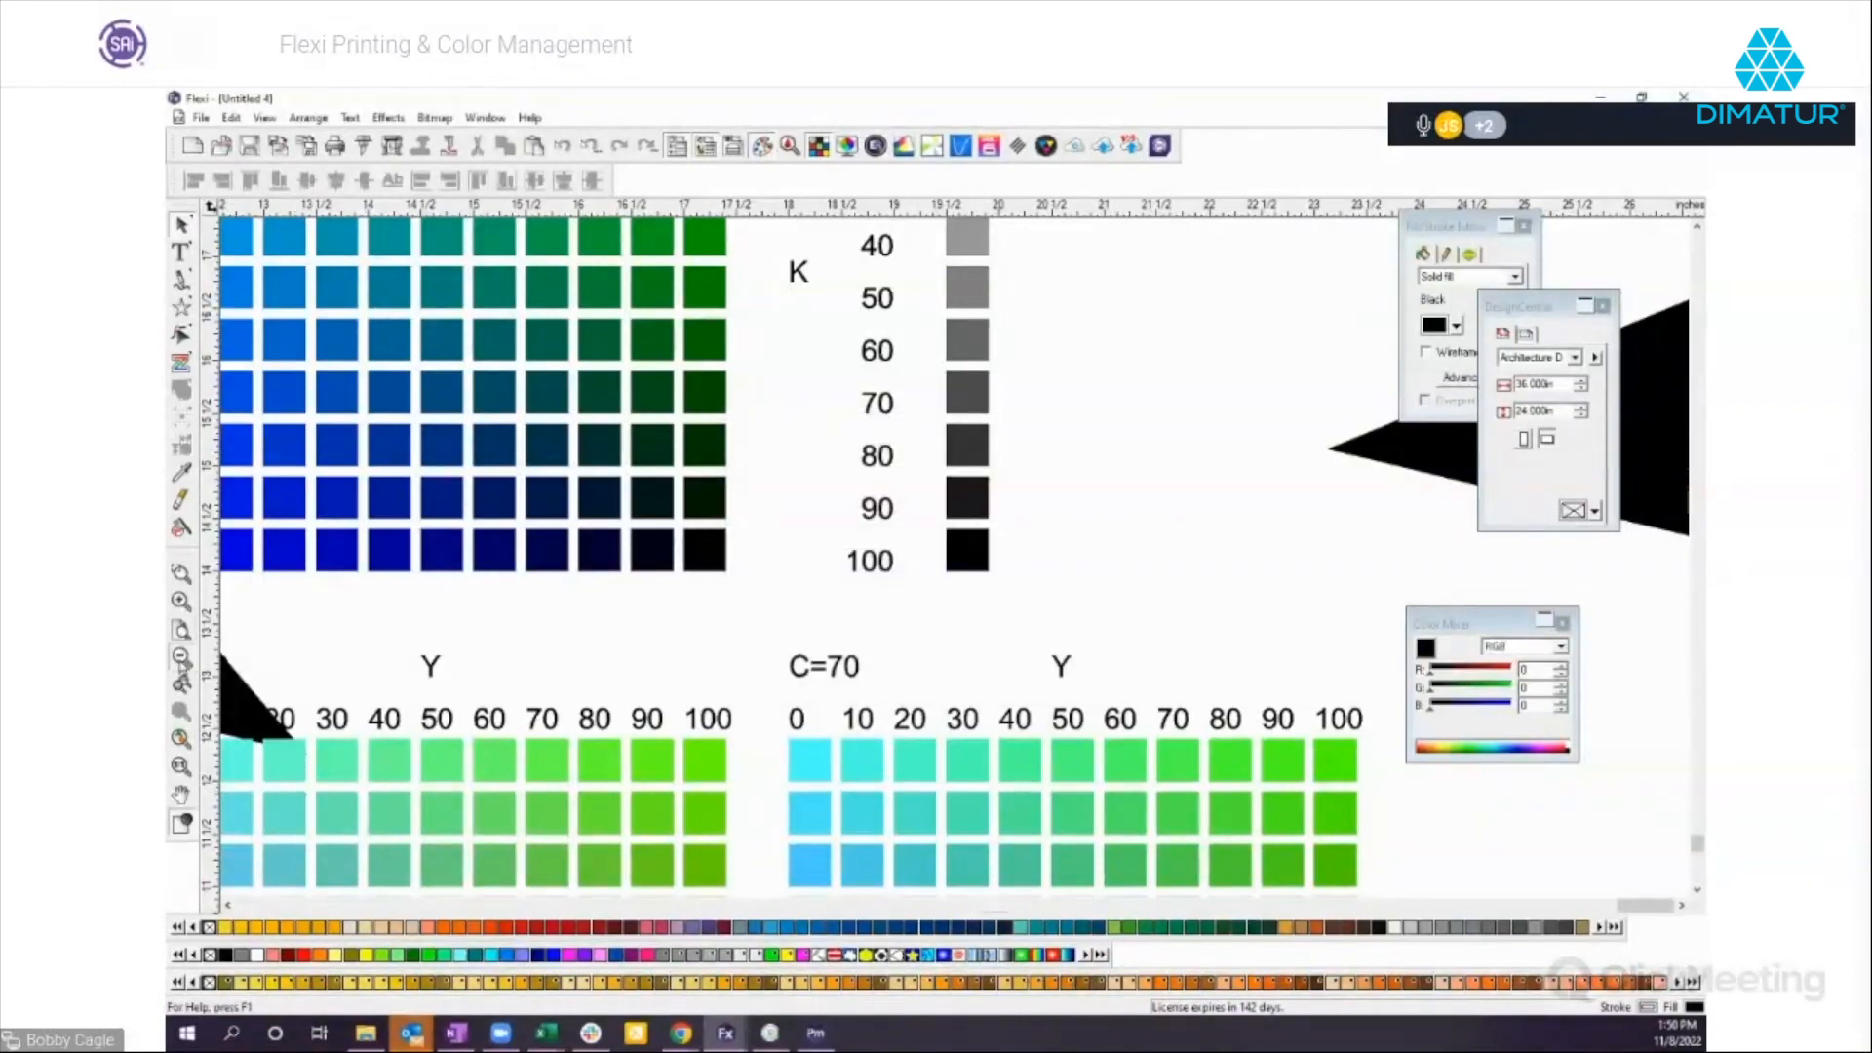
Zoom out to view the swatch charts together with the black stars on the page.
left_click(181, 657)
left_click(181, 657)
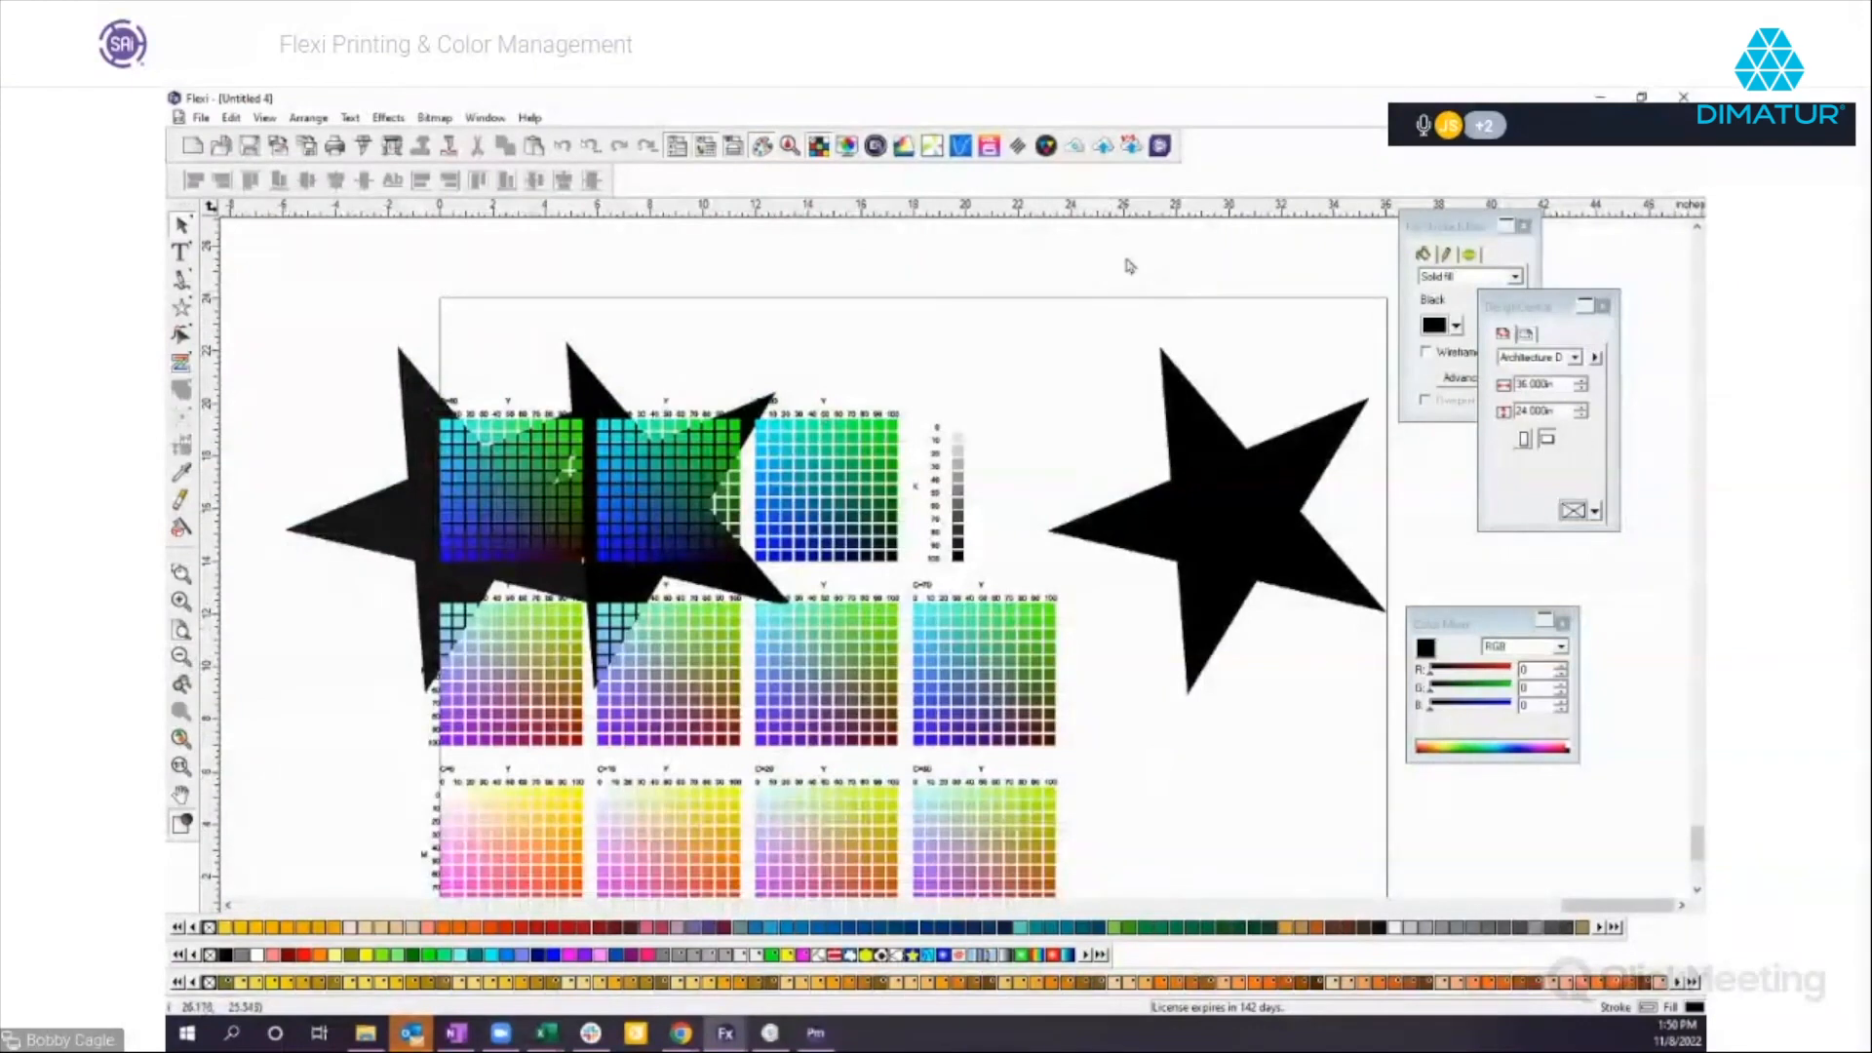